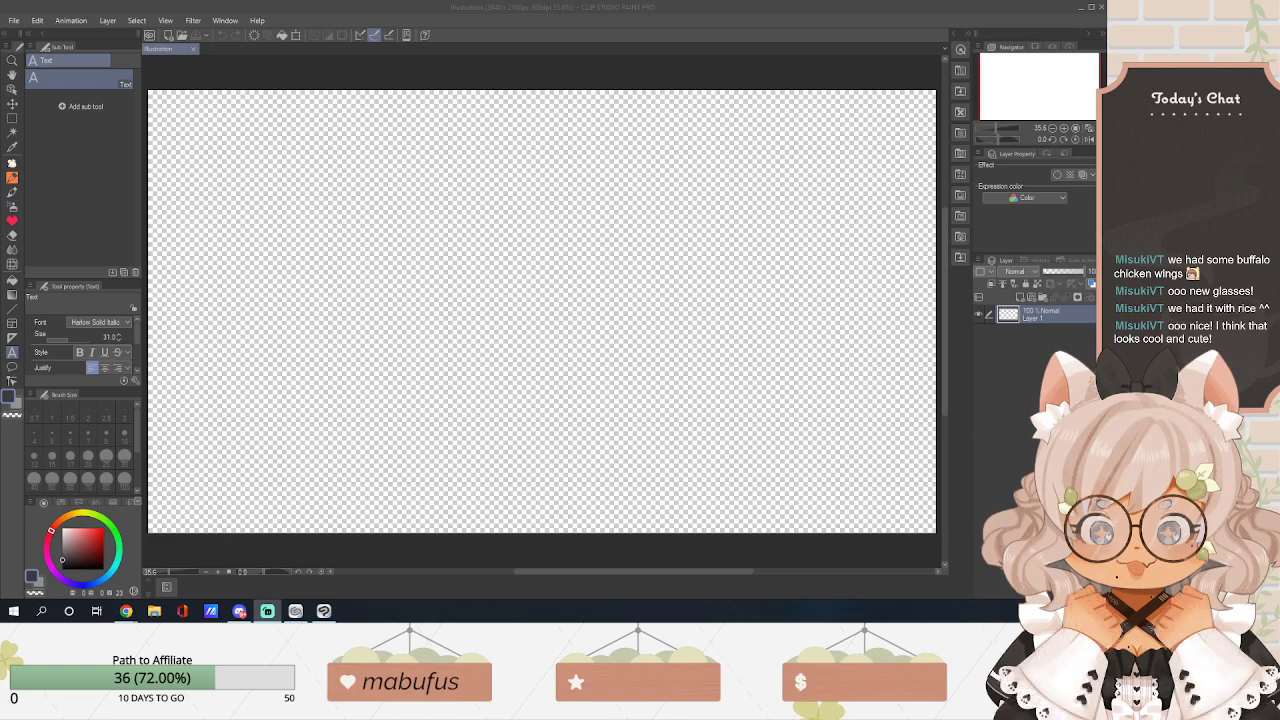
Add a new raster layer above Layer 1 and fill its whole canvas area with white.
key(alt+Tab)
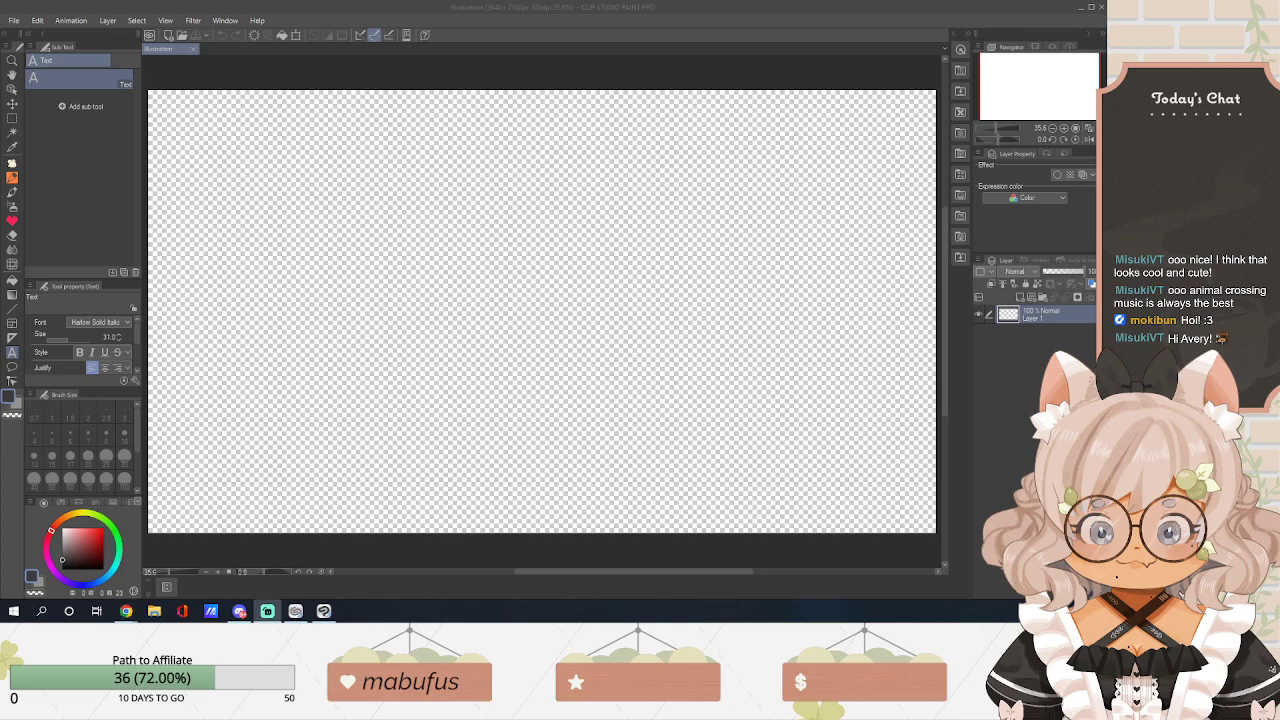
click(563, 286)
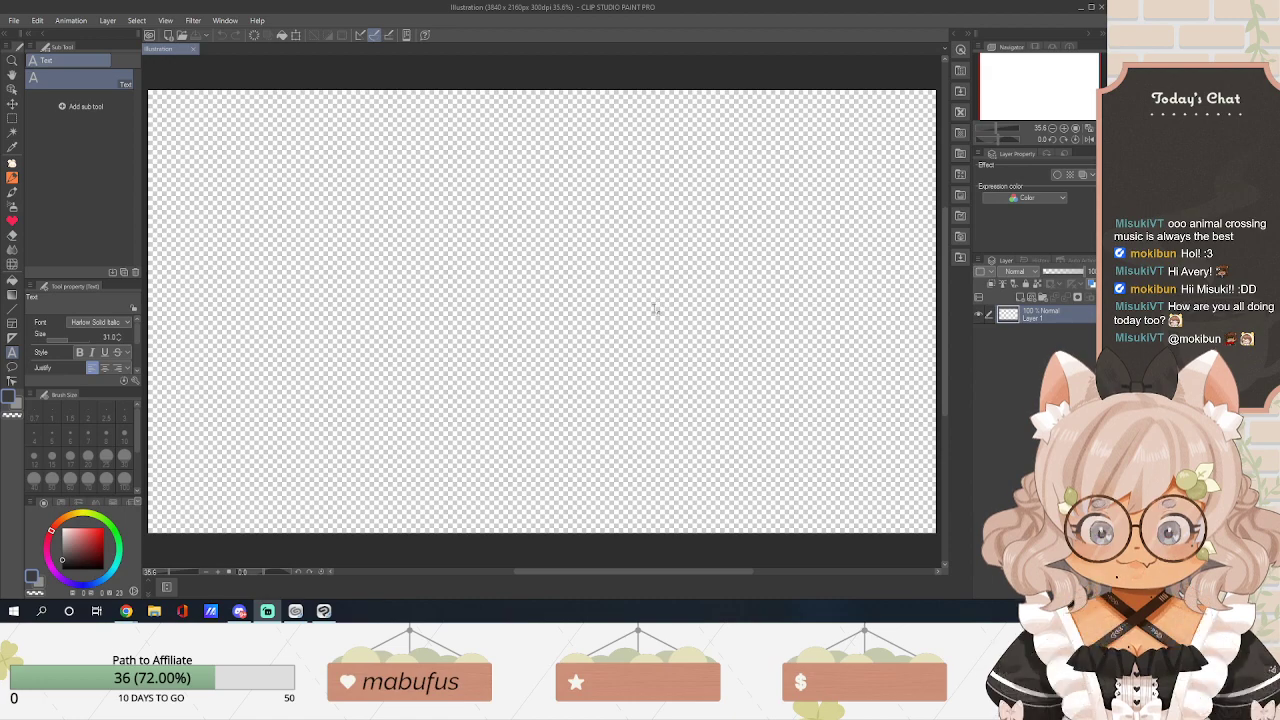
click(13, 281)
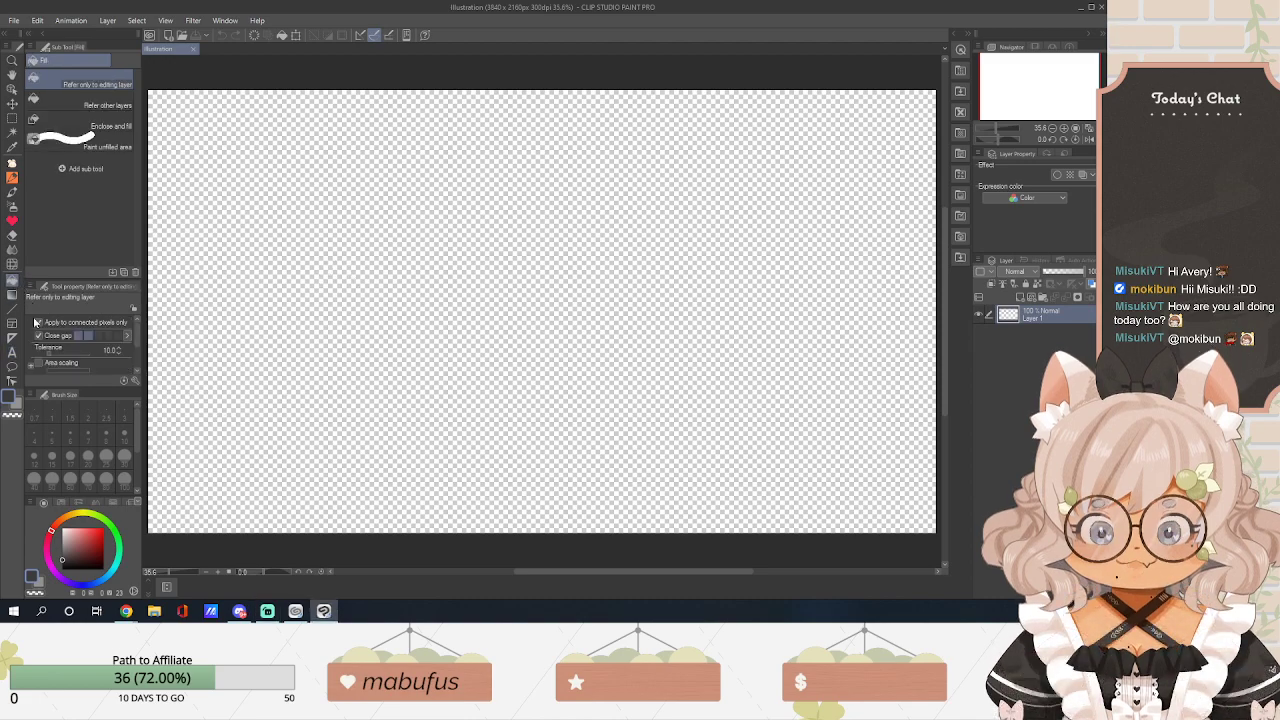
click(1020, 297)
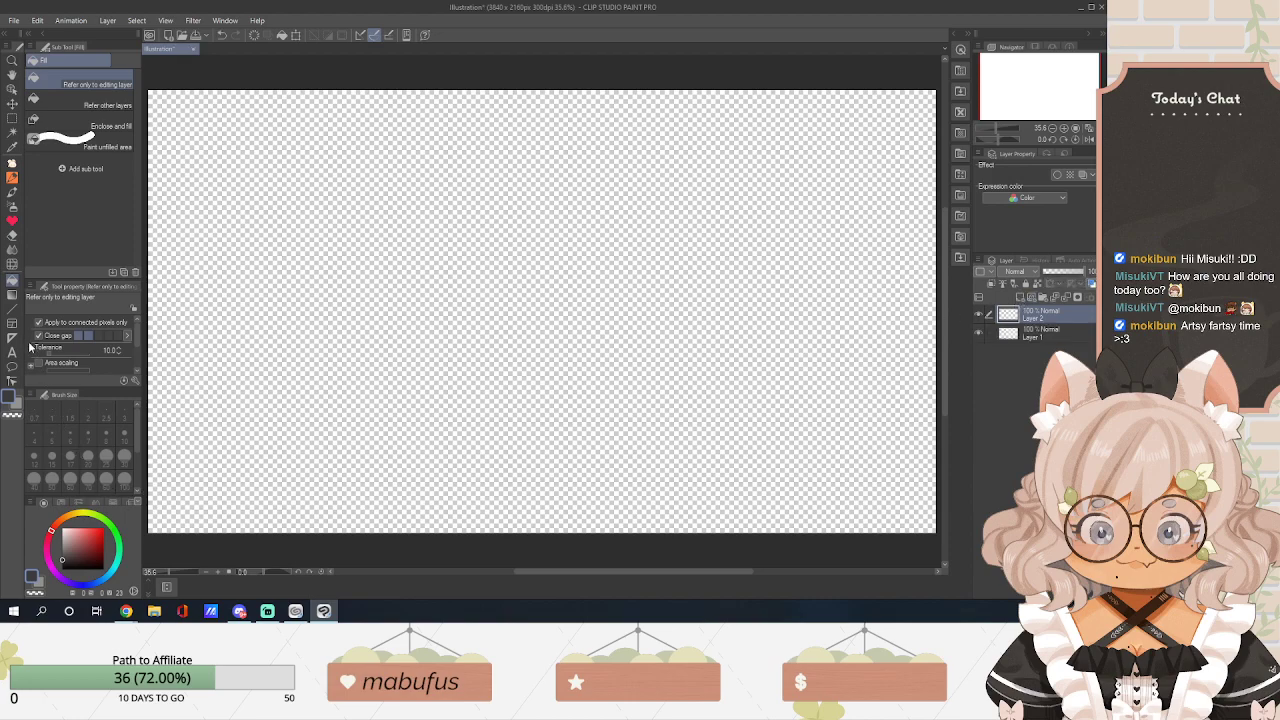
drag(78, 551, 41, 503)
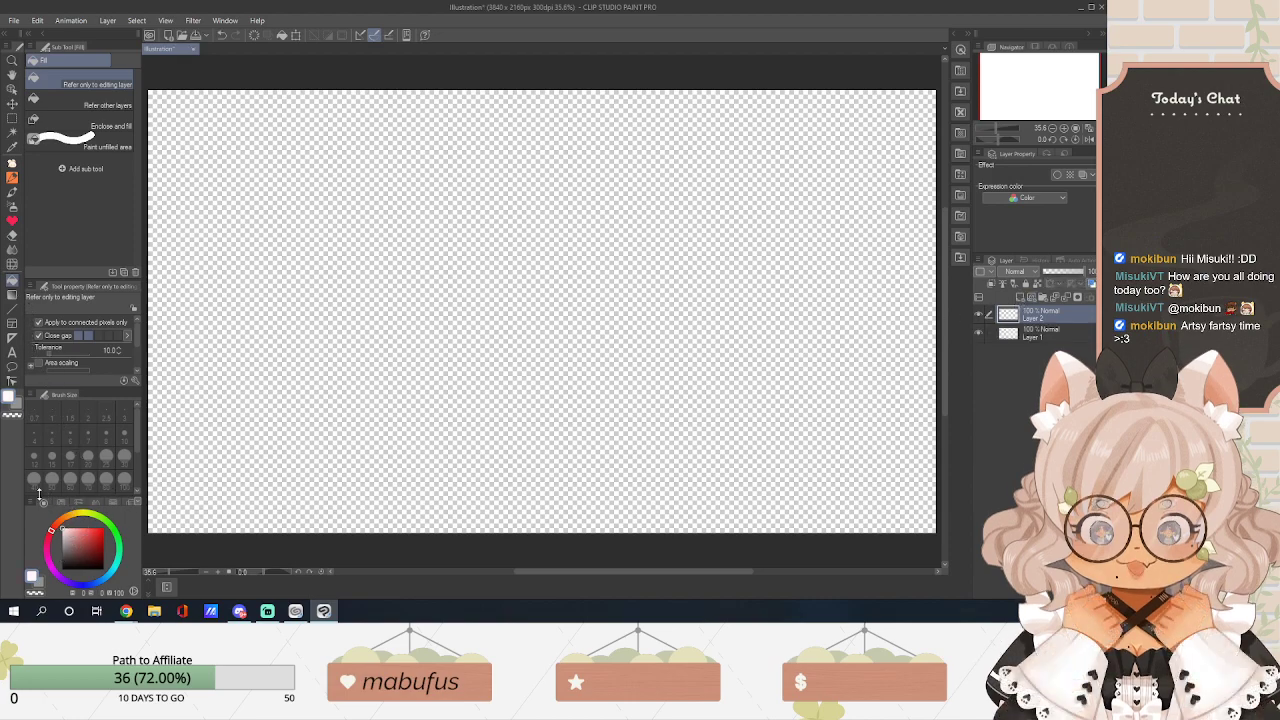
click(688, 354)
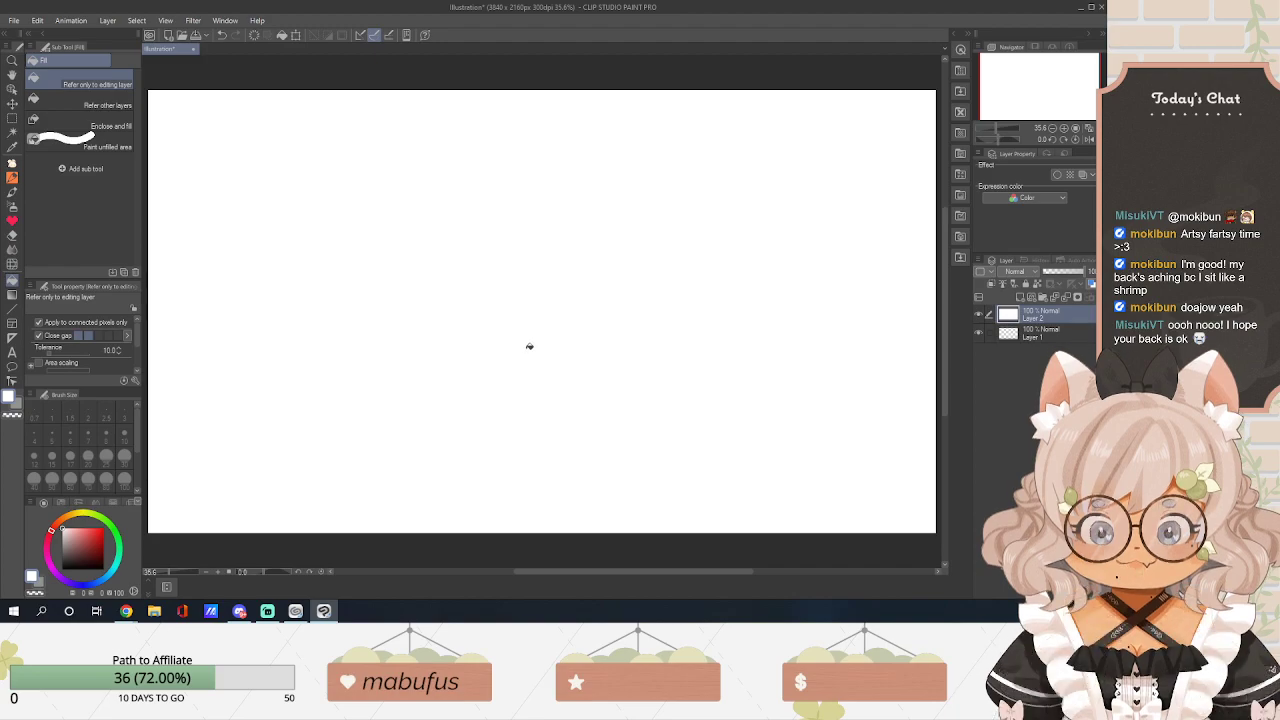
Select the SU-Cream Pencil and set the drawing colour to a muted golden brown (hue 40, saturation 34, value 63).
click(79, 518)
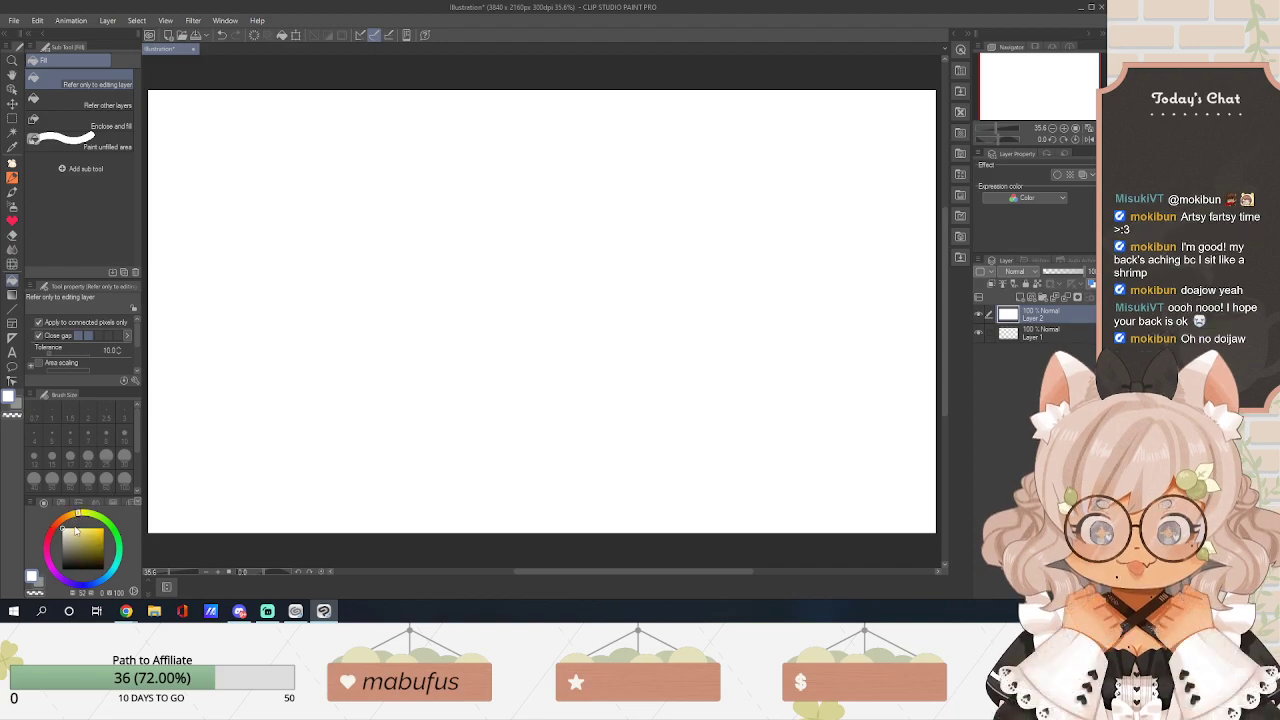
click(71, 518)
drag(76, 529, 82, 538)
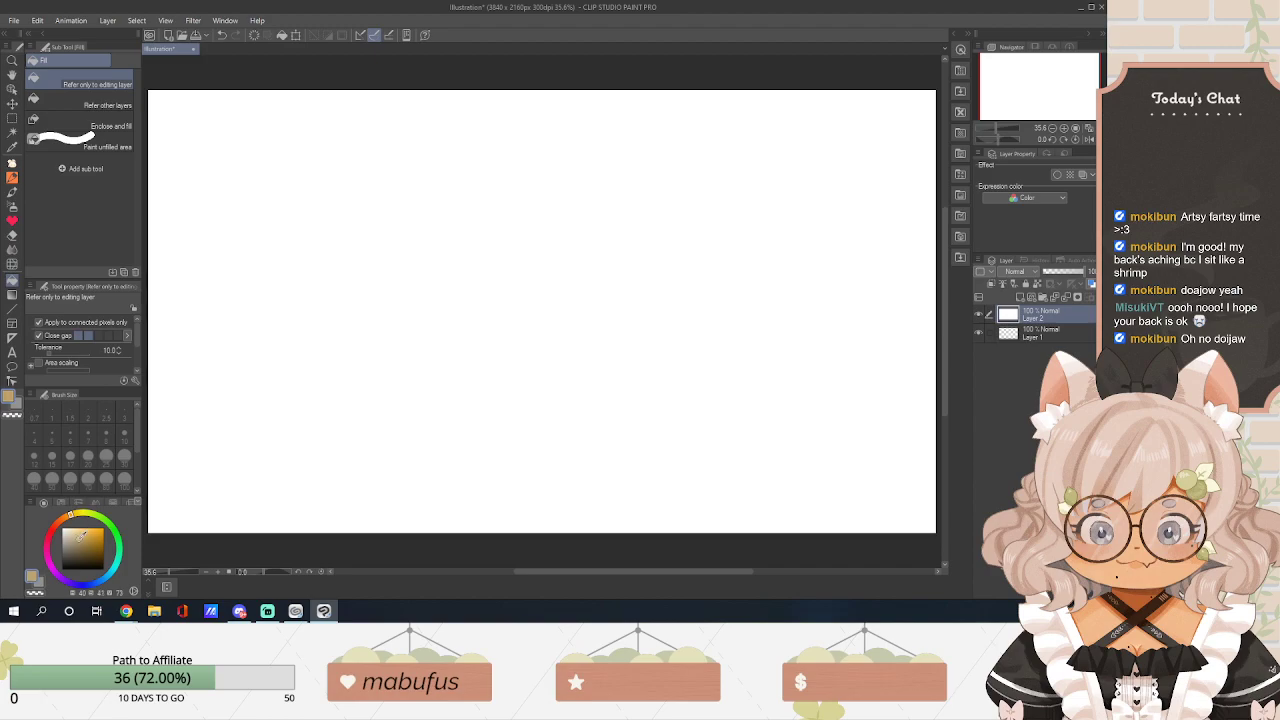
click(12, 177)
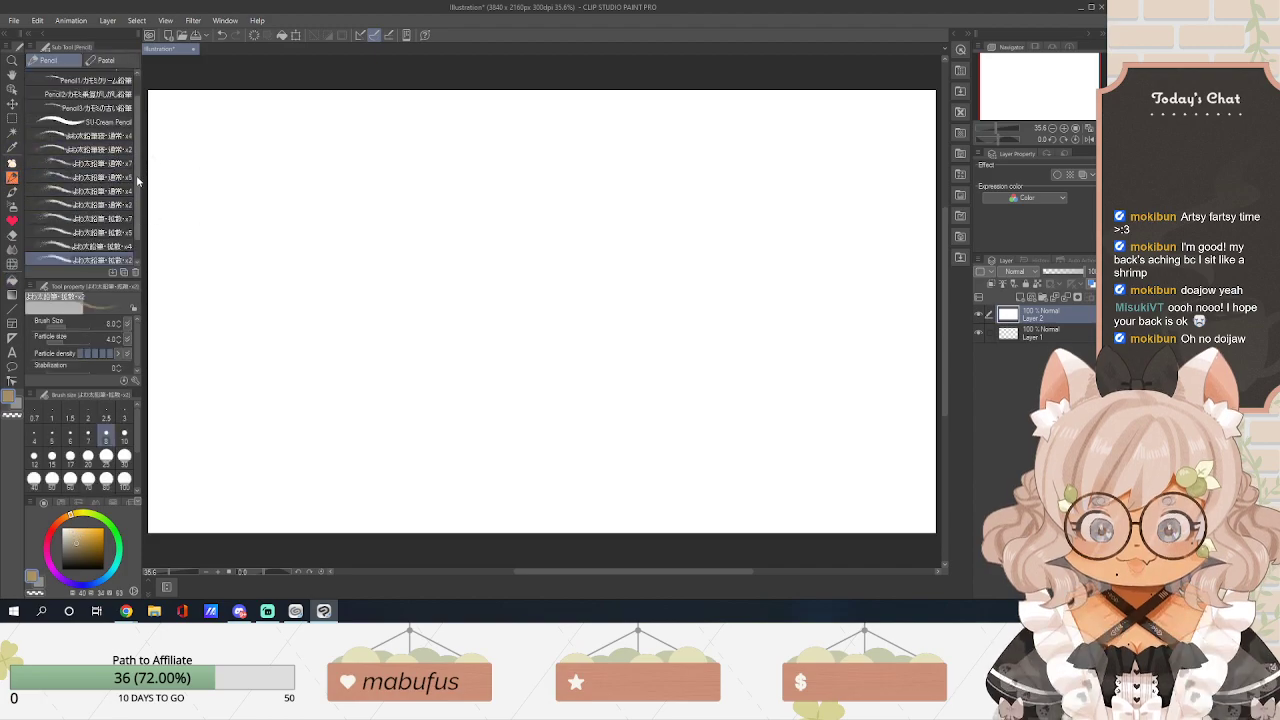
scroll(137, 172, up, 1)
click(95, 146)
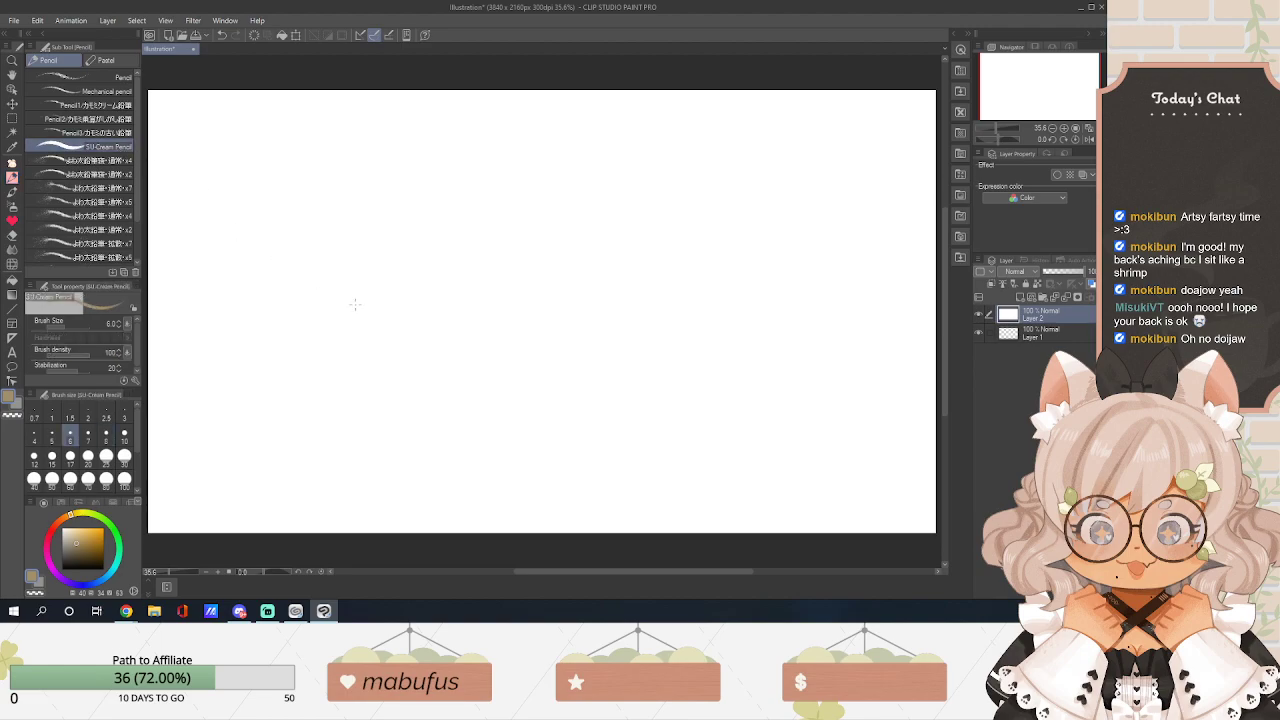
Sketch a round eyeglass lens left of the canvas centre, redrawing its upper edge to close the outline.
mouse_move(324, 290)
mouse_down()
mouse_move(329, 330)
mouse_move(377, 355)
mouse_move(407, 348)
mouse_move(432, 282)
mouse_up()
mouse_move(327, 288)
mouse_down()
mouse_move(358, 264)
mouse_move(435, 272)
mouse_up()
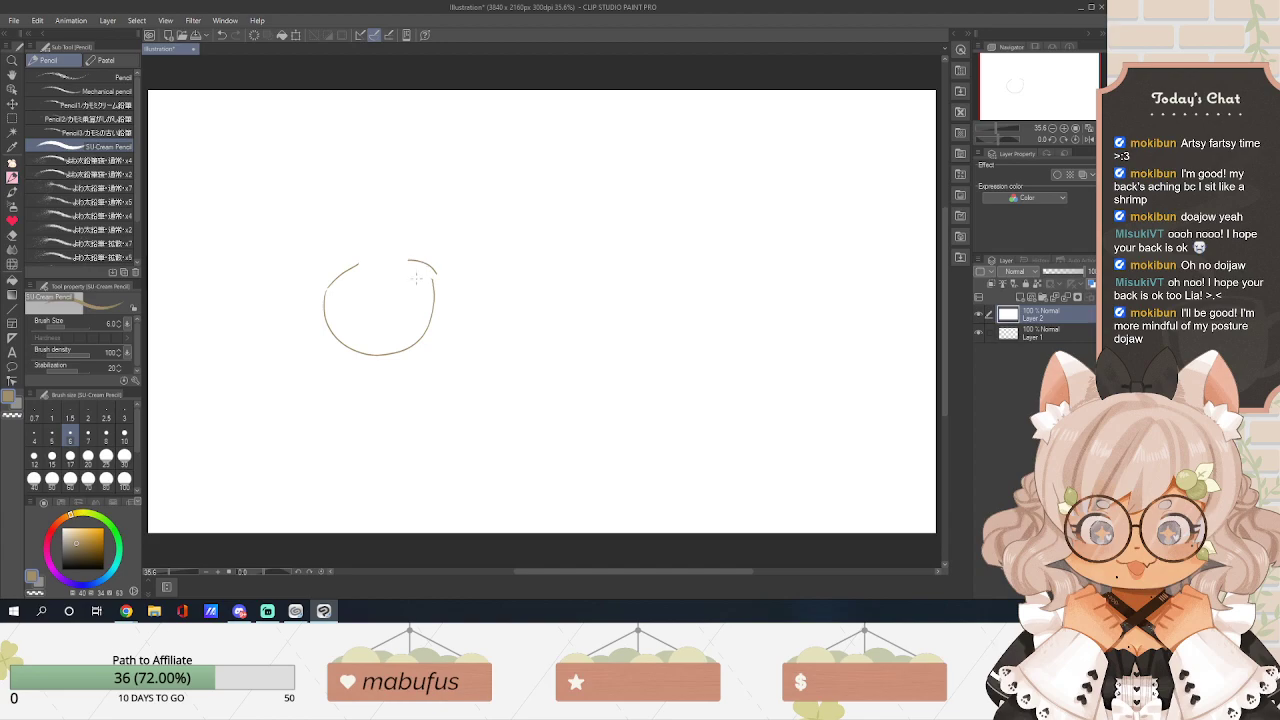
key(ctrl+z)
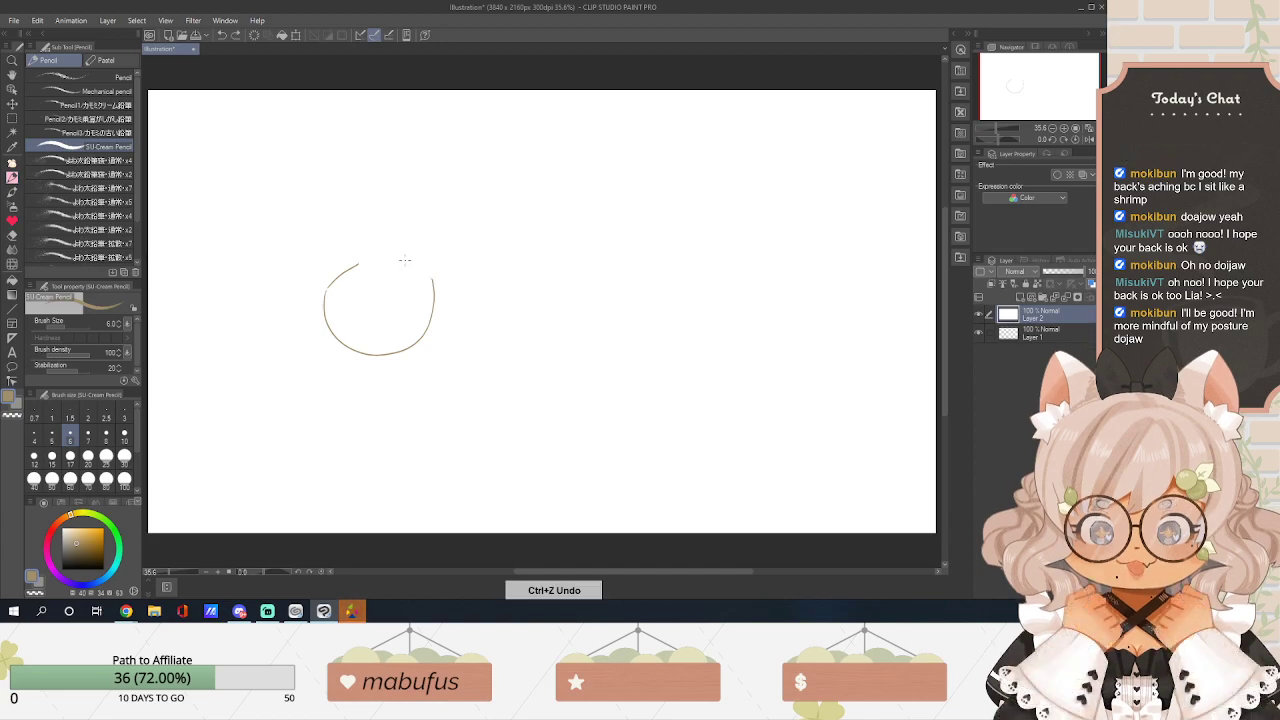
drag(400, 260, 433, 277)
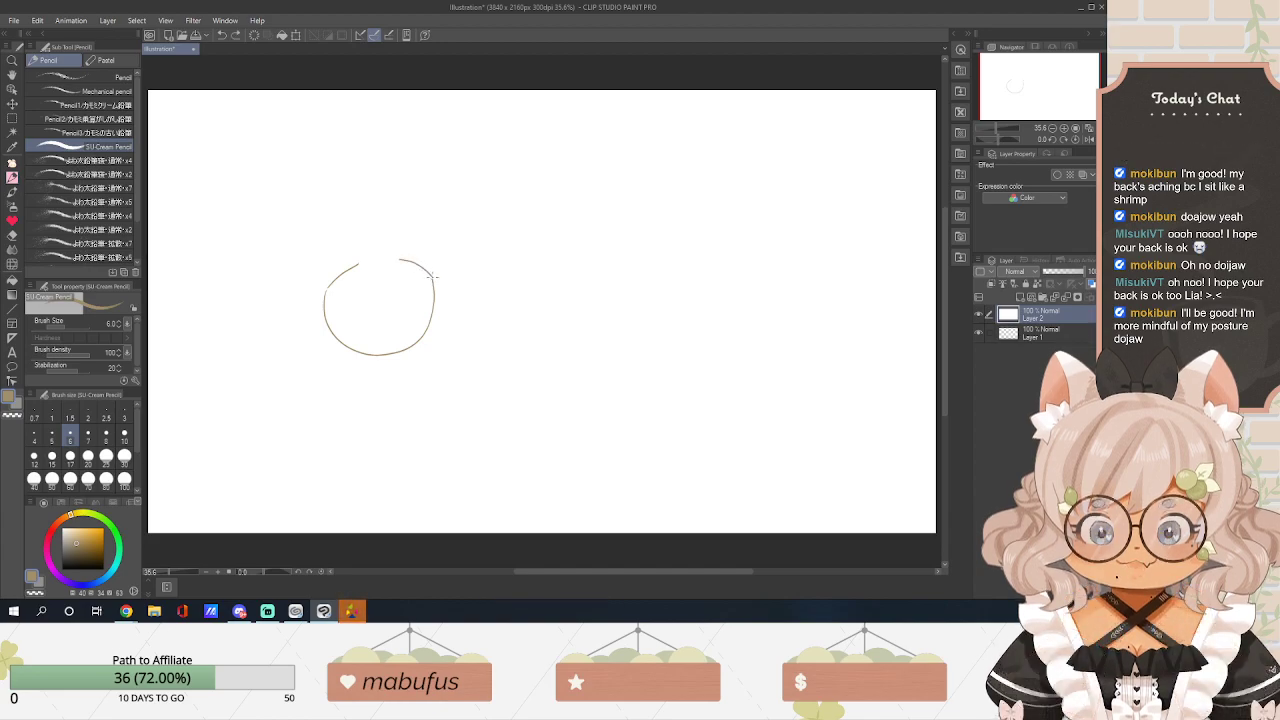
drag(358, 264, 408, 256)
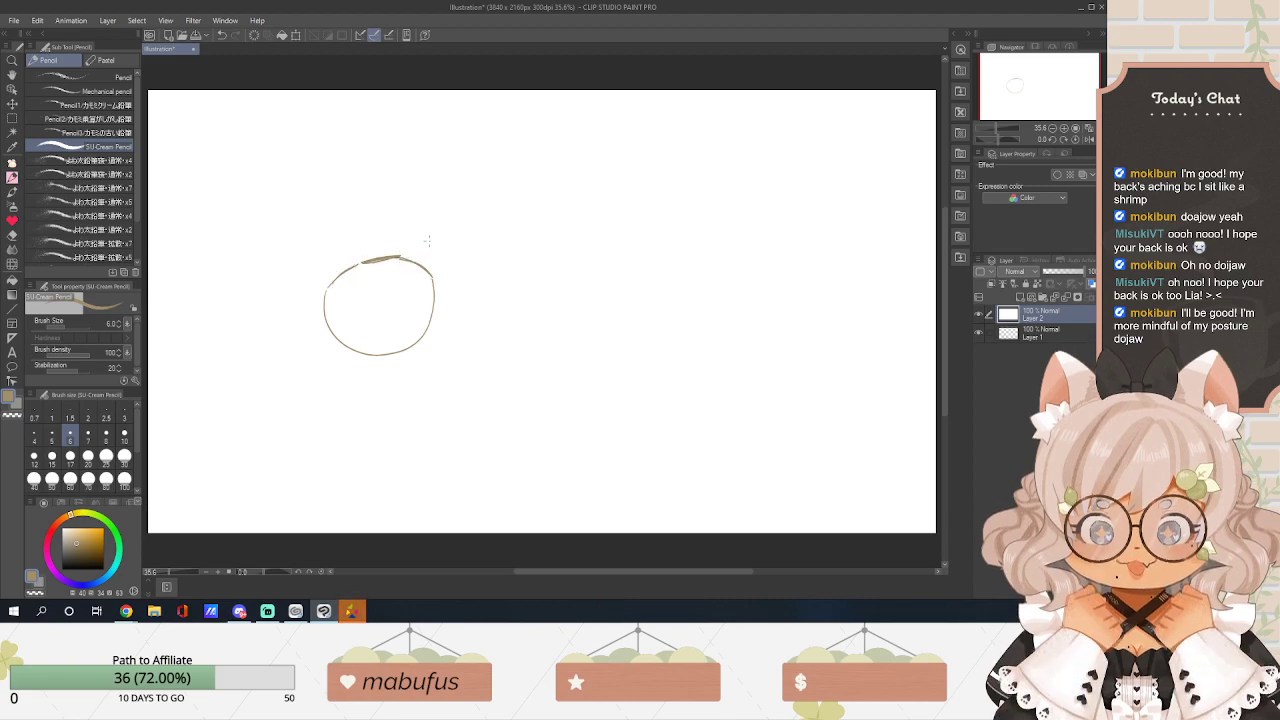
Sketch the nose bridge and a second round lens beside the first, reworking the stroke along its upper edge.
mouse_move(439, 296)
mouse_down()
mouse_move(471, 291)
mouse_move(497, 338)
mouse_move(532, 348)
mouse_move(567, 334)
mouse_move(572, 268)
mouse_up()
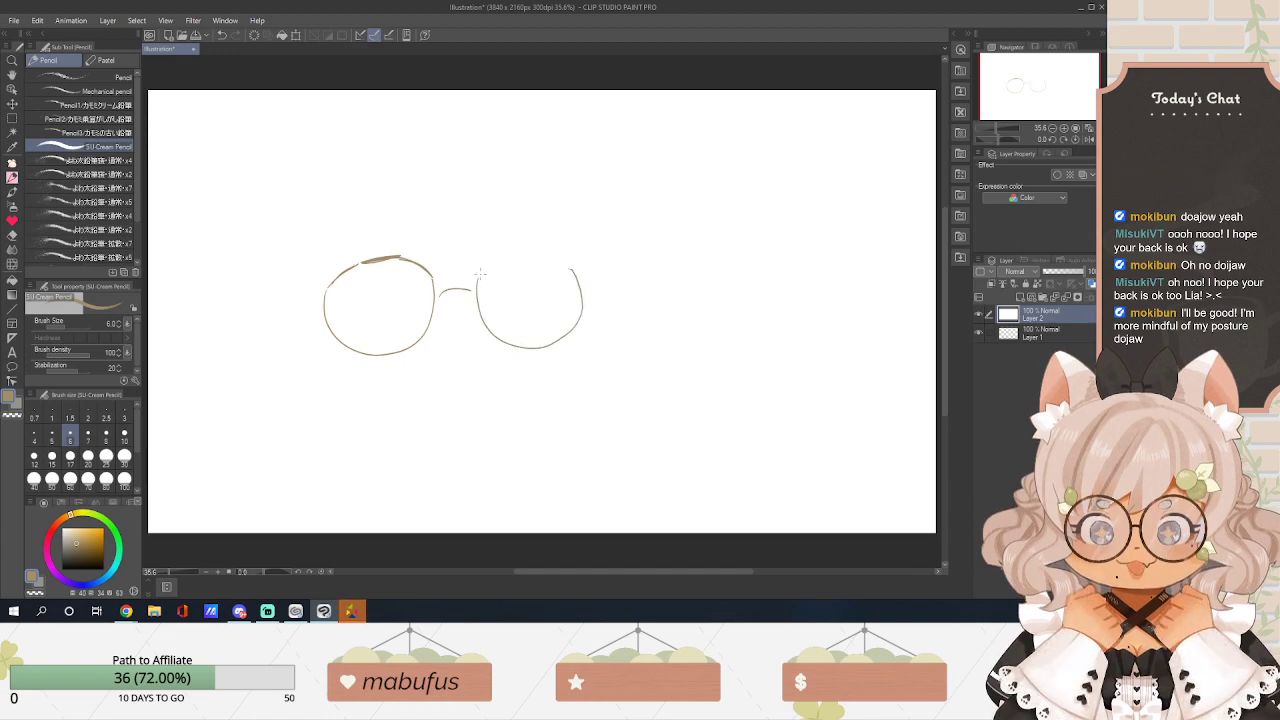
mouse_move(484, 271)
mouse_down()
mouse_move(576, 268)
mouse_move(546, 255)
mouse_up()
key(ctrl+z)
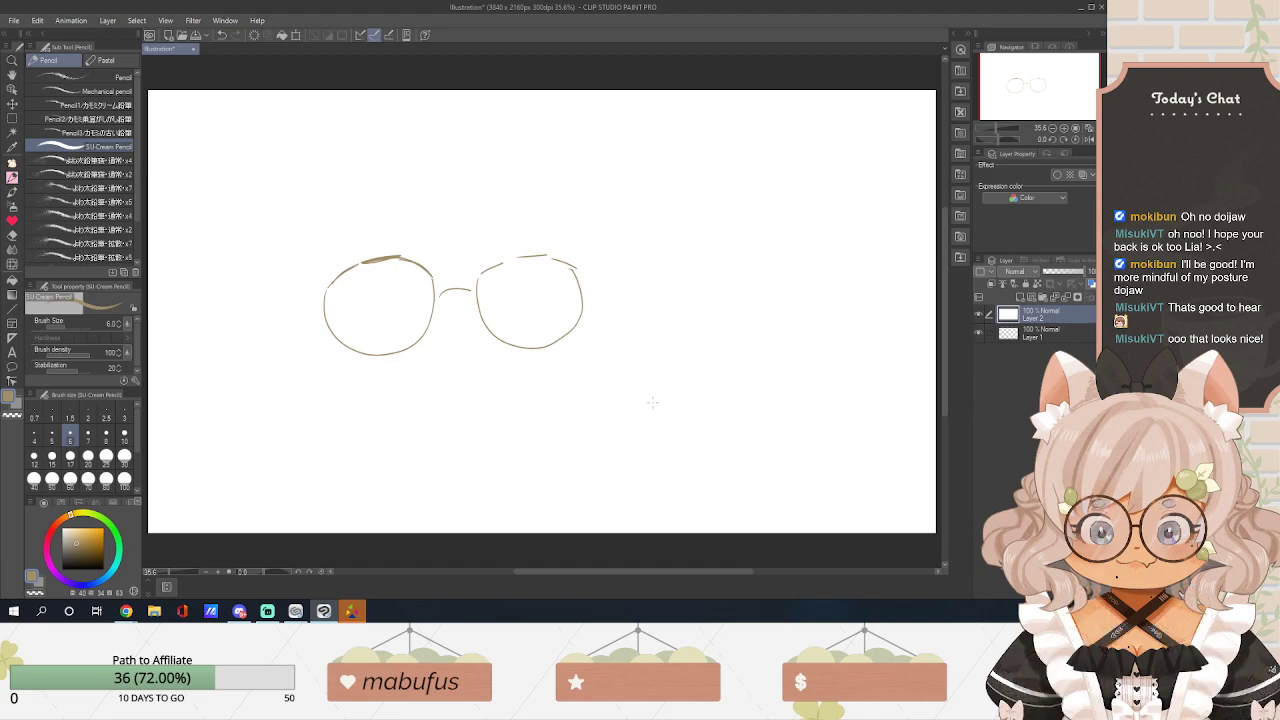
key(ctrl+z)
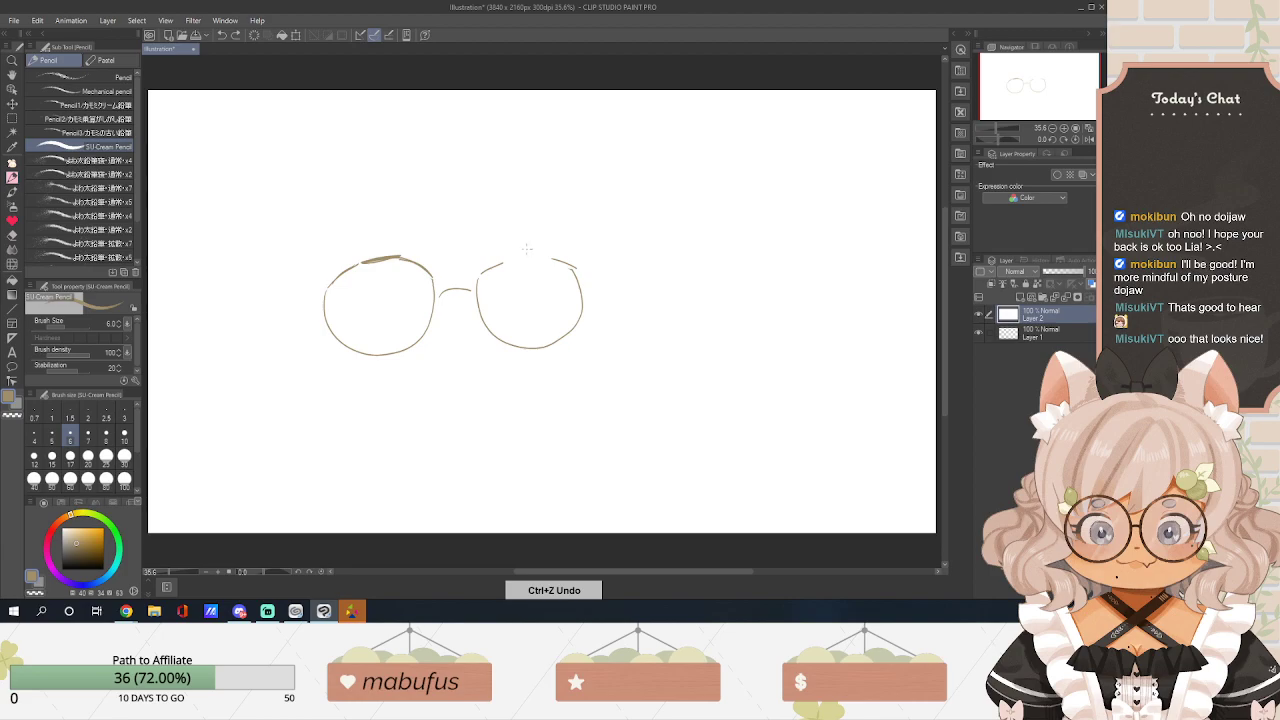
drag(513, 260, 555, 256)
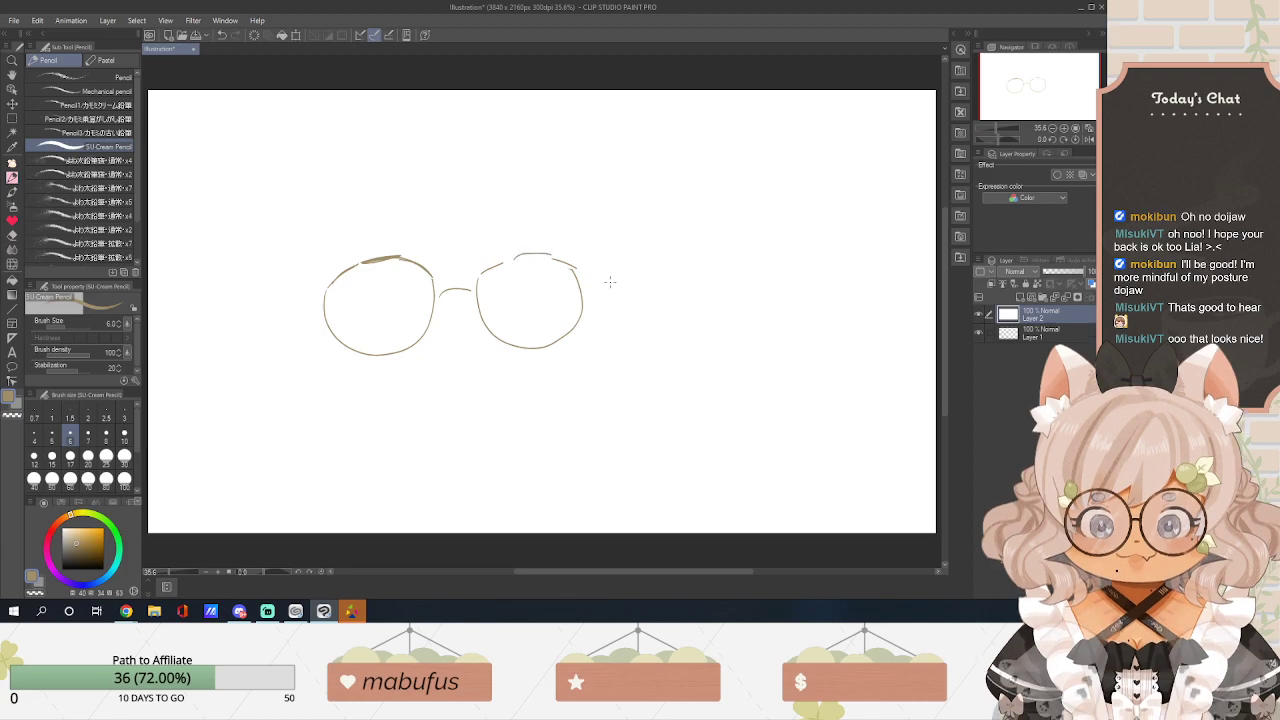
key(ctrl+z)
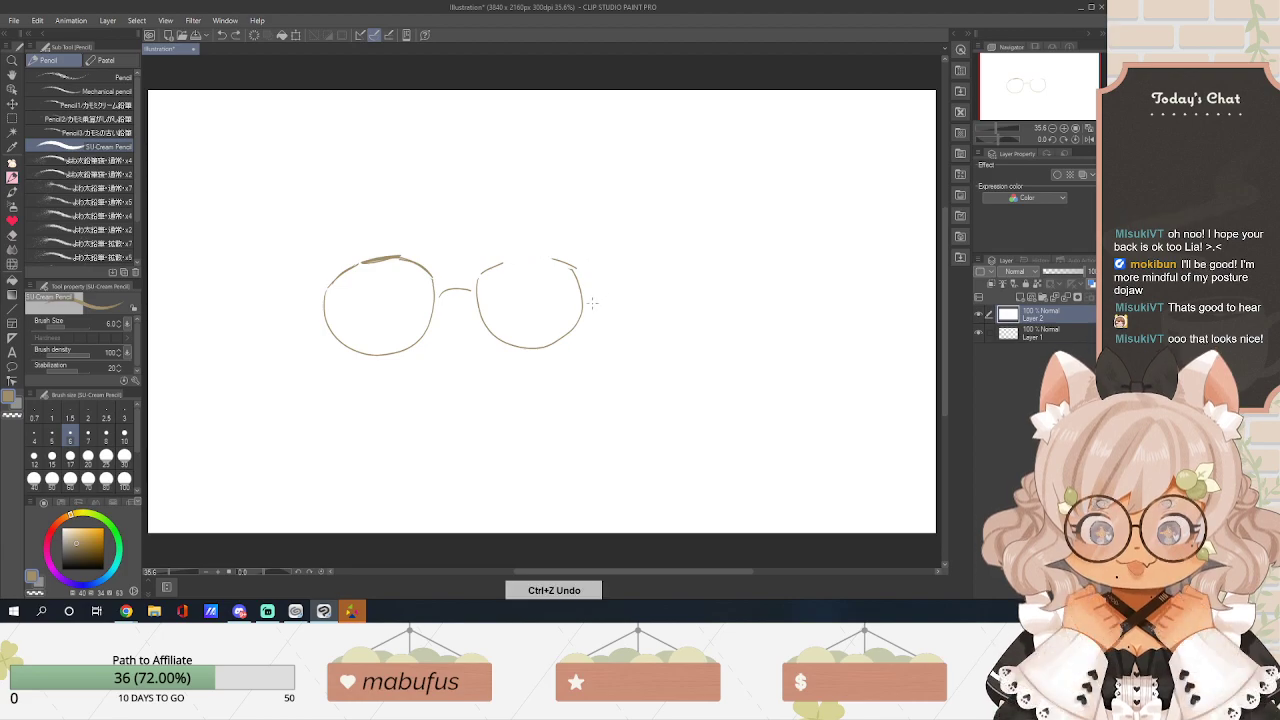
drag(518, 256, 548, 251)
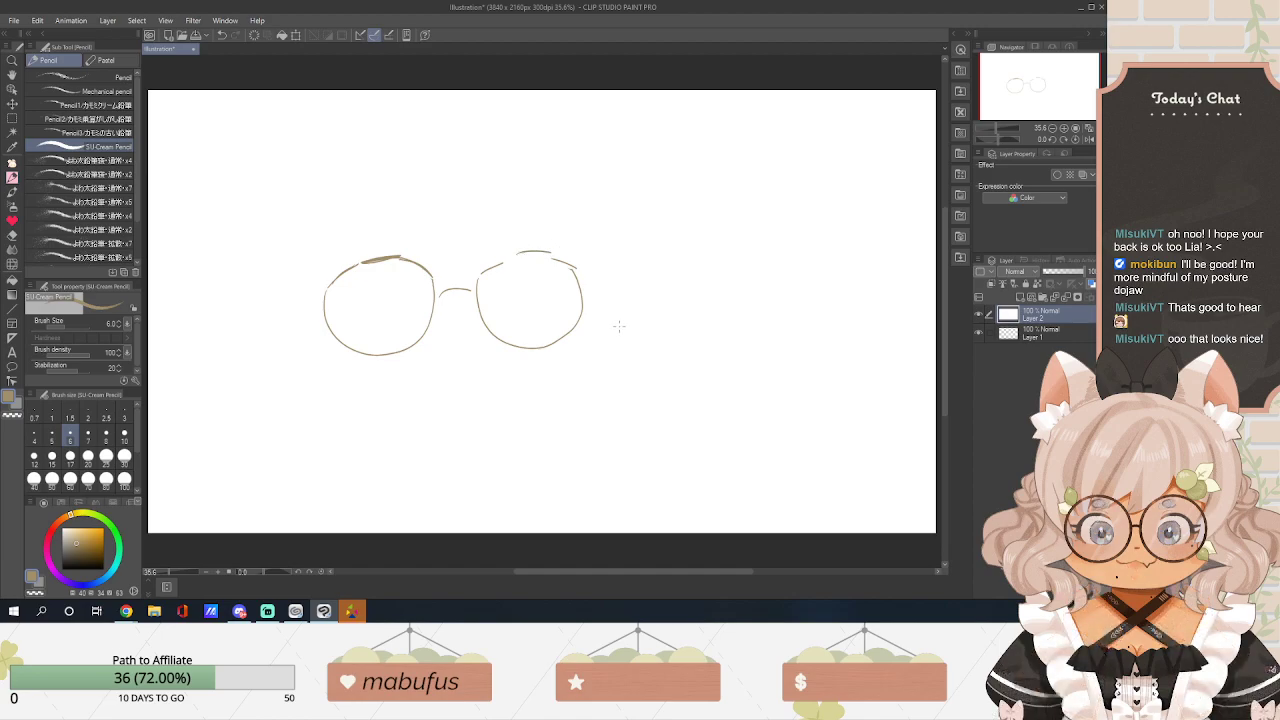
Try adding curved temple arms to the outer sides of both glasses lenses.
mouse_move(584, 287)
mouse_down()
mouse_move(615, 264)
mouse_move(655, 284)
mouse_up()
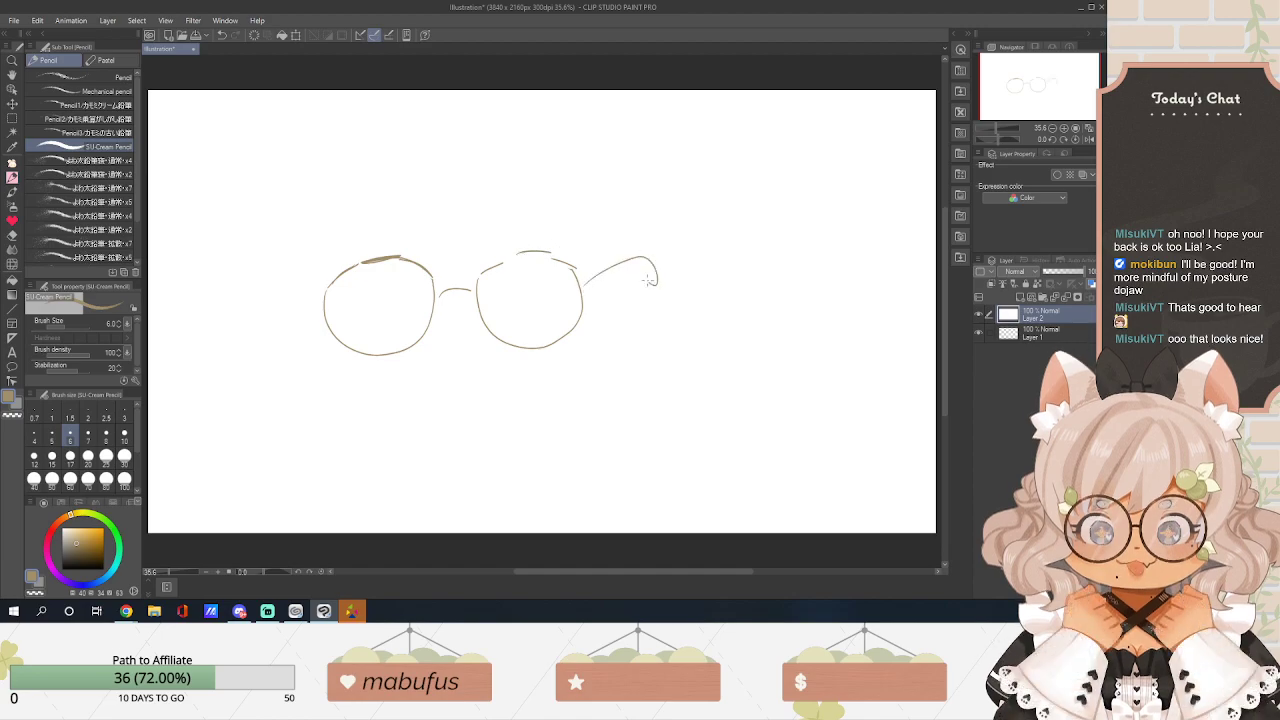
mouse_move(323, 290)
mouse_down()
mouse_move(302, 263)
mouse_move(280, 302)
mouse_up()
key(ctrl+z)
key(ctrl+z)
key(ctrl+z)
key(ctrl+z)
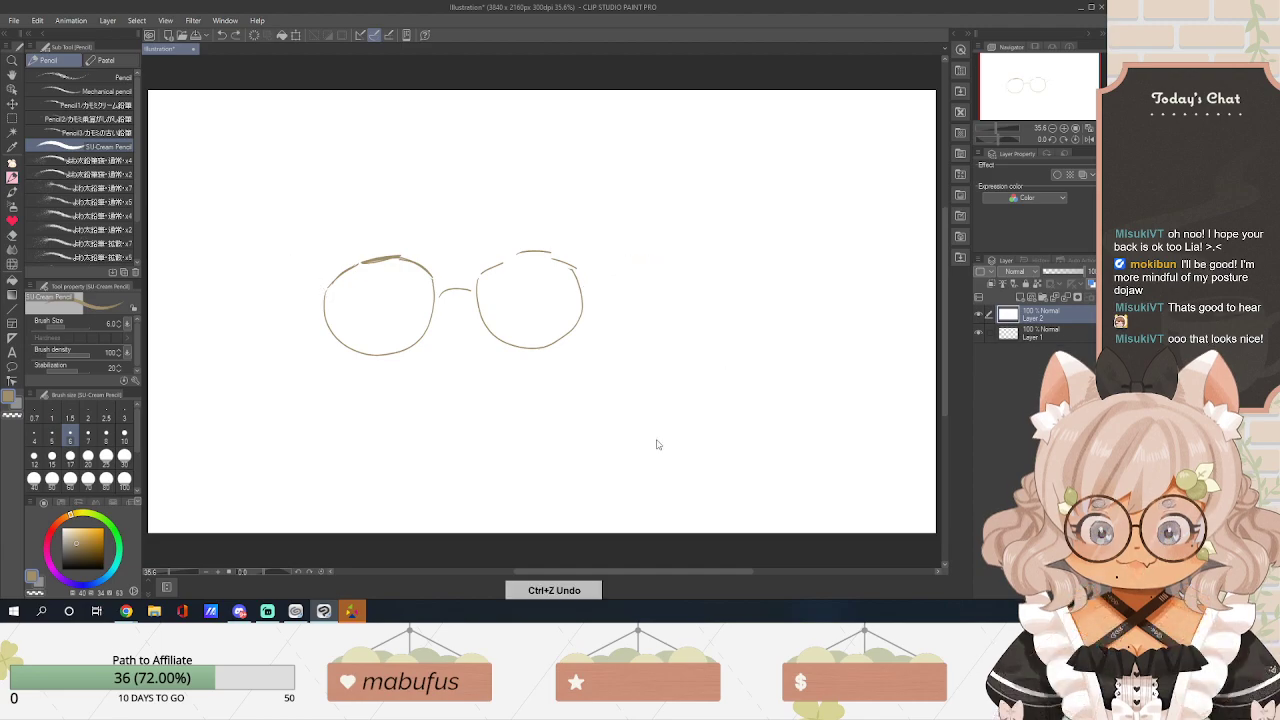
Undo all remaining strokes of the glasses sketch back to the blank white fill.
key(ctrl+z)
key(ctrl+z)
key(ctrl+z)
key(ctrl+z)
key(ctrl+z)
key(ctrl+z)
key(ctrl+z)
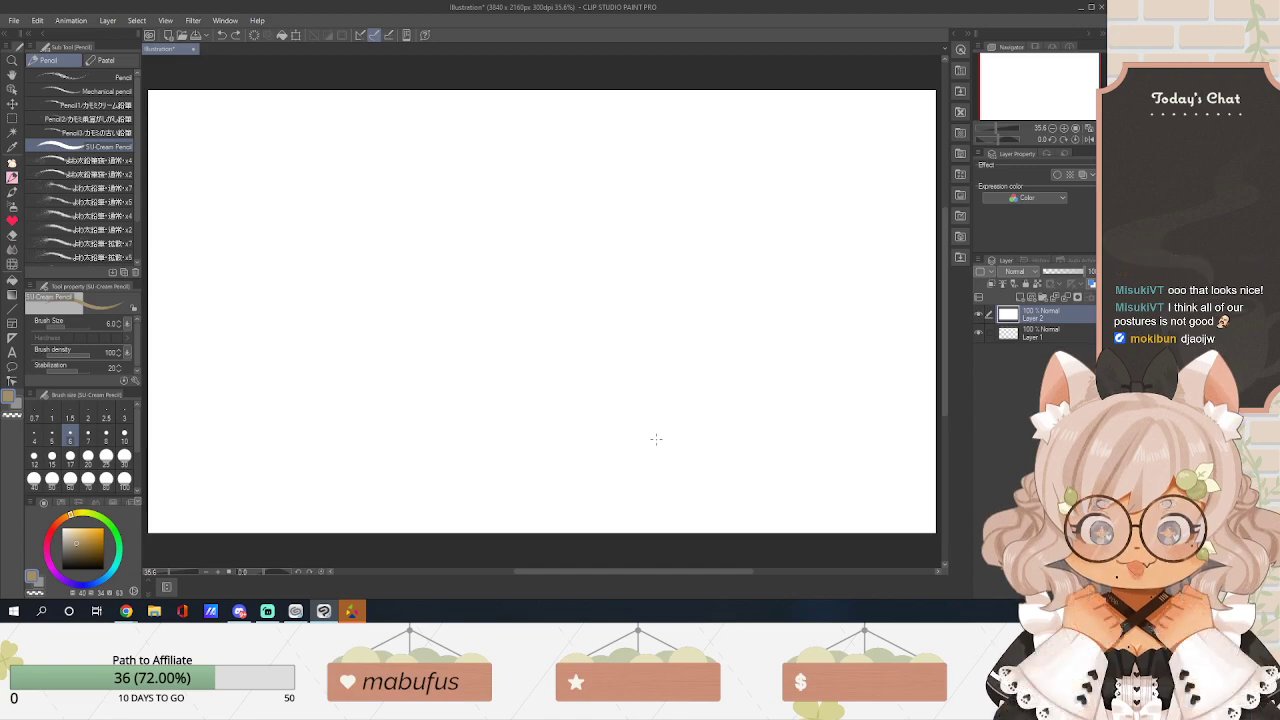
Change the pencil colour to a muted reddish brown with hue 16, saturation 53 and value 47.
click(86, 545)
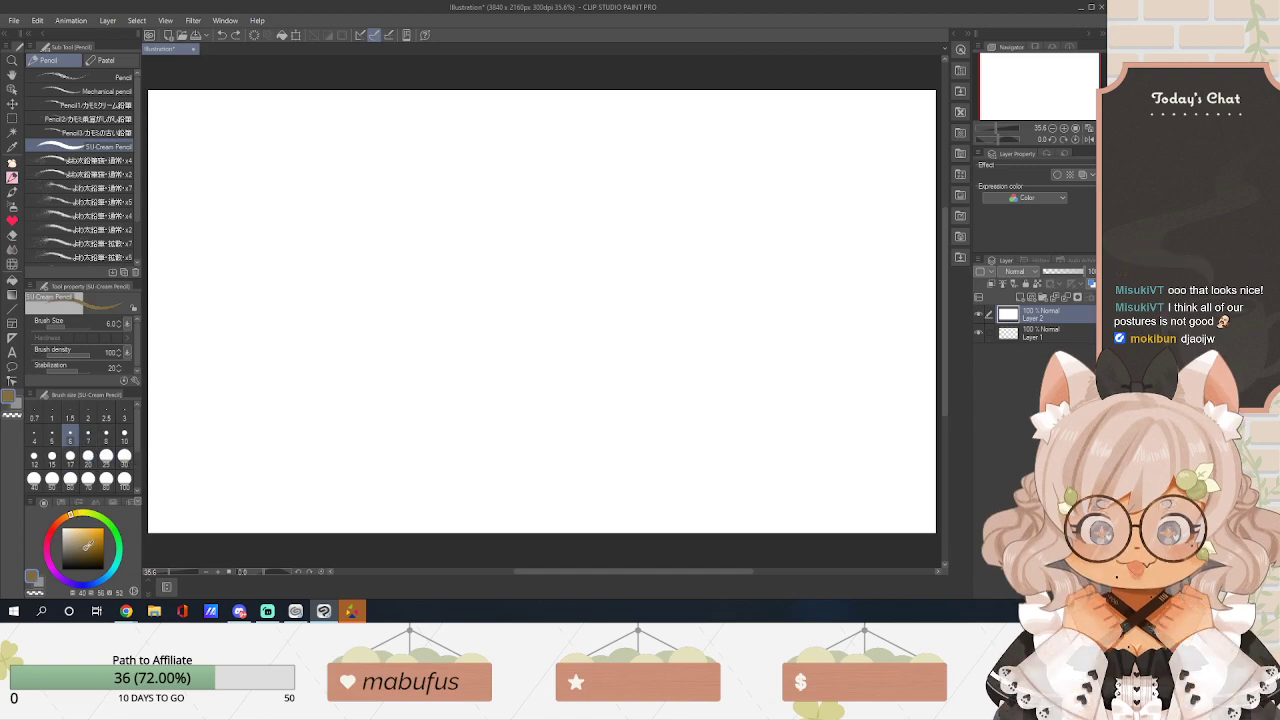
click(86, 552)
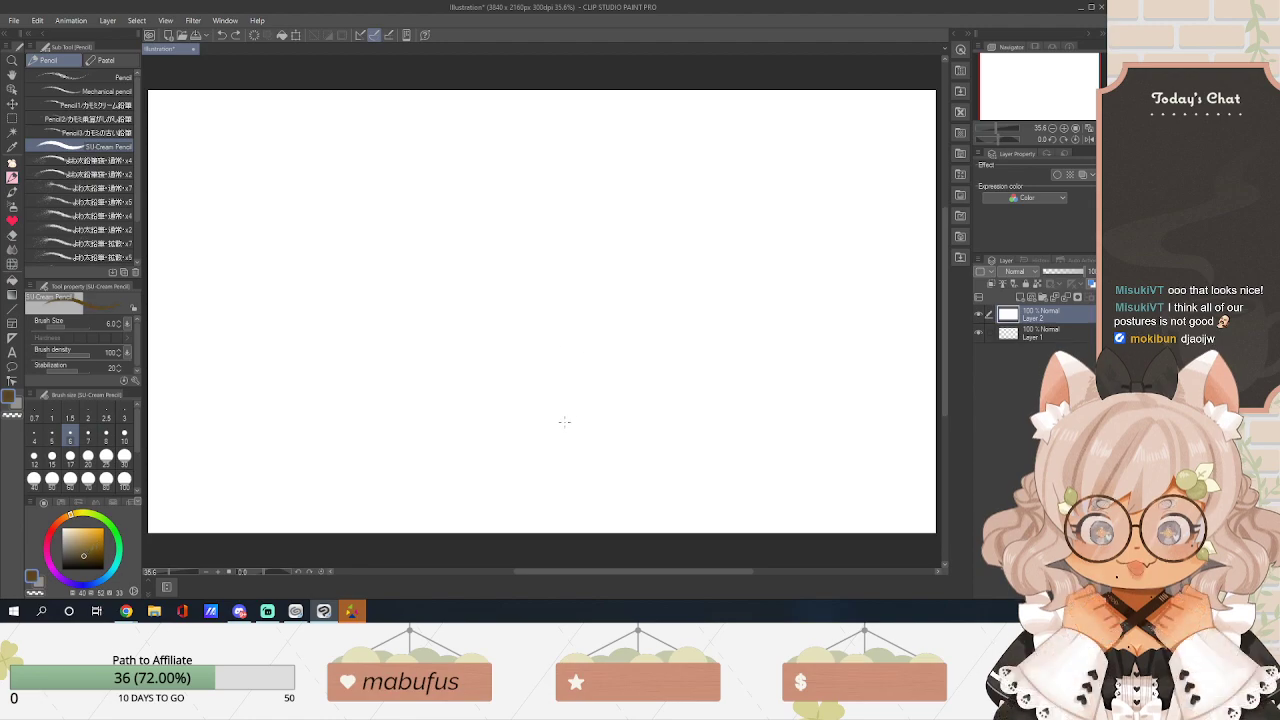
scroll(948, 313, up, 1)
scroll(948, 313, down, 1)
drag(551, 567, 483, 565)
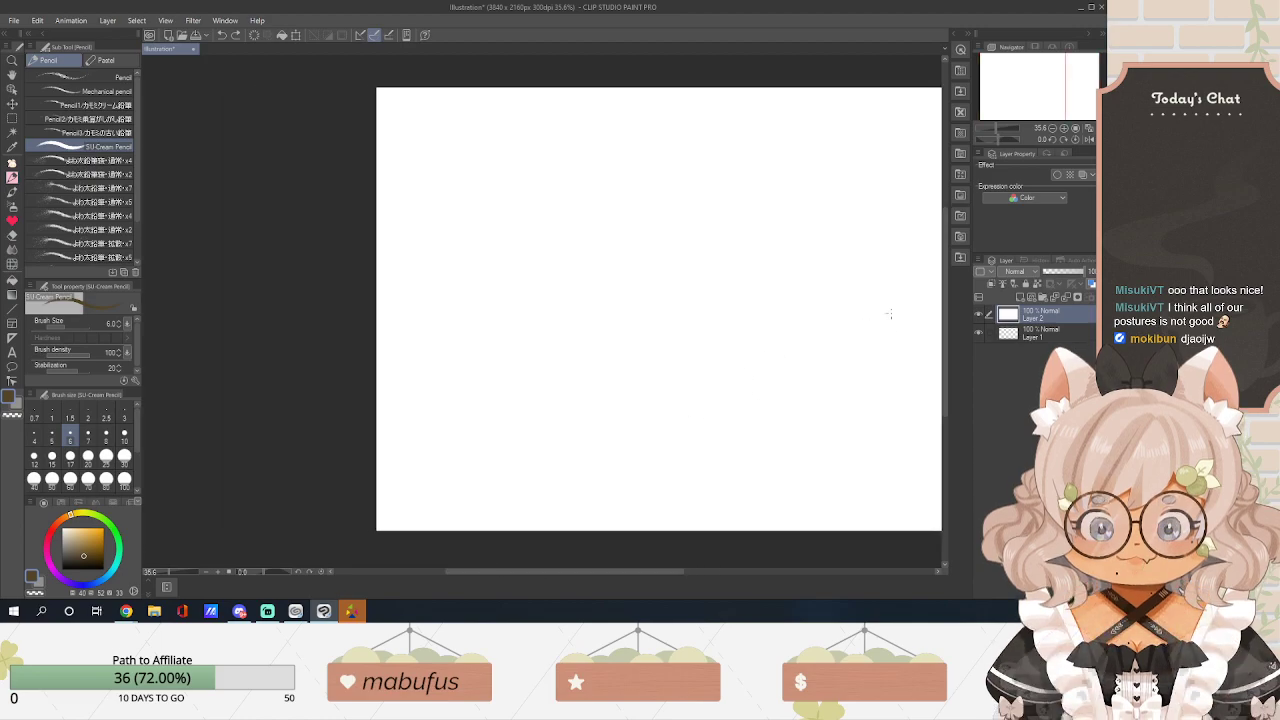
drag(951, 299, 948, 288)
scroll(935, 287, down, 1)
scroll(935, 287, up, 2)
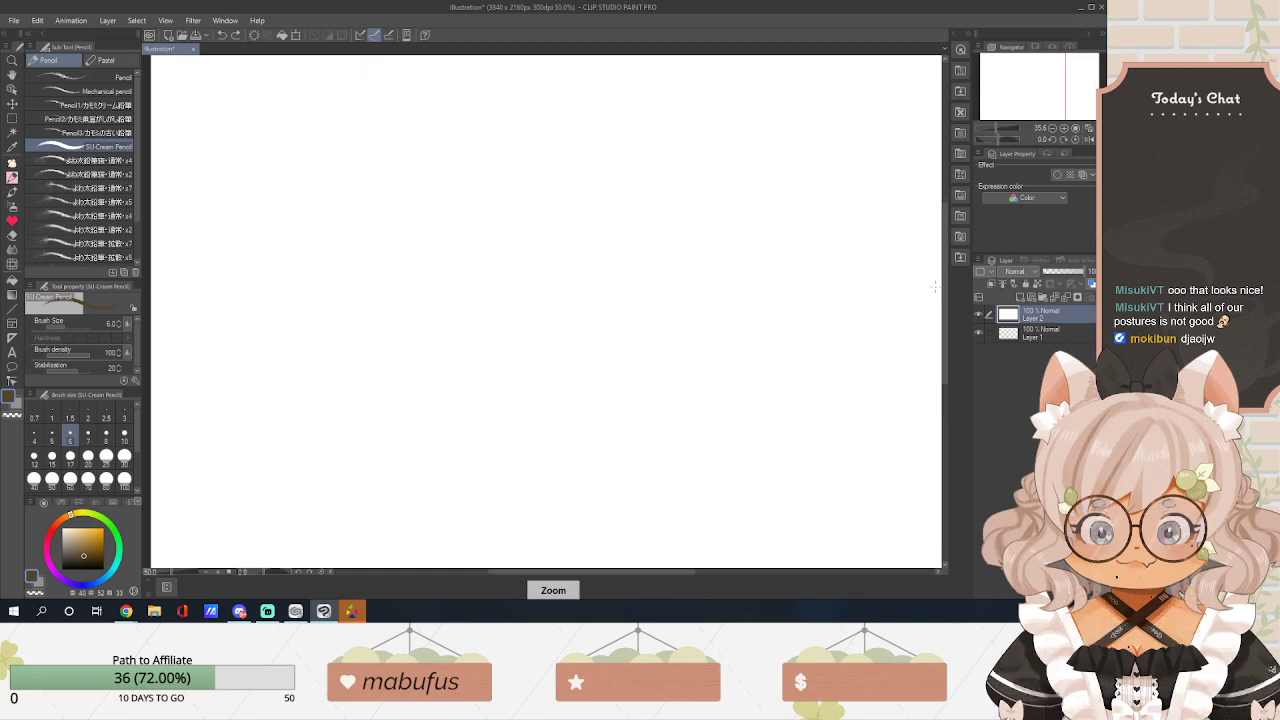
drag(508, 567, 490, 566)
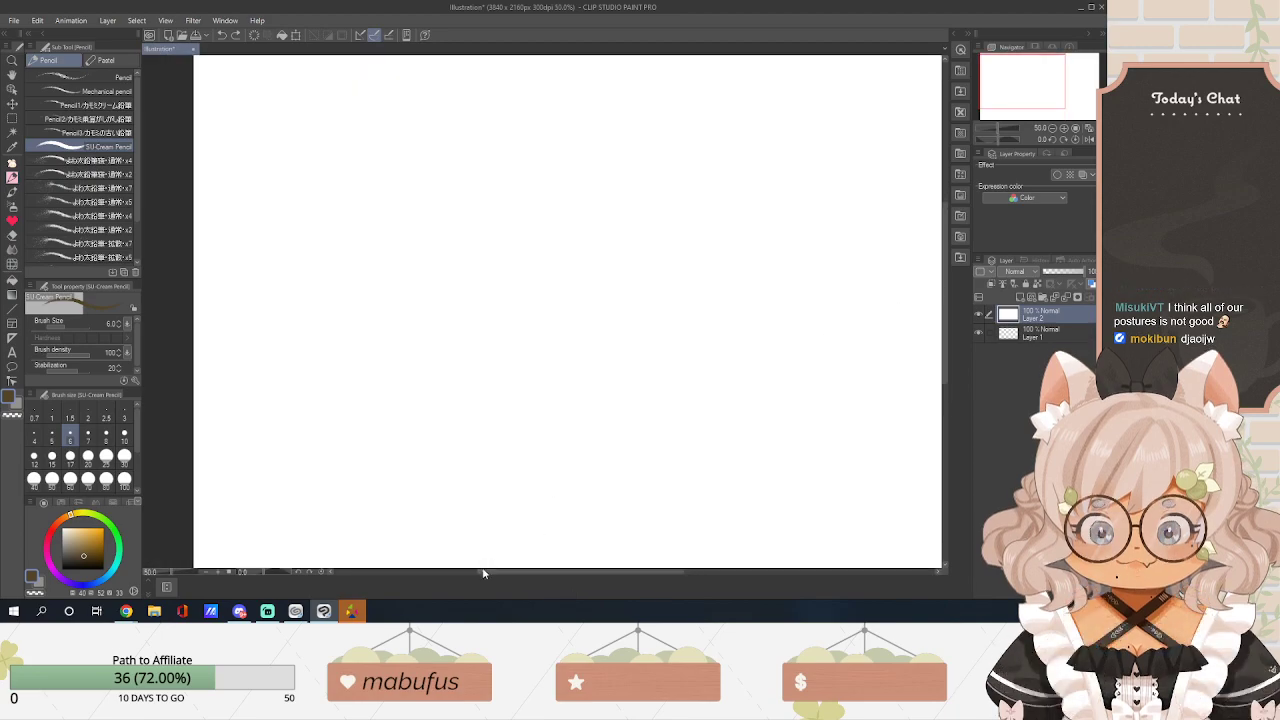
click(58, 522)
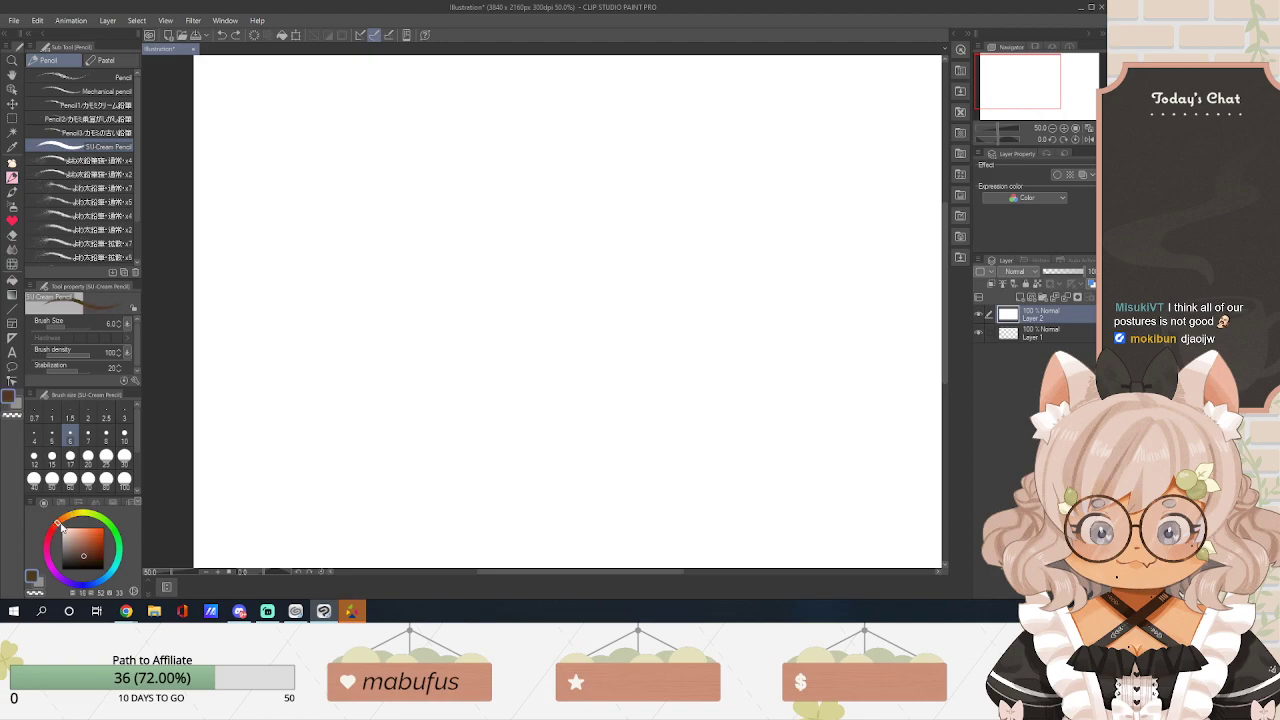
click(83, 545)
Sketch a rounded bowl-like form in the upper-left canvas area with a double inner curve and overlapping outer strokes along its lower edge.
drag(948, 327, 946, 305)
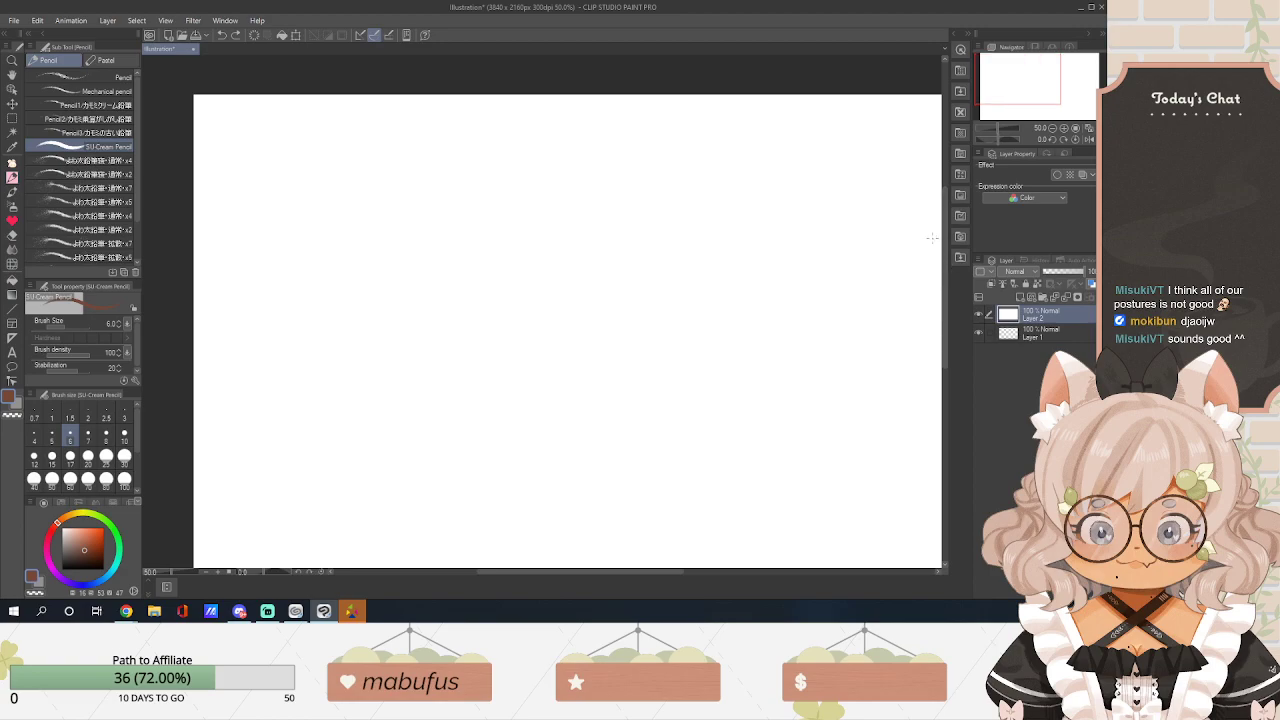
mouse_move(458, 250)
mouse_down()
mouse_move(449, 314)
mouse_move(508, 306)
mouse_up()
scroll(578, 282, up, 3)
drag(537, 570, 517, 570)
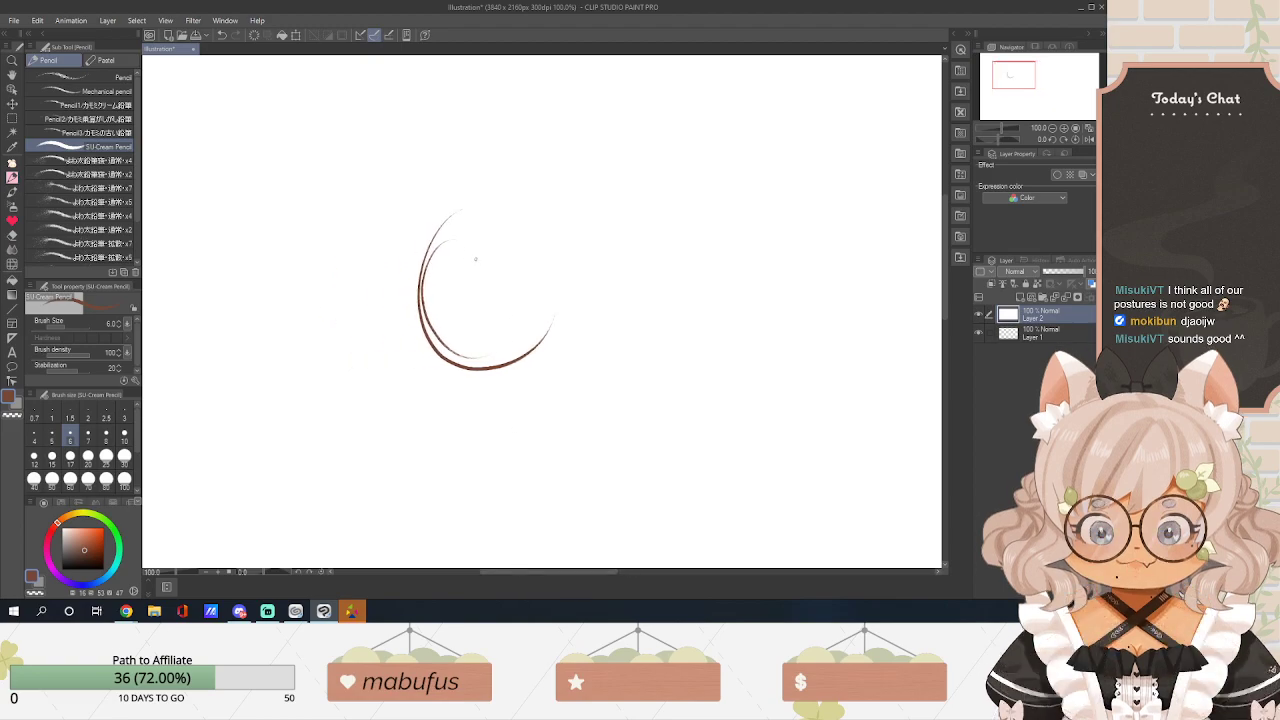
mouse_move(409, 266)
mouse_down()
mouse_move(424, 372)
mouse_move(440, 382)
mouse_up()
mouse_move(414, 340)
mouse_down()
mouse_move(461, 387)
mouse_move(574, 332)
mouse_up()
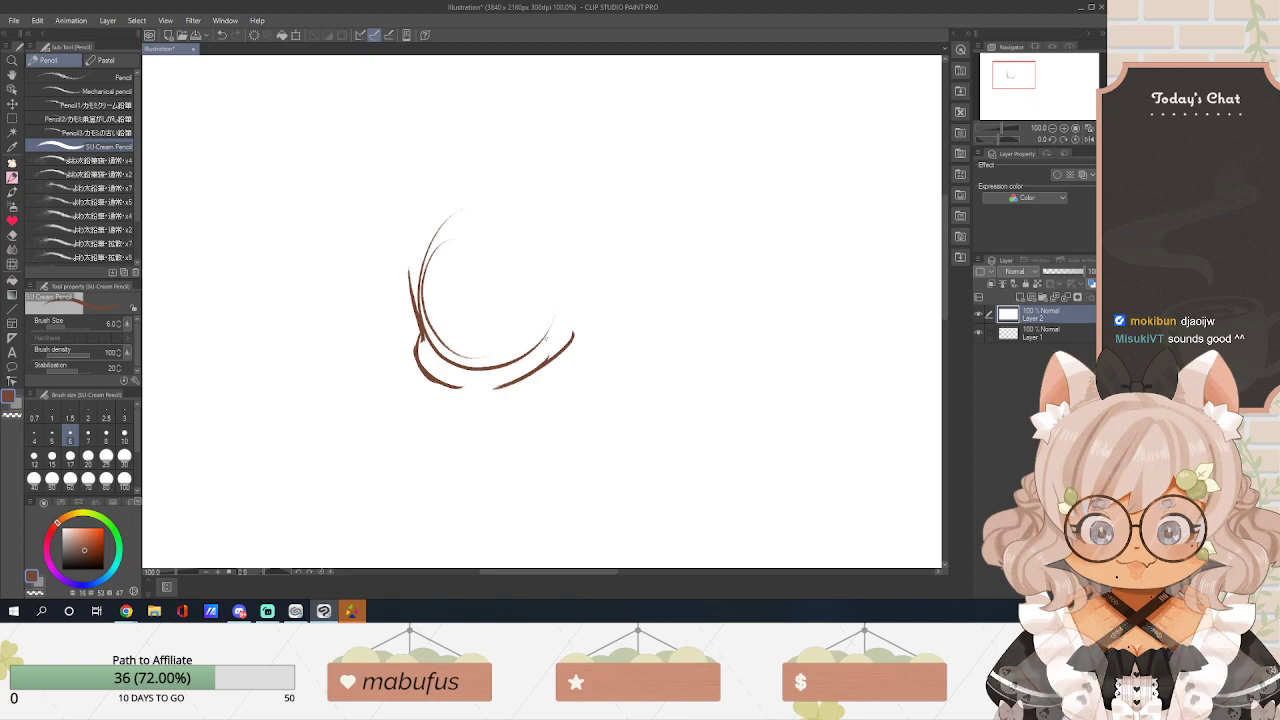
drag(518, 378, 568, 326)
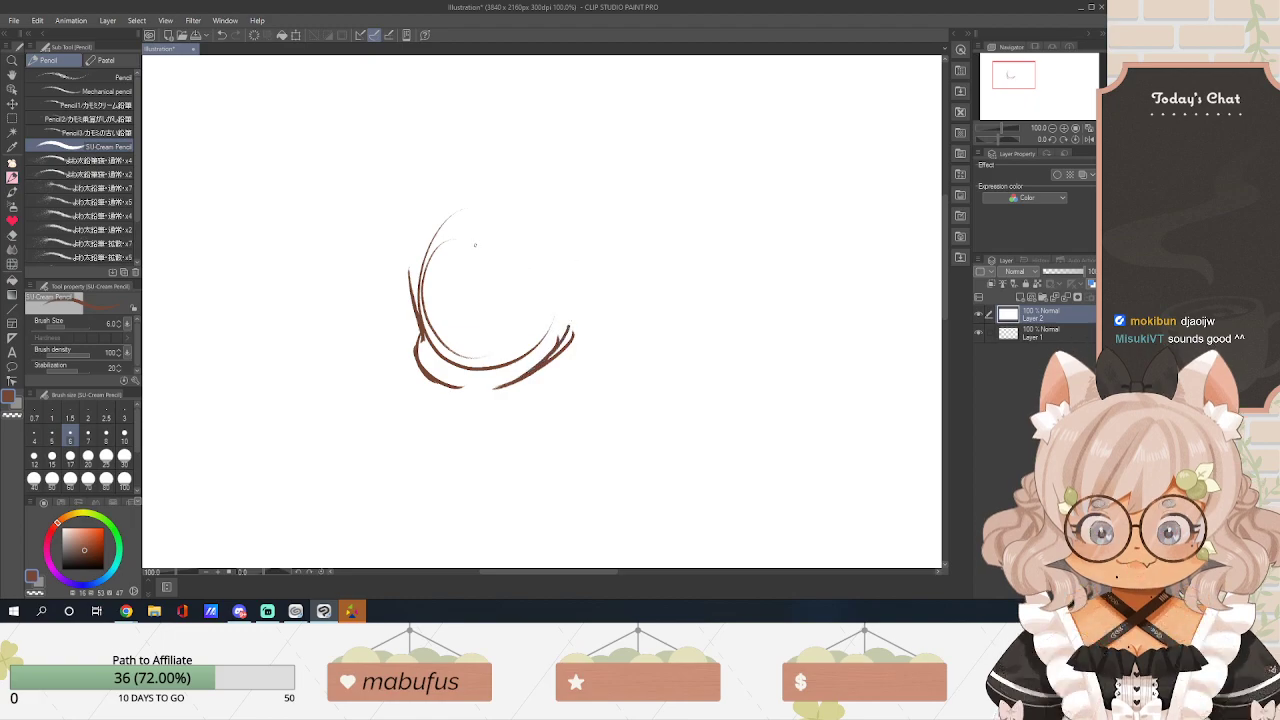
Add curved strokes sweeping across the upper part of the rounded sketch and along its right side.
mouse_move(436, 236)
mouse_down()
mouse_move(484, 298)
mouse_move(511, 305)
mouse_up()
drag(486, 259, 550, 304)
drag(525, 259, 566, 301)
drag(558, 236, 571, 287)
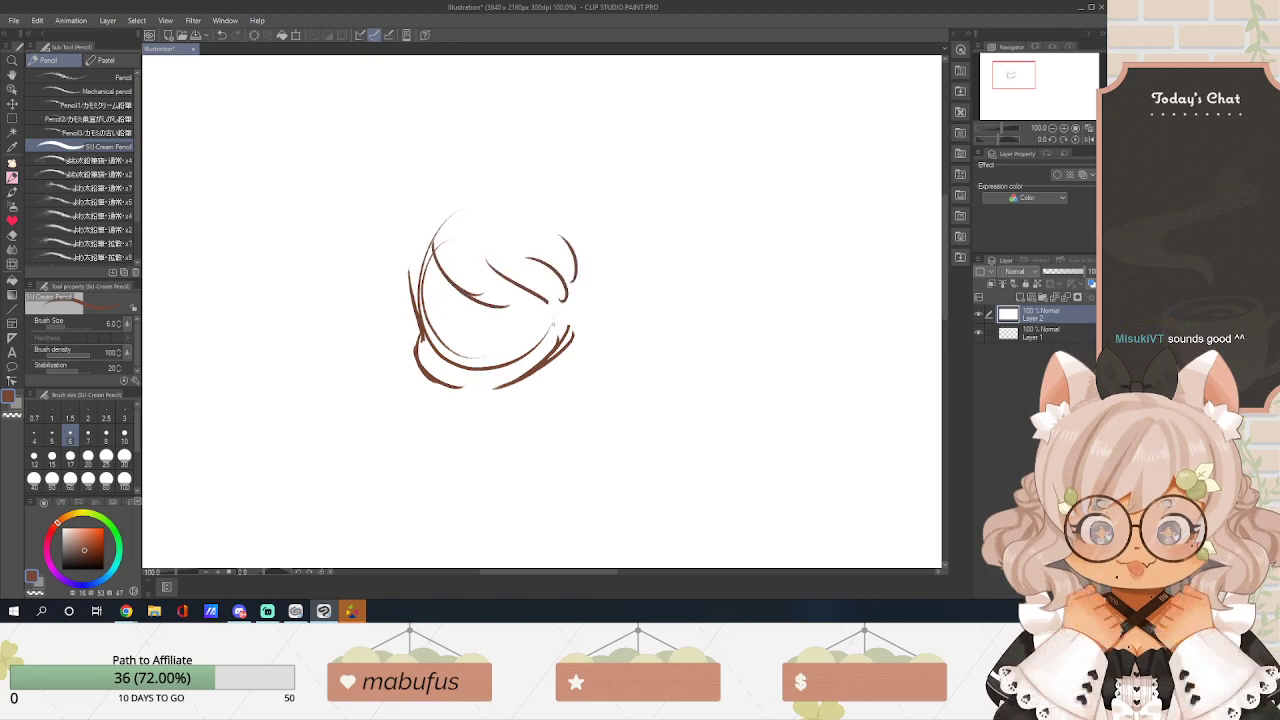
Open the pen pressure adjustment and make varied test strokes on the empty canvas area to reshape the pressure curve.
click(14, 20)
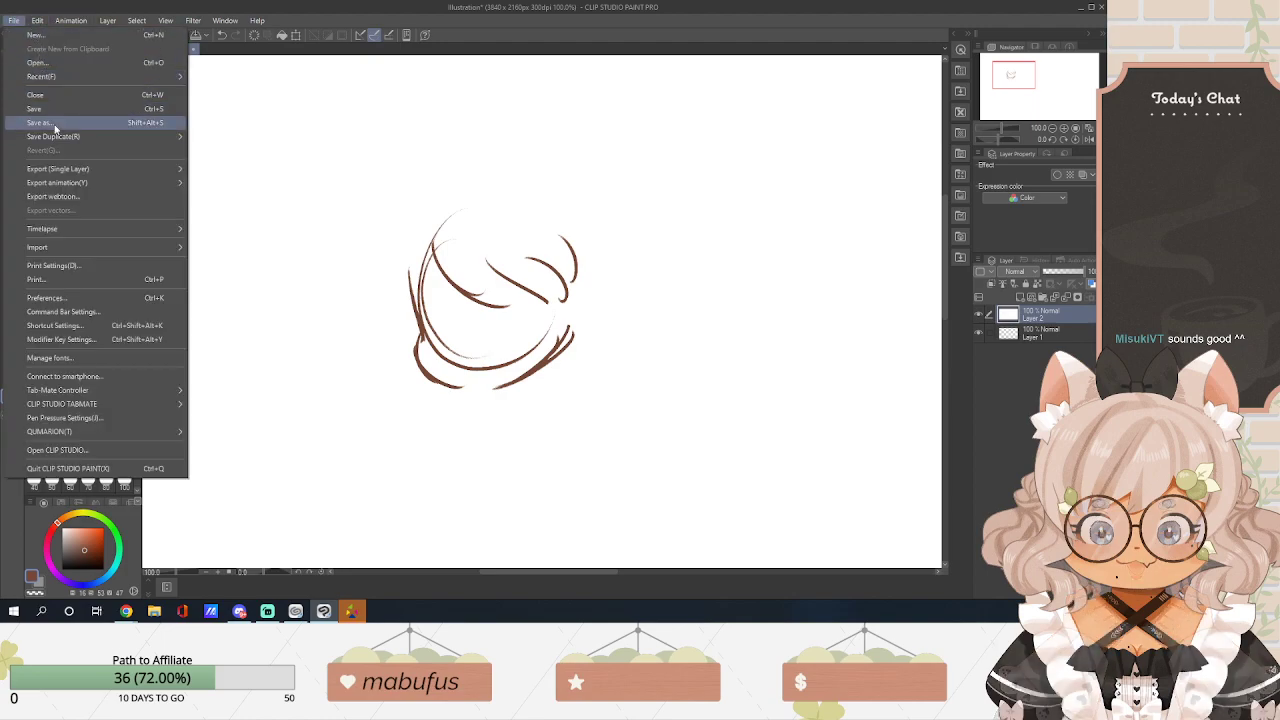
click(98, 417)
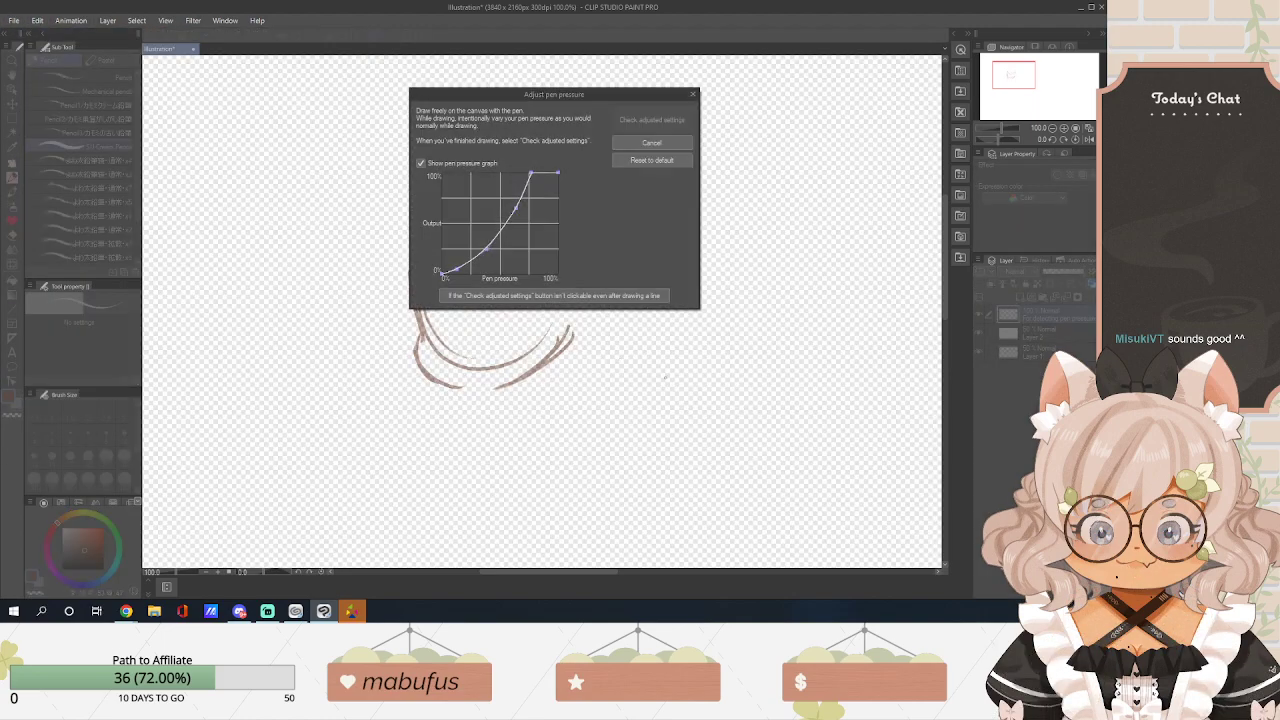
drag(634, 346, 640, 433)
drag(712, 382, 700, 416)
mouse_move(605, 340)
mouse_down()
mouse_move(658, 387)
mouse_move(688, 398)
mouse_up()
mouse_move(571, 326)
mouse_down()
mouse_move(575, 415)
mouse_move(611, 421)
mouse_move(612, 444)
mouse_move(605, 421)
mouse_move(690, 404)
mouse_move(672, 435)
mouse_up()
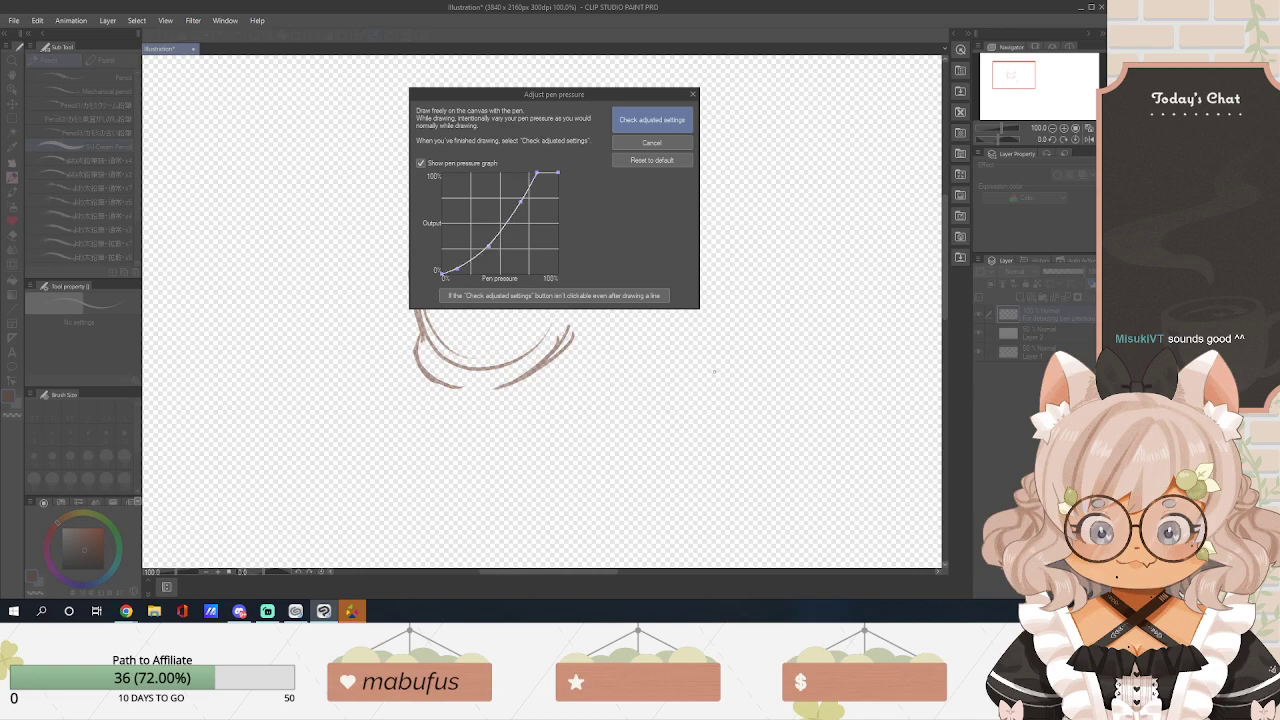
mouse_move(640, 368)
mouse_down()
mouse_move(616, 440)
mouse_move(688, 455)
mouse_up()
drag(698, 398, 712, 438)
drag(634, 344, 686, 406)
drag(672, 360, 714, 415)
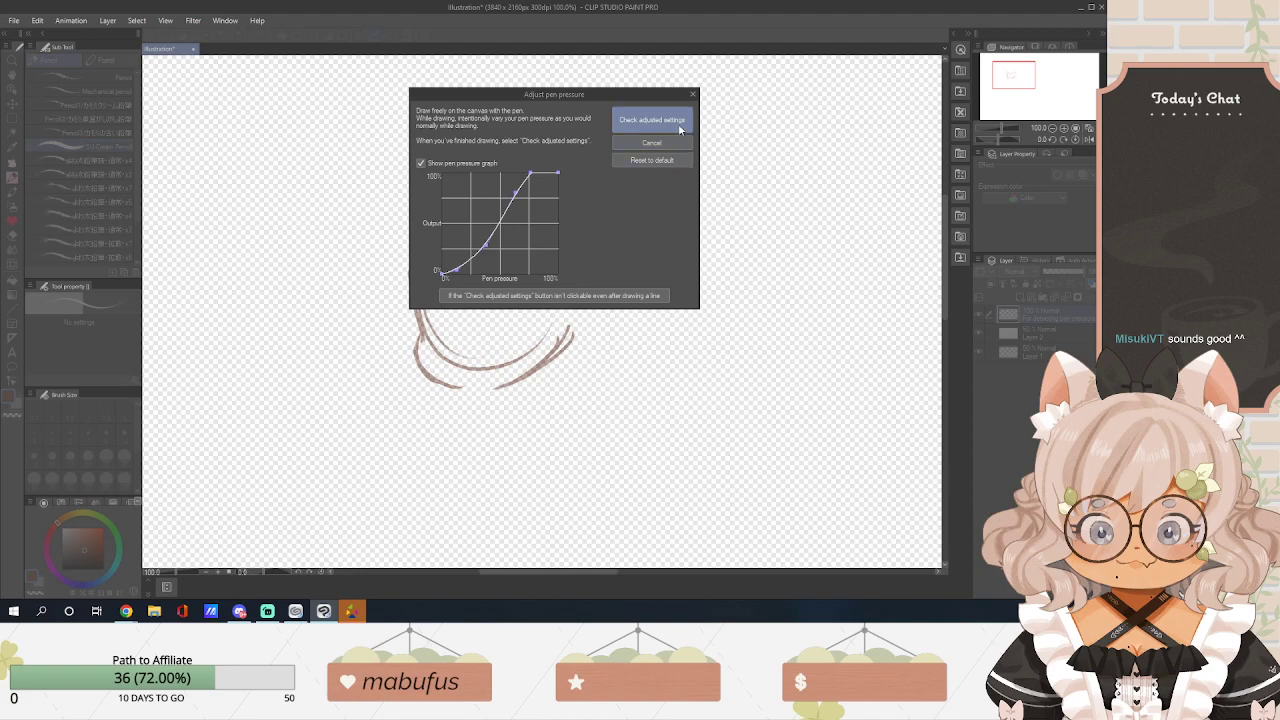
Check the adjusted pen pressure with a few wavy test lines and accept the new settings.
click(676, 122)
mouse_move(633, 380)
mouse_down()
mouse_move(704, 414)
mouse_move(765, 446)
mouse_up()
mouse_move(762, 314)
mouse_down()
mouse_move(796, 392)
mouse_move(850, 402)
mouse_up()
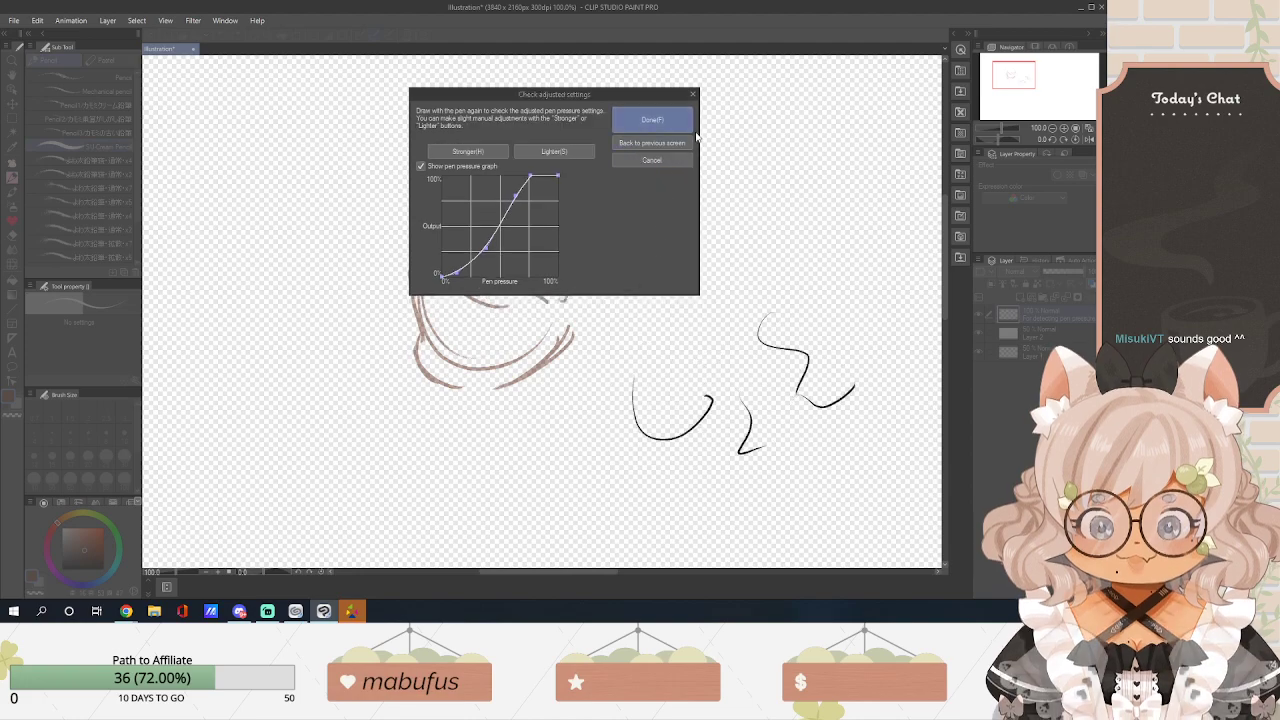
click(688, 120)
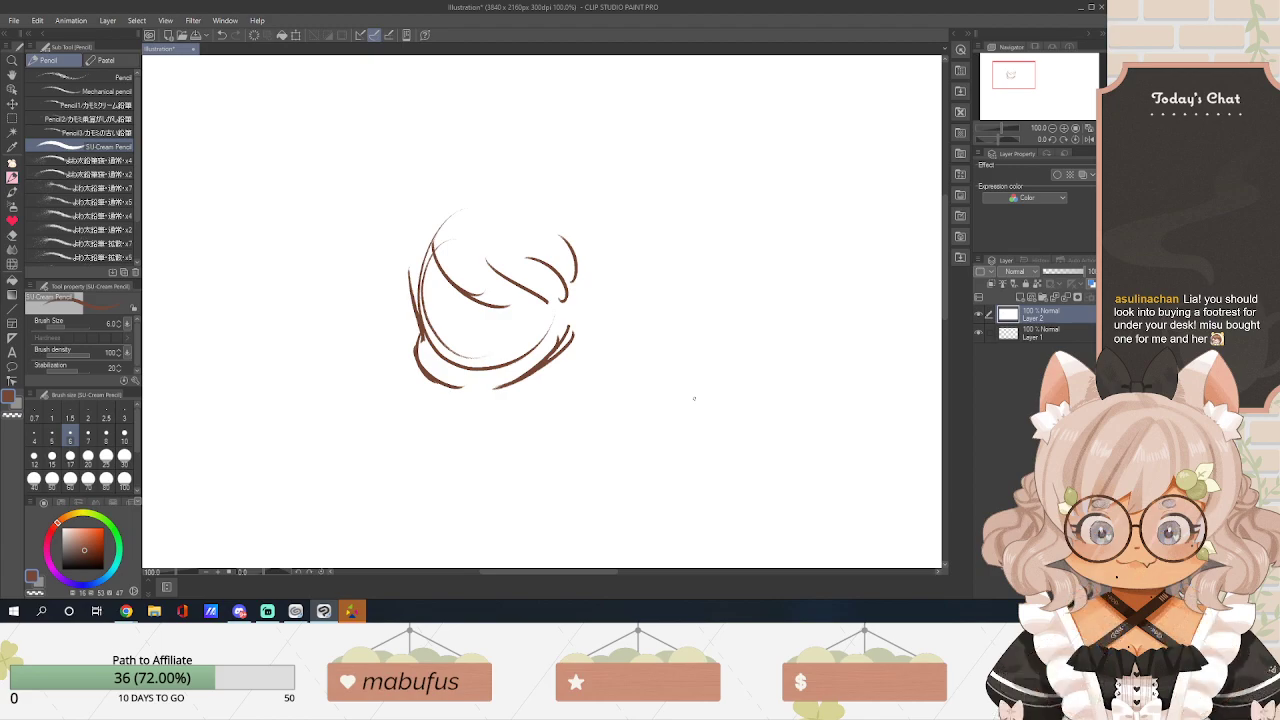
Sketch curved hair locks down both sides of the face, with short curling strands beside the chin.
mouse_move(399, 249)
mouse_down()
mouse_move(394, 309)
mouse_move(418, 335)
mouse_up()
mouse_move(389, 284)
mouse_down()
mouse_move(419, 332)
mouse_move(436, 330)
mouse_up()
drag(449, 266, 431, 320)
drag(583, 268, 562, 310)
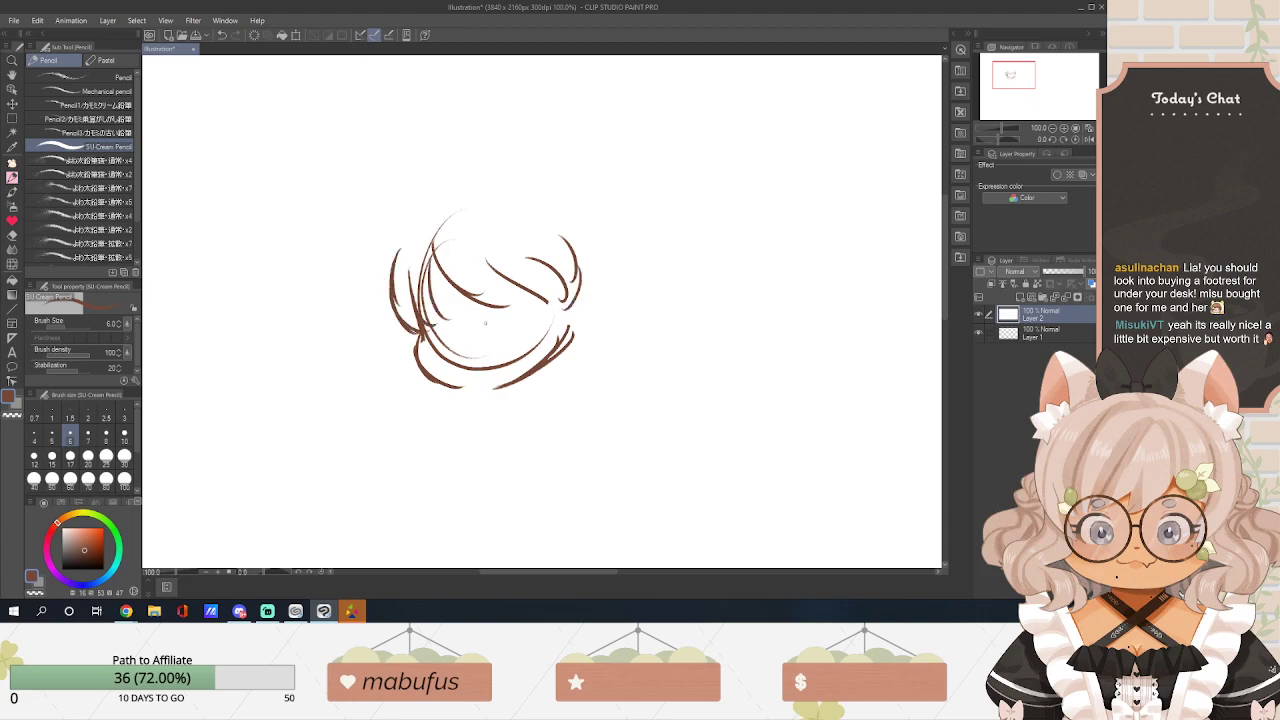
mouse_move(408, 334)
mouse_down()
mouse_move(389, 386)
mouse_move(424, 390)
mouse_up()
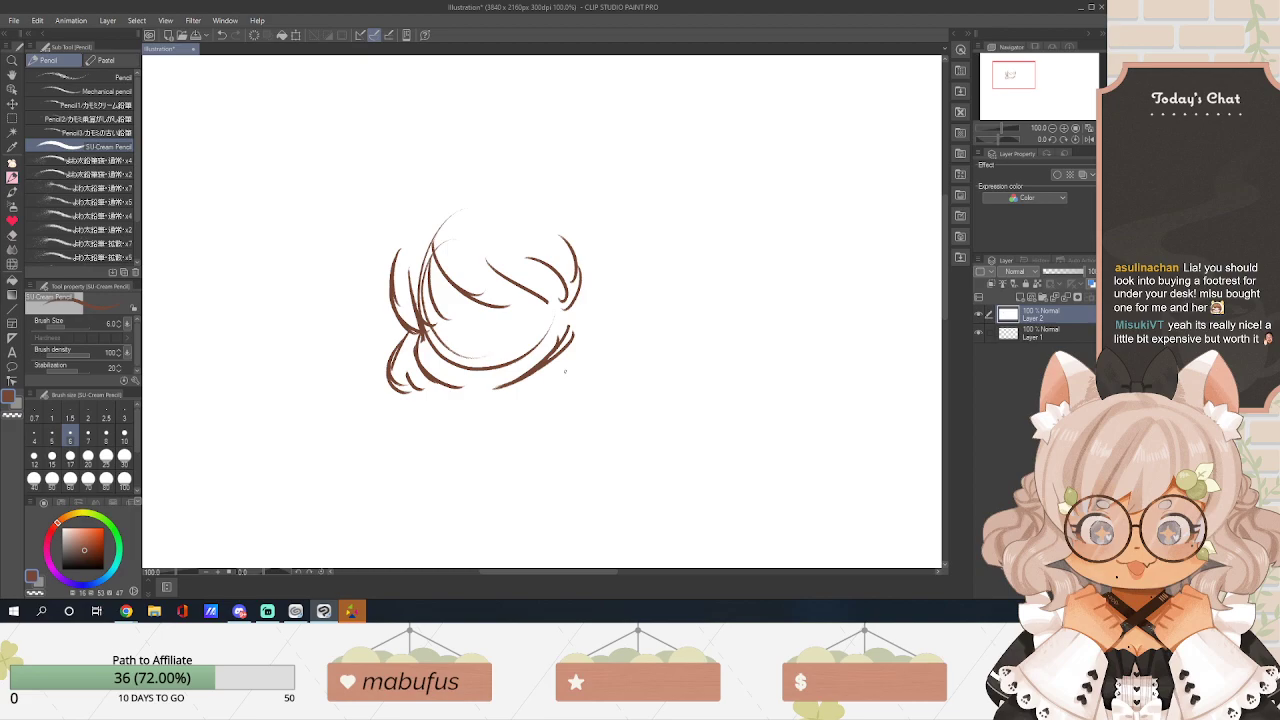
drag(572, 356, 538, 380)
mouse_move(592, 302)
mouse_down()
mouse_move(610, 364)
mouse_move(588, 366)
mouse_up()
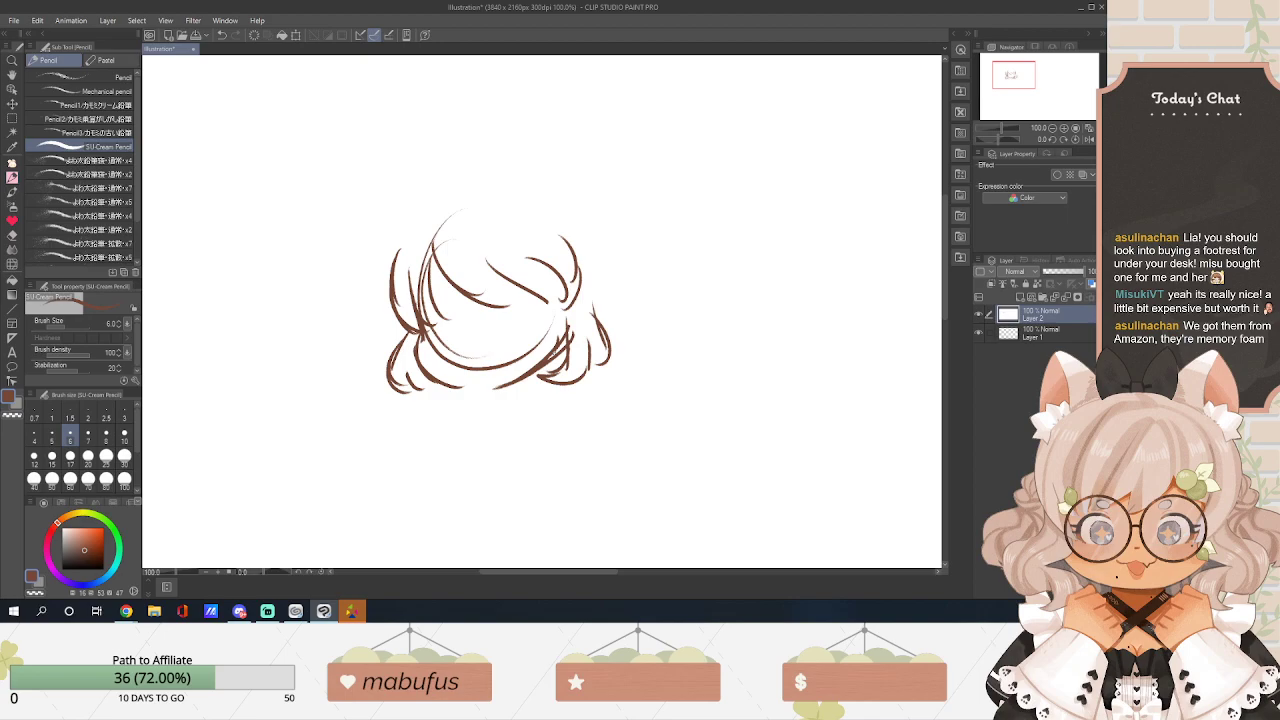
Sketch the crown of the head, two pointed animal ears with fluffy tufts, and long outer hair loops on both sides.
mouse_move(421, 245)
mouse_down()
mouse_move(432, 222)
mouse_move(500, 197)
mouse_move(555, 203)
mouse_move(558, 232)
mouse_up()
mouse_move(426, 214)
mouse_down()
mouse_move(373, 185)
mouse_move(392, 250)
mouse_up()
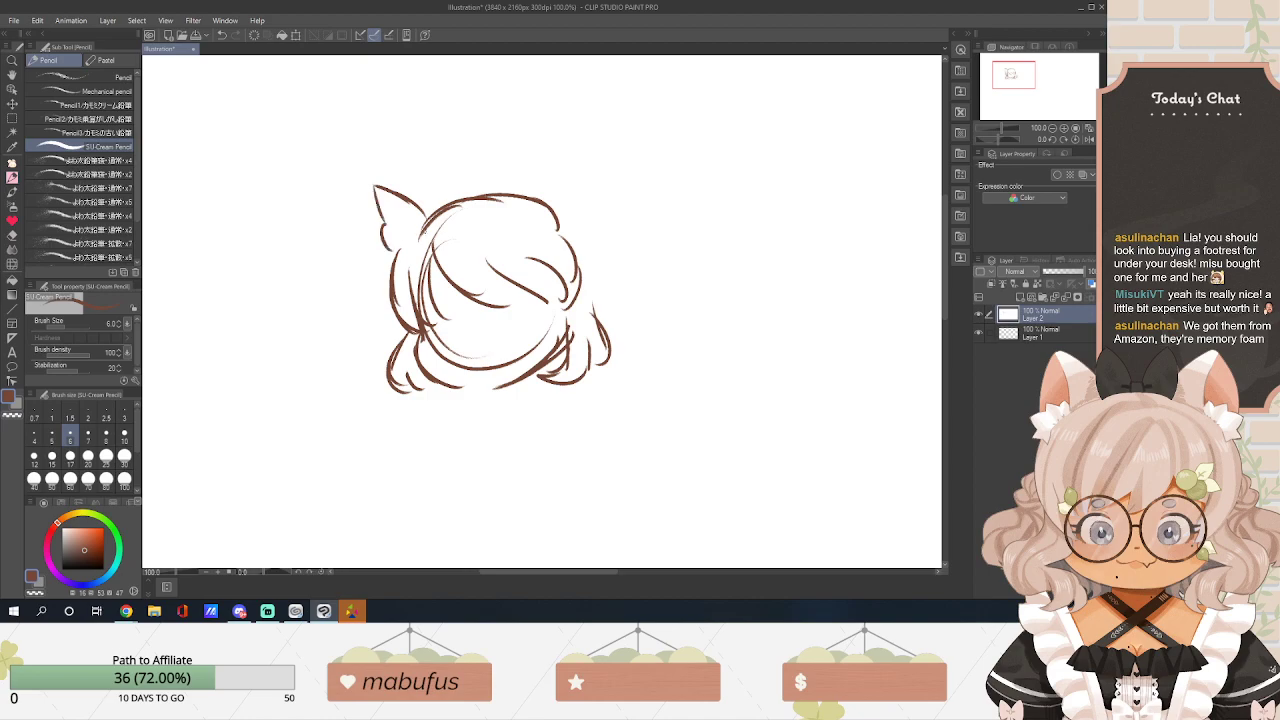
mouse_move(556, 200)
mouse_down()
mouse_move(588, 175)
mouse_move(570, 240)
mouse_move(614, 290)
mouse_move(628, 344)
mouse_up()
mouse_move(390, 298)
mouse_down()
mouse_move(371, 315)
mouse_move(382, 358)
mouse_up()
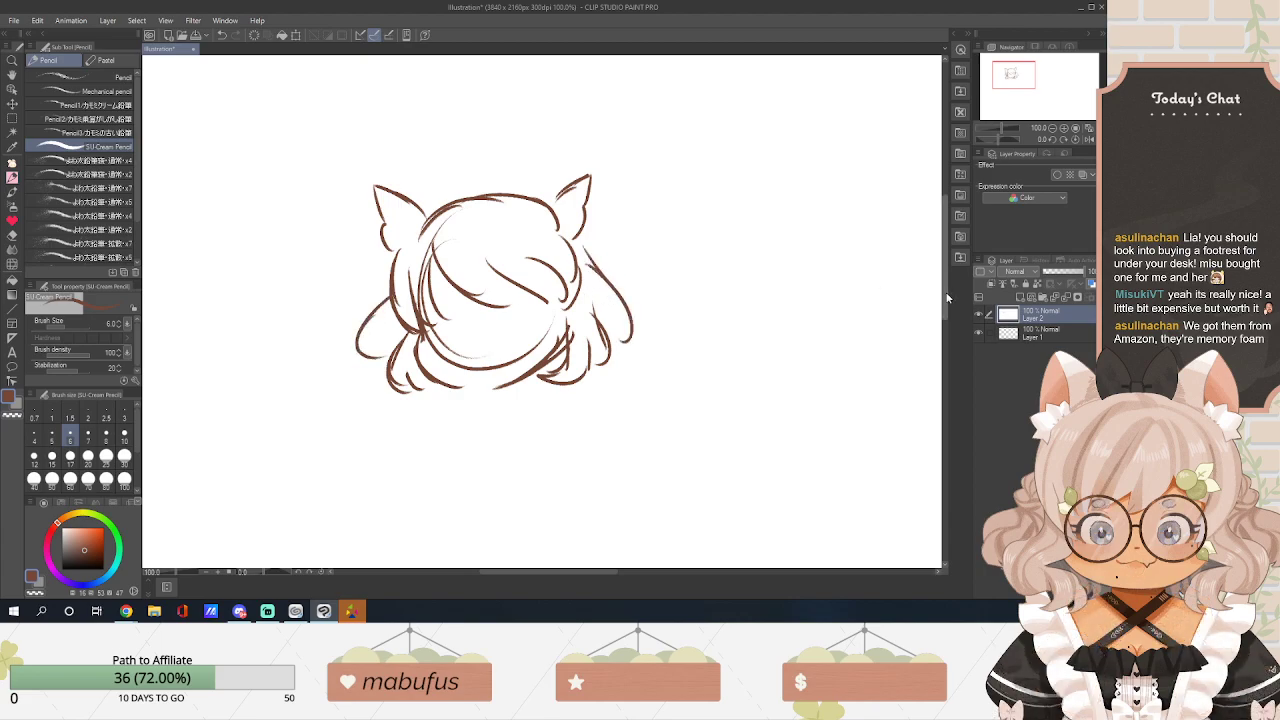
key(ctrl+plus)
drag(528, 185, 532, 229)
mouse_move(234, 228)
mouse_down()
mouse_move(220, 242)
mouse_move(240, 255)
mouse_up()
Draw both eyes below the fringe with curved upper lashes and round irises.
mouse_move(291, 330)
mouse_down()
mouse_move(324, 320)
mouse_move(341, 341)
mouse_move(336, 328)
mouse_move(266, 326)
mouse_up()
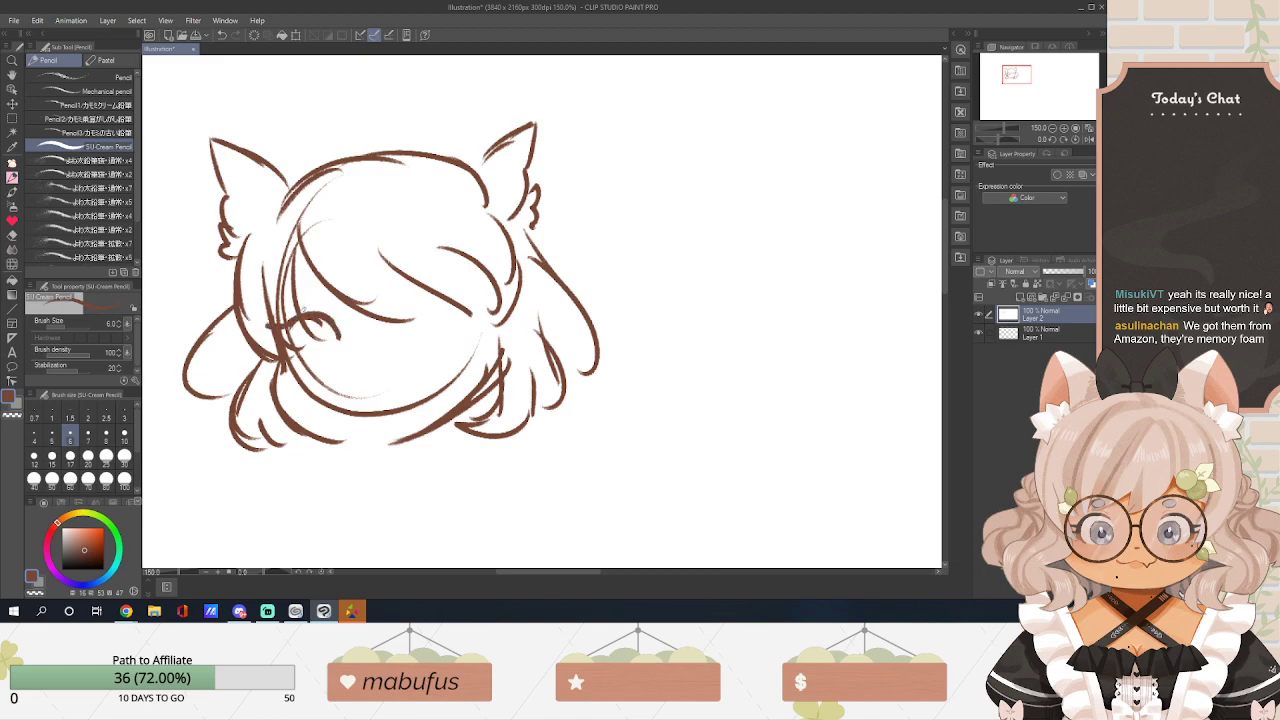
mouse_move(405, 330)
mouse_down()
mouse_move(428, 311)
mouse_move(472, 320)
mouse_up()
mouse_move(318, 332)
mouse_down()
mouse_move(308, 362)
mouse_move(334, 364)
mouse_move(328, 332)
mouse_move(334, 346)
mouse_up()
mouse_move(420, 334)
mouse_down()
mouse_move(414, 354)
mouse_move(428, 356)
mouse_move(437, 324)
mouse_move(440, 354)
mouse_up()
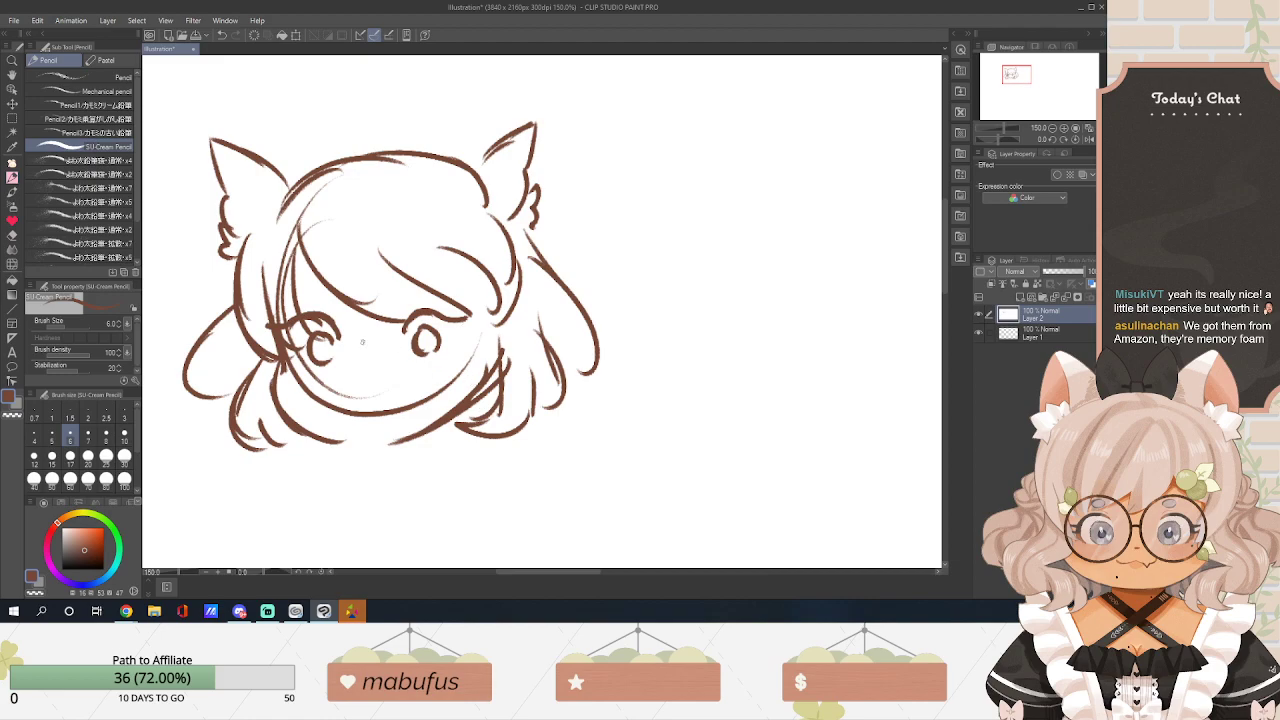
mouse_move(334, 340)
mouse_down()
mouse_move(332, 352)
mouse_move(320, 333)
mouse_up()
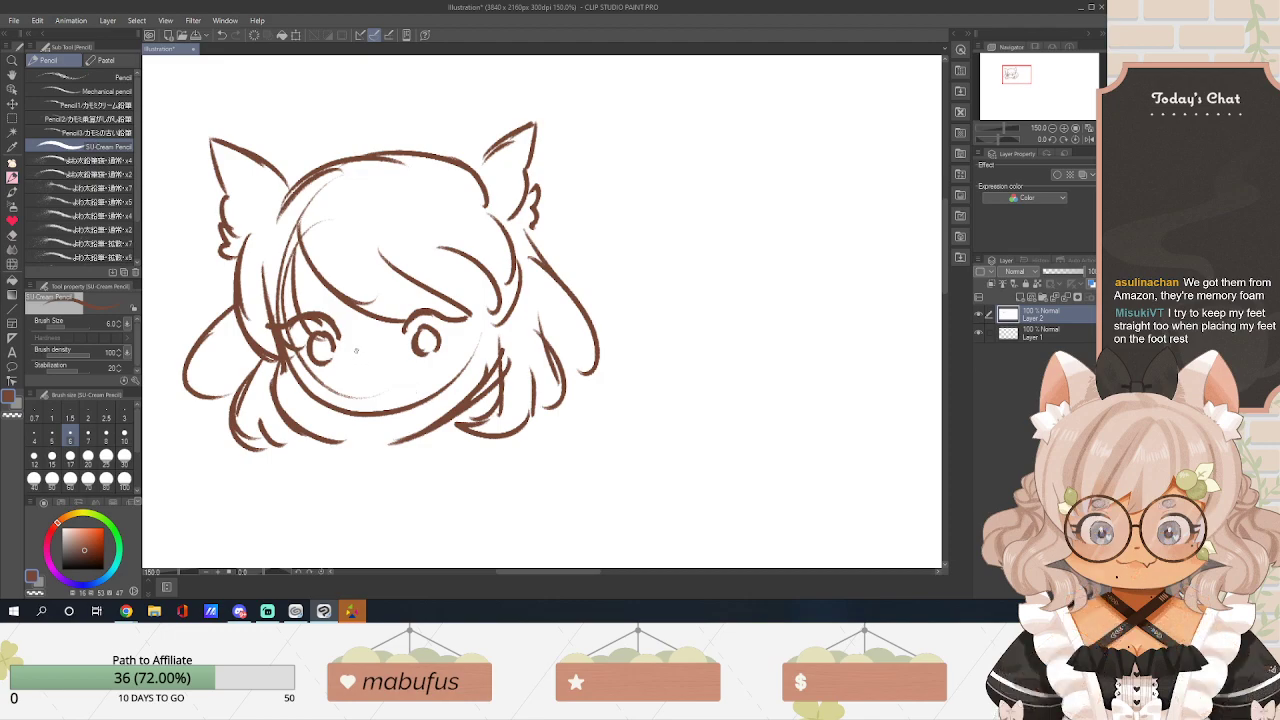
Add a small nose, a pointed chin mark, a sparkle between the eyes, cheek freckles and jagged tufts along the jaw.
drag(357, 345, 355, 372)
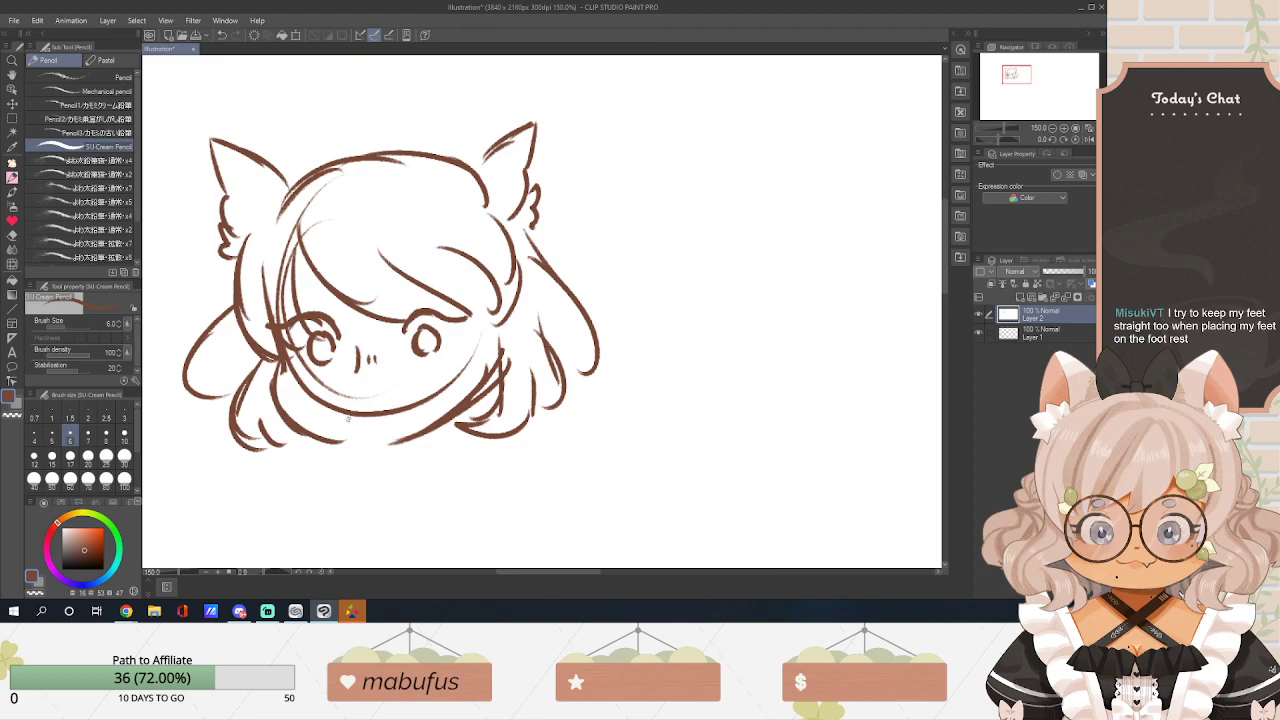
drag(357, 417, 366, 424)
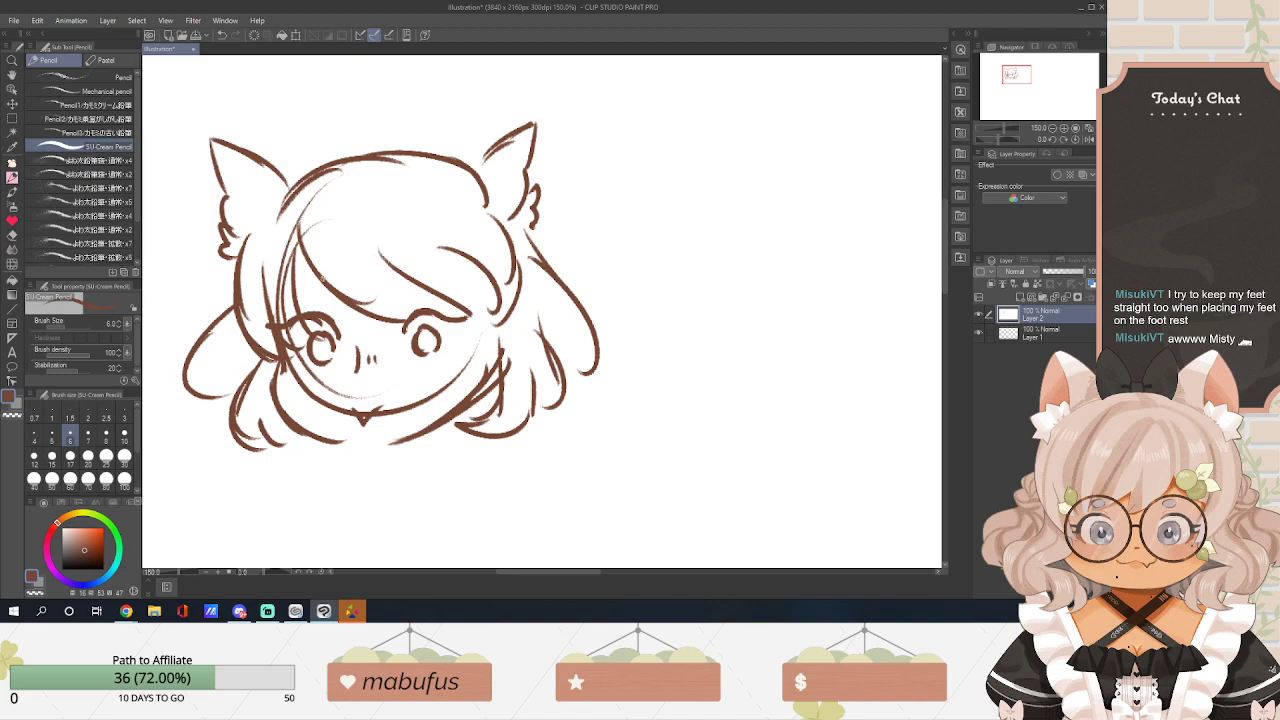
mouse_move(353, 312)
mouse_down()
mouse_move(346, 328)
mouse_move(362, 338)
mouse_move(379, 326)
mouse_up()
mouse_move(284, 368)
mouse_down()
mouse_move(316, 384)
mouse_move(298, 410)
mouse_move(320, 416)
mouse_up()
mouse_move(484, 352)
mouse_down()
mouse_move(443, 367)
mouse_move(406, 435)
mouse_up()
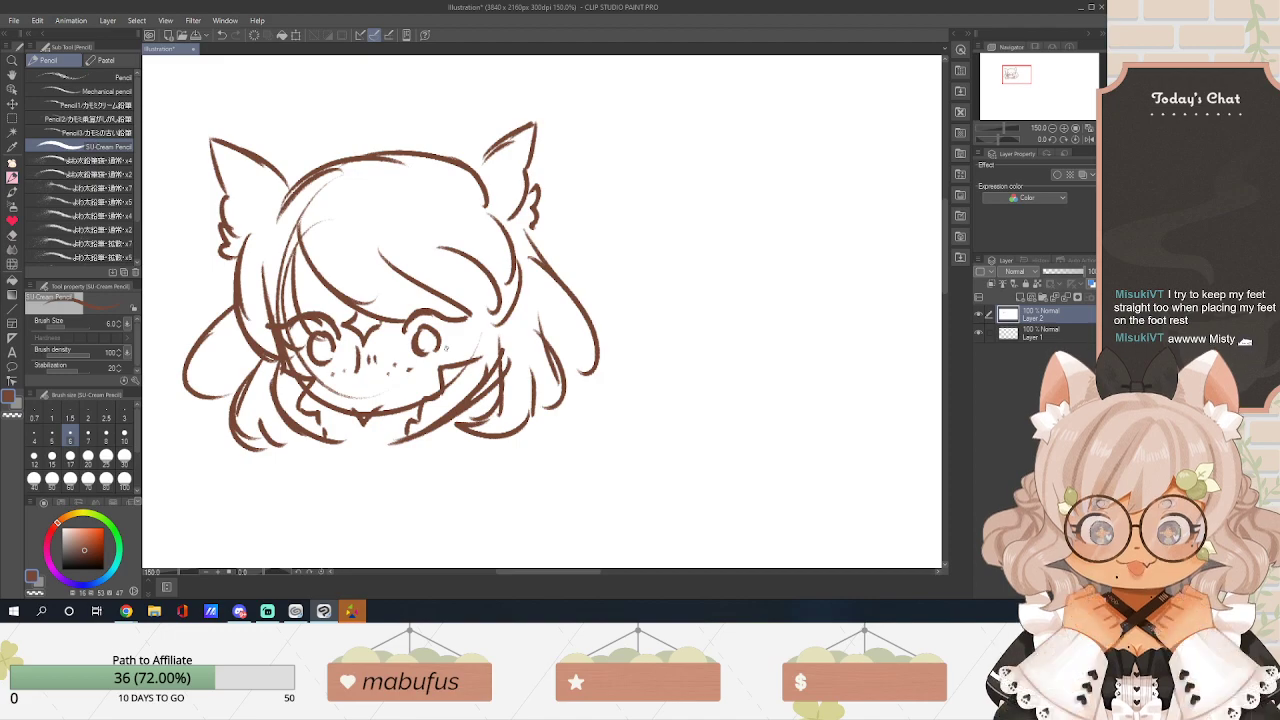
Sketch a scalloped headband across the top of the head from ear to ear.
mouse_move(330, 178)
mouse_down()
mouse_move(414, 158)
mouse_move(426, 132)
mouse_move(438, 164)
mouse_move(482, 178)
mouse_move(496, 220)
mouse_up()
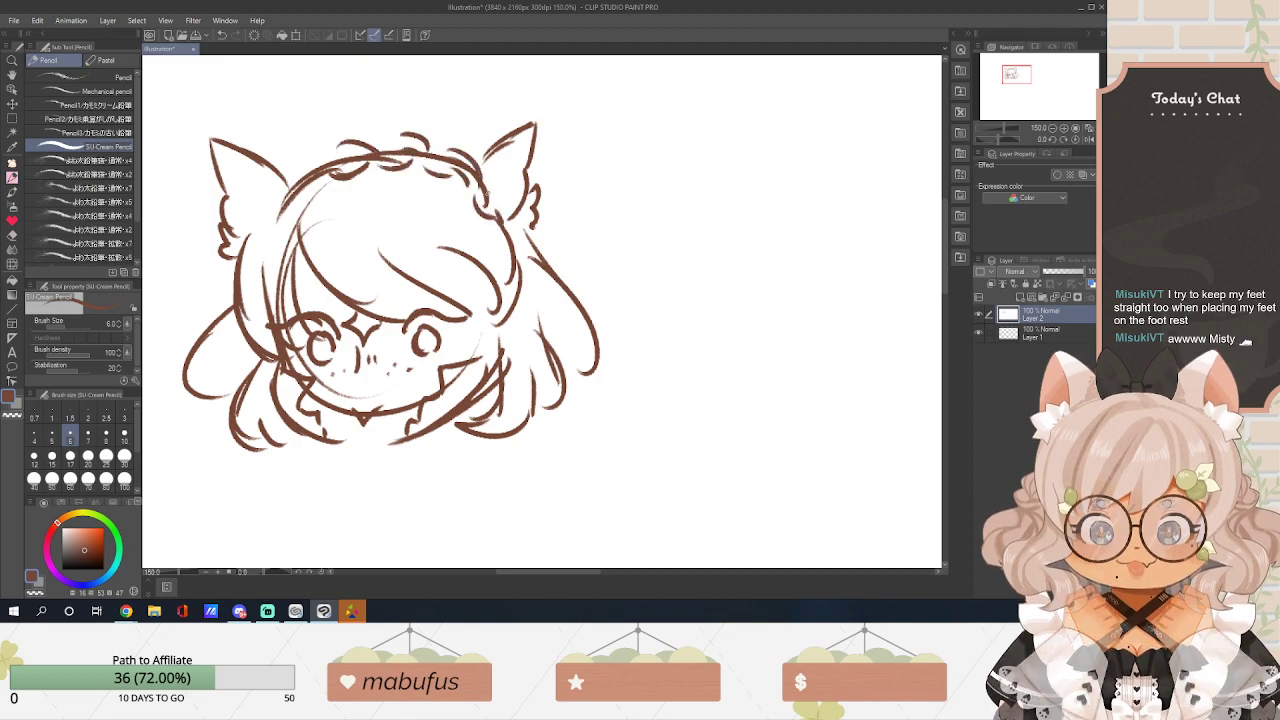
drag(336, 152, 280, 198)
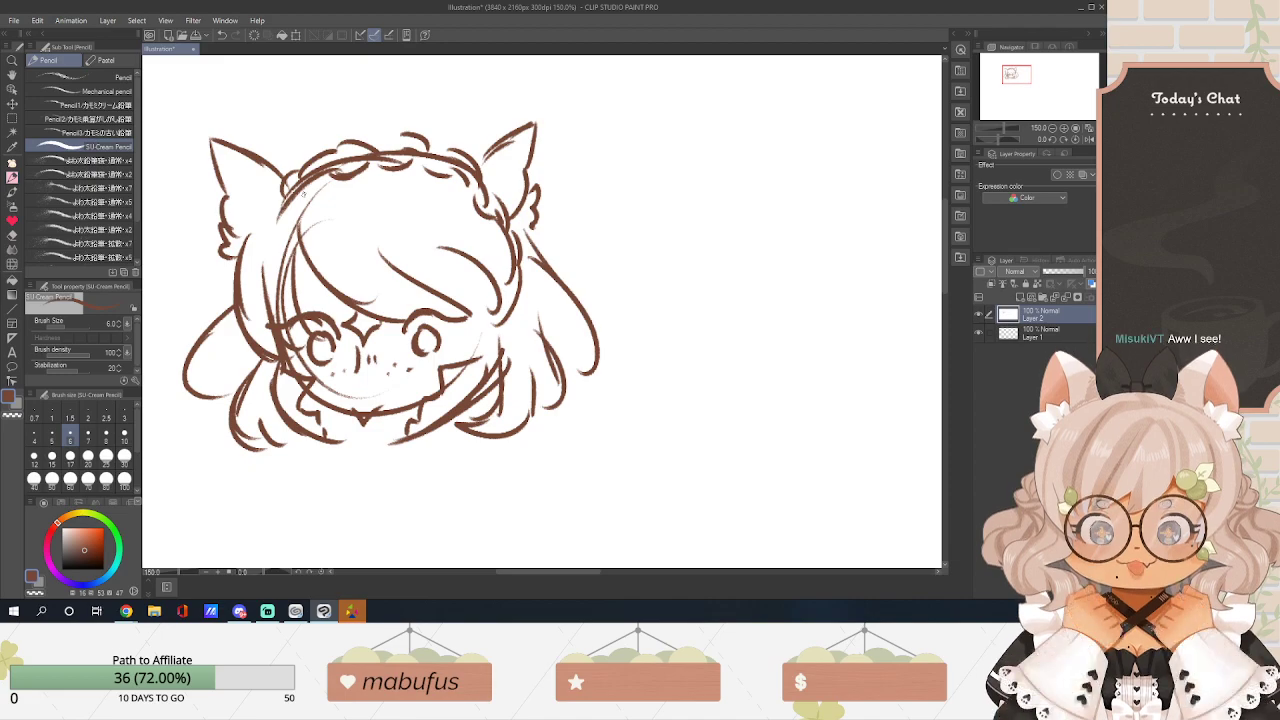
Draw the neck below the chin with small jagged strokes at its top and a heart shape on its front.
drag(562, 571, 542, 570)
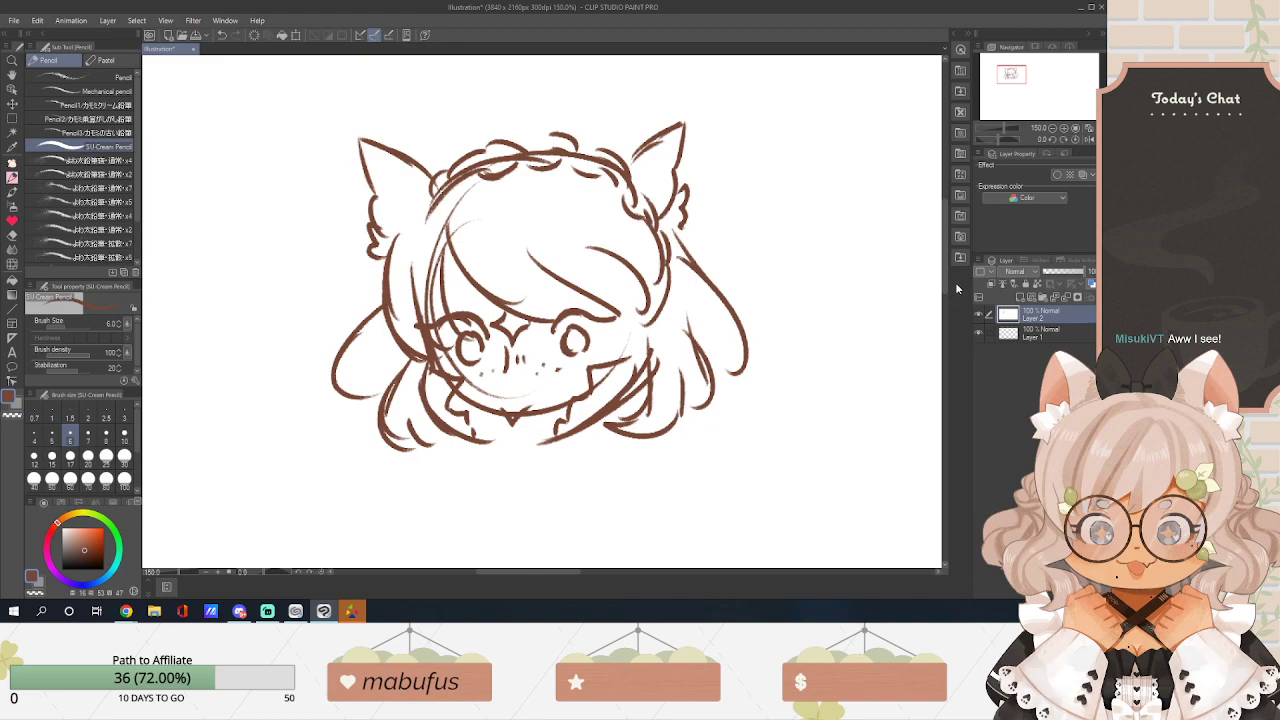
key(ctrl+plus)
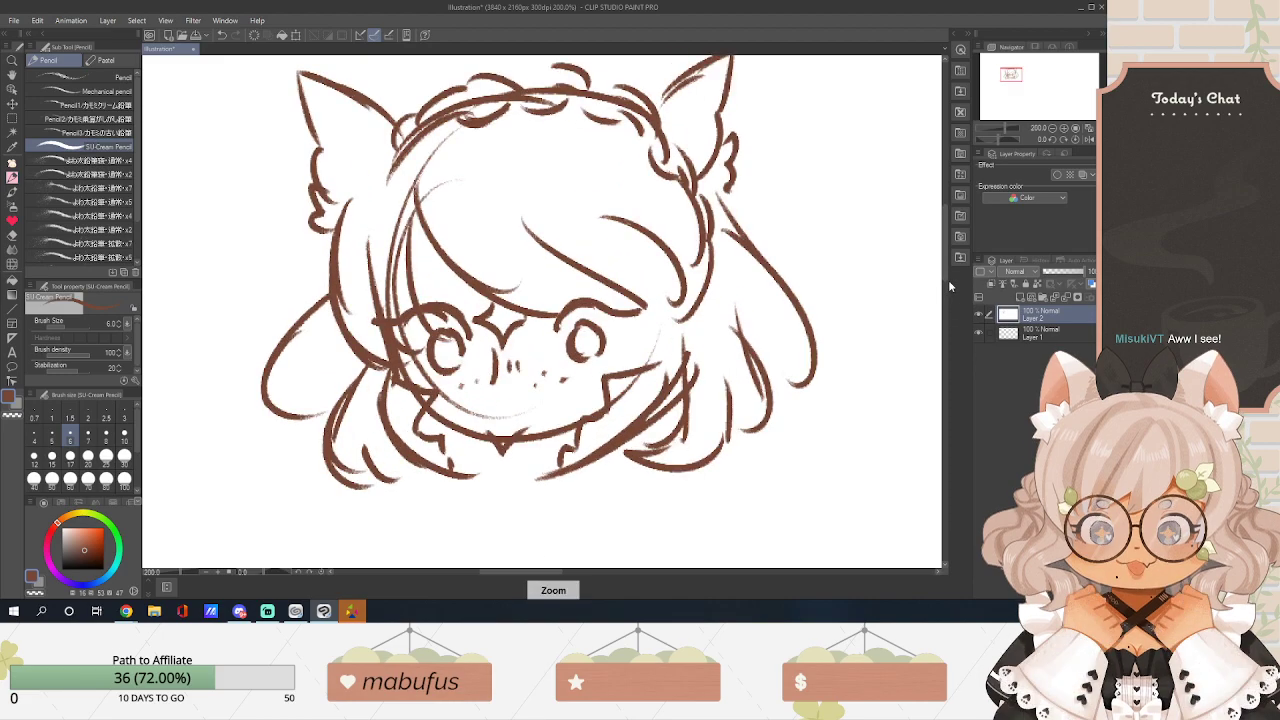
scroll(945, 289, down, 2)
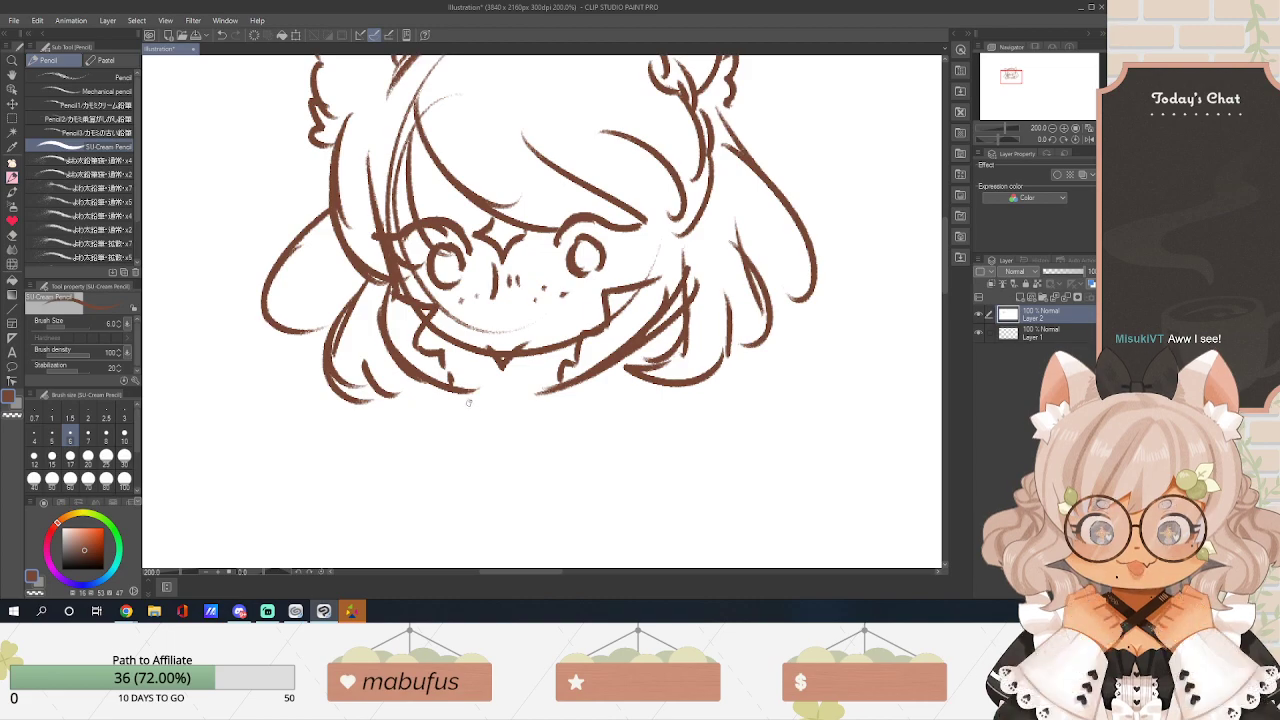
drag(469, 403, 474, 412)
drag(476, 391, 496, 387)
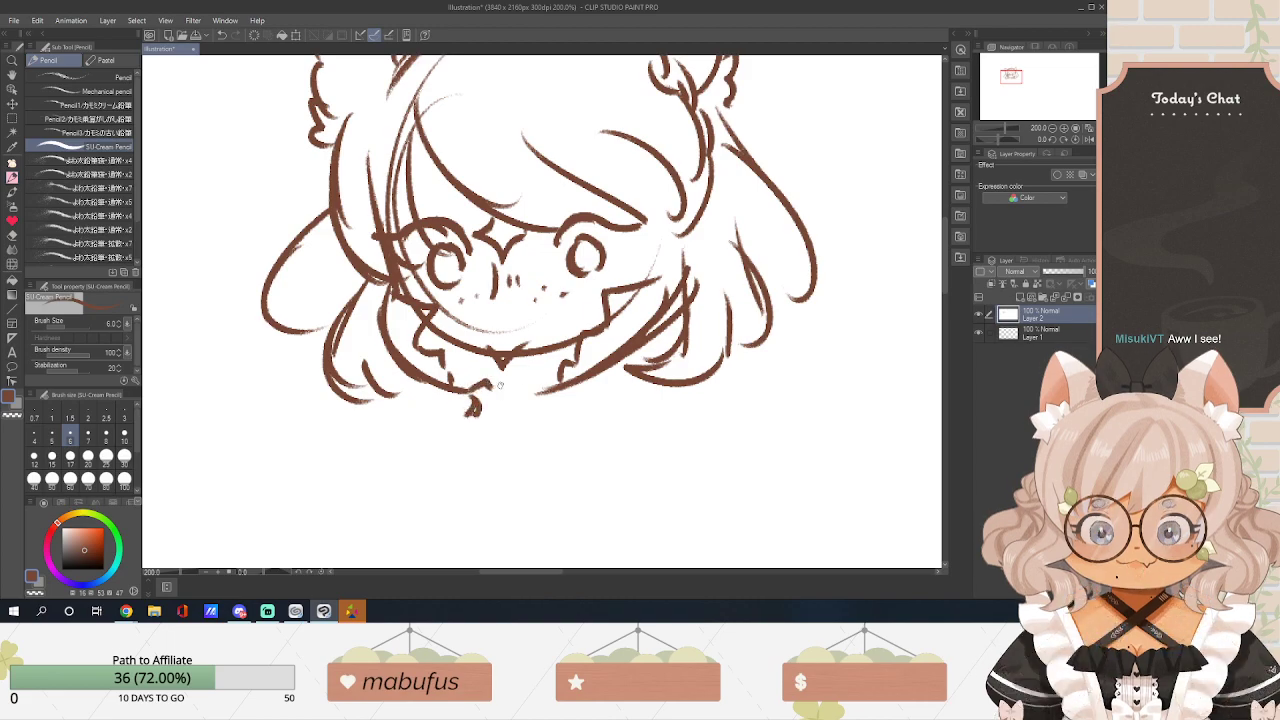
drag(522, 384, 546, 390)
drag(575, 384, 572, 413)
drag(507, 424, 512, 444)
mouse_move(516, 426)
mouse_down()
mouse_move(536, 428)
mouse_move(454, 419)
mouse_move(518, 480)
mouse_up()
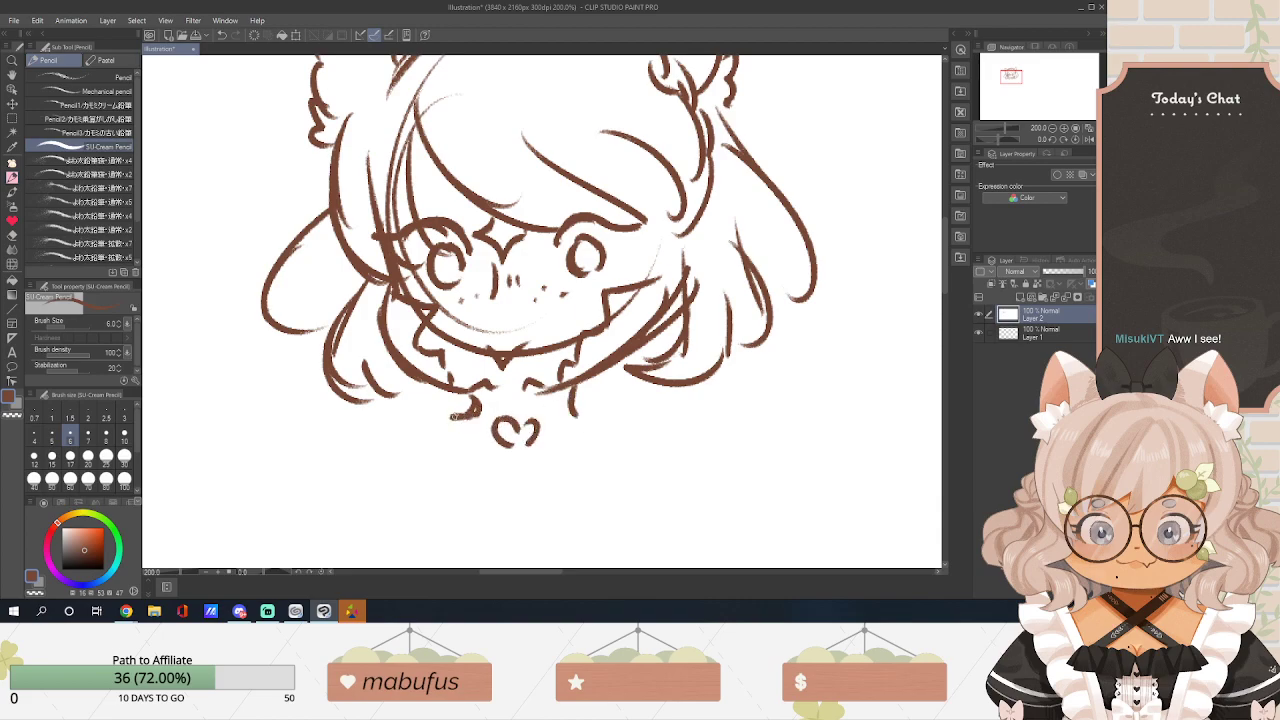
Draw an open V-shaped collar with two pointed lapels and add the shoulder lines on both sides.
drag(584, 420, 557, 497)
mouse_move(452, 412)
mouse_down()
mouse_move(415, 438)
mouse_move(473, 486)
mouse_move(545, 515)
mouse_up()
mouse_move(586, 421)
mouse_down()
mouse_move(624, 449)
mouse_move(568, 517)
mouse_up()
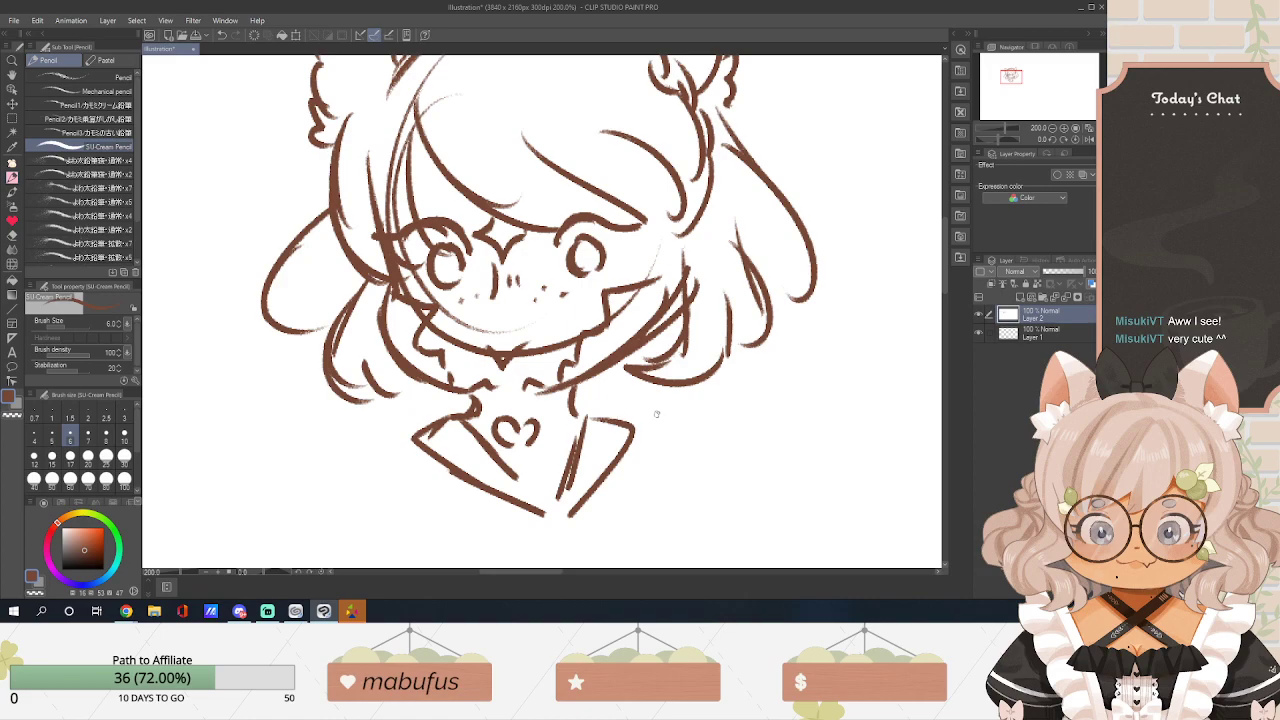
drag(474, 440, 555, 513)
mouse_move(416, 440)
mouse_down()
mouse_move(388, 440)
mouse_move(366, 468)
mouse_up()
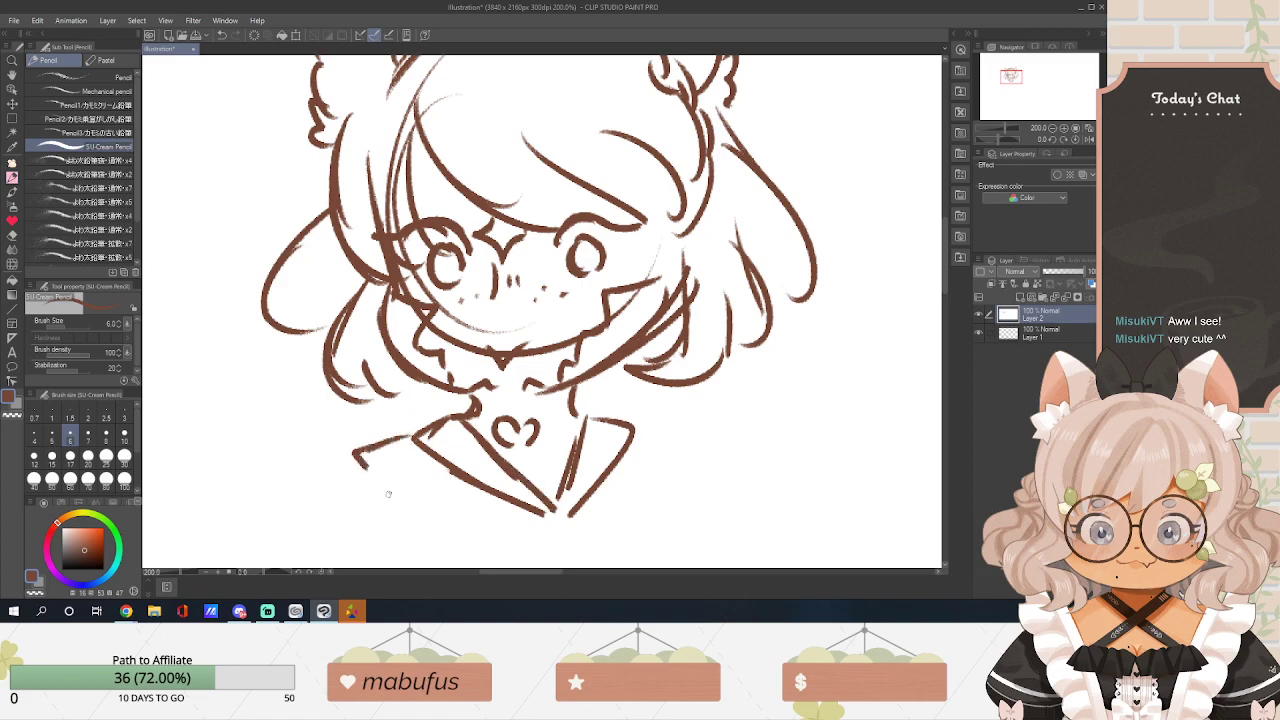
drag(644, 427, 682, 478)
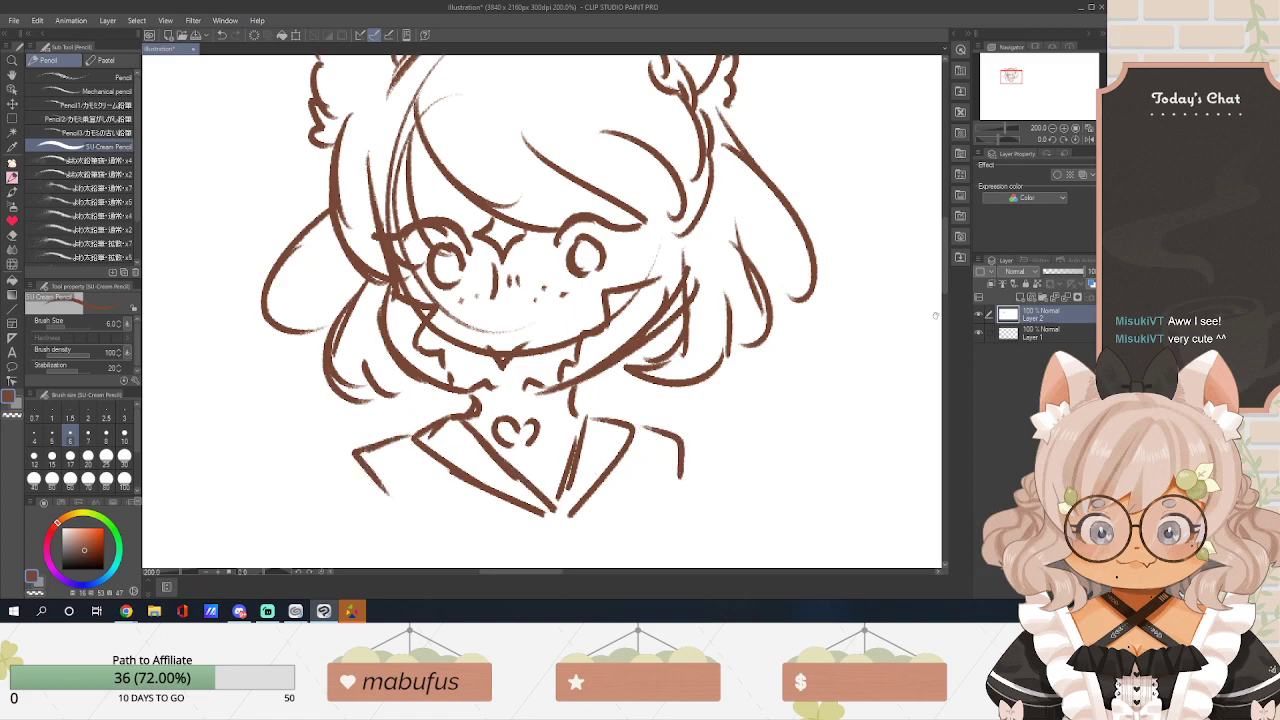
Sketch a knotted bow with two tails at the collar's point and add outer lines parallel to both lapels.
scroll(934, 316, down, 5)
mouse_move(549, 423)
mouse_down()
mouse_move(549, 438)
mouse_move(562, 420)
mouse_move(514, 427)
mouse_move(471, 454)
mouse_move(552, 448)
mouse_move(608, 418)
mouse_move(626, 478)
mouse_up()
mouse_move(578, 442)
mouse_down()
mouse_move(630, 480)
mouse_move(540, 443)
mouse_move(592, 442)
mouse_up()
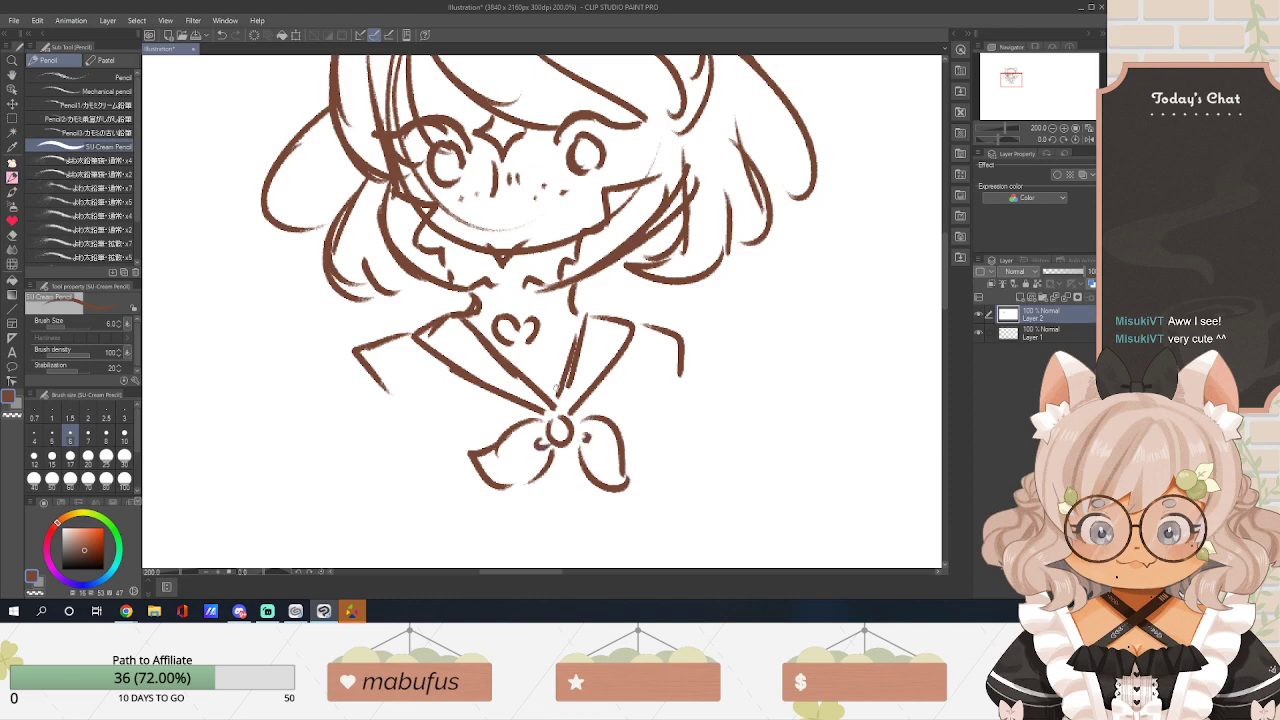
mouse_move(401, 341)
mouse_down()
mouse_move(448, 384)
mouse_move(514, 414)
mouse_up()
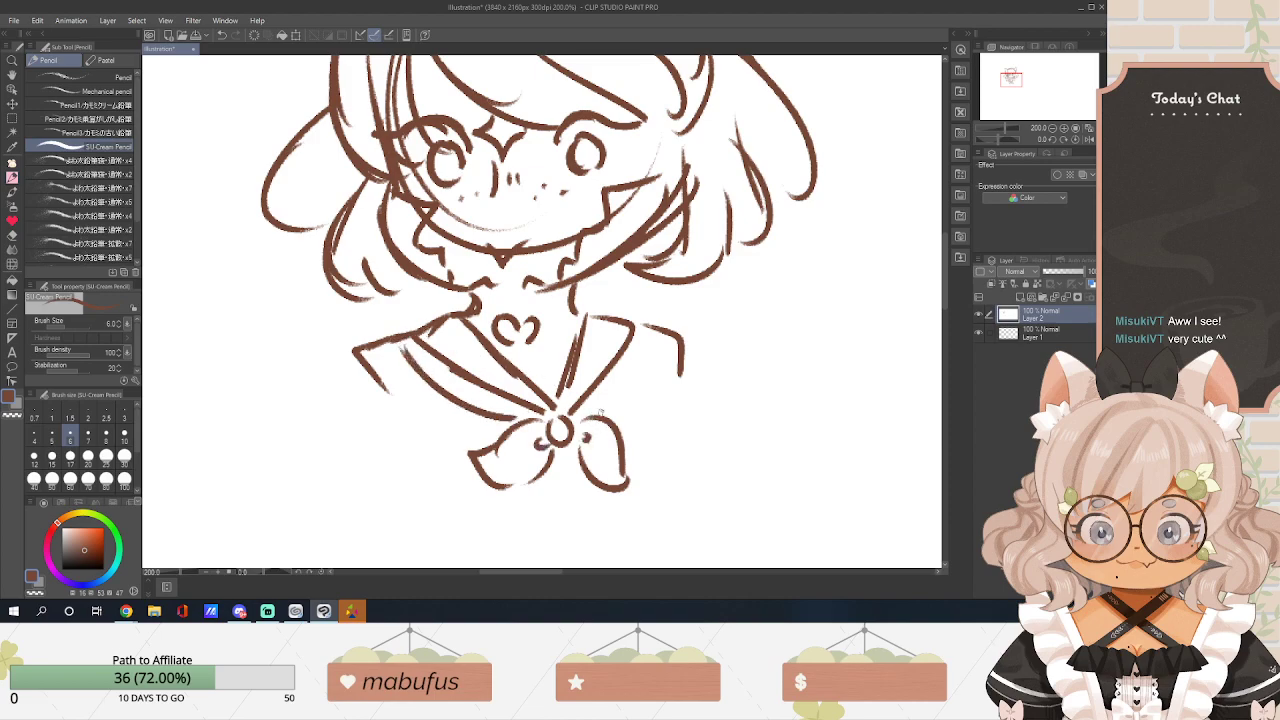
mouse_move(601, 401)
mouse_down()
mouse_move(650, 337)
mouse_move(661, 343)
mouse_up()
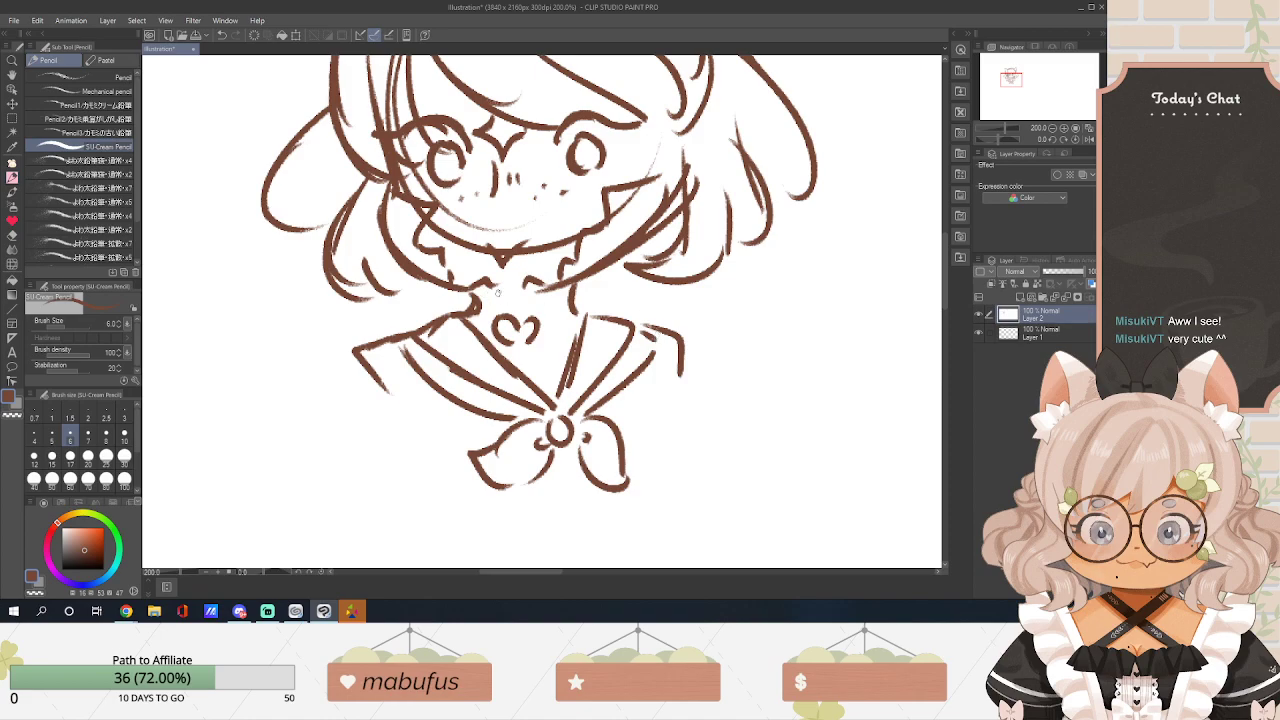
Draw small rounded eyebrows above both eyes, overlapping the fringe.
scroll(946, 284, up, 5)
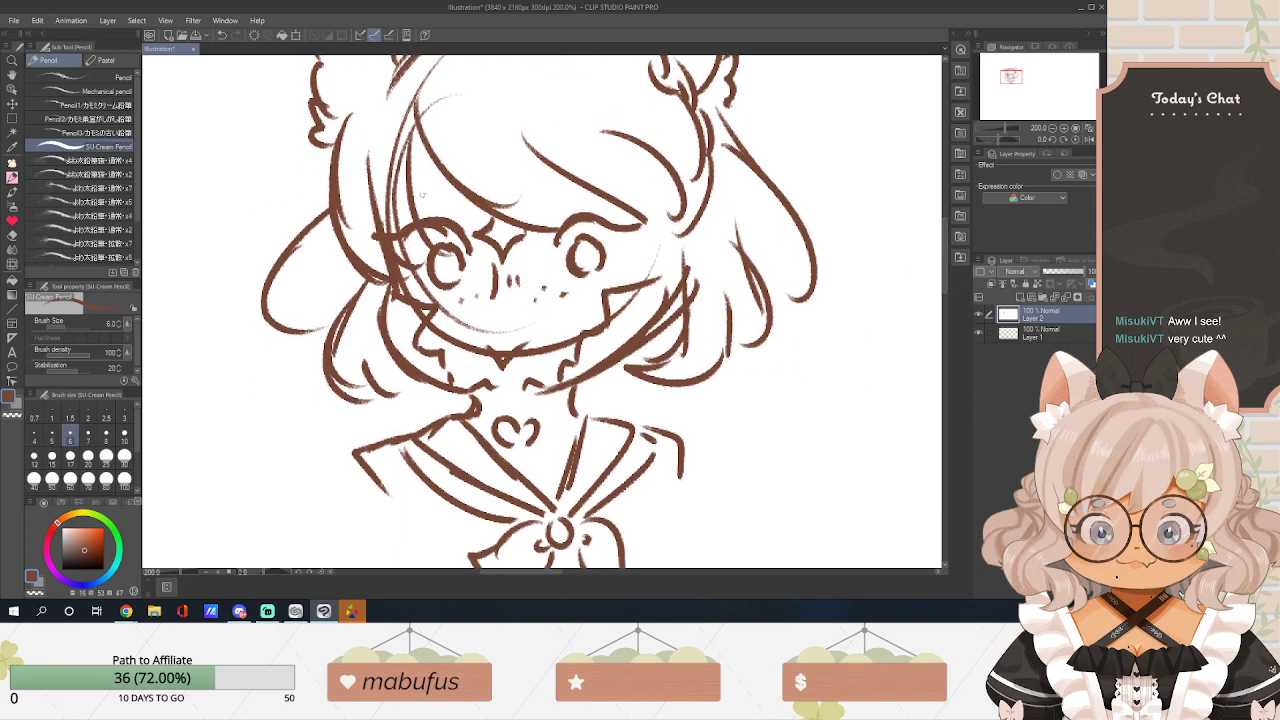
drag(430, 178, 455, 202)
drag(428, 170, 455, 195)
drag(582, 174, 586, 186)
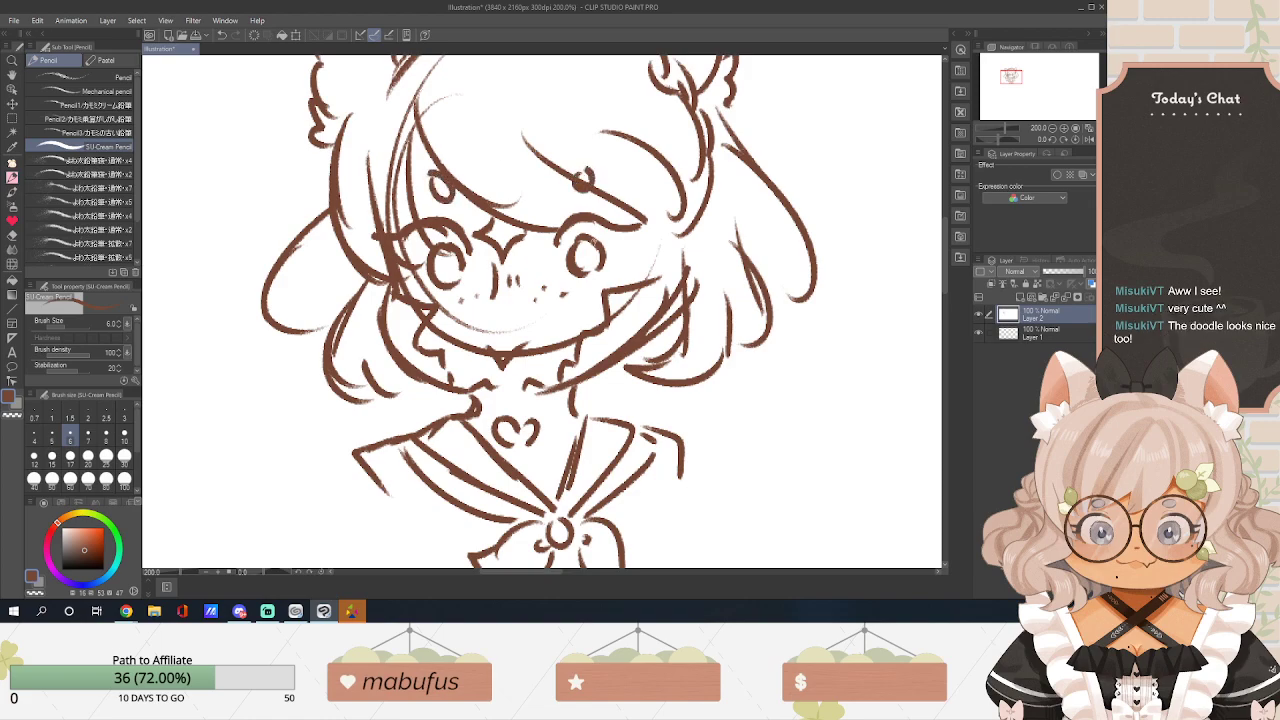
drag(455, 390, 503, 394)
Return to the face and sample white from the blank canvas as the drawing colour.
click(945, 306)
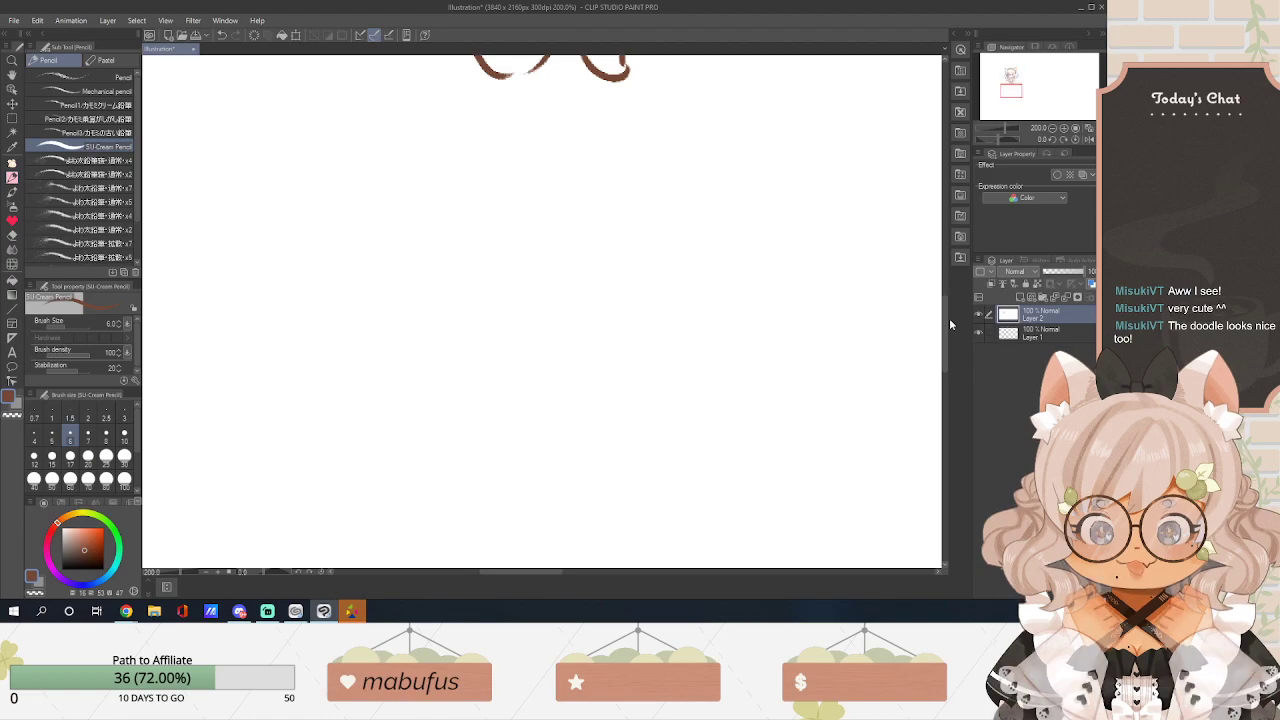
drag(945, 315, 944, 234)
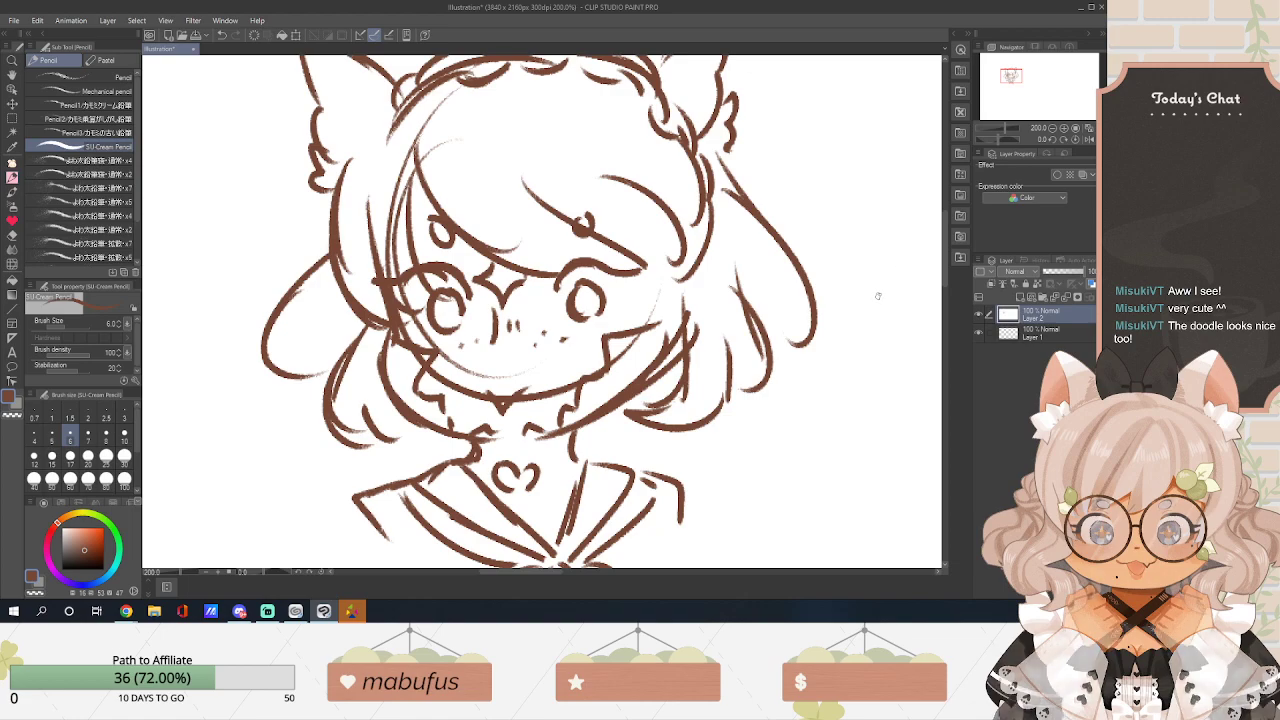
right_click(859, 349)
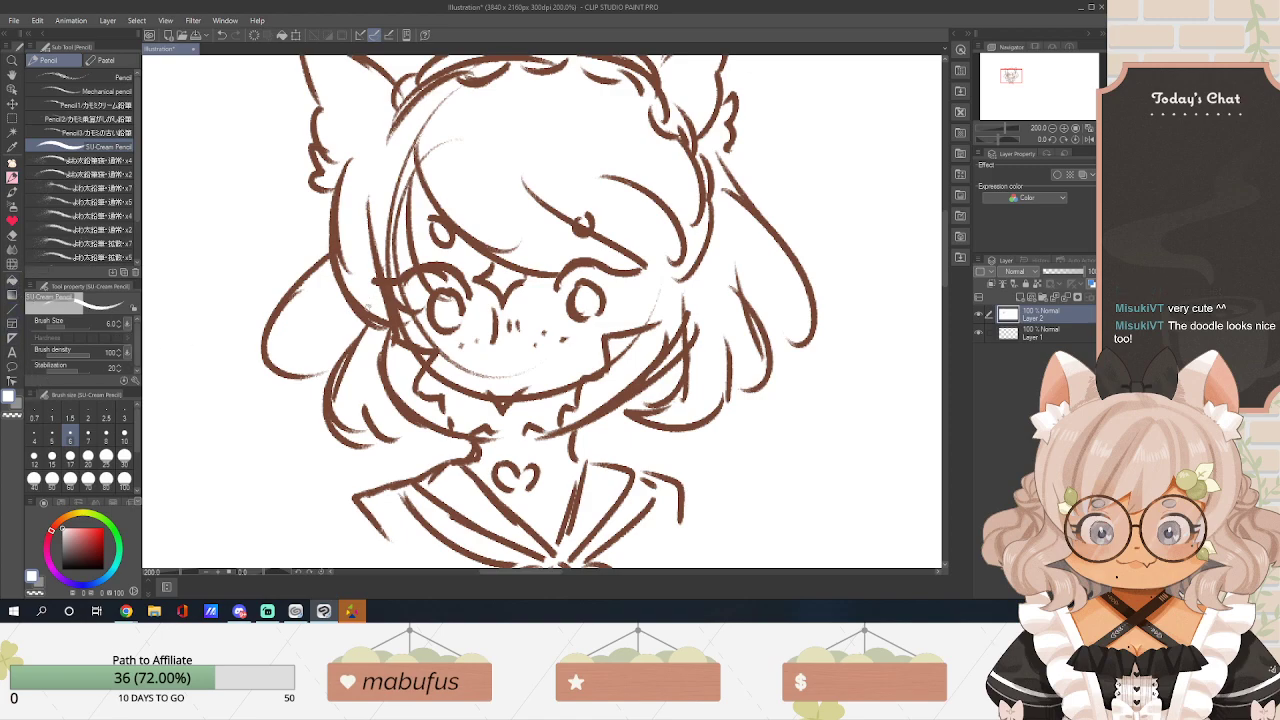
Sample the reddish-brown line colour and try erasing part of the outer right hair strand with the Multiple layers eraser.
right_click(369, 306)
key(e)
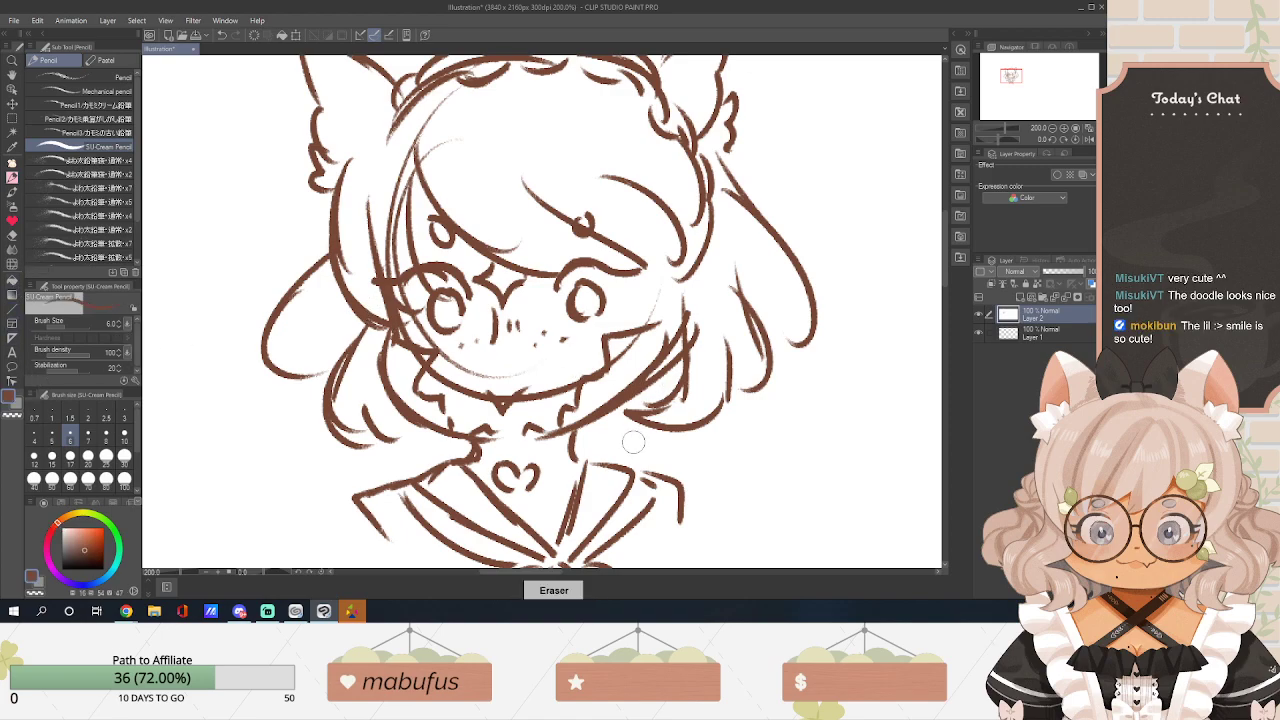
key(p)
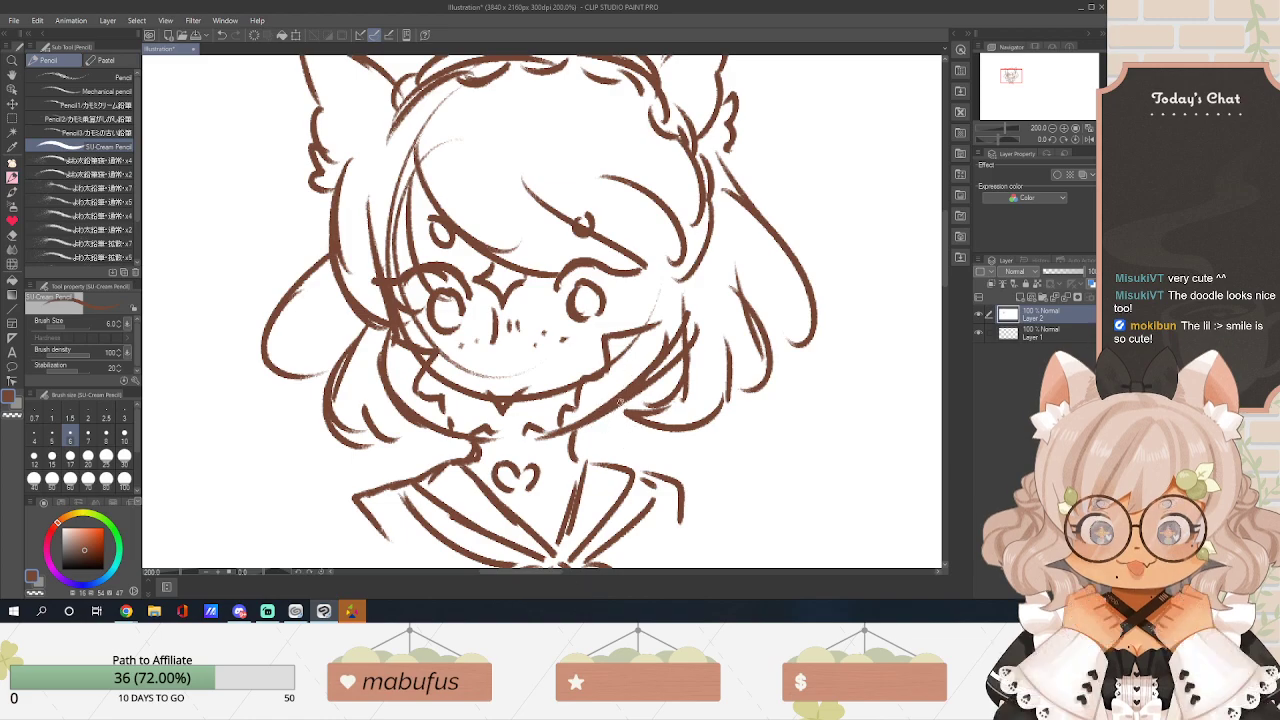
key(b)
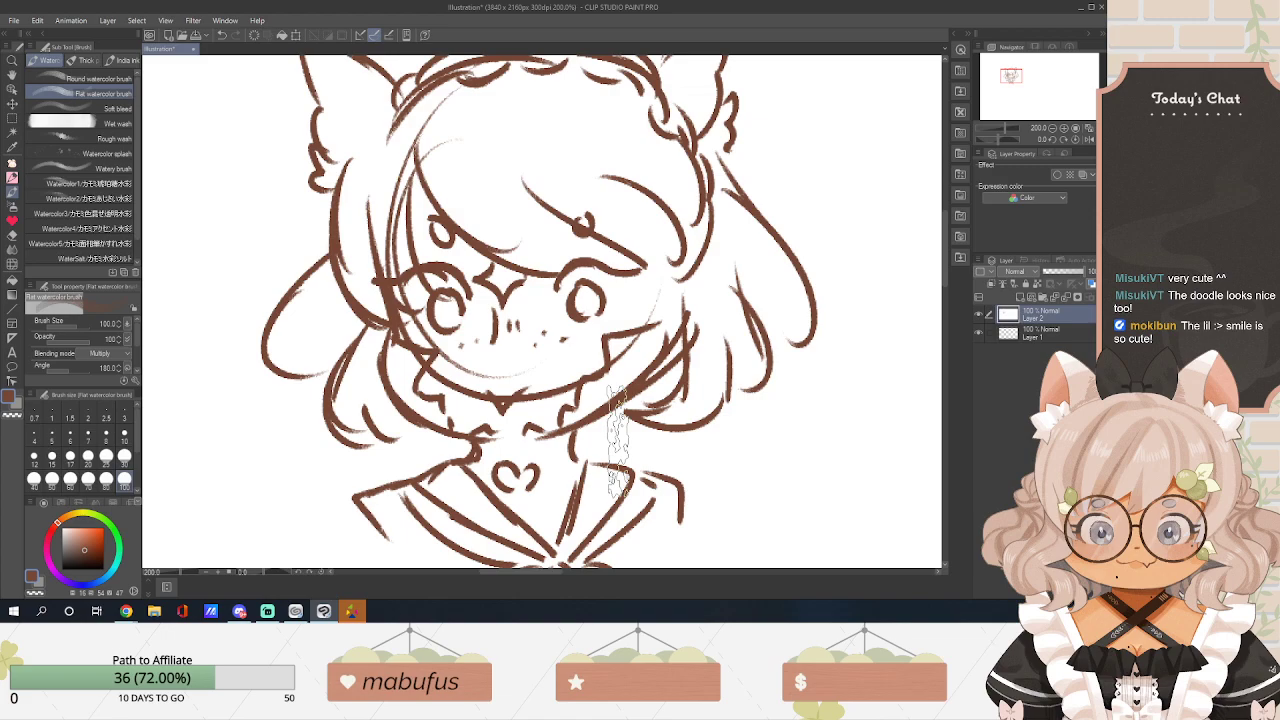
key(e)
key(space)
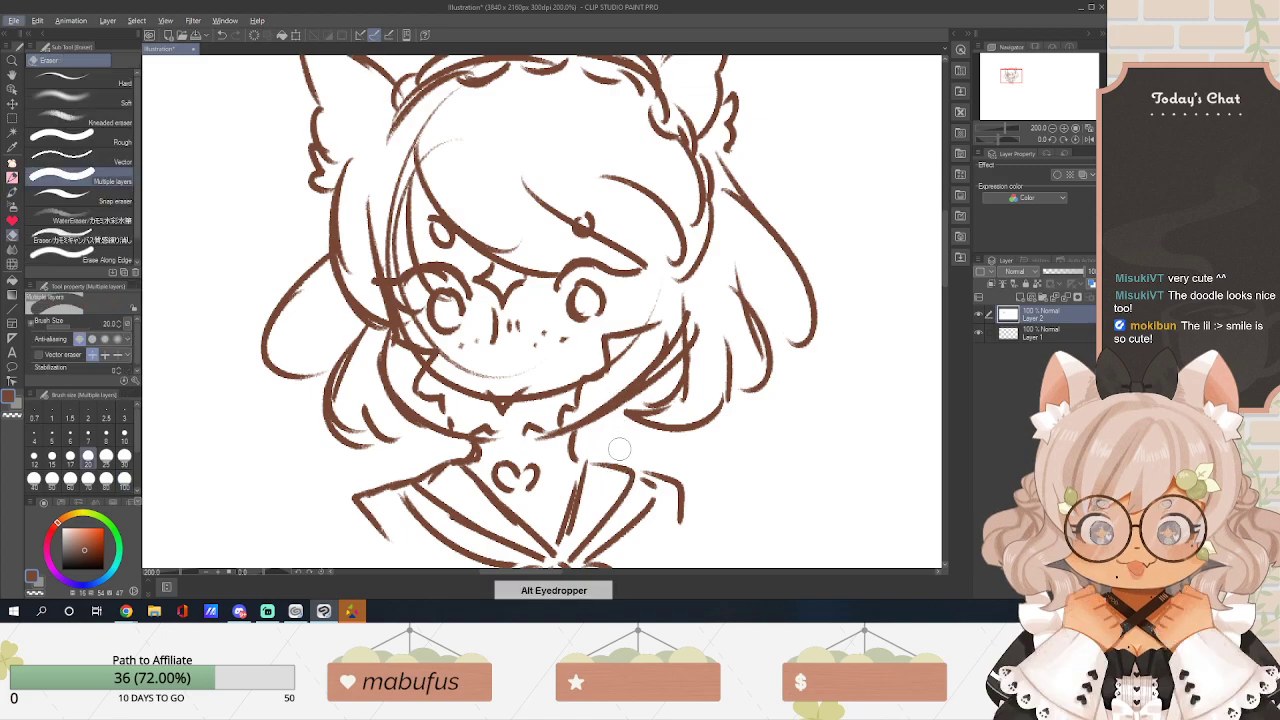
mouse_move(620, 450)
mouse_down()
mouse_move(608, 458)
mouse_move(714, 460)
mouse_move(683, 450)
mouse_move(706, 417)
mouse_move(618, 317)
mouse_move(669, 377)
mouse_move(633, 381)
mouse_move(705, 380)
mouse_up()
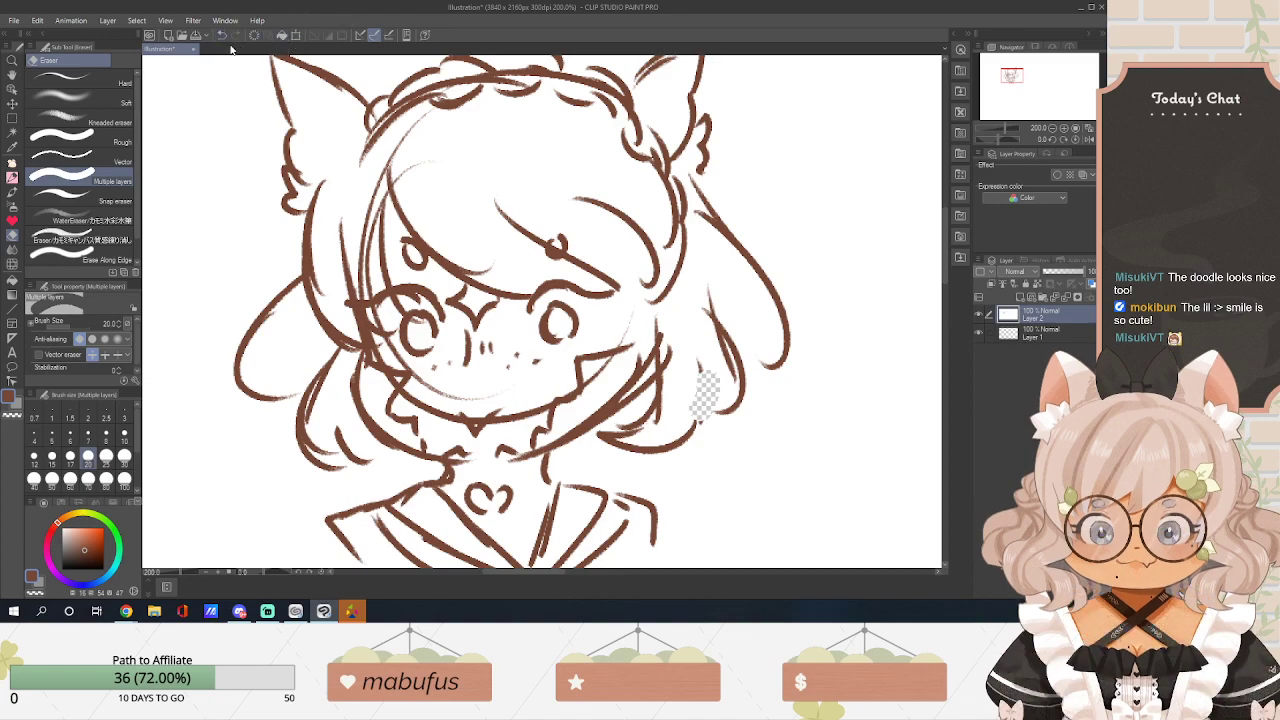
key(ctrl+z)
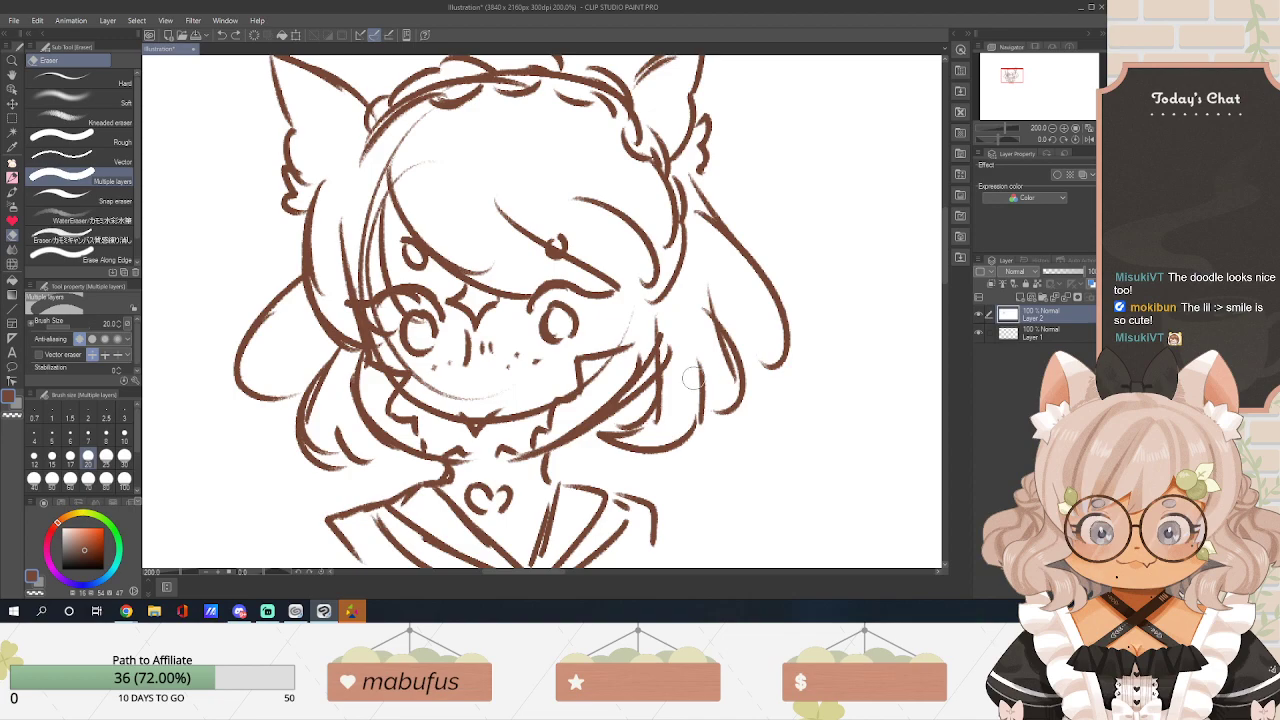
Examine the whole character sketch, from the ears down to the bow, at a reduced zoom.
scroll(682, 380, down, 1)
scroll(680, 382, up, 4)
scroll(681, 387, down, 5)
scroll(681, 387, down, 1)
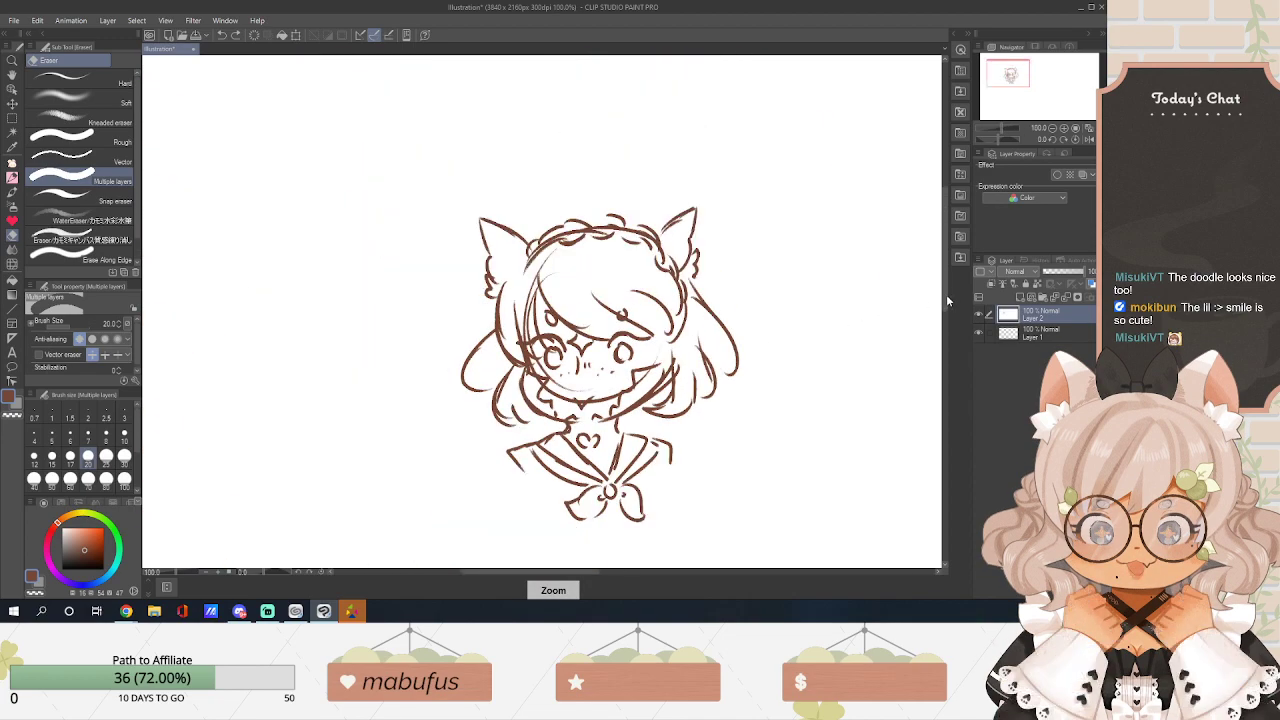
scroll(944, 315, down, 3)
scroll(947, 307, up, 2)
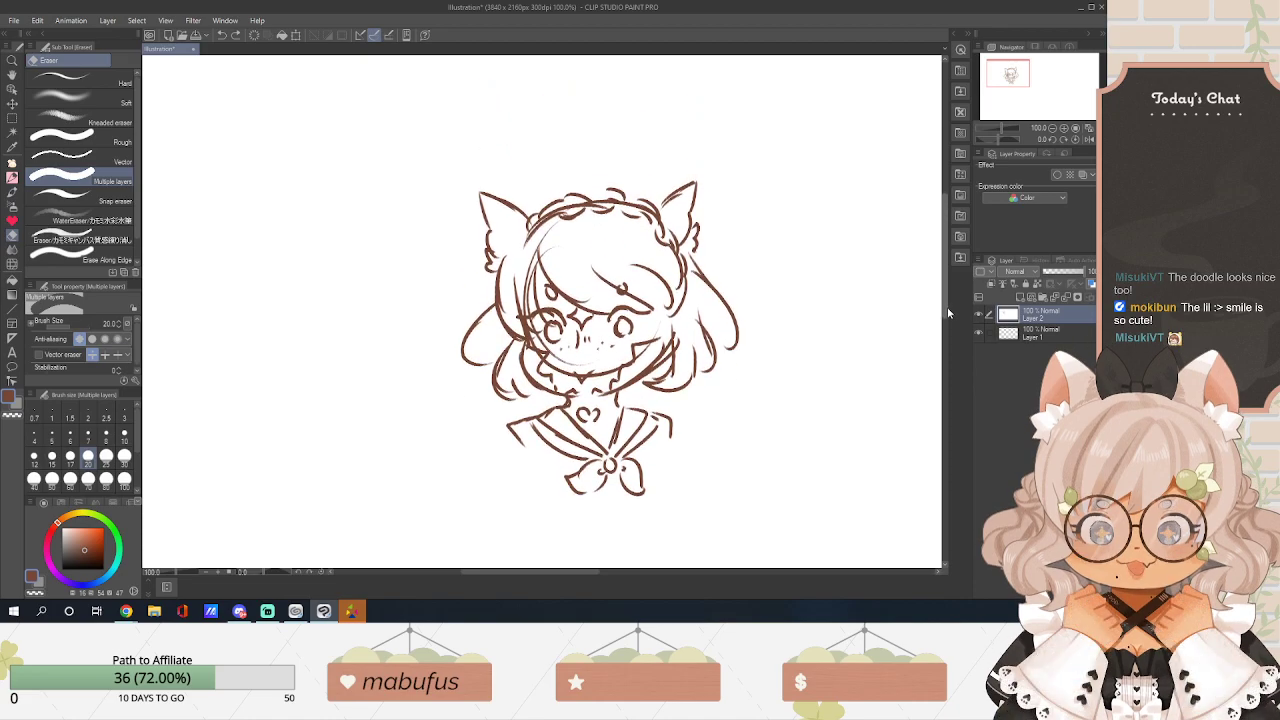
drag(946, 308, 946, 310)
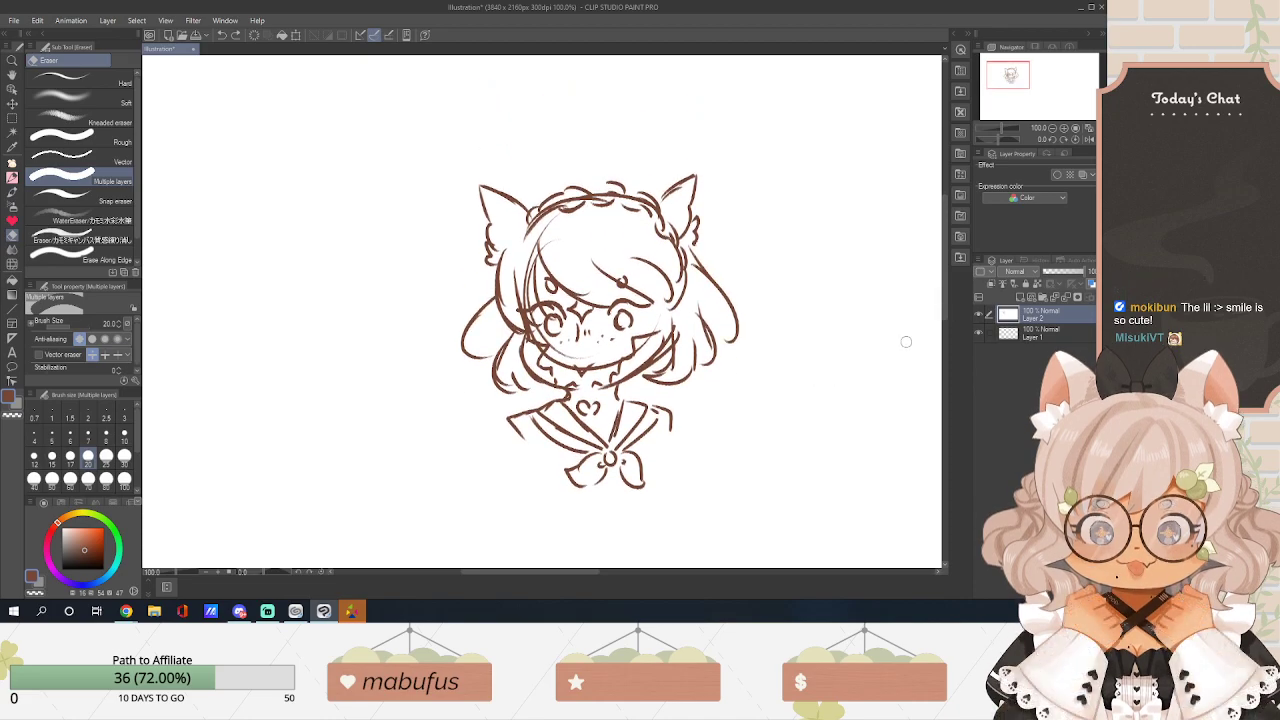
scroll(945, 318, down, 1)
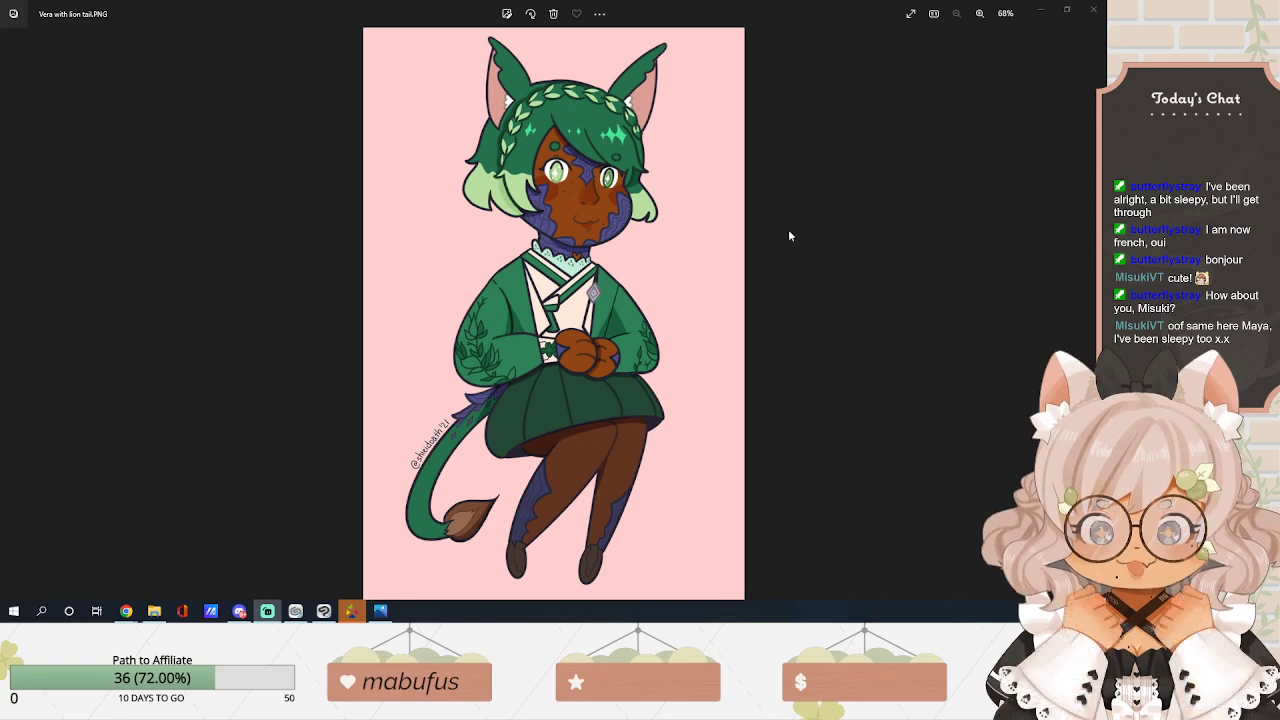
Close the full-body reference picture and the Downloads folder window to return to the sketch canvas.
click(1094, 12)
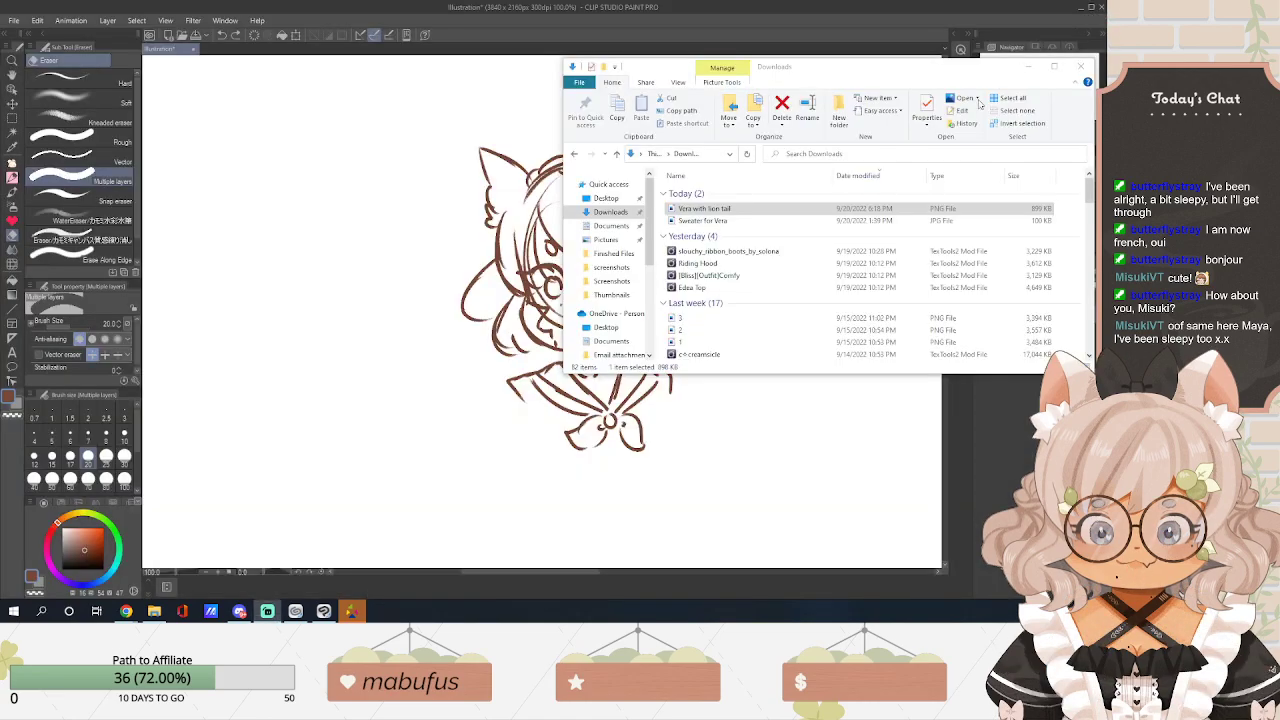
click(1053, 70)
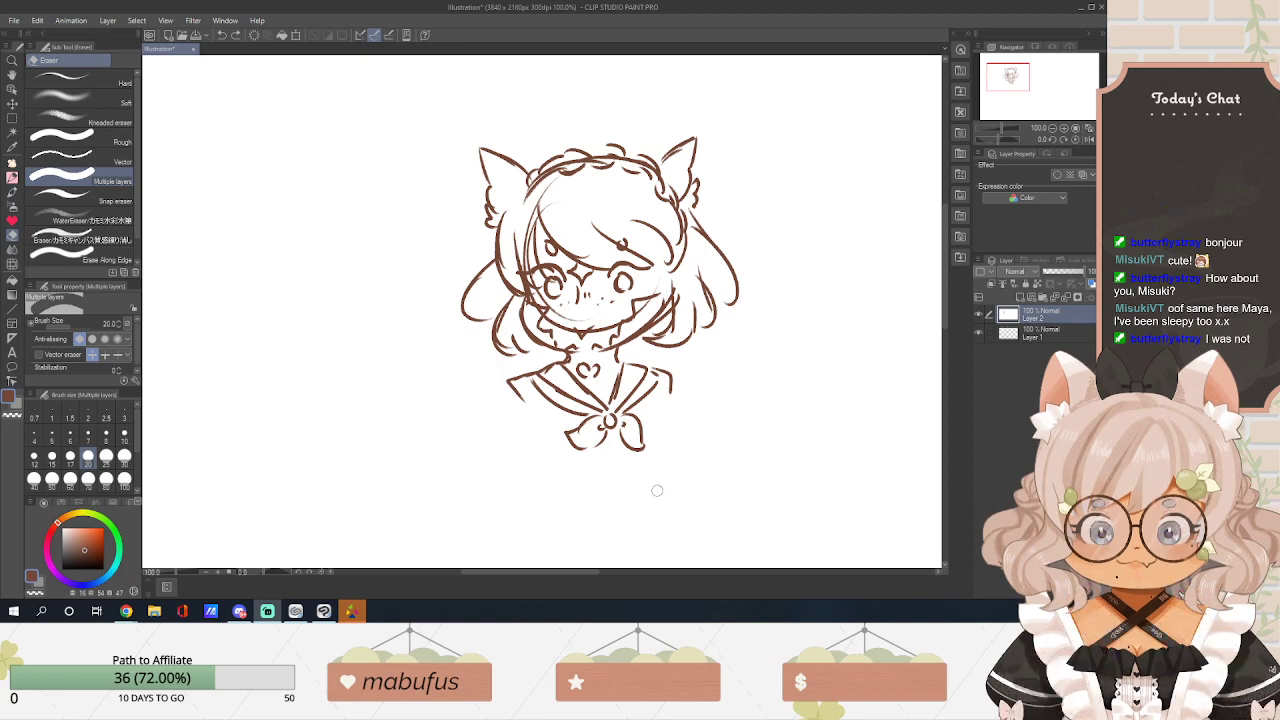
click(593, 571)
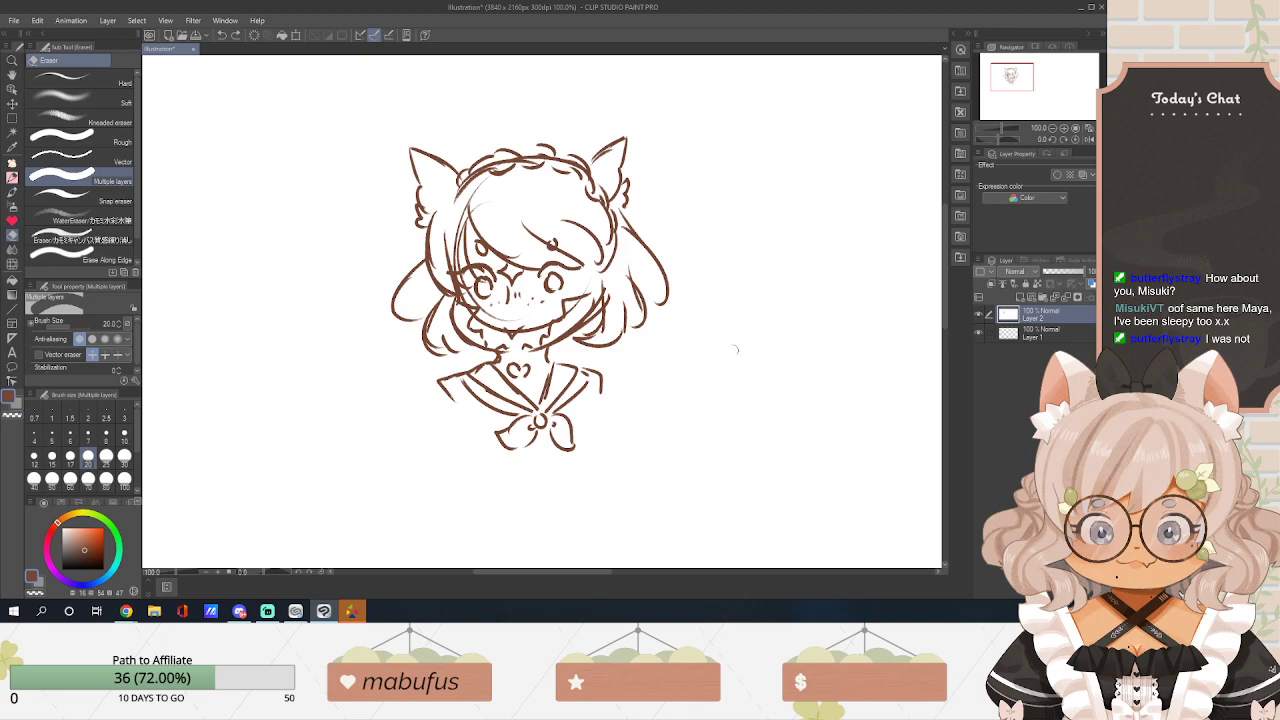
scroll(648, 345, up, 2)
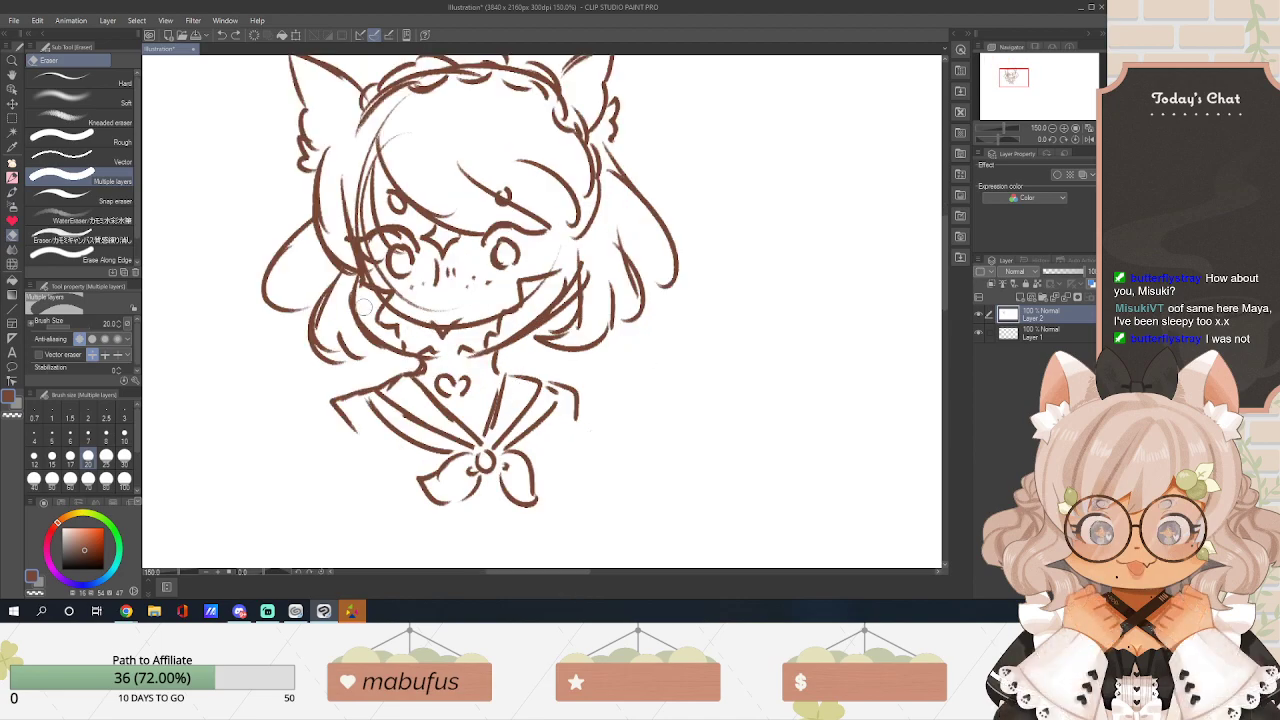
Fill Layer 1, beneath the sketch, entirely with white.
click(12, 178)
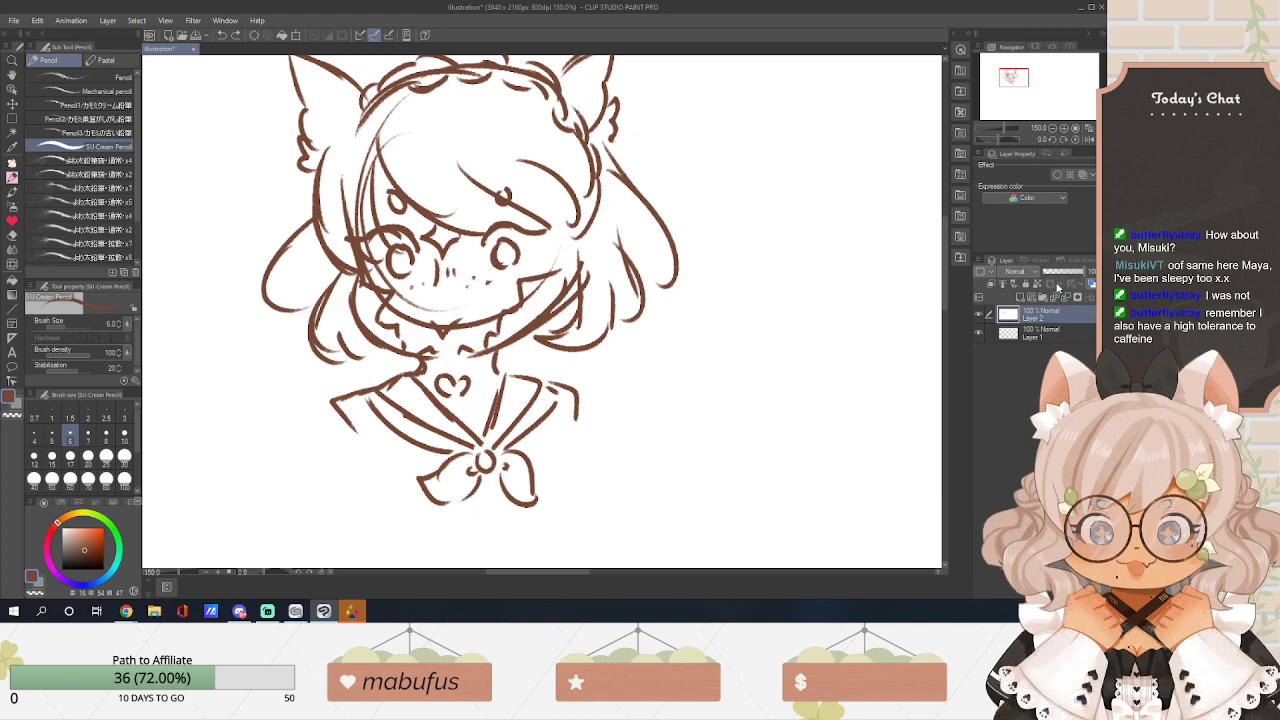
click(1035, 338)
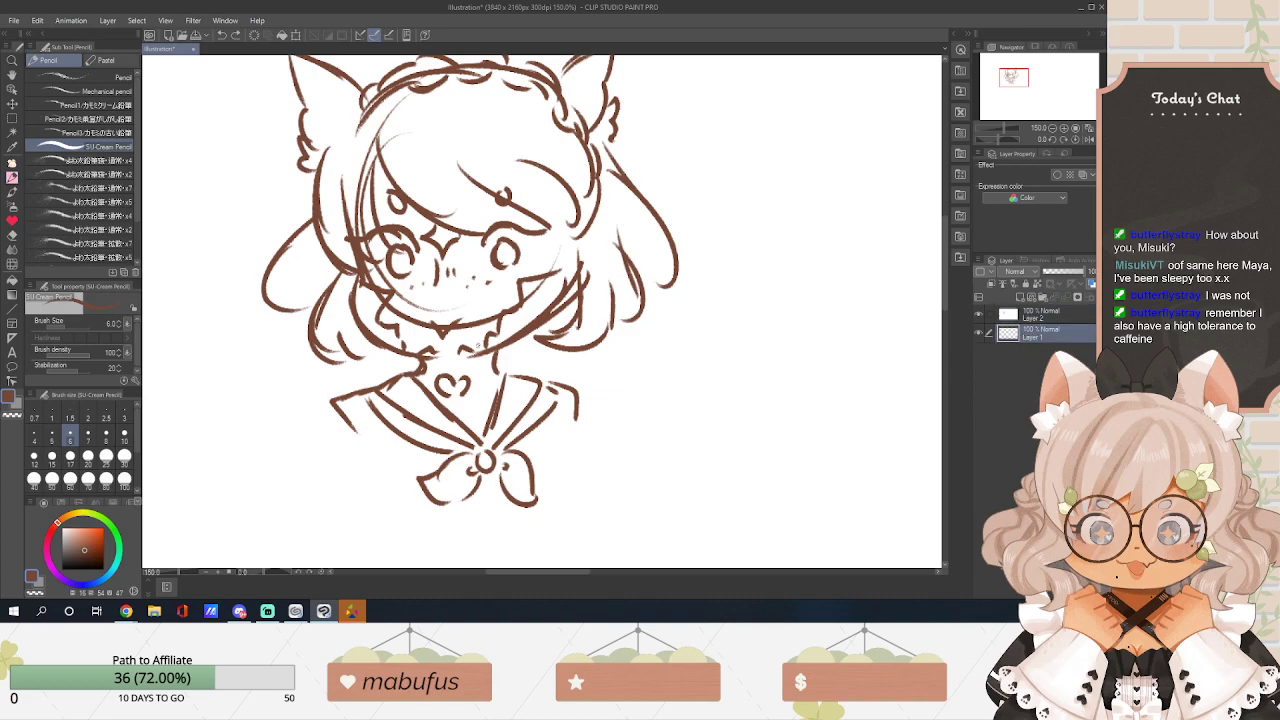
click(41, 582)
drag(78, 541, 50, 480)
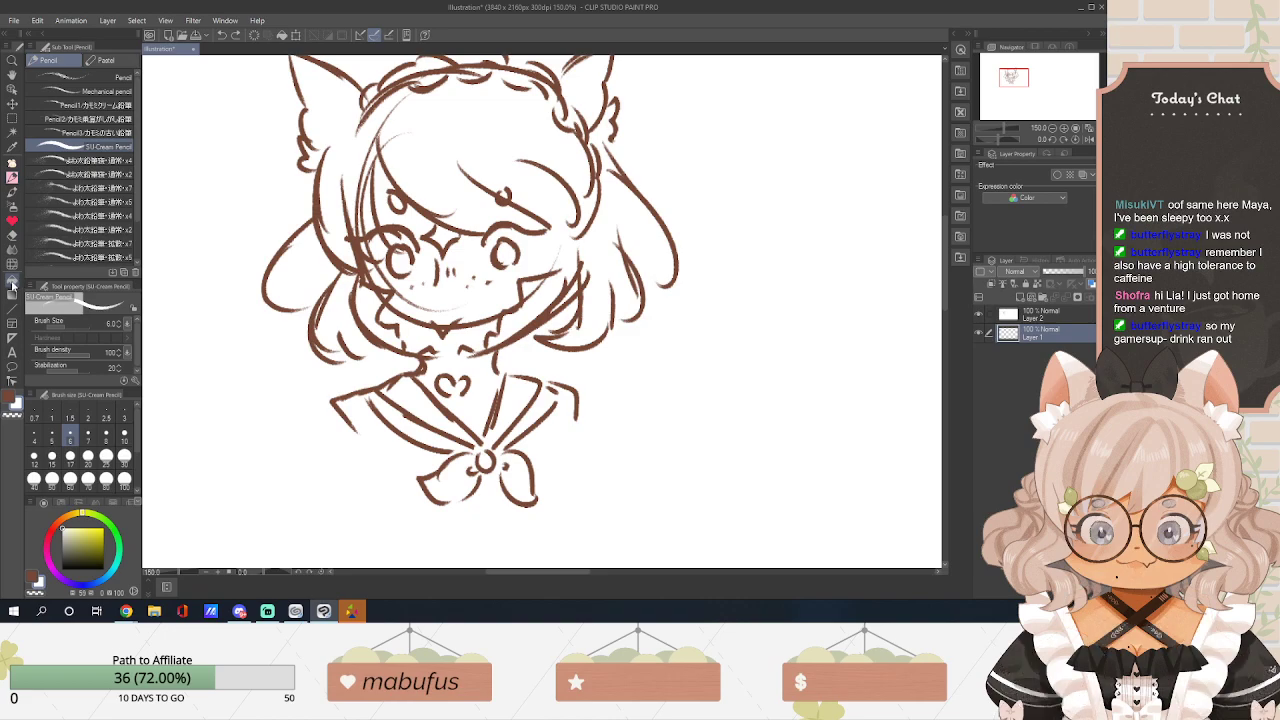
click(12, 283)
click(865, 373)
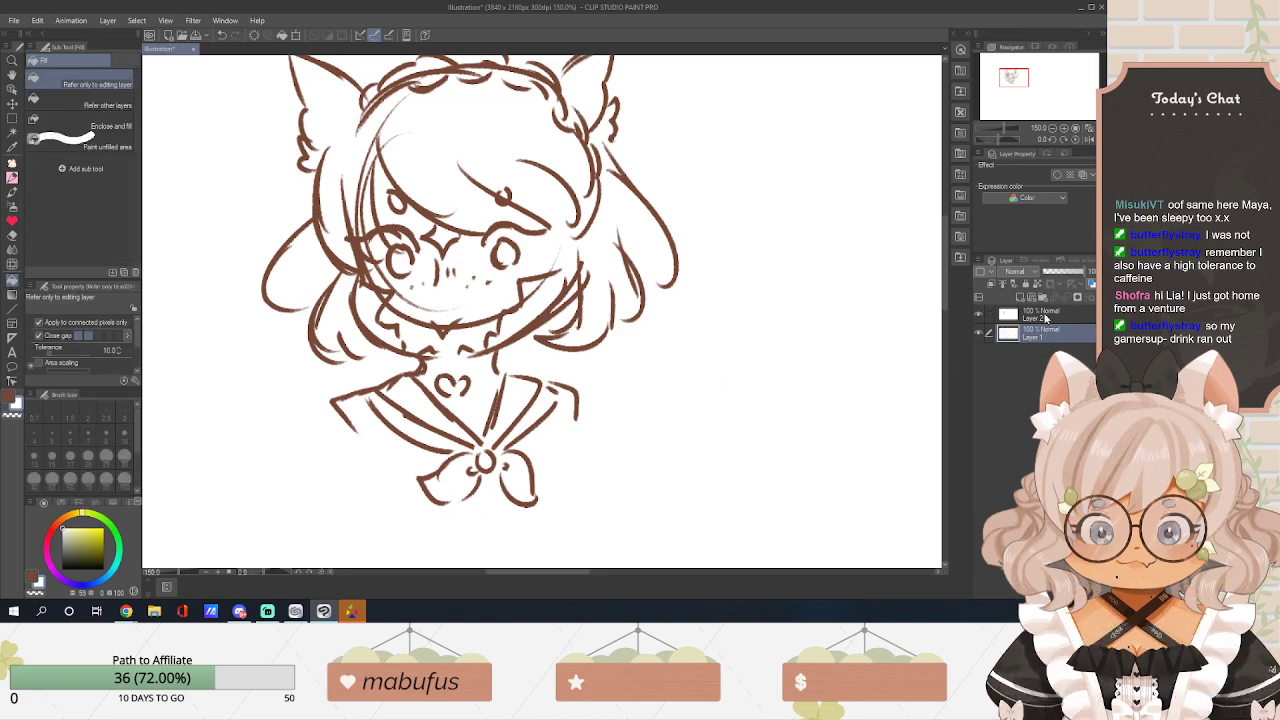
Lower the opacity of sketch Layer 2 to 6% and add a new vector layer above it.
click(1043, 318)
drag(1068, 273, 1045, 273)
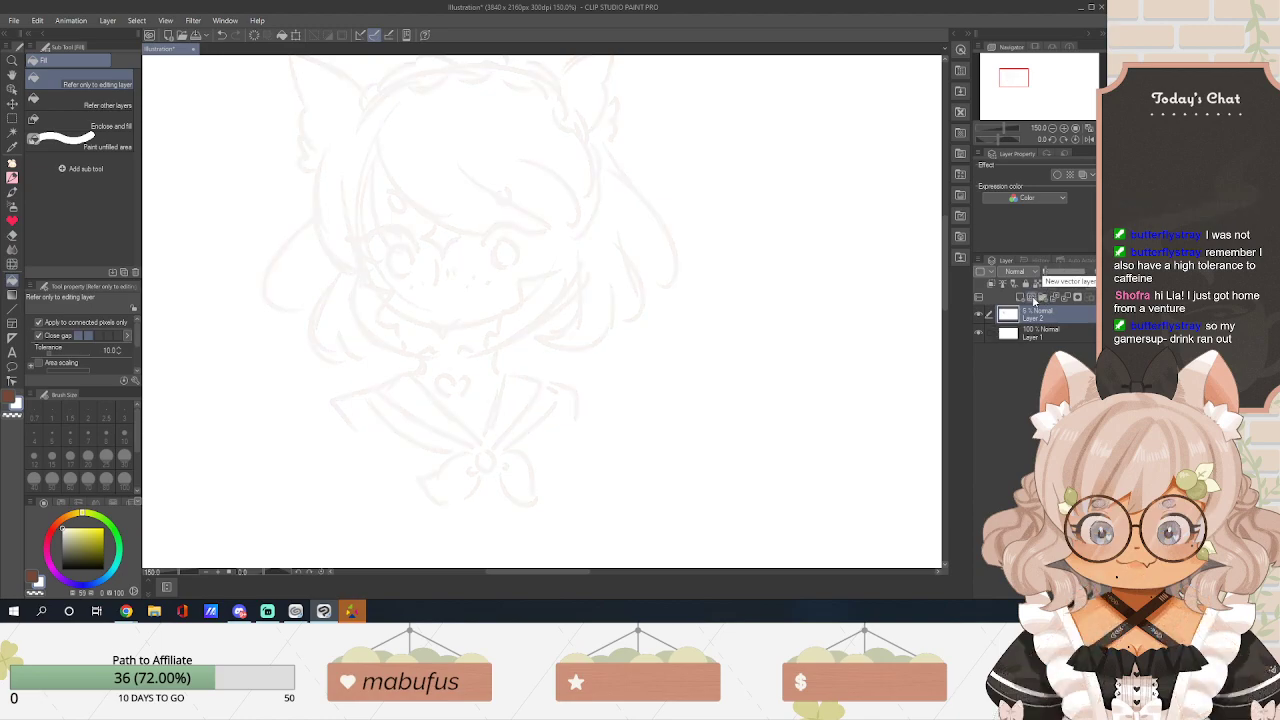
click(1035, 300)
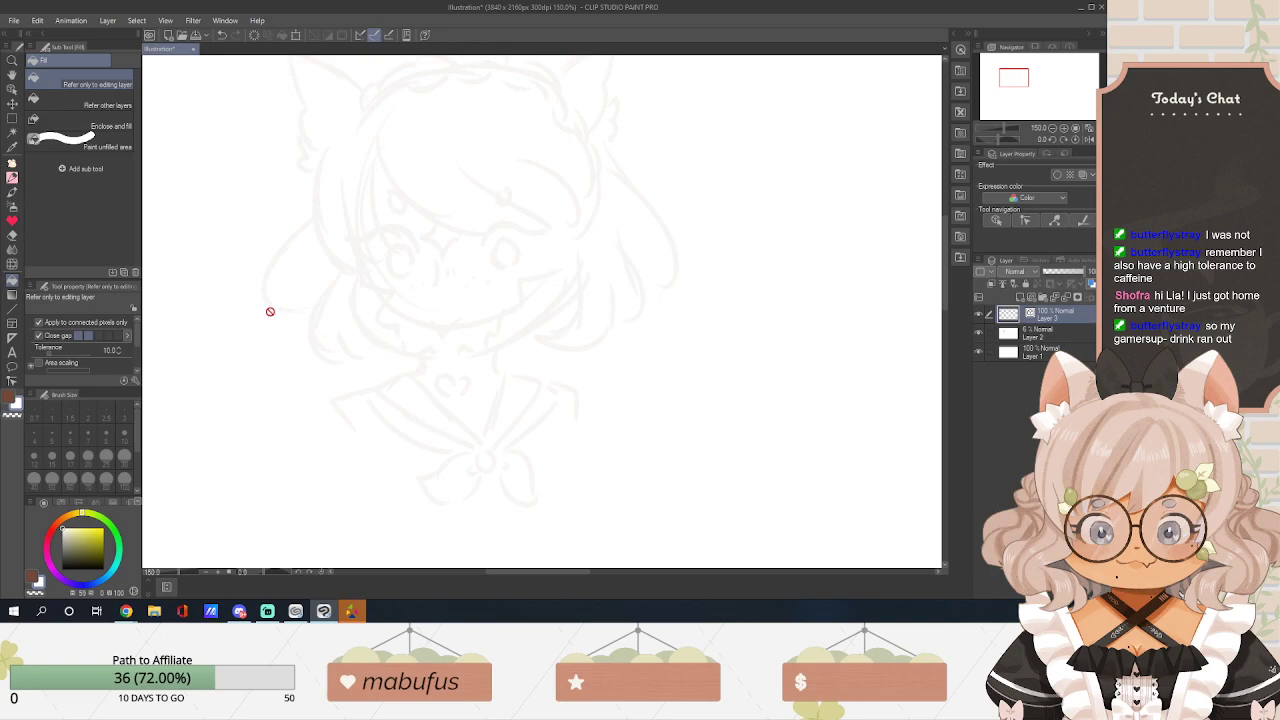
Return to the SU-Cream Pencil with reddish-brown as the drawing colour for redrawing over the faded sketch.
click(13, 185)
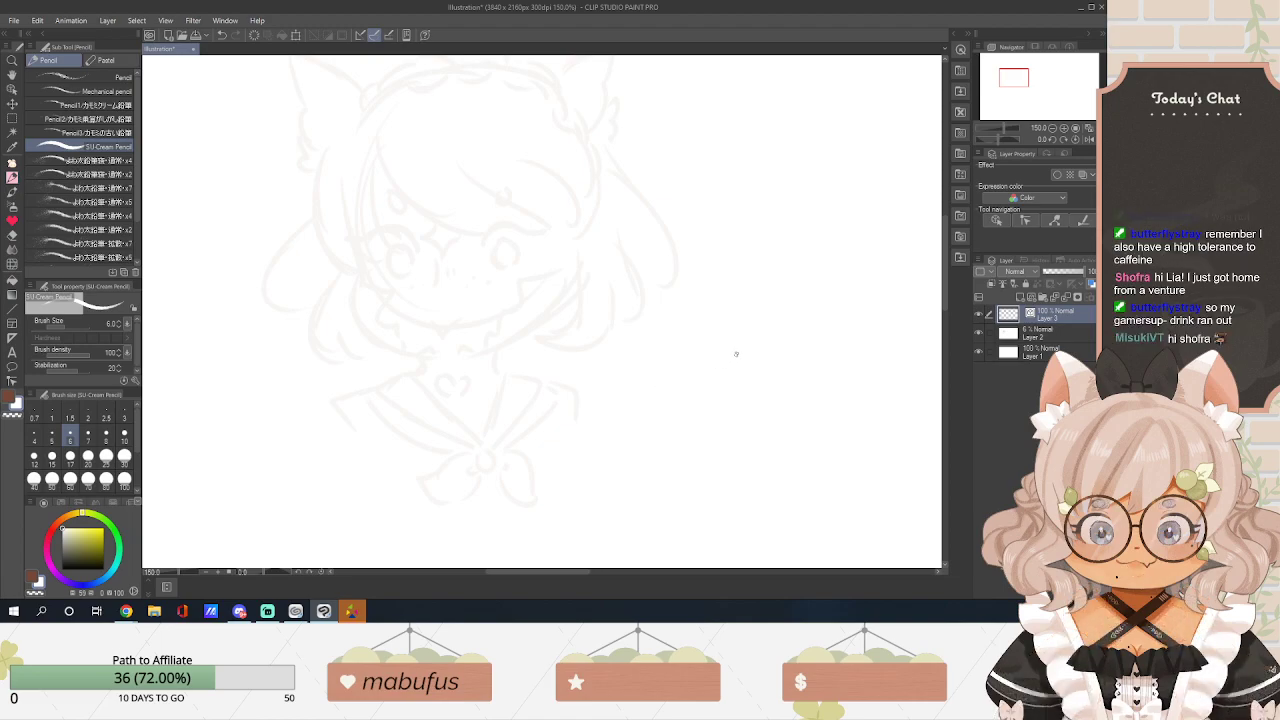
scroll(953, 313, up, 2)
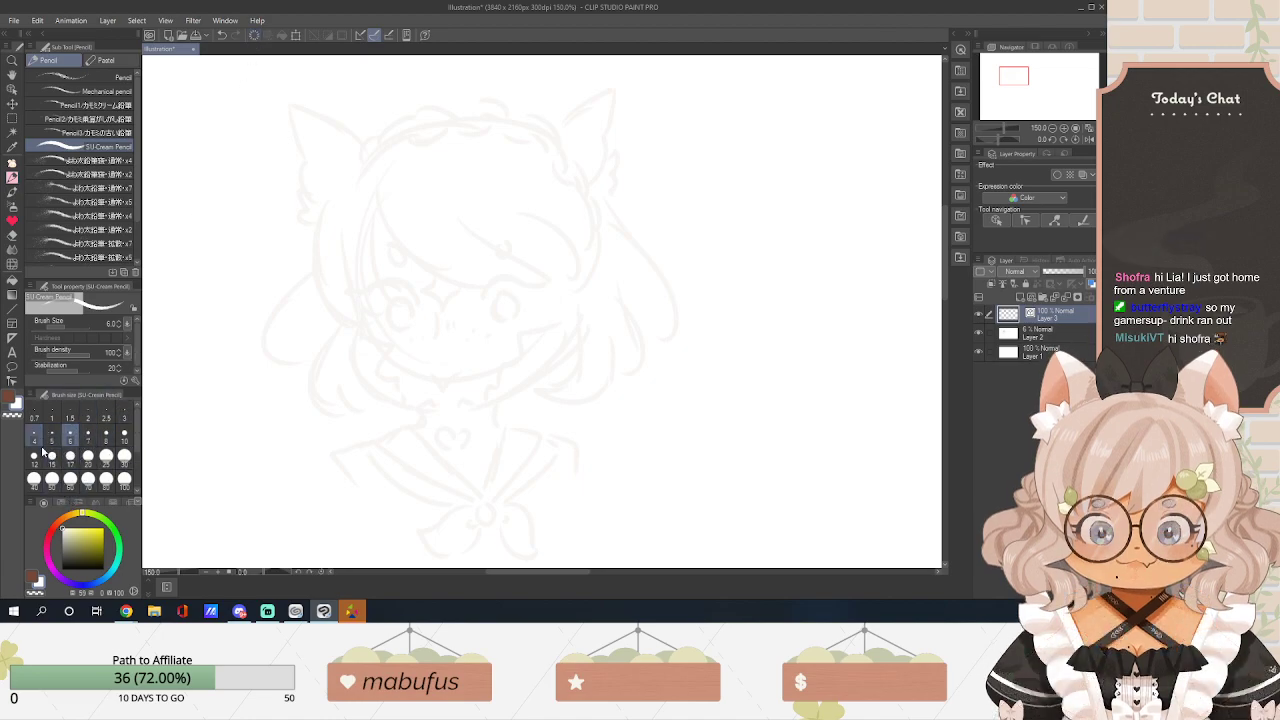
click(9, 398)
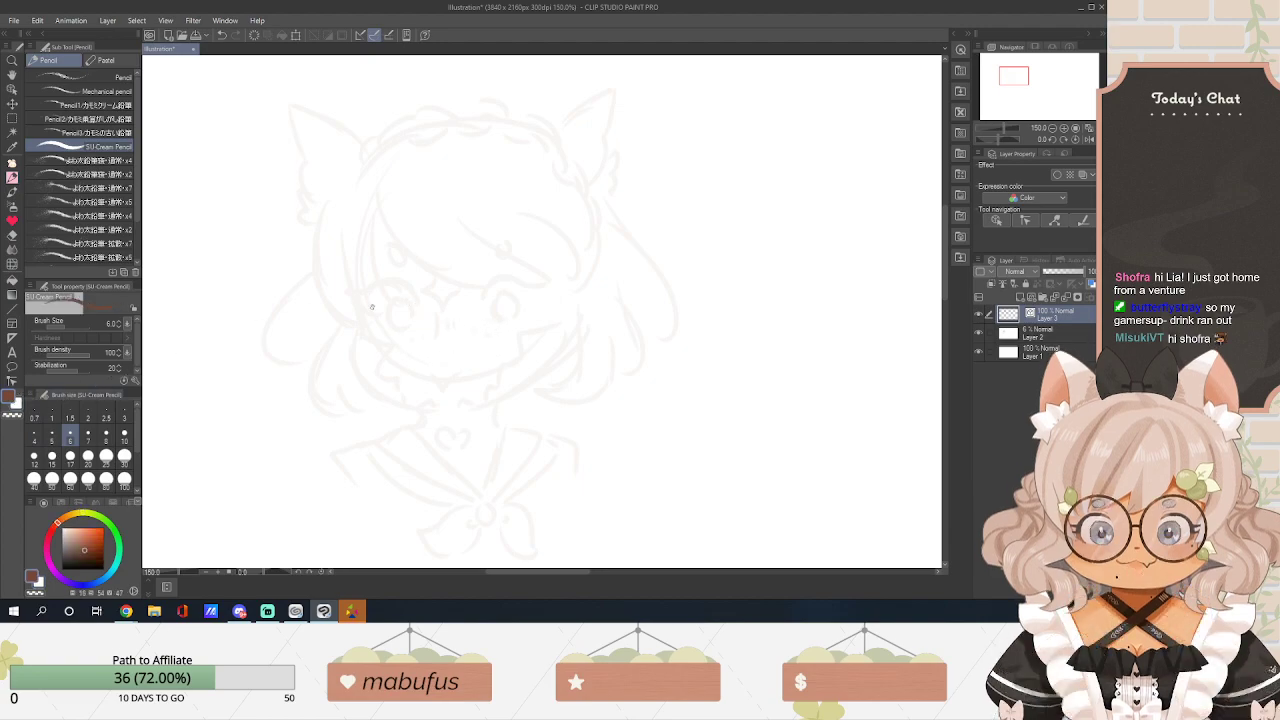
Try drawing the left cheek and jaw contour of the face on the vector layer.
mouse_move(354, 293)
mouse_down()
mouse_move(362, 377)
mouse_move(359, 352)
mouse_move(372, 389)
mouse_move(430, 420)
mouse_up()
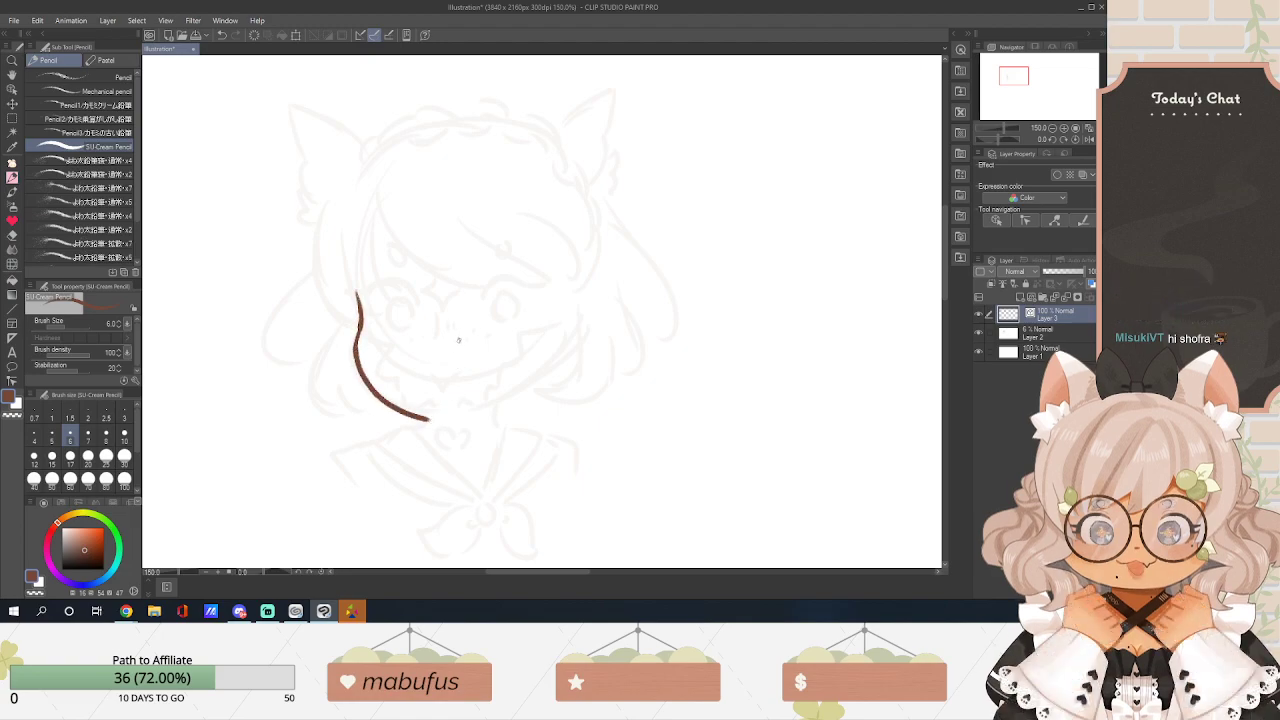
key(ctrl+z)
mouse_move(356, 362)
mouse_down()
mouse_move(374, 393)
mouse_move(427, 413)
mouse_up()
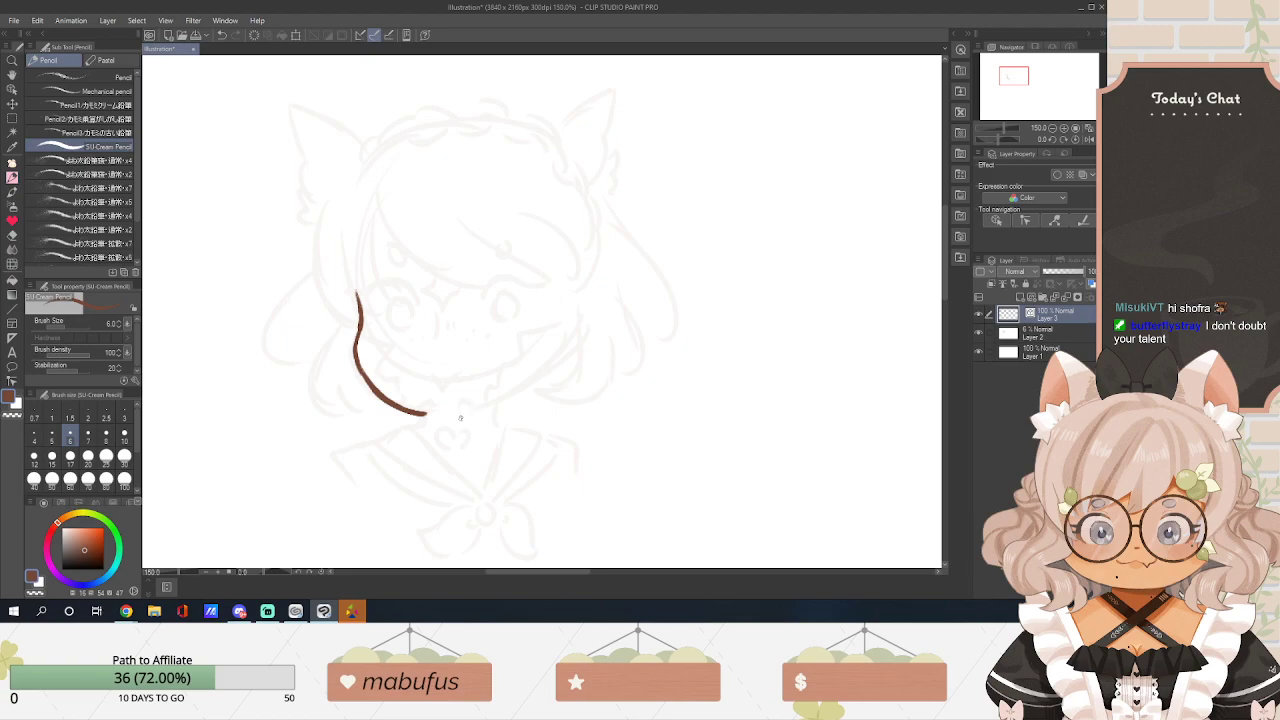
key(ctrl+z)
key(ctrl+z)
key(ctrl+z)
key(ctrl+z)
key(ctrl+z)
key(ctrl+z)
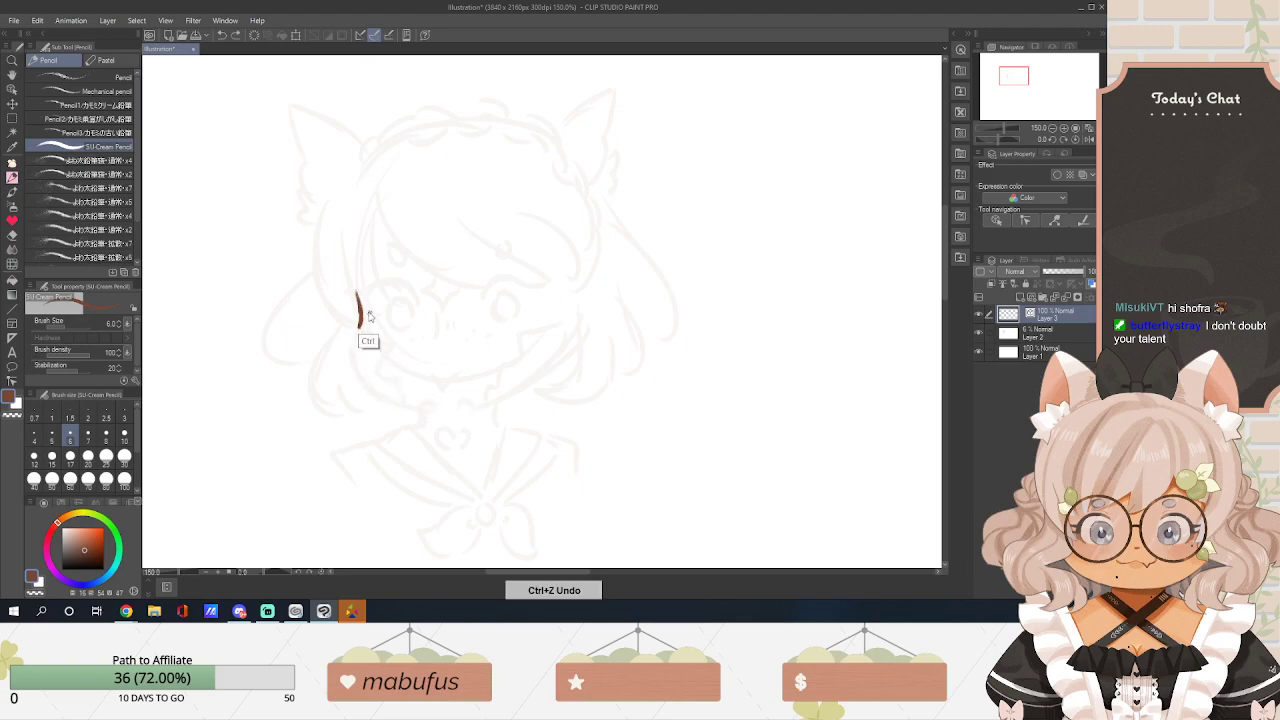
Draw the left and right cheek and jaw contours over the faded sketch, leaving a gap at the chin.
mouse_move(360, 296)
mouse_down()
mouse_move(363, 383)
mouse_move(396, 406)
mouse_move(514, 393)
mouse_move(497, 401)
mouse_move(546, 359)
mouse_up()
key(ctrl+z)
drag(556, 301, 548, 355)
key(ctrl+z)
key(ctrl+z)
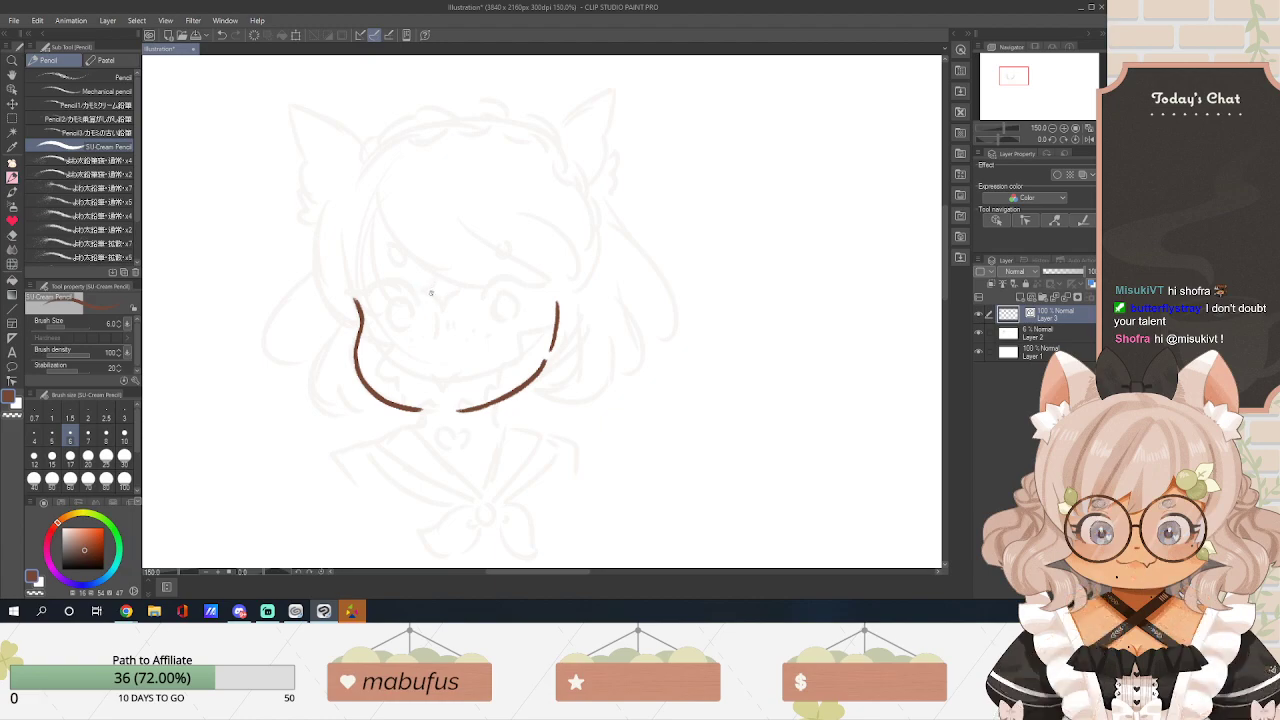
Draw the fringe as curved strands sweeping across the forehead, with one rounded strand framing each side of the face.
drag(400, 232, 484, 298)
drag(458, 254, 530, 300)
drag(506, 247, 538, 304)
drag(549, 229, 568, 310)
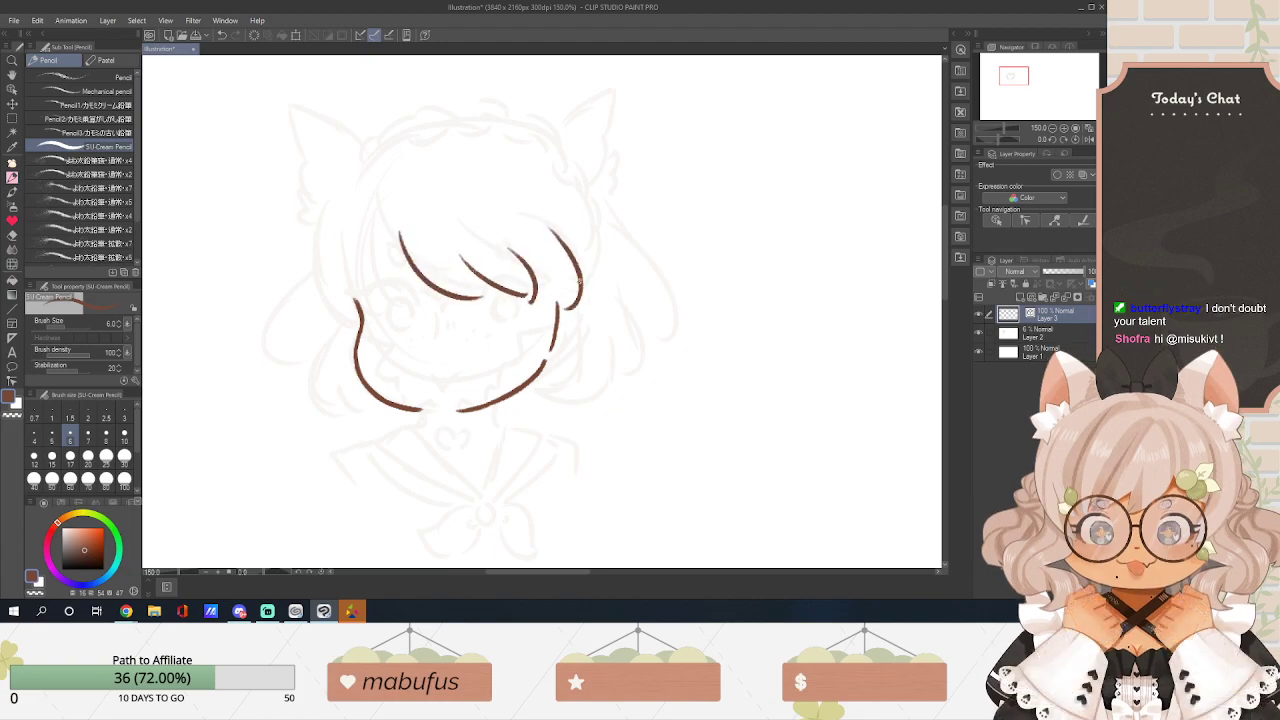
drag(363, 276, 363, 315)
key(ctrl+z)
mouse_move(397, 240)
mouse_down()
mouse_move(362, 272)
mouse_move(362, 300)
mouse_up()
Draw the outer left hair line and pointed side locks beside both cheeks, plus a second outer lock on the left.
mouse_move(329, 229)
mouse_down()
mouse_move(307, 377)
mouse_move(318, 370)
mouse_move(304, 382)
mouse_move(332, 418)
mouse_move(328, 400)
mouse_move(368, 420)
mouse_up()
mouse_move(585, 297)
mouse_down()
mouse_move(586, 387)
mouse_move(567, 430)
mouse_move(557, 388)
mouse_move(568, 413)
mouse_move(534, 396)
mouse_up()
key(ctrl+z)
key(ctrl+z)
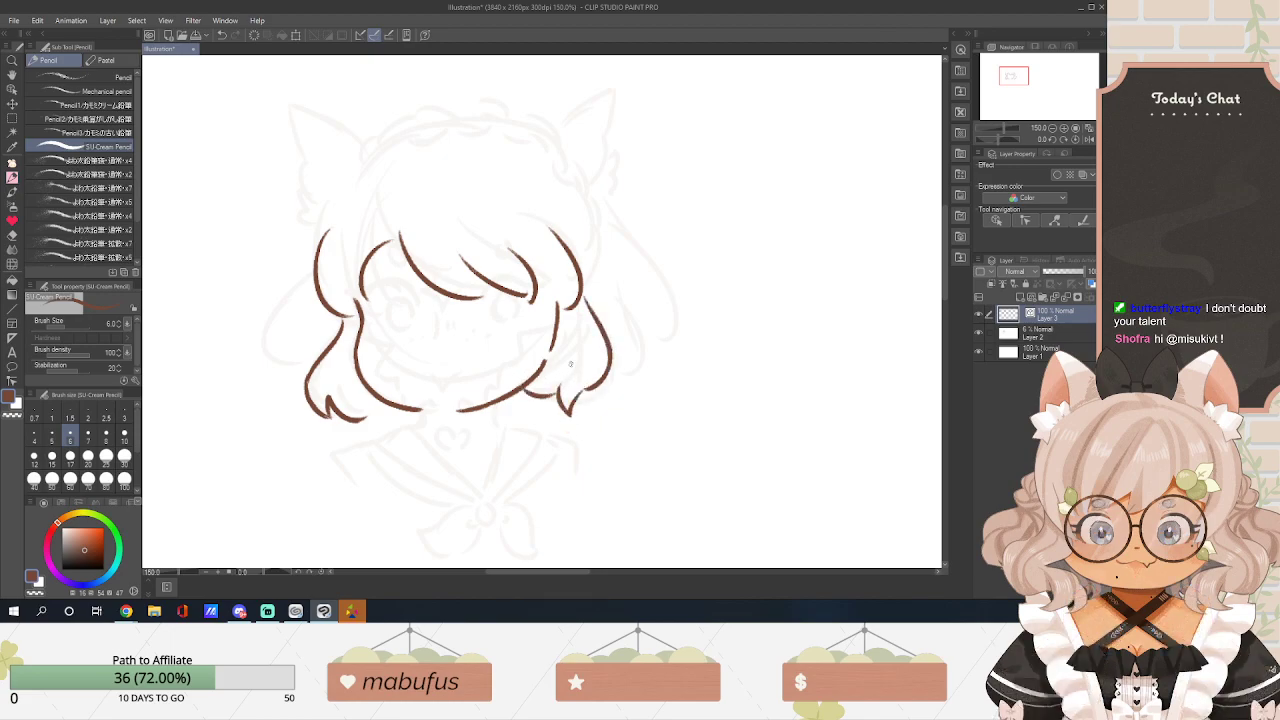
drag(318, 305, 281, 388)
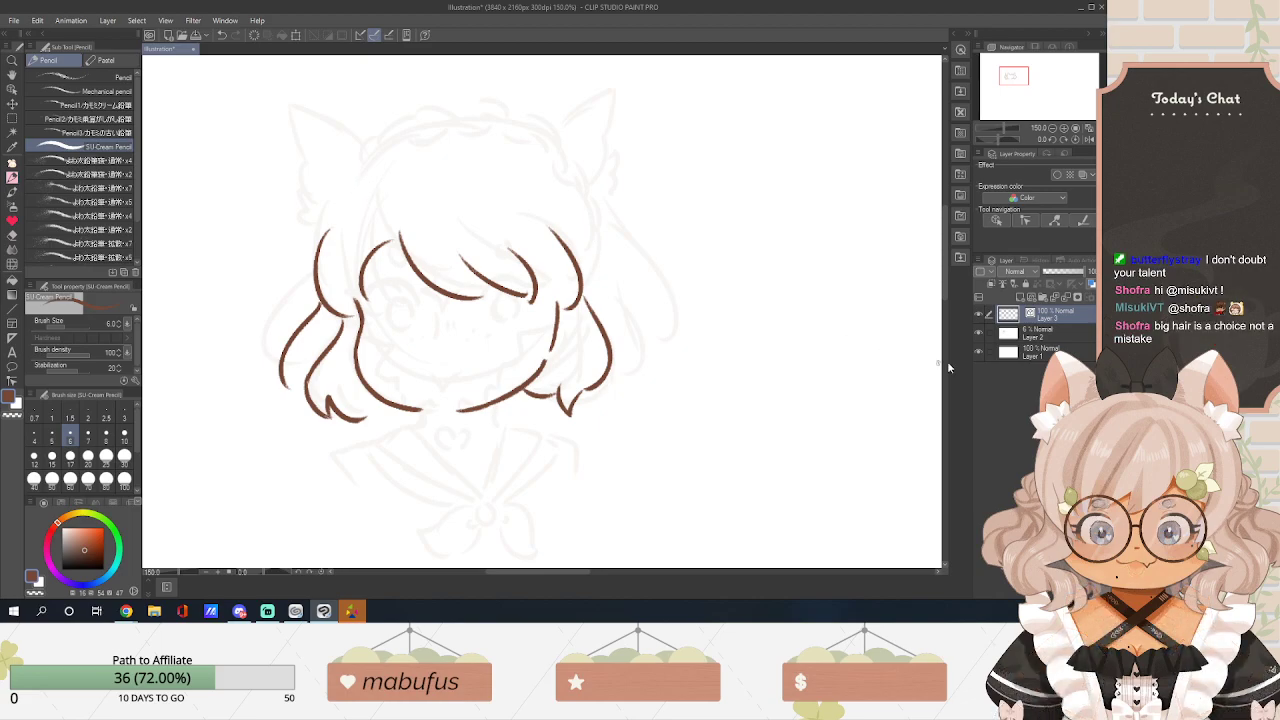
Lasso-select the animal ears and headband of the faded sketch on Layer 2.
click(1047, 331)
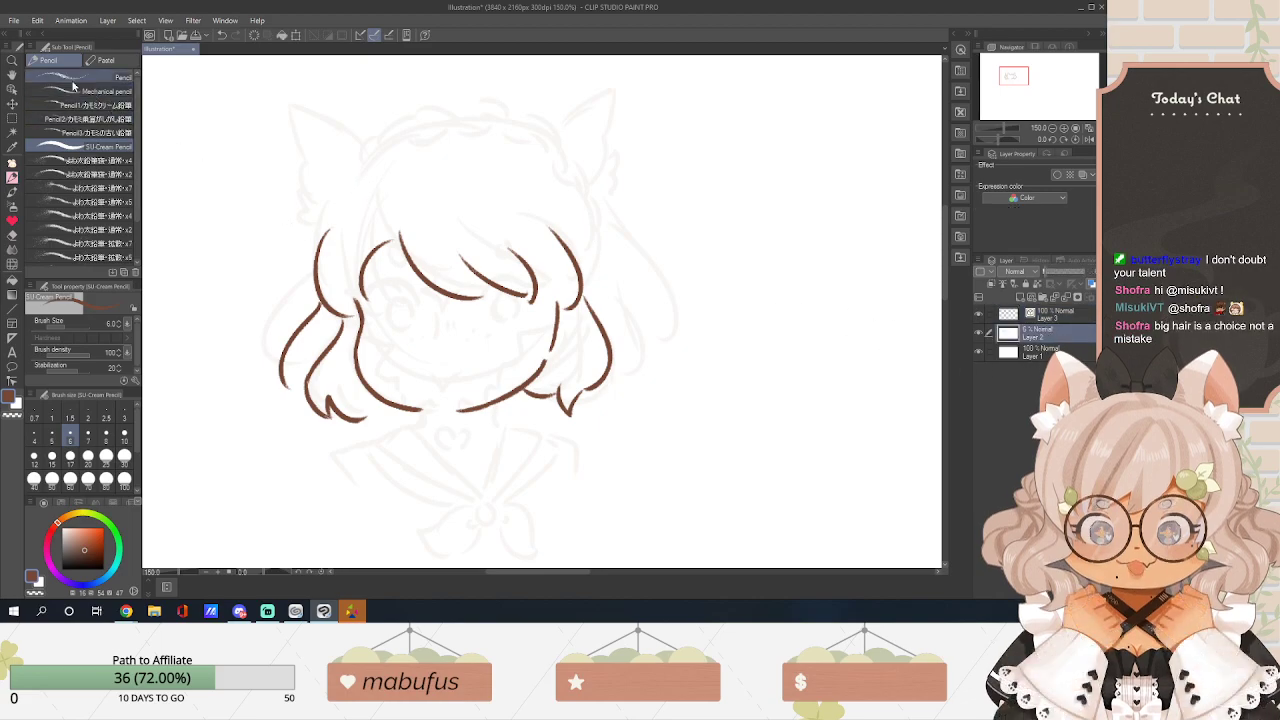
click(12, 118)
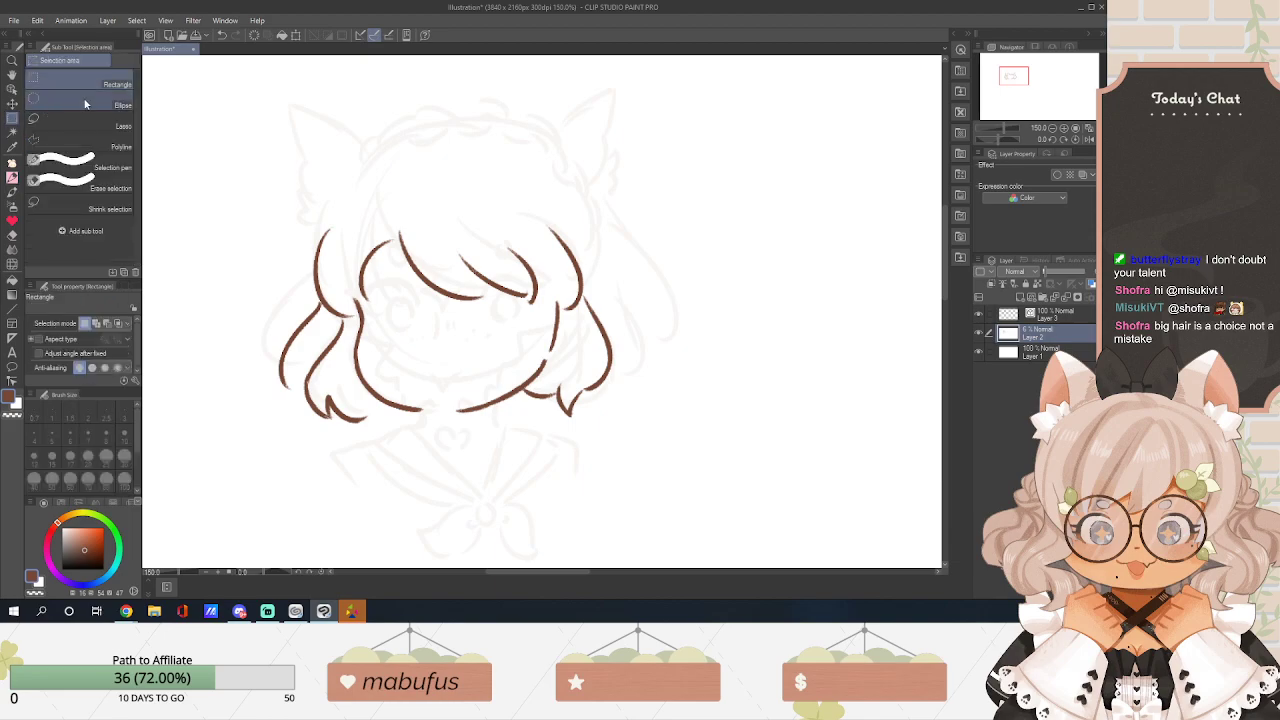
click(13, 90)
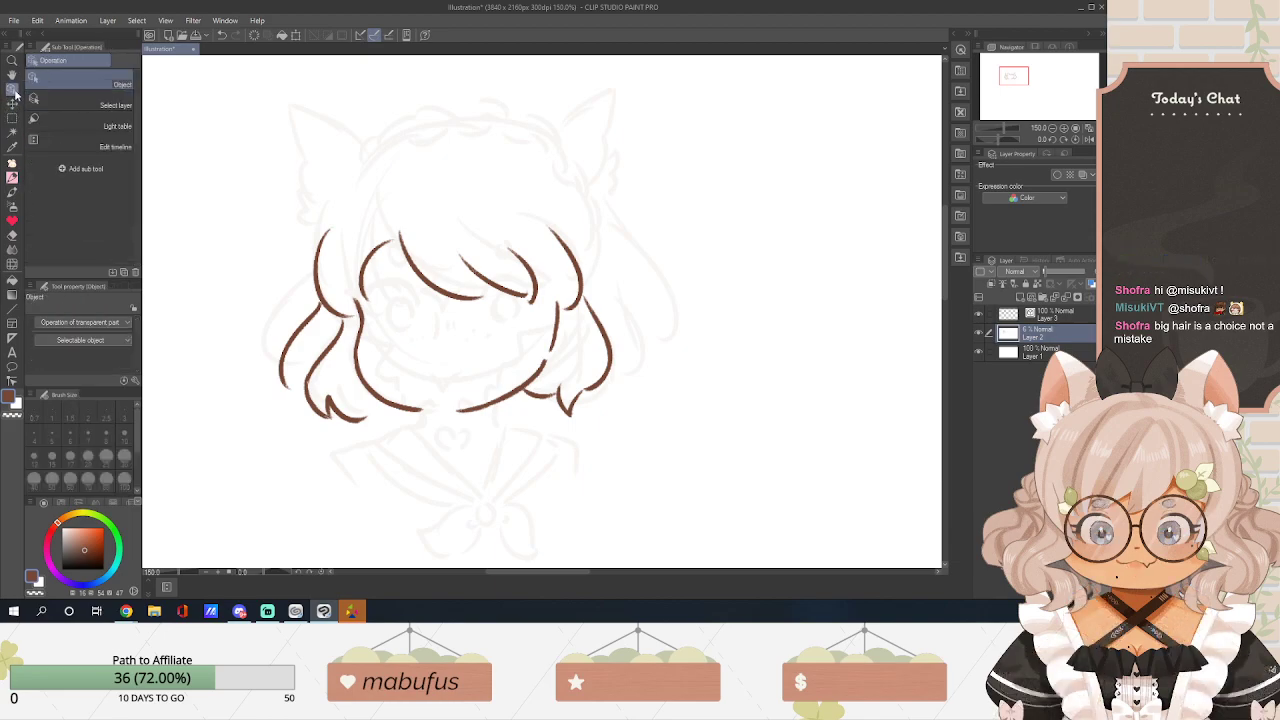
click(12, 104)
click(12, 118)
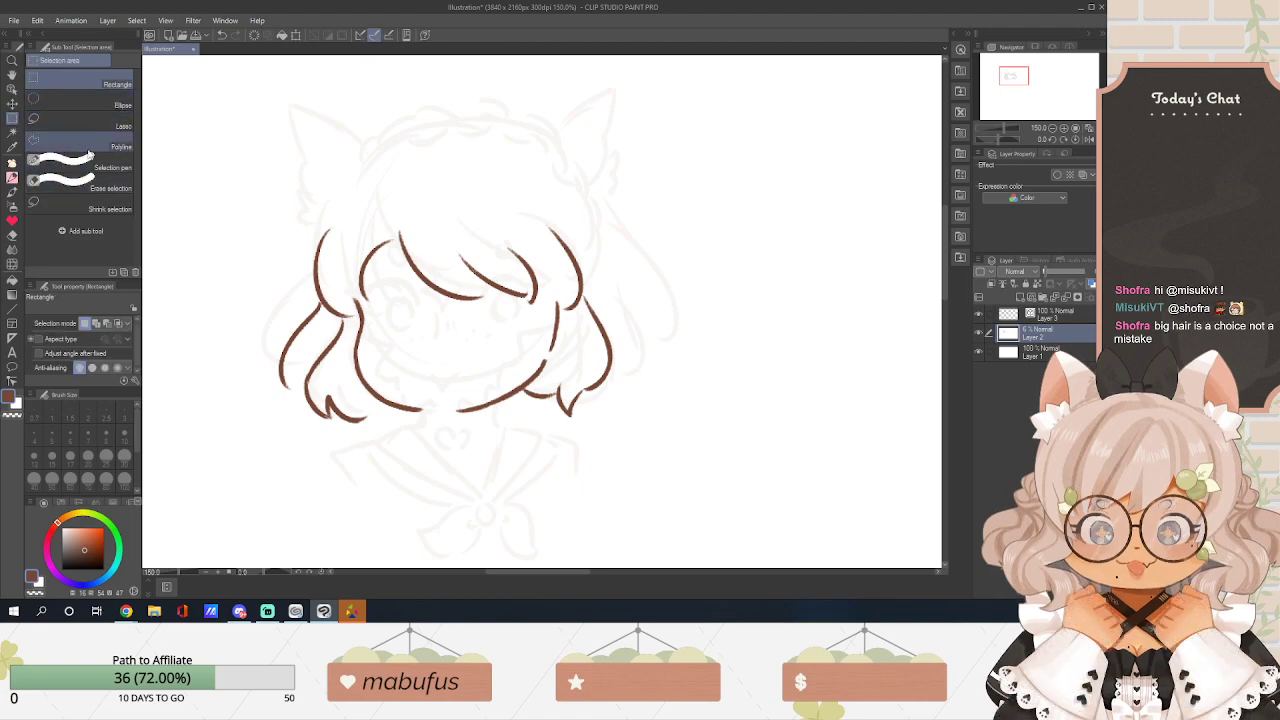
click(83, 122)
mouse_move(362, 140)
mouse_down()
mouse_move(322, 99)
mouse_move(292, 108)
mouse_move(279, 146)
mouse_move(286, 204)
mouse_move(317, 230)
mouse_move(378, 183)
mouse_move(422, 182)
mouse_move(577, 226)
mouse_move(640, 197)
mouse_move(643, 96)
mouse_move(538, 68)
mouse_move(363, 129)
mouse_up()
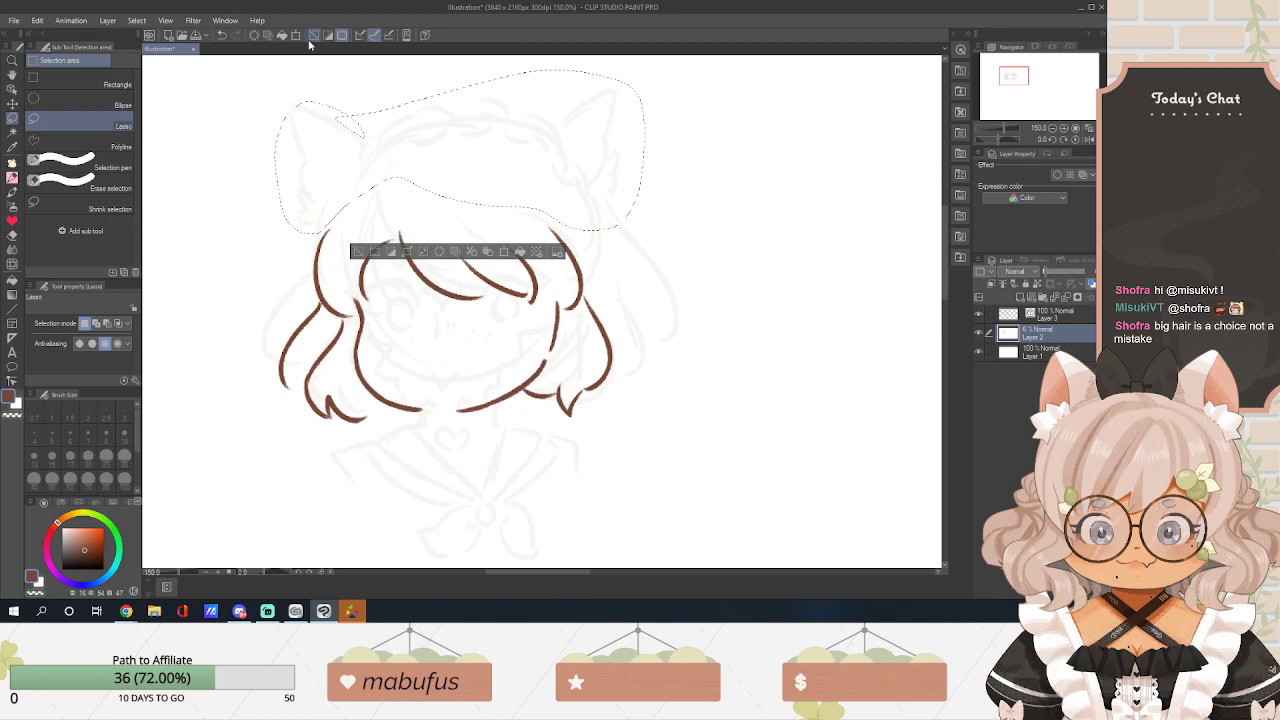
Try to move the selected ears and headband sketch on Layer 2 by shifting the selection.
drag(409, 137, 415, 144)
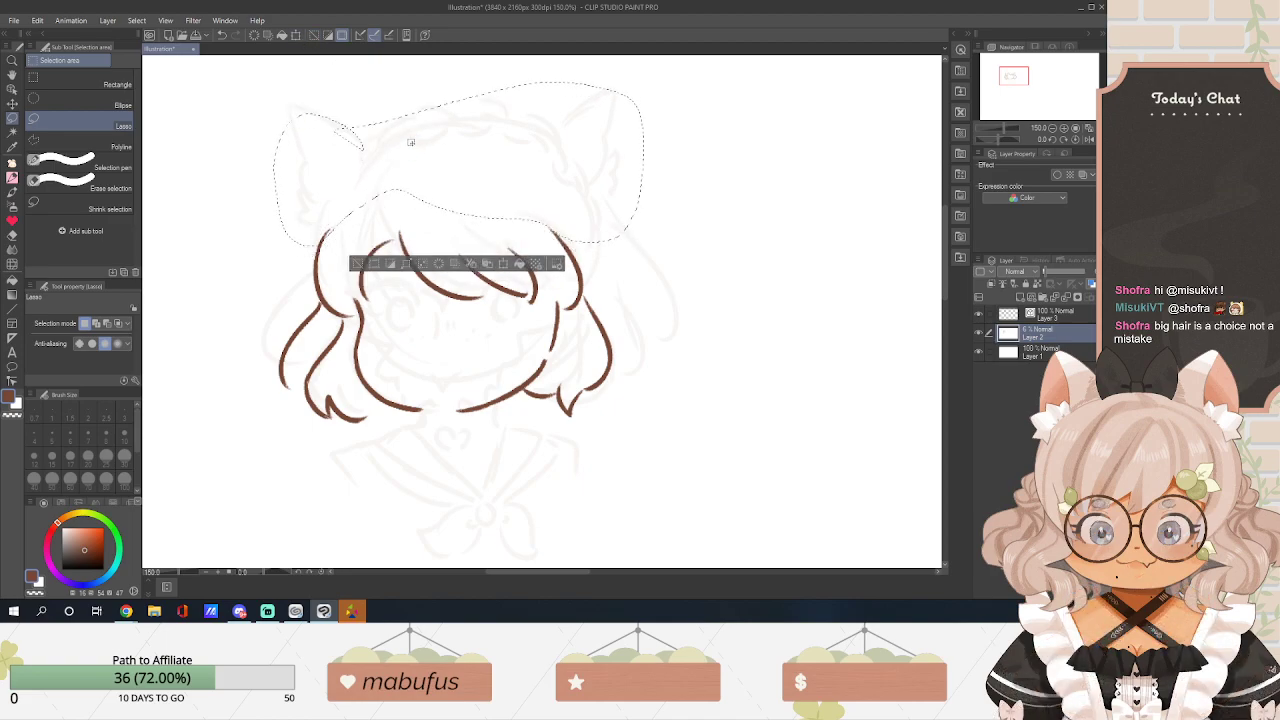
drag(513, 152, 515, 141)
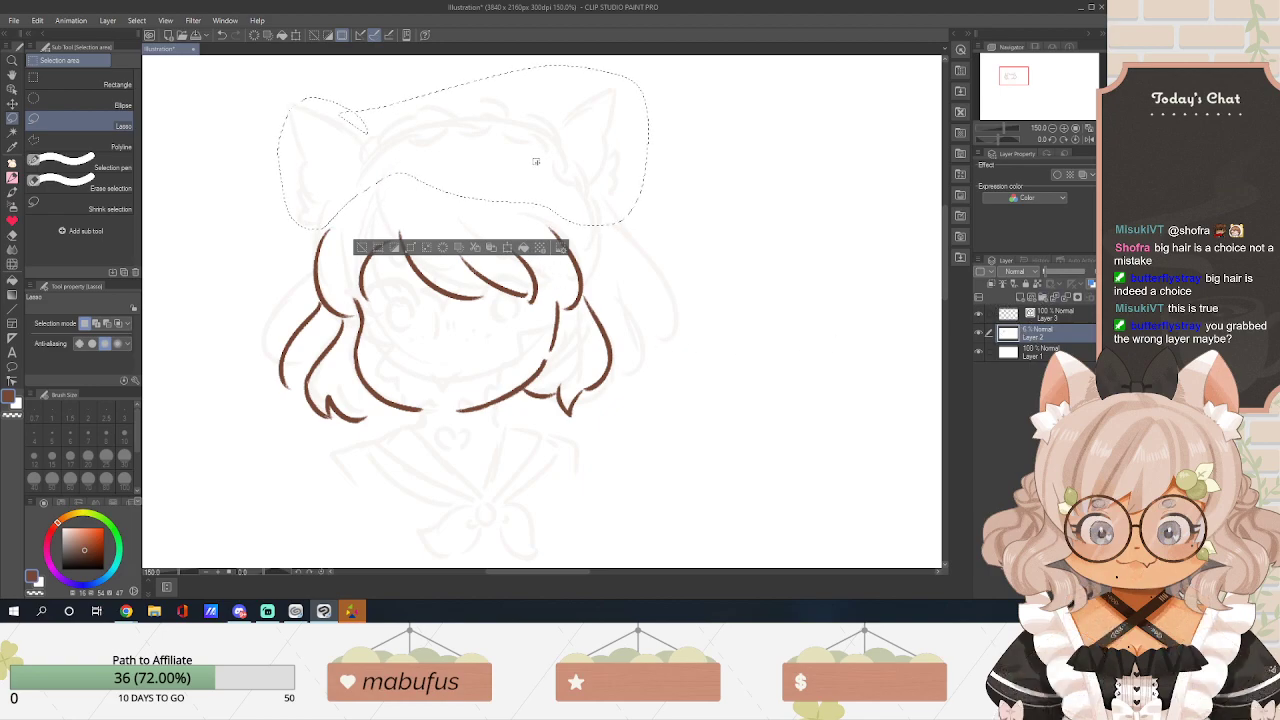
drag(531, 139, 521, 135)
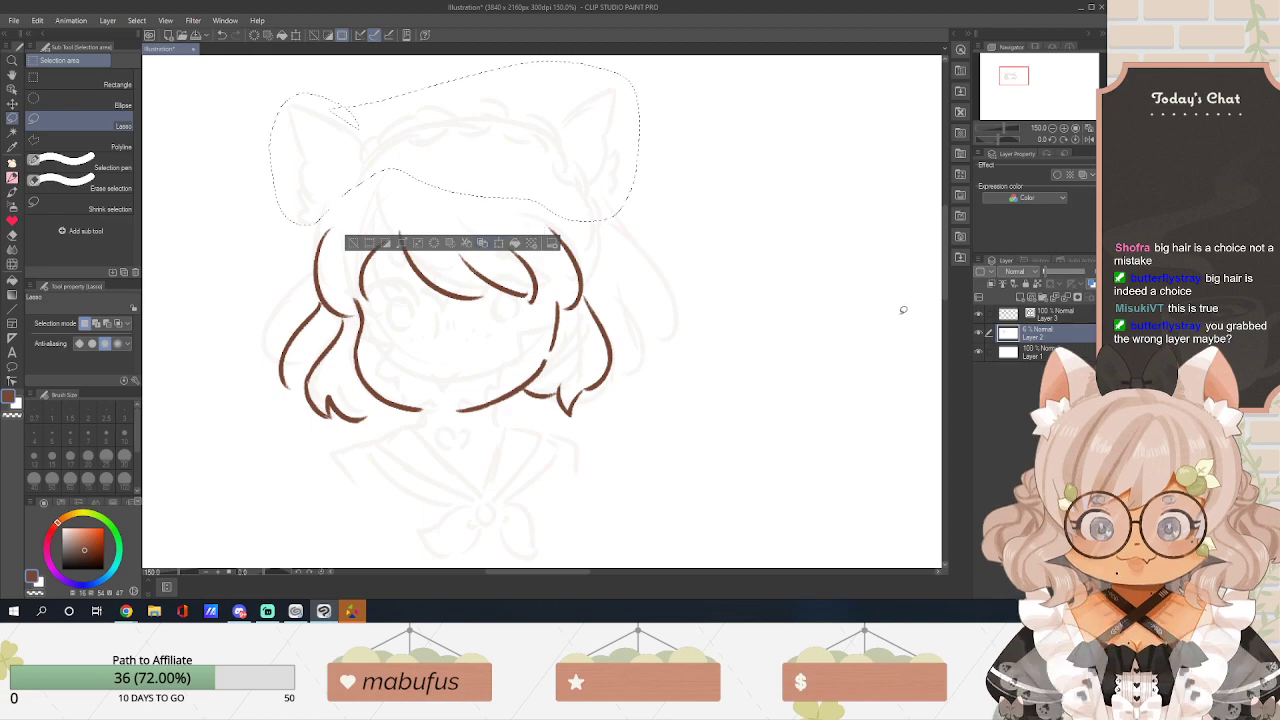
double_click(1040, 334)
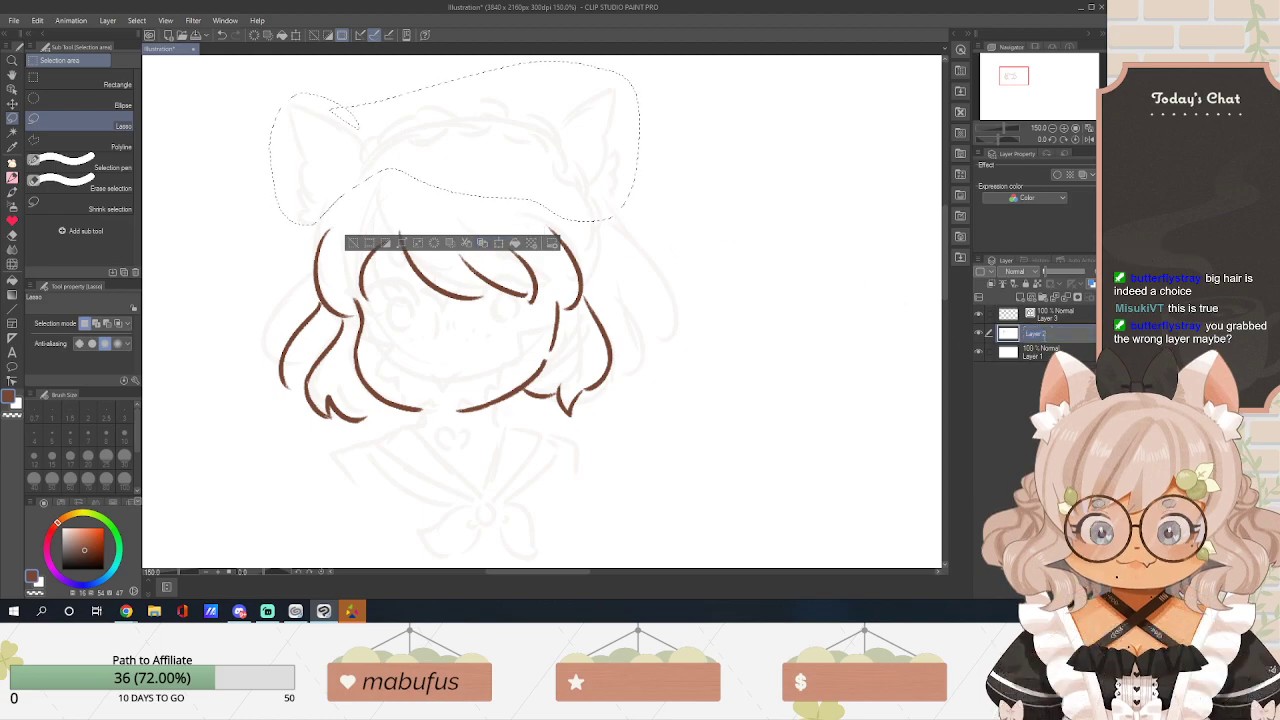
right_click(1024, 337)
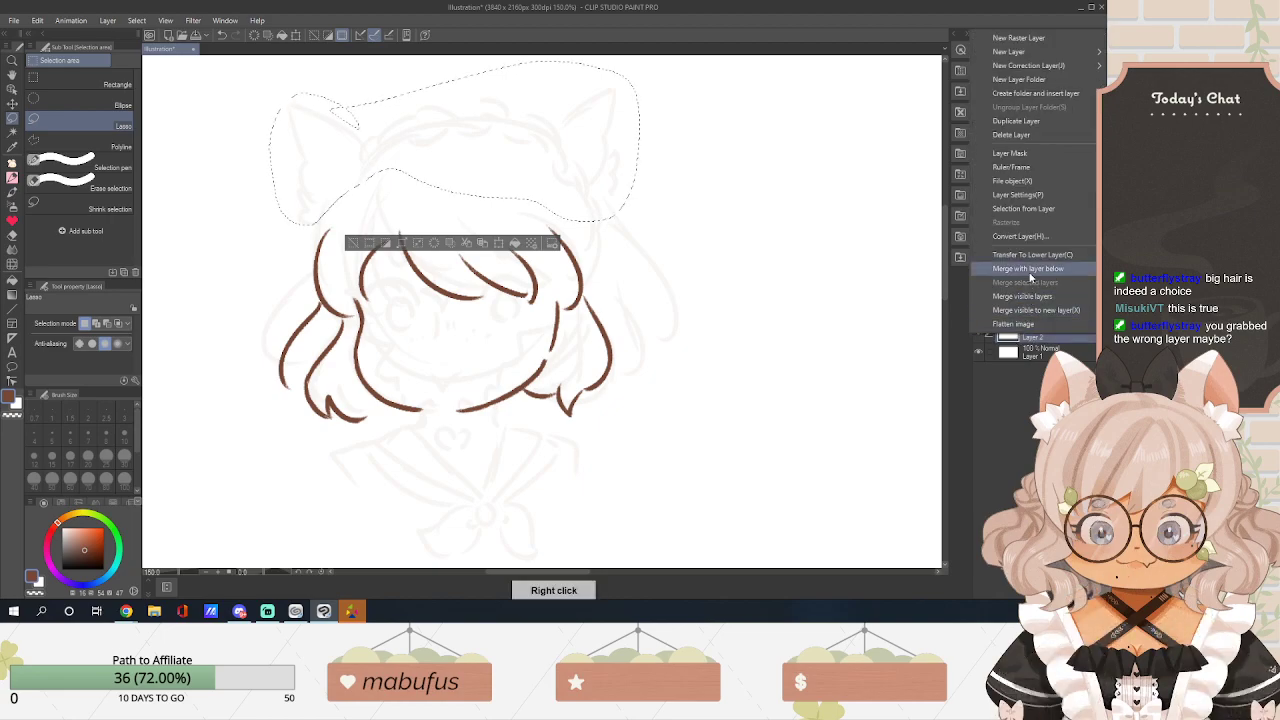
mouse_move(1018, 194)
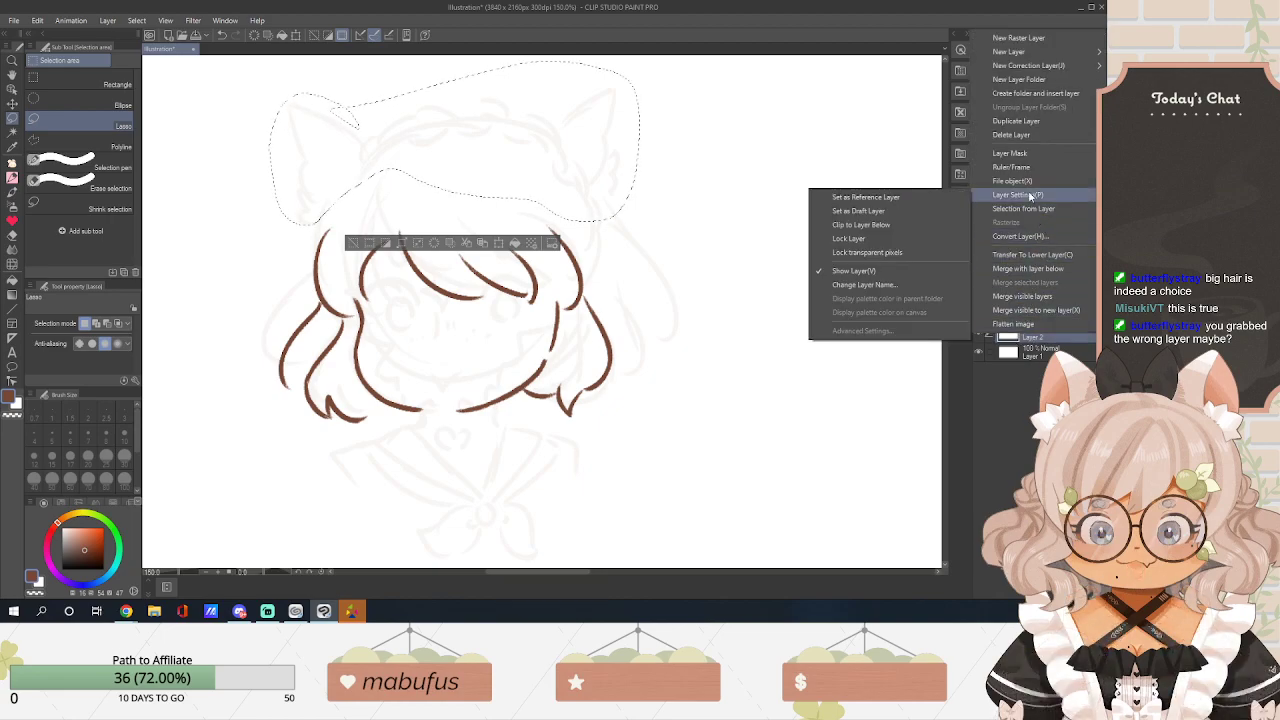
click(742, 254)
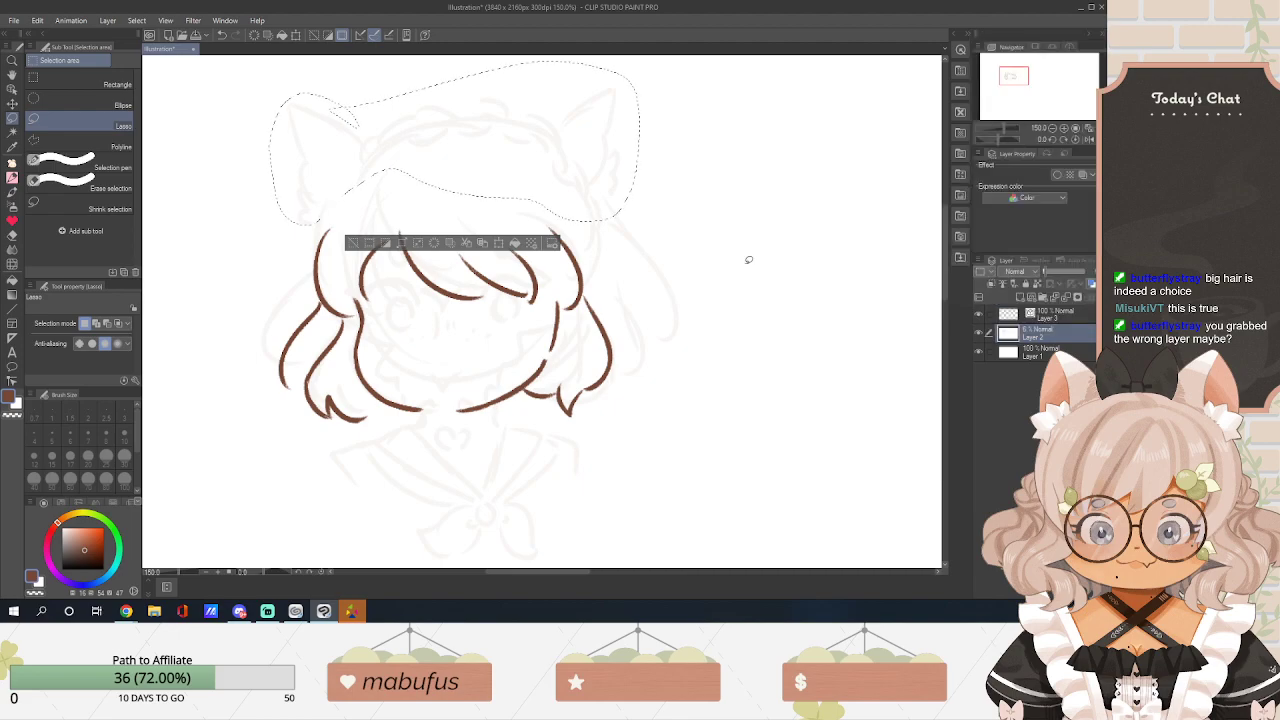
mouse_move(552, 166)
mouse_down()
mouse_move(556, 180)
mouse_move(552, 168)
mouse_up()
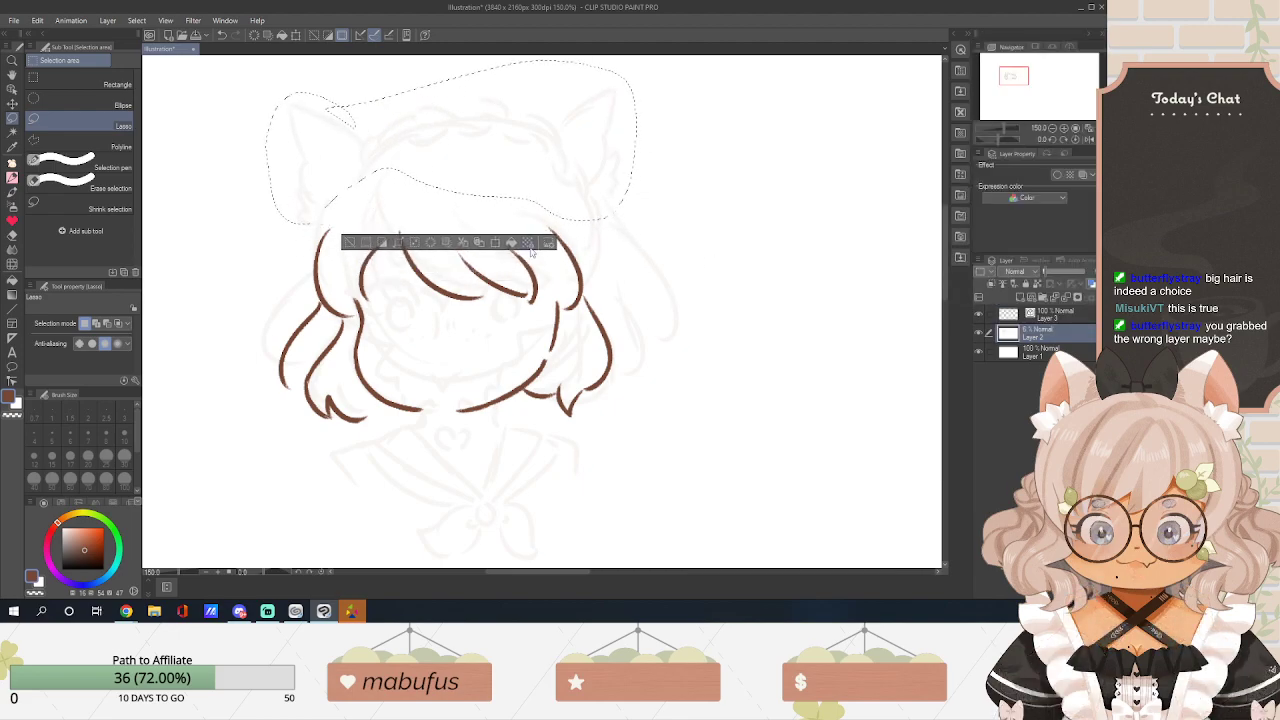
Scale the selected ears and headband sketch down slightly, reposition it over the head, and deselect it.
key(ctrl+t)
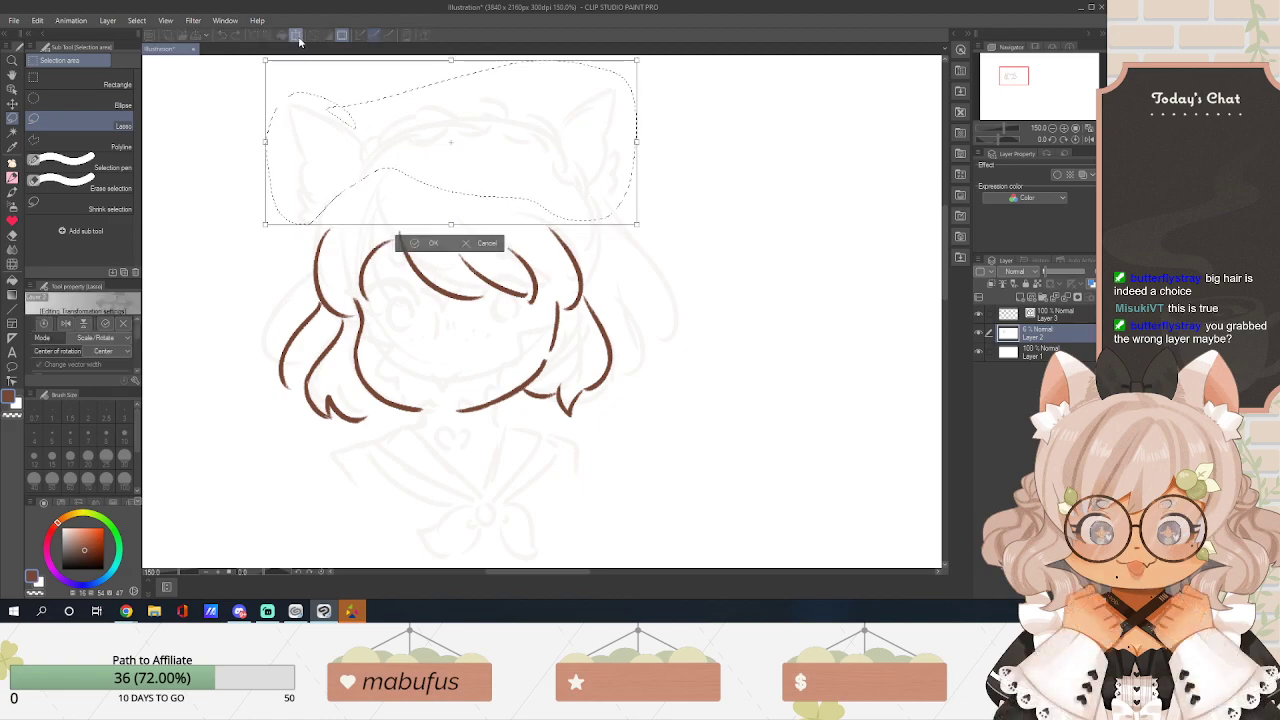
mouse_move(433, 160)
mouse_down()
mouse_move(437, 131)
mouse_move(446, 137)
mouse_move(433, 145)
mouse_up()
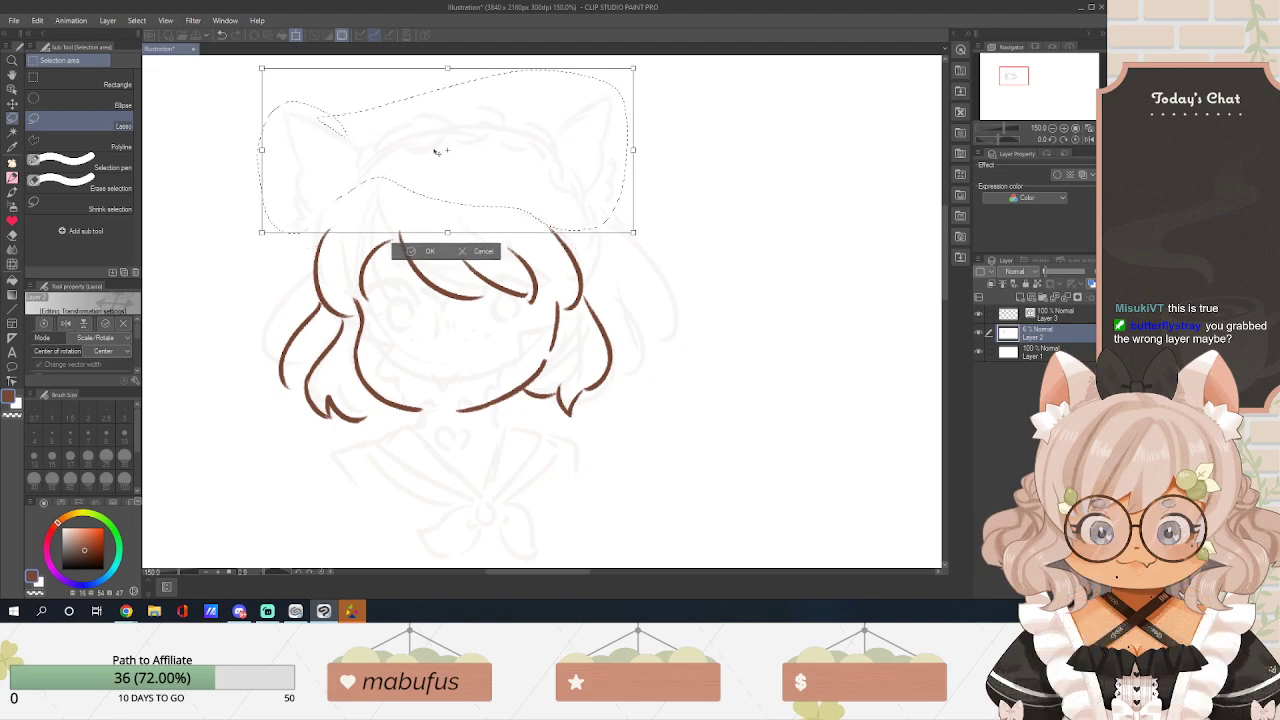
drag(275, 242, 278, 227)
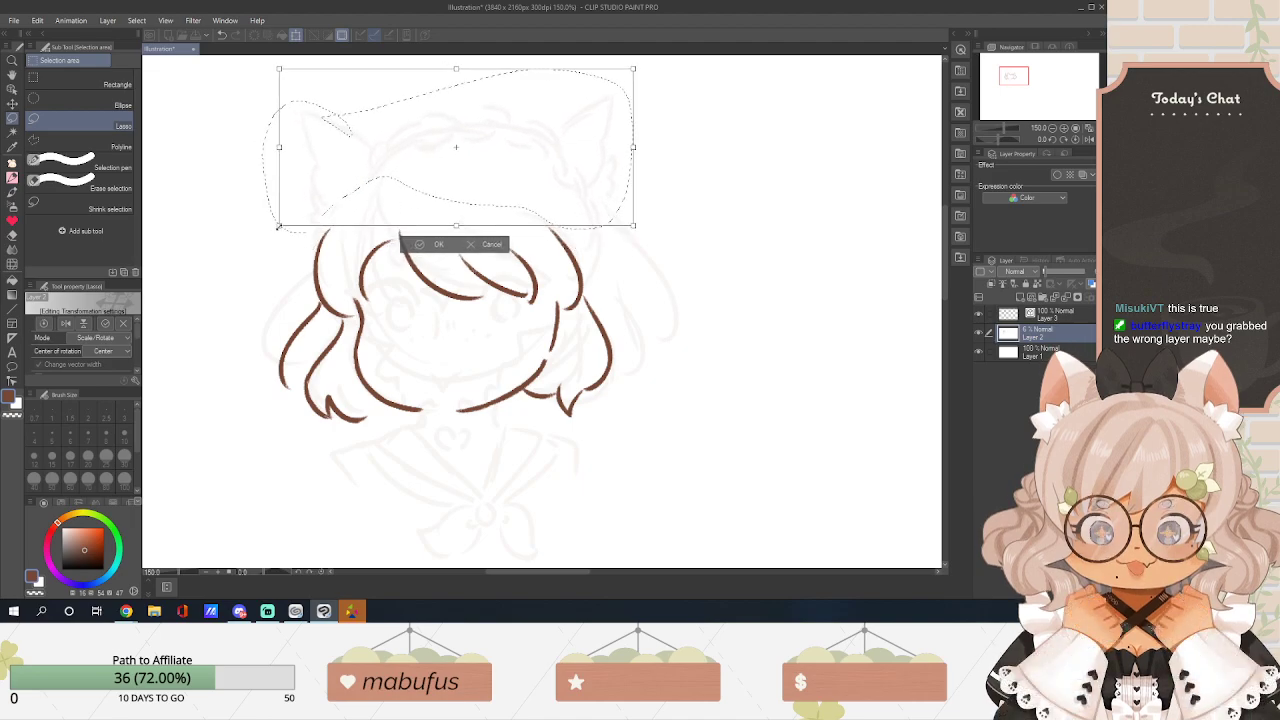
drag(431, 163, 432, 178)
click(440, 256)
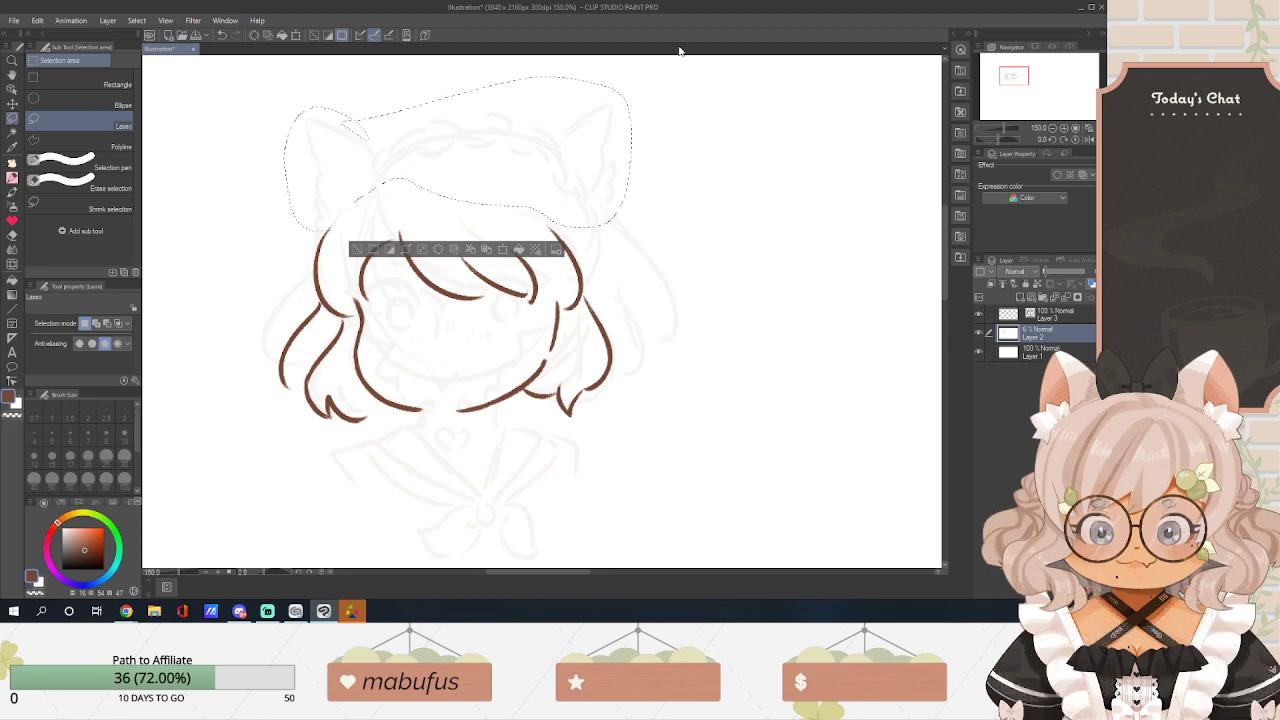
scroll(675, 56, down, 3)
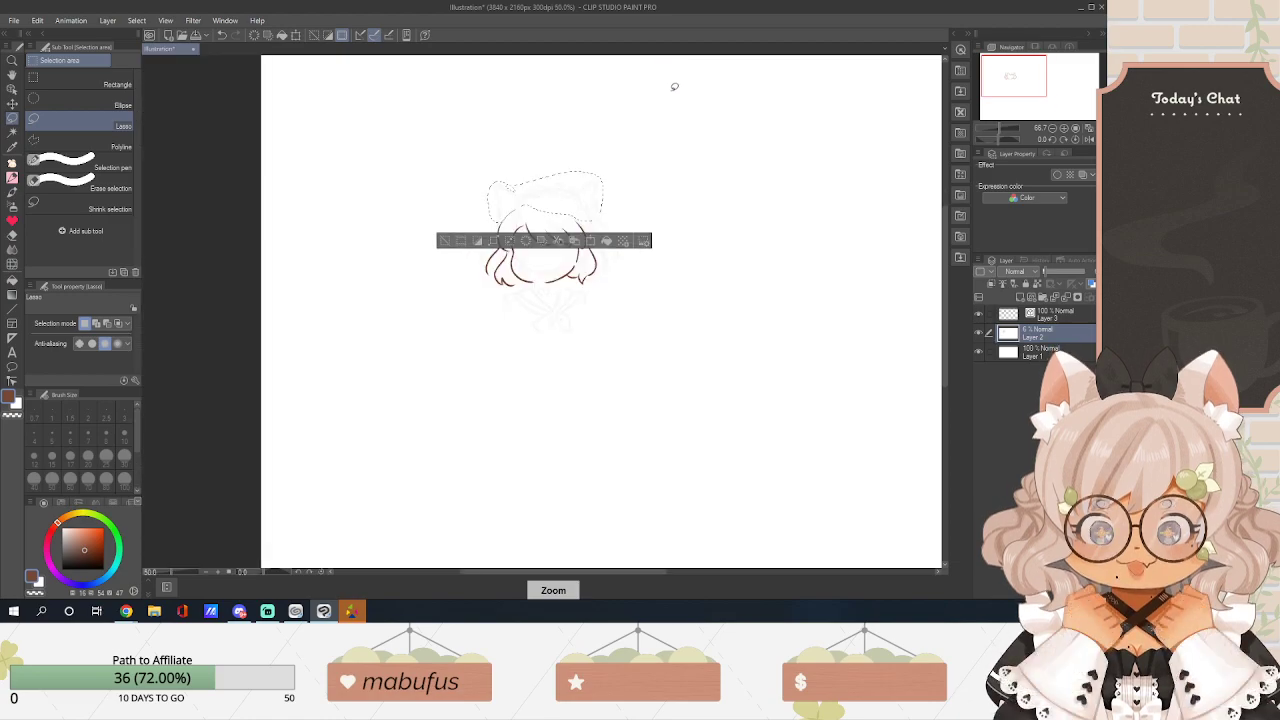
key(ctrl+d)
Draw a second outer lock with a pointed tip beside the right cheek on Layer 3 using the SU-Cream Pencil.
scroll(430, 205, up, 3)
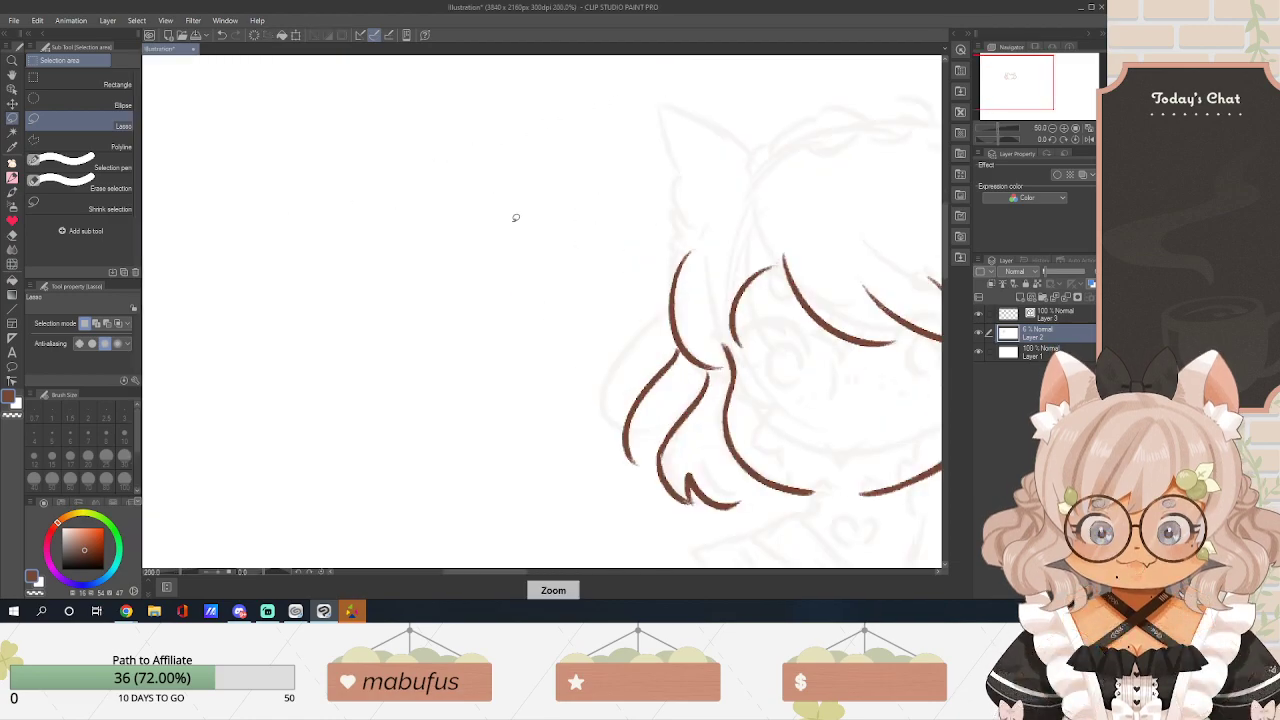
scroll(484, 550, down, 1)
drag(486, 572, 521, 572)
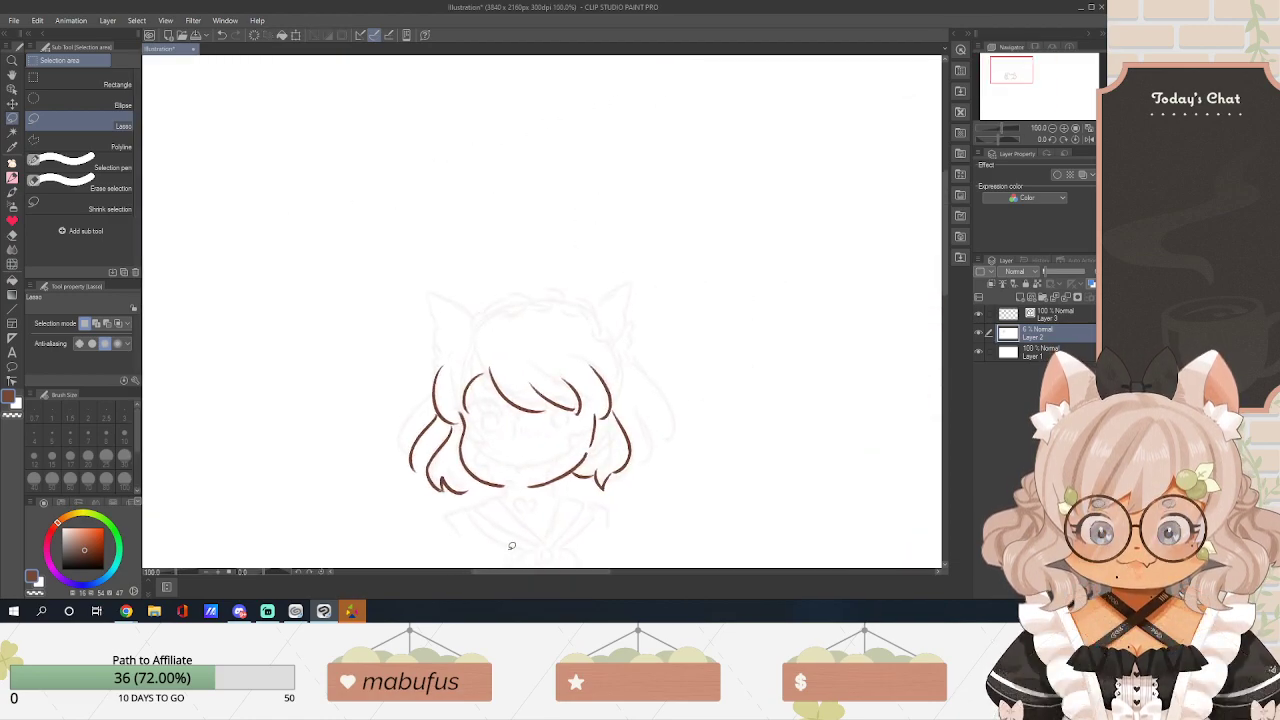
scroll(514, 542, up, 2)
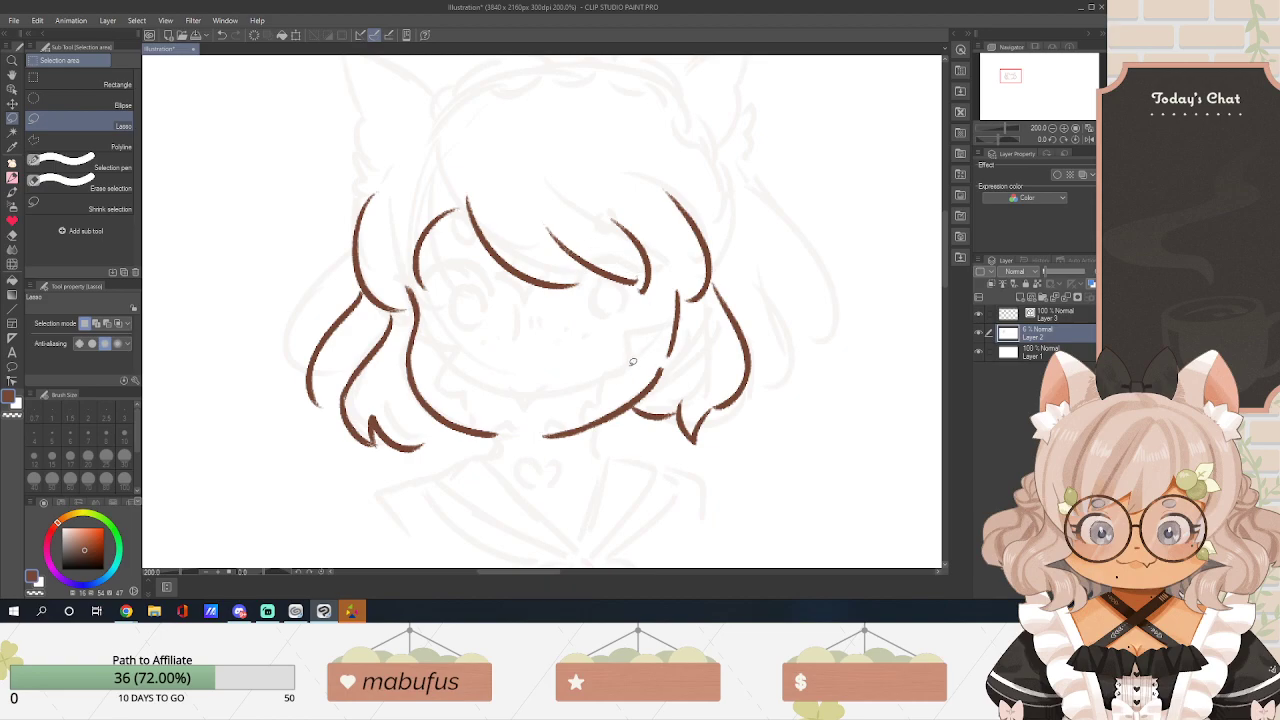
click(1035, 318)
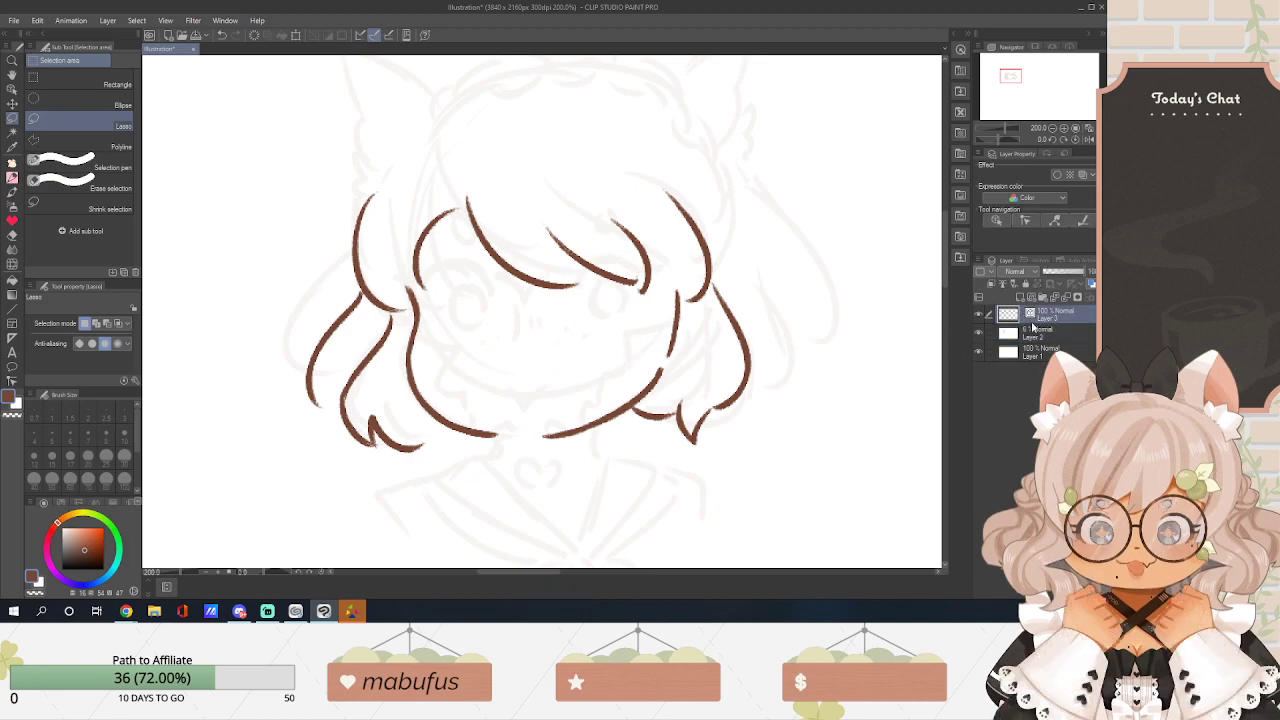
click(979, 313)
click(979, 313)
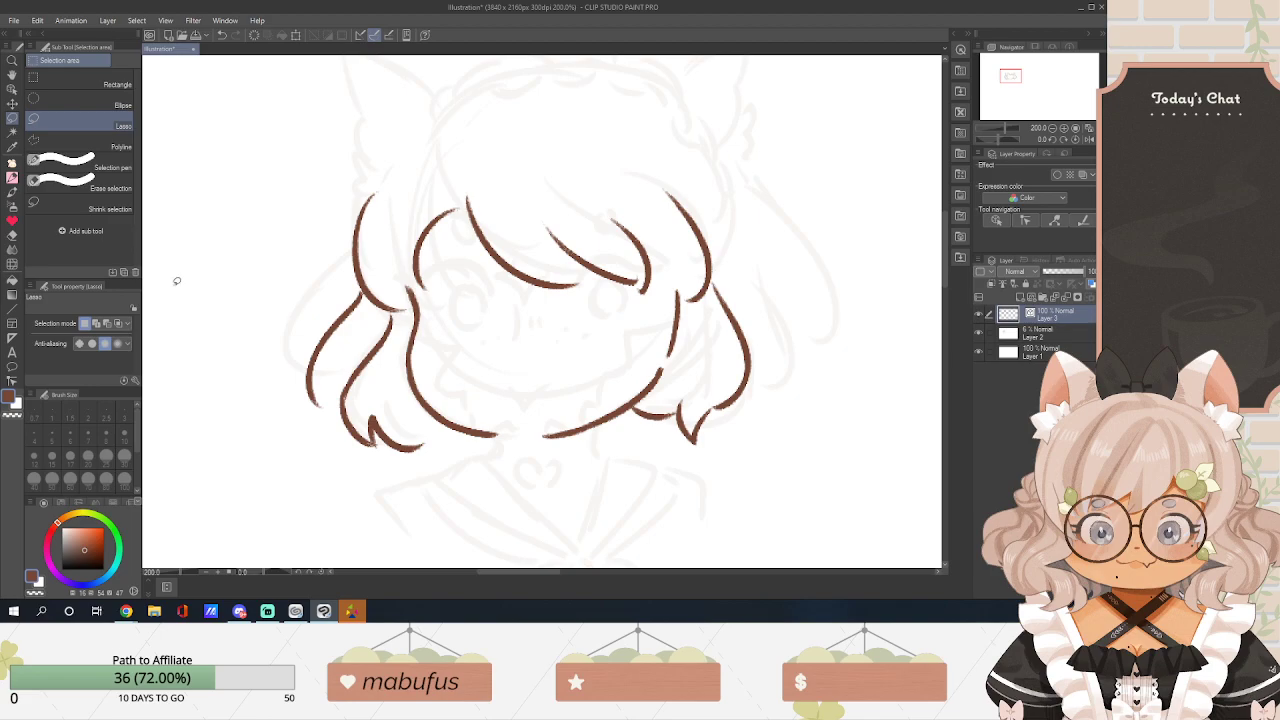
click(12, 177)
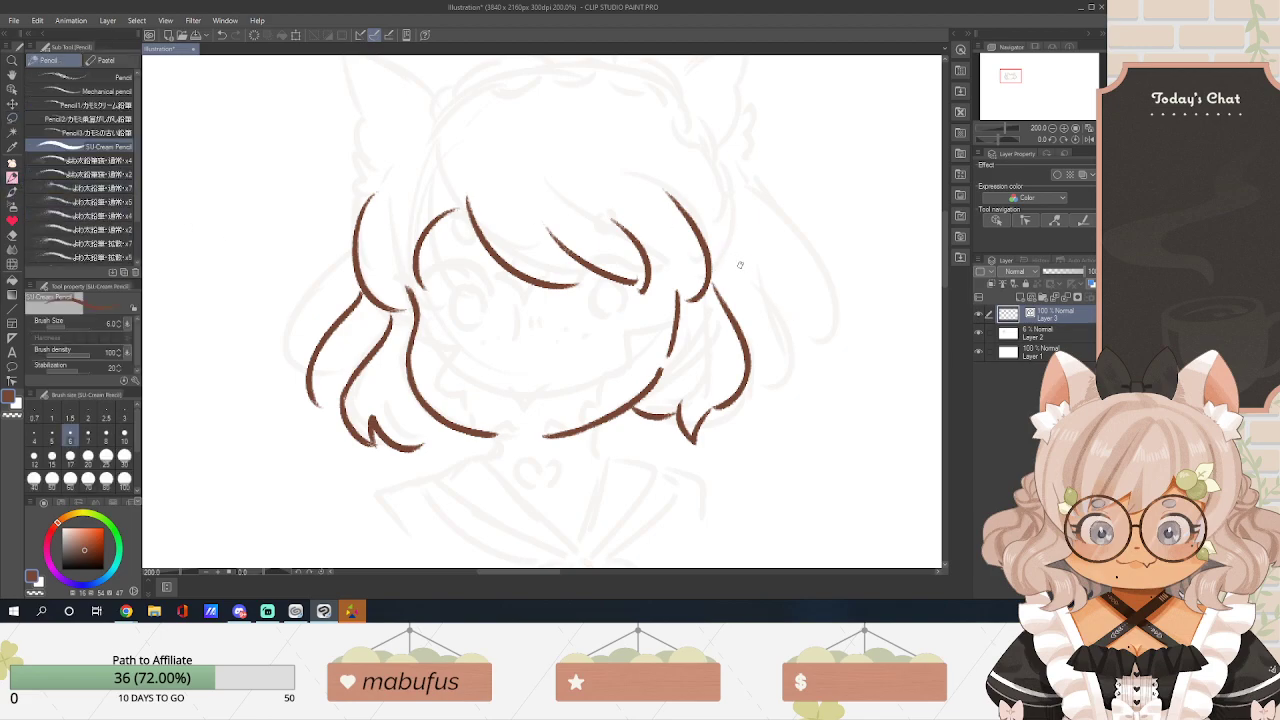
mouse_move(736, 251)
mouse_down()
mouse_move(770, 344)
mouse_move(752, 371)
mouse_up()
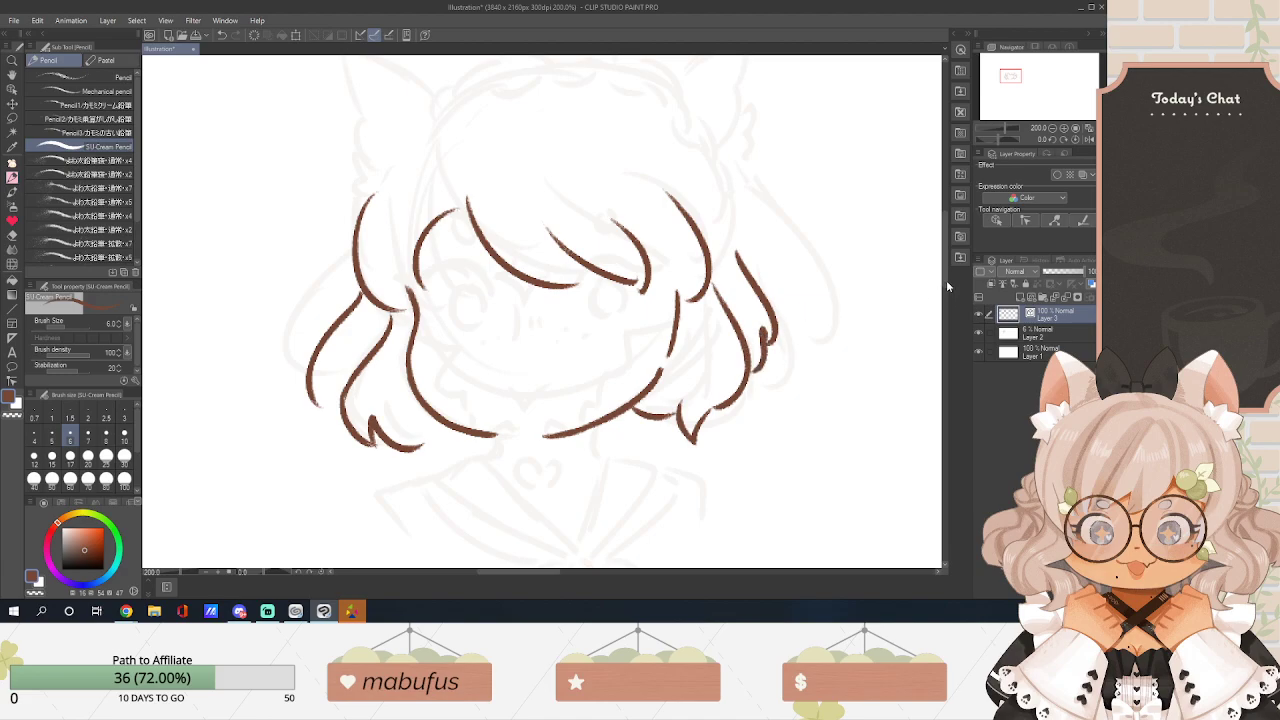
Try drawing the first curved braid segments of the headband beside the left ear on the canvas rotated to 35 degrees.
scroll(950, 273, up, 3)
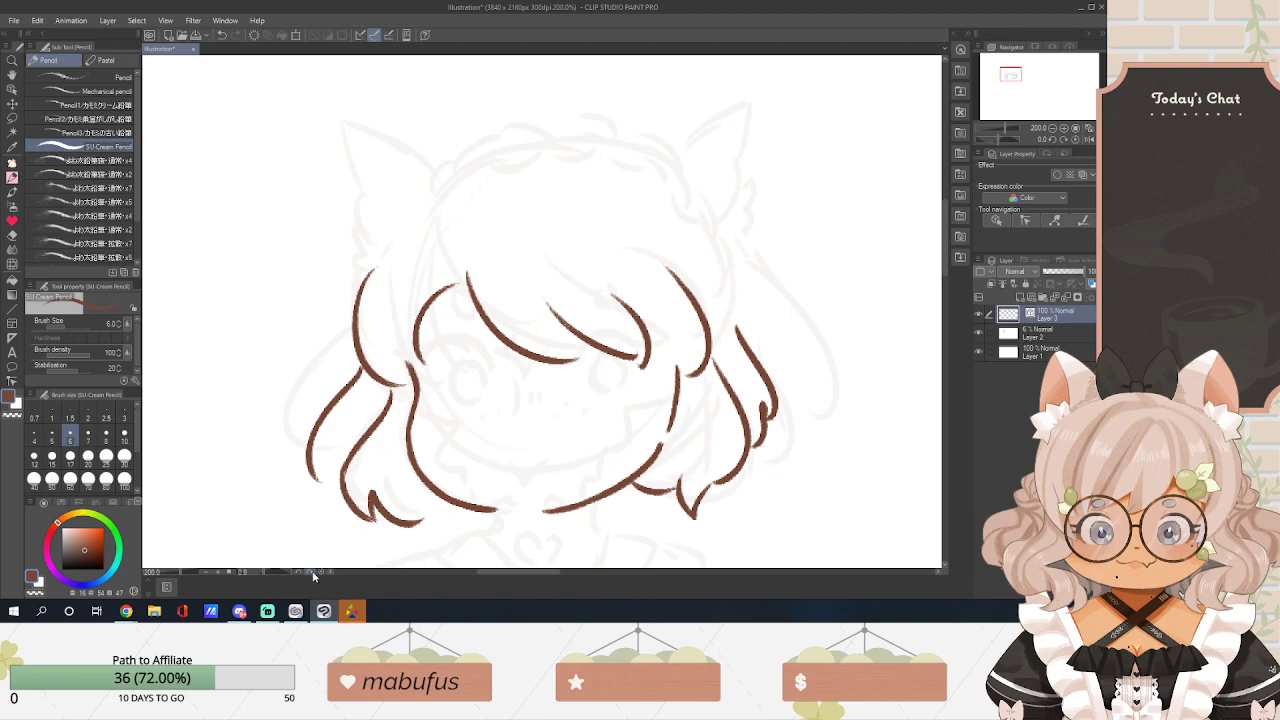
drag(310, 575, 309, 566)
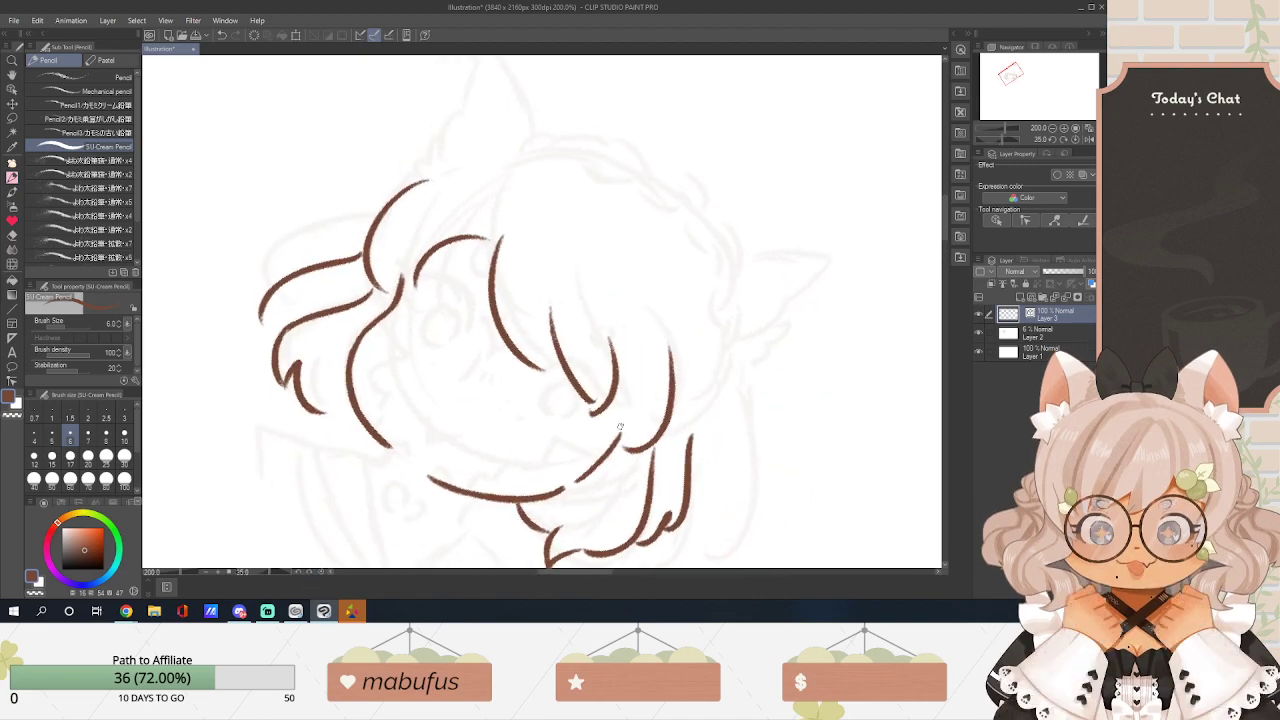
scroll(951, 234, up, 2)
scroll(951, 234, down, 2)
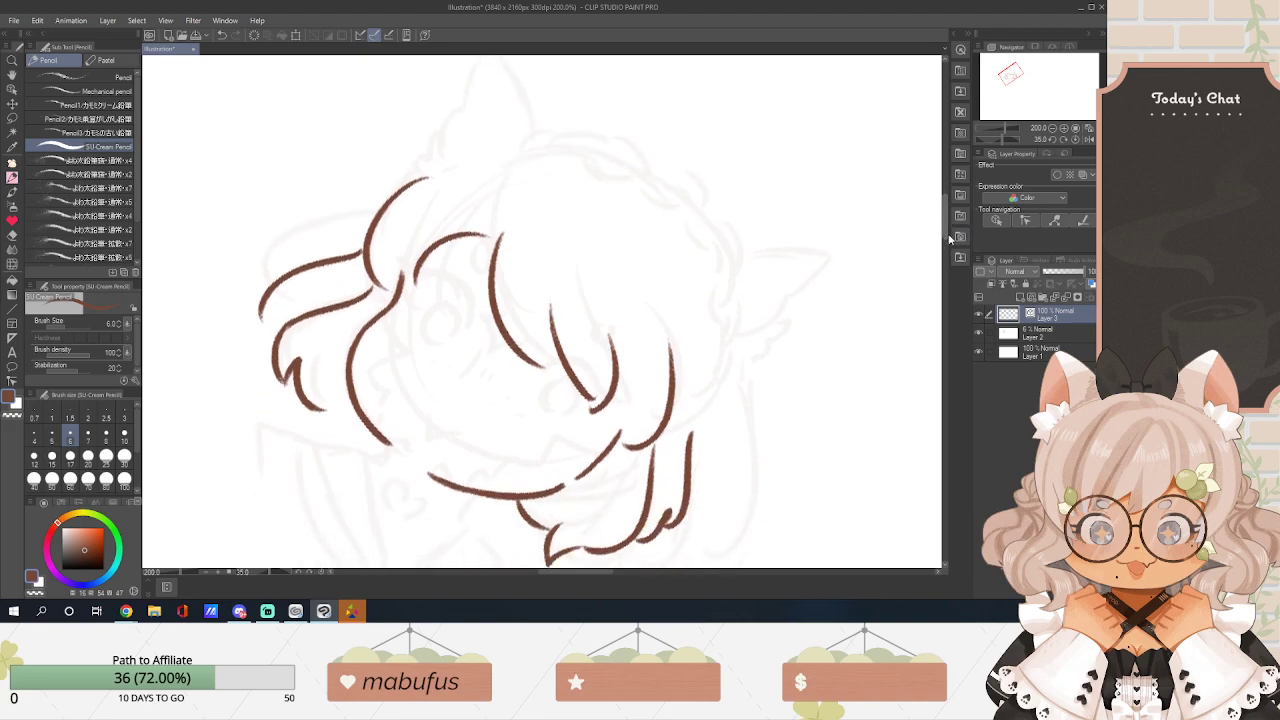
scroll(953, 234, up, 1)
drag(951, 234, 951, 237)
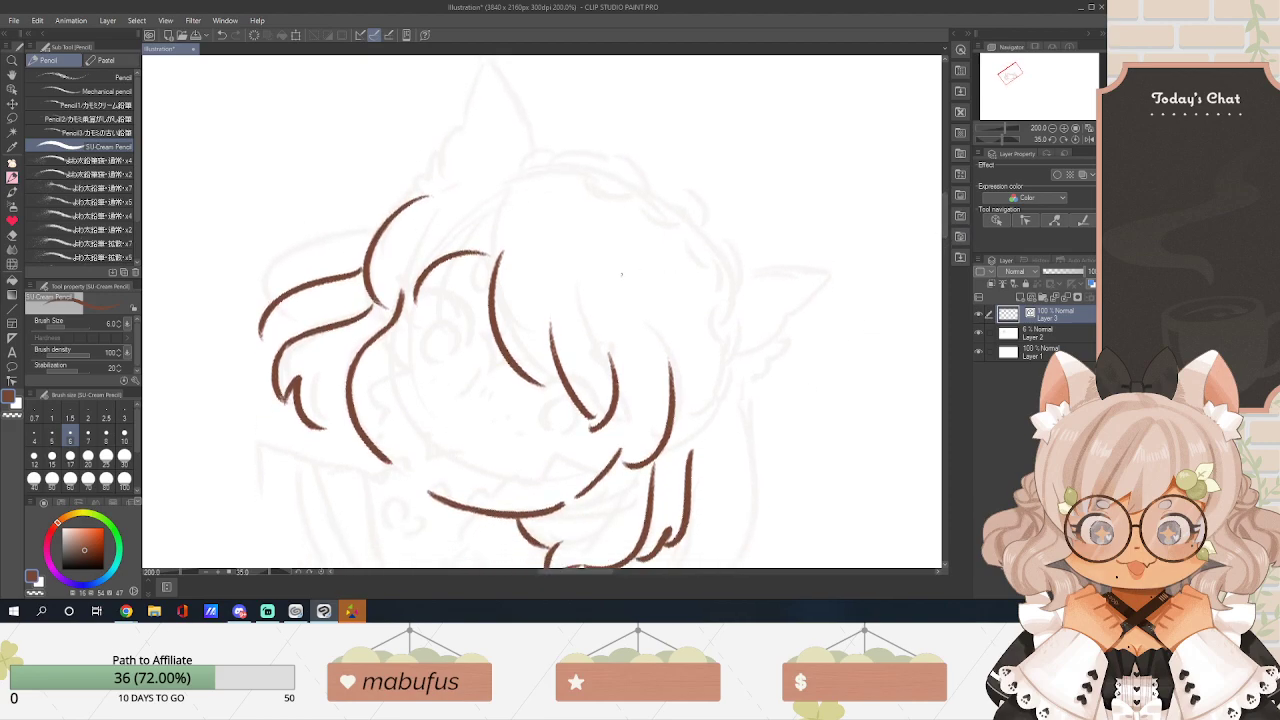
mouse_move(527, 173)
mouse_down()
mouse_move(569, 180)
mouse_move(549, 152)
mouse_move(604, 196)
mouse_up()
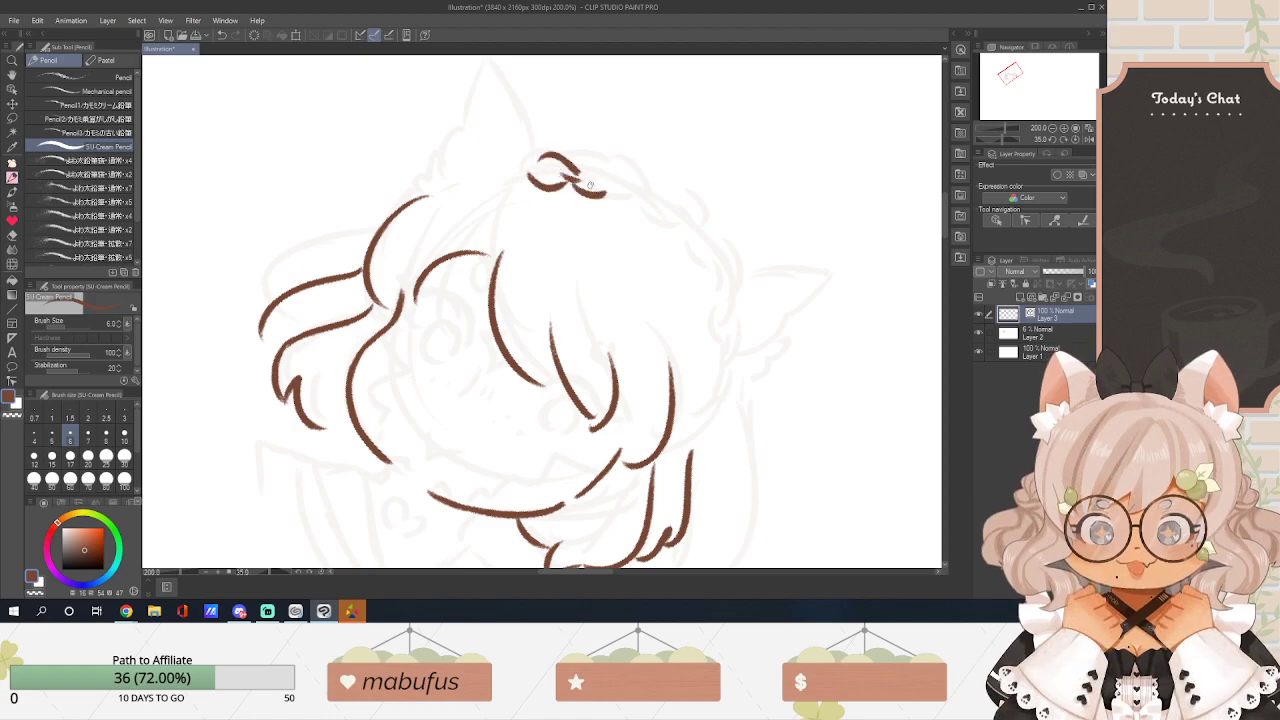
drag(586, 188, 604, 204)
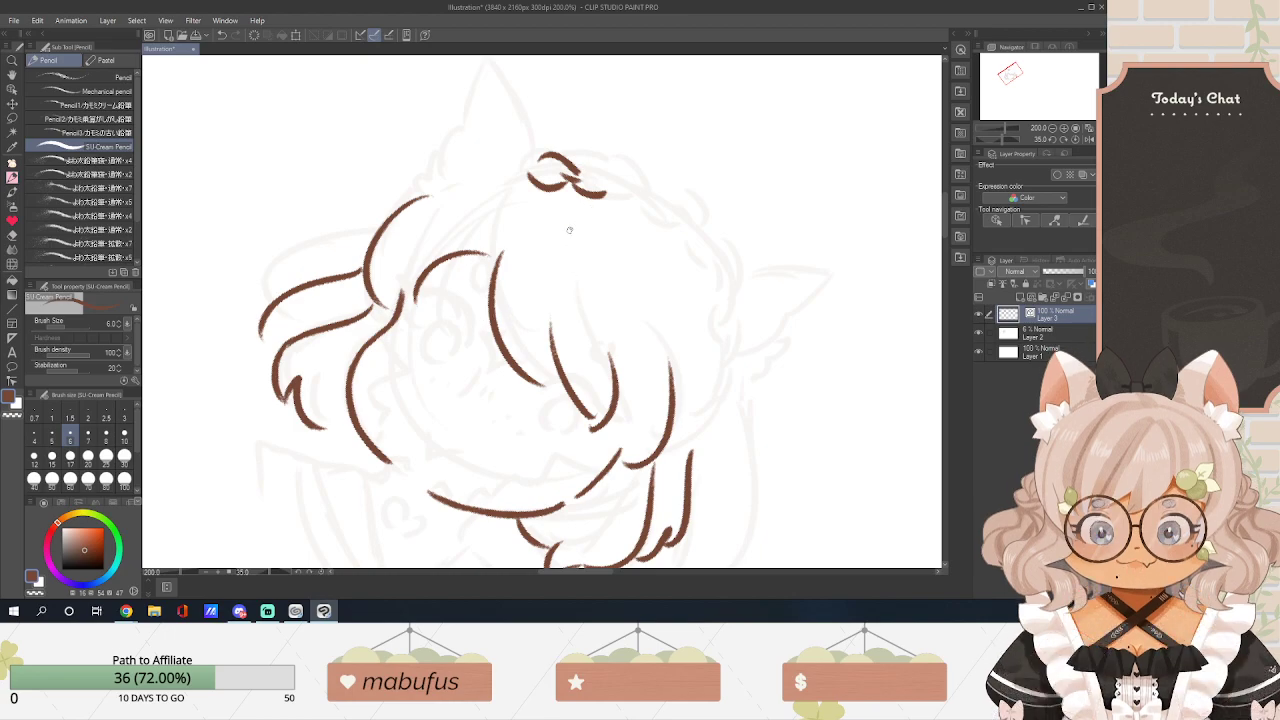
key(ctrl+z)
key(ctrl+z)
key(ctrl+z)
key(ctrl+z)
Try redrawing the headband braid as a chain of paired curved links running from the left ear across the head.
mouse_move(527, 178)
mouse_down()
mouse_move(588, 188)
mouse_move(566, 148)
mouse_move(604, 201)
mouse_move(630, 204)
mouse_move(636, 184)
mouse_move(670, 232)
mouse_up()
key(ctrl+z)
key(ctrl+z)
mouse_move(642, 190)
mouse_down()
mouse_move(678, 226)
mouse_move(685, 258)
mouse_move(712, 226)
mouse_move(700, 262)
mouse_up()
drag(580, 178, 597, 171)
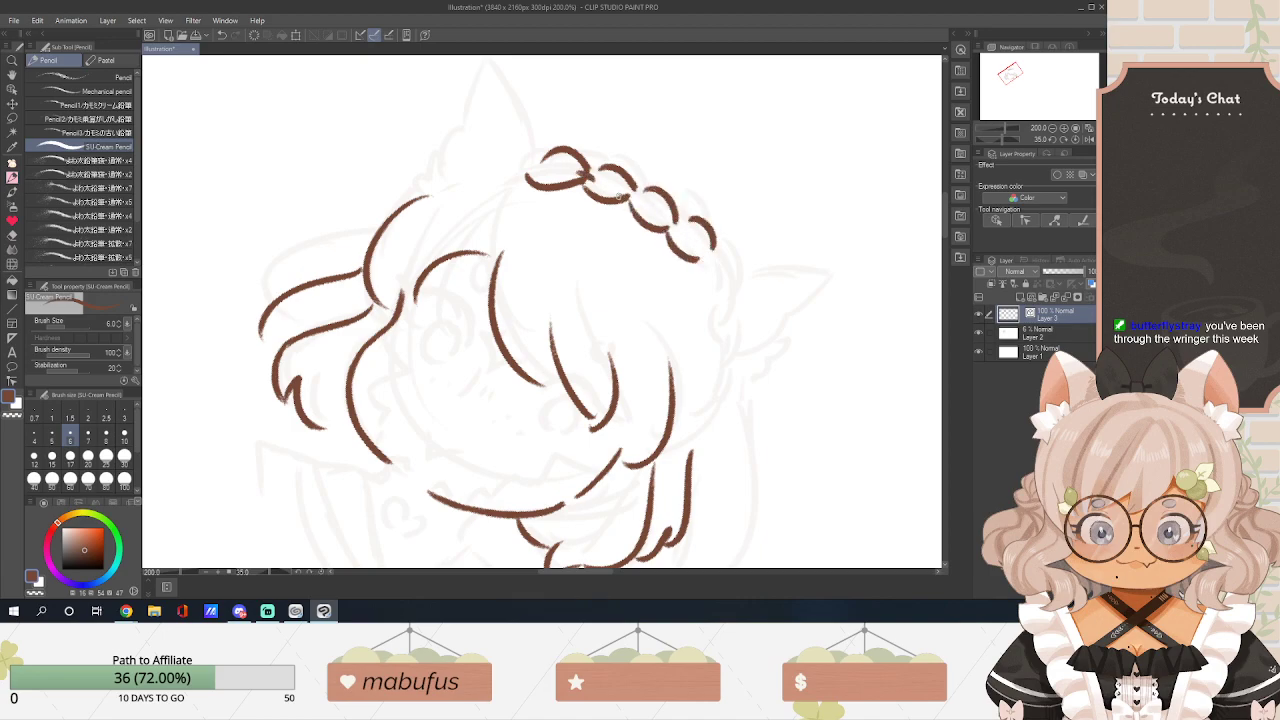
key(ctrl+z)
key(ctrl+z)
key(ctrl+z)
key(ctrl+z)
key(ctrl+z)
key(ctrl+z)
key(ctrl+z)
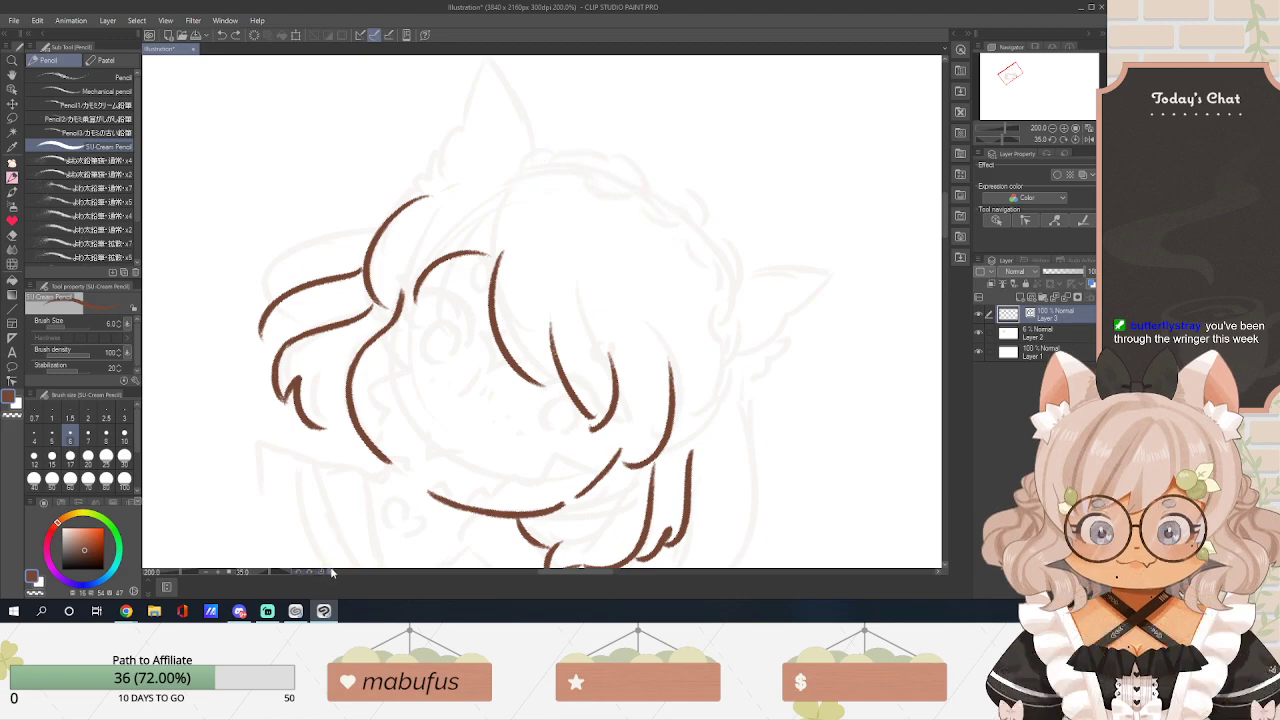
Draw the headband braid on Layer 3 as a chain of paired curved links from the left ear over the top of the head.
click(297, 573)
click(309, 573)
click(309, 573)
click(309, 573)
click(309, 573)
click(309, 573)
click(309, 573)
drag(609, 572, 619, 563)
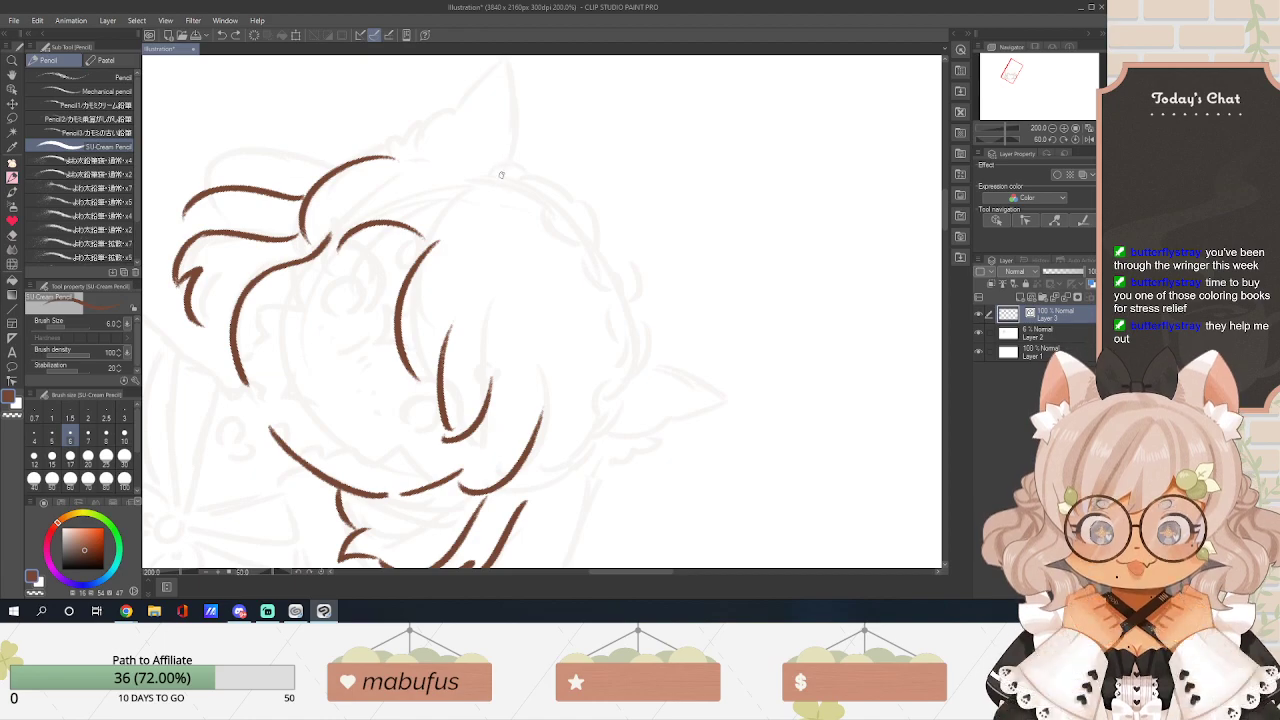
drag(497, 177, 528, 202)
key(ctrl+z)
mouse_move(498, 181)
mouse_down()
mouse_move(550, 208)
mouse_move(555, 194)
mouse_move(554, 235)
mouse_move(595, 238)
mouse_move(577, 243)
mouse_move(594, 270)
mouse_move(580, 256)
mouse_move(606, 282)
mouse_up()
key(ctrl+z)
mouse_move(604, 236)
mouse_down()
mouse_move(620, 296)
mouse_move(607, 293)
mouse_move(626, 325)
mouse_up()
key(ctrl+z)
drag(621, 273, 628, 364)
drag(636, 318, 641, 370)
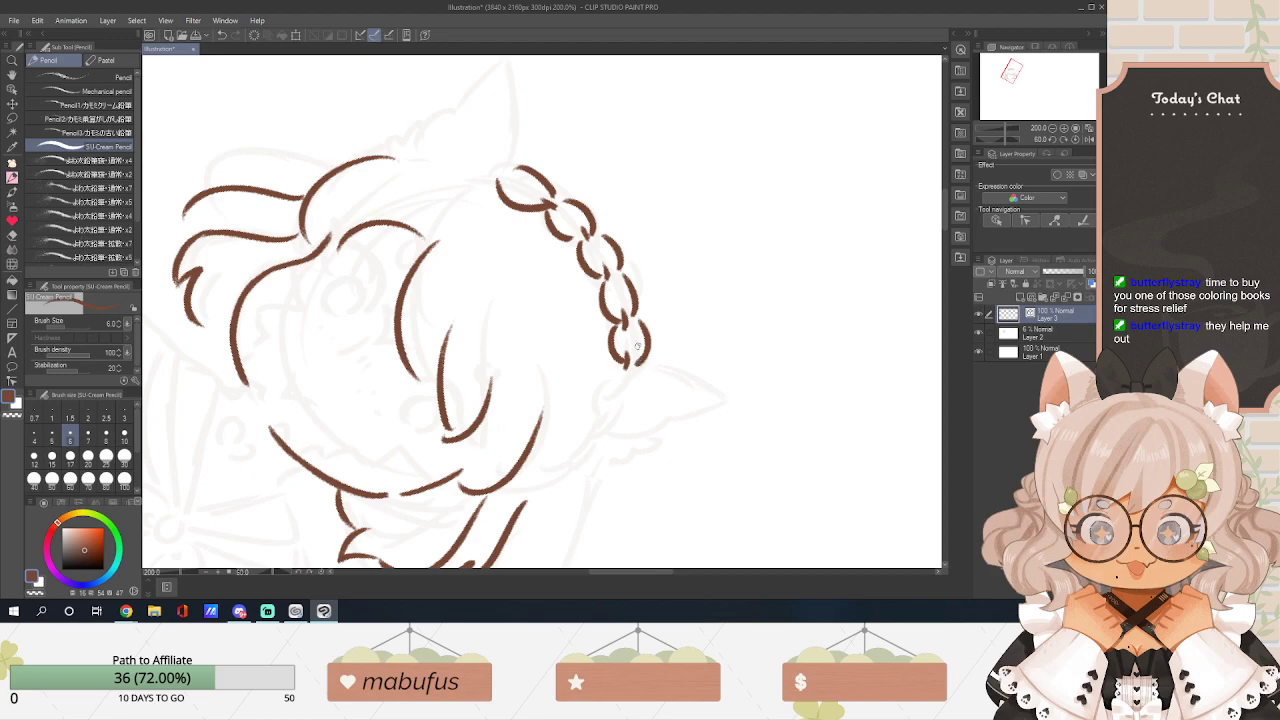
Extend the braid with two more paired curved links running down toward the right ear.
key(ctrl+z)
mouse_move(636, 320)
mouse_down()
mouse_move(645, 360)
mouse_move(606, 398)
mouse_move(614, 410)
mouse_up()
drag(641, 364, 616, 408)
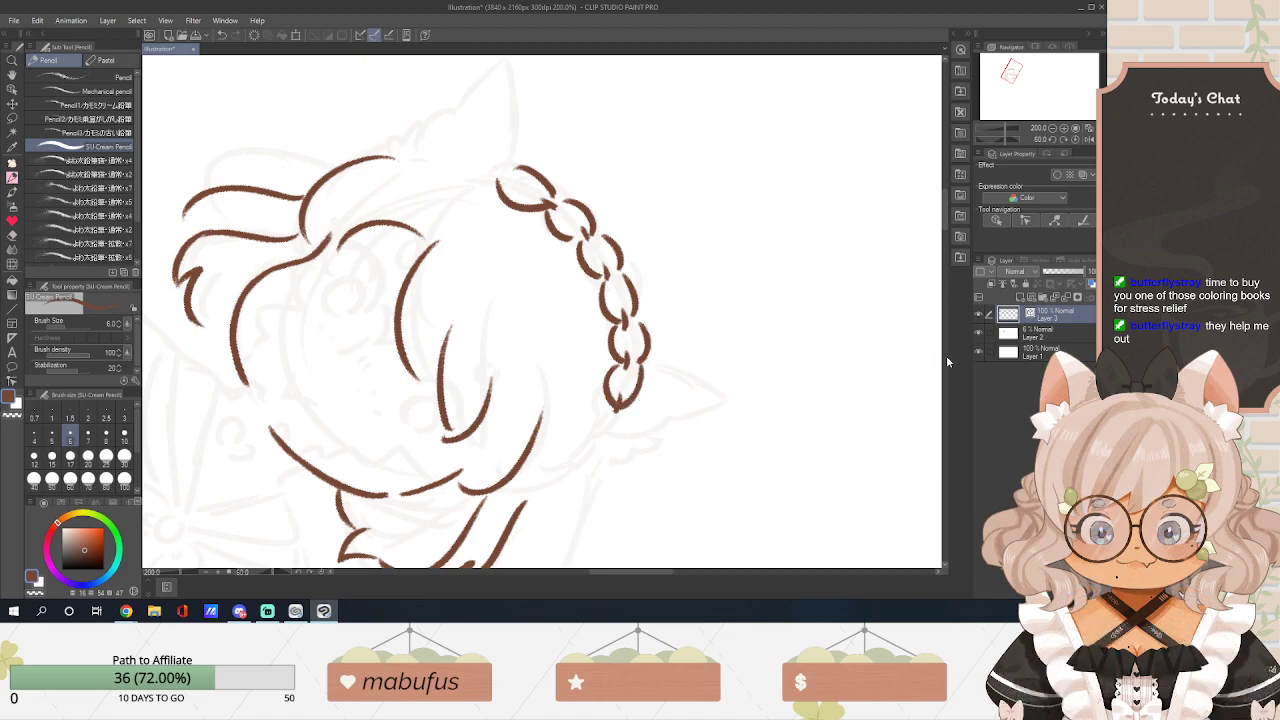
drag(947, 228, 947, 235)
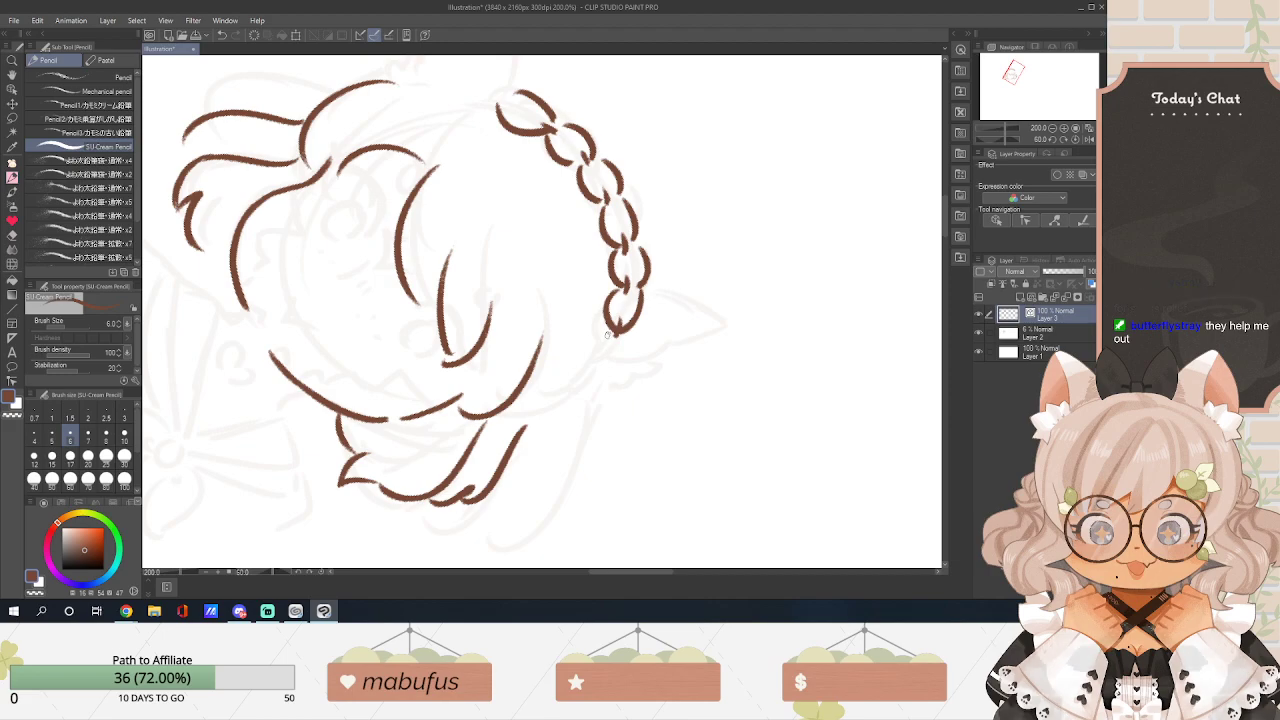
mouse_move(612, 333)
mouse_down()
mouse_move(598, 366)
mouse_move(622, 348)
mouse_move(605, 371)
mouse_up()
key(ctrl+z)
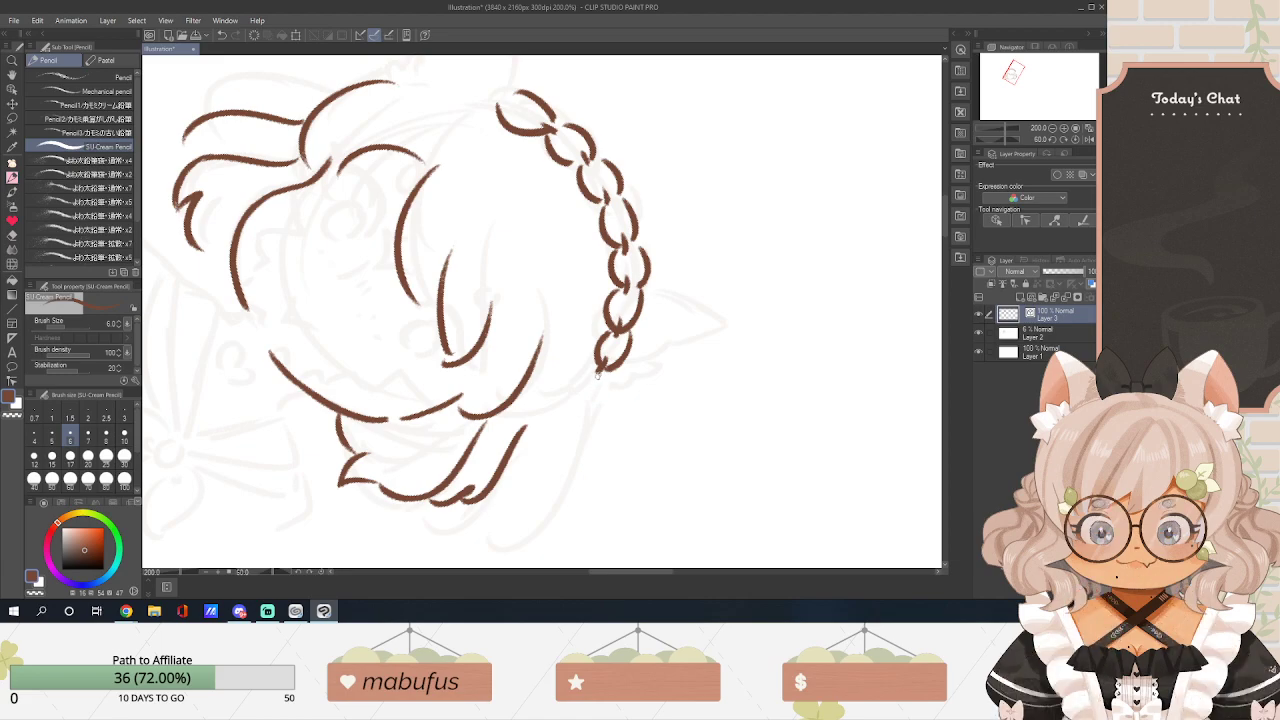
Close the outer end of the braid link beside the left ear with a short curved stroke.
click(300, 572)
click(300, 572)
click(300, 572)
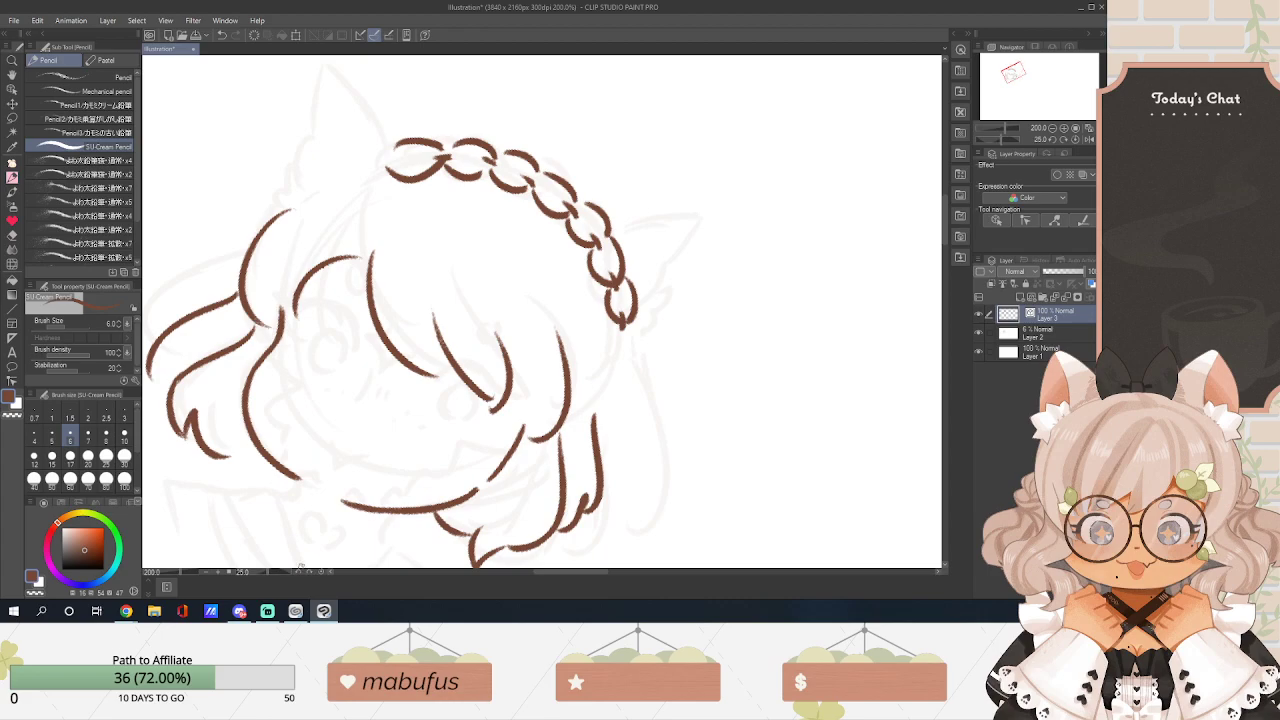
click(300, 571)
click(300, 571)
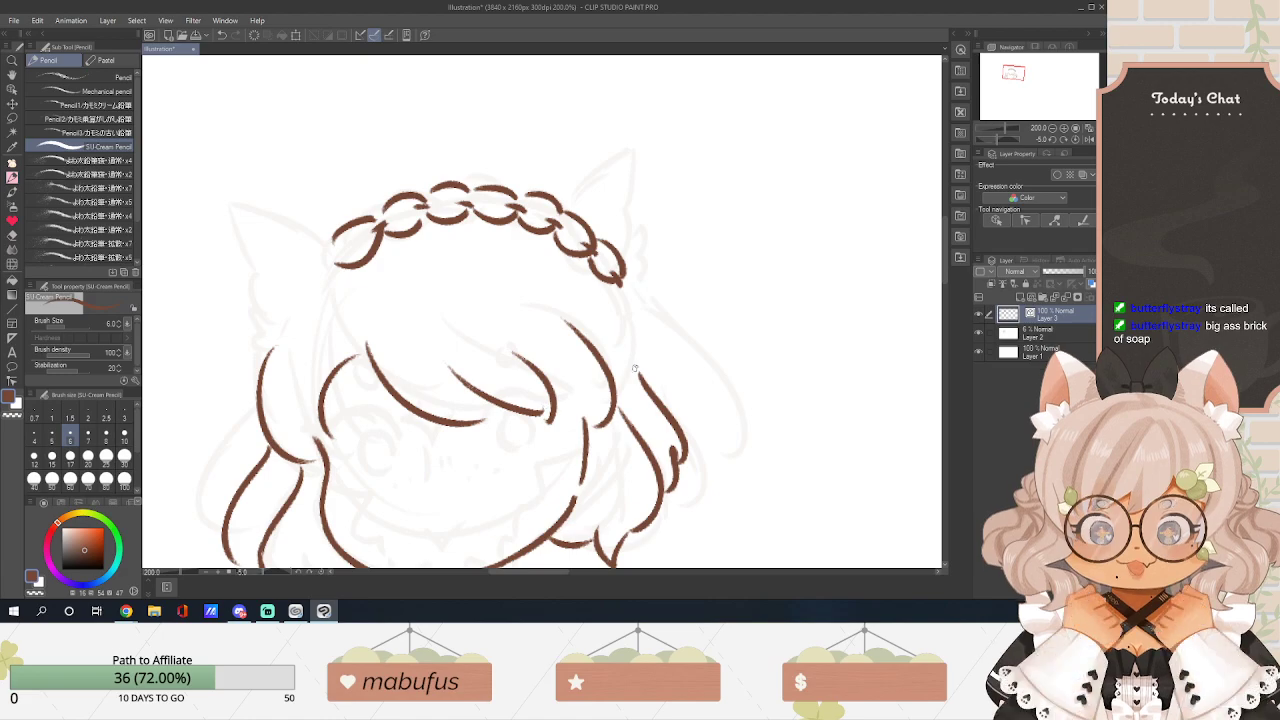
mouse_move(554, 575)
mouse_down()
mouse_move(534, 561)
mouse_move(544, 566)
mouse_up()
drag(509, 240, 510, 265)
key(ctrl+z)
key(ctrl+z)
key(ctrl+z)
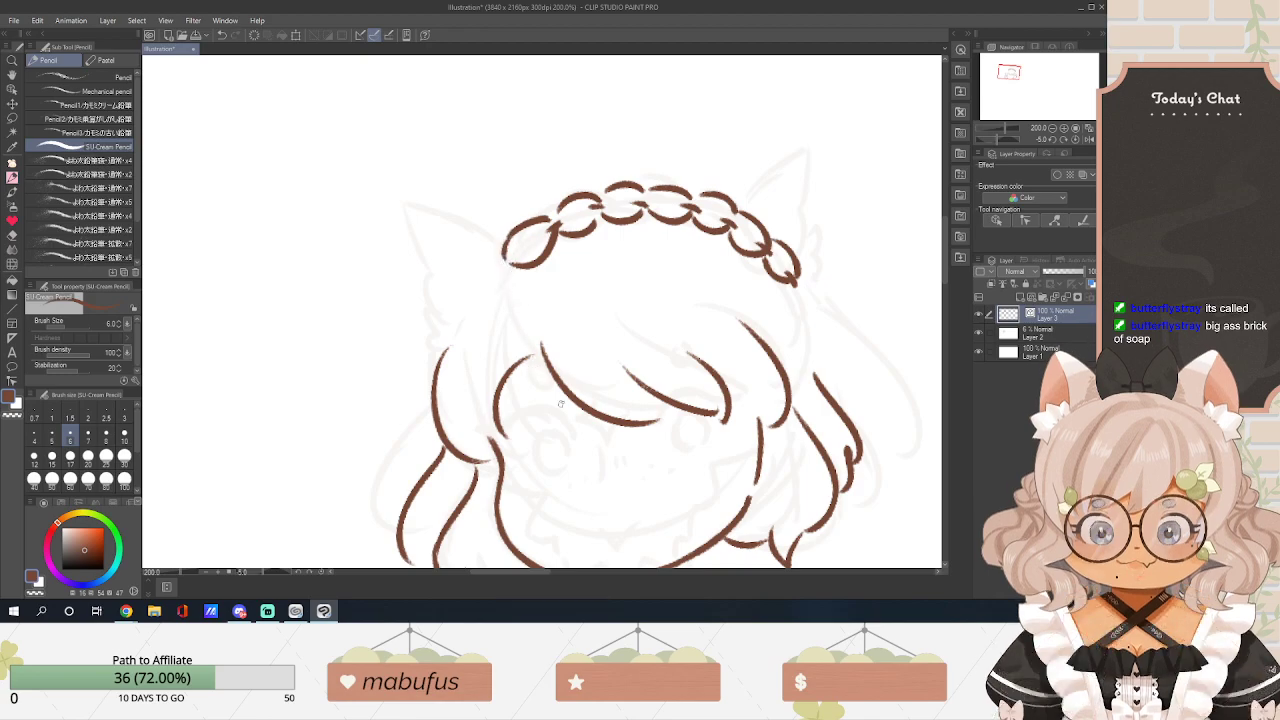
Outline both pointed animal ears at the ends of the braid and add the last link beside the right ear.
scroll(541, 571, right, 4)
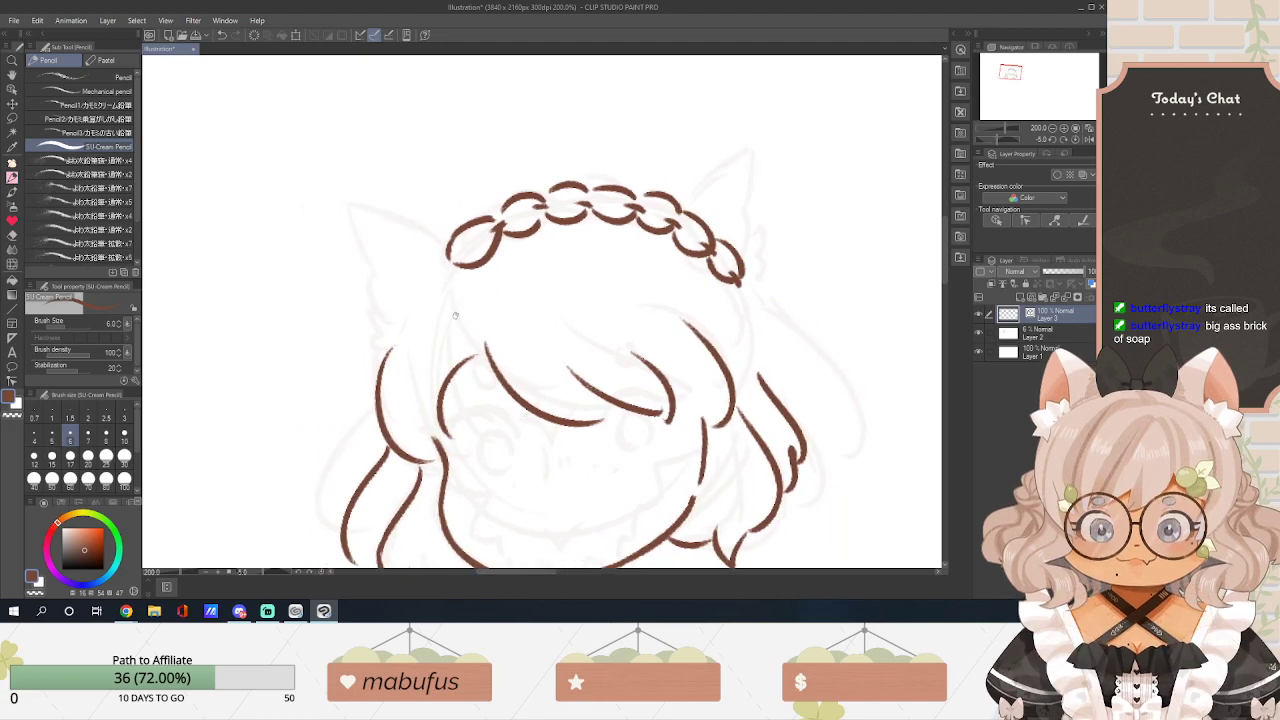
mouse_move(447, 258)
mouse_down()
mouse_move(409, 221)
mouse_move(374, 216)
mouse_move(390, 333)
mouse_up()
mouse_move(690, 218)
mouse_down()
mouse_move(751, 171)
mouse_move(746, 306)
mouse_move(737, 284)
mouse_move(749, 322)
mouse_move(735, 281)
mouse_move(757, 322)
mouse_up()
key(ctrl+z)
key(ctrl+z)
key(ctrl+z)
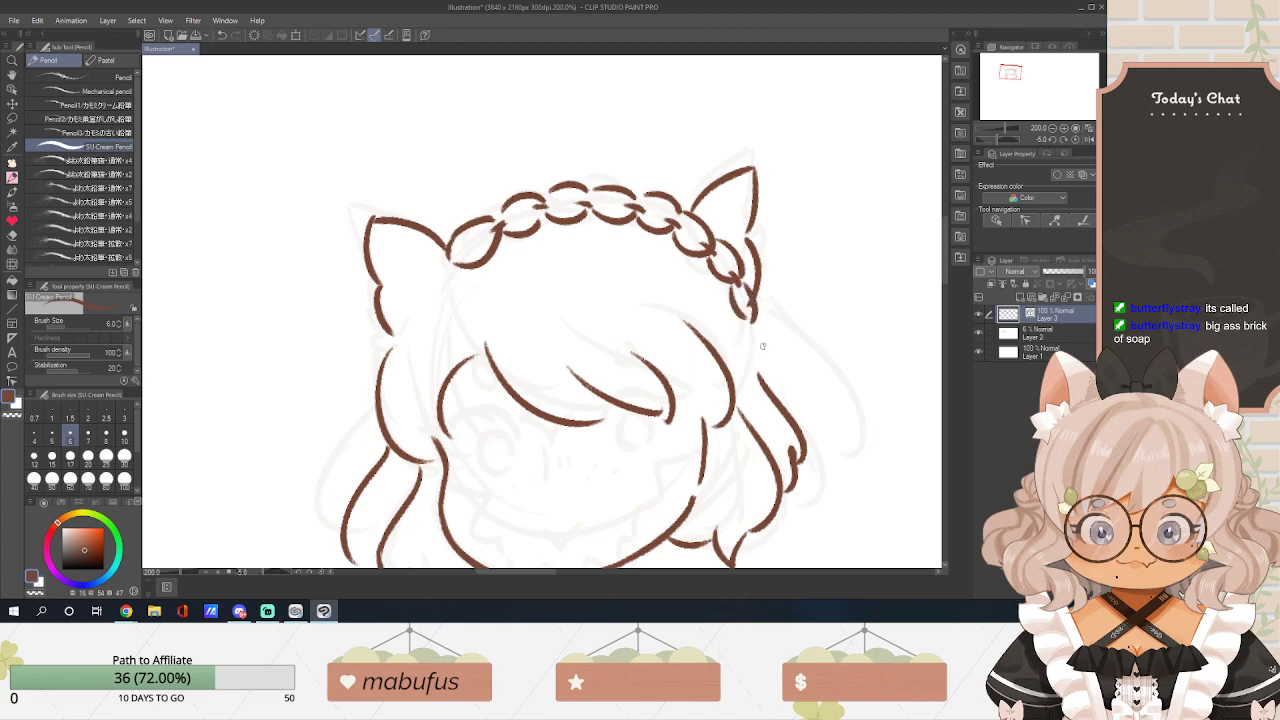
Draw jagged fur tufts beside both ears and continue the braid links down the left side of the head.
drag(362, 290, 388, 356)
drag(775, 262, 773, 314)
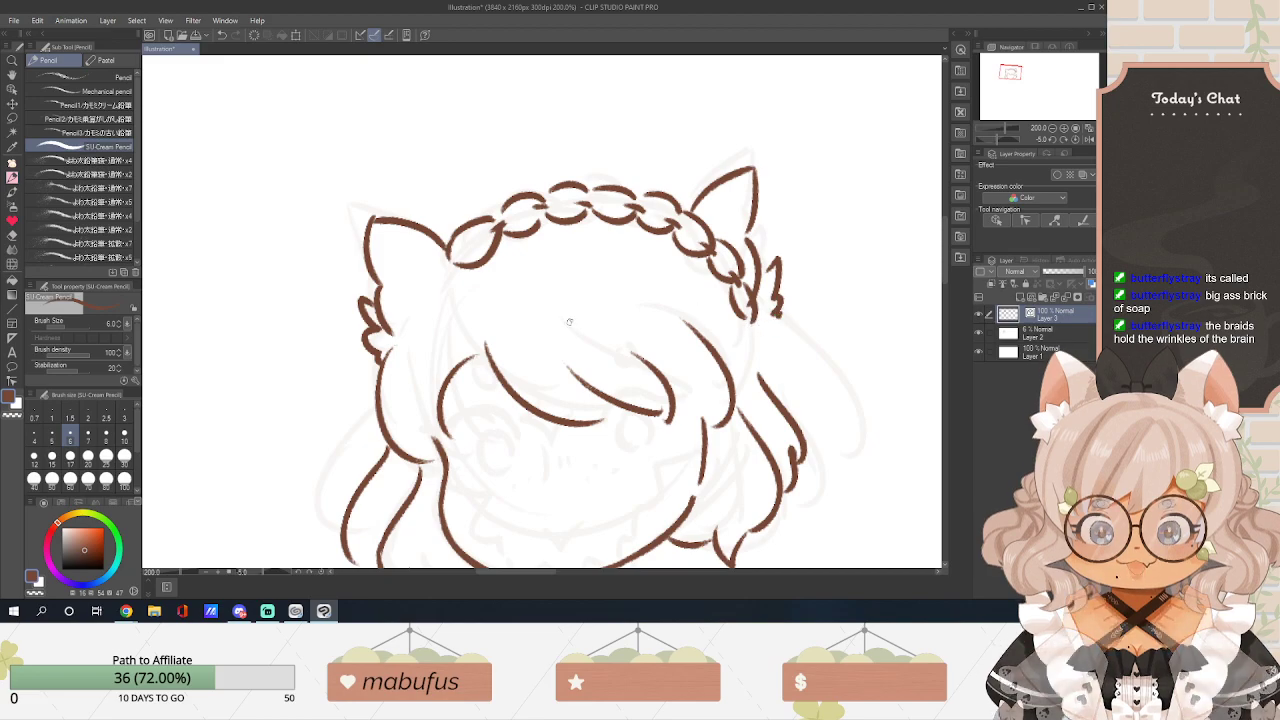
mouse_move(446, 262)
mouse_down()
mouse_move(422, 299)
mouse_move(452, 270)
mouse_move(447, 300)
mouse_move(388, 316)
mouse_up()
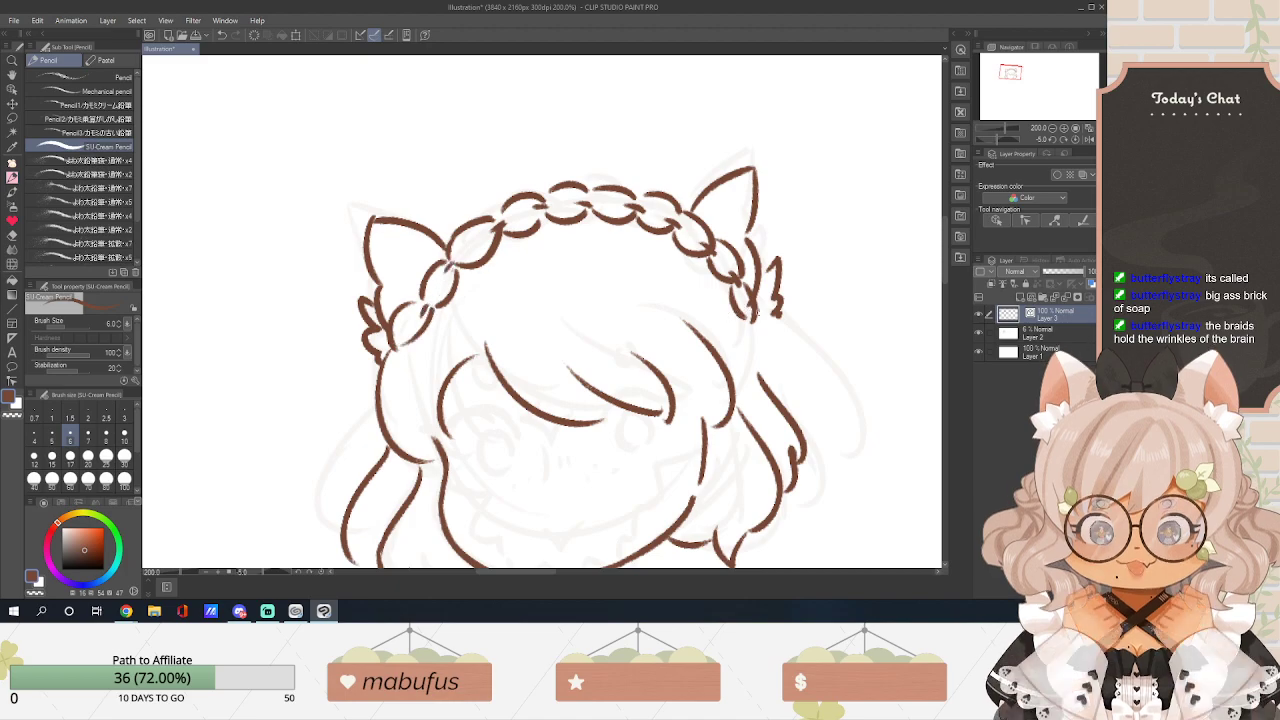
Draw a short hair line below the braid's right end and a long outer lock beside the right side strands.
scroll(930, 255, down, 4)
drag(756, 272, 752, 232)
key(ctrl+z)
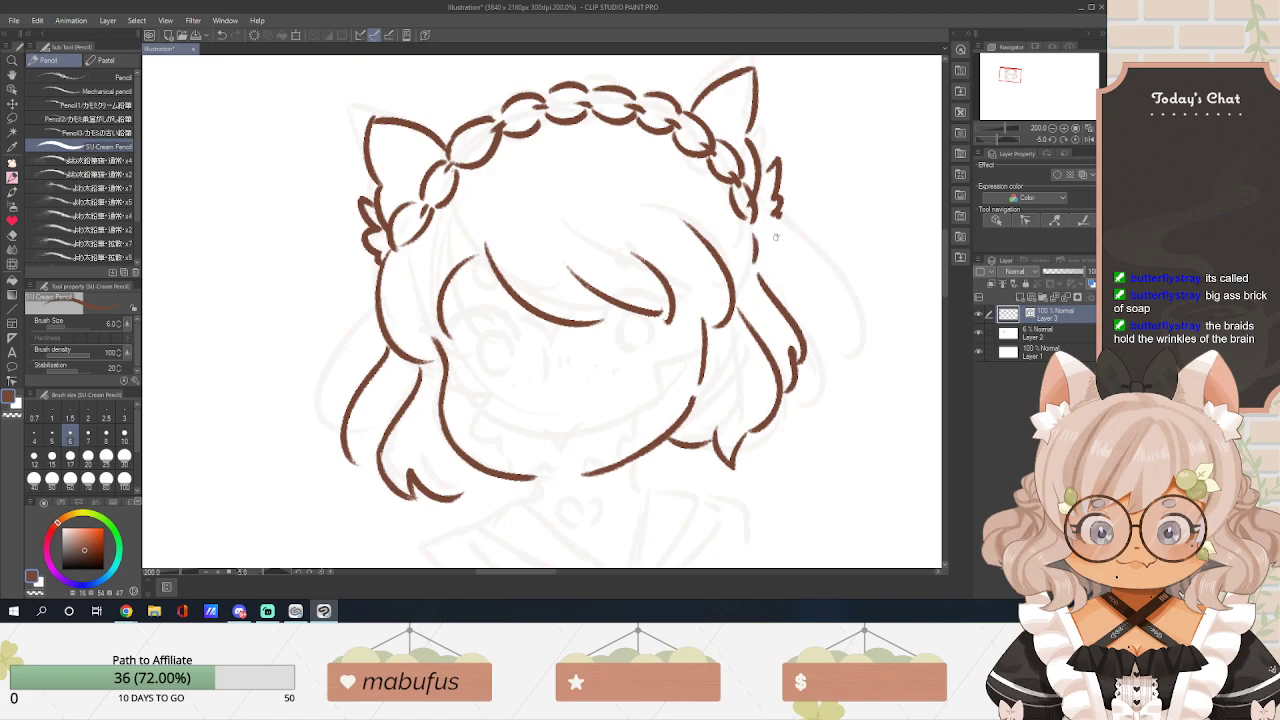
mouse_move(779, 225)
mouse_down()
mouse_move(832, 286)
mouse_move(836, 322)
mouse_up()
key(ctrl+z)
drag(779, 228, 832, 322)
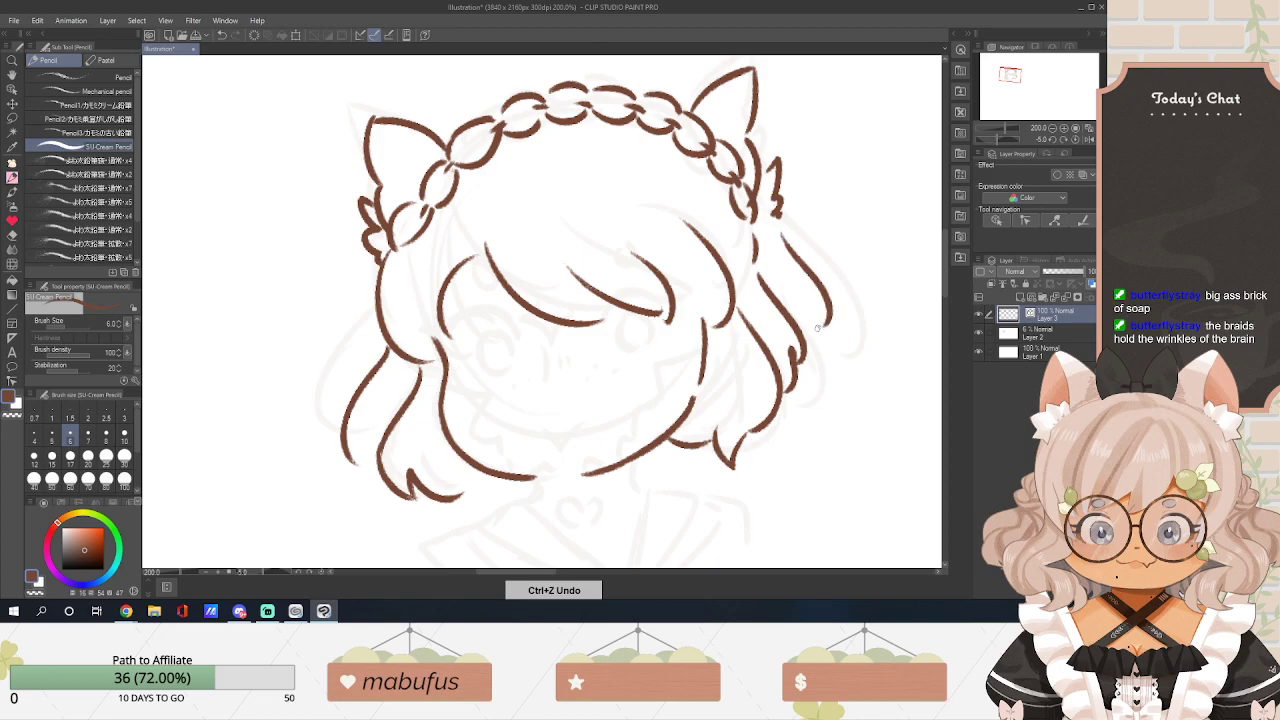
key(ctrl+z)
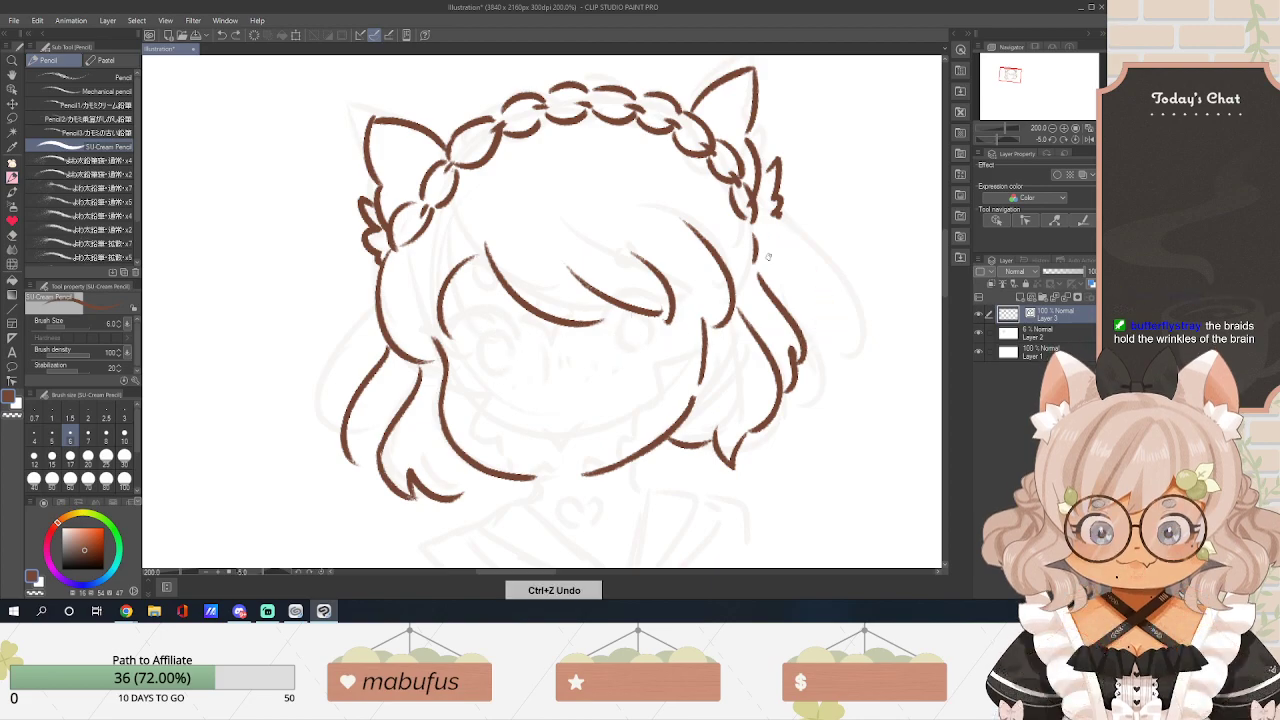
mouse_move(760, 226)
mouse_down()
mouse_move(786, 268)
mouse_move(797, 348)
mouse_up()
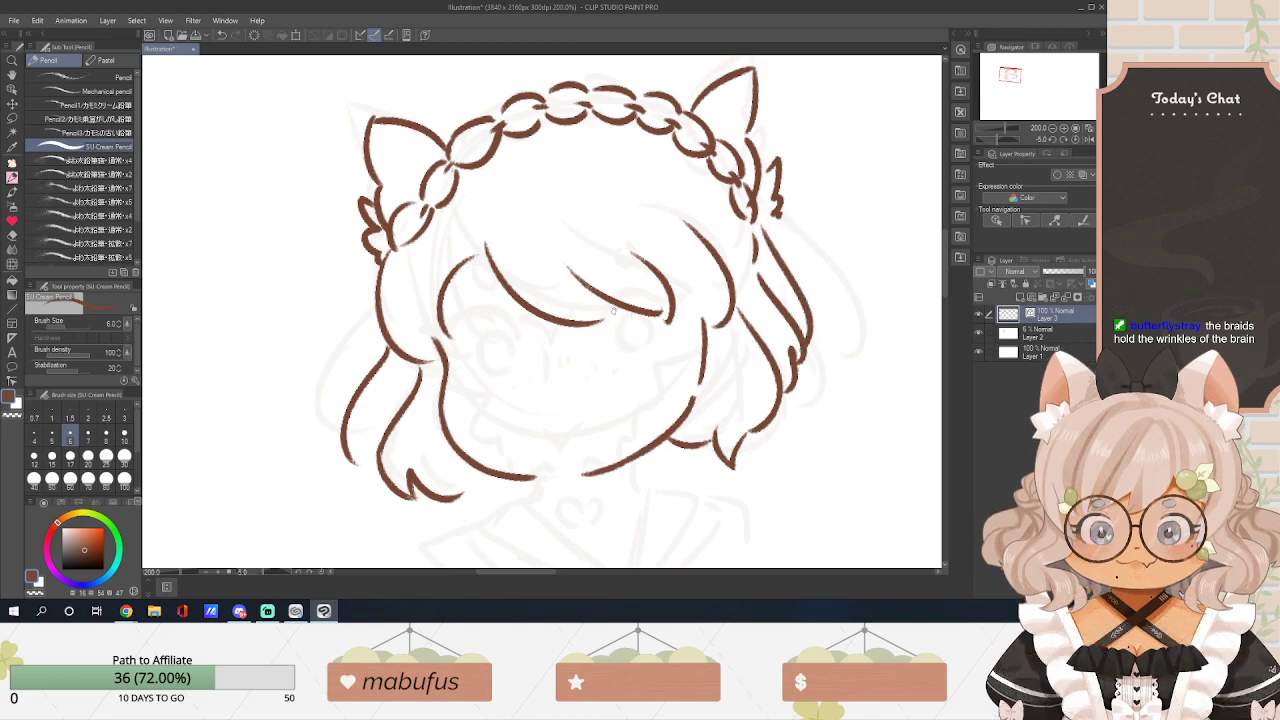
Draw thick arched upper lash lines with pointed outer corners over both eyes, working at 400% zoom.
scroll(948, 265, up, 3)
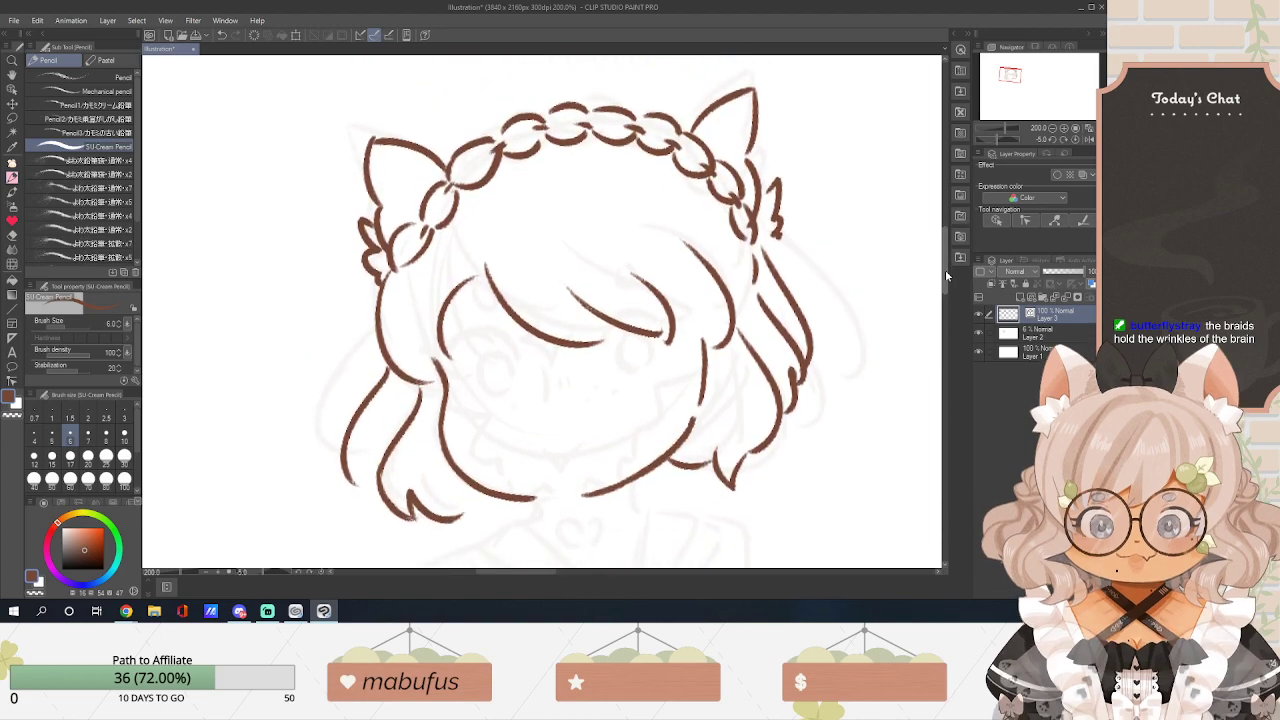
scroll(948, 265, down, 4)
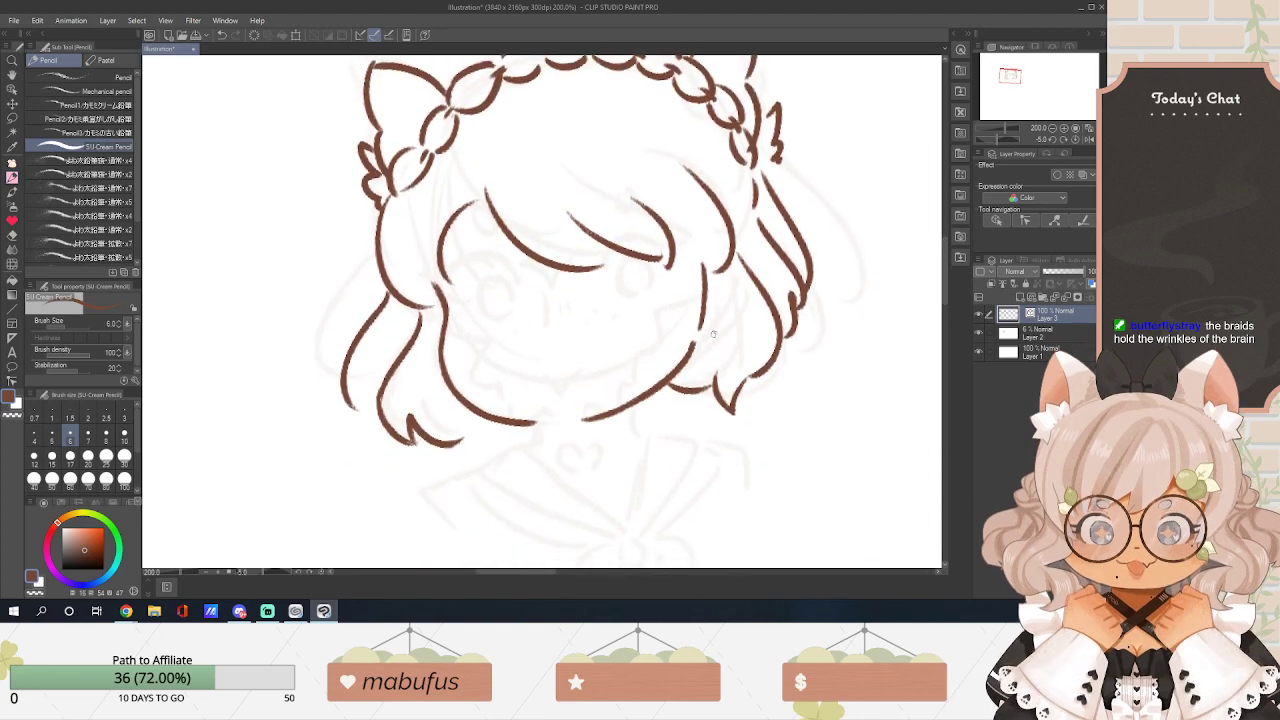
scroll(463, 286, up, 2)
scroll(465, 285, down, 2)
scroll(471, 284, up, 2)
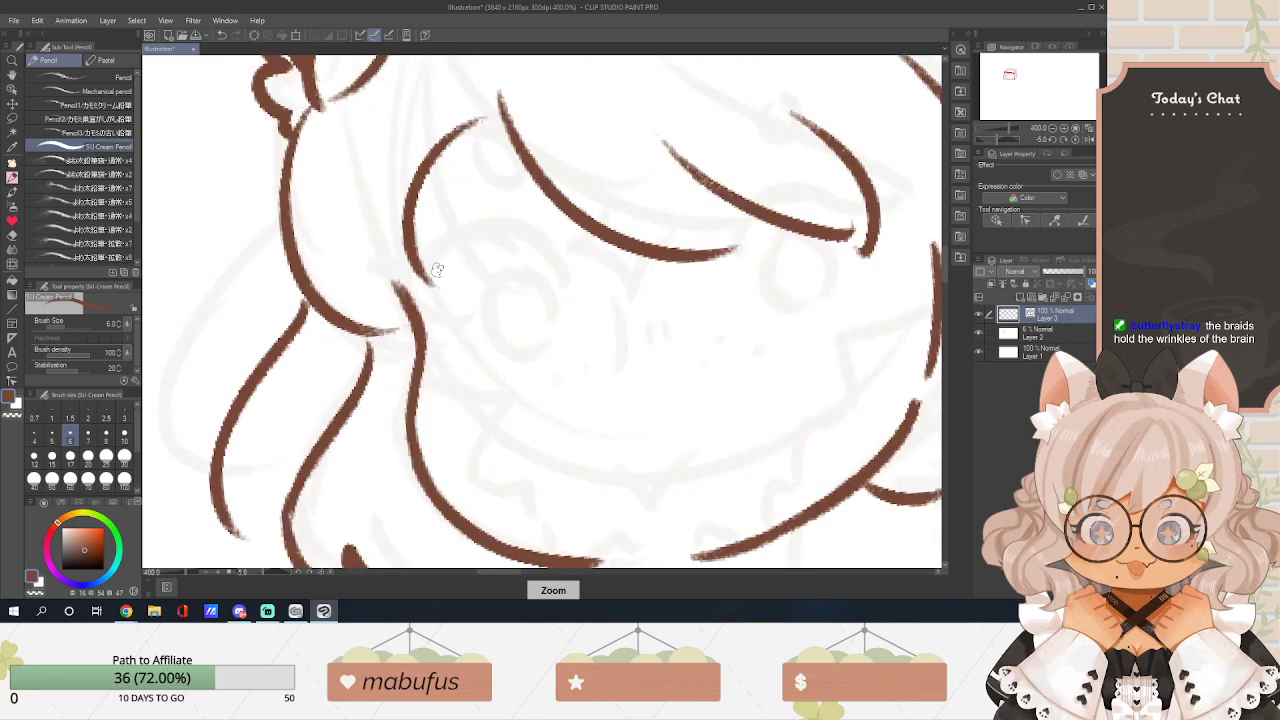
mouse_move(549, 280)
mouse_down()
mouse_move(484, 235)
mouse_move(429, 277)
mouse_move(382, 268)
mouse_up()
drag(536, 257, 550, 286)
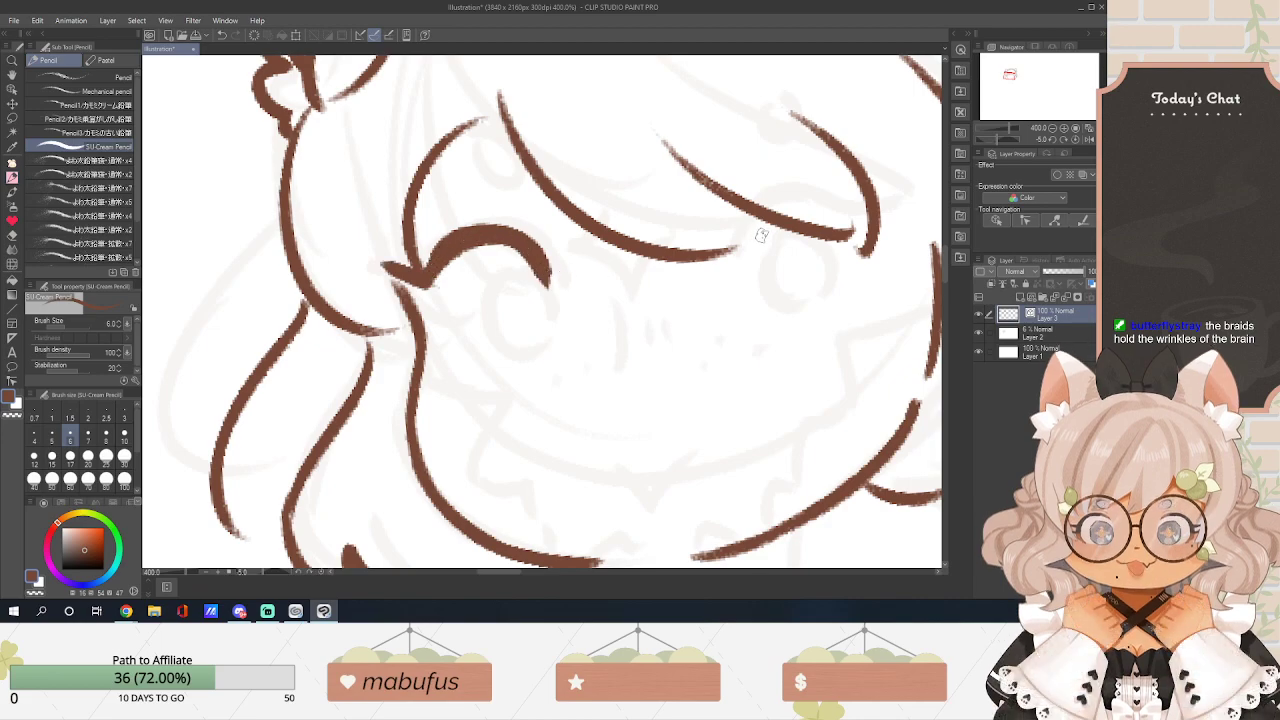
mouse_move(728, 262)
mouse_down()
mouse_move(754, 210)
mouse_move(806, 202)
mouse_move(843, 226)
mouse_move(795, 205)
mouse_up()
drag(742, 240, 735, 255)
drag(843, 228, 888, 192)
Draw open rounded iris outlines beneath the lash lines of both eyes.
mouse_move(492, 280)
mouse_down()
mouse_move(477, 318)
mouse_move(527, 358)
mouse_up()
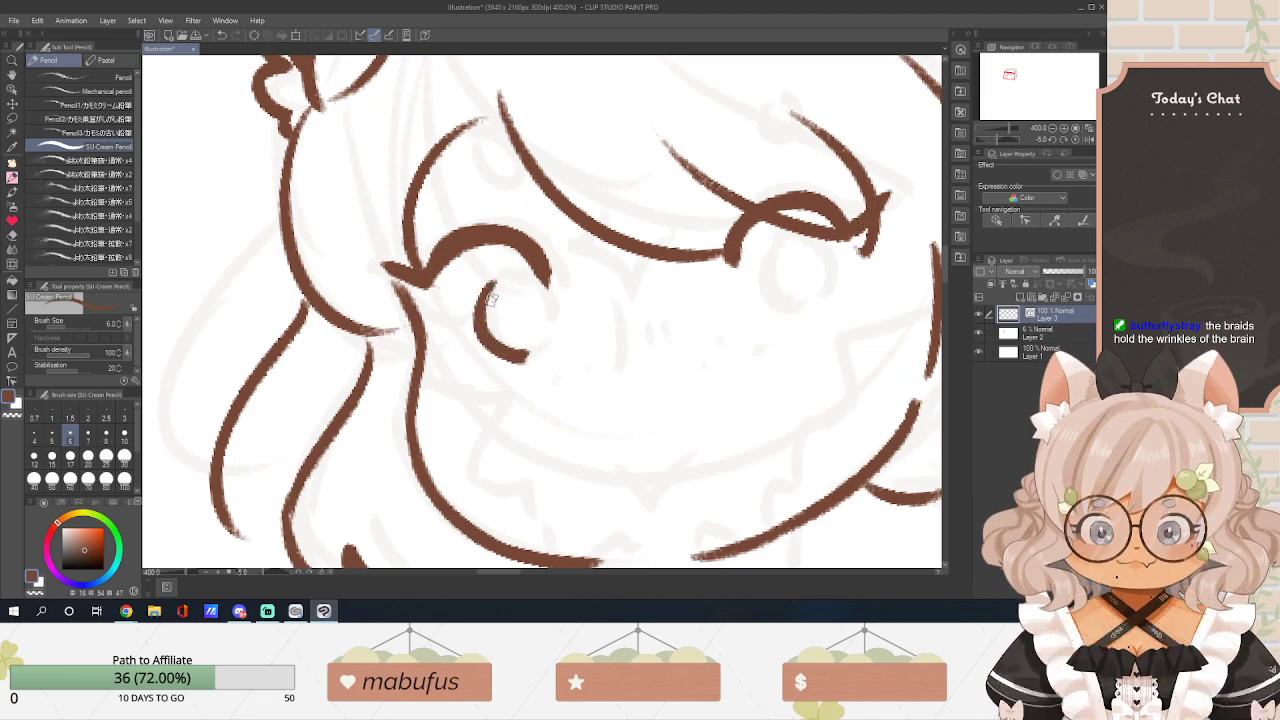
key(ctrl+z)
mouse_move(488, 292)
mouse_down()
mouse_move(514, 352)
mouse_move(513, 315)
mouse_move(482, 302)
mouse_move(485, 287)
mouse_move(518, 273)
mouse_move(540, 313)
mouse_up()
mouse_move(768, 256)
mouse_down()
mouse_move(766, 305)
mouse_move(800, 306)
mouse_up()
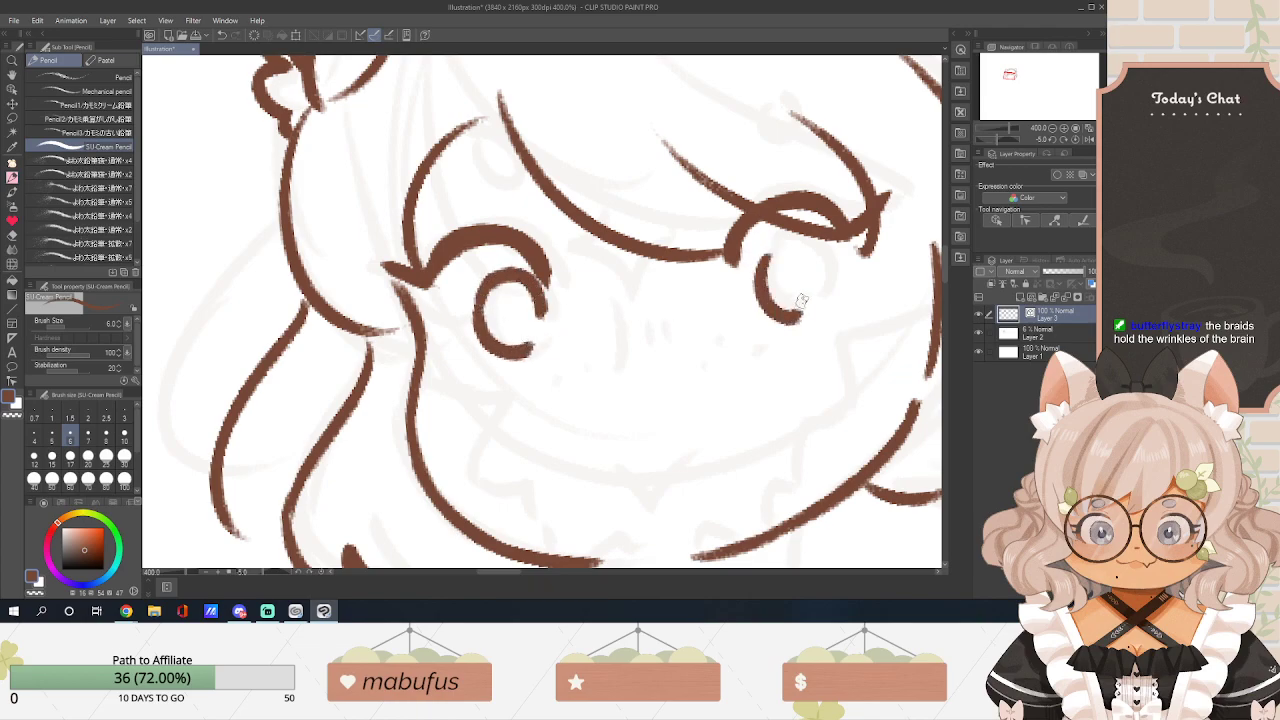
mouse_move(766, 256)
mouse_down()
mouse_move(795, 241)
mouse_move(820, 268)
mouse_move(818, 284)
mouse_move(797, 263)
mouse_move(782, 285)
mouse_move(767, 268)
mouse_move(780, 250)
mouse_move(808, 258)
mouse_move(820, 280)
mouse_move(771, 292)
mouse_move(776, 269)
mouse_move(818, 287)
mouse_up()
key(ctrl+z)
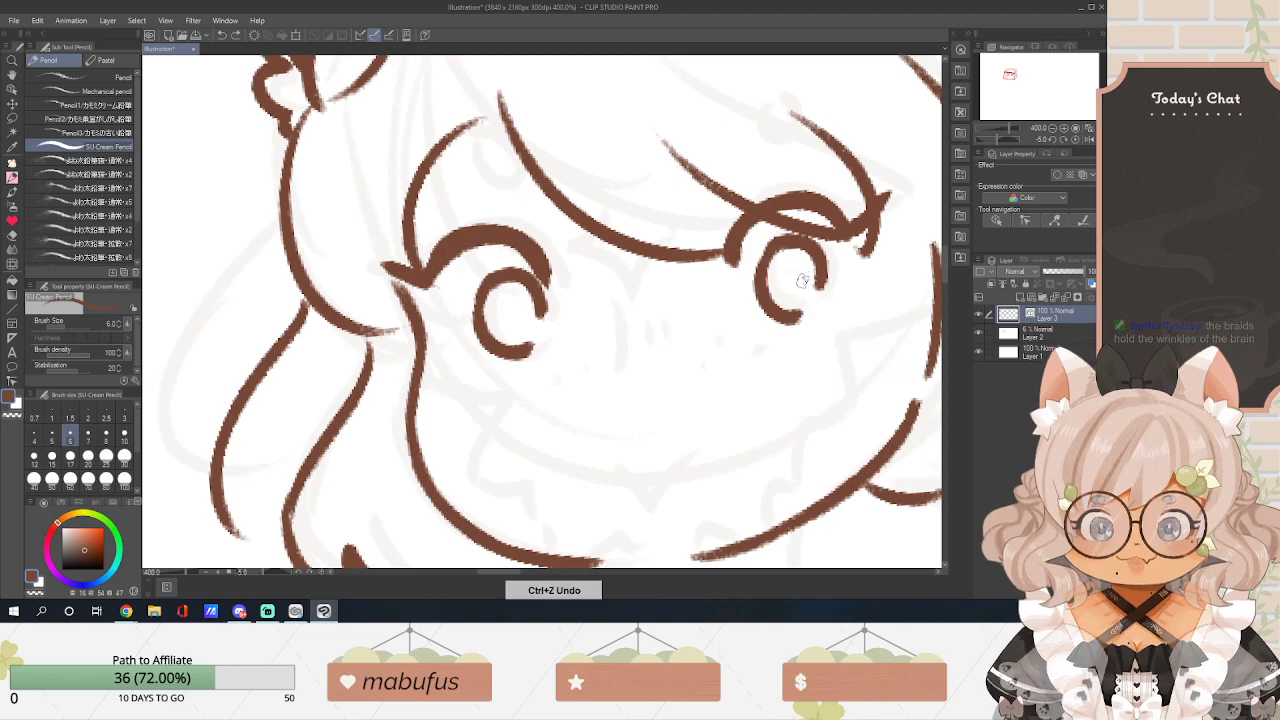
Add two small dots beside each eye, short nose bridge strokes and a pointed marking between the eyes.
drag(443, 349, 468, 357)
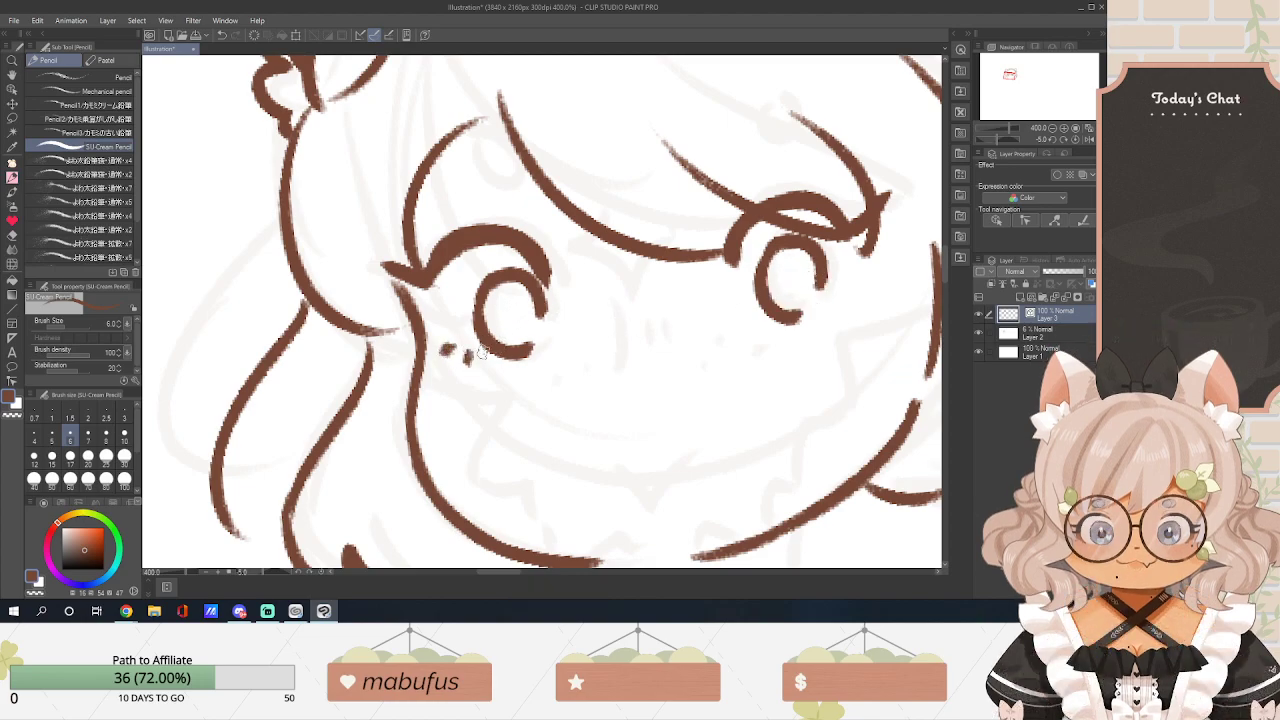
click(851, 291)
click(844, 306)
mouse_move(618, 311)
mouse_down()
mouse_move(606, 374)
mouse_move(673, 352)
mouse_up()
mouse_move(594, 239)
mouse_down()
mouse_move(571, 268)
mouse_move(626, 295)
mouse_move(668, 264)
mouse_up()
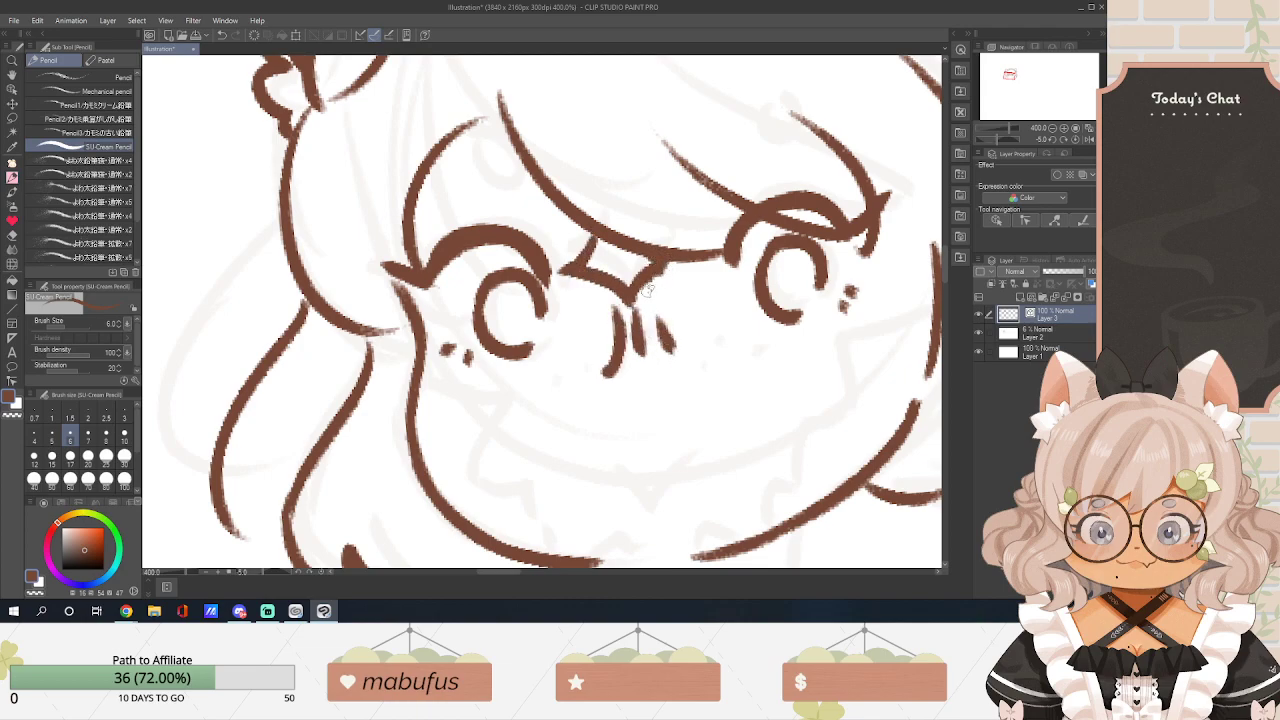
Draw the jagged marking edge along the left cheek, stepping down toward the chin.
mouse_move(437, 381)
mouse_down()
mouse_move(495, 398)
mouse_move(518, 384)
mouse_move(484, 462)
mouse_up()
key(ctrl+z)
key(ctrl+z)
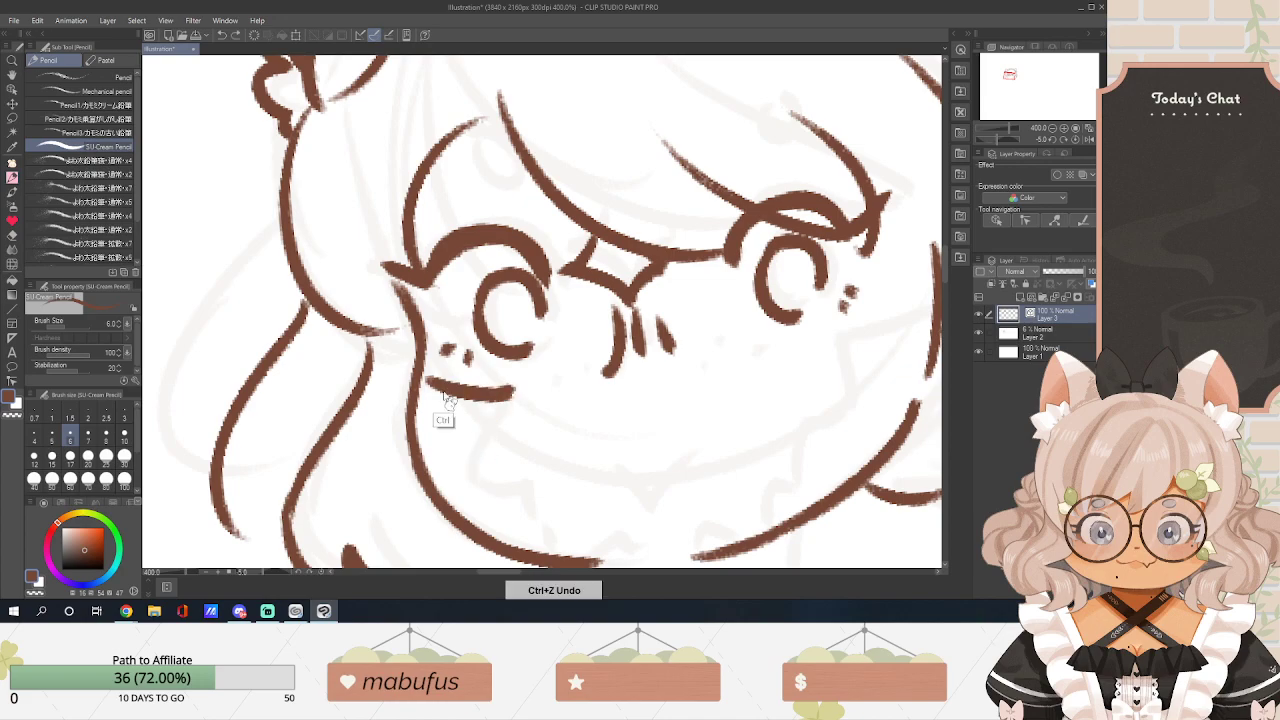
mouse_move(420, 373)
mouse_down()
mouse_move(500, 395)
mouse_move(497, 492)
mouse_move(526, 483)
mouse_move(535, 530)
mouse_up()
drag(530, 477, 554, 546)
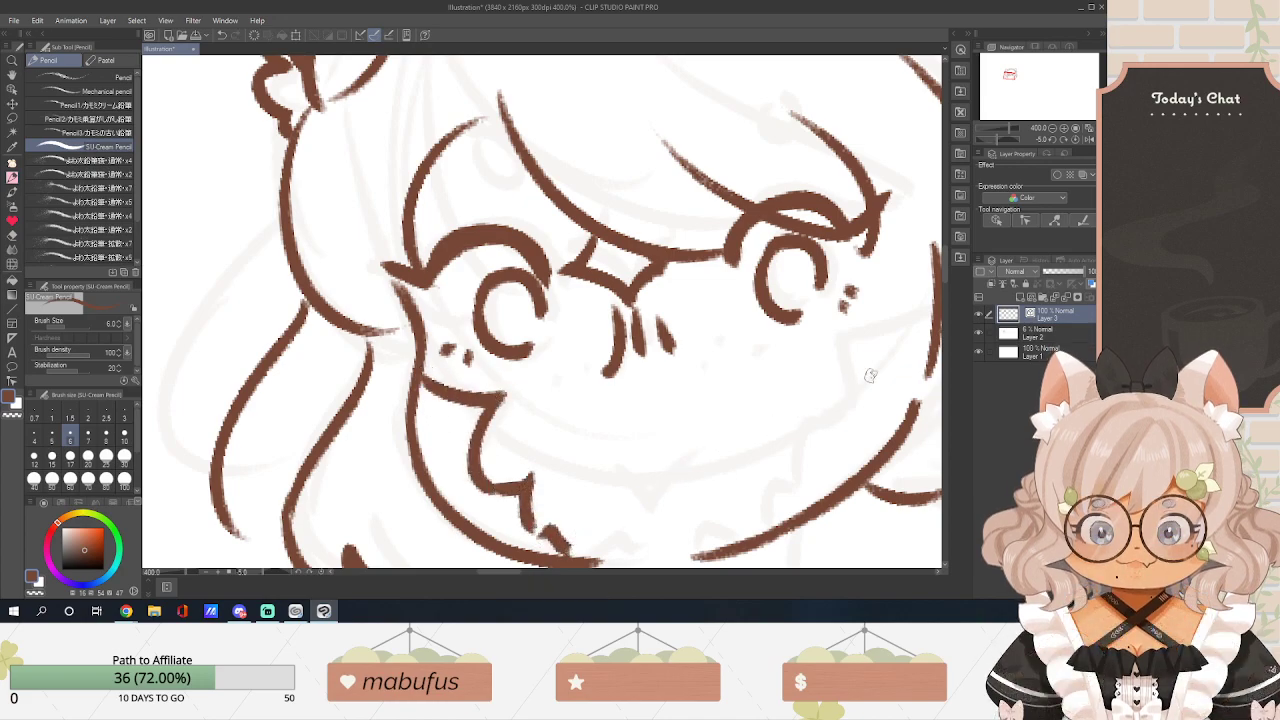
Draw the matching jagged marking edge down the right cheek and add two small peaks along the chin.
drag(928, 304, 850, 338)
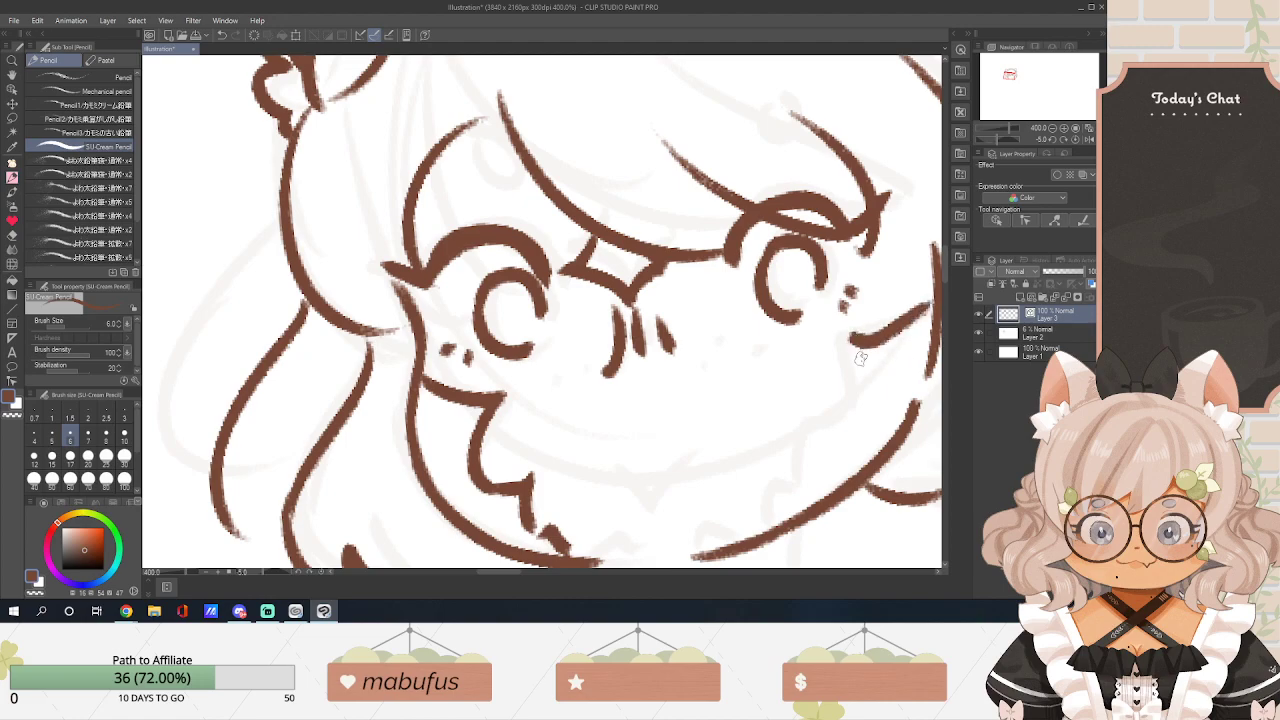
key(ctrl+z)
mouse_move(932, 298)
mouse_down()
mouse_move(842, 340)
mouse_move(838, 408)
mouse_up()
key(ctrl+z)
drag(848, 350, 808, 450)
key(ctrl+z)
key(ctrl+z)
mouse_move(932, 300)
mouse_down()
mouse_move(822, 353)
mouse_move(847, 415)
mouse_move(815, 431)
mouse_move(811, 484)
mouse_move(799, 481)
mouse_move(777, 521)
mouse_up()
mouse_move(595, 555)
mouse_down()
mouse_move(640, 558)
mouse_move(718, 528)
mouse_up()
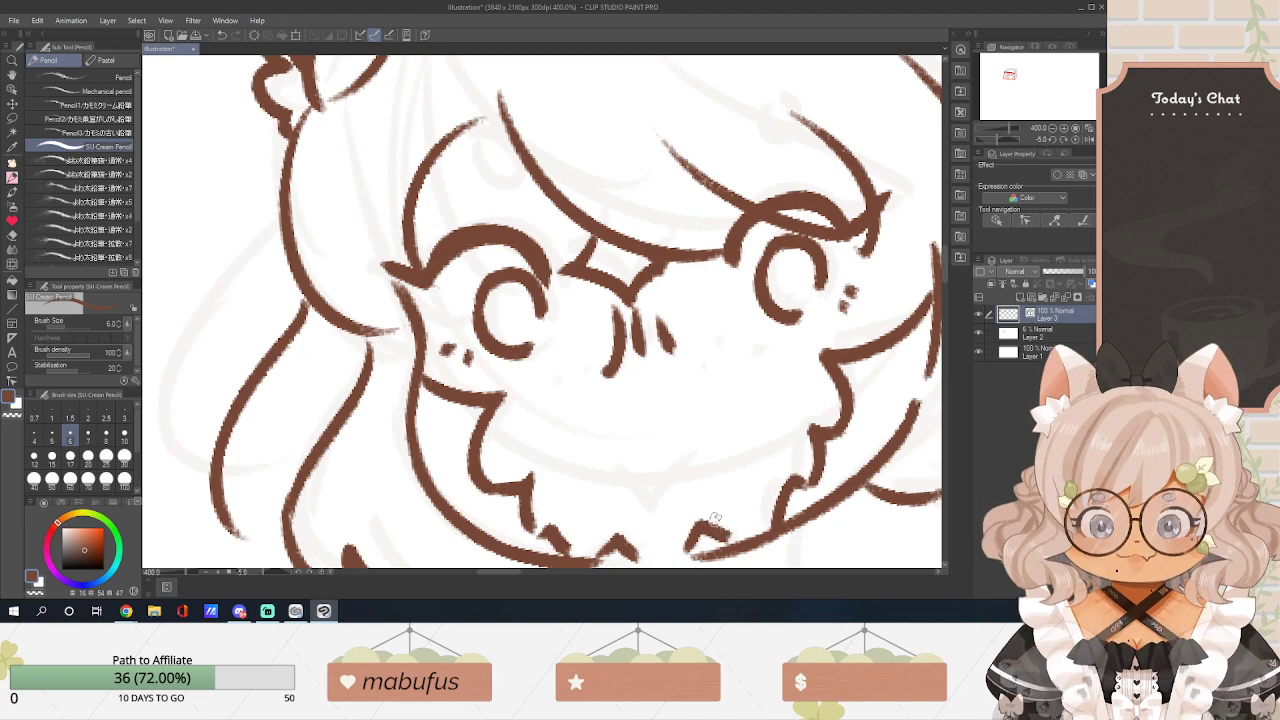
Draw the small V-shaped mouth with a mole beside it and dot freckles across both cheeks.
drag(945, 272, 952, 276)
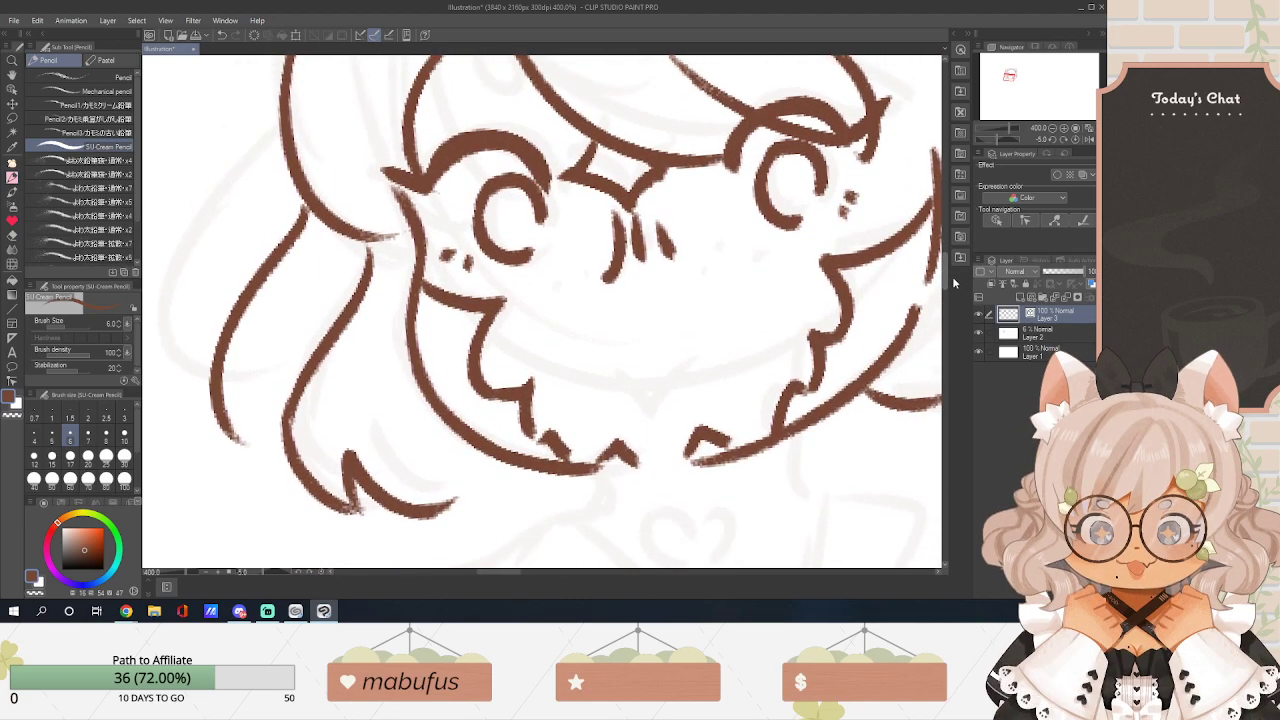
mouse_move(605, 364)
mouse_down()
mouse_move(645, 390)
mouse_move(690, 356)
mouse_up()
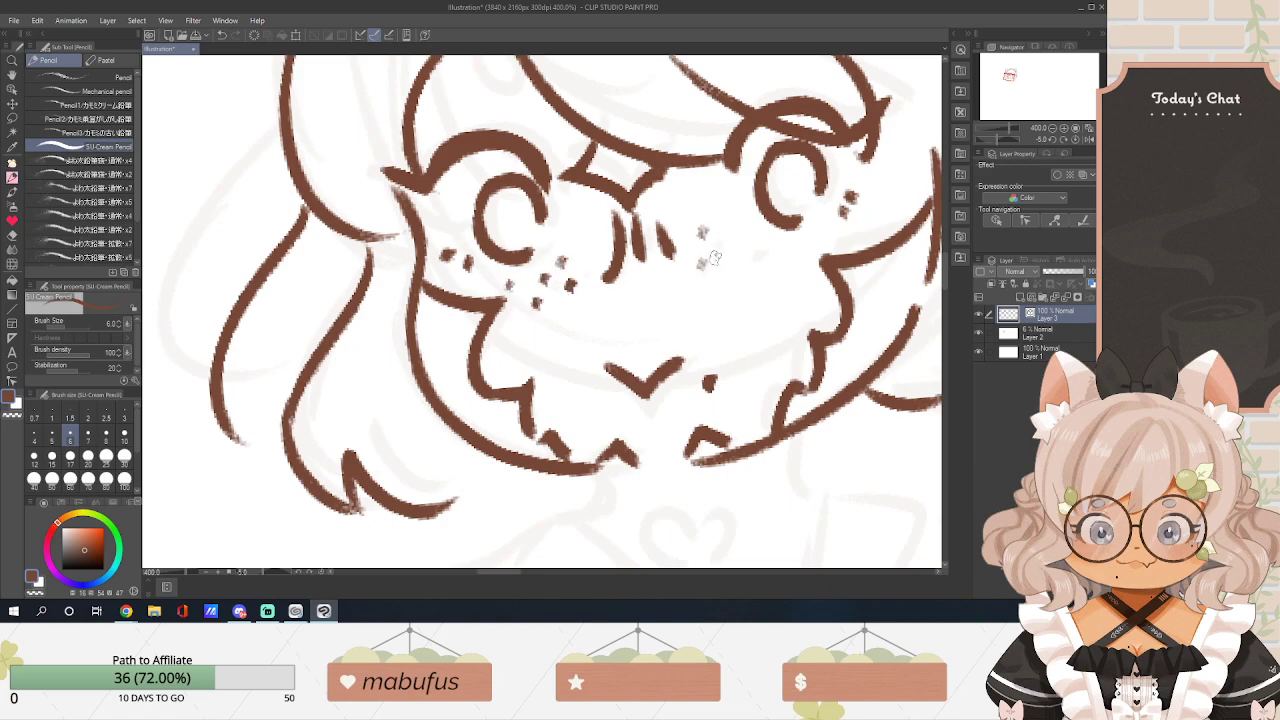
click(768, 248)
click(734, 249)
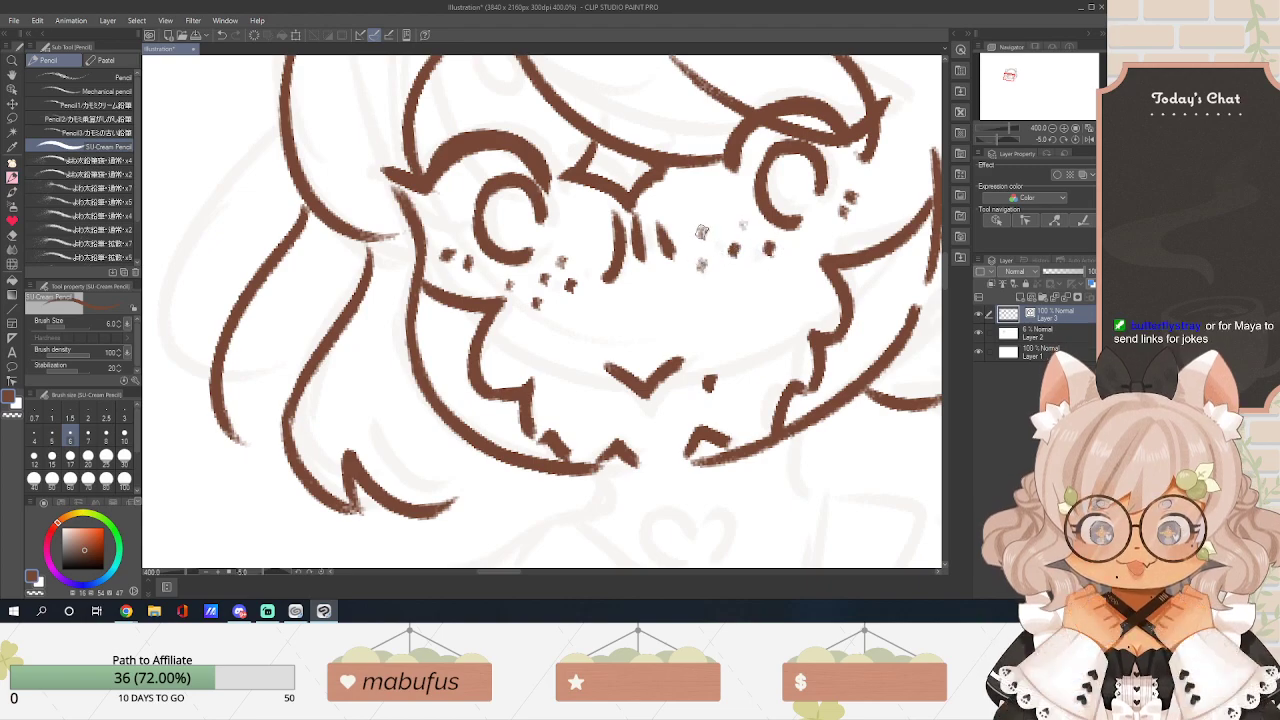
click(744, 223)
key(ctrl+z)
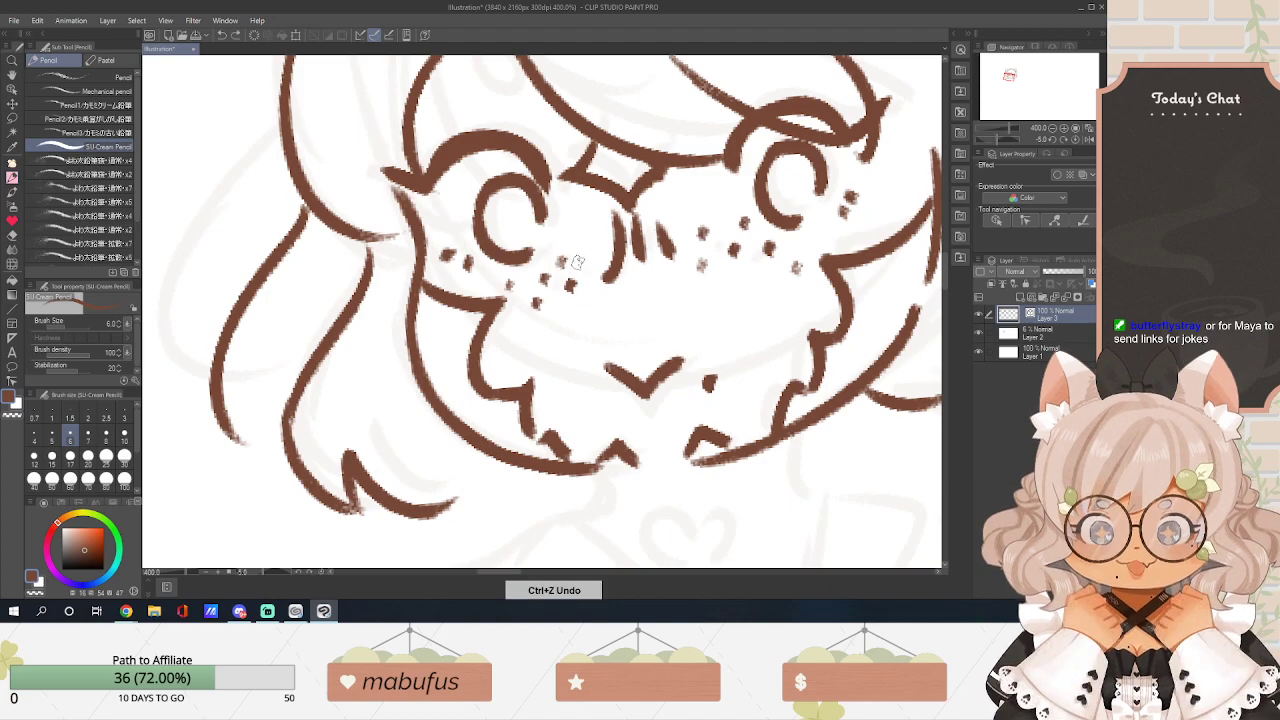
Draw short curved neck lines below the chin on both sides.
drag(945, 285, 945, 295)
drag(577, 323, 600, 352)
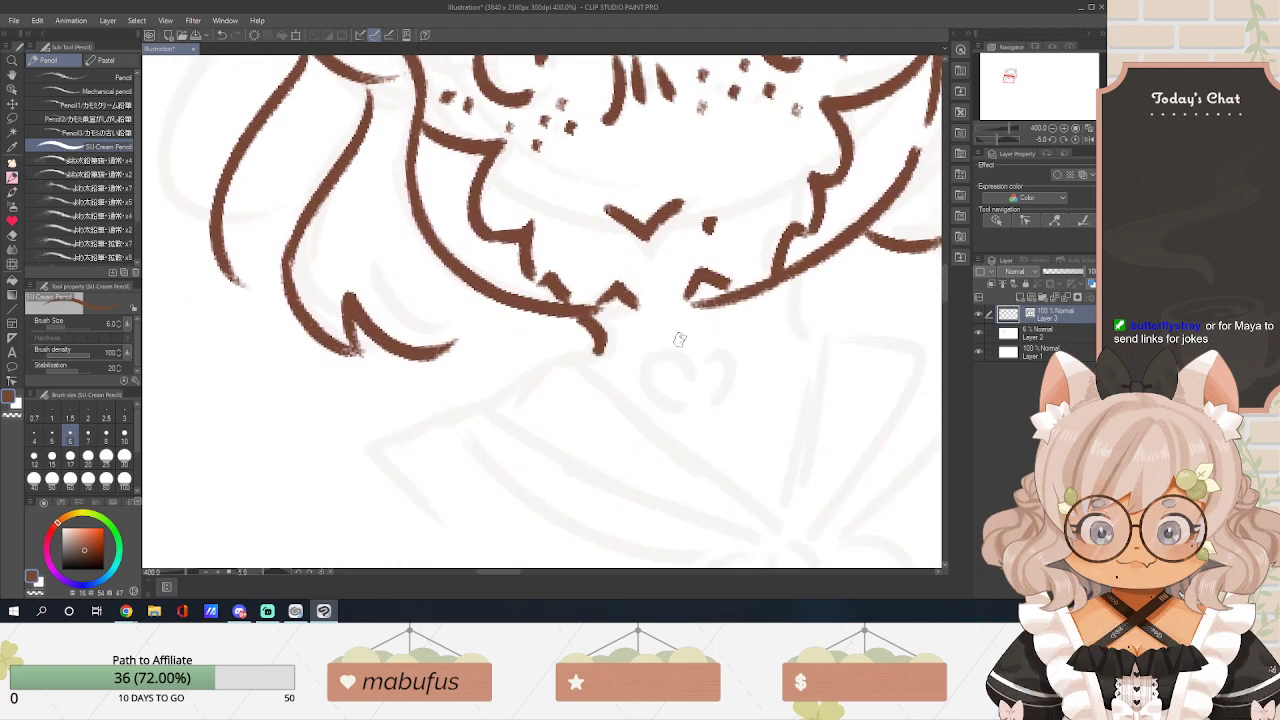
drag(798, 281, 810, 338)
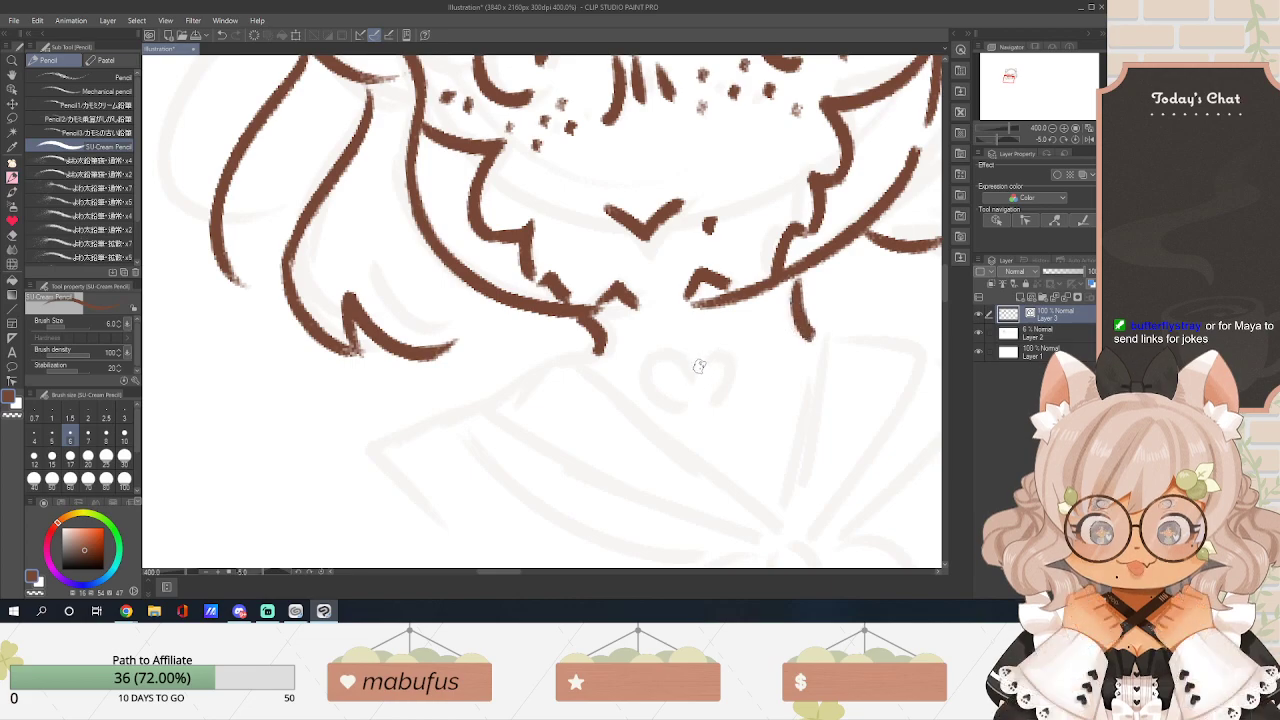
Draw the small open heart on the chest and the two straight neckline edges converging below it.
mouse_move(688, 372)
mouse_down()
mouse_move(700, 406)
mouse_move(702, 348)
mouse_move(716, 396)
mouse_move(711, 361)
mouse_up()
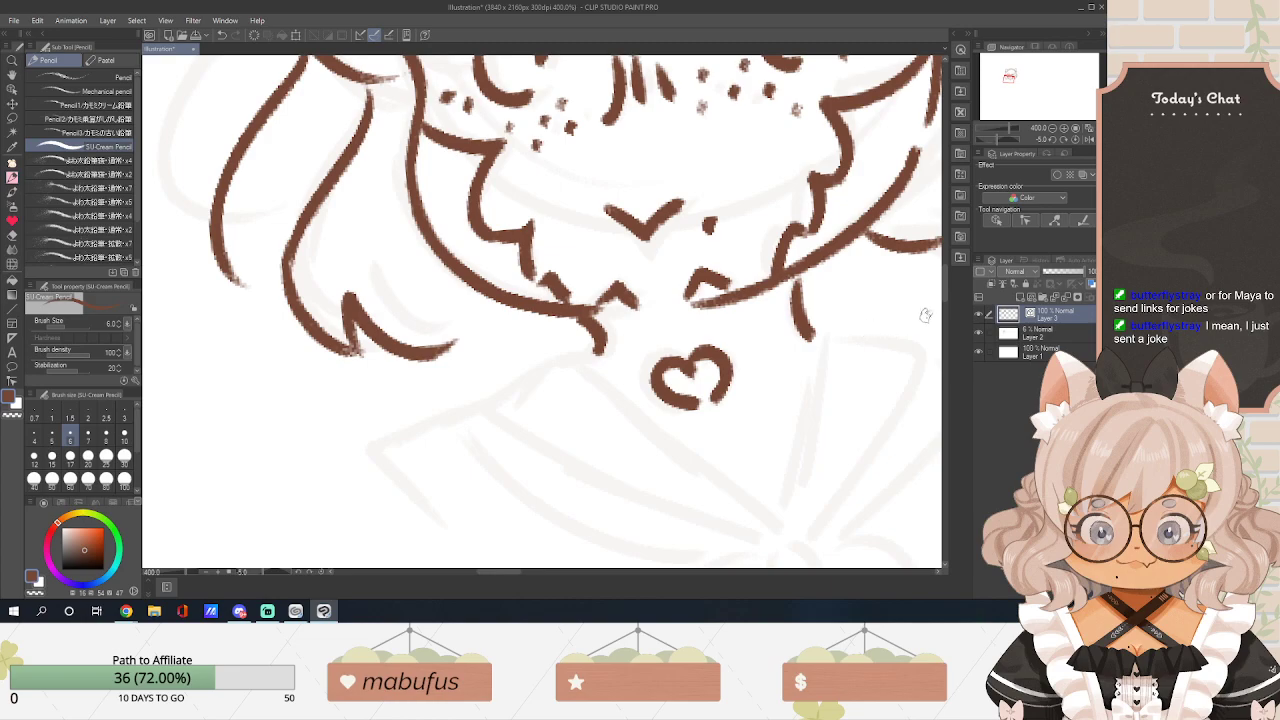
scroll(946, 290, down, 3)
scroll(670, 305, up, 1)
mouse_move(592, 246)
mouse_down()
mouse_move(614, 296)
mouse_move(735, 415)
mouse_up()
drag(815, 238, 753, 383)
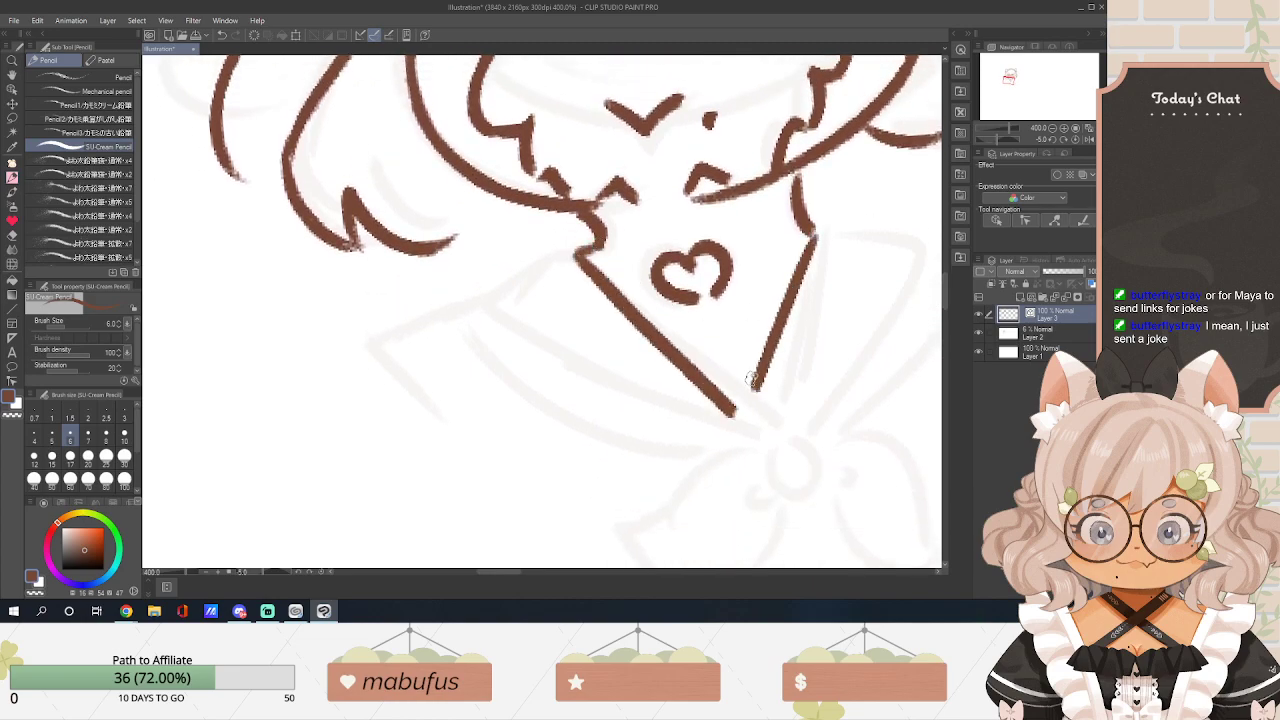
Draw the left collar panel's short sloping shoulder edge and its long curved lower edge.
mouse_move(578, 252)
mouse_down()
mouse_move(462, 297)
mouse_move(479, 342)
mouse_move(690, 420)
mouse_up()
key(ctrl+z)
mouse_move(456, 305)
mouse_down()
mouse_move(500, 390)
mouse_move(692, 420)
mouse_up()
key(ctrl+z)
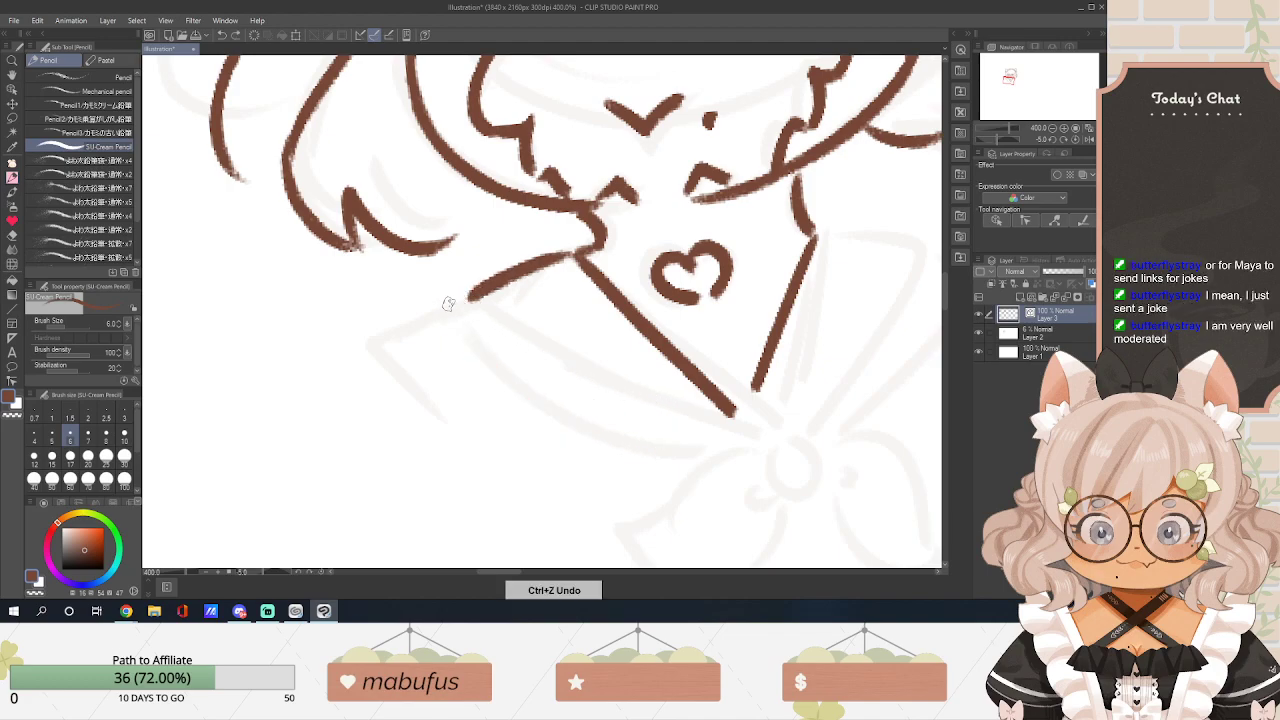
mouse_move(455, 308)
mouse_down()
mouse_move(617, 463)
mouse_move(718, 442)
mouse_up()
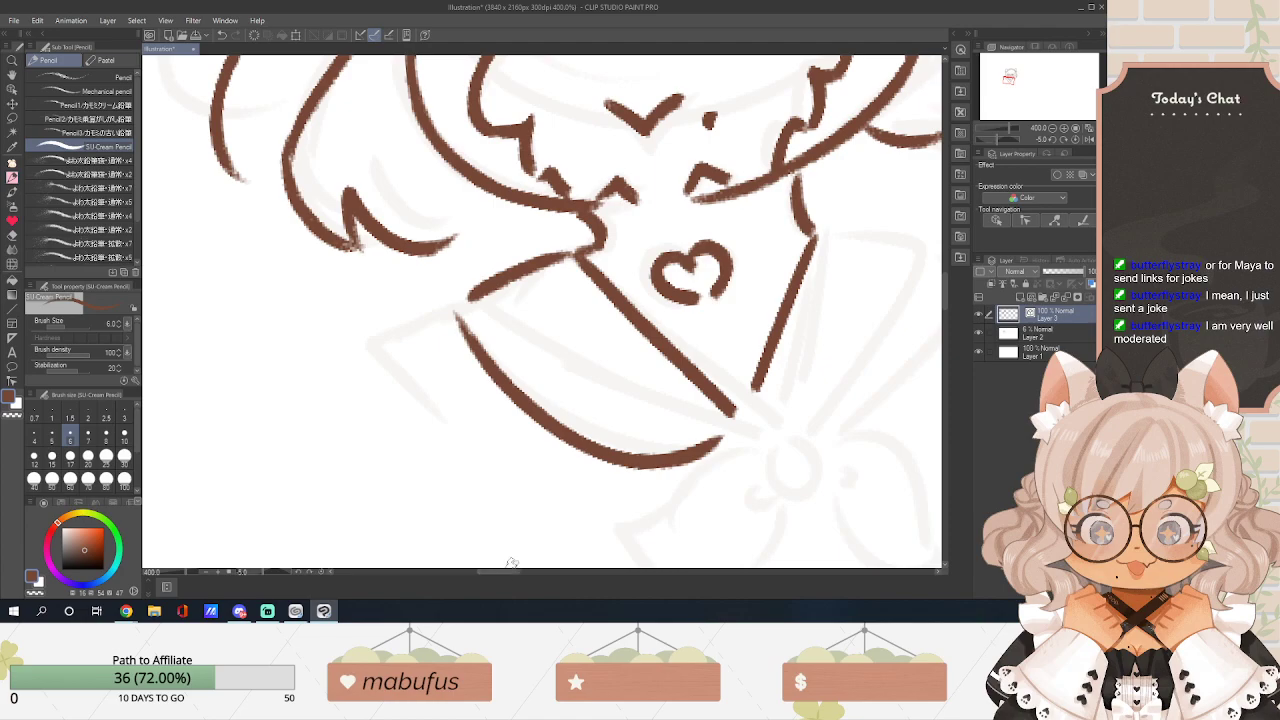
Outline the right collar panel with a sloping shoulder edge and curved outer edge, extending its neckline to the collar's point.
drag(513, 571, 522, 572)
key(ctrl+z)
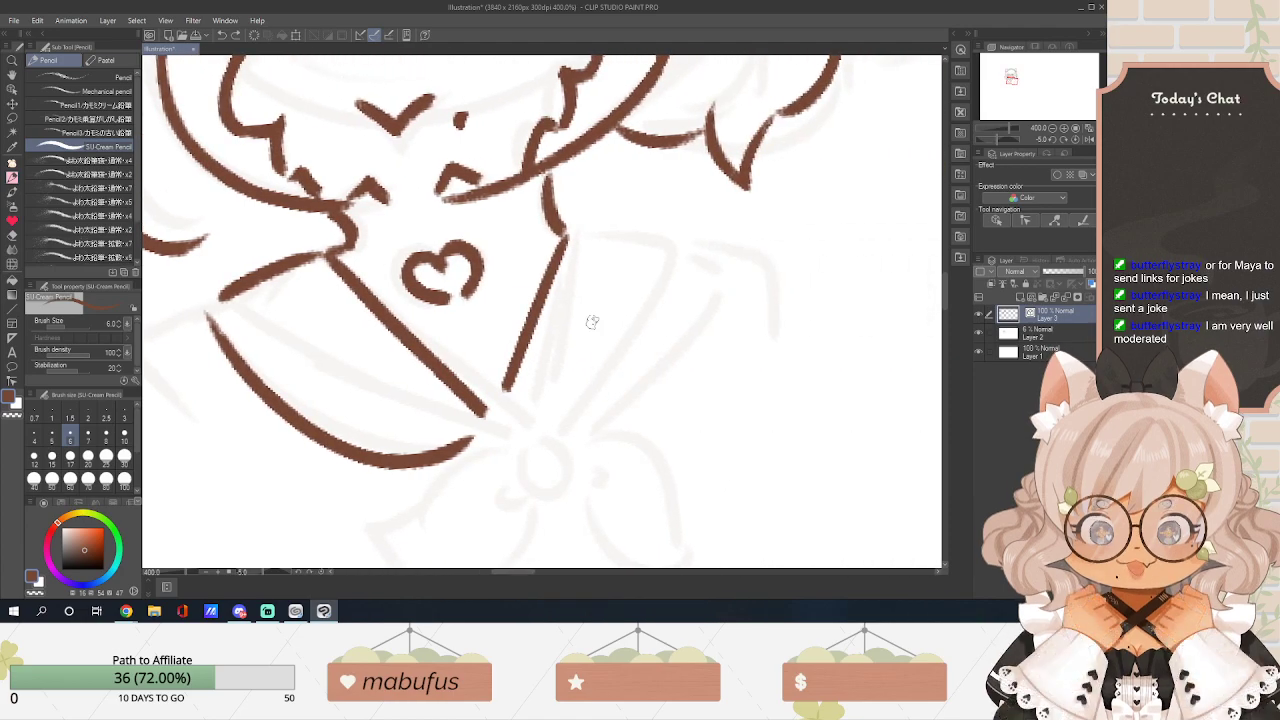
drag(565, 232, 684, 277)
key(ctrl+z)
mouse_move(567, 230)
mouse_down()
mouse_move(613, 233)
mouse_move(706, 281)
mouse_up()
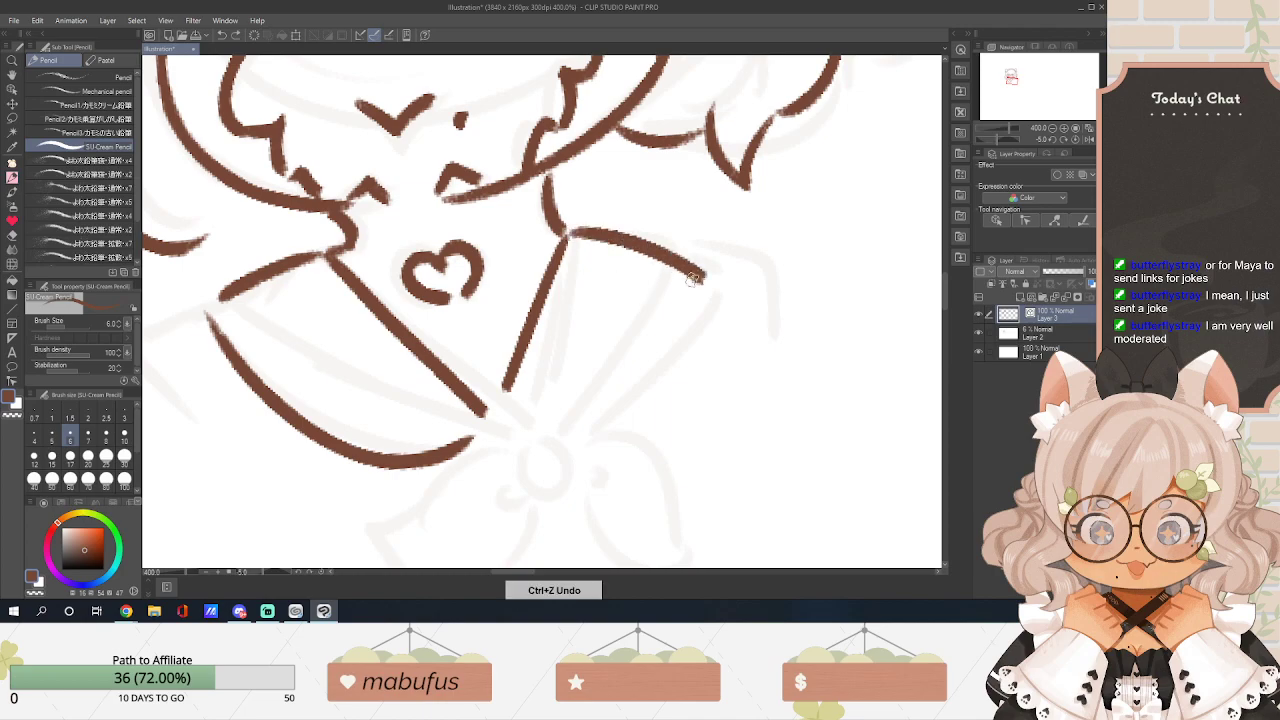
key(ctrl+z)
mouse_move(504, 430)
mouse_down()
mouse_move(676, 290)
mouse_move(512, 438)
mouse_move(675, 300)
mouse_up()
key(ctrl+z)
mouse_move(505, 430)
mouse_down()
mouse_move(674, 314)
mouse_move(698, 276)
mouse_move(560, 446)
mouse_move(684, 298)
mouse_up()
key(ctrl+z)
key(ctrl+z)
drag(506, 428, 706, 278)
drag(508, 377, 493, 412)
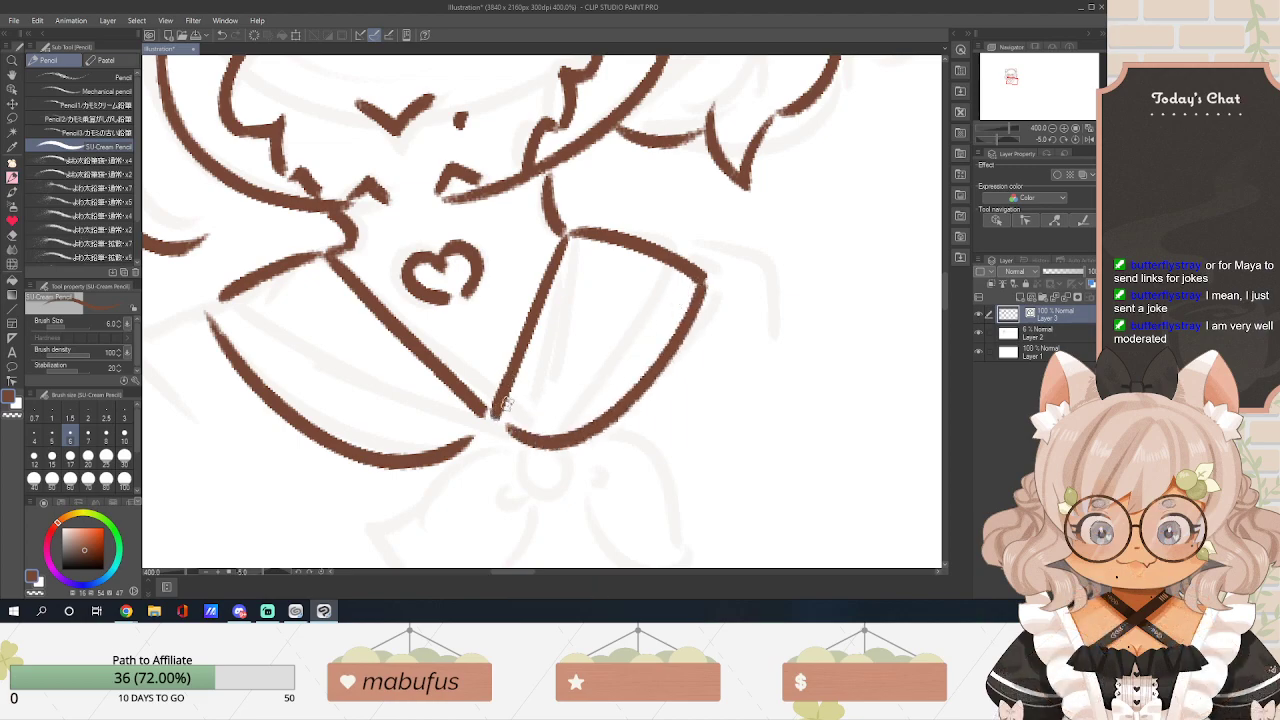
Add a curved trim line inside the outer edge of both collar panels, meeting at the collar's point.
drag(240, 297, 294, 366)
key(ctrl+z)
mouse_move(233, 300)
mouse_down()
mouse_move(323, 394)
mouse_move(482, 428)
mouse_move(492, 419)
mouse_up()
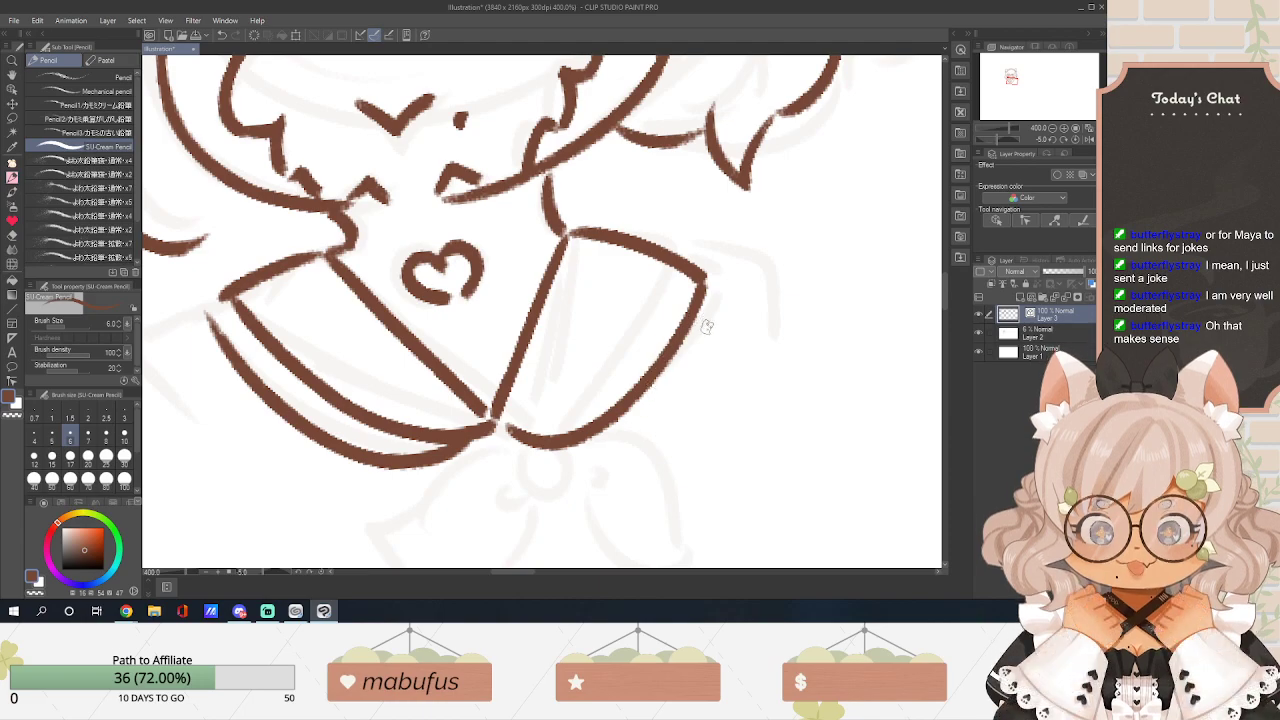
key(ctrl+z)
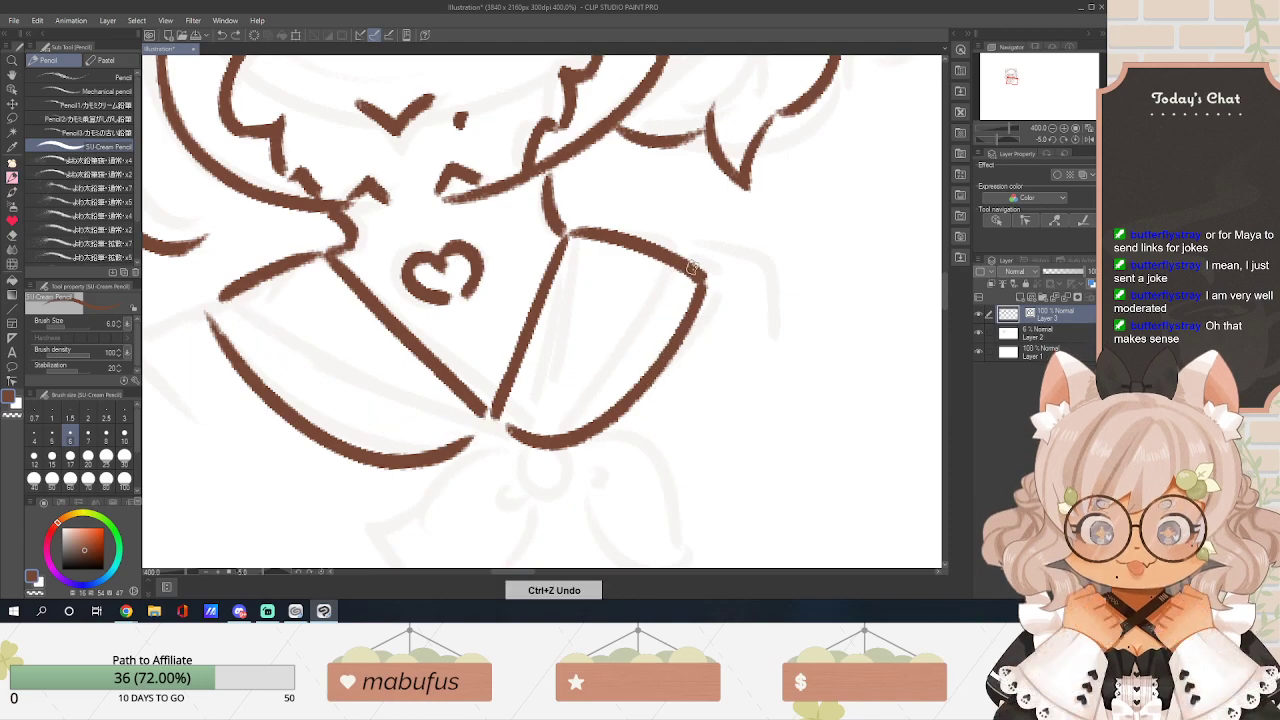
mouse_move(674, 278)
mouse_down()
mouse_move(542, 410)
mouse_move(490, 412)
mouse_up()
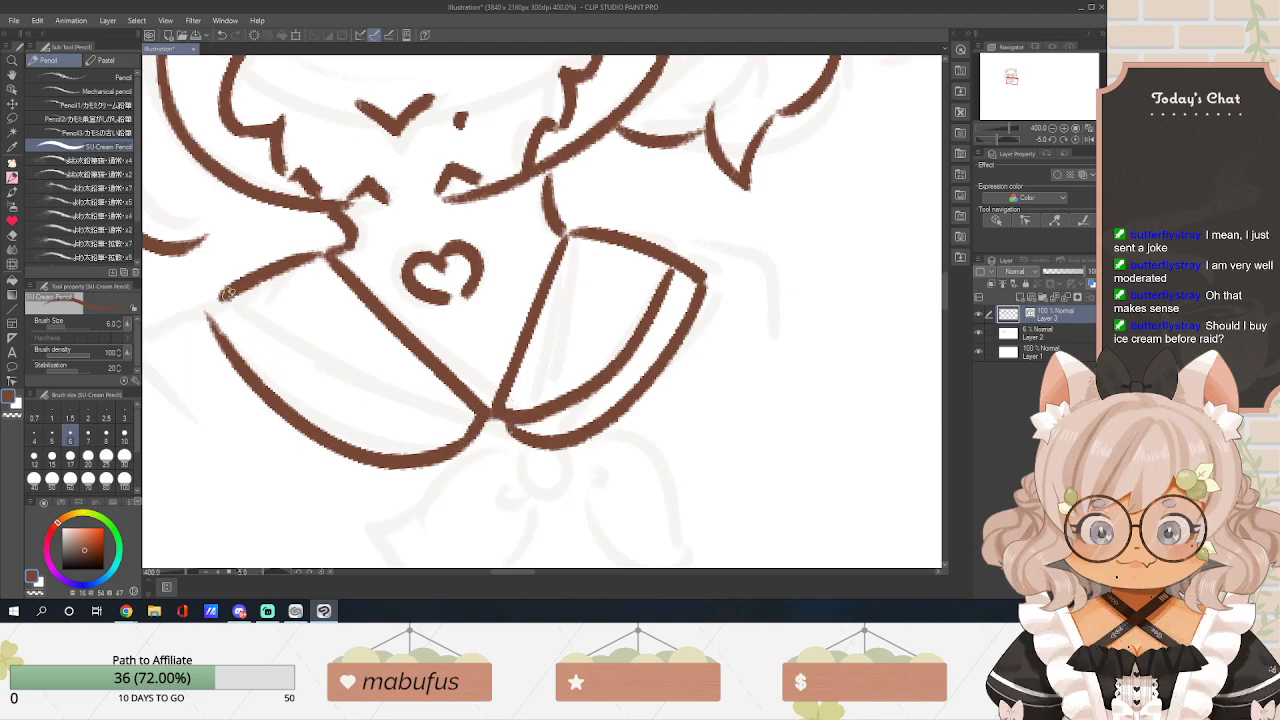
mouse_move(230, 302)
mouse_down()
mouse_move(350, 415)
mouse_move(412, 438)
mouse_move(488, 412)
mouse_up()
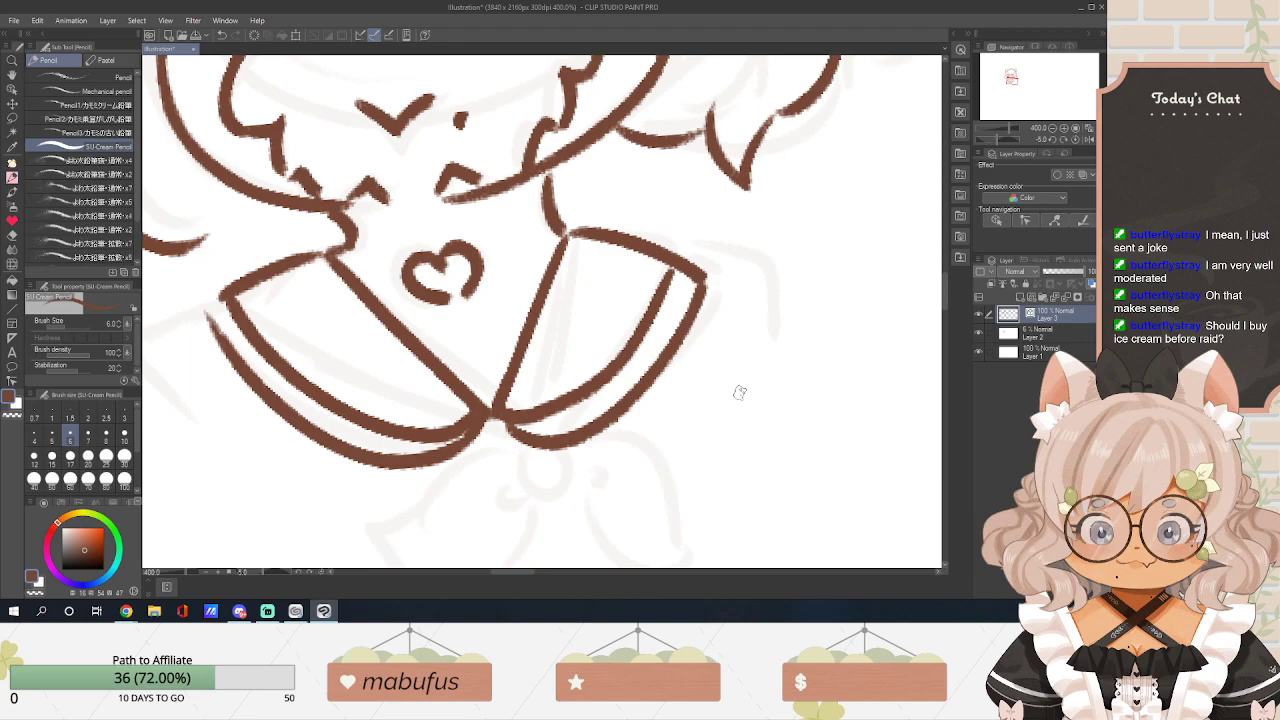
Draw the rounded bow knot below the collar's point with two curved ribbon tails and small loops beside it.
scroll(546, 303, down, 3)
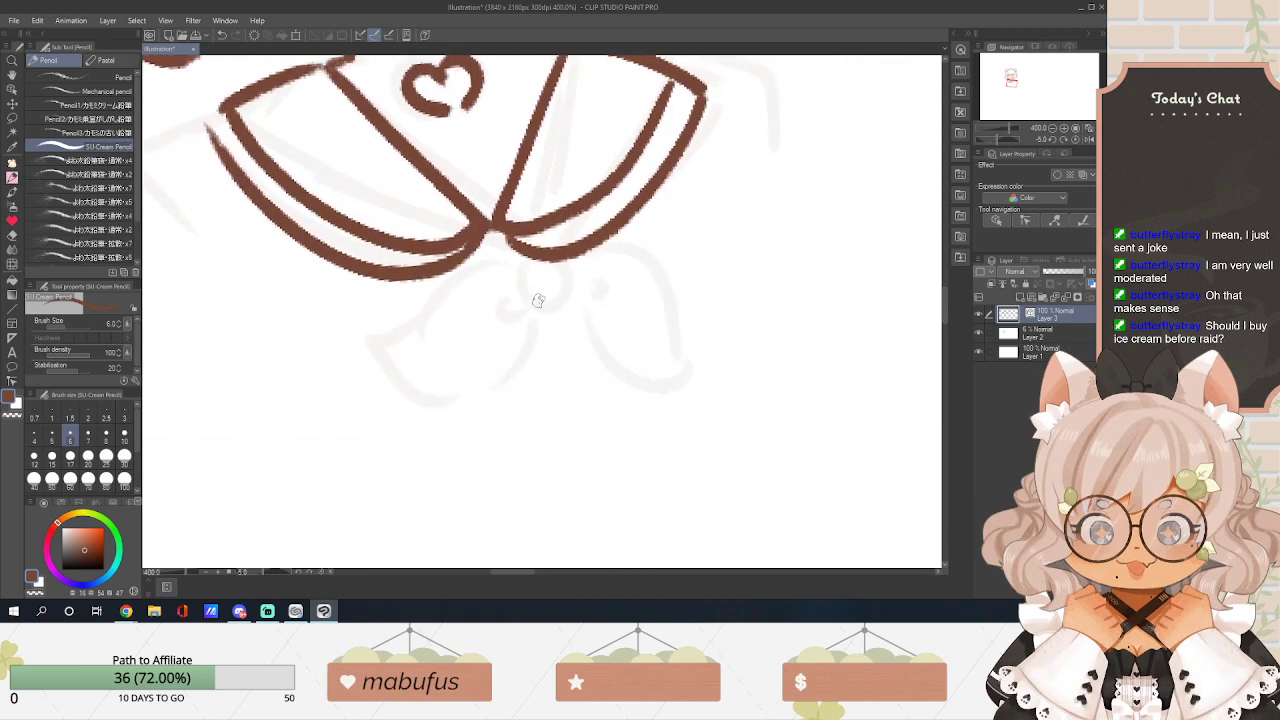
drag(458, 261, 532, 252)
drag(442, 288, 386, 371)
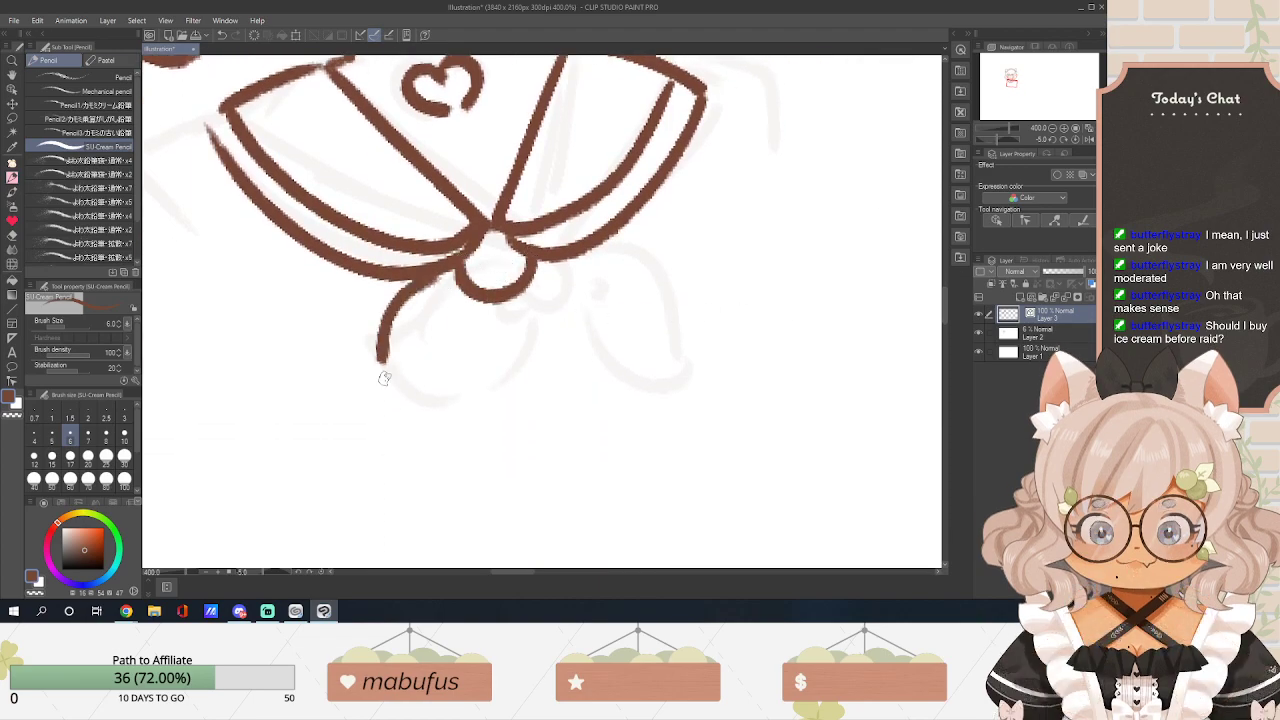
key(ctrl+z)
mouse_move(392, 284)
mouse_down()
mouse_move(380, 310)
mouse_move(405, 397)
mouse_up()
key(ctrl+z)
drag(393, 282, 405, 400)
key(ctrl+z)
mouse_move(393, 282)
mouse_down()
mouse_move(367, 410)
mouse_move(470, 340)
mouse_move(490, 290)
mouse_move(620, 395)
mouse_up()
key(ctrl+z)
drag(497, 300, 592, 394)
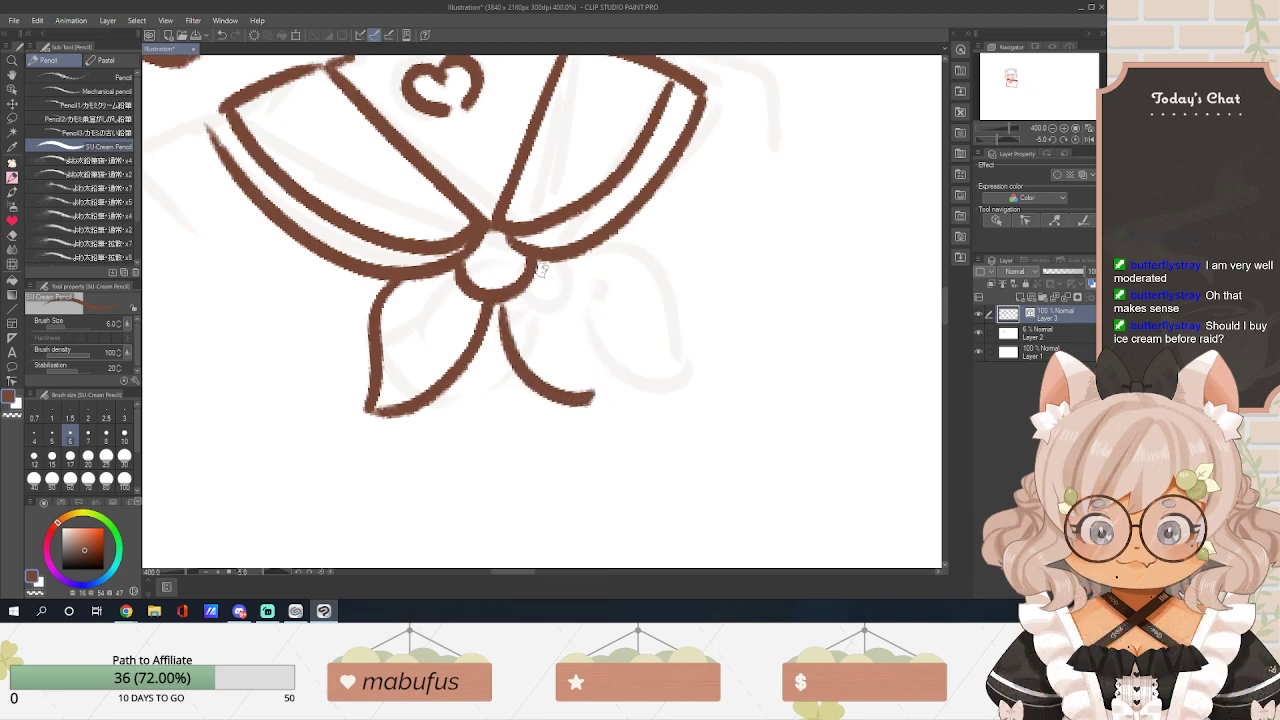
drag(540, 258, 626, 392)
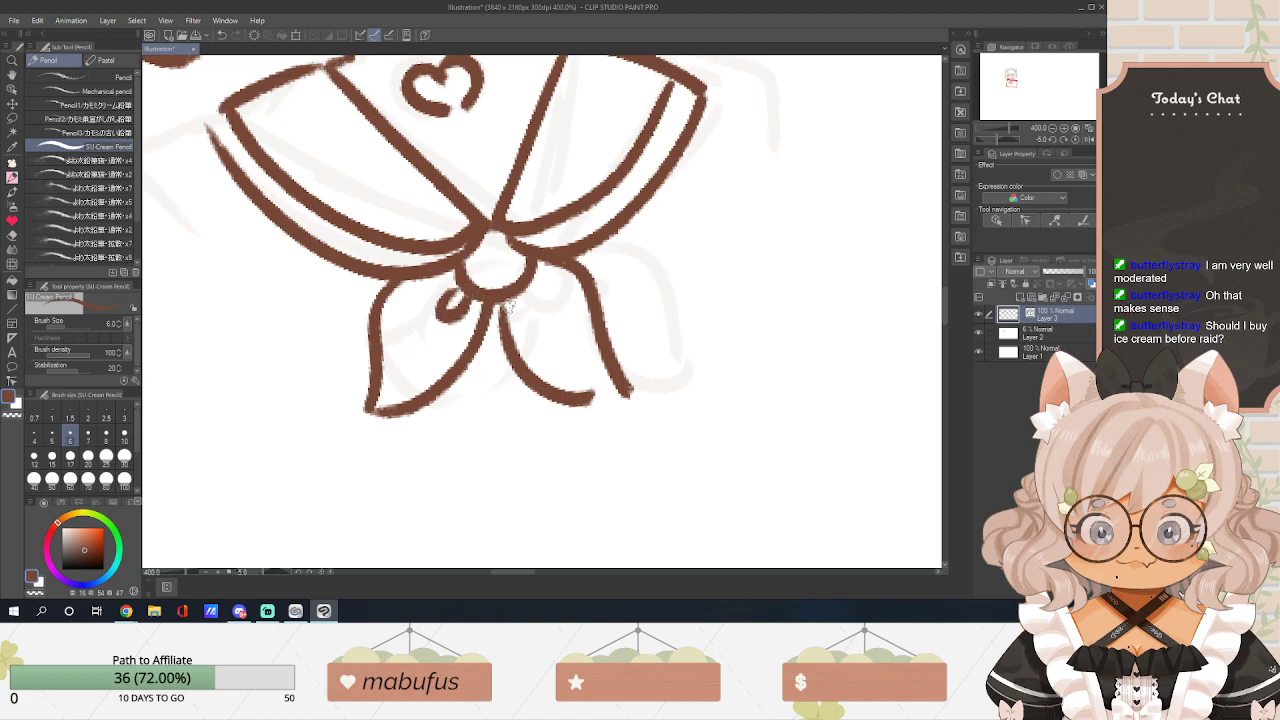
Draw the hair stroke joining the tip of the left hair lock to the jaw above the neck.
drag(946, 313, 924, 290)
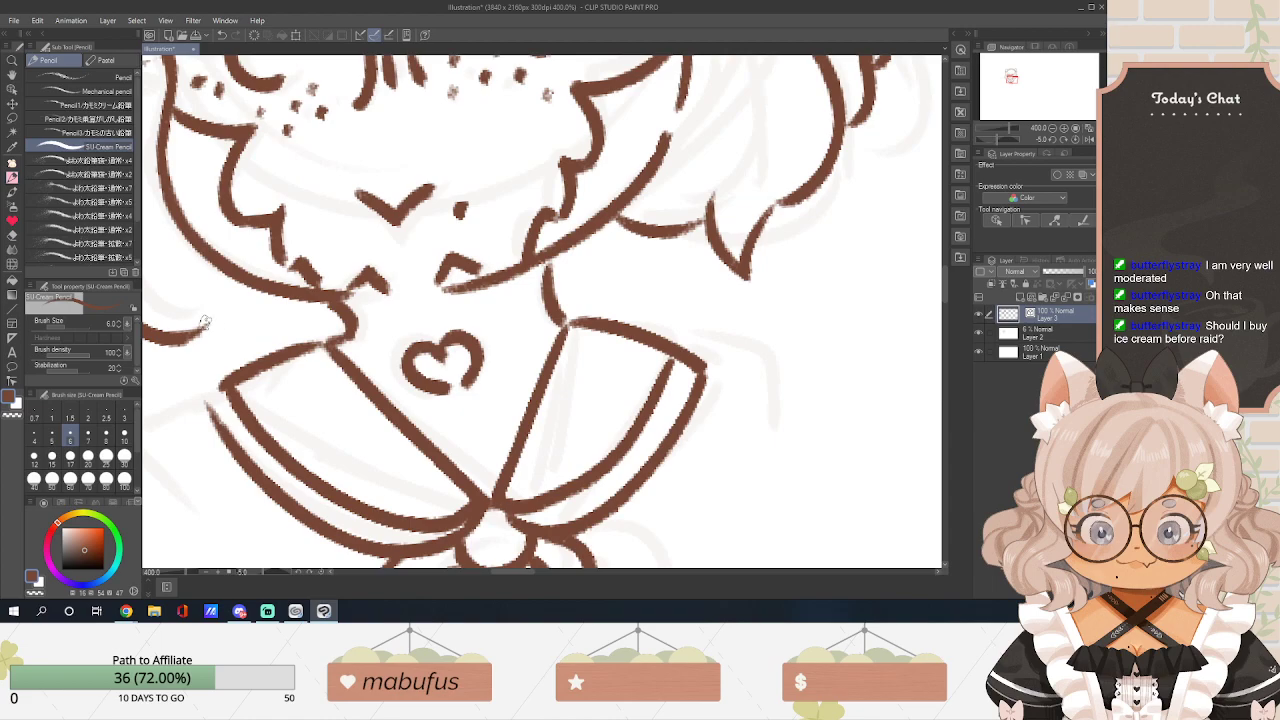
drag(204, 324, 296, 298)
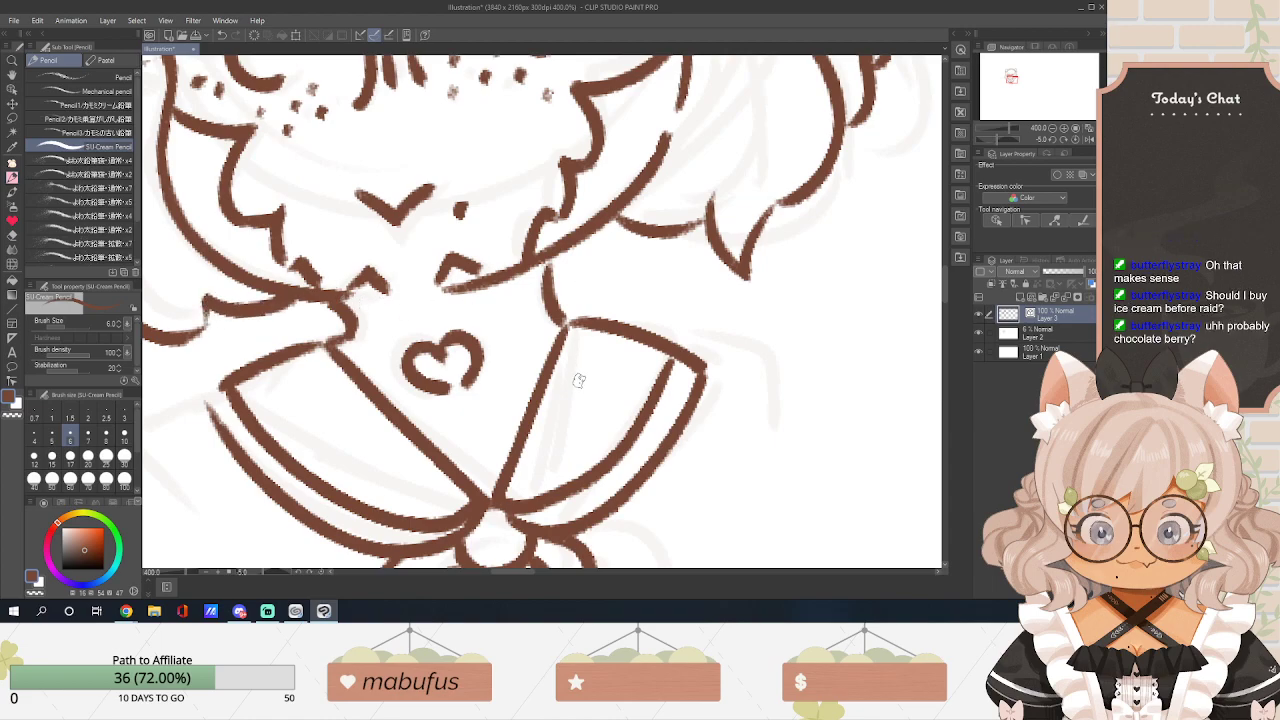
scroll(573, 383, down, 5)
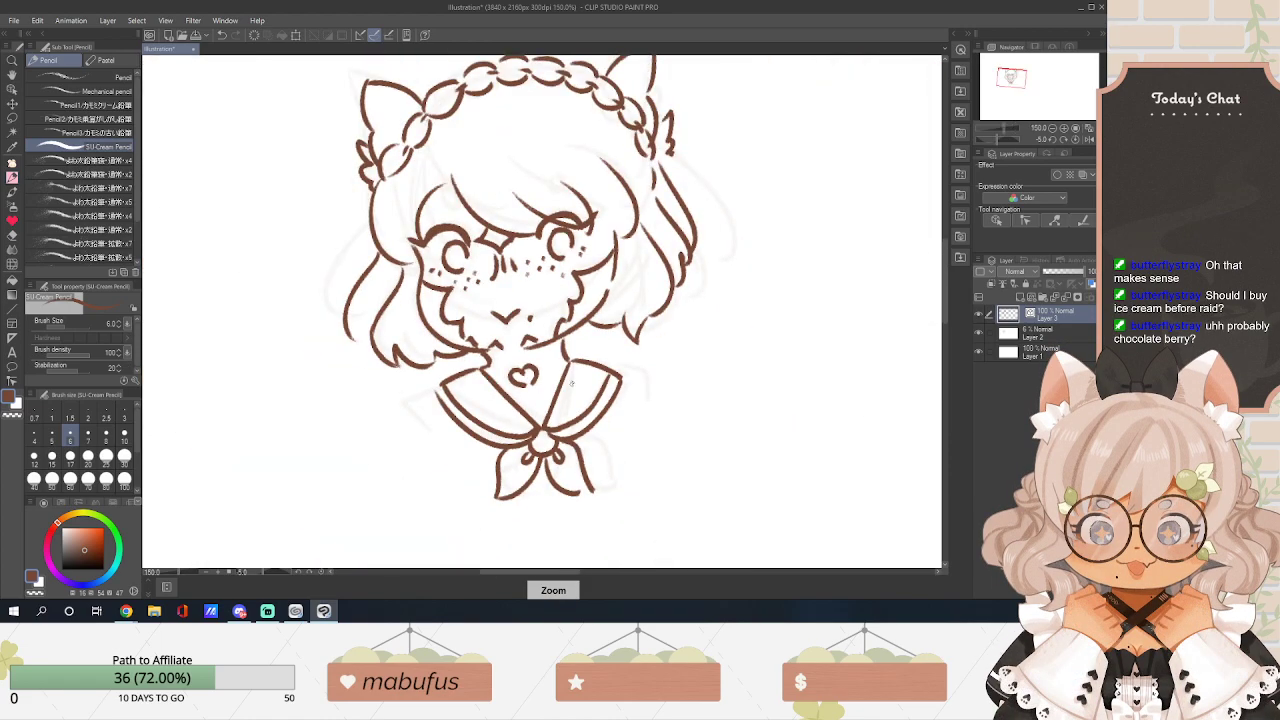
scroll(573, 383, down, 2)
scroll(573, 380, up, 2)
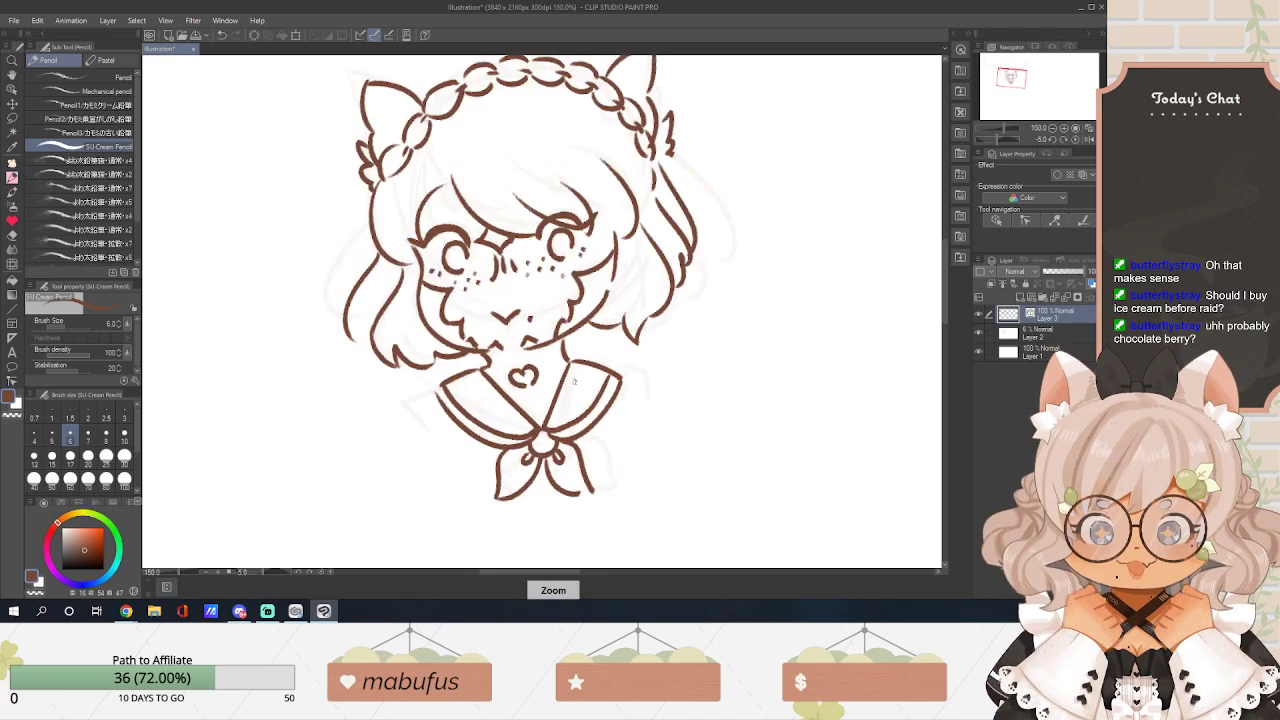
Lasso the ears and braided headband, shrink and tilt them slightly clockwise with Scale/Rotate to sit closer to the head, and deselect.
drag(946, 303, 949, 288)
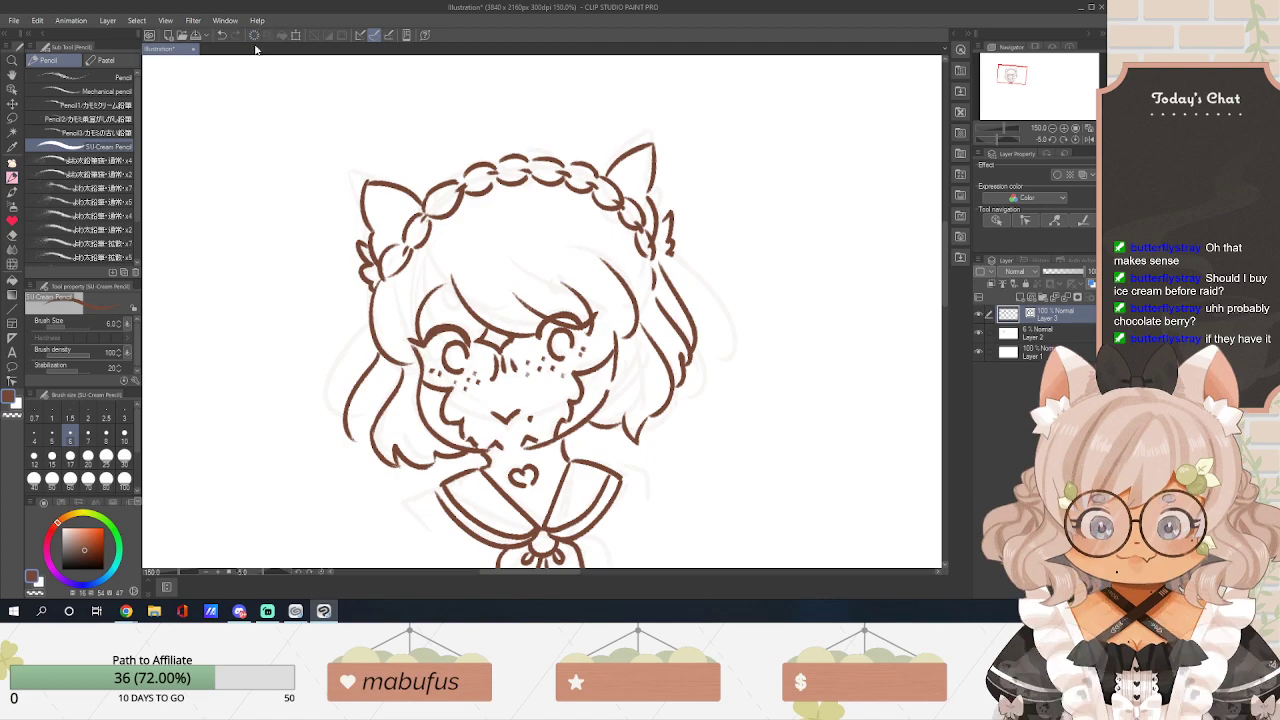
click(12, 118)
mouse_move(415, 187)
mouse_down()
mouse_move(341, 184)
mouse_move(345, 284)
mouse_move(365, 298)
mouse_move(432, 258)
mouse_up()
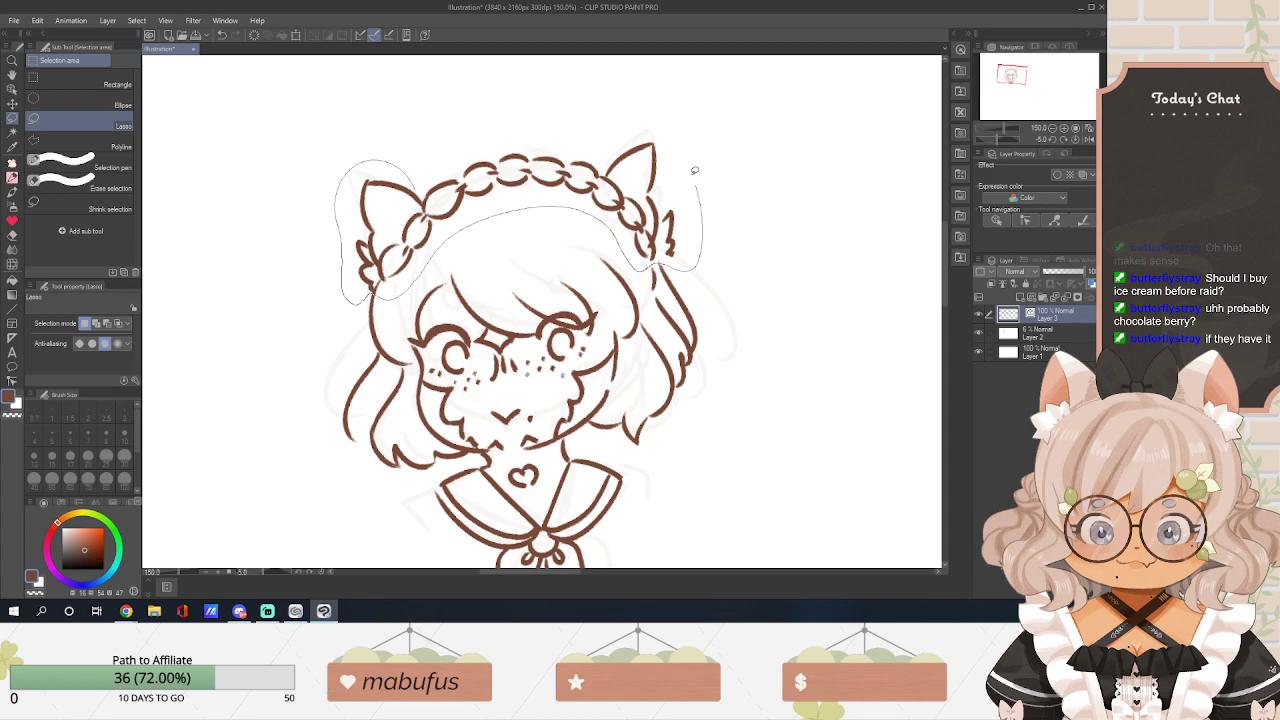
drag(480, 143, 422, 183)
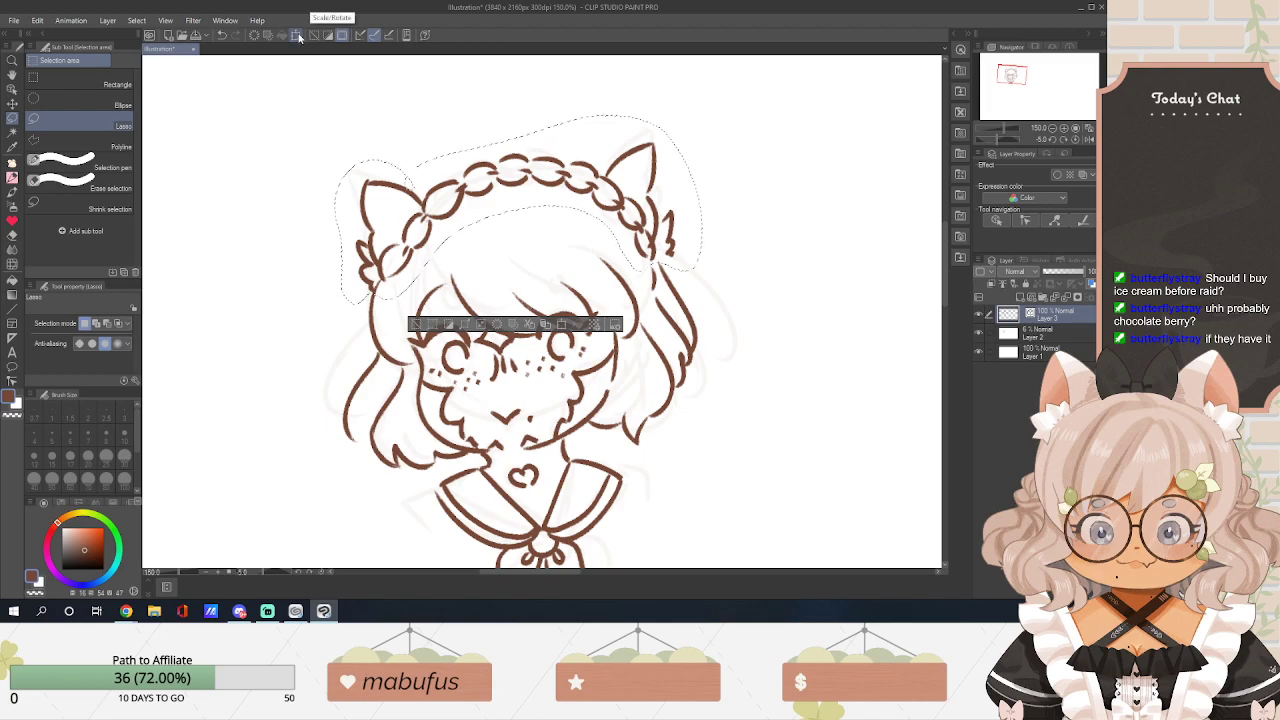
click(296, 37)
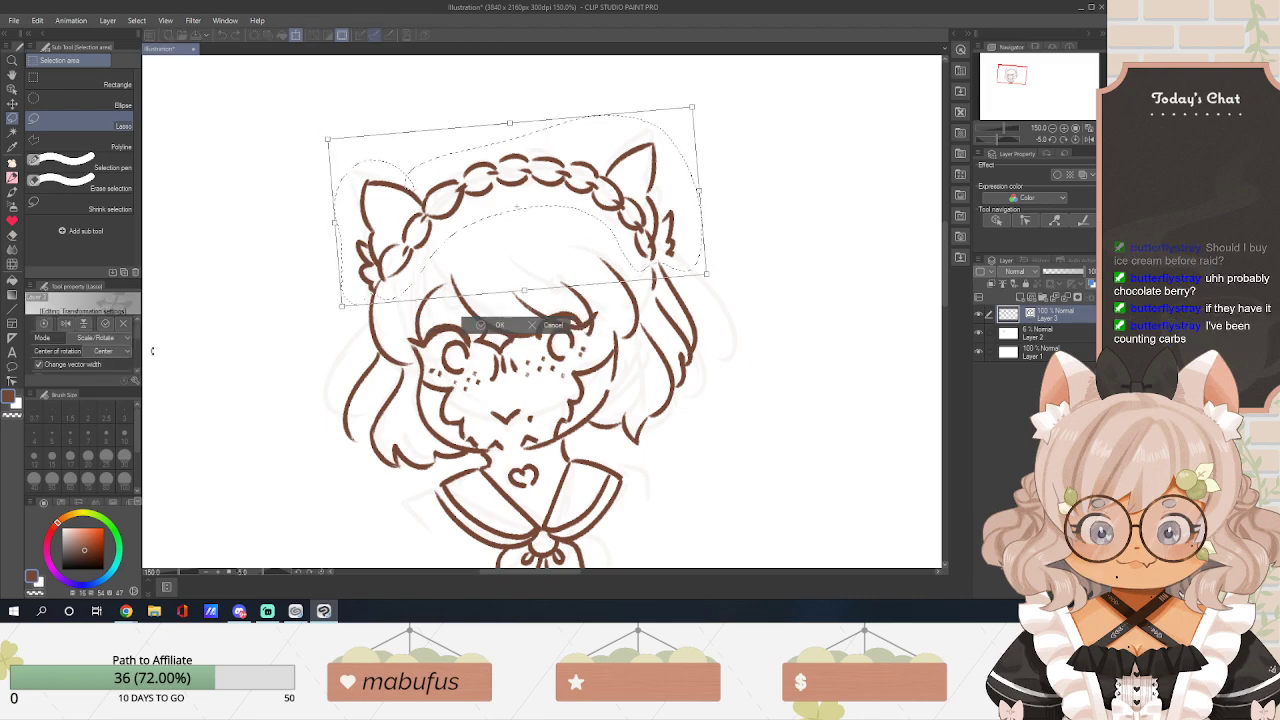
click(124, 338)
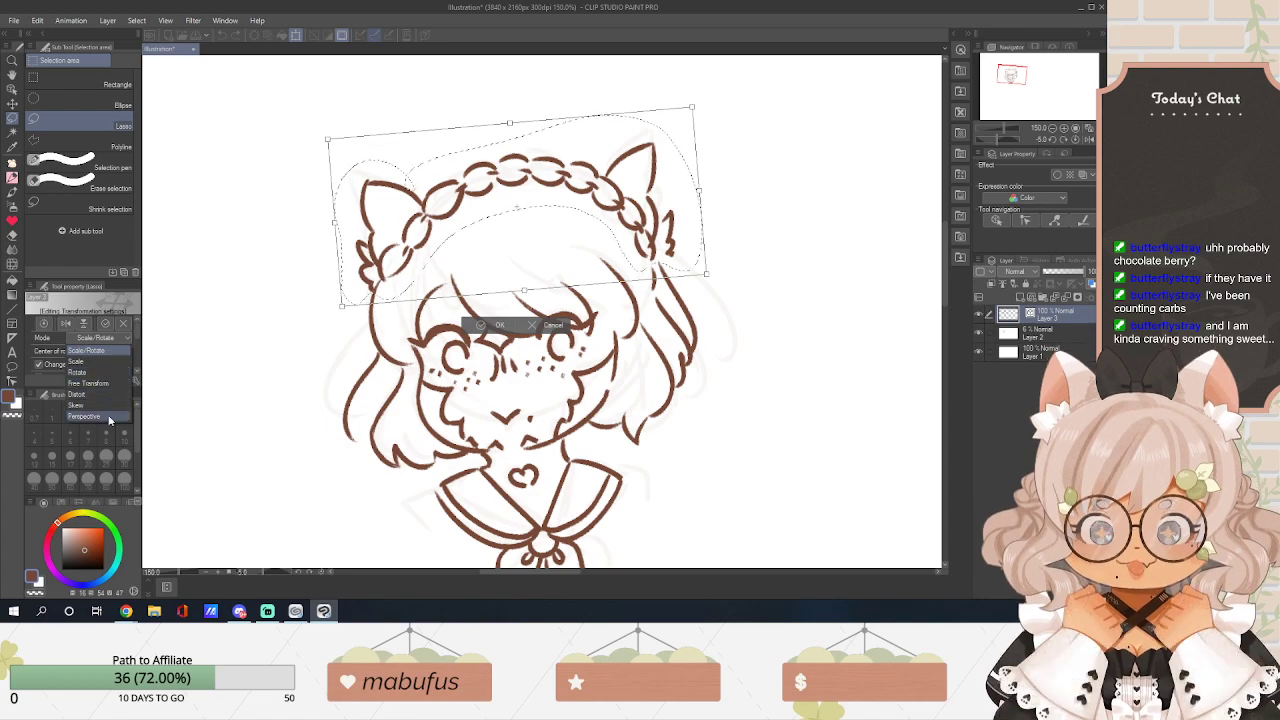
click(334, 147)
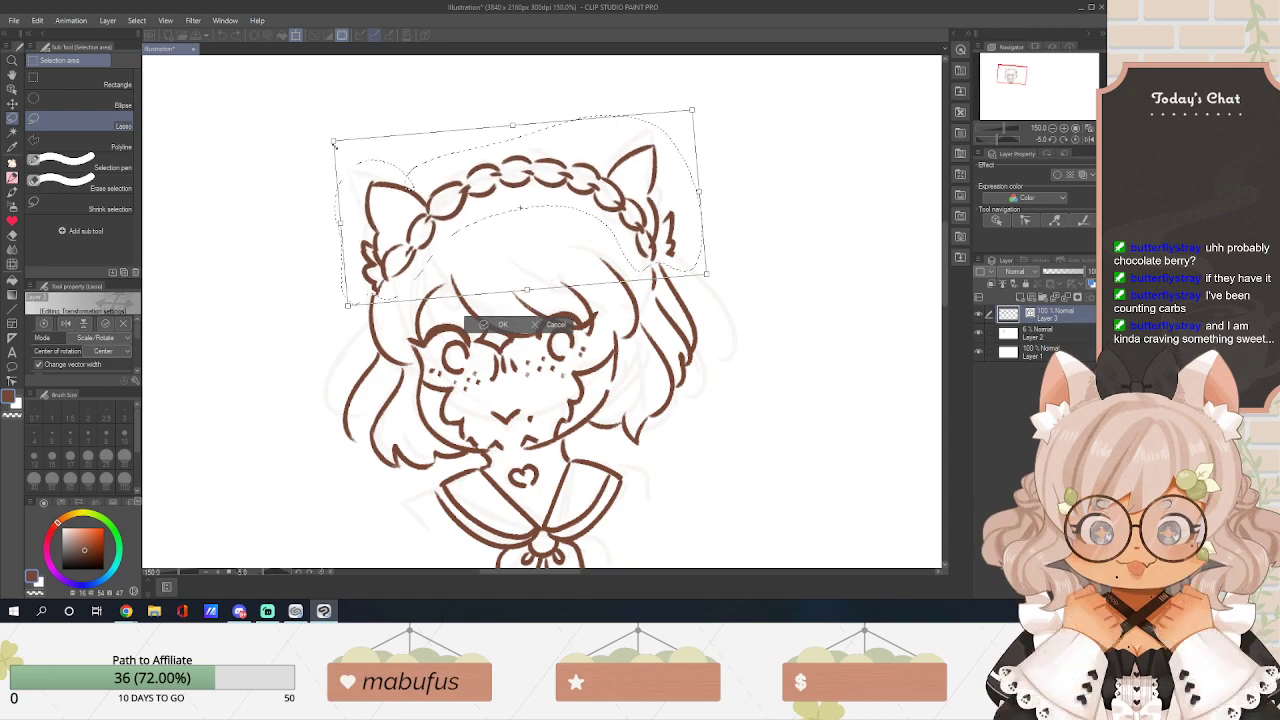
drag(409, 205, 399, 203)
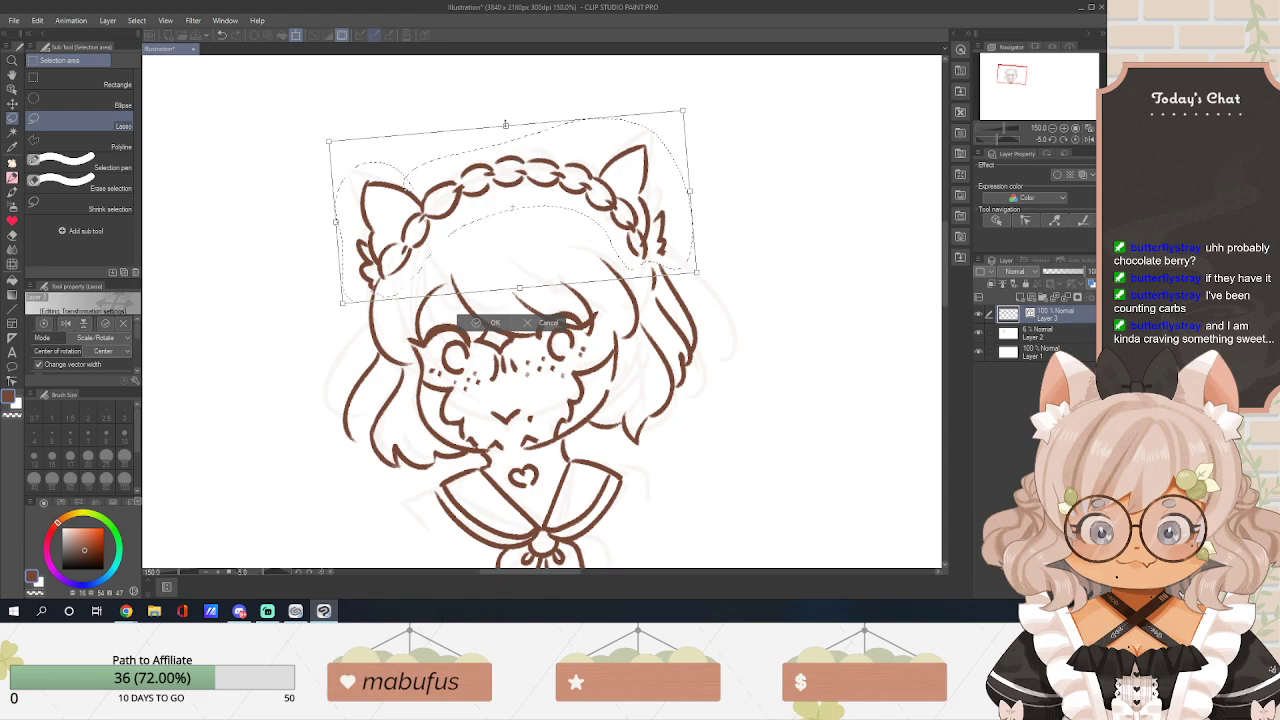
drag(516, 113, 519, 114)
mouse_move(520, 184)
mouse_down()
mouse_move(530, 169)
mouse_move(514, 194)
mouse_up()
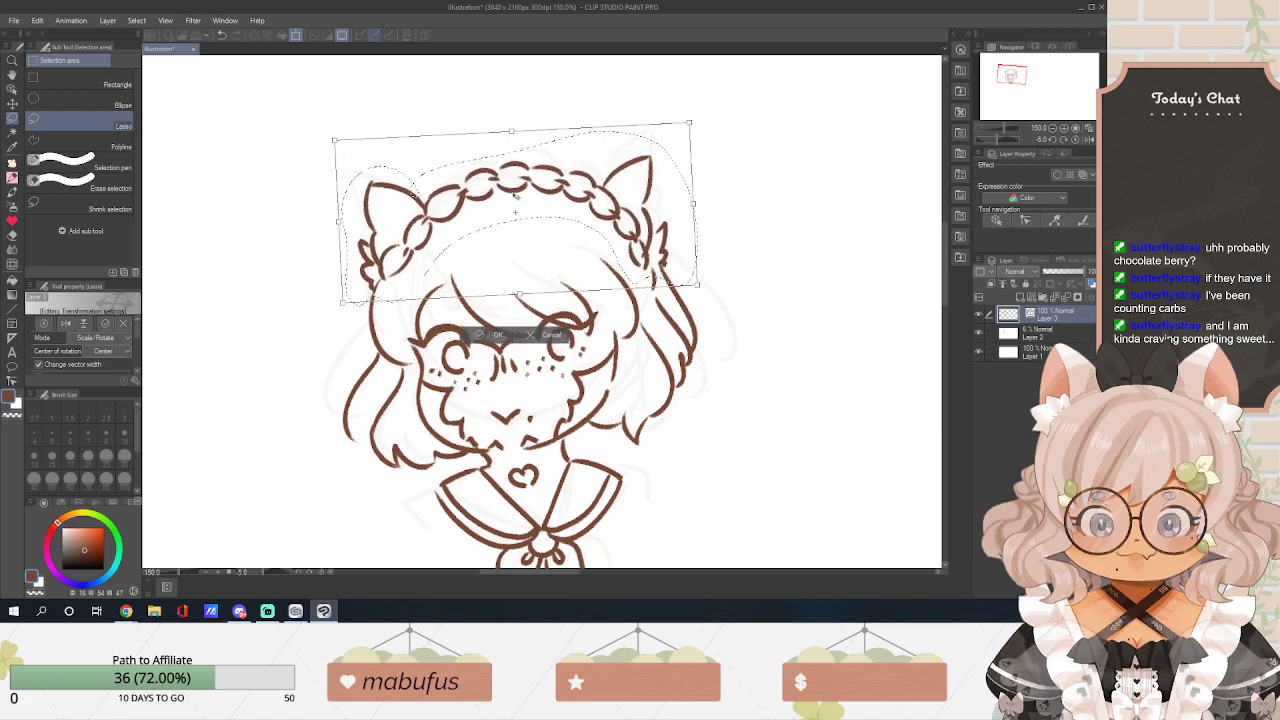
click(497, 336)
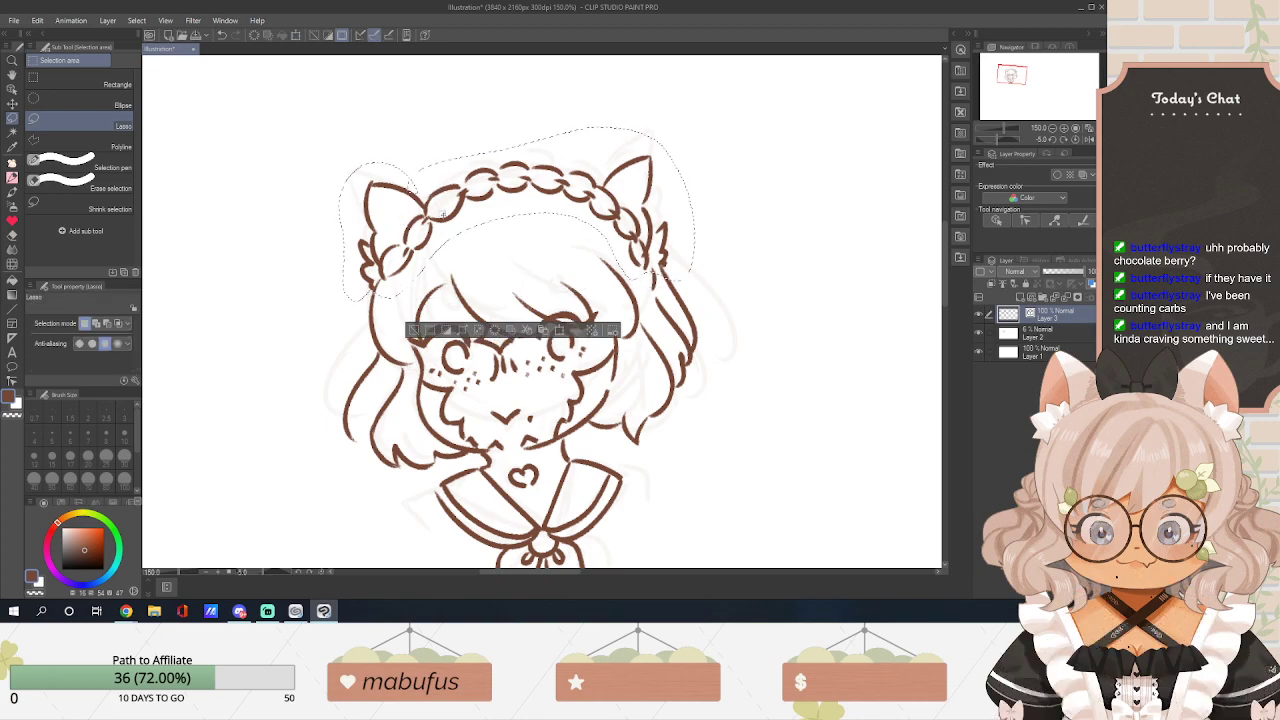
scroll(405, 270, down, 3)
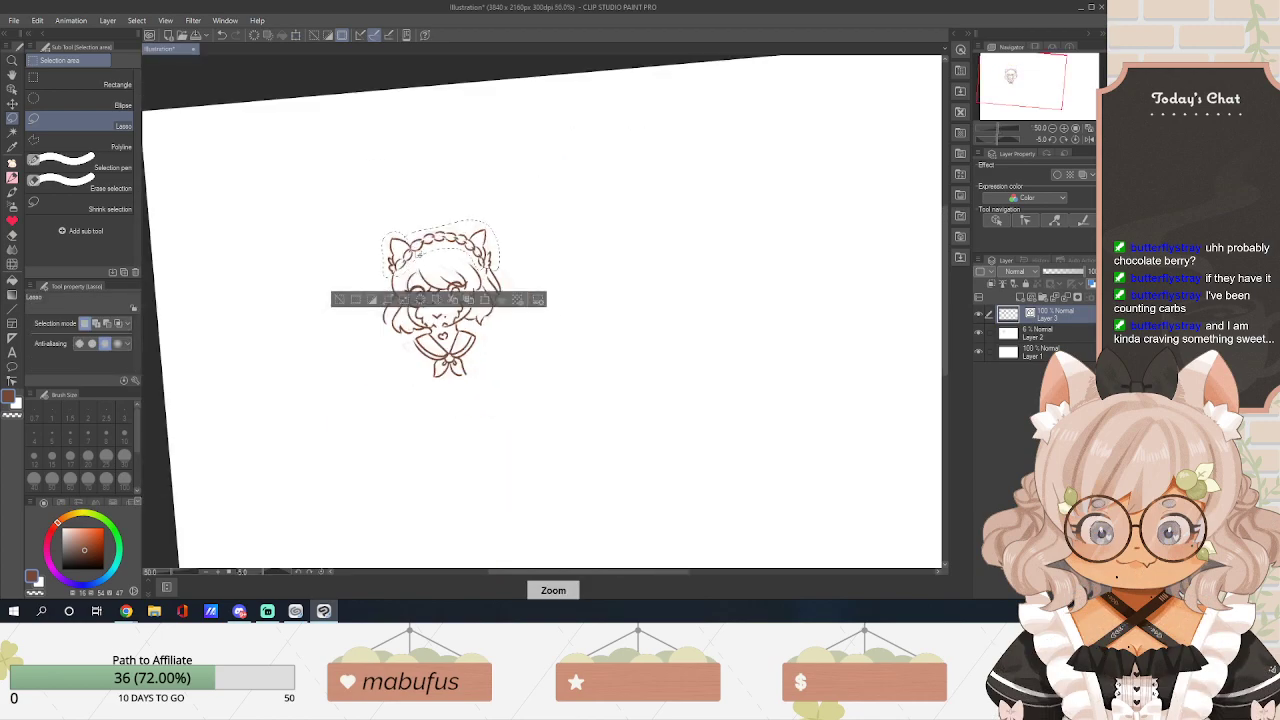
click(430, 70)
Reset the canvas rotation to 0 and switch to the Softie Marker with the head and collar in view.
scroll(442, 118, up, 2)
scroll(502, 220, down, 2)
scroll(501, 219, down, 2)
scroll(503, 220, up, 3)
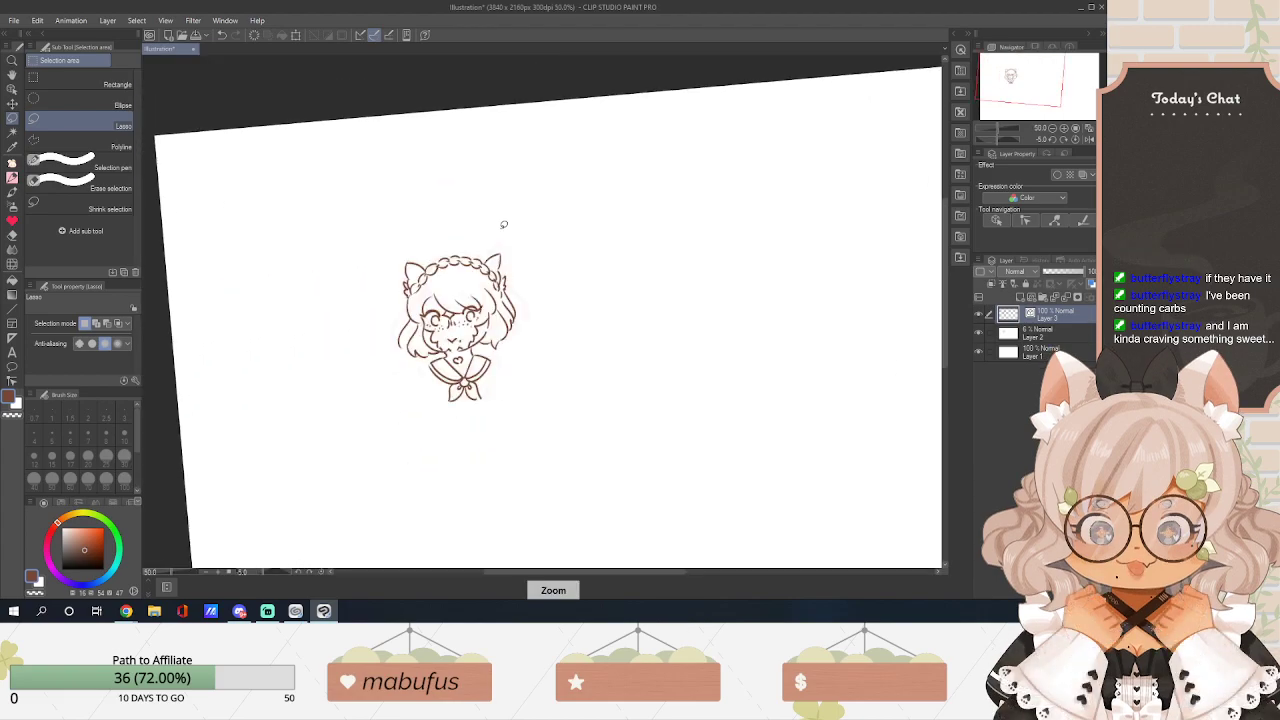
click(309, 574)
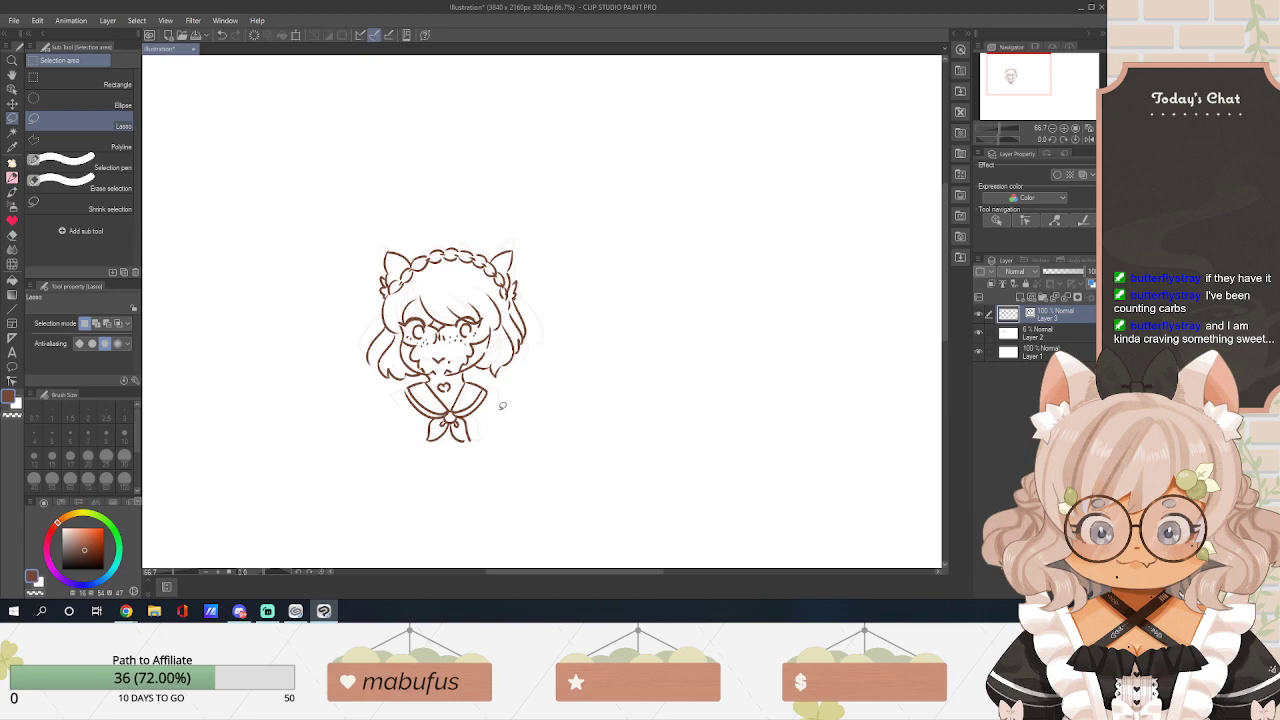
drag(947, 297, 948, 316)
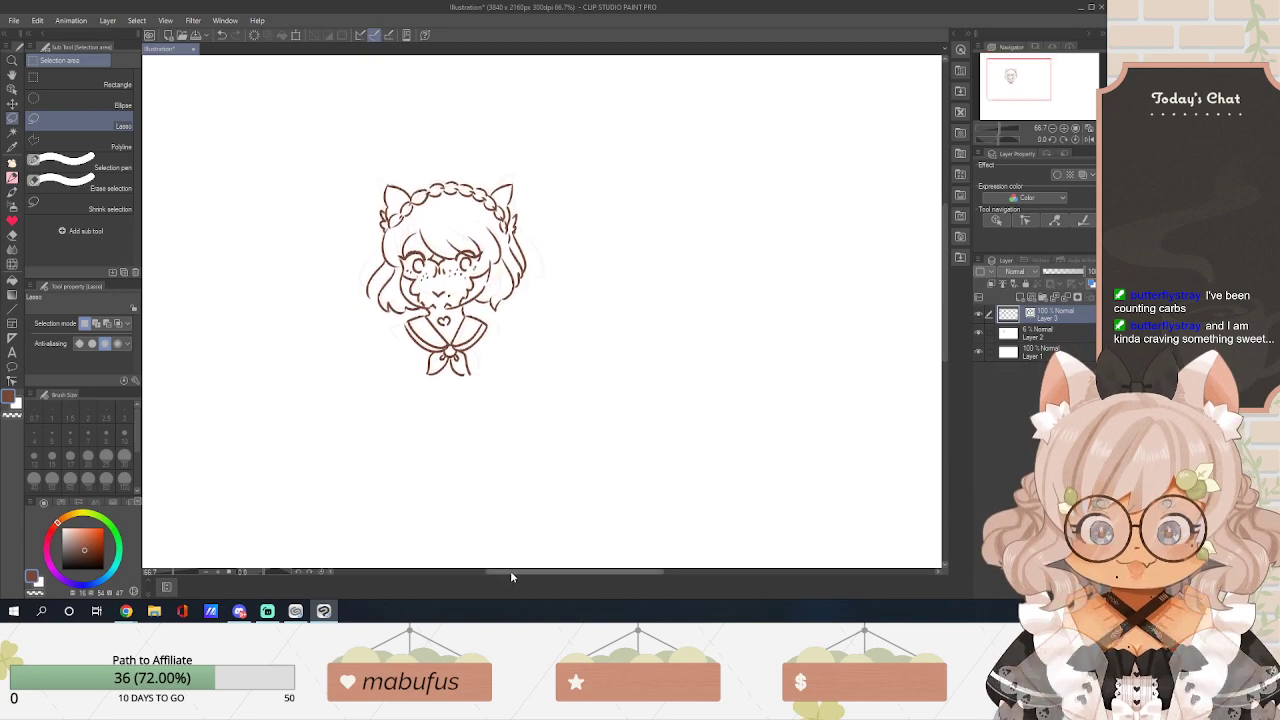
scroll(514, 531, up, 5)
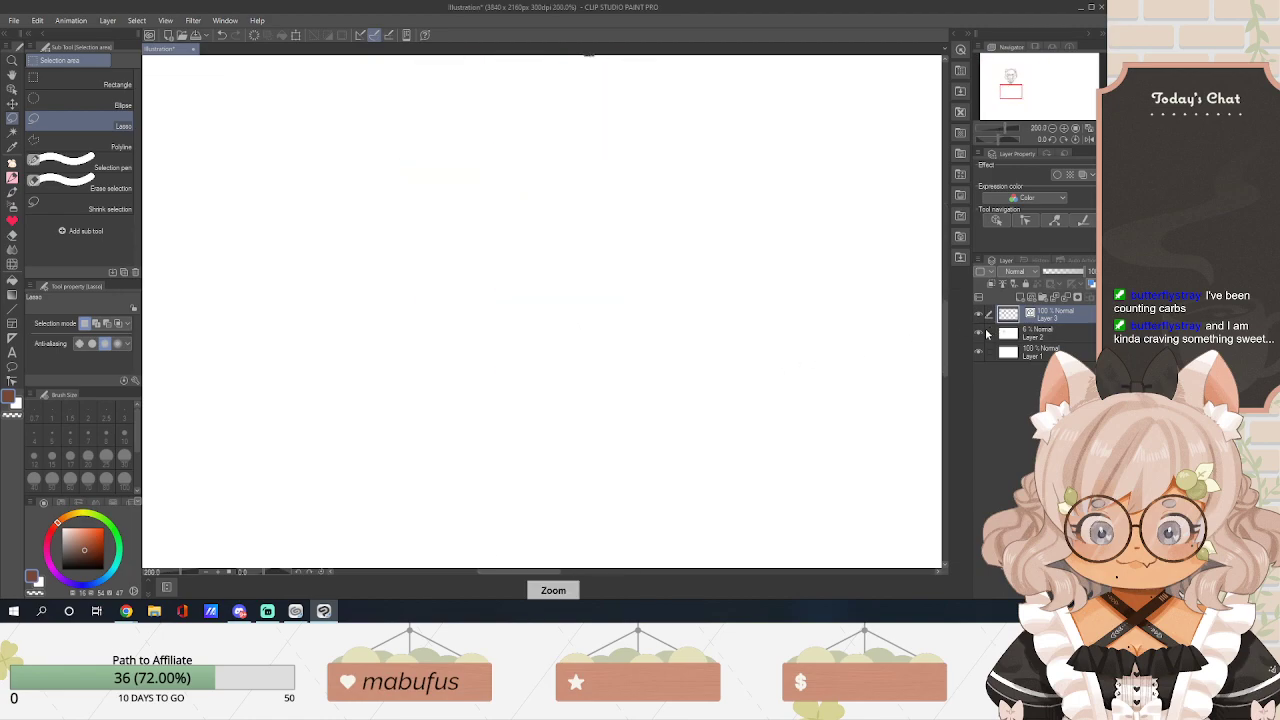
drag(947, 345, 963, 263)
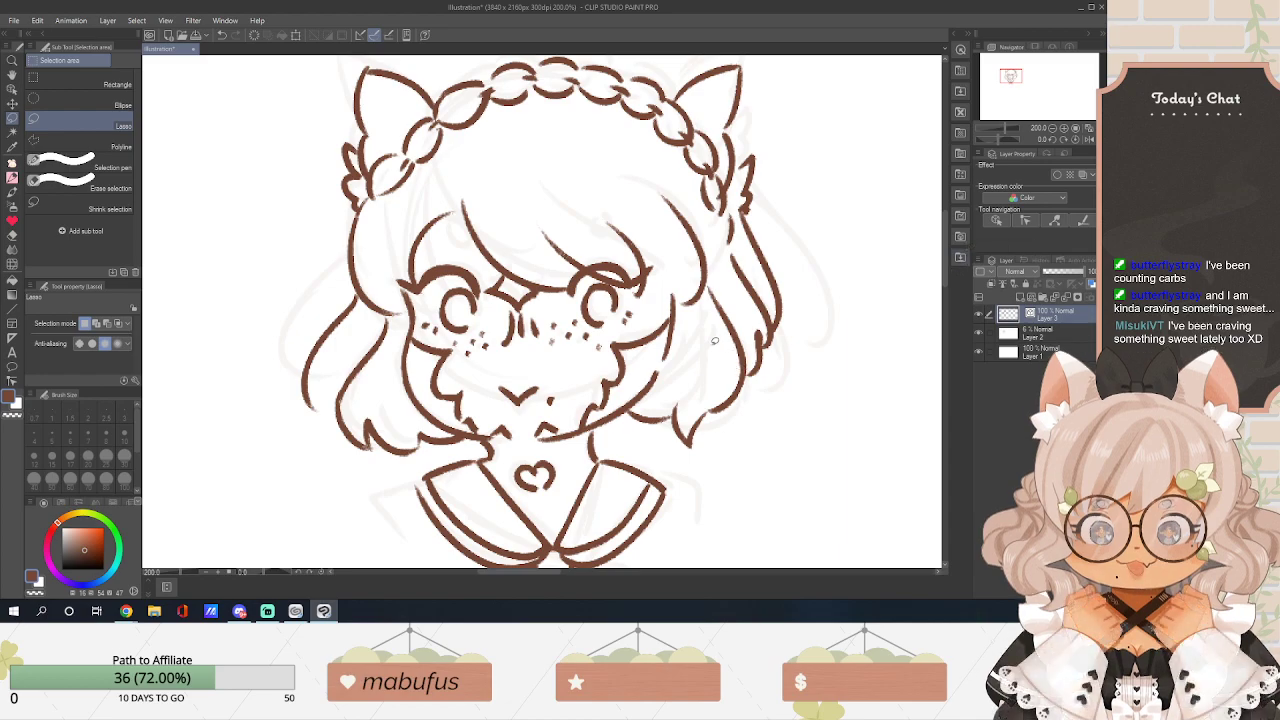
click(12, 176)
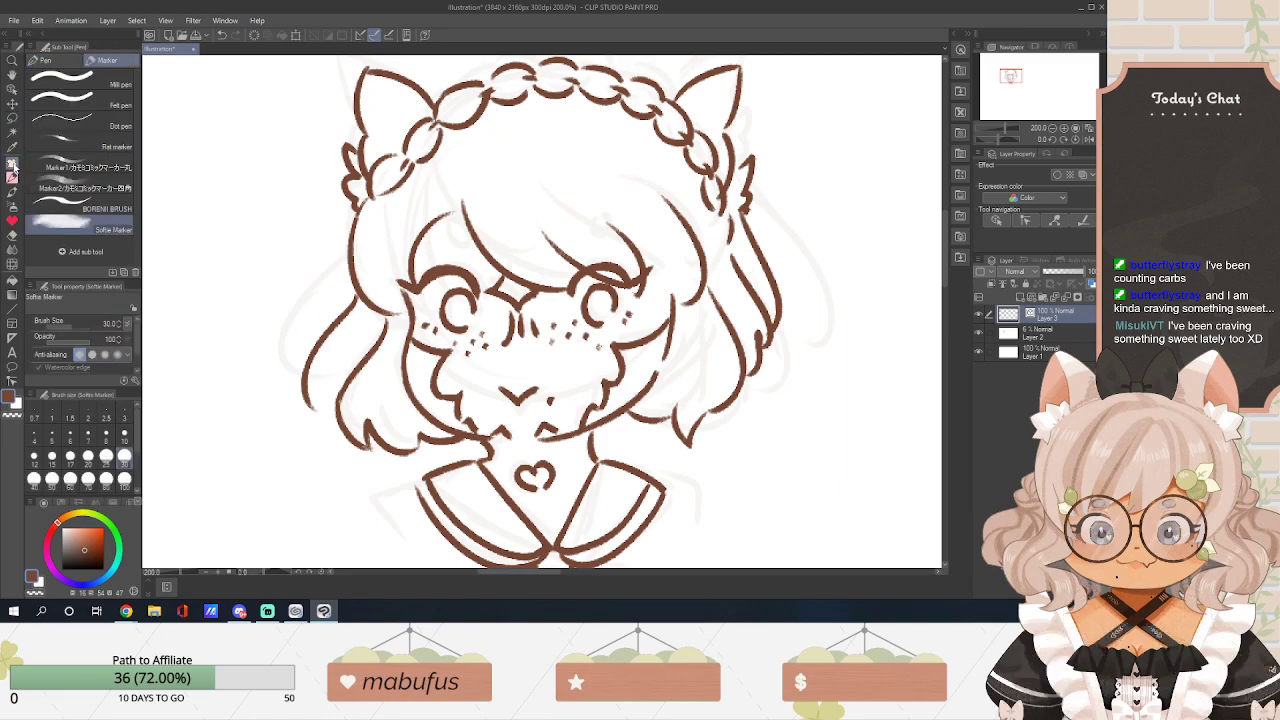
Draw two small round eyebrows above the eyes with the SU-Cream Pencil at size 6.
click(12, 192)
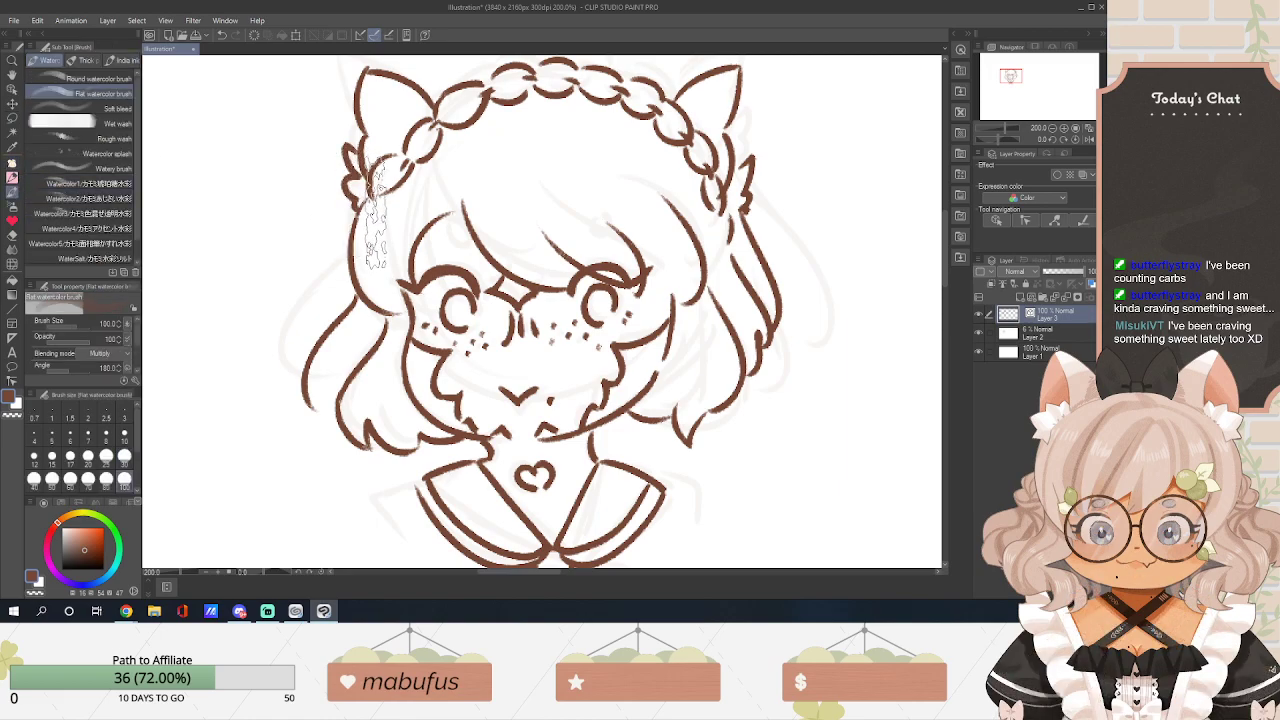
click(12, 161)
click(42, 60)
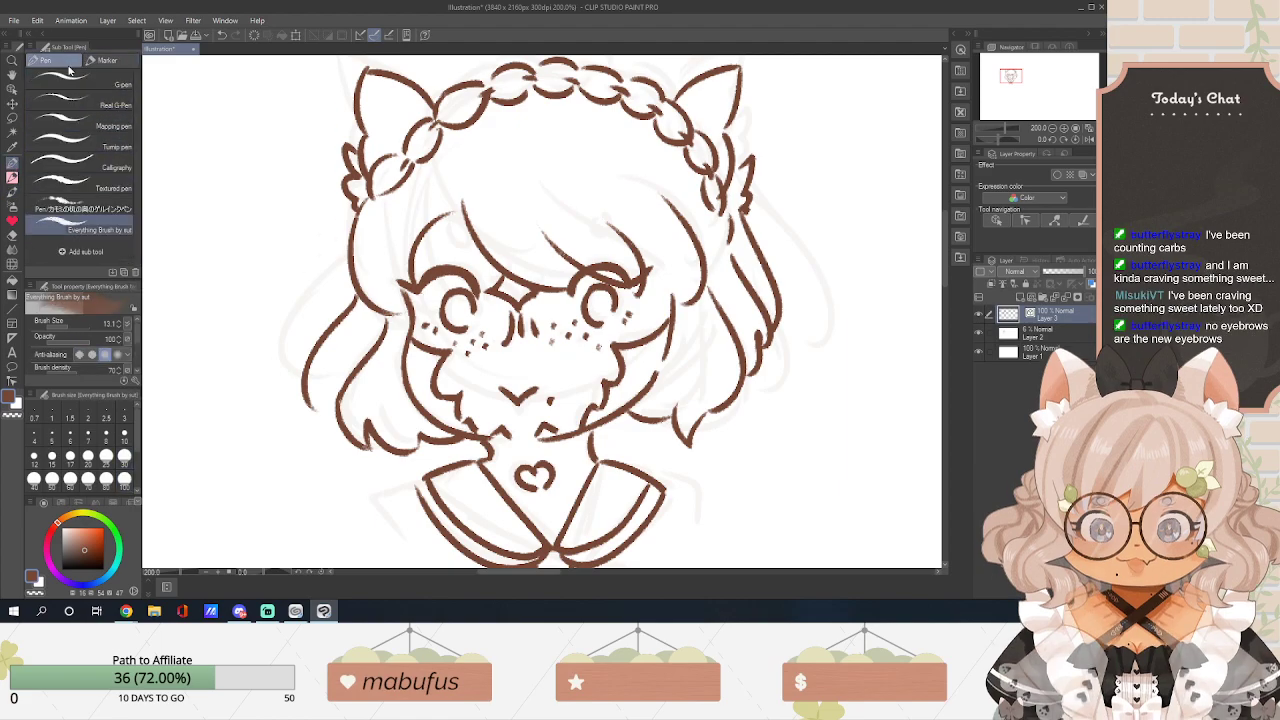
click(123, 226)
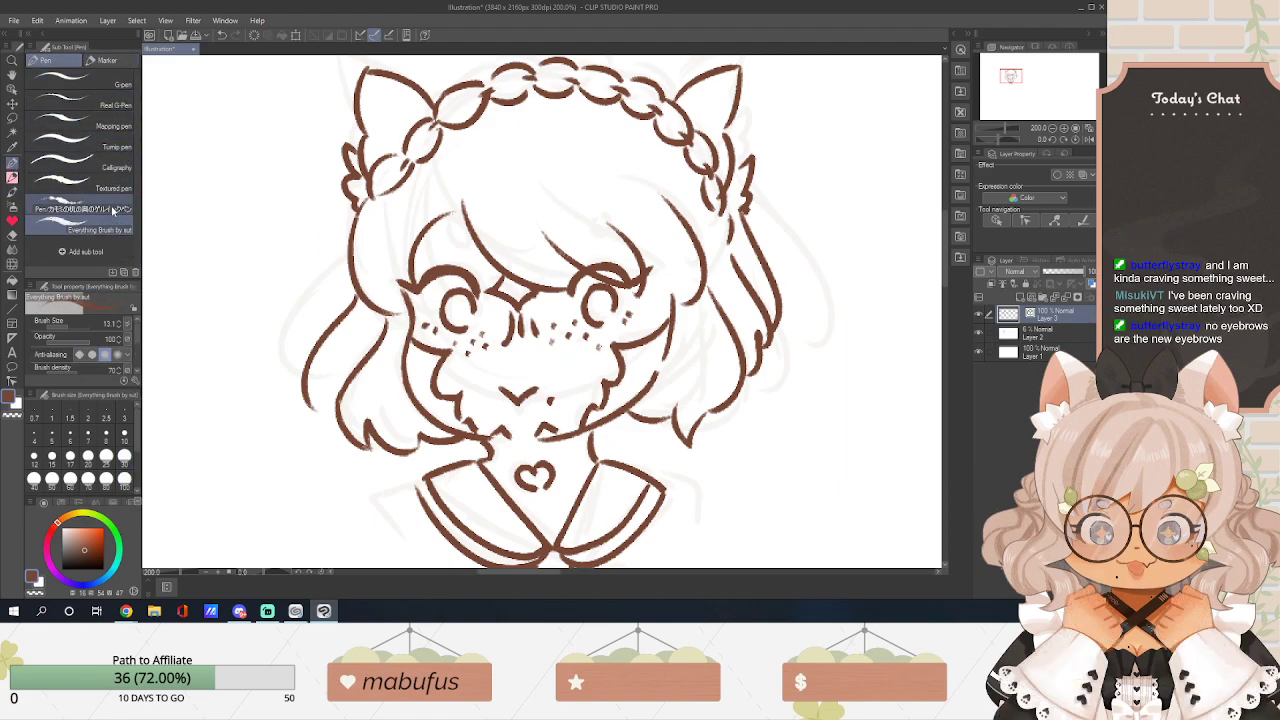
click(13, 177)
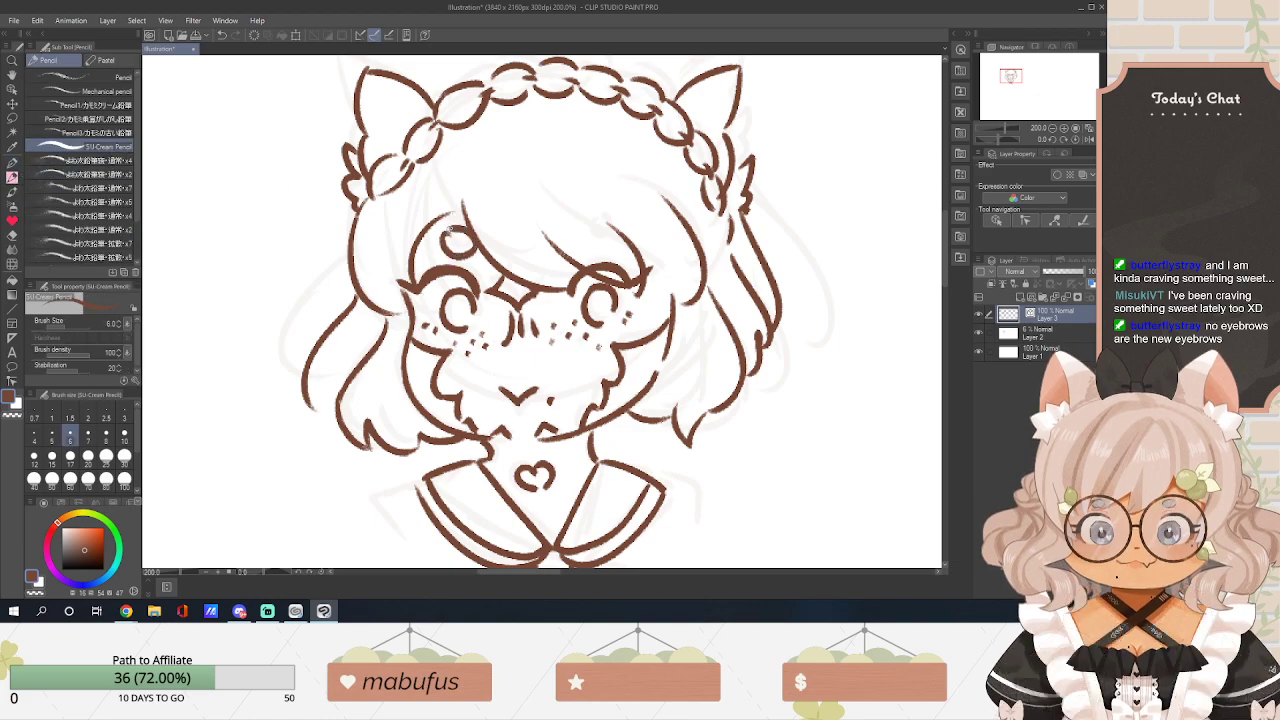
drag(579, 250, 606, 237)
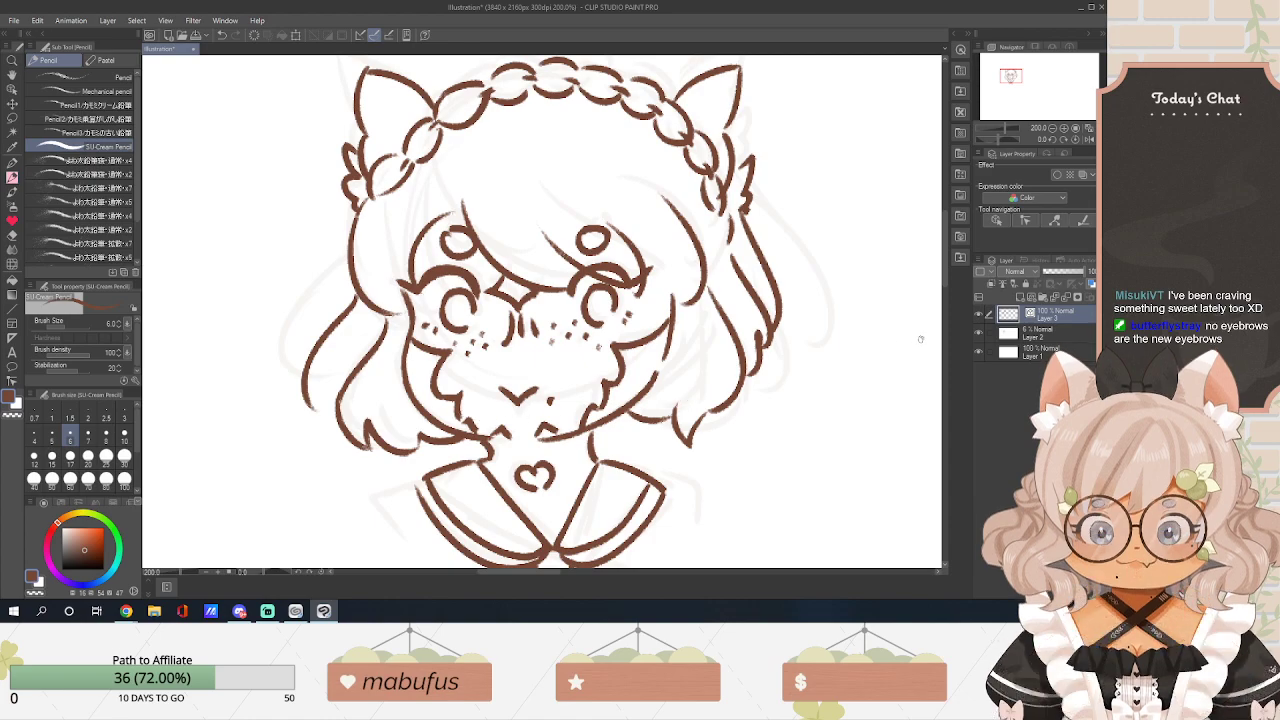
Hide the faint sketch on Layer 2 and add a new raster layer between it and the line art.
click(981, 336)
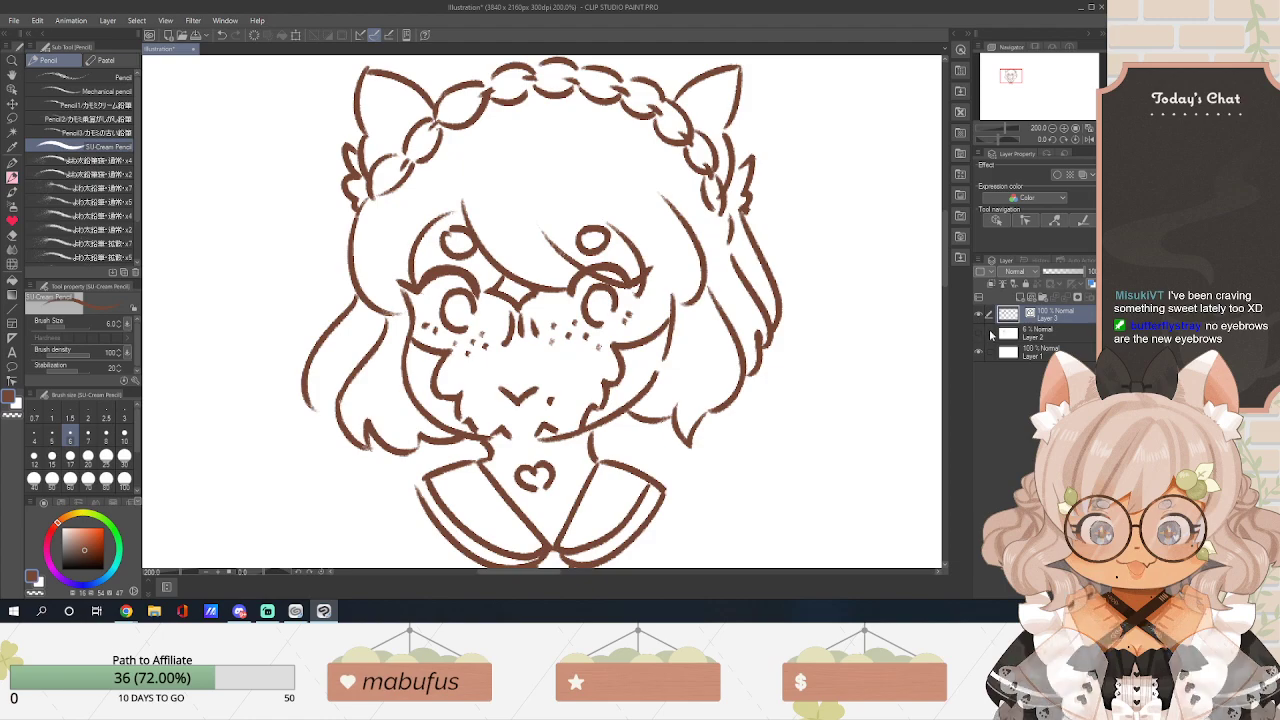
click(1040, 335)
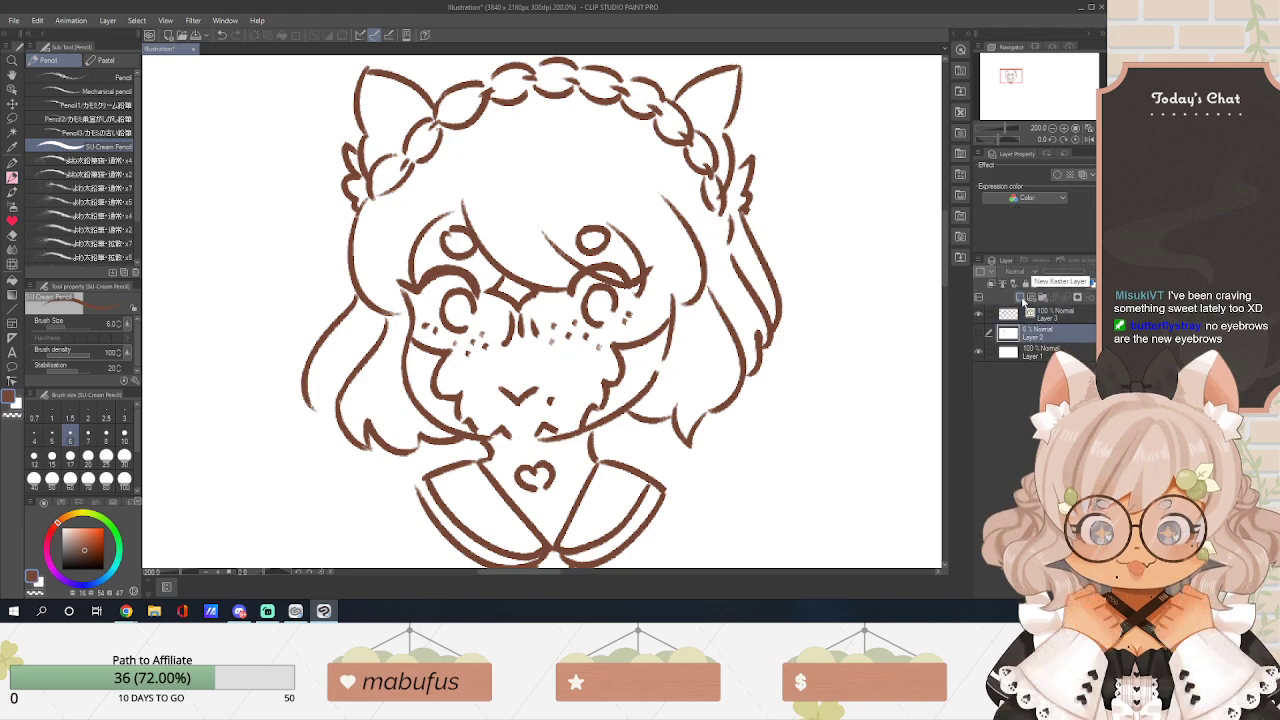
click(1022, 299)
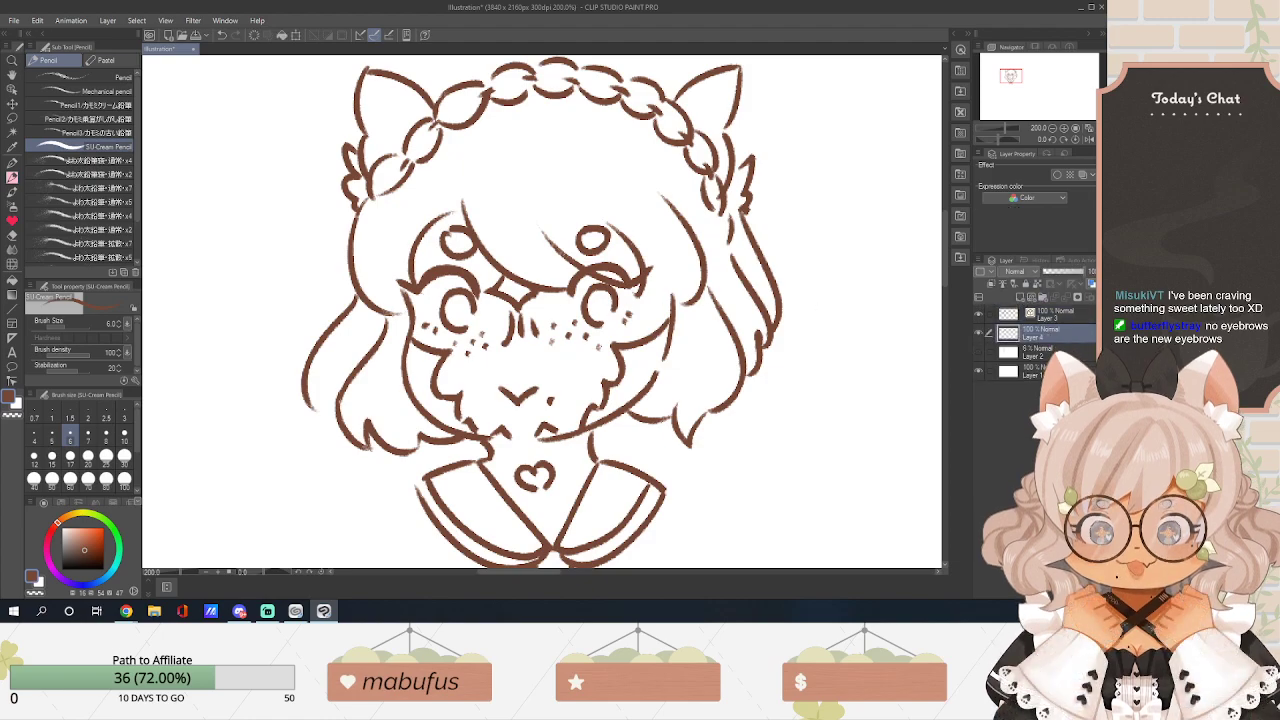
Test the Softie Marker on the hair beside the eye, change the drawing colour to dark green and undo the test stroke.
click(96, 64)
click(70, 62)
click(12, 161)
click(104, 60)
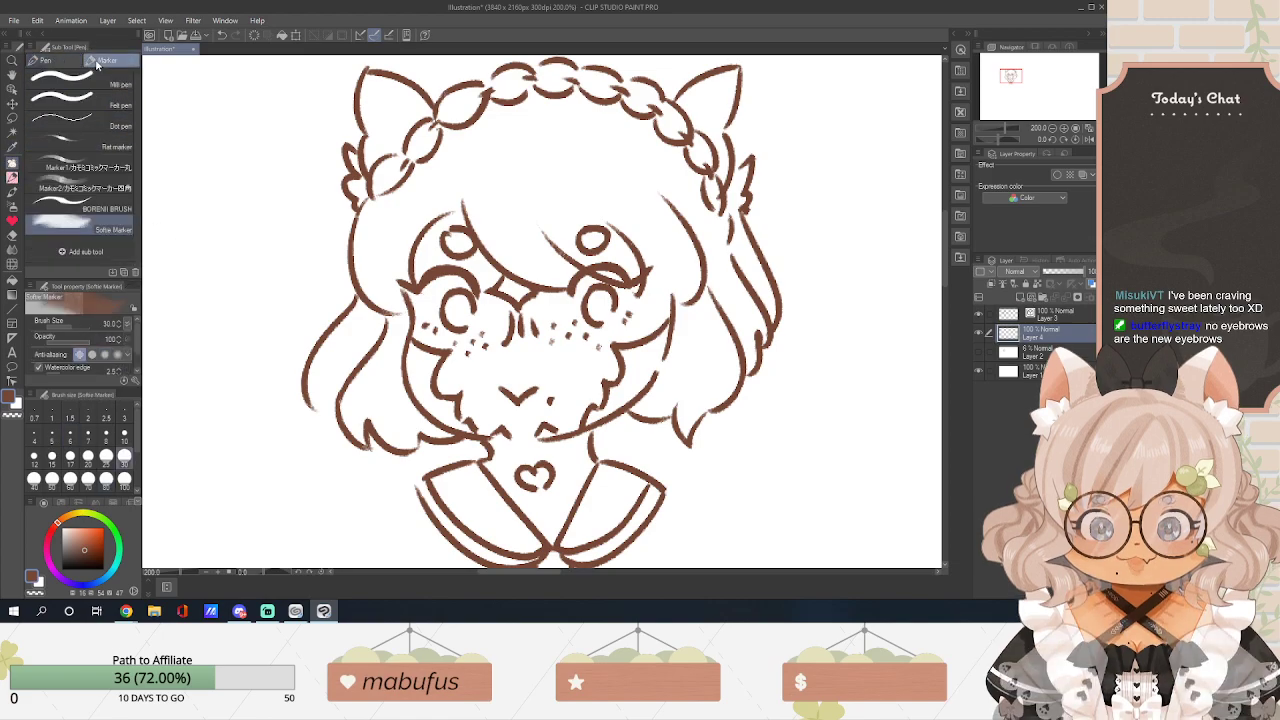
mouse_move(365, 235)
mouse_down()
mouse_move(385, 215)
mouse_move(420, 250)
mouse_move(395, 280)
mouse_up()
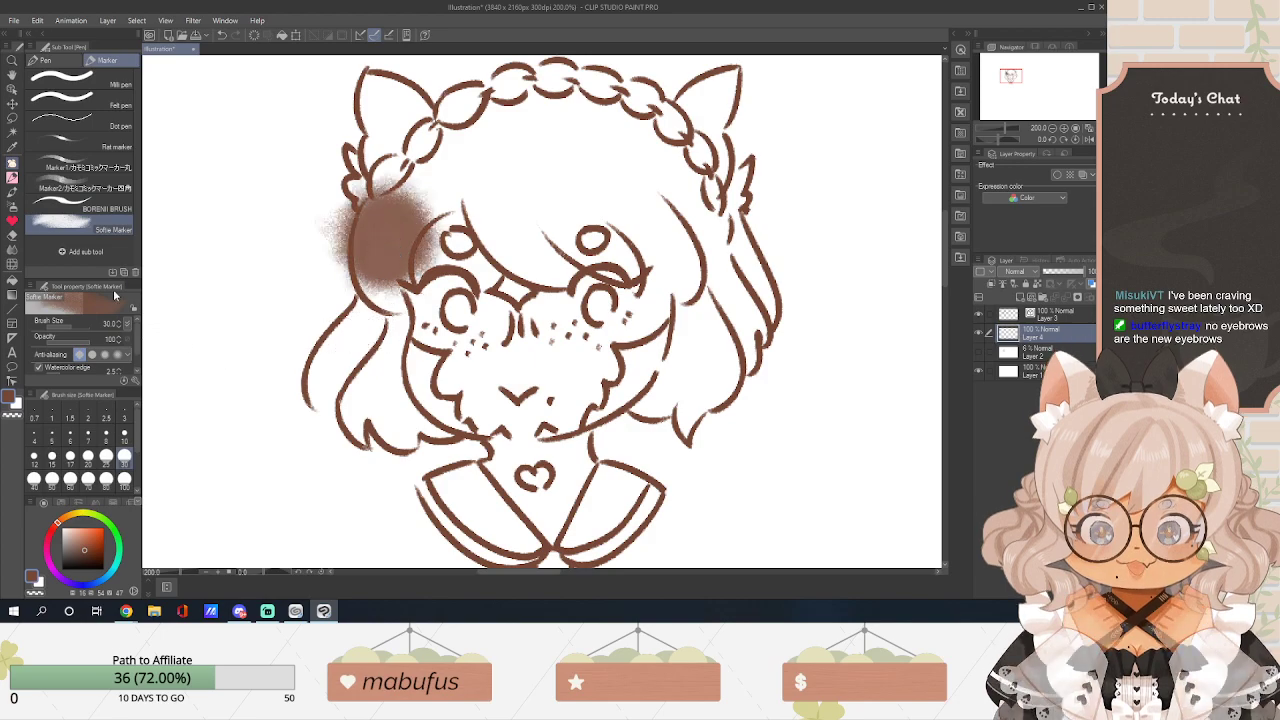
click(61, 322)
drag(61, 323, 60, 323)
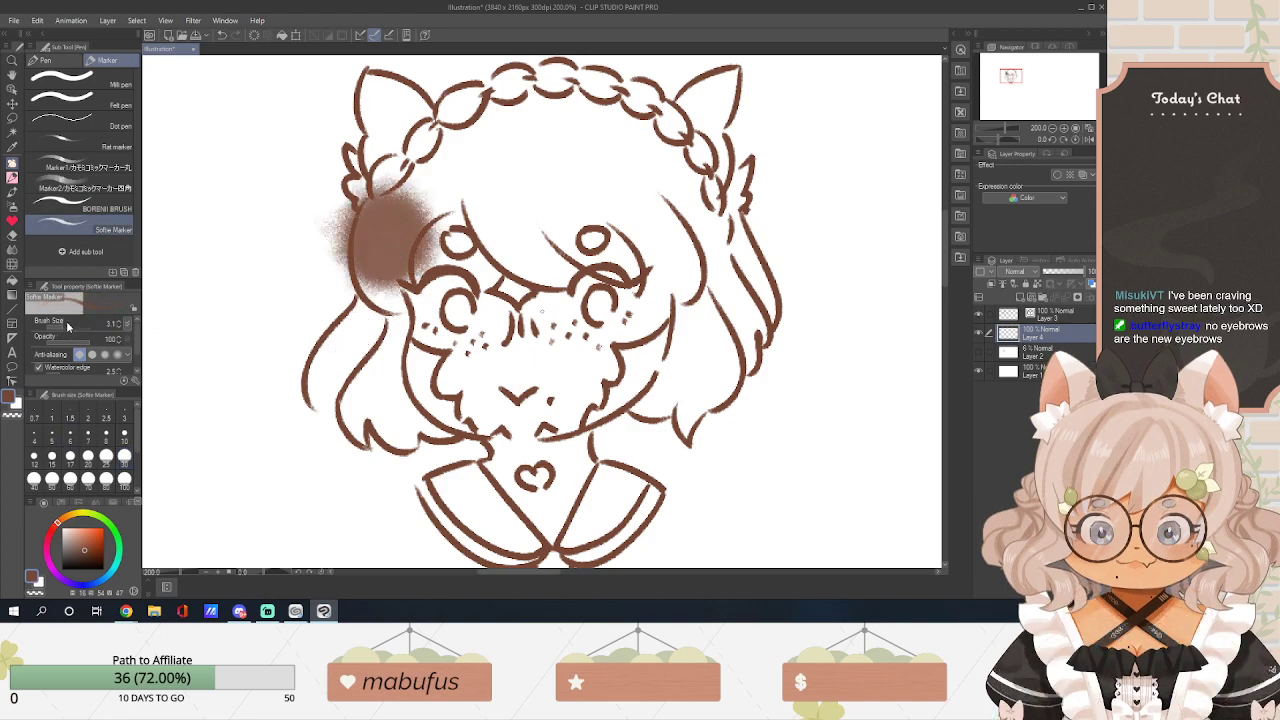
click(103, 536)
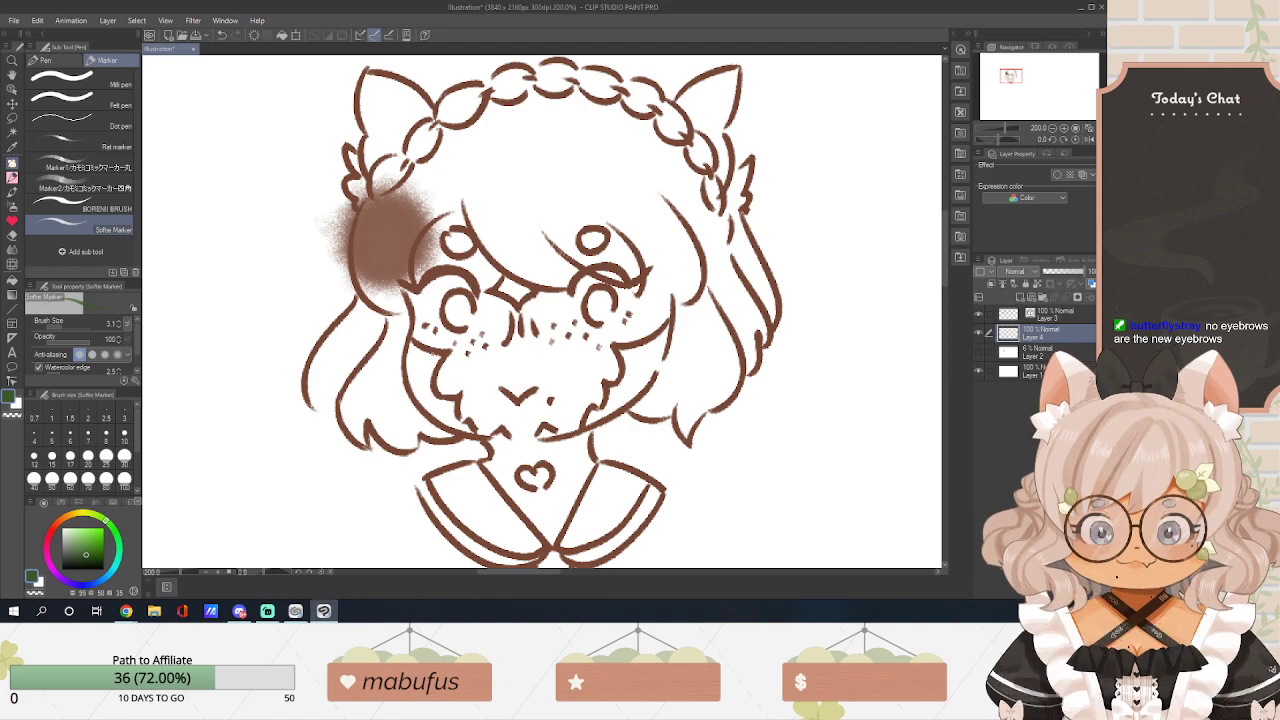
key(ctrl+z)
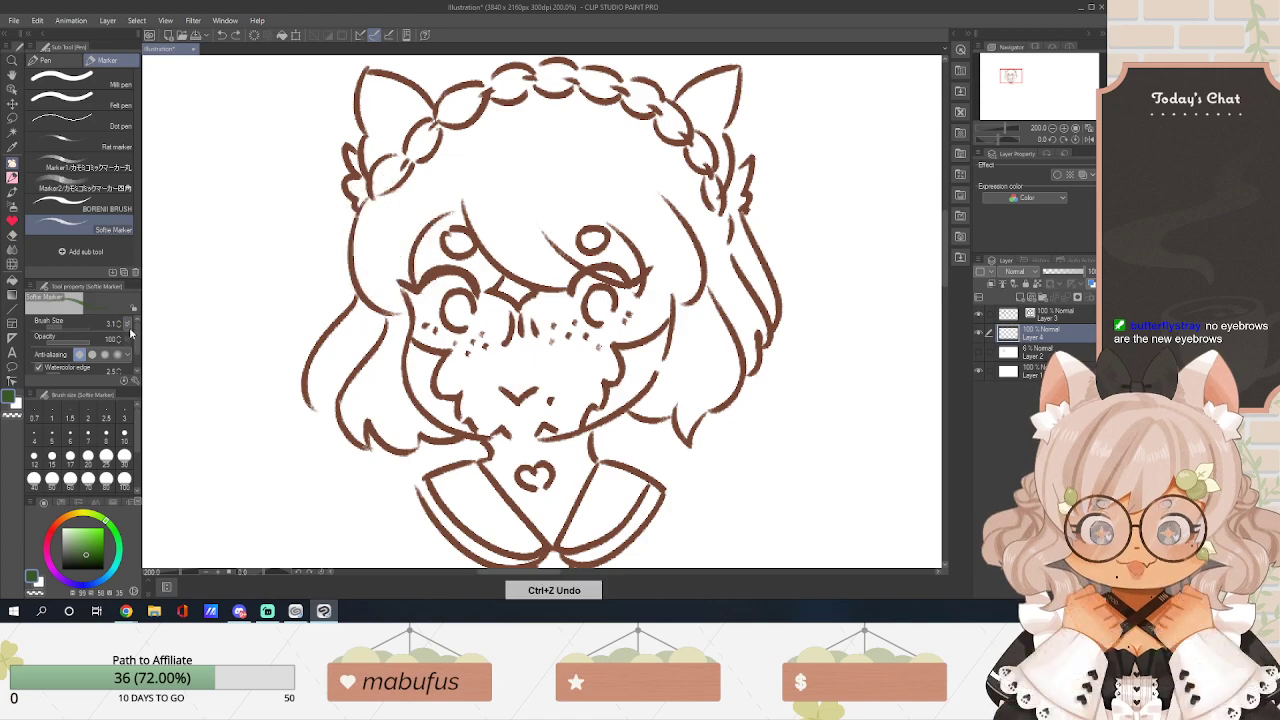
Try the Softie Marker at size 13.2 in dark green across the bangs and undo the strokes.
click(67, 326)
mouse_move(366, 263)
mouse_down()
mouse_move(378, 231)
mouse_move(379, 262)
mouse_move(403, 212)
mouse_move(395, 256)
mouse_move(416, 218)
mouse_move(386, 229)
mouse_move(366, 260)
mouse_up()
mouse_move(482, 200)
mouse_down()
mouse_move(518, 258)
mouse_move(514, 176)
mouse_move(532, 258)
mouse_move(548, 182)
mouse_move(650, 240)
mouse_move(660, 180)
mouse_move(692, 222)
mouse_move(710, 192)
mouse_move(690, 280)
mouse_up()
key(ctrl+z)
key(ctrl+z)
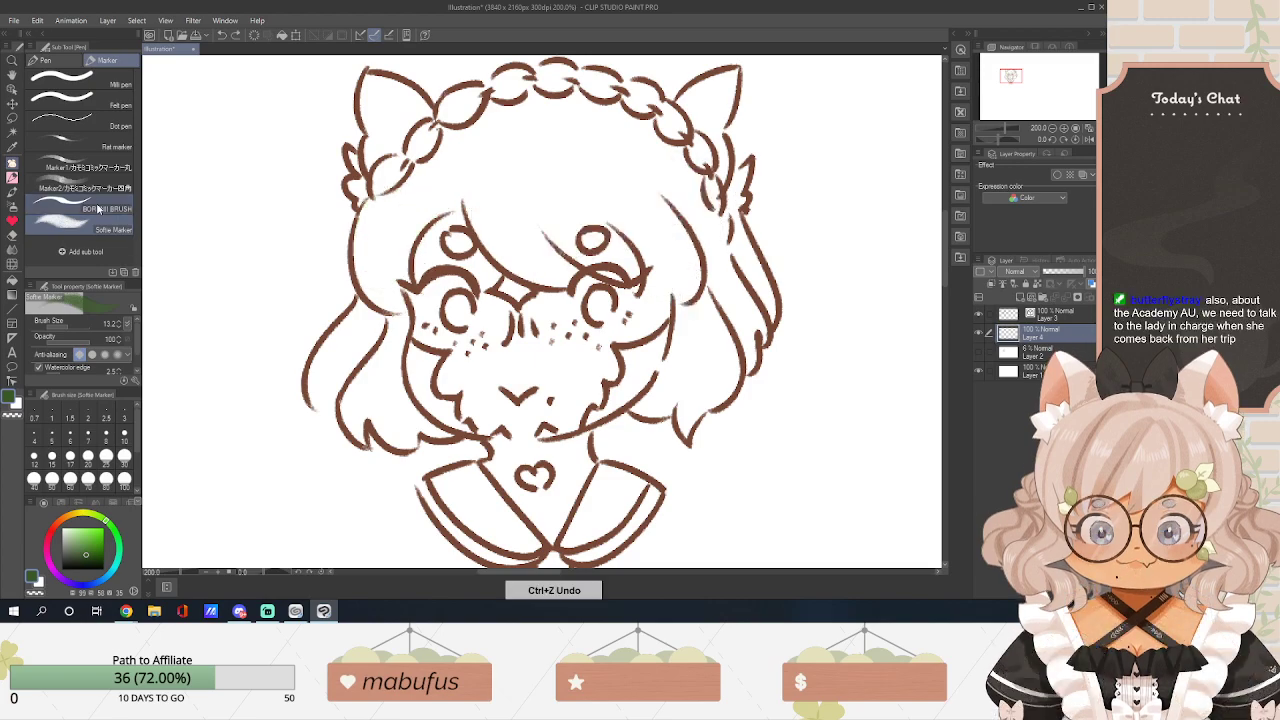
Try the BORENII BRUSH and Marker2 brush on the hair and undo the test strokes.
click(98, 207)
key(ctrl+z)
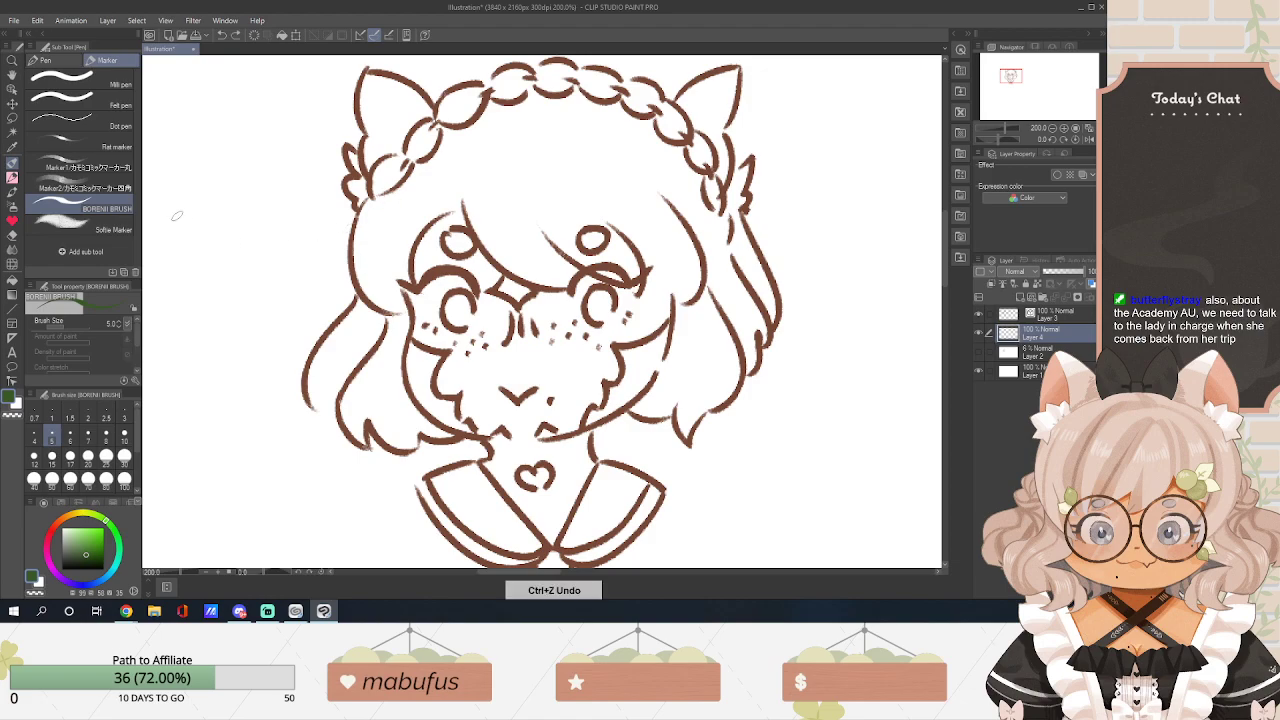
click(95, 187)
mouse_move(365, 245)
mouse_down()
mouse_move(407, 228)
mouse_move(395, 240)
mouse_move(425, 215)
mouse_move(475, 210)
mouse_move(575, 240)
mouse_move(560, 200)
mouse_move(670, 230)
mouse_move(693, 215)
mouse_move(600, 205)
mouse_up()
key(ctrl+z)
Try the Marker1 brush at size 70 across the bangs and side hair and undo the strokes.
click(85, 167)
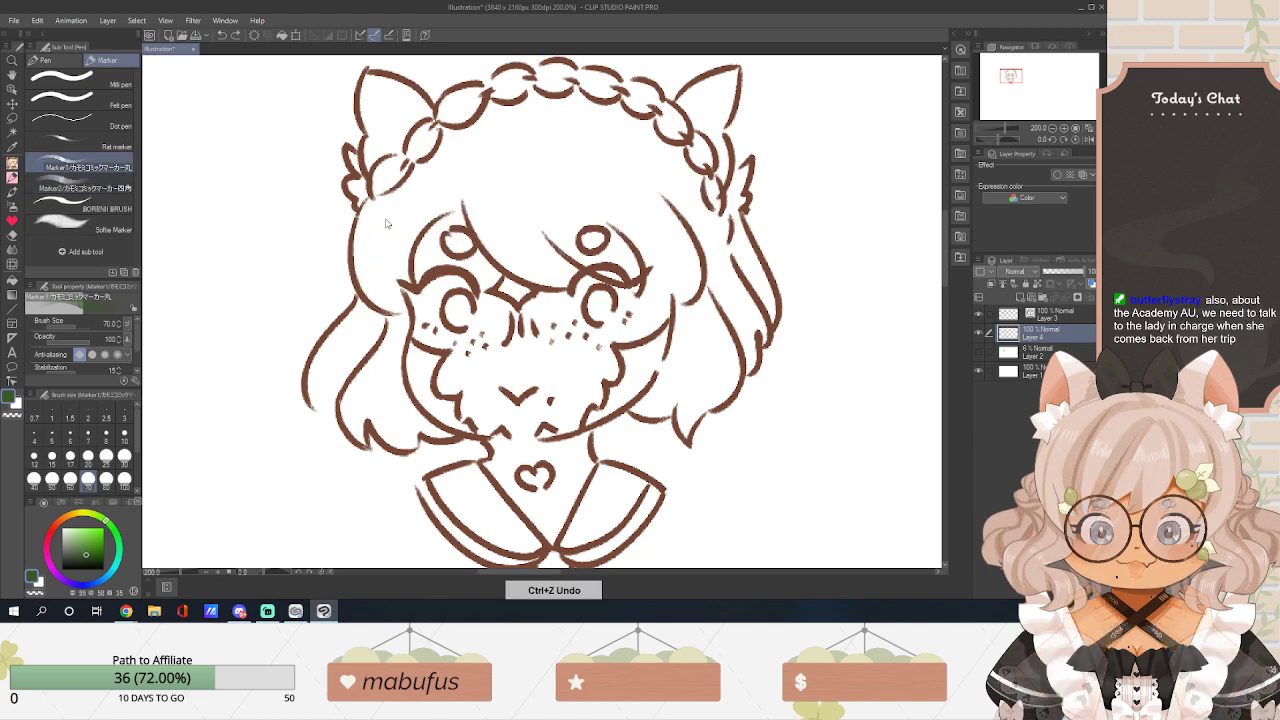
mouse_move(380, 205)
mouse_down()
mouse_move(380, 252)
mouse_move(385, 222)
mouse_move(397, 245)
mouse_move(510, 210)
mouse_move(537, 238)
mouse_move(514, 245)
mouse_move(614, 246)
mouse_move(599, 198)
mouse_move(690, 224)
mouse_move(694, 195)
mouse_move(712, 195)
mouse_move(715, 235)
mouse_up()
mouse_move(663, 277)
mouse_down()
mouse_move(739, 288)
mouse_move(745, 326)
mouse_up()
key(ctrl+z)
key(ctrl+z)
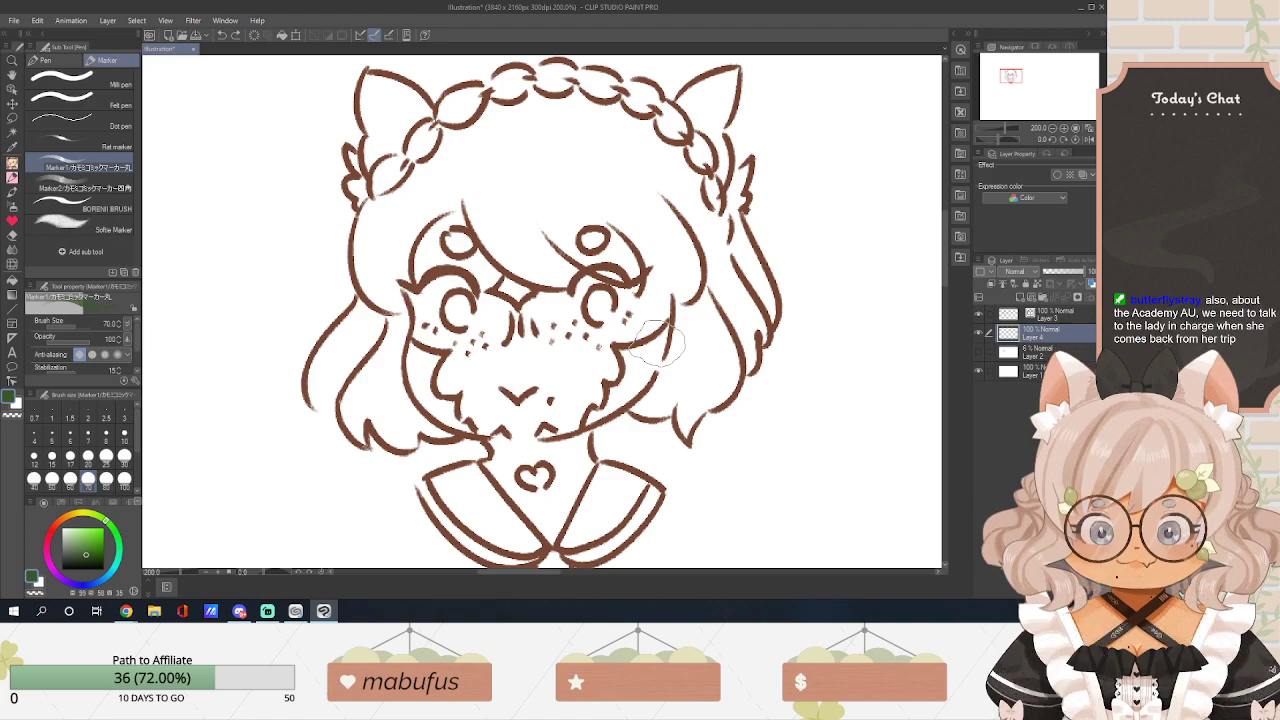
Try the custom Pastel brush at size 80 across the bangs and undo the stroke.
click(50, 61)
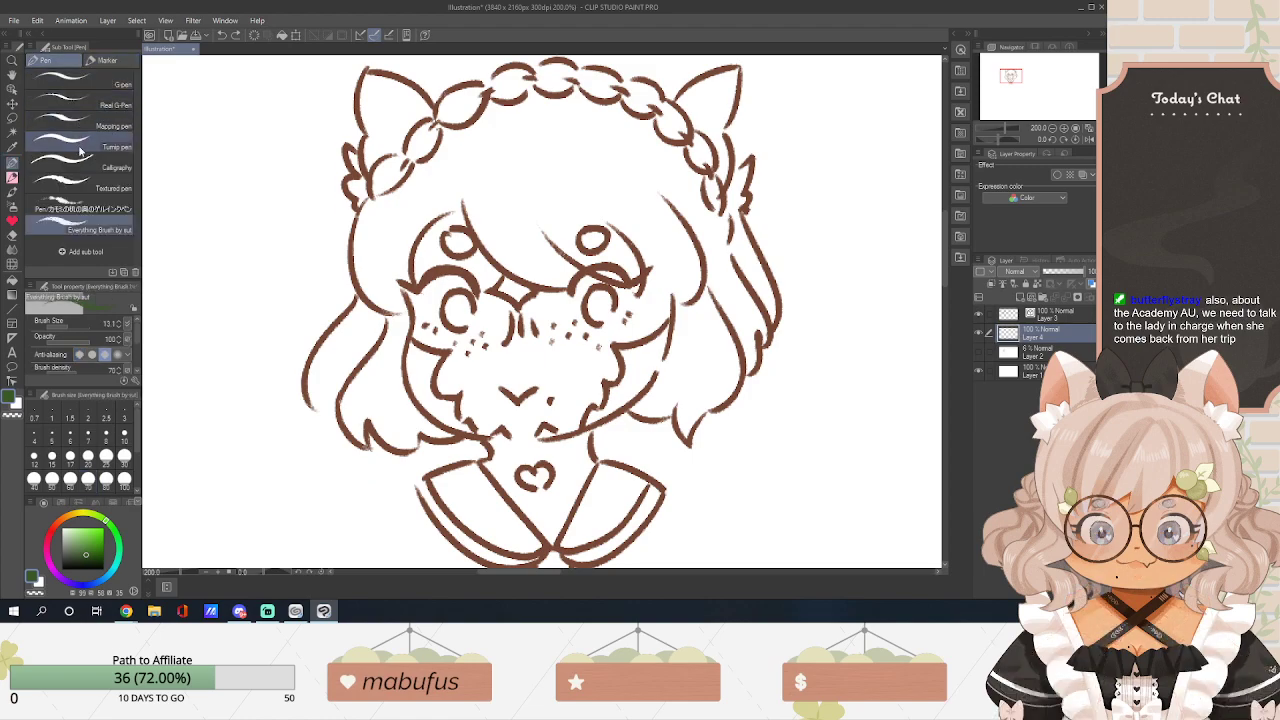
click(13, 177)
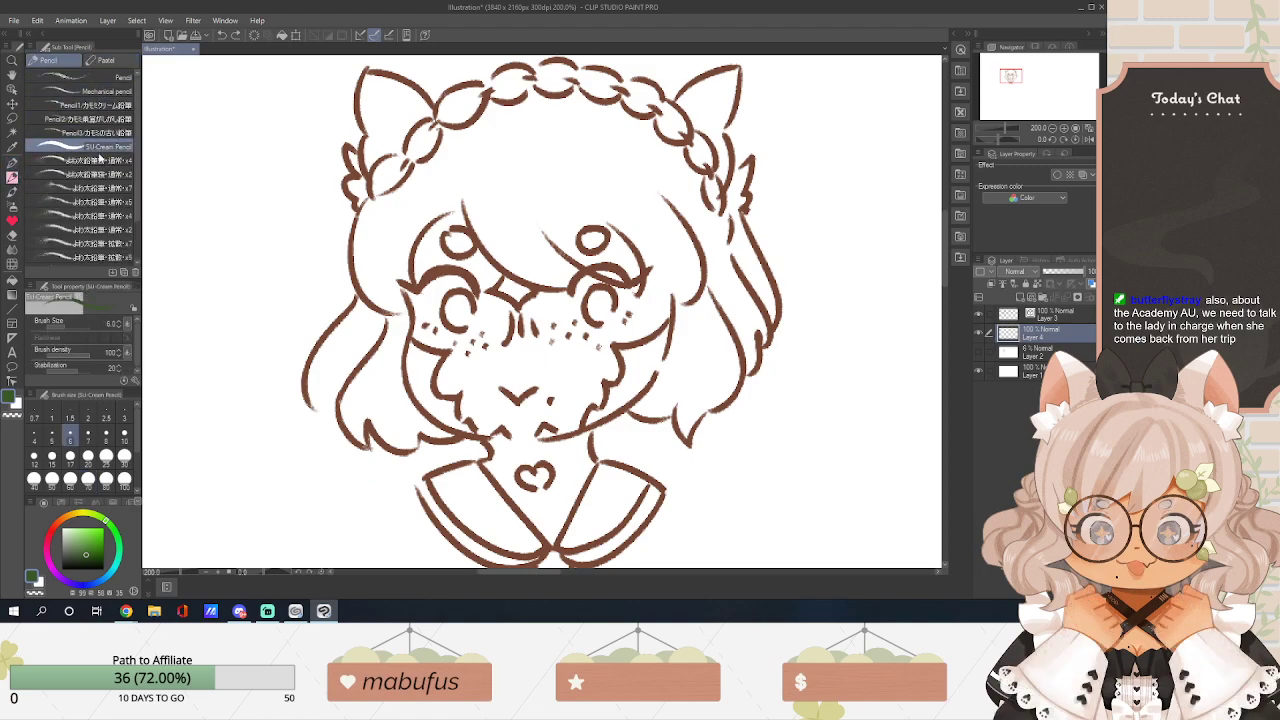
click(103, 60)
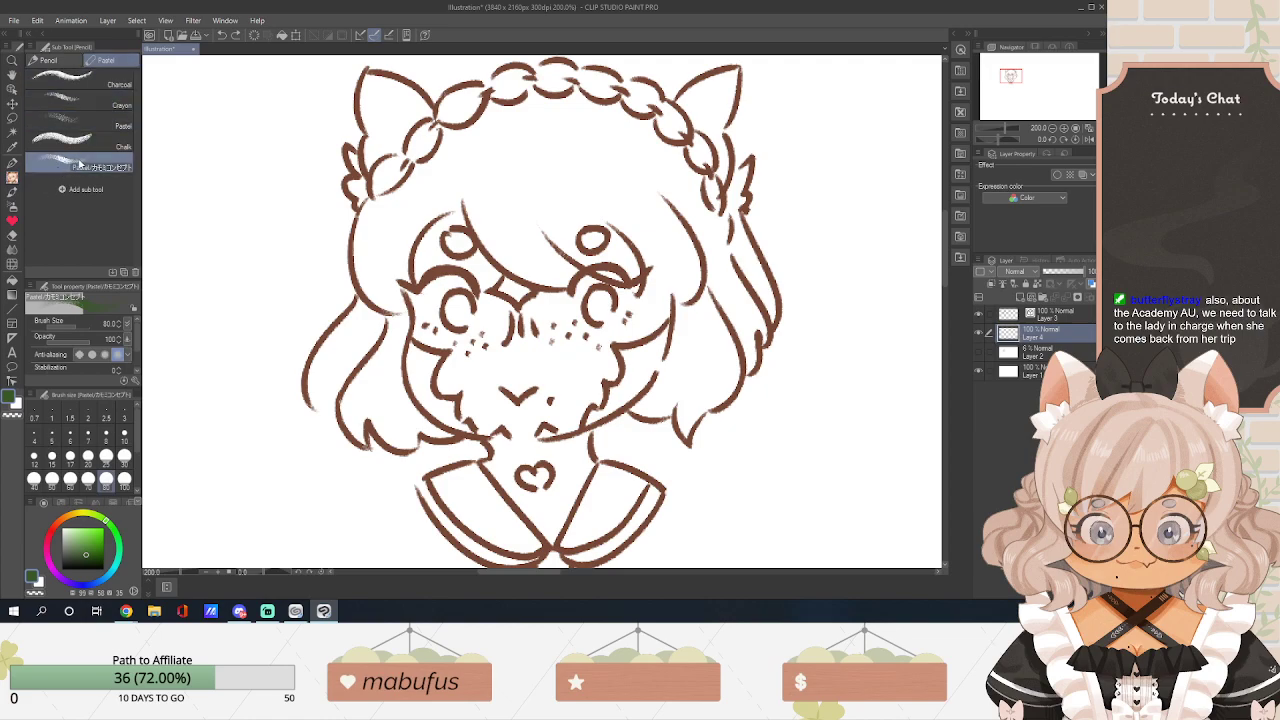
mouse_move(455, 195)
mouse_down()
mouse_move(375, 235)
mouse_move(480, 210)
mouse_move(640, 215)
mouse_up()
key(ctrl+z)
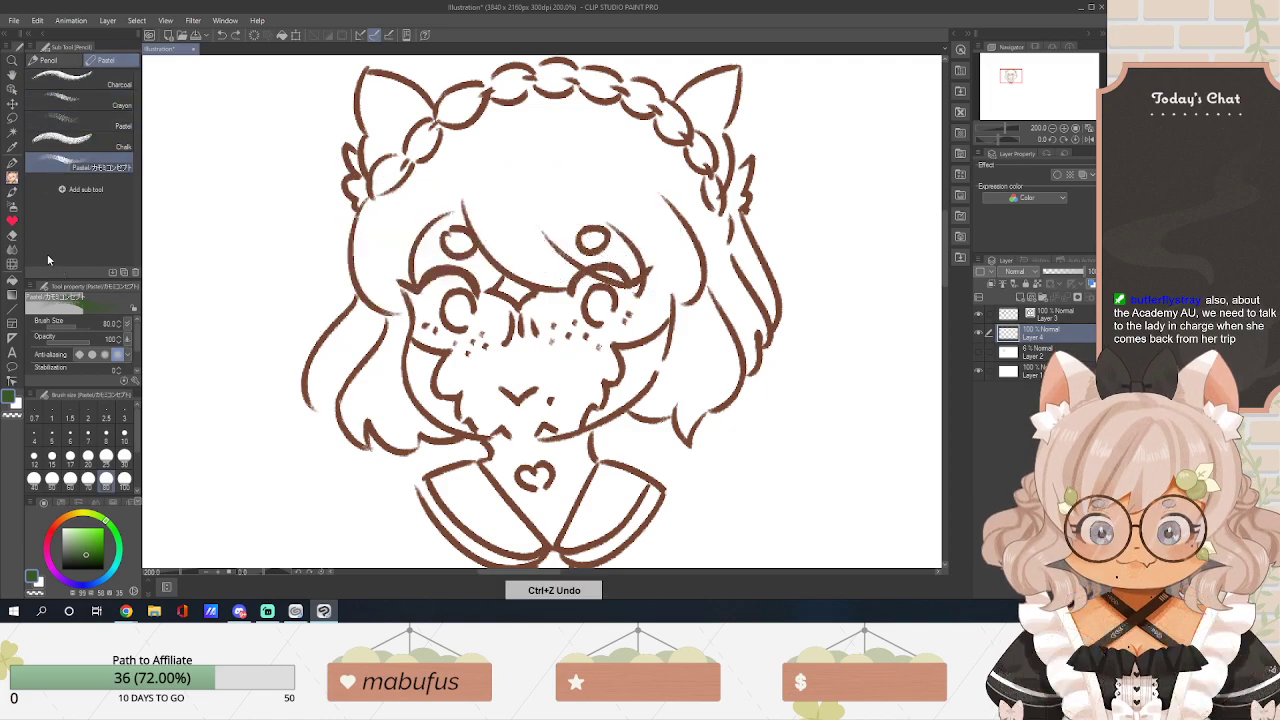
Try the Flat watercolor brush and the Round watercolor brush in green over the hair, undoing each test.
click(11, 195)
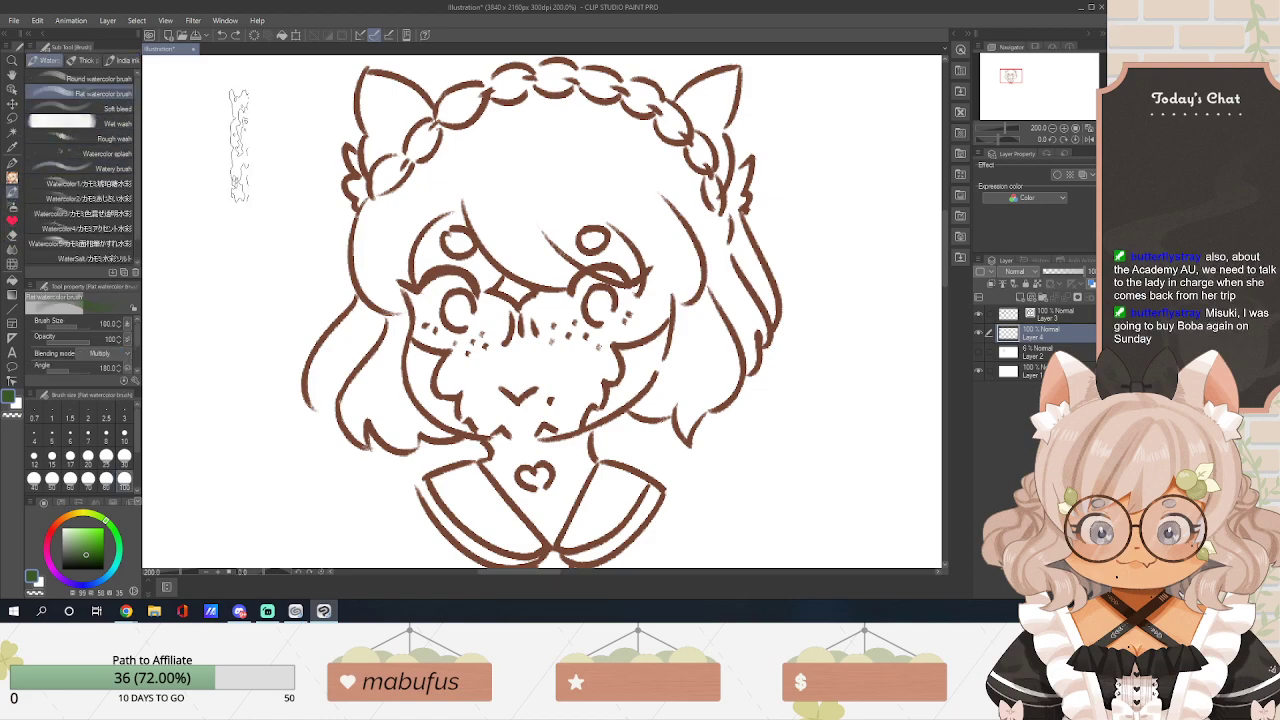
mouse_move(410, 200)
mouse_down()
mouse_move(425, 250)
mouse_move(485, 210)
mouse_move(605, 280)
mouse_move(670, 240)
mouse_move(740, 300)
mouse_up()
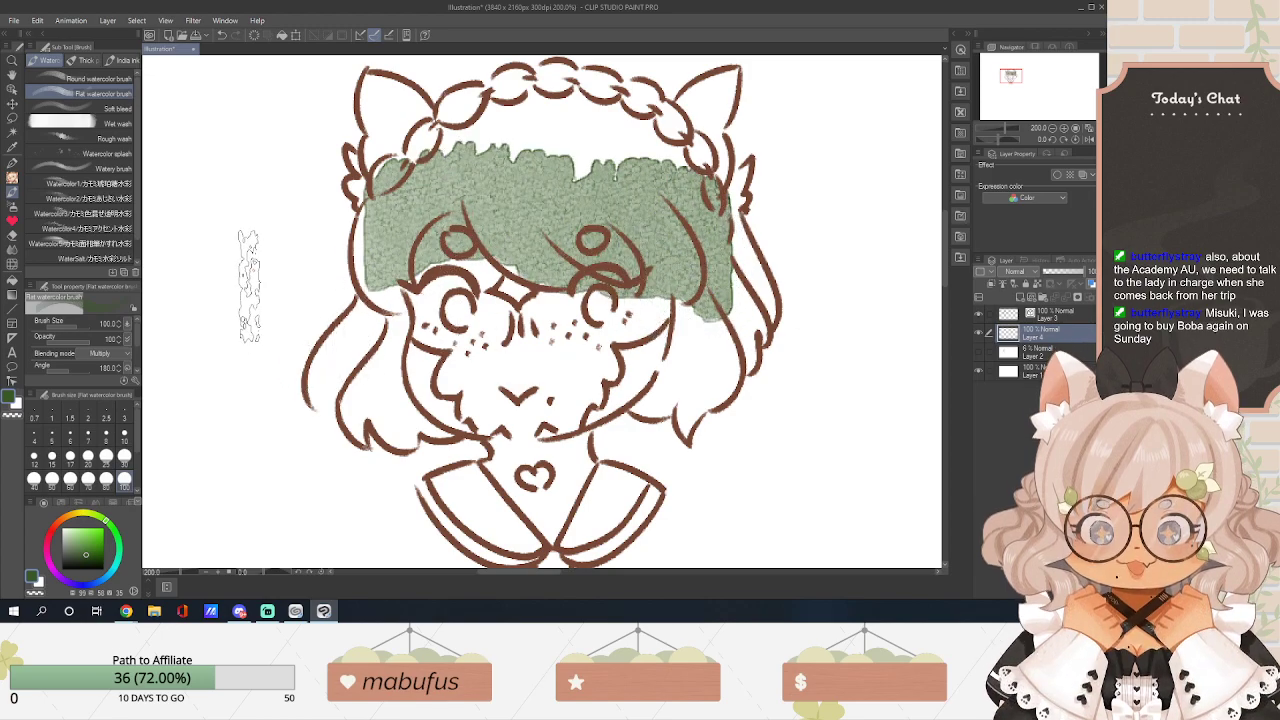
key(ctrl+z)
click(96, 78)
click(390, 232)
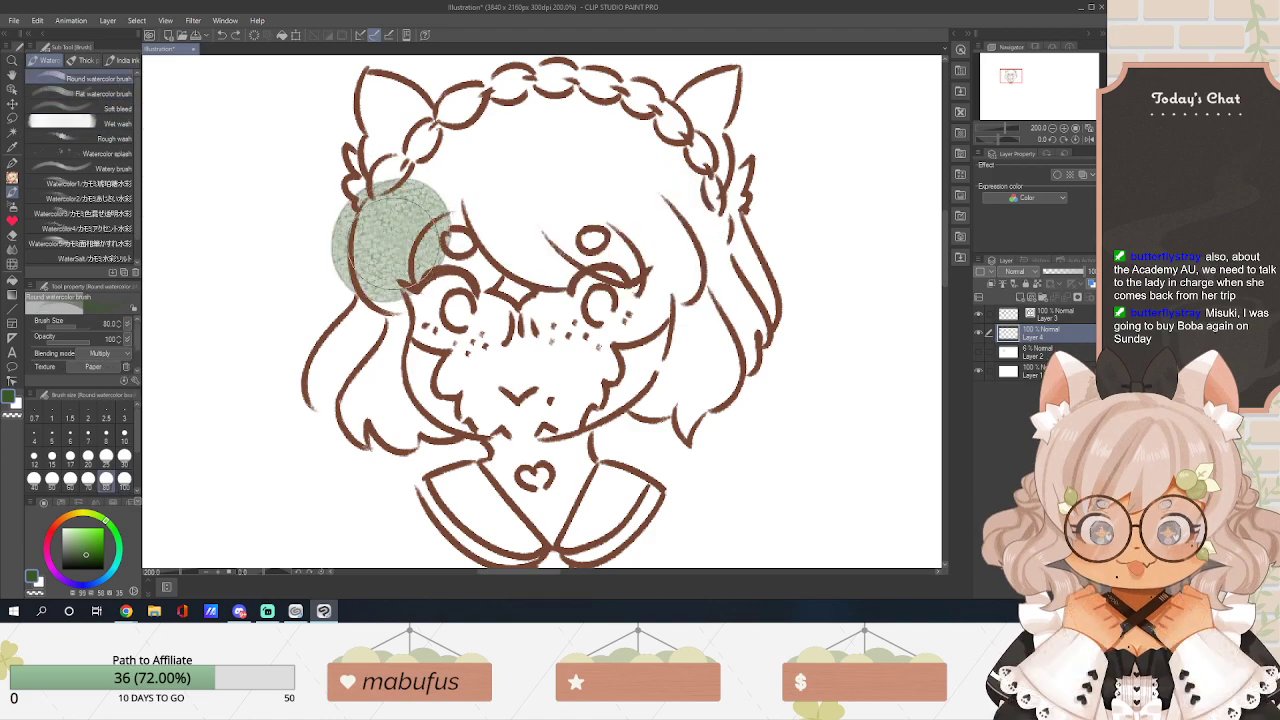
key(ctrl+z)
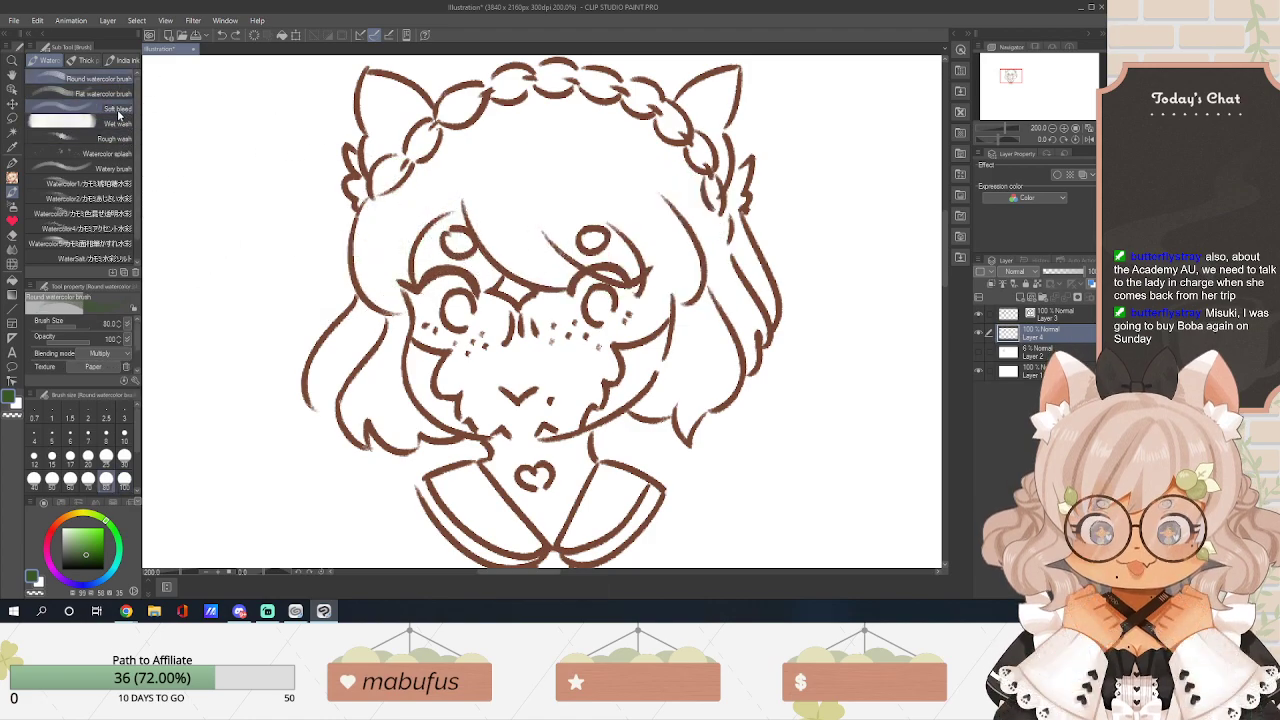
Try the Soft bleed, Wet wash and Rough wash brushes in green over the hair, undoing each test.
click(110, 108)
mouse_move(320, 190)
mouse_down()
mouse_move(385, 235)
mouse_move(700, 228)
mouse_up()
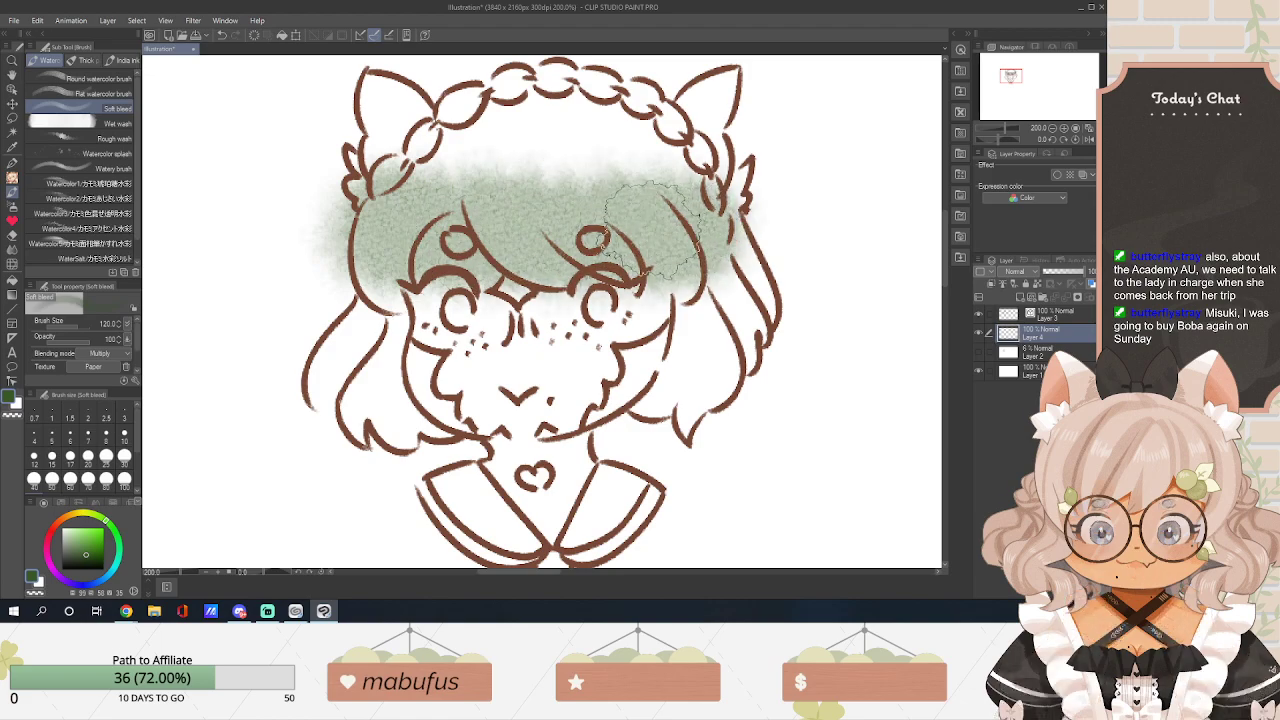
key(ctrl+z)
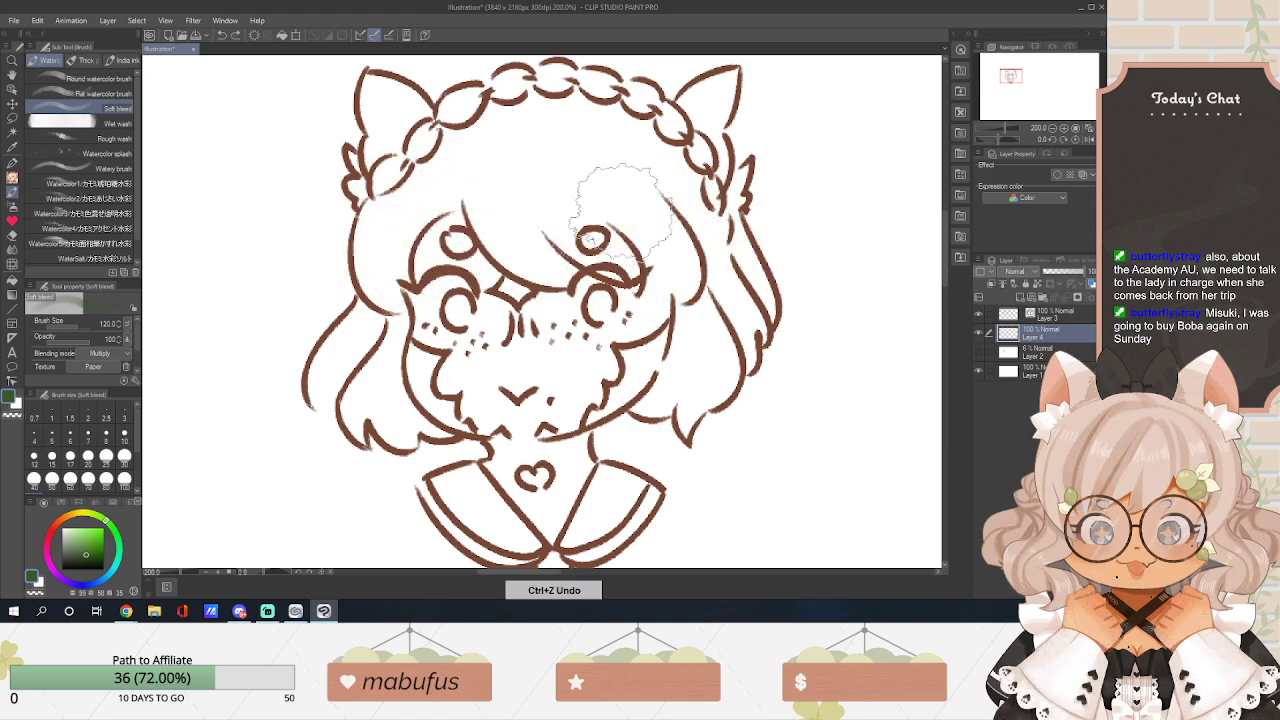
click(105, 126)
drag(375, 240, 414, 229)
key(ctrl+z)
click(110, 138)
mouse_move(330, 215)
mouse_down()
mouse_move(390, 230)
mouse_move(430, 220)
mouse_up()
key(ctrl+z)
Try the custom Watercolor1, Watercolor2 and Watercolor3 brushes in green across the bangs, undoing each test.
click(90, 183)
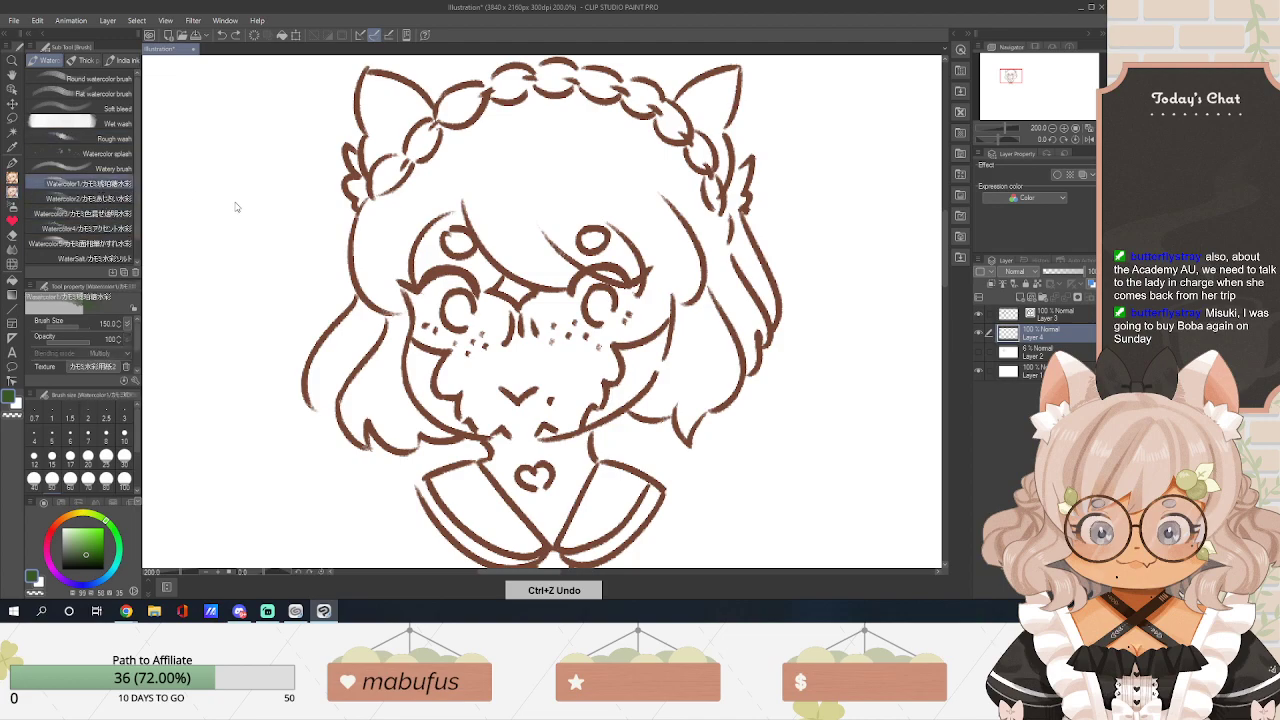
mouse_move(397, 262)
mouse_down()
mouse_move(470, 230)
mouse_move(740, 230)
mouse_up()
key(ctrl+z)
click(90, 198)
mouse_move(295, 215)
mouse_down()
mouse_move(400, 230)
mouse_move(600, 215)
mouse_up()
key(ctrl+z)
click(90, 213)
mouse_move(360, 200)
mouse_down()
mouse_move(435, 240)
mouse_move(460, 225)
mouse_move(620, 240)
mouse_up()
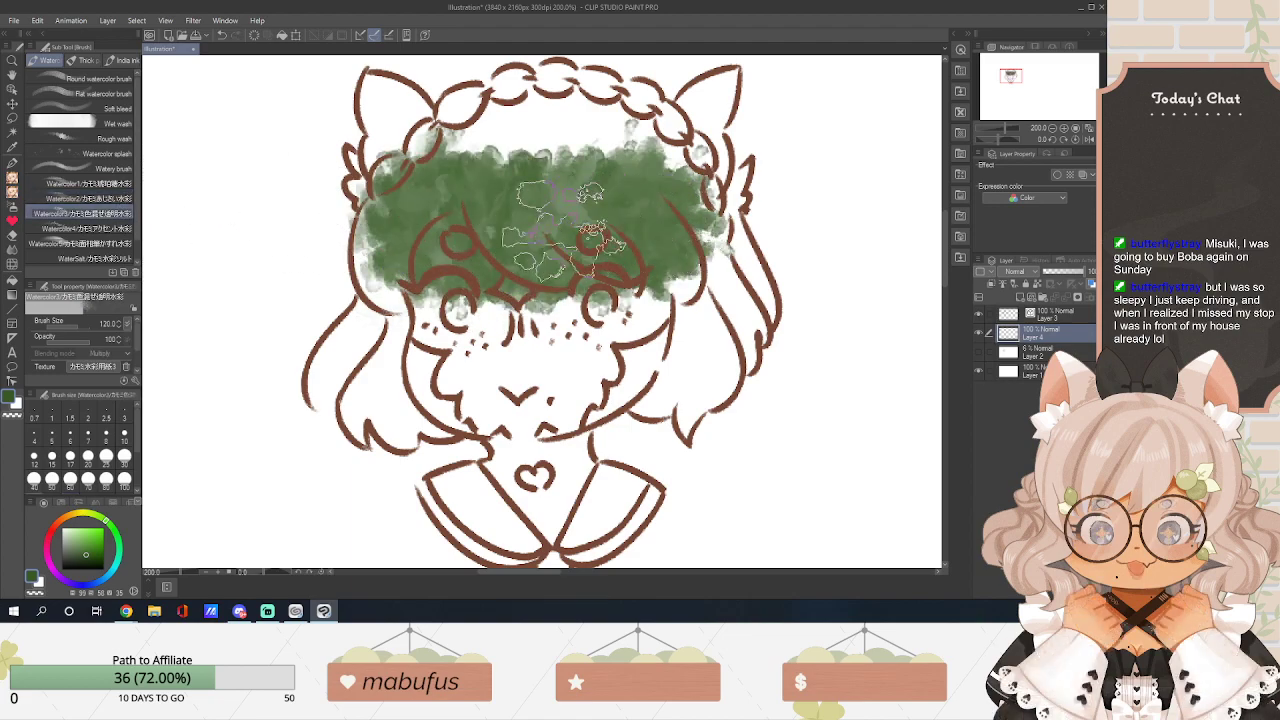
key(ctrl+z)
Try the custom Watercolor4 and Watercolor5 brushes in green over the hair, undoing each test.
click(107, 229)
mouse_move(371, 214)
mouse_down()
mouse_move(460, 205)
mouse_move(690, 235)
mouse_up()
click(80, 243)
key(ctrl+z)
mouse_move(440, 215)
mouse_down()
mouse_move(400, 245)
mouse_move(405, 235)
mouse_up()
key(ctrl+z)
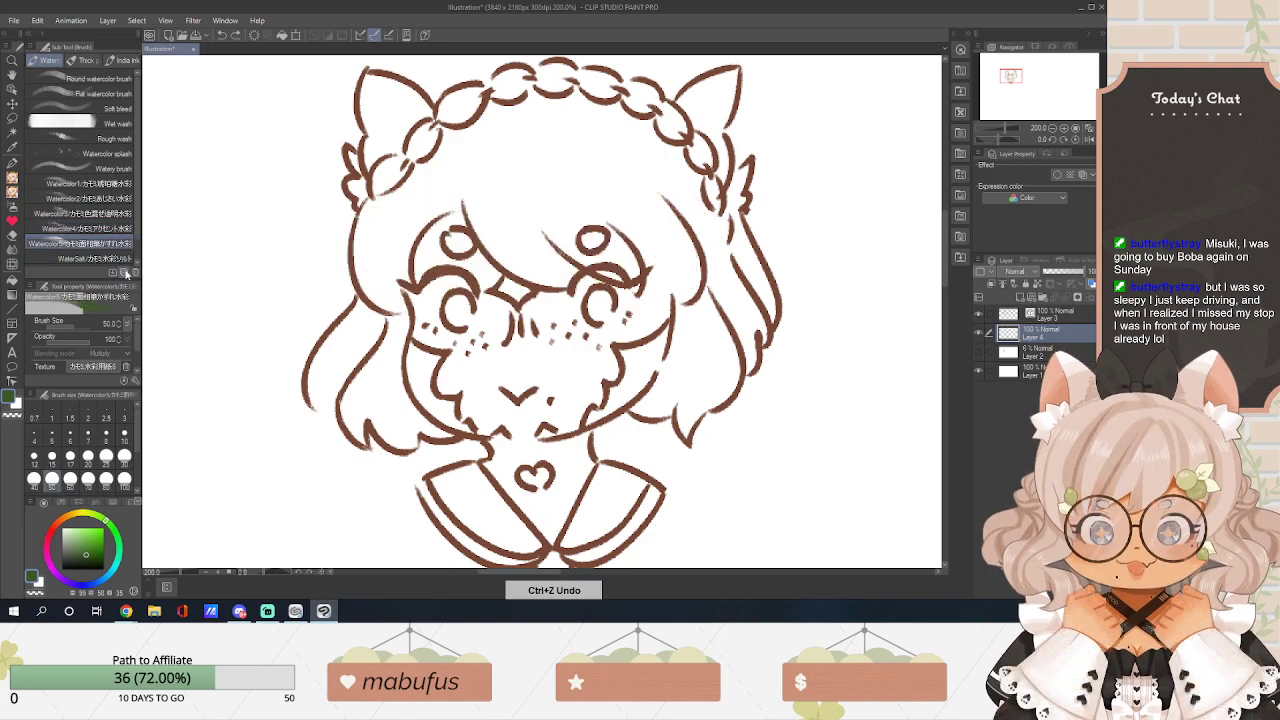
click(100, 258)
click(127, 199)
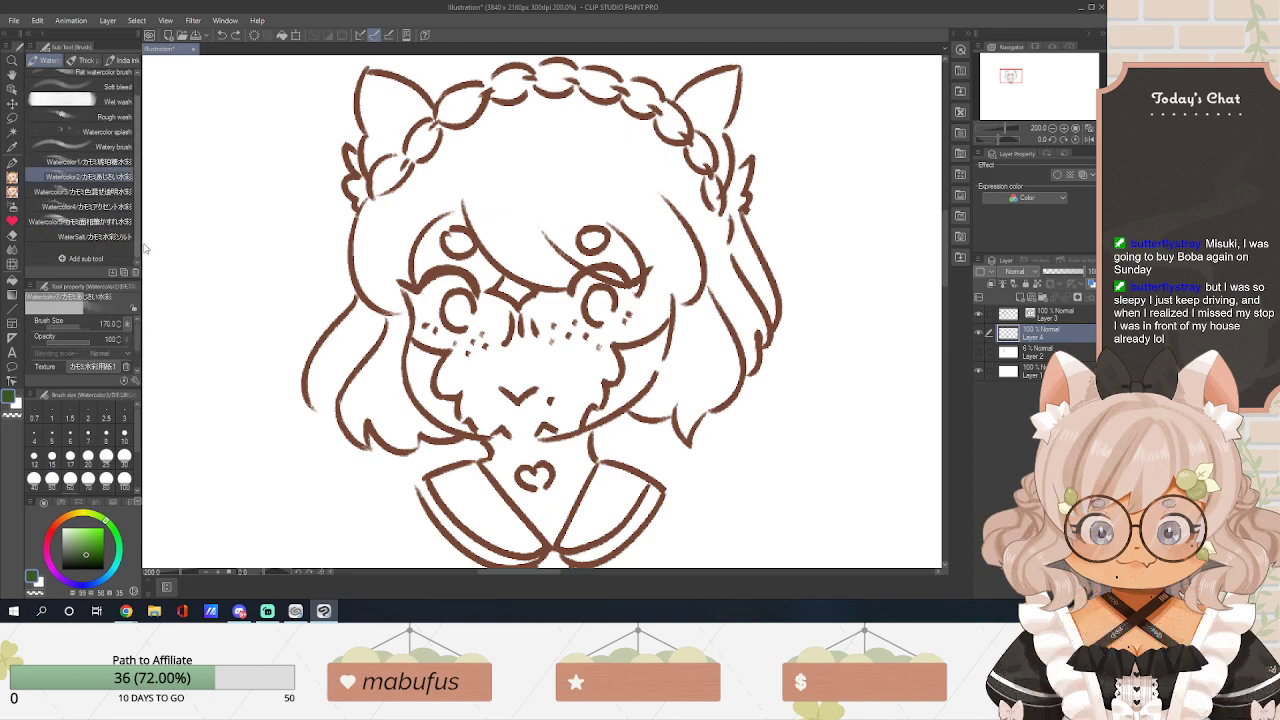
click(86, 60)
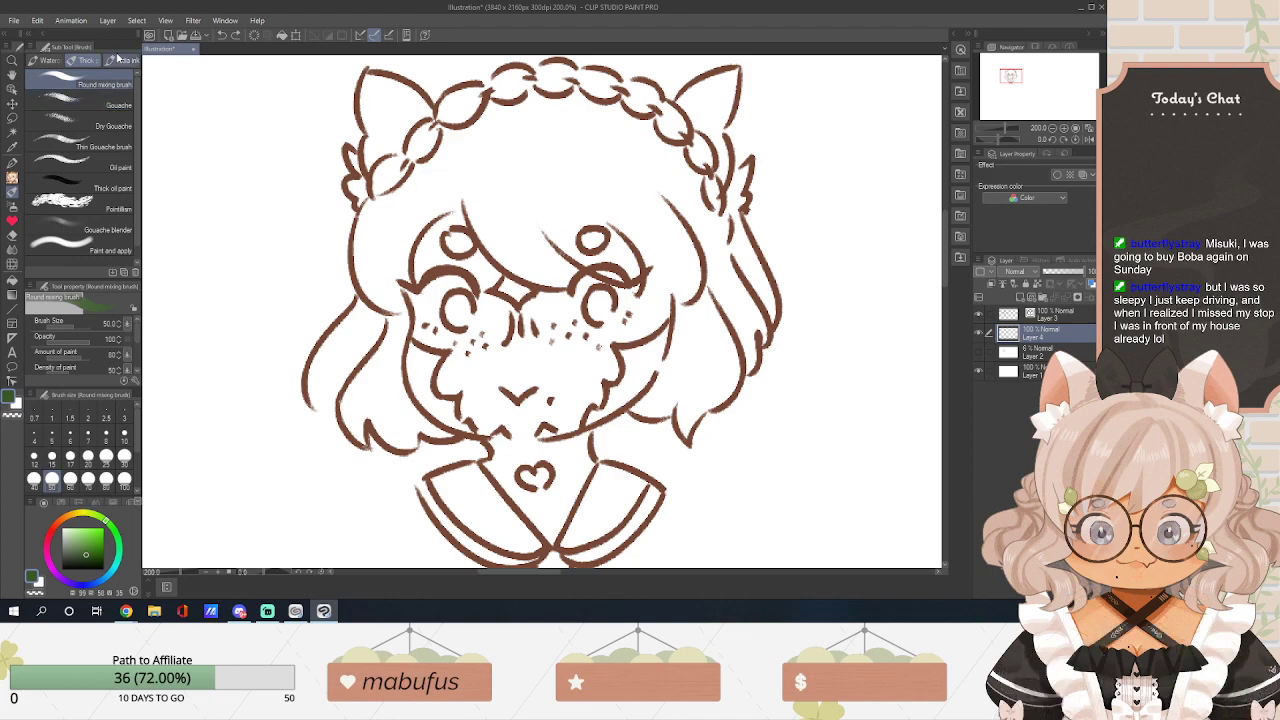
click(125, 60)
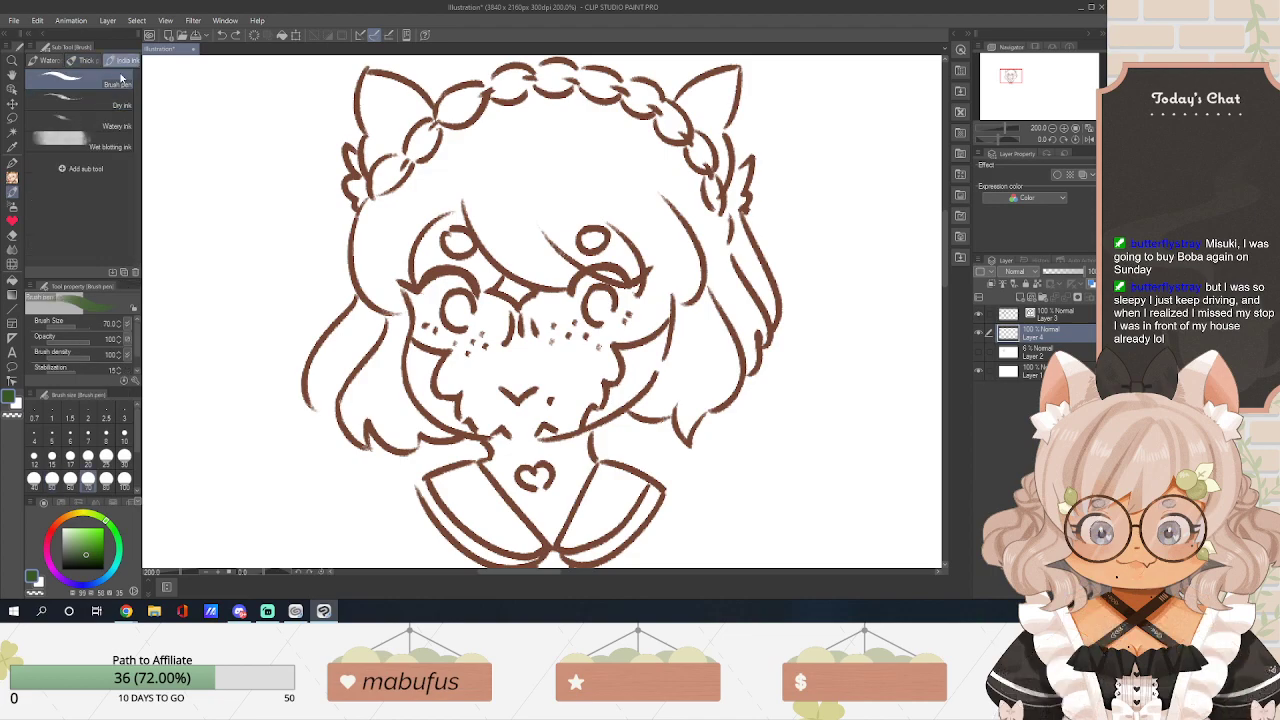
click(47, 60)
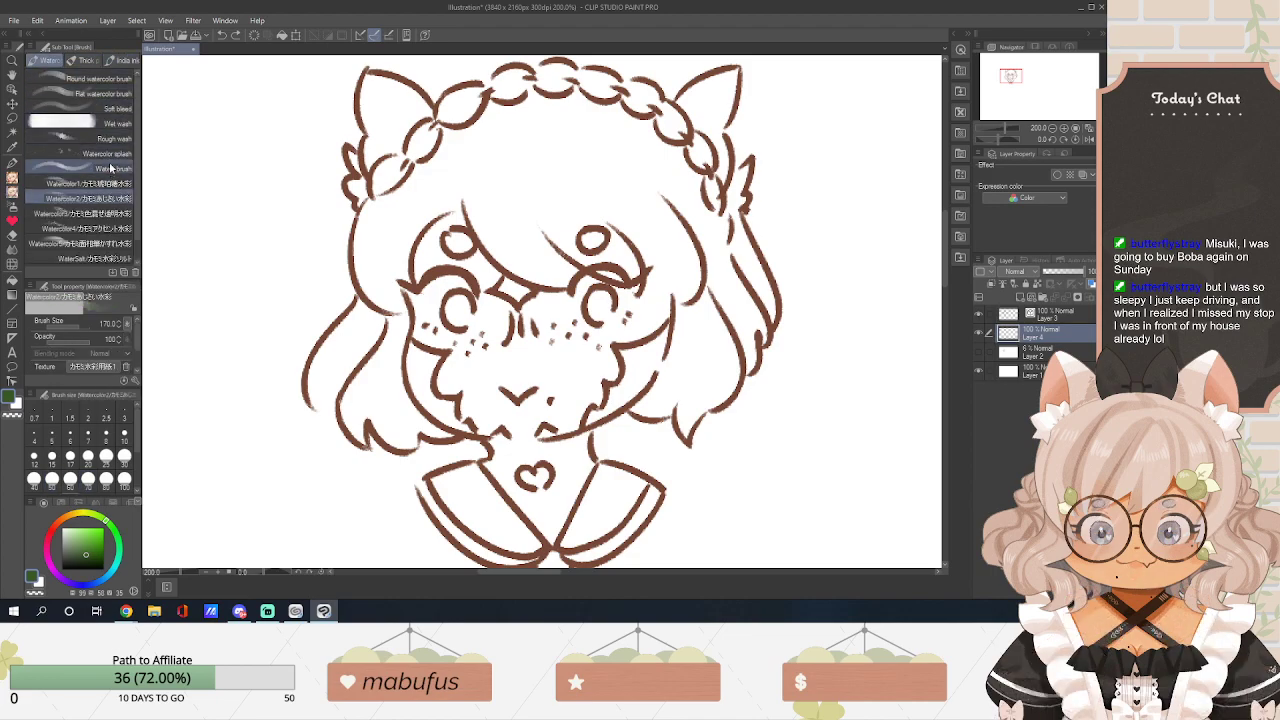
Choose the Round watercolor brush and test it in green on the side hair at brush sizes 7 and 15, undoing each stroke.
click(100, 78)
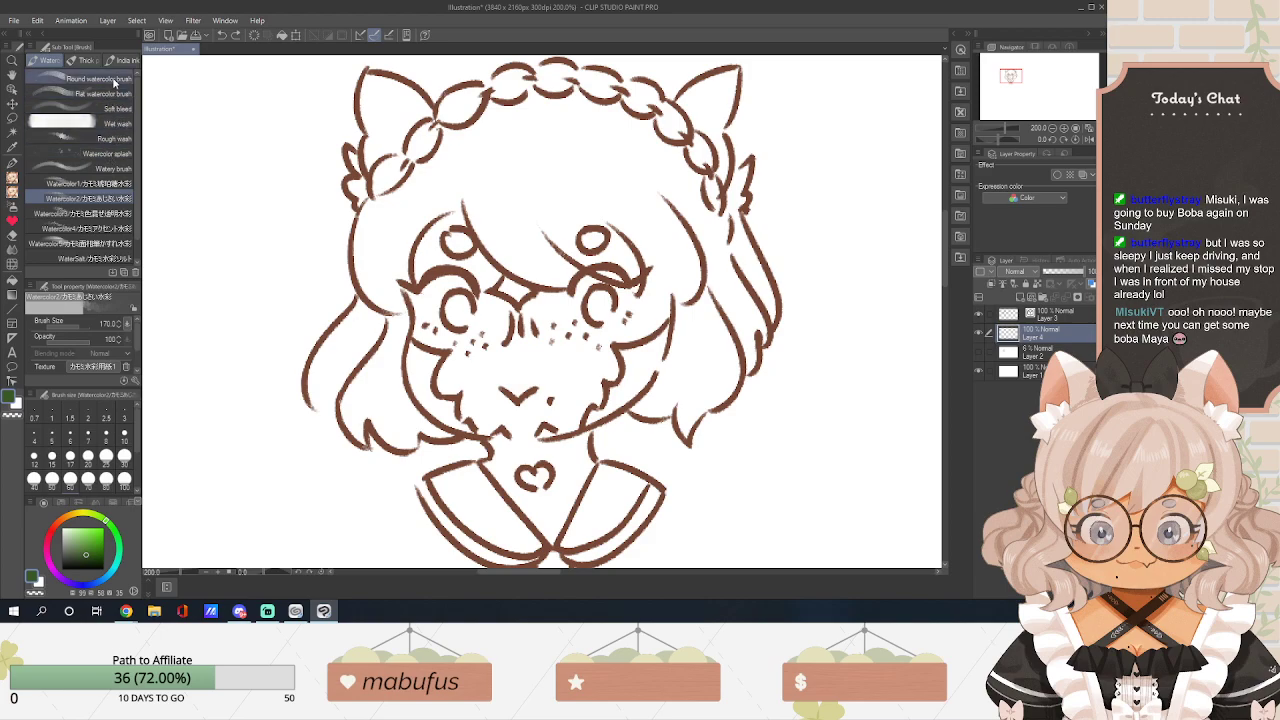
click(66, 324)
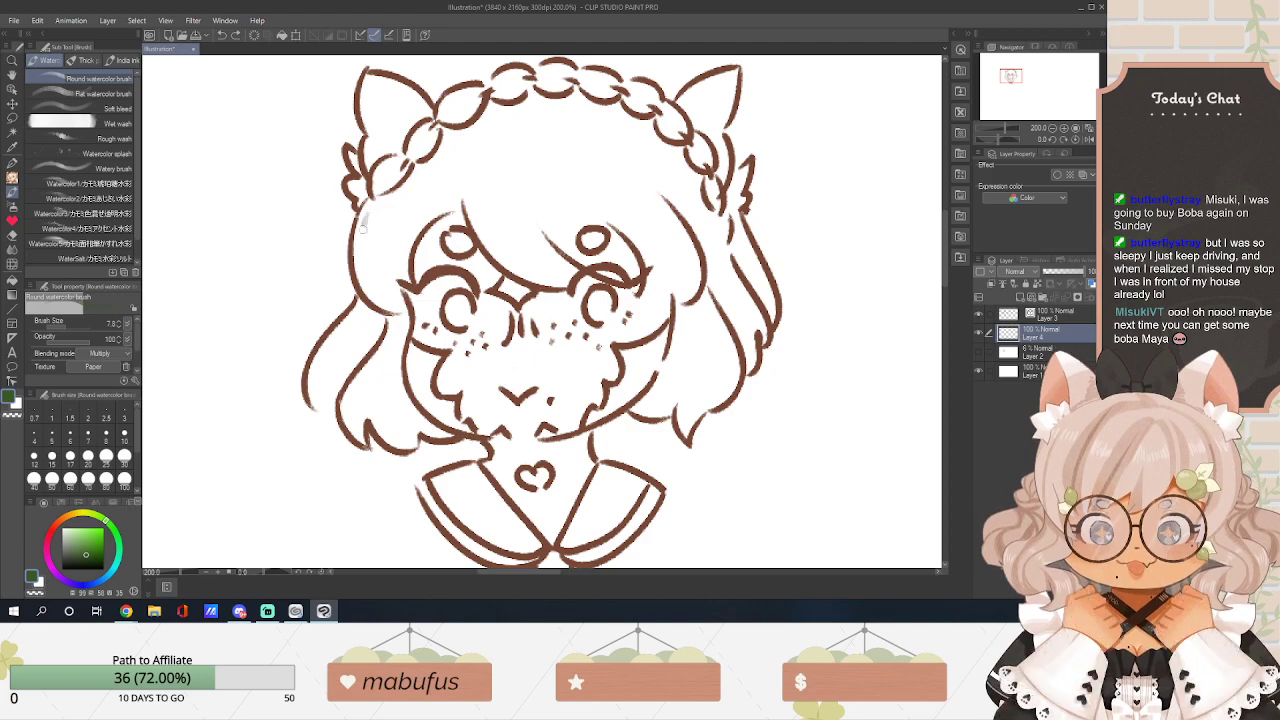
drag(368, 205, 358, 257)
key(ctrl+z)
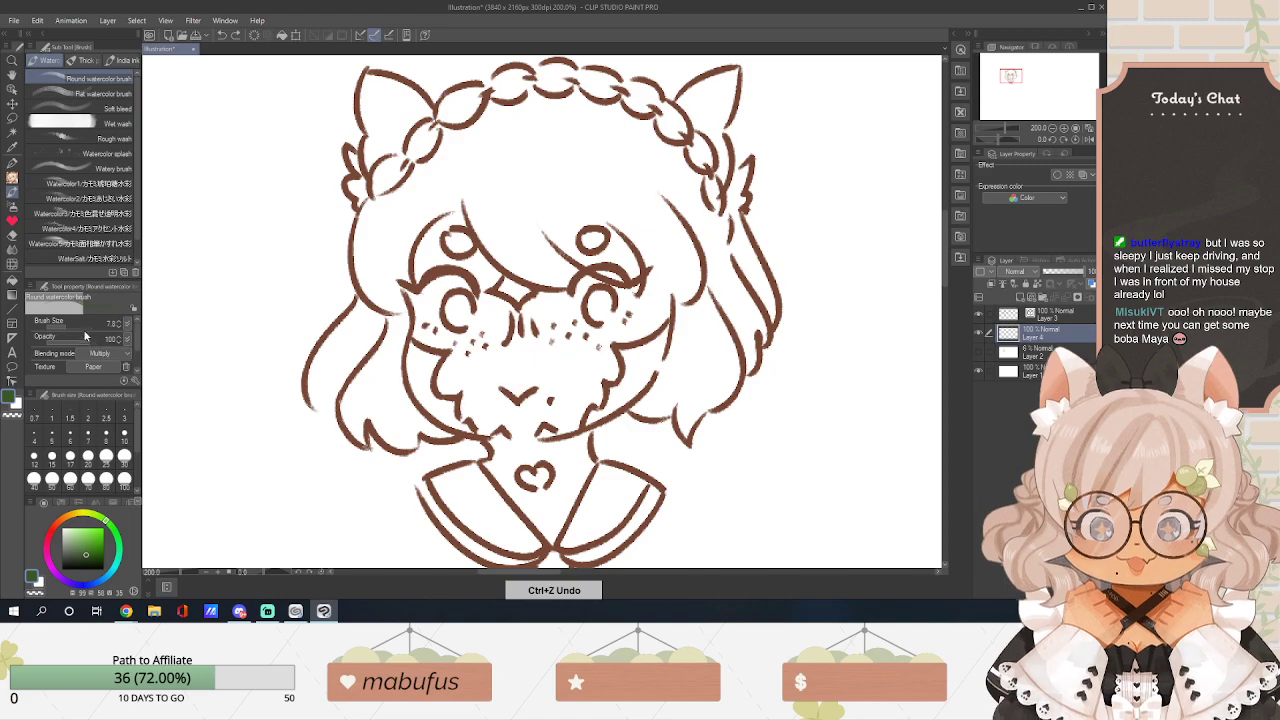
click(117, 325)
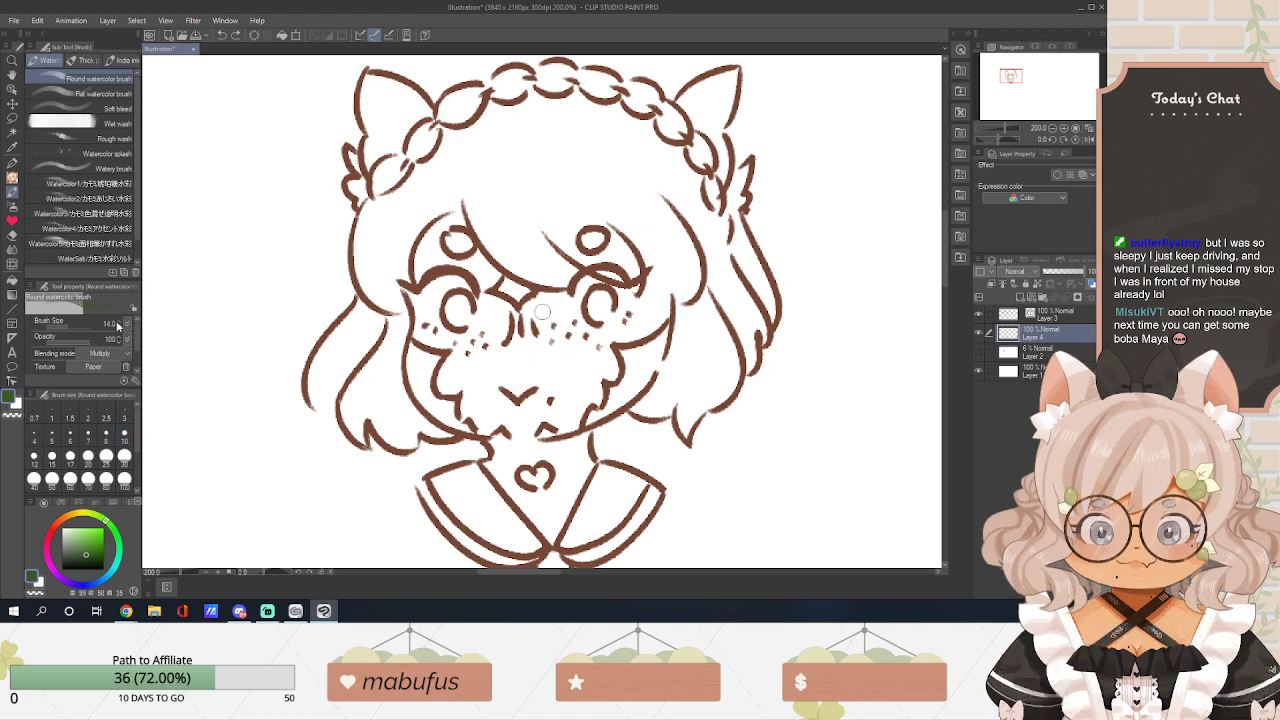
mouse_move(370, 208)
mouse_down()
mouse_move(370, 285)
mouse_move(383, 230)
mouse_move(388, 290)
mouse_up()
key(ctrl+z)
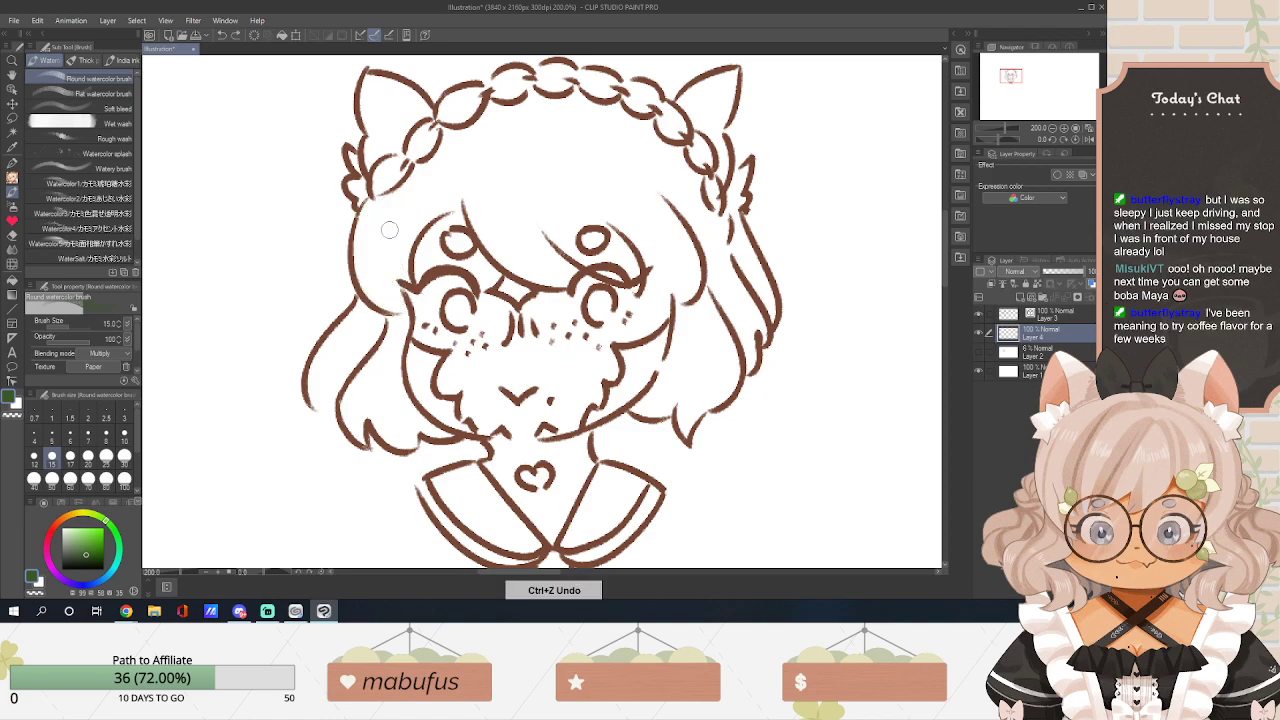
Set the brush size to 38.1 and paint green over the side hair and across the bangs on Layer 4.
drag(71, 327, 76, 327)
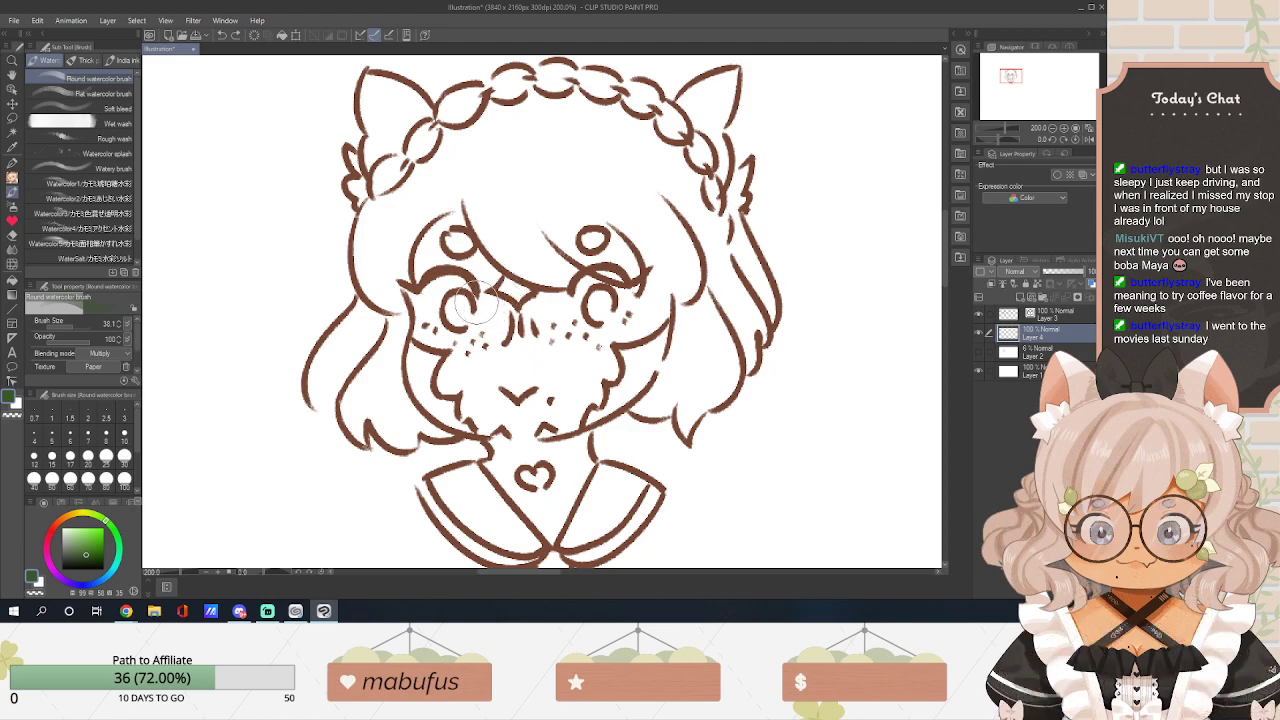
mouse_move(458, 243)
mouse_down()
mouse_move(390, 220)
mouse_move(385, 235)
mouse_move(443, 187)
mouse_up()
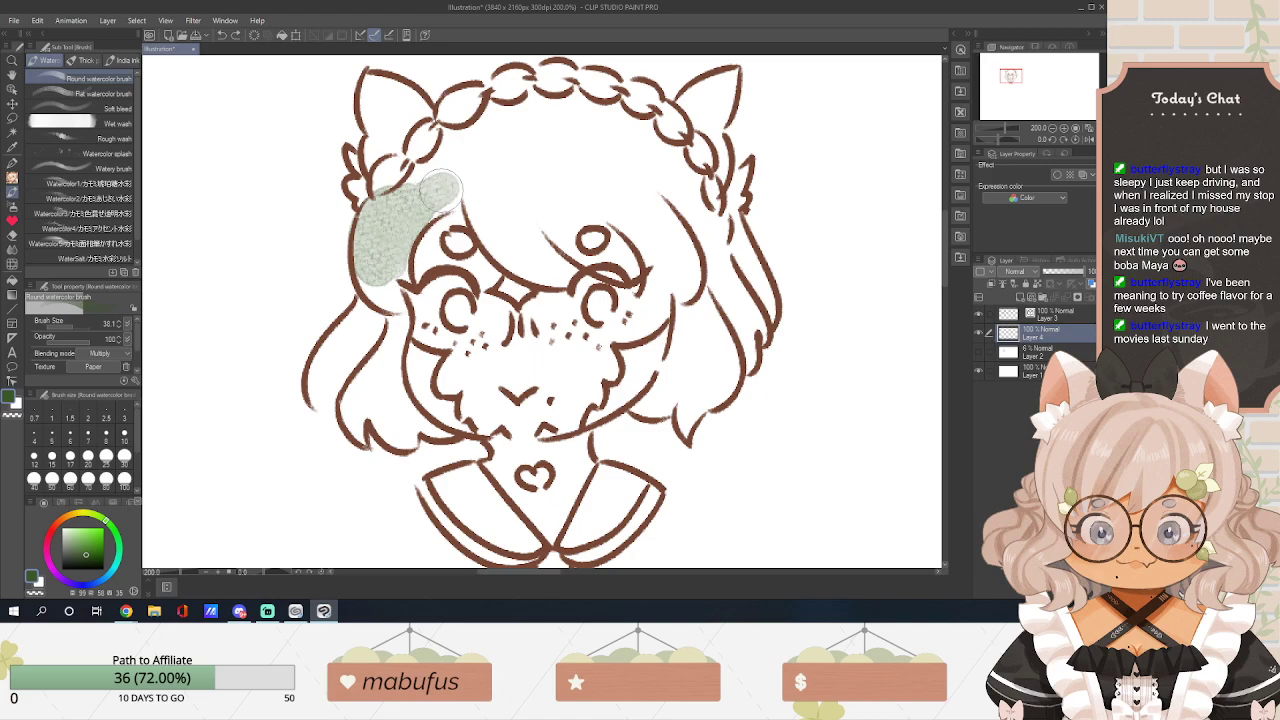
drag(404, 230, 394, 240)
mouse_move(503, 220)
mouse_down()
mouse_move(512, 255)
mouse_move(508, 199)
mouse_move(552, 253)
mouse_move(539, 195)
mouse_move(587, 244)
mouse_move(572, 198)
mouse_move(625, 226)
mouse_move(620, 195)
mouse_move(655, 230)
mouse_move(668, 211)
mouse_move(724, 232)
mouse_up()
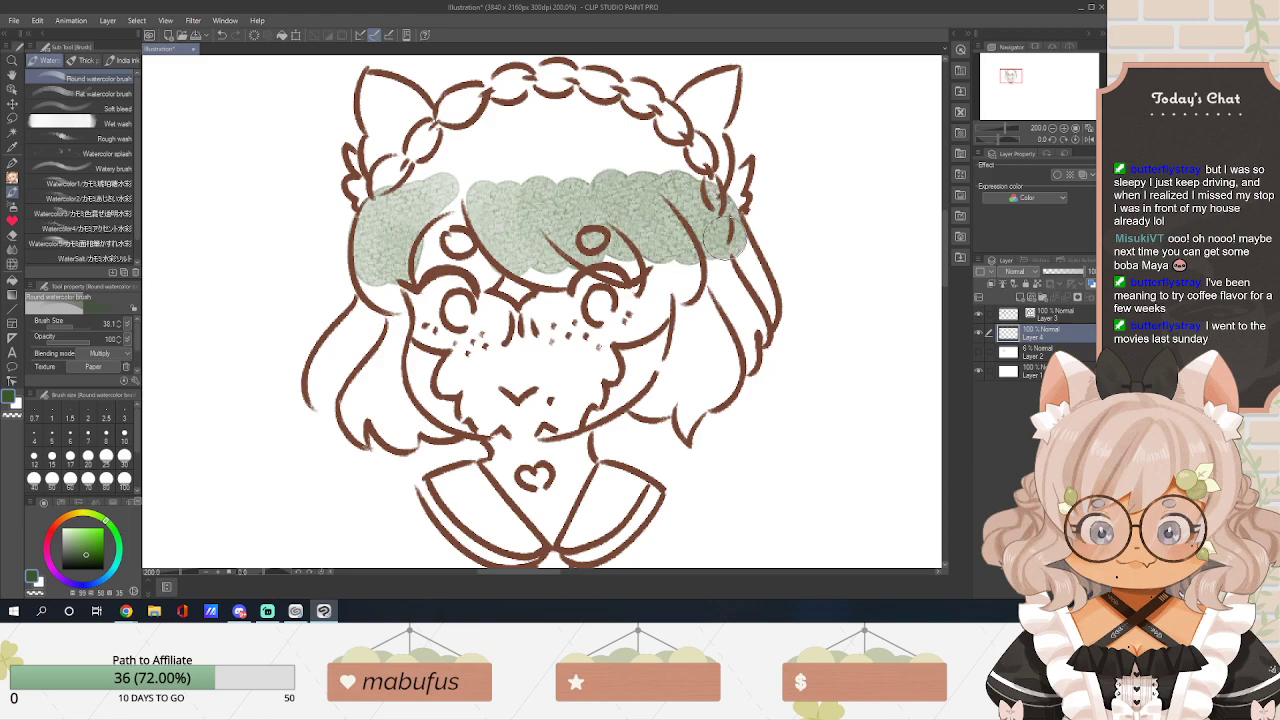
Paint the lower side locks, the braid and crown of the head, and both animal ears in the same green.
mouse_move(370, 318)
mouse_down()
mouse_move(325, 355)
mouse_move(355, 400)
mouse_move(385, 360)
mouse_move(400, 400)
mouse_up()
mouse_move(695, 305)
mouse_down()
mouse_move(700, 335)
mouse_move(680, 375)
mouse_move(705, 320)
mouse_move(701, 345)
mouse_move(755, 300)
mouse_move(734, 297)
mouse_up()
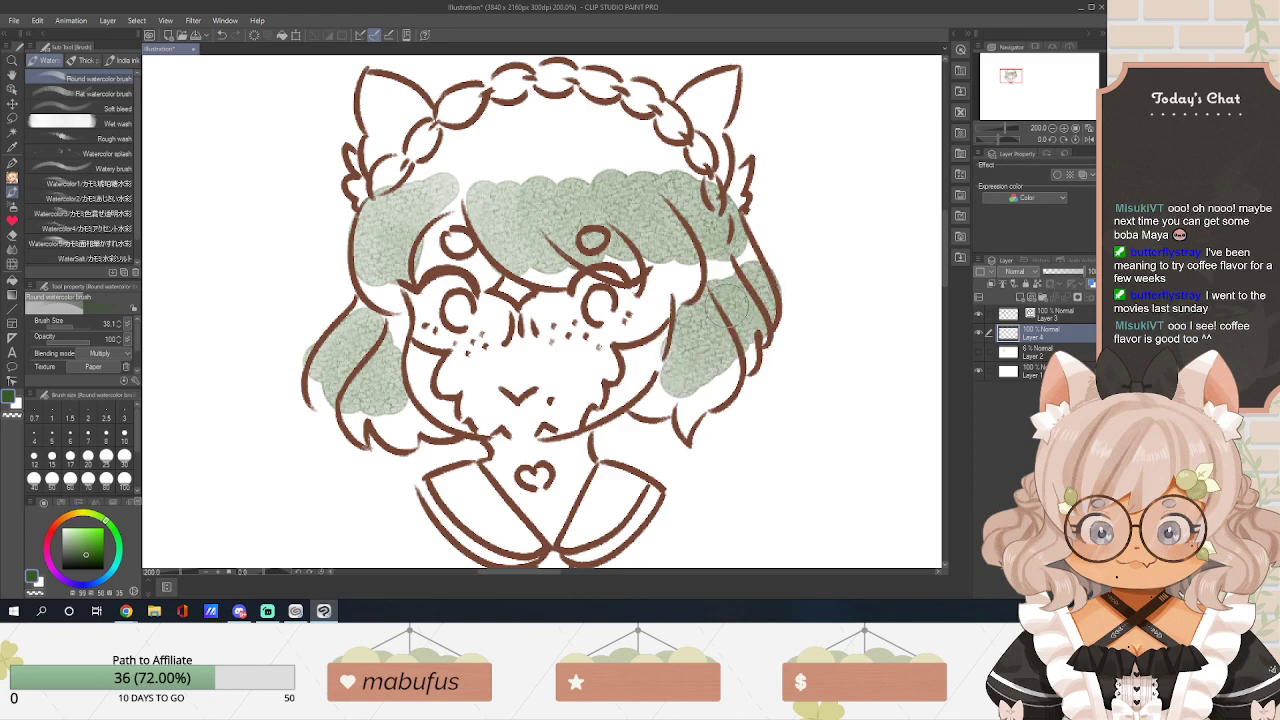
mouse_move(463, 110)
mouse_down()
mouse_move(437, 140)
mouse_move(502, 95)
mouse_move(450, 120)
mouse_move(472, 105)
mouse_move(534, 133)
mouse_move(542, 90)
mouse_move(584, 118)
mouse_move(637, 108)
mouse_move(665, 122)
mouse_move(542, 93)
mouse_move(494, 110)
mouse_move(383, 97)
mouse_move(382, 125)
mouse_move(372, 120)
mouse_move(377, 100)
mouse_move(402, 108)
mouse_move(386, 156)
mouse_up()
mouse_move(690, 100)
mouse_down()
mouse_move(712, 95)
mouse_move(718, 150)
mouse_move(712, 80)
mouse_up()
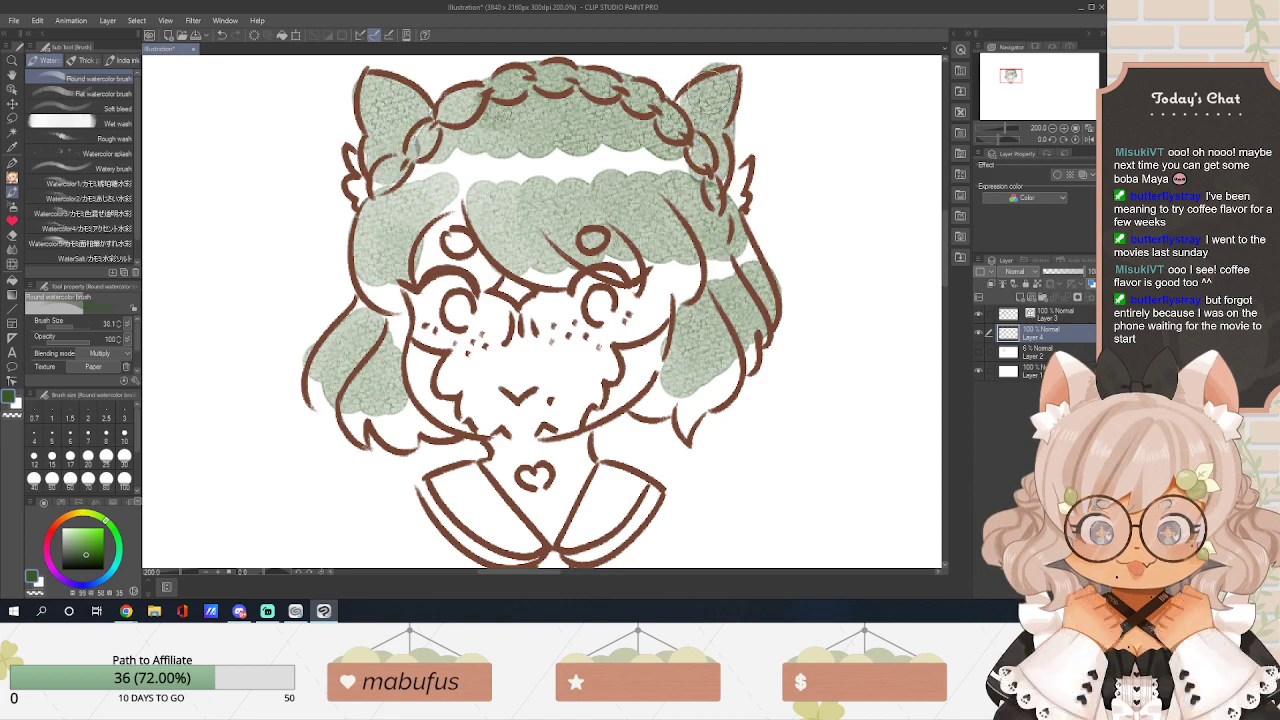
click(95, 370)
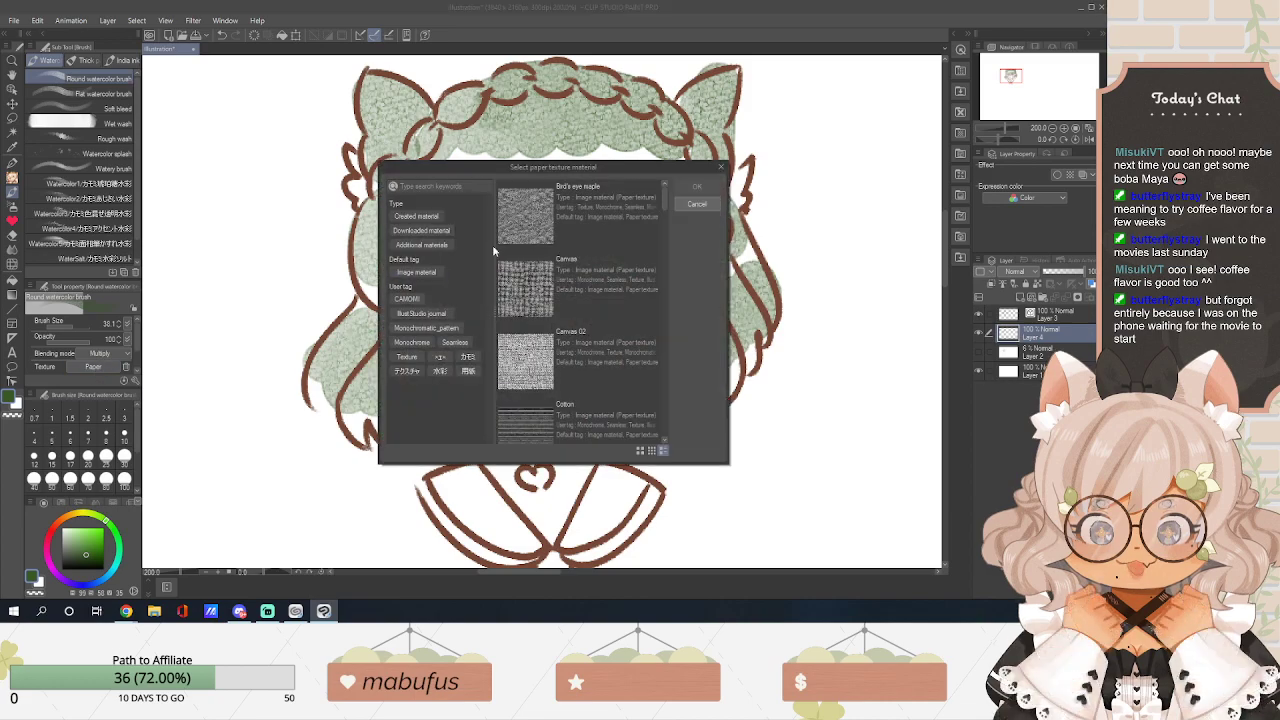
mouse_move(664, 195)
mouse_down()
mouse_move(669, 430)
mouse_move(662, 172)
mouse_up()
click(721, 167)
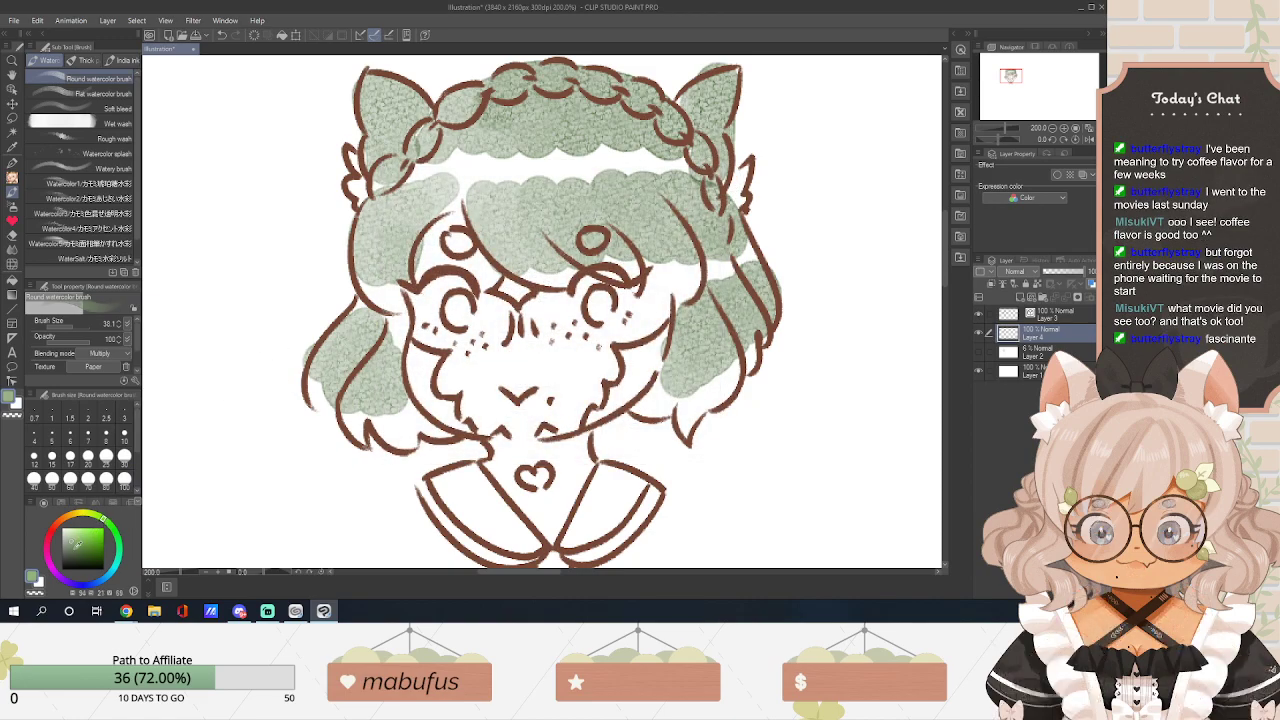
Paint a lighter green over the tips of the side locks and along the lower edges of the bangs.
mouse_move(316, 396)
mouse_down()
mouse_move(349, 402)
mouse_move(399, 406)
mouse_move(429, 432)
mouse_move(462, 404)
mouse_up()
mouse_move(380, 264)
mouse_down()
mouse_move(372, 285)
mouse_move(393, 290)
mouse_up()
mouse_move(648, 384)
mouse_down()
mouse_move(696, 417)
mouse_move(702, 404)
mouse_move(689, 420)
mouse_move(759, 352)
mouse_move(727, 325)
mouse_up()
mouse_move(530, 255)
mouse_down()
mouse_move(564, 282)
mouse_move(649, 252)
mouse_move(678, 278)
mouse_up()
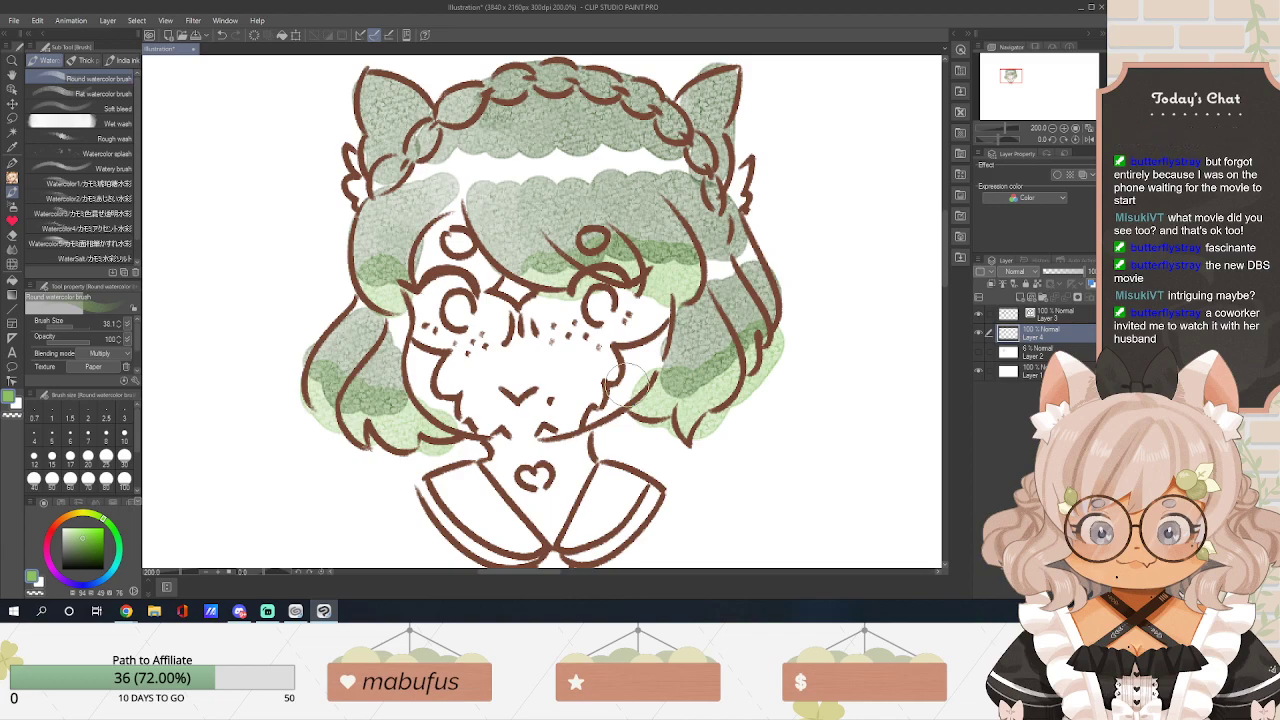
Paint a brighter green over both animal ears and colour the round eyebrows green.
drag(362, 118, 395, 78)
drag(712, 108, 728, 88)
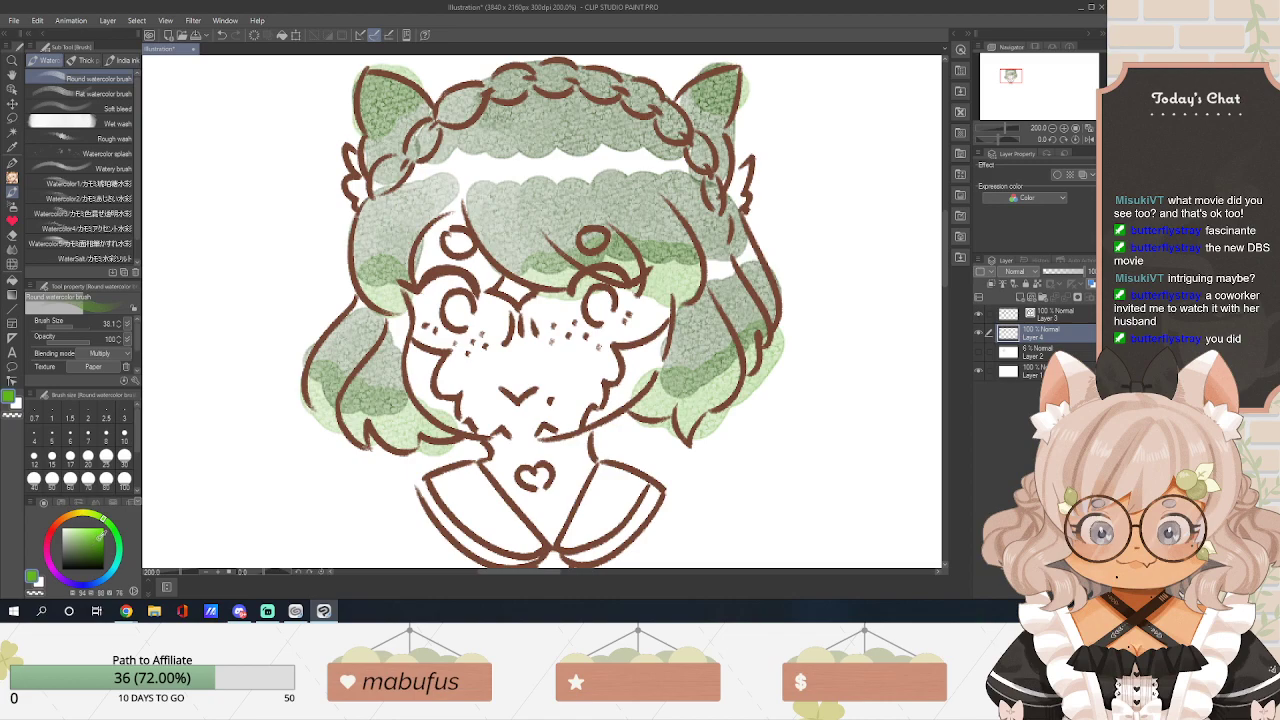
drag(457, 240, 460, 242)
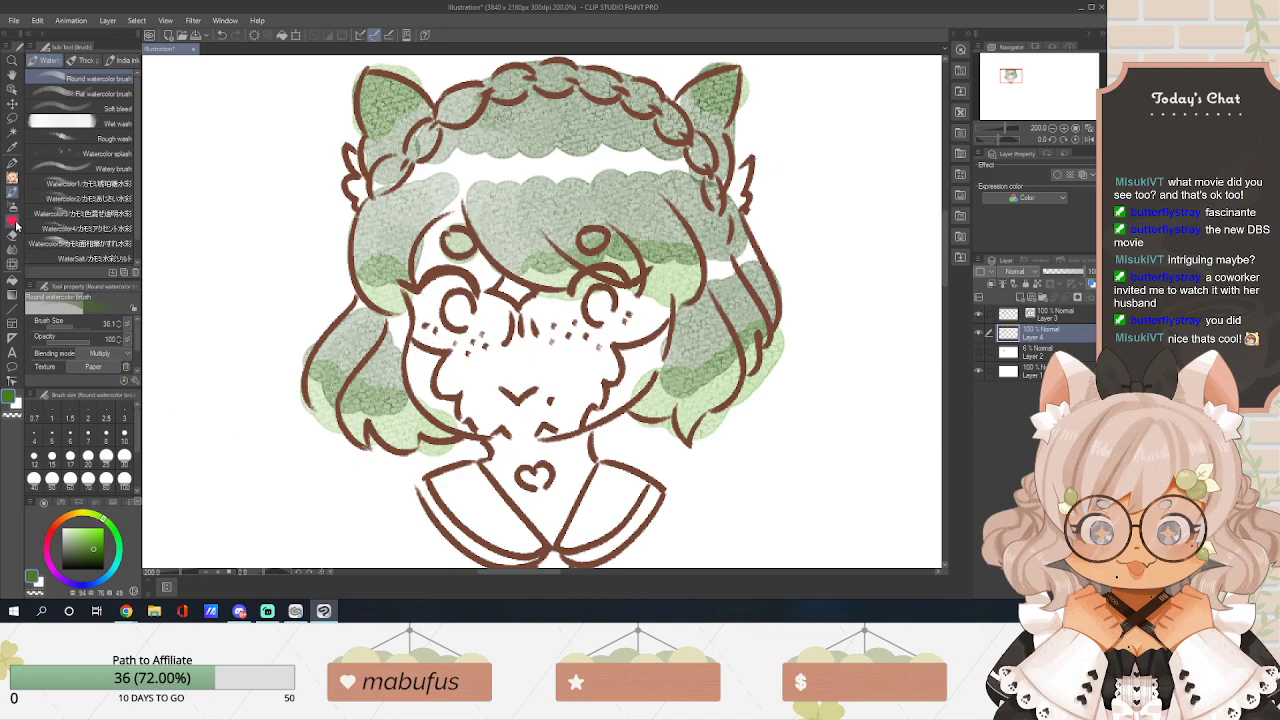
Erase the green spilling outside the line art of the side locks with the Erase Along Edge eraser at size 25.
click(13, 234)
click(122, 258)
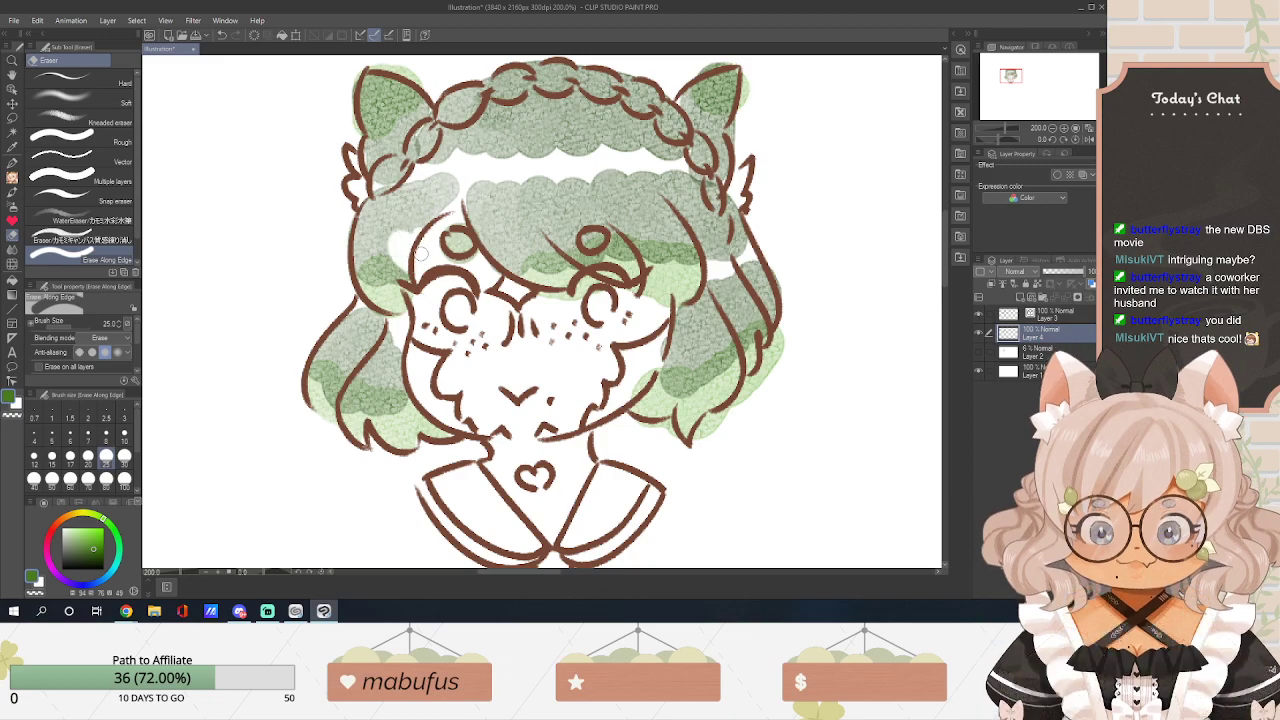
key(ctrl+z)
key(ctrl+z)
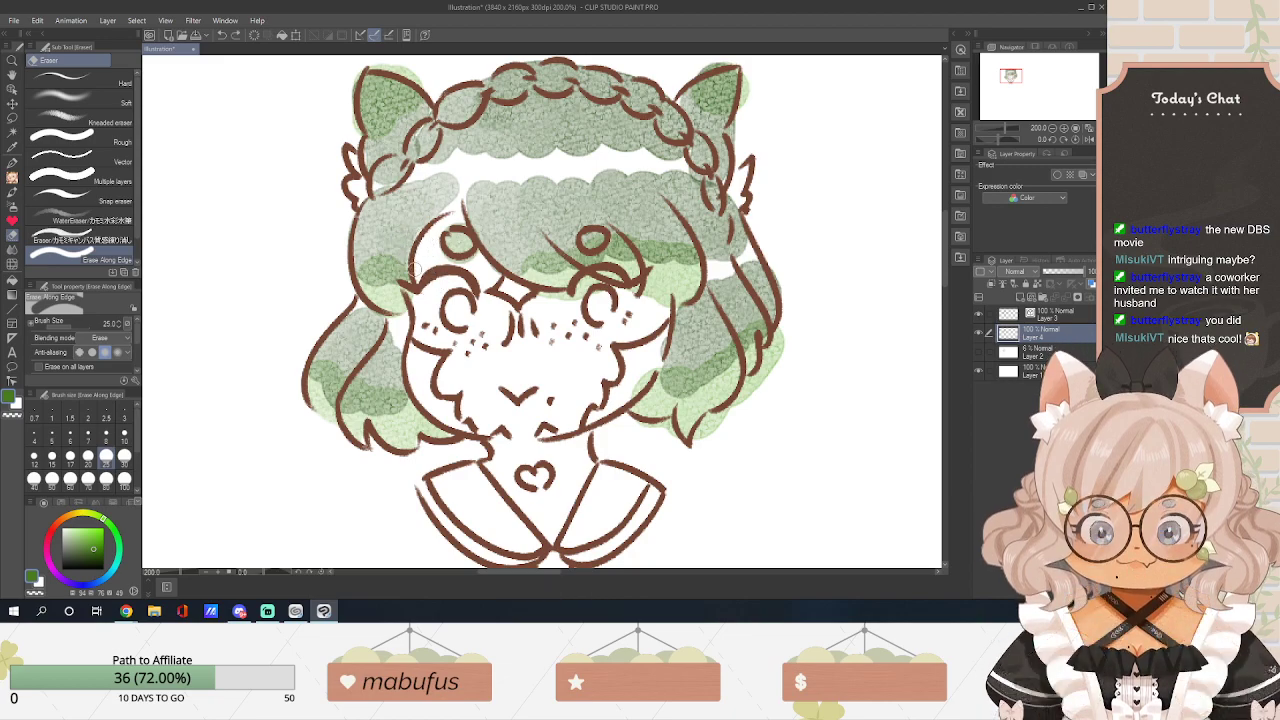
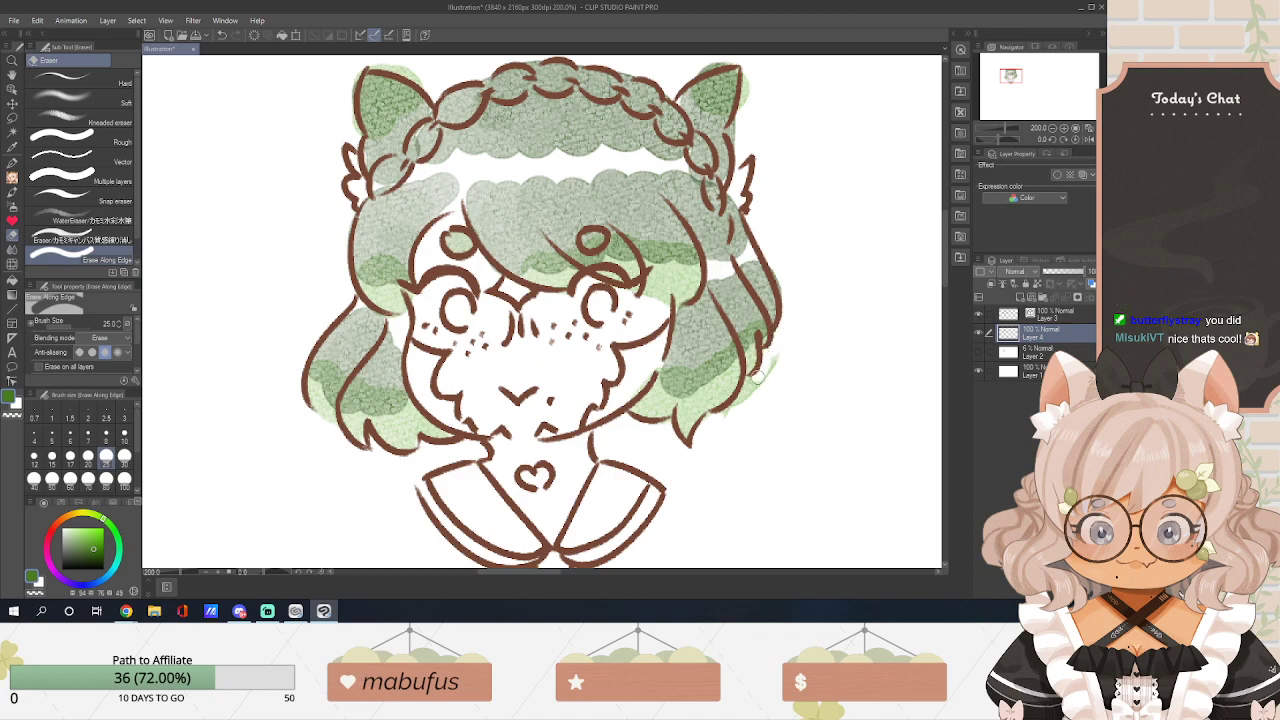
drag(721, 418, 781, 354)
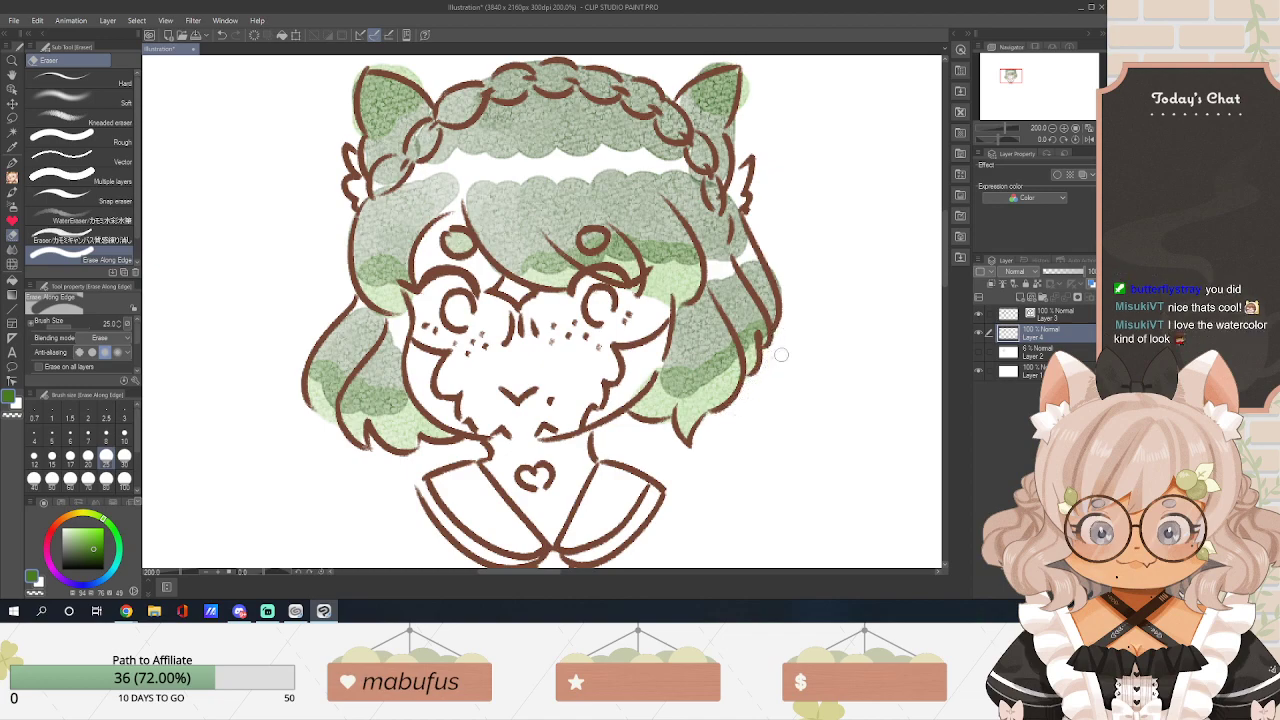
Erase the green spilling outside the outlines of both animal ears.
drag(749, 70, 745, 122)
scroll(900, 230, up, 2)
drag(677, 125, 688, 128)
drag(738, 174, 735, 195)
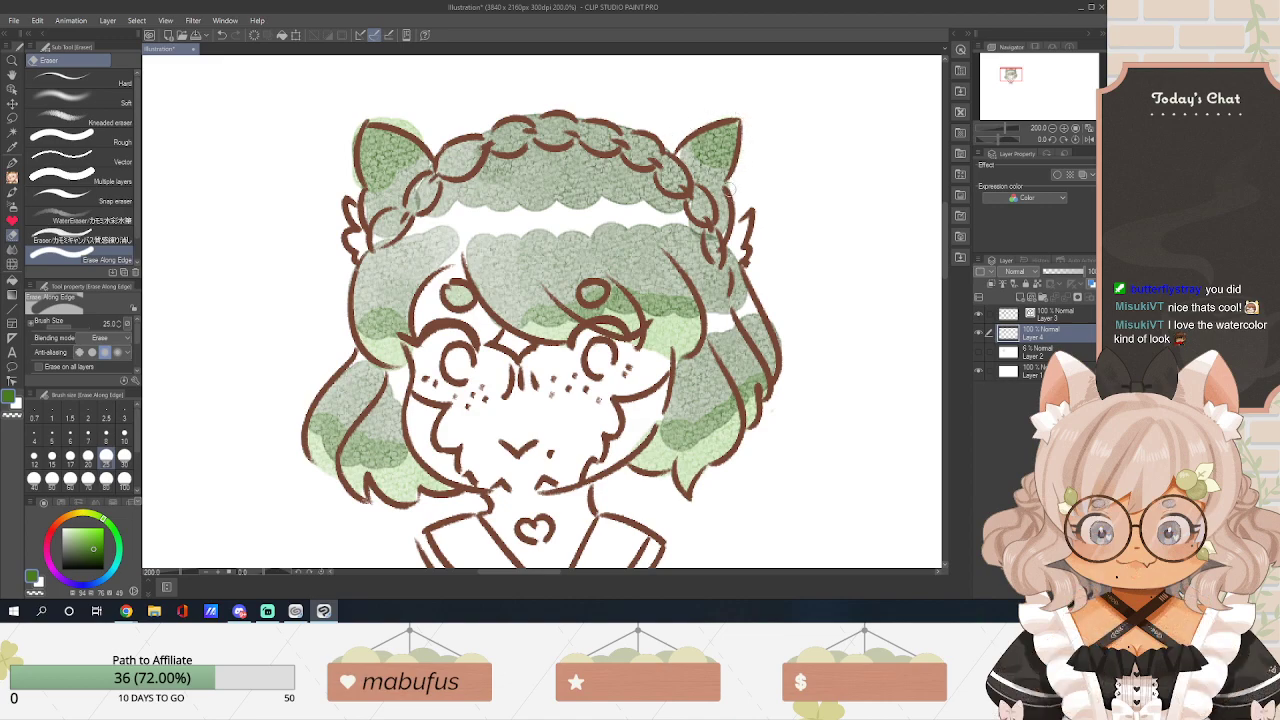
drag(372, 117, 426, 147)
key(ctrl+z)
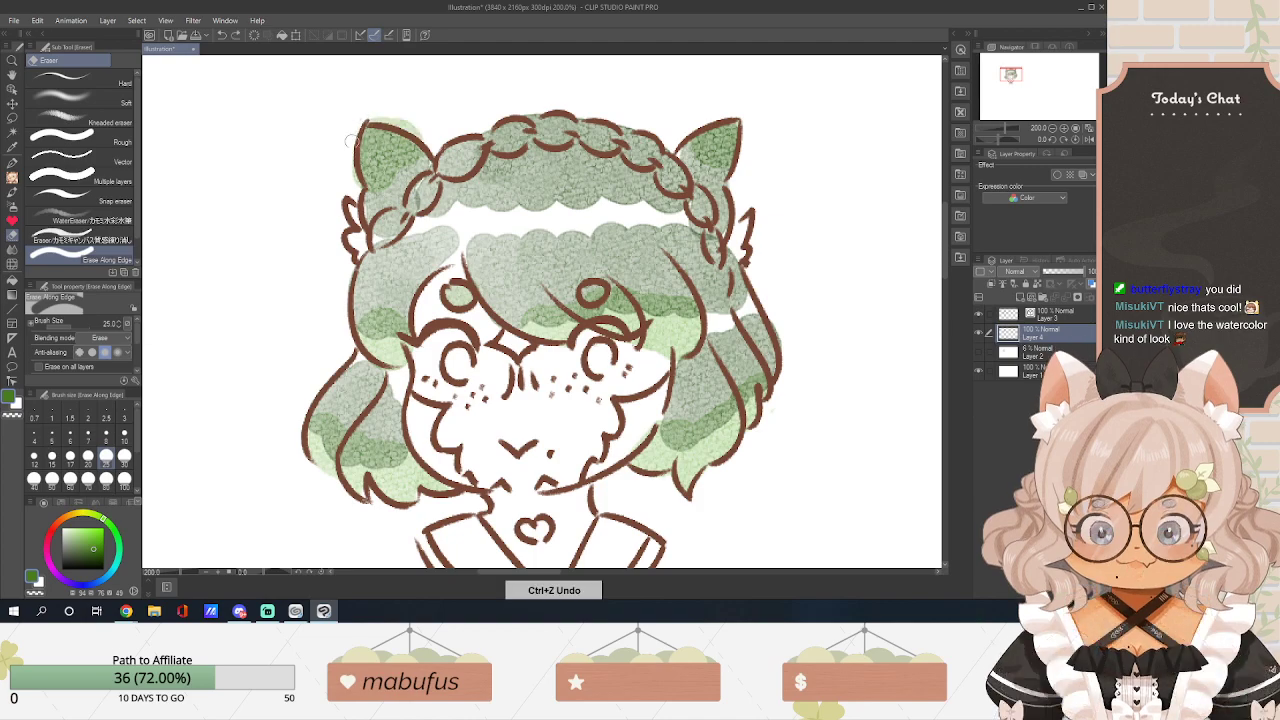
drag(367, 114, 396, 118)
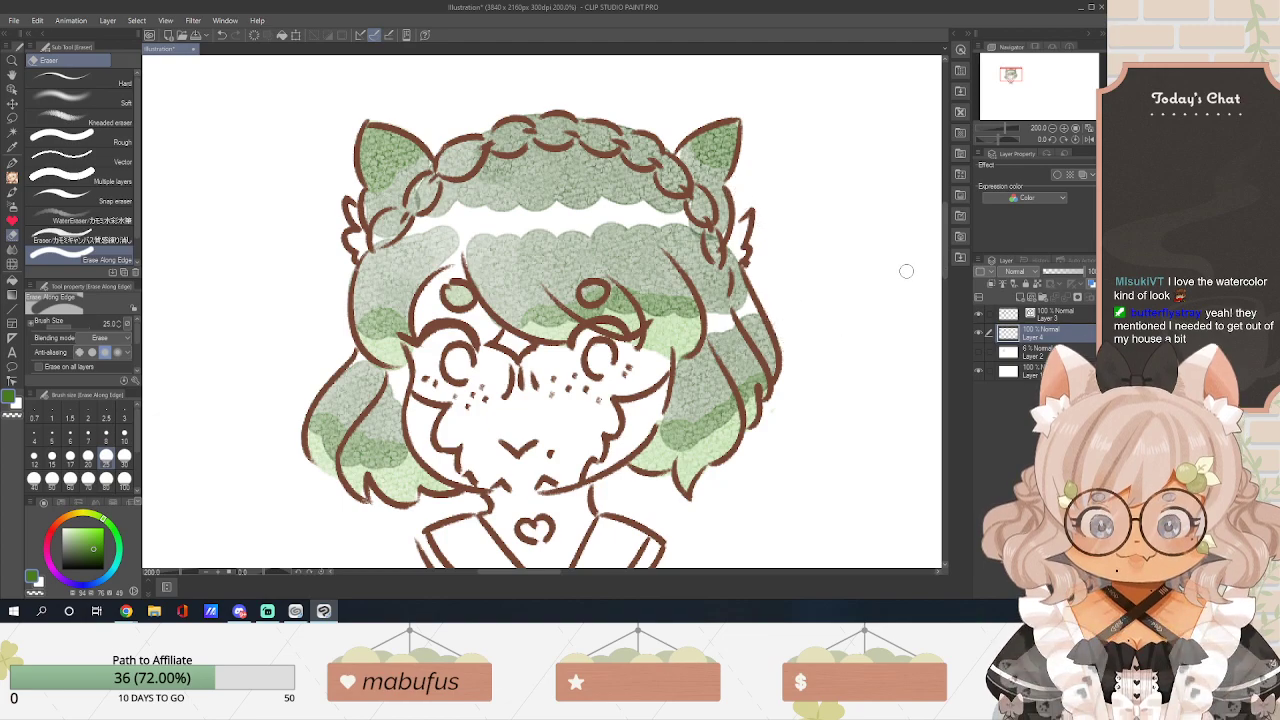
drag(946, 253, 947, 269)
scroll(948, 270, up, 2)
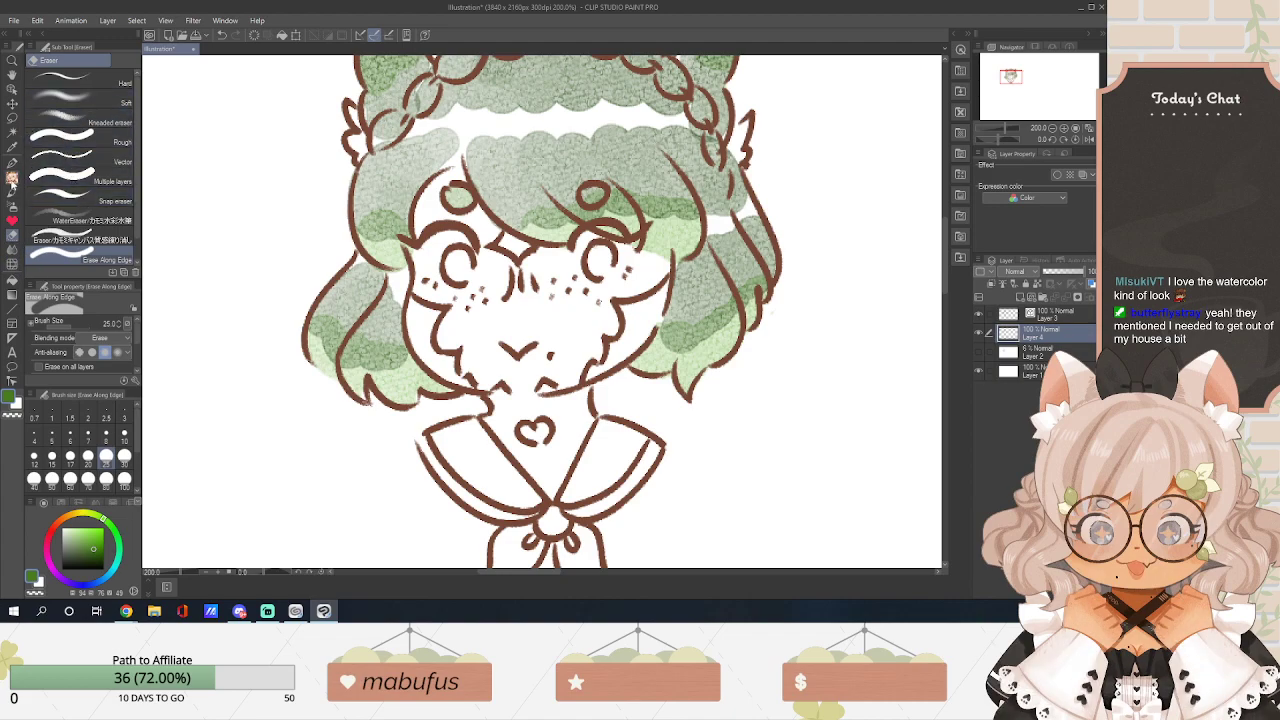
click(12, 180)
click(12, 166)
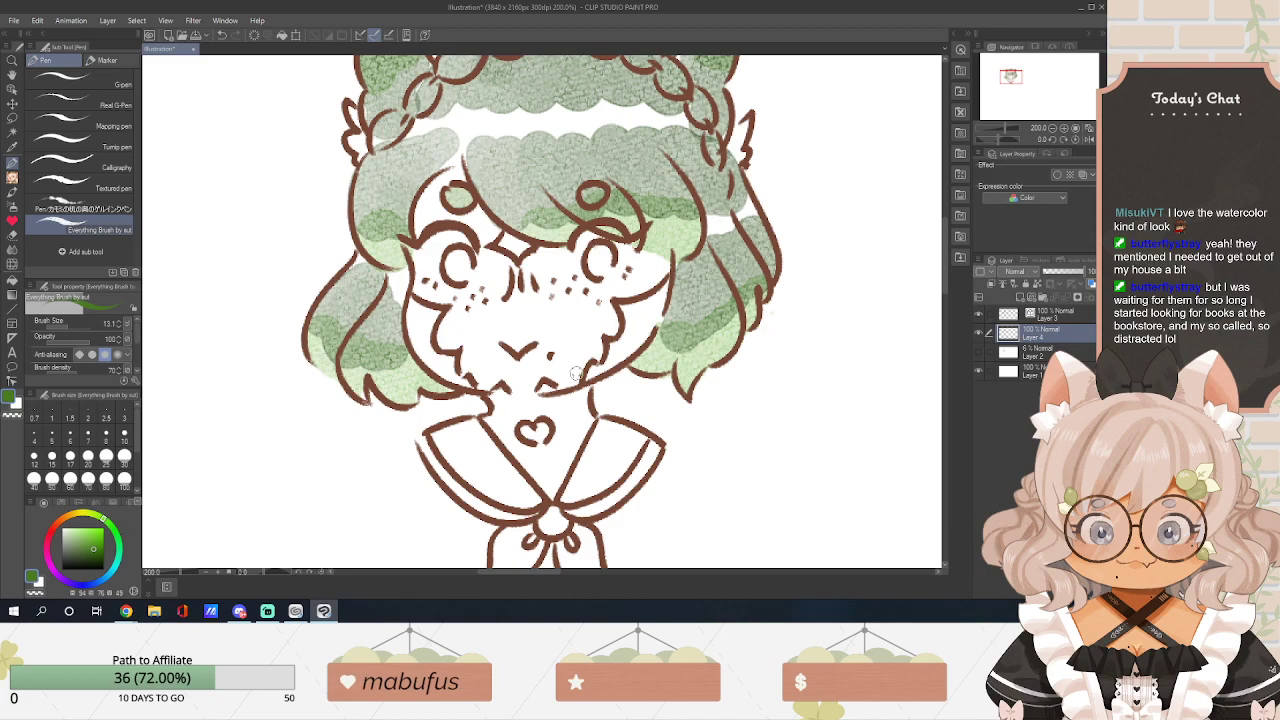
click(96, 60)
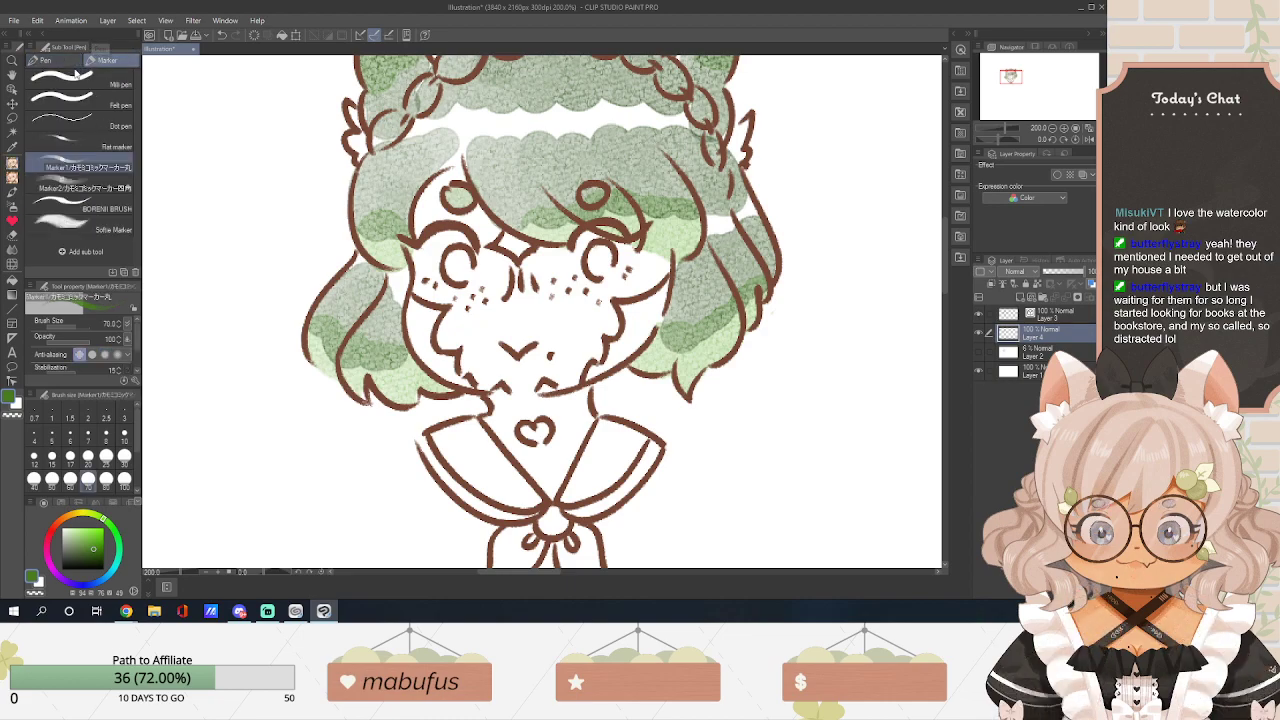
click(44, 60)
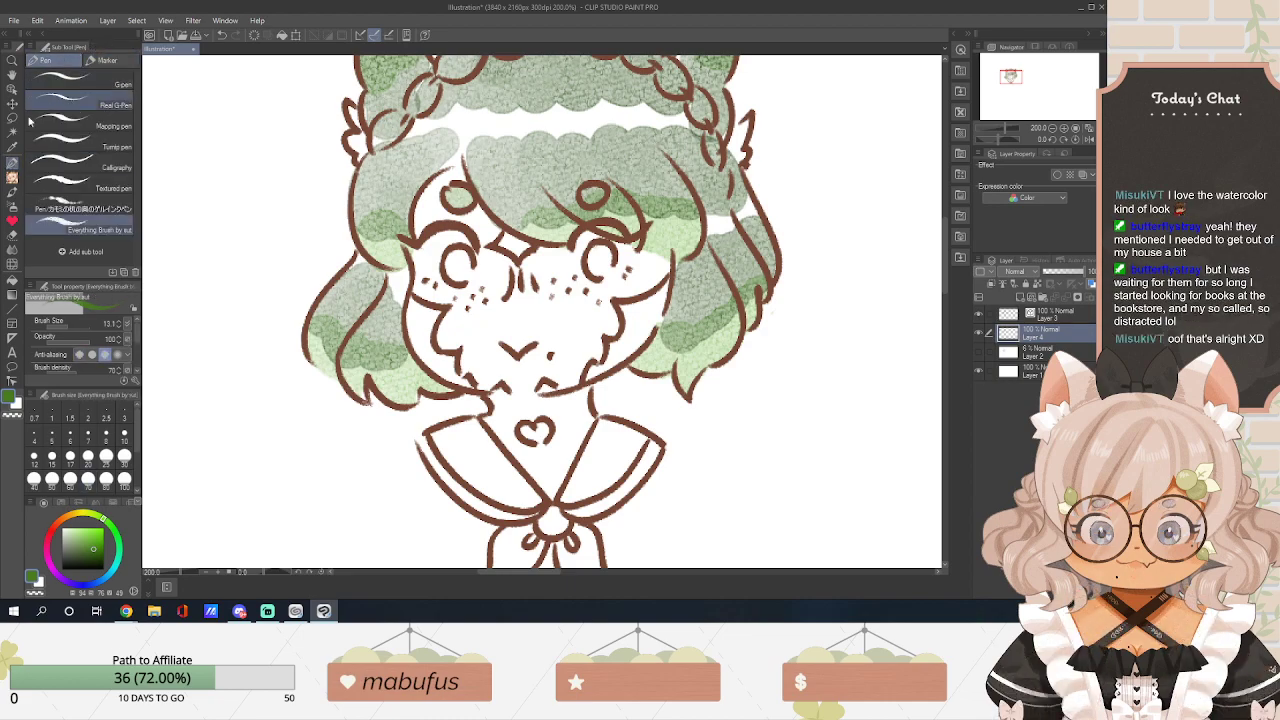
Paint light orange blush on both cheeks with the Round watercolor brush at size 22.5.
click(13, 178)
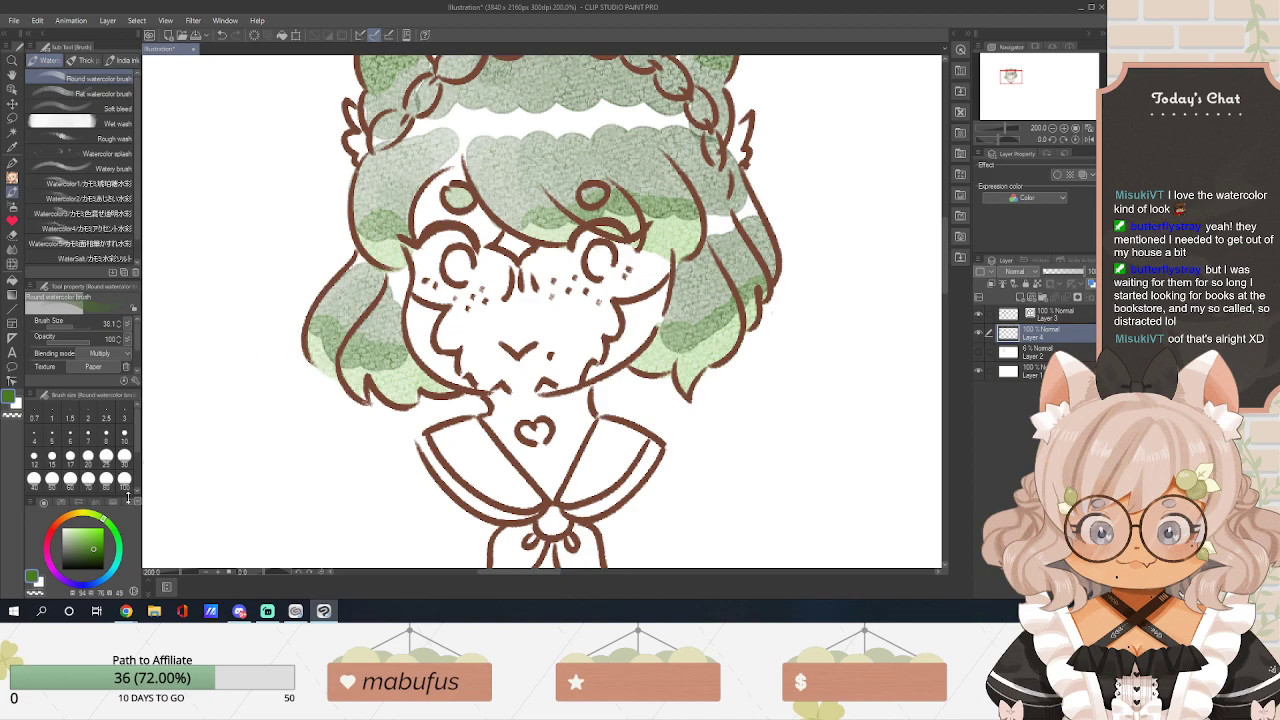
click(63, 524)
click(85, 529)
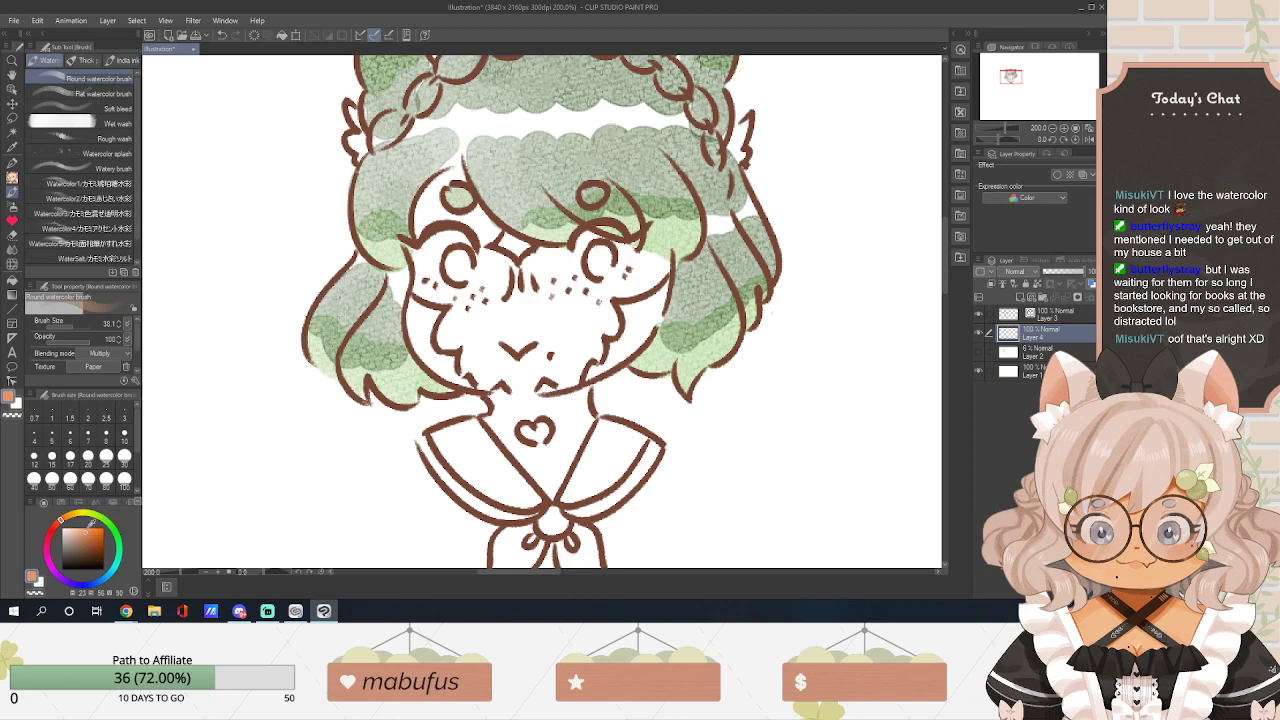
click(63, 328)
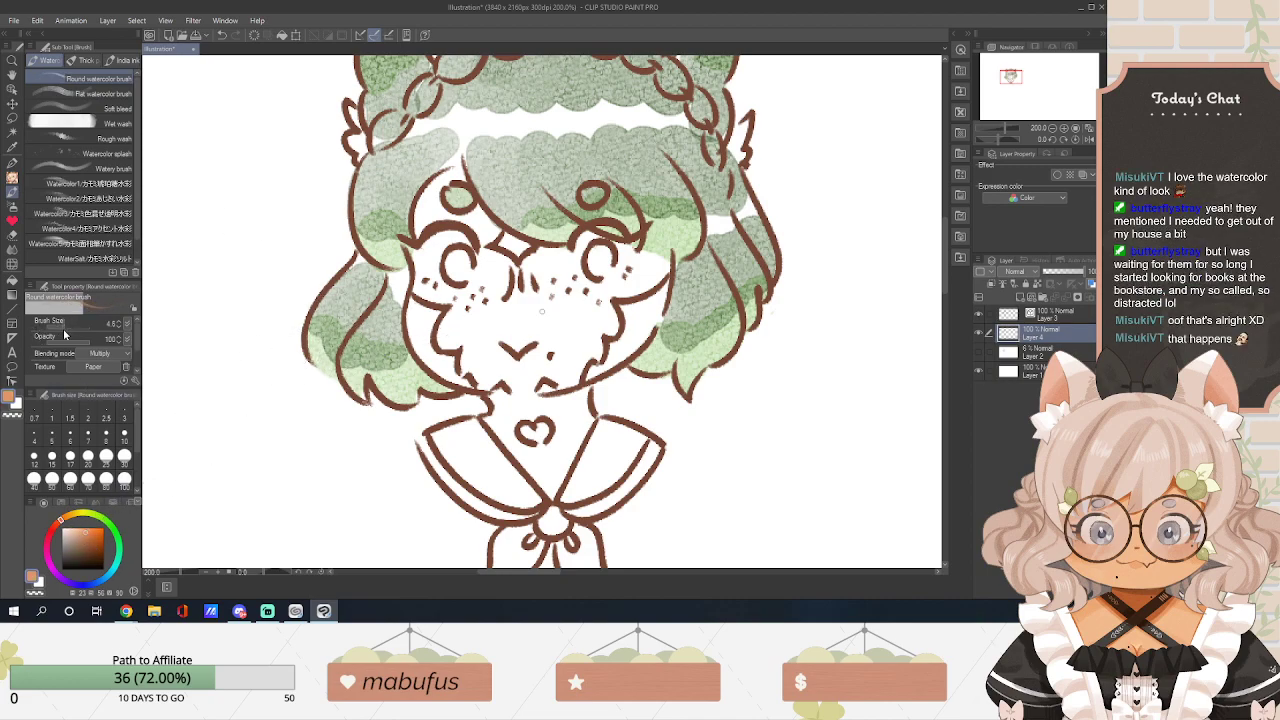
click(72, 328)
mouse_move(438, 294)
mouse_down()
mouse_move(424, 302)
mouse_move(452, 310)
mouse_move(436, 292)
mouse_move(462, 311)
mouse_move(432, 318)
mouse_move(446, 292)
mouse_move(470, 318)
mouse_move(455, 320)
mouse_up()
mouse_move(590, 300)
mouse_down()
mouse_move(645, 292)
mouse_move(614, 302)
mouse_up()
key(ctrl+z)
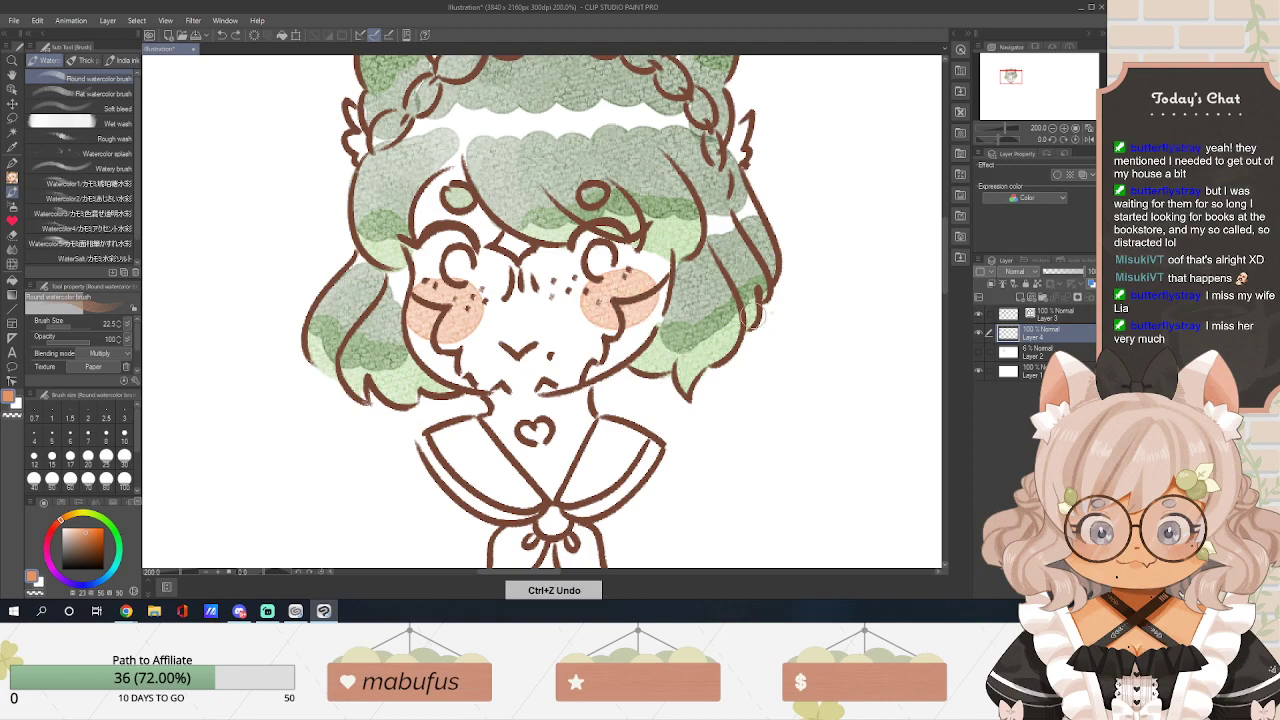
scroll(947, 316, down, 2)
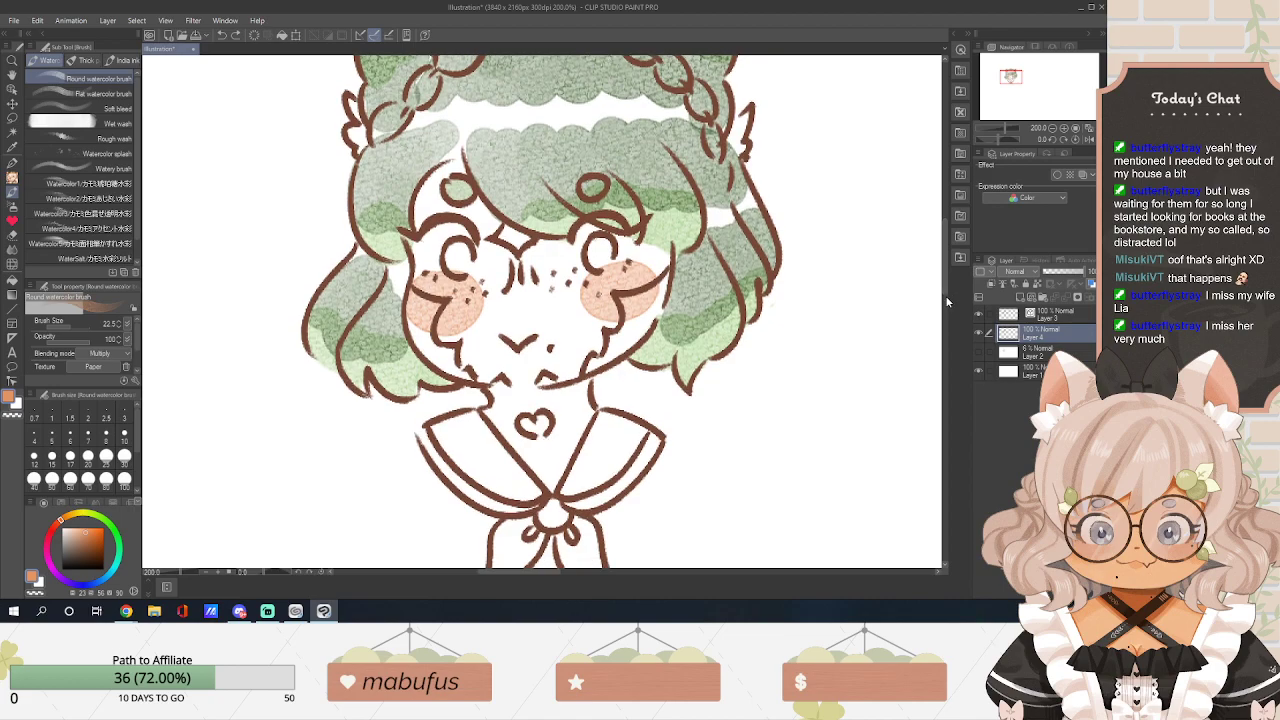
Sample the reddish-brown of the line art as the drawing colour and switch to the Everything Brush pen.
scroll(947, 304, down, 3)
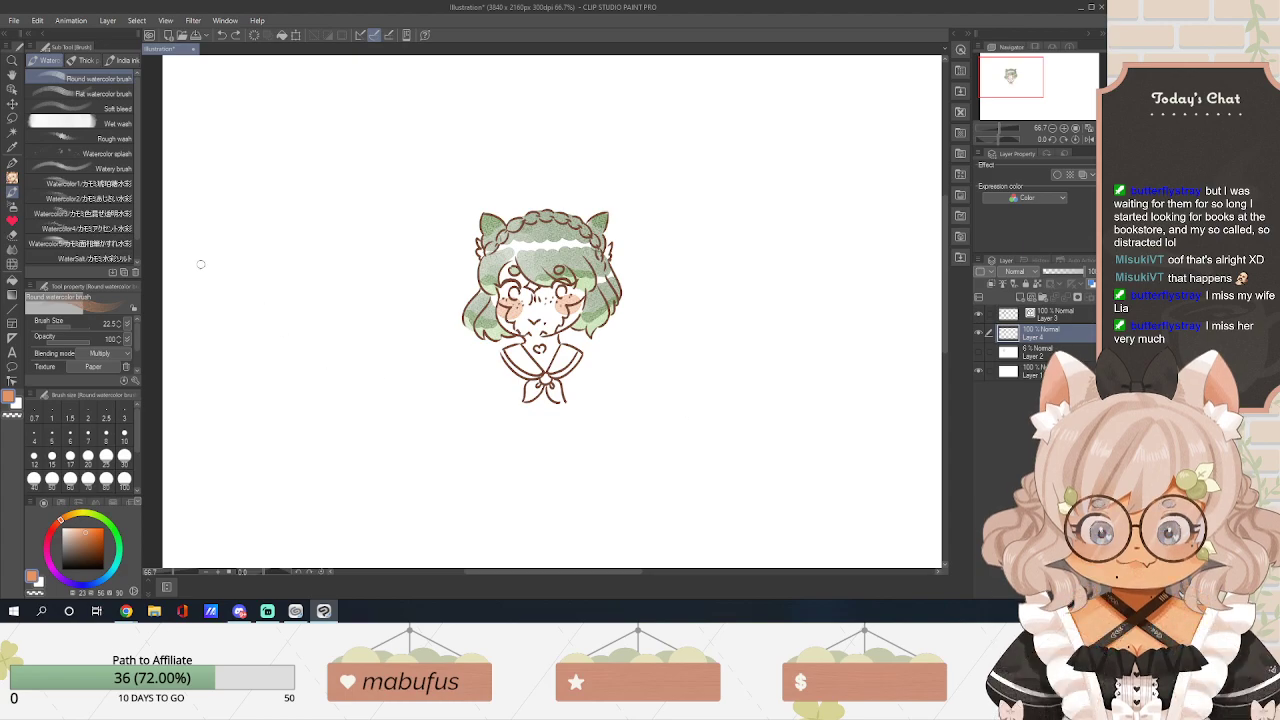
scroll(547, 300, up, 10)
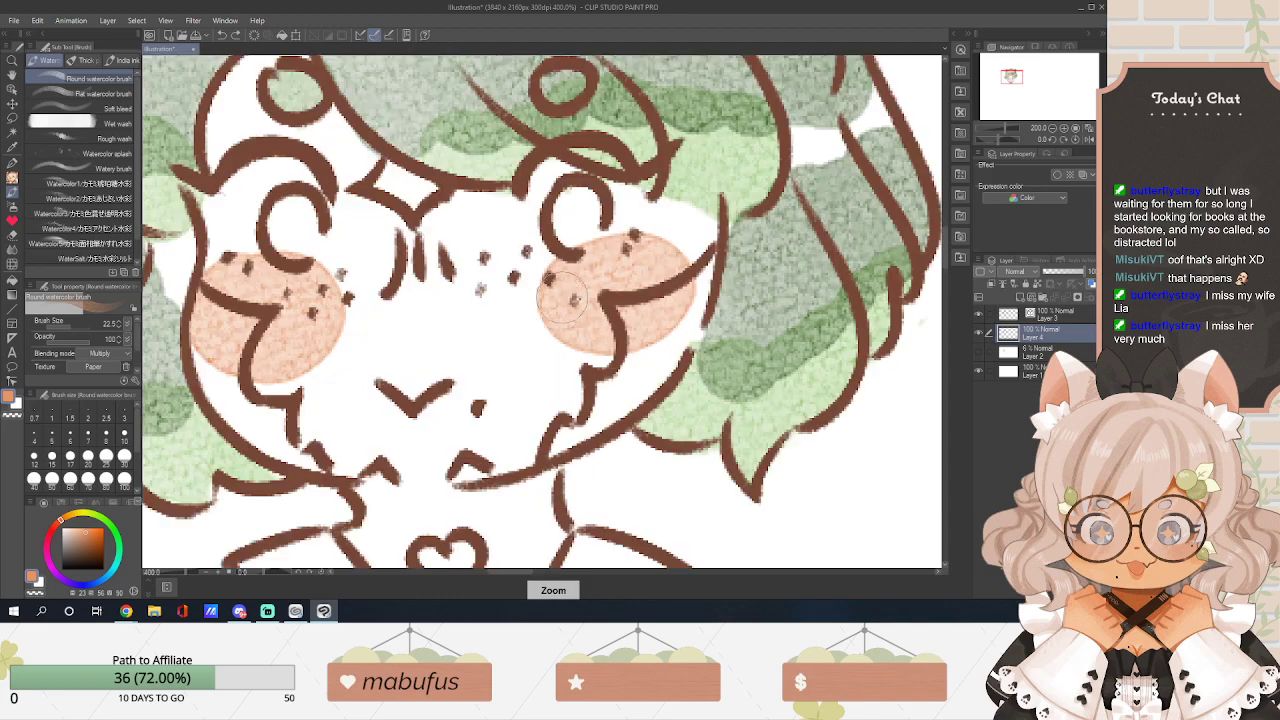
right_click(562, 240)
right_click(559, 255)
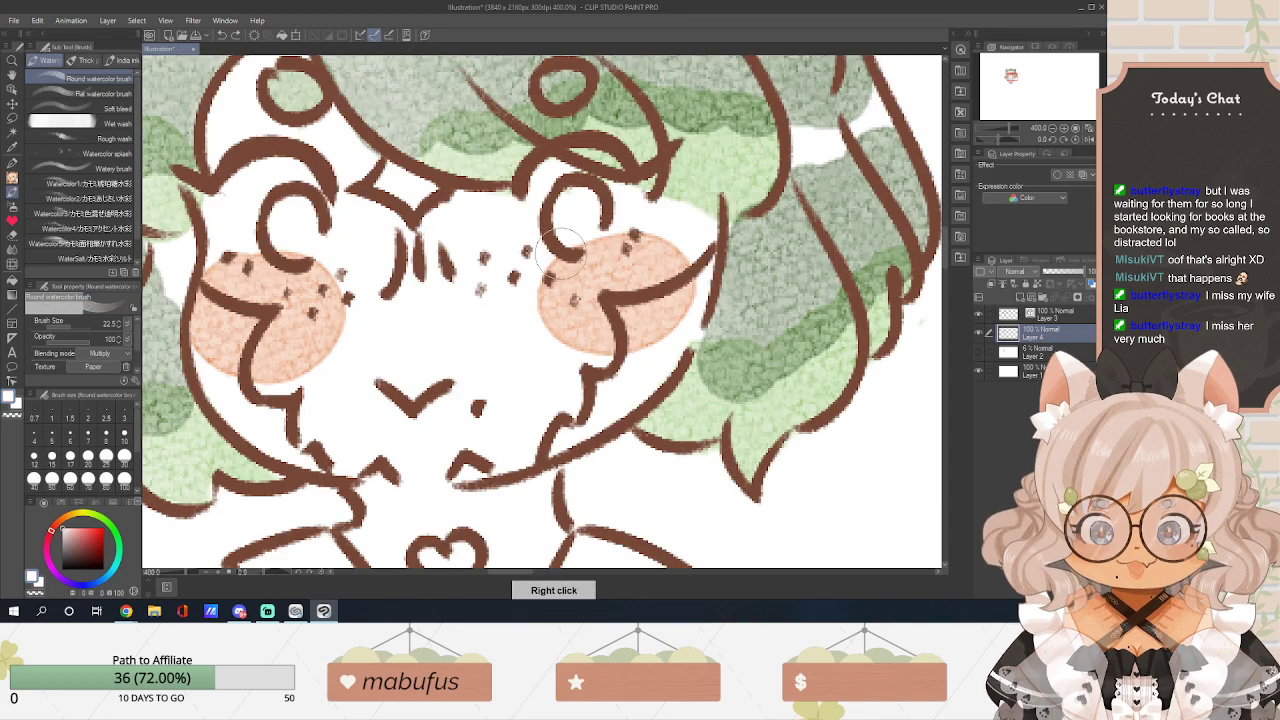
right_click(562, 250)
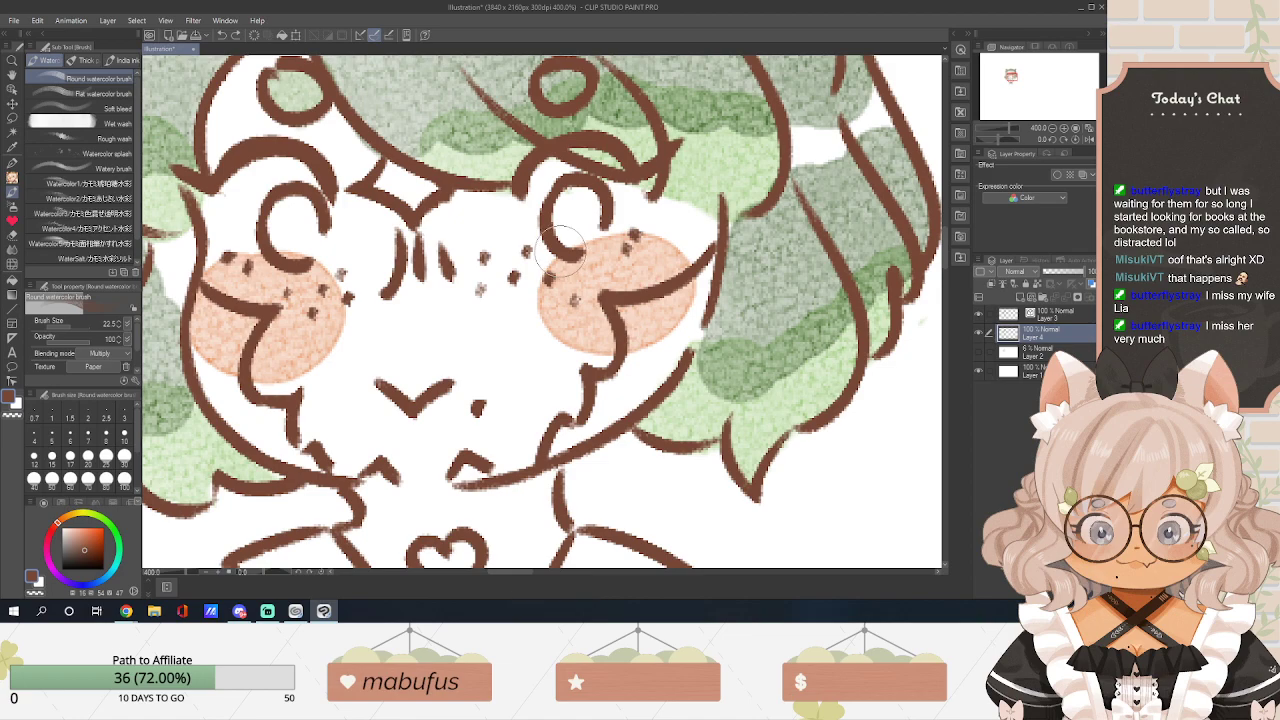
scroll(390, 265, down, 2)
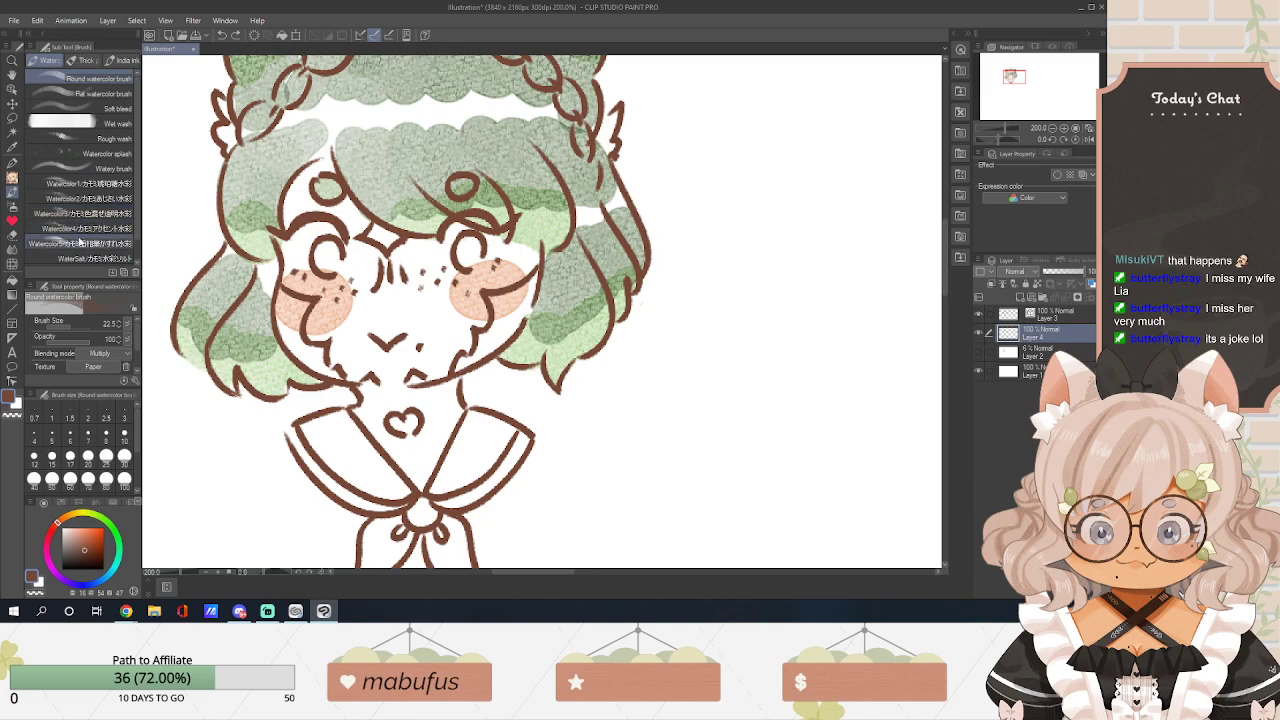
key(ctrl+minus)
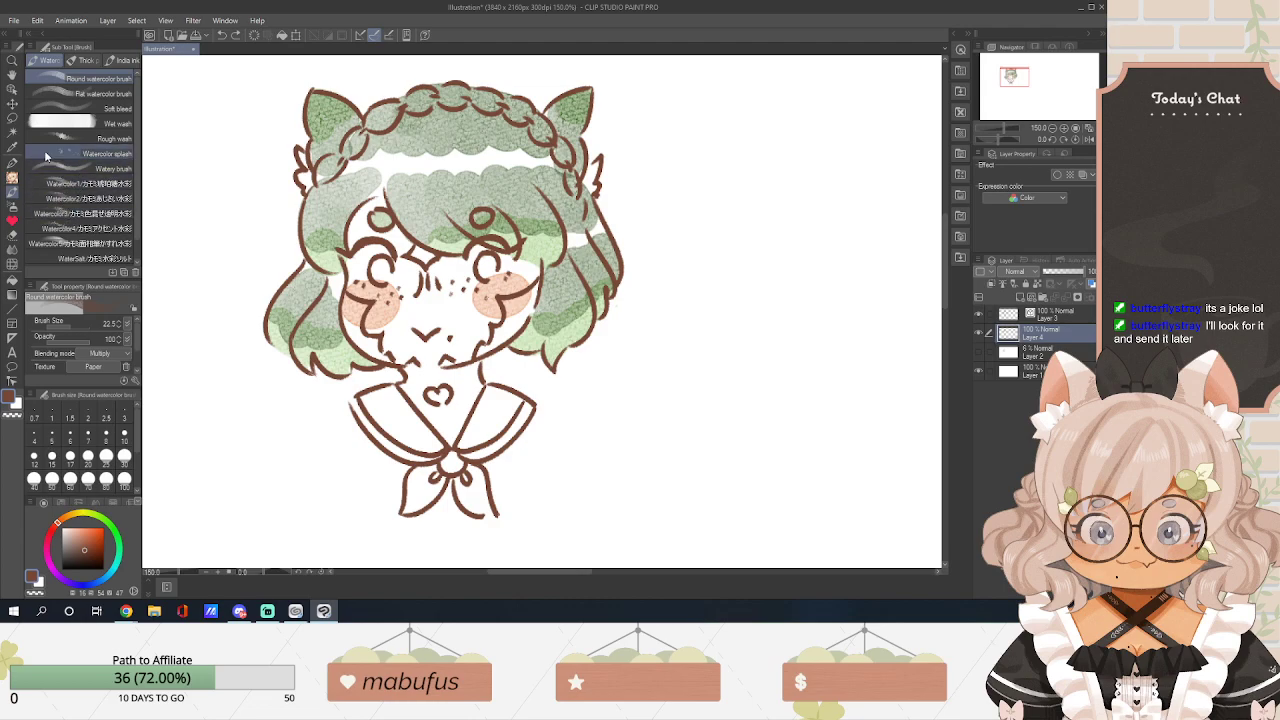
click(12, 165)
click(12, 179)
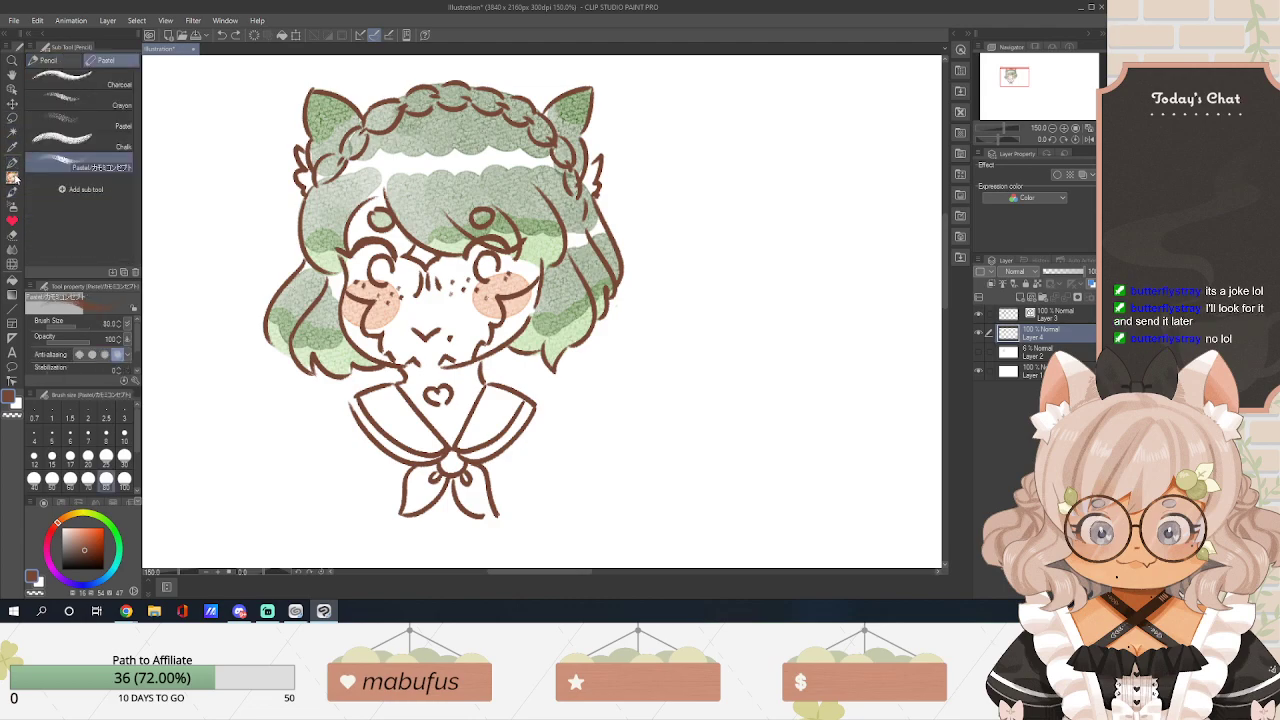
click(12, 165)
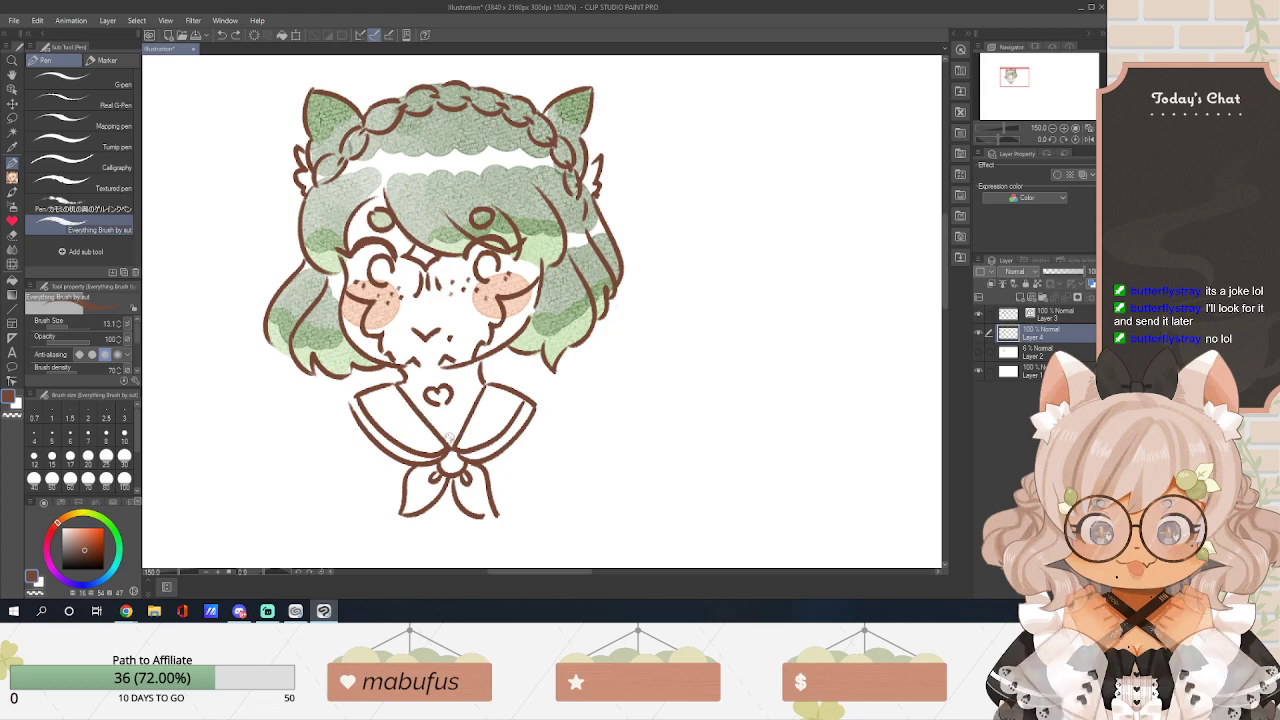
mouse_move(501, 574)
mouse_down()
mouse_move(429, 568)
mouse_move(500, 572)
mouse_up()
Save the illustration as "Doodle page" in the Clip Studio Paint documents folder in CLIP STUDIO FORMAT.
scroll(504, 550, down, 4)
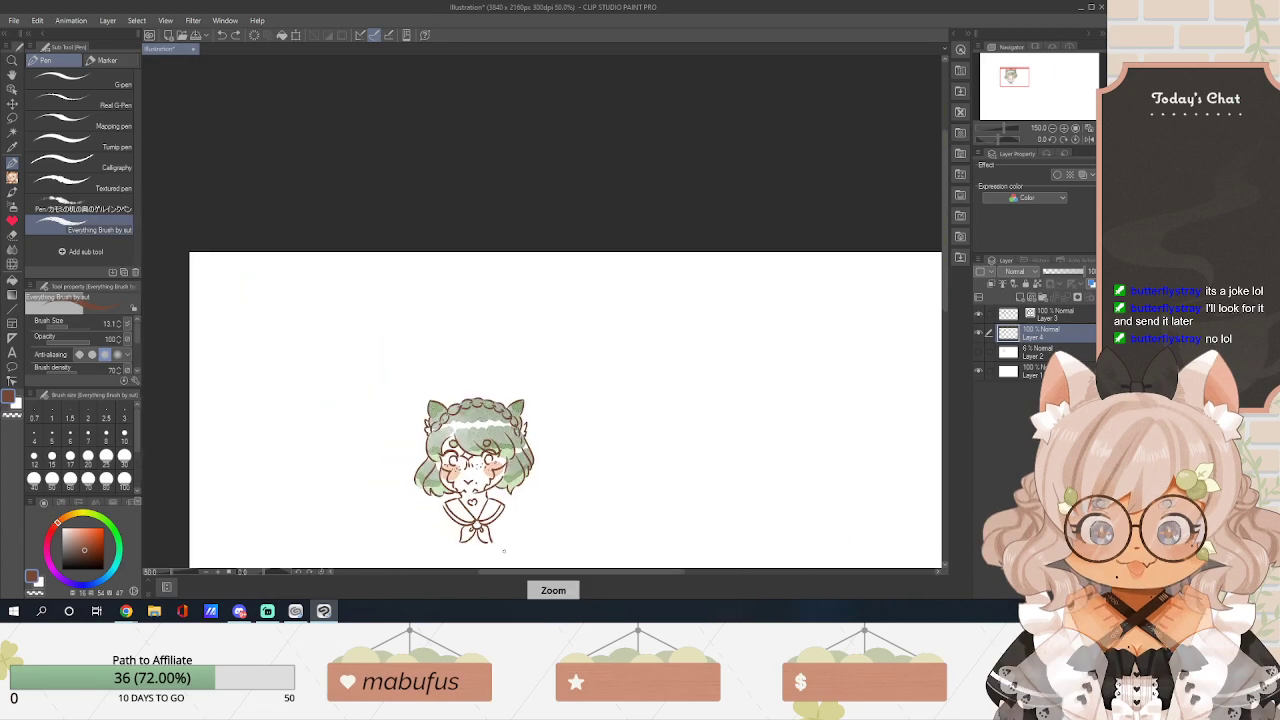
click(196, 36)
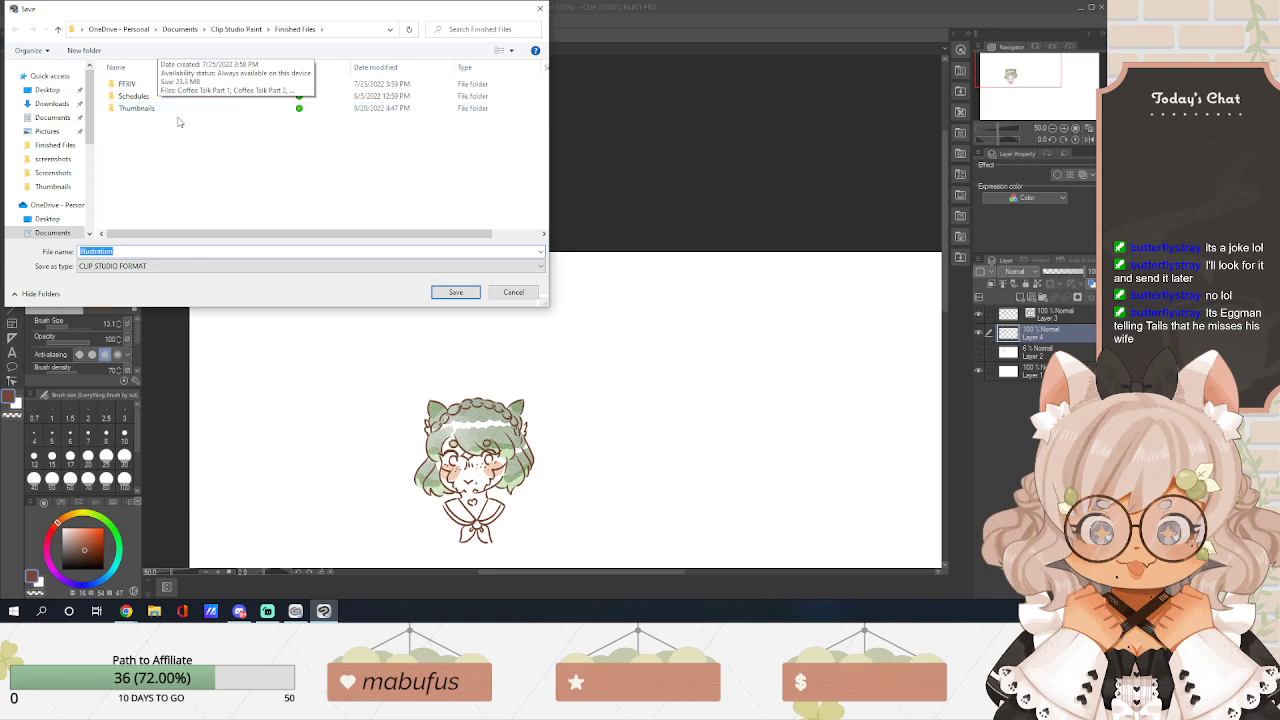
click(233, 31)
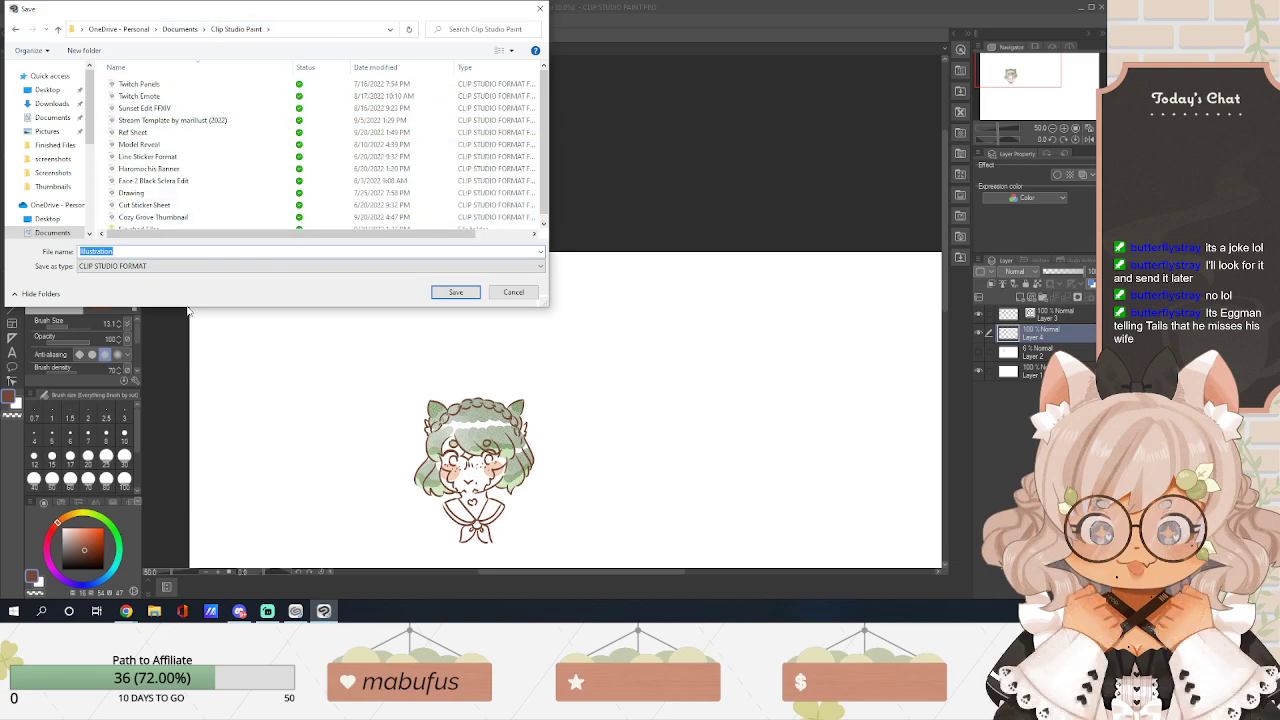
text(Doodle page)
key(Return)
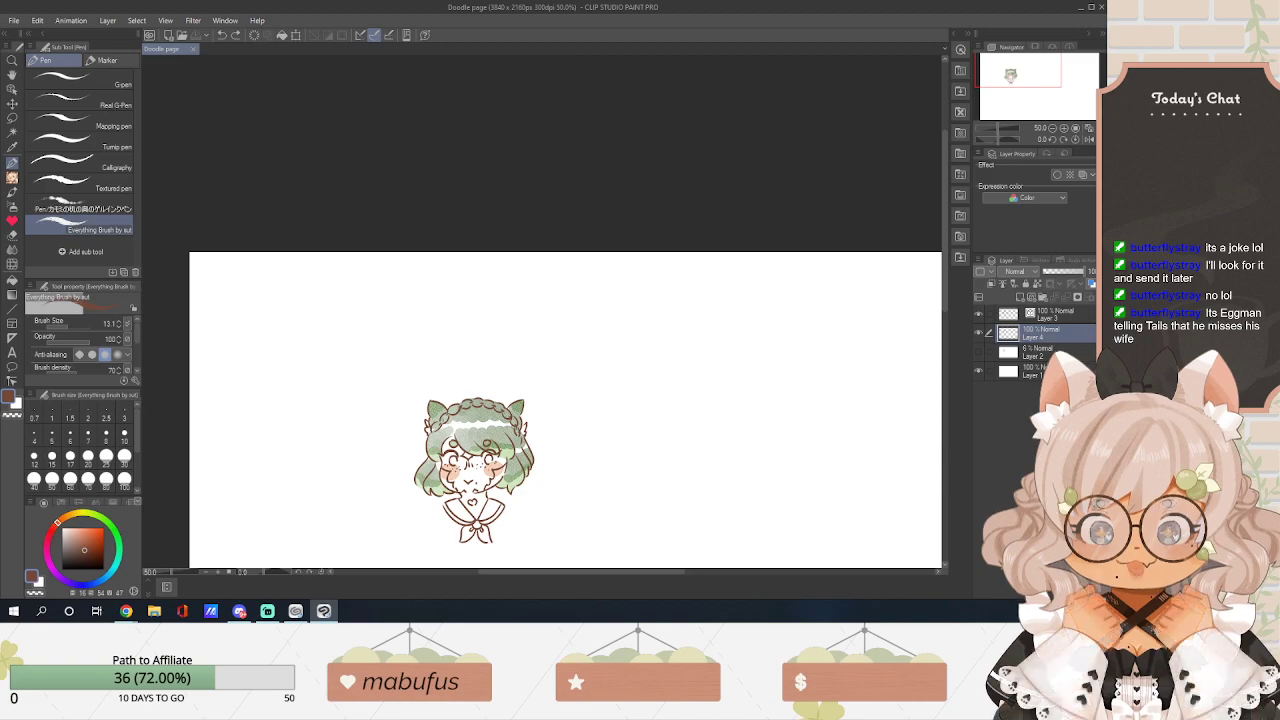
drag(946, 262, 918, 346)
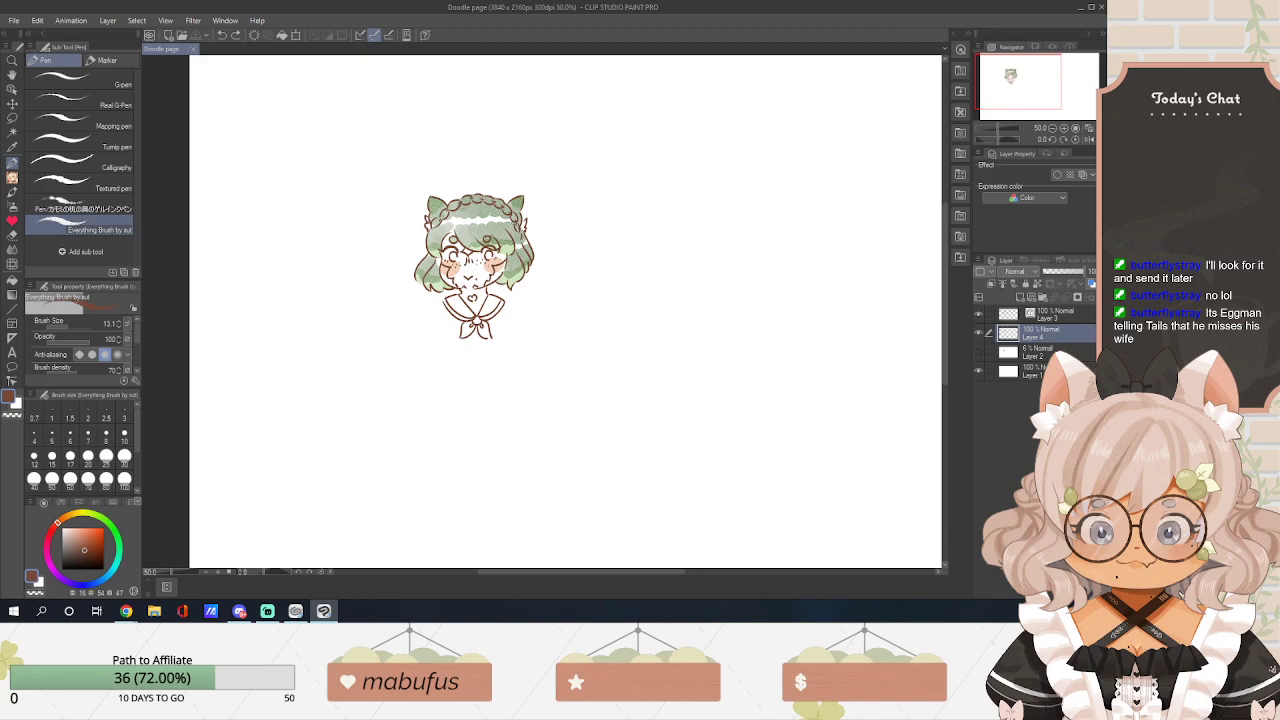
key(alt+Tab)
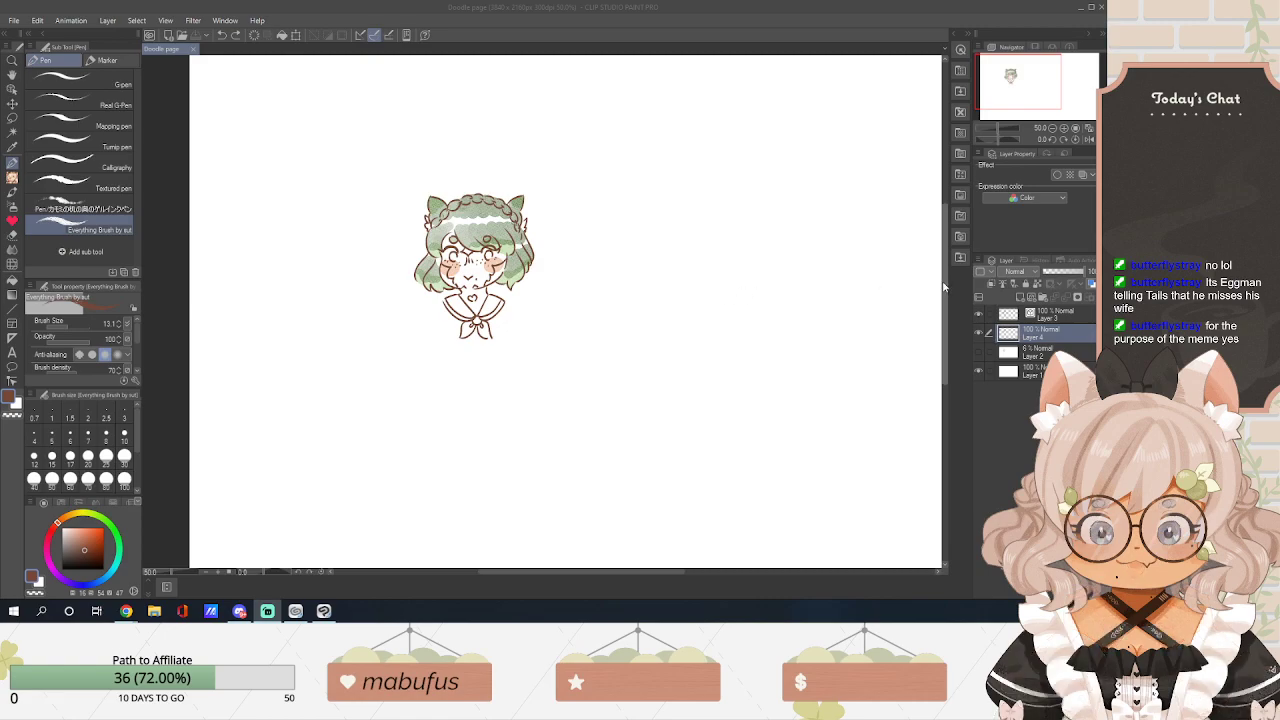
drag(946, 289, 946, 297)
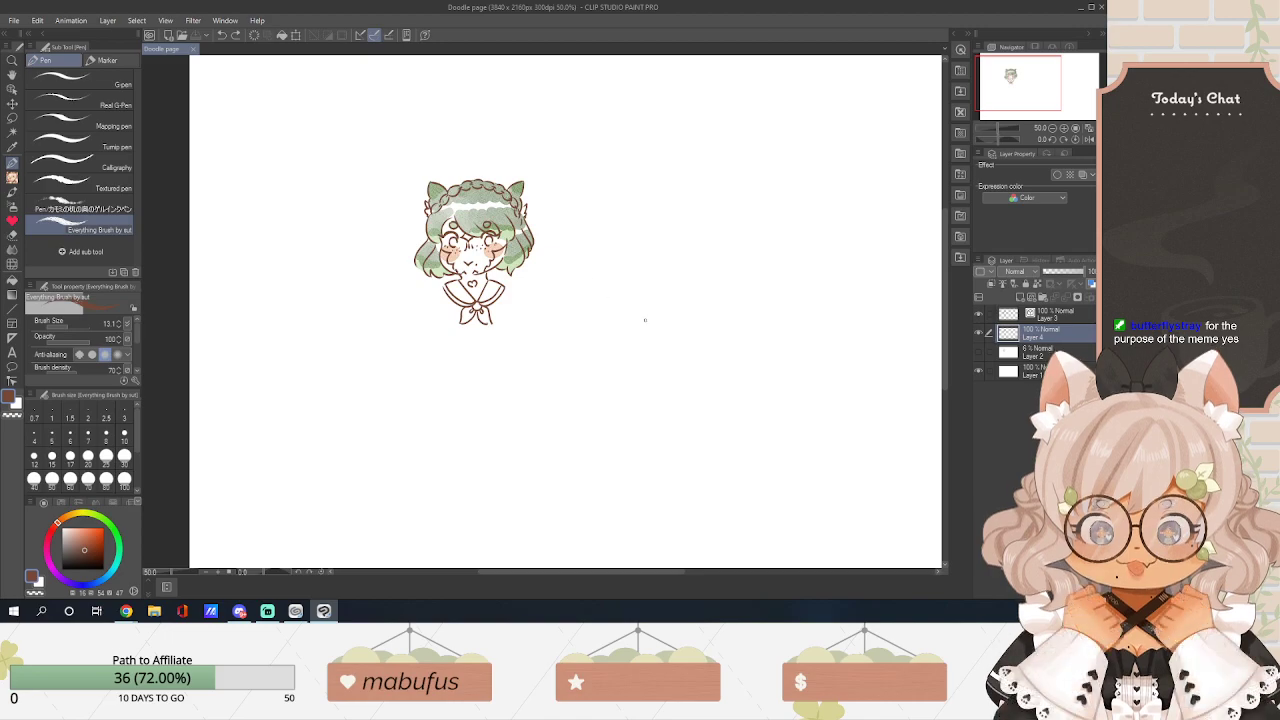
drag(537, 571, 549, 576)
scroll(549, 576, down, 2)
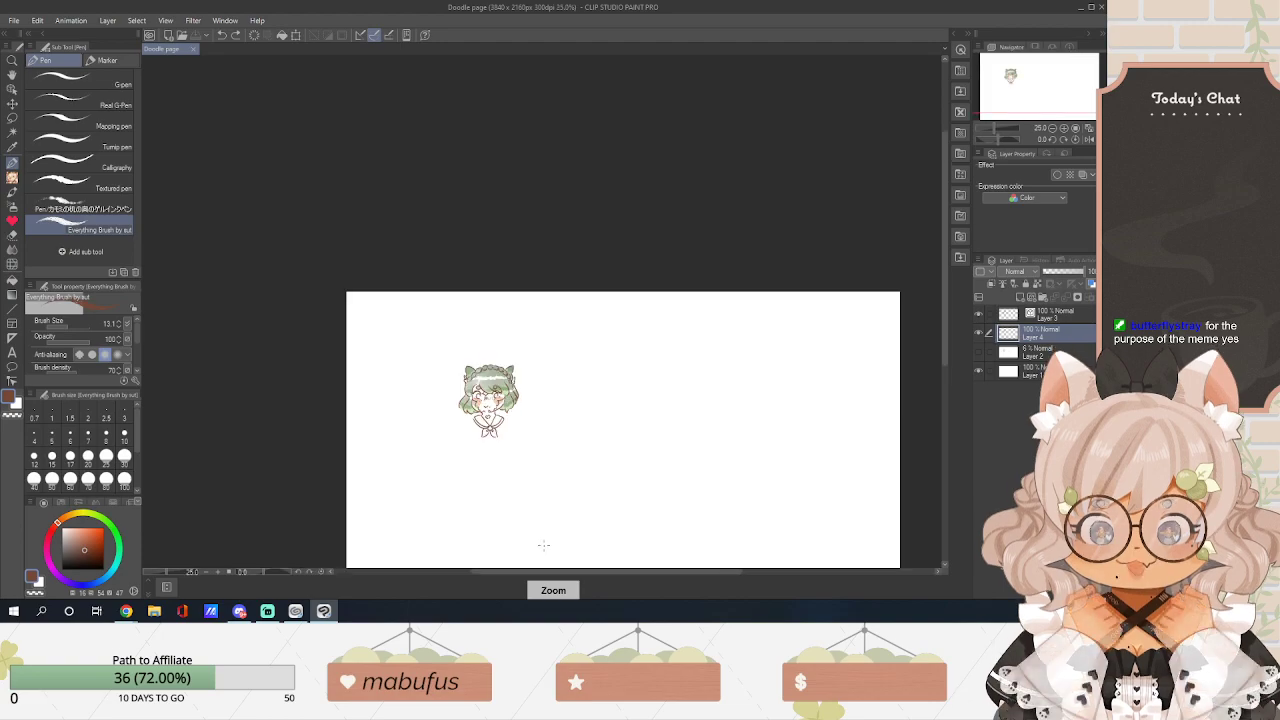
drag(946, 271, 930, 333)
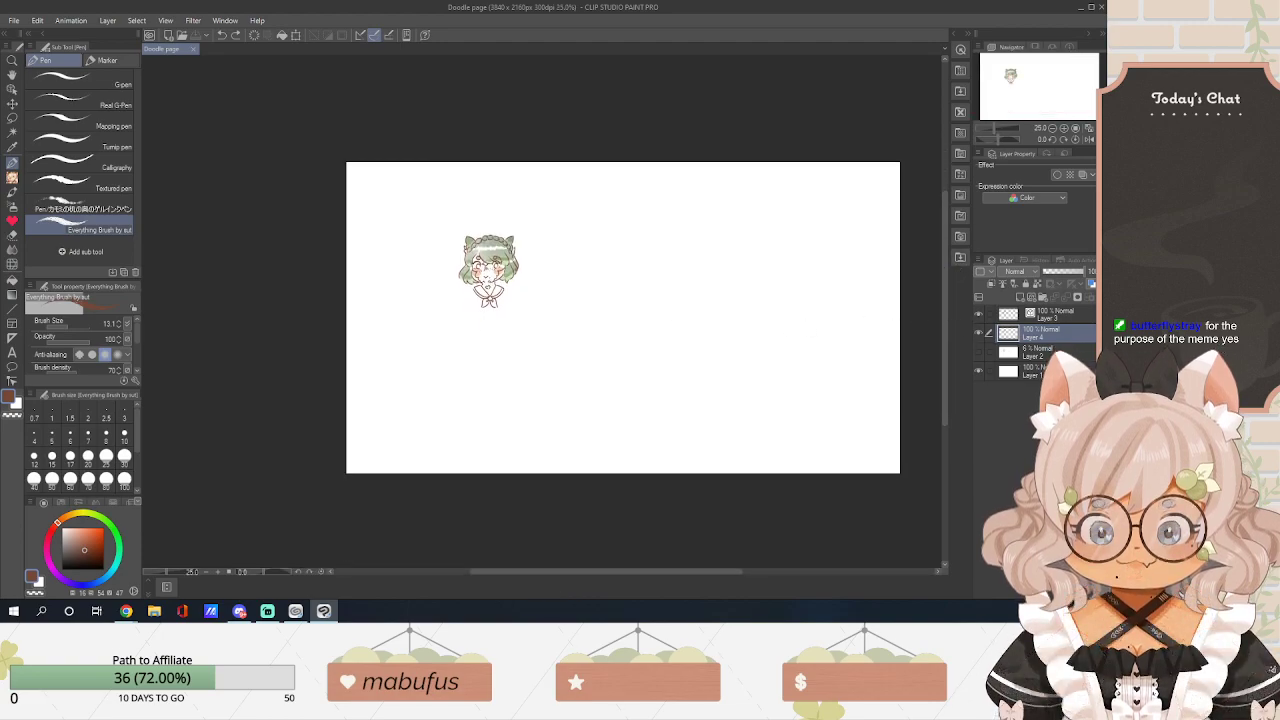
click(294, 37)
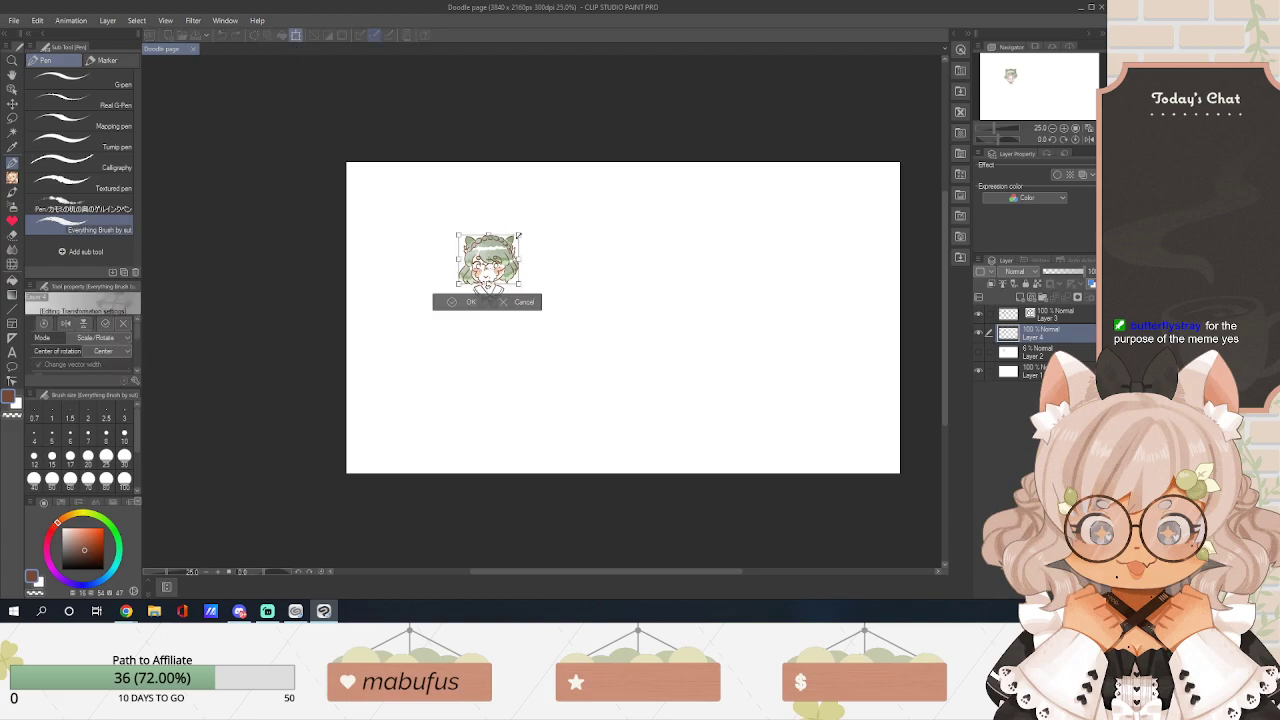
click(1013, 363)
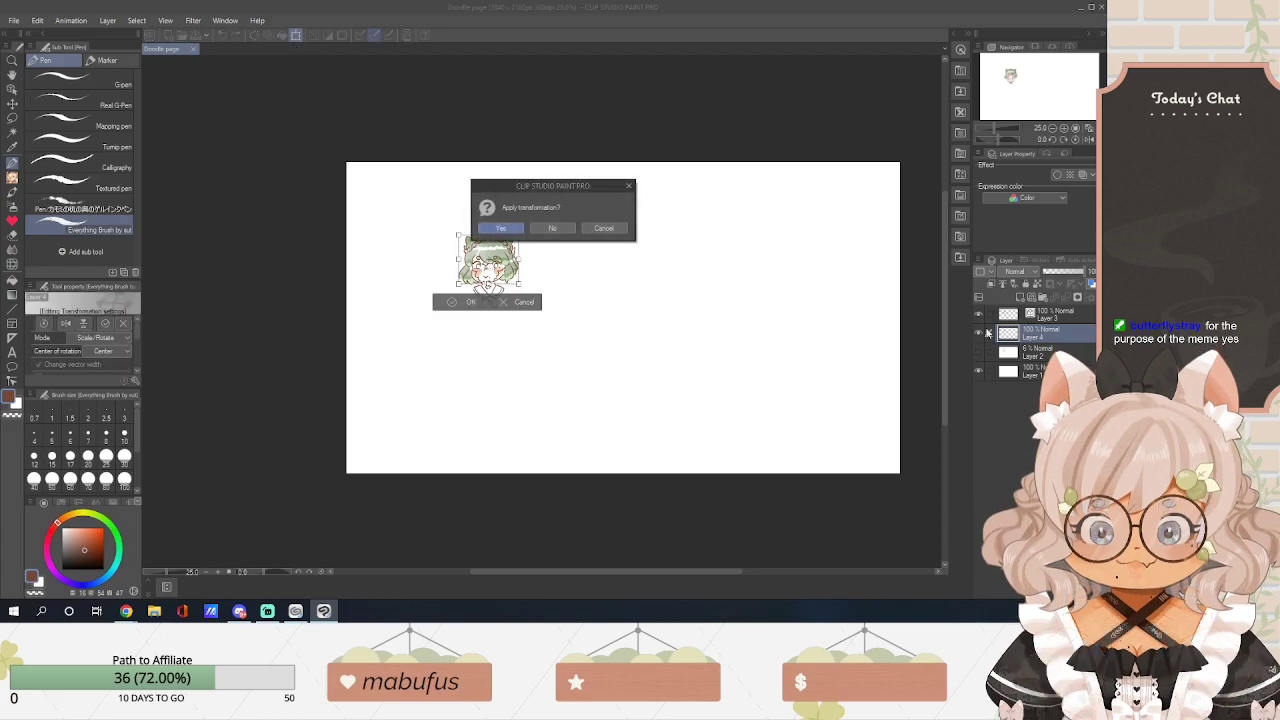
click(554, 229)
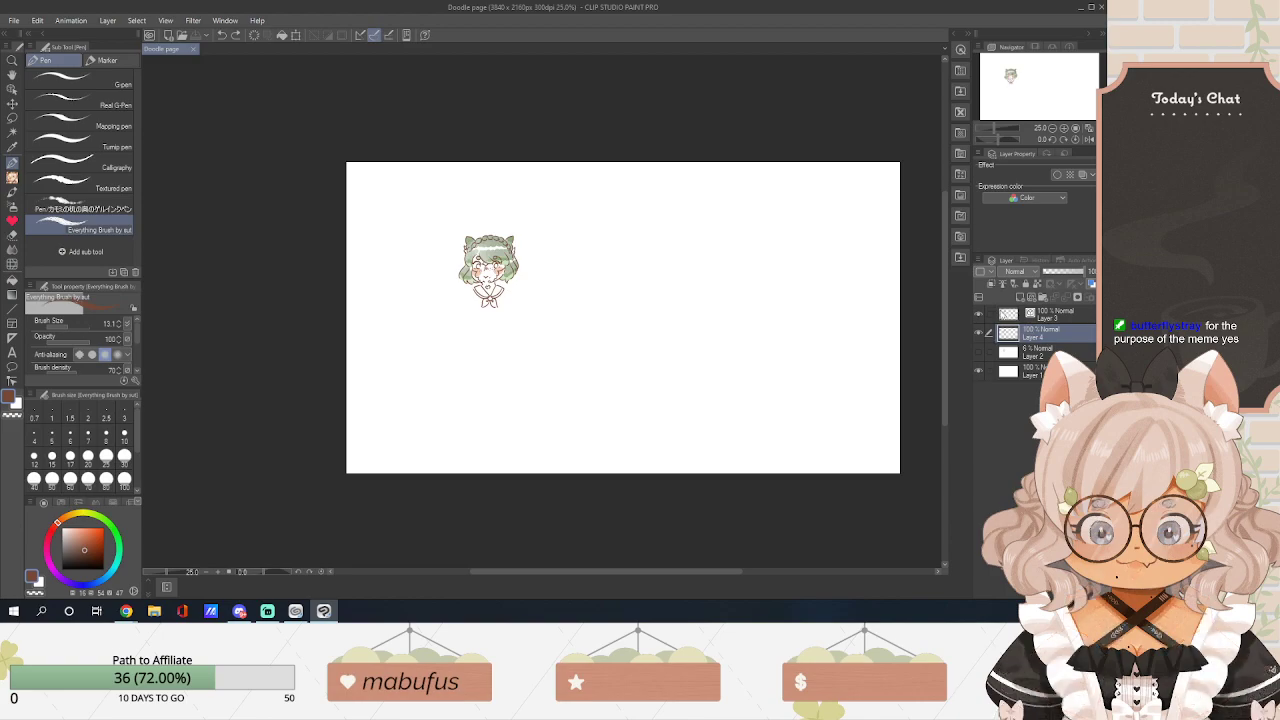
Create a new folder around the line art layer and move the colour layer and the 6% opacity layer into it.
click(978, 314)
click(978, 314)
click(1045, 318)
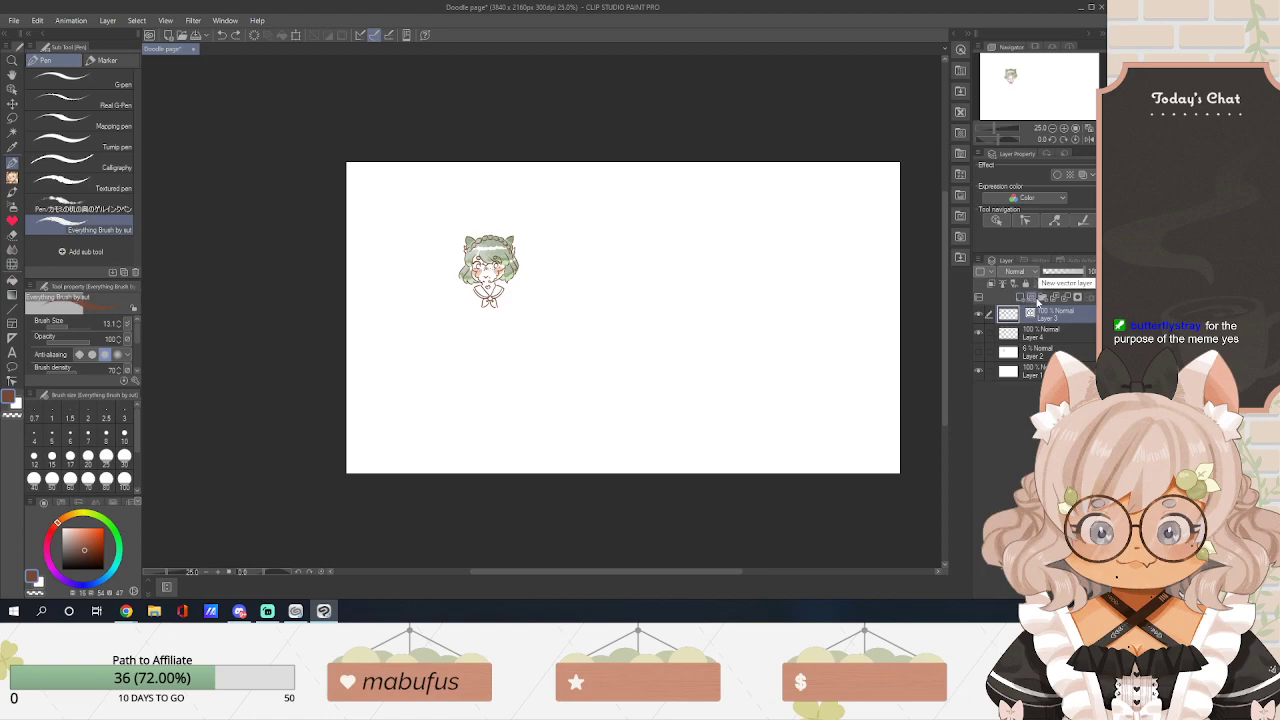
click(1042, 298)
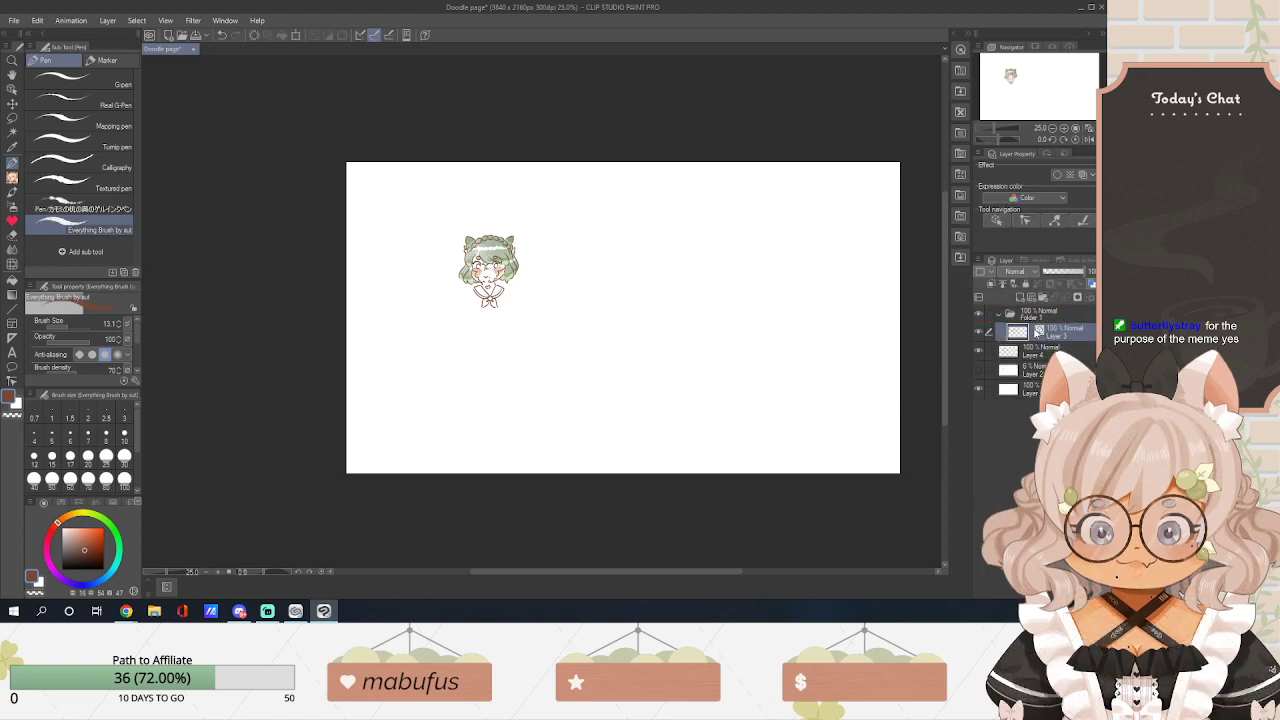
drag(1040, 356, 1040, 334)
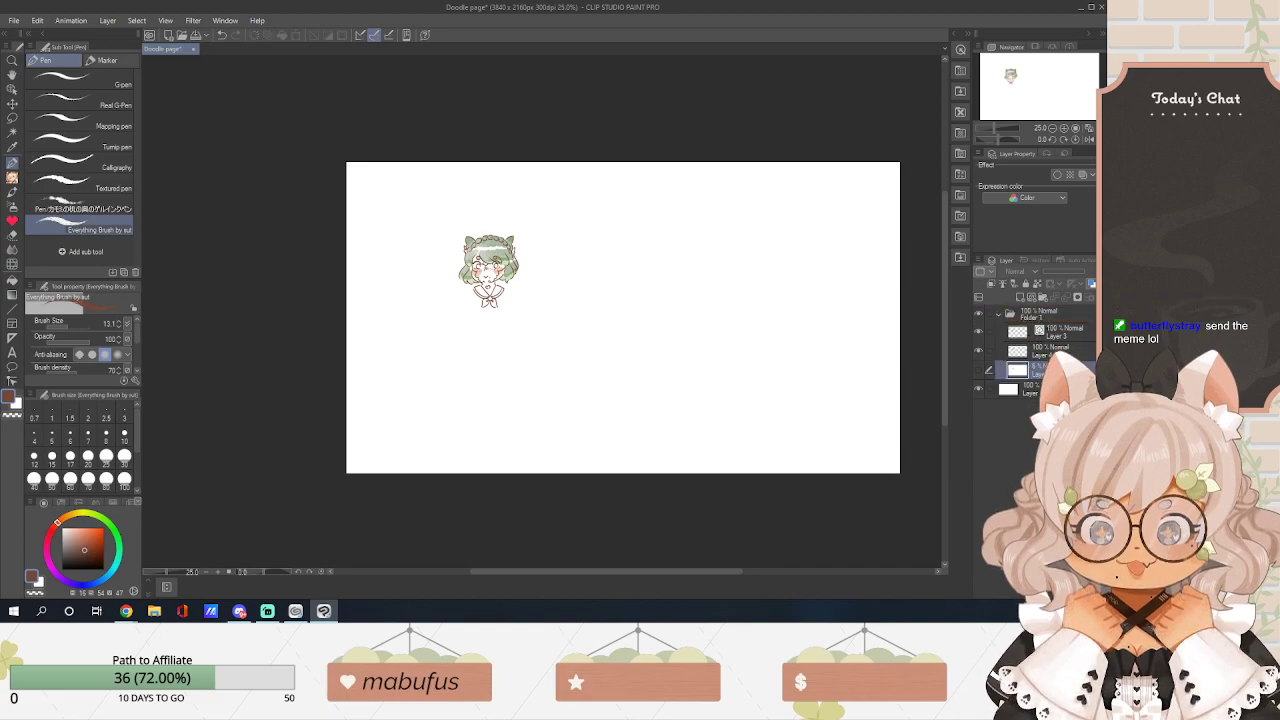
Switch to the browser, raise the volume and play the video "I miss my wife [Sonic Adventure 2]".
key(alt+Tab)
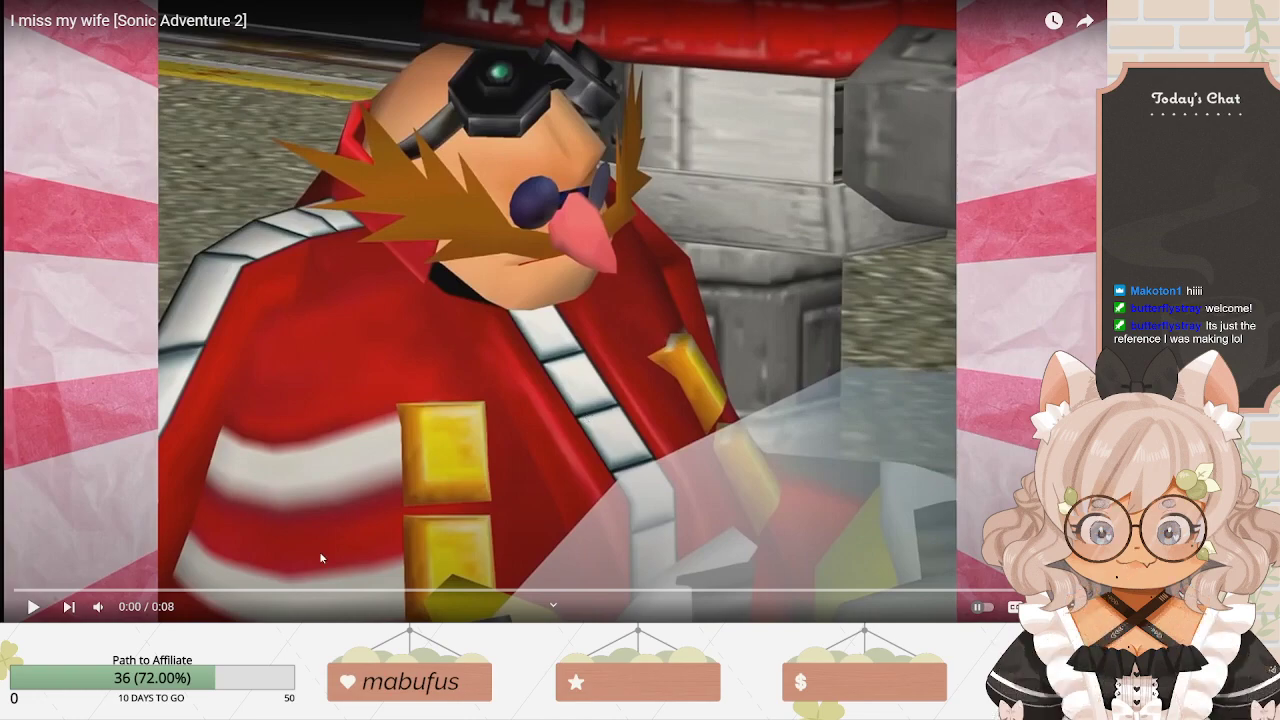
drag(128, 607, 155, 607)
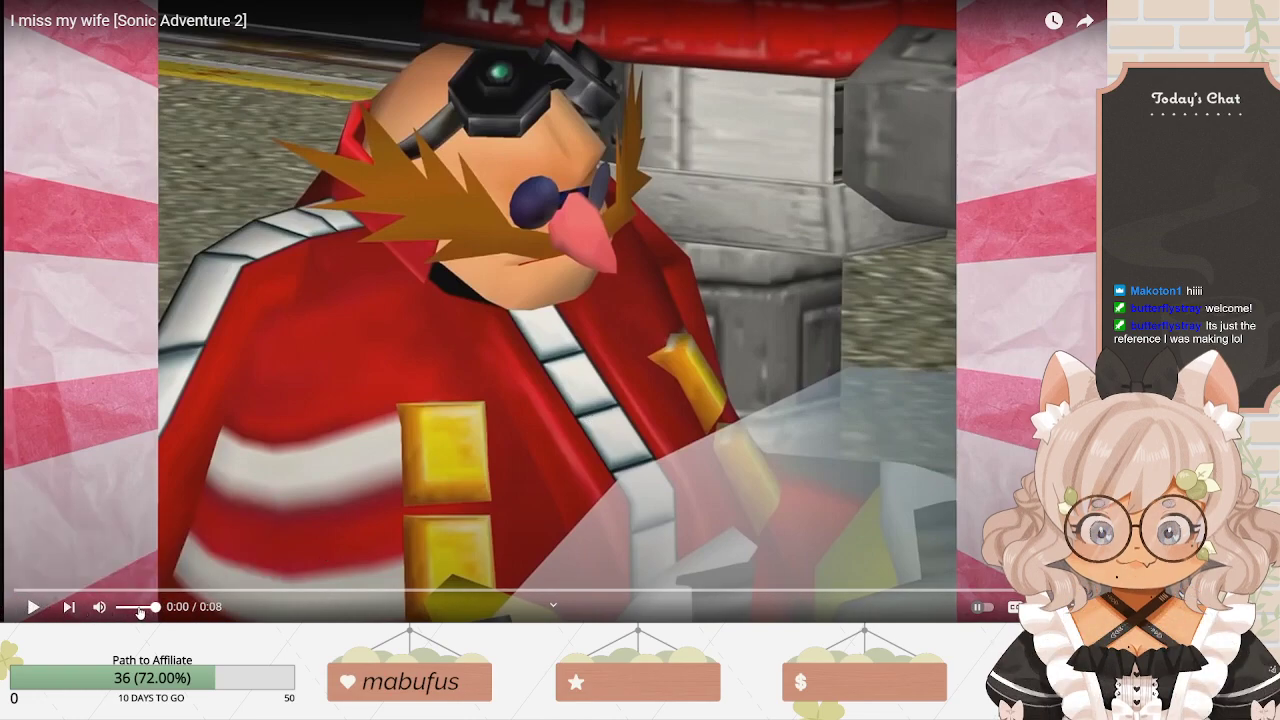
click(33, 607)
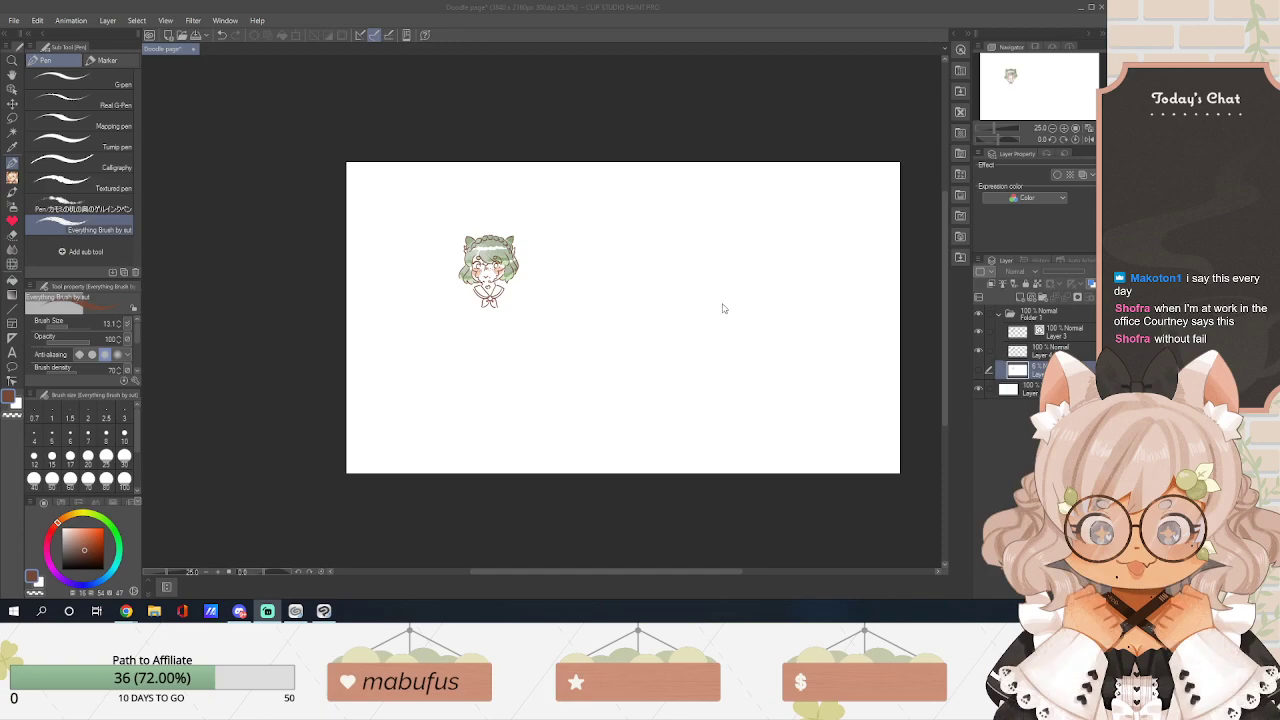
Back in Clip Studio Paint, move the whole character folder so the bust sits in the canvas's upper-left corner.
click(1022, 322)
click(295, 35)
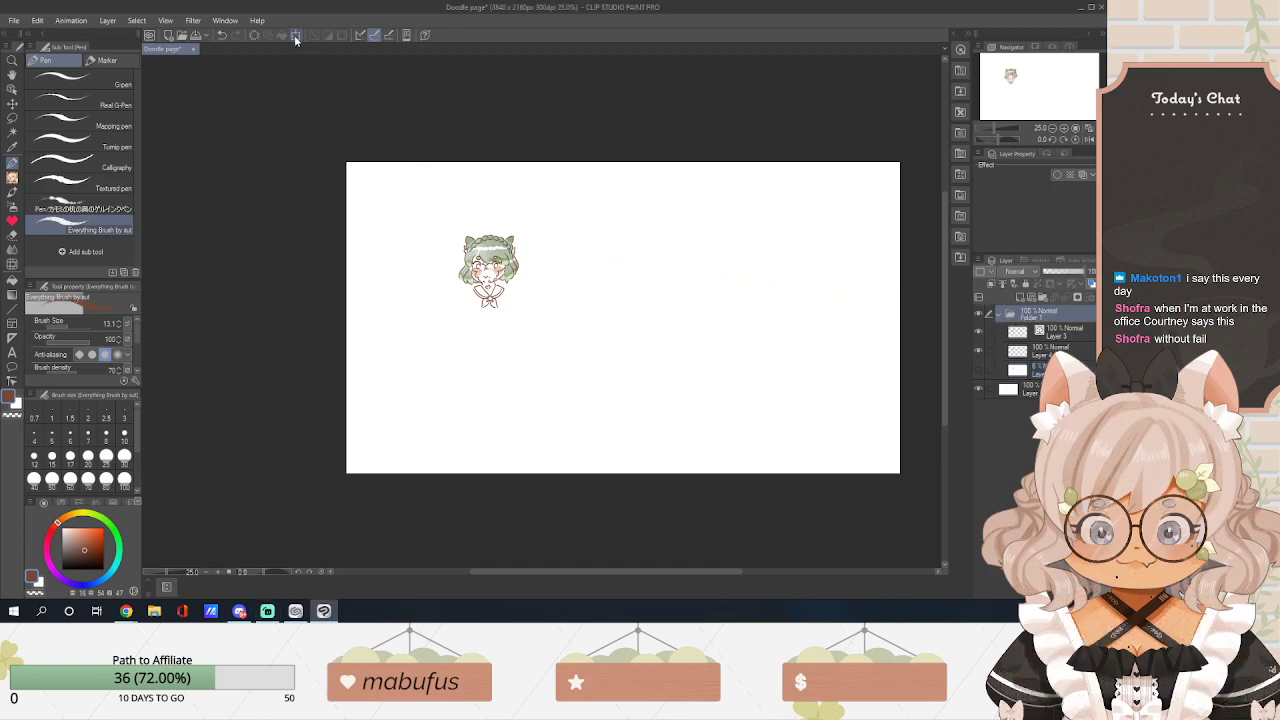
drag(603, 274, 531, 241)
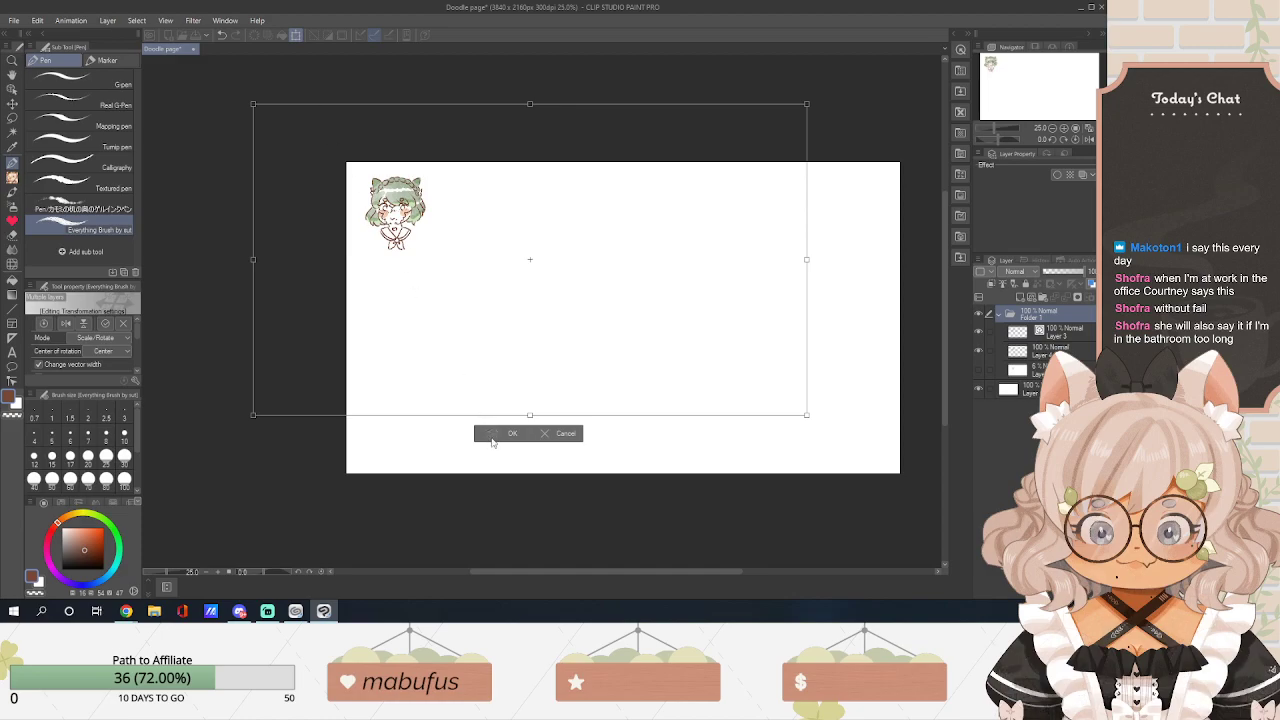
click(493, 434)
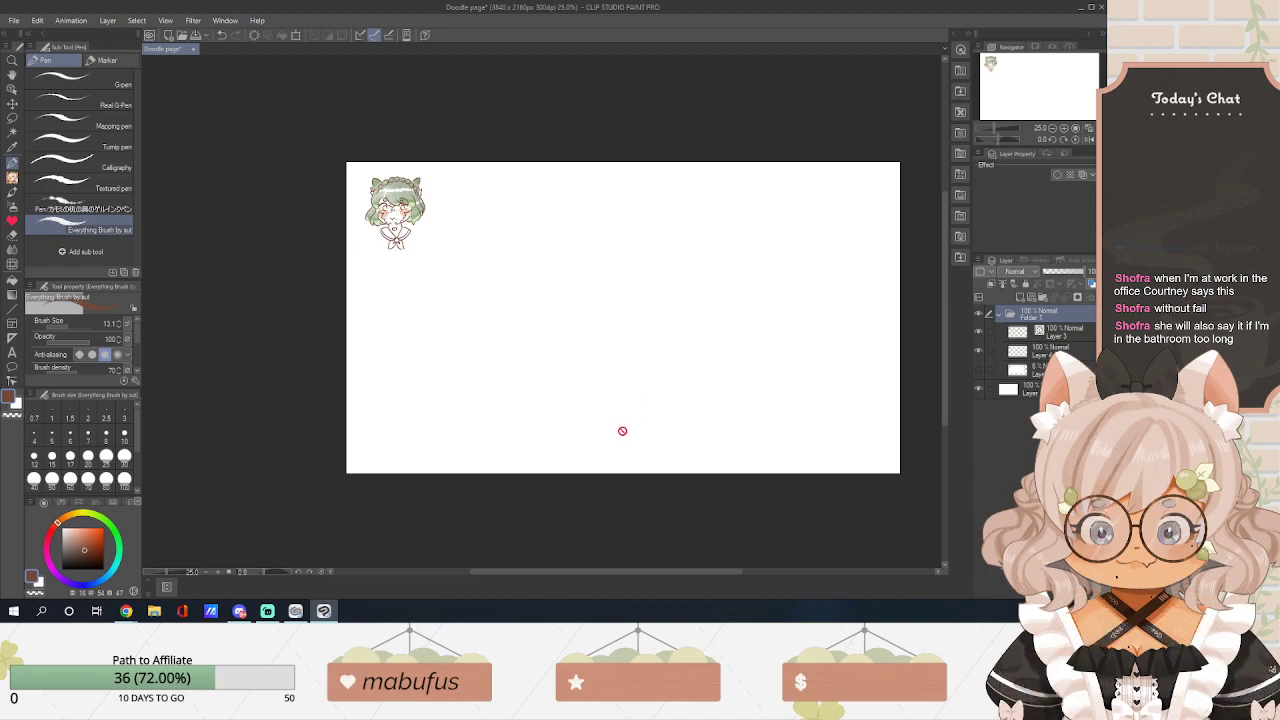
Show the 6% opacity layer inside the character folder and make it the active layer.
click(1047, 340)
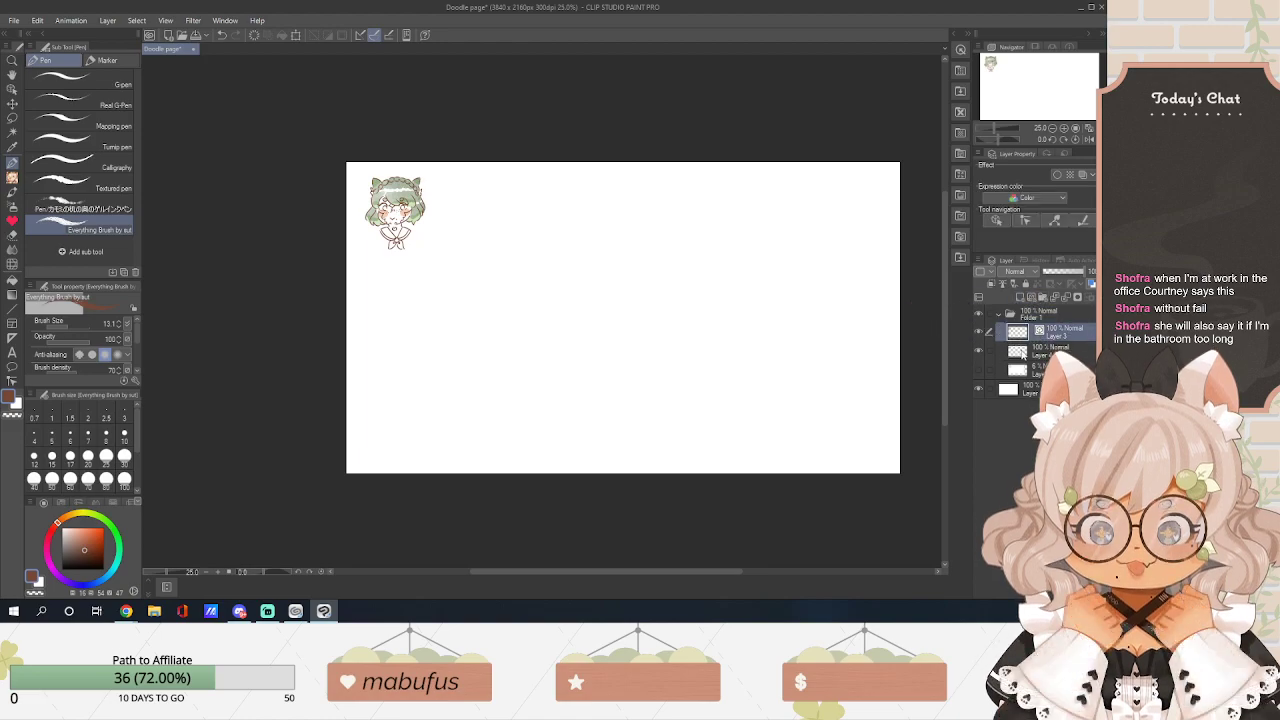
click(1003, 354)
click(979, 370)
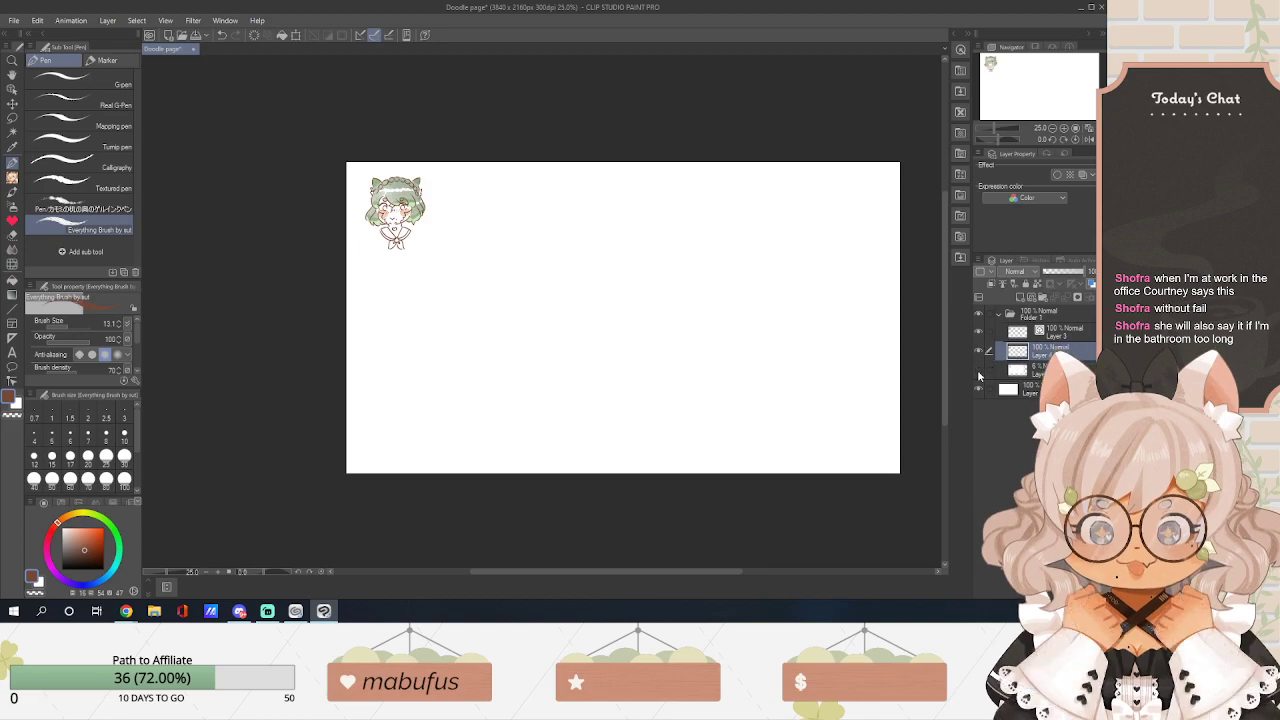
click(1018, 372)
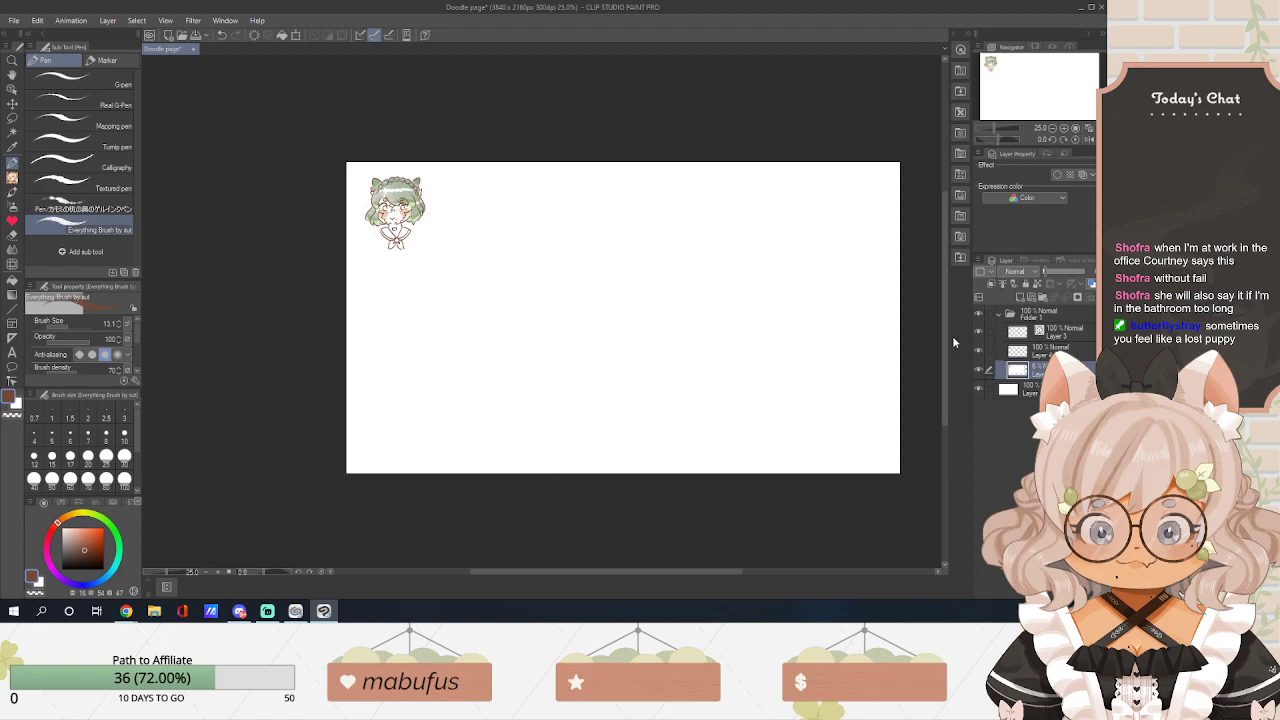
drag(946, 343, 948, 327)
drag(608, 573, 594, 567)
scroll(600, 507, up, 3)
scroll(638, 510, down, 1)
scroll(638, 510, down, 1)
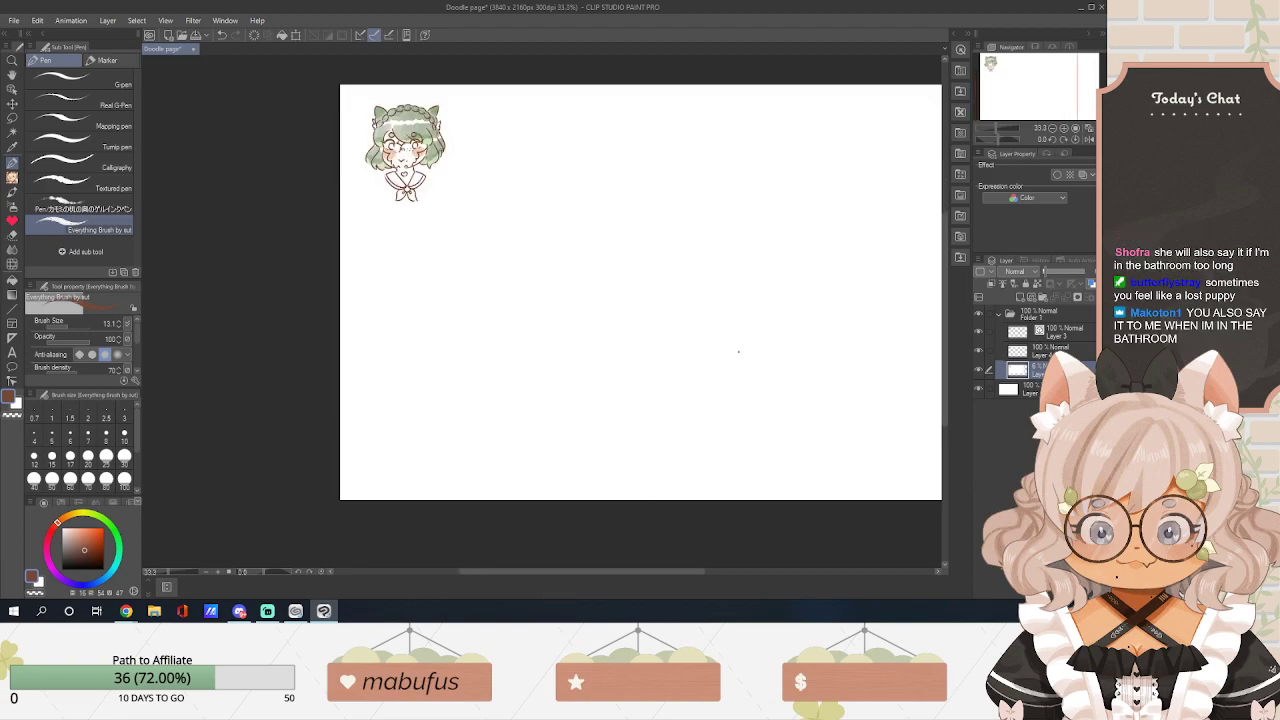
drag(949, 305, 949, 280)
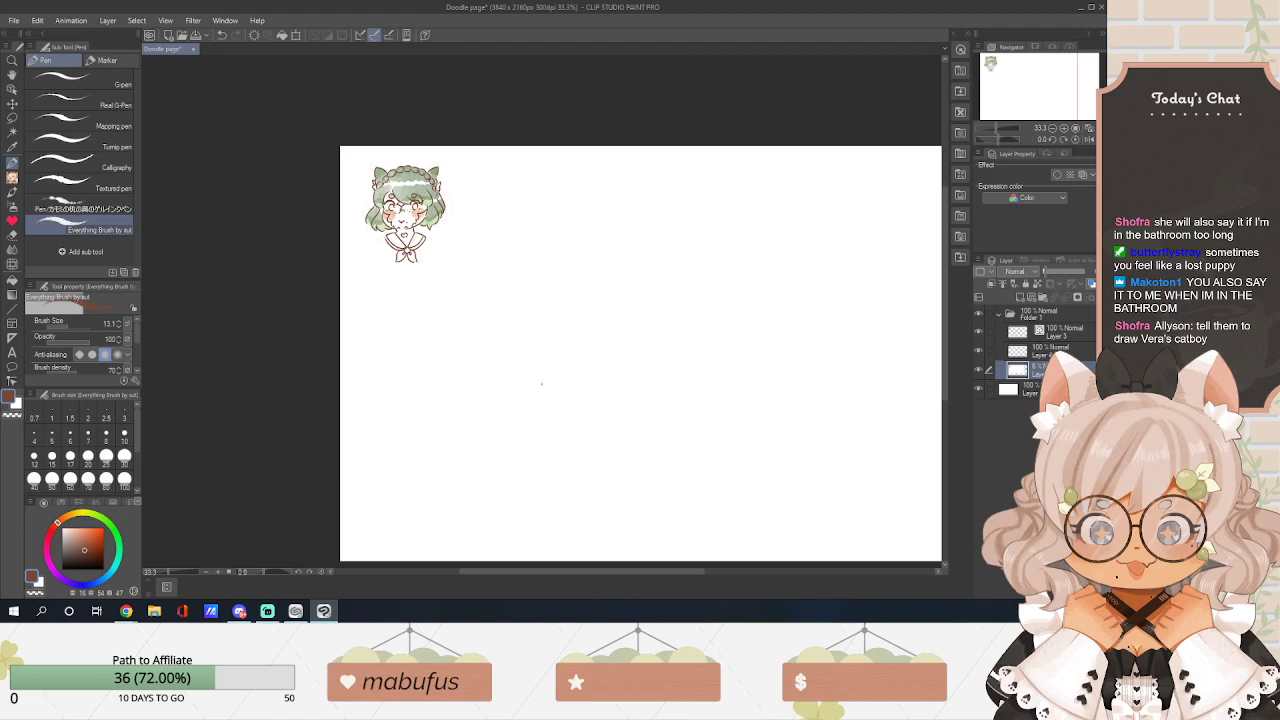
scroll(596, 350, up, 2)
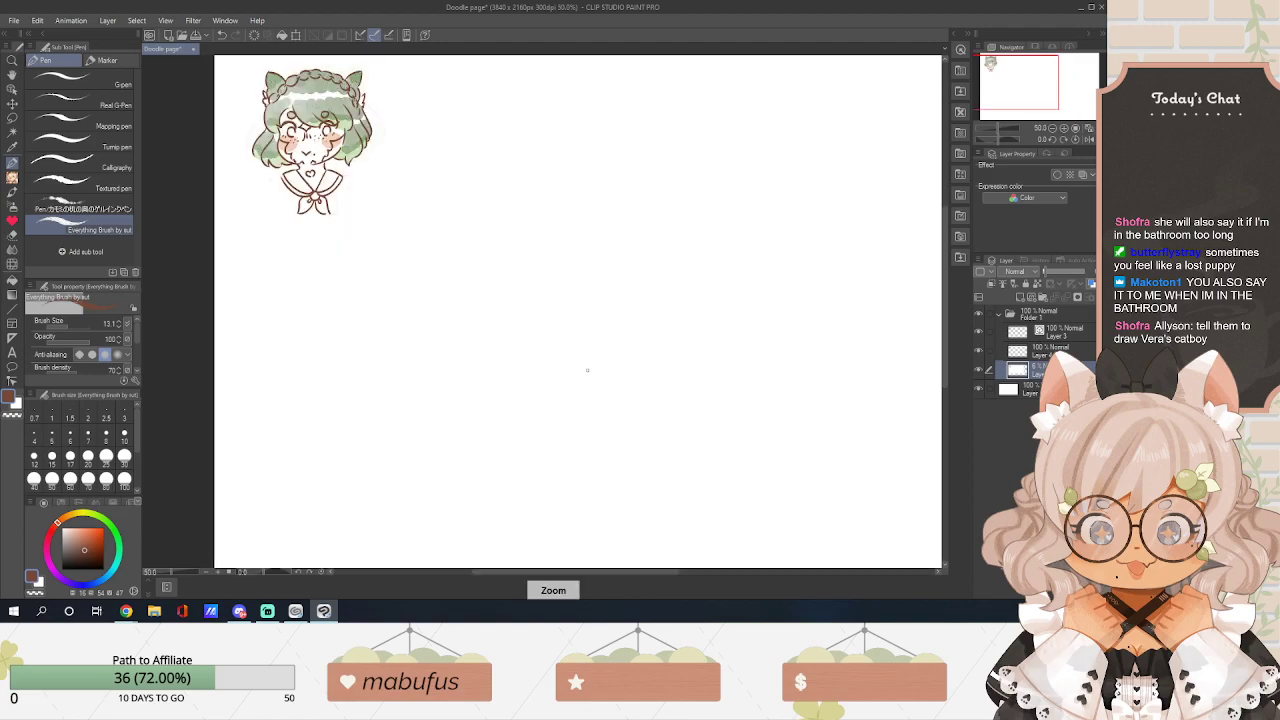
Hide the 6% opacity layer and add a new layer directly above it inside the character folder.
scroll(945, 297, up, 3)
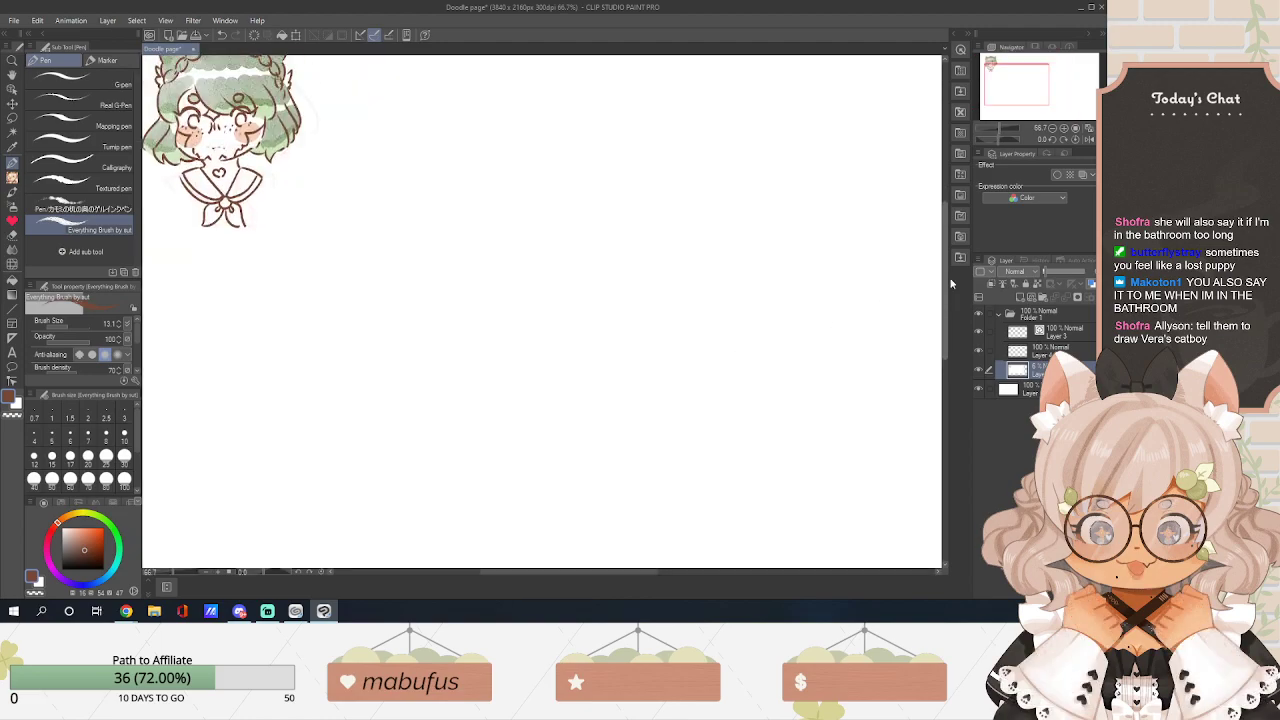
drag(508, 563, 467, 557)
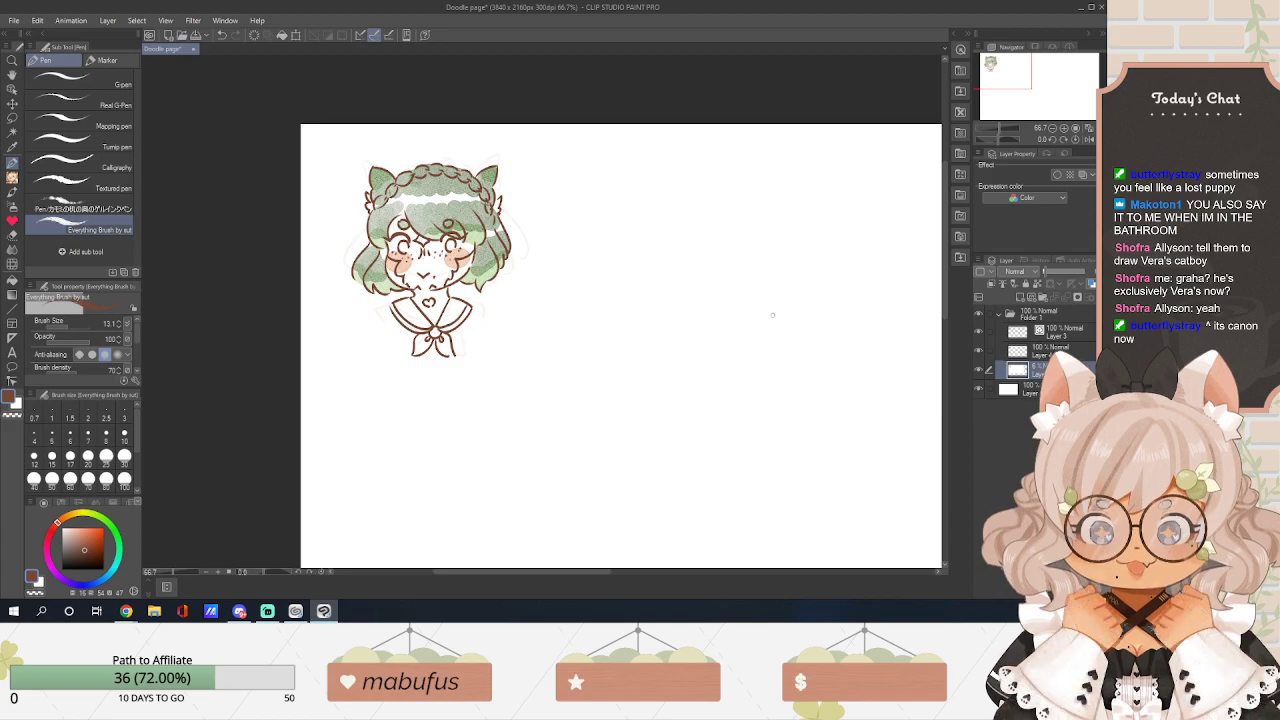
scroll(743, 285, up, 2)
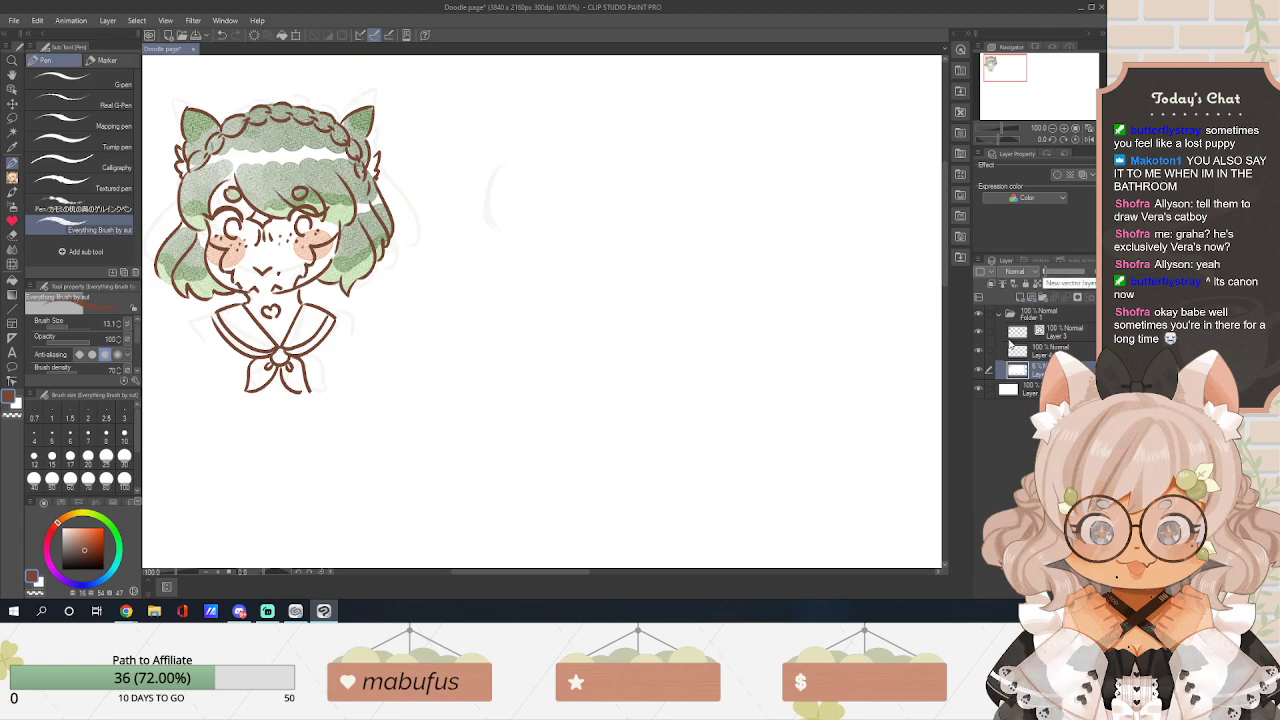
click(984, 367)
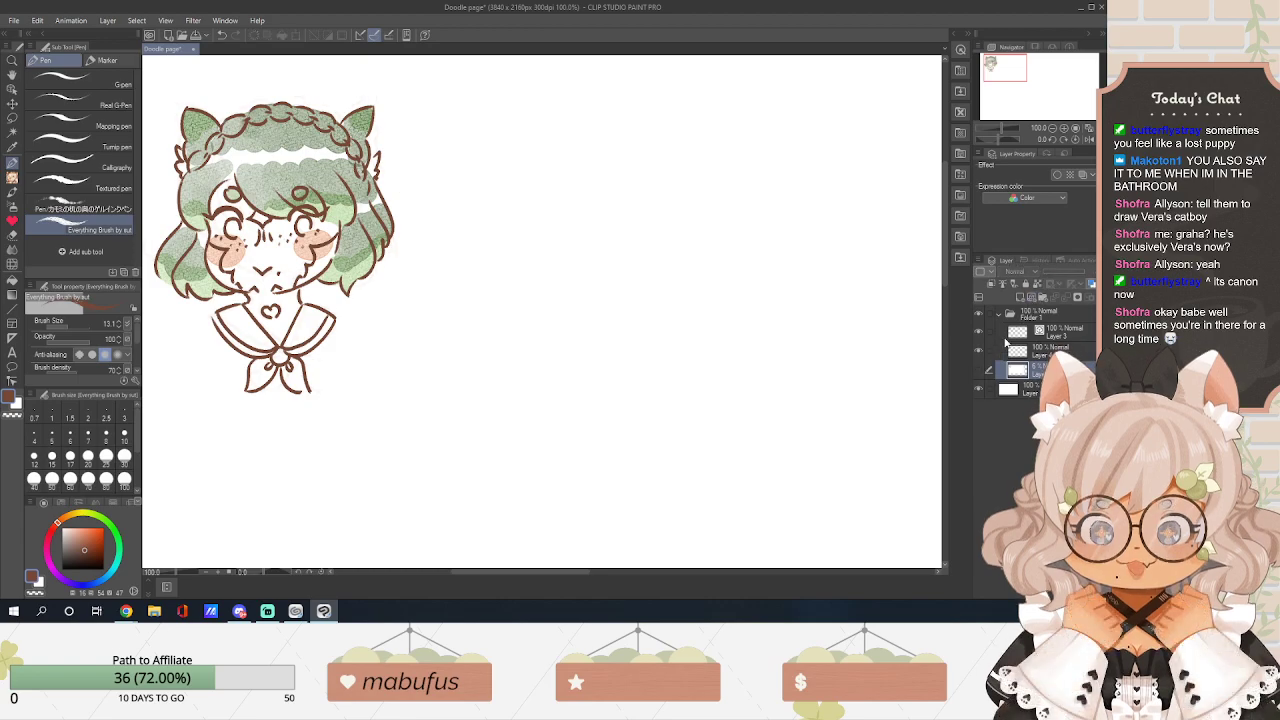
click(1024, 299)
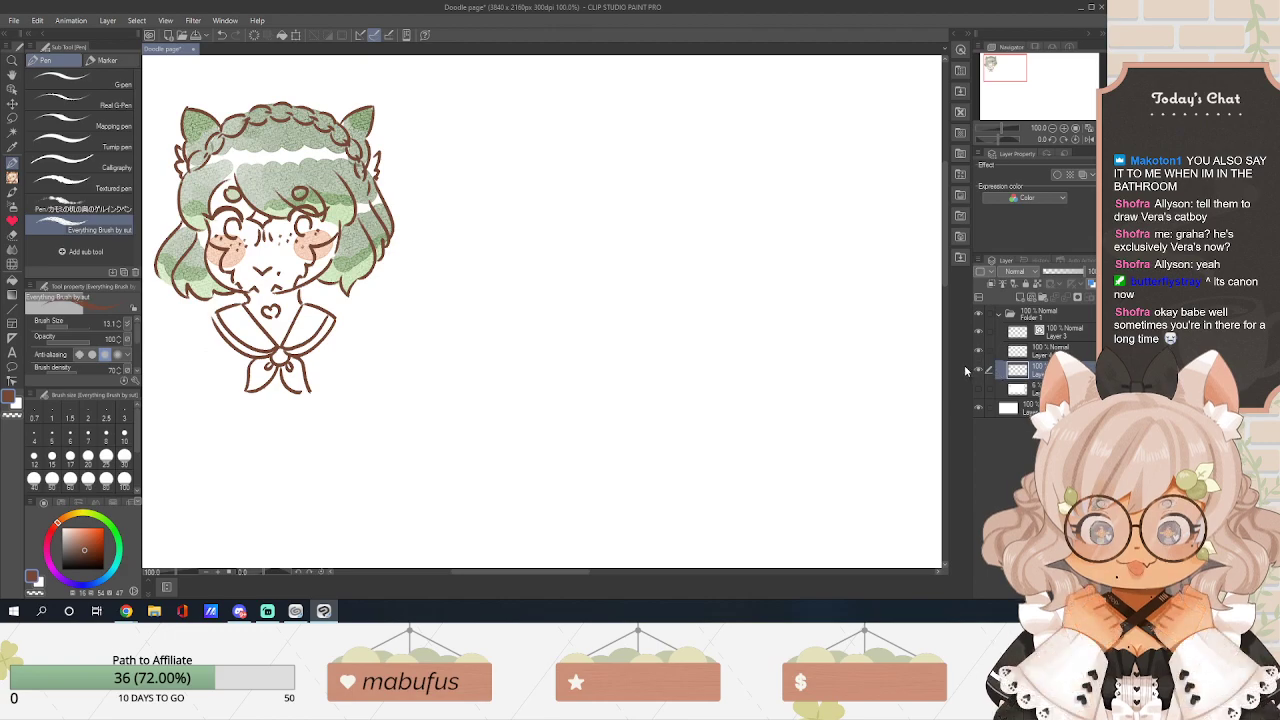
Try out curved head strokes to the right of the bust with the Everything Brush, plus a test scribble beneath them.
drag(488, 170, 558, 256)
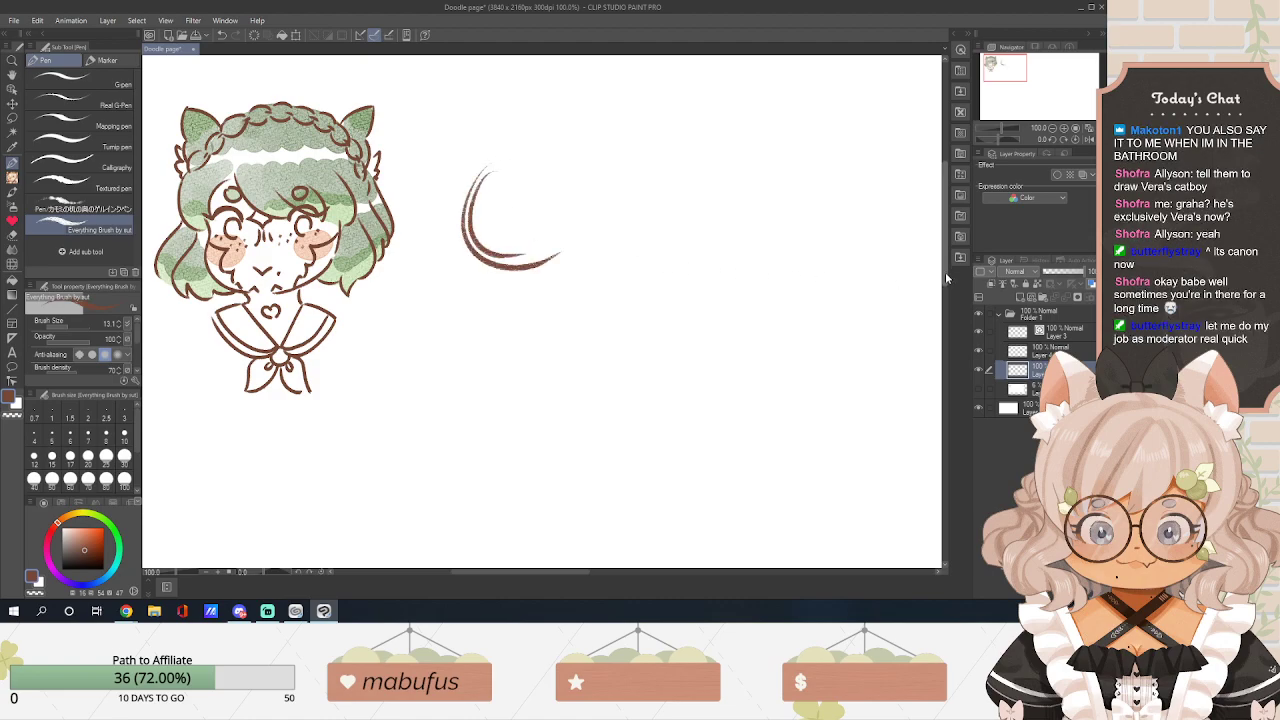
scroll(940, 278, up, 1)
scroll(662, 391, up, 1)
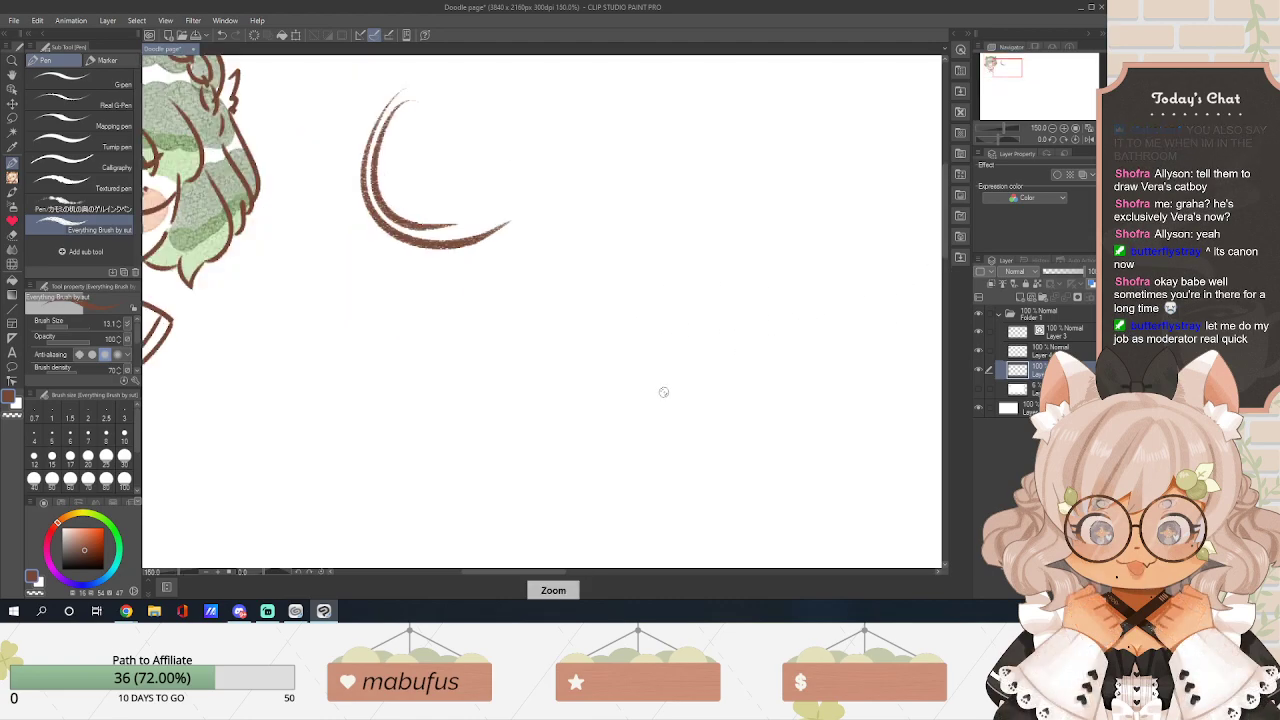
scroll(670, 399, down, 1)
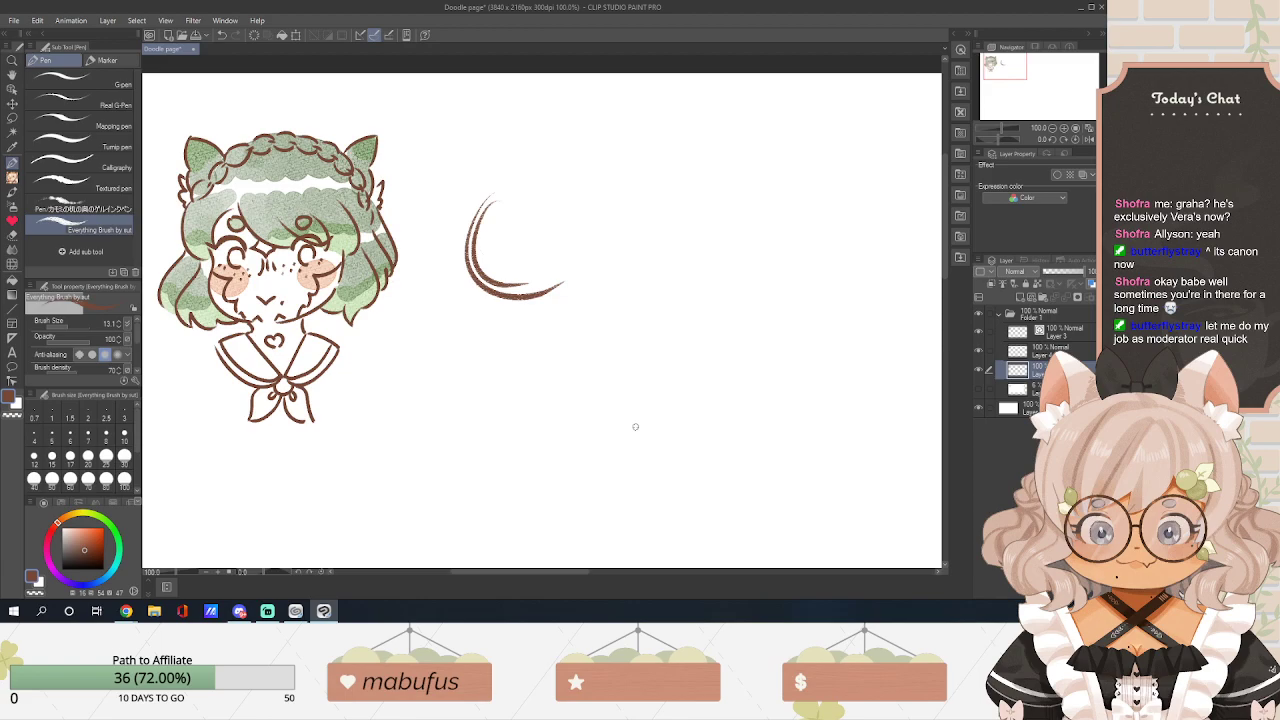
scroll(634, 424, up, 1)
scroll(634, 427, down, 1)
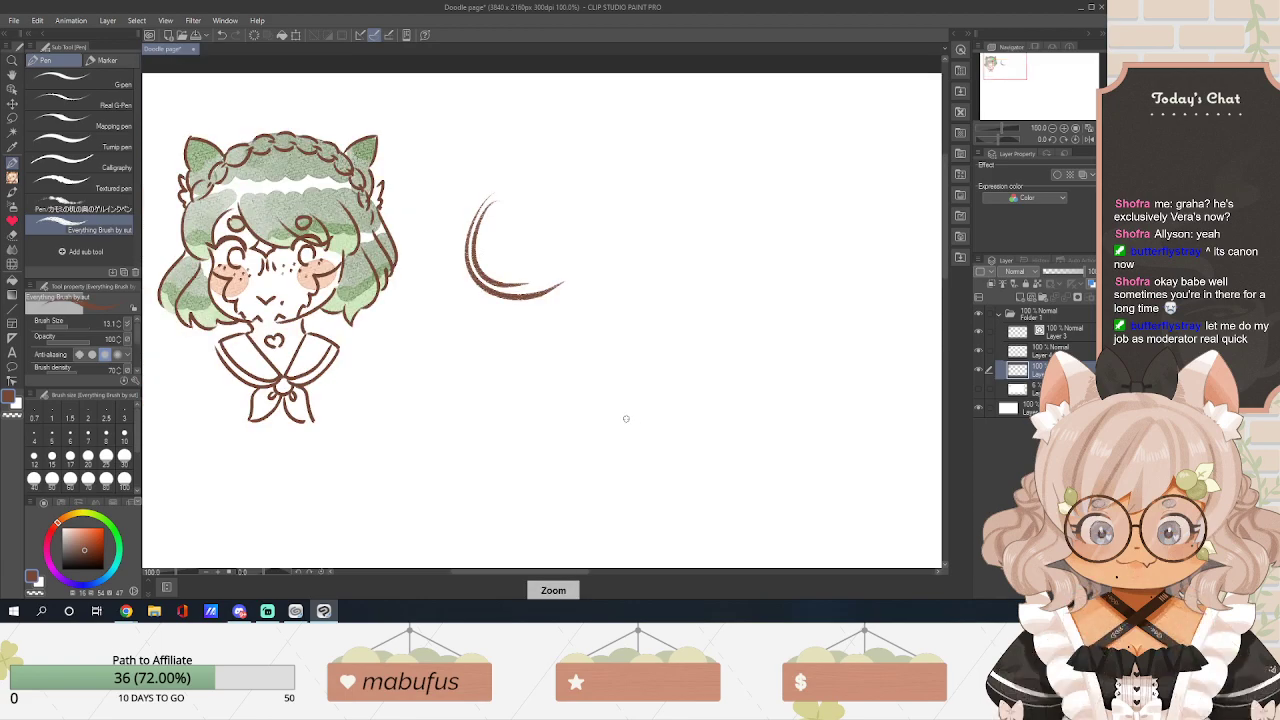
drag(477, 224, 482, 287)
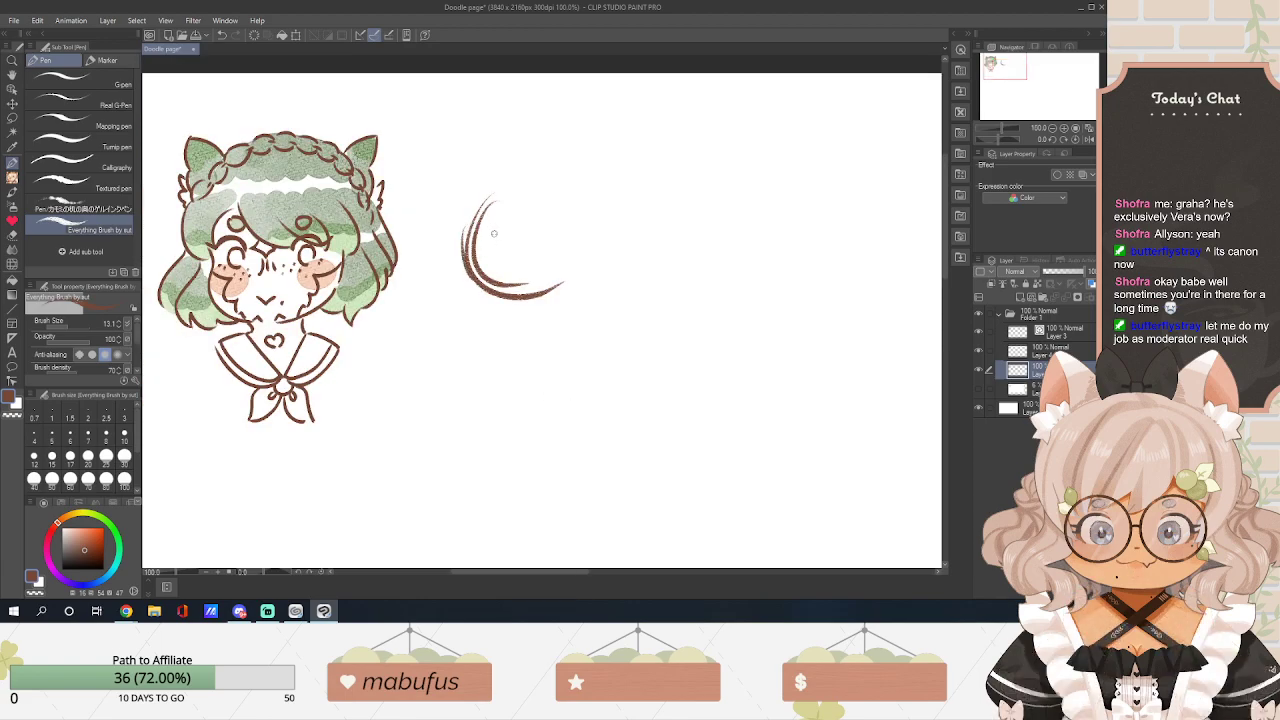
mouse_move(456, 336)
mouse_down()
mouse_move(482, 350)
mouse_move(574, 340)
mouse_move(593, 358)
mouse_up()
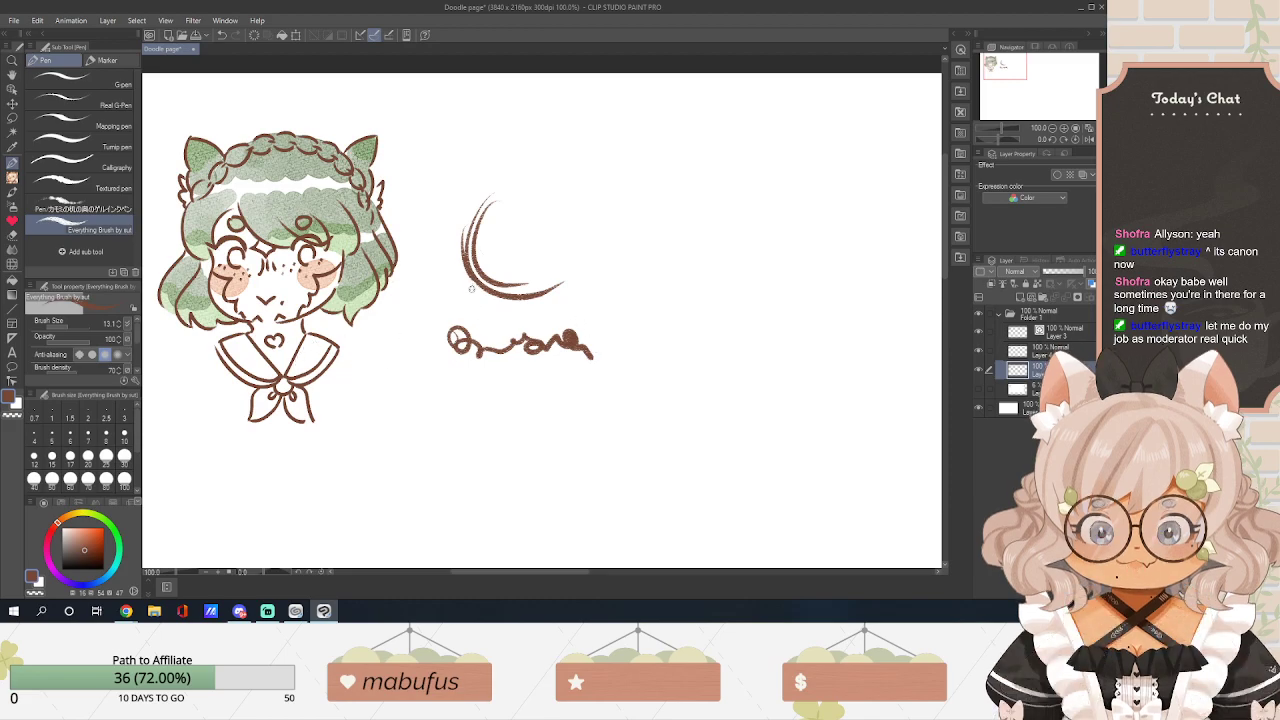
Set the brush size to 10 and undo the trial curves and scribble beside the bust.
click(119, 327)
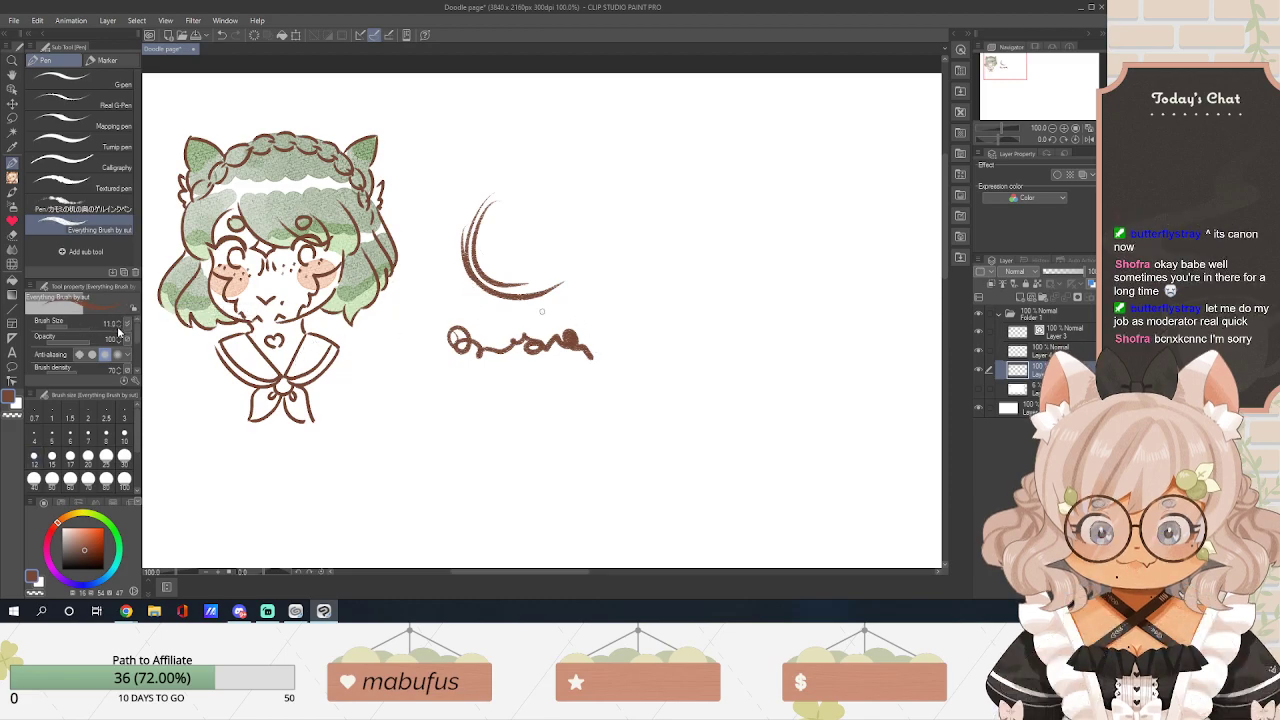
click(121, 323)
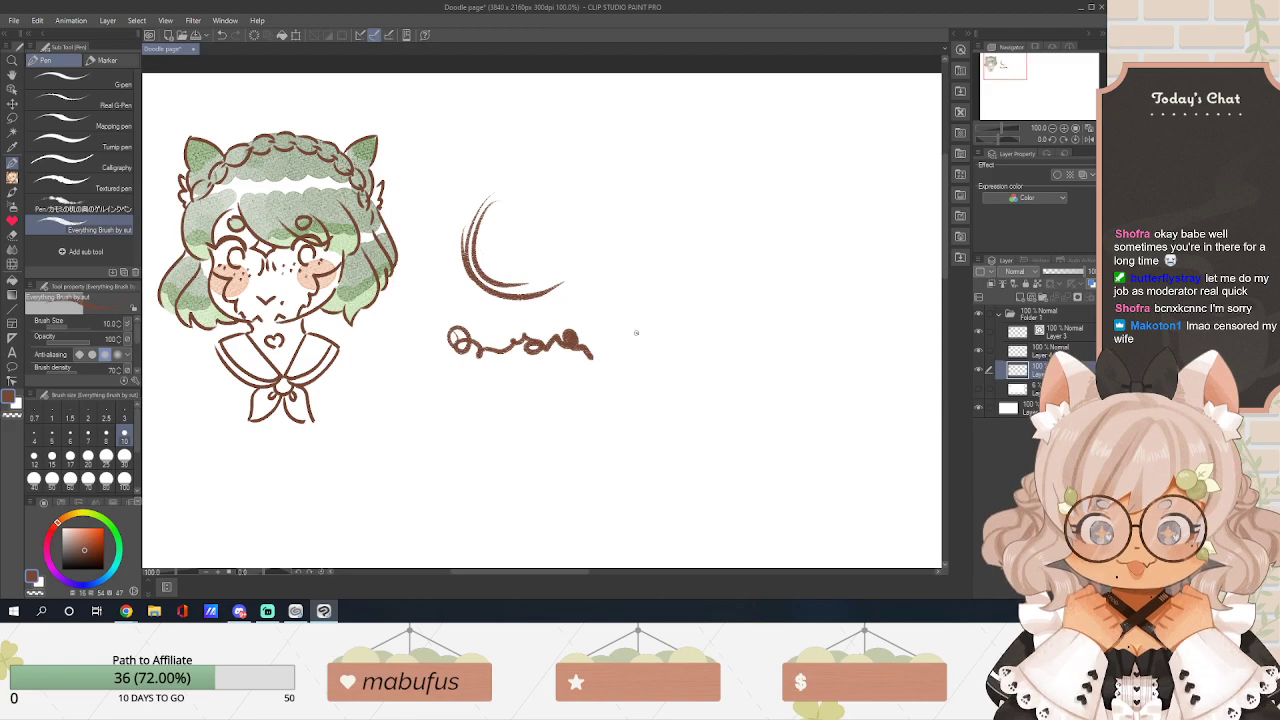
key(ctrl+z)
key(ctrl+z)
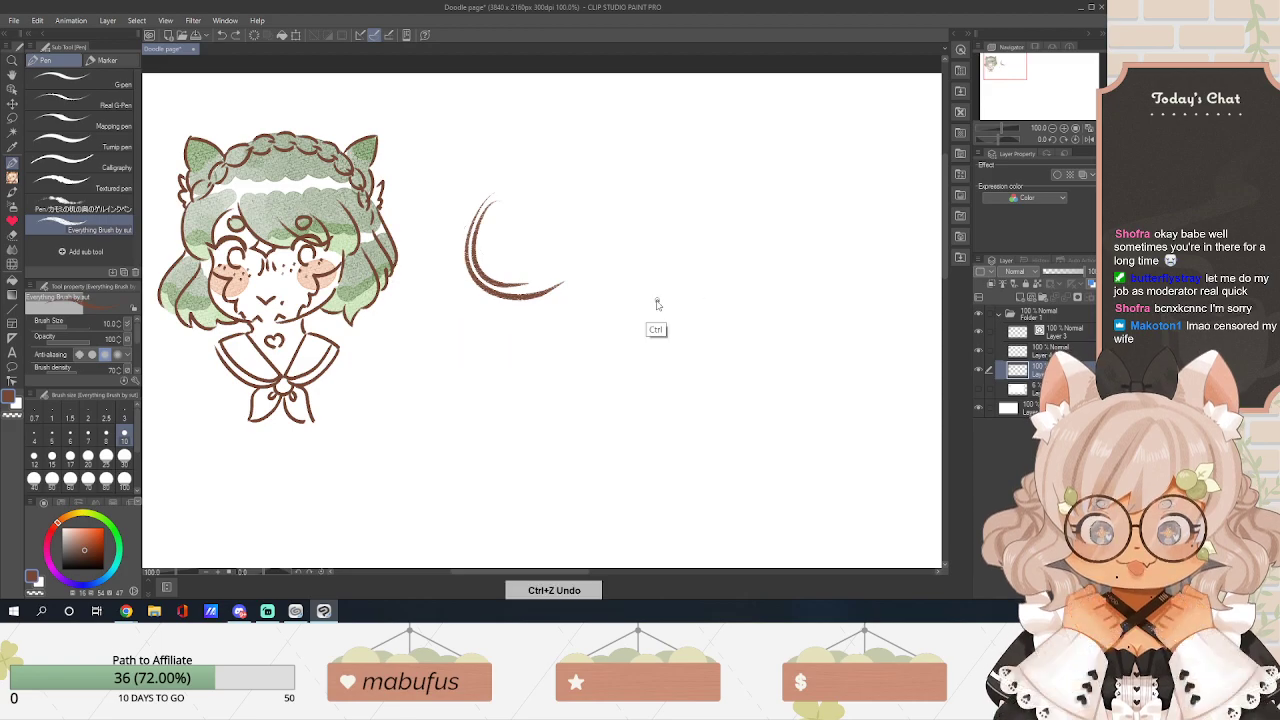
key(ctrl+z)
key(ctrl+z)
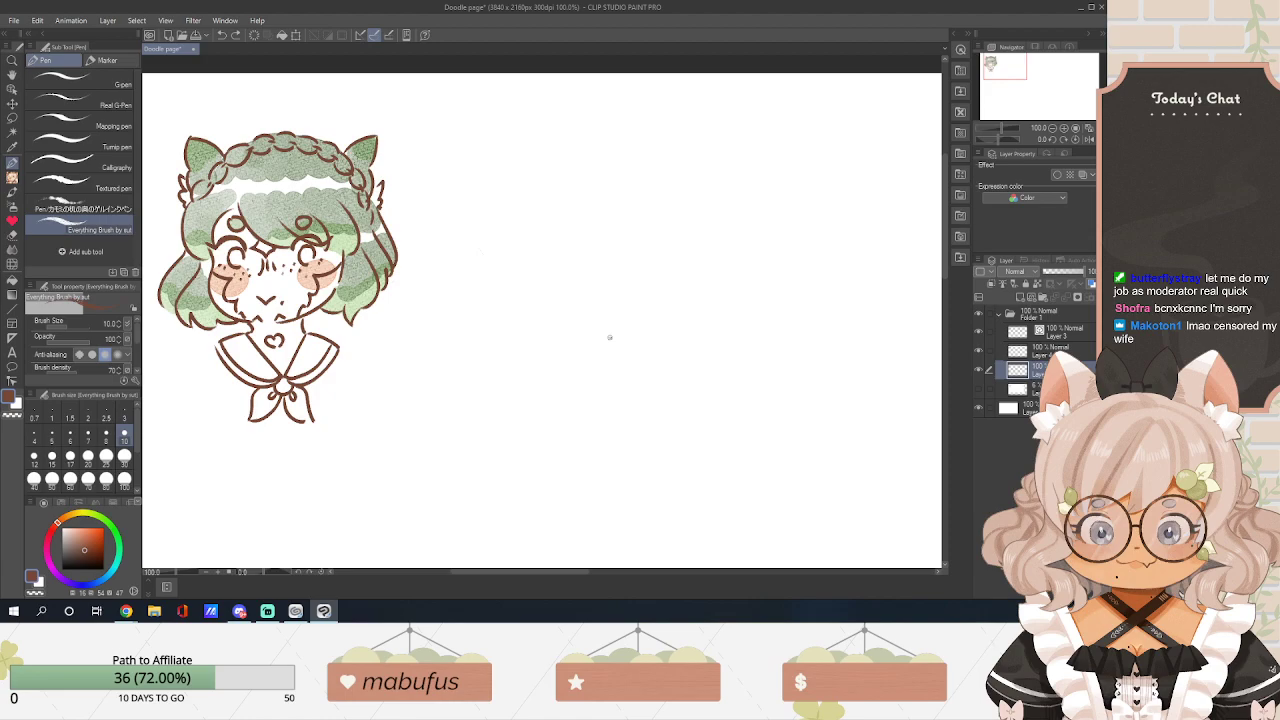
Sketch a rough circular head to the right of the bust with overlapping size 10 brush strokes.
scroll(481, 244, up, 2)
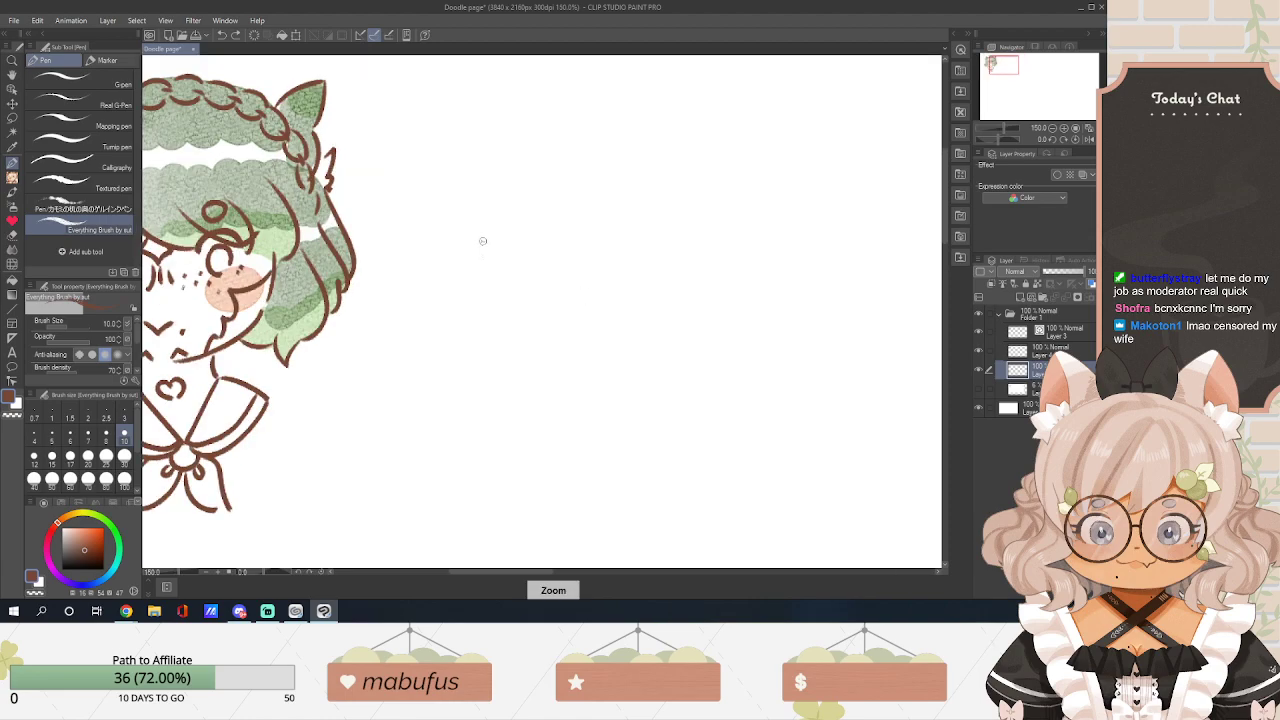
drag(494, 213, 502, 277)
mouse_move(517, 188)
mouse_down()
mouse_move(483, 300)
mouse_move(550, 328)
mouse_up()
mouse_move(512, 187)
mouse_down()
mouse_move(497, 329)
mouse_move(615, 341)
mouse_up()
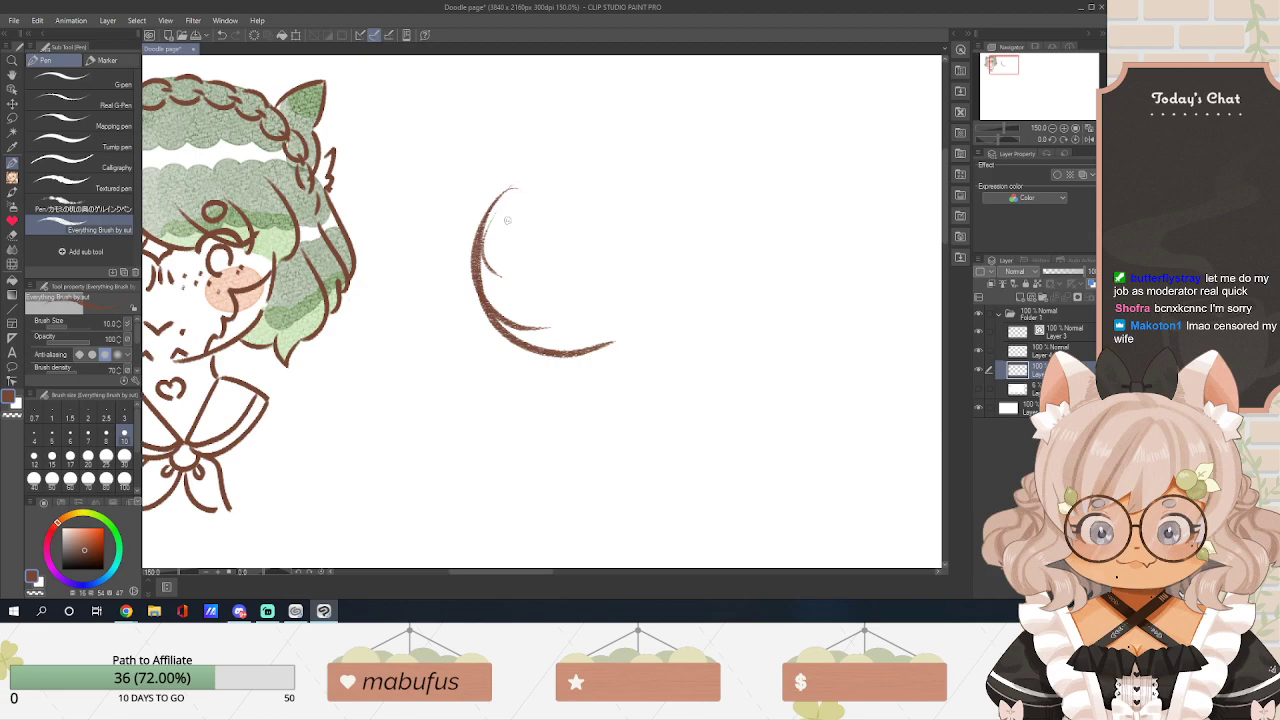
drag(484, 214, 616, 341)
mouse_move(483, 207)
mouse_down()
mouse_move(579, 185)
mouse_move(651, 236)
mouse_up()
mouse_move(583, 161)
mouse_down()
mouse_move(614, 156)
mouse_move(675, 245)
mouse_up()
drag(631, 146, 646, 157)
key(ctrl+z)
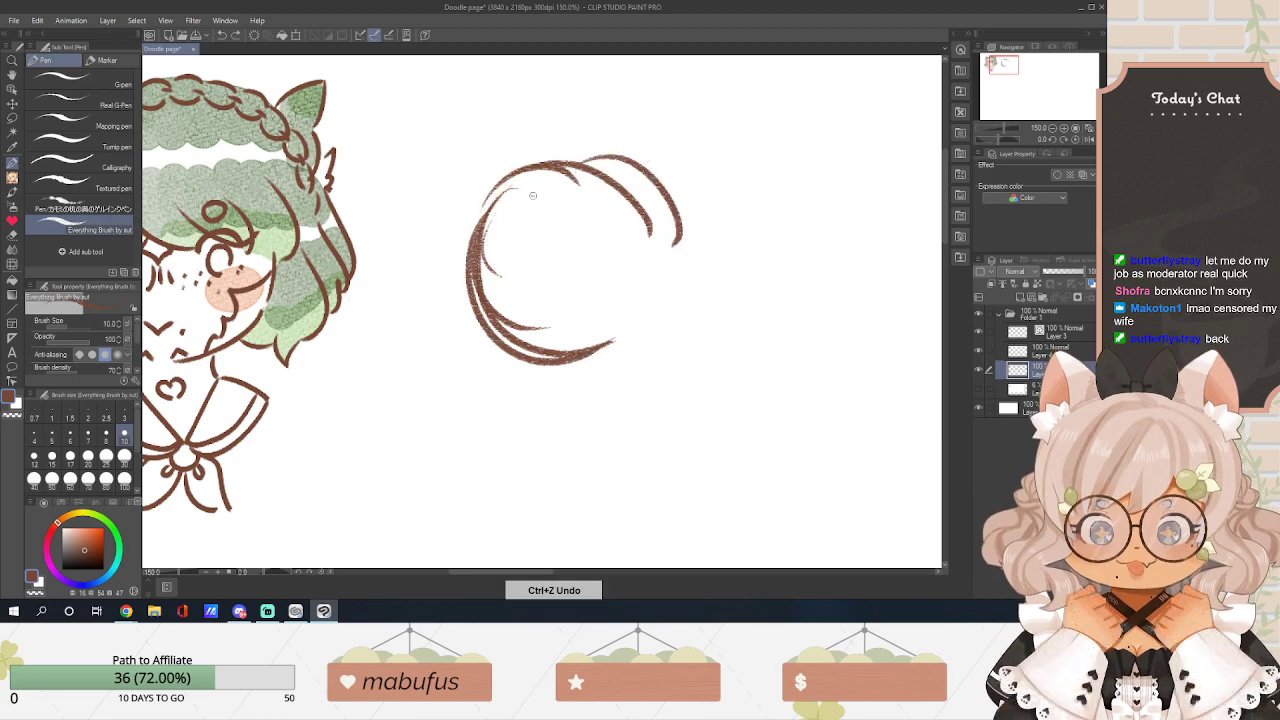
drag(682, 266, 642, 348)
mouse_move(460, 232)
mouse_down()
mouse_move(472, 271)
mouse_move(457, 217)
mouse_move(482, 314)
mouse_up()
mouse_move(484, 266)
mouse_down()
mouse_move(462, 330)
mouse_move(484, 354)
mouse_up()
mouse_move(460, 292)
mouse_down()
mouse_move(496, 366)
mouse_move(481, 362)
mouse_up()
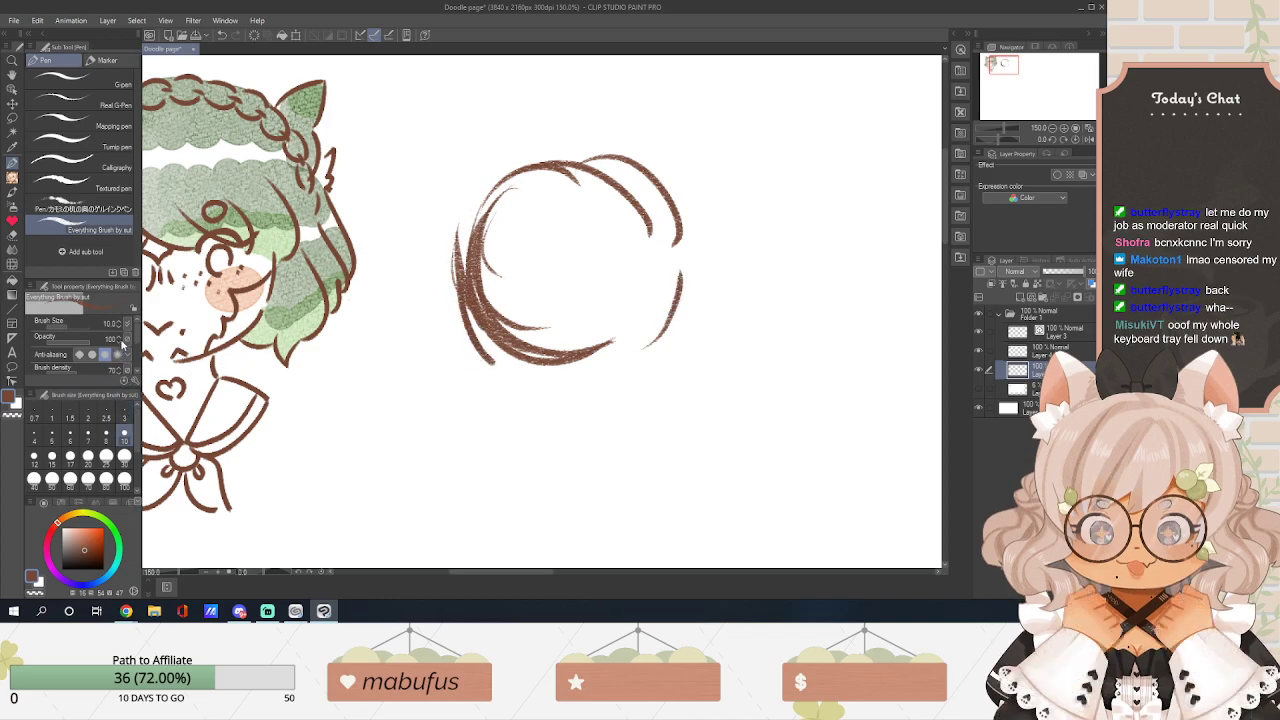
Try a size 8 brush with a scribble beside the bust, and clear the rough circular head from the layer.
click(106, 440)
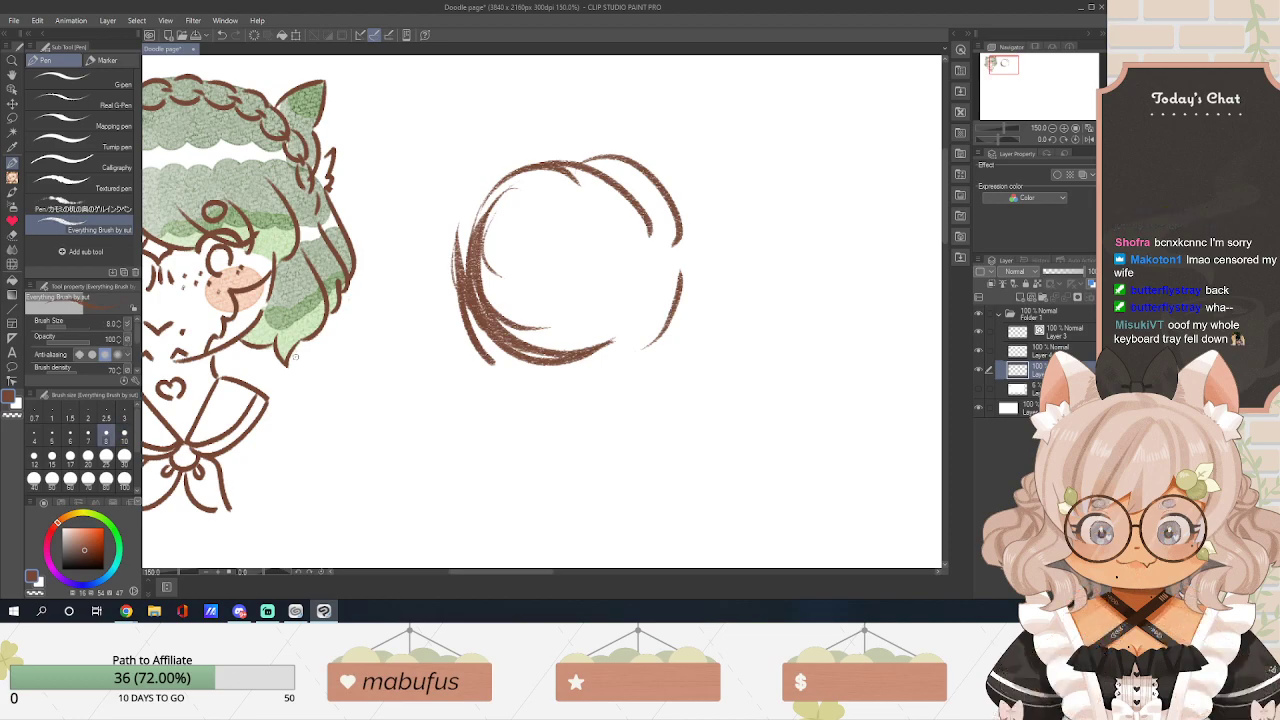
mouse_move(320, 372)
mouse_down()
mouse_move(378, 378)
mouse_move(312, 394)
mouse_up()
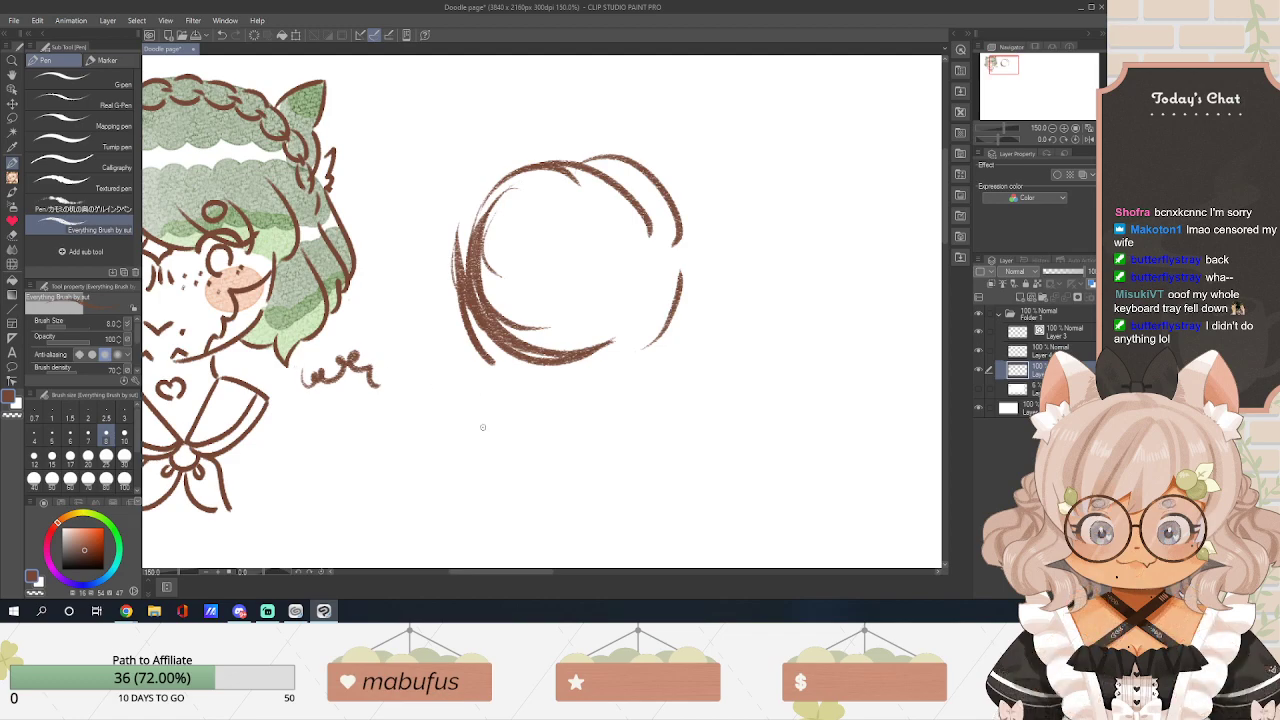
key(ctrl+z)
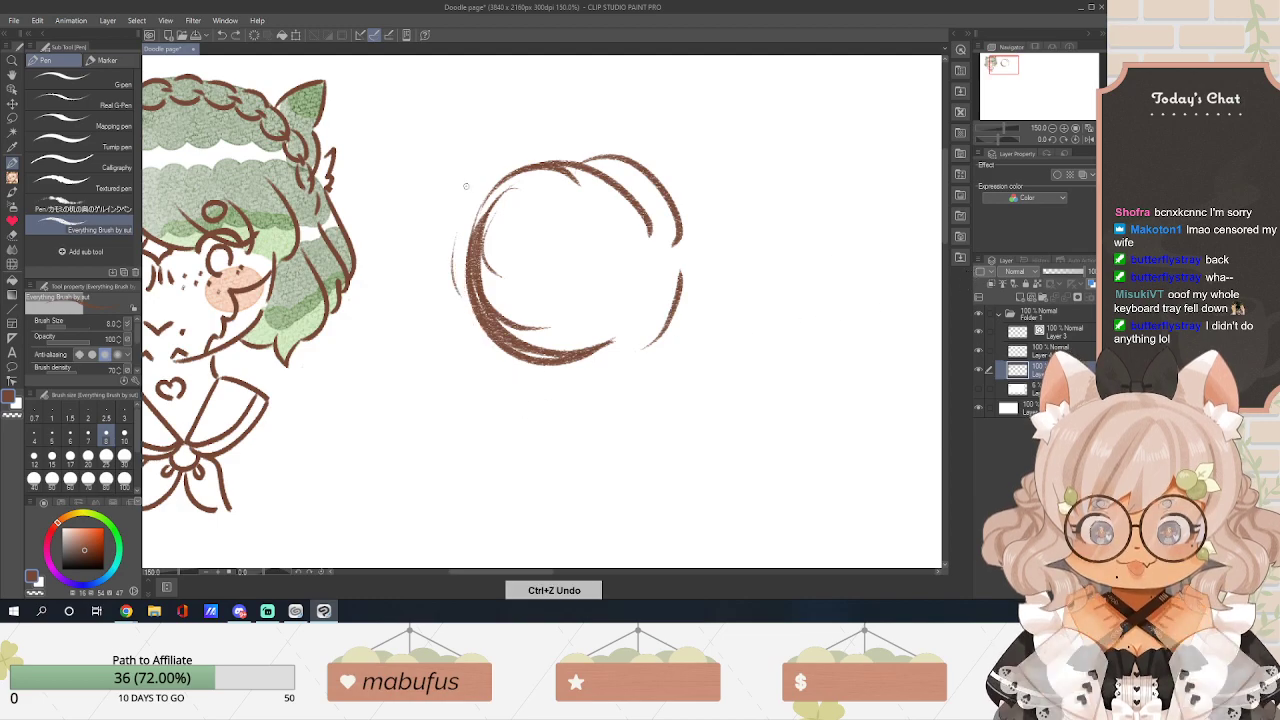
click(254, 34)
Choose the SU-Cream Pencil and test it with a short squiggle beside the bust, undoing the mark.
click(105, 60)
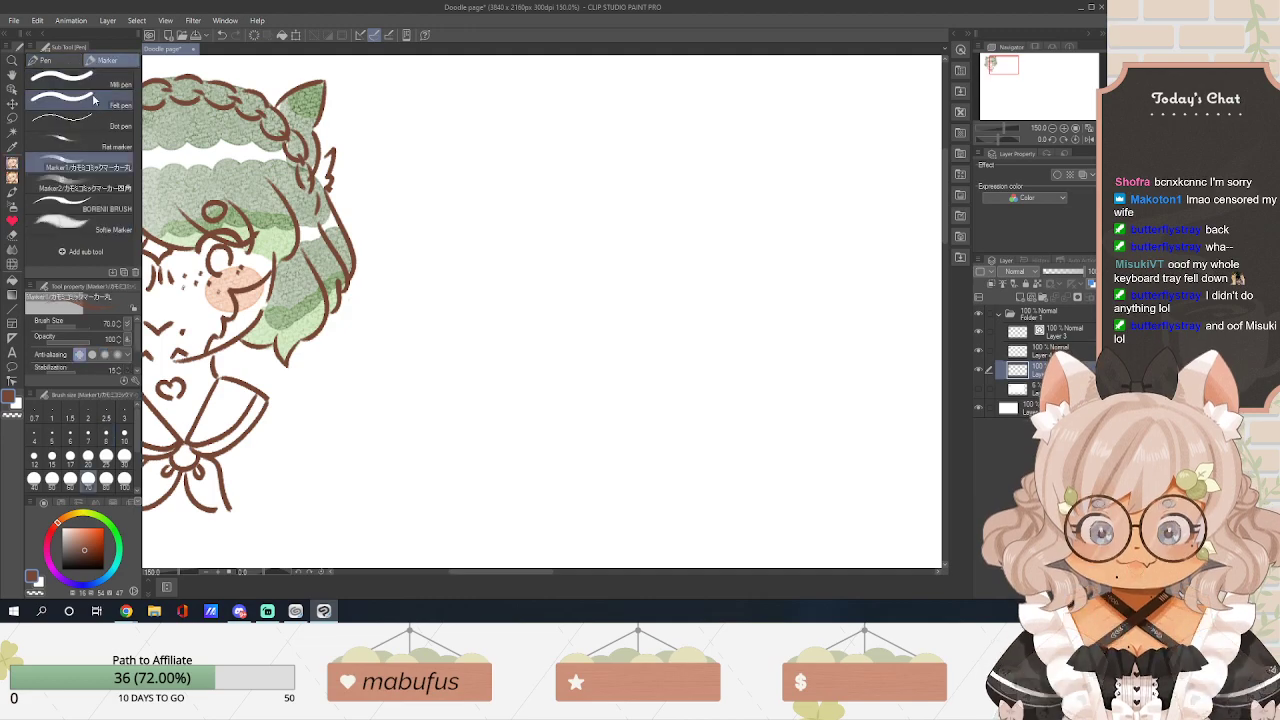
click(48, 61)
click(12, 176)
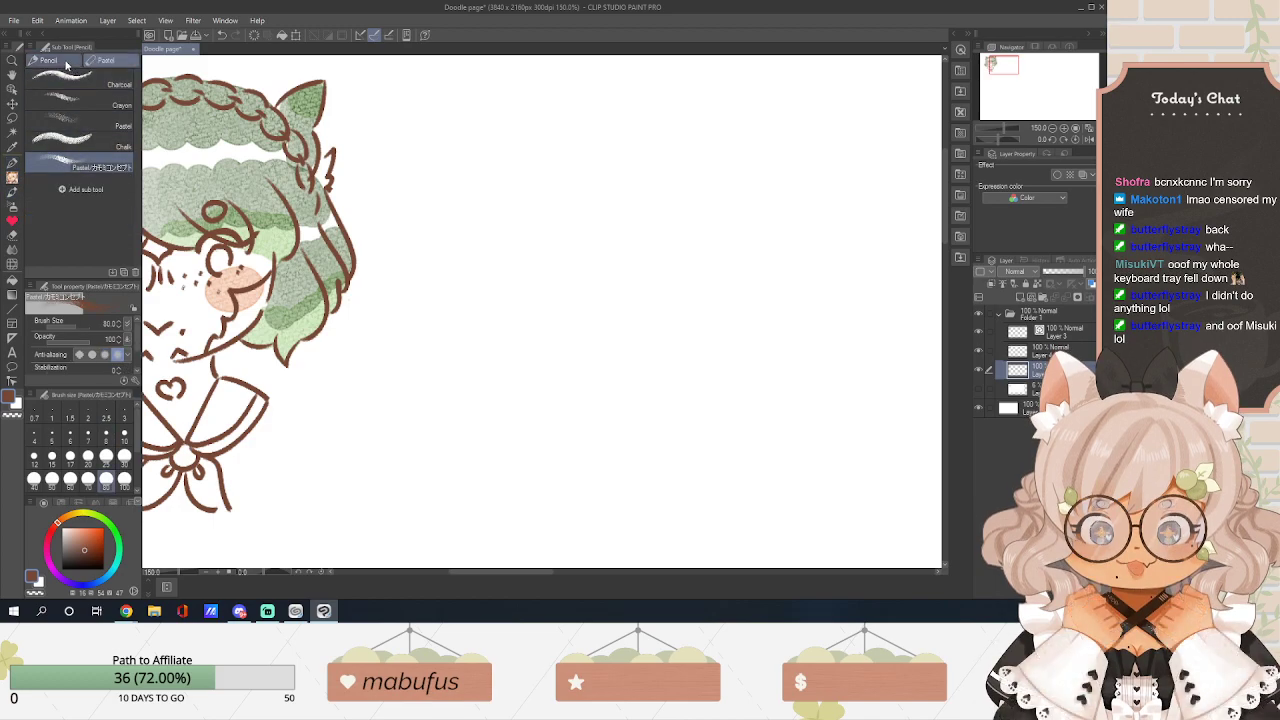
click(48, 61)
click(95, 146)
drag(360, 319, 387, 338)
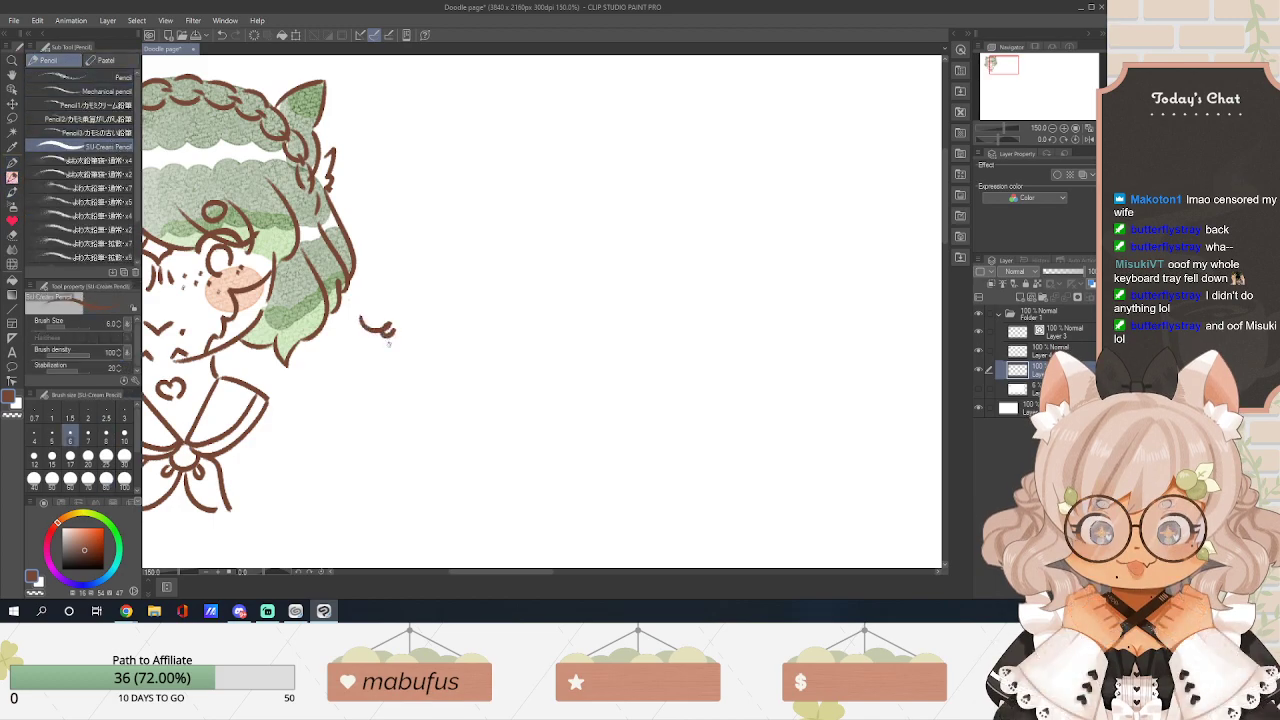
key(ctrl+z)
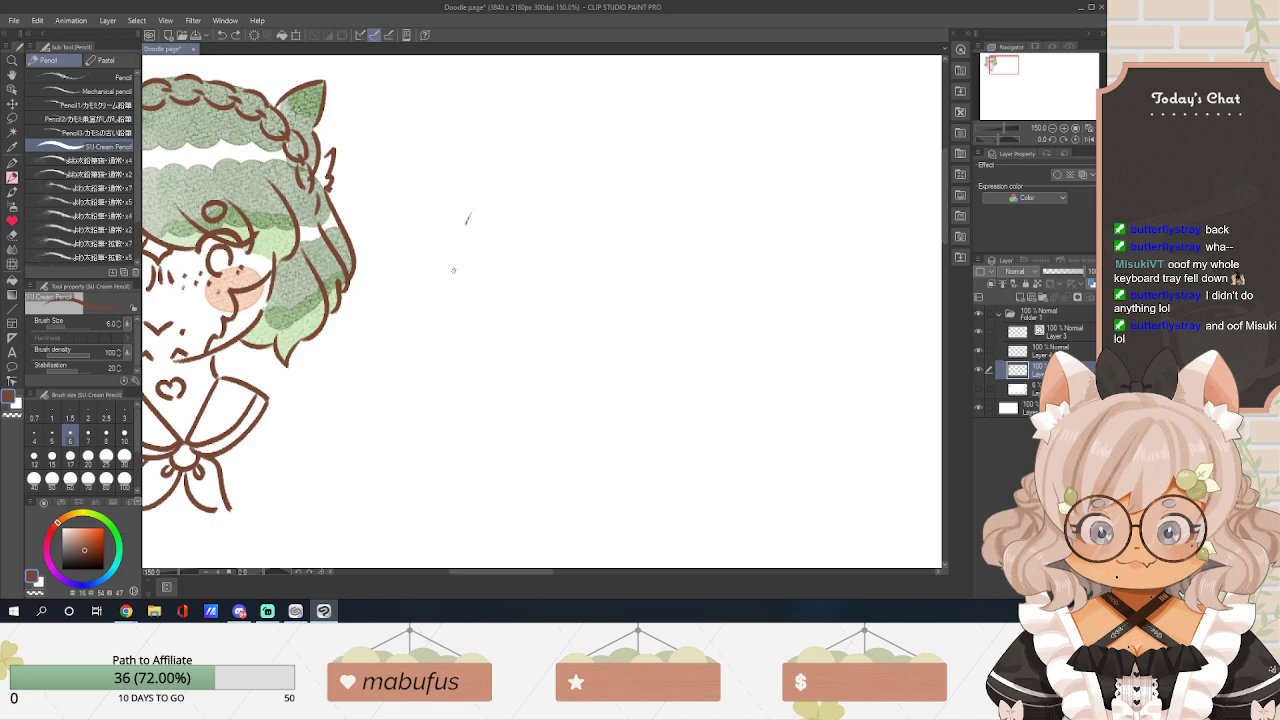
Sketch a chibi head to the right of the bust, with a round skull and a curved cheek and chin line below it.
mouse_move(488, 200)
mouse_down()
mouse_move(487, 290)
mouse_move(546, 288)
mouse_up()
key(ctrl+z)
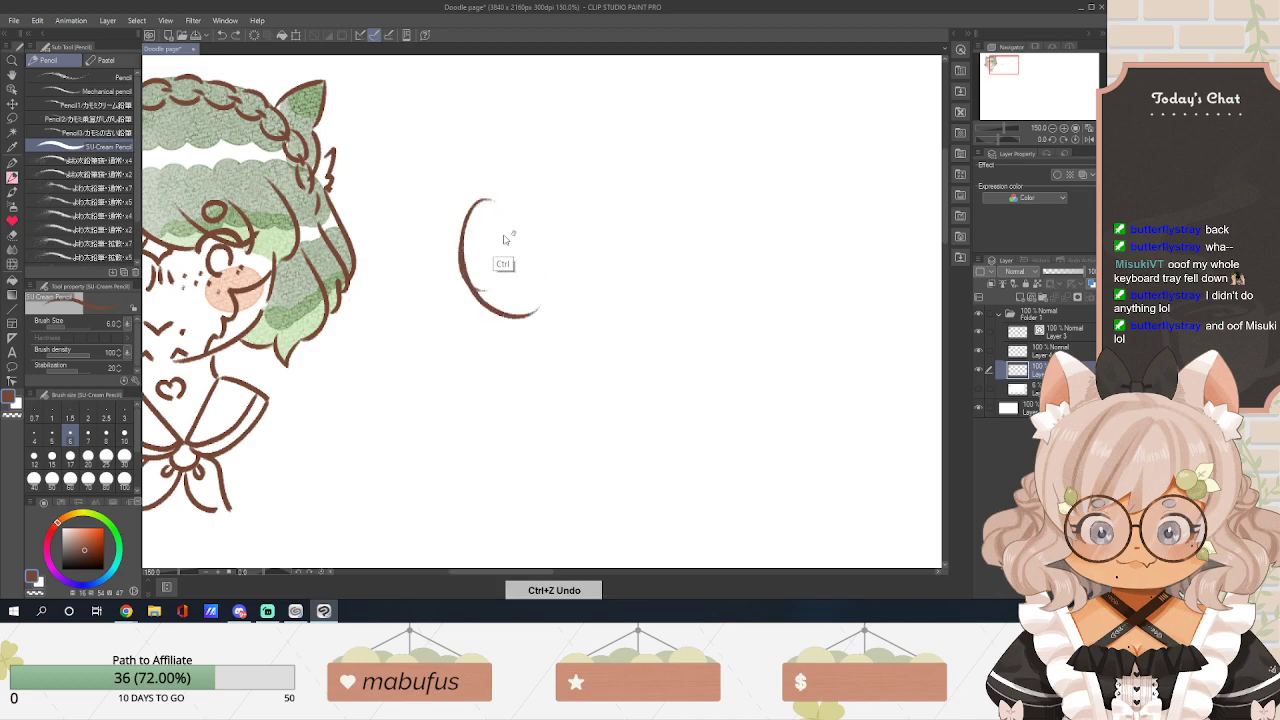
mouse_move(490, 212)
mouse_down()
mouse_move(482, 318)
mouse_move(580, 345)
mouse_move(552, 186)
mouse_move(606, 214)
mouse_move(630, 256)
mouse_up()
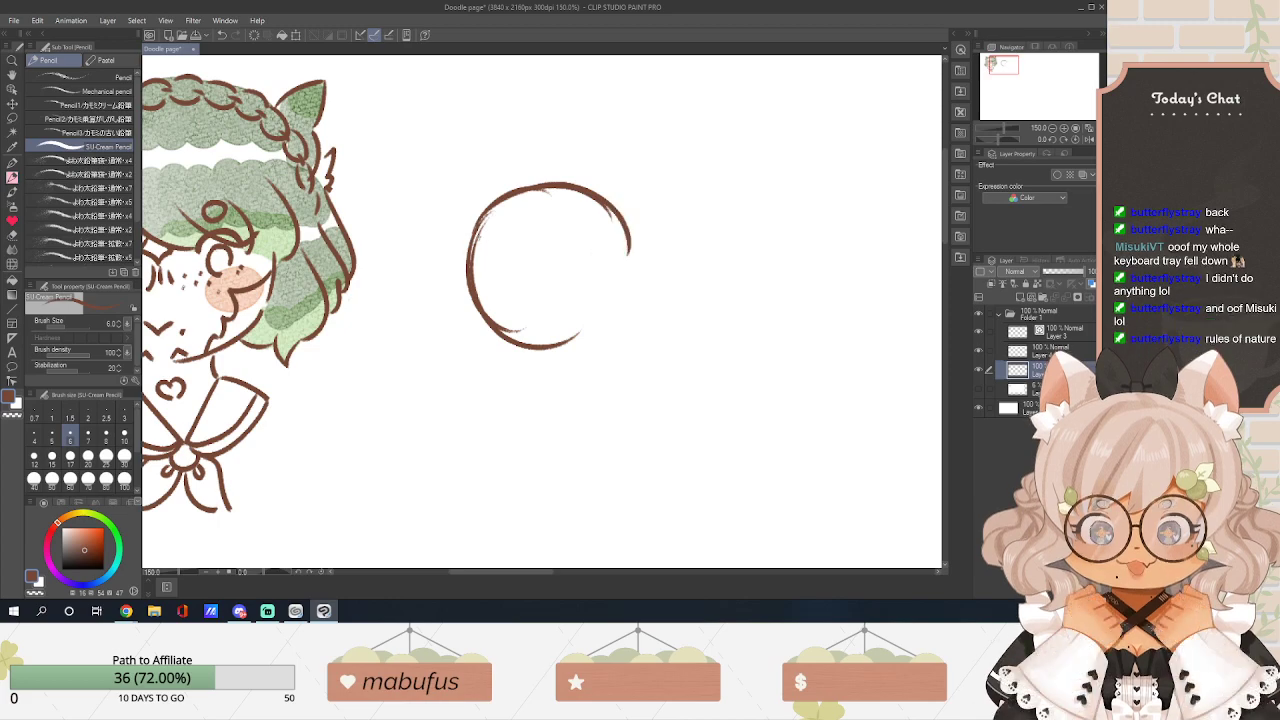
drag(463, 253, 486, 352)
key(ctrl+z)
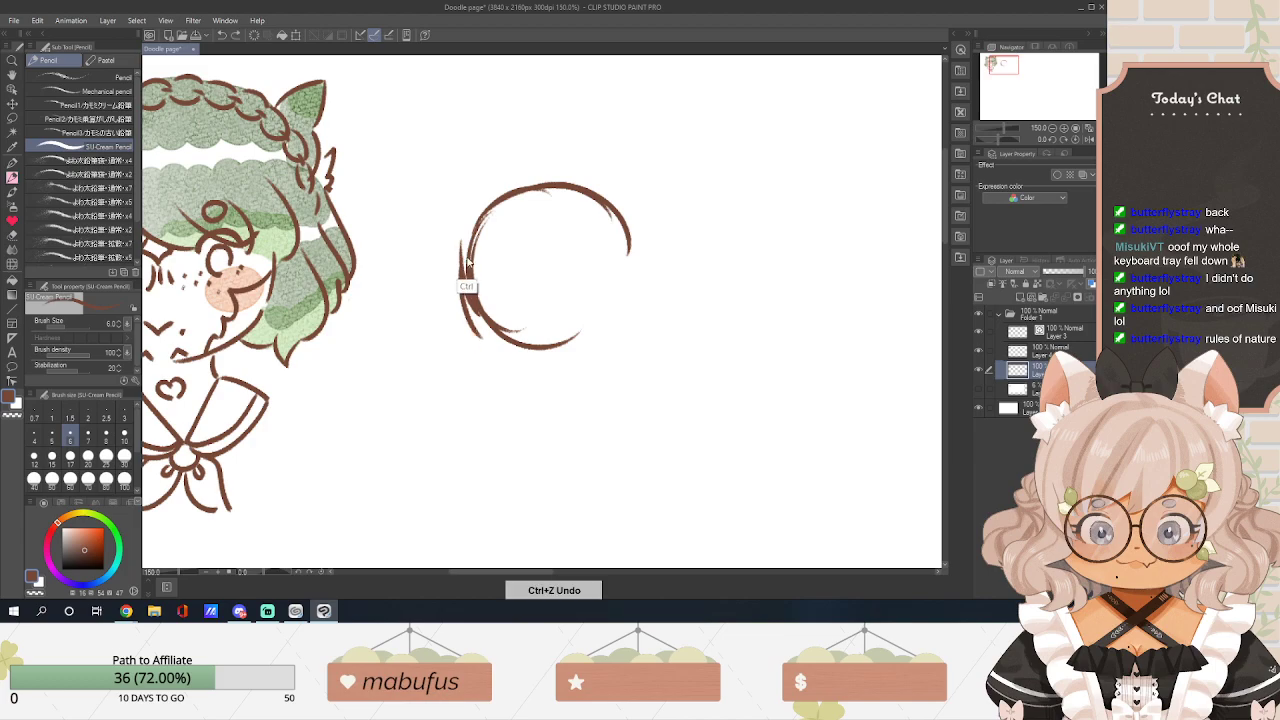
key(ctrl+z)
drag(467, 290, 481, 338)
mouse_move(473, 310)
mouse_down()
mouse_move(460, 378)
mouse_move(522, 394)
mouse_move(600, 362)
mouse_up()
drag(543, 392, 626, 330)
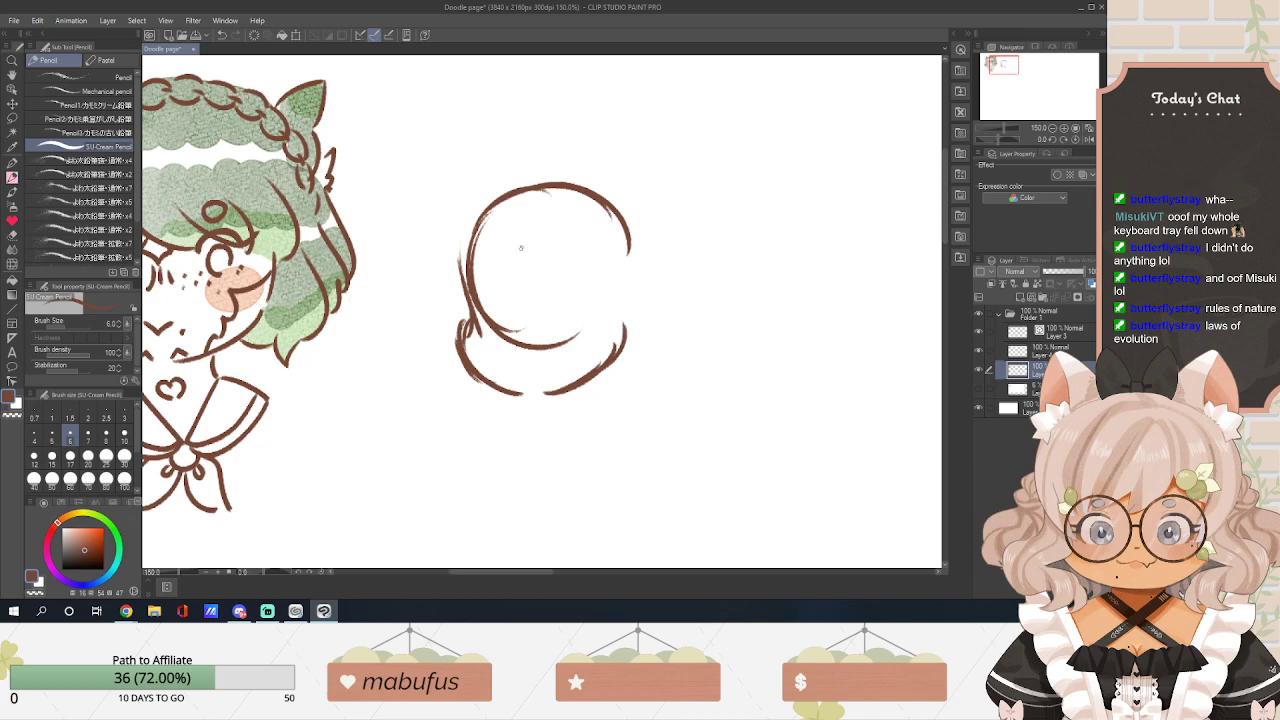
Draw the bangs inside the head circle as two long curved strands and a jagged hairline beside them.
drag(576, 238, 526, 322)
drag(540, 246, 518, 318)
key(ctrl+z)
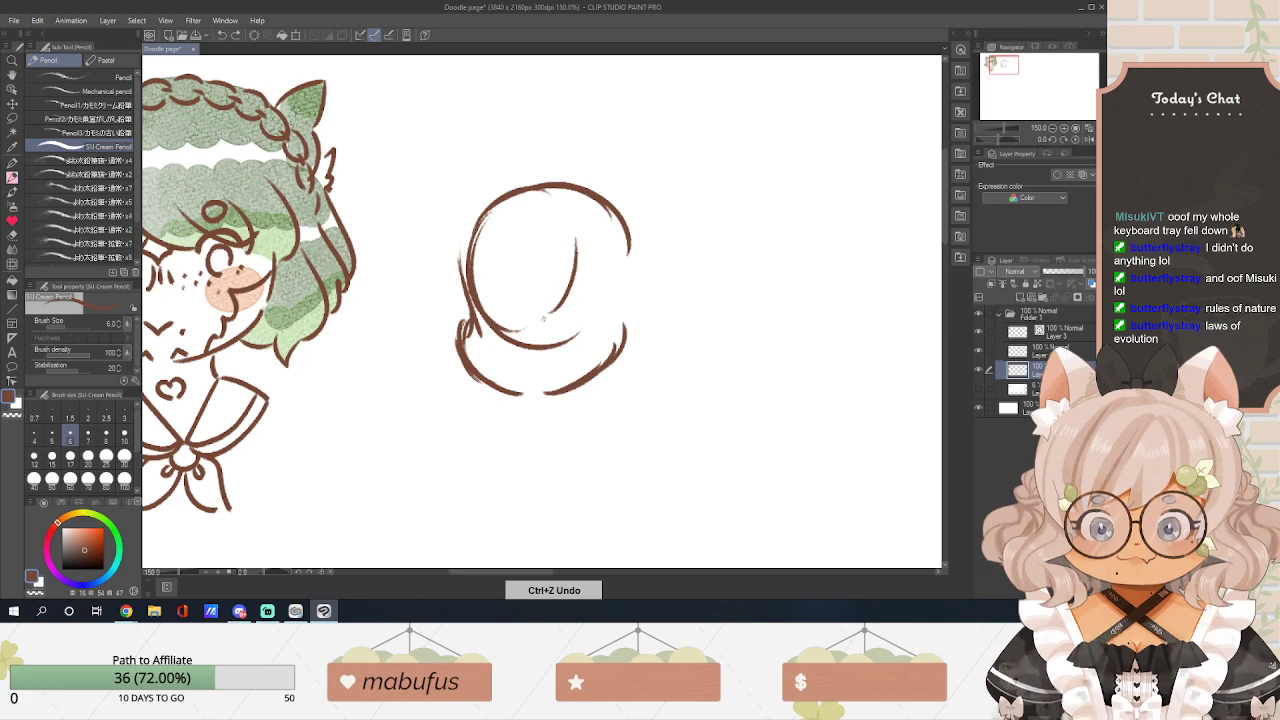
drag(519, 242, 524, 323)
mouse_move(580, 244)
mouse_down()
mouse_move(615, 244)
mouse_move(618, 287)
mouse_up()
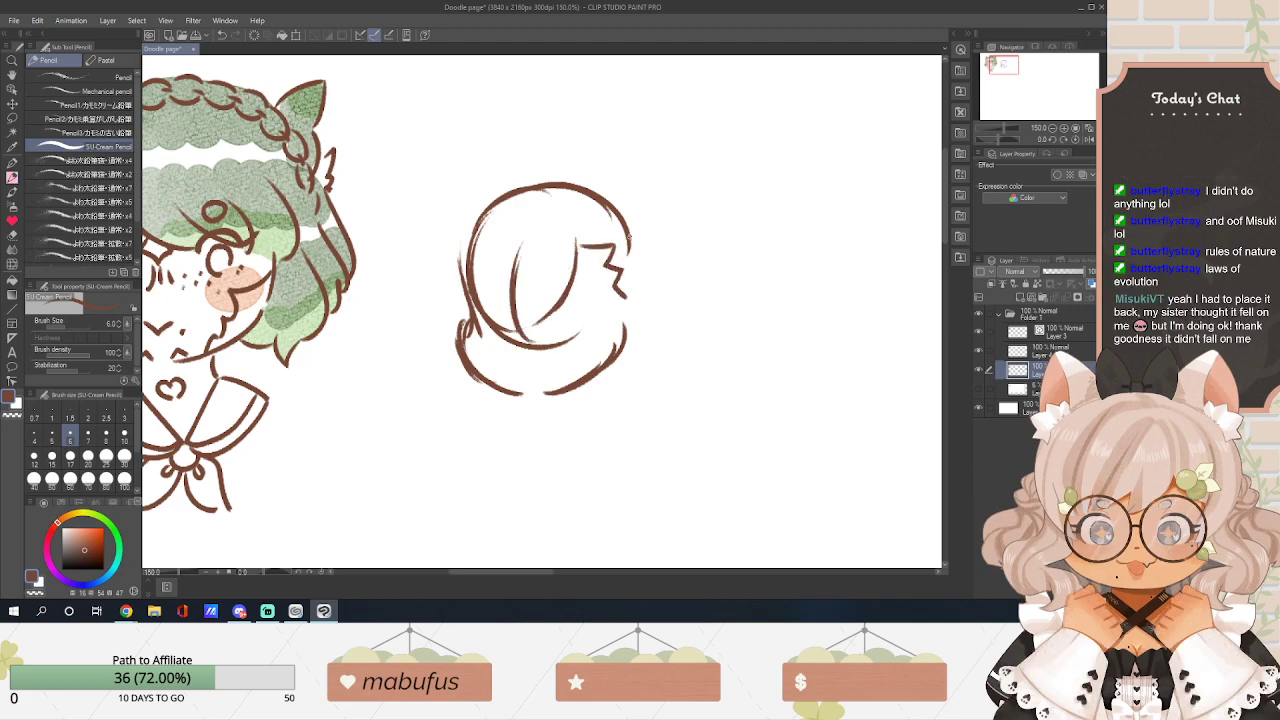
Add hair around the head, with pointed flicks at one side, layered strands at the other and curves over the crown.
mouse_move(632, 229)
mouse_down()
mouse_move(689, 260)
mouse_move(660, 270)
mouse_move(686, 281)
mouse_move(657, 294)
mouse_move(623, 370)
mouse_up()
drag(514, 254, 464, 314)
drag(468, 228, 450, 330)
drag(430, 254, 466, 322)
mouse_move(446, 228)
mouse_down()
mouse_move(536, 182)
mouse_move(638, 212)
mouse_move(622, 240)
mouse_up()
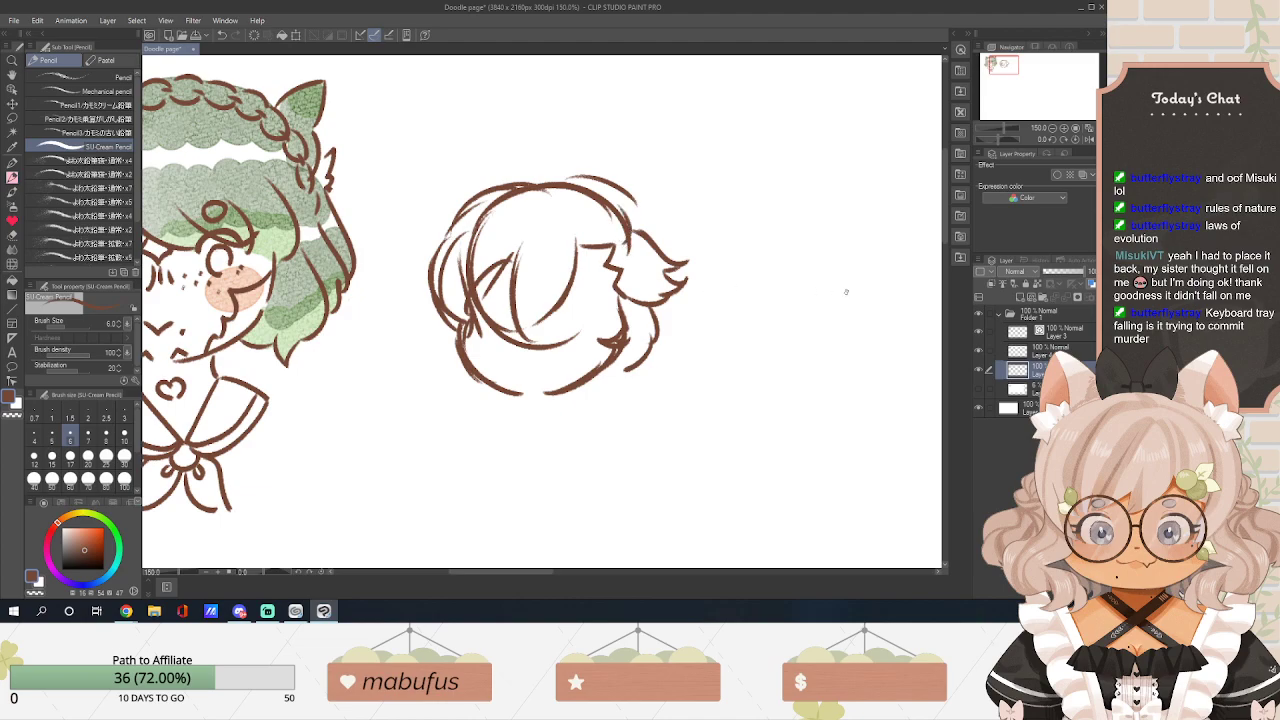
scroll(943, 300, down, 2)
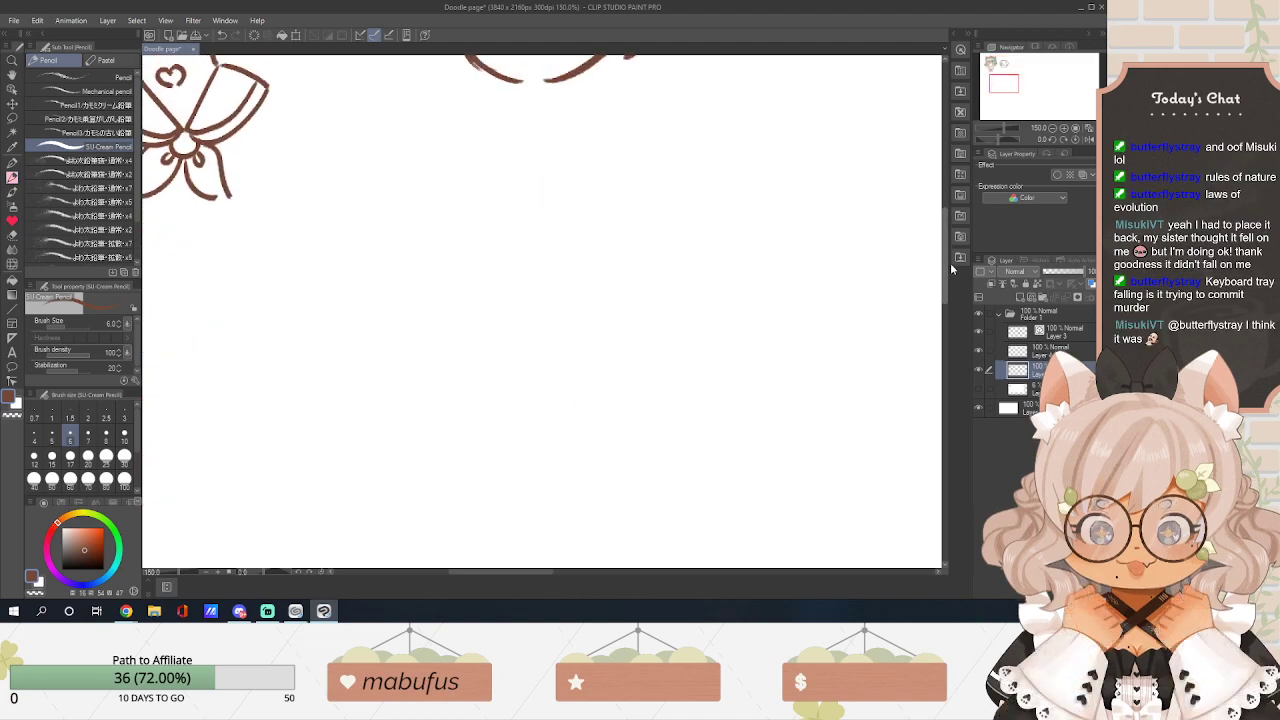
scroll(930, 230, up, 2)
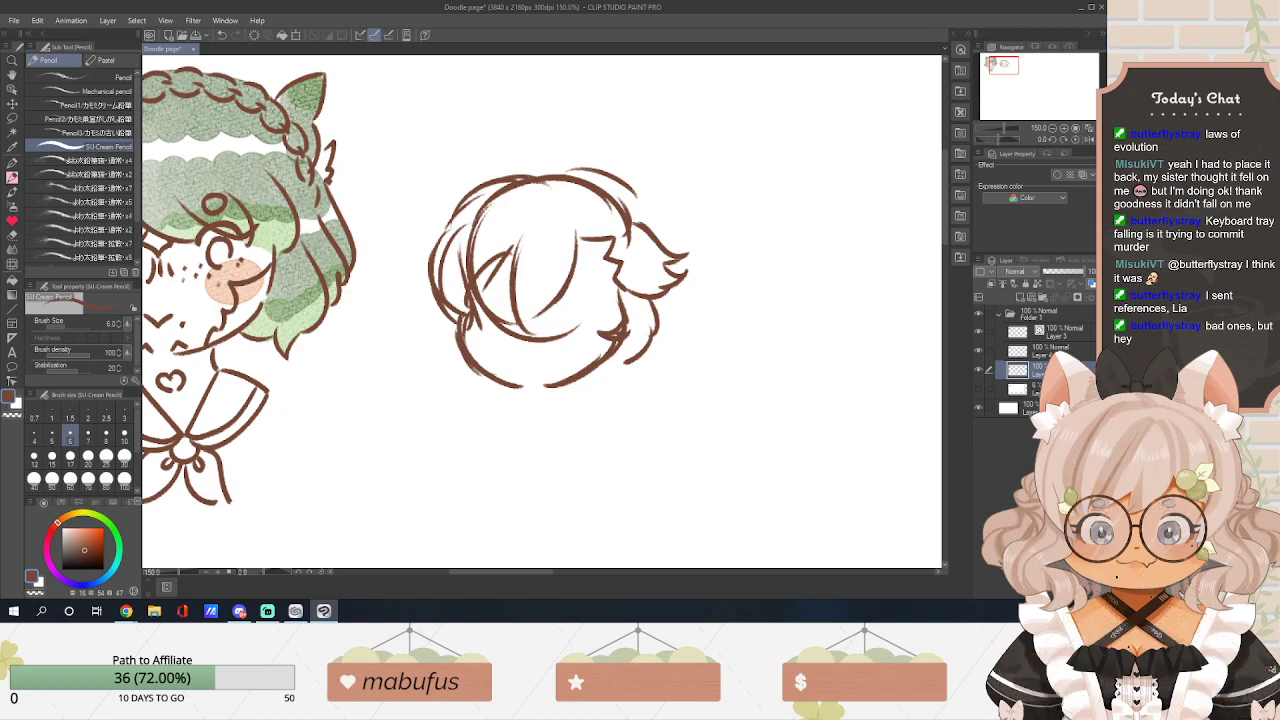
Add short pointed hair tufts beside the cheek, opposite the large side flick.
drag(452, 316, 426, 347)
drag(446, 318, 426, 367)
drag(466, 346, 440, 366)
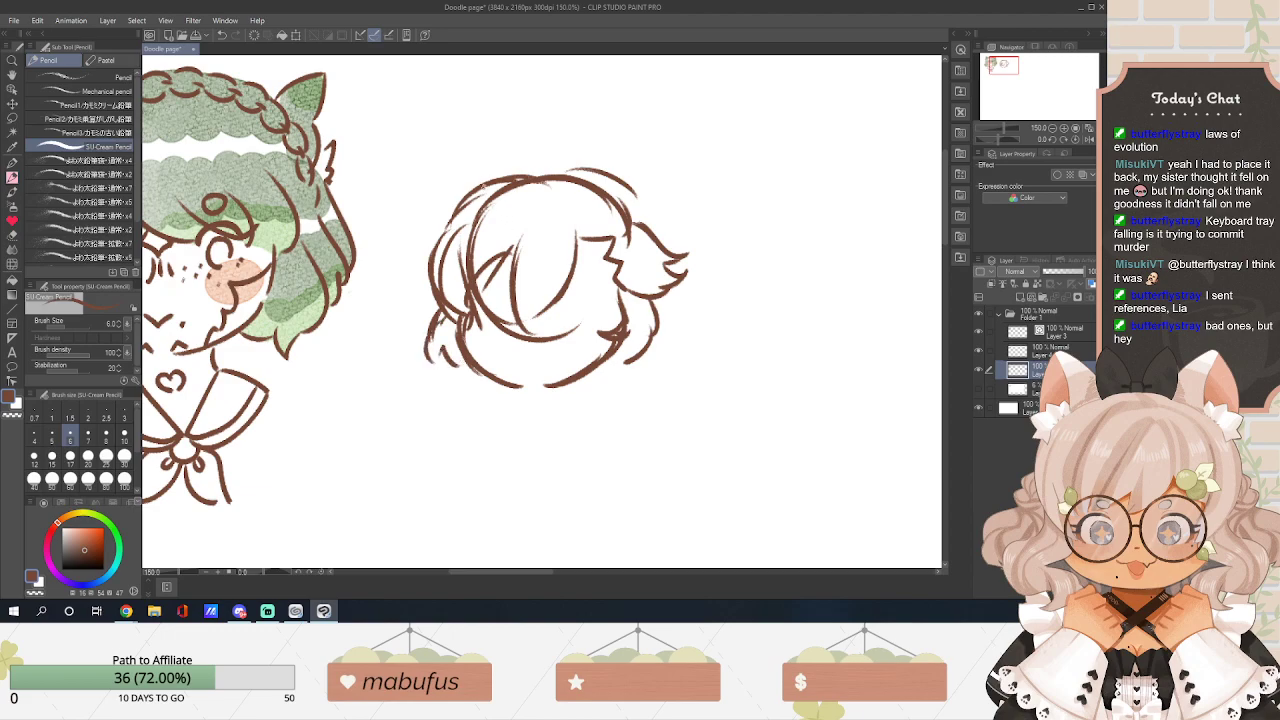
Draw two pointed animal ears with fluffy outer edges and inner strokes, and add two X marks on the side hair flick.
mouse_move(424, 121)
mouse_down()
mouse_move(480, 176)
mouse_move(422, 168)
mouse_move(420, 205)
mouse_up()
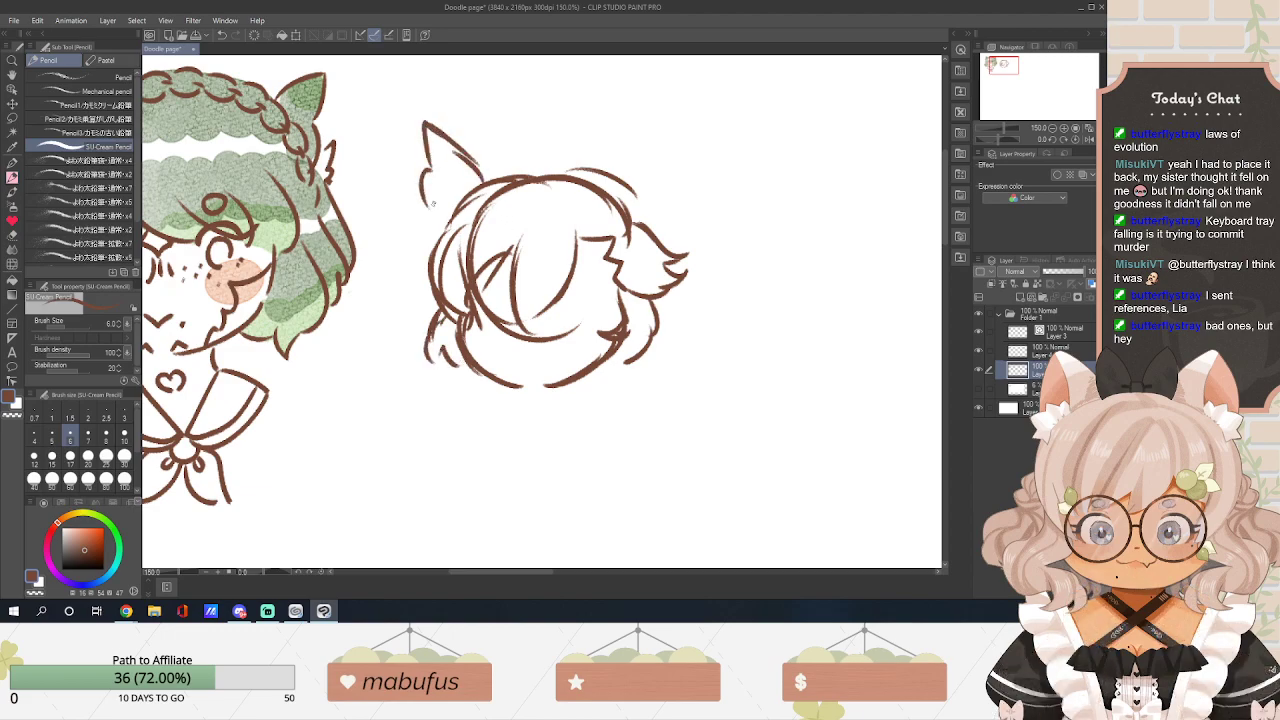
mouse_move(614, 177)
mouse_down()
mouse_move(660, 133)
mouse_move(654, 177)
mouse_up()
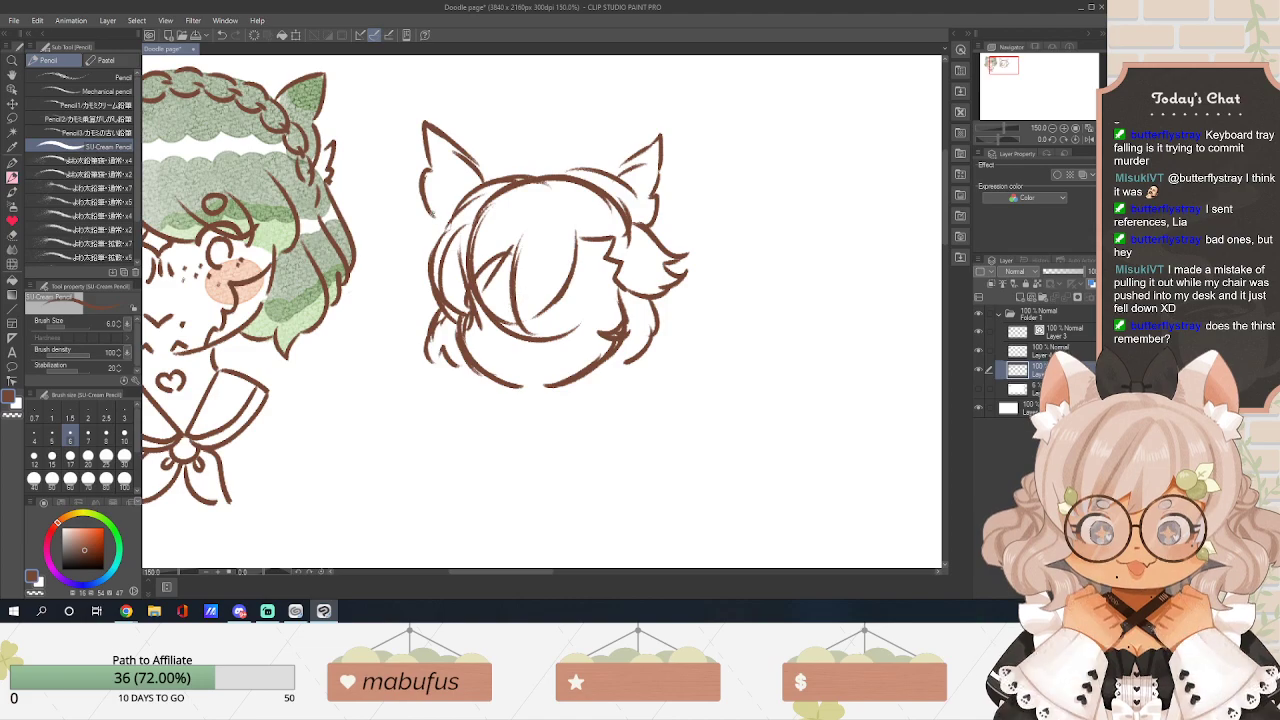
drag(420, 210, 432, 248)
drag(662, 200, 650, 270)
drag(644, 264, 654, 278)
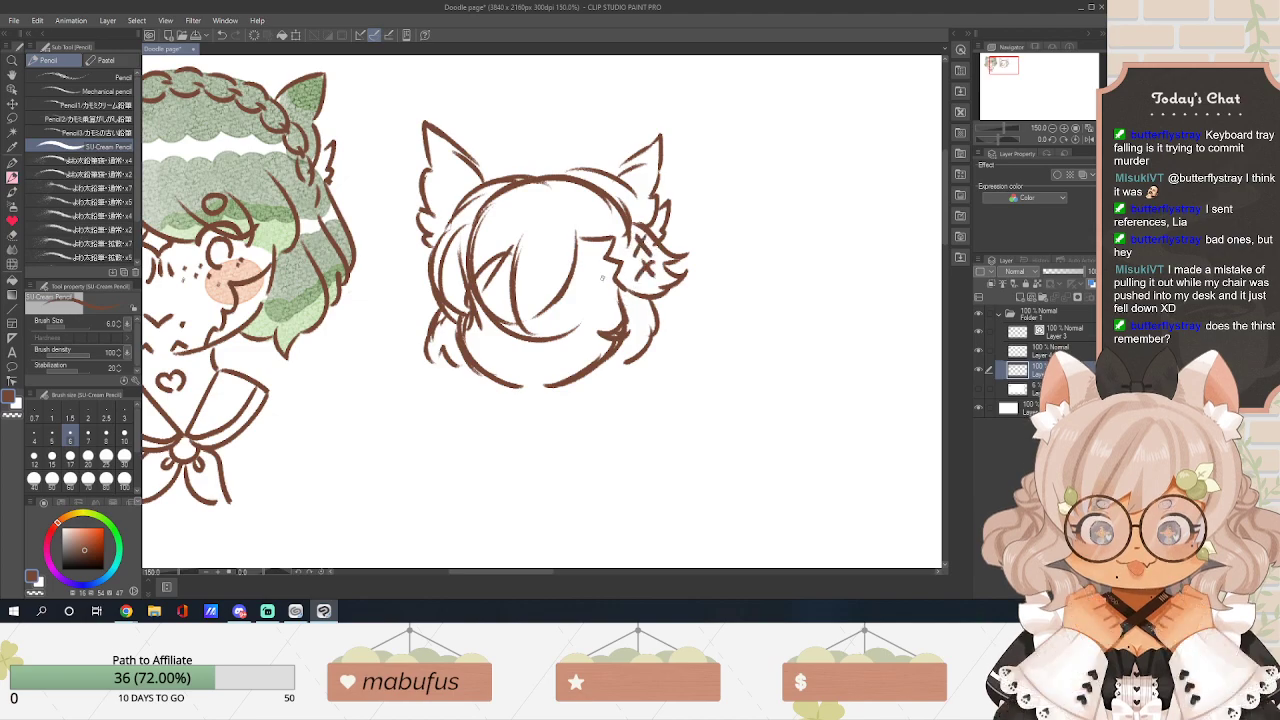
drag(426, 136, 452, 164)
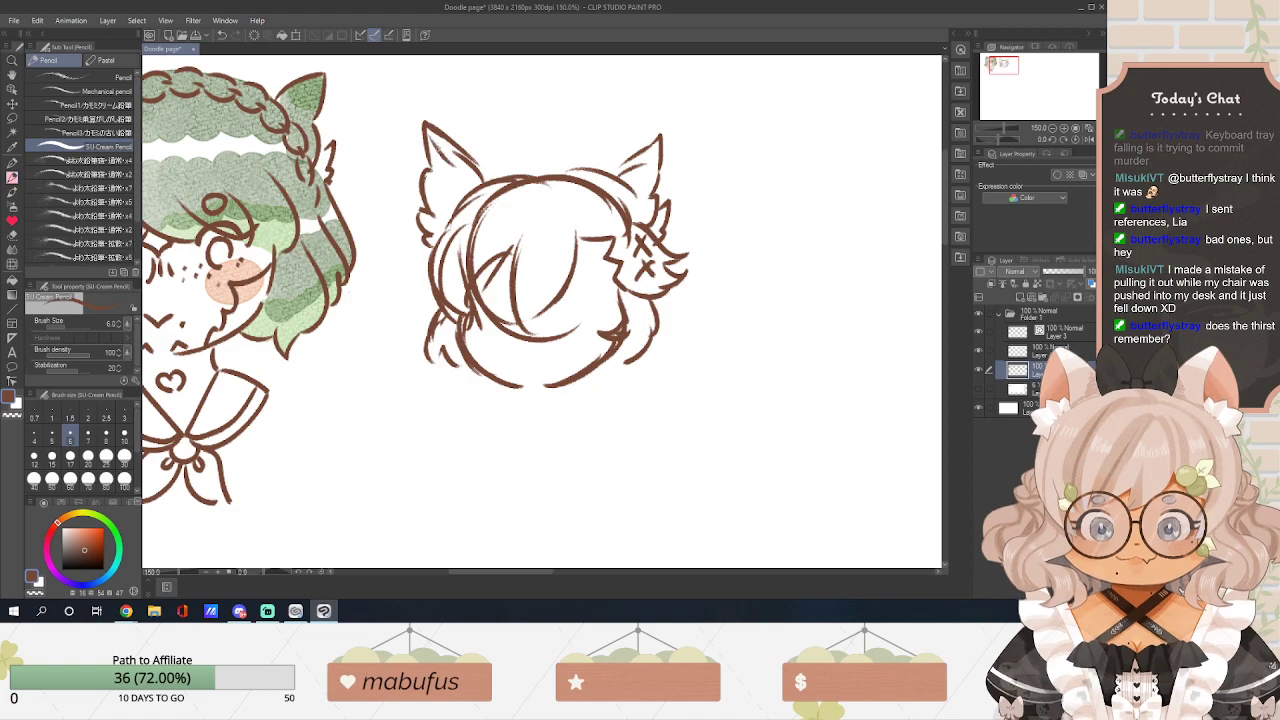
Transform the head sketch, enlarging it slightly and moving it higher on the page.
click(295, 35)
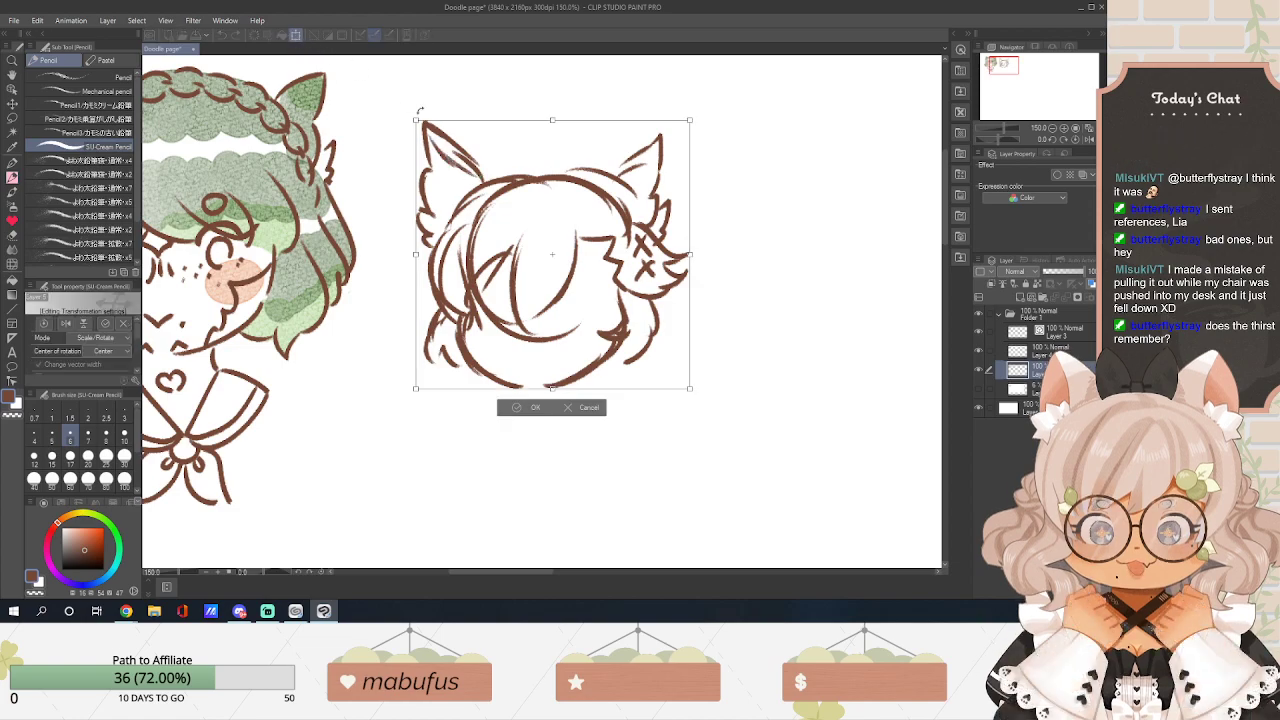
drag(418, 121, 391, 100)
drag(481, 218, 483, 181)
key(Return)
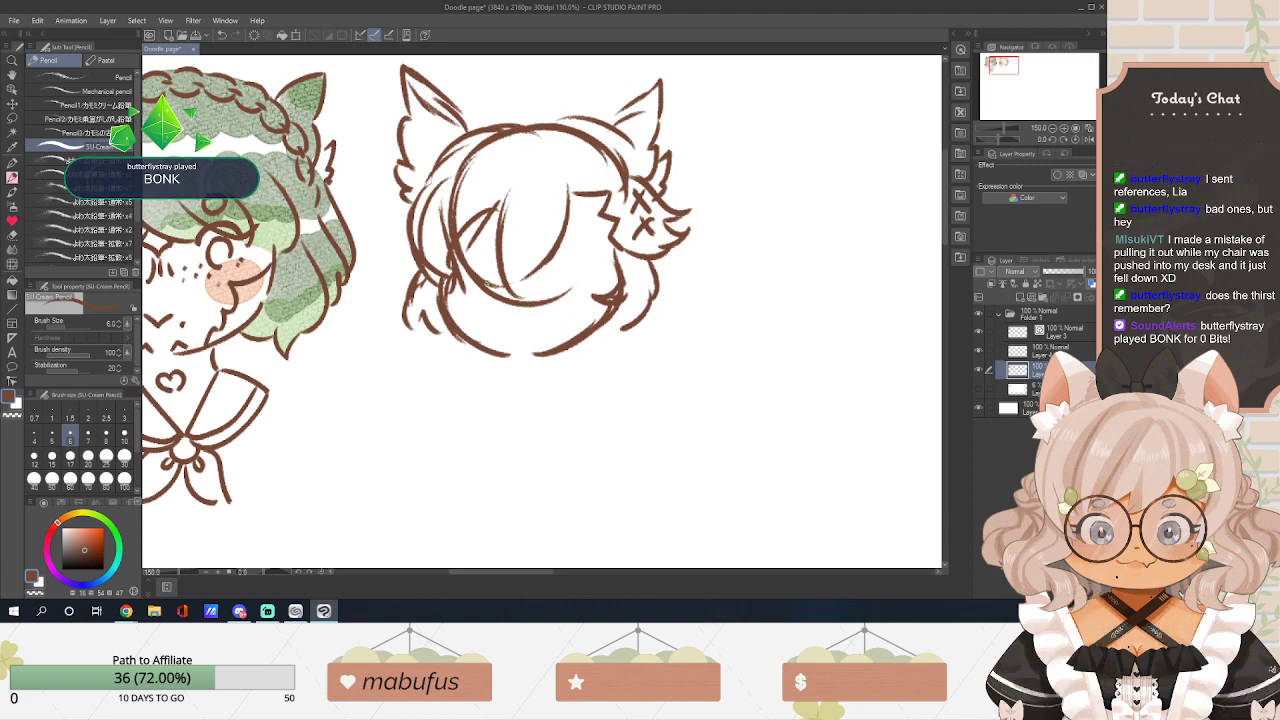
Draw both eyes under the bangs with arched upper lids, oval pupils and short lower lash lines.
scroll(570, 265, up, 1)
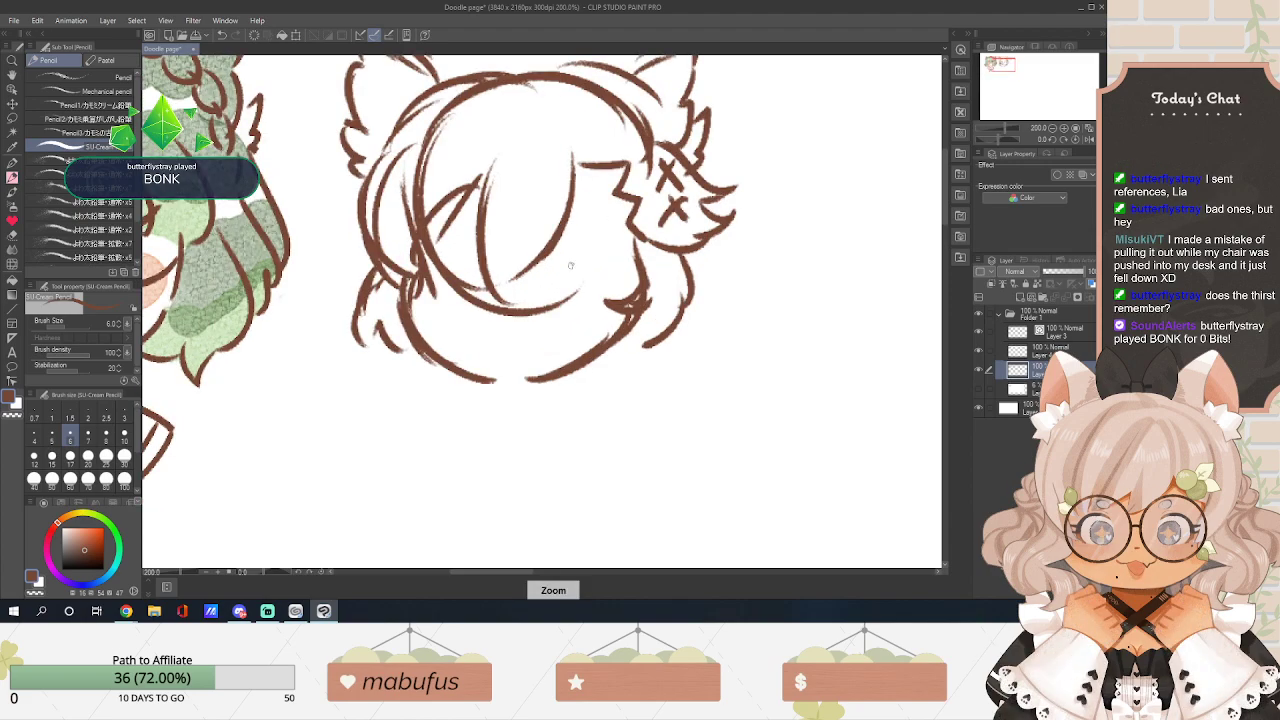
mouse_move(430, 239)
mouse_down()
mouse_move(465, 231)
mouse_move(478, 243)
mouse_up()
drag(562, 236, 603, 246)
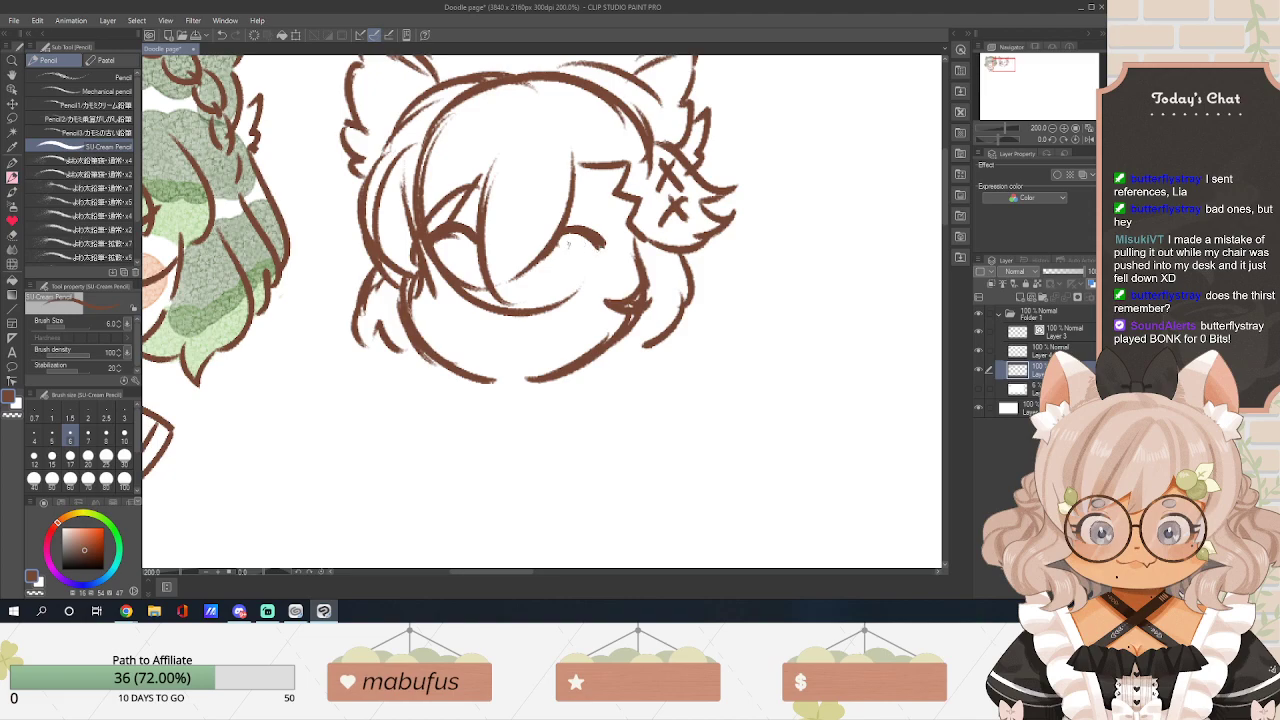
mouse_move(444, 250)
mouse_down()
mouse_move(479, 292)
mouse_move(446, 266)
mouse_move(448, 290)
mouse_move(458, 266)
mouse_move(470, 290)
mouse_up()
mouse_move(562, 254)
mouse_down()
mouse_move(572, 280)
mouse_move(560, 282)
mouse_move(590, 270)
mouse_move(546, 290)
mouse_move(558, 304)
mouse_up()
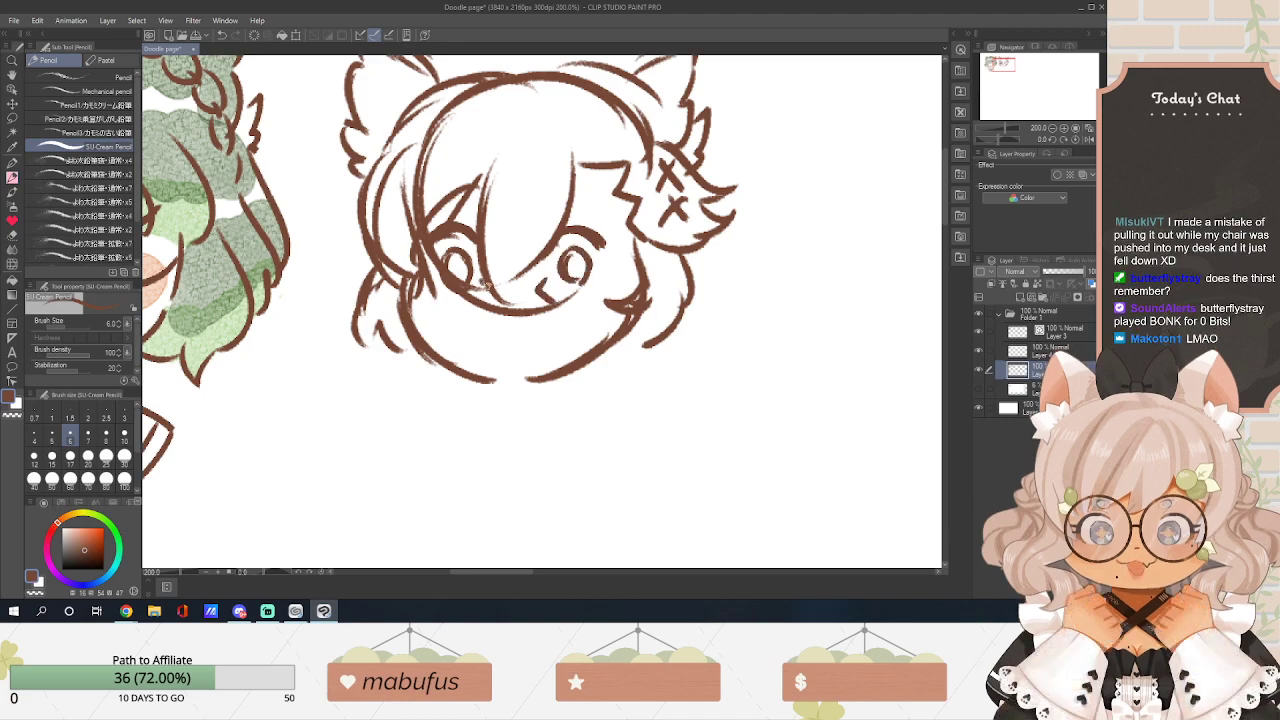
key(ctrl+z)
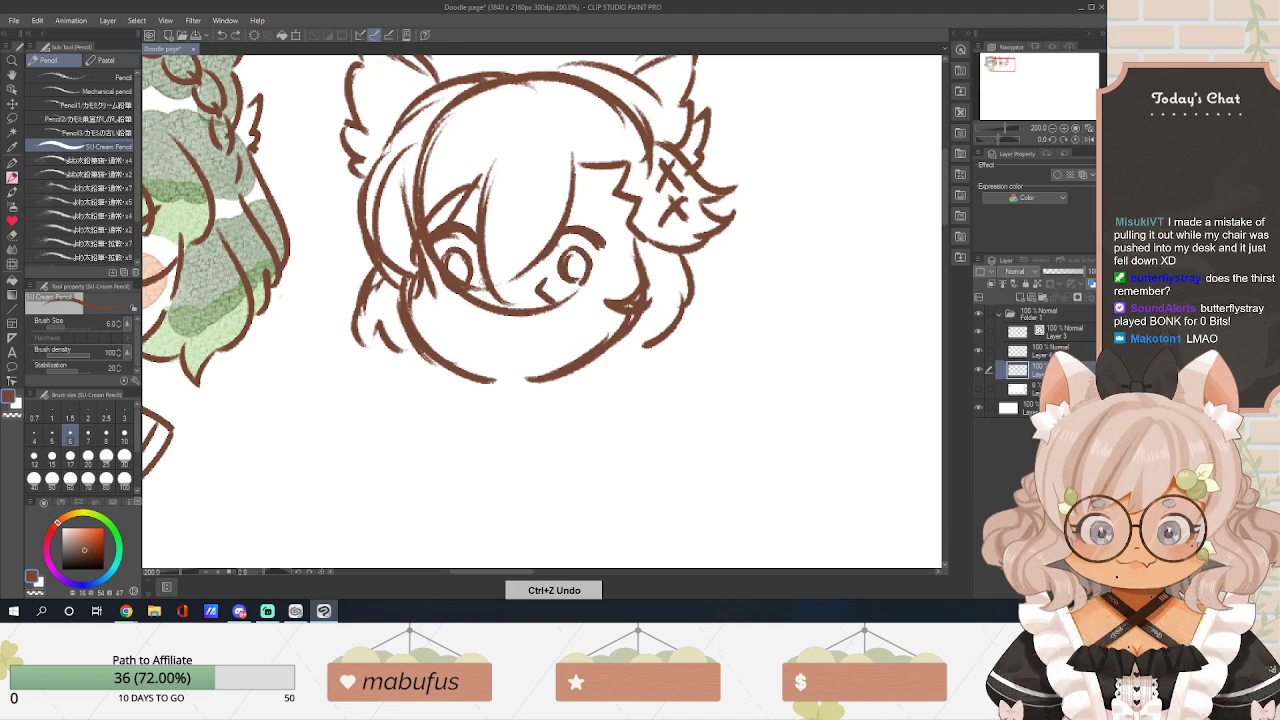
drag(484, 284, 471, 305)
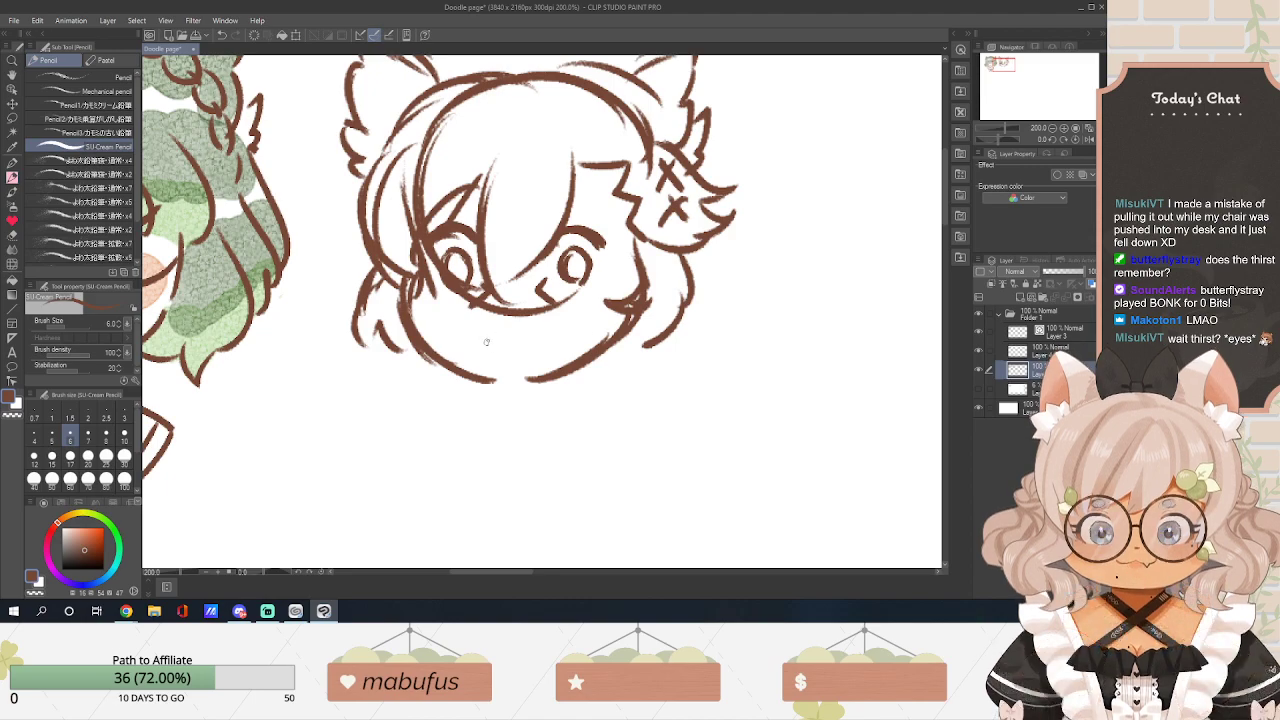
Add facial details: a small wavy mouth, slanted blush strokes on both cheeks and small round brows.
drag(479, 341, 540, 341)
drag(572, 296, 567, 314)
drag(582, 294, 577, 315)
drag(596, 294, 590, 314)
mouse_move(430, 286)
mouse_down()
mouse_move(424, 312)
mouse_move(436, 320)
mouse_up()
mouse_move(452, 300)
mouse_down()
mouse_move(446, 326)
mouse_move(458, 320)
mouse_up()
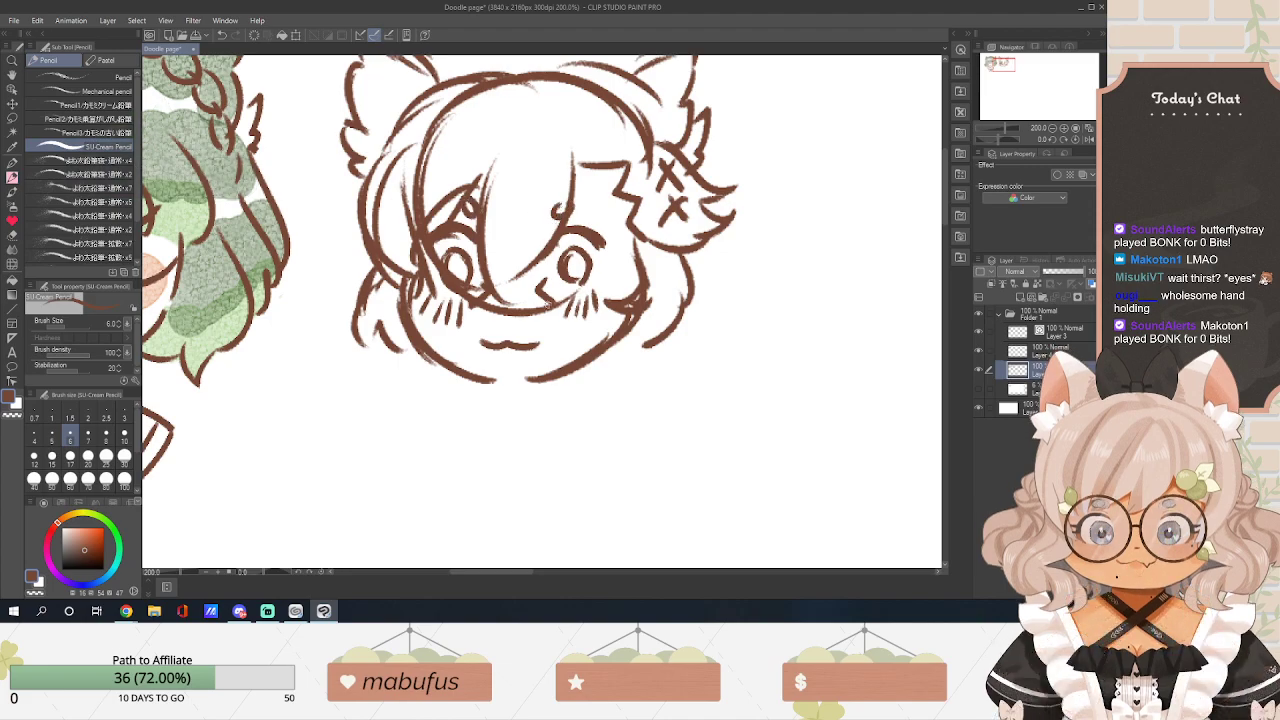
Draw a short braid hanging from the side hair and two curved neck lines under the chin.
mouse_move(656, 347)
mouse_down()
mouse_move(648, 377)
mouse_move(610, 348)
mouse_move(626, 333)
mouse_move(611, 346)
mouse_move(651, 412)
mouse_move(680, 415)
mouse_move(662, 409)
mouse_up()
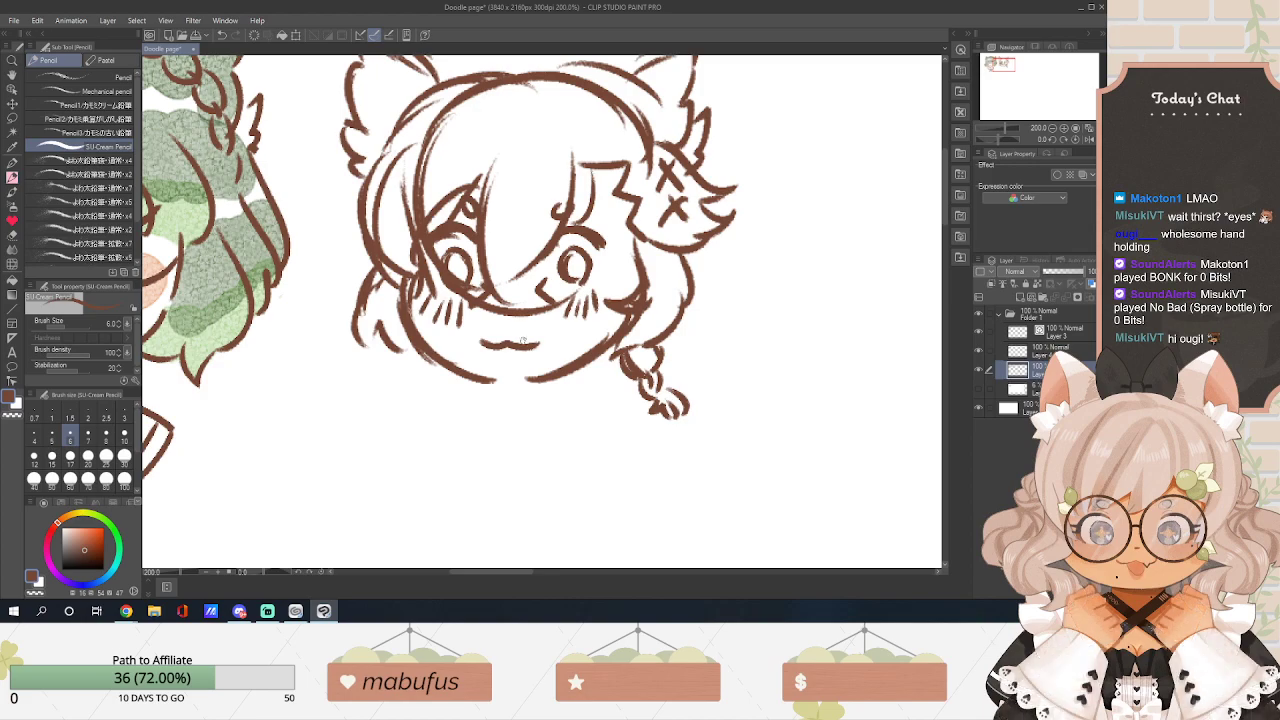
drag(494, 380, 484, 398)
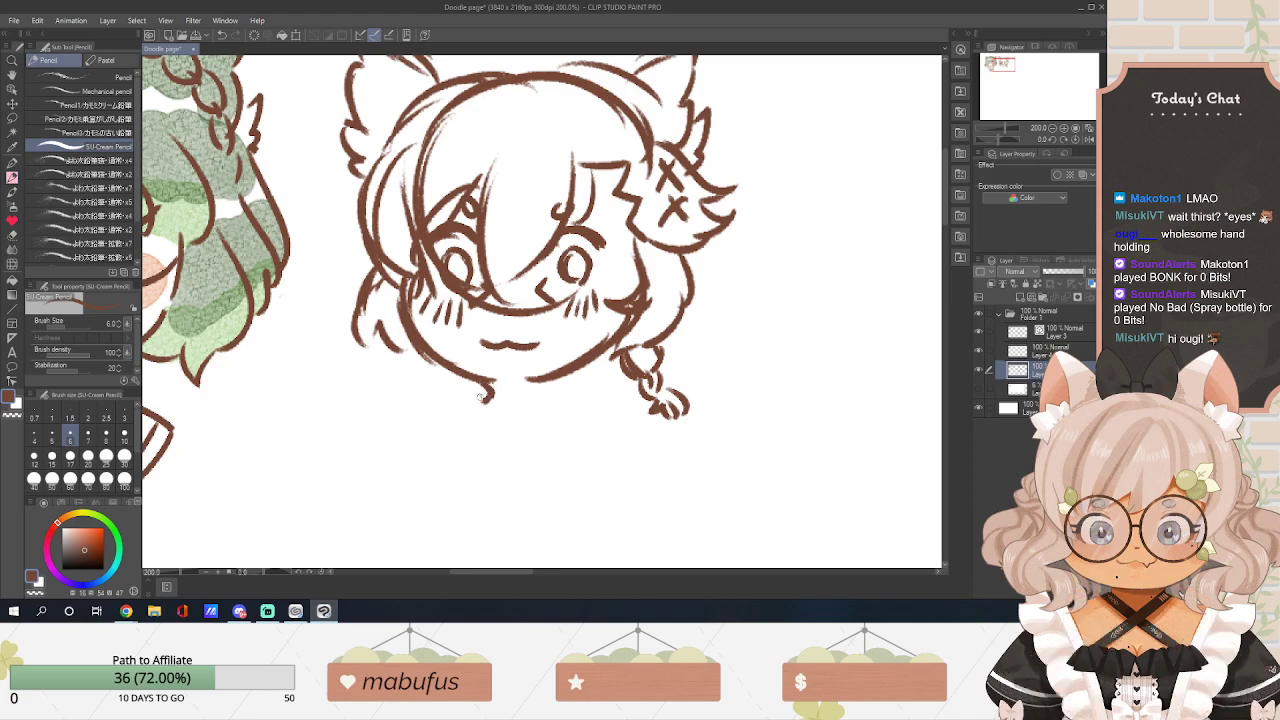
drag(571, 369, 566, 400)
drag(562, 268, 584, 285)
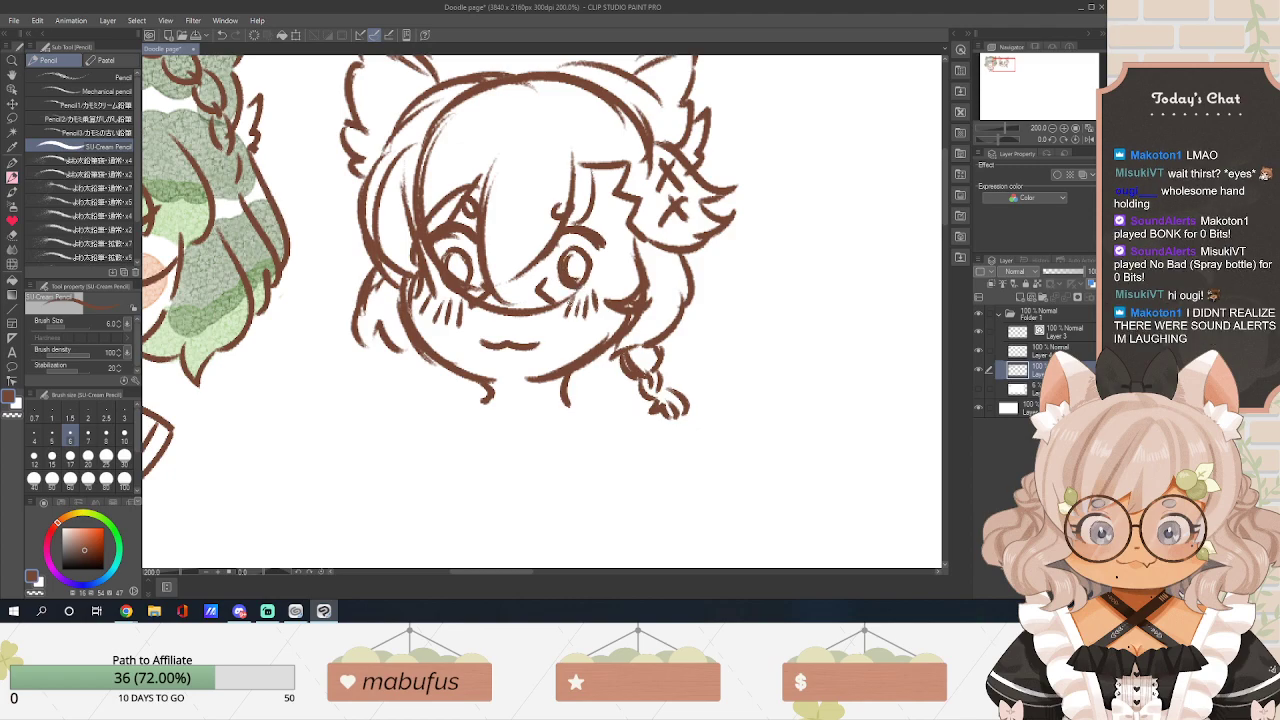
drag(404, 342, 430, 361)
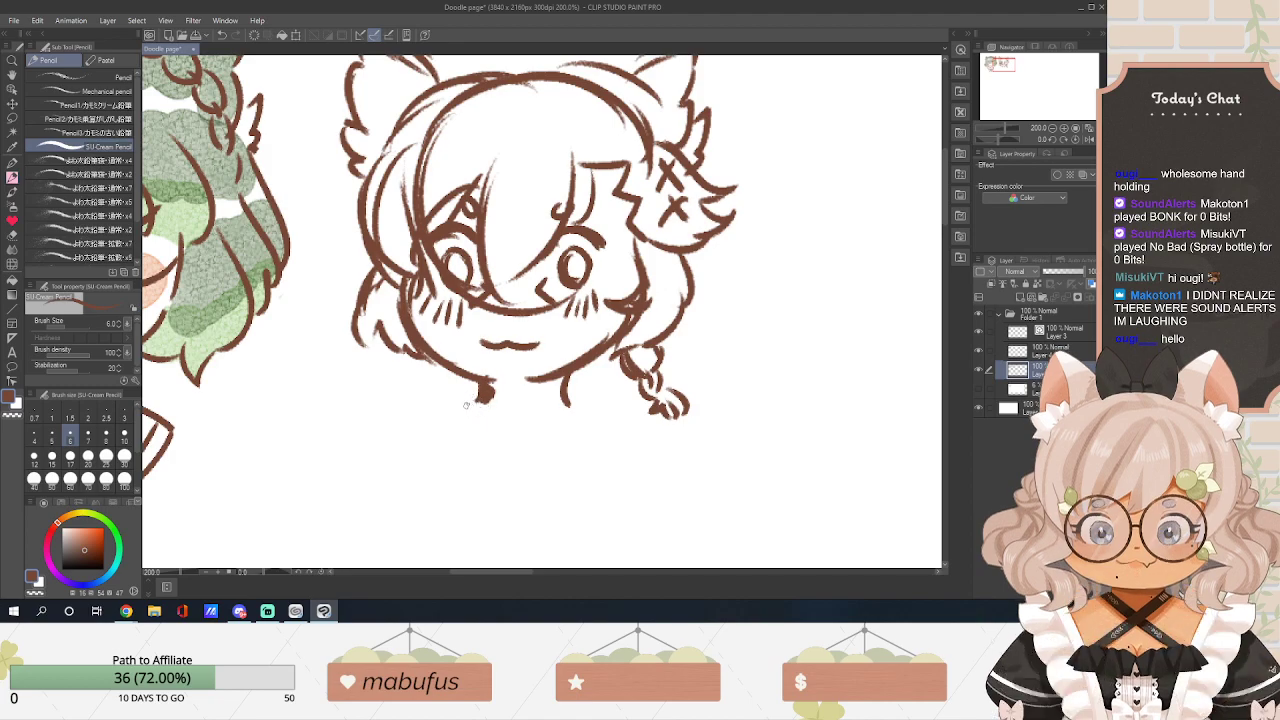
Sketch a wide draped scarf around the neck with pointed ends at one shoulder and a curved fold line.
mouse_move(465, 397)
mouse_down()
mouse_move(500, 445)
mouse_move(534, 455)
mouse_move(592, 440)
mouse_move(585, 405)
mouse_move(412, 426)
mouse_move(420, 462)
mouse_move(540, 508)
mouse_move(652, 462)
mouse_up()
drag(590, 392, 654, 472)
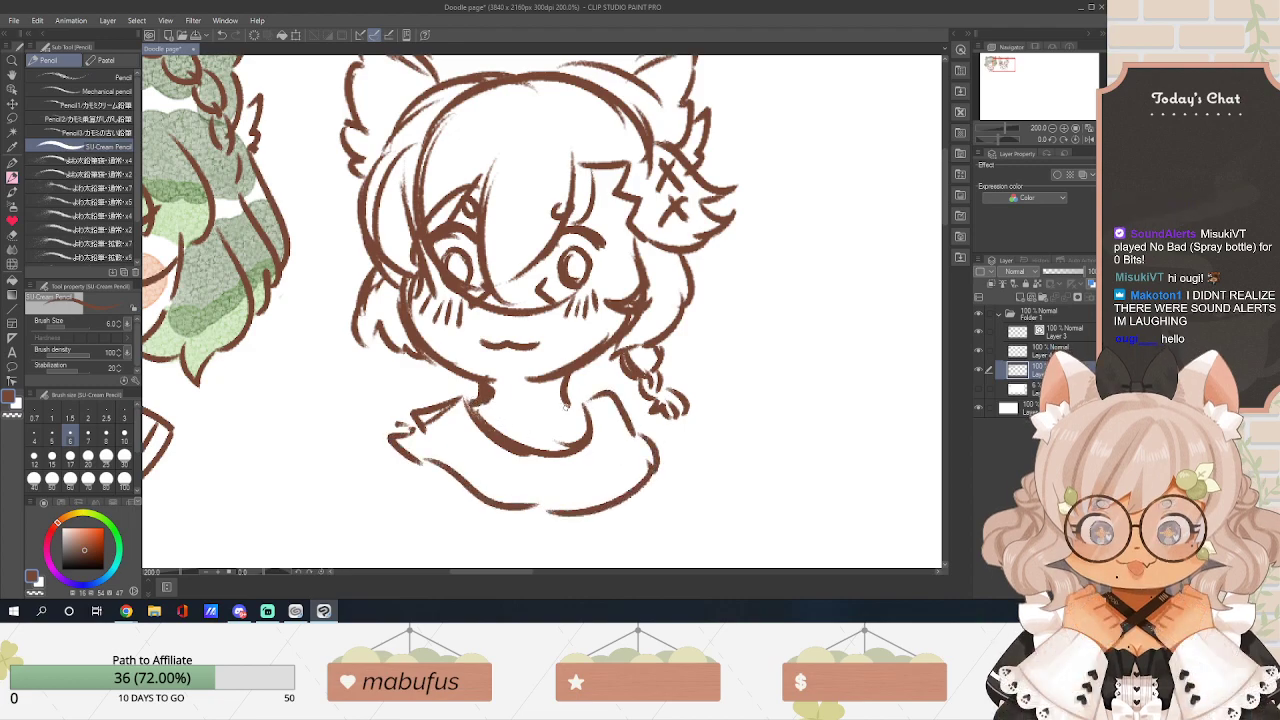
drag(460, 438, 600, 462)
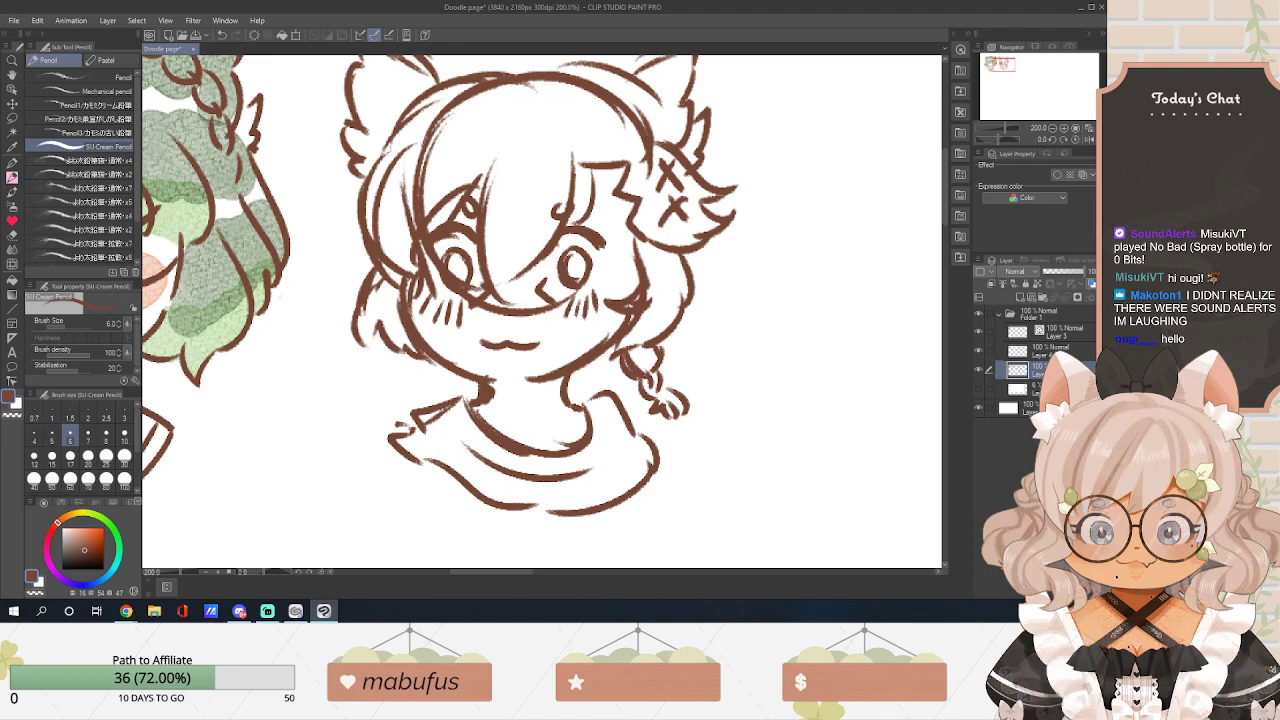
Draw a boxy sleeve below one end of the scarf and a slanted body line below the other.
scroll(947, 227, down, 3)
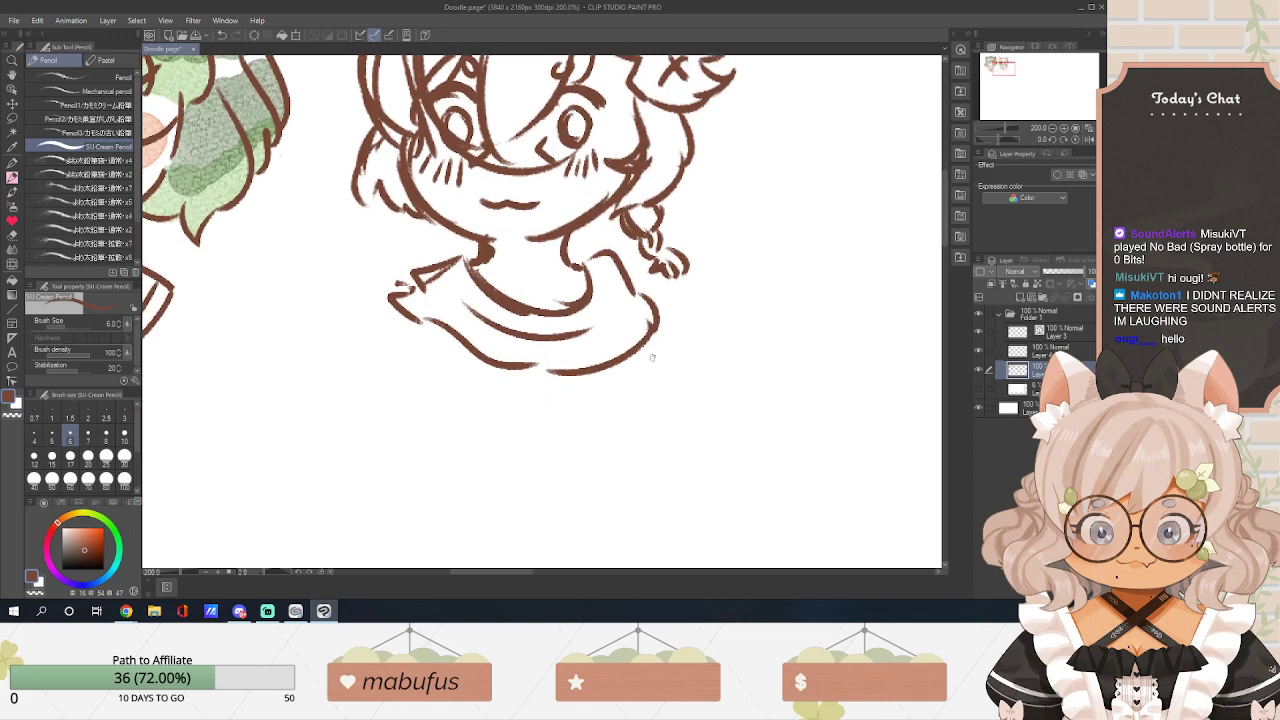
drag(665, 335, 673, 440)
mouse_move(592, 375)
mouse_down()
mouse_move(593, 410)
mouse_move(678, 436)
mouse_up()
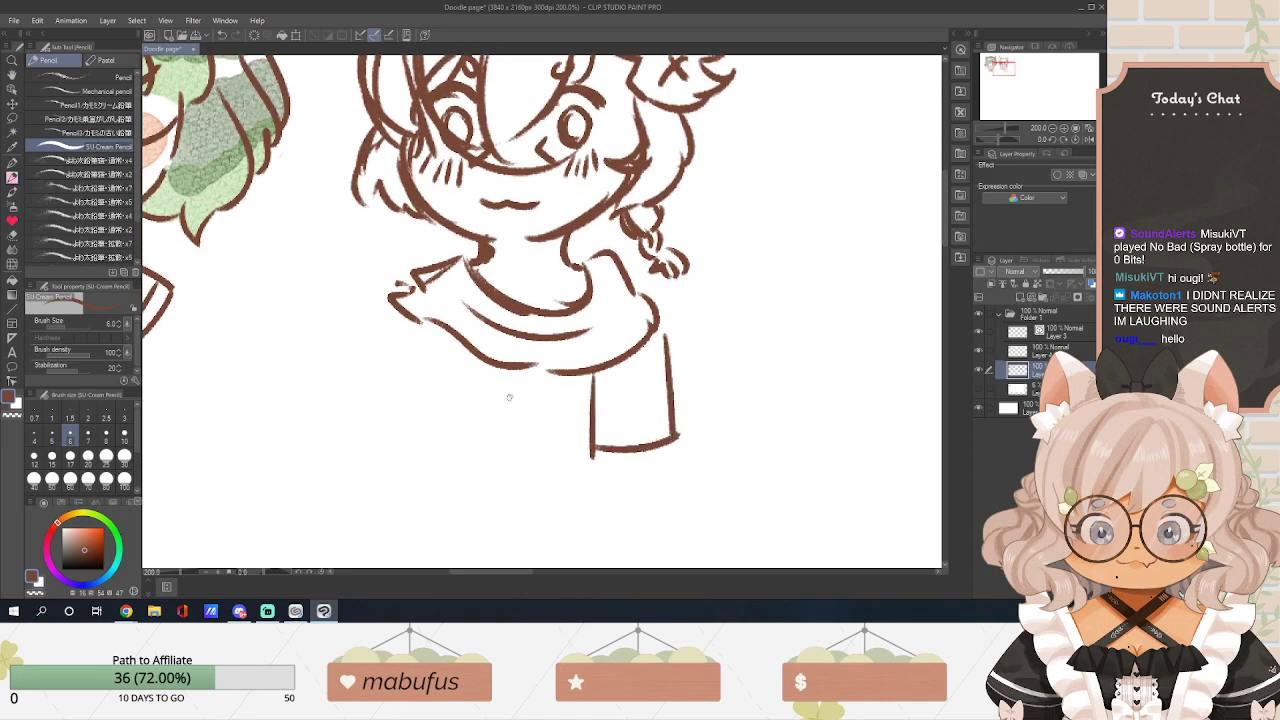
drag(395, 326, 441, 412)
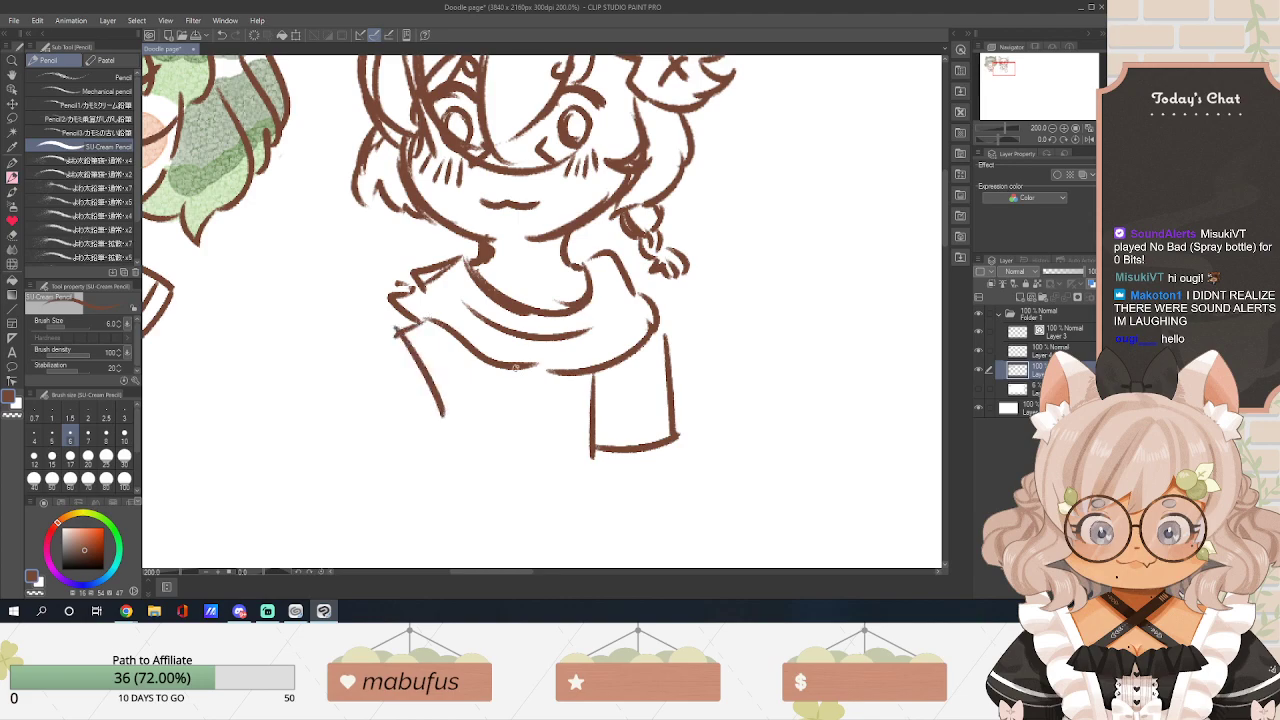
Draw V-shaped cords below the scarf's centre holding a small rectangular pendant with a fringe of short strokes.
drag(515, 367, 530, 462)
drag(513, 366, 550, 406)
drag(583, 377, 538, 432)
mouse_move(540, 430)
mouse_down()
mouse_move(568, 428)
mouse_move(538, 465)
mouse_up()
drag(538, 465, 570, 462)
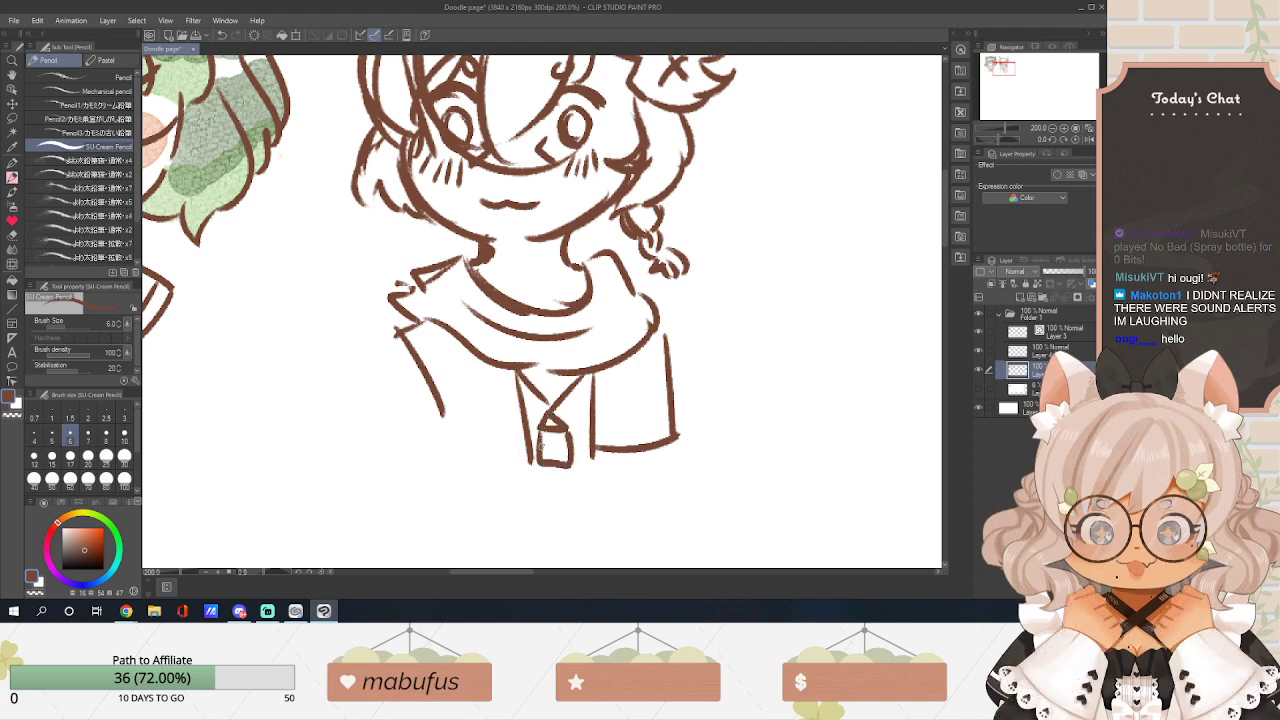
drag(542, 466, 550, 492)
drag(560, 466, 573, 492)
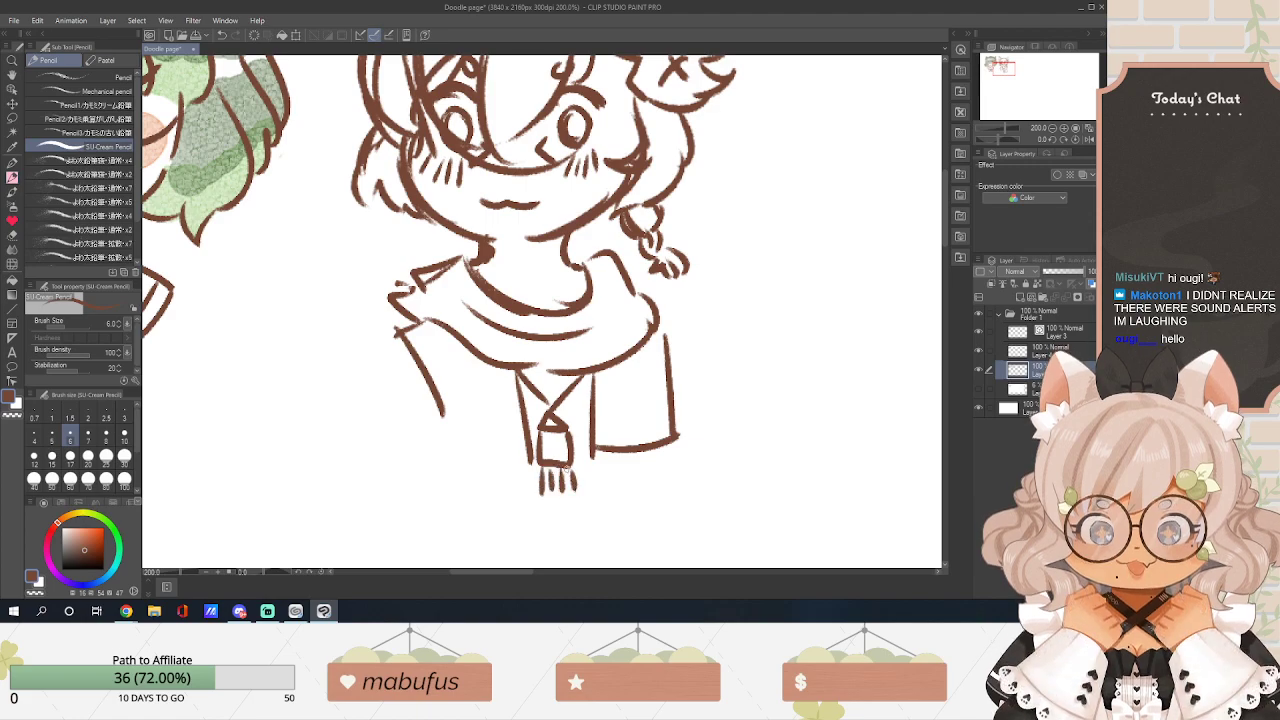
Add a sloping outer shoulder line and hatch the inside of the neckline.
drag(398, 328, 329, 398)
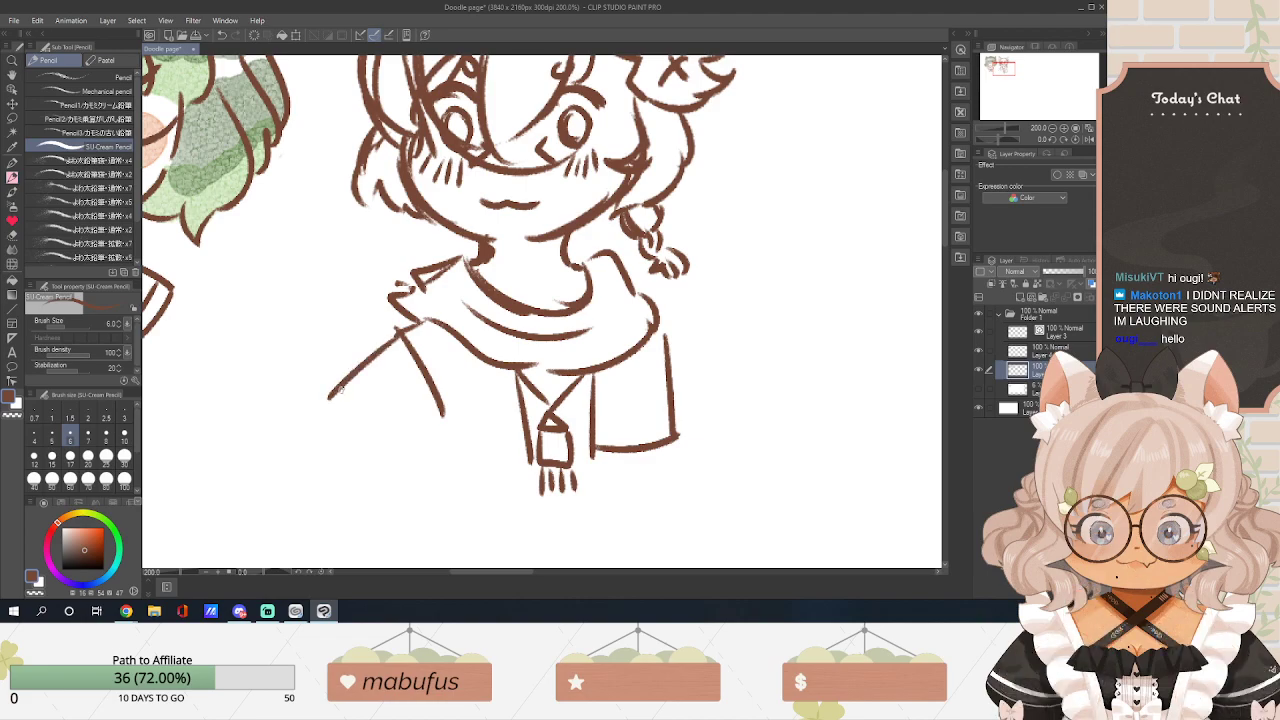
mouse_move(486, 280)
mouse_down()
mouse_move(566, 306)
mouse_move(594, 290)
mouse_up()
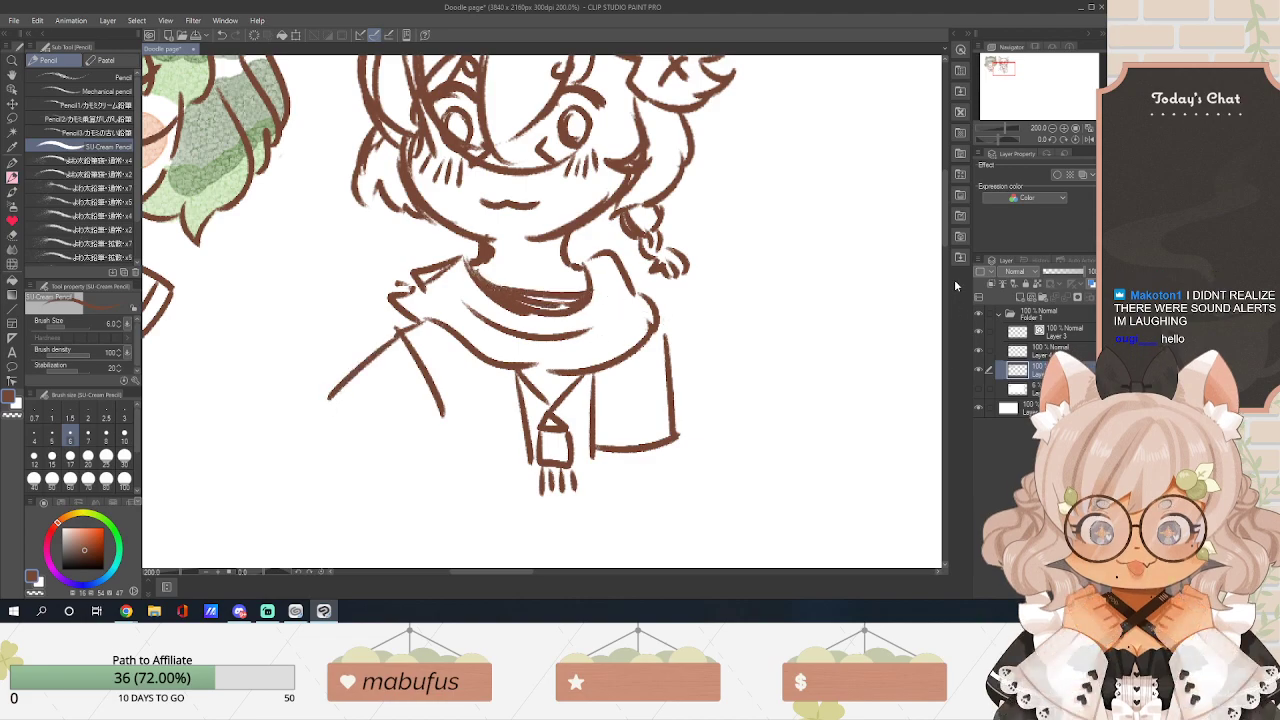
drag(946, 243, 951, 227)
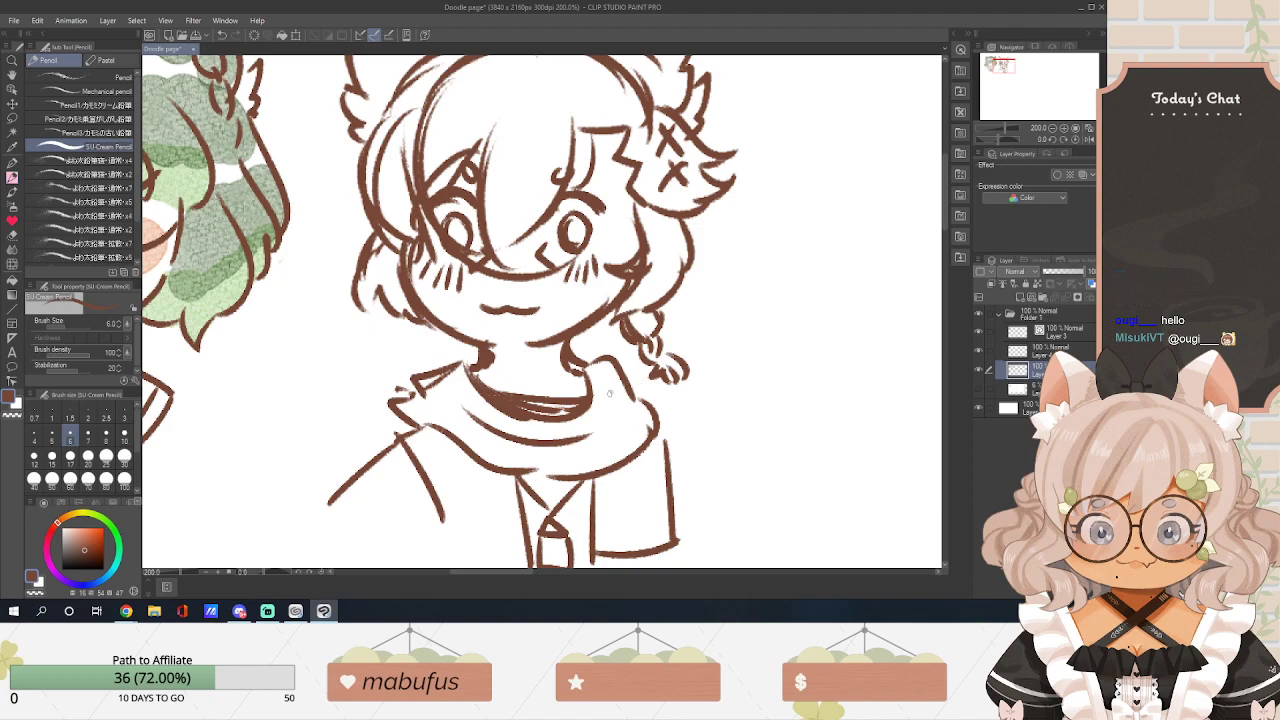
scroll(612, 392, up, 1)
scroll(614, 391, down, 4)
scroll(643, 300, up, 1)
scroll(643, 300, down, 1)
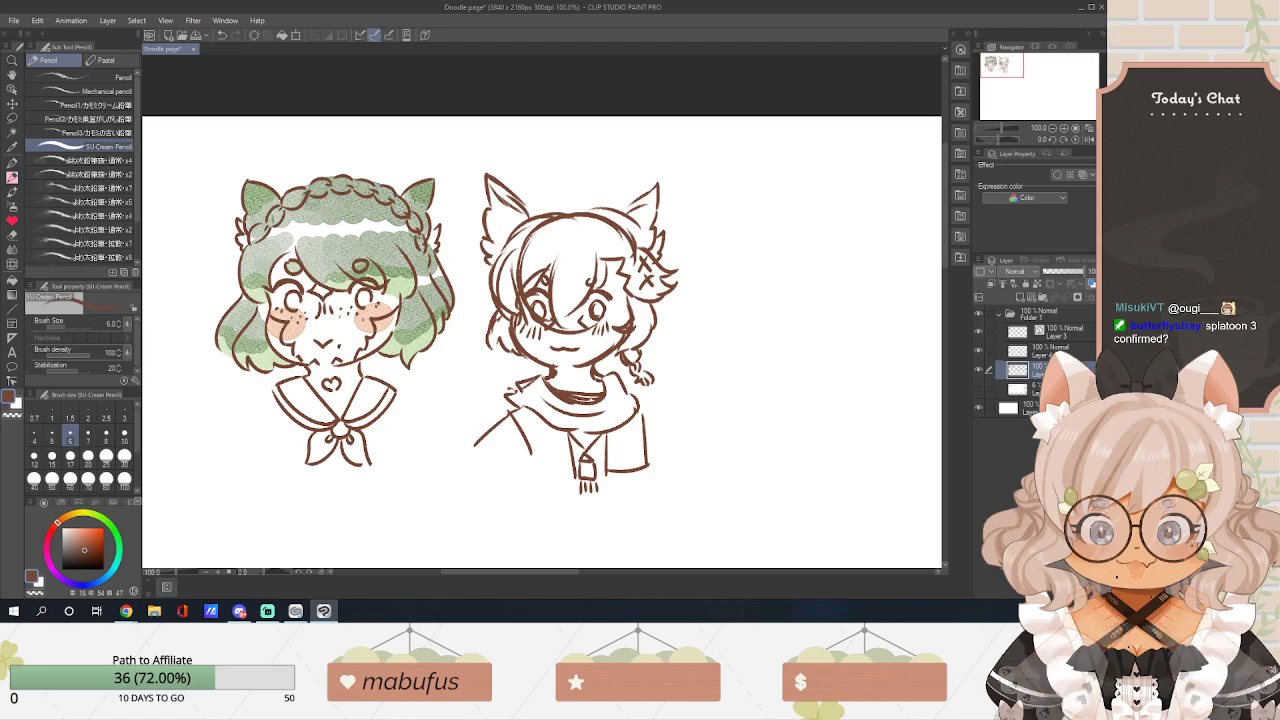
key(alt+Tab)
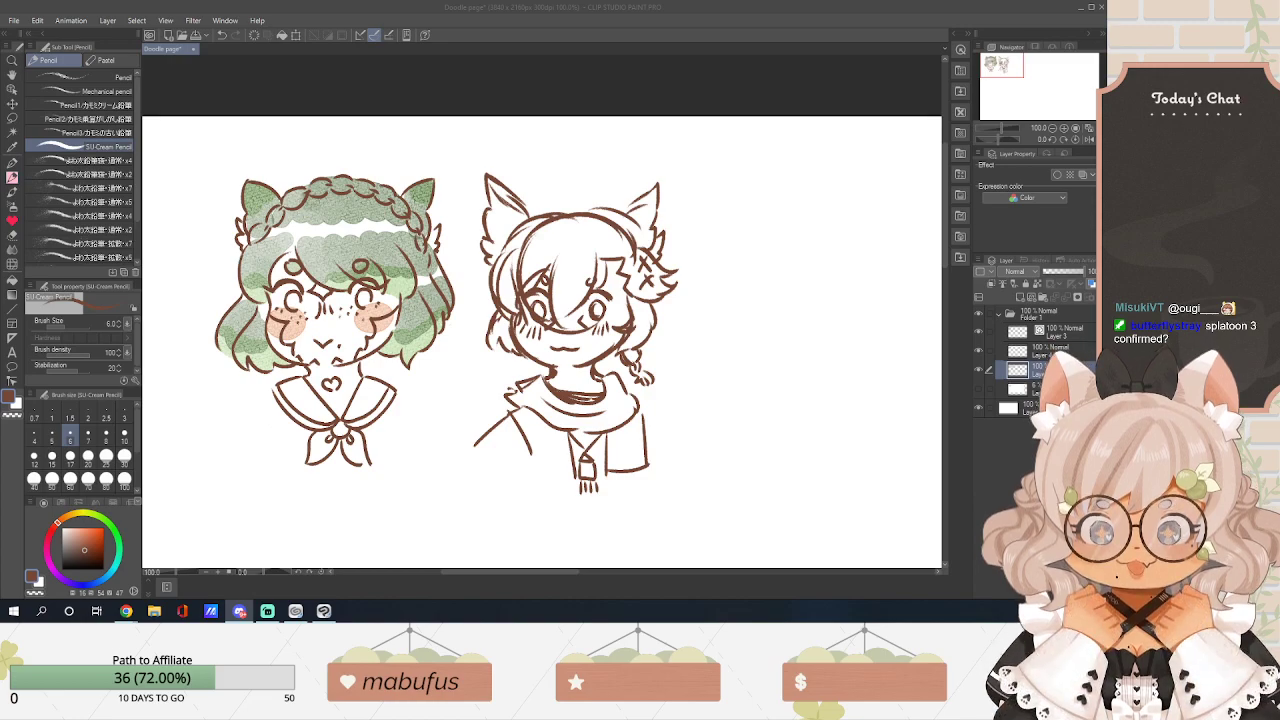
key(alt+Tab)
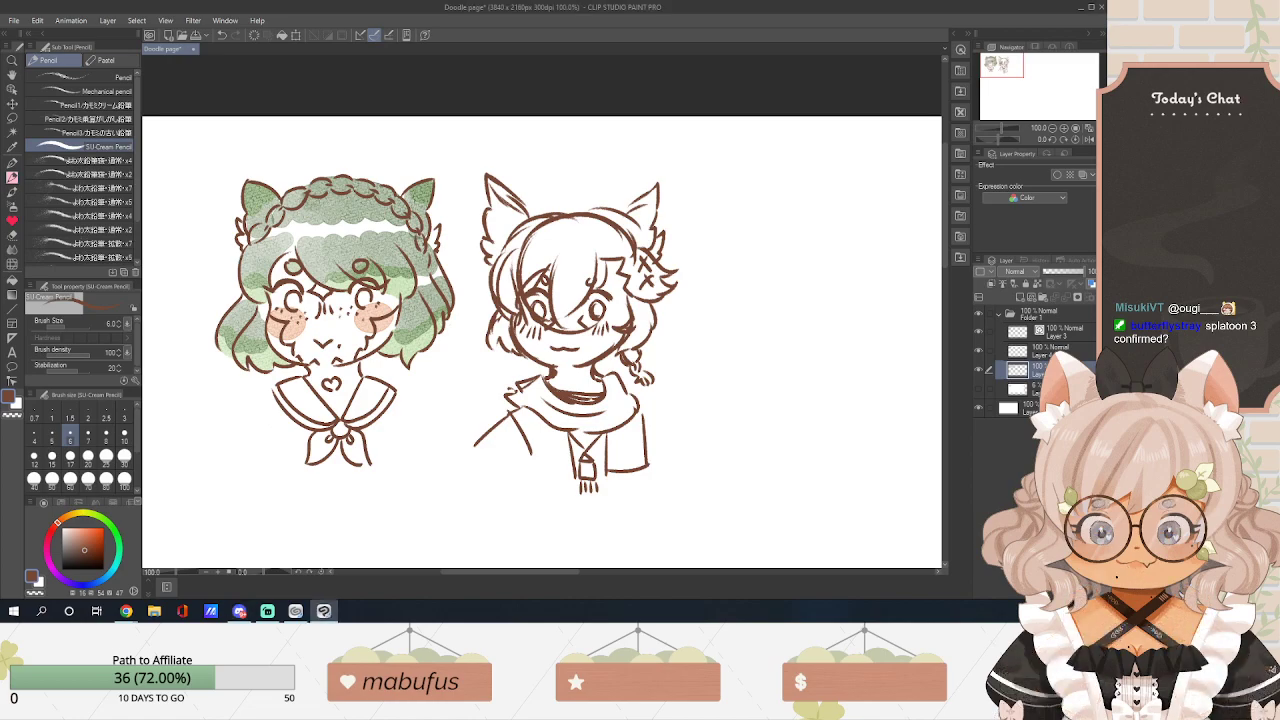
drag(546, 572, 548, 569)
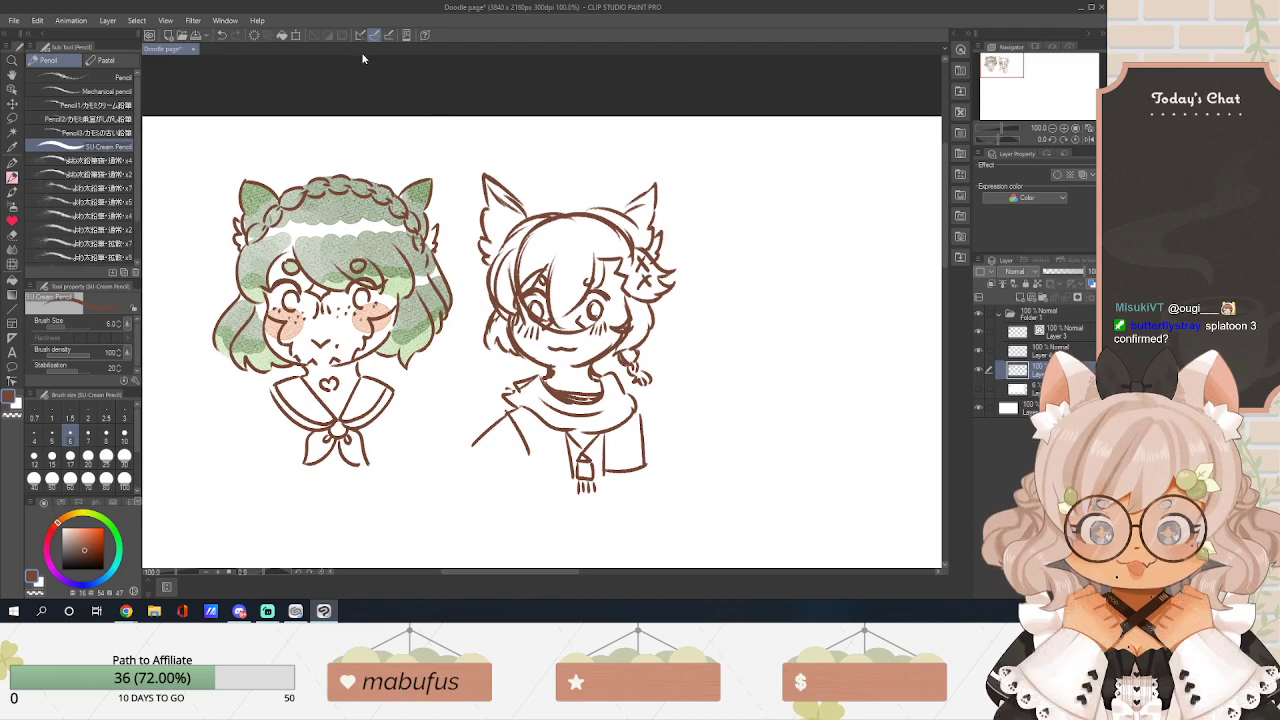
Transform the second character's sketch, enlarging it slightly and giving it a very small tilt.
click(297, 35)
mouse_move(678, 174)
mouse_down()
mouse_move(682, 147)
mouse_move(694, 161)
mouse_move(724, 148)
mouse_up()
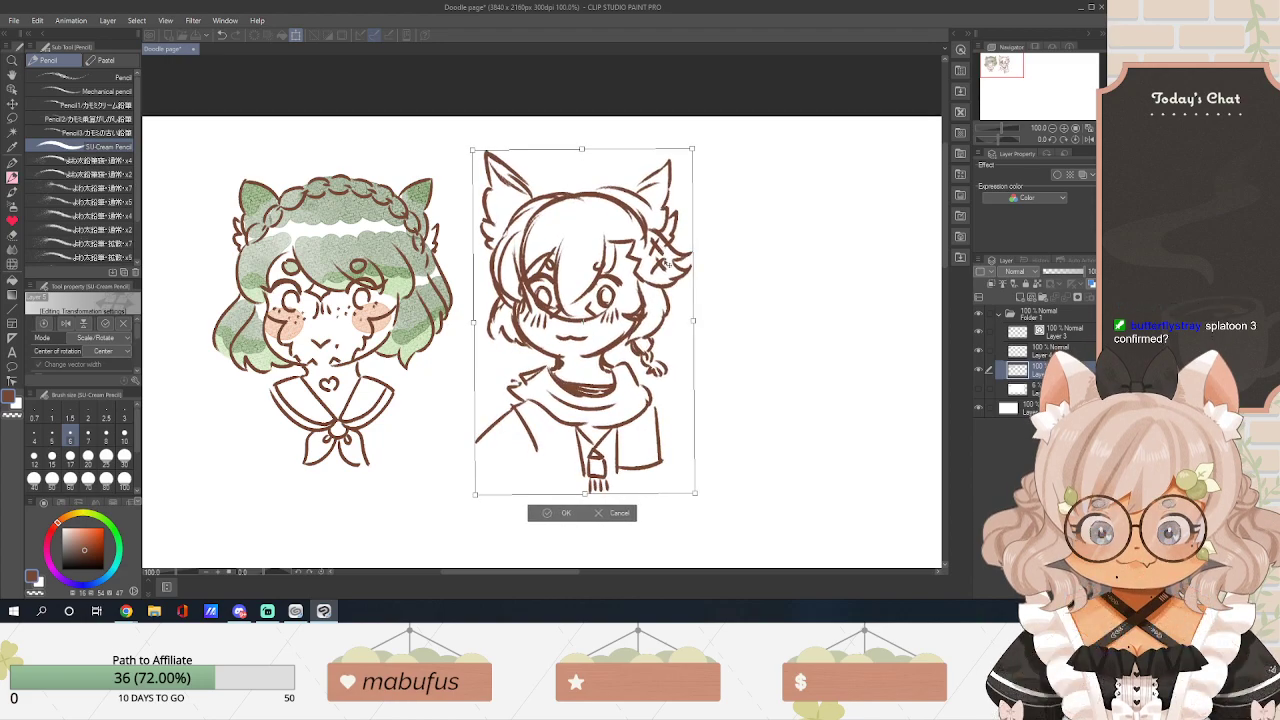
click(562, 513)
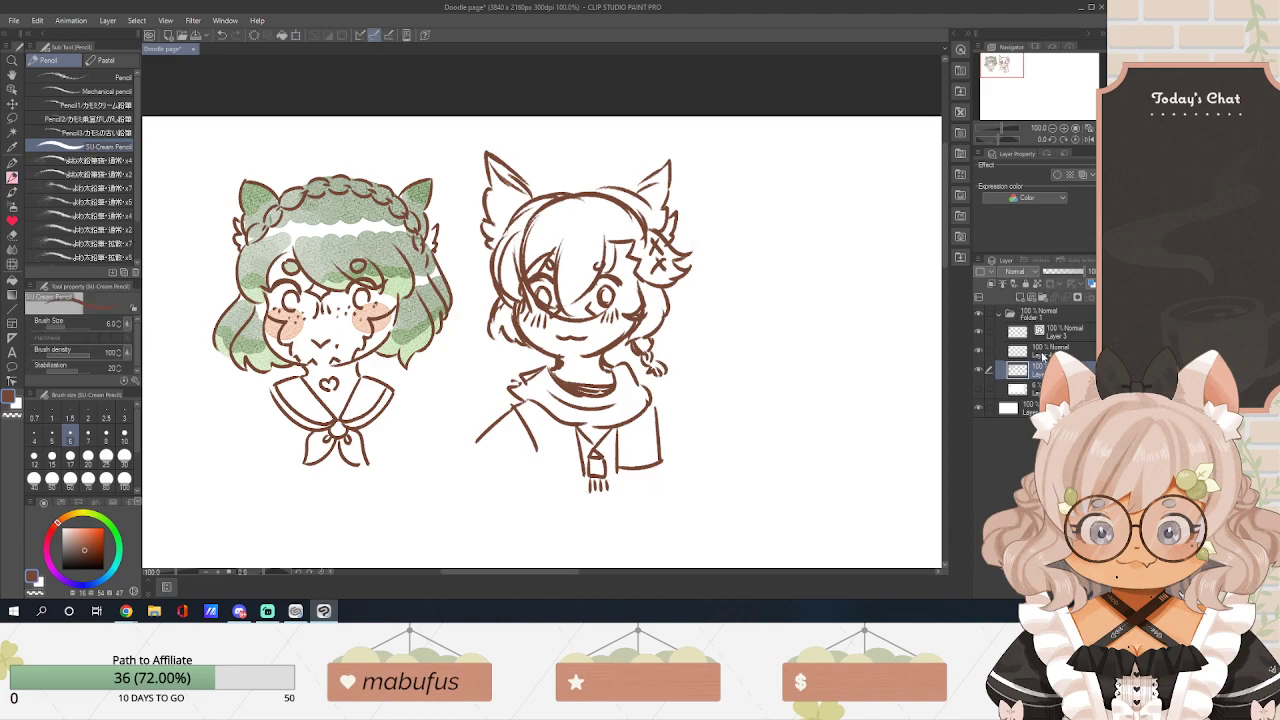
Lower the sketch layer's opacity so the second character serves as a faint guide.
drag(1071, 272, 1055, 273)
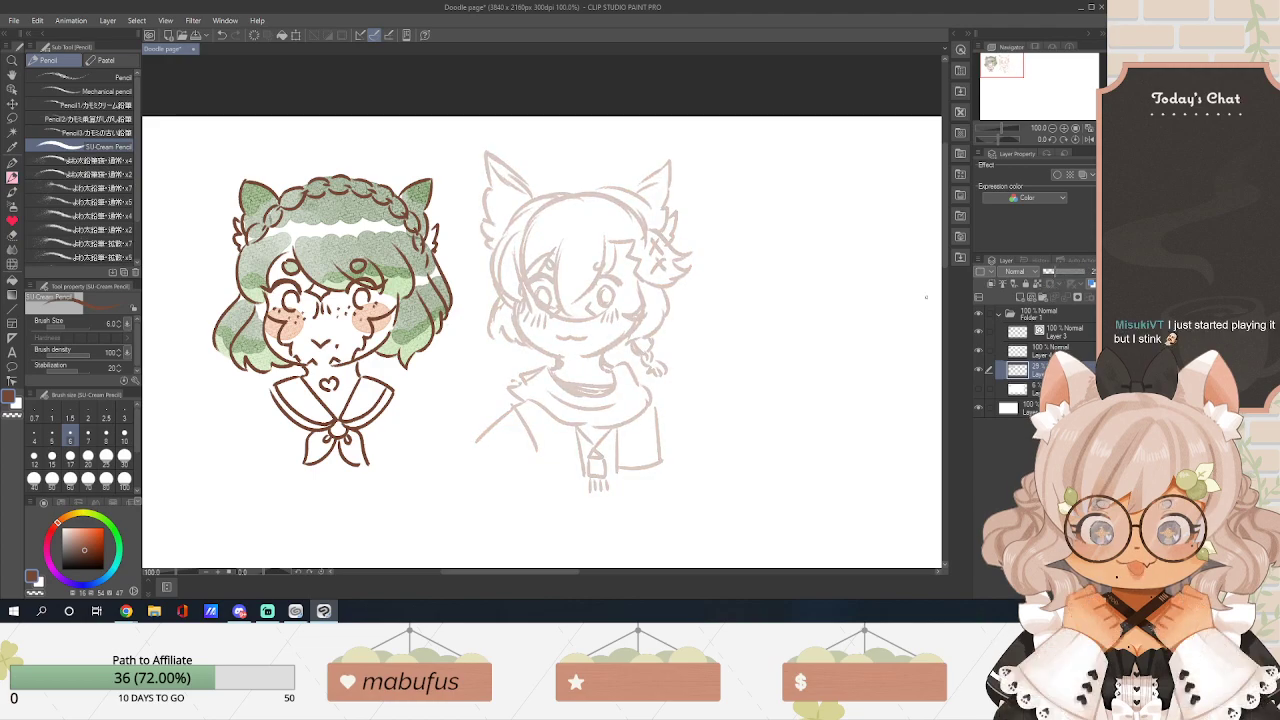
scroll(691, 310, up, 2)
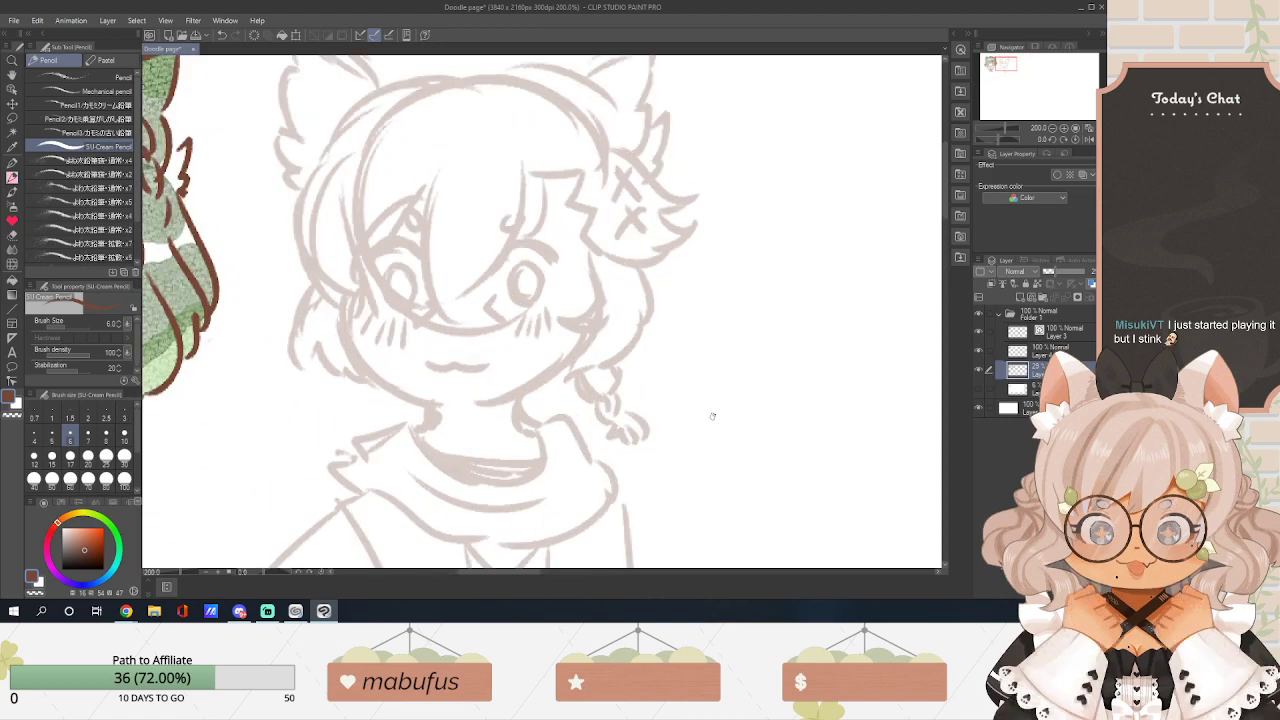
drag(531, 572, 520, 571)
Check the contents of the two layers above the sketch by toggling their visibility, and make Layer 3 active.
click(1036, 352)
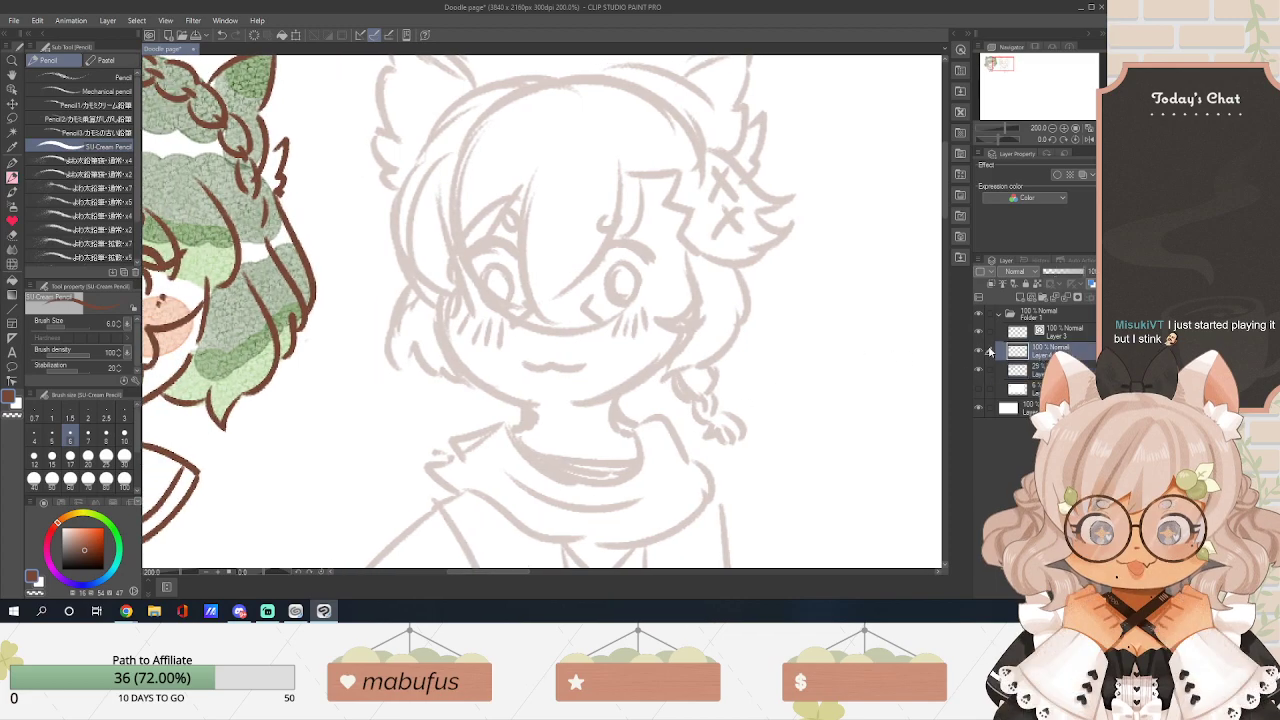
click(978, 351)
click(978, 351)
click(979, 331)
click(979, 331)
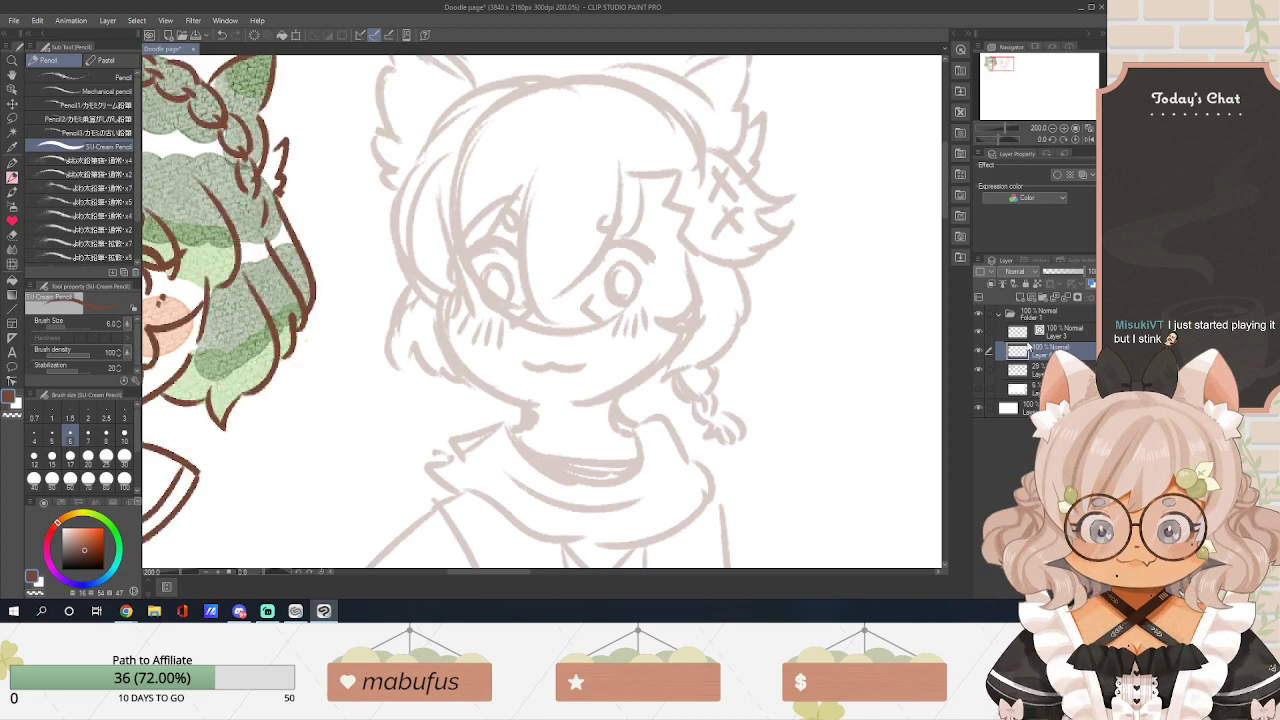
click(1036, 333)
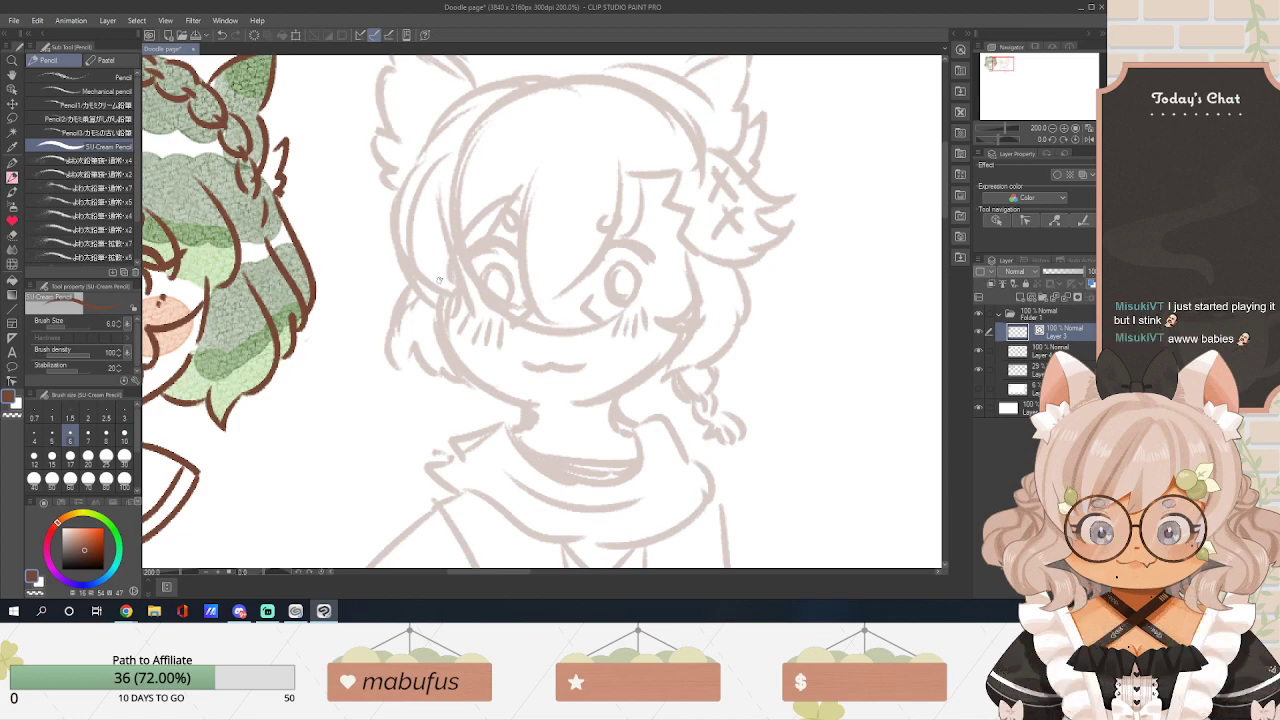
Ink the cheek contour from the temple toward the chin over the faded sketch, undoing the strokes nearest the chin.
mouse_move(448, 258)
mouse_down()
mouse_move(440, 334)
mouse_move(440, 308)
mouse_move(479, 380)
mouse_move(452, 358)
mouse_move(510, 399)
mouse_up()
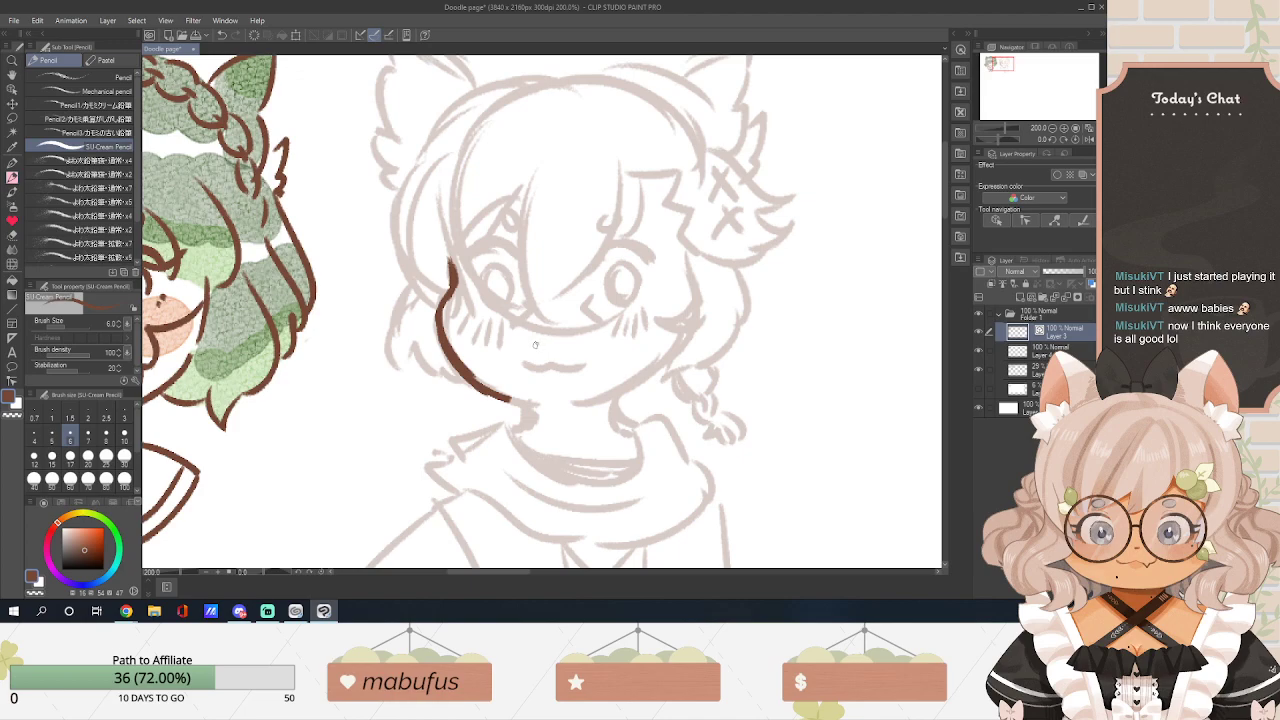
key(ctrl+z)
key(ctrl+z)
key(ctrl+z)
key(ctrl+z)
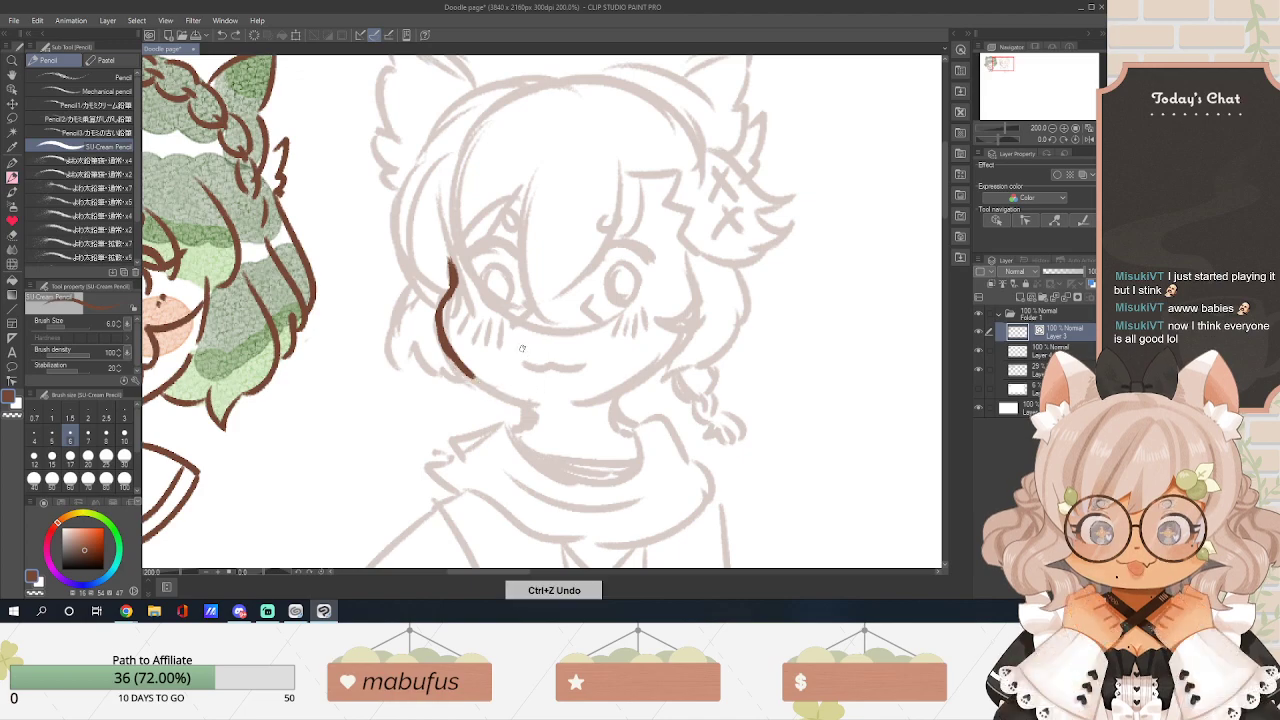
Ink the upper left edge of the face over the sketch with the brown SU-Cream Pencil, from the temple down the cheek.
key(ctrl+z)
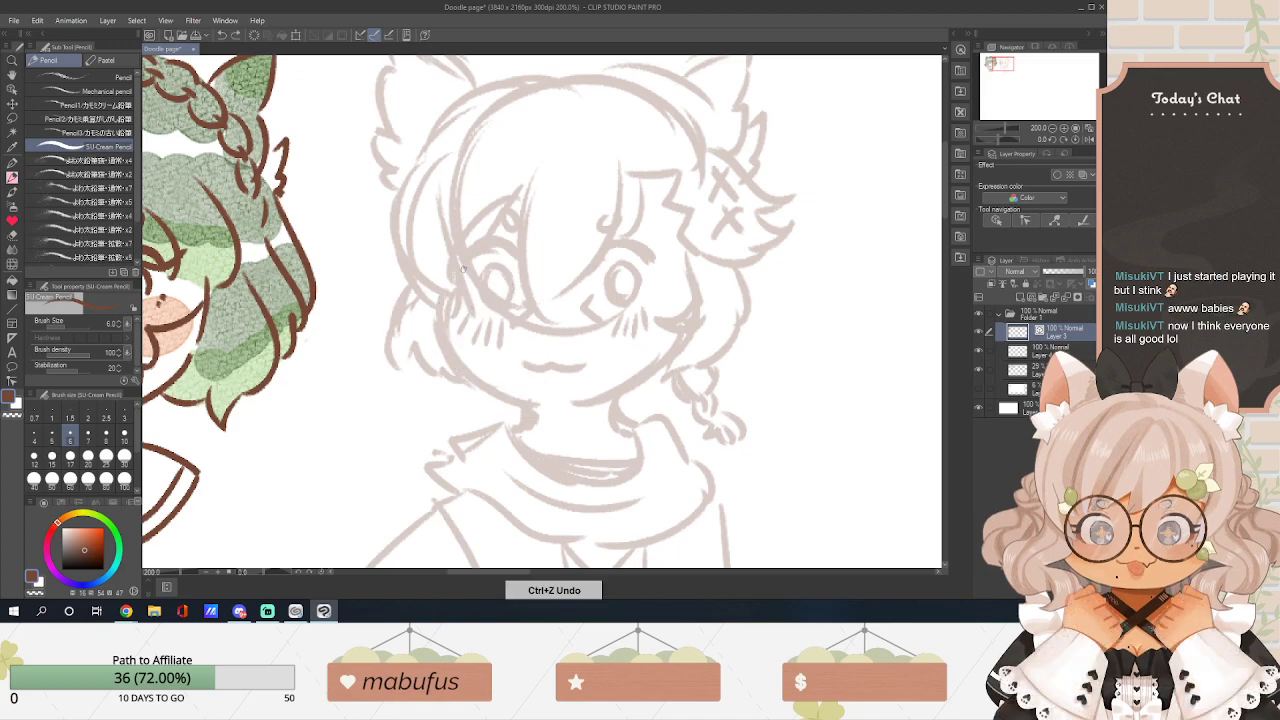
mouse_move(452, 256)
mouse_down()
mouse_move(445, 315)
mouse_move(482, 382)
mouse_up()
key(ctrl+z)
key(ctrl+z)
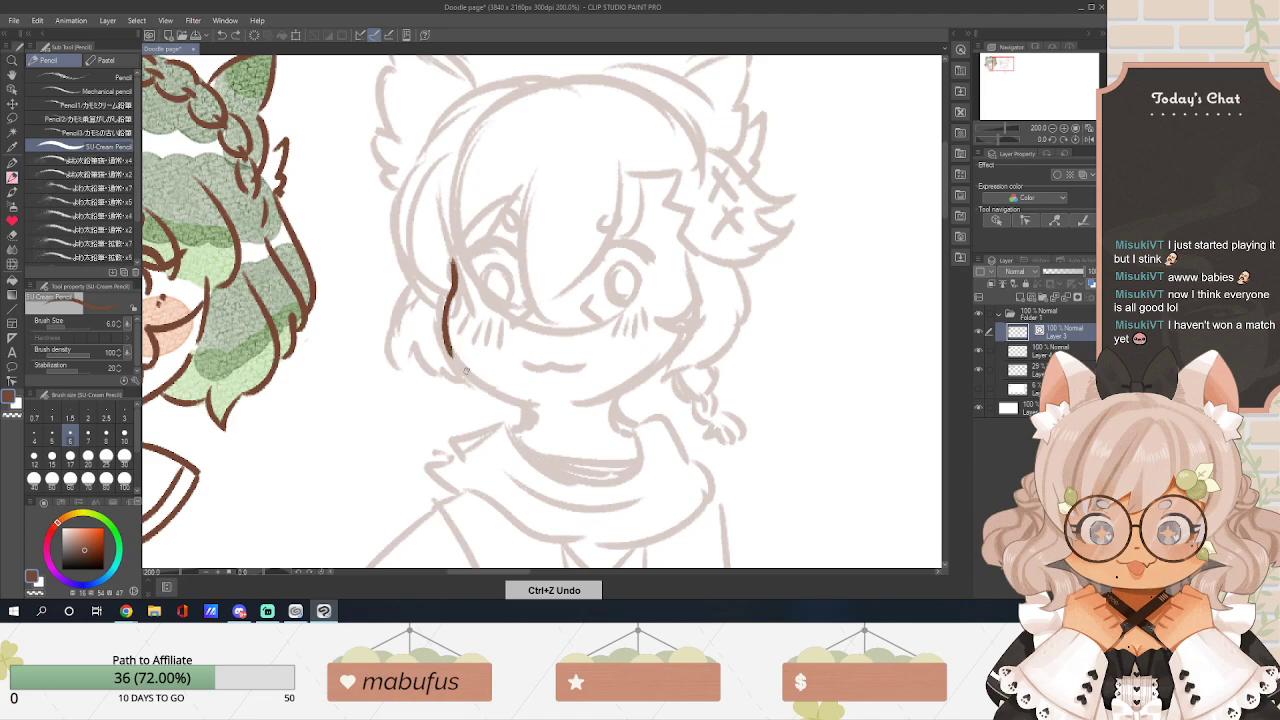
drag(449, 344, 483, 385)
key(ctrl+z)
Ink the lower left cheek as a curve running from the cheek toward the jaw, redoing strokes that miss the sketch.
drag(450, 345, 507, 399)
drag(450, 345, 521, 394)
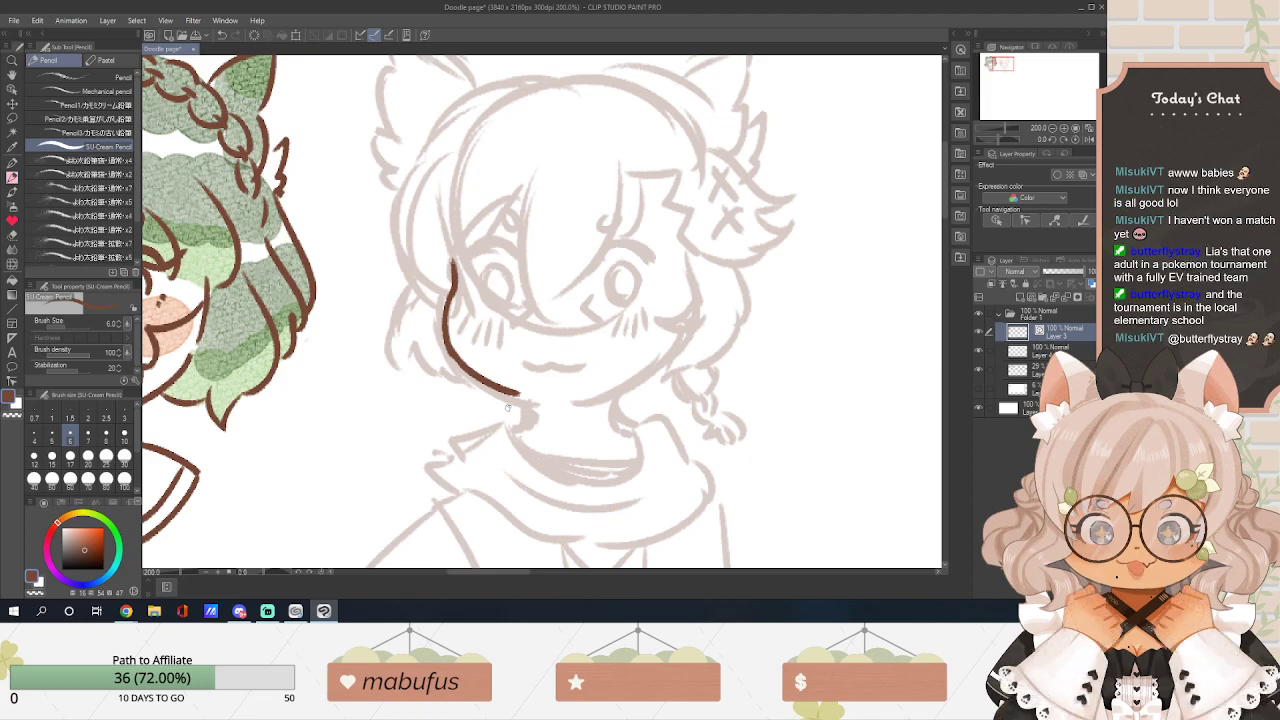
key(ctrl+z)
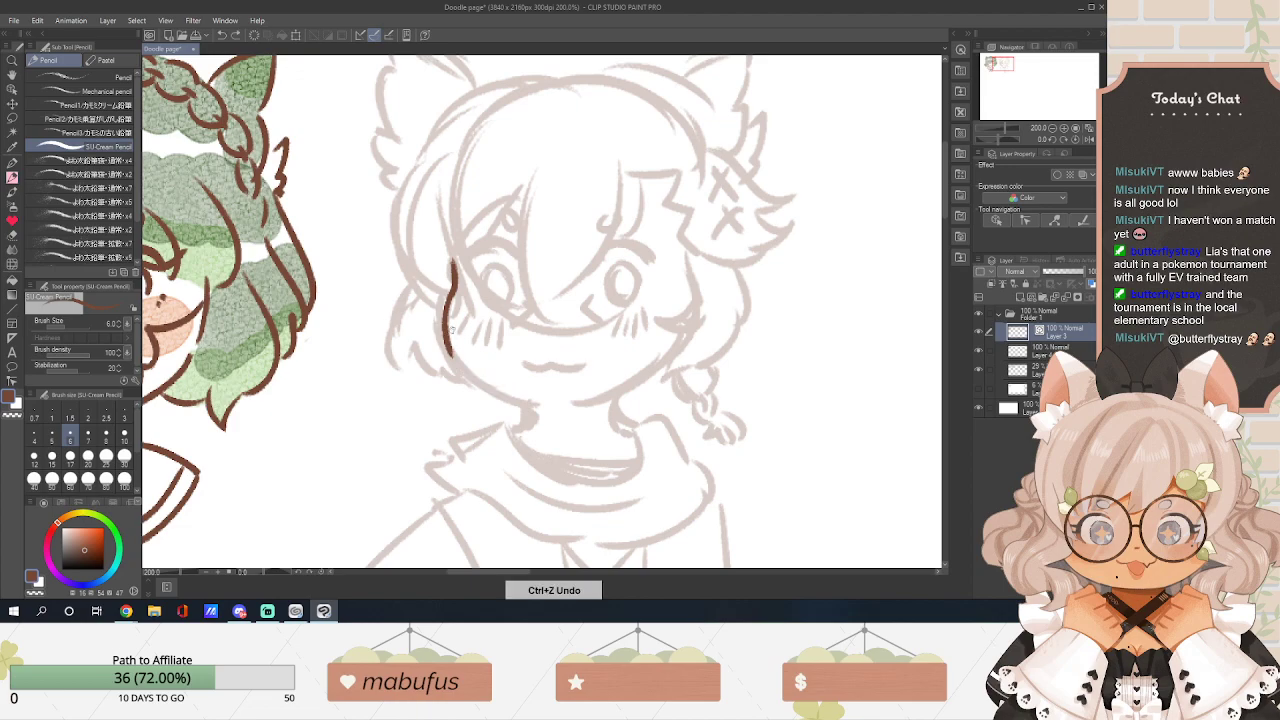
key(ctrl+z)
drag(446, 312, 469, 377)
mouse_move(446, 313)
mouse_down()
mouse_move(473, 380)
mouse_move(502, 404)
mouse_up()
key(ctrl+z)
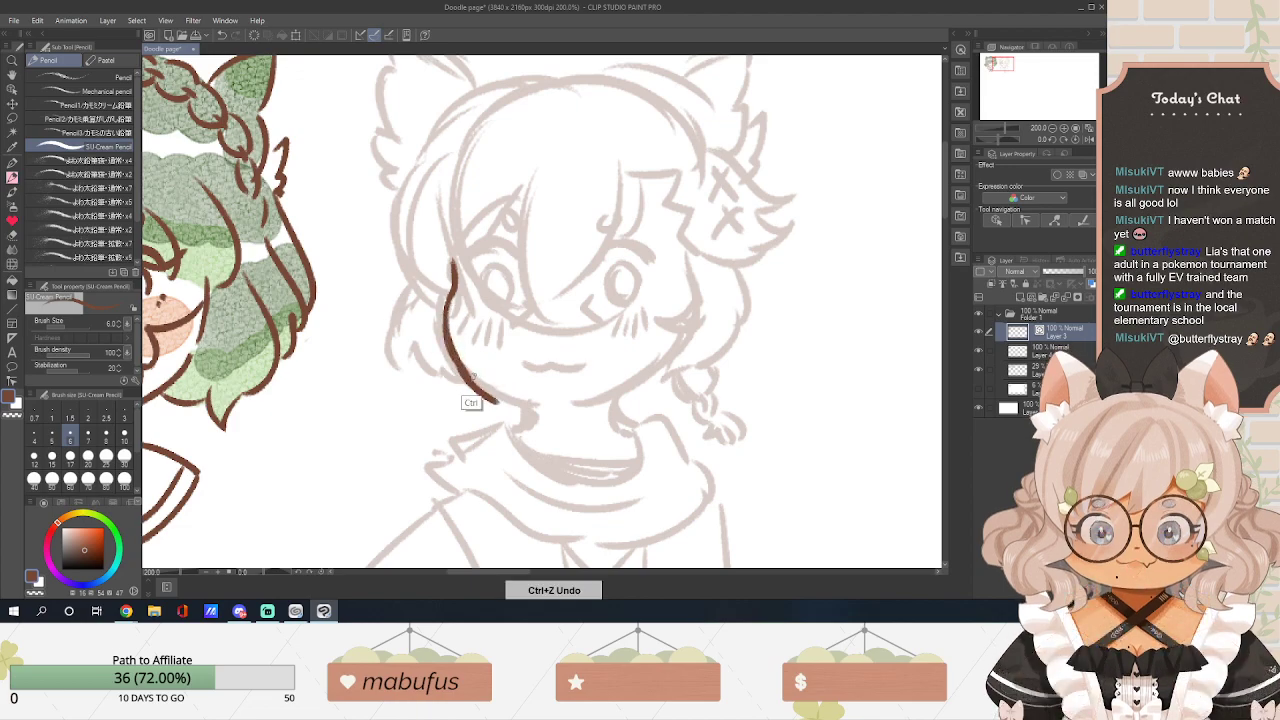
Extend the left jawline to the chin and ink the right jawline up toward the cheek, leaving a gap at the chin.
drag(458, 362, 530, 402)
key(ctrl+z)
key(ctrl+z)
key(ctrl+z)
drag(468, 374, 540, 406)
key(ctrl+z)
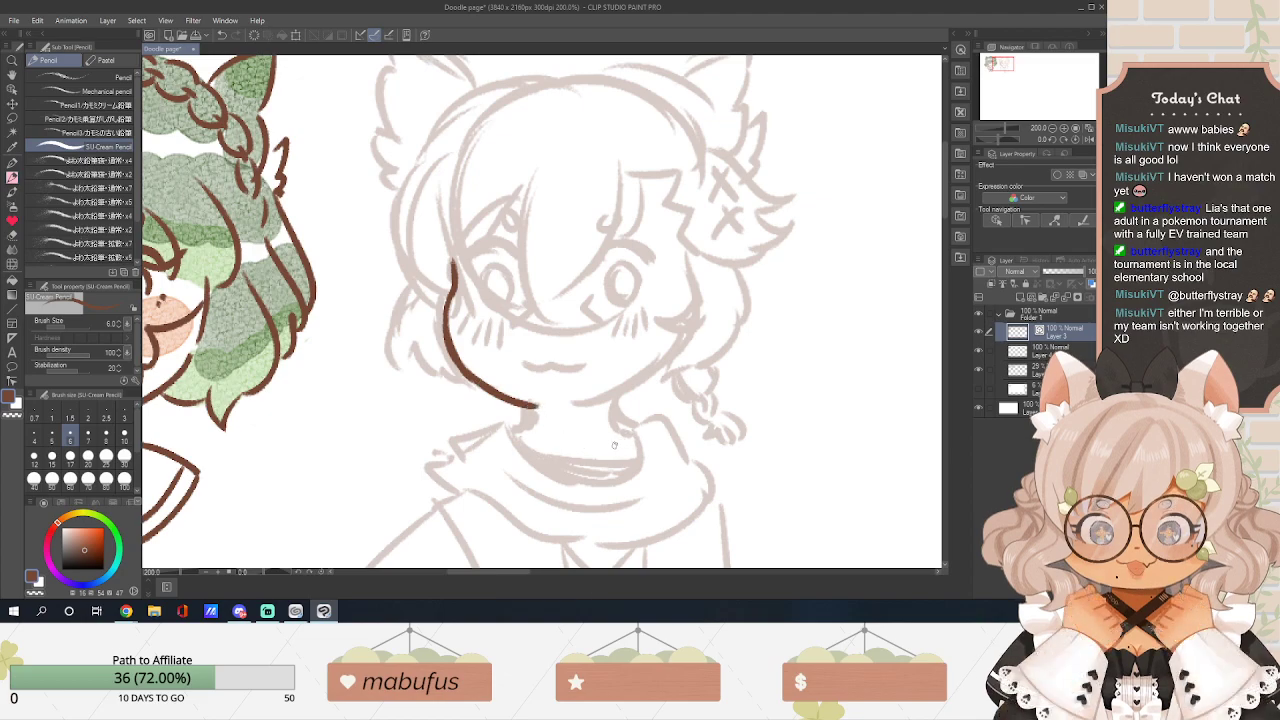
mouse_move(566, 407)
mouse_down()
mouse_move(626, 387)
mouse_move(665, 350)
mouse_up()
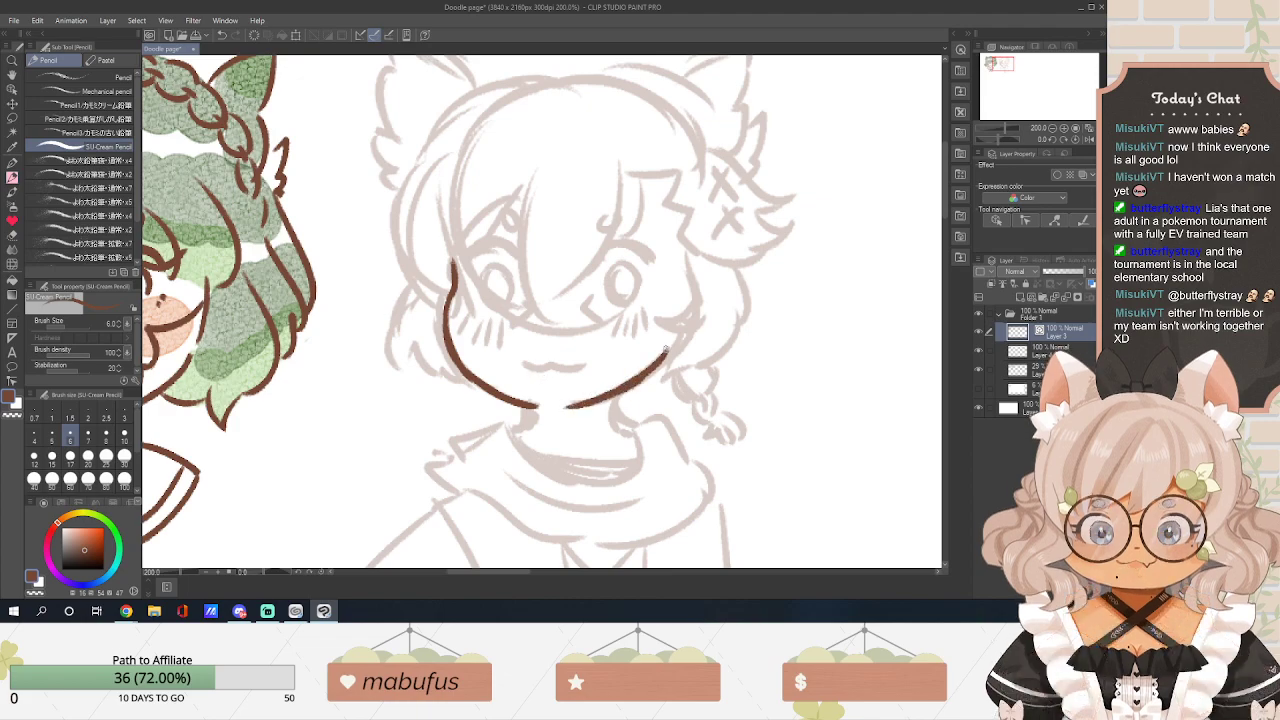
drag(621, 389, 671, 347)
Ink both sides of the large pointed bang over the forehead and the jagged hair edge to its right.
drag(629, 178, 545, 297)
mouse_move(548, 180)
mouse_down()
mouse_move(532, 292)
mouse_move(517, 302)
mouse_move(572, 284)
mouse_up()
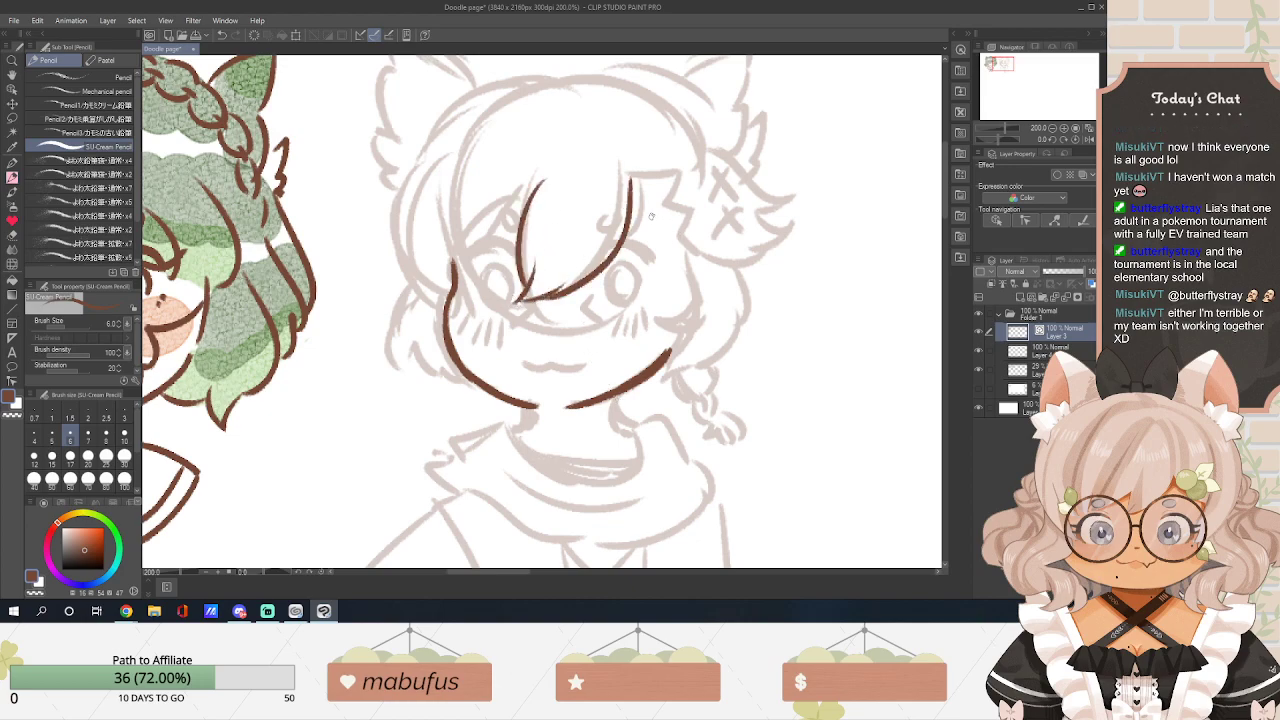
mouse_move(635, 190)
mouse_down()
mouse_move(676, 212)
mouse_move(690, 272)
mouse_up()
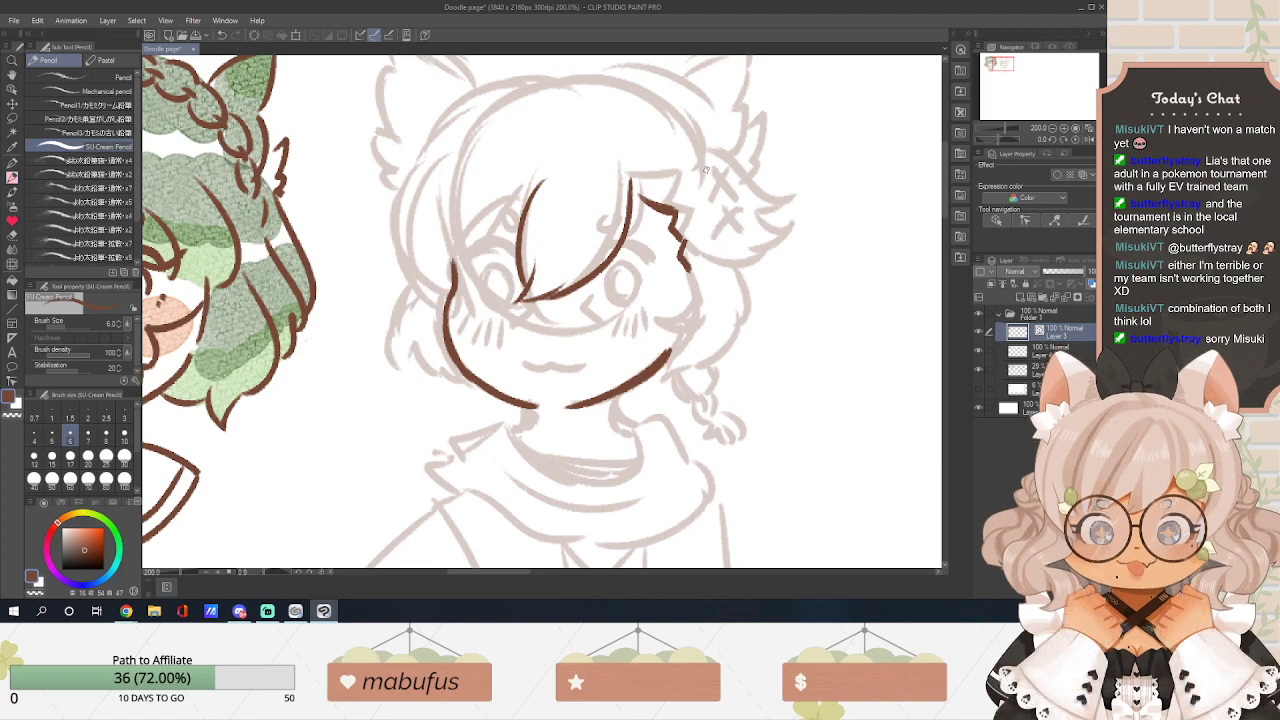
Ink the spiky outer edge of the hair tuft on the right and add three small X marks inside it.
mouse_move(693, 160)
mouse_down()
mouse_move(757, 203)
mouse_move(745, 229)
mouse_move(771, 255)
mouse_up()
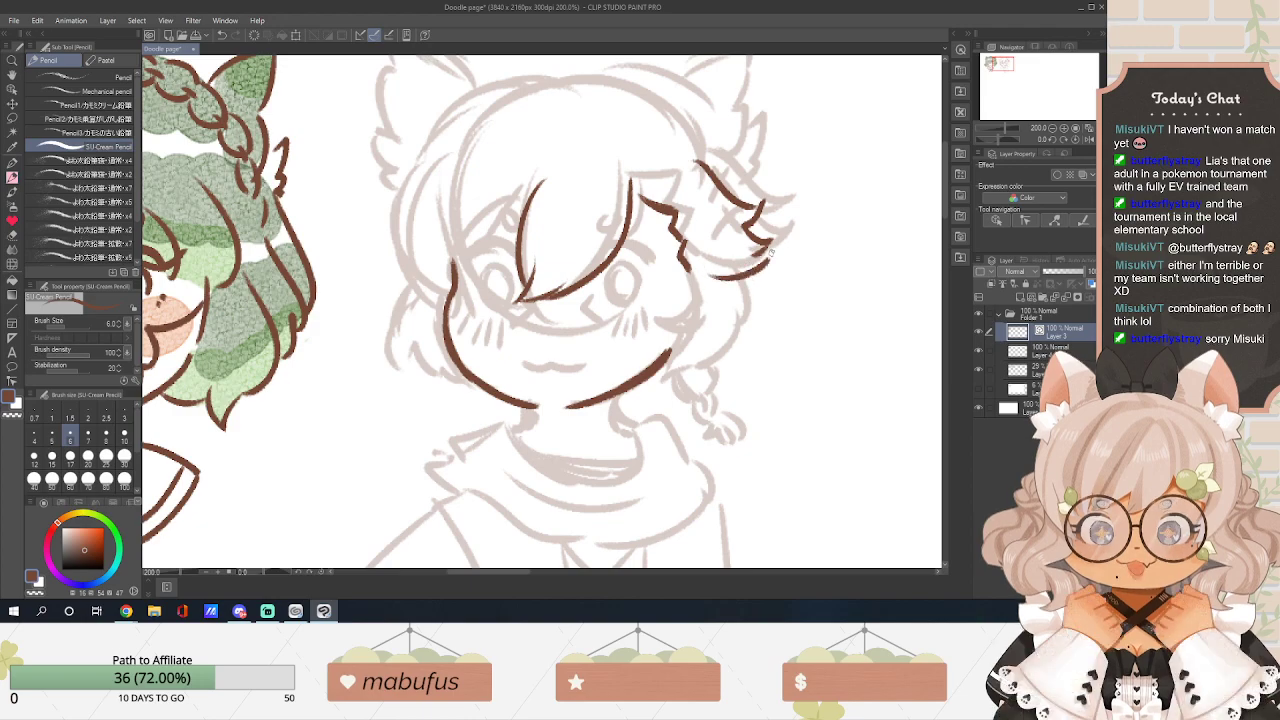
key(ctrl+z)
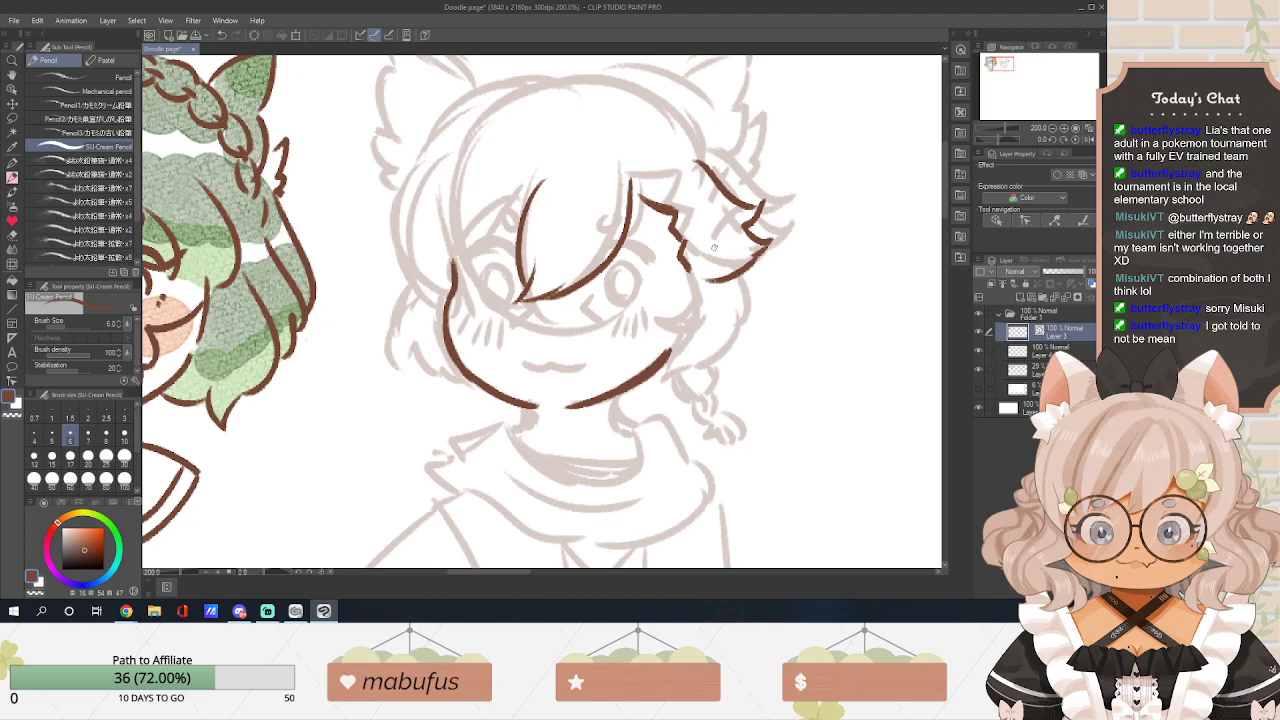
drag(692, 194, 706, 264)
drag(706, 252, 718, 266)
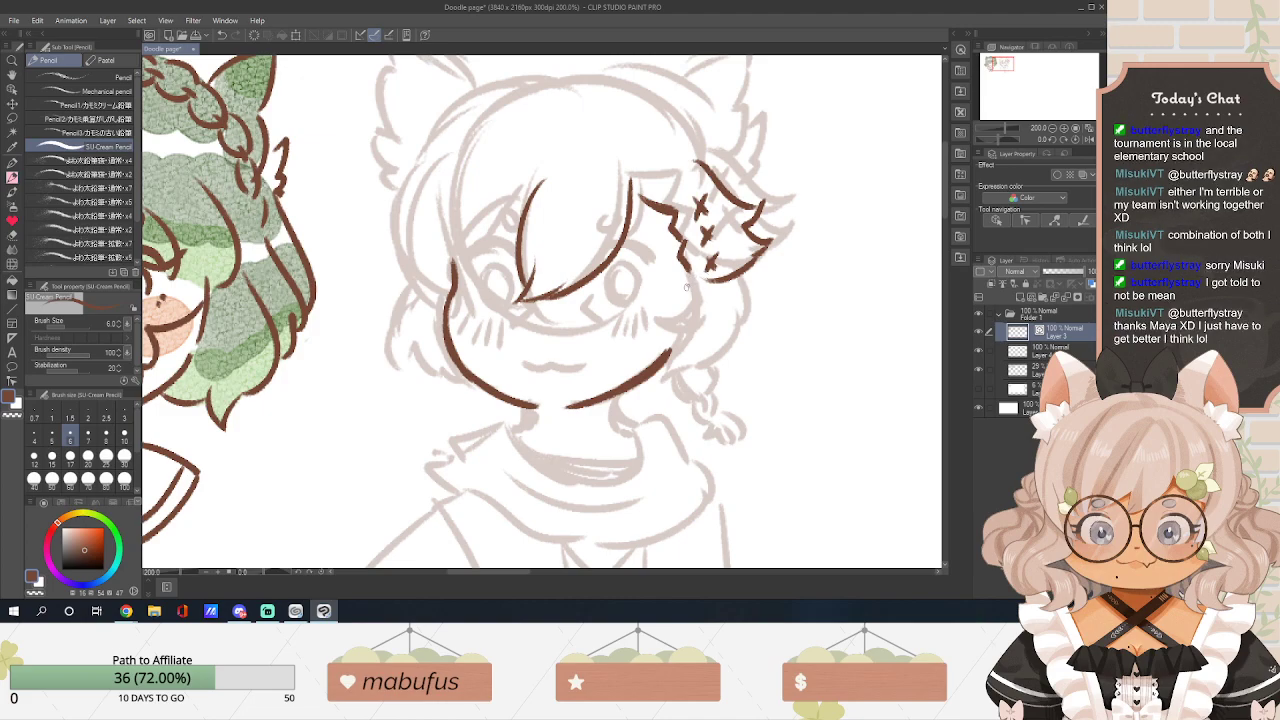
Ink the curled lock against the right cheek and the outer hair outline below the spiky tuft.
mouse_move(692, 275)
mouse_down()
mouse_move(665, 330)
mouse_move(694, 328)
mouse_move(664, 390)
mouse_up()
key(ctrl+z)
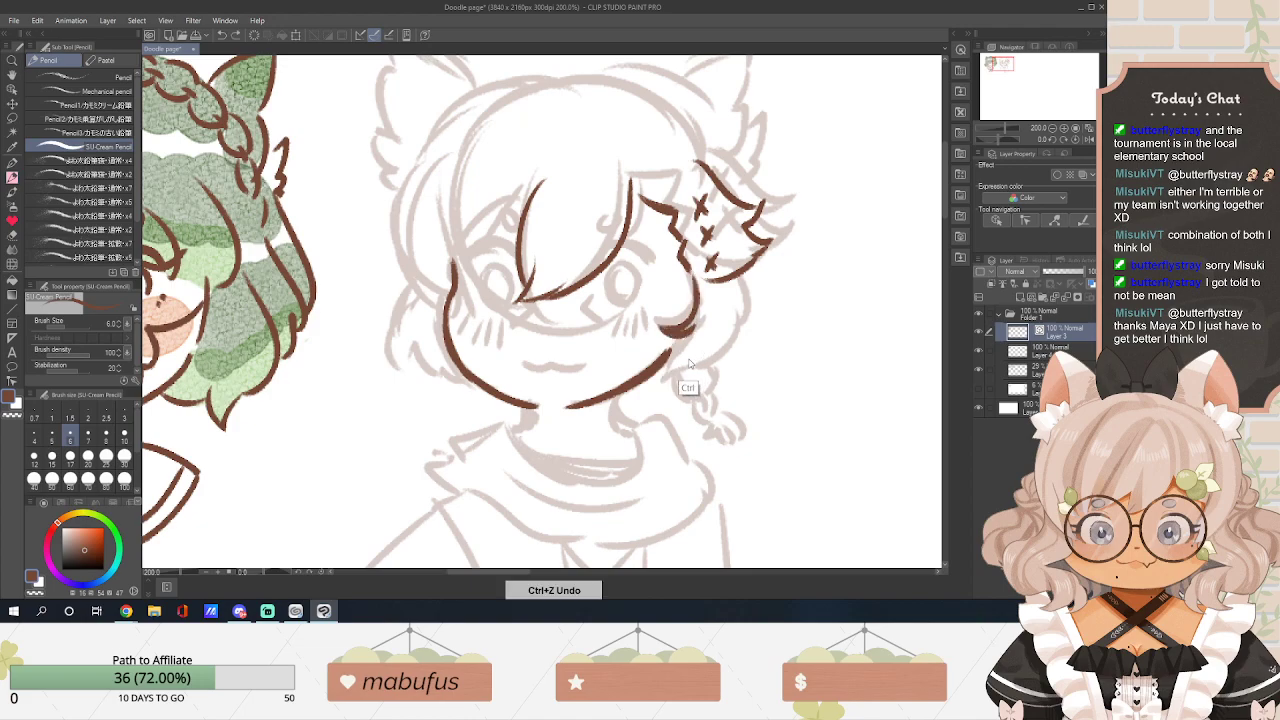
mouse_move(741, 274)
mouse_down()
mouse_move(735, 342)
mouse_move(680, 368)
mouse_up()
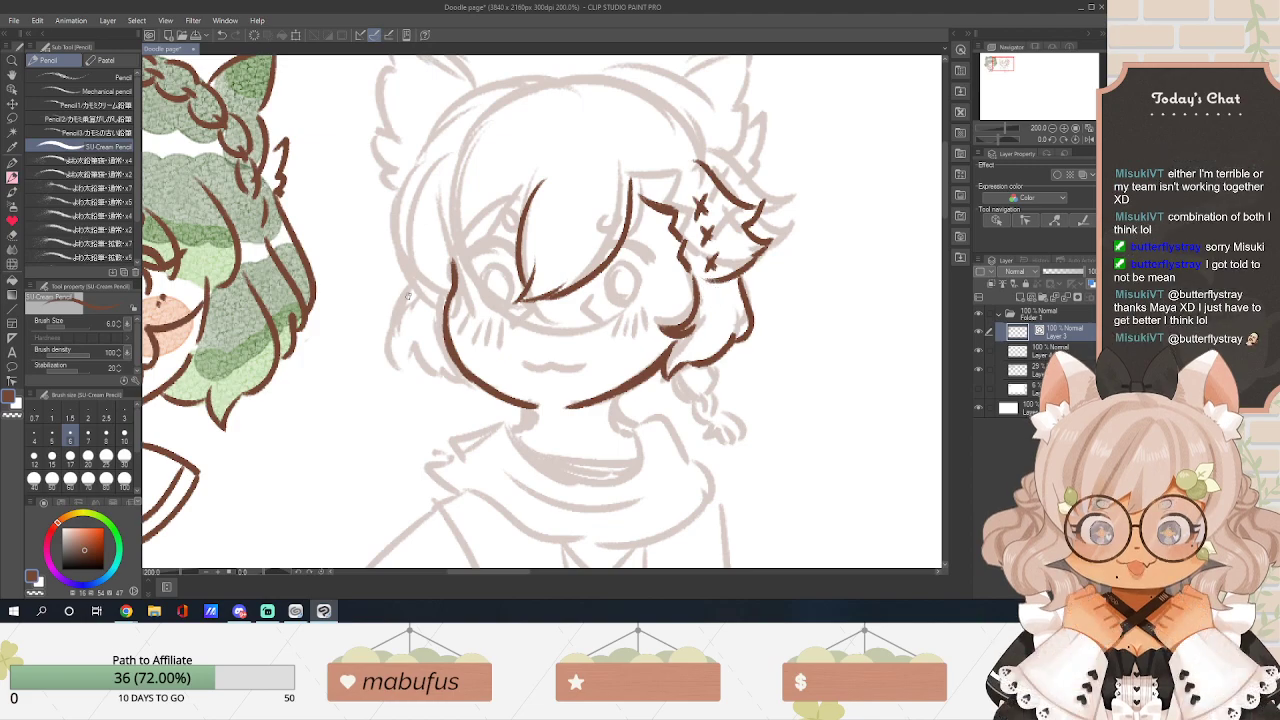
Ink the left side of the hair, including the outer curve, the bang strand over the eye and the flicked lower lock.
drag(418, 172, 446, 292)
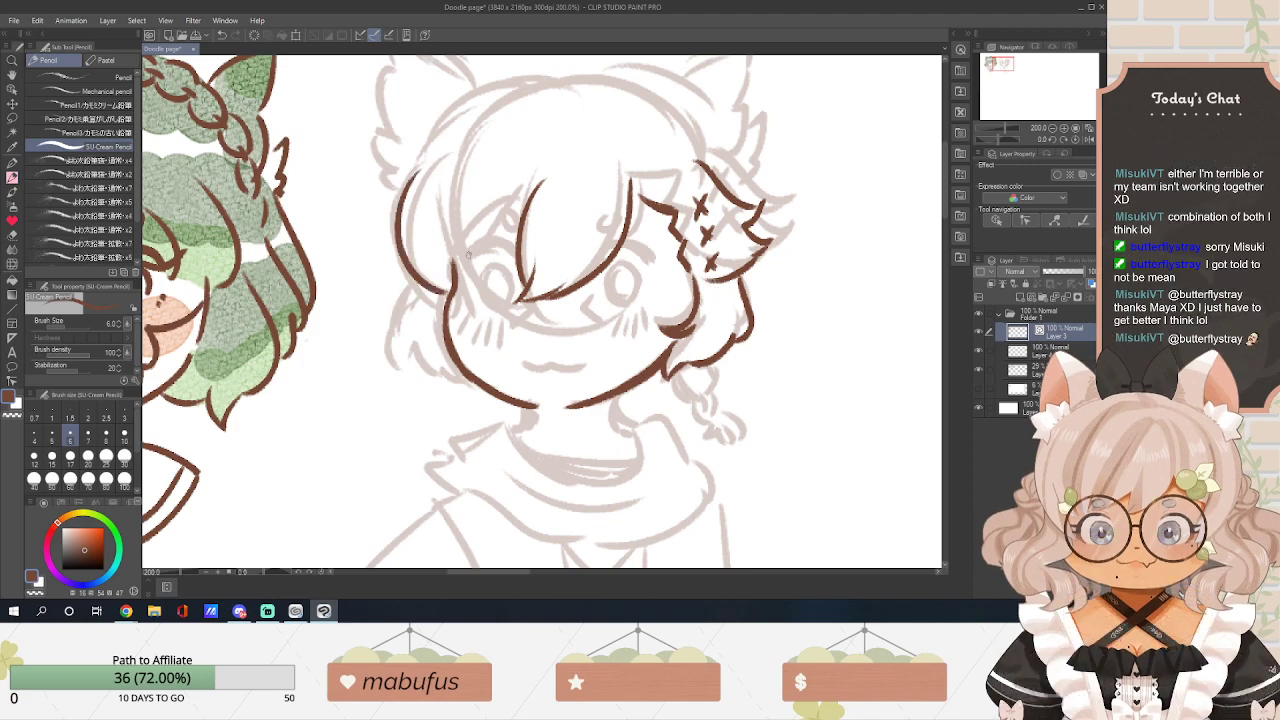
drag(520, 220, 464, 260)
mouse_move(456, 188)
mouse_down()
mouse_move(444, 240)
mouse_move(498, 283)
mouse_move(496, 316)
mouse_move(420, 308)
mouse_move(420, 292)
mouse_move(397, 356)
mouse_move(463, 370)
mouse_up()
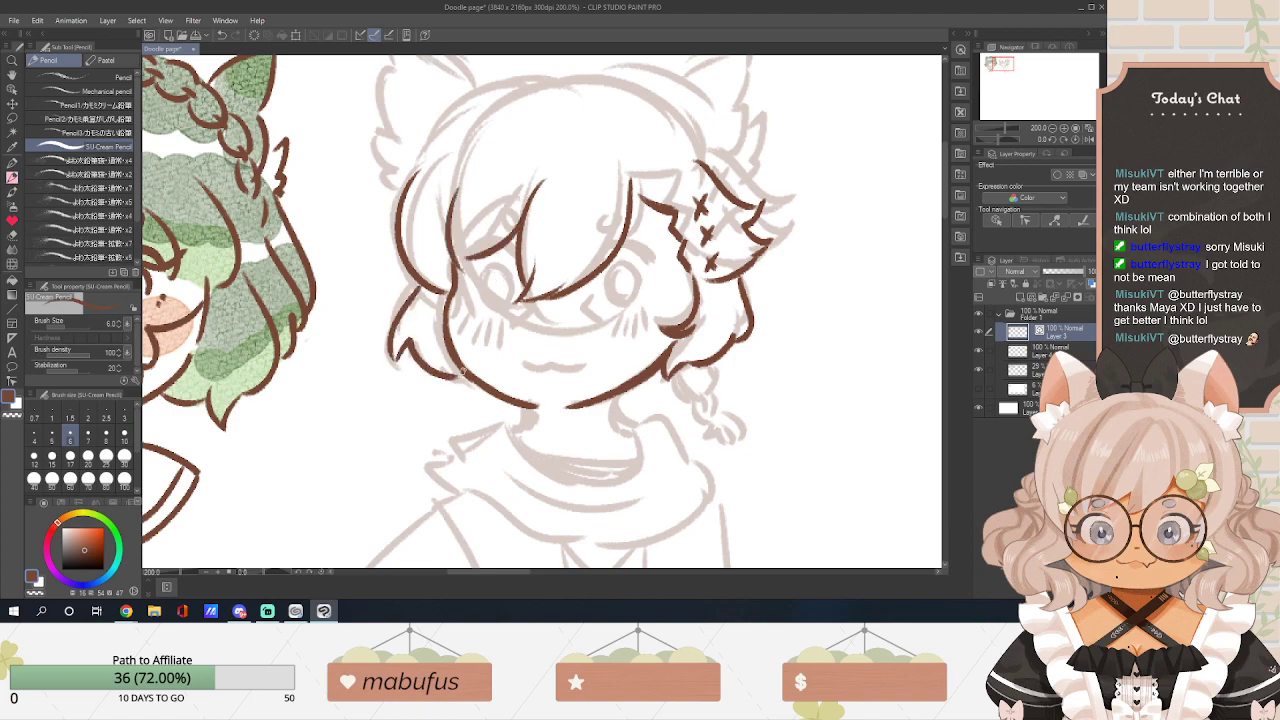
Ink the small braid hanging beside the right jaw, including its segments and the short strokes at its end.
mouse_move(657, 394)
mouse_down()
mouse_move(692, 402)
mouse_move(686, 436)
mouse_move(708, 440)
mouse_up()
key(ctrl+z)
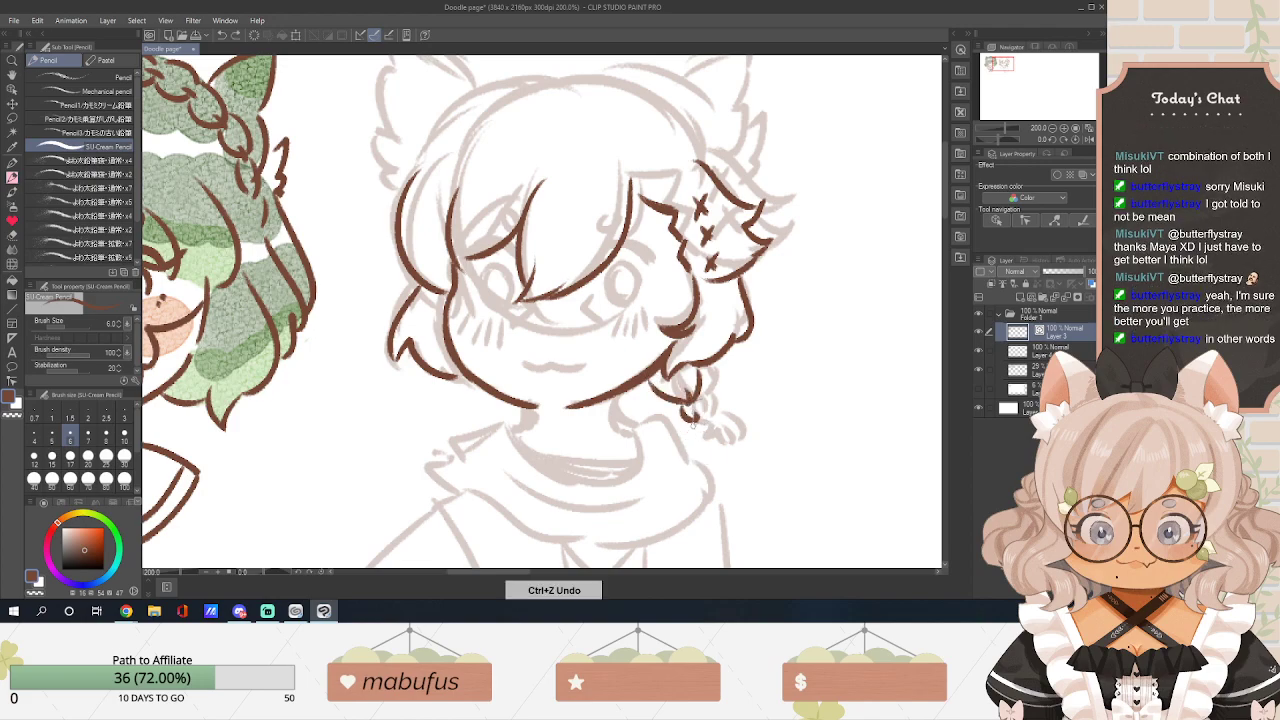
key(ctrl+z)
mouse_move(702, 396)
mouse_down()
mouse_move(692, 426)
mouse_move(697, 442)
mouse_move(719, 438)
mouse_move(695, 436)
mouse_move(708, 437)
mouse_up()
key(ctrl+z)
key(ctrl+z)
drag(713, 424, 719, 431)
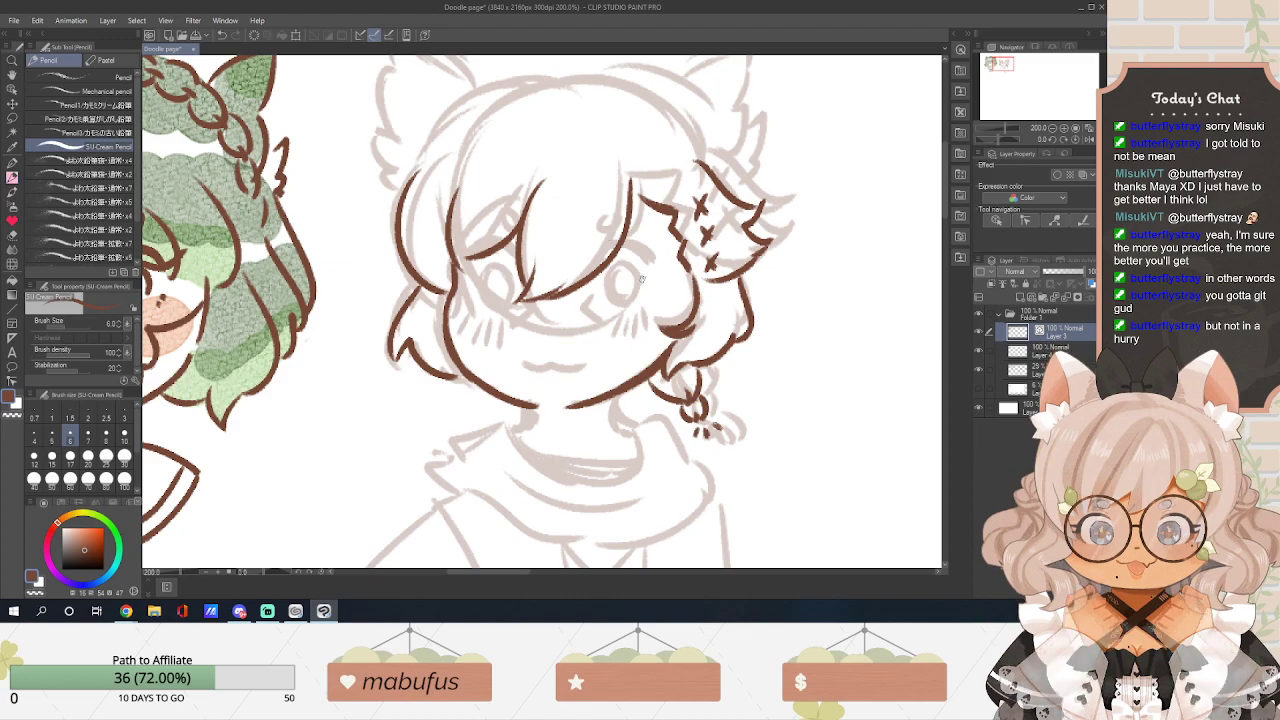
Ink the thick upper lash lines of both eyes.
mouse_move(467, 257)
mouse_down()
mouse_move(498, 243)
mouse_move(510, 253)
mouse_move(467, 257)
mouse_up()
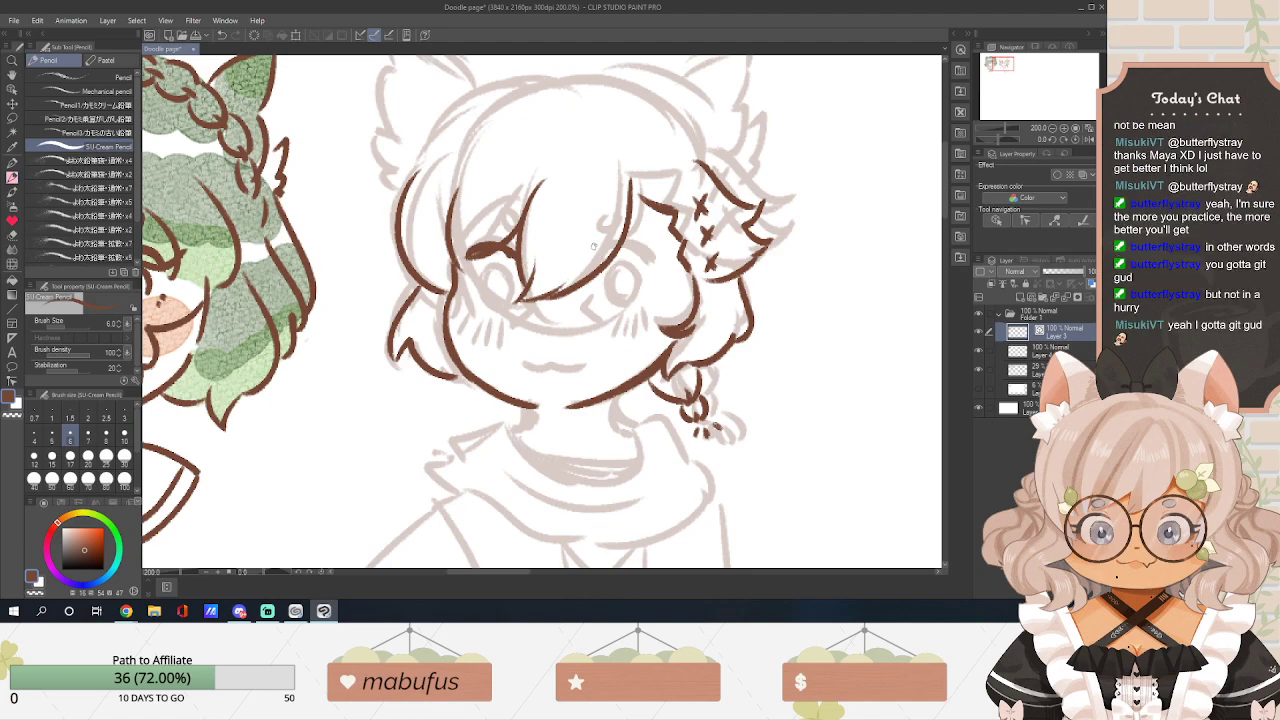
key(ctrl+z)
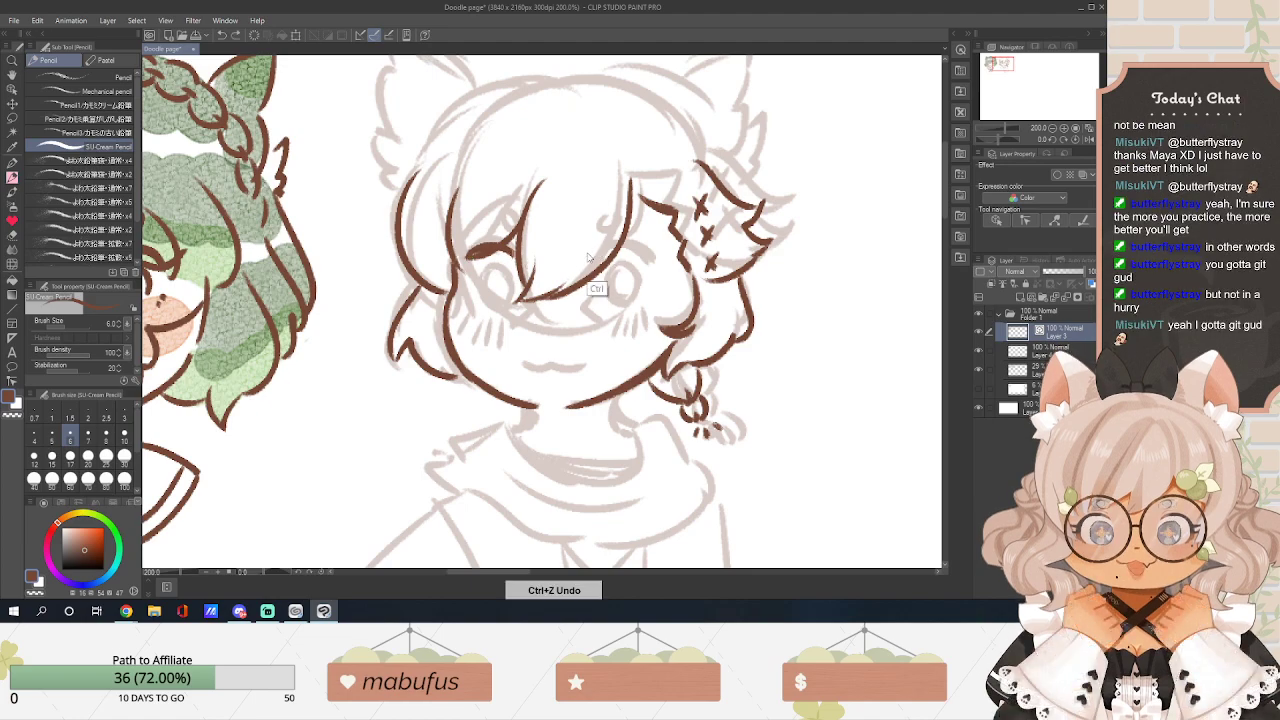
drag(468, 256, 518, 265)
drag(595, 260, 645, 258)
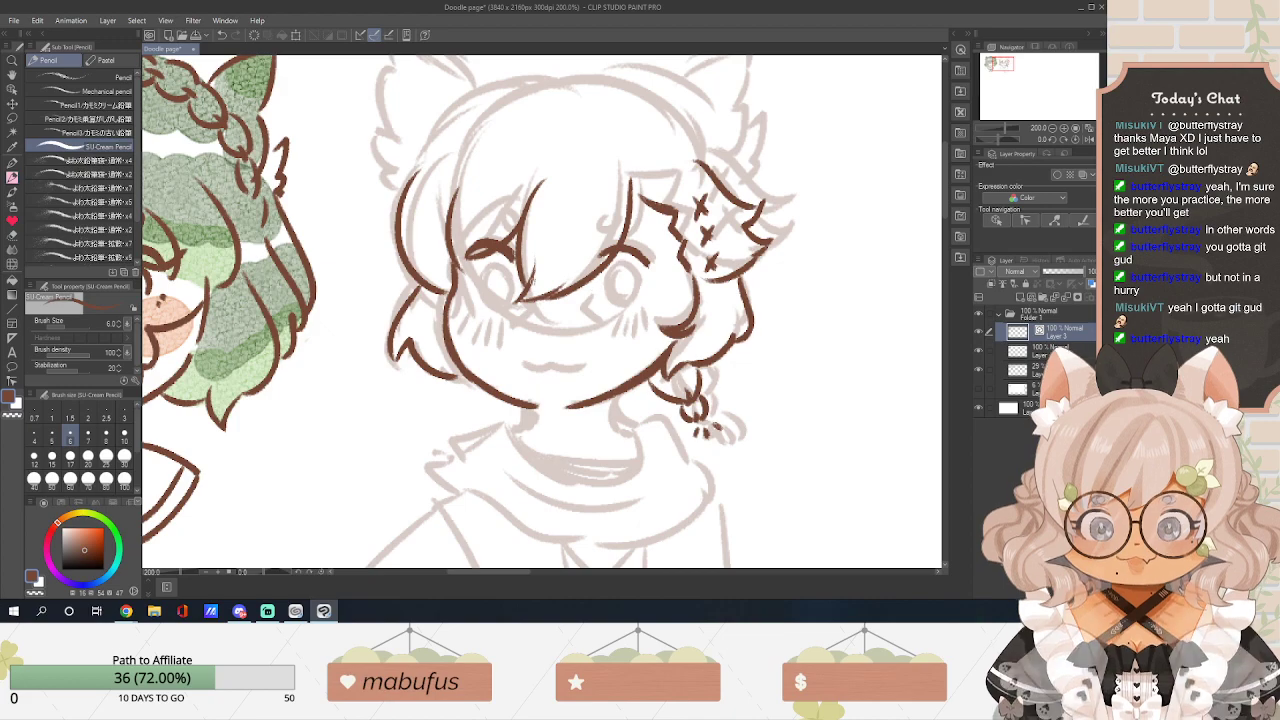
Ink the round iris outline of the left eye, redrawing it until it fits the sketch.
drag(484, 282, 498, 305)
key(ctrl+z)
key(ctrl+z)
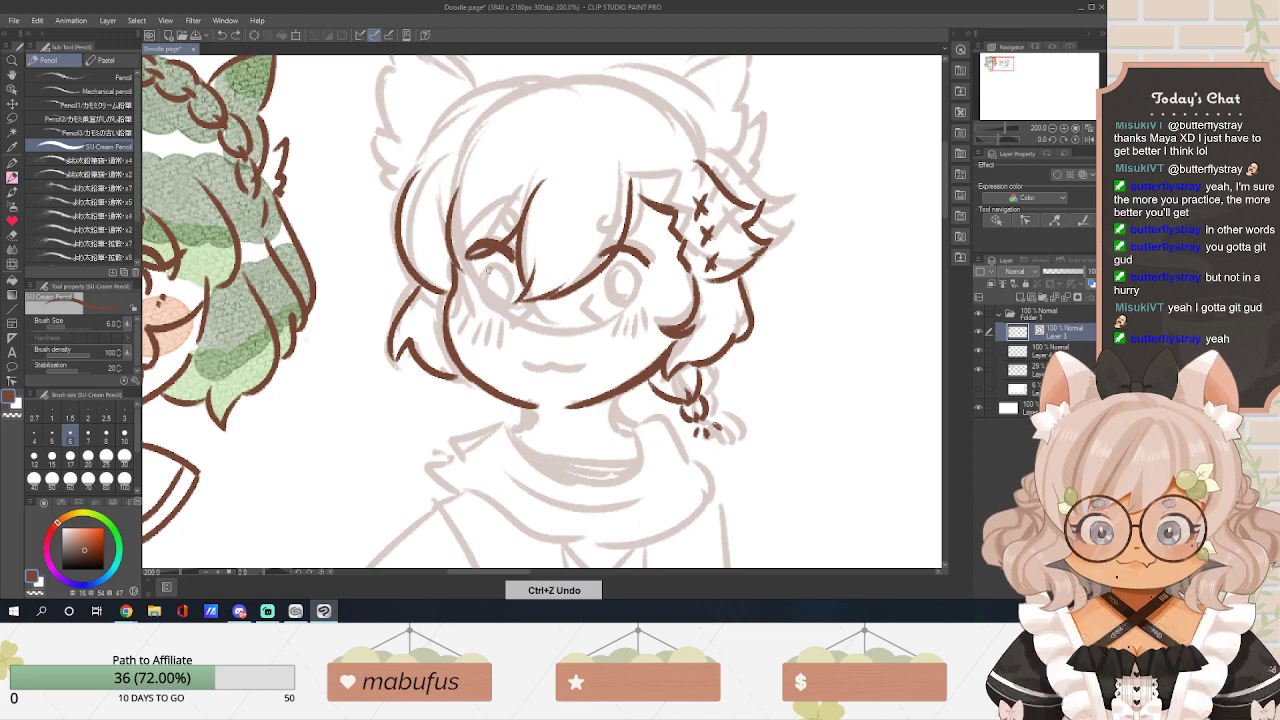
drag(484, 268, 502, 298)
key(ctrl+z)
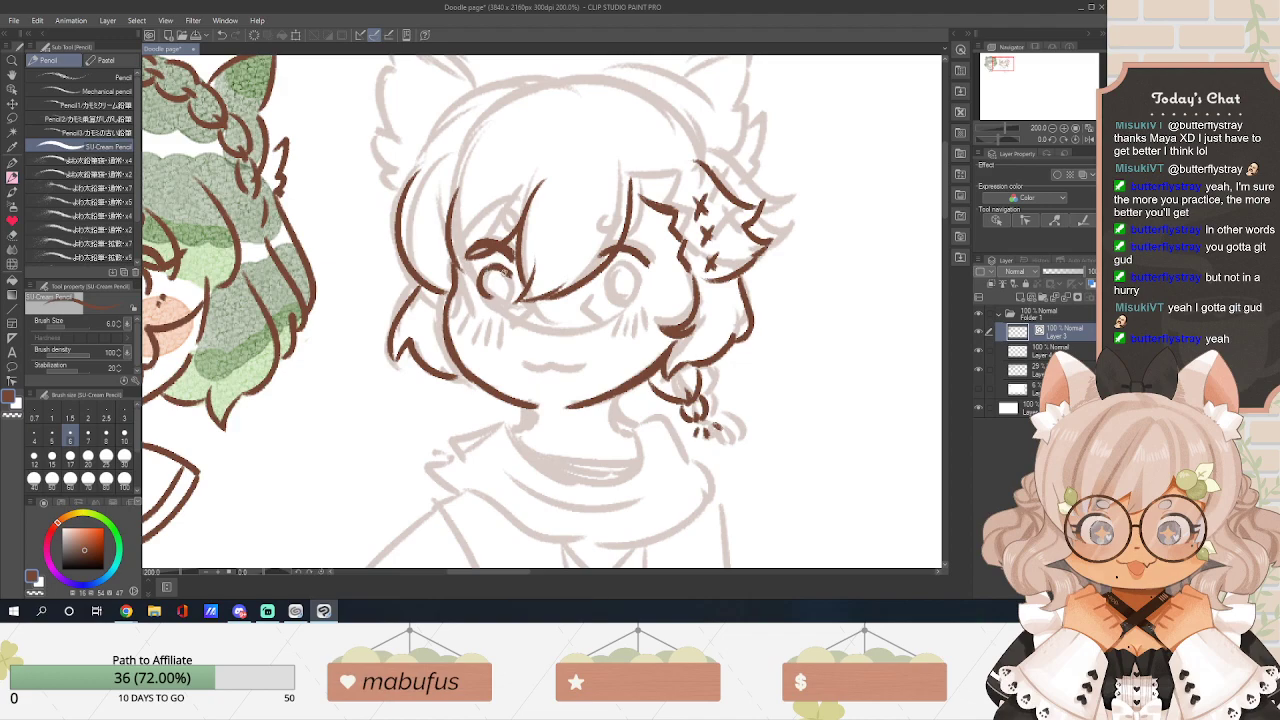
key(ctrl+z)
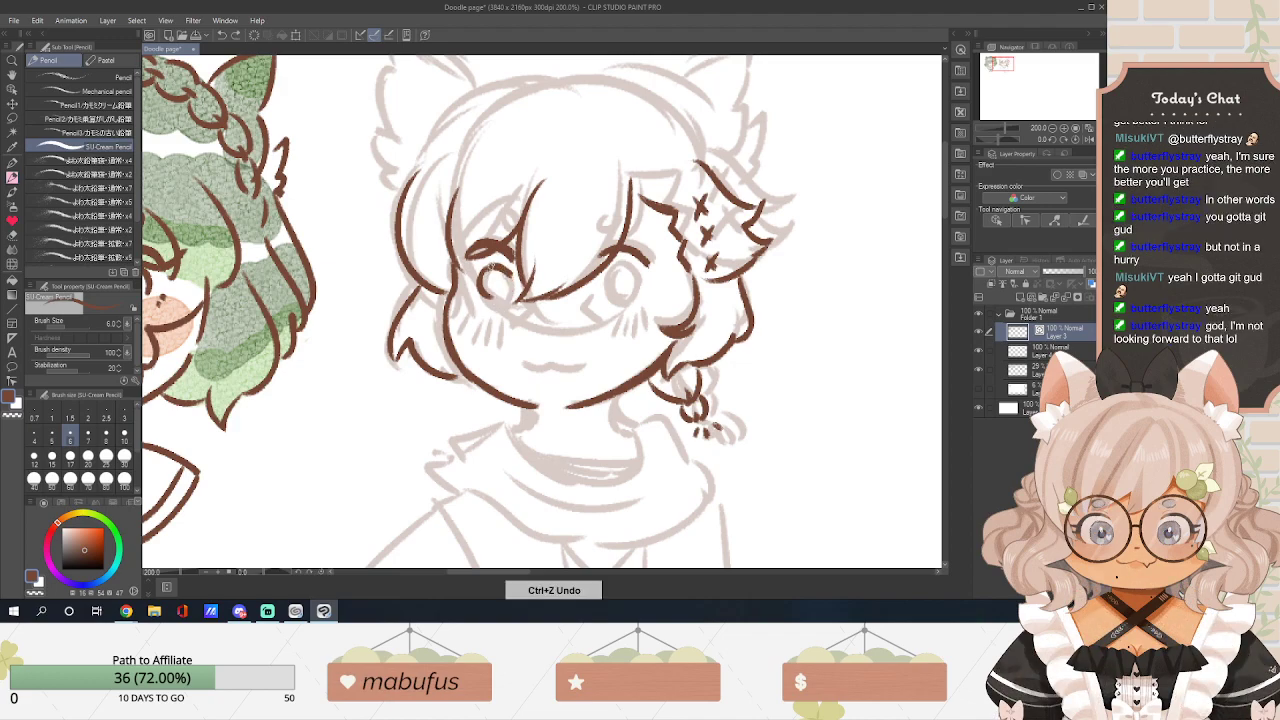
mouse_move(486, 266)
mouse_down()
mouse_move(504, 266)
mouse_move(503, 292)
mouse_up()
key(ctrl+z)
key(ctrl+z)
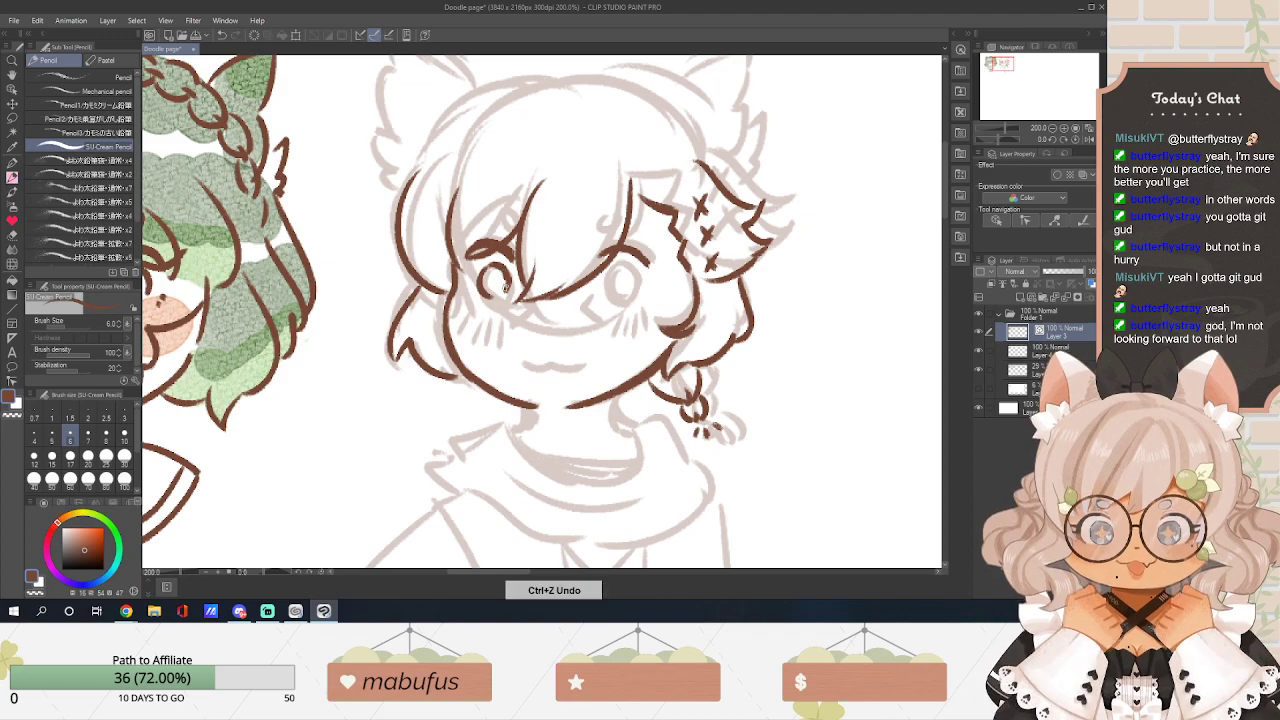
key(ctrl+z)
drag(509, 271, 505, 291)
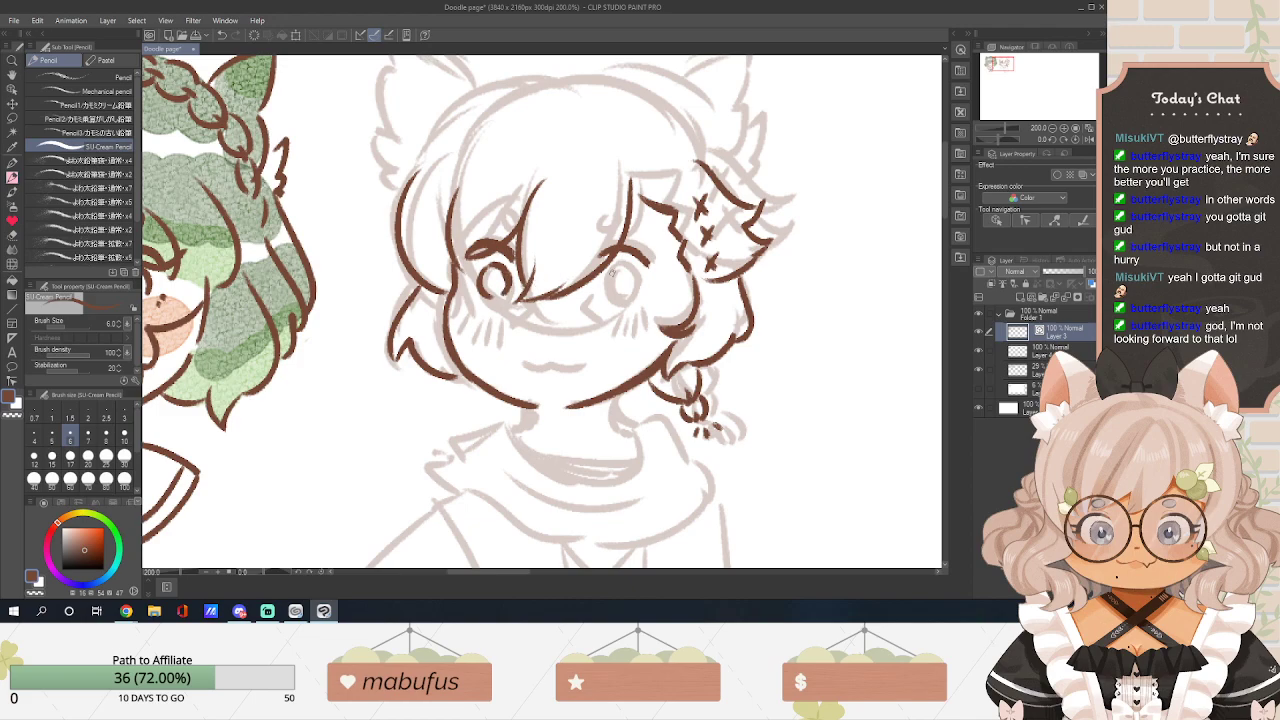
Ink the round iris outline of the right eye and add small dots by the outer corners of the eyes.
mouse_move(610, 268)
mouse_down()
mouse_move(612, 296)
mouse_move(628, 262)
mouse_move(632, 278)
mouse_up()
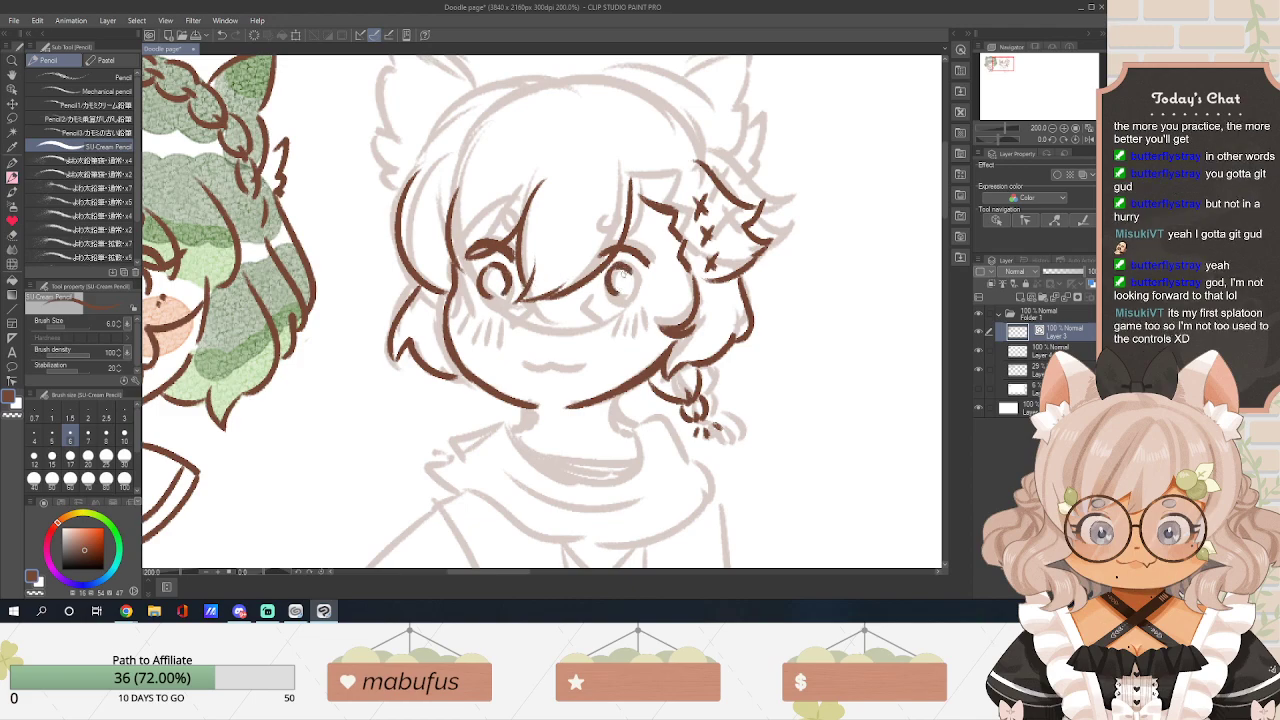
key(ctrl+z)
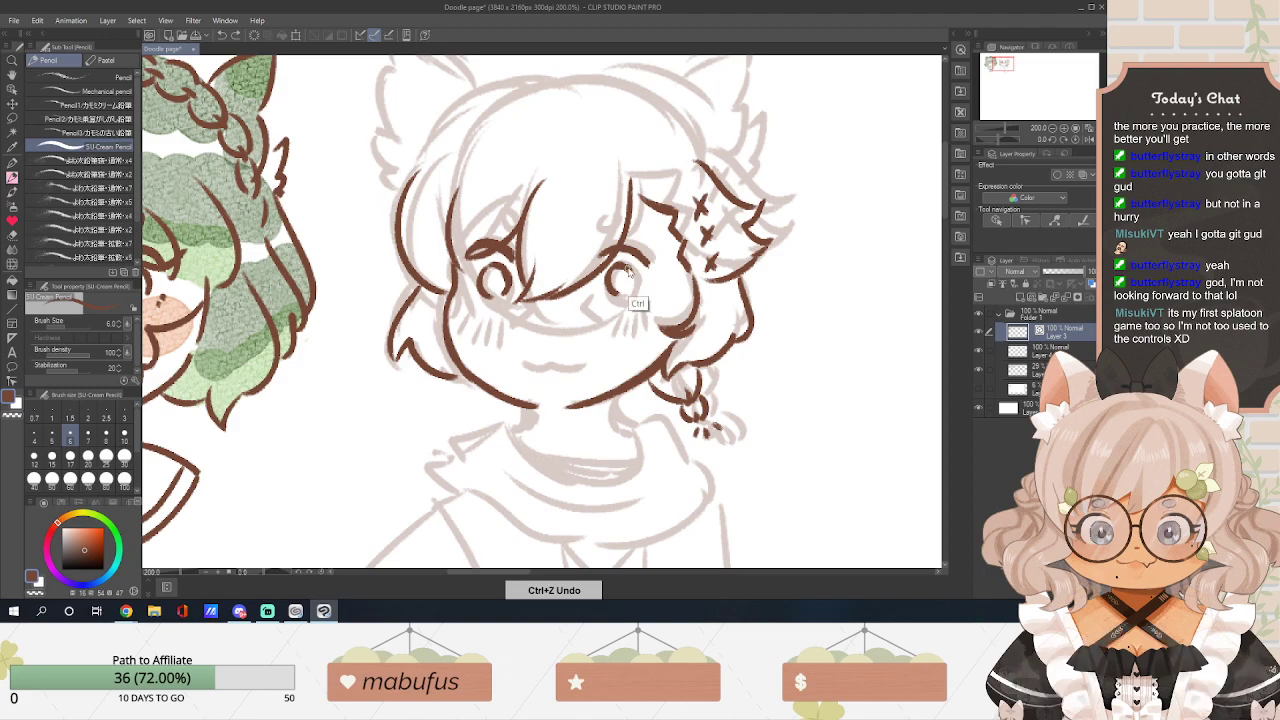
drag(622, 265, 627, 295)
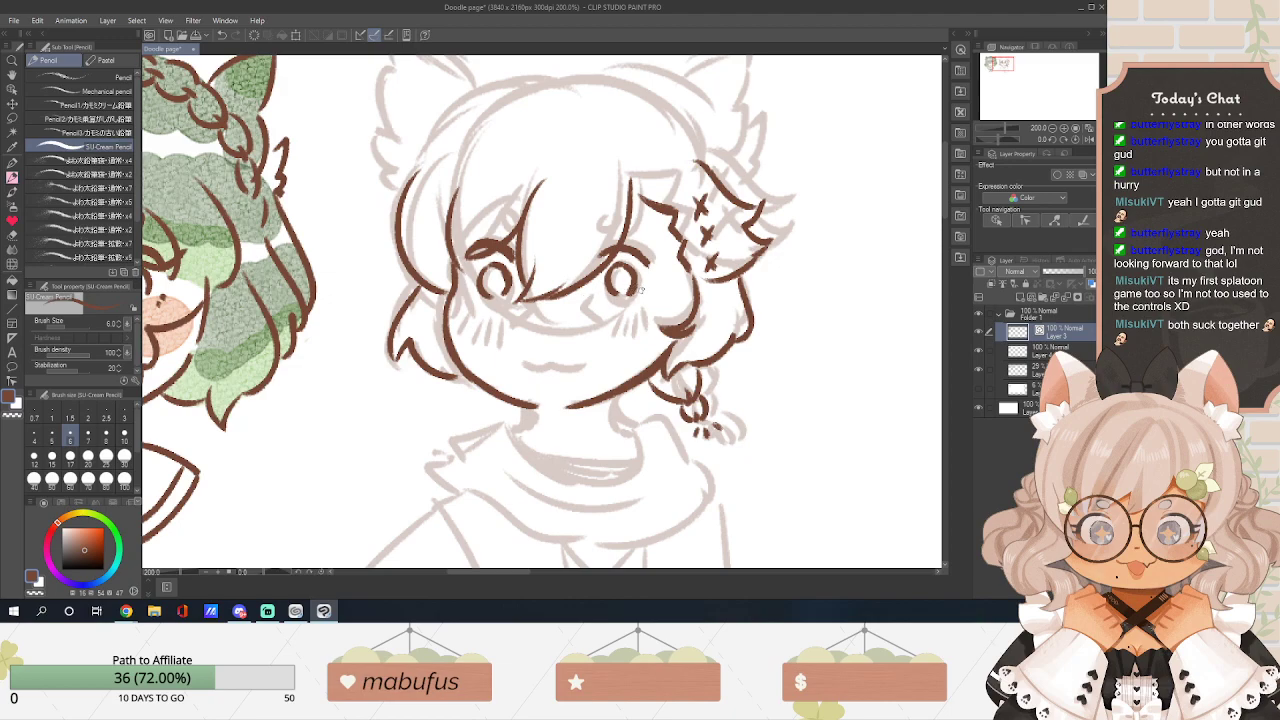
key(ctrl+z)
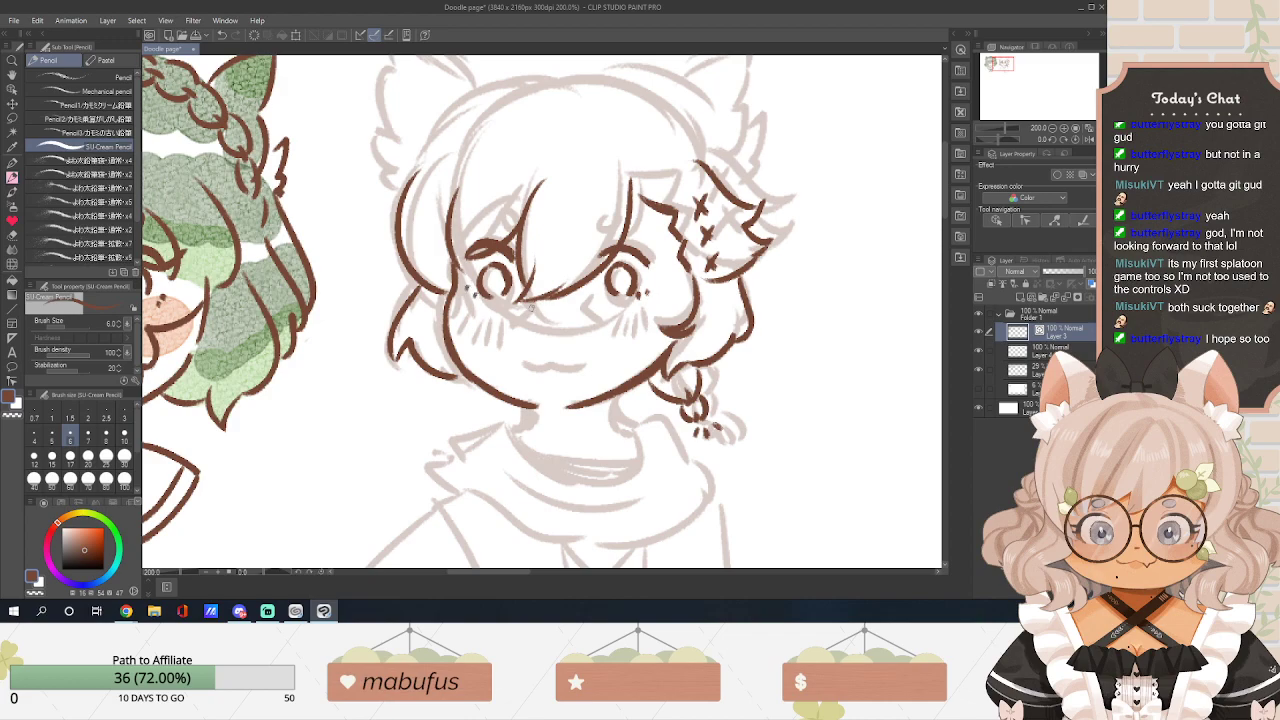
Ink the small angled marks between the eyes and the wavy closed mouth.
drag(513, 294, 526, 321)
drag(587, 293, 597, 320)
drag(517, 350, 590, 350)
key(ctrl+z)
key(ctrl+z)
drag(512, 352, 588, 356)
Add short blush hatching strokes on both cheeks and across the nose.
mouse_move(472, 312)
mouse_down()
mouse_move(458, 344)
mouse_move(488, 350)
mouse_up()
drag(507, 332, 502, 340)
drag(612, 318, 604, 344)
drag(622, 312, 618, 350)
mouse_move(636, 318)
mouse_down()
mouse_move(630, 346)
mouse_move(640, 334)
mouse_up()
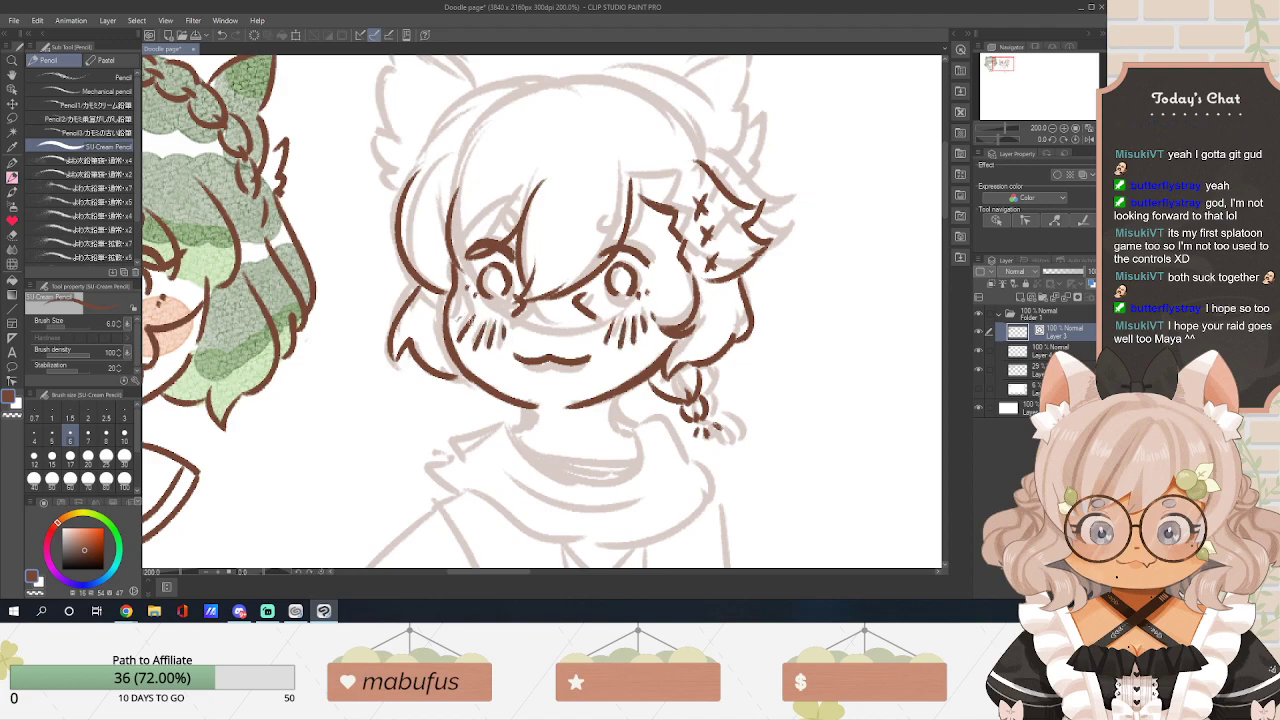
drag(540, 300, 545, 318)
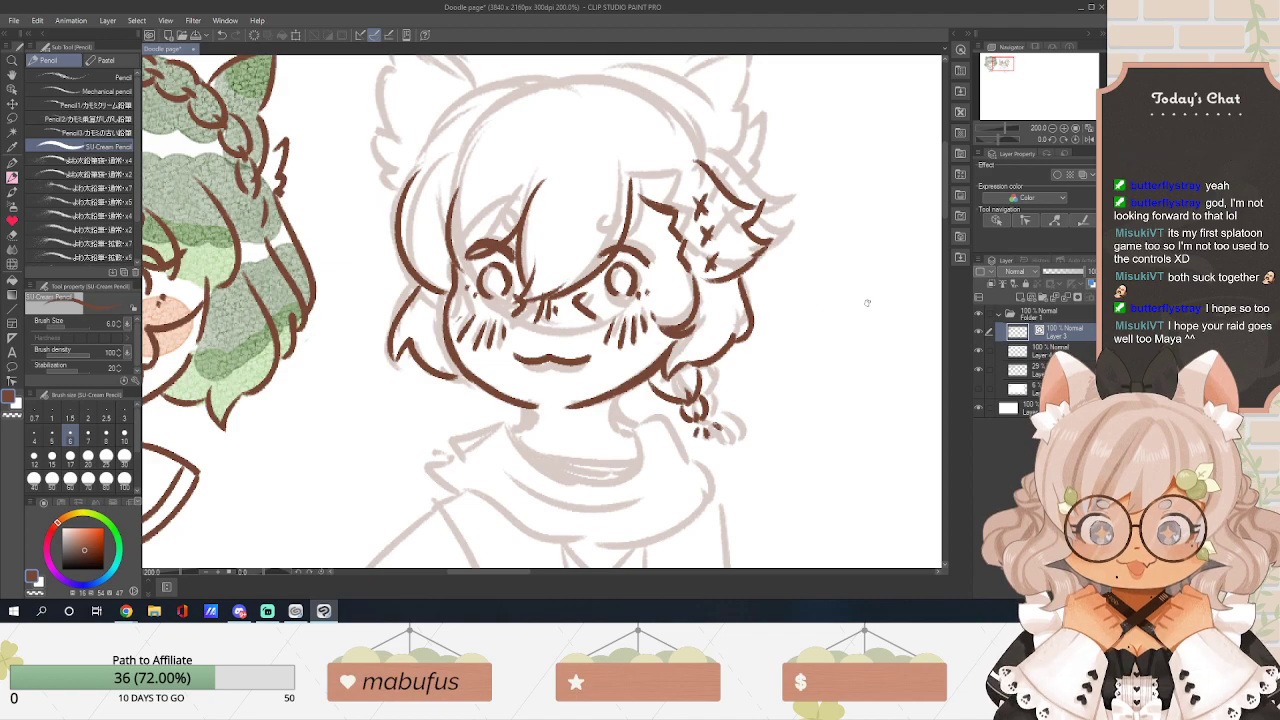
Ink the small rounded eyebrow marks above both eyes.
scroll(912, 250, up, 3)
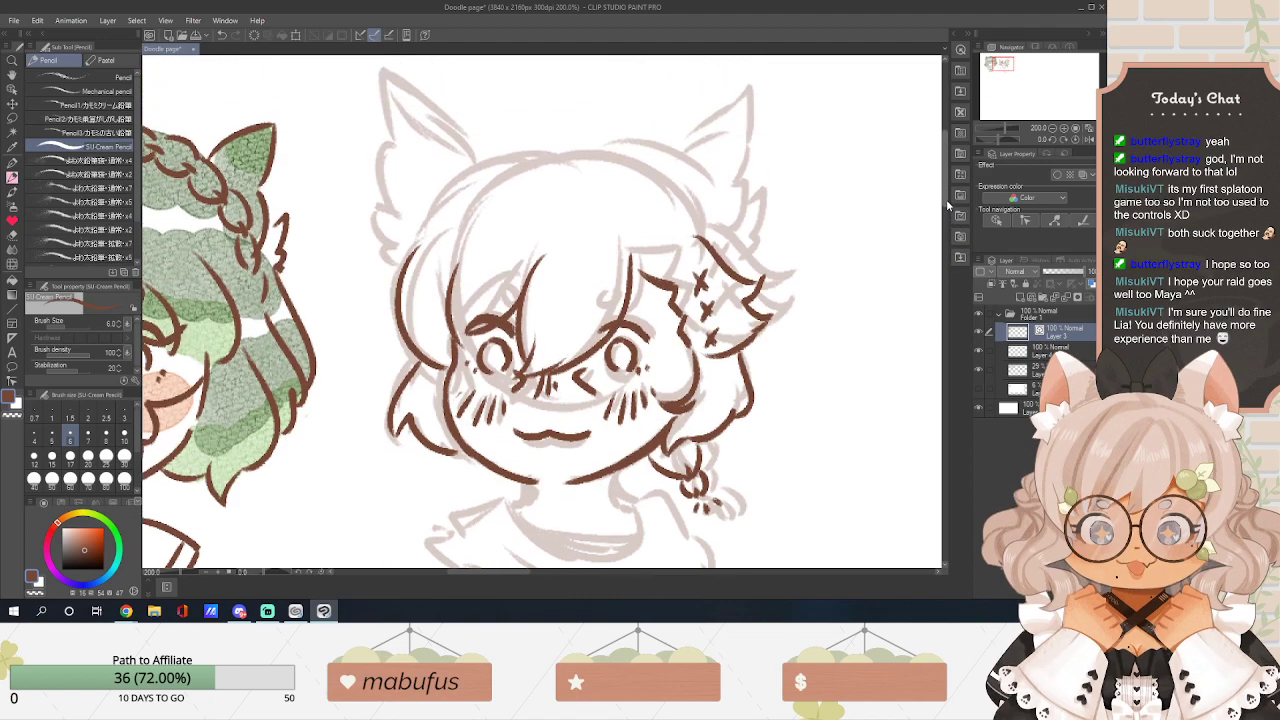
mouse_move(508, 286)
mouse_down()
mouse_move(498, 308)
mouse_move(518, 314)
mouse_up()
mouse_move(620, 292)
mouse_down()
mouse_move(598, 304)
mouse_move(612, 291)
mouse_move(618, 303)
mouse_move(599, 294)
mouse_up()
key(ctrl+z)
key(ctrl+z)
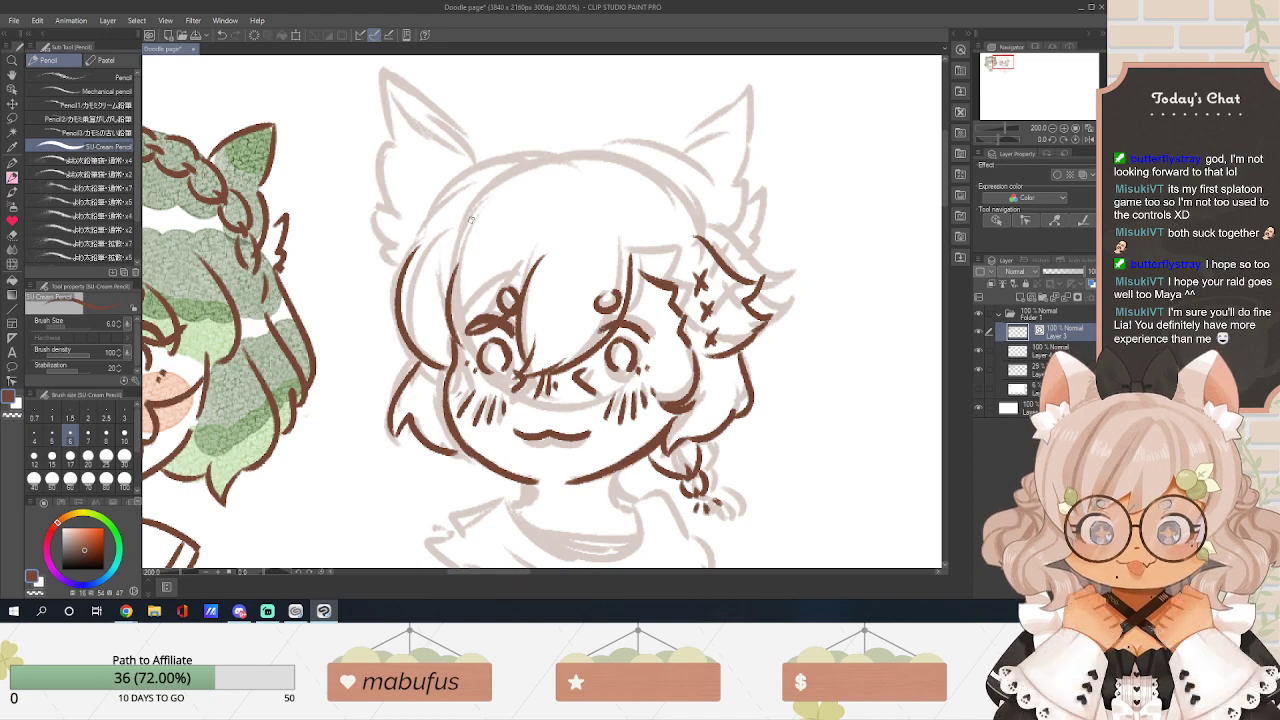
Ink the curved strands at the top of the fringe, arching from the parting down both sides of the centre bang.
key(ctrl+z)
mouse_move(466, 226)
mouse_down()
mouse_move(564, 176)
mouse_move(502, 200)
mouse_move(552, 183)
mouse_move(618, 236)
mouse_up()
key(ctrl+z)
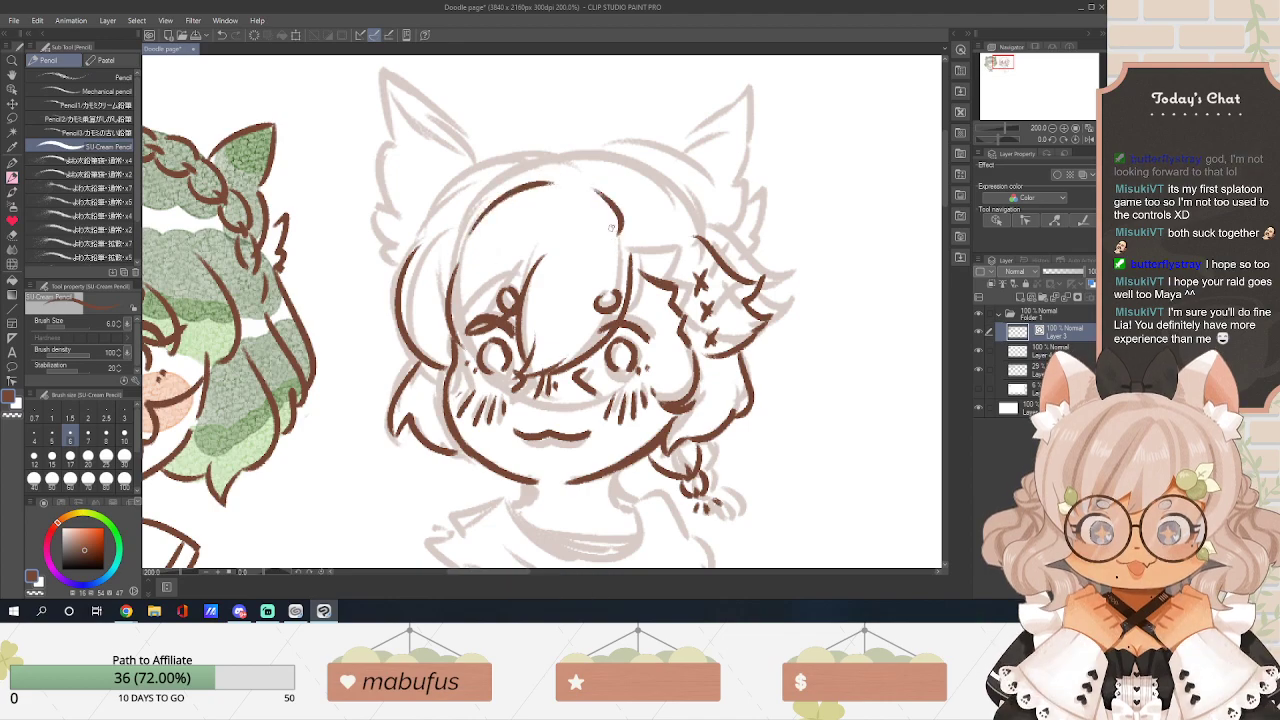
key(ctrl+z)
drag(594, 189, 620, 246)
key(ctrl+z)
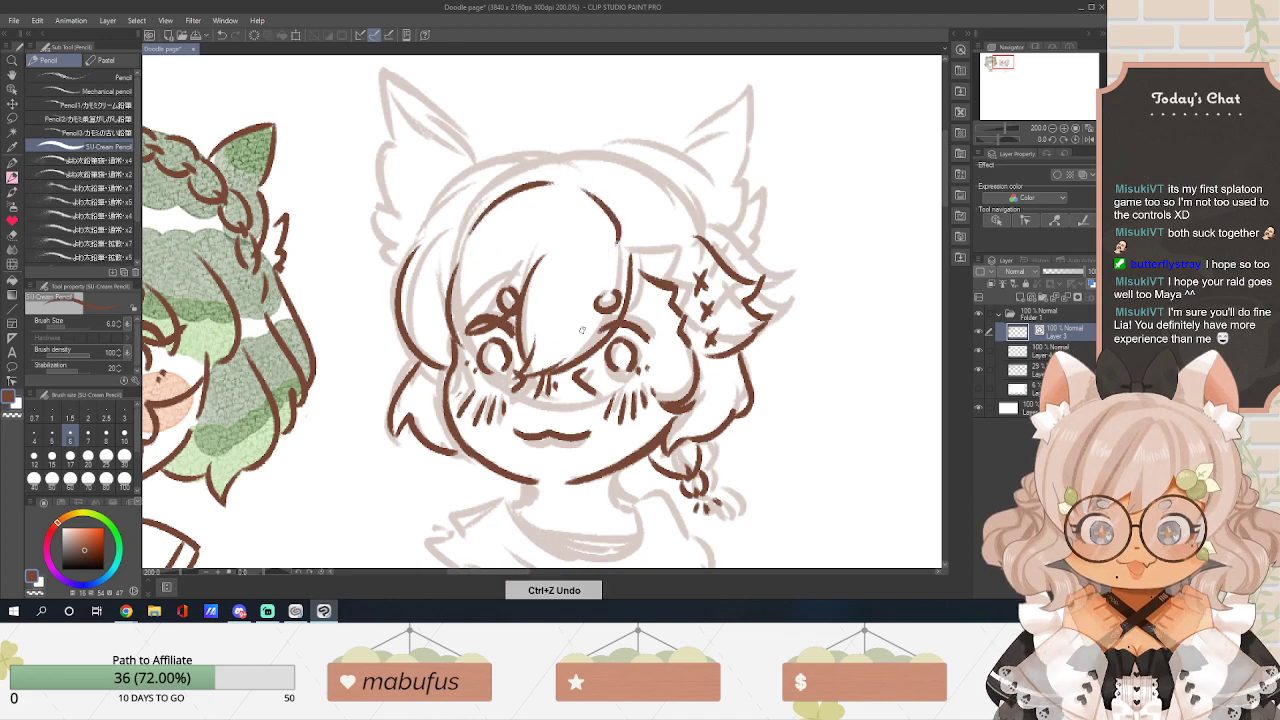
key(ctrl+z)
mouse_move(584, 192)
mouse_down()
mouse_move(616, 254)
mouse_move(598, 233)
mouse_move(628, 242)
mouse_up()
key(ctrl+z)
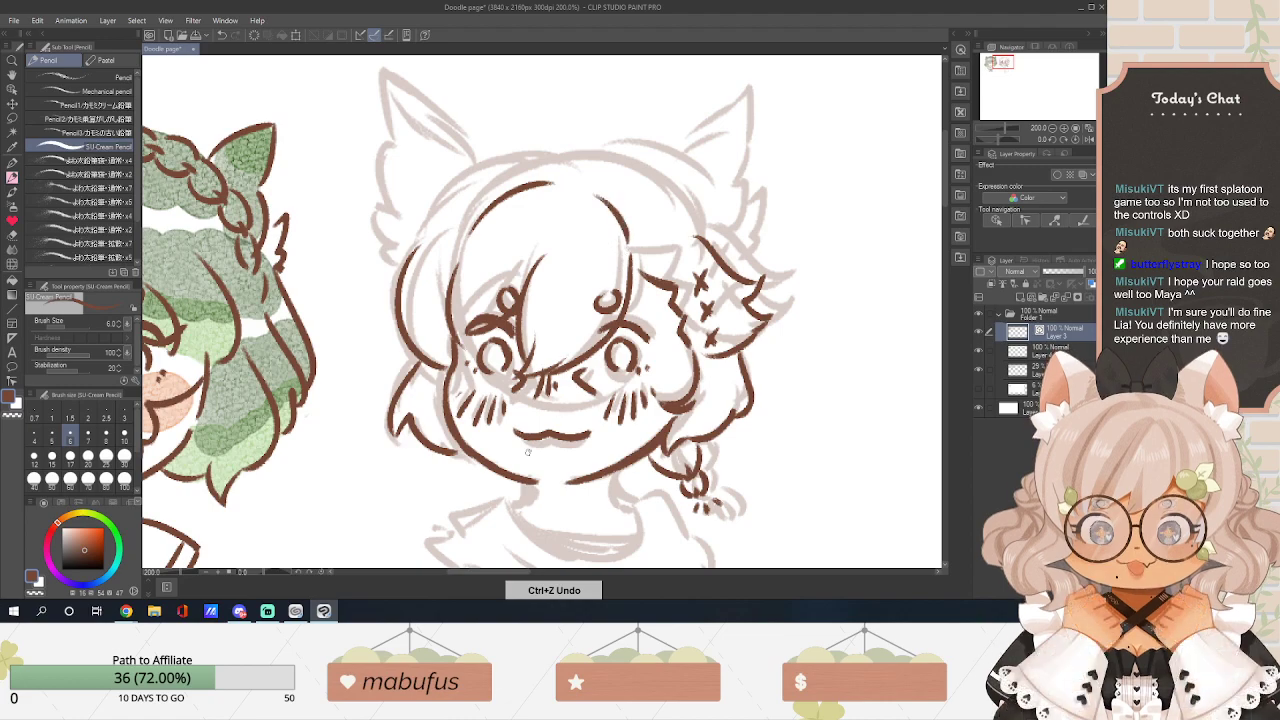
Ink the outer hair arc over the left side of the crown, redrawing it until it follows the sketch.
drag(426, 229, 518, 181)
key(ctrl+z)
mouse_move(430, 230)
mouse_down()
mouse_move(481, 176)
mouse_move(548, 167)
mouse_up()
key(ctrl+z)
drag(428, 230, 552, 167)
key(ctrl+z)
Ink the outer hair arc over the right side of the crown, down to the side hair tuft.
mouse_move(436, 229)
mouse_down()
mouse_move(553, 173)
mouse_move(692, 232)
mouse_up()
key(ctrl+z)
mouse_move(567, 172)
mouse_down()
mouse_move(680, 204)
mouse_move(702, 240)
mouse_up()
key(ctrl+z)
drag(568, 173, 700, 236)
key(ctrl+z)
mouse_move(576, 163)
mouse_down()
mouse_move(667, 181)
mouse_move(696, 234)
mouse_up()
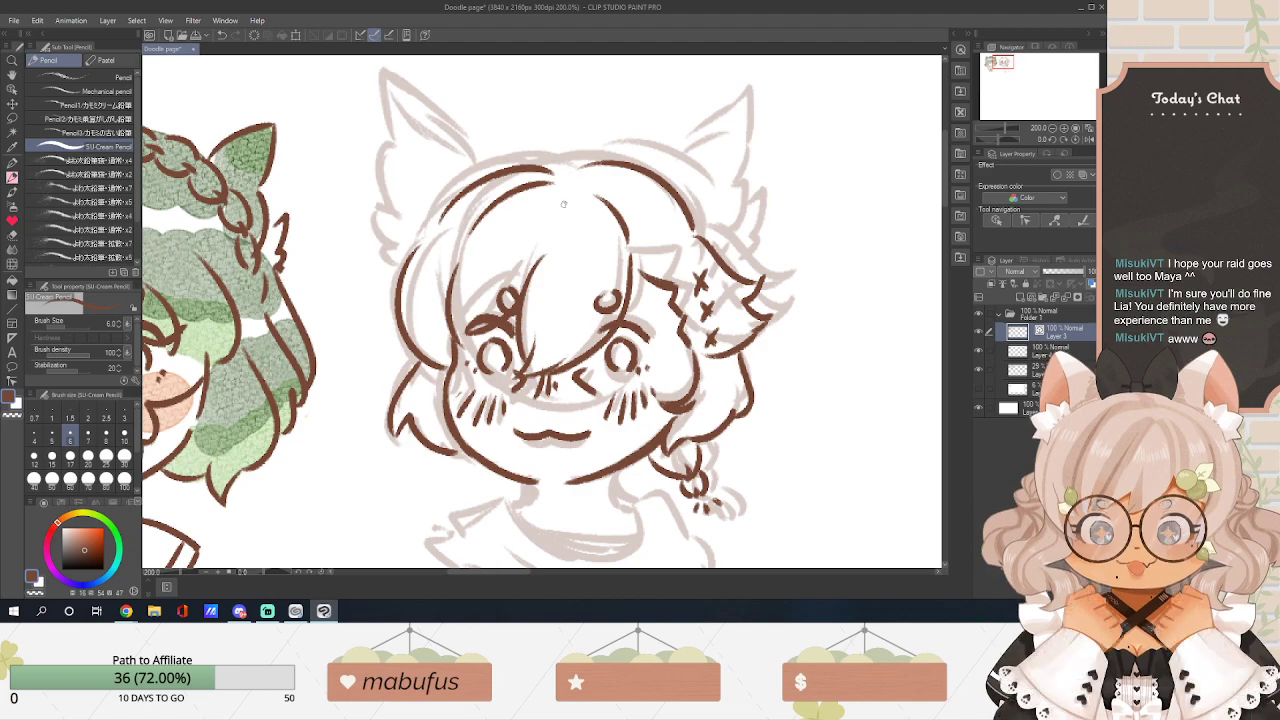
key(ctrl+z)
mouse_move(420, 236)
mouse_down()
mouse_move(536, 163)
mouse_move(532, 196)
mouse_move(592, 178)
mouse_move(575, 159)
mouse_move(691, 226)
mouse_up()
key(ctrl+z)
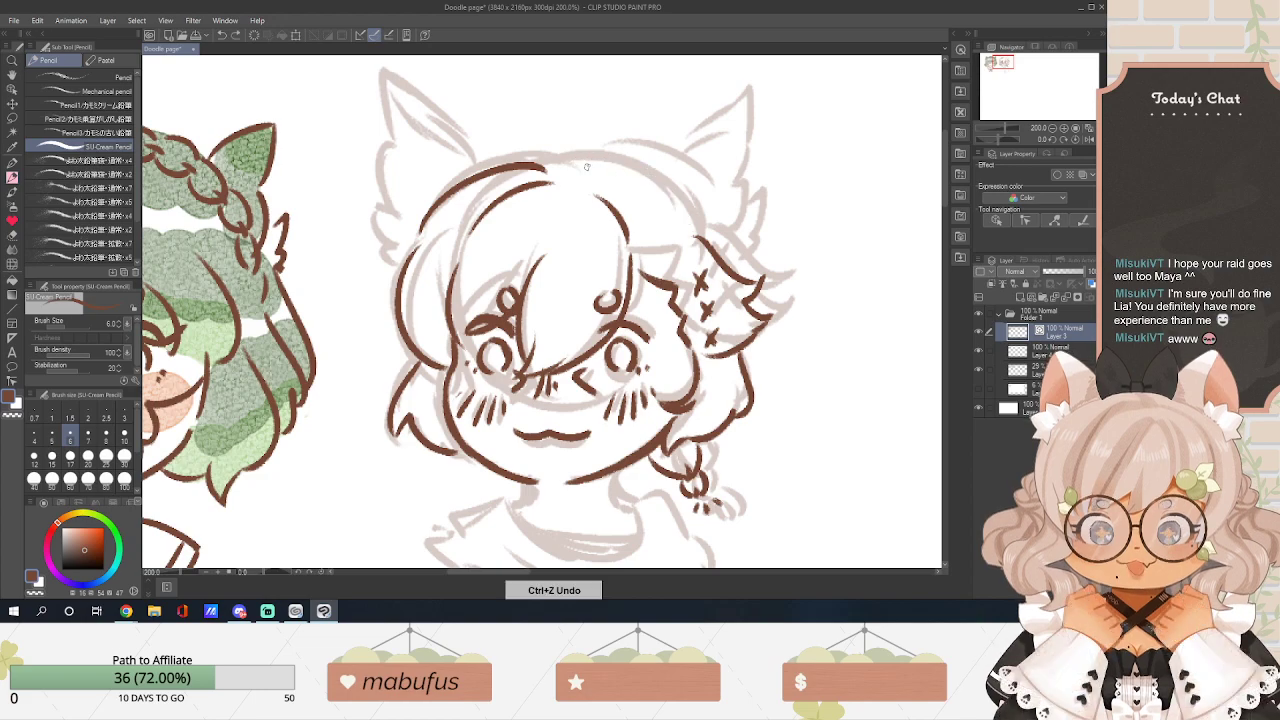
mouse_move(575, 161)
mouse_down()
mouse_move(627, 157)
mouse_move(706, 226)
mouse_up()
key(ctrl+z)
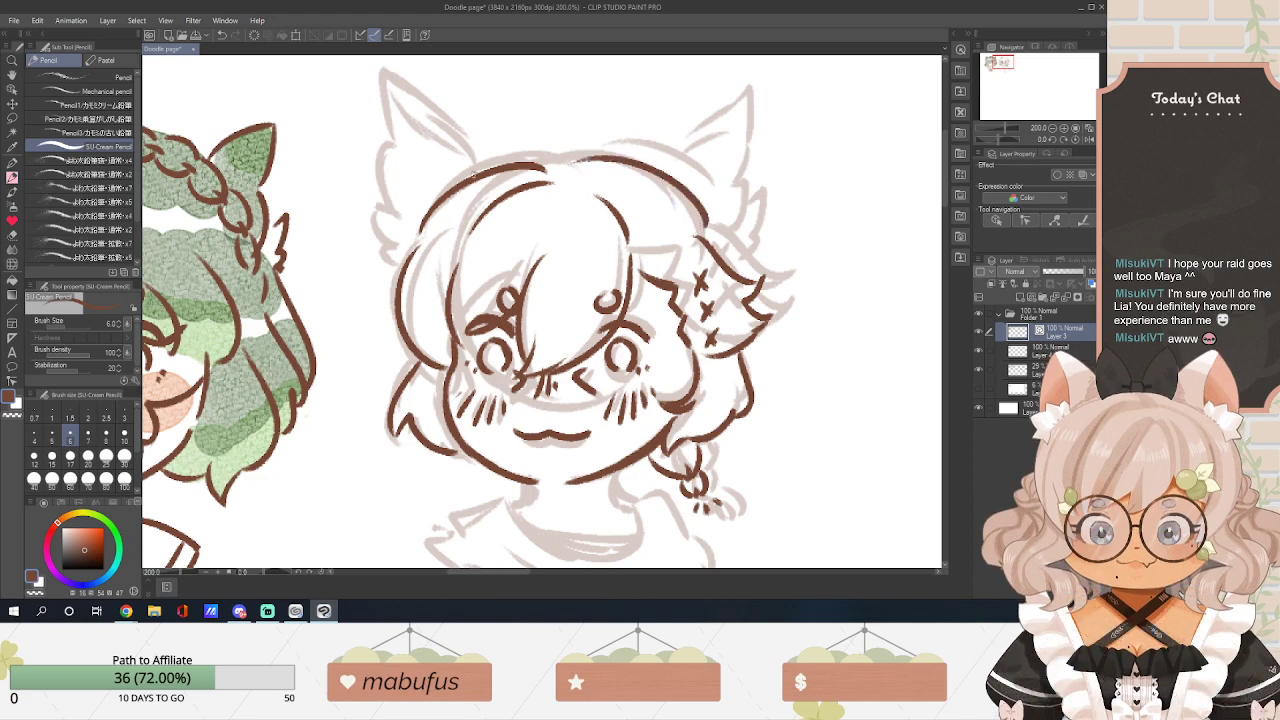
Lower the rough sketch layer's opacity so it is only faintly visible, and make Layer 3 active for inking.
click(1003, 368)
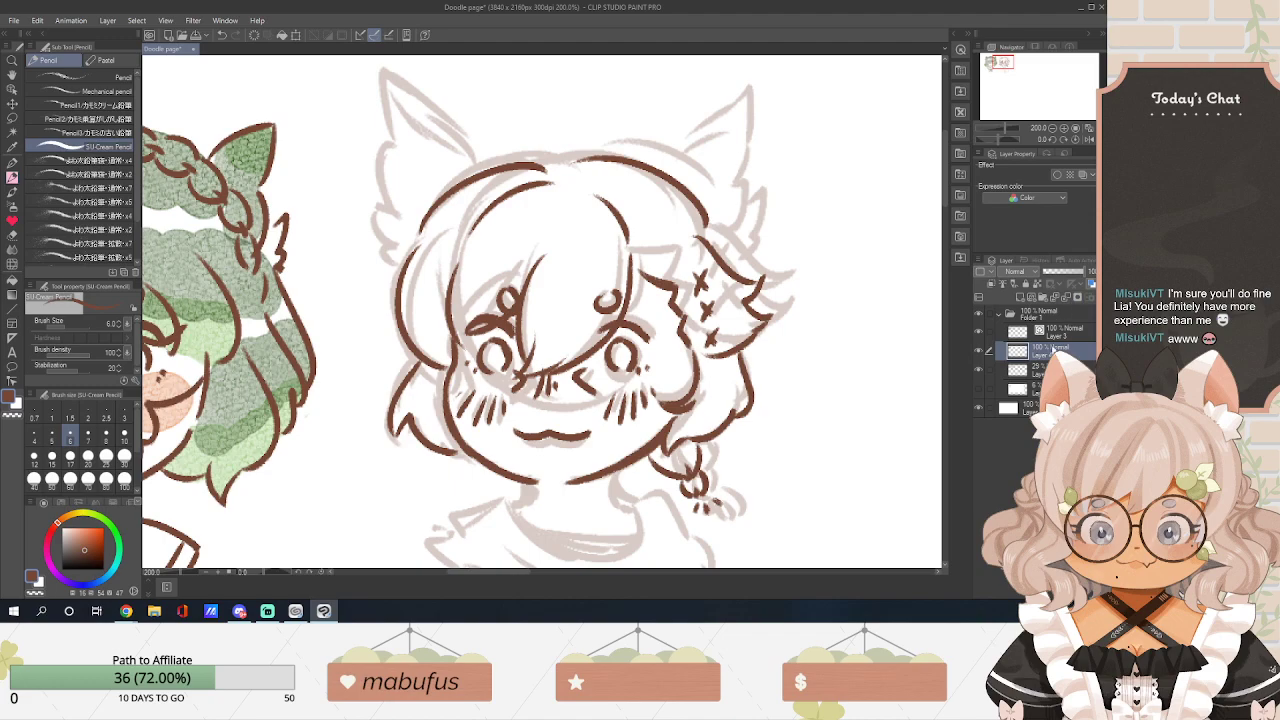
drag(1053, 275, 1031, 370)
click(1030, 350)
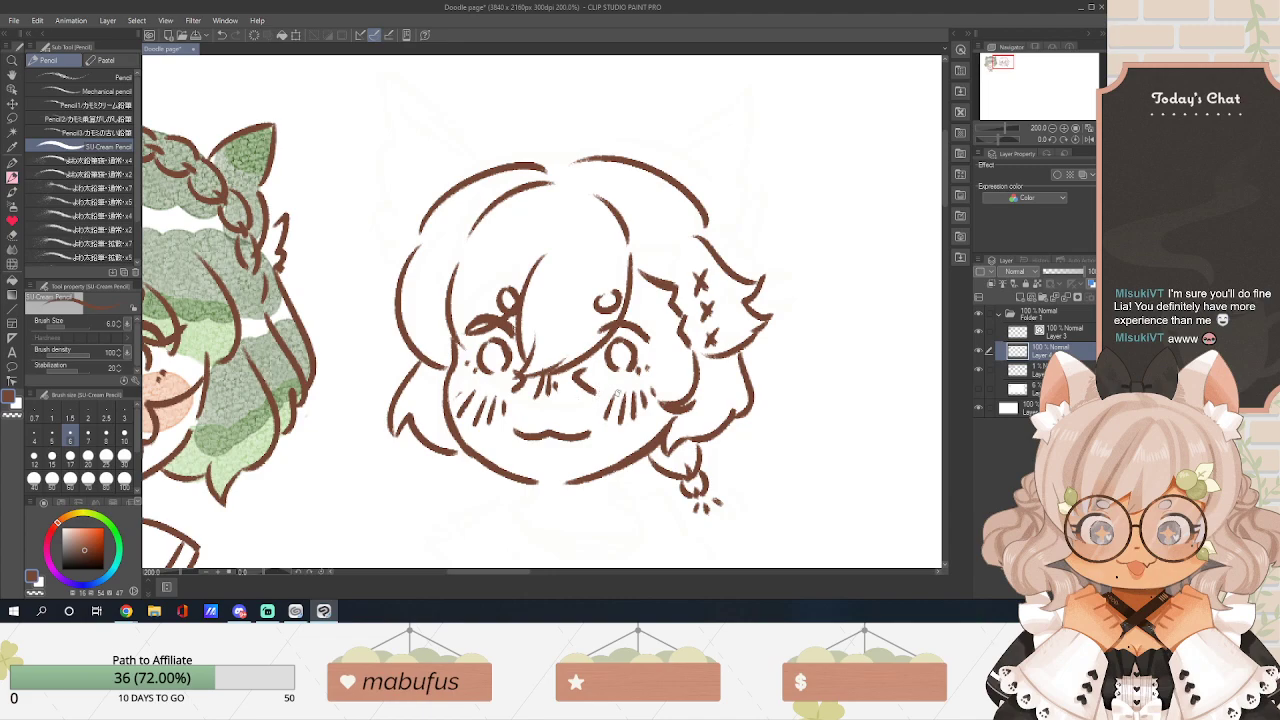
click(1030, 370)
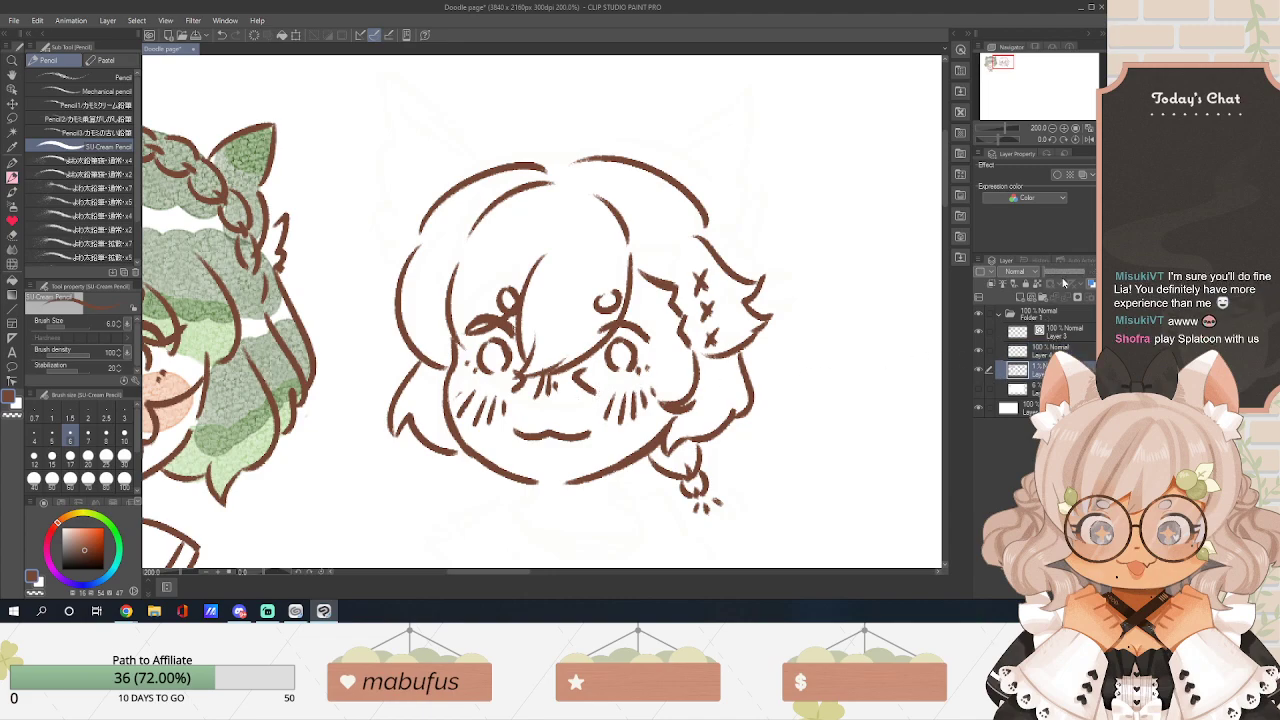
click(1048, 276)
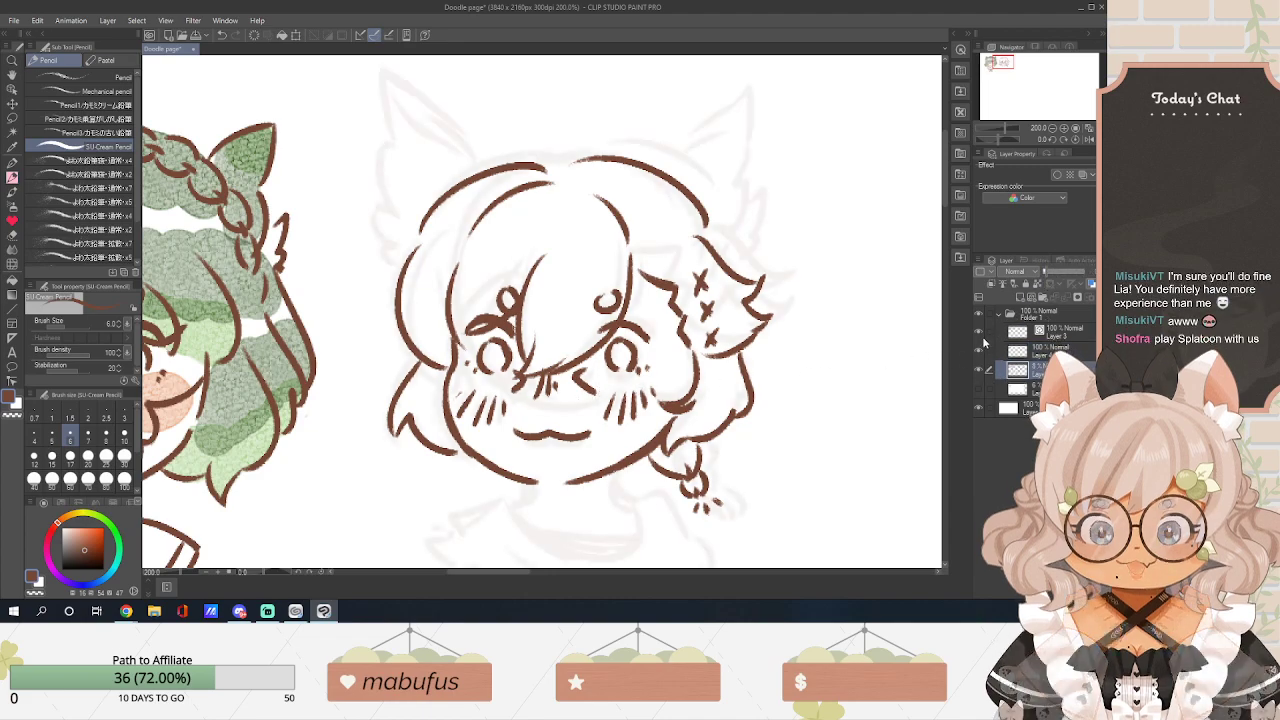
click(1056, 334)
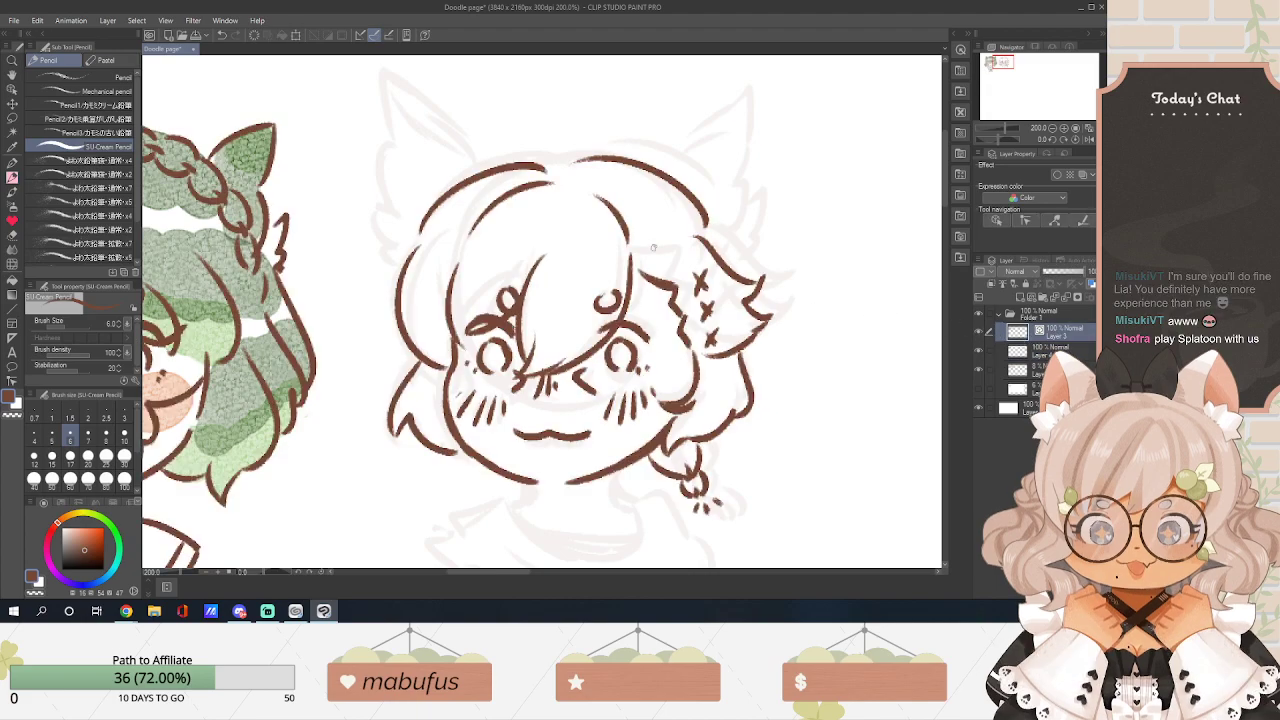
Ink both pointed animal ears above the hair, with jagged fur tufts along their lower outer edges.
mouse_move(480, 165)
mouse_down()
mouse_move(372, 108)
mouse_move(411, 229)
mouse_up()
mouse_move(670, 159)
mouse_down()
mouse_move(764, 114)
mouse_move(719, 245)
mouse_up()
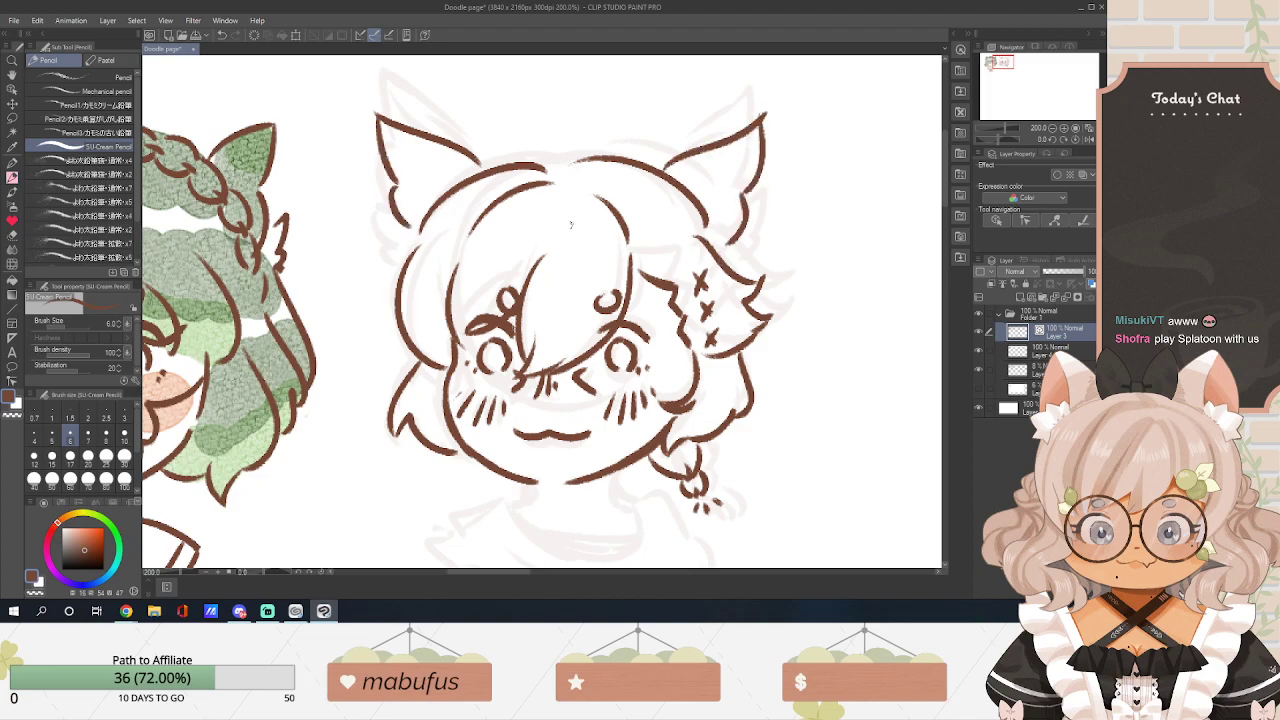
mouse_move(398, 218)
mouse_down()
mouse_move(390, 256)
mouse_move(404, 270)
mouse_up()
drag(752, 226, 736, 278)
drag(738, 256, 720, 240)
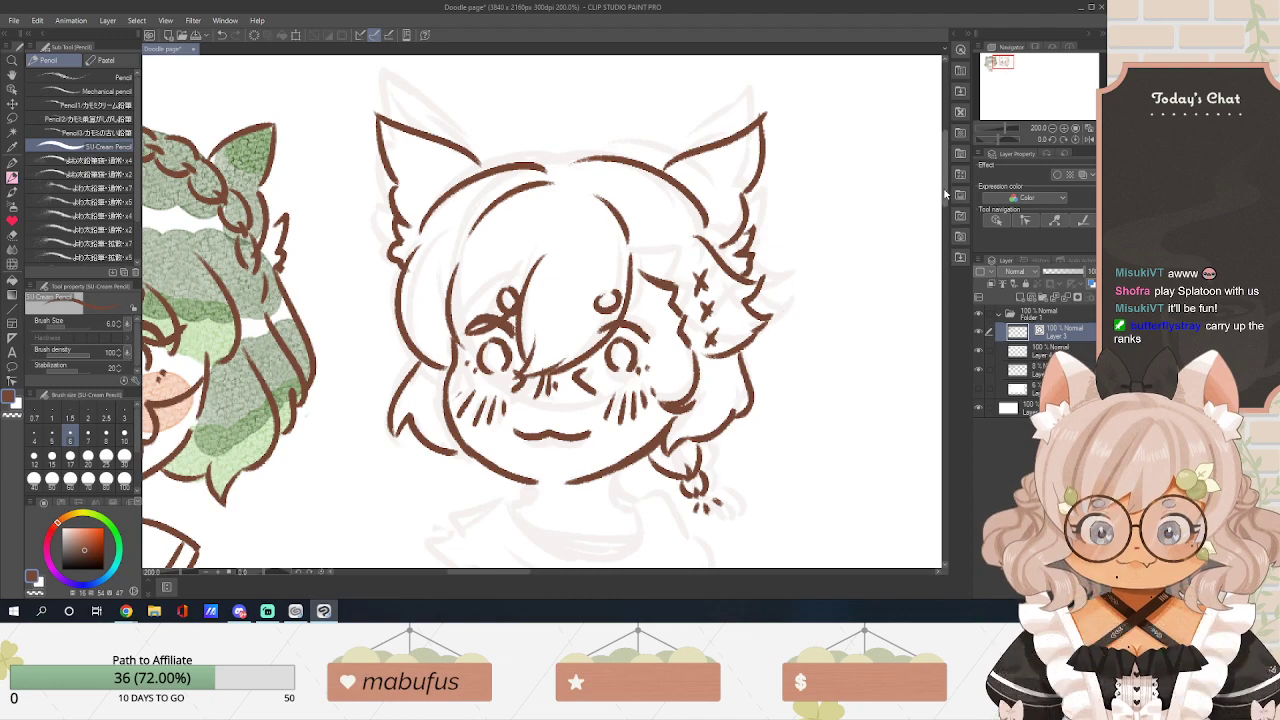
Ink the short lines for both sides of the neck below the chin.
scroll(888, 333, down, 5)
drag(528, 292, 516, 308)
drag(613, 284, 628, 325)
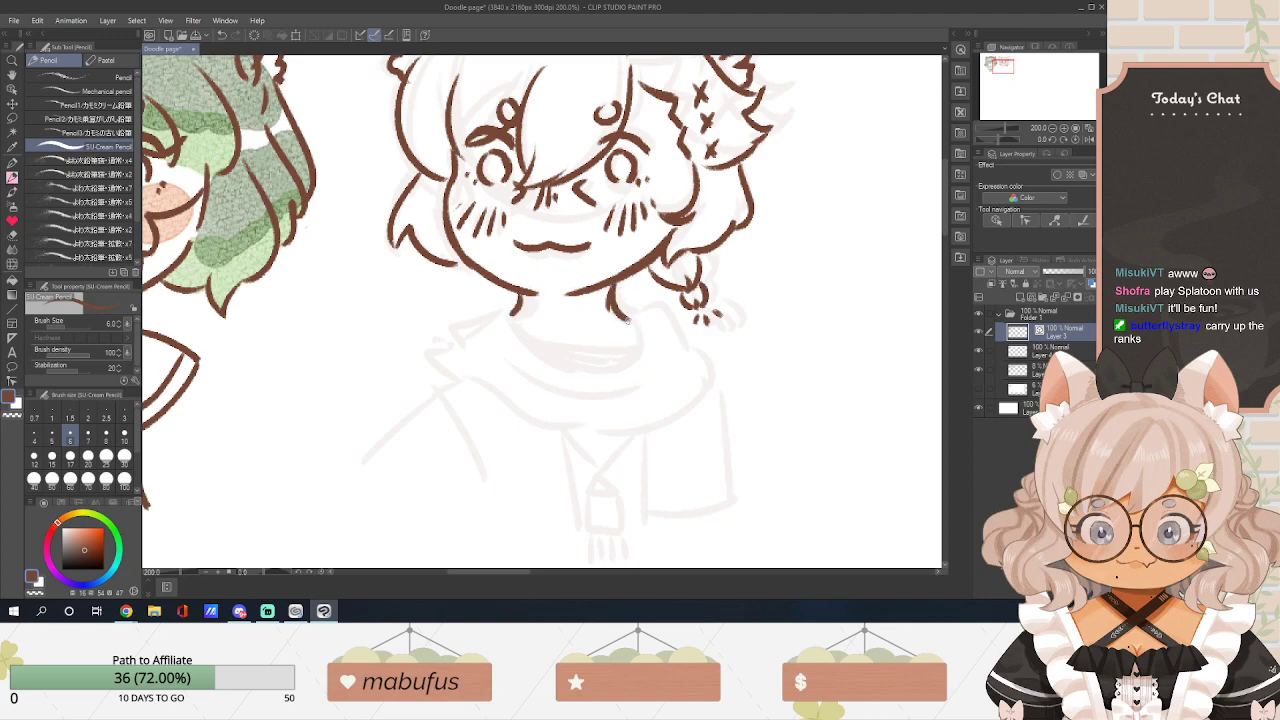
key(ctrl+z)
drag(606, 282, 618, 314)
key(ctrl+z)
Ink the scarf around the neck with its upper rim, outer edges, lower curve and inner fold lines.
mouse_move(510, 316)
mouse_down()
mouse_move(513, 330)
mouse_move(642, 333)
mouse_move(632, 320)
mouse_move(642, 334)
mouse_move(620, 312)
mouse_move(636, 314)
mouse_up()
key(ctrl+z)
mouse_move(503, 313)
mouse_down()
mouse_move(468, 336)
mouse_move(458, 364)
mouse_move(484, 392)
mouse_up()
drag(490, 394, 716, 392)
key(ctrl+z)
mouse_move(498, 402)
mouse_down()
mouse_move(578, 426)
mouse_move(626, 408)
mouse_up()
drag(646, 408, 688, 382)
key(ctrl+z)
drag(566, 428, 644, 400)
drag(670, 396, 688, 377)
mouse_move(653, 306)
mouse_down()
mouse_move(680, 330)
mouse_move(686, 380)
mouse_up()
drag(557, 378, 654, 354)
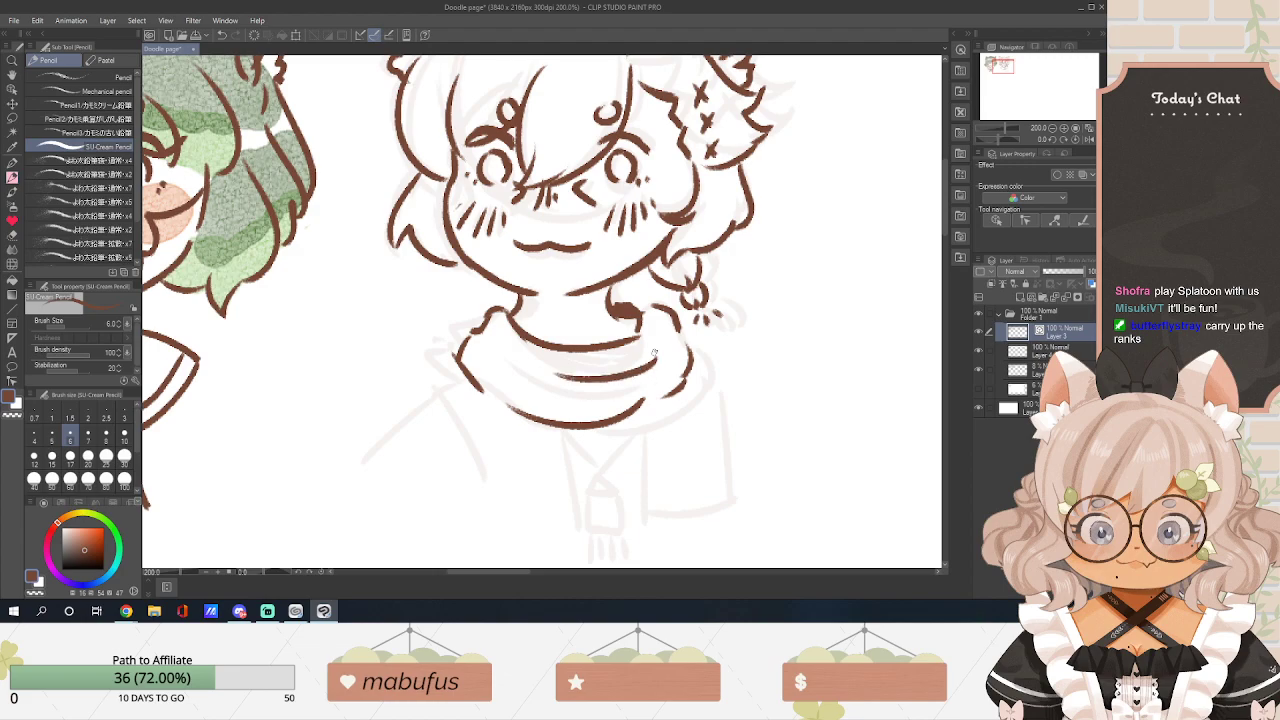
Ink the scarf's hanging end and, beside it, the V-shaped cord holding a boxy pendant with a tassel fringe.
mouse_move(642, 404)
mouse_down()
mouse_move(644, 512)
mouse_move(689, 517)
mouse_up()
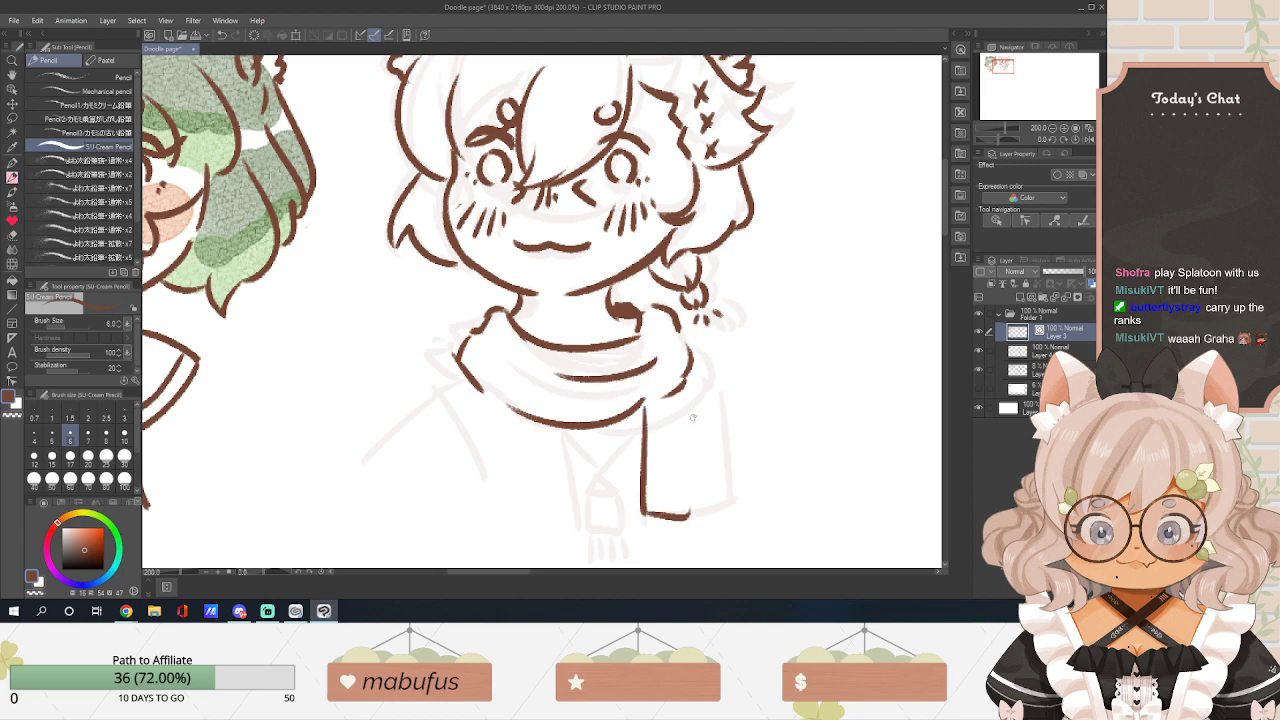
drag(697, 366, 732, 503)
drag(634, 408, 604, 458)
drag(566, 432, 602, 459)
key(ctrl+z)
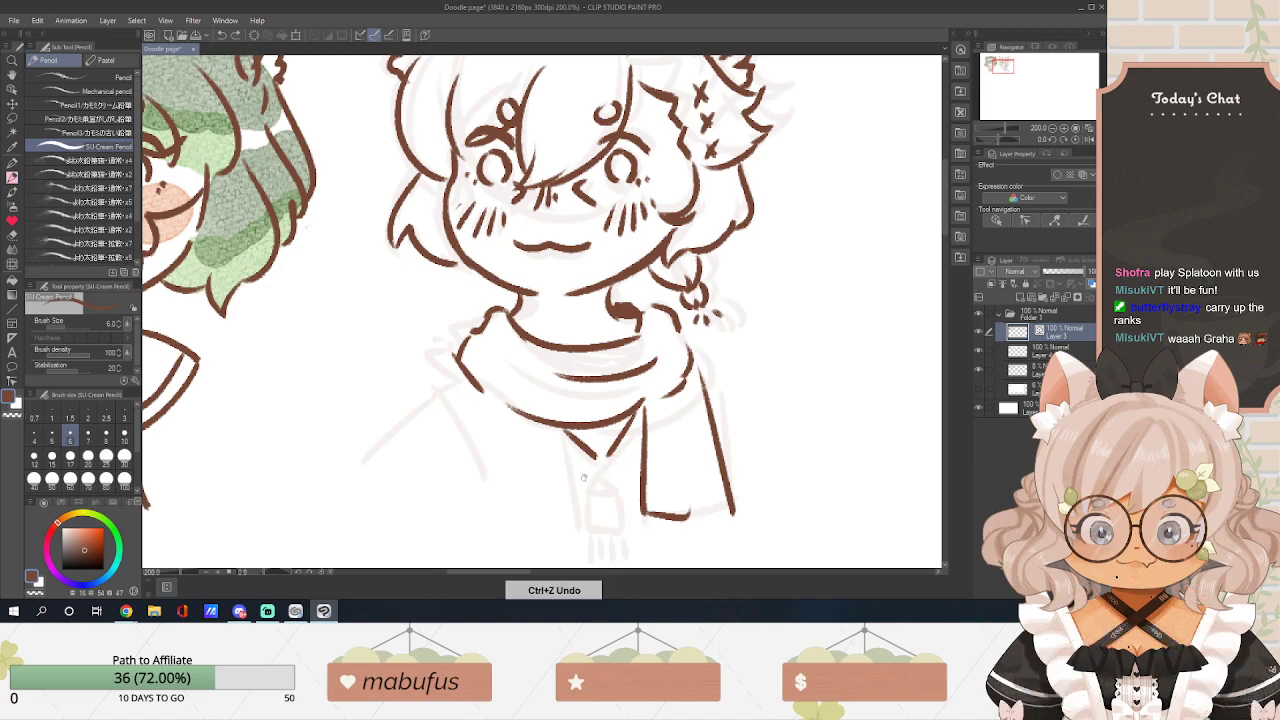
mouse_move(586, 477)
mouse_down()
mouse_move(602, 458)
mouse_move(631, 475)
mouse_move(585, 522)
mouse_move(636, 521)
mouse_up()
key(ctrl+z)
mouse_move(586, 480)
mouse_down()
mouse_move(633, 508)
mouse_move(593, 546)
mouse_move(617, 546)
mouse_up()
drag(625, 519, 626, 538)
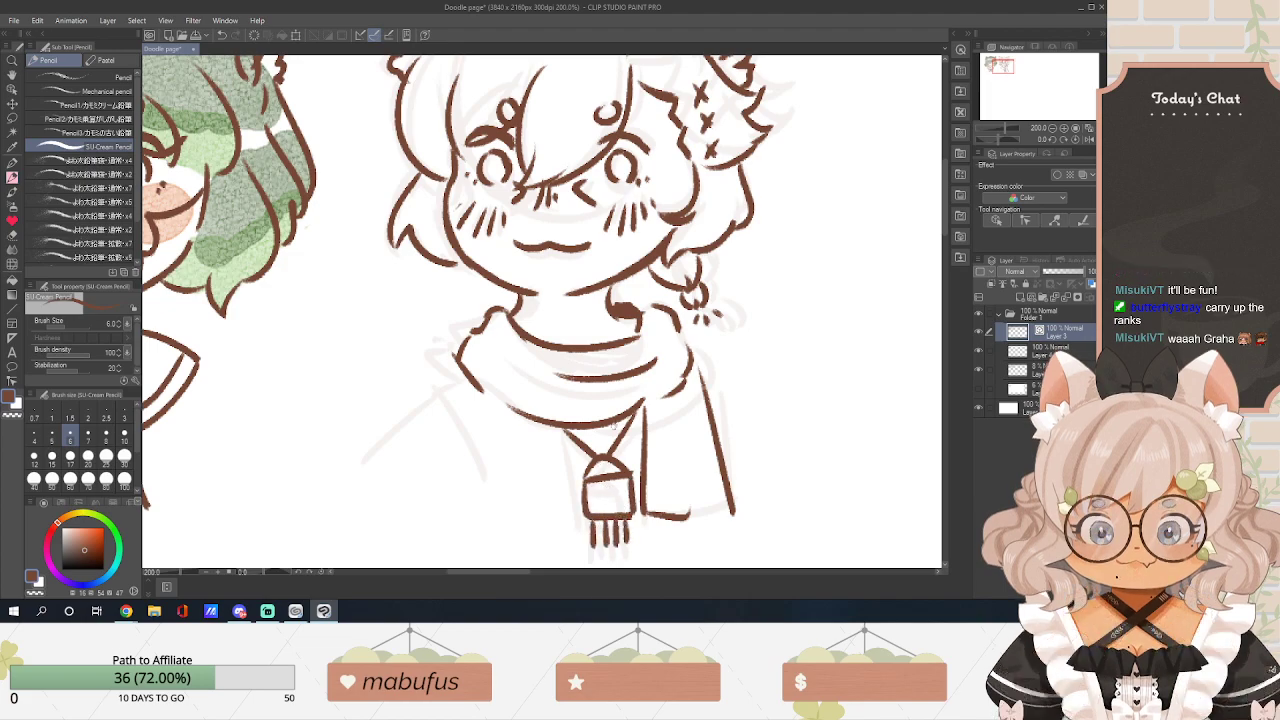
Ink both shoulder and sleeve lines and the short coat edge beside the pendant.
mouse_move(468, 378)
mouse_down()
mouse_move(440, 392)
mouse_move(494, 505)
mouse_up()
drag(567, 437, 578, 489)
drag(443, 391, 402, 438)
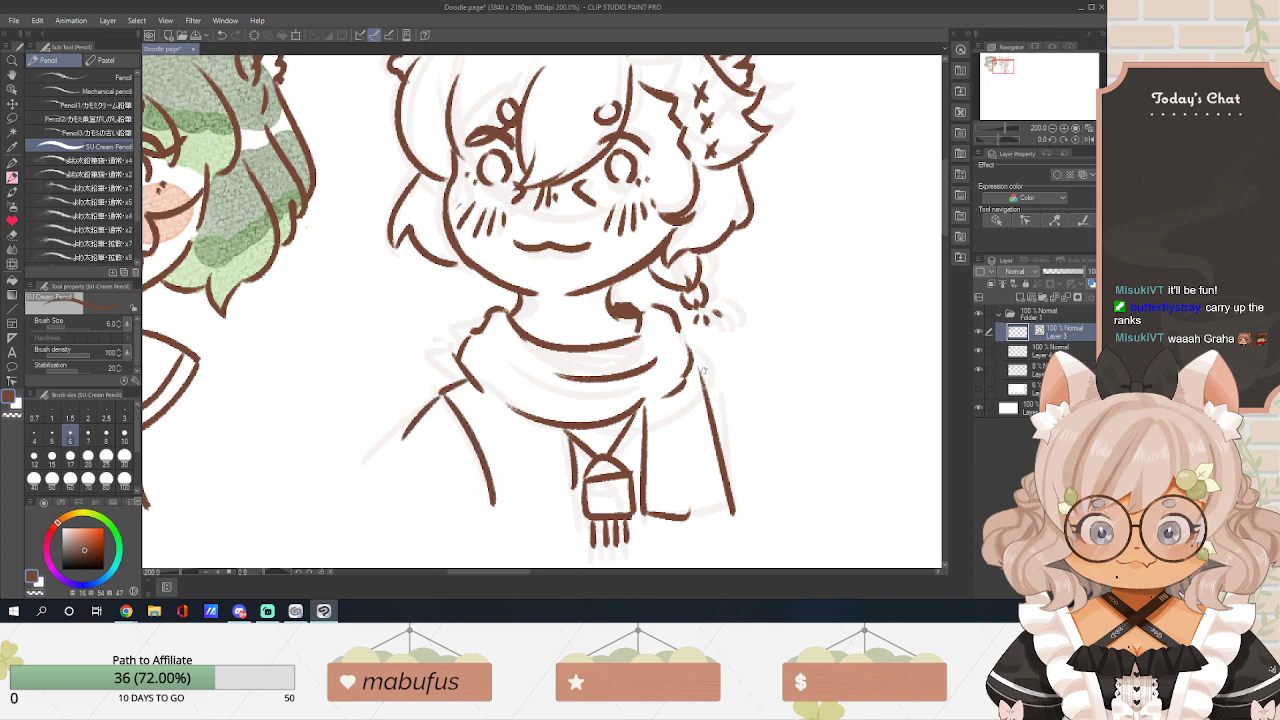
mouse_move(698, 364)
mouse_down()
mouse_move(752, 380)
mouse_move(741, 404)
mouse_move(788, 460)
mouse_up()
key(ctrl+z)
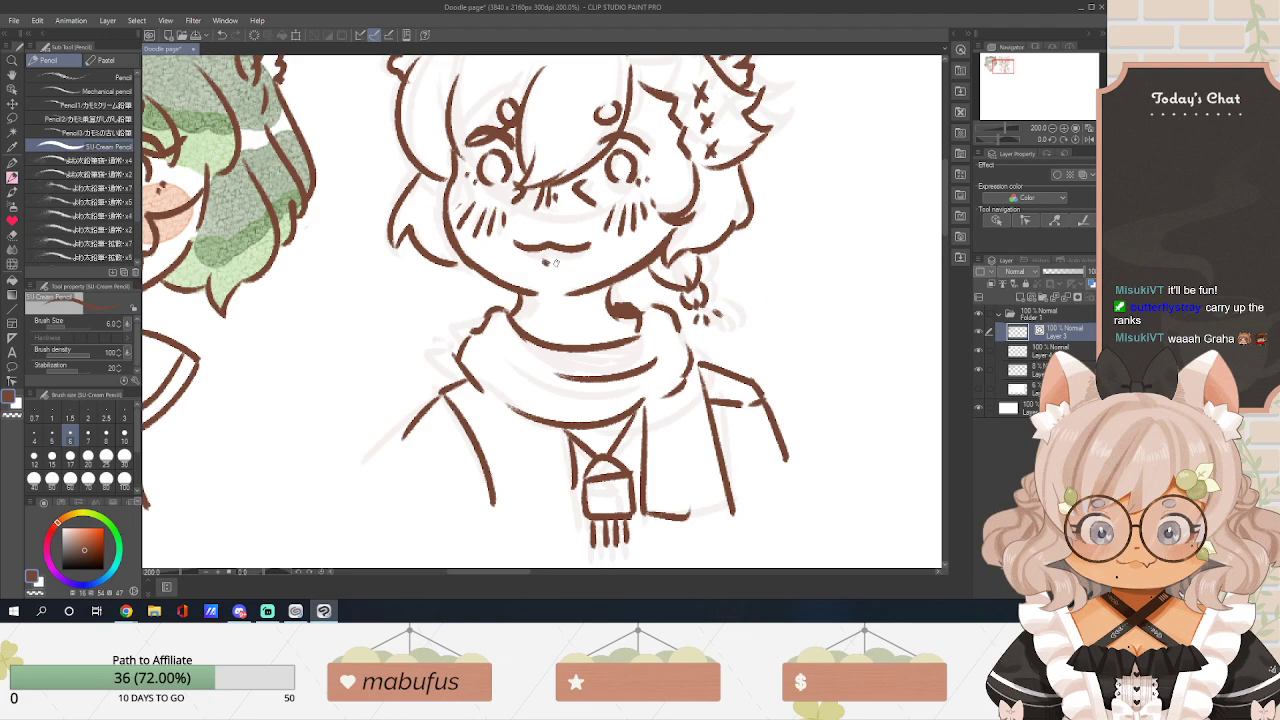
Add small hatching marks on both sides of the neck beneath the jaw.
mouse_move(515, 300)
mouse_down()
mouse_move(594, 294)
mouse_move(603, 322)
mouse_up()
key(ctrl+z)
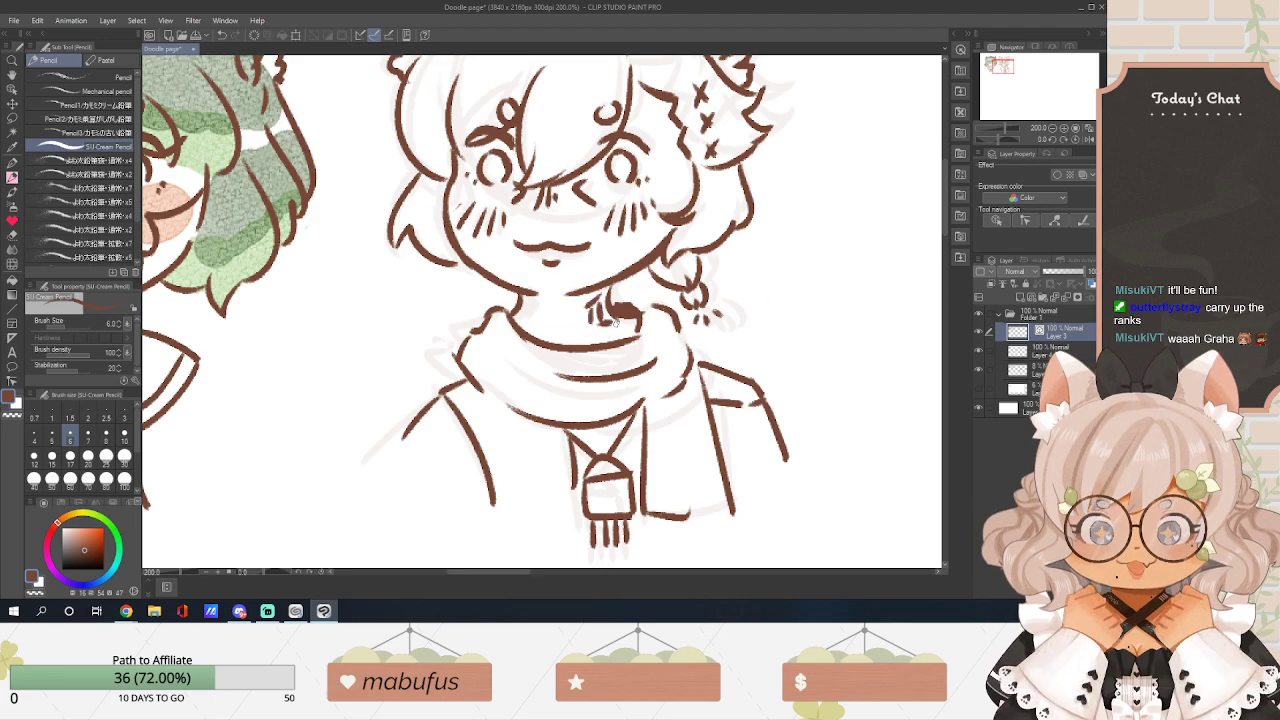
drag(528, 302, 522, 322)
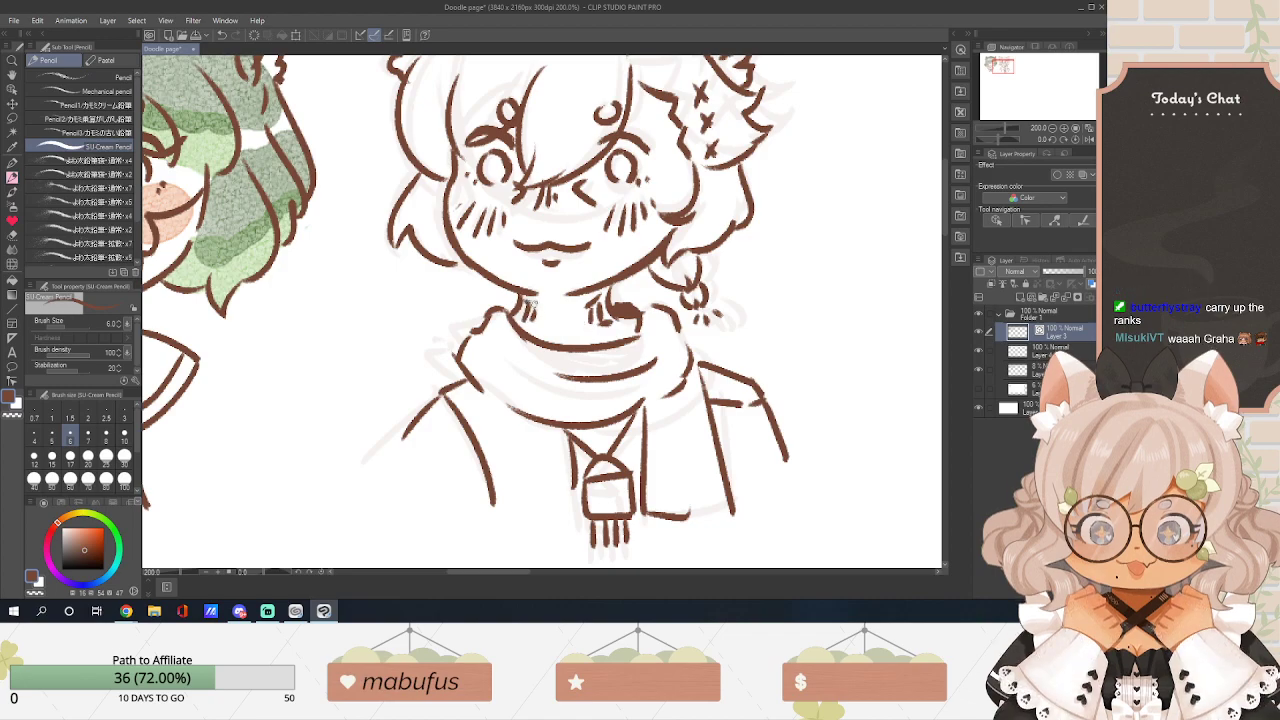
key(ctrl+z)
key(ctrl+z)
drag(598, 302, 597, 322)
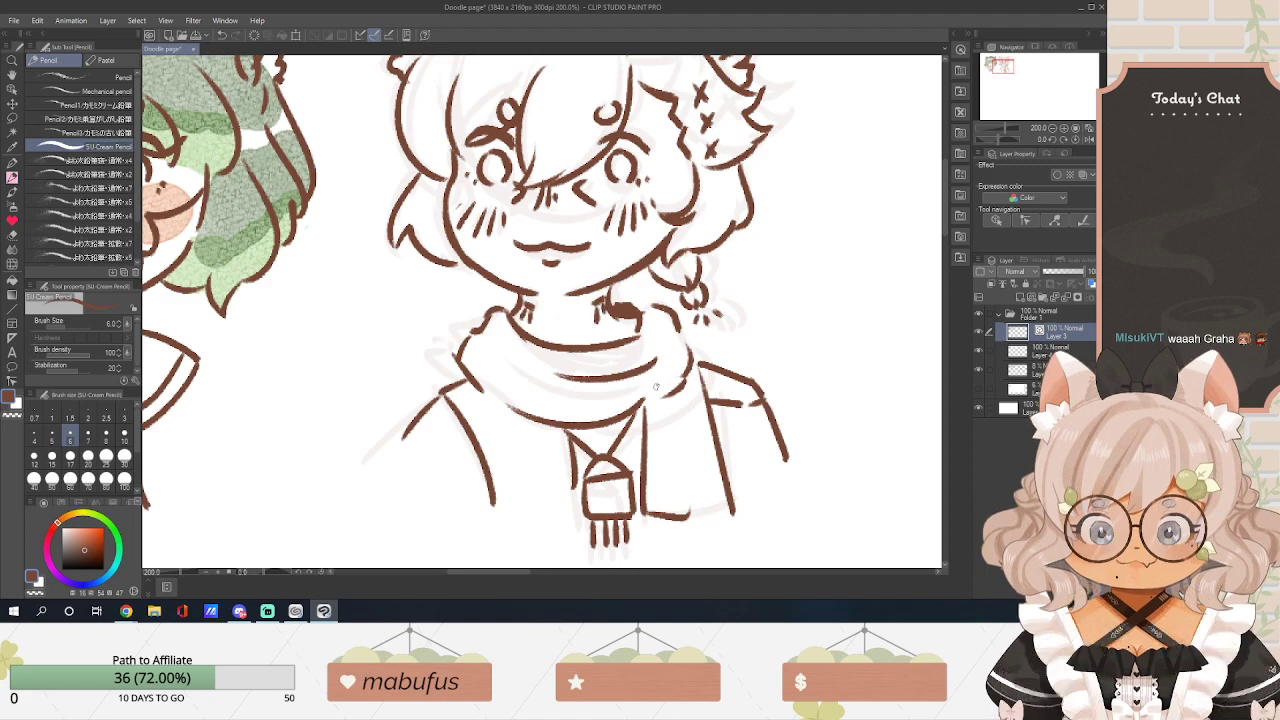
Lasso the left shoulder and sleeve lines, nudge them slightly outward and up, apply the transform and deselect.
scroll(650, 393, down, 3)
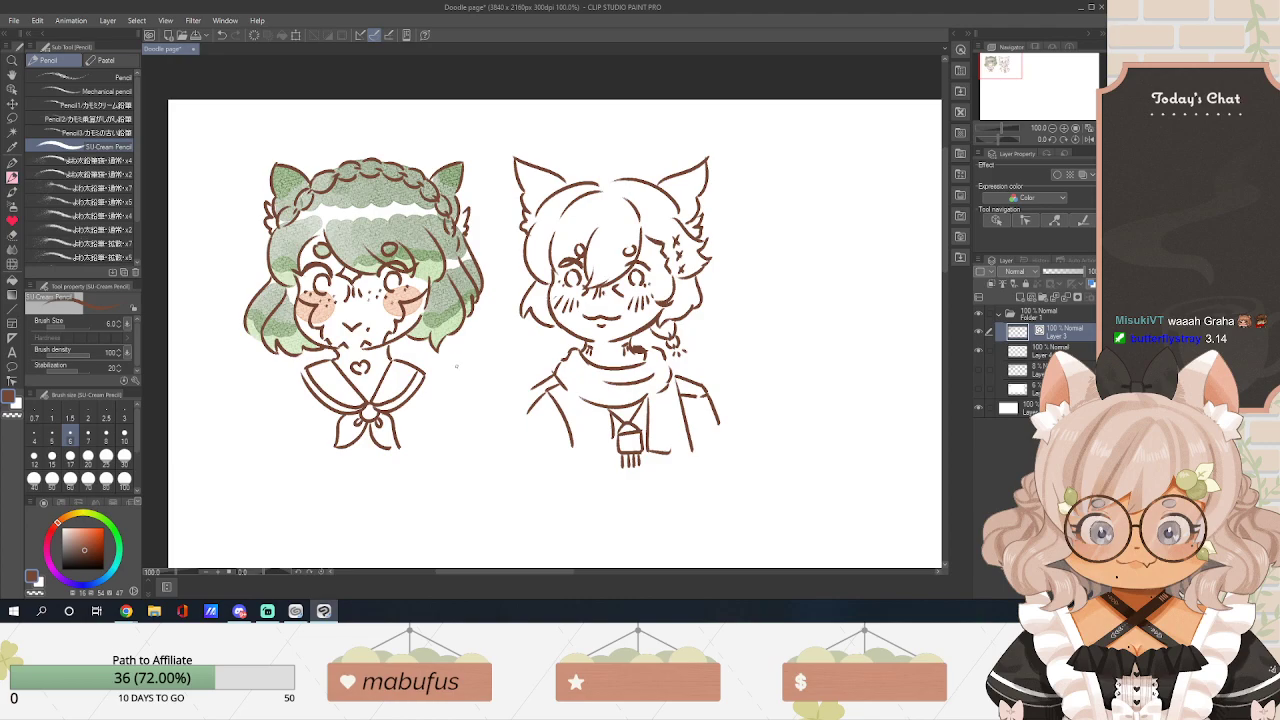
key(ctrl+z)
key(ctrl+z)
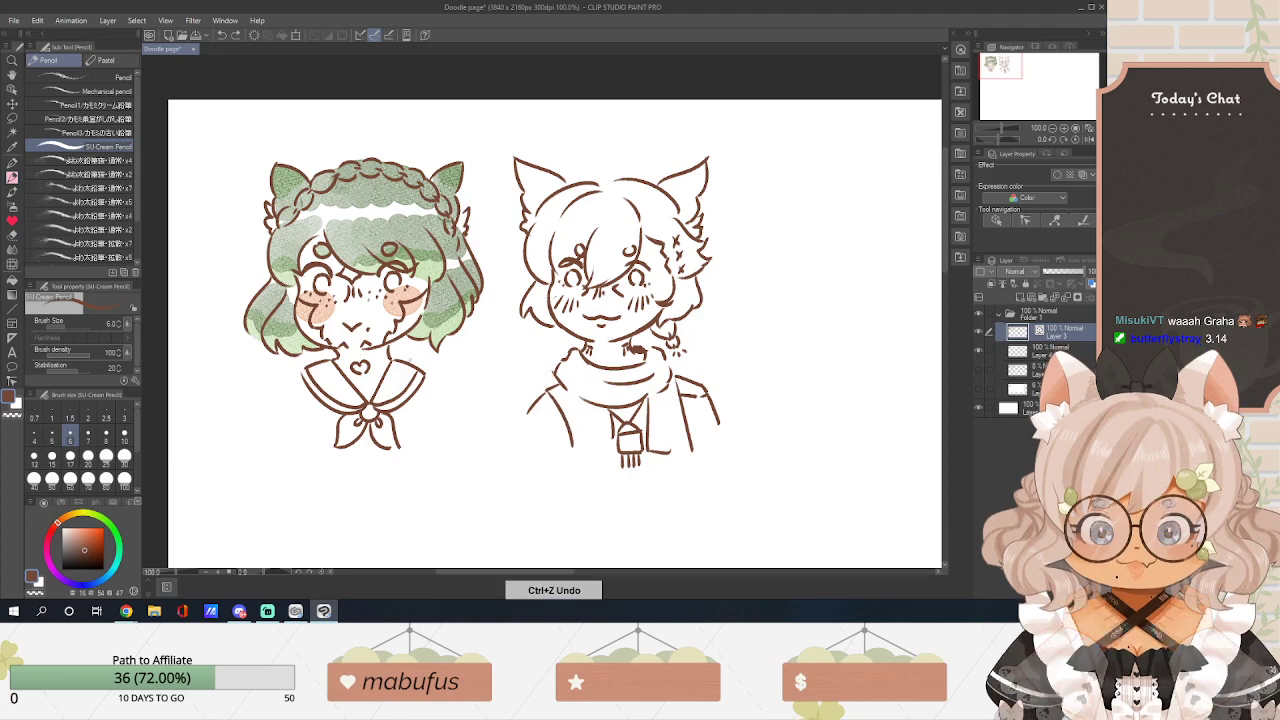
click(12, 117)
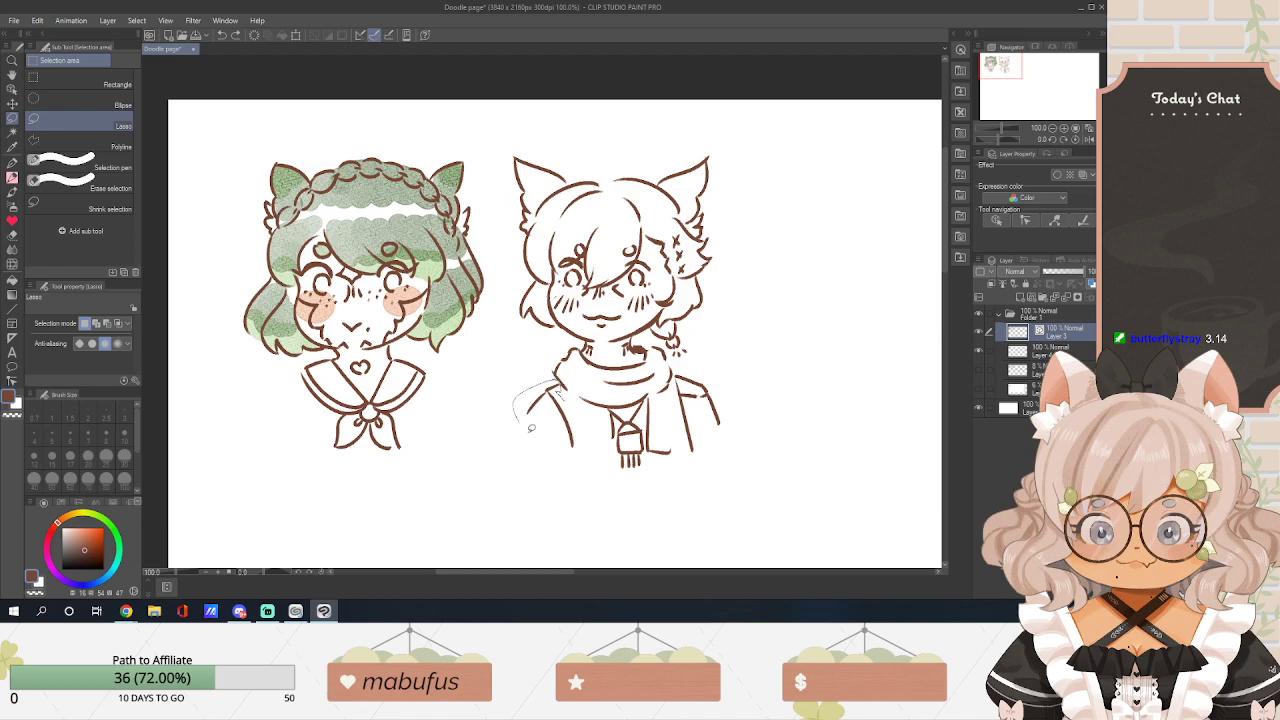
drag(566, 395, 564, 400)
click(296, 35)
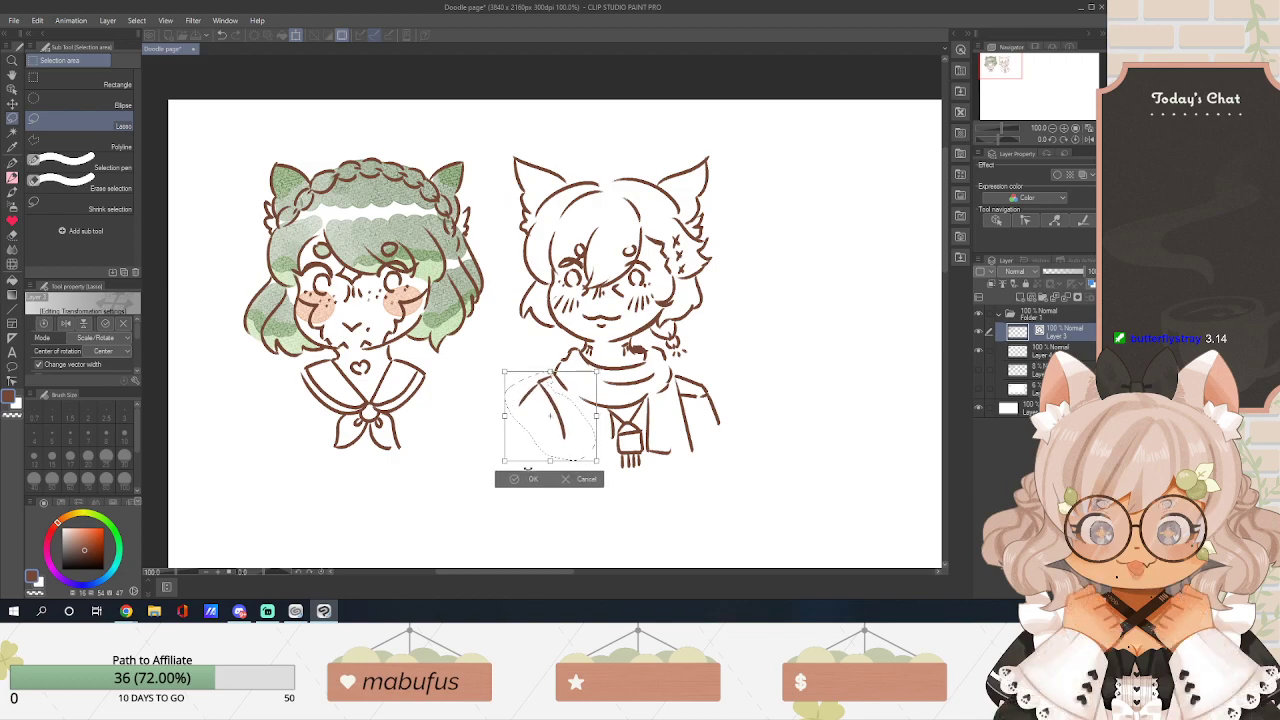
key(Return)
key(ctrl+d)
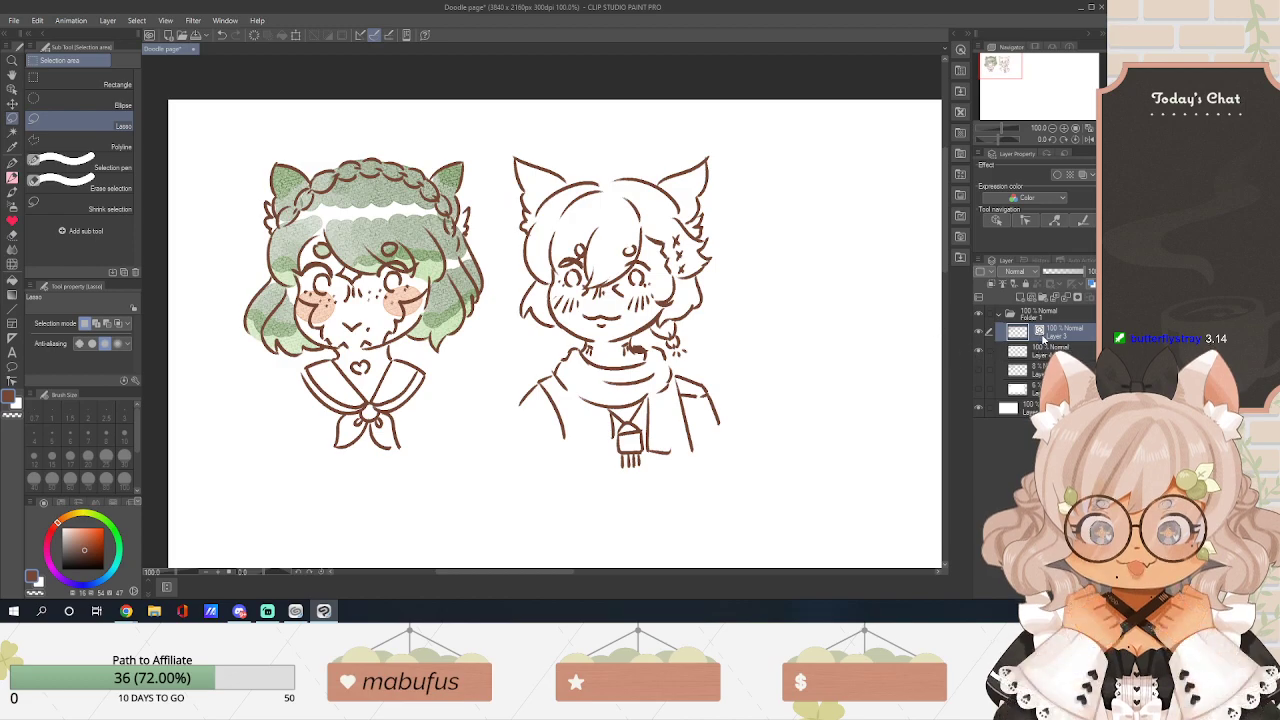
click(296, 35)
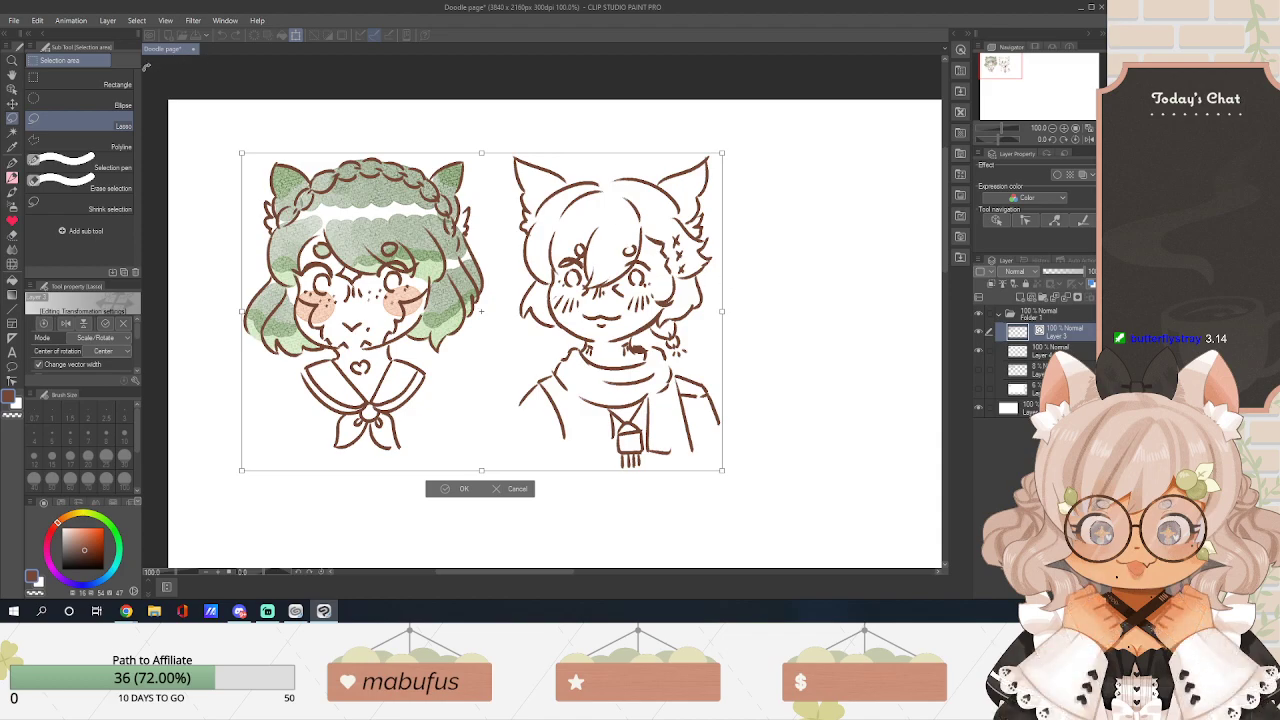
click(156, 69)
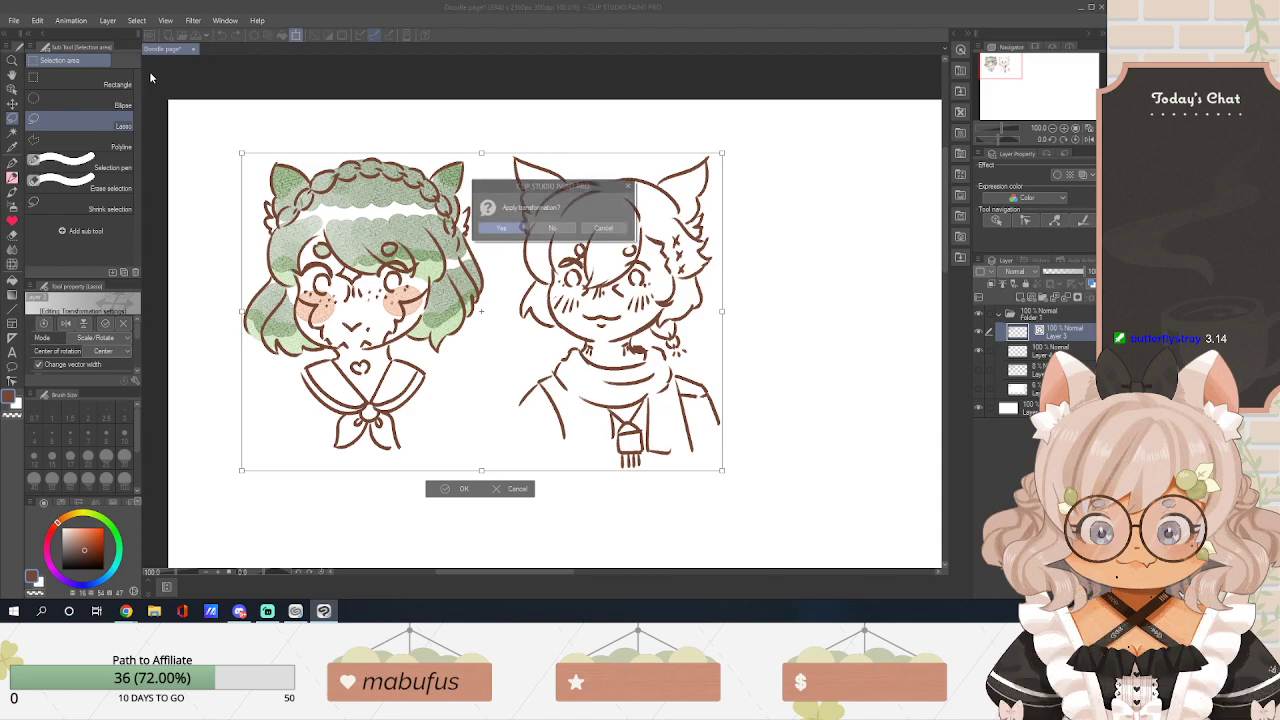
key(Return)
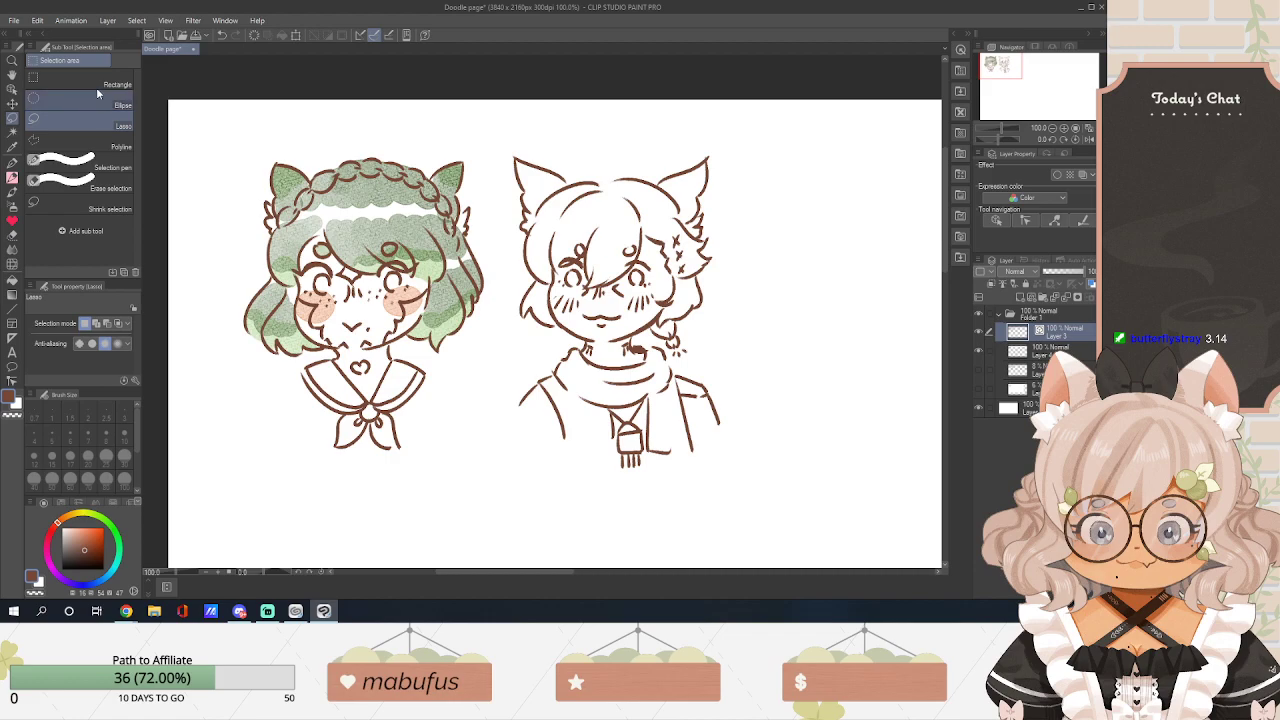
Select the whole second character with a rectangle, enlarge it slightly, reposition it beside the first character, apply and deselect.
drag(488, 140, 750, 482)
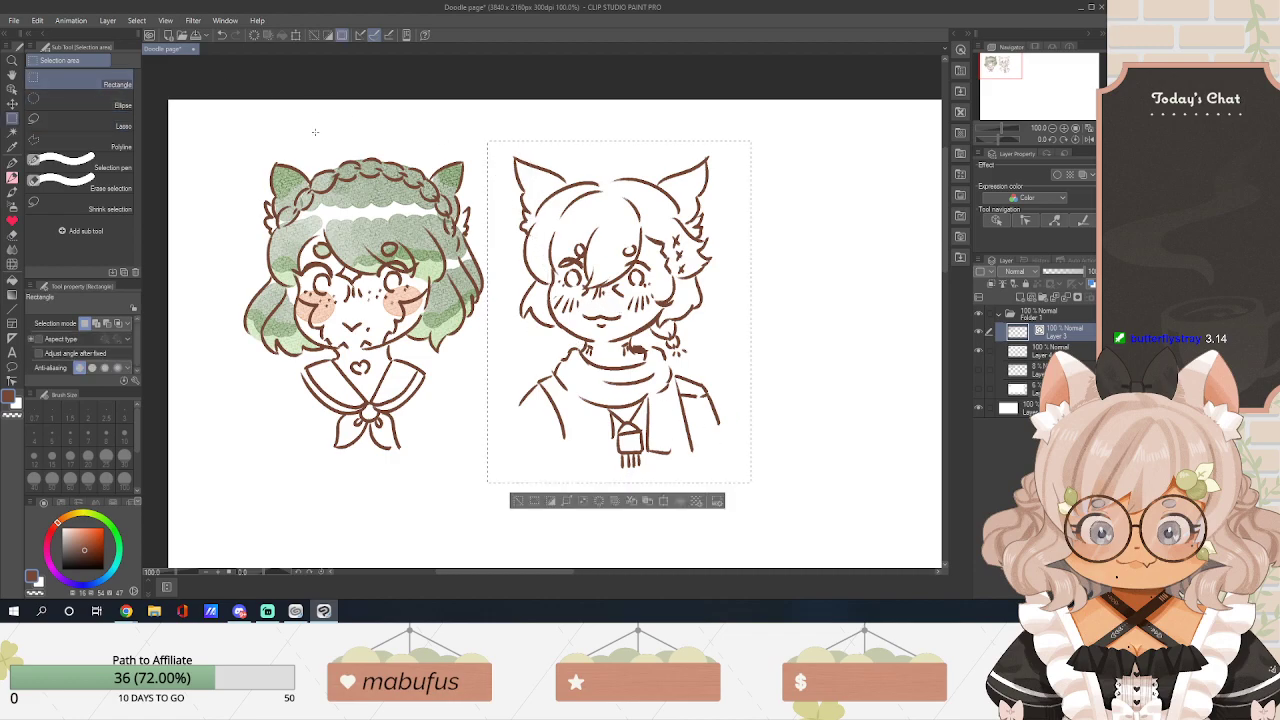
click(295, 35)
drag(487, 140, 473, 122)
drag(606, 237, 607, 260)
drag(474, 145, 466, 137)
drag(573, 280, 575, 277)
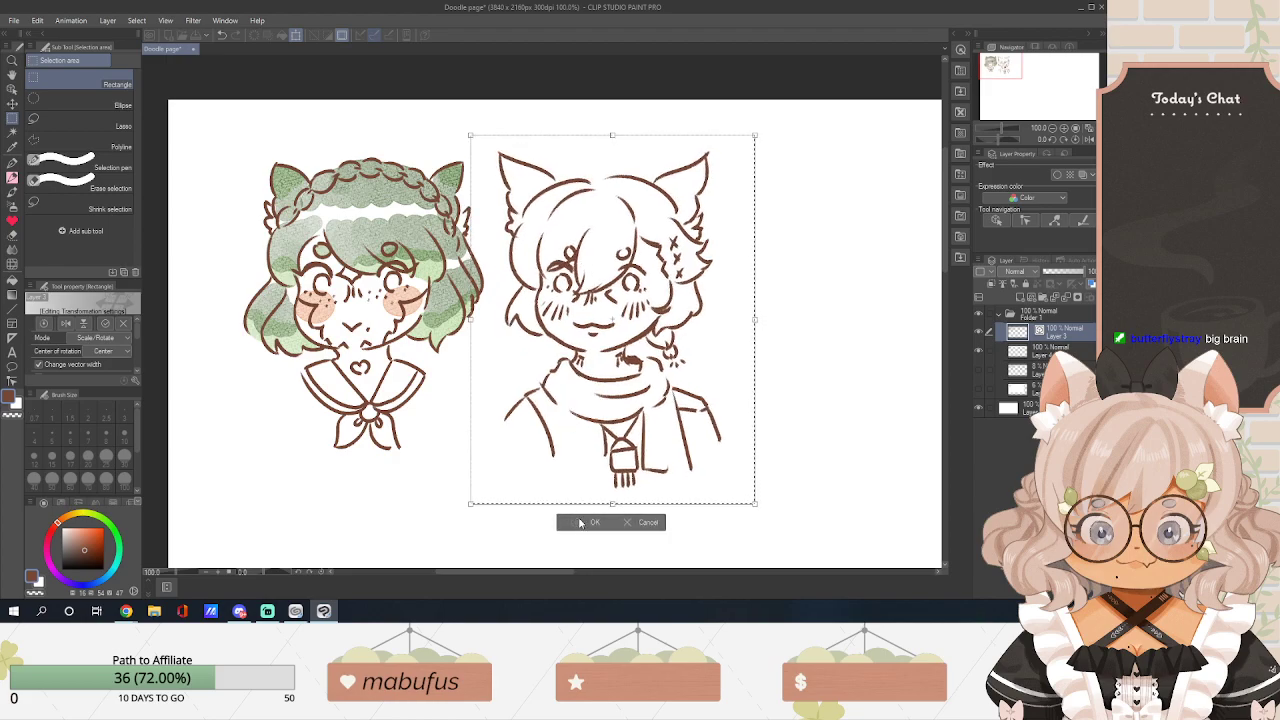
click(588, 522)
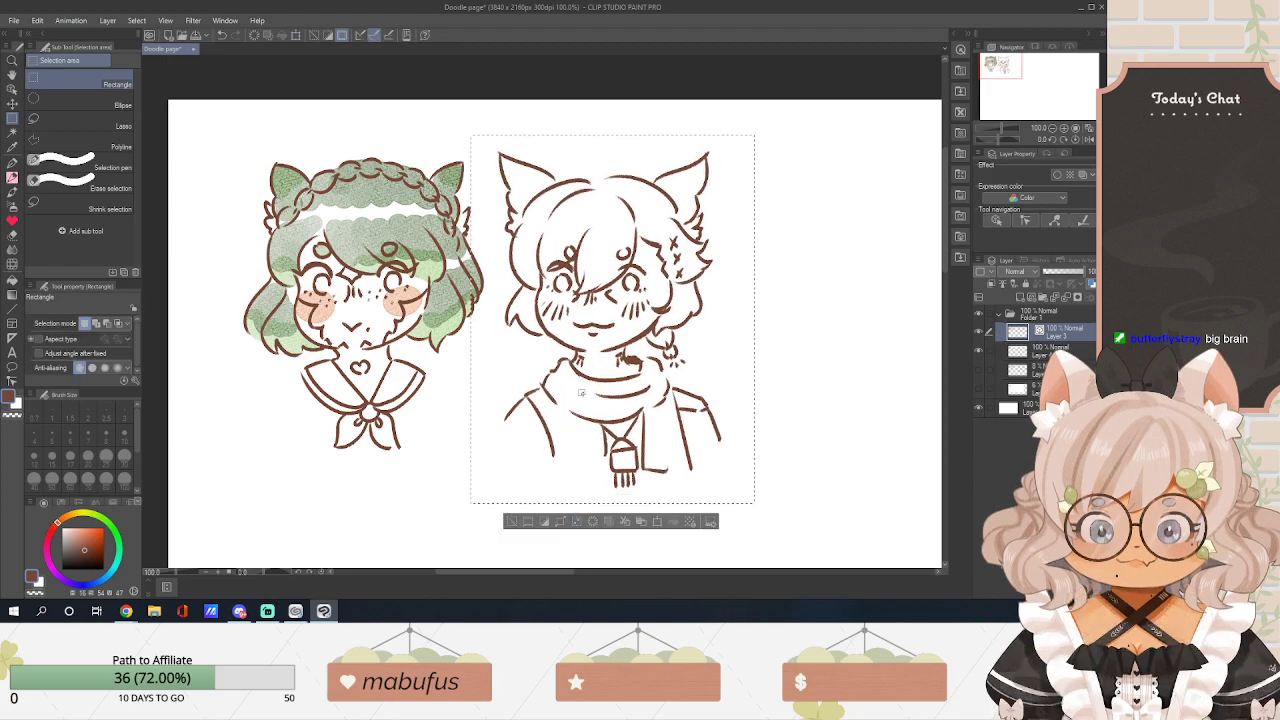
click(559, 81)
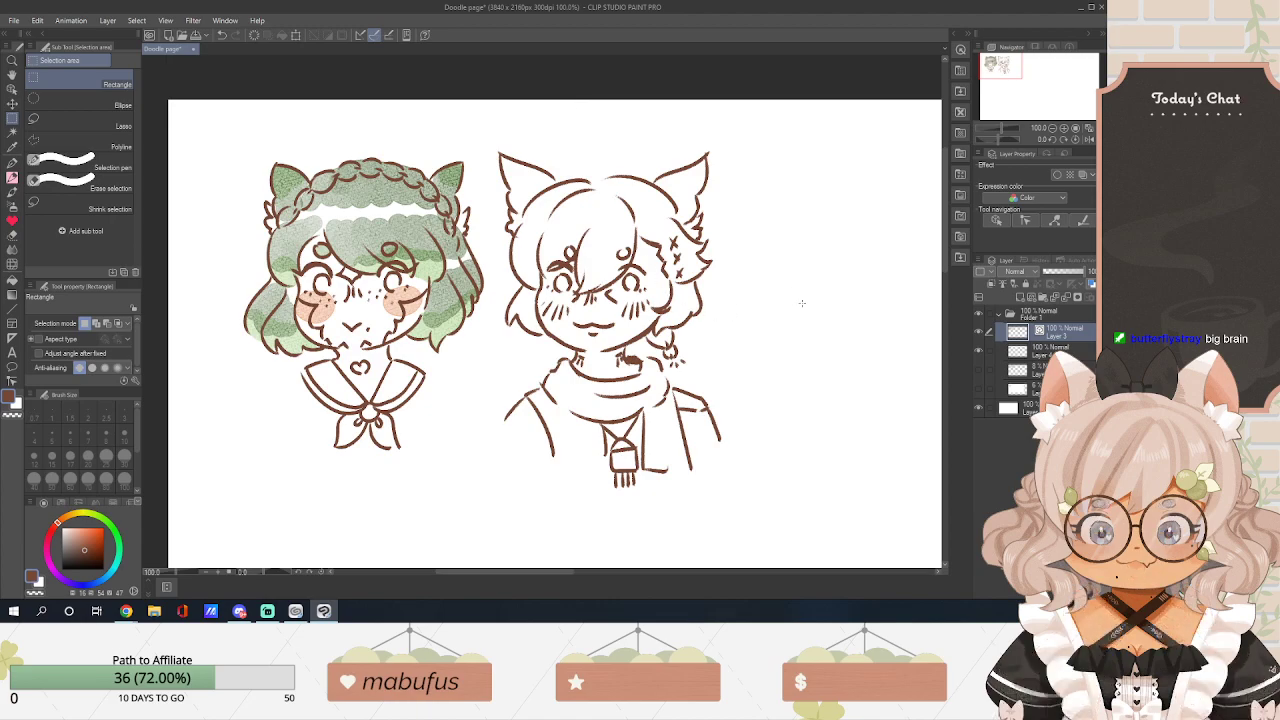
On the layer directly below the line art, paint the second character's fringe and left side hair orange-red with the Round watercolor brush.
scroll(948, 247, down, 2)
key(ctrl+plus)
key(ctrl+plus)
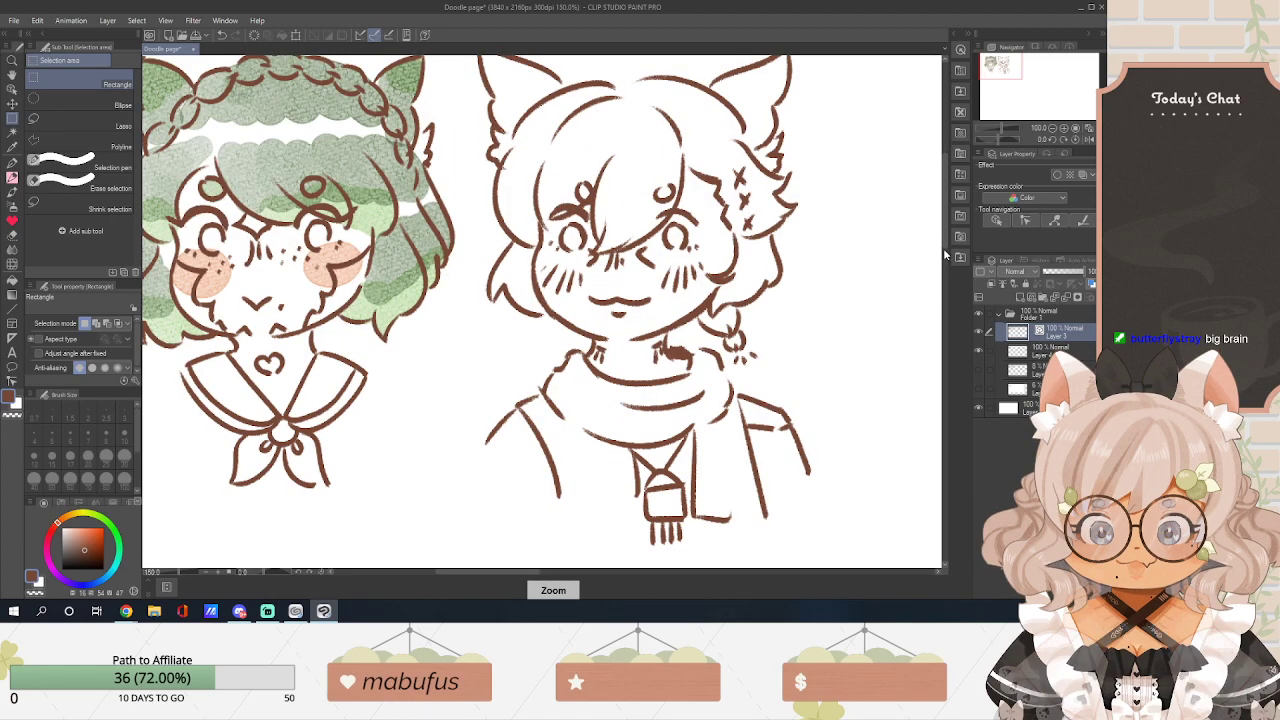
click(1030, 352)
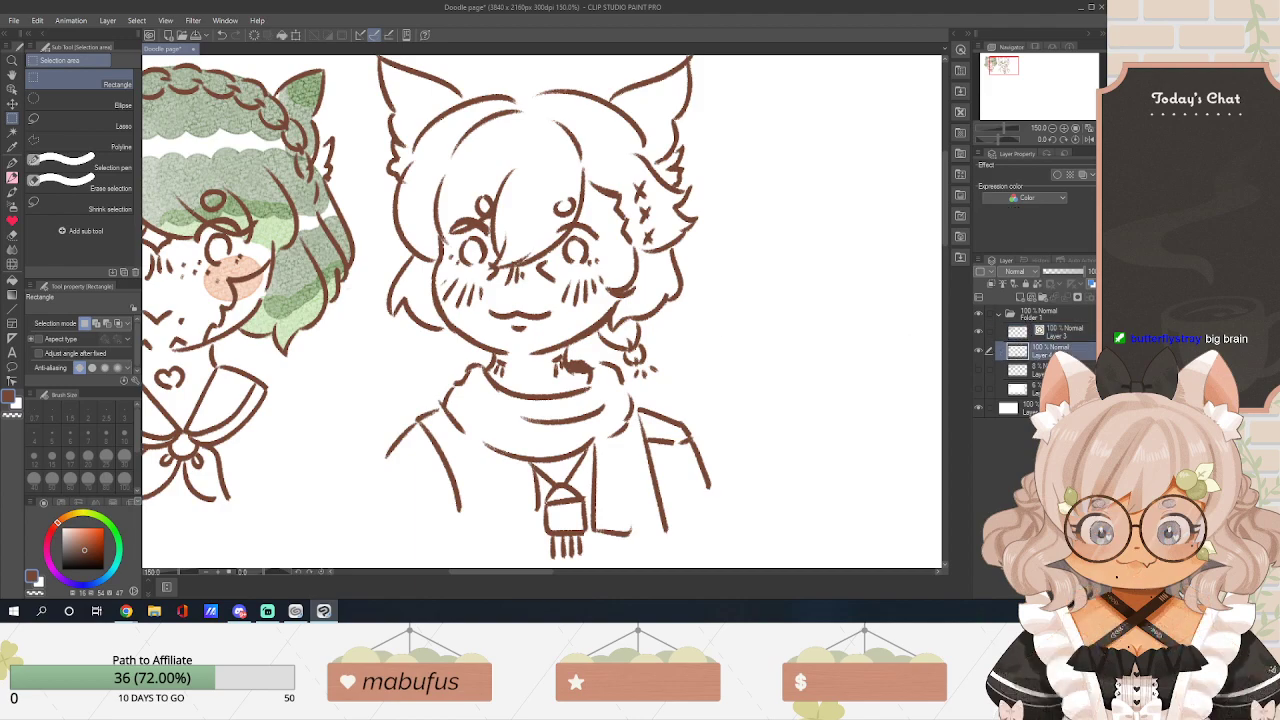
click(13, 163)
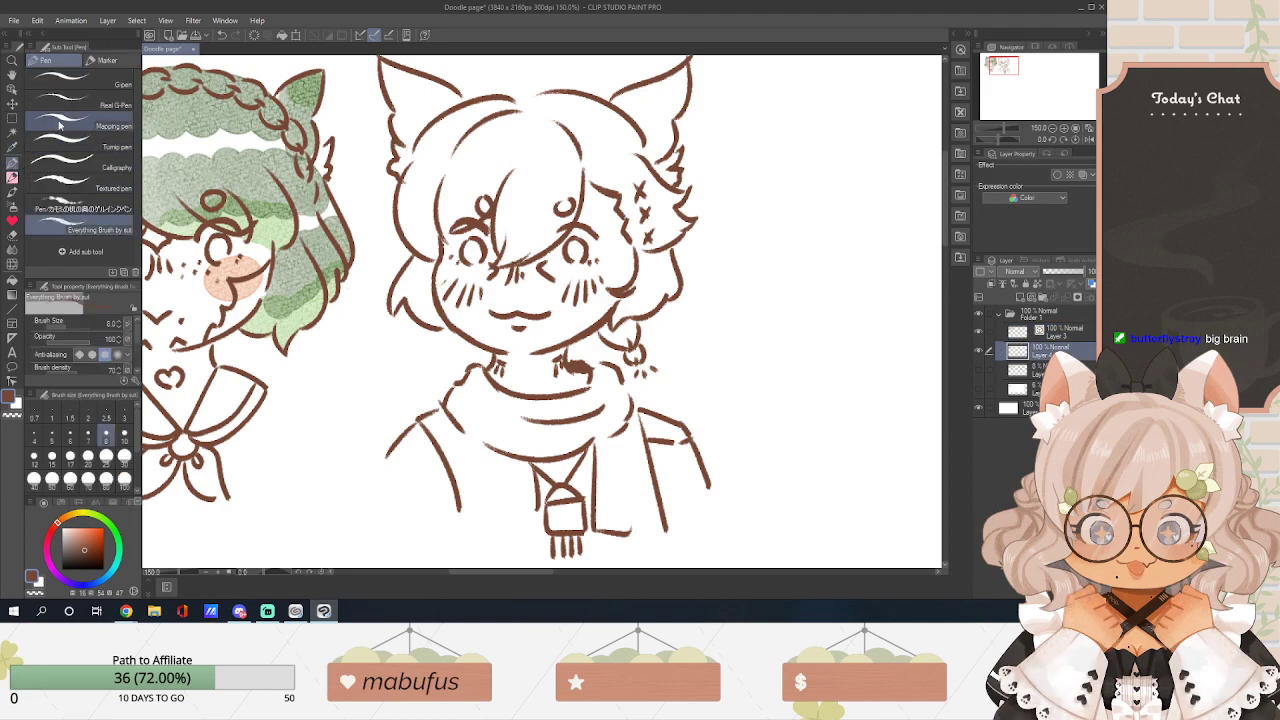
click(104, 62)
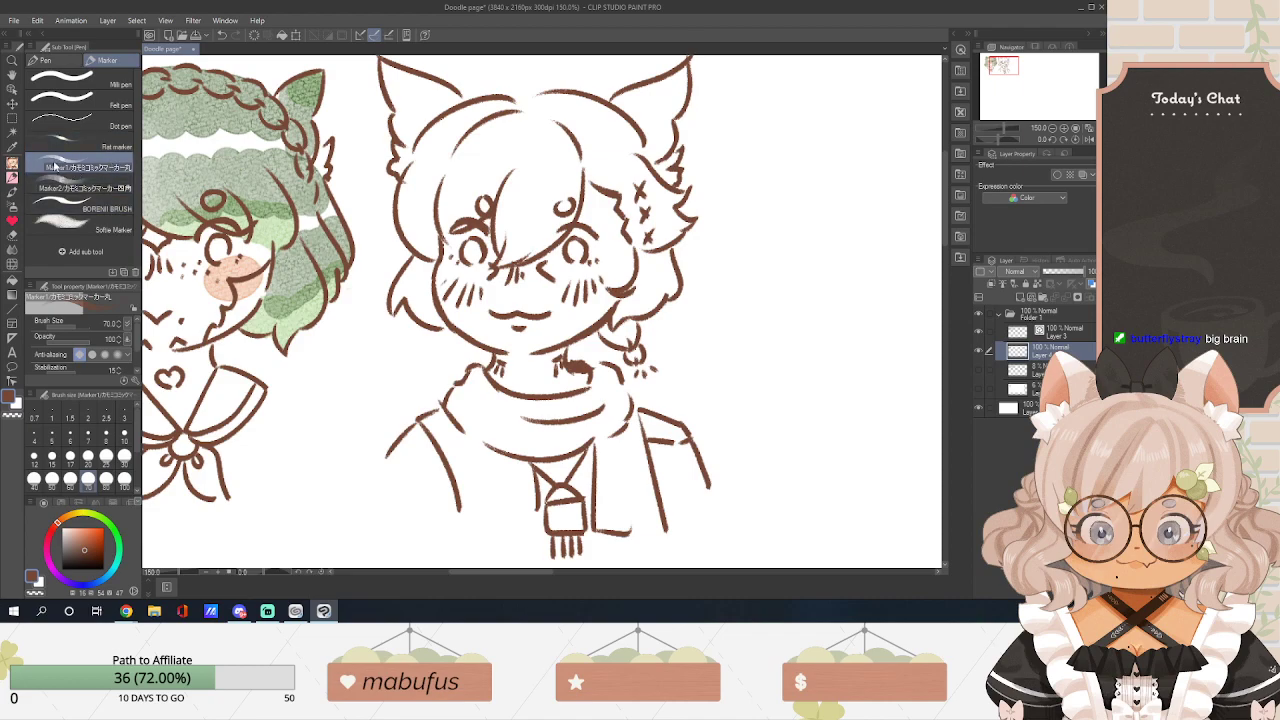
click(13, 177)
click(106, 62)
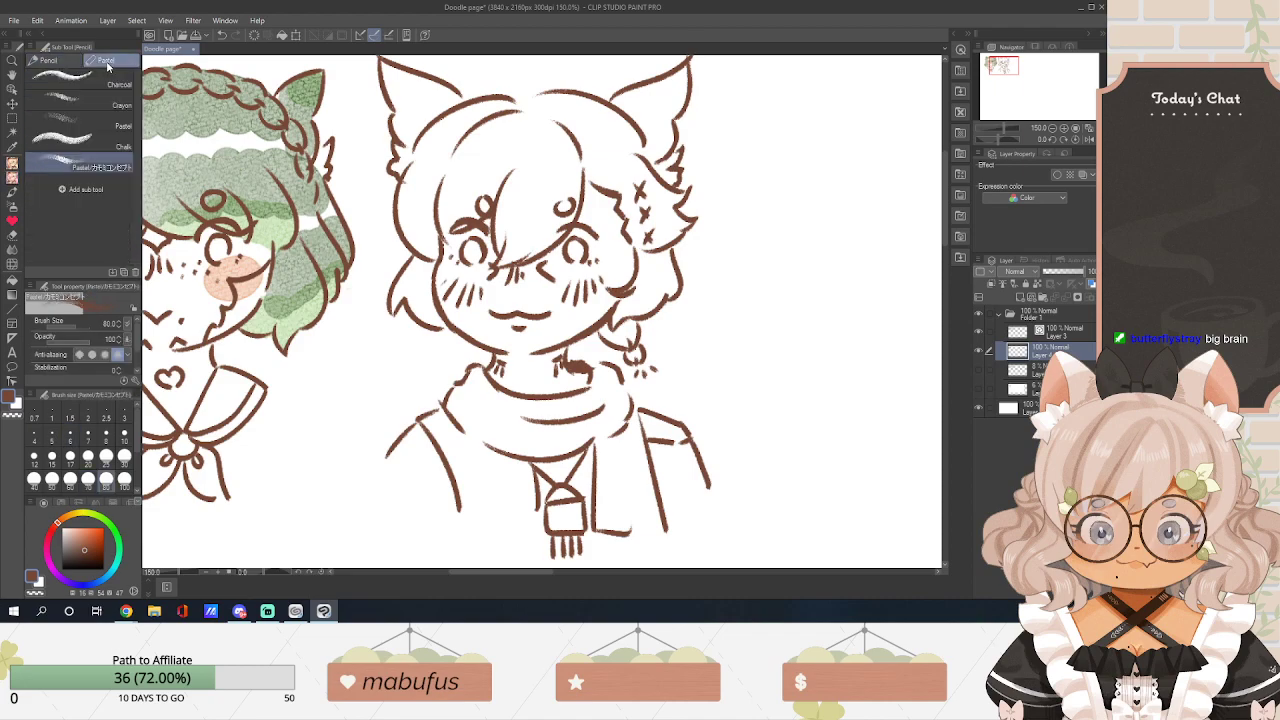
click(14, 196)
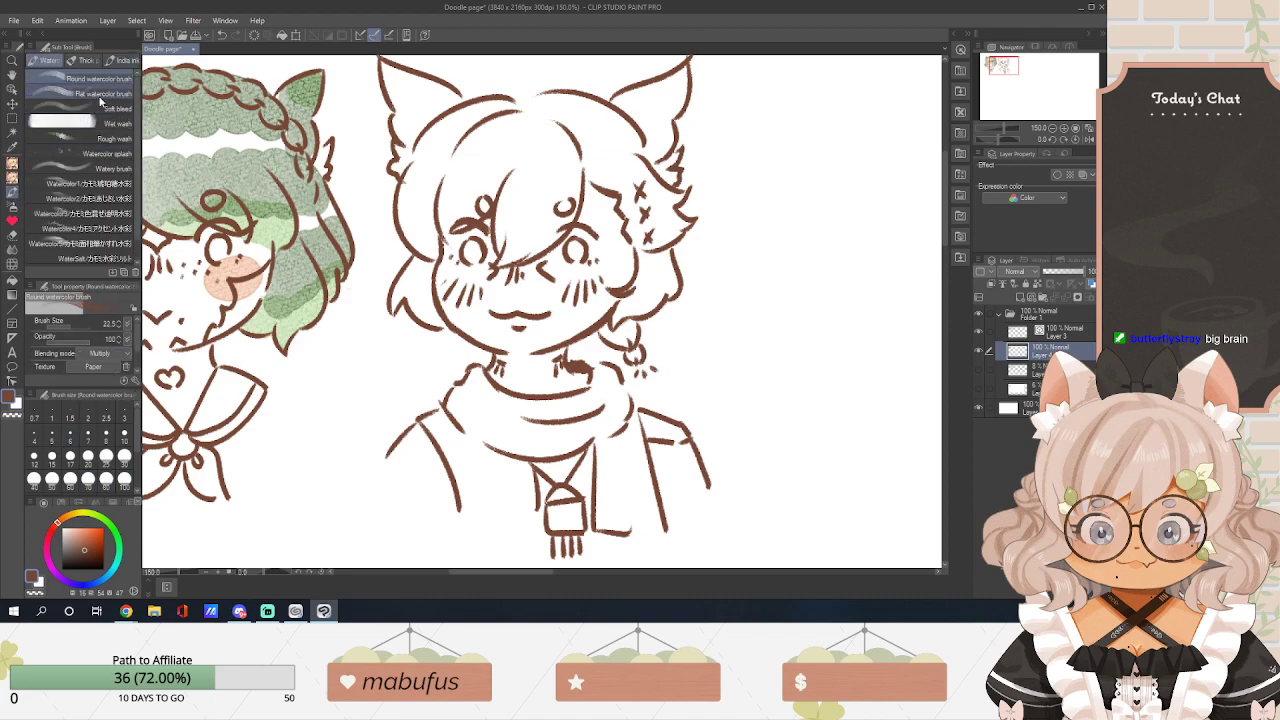
click(95, 537)
click(96, 541)
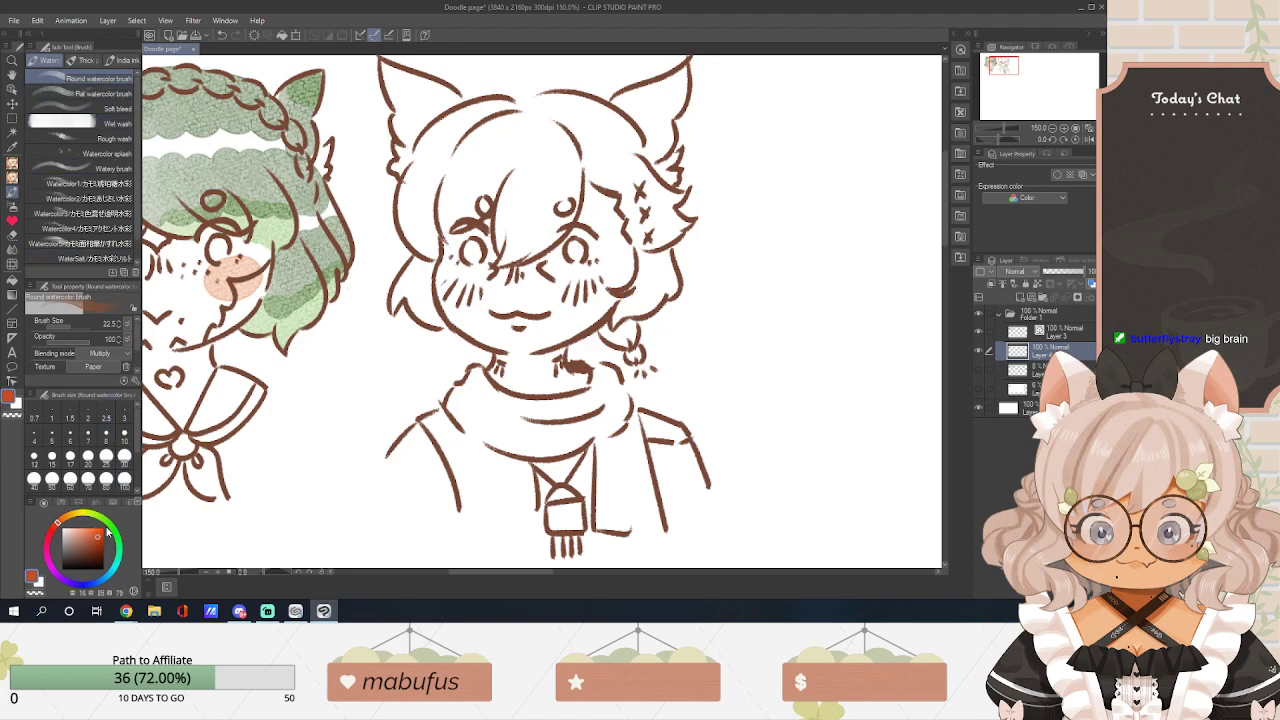
mouse_move(420, 189)
mouse_down()
mouse_move(414, 227)
mouse_move(420, 197)
mouse_move(427, 235)
mouse_move(427, 187)
mouse_move(430, 246)
mouse_move(413, 215)
mouse_move(427, 246)
mouse_move(438, 190)
mouse_move(443, 215)
mouse_move(457, 190)
mouse_move(485, 206)
mouse_move(507, 181)
mouse_move(501, 240)
mouse_move(508, 205)
mouse_move(530, 200)
mouse_move(512, 247)
mouse_move(540, 207)
mouse_move(513, 248)
mouse_move(562, 196)
mouse_move(521, 246)
mouse_move(553, 232)
mouse_up()
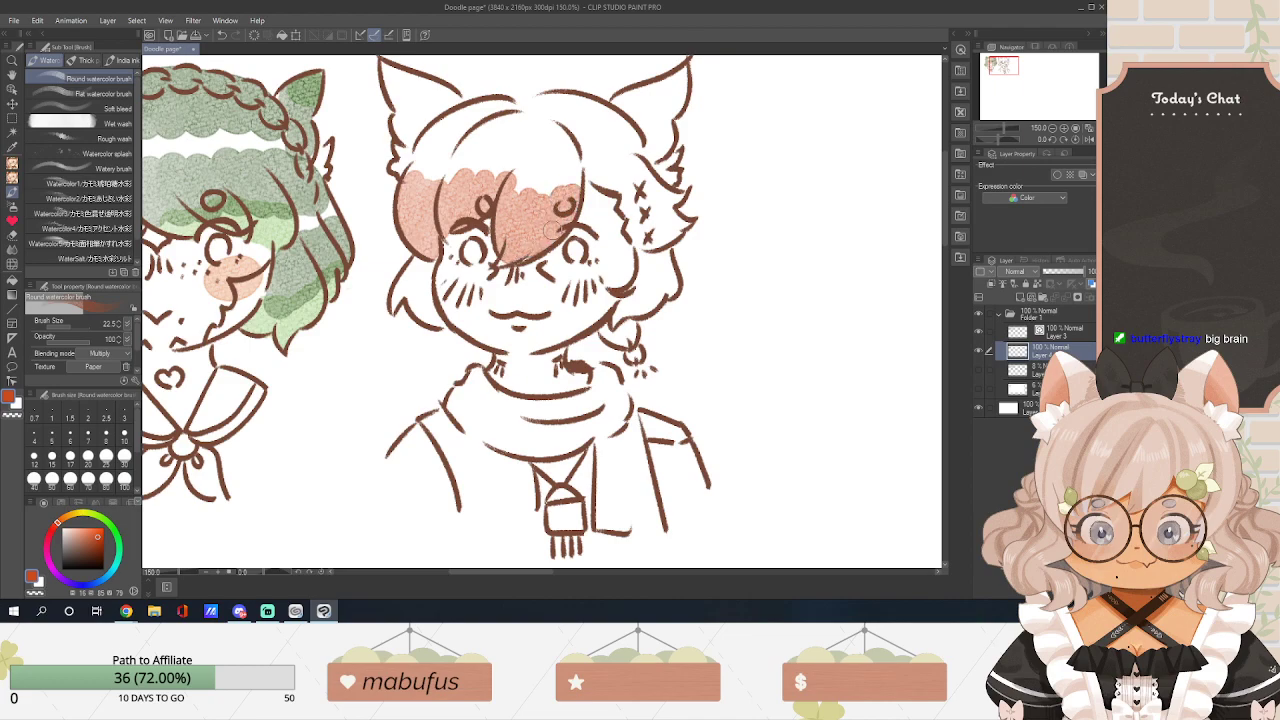
mouse_move(409, 265)
mouse_down()
mouse_move(395, 292)
mouse_move(425, 270)
mouse_move(420, 310)
mouse_move(434, 318)
mouse_up()
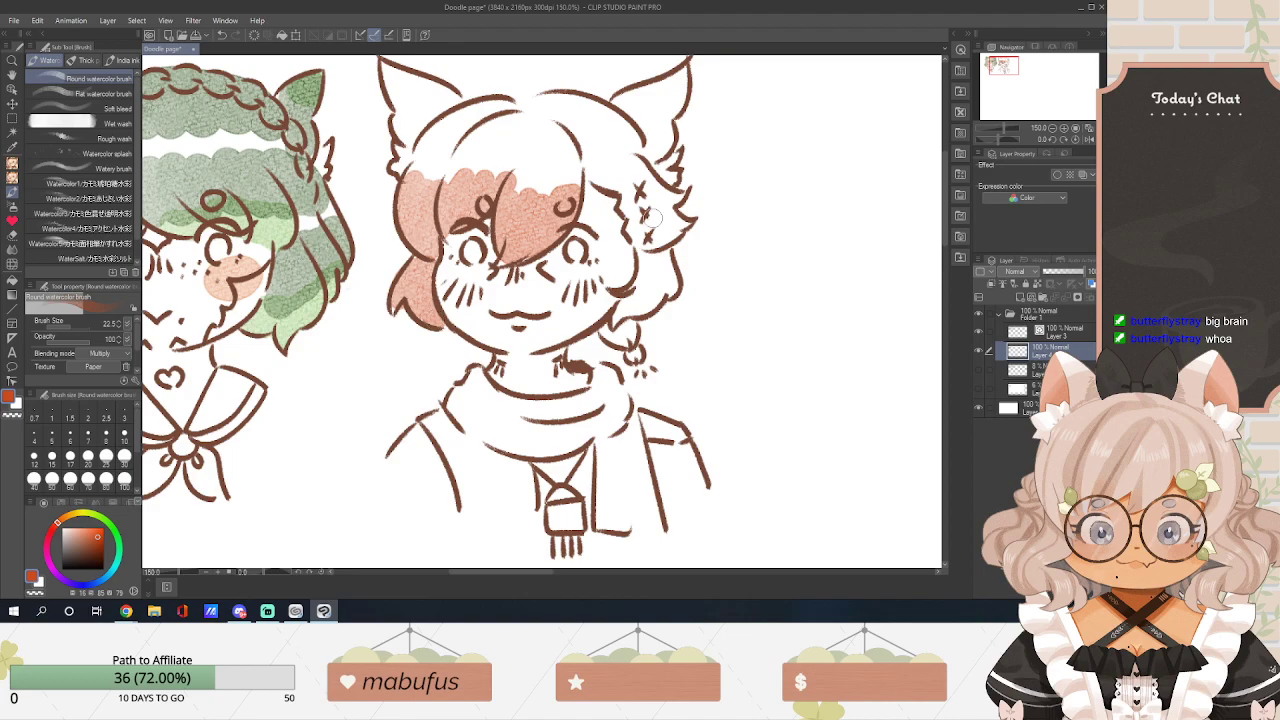
Fill the second character's right side hair around the cross marks, the lower lock and the small braid with the same orange-red watercolor.
mouse_move(608, 182)
mouse_down()
mouse_move(659, 197)
mouse_move(631, 208)
mouse_move(677, 206)
mouse_move(635, 215)
mouse_move(645, 235)
mouse_move(674, 226)
mouse_up()
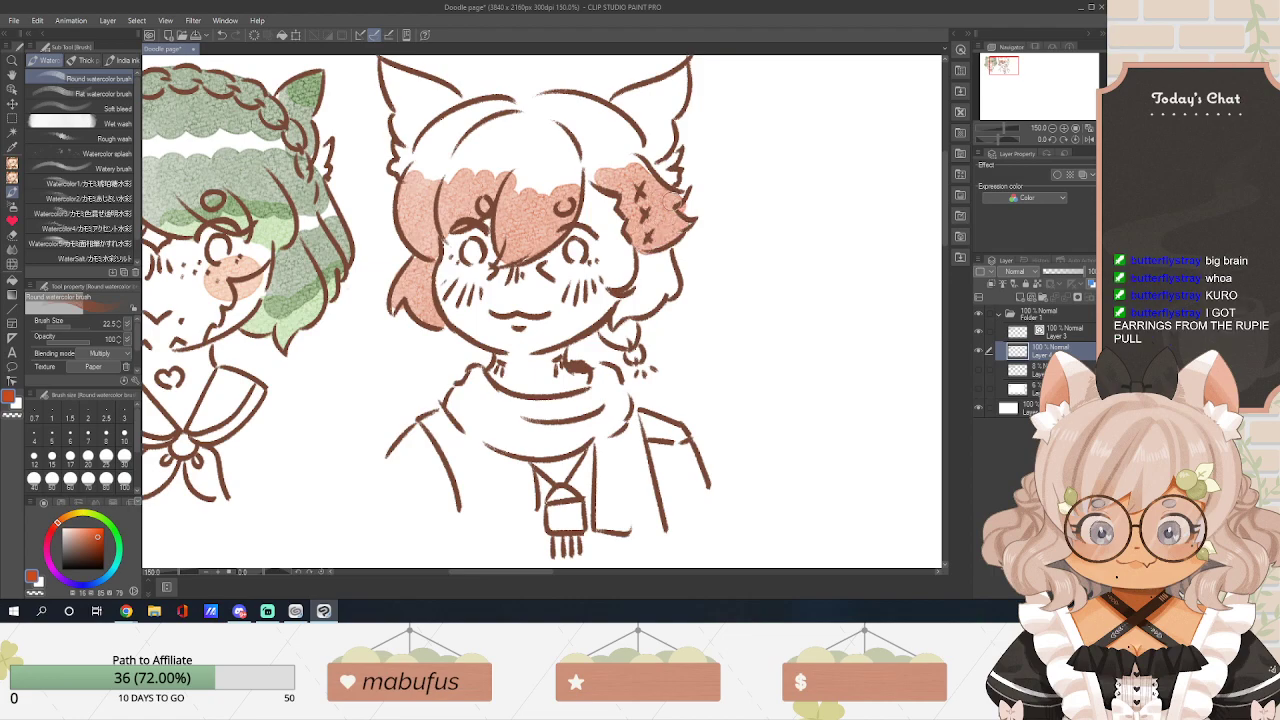
mouse_move(646, 232)
mouse_down()
mouse_move(656, 250)
mouse_move(624, 312)
mouse_move(652, 300)
mouse_move(659, 274)
mouse_up()
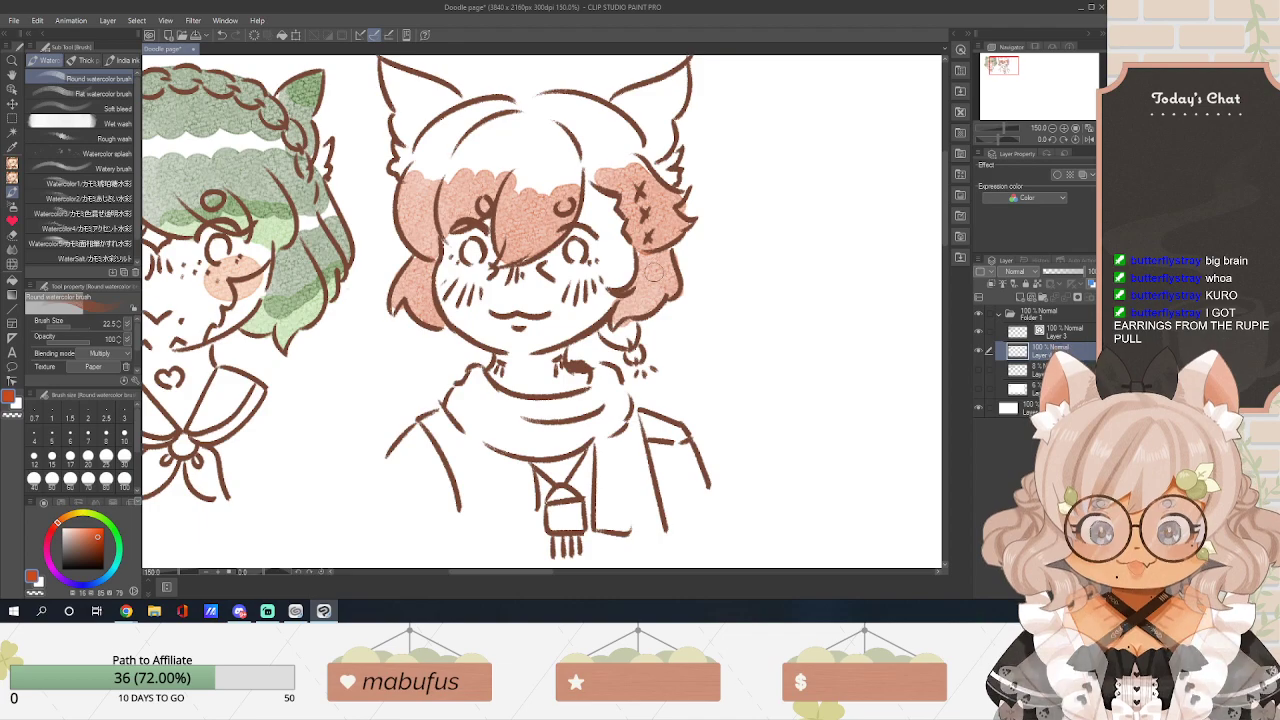
drag(620, 330, 628, 336)
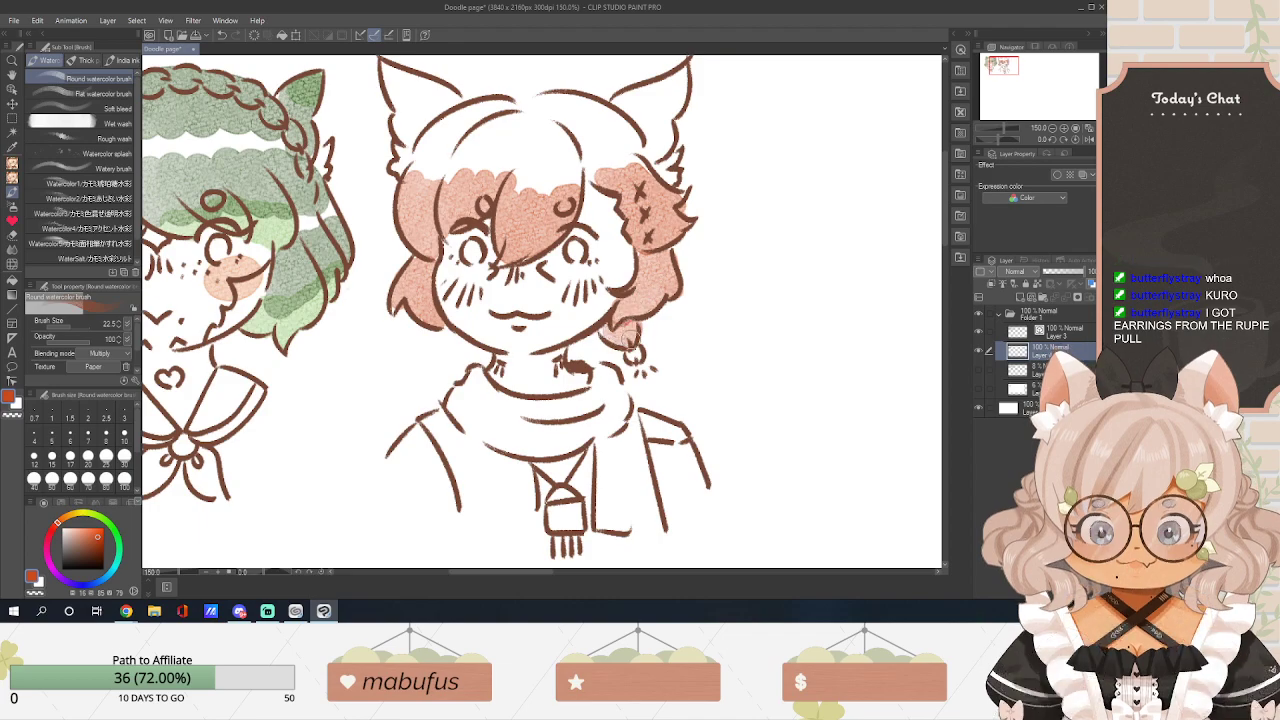
Paint the crown of the hair and both ears orange-red, leaving a scalloped white highlight band across the head.
mouse_move(490, 137)
mouse_down()
mouse_move(430, 150)
mouse_move(480, 108)
mouse_move(460, 150)
mouse_move(500, 122)
mouse_move(578, 148)
mouse_move(630, 140)
mouse_move(628, 125)
mouse_up()
mouse_move(550, 120)
mouse_down()
mouse_move(506, 118)
mouse_move(553, 113)
mouse_move(505, 116)
mouse_move(587, 123)
mouse_move(519, 115)
mouse_move(583, 117)
mouse_move(552, 104)
mouse_move(598, 116)
mouse_up()
mouse_move(490, 111)
mouse_down()
mouse_move(429, 145)
mouse_move(386, 66)
mouse_move(420, 115)
mouse_move(407, 86)
mouse_move(437, 96)
mouse_up()
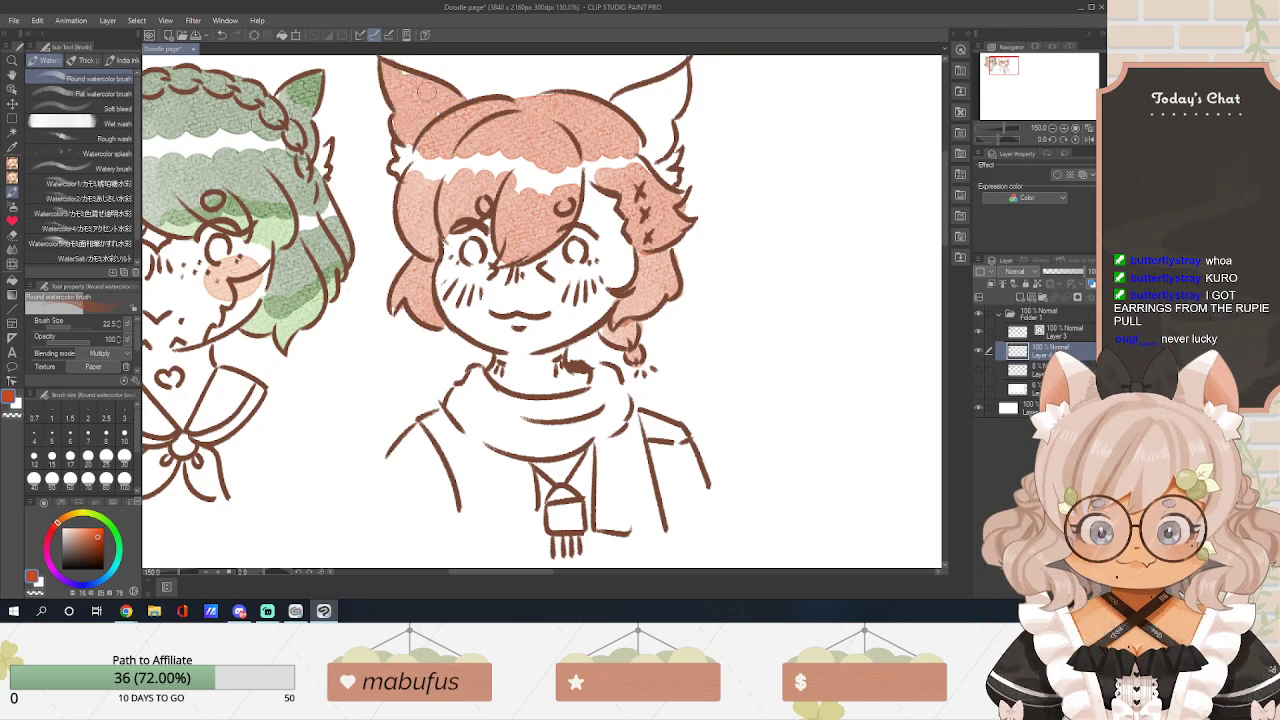
mouse_move(540, 117)
mouse_down()
mouse_move(597, 119)
mouse_move(679, 82)
mouse_move(636, 126)
mouse_move(667, 105)
mouse_move(631, 116)
mouse_move(665, 123)
mouse_move(679, 92)
mouse_move(666, 132)
mouse_up()
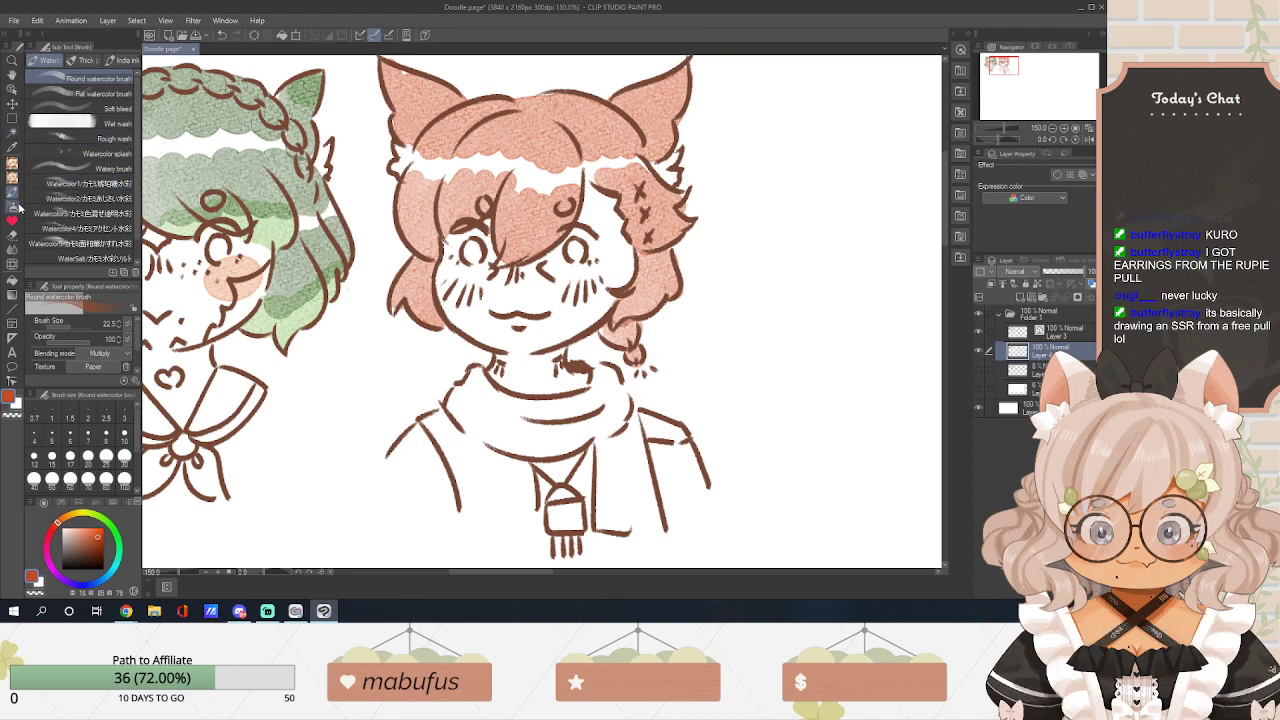
click(12, 235)
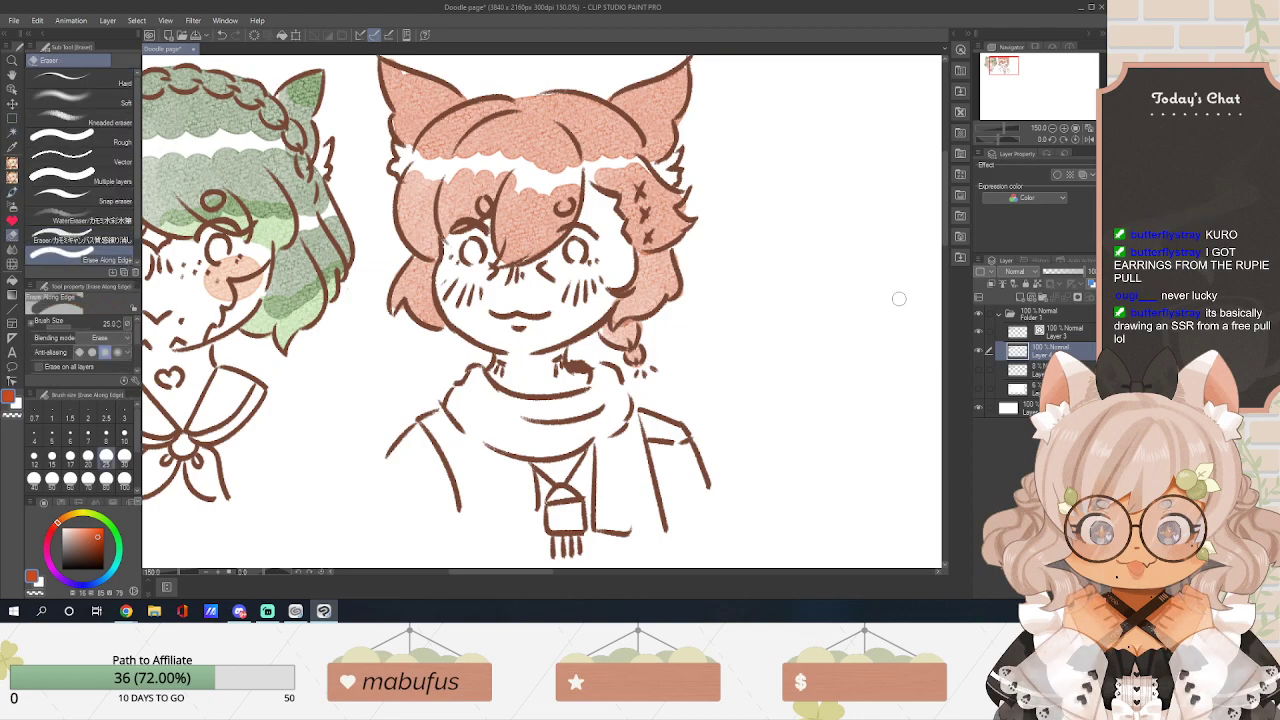
drag(945, 244, 947, 232)
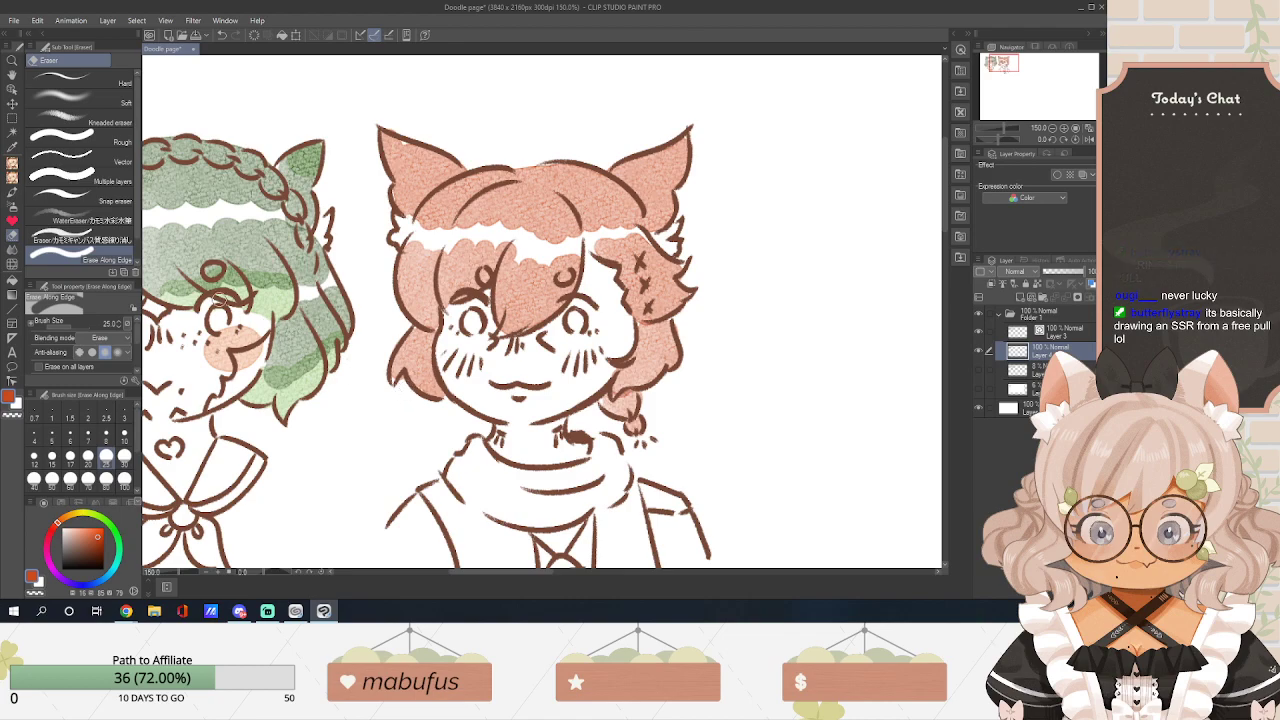
click(83, 534)
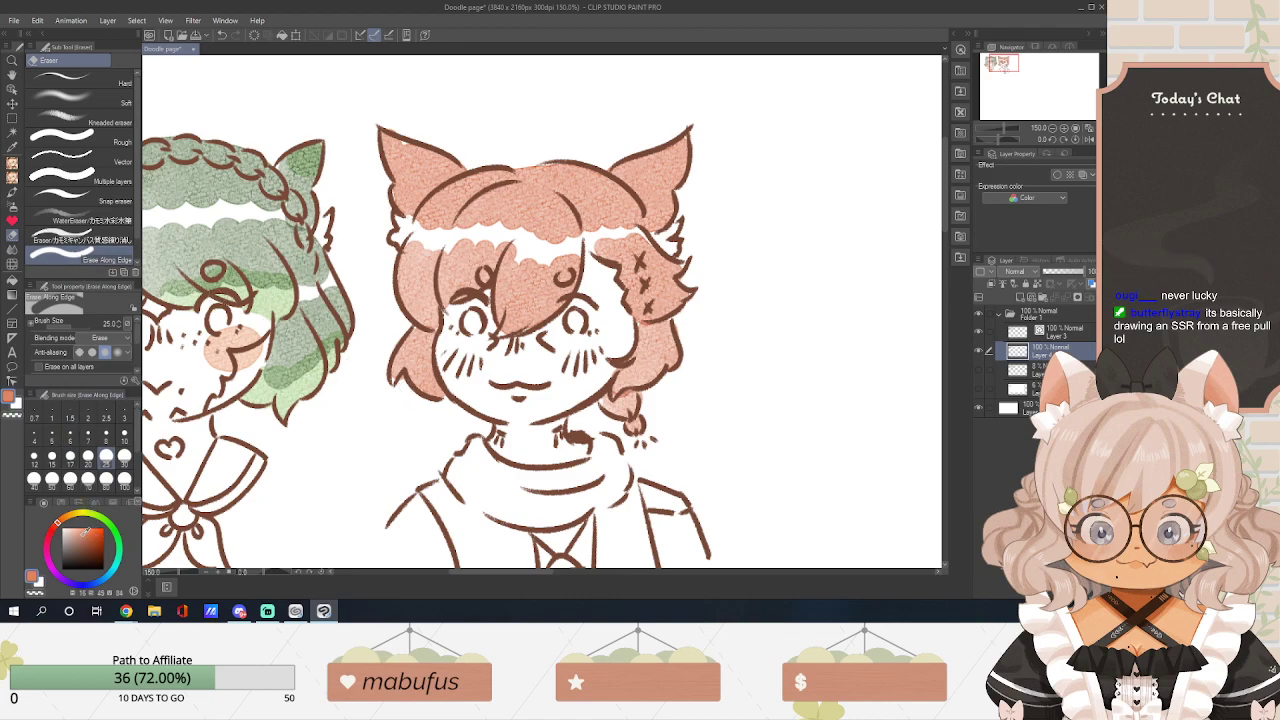
click(12, 191)
drag(445, 348, 480, 372)
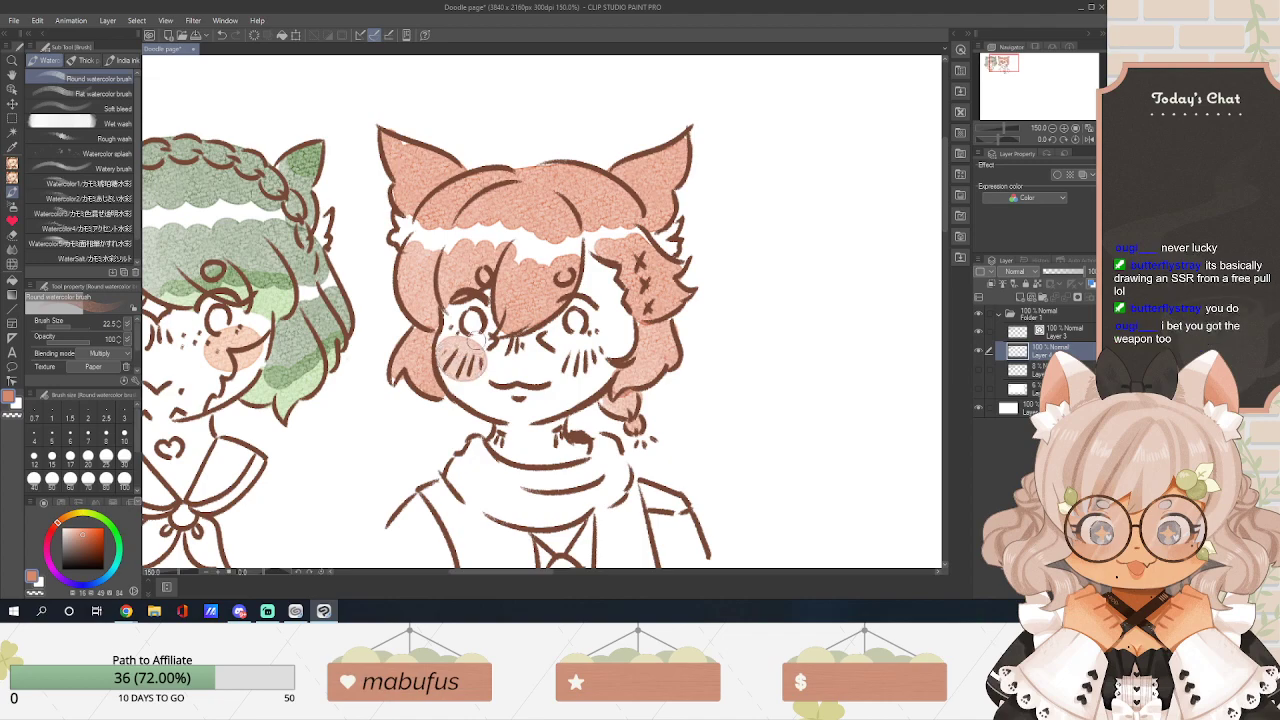
key(ctrl+z)
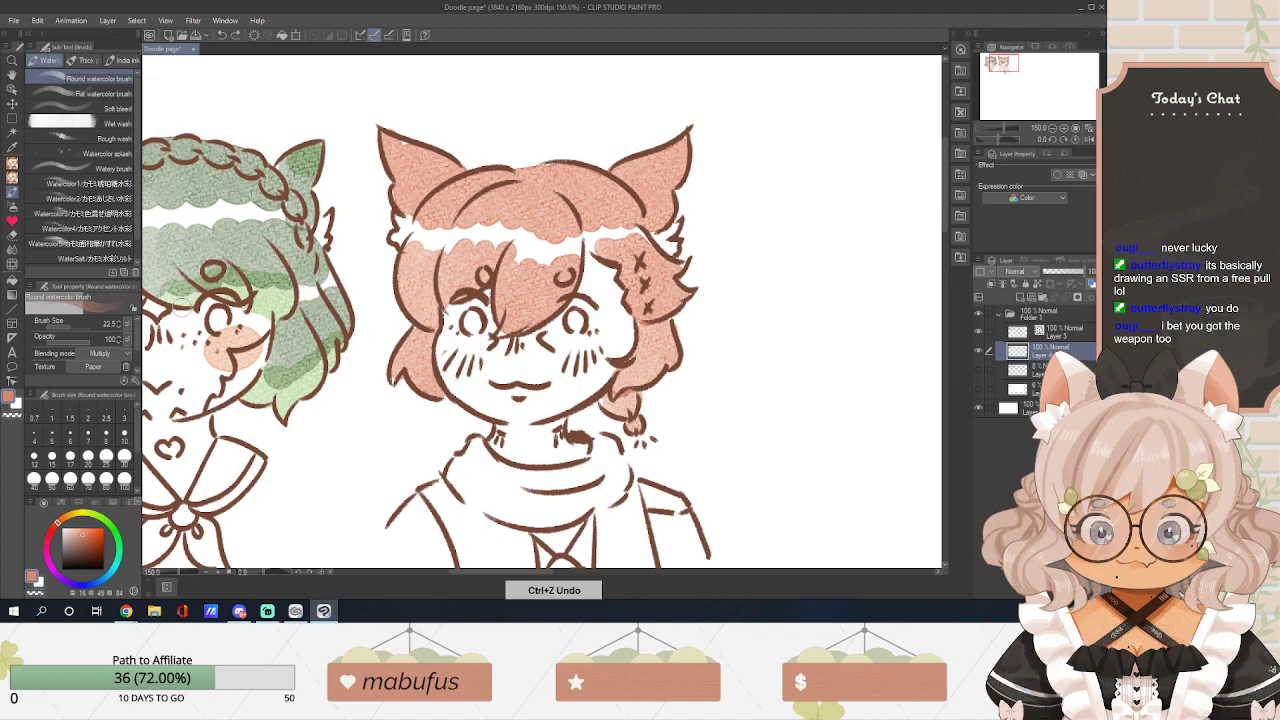
Paint round blush patches on both of the second character's cheeks in a soft light pink with the Round watercolor brush.
click(54, 526)
click(77, 528)
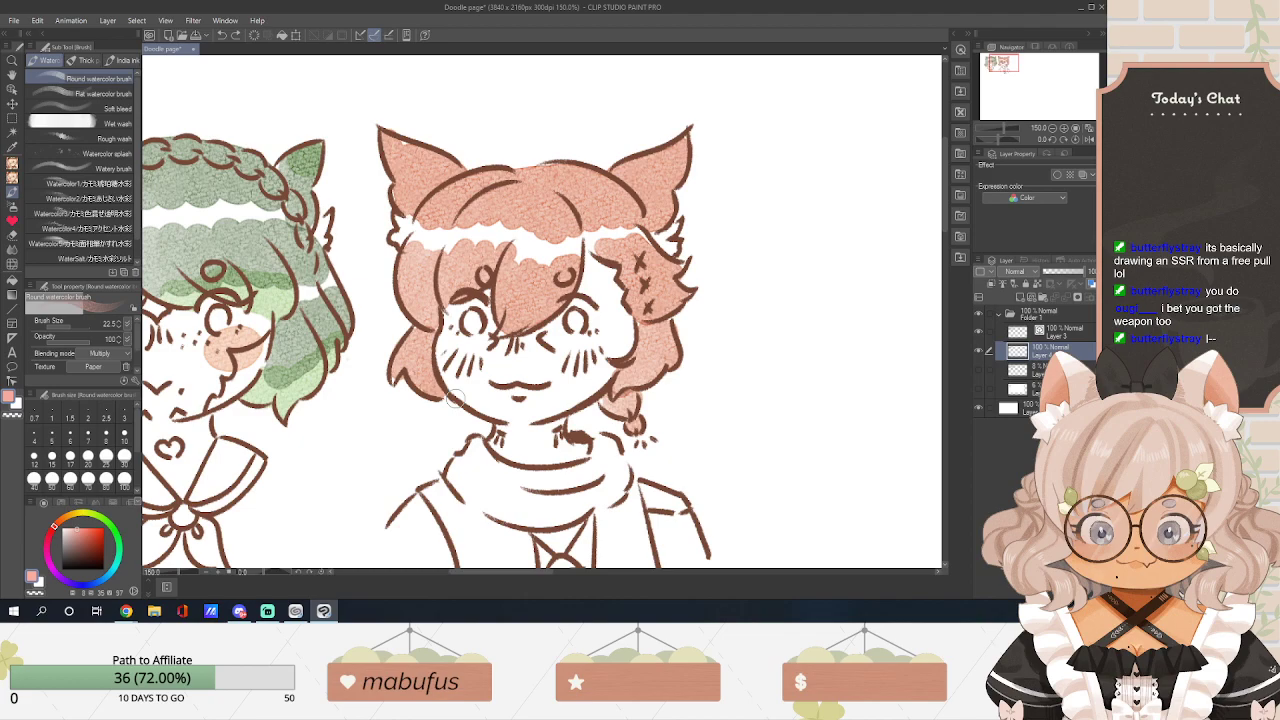
mouse_move(462, 350)
mouse_down()
mouse_move(455, 360)
mouse_move(470, 355)
mouse_up()
mouse_move(572, 350)
mouse_down()
mouse_move(596, 366)
mouse_move(570, 372)
mouse_up()
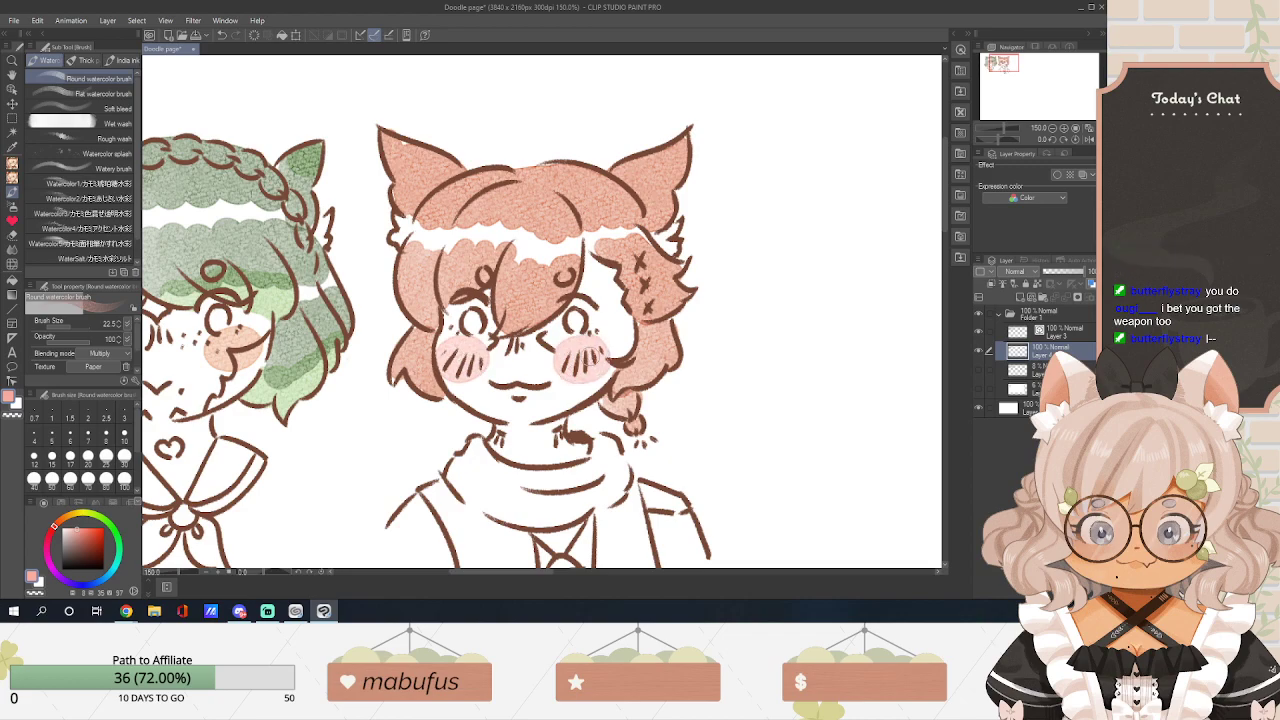
Examine both coloured characters from a distance and up close, and check the empty space beside them on the page.
key(ctrl+minus)
key(ctrl+minus)
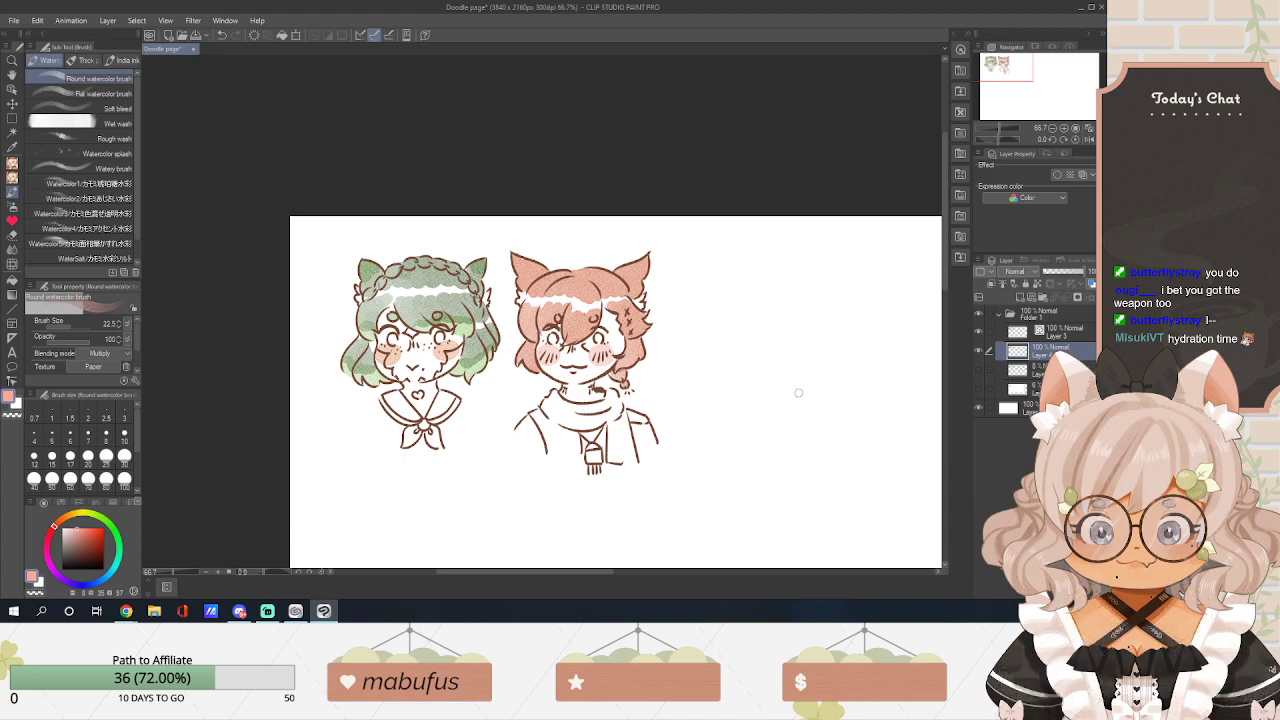
scroll(799, 393, down, 5)
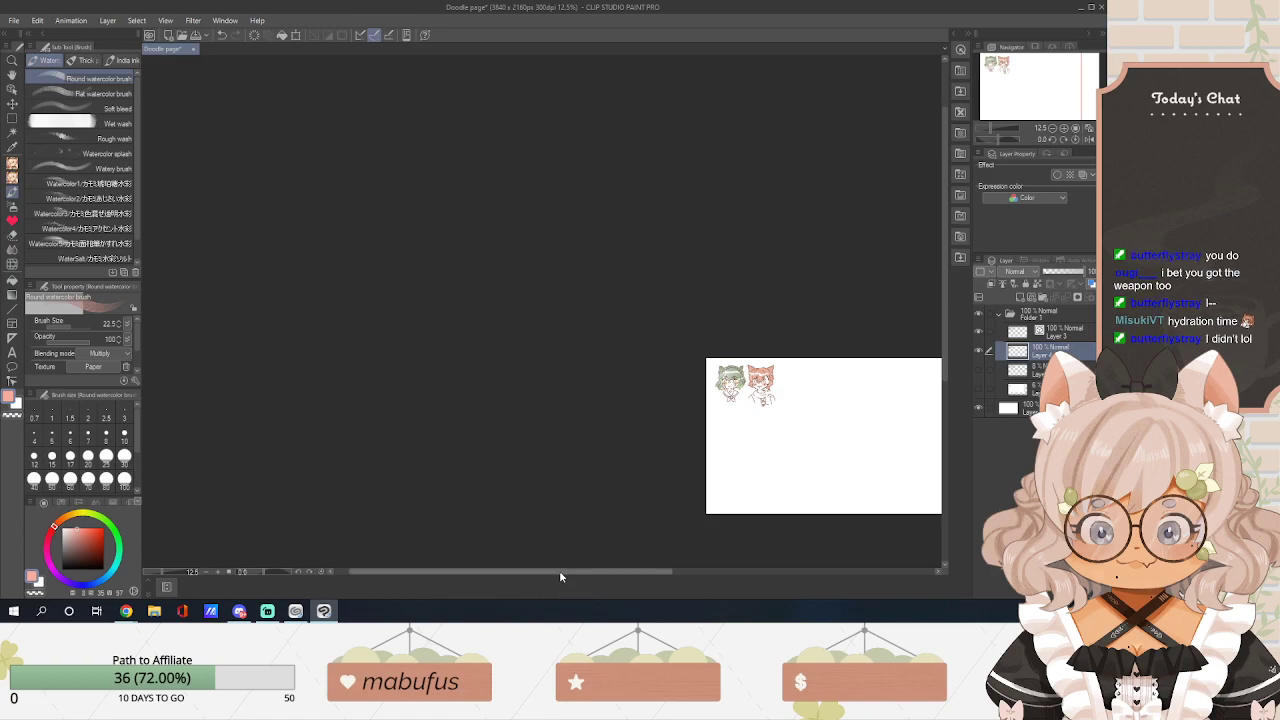
scroll(618, 560, up, 6)
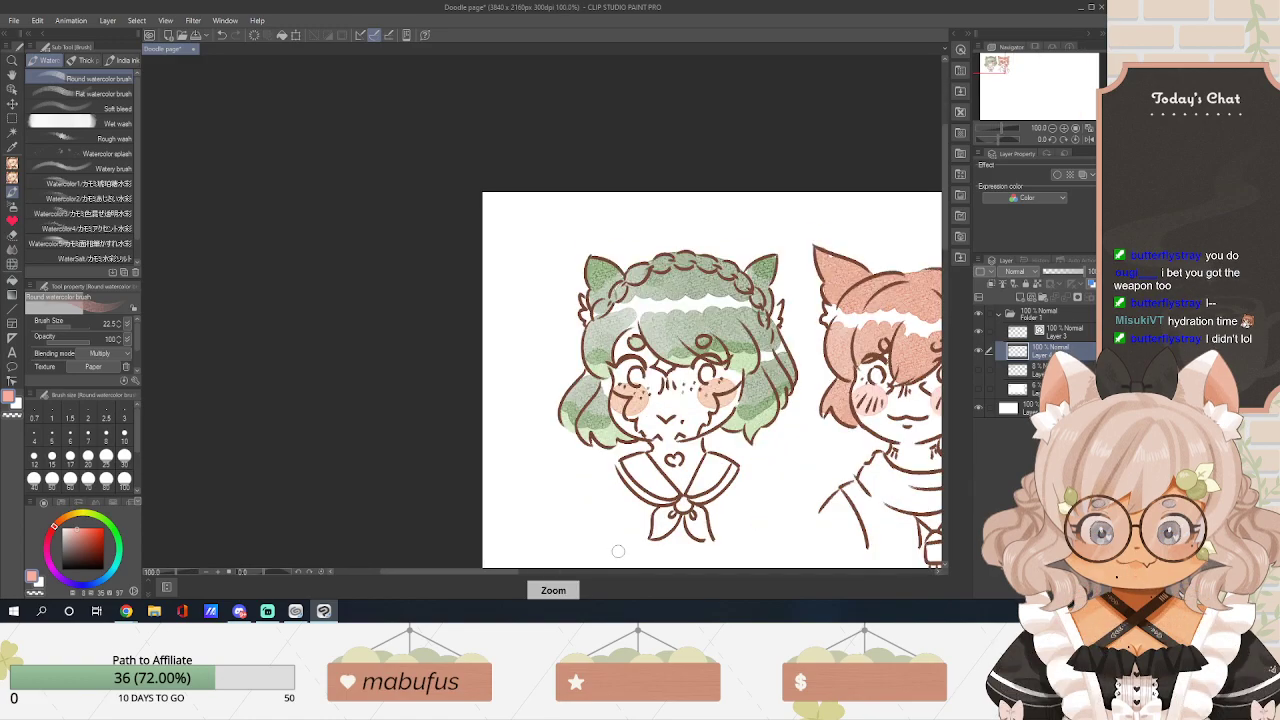
drag(504, 574, 556, 574)
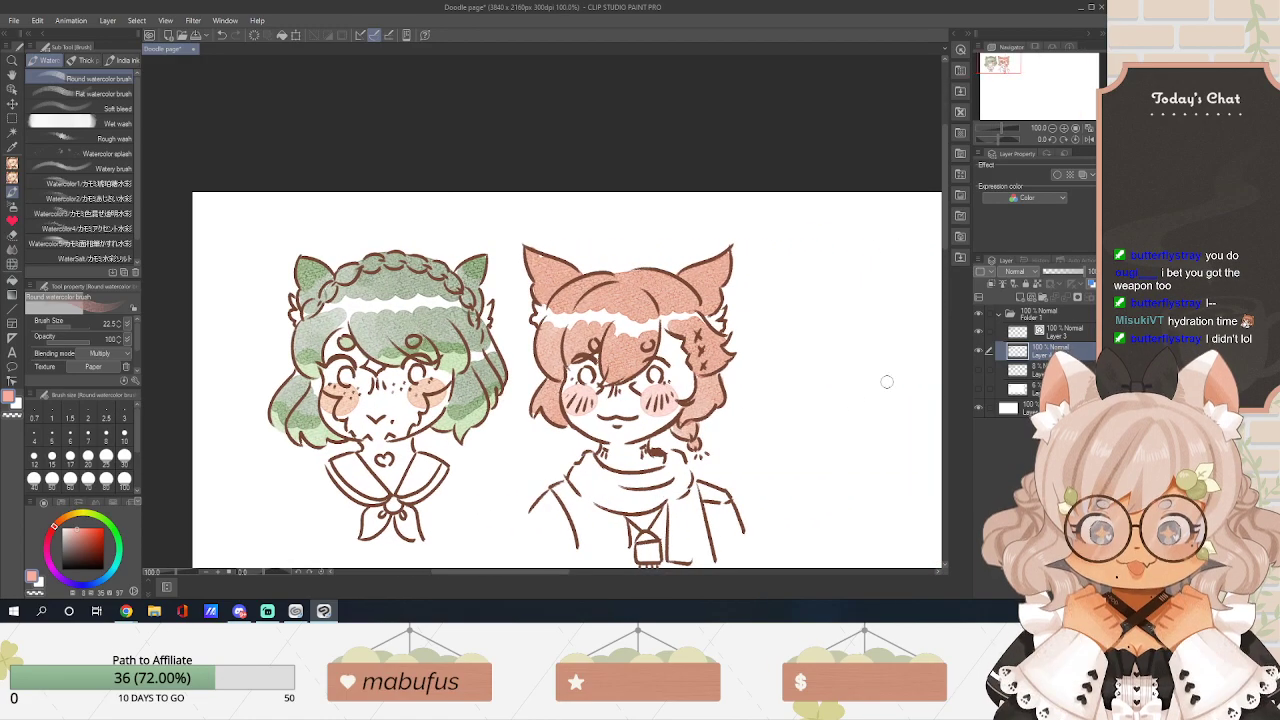
drag(946, 231, 946, 264)
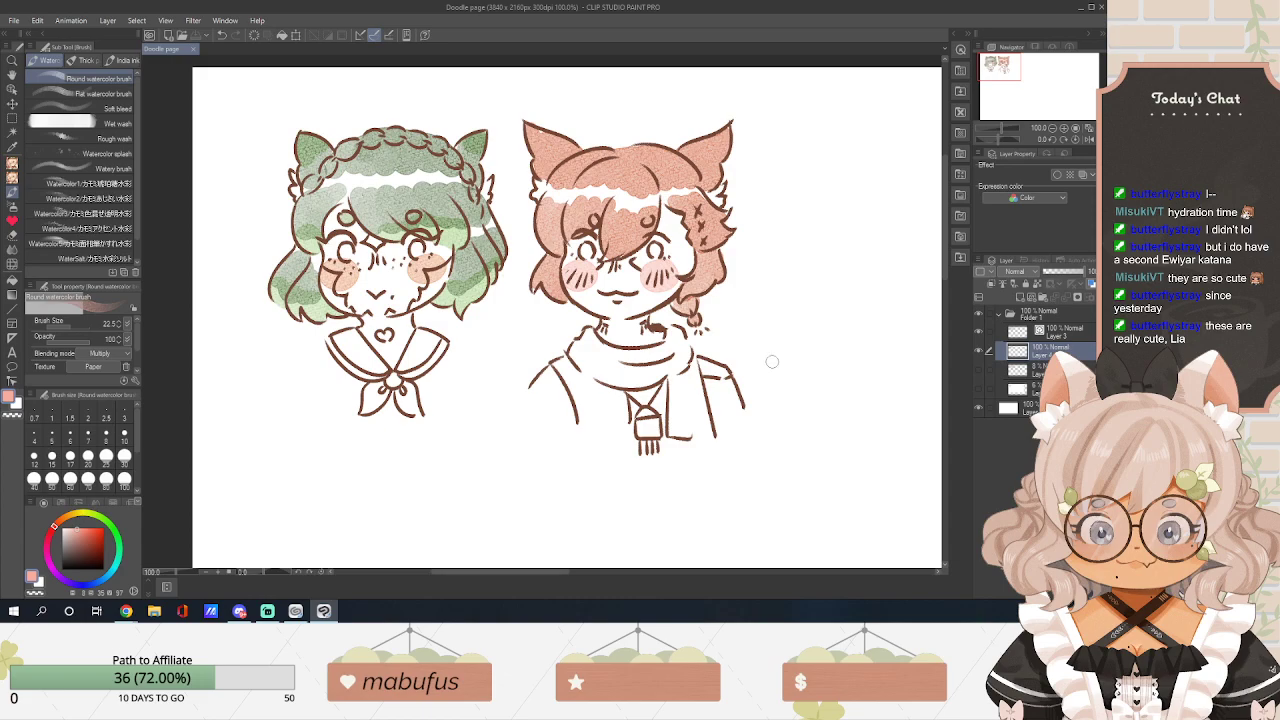
drag(554, 571, 571, 571)
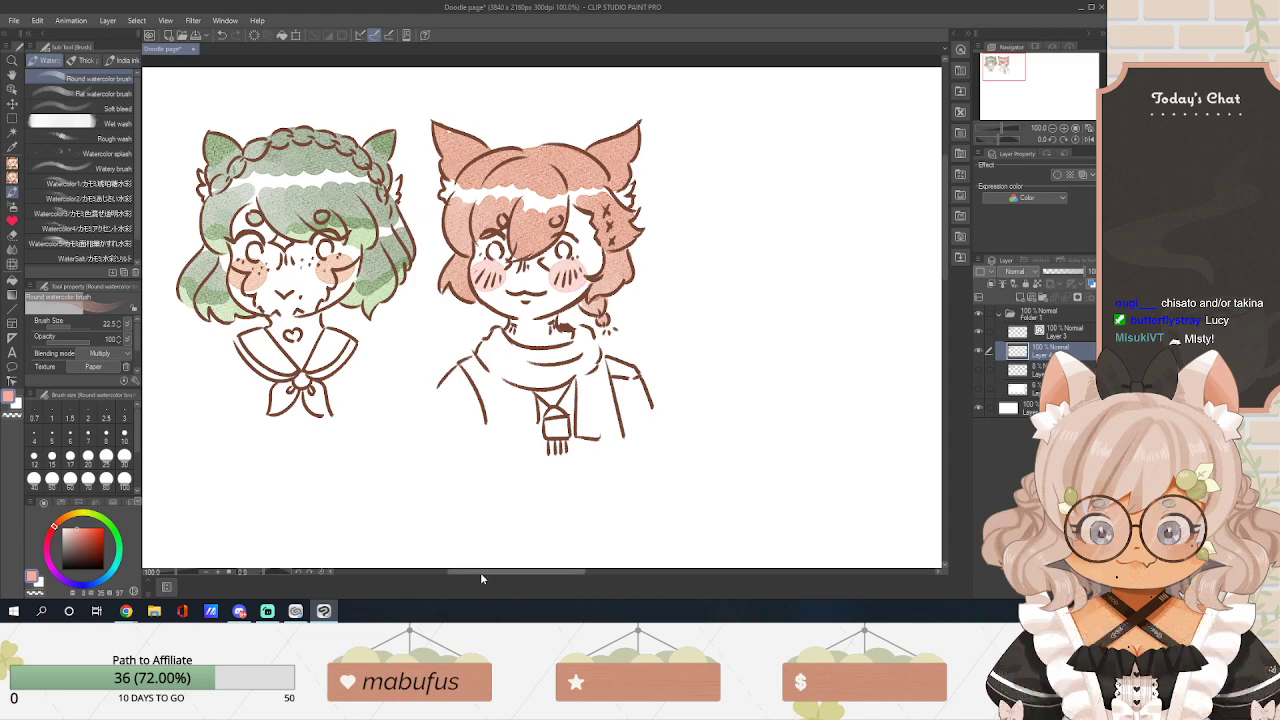
drag(490, 575, 545, 574)
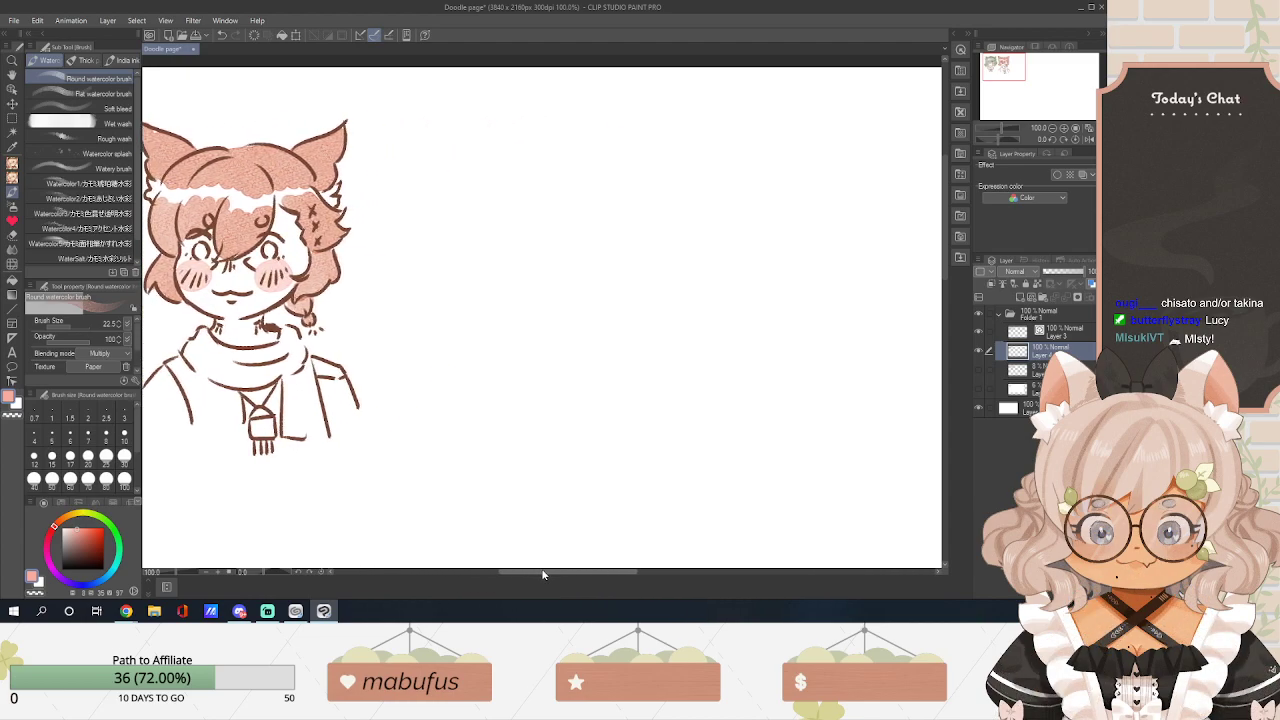
drag(946, 254, 946, 253)
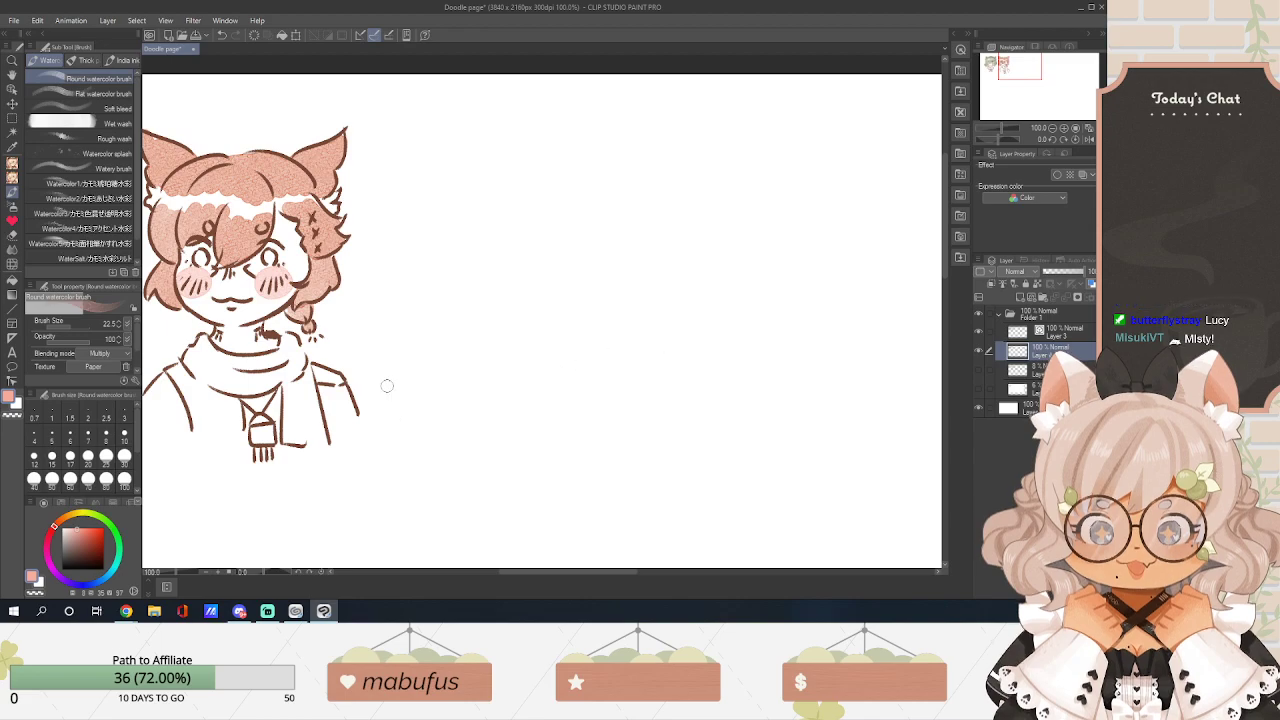
Sample the brown of the second character's coat outline, and activate and show the hidden sketch layer below the colour layer.
scroll(258, 432, up, 5)
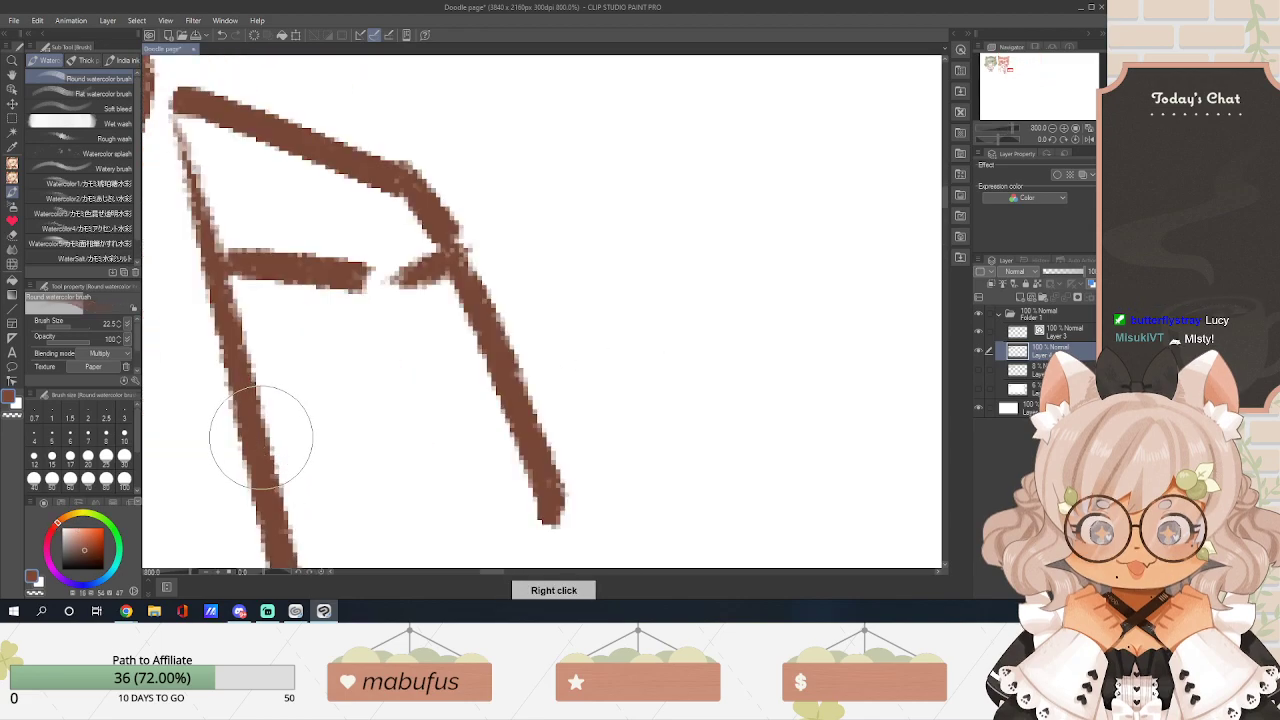
scroll(300, 443, down, 4)
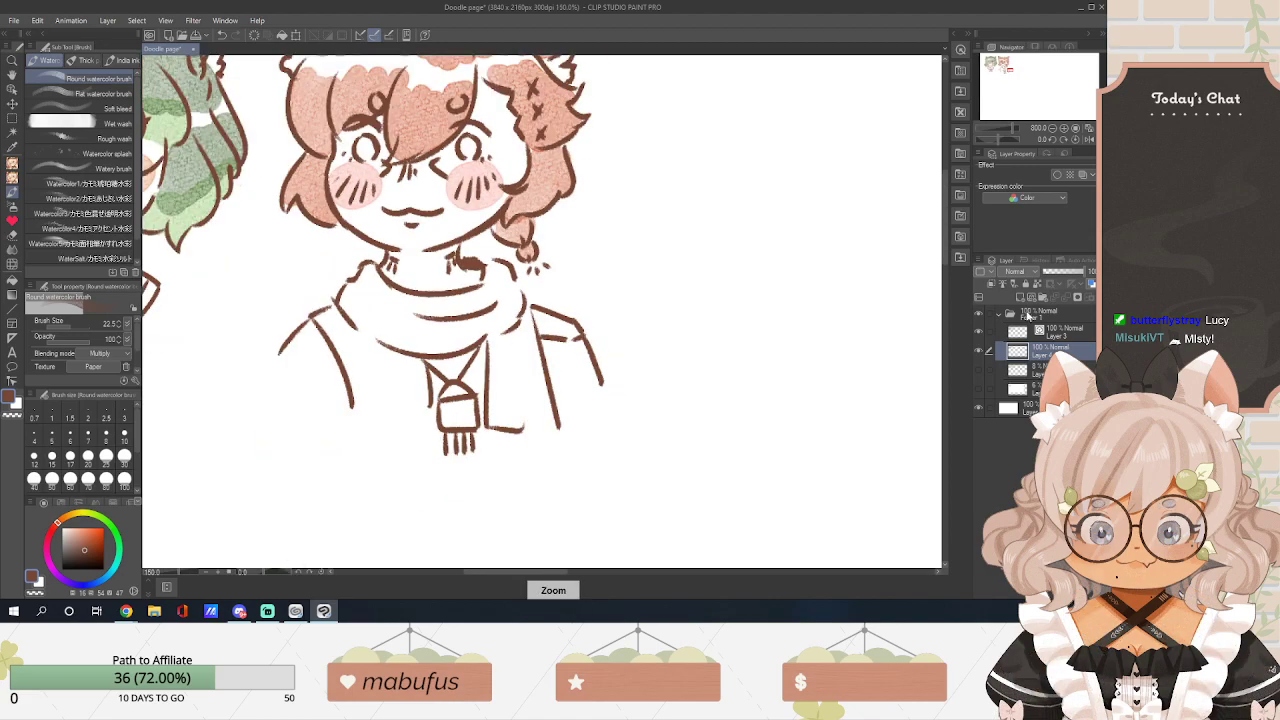
click(1035, 372)
click(978, 370)
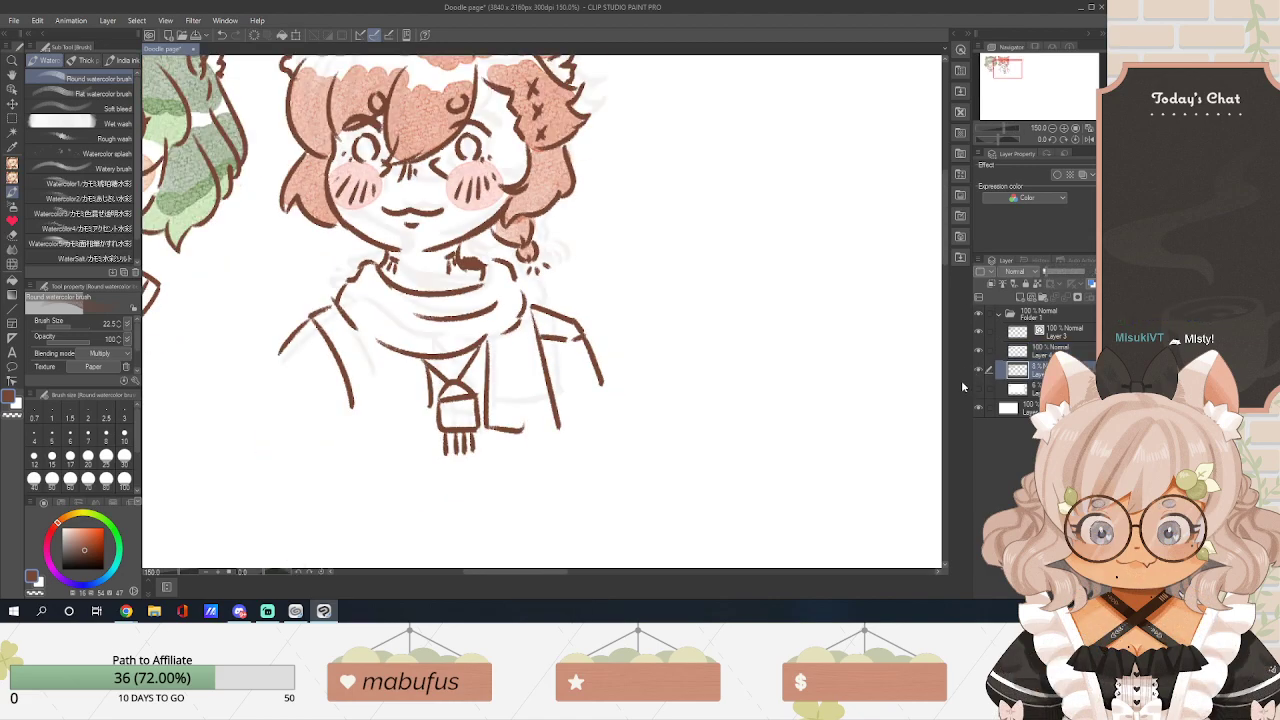
Select the SU-Cream Pencil at size 6 for sketching in the empty space beside the second character.
drag(553, 576, 599, 574)
mouse_move(947, 272)
mouse_down()
mouse_move(947, 335)
mouse_move(950, 262)
mouse_up()
scroll(950, 193, up, 3)
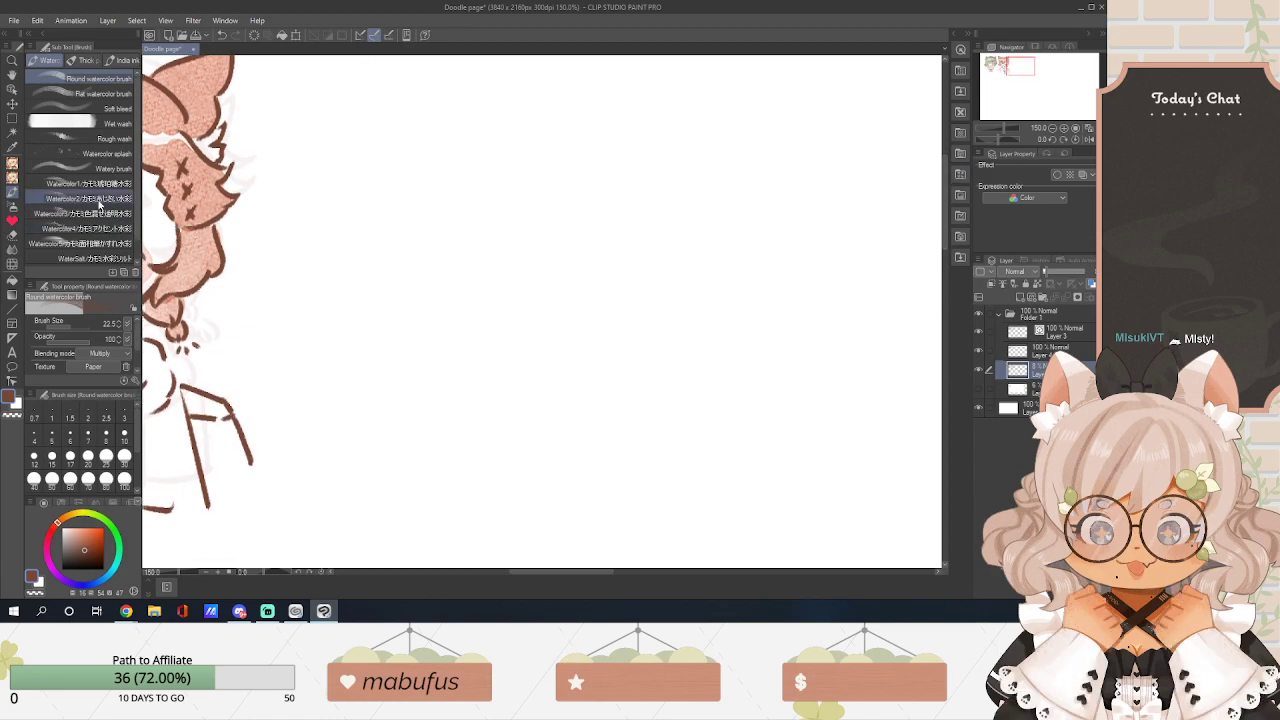
click(12, 164)
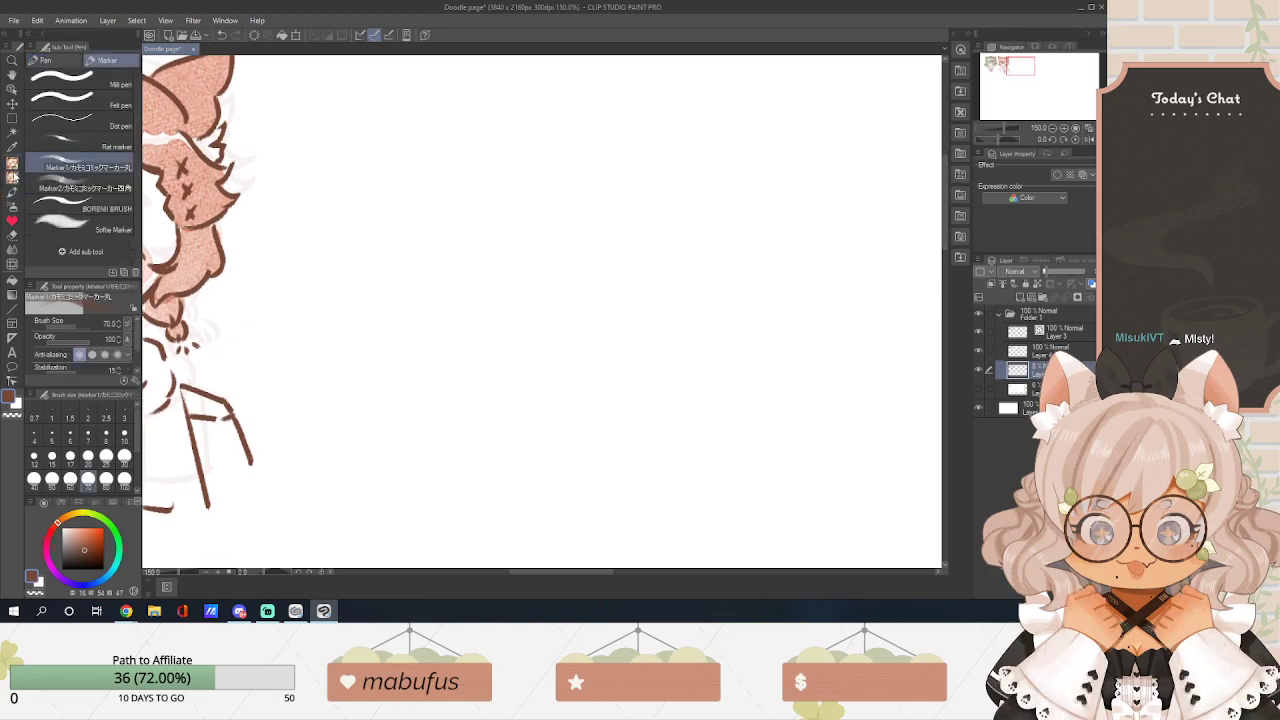
click(12, 178)
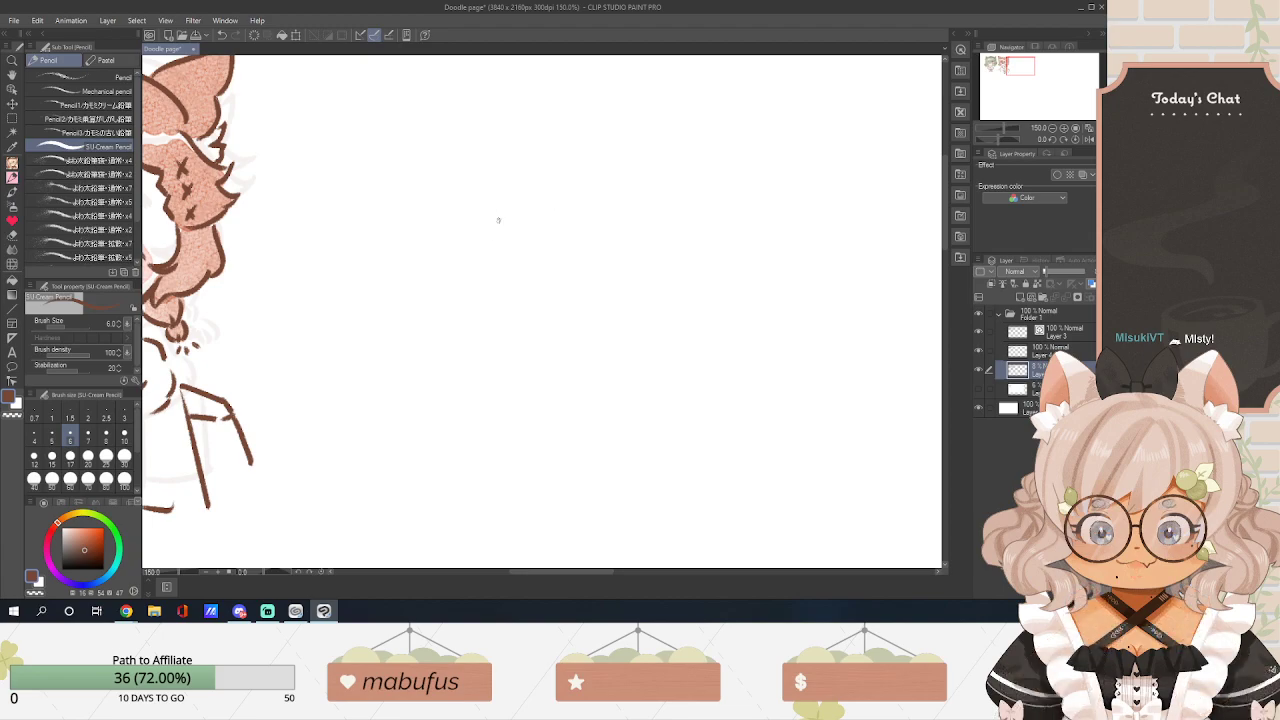
Discard the trial face curve, hide the faint sketch layer and add a new vector layer above it.
drag(497, 216, 515, 284)
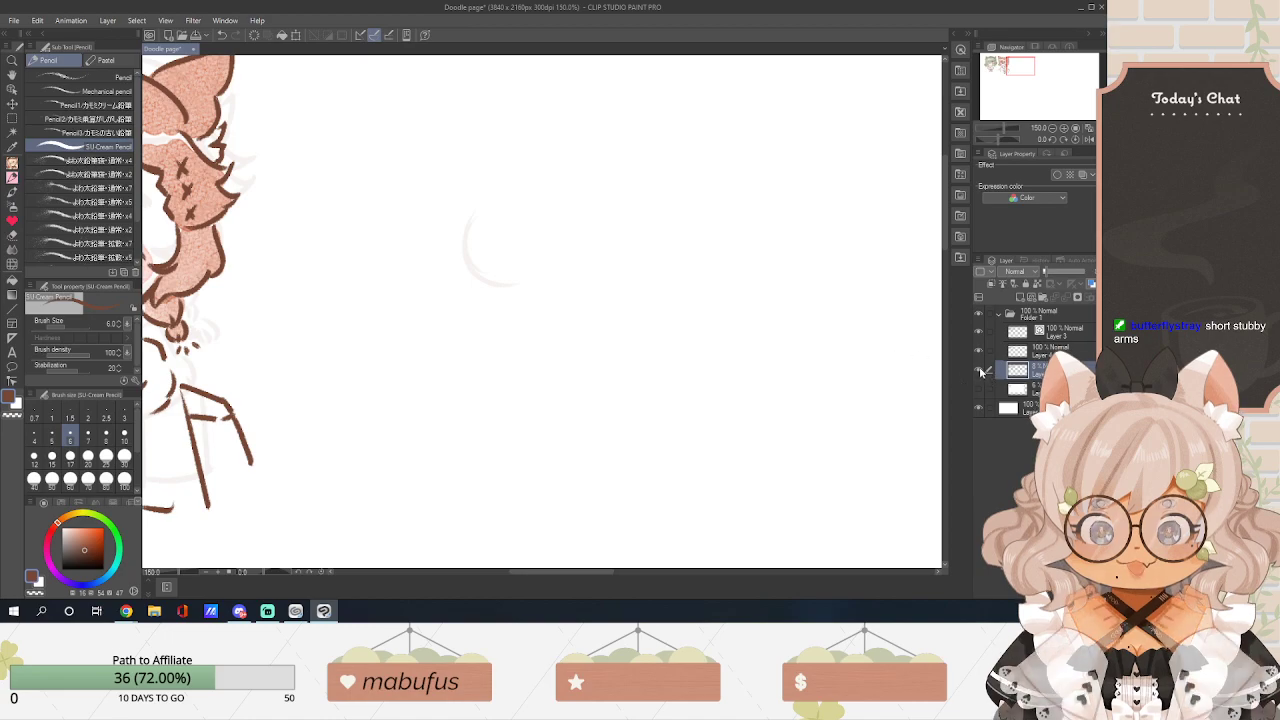
key(ctrl+z)
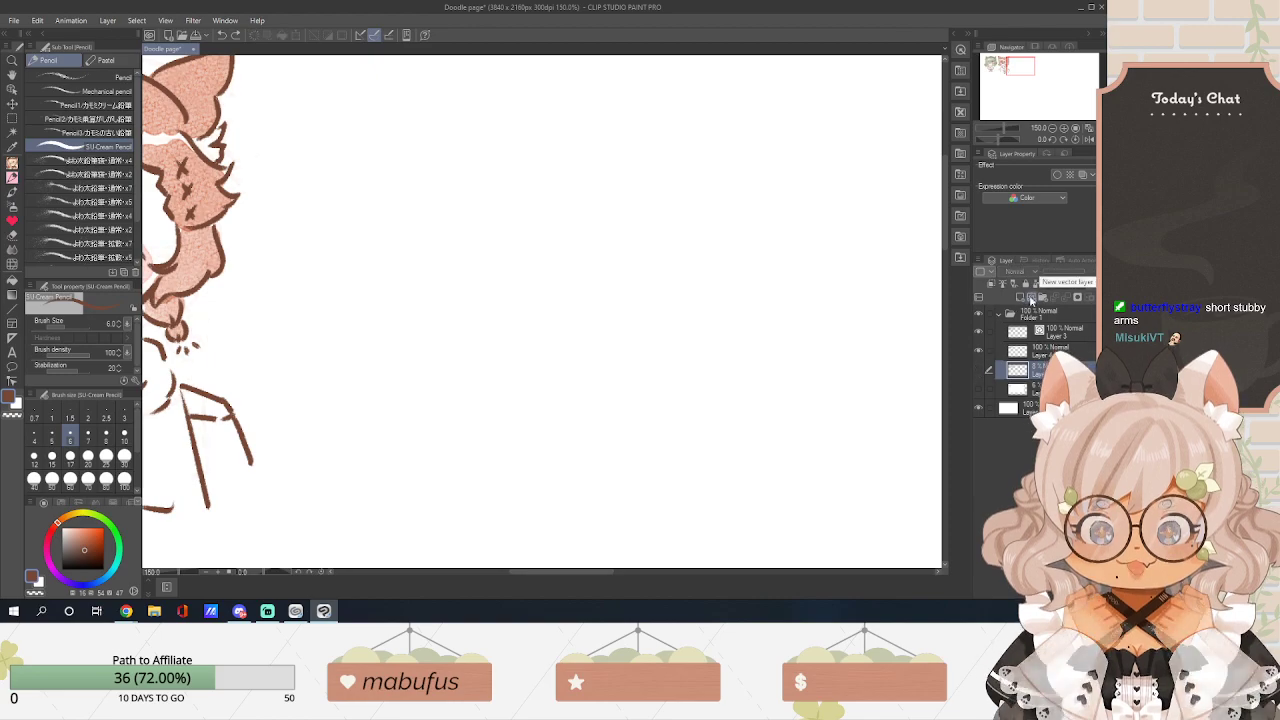
click(1033, 298)
Sketch a third chibi character's rounded jawline with an ear beside it, undoing strokes that do not fit.
mouse_move(512, 205)
mouse_down()
mouse_move(542, 202)
mouse_move(585, 290)
mouse_up()
mouse_move(470, 235)
mouse_down()
mouse_move(472, 290)
mouse_move(495, 310)
mouse_up()
key(ctrl+z)
key(ctrl+z)
key(ctrl+z)
key(ctrl+z)
mouse_move(488, 232)
mouse_down()
mouse_move(487, 288)
mouse_move(495, 268)
mouse_move(512, 332)
mouse_move(542, 347)
mouse_up()
key(ctrl+z)
mouse_move(498, 306)
mouse_down()
mouse_move(554, 338)
mouse_move(590, 323)
mouse_move(622, 294)
mouse_up()
key(ctrl+z)
key(ctrl+z)
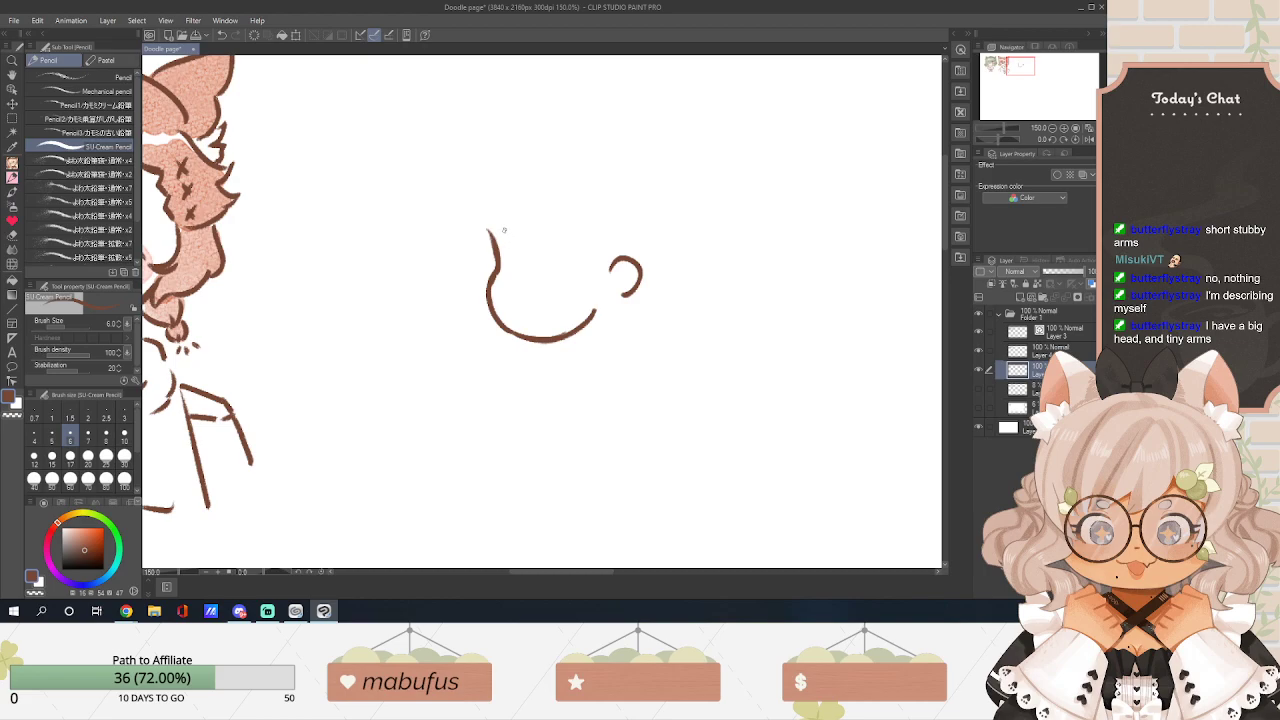
Draw a jagged strand beside the forehead and a long pointed sidelock in front of the ear.
drag(506, 224, 501, 266)
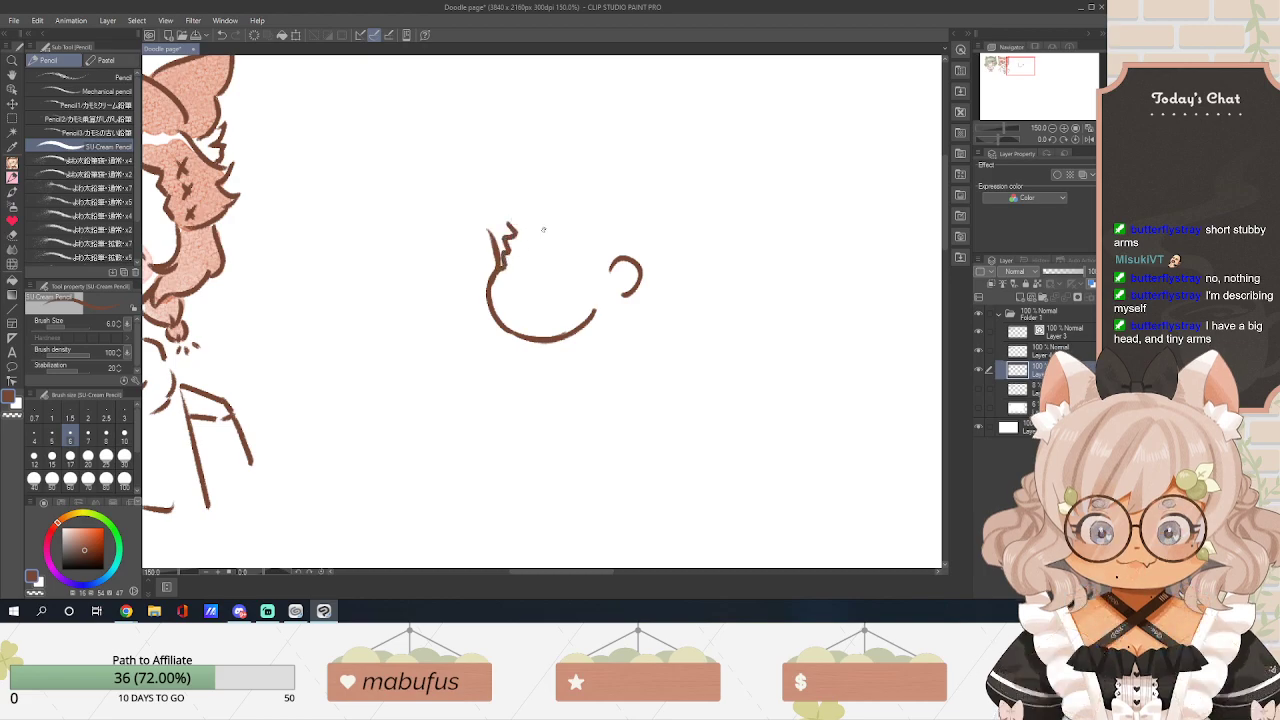
mouse_move(591, 260)
mouse_down()
mouse_move(575, 369)
mouse_move(618, 302)
mouse_move(607, 256)
mouse_up()
drag(588, 355, 577, 373)
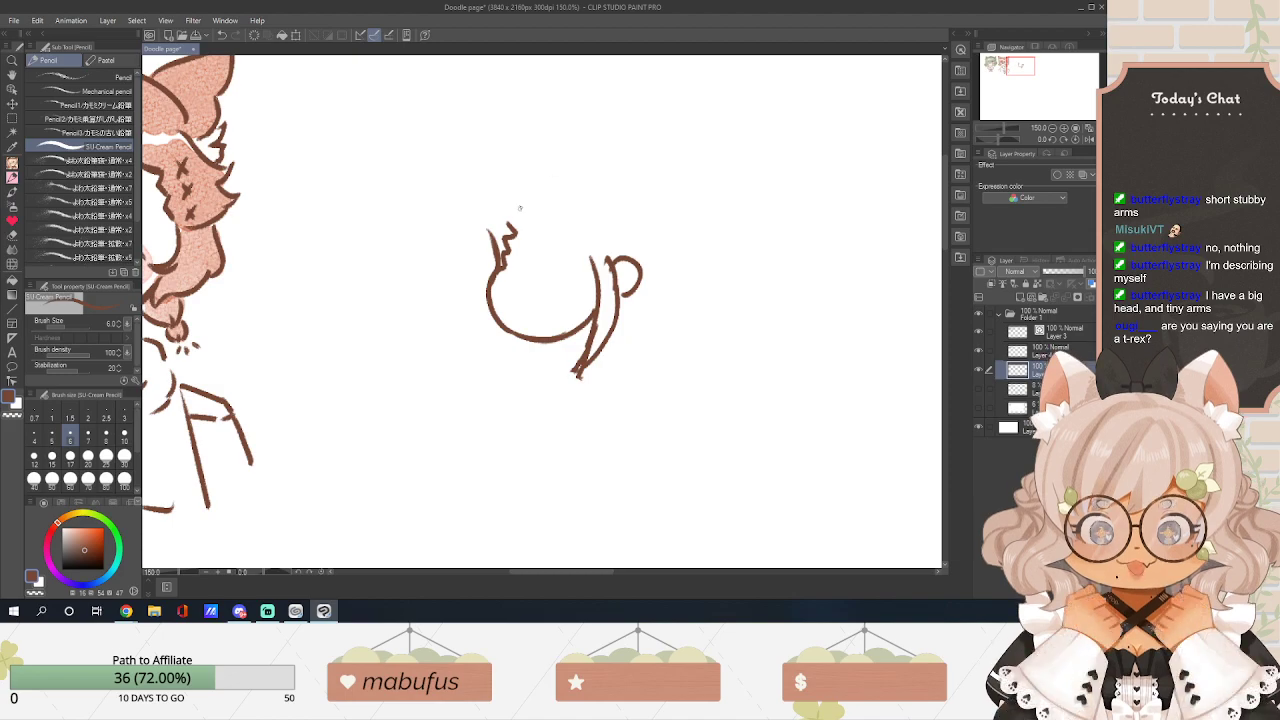
Draw side-swept bangs and the rounded outer outline of the hair over the crown and both sides.
drag(517, 199, 514, 234)
mouse_move(533, 228)
mouse_down()
mouse_move(548, 258)
mouse_move(597, 262)
mouse_up()
drag(629, 201, 653, 272)
drag(508, 207, 474, 276)
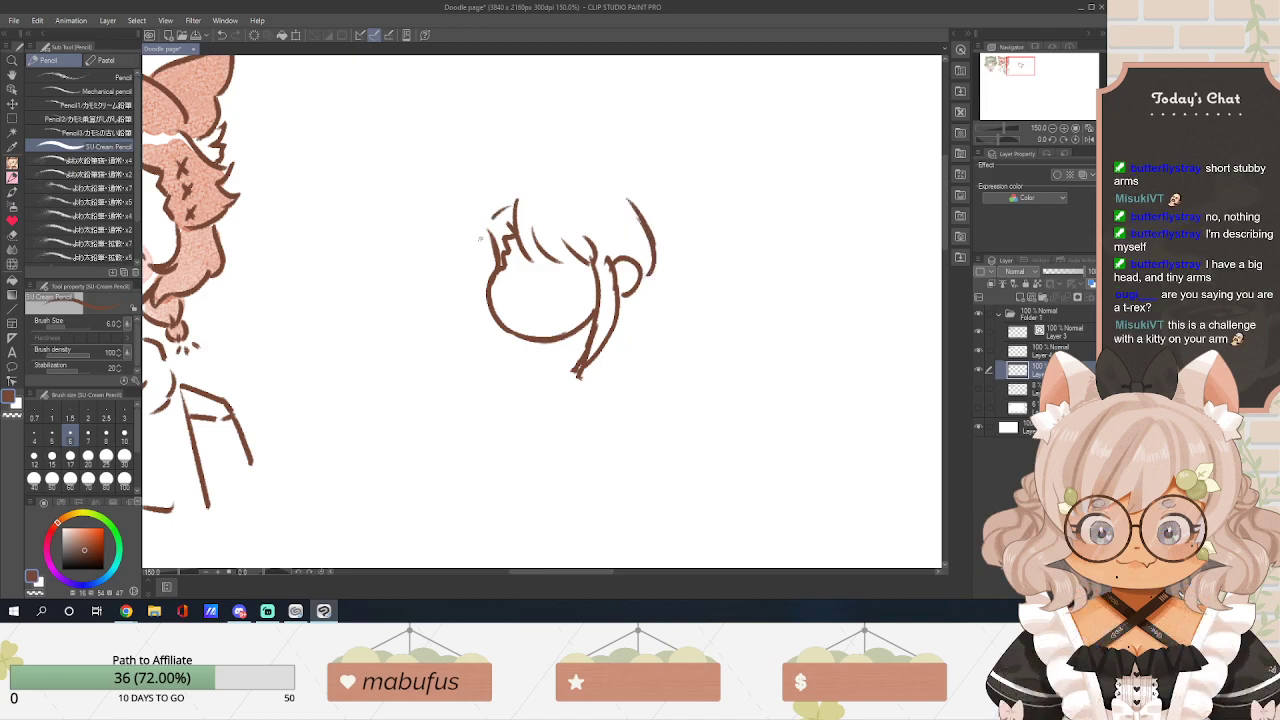
drag(488, 205, 453, 283)
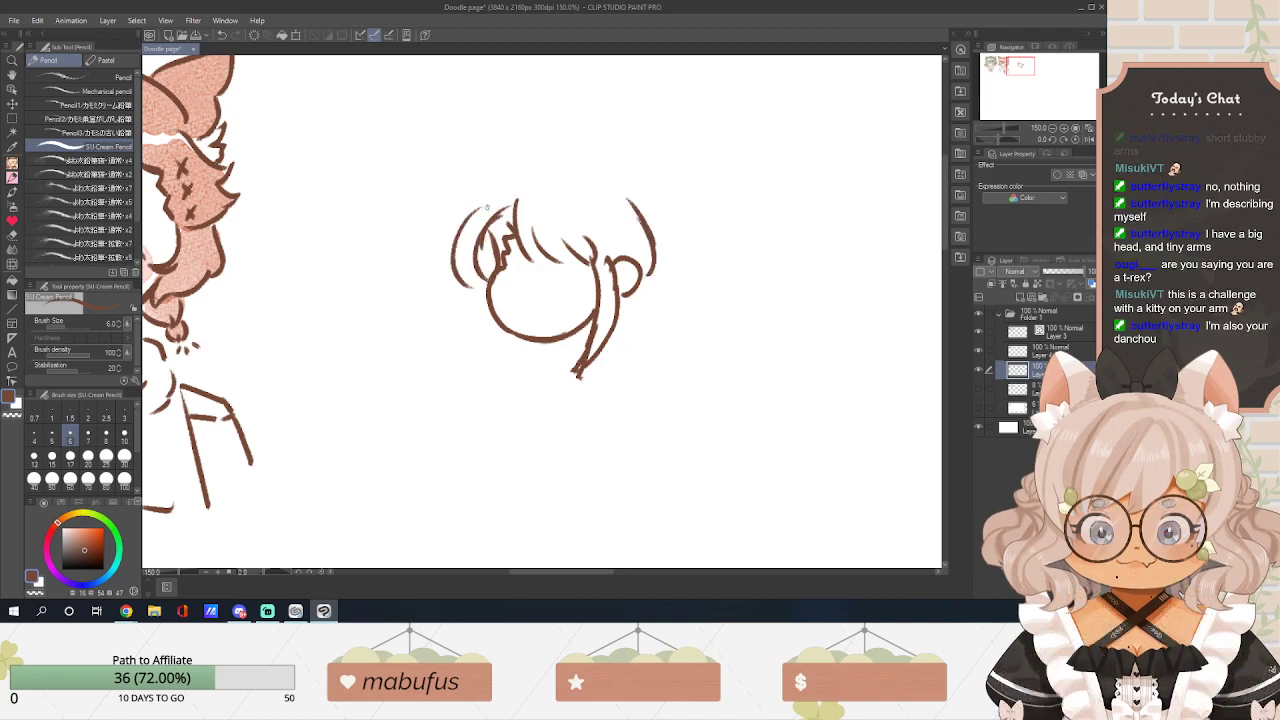
mouse_move(494, 195)
mouse_down()
mouse_move(578, 167)
mouse_move(624, 200)
mouse_up()
Draw sharp-lidded eyes with triangle markings beneath them and a small mouth on the third character's face.
mouse_move(505, 278)
mouse_down()
mouse_move(528, 266)
mouse_move(520, 288)
mouse_move(574, 288)
mouse_move(586, 268)
mouse_up()
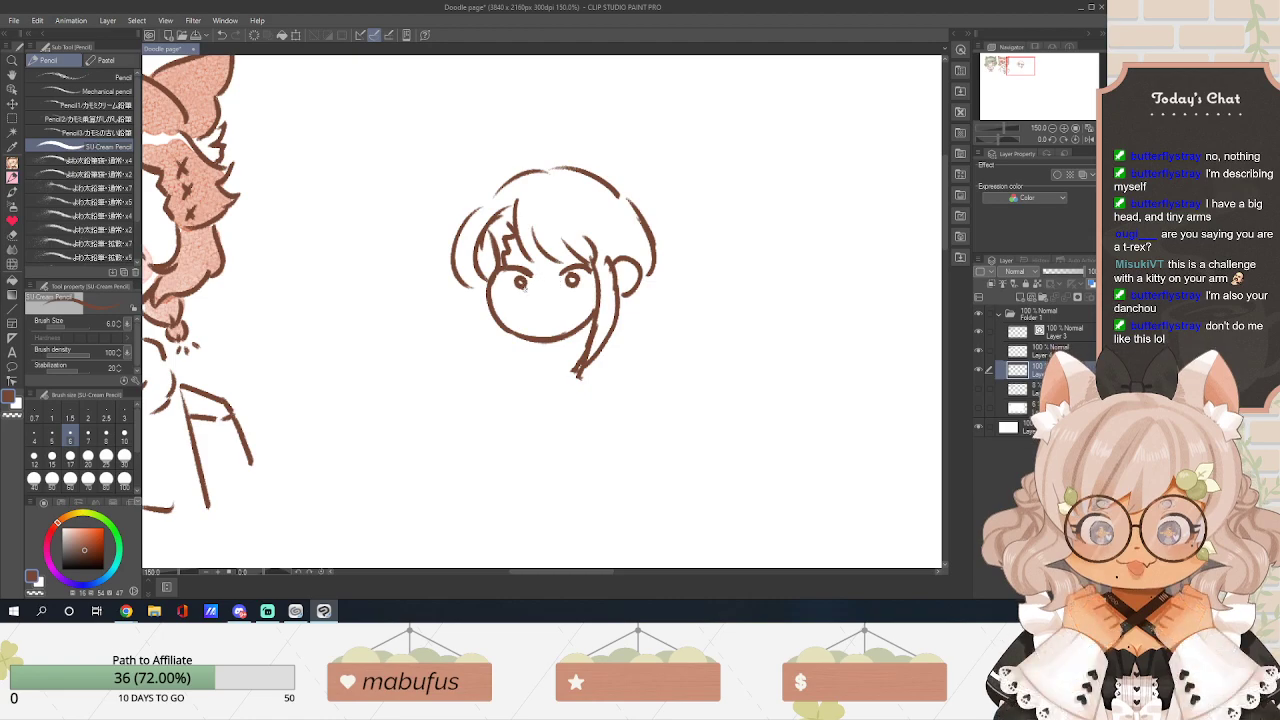
mouse_move(516, 281)
mouse_down()
mouse_move(503, 288)
mouse_move(570, 301)
mouse_up()
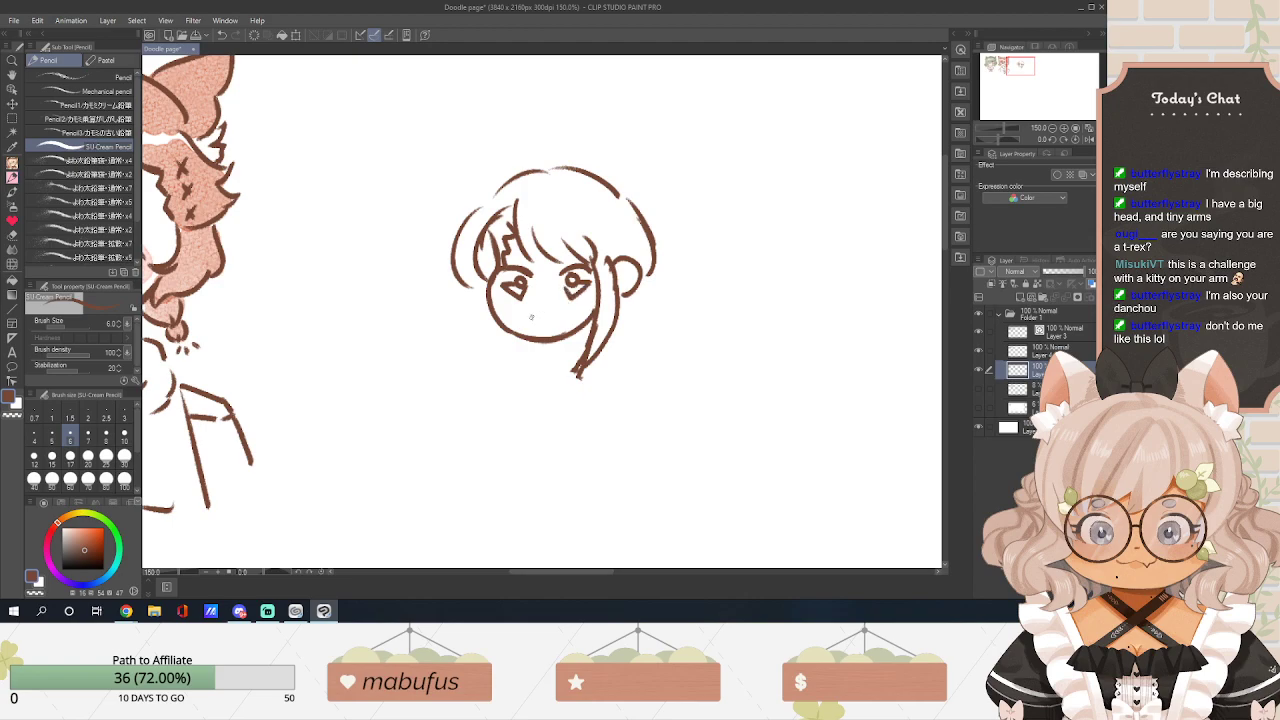
drag(538, 318, 549, 316)
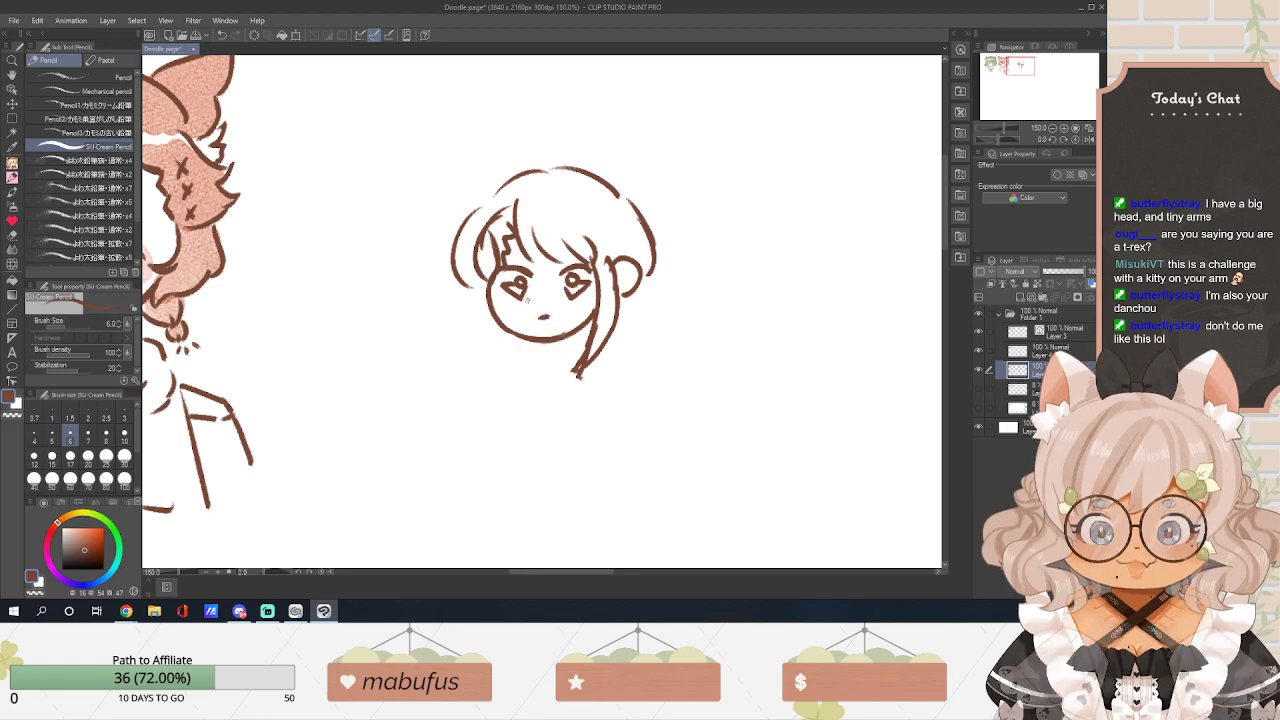
key(ctrl+z)
drag(533, 318, 550, 316)
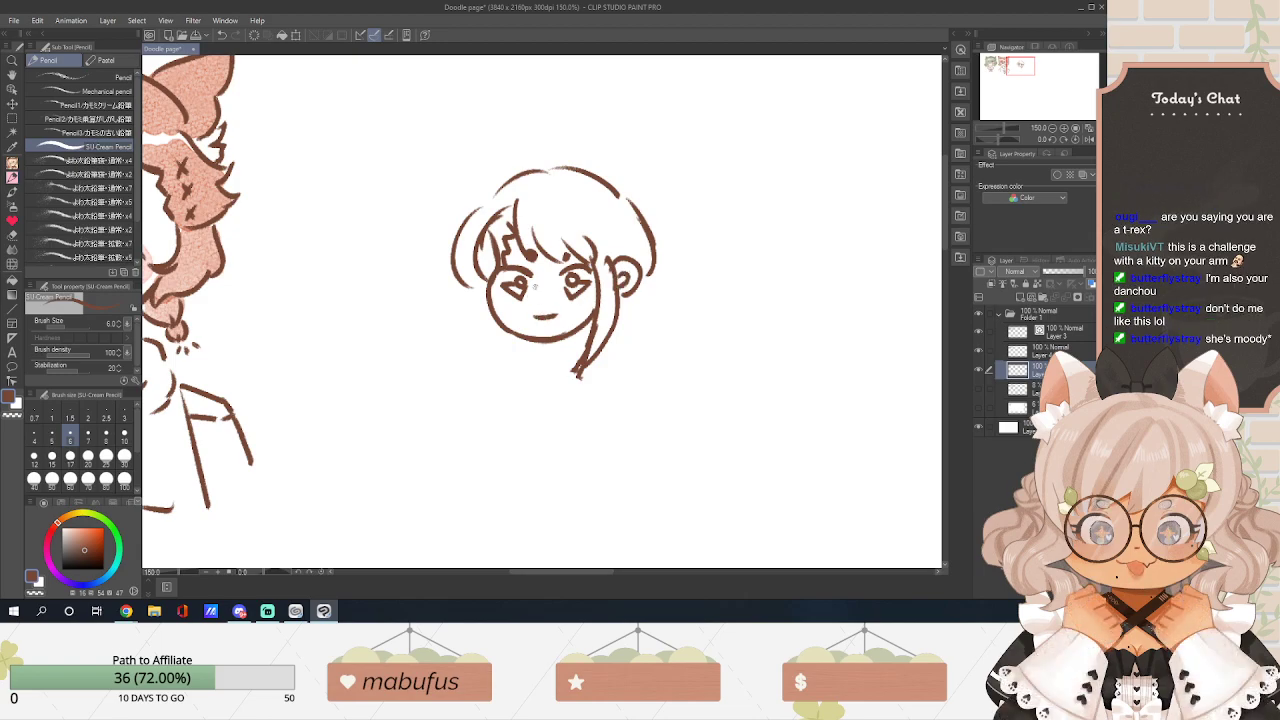
Erase the mouth, try a wavy version, and redraw it as a short, slightly frowning line.
key(e)
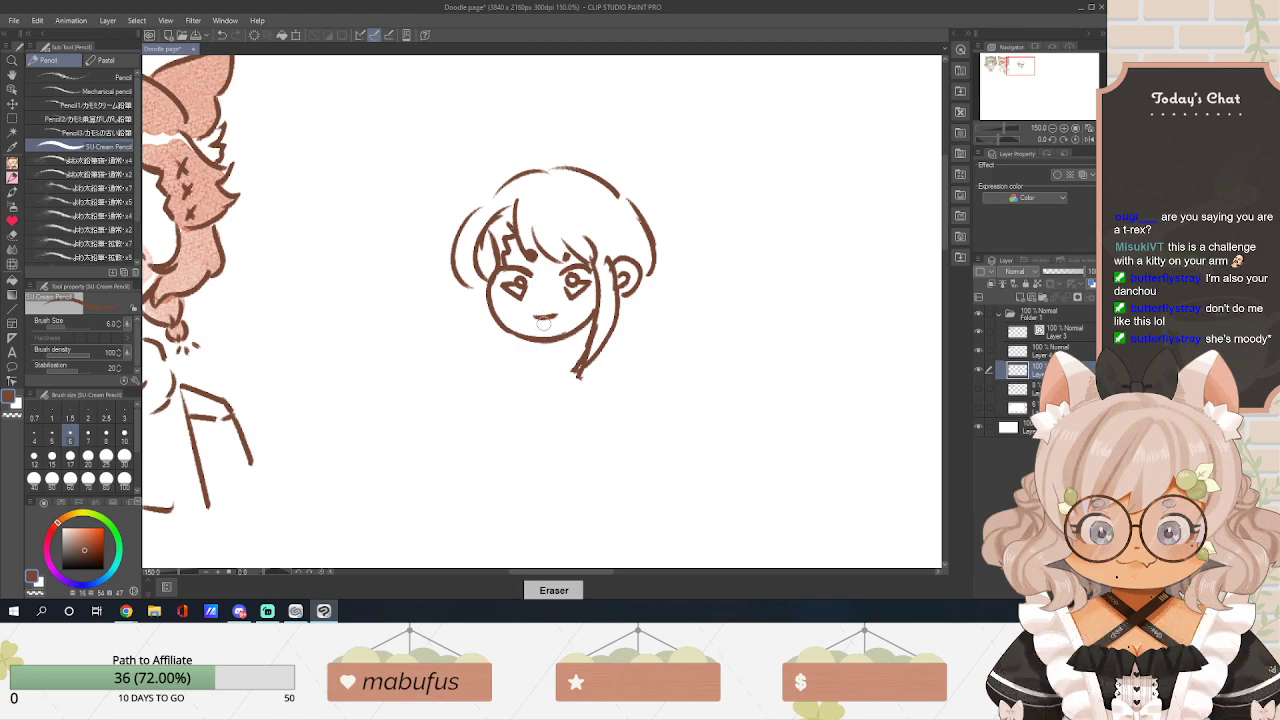
drag(536, 317, 561, 317)
key(p)
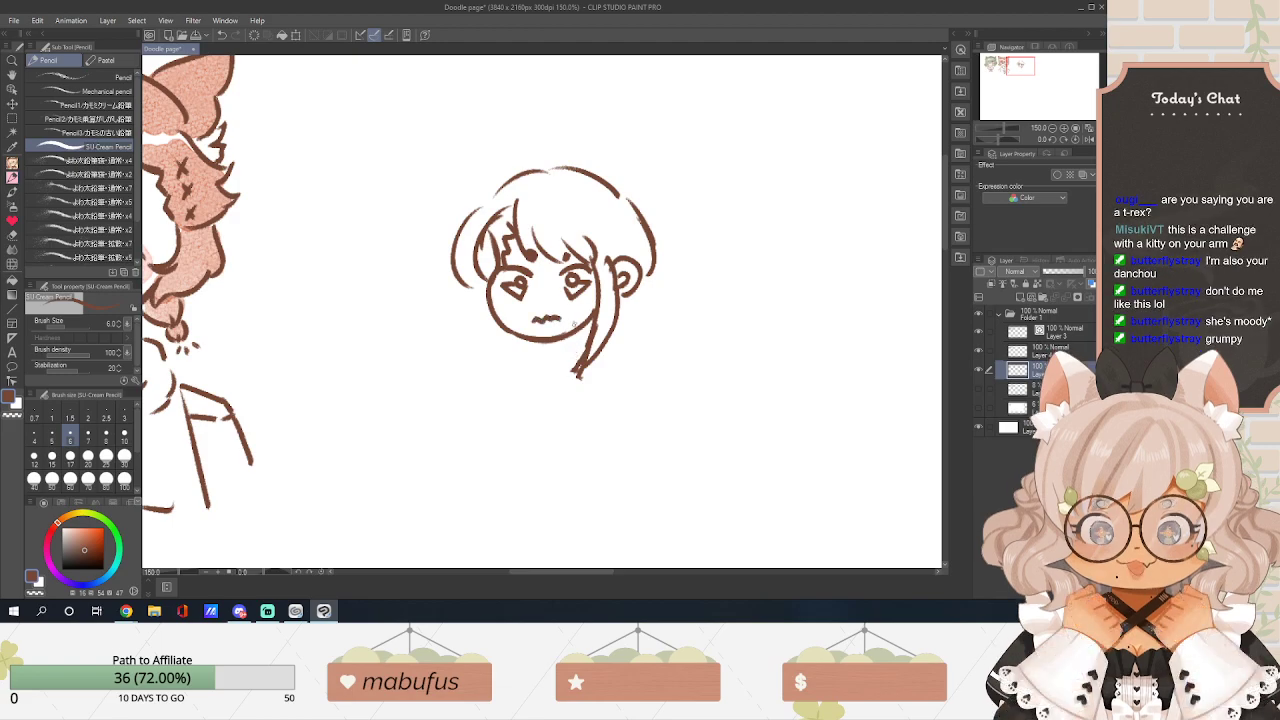
drag(540, 283, 544, 310)
key(e)
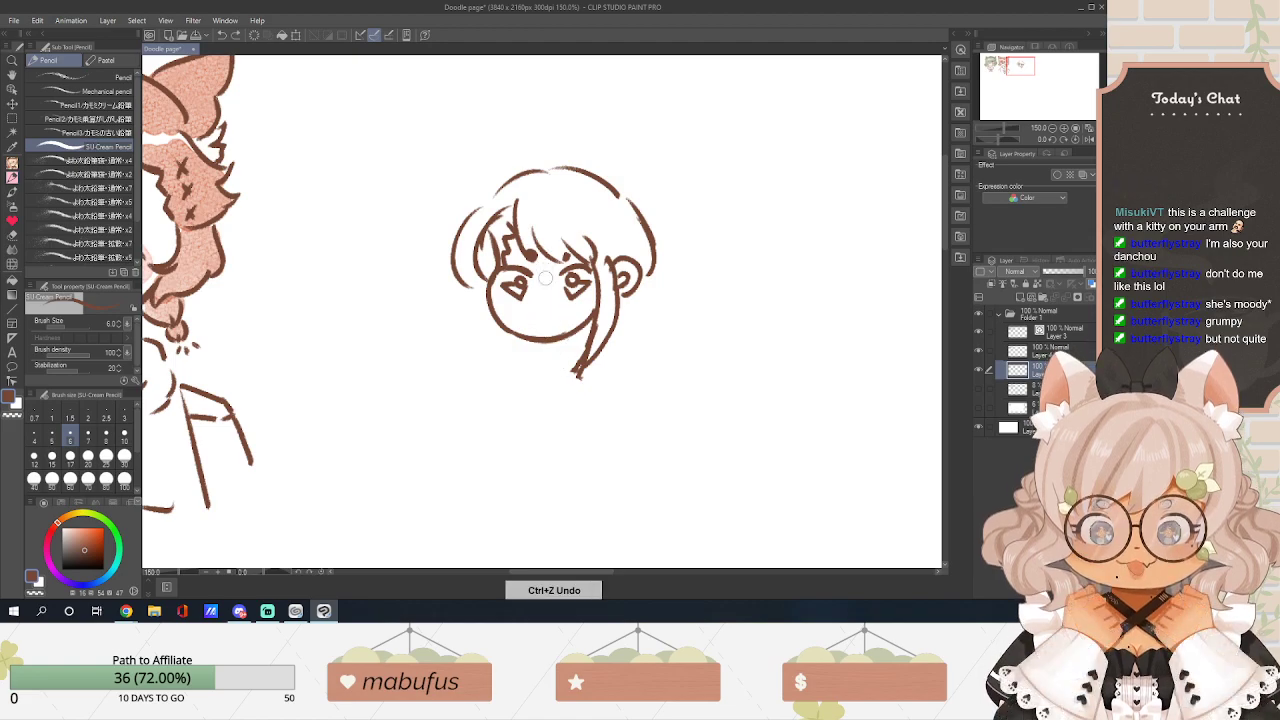
key(p)
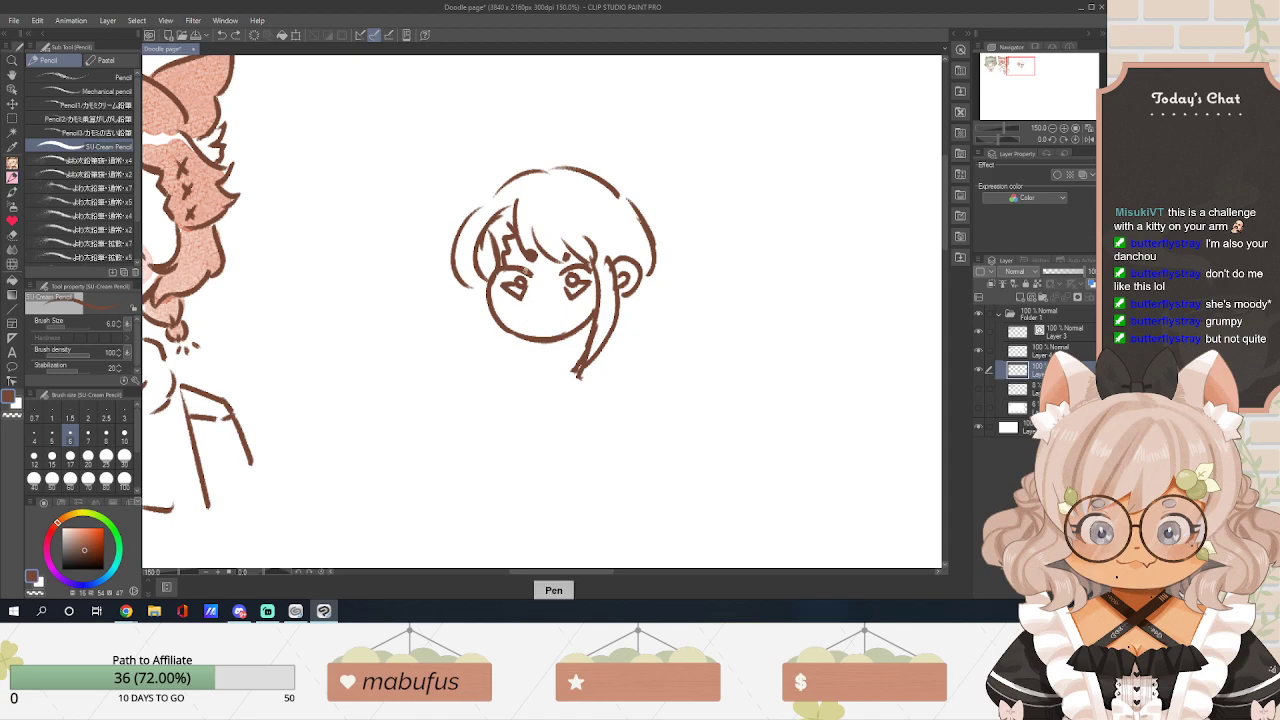
key(ctrl+z)
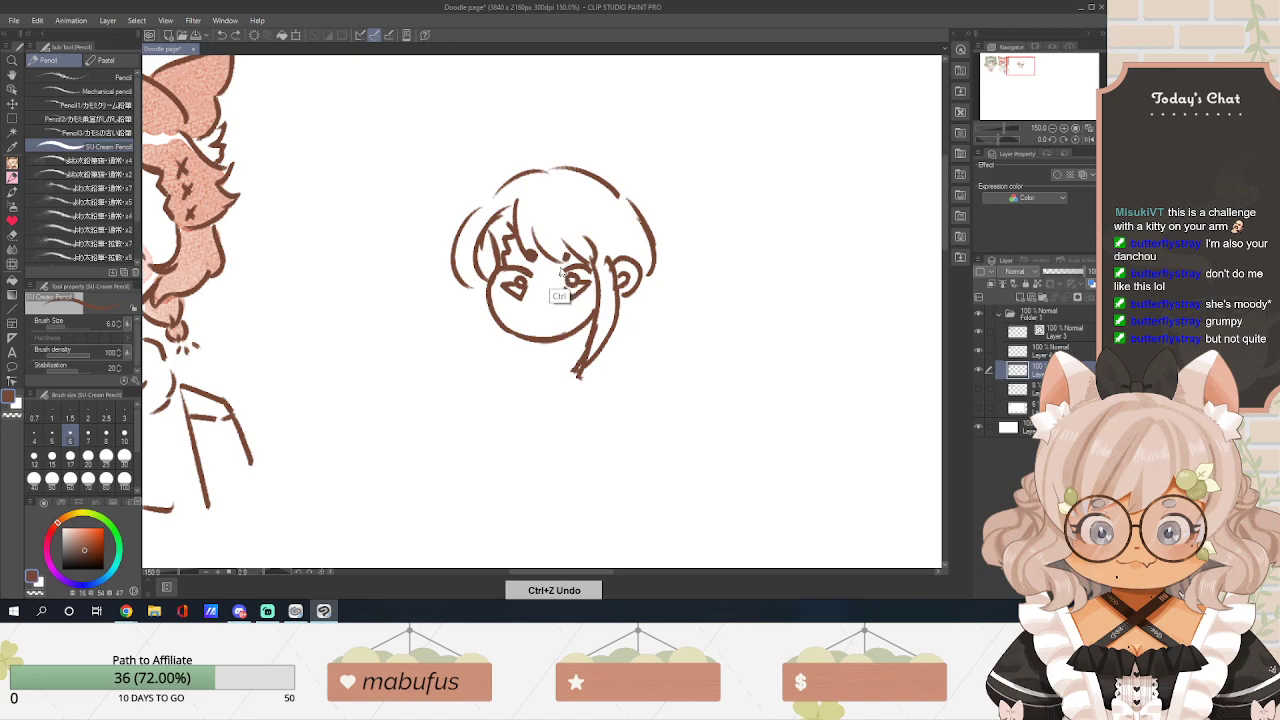
drag(532, 320, 554, 320)
key(ctrl+z)
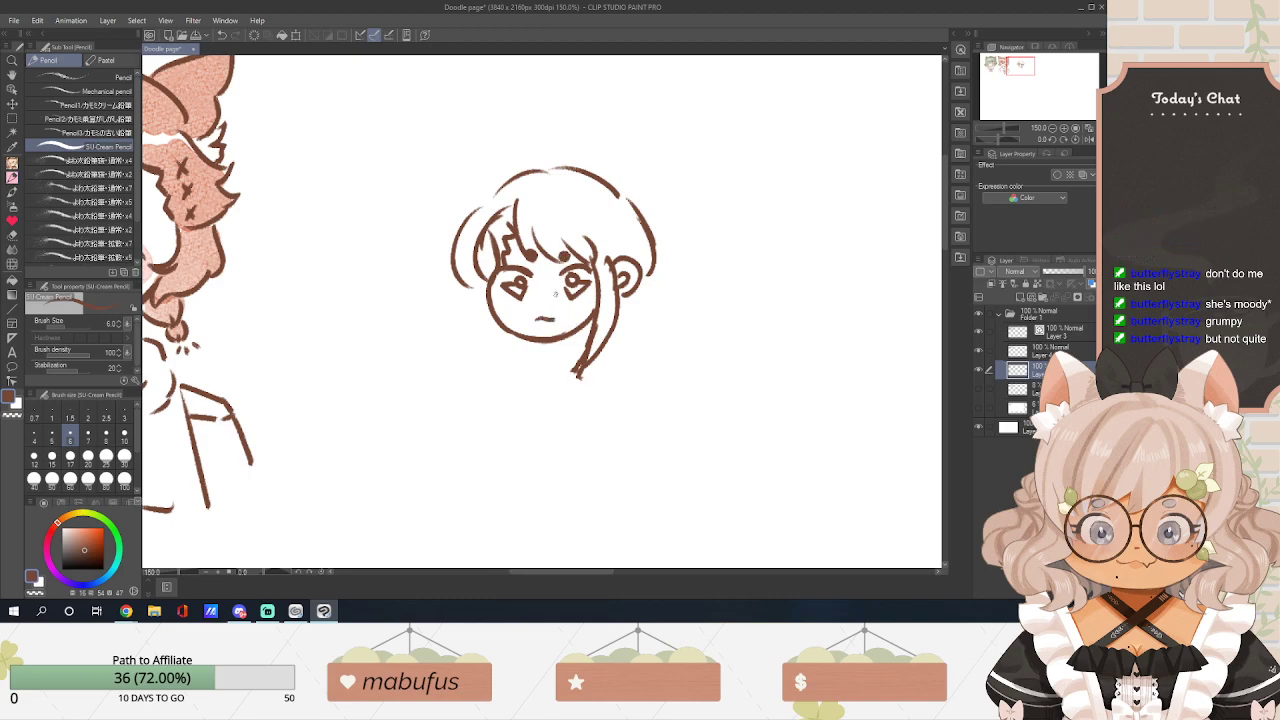
Add two small nose marks and flicked tips to the hair ends on both sides of the head.
drag(544, 290, 545, 298)
drag(648, 278, 630, 302)
drag(464, 289, 483, 297)
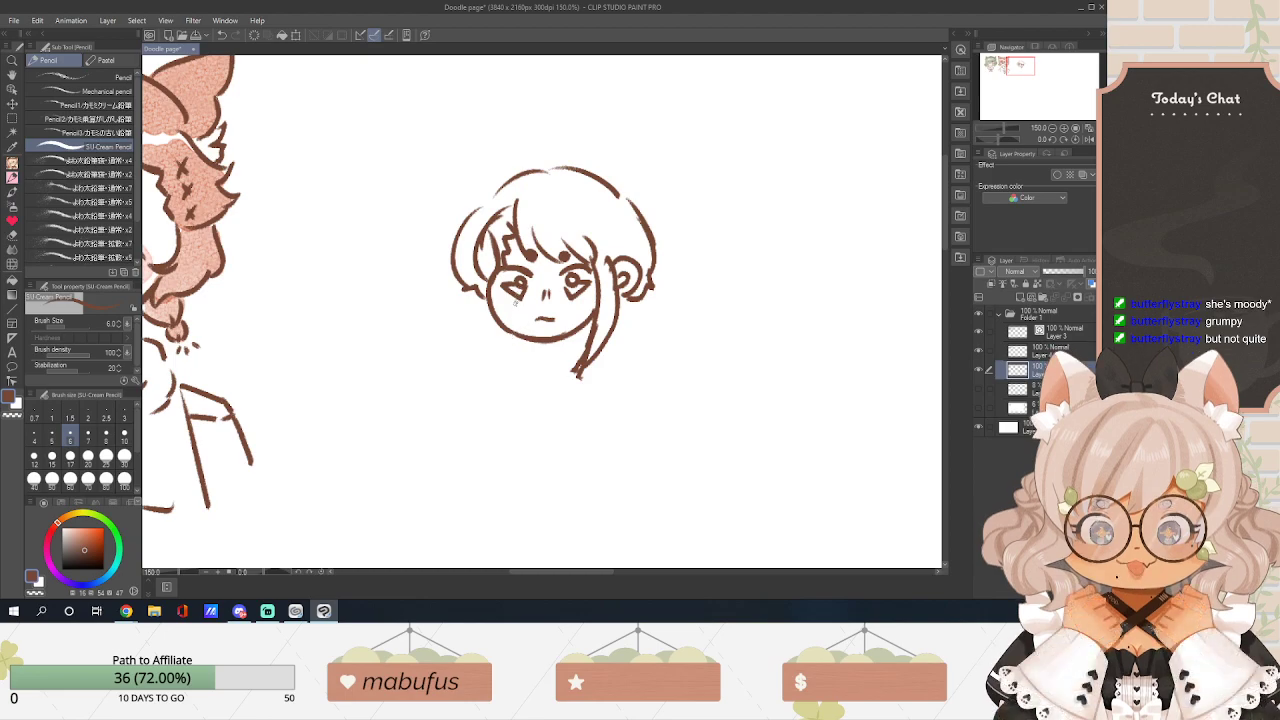
Erase the jagged strand beside the forehead and redraw it with cleaner zigzag lines.
drag(492, 249, 498, 269)
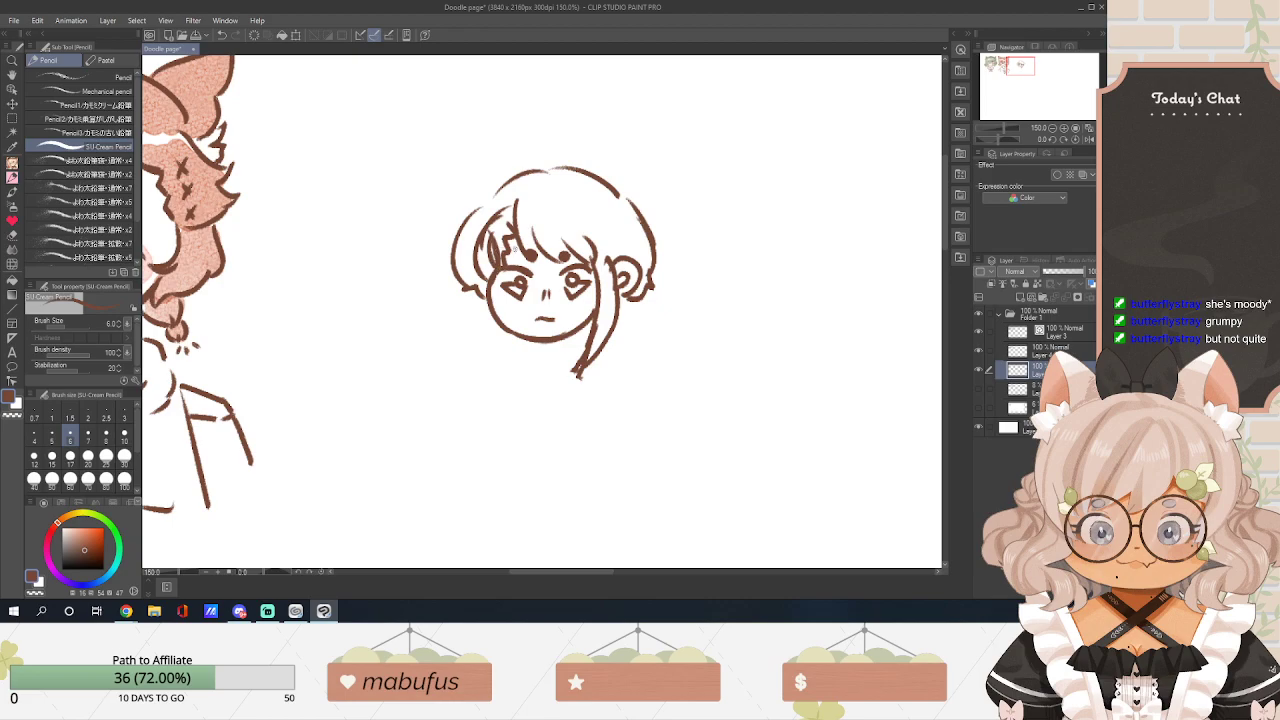
key(e)
drag(507, 222, 498, 254)
key(p)
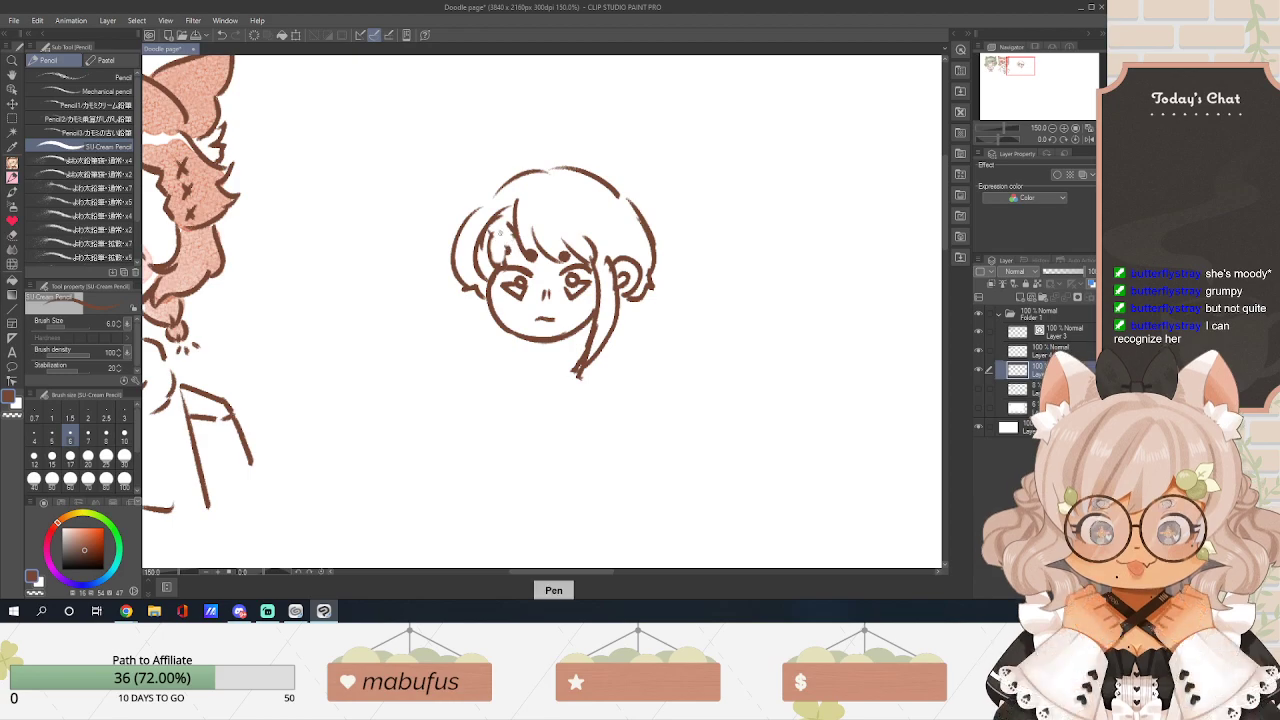
drag(512, 233, 500, 266)
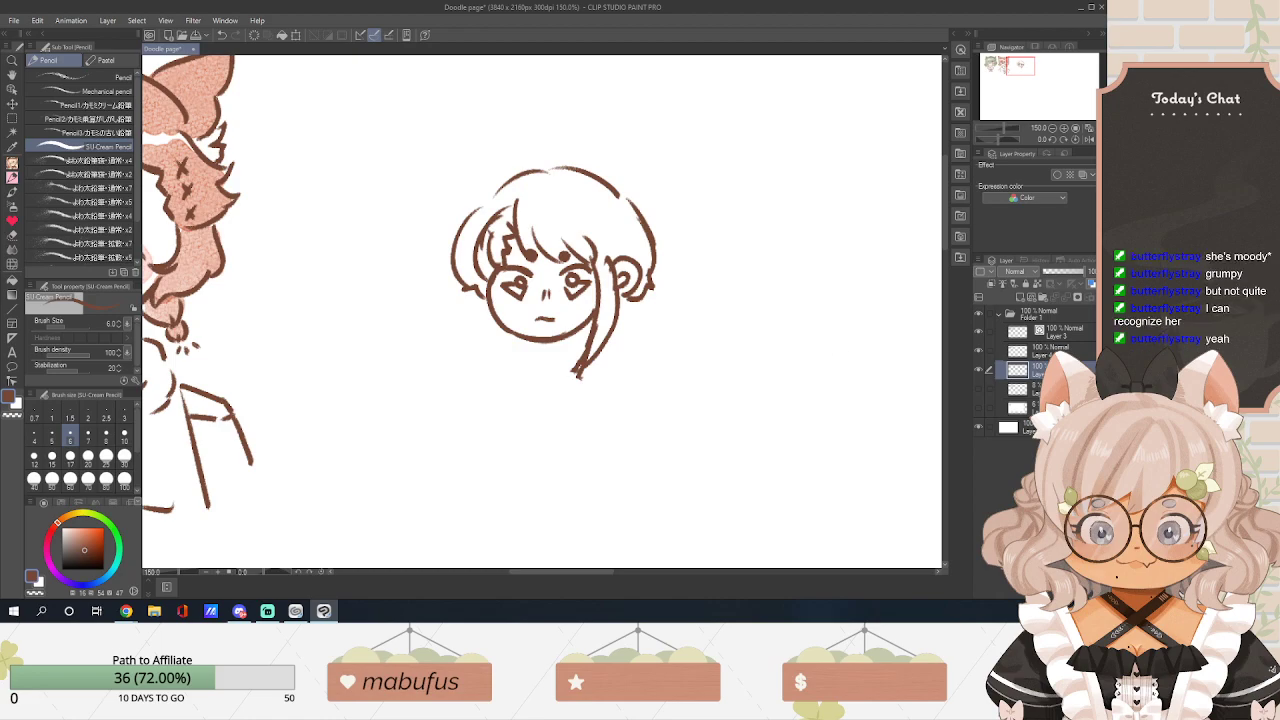
click(324, 611)
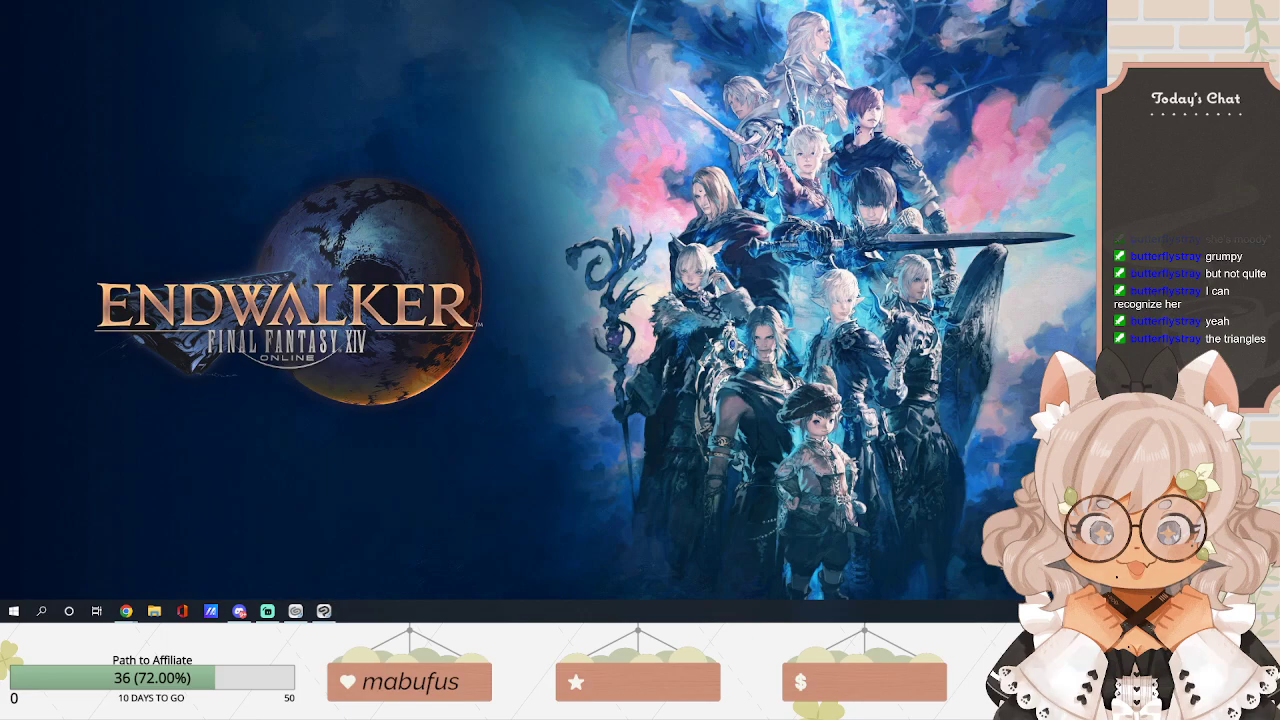
click(324, 611)
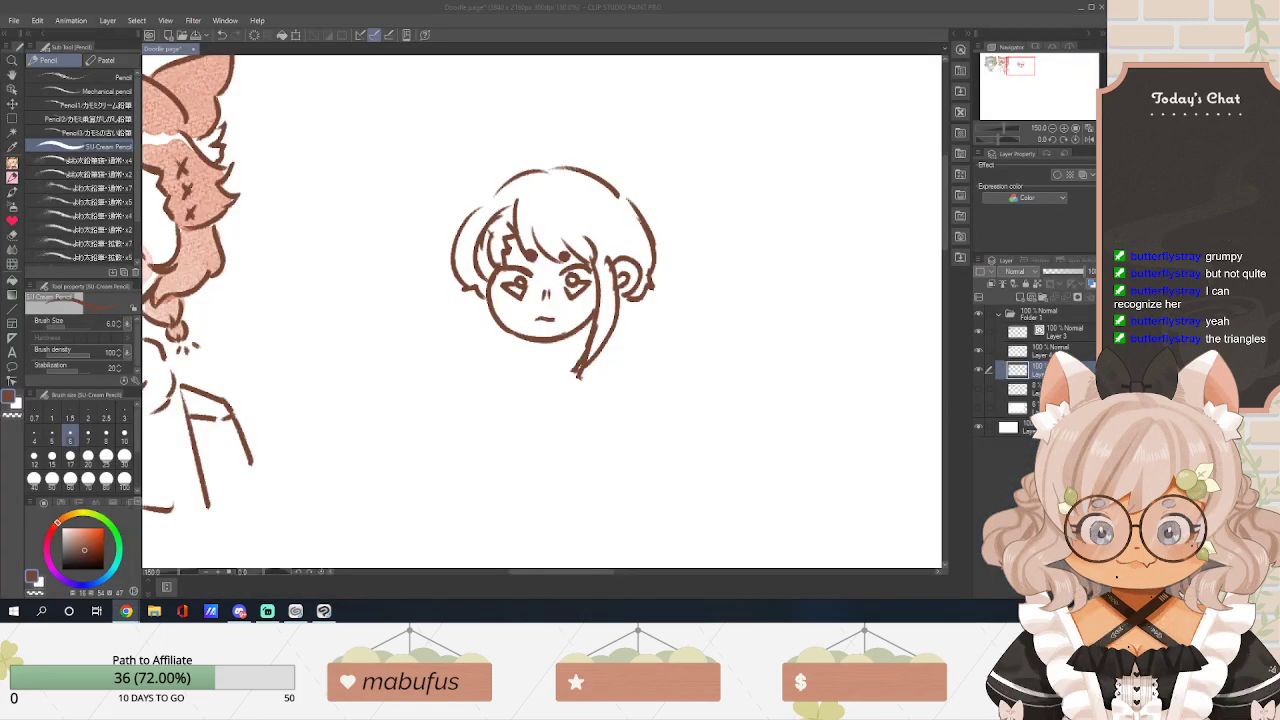
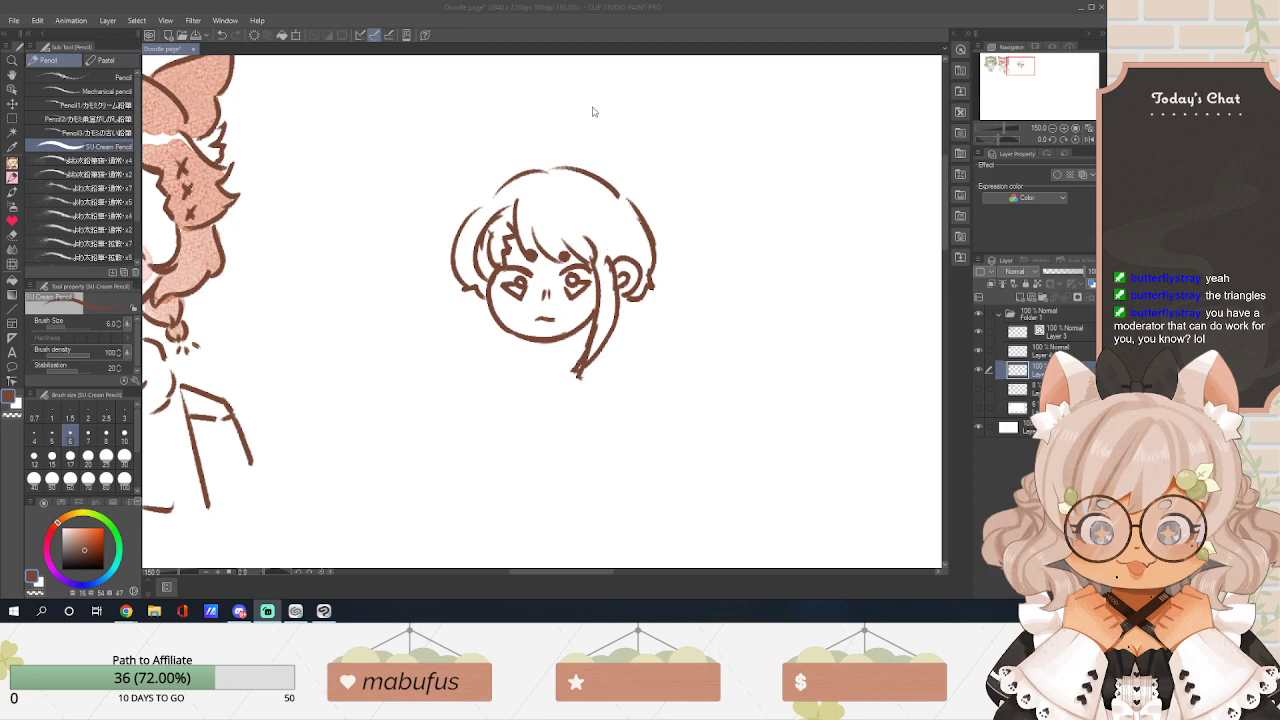
click(622, 32)
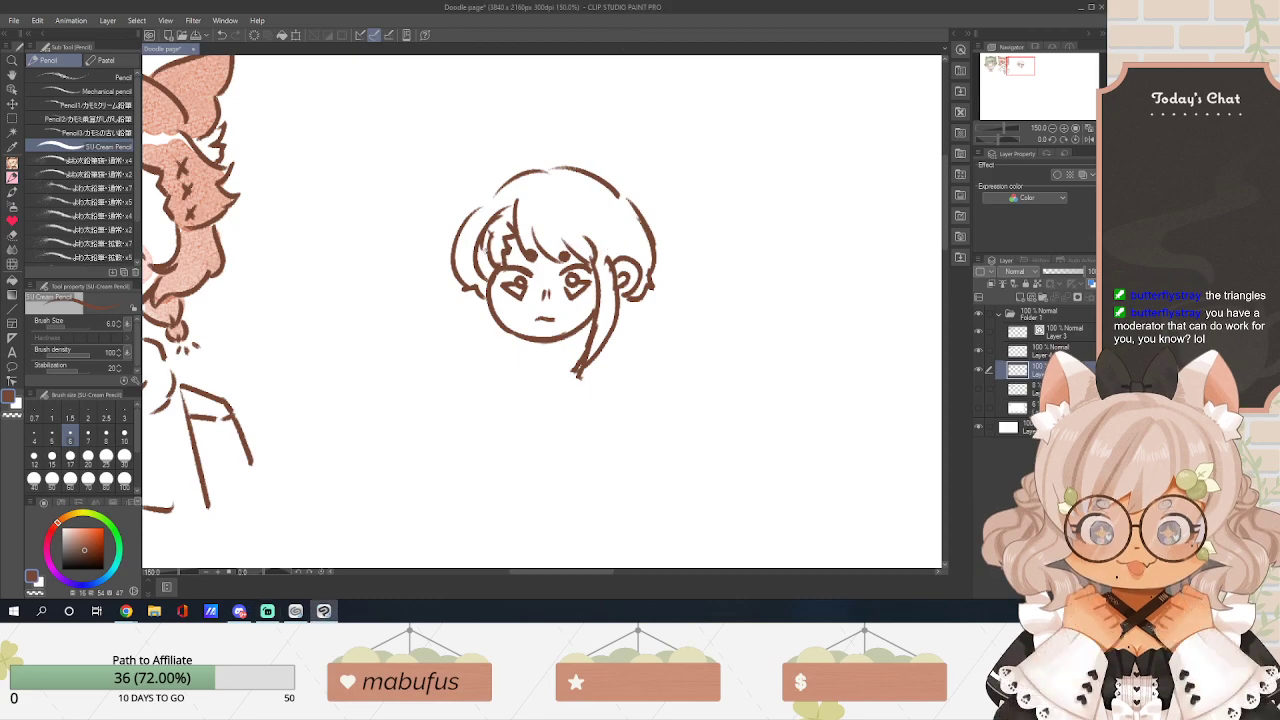
Draw a short pointed sidelock along the cheek opposite the ear, undoing the wider first version.
drag(476, 288, 467, 337)
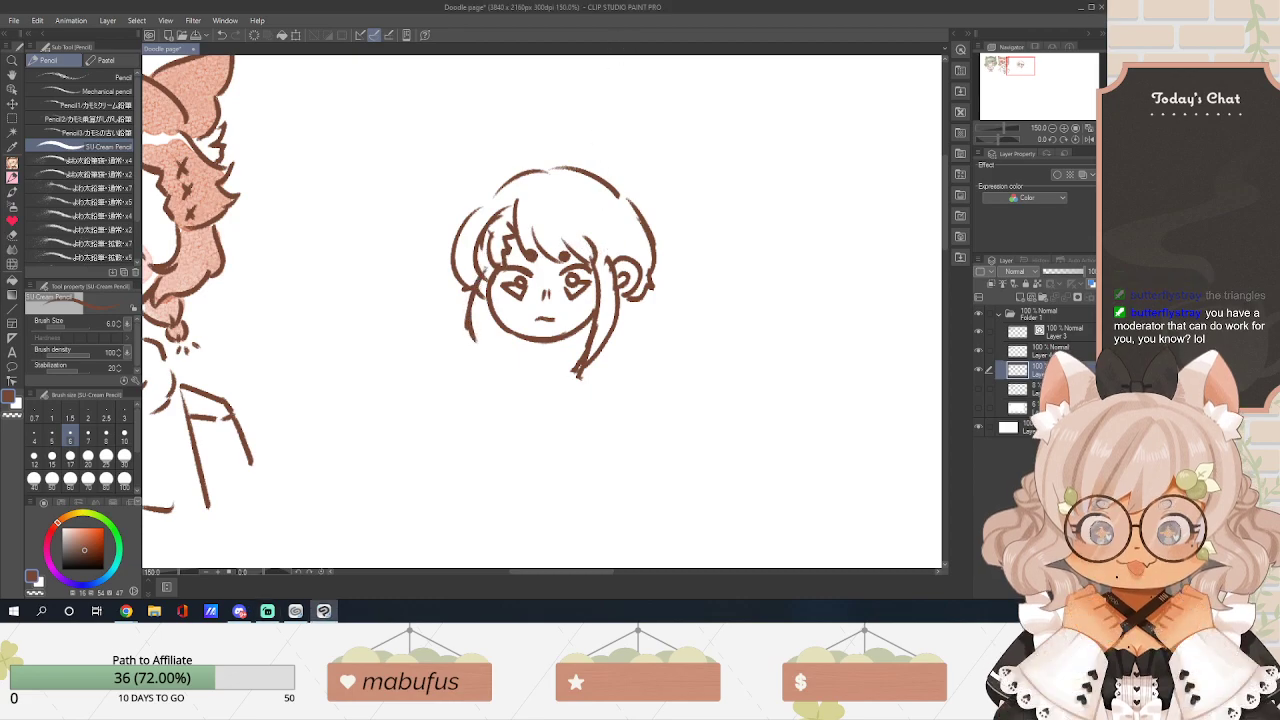
key(ctrl+z)
key(ctrl+z)
drag(477, 288, 486, 329)
drag(493, 265, 489, 335)
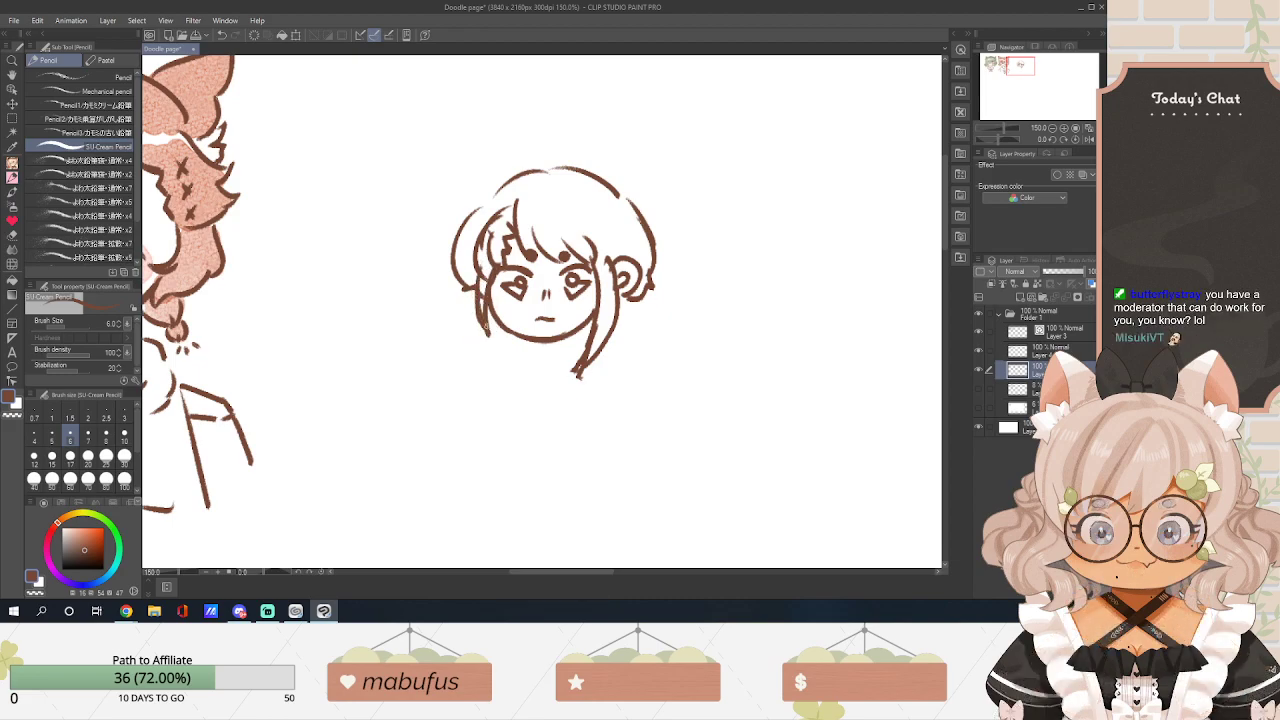
drag(479, 281, 488, 260)
mouse_move(514, 205)
mouse_down()
mouse_move(479, 335)
mouse_move(480, 302)
mouse_up()
key(ctrl+z)
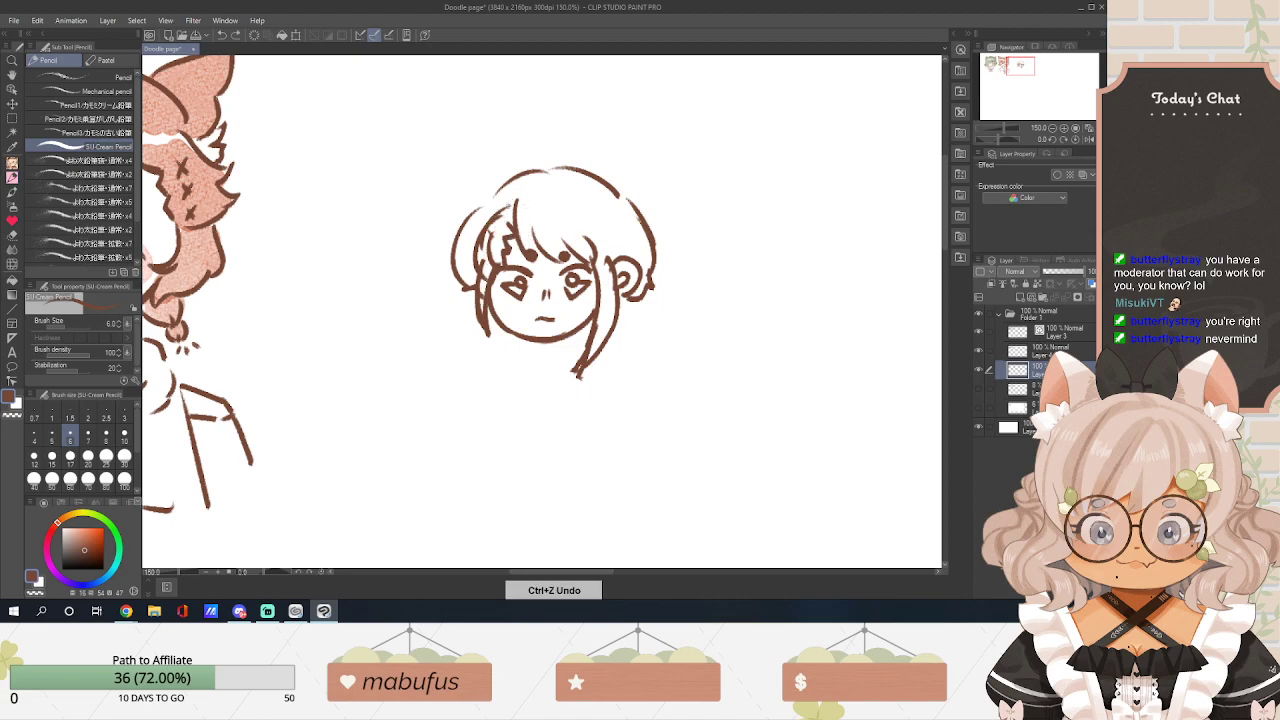
Erase the stray hair line beside the brow opposite the ear using the Soft eraser at size 6.
key(e)
drag(486, 241, 490, 246)
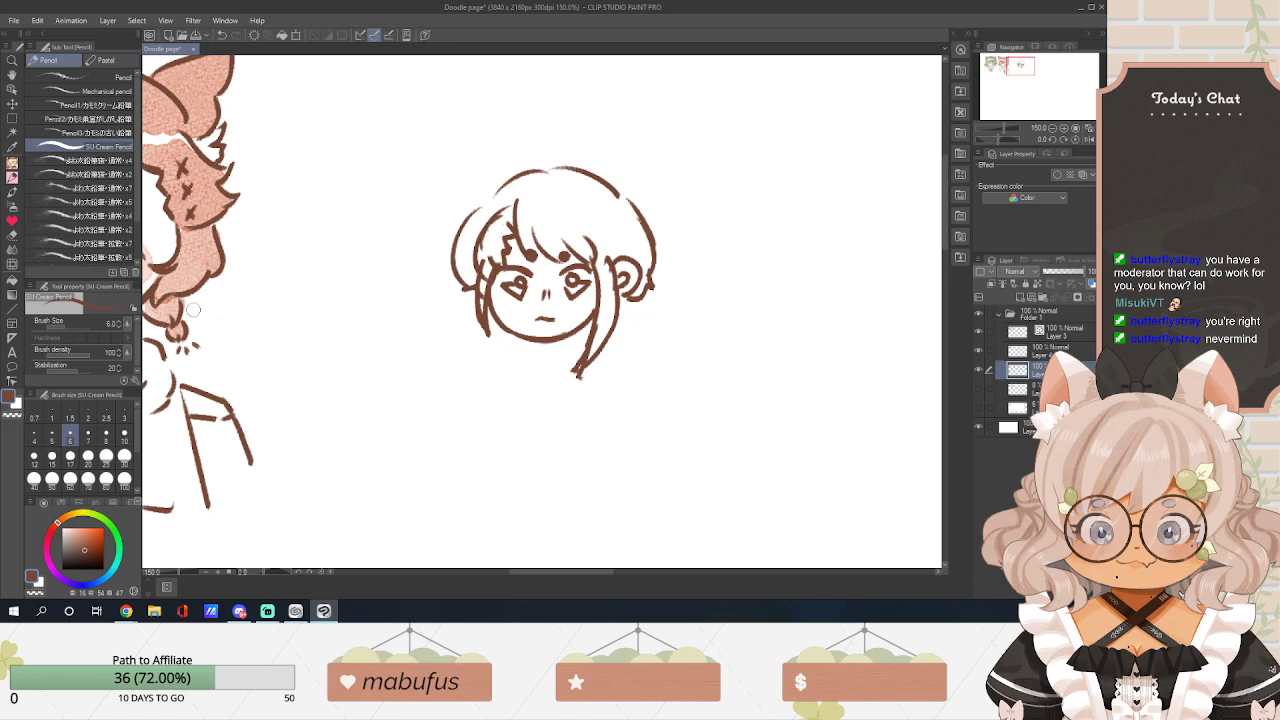
click(13, 235)
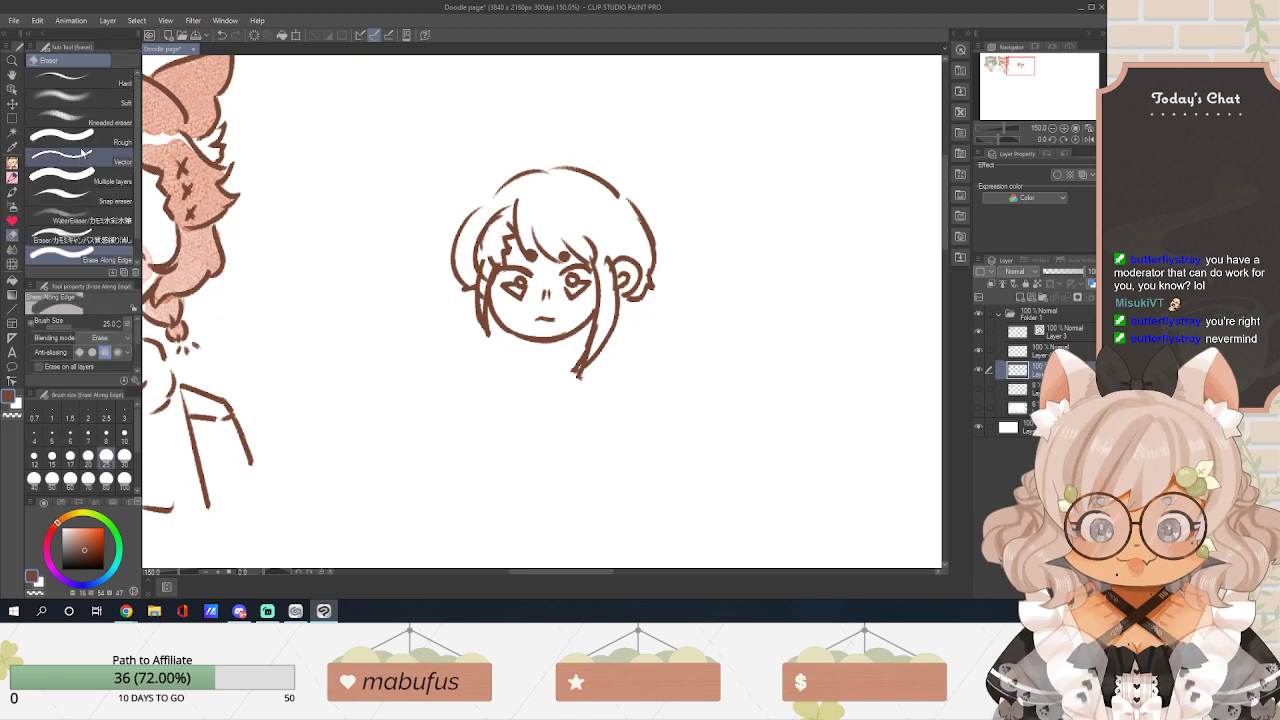
click(97, 104)
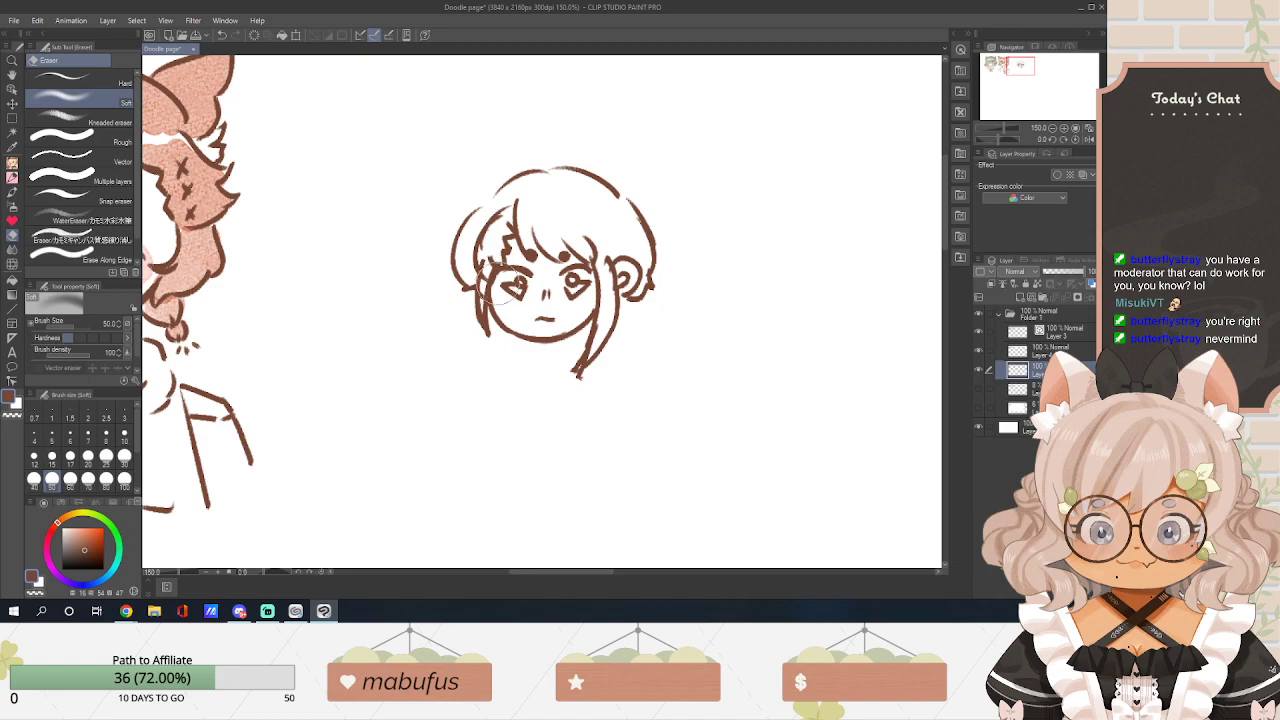
click(70, 434)
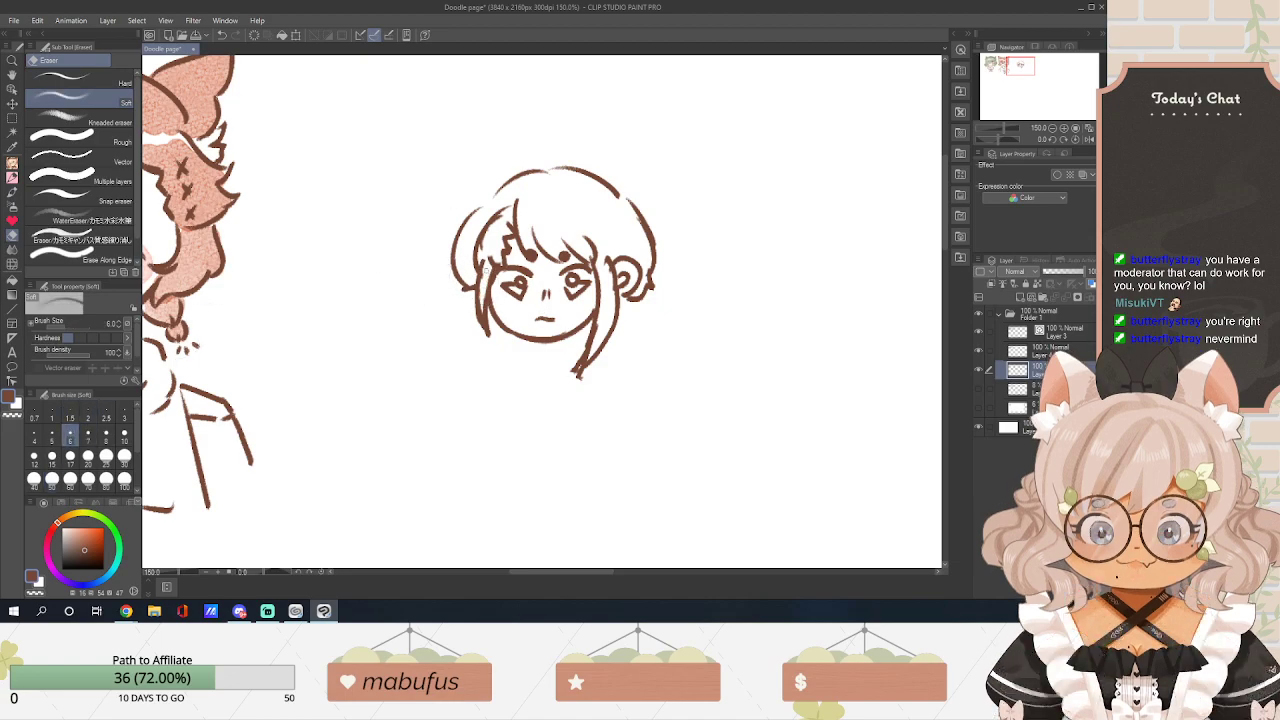
drag(489, 267, 480, 250)
Redraw the long hair strand opposite the ear with the SU-Cream Pencil, running from the parting down past the cheek.
key(p)
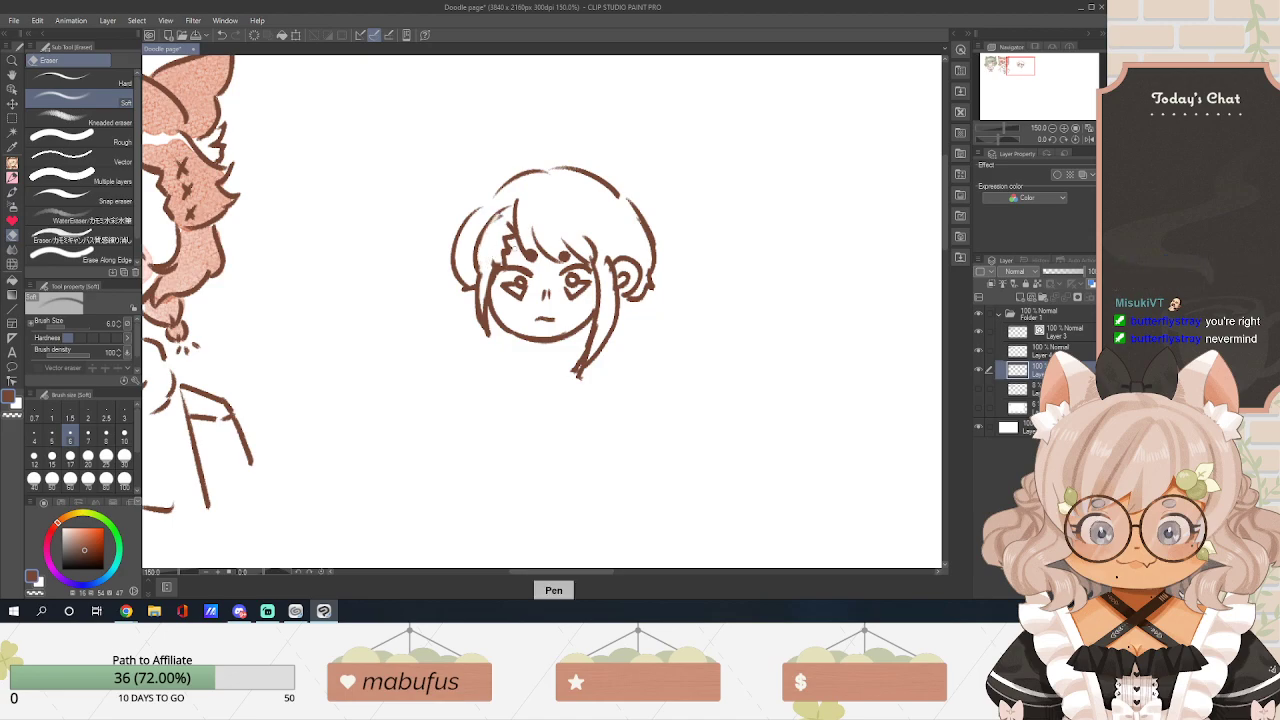
key(e)
key(p)
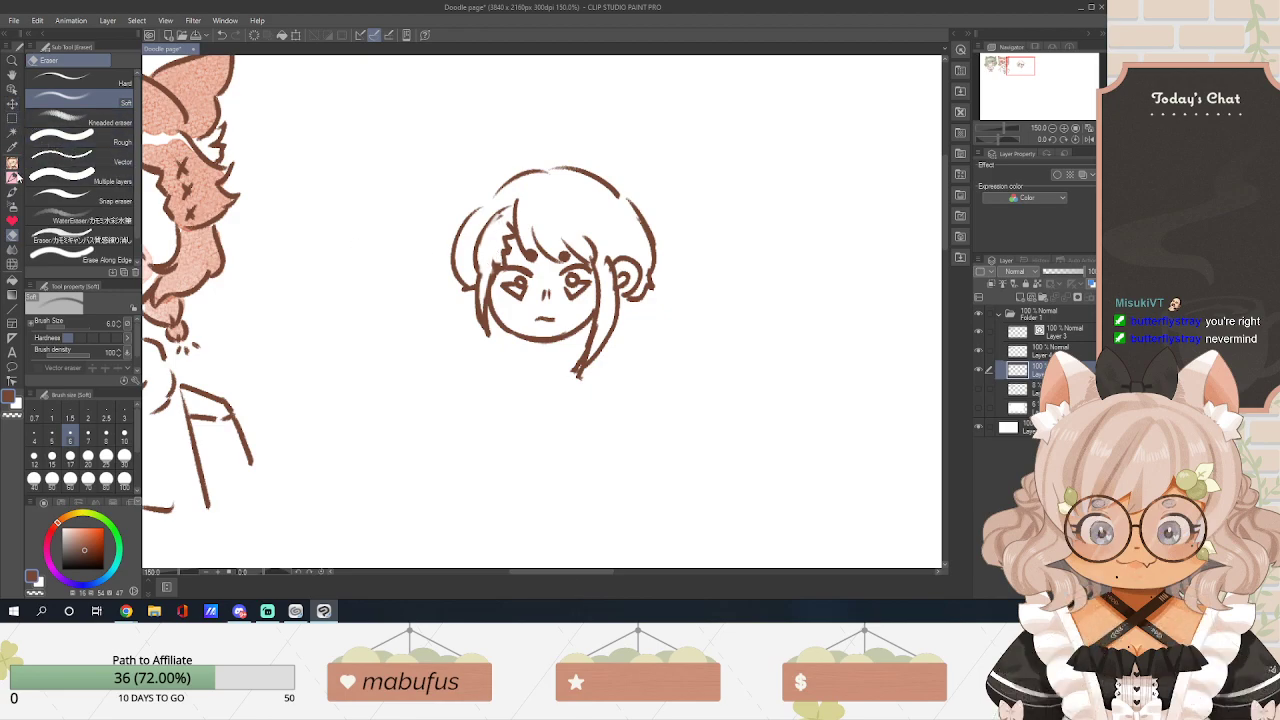
click(12, 176)
mouse_move(500, 230)
mouse_down()
mouse_move(489, 275)
mouse_move(484, 226)
mouse_move(473, 300)
mouse_up()
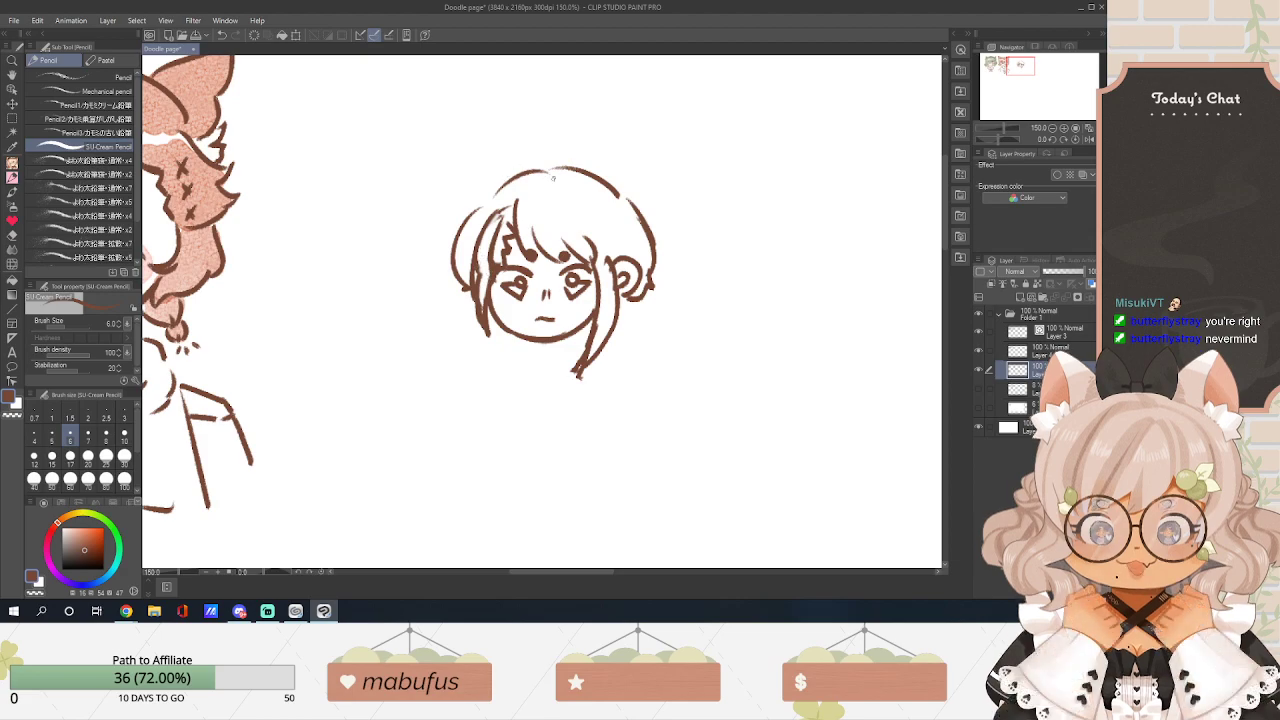
Set the eraser back to Erase Along Edge and return to the SU-Cream Pencil.
key(e)
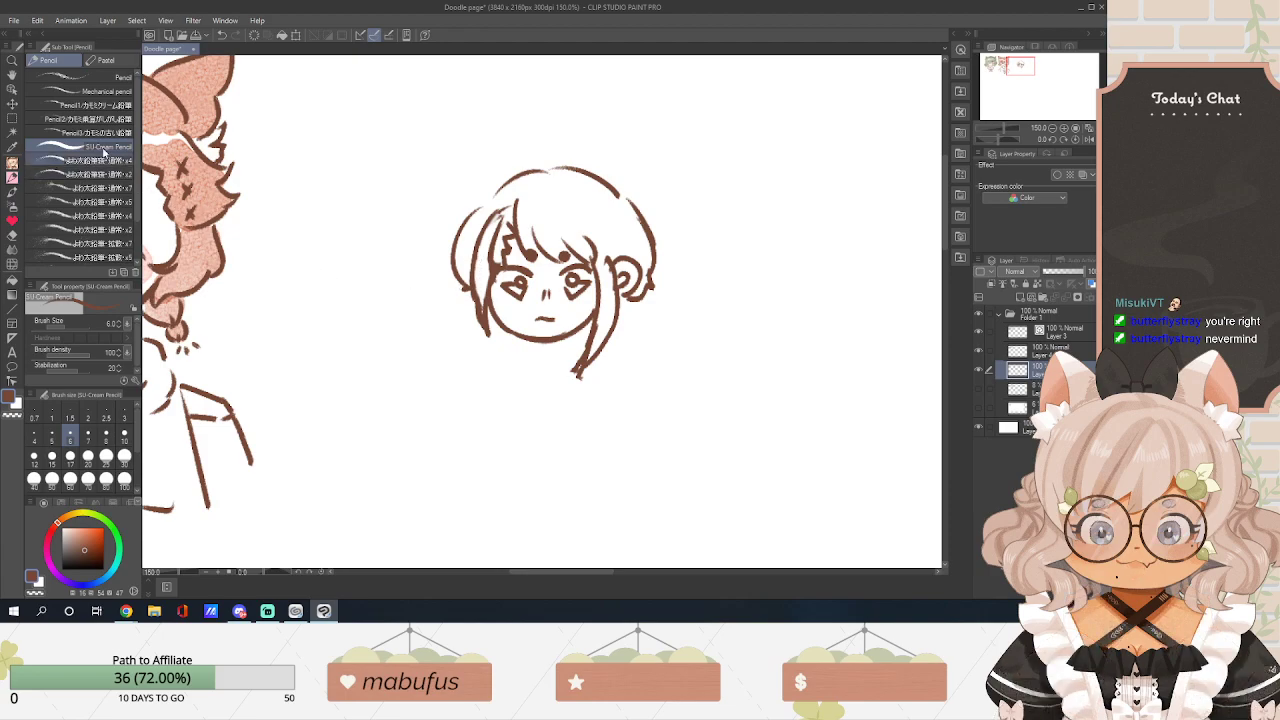
click(12, 235)
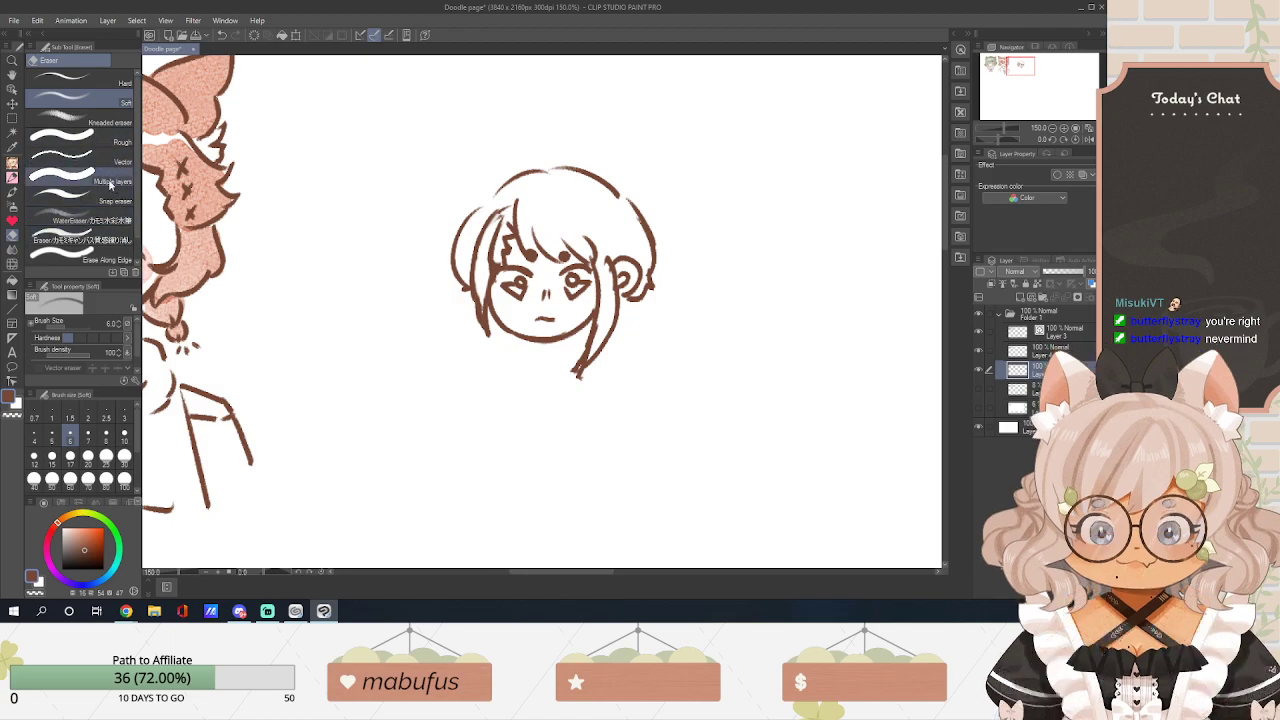
click(75, 255)
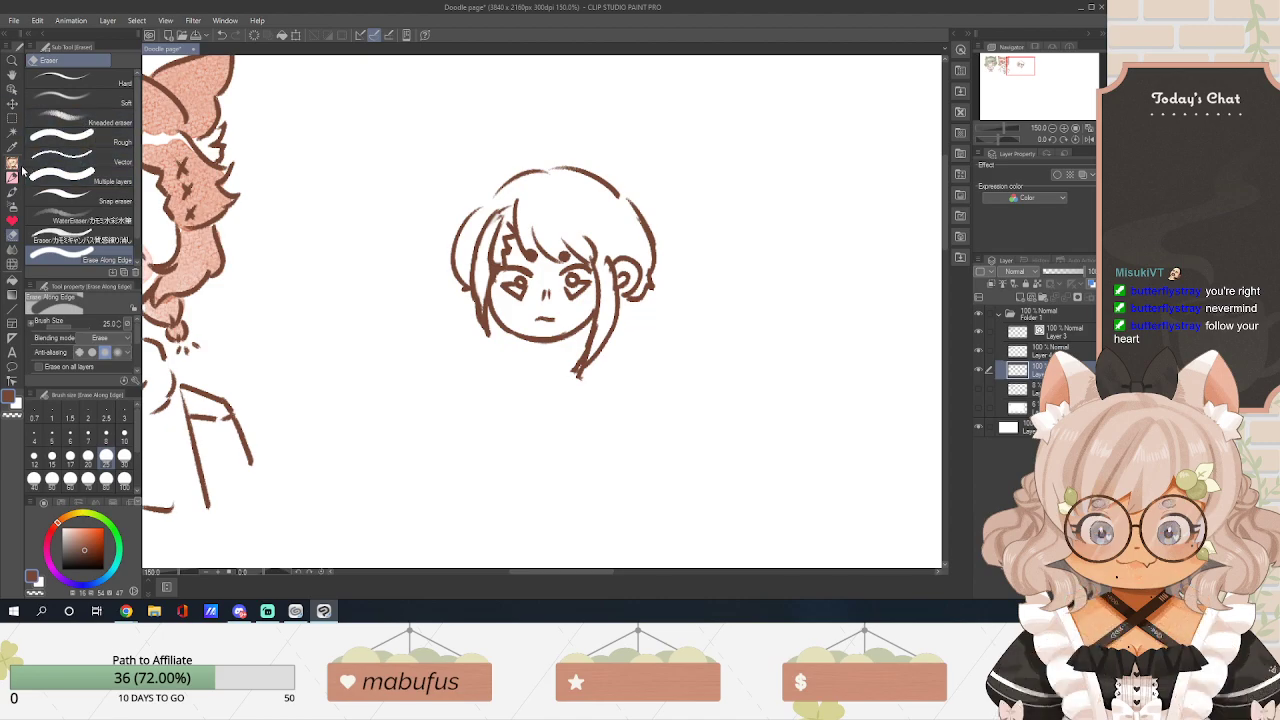
key(p)
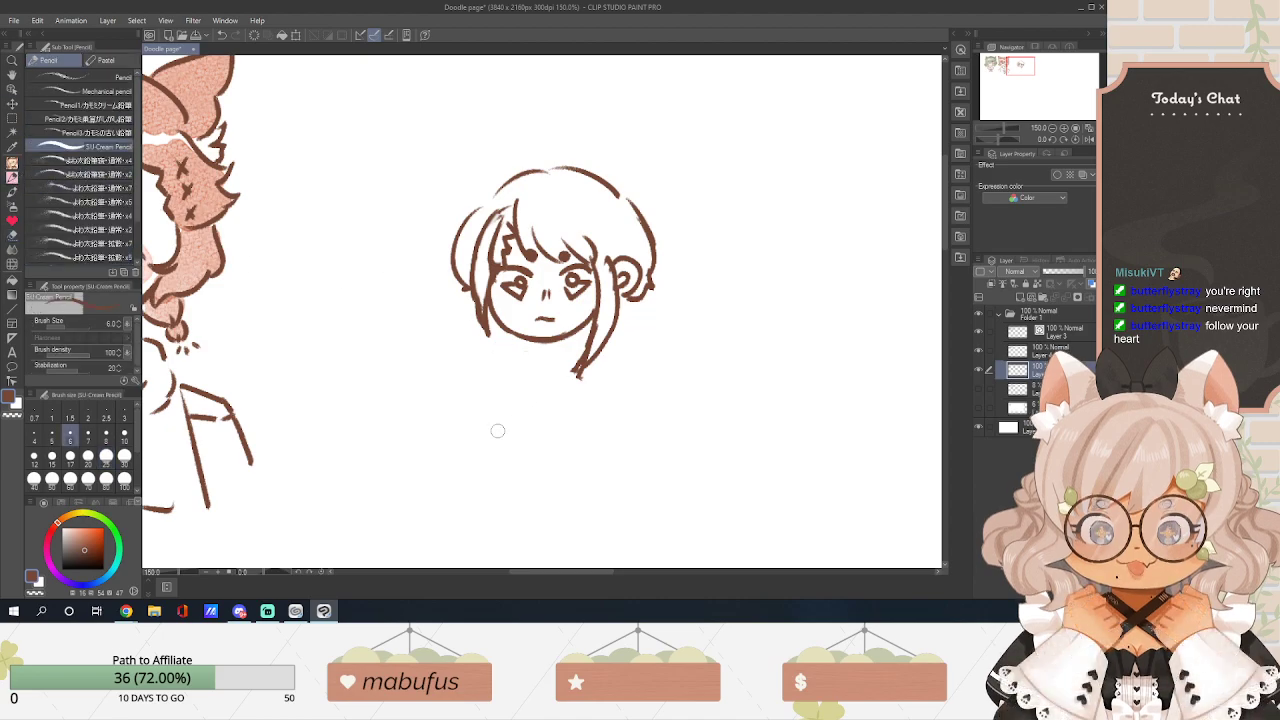
mouse_move(534, 571)
mouse_down()
mouse_move(546, 573)
mouse_move(555, 545)
mouse_up()
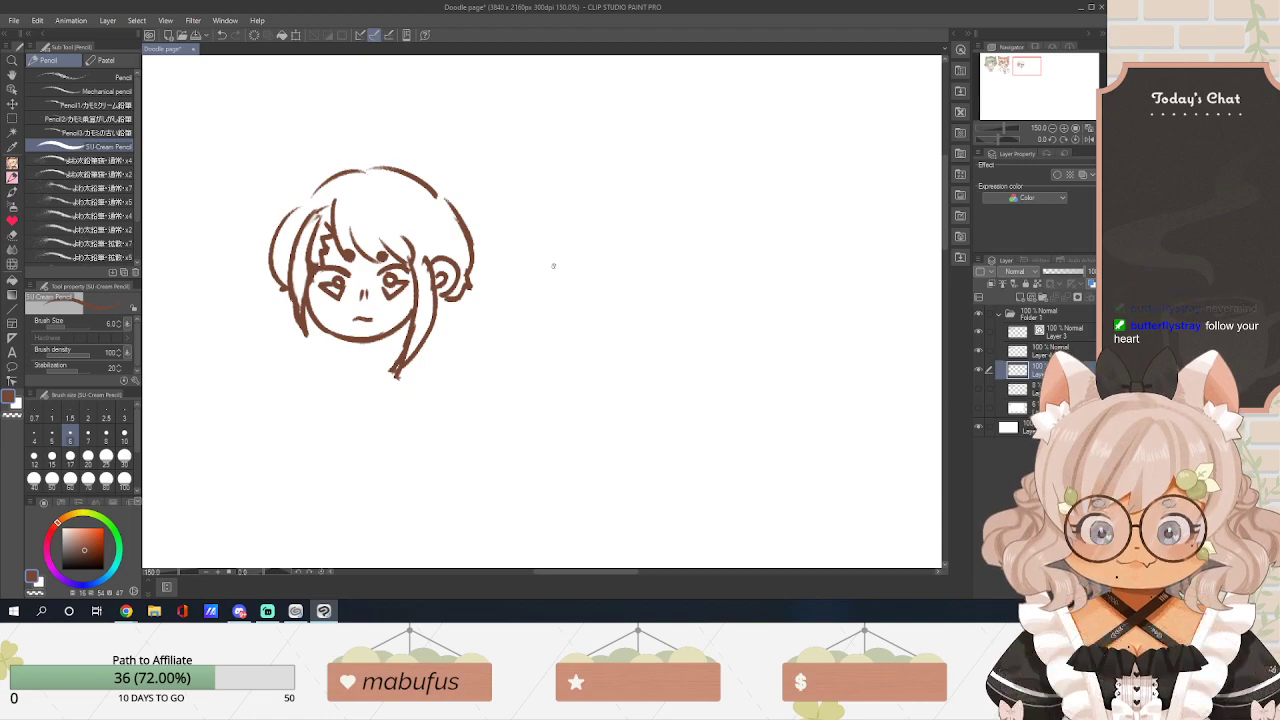
mouse_move(548, 265)
mouse_down()
mouse_move(555, 314)
mouse_move(553, 280)
mouse_move(568, 321)
mouse_move(637, 307)
mouse_up()
key(ctrl+z)
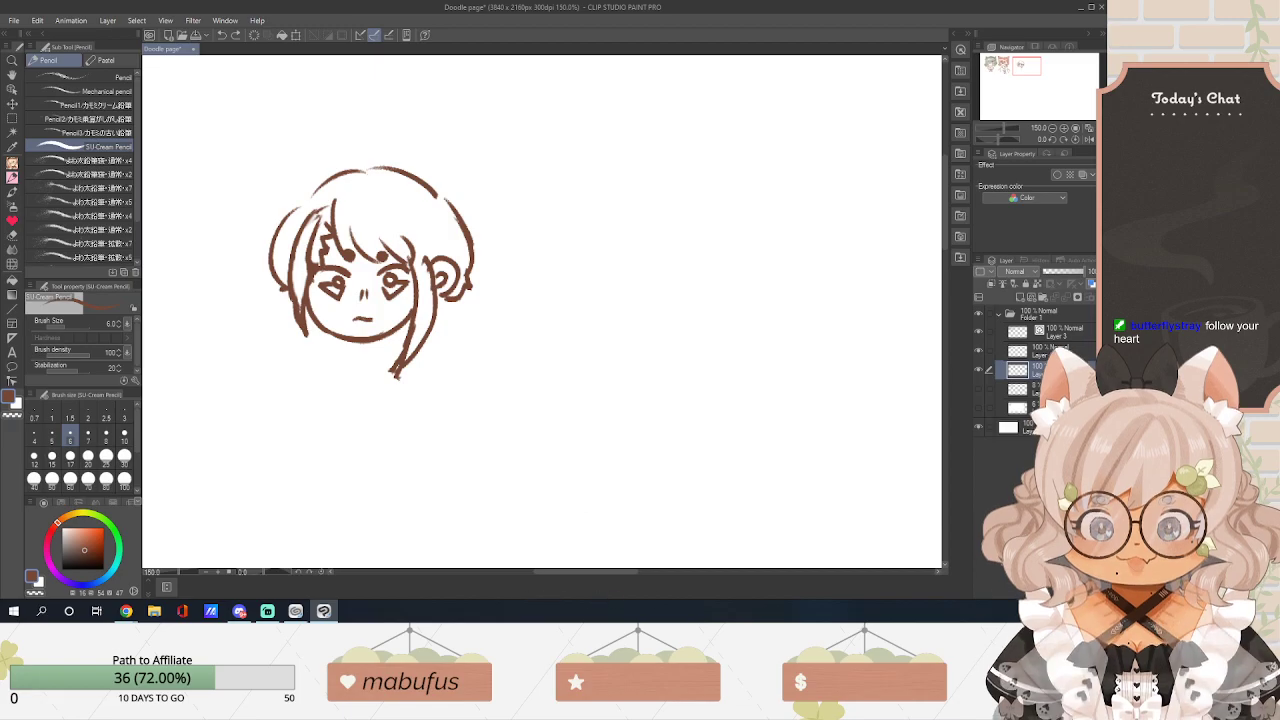
key(alt+Tab)
key(alt+Tab)
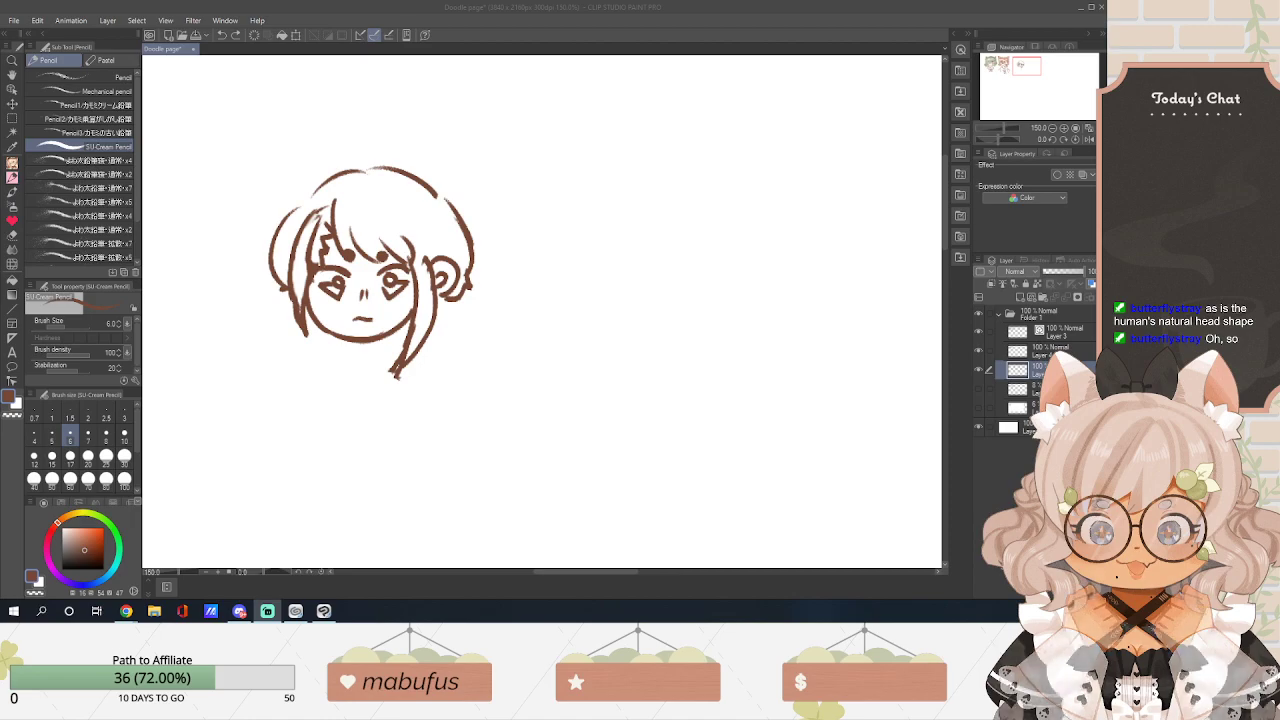
Try a rounded face outline for a new head on the blank area beside the third character, and undo it.
drag(551, 571, 560, 571)
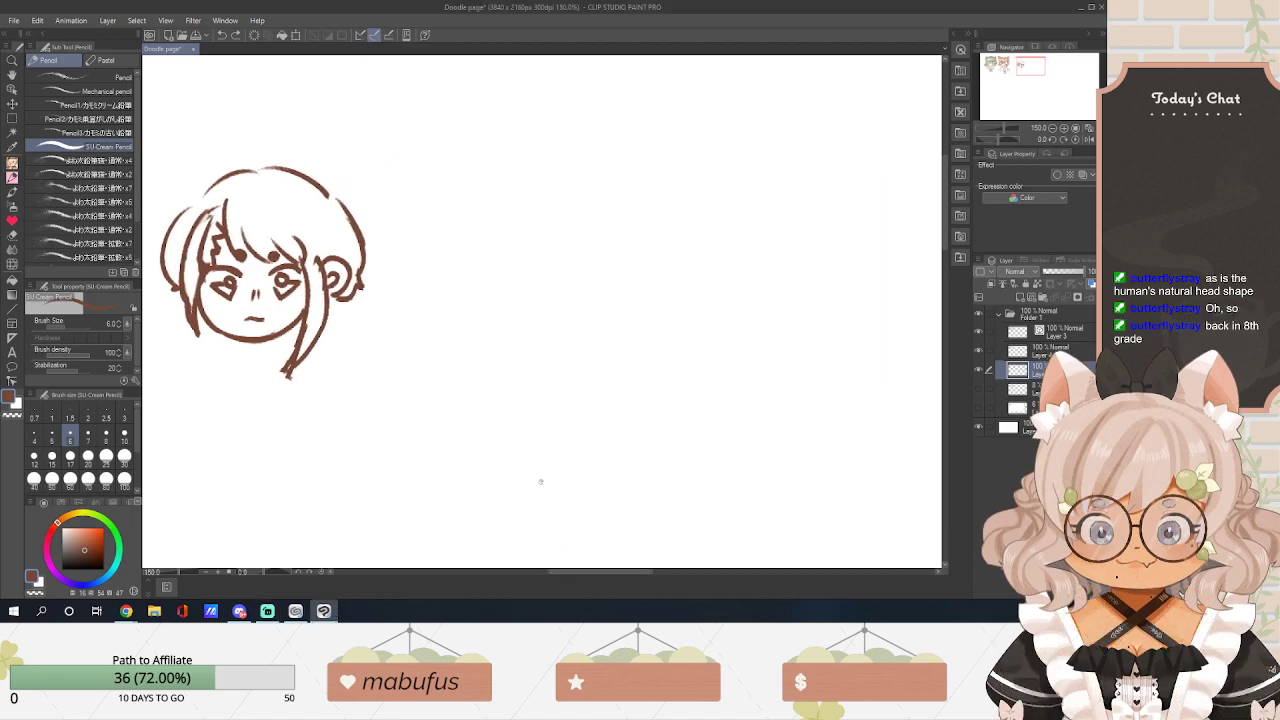
scroll(465, 271, up, 1)
mouse_move(445, 250)
mouse_down()
mouse_move(453, 339)
mouse_move(443, 302)
mouse_move(498, 361)
mouse_move(557, 336)
mouse_up()
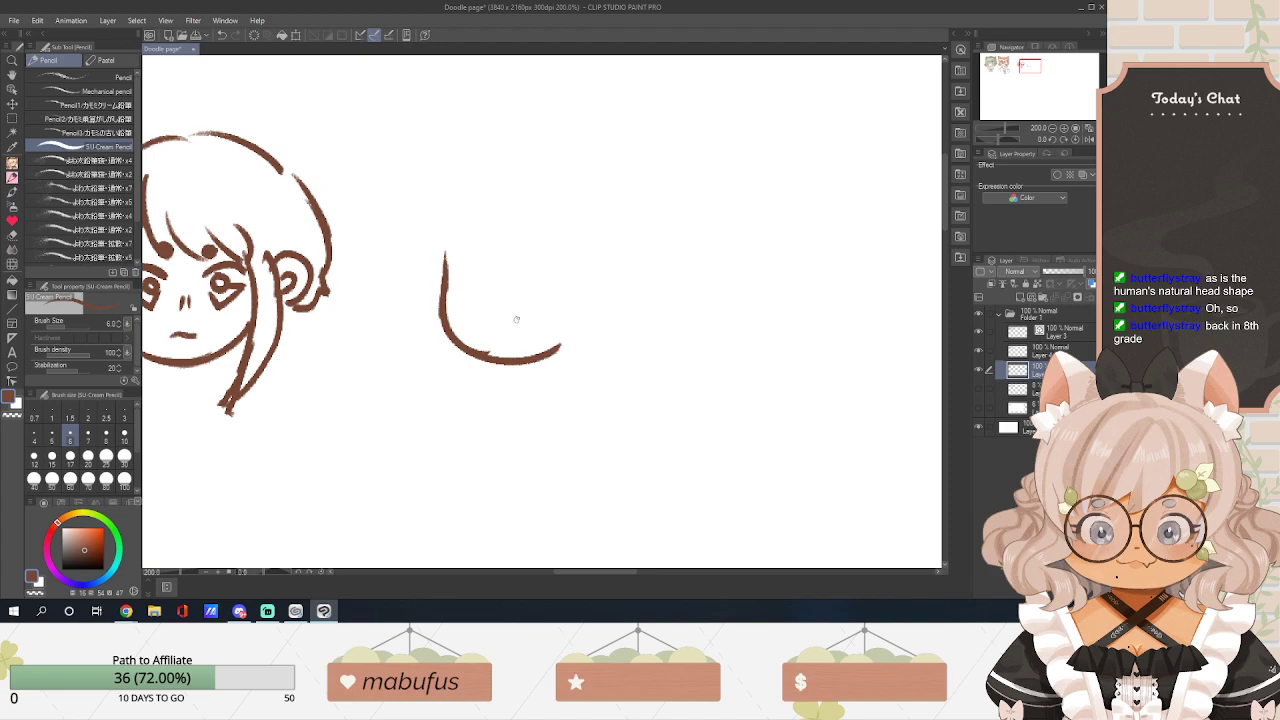
mouse_move(463, 345)
mouse_down()
mouse_move(518, 361)
mouse_move(574, 323)
mouse_up()
scroll(521, 331, down, 1)
scroll(521, 331, up, 1)
key(ctrl+z)
key(ctrl+z)
key(ctrl+z)
key(ctrl+z)
key(ctrl+z)
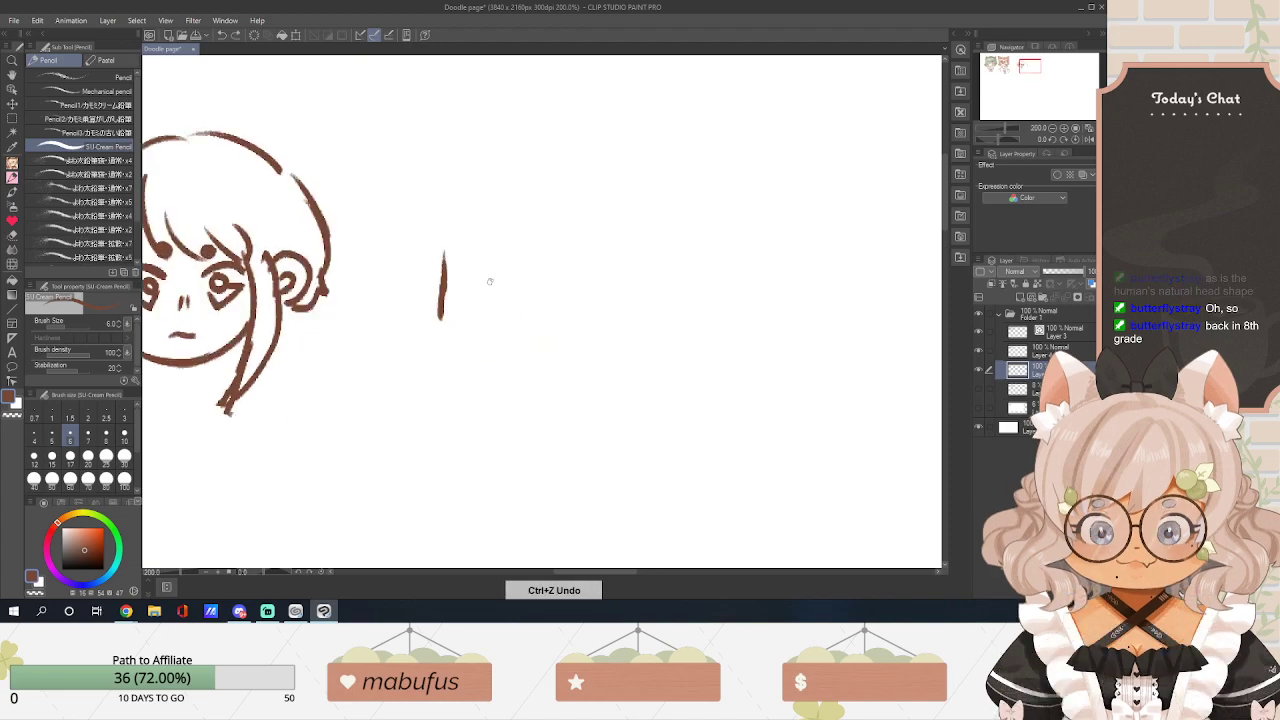
key(ctrl+z)
Sketch the new head's cheek and tapered jaw outline beside the third character, leaving a small gap at the chin.
mouse_move(444, 272)
mouse_down()
mouse_move(449, 351)
mouse_move(504, 410)
mouse_up()
key(ctrl+z)
key(ctrl+z)
mouse_move(452, 361)
mouse_down()
mouse_move(492, 396)
mouse_move(523, 400)
mouse_move(574, 383)
mouse_move(590, 354)
mouse_up()
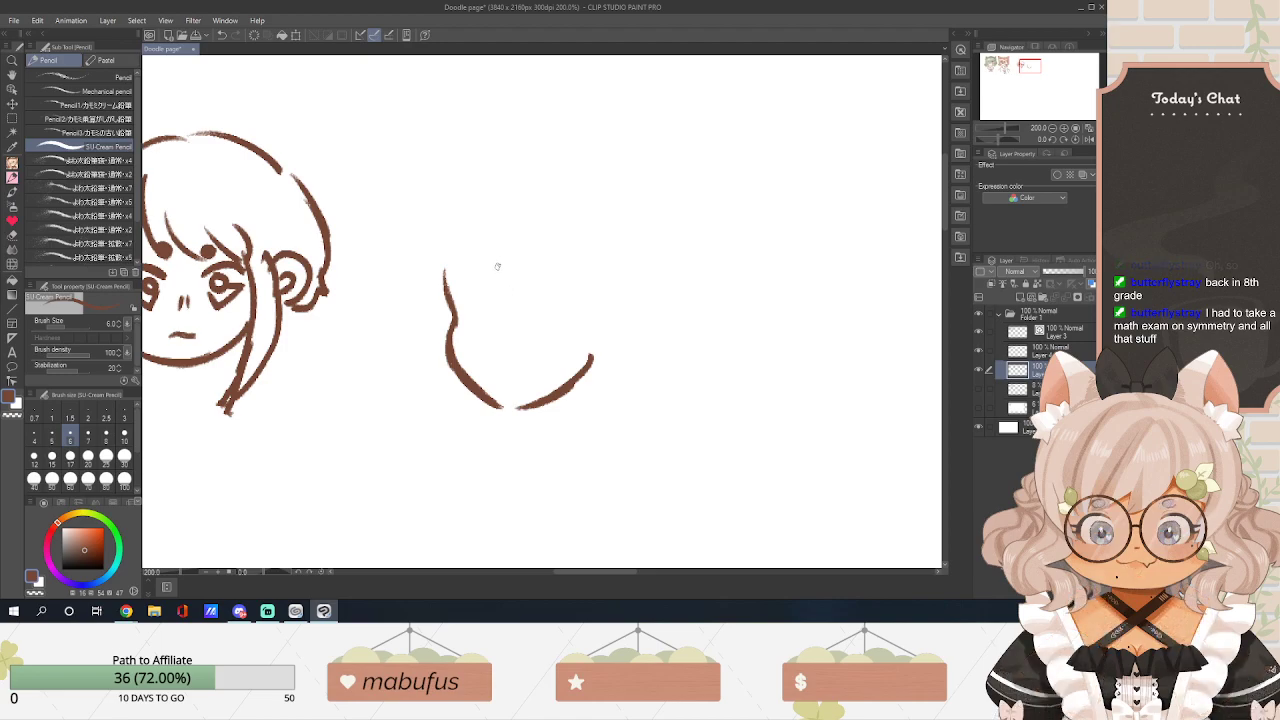
Draw curved fringe strands across the forehead, with a parting strand sweeping down to the temple.
drag(484, 250, 518, 302)
mouse_move(516, 272)
mouse_down()
mouse_move(532, 302)
mouse_move(553, 306)
mouse_up()
drag(546, 262, 582, 306)
drag(578, 248, 590, 310)
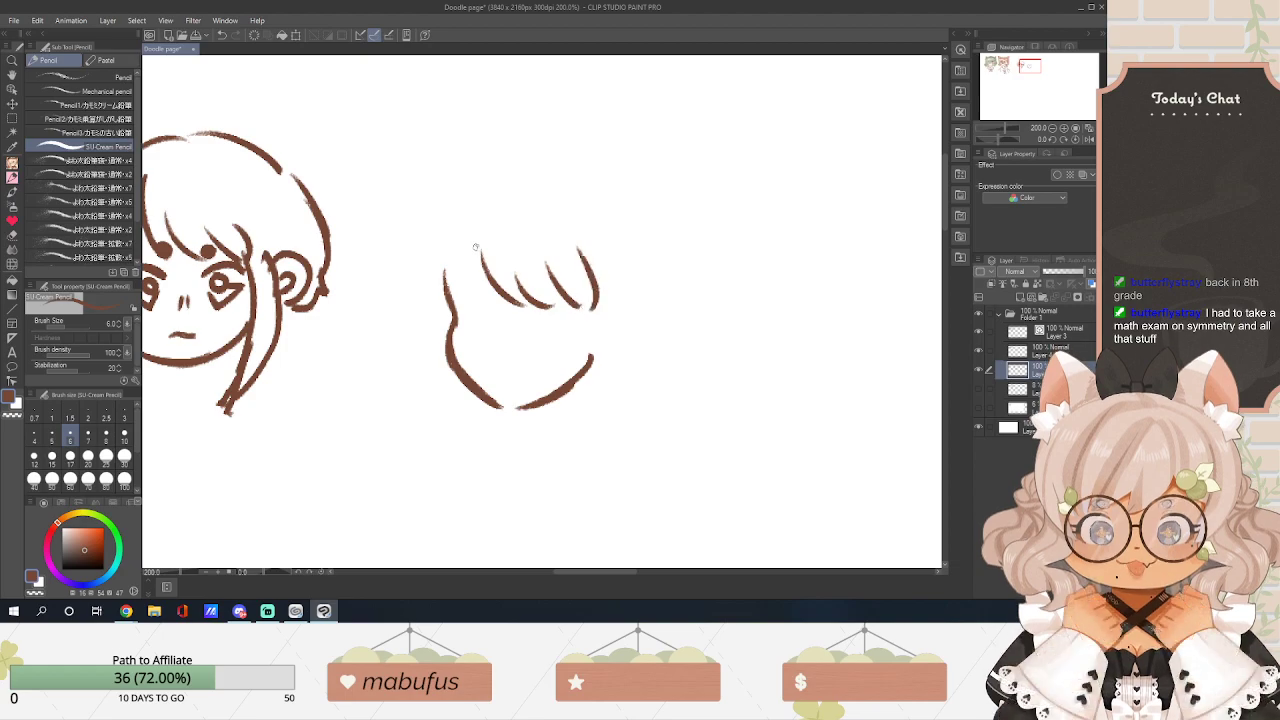
drag(481, 252, 450, 302)
Draw wavy locks with flicked ends down both sides of the face and a looped ribbon at one side of the hair.
mouse_move(440, 245)
mouse_down()
mouse_move(421, 287)
mouse_move(424, 340)
mouse_move(406, 346)
mouse_move(396, 376)
mouse_up()
mouse_move(404, 345)
mouse_down()
mouse_move(424, 393)
mouse_move(426, 358)
mouse_move(458, 421)
mouse_up()
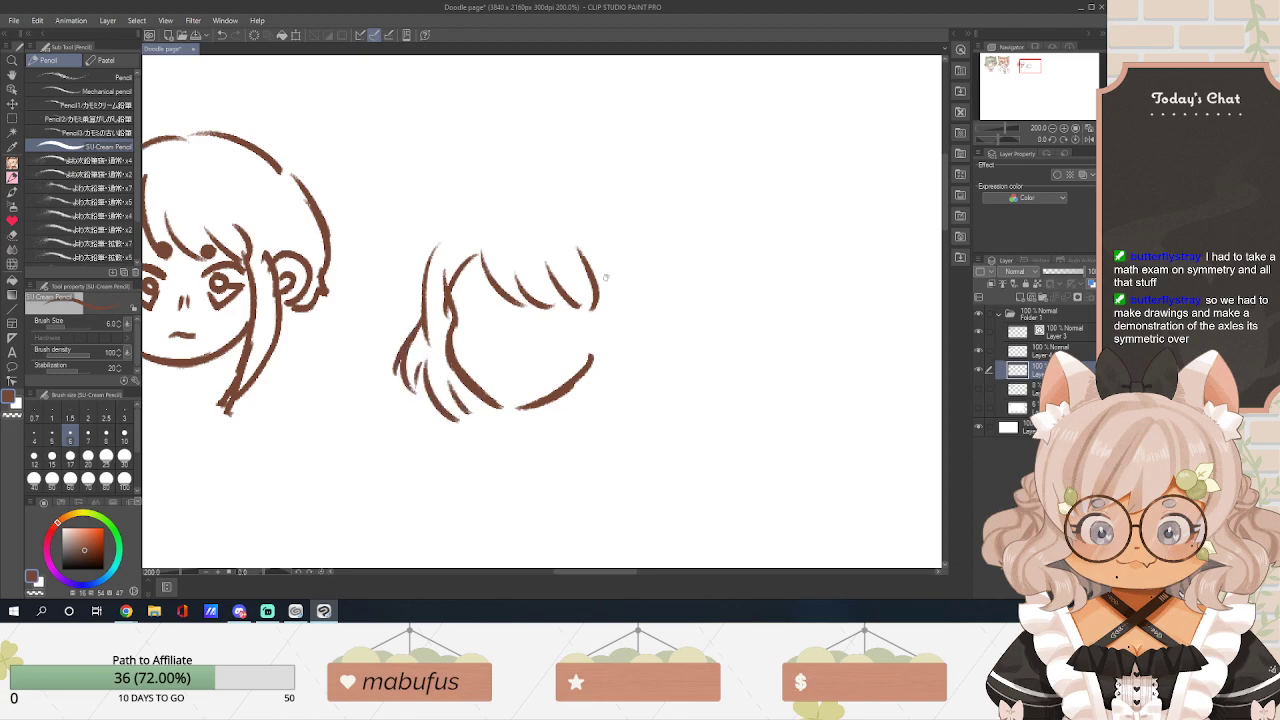
mouse_move(610, 302)
mouse_down()
mouse_move(585, 398)
mouse_move(598, 398)
mouse_up()
mouse_move(646, 283)
mouse_down()
mouse_move(669, 257)
mouse_move(650, 280)
mouse_move(676, 292)
mouse_move(648, 289)
mouse_move(674, 352)
mouse_up()
mouse_move(638, 306)
mouse_down()
mouse_move(668, 360)
mouse_move(660, 318)
mouse_move(644, 320)
mouse_up()
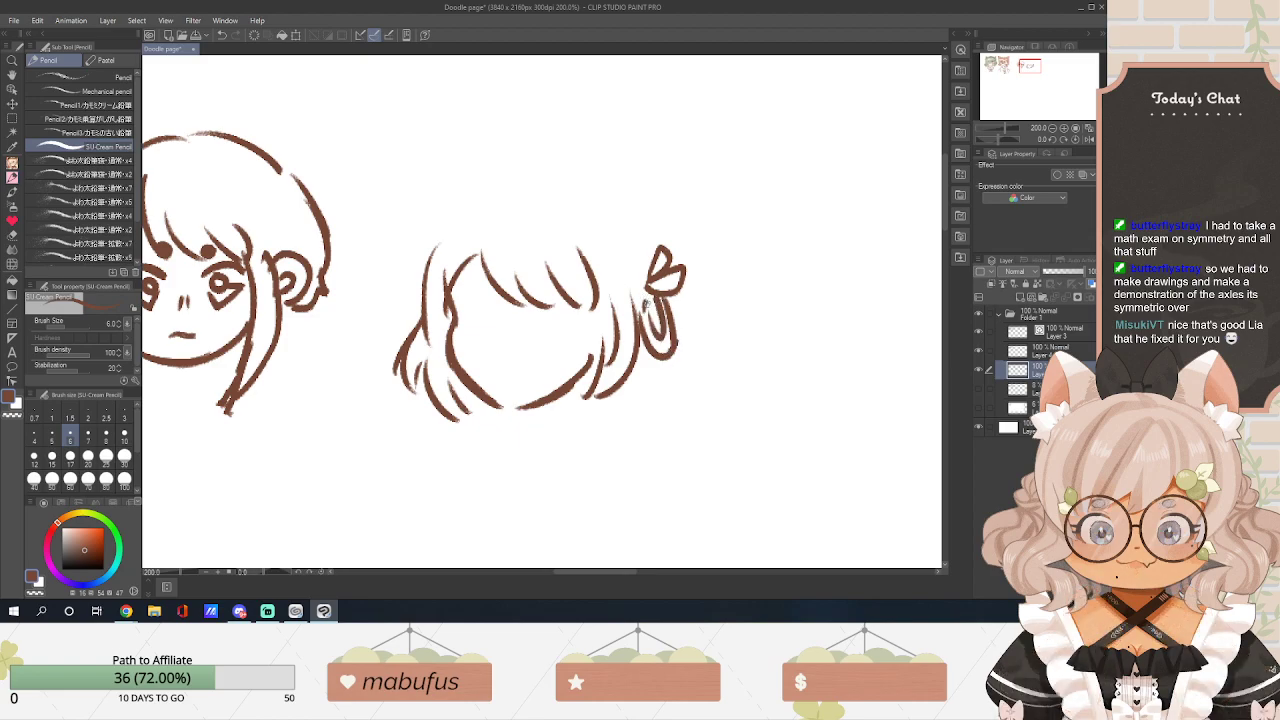
Draw the rounded crown of the hair in overlapping arcs reaching down to the ribbon, undoing the first arc.
drag(441, 232, 547, 207)
key(ctrl+z)
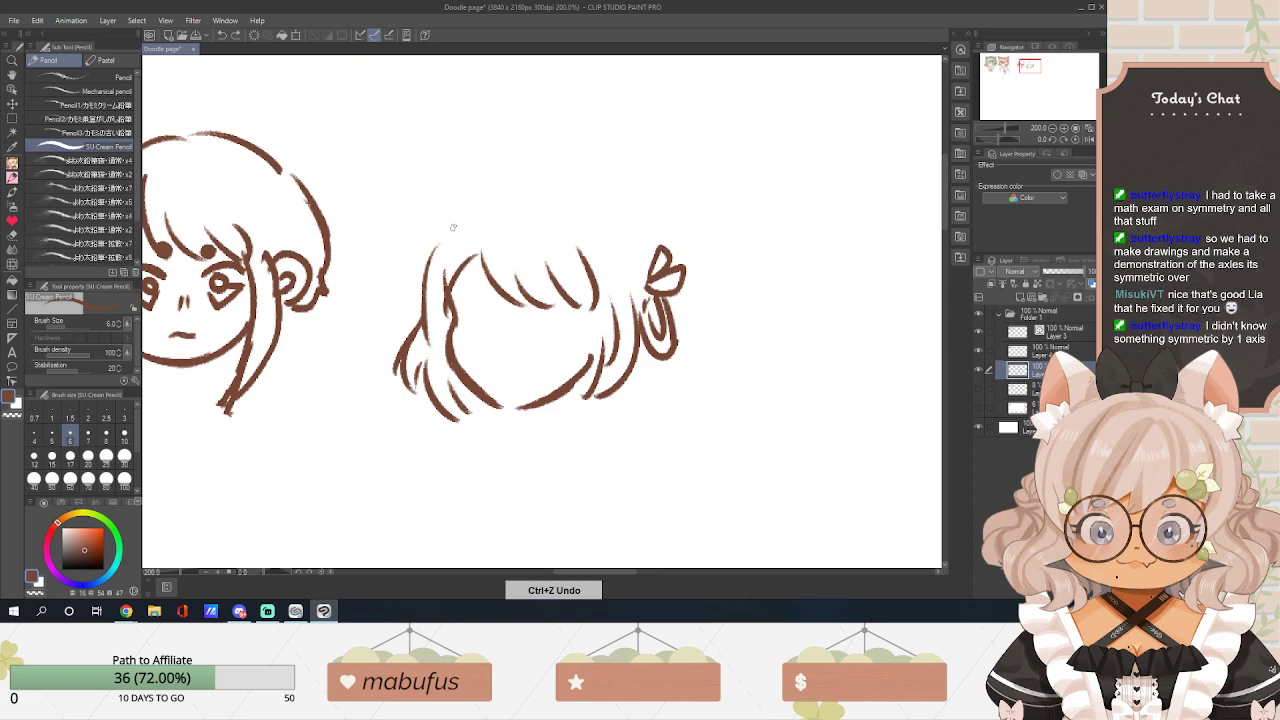
mouse_move(428, 236)
mouse_down()
mouse_move(470, 207)
mouse_move(586, 188)
mouse_up()
drag(495, 193, 612, 222)
drag(568, 175, 638, 276)
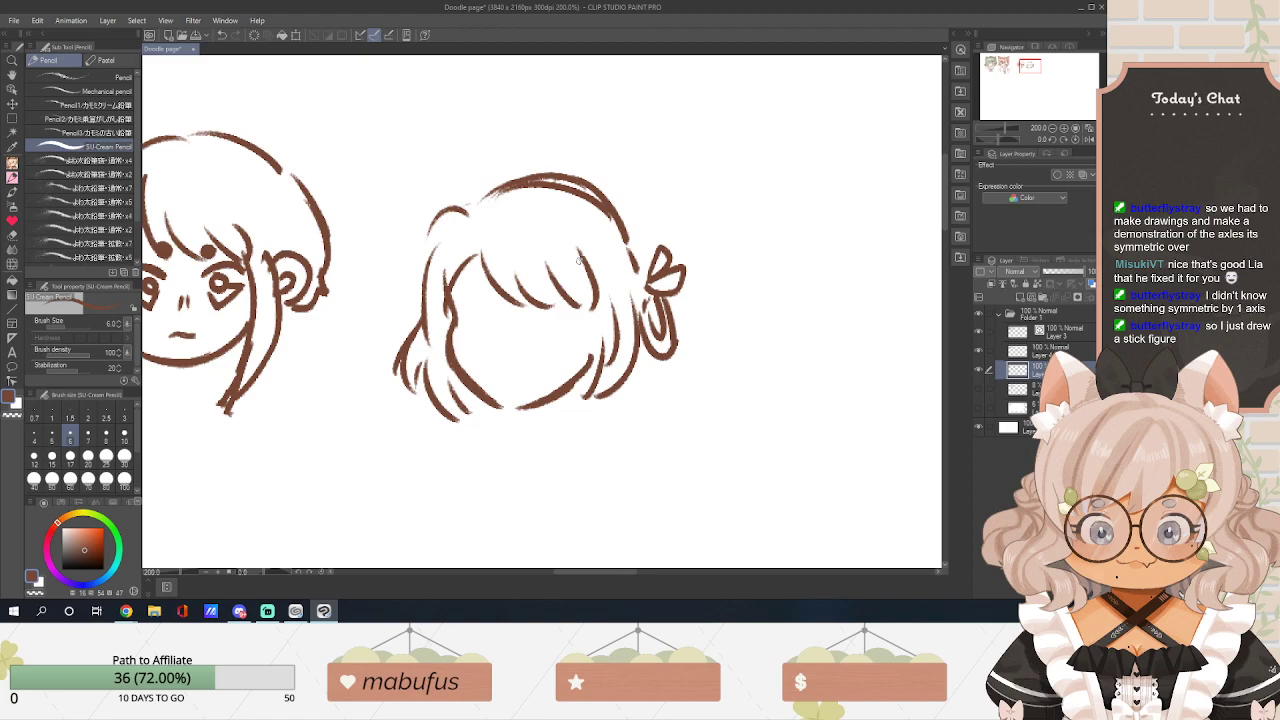
Draw closed smiling eyes, brows and a small open mouth, plus a short hair lock below the cheek.
drag(461, 320, 582, 326)
mouse_move(498, 382)
mouse_down()
mouse_move(540, 380)
mouse_move(533, 358)
mouse_up()
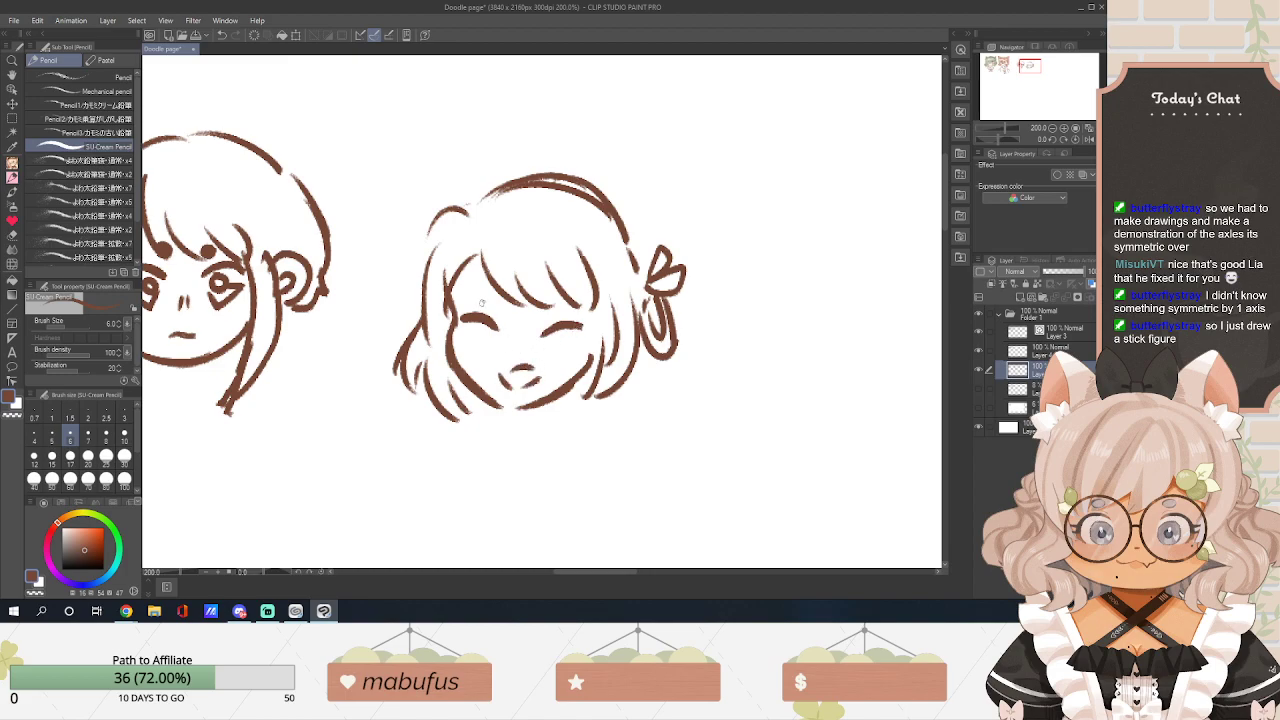
drag(478, 290, 572, 288)
drag(588, 370, 557, 424)
Add slanted blush lines on both cheeks and a small nose mark between the closed eyes.
drag(466, 336, 458, 358)
drag(474, 340, 470, 372)
drag(489, 339, 486, 366)
drag(542, 353, 558, 376)
drag(573, 346, 572, 378)
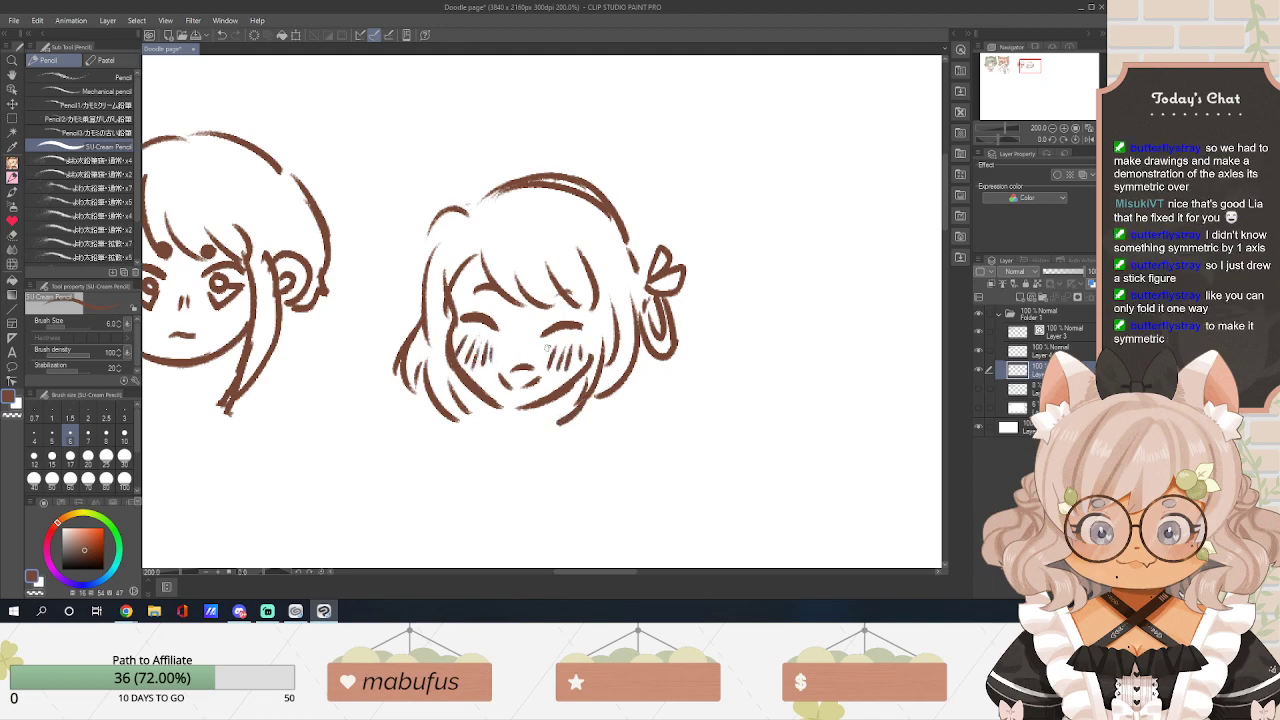
drag(518, 328, 516, 348)
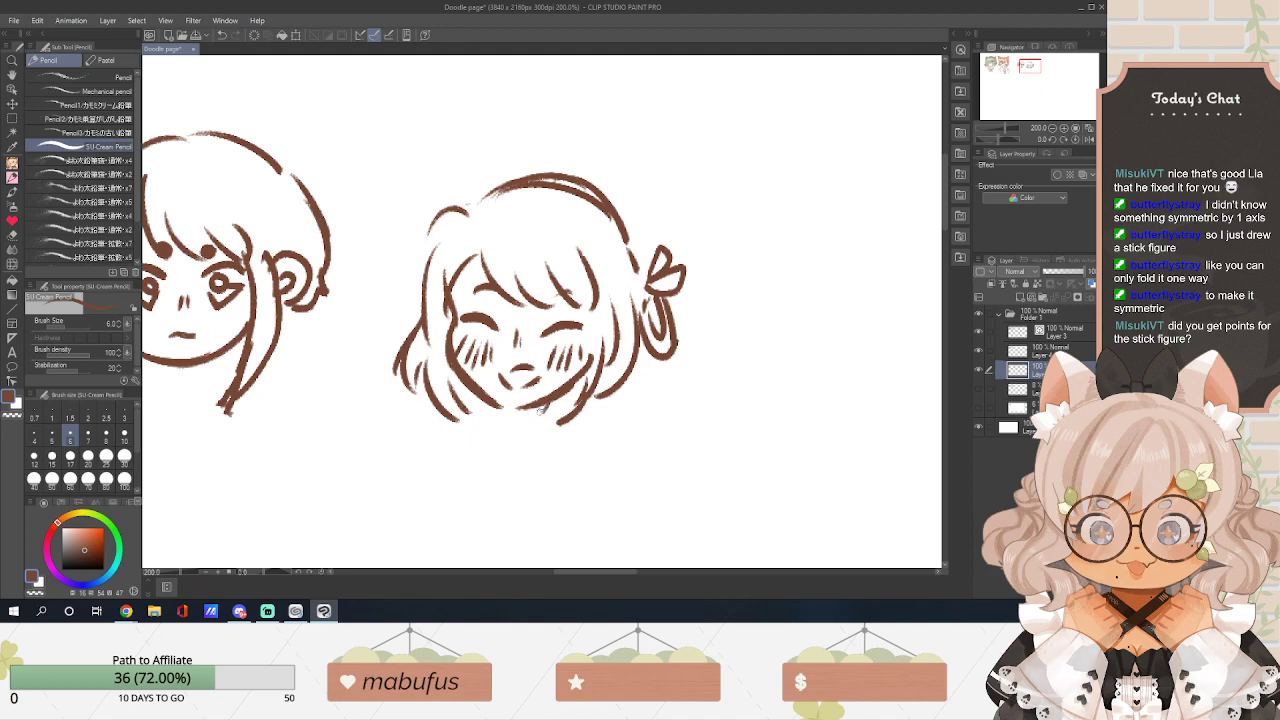
Draw the neck, a pointed collar with a small knot, the shoulders and the front seam of the smiling character's top.
mouse_move(489, 405)
mouse_down()
mouse_move(485, 418)
mouse_move(520, 438)
mouse_move(467, 434)
mouse_move(505, 460)
mouse_move(532, 462)
mouse_move(560, 436)
mouse_move(526, 468)
mouse_up()
mouse_move(462, 426)
mouse_down()
mouse_move(442, 434)
mouse_move(480, 478)
mouse_move(615, 470)
mouse_up()
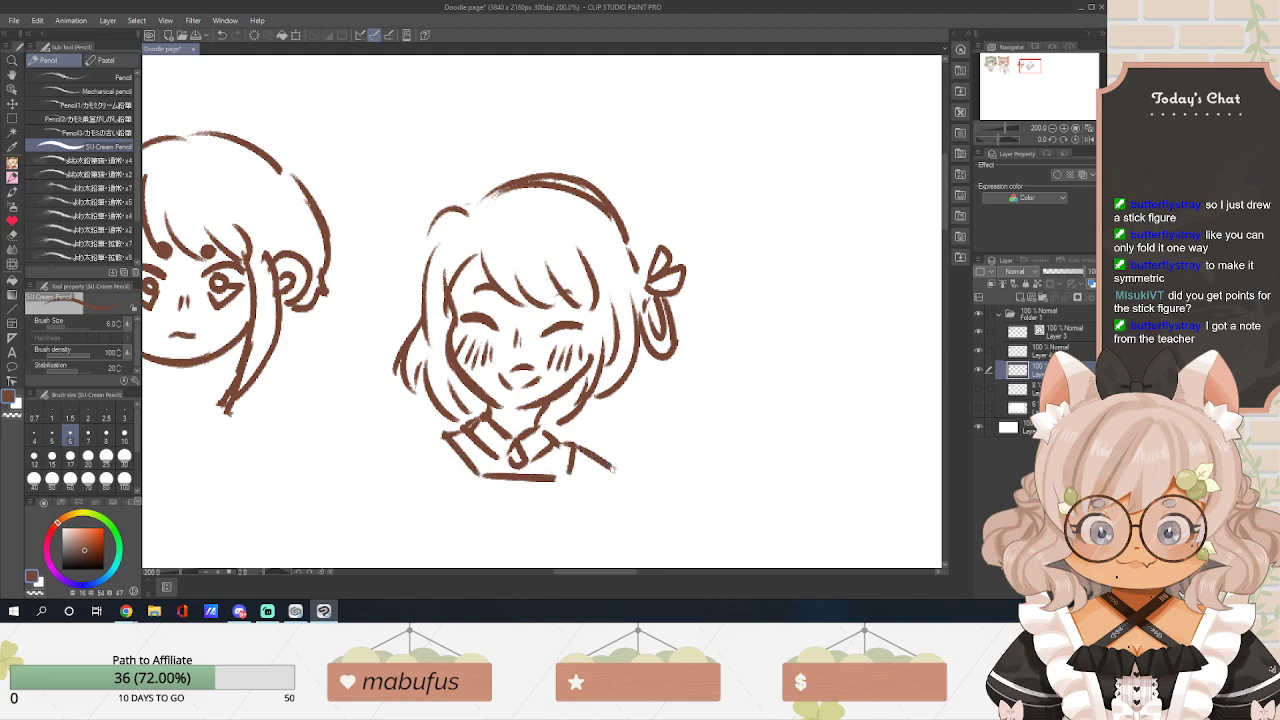
mouse_move(442, 436)
mouse_down()
mouse_move(412, 452)
mouse_move(436, 490)
mouse_up()
drag(524, 482, 528, 538)
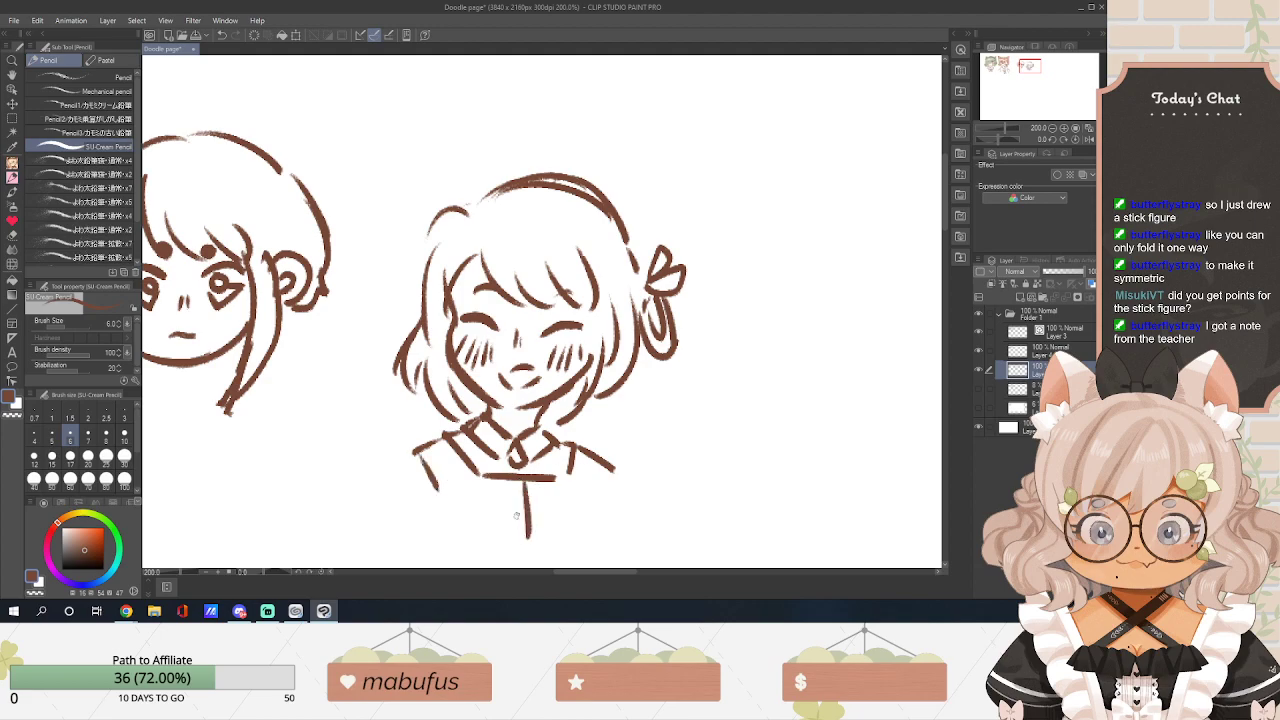
drag(432, 440, 388, 472)
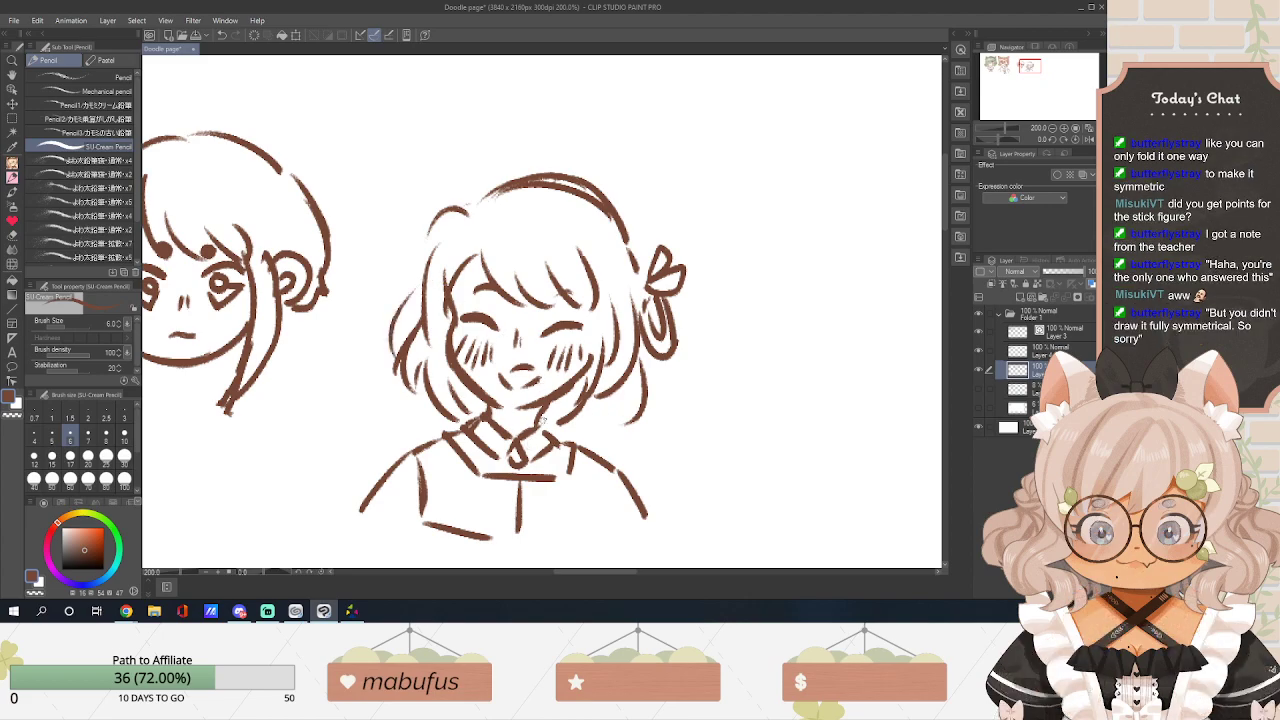
Try several face outline strokes for another head beside the smiling character, and undo them.
drag(576, 578, 596, 571)
mouse_move(530, 306)
mouse_down()
mouse_move(540, 344)
mouse_move(529, 304)
mouse_move(539, 383)
mouse_move(547, 370)
mouse_move(536, 388)
mouse_move(541, 368)
mouse_move(544, 396)
mouse_move(605, 438)
mouse_up()
key(ctrl+z)
key(ctrl+z)
key(ctrl+z)
key(ctrl+z)
key(ctrl+z)
key(ctrl+z)
key(ctrl+z)
key(ctrl+z)
key(ctrl+z)
key(ctrl+z)
mouse_move(528, 300)
mouse_down()
mouse_move(538, 361)
mouse_move(544, 337)
mouse_move(533, 368)
mouse_up()
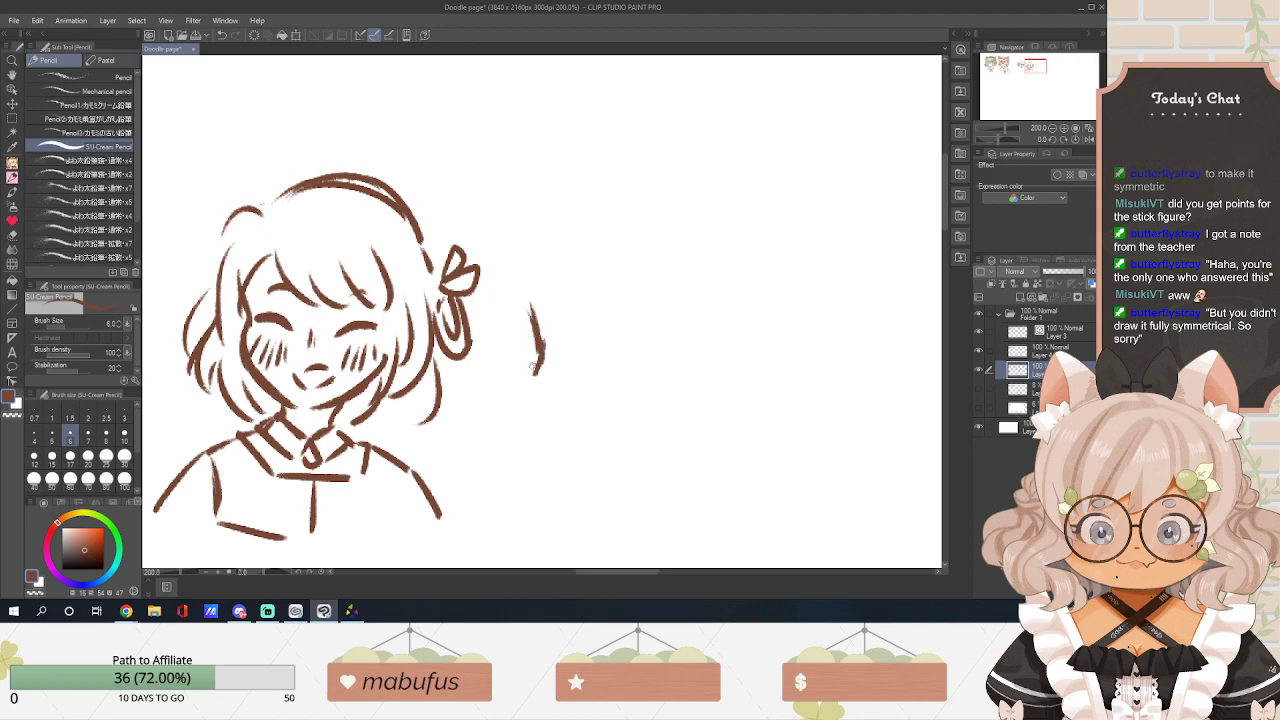
key(ctrl+z)
key(ctrl+z)
key(ctrl+z)
key(ctrl+z)
Draw the next head's curved cheek and a short slanted jaw line, undoing the first jaw strokes.
mouse_move(531, 305)
mouse_down()
mouse_move(537, 380)
mouse_move(590, 422)
mouse_up()
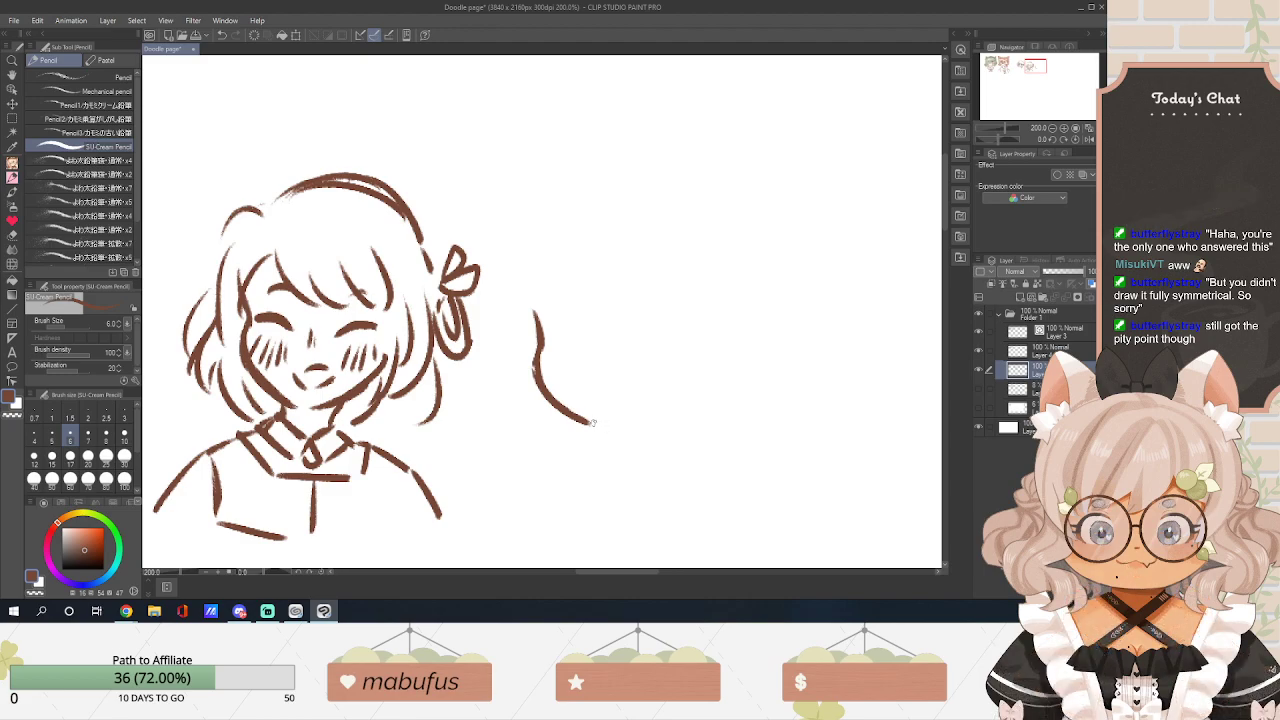
drag(597, 421, 658, 395)
key(ctrl+z)
key(ctrl+z)
key(ctrl+z)
key(ctrl+z)
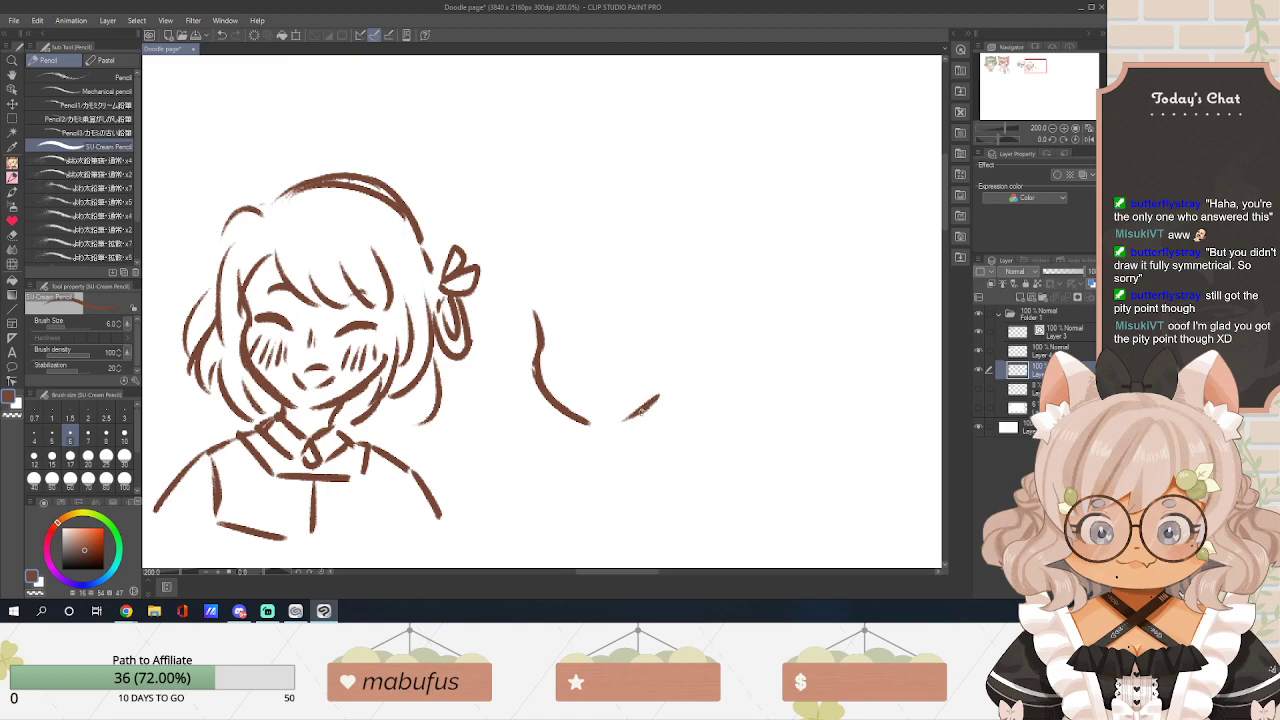
key(ctrl+z)
drag(626, 421, 674, 388)
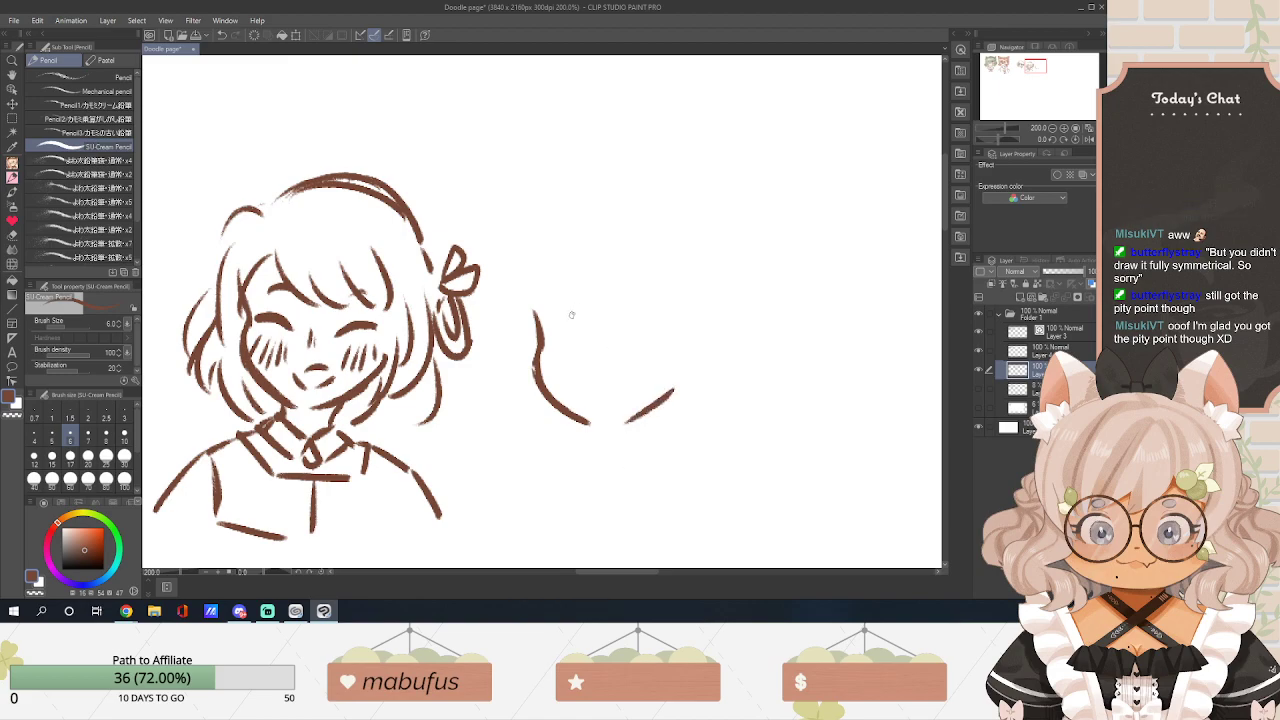
Draw a full fringe of evenly spaced curved strands across the new head's forehead.
mouse_move(561, 267)
mouse_down()
mouse_move(557, 332)
mouse_move(594, 335)
mouse_up()
drag(603, 276, 631, 336)
drag(659, 266, 668, 330)
drag(547, 277, 535, 336)
drag(690, 270, 683, 331)
Draw a short curved hair line outside the fringe, undoing the longer lock beside the cheek.
mouse_move(524, 320)
mouse_down()
mouse_move(502, 372)
mouse_move(500, 418)
mouse_up()
key(ctrl+z)
key(ctrl+z)
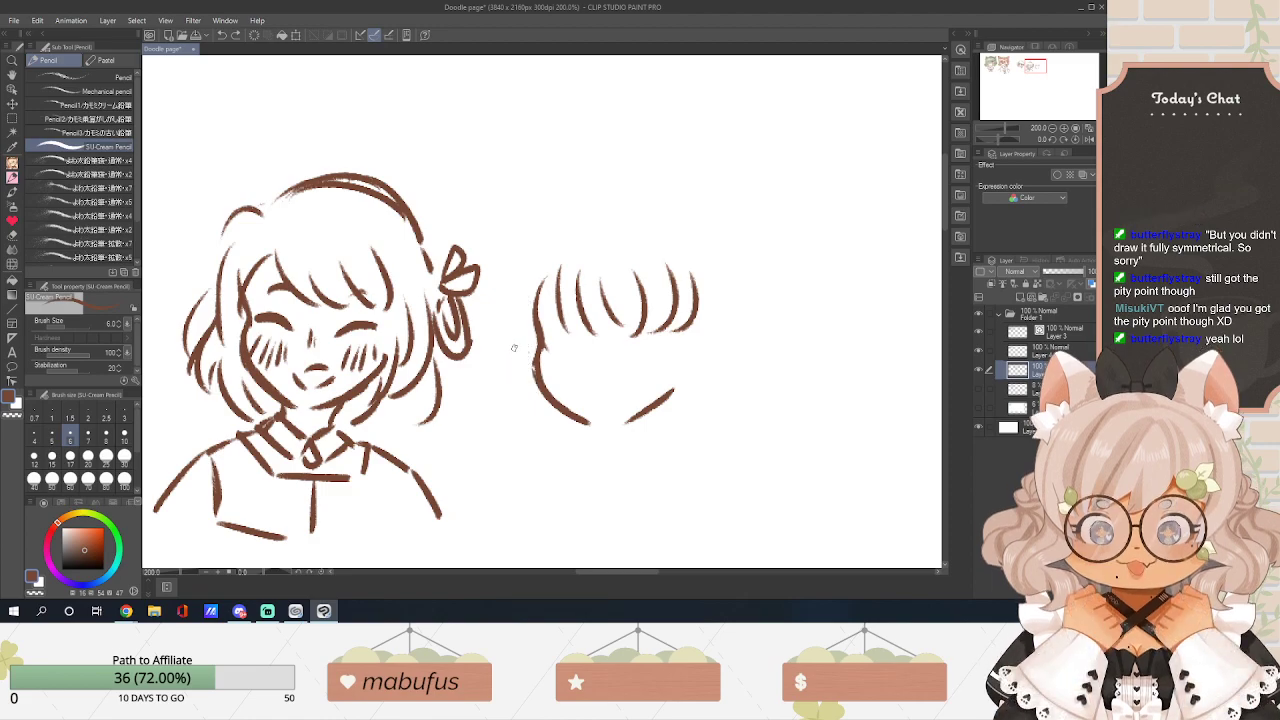
drag(523, 278, 511, 346)
Draw the crown of the new head as a small arc and a wider arc above the fringe, undoing the earlier attempts.
mouse_move(530, 249)
mouse_down()
mouse_move(581, 235)
mouse_move(546, 249)
mouse_move(570, 231)
mouse_move(633, 214)
mouse_move(587, 223)
mouse_move(670, 236)
mouse_move(683, 266)
mouse_up()
key(ctrl+z)
key(ctrl+z)
key(ctrl+z)
key(ctrl+z)
key(ctrl+z)
mouse_move(592, 224)
mouse_down()
mouse_move(661, 227)
mouse_move(640, 214)
mouse_move(672, 244)
mouse_up()
key(ctrl+z)
key(ctrl+z)
key(ctrl+z)
drag(590, 226, 690, 258)
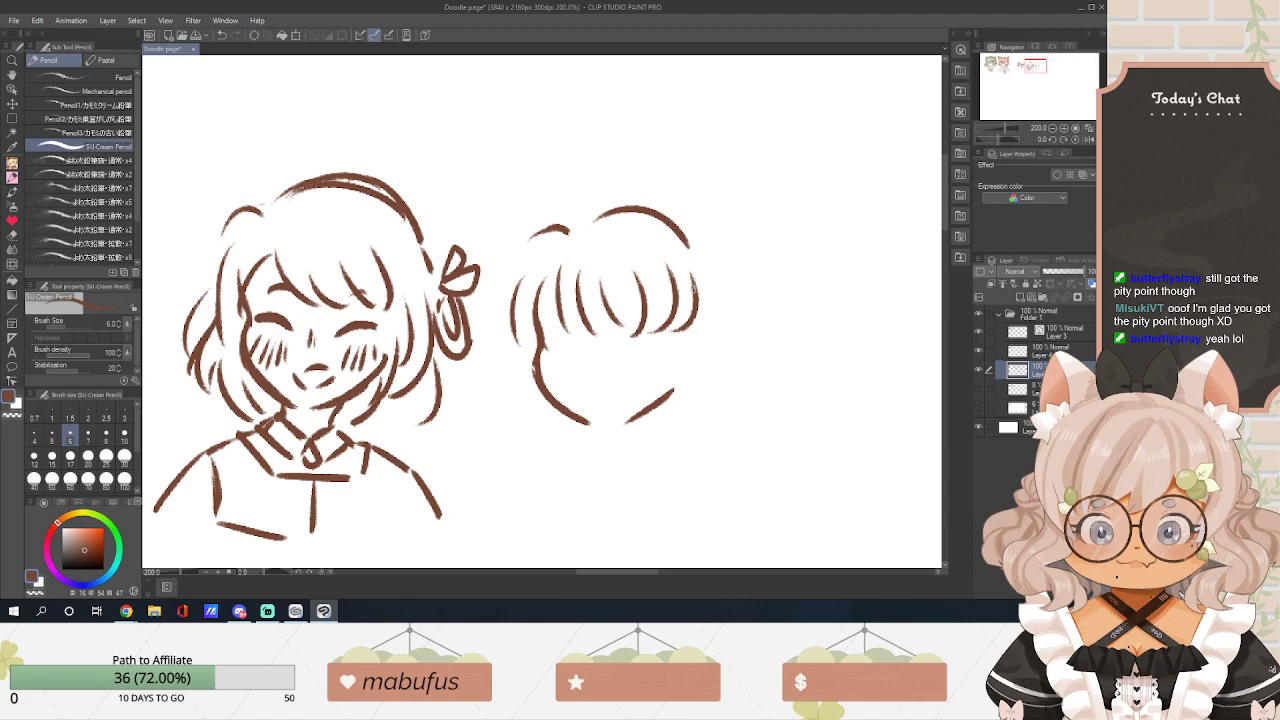
Draw an outer hair strand beside the new head's fringe and try open round eyes below it, undoing the eye strokes.
drag(700, 267, 707, 322)
mouse_move(556, 341)
mouse_down()
mouse_move(567, 330)
mouse_move(587, 341)
mouse_move(566, 331)
mouse_move(568, 362)
mouse_move(573, 342)
mouse_move(584, 358)
mouse_move(658, 326)
mouse_move(671, 334)
mouse_move(649, 344)
mouse_move(662, 356)
mouse_up()
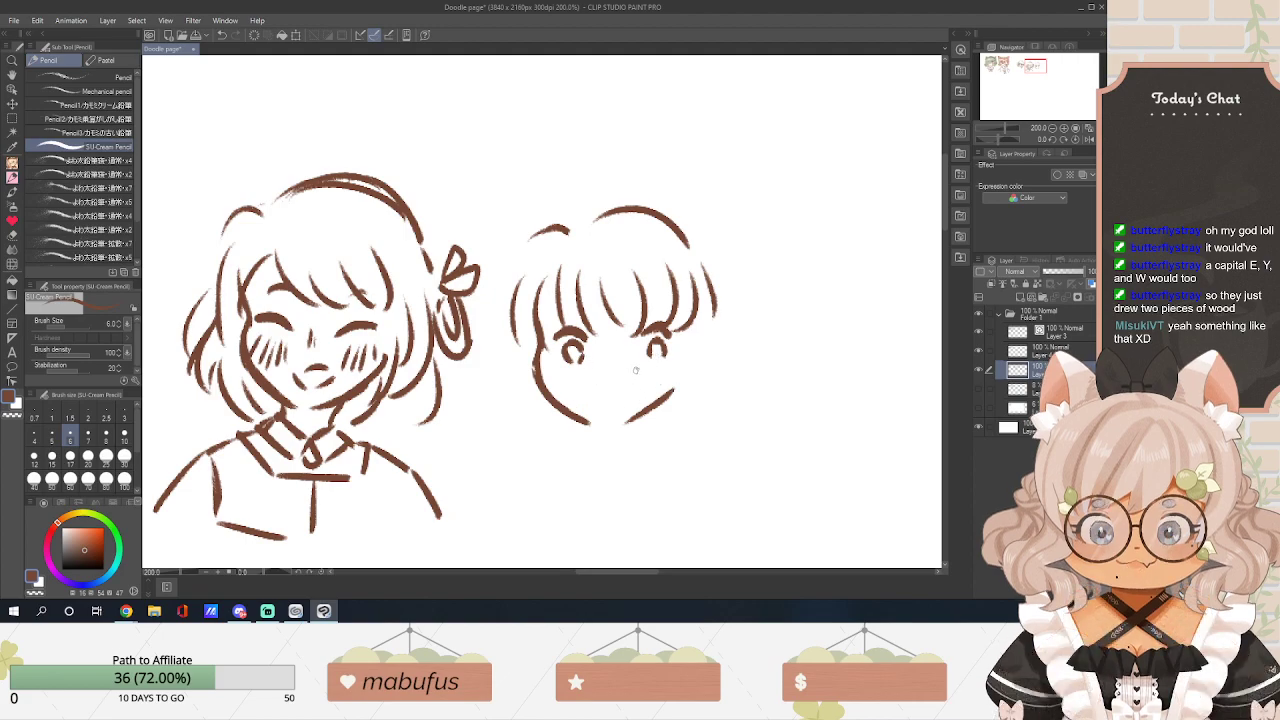
key(ctrl+z)
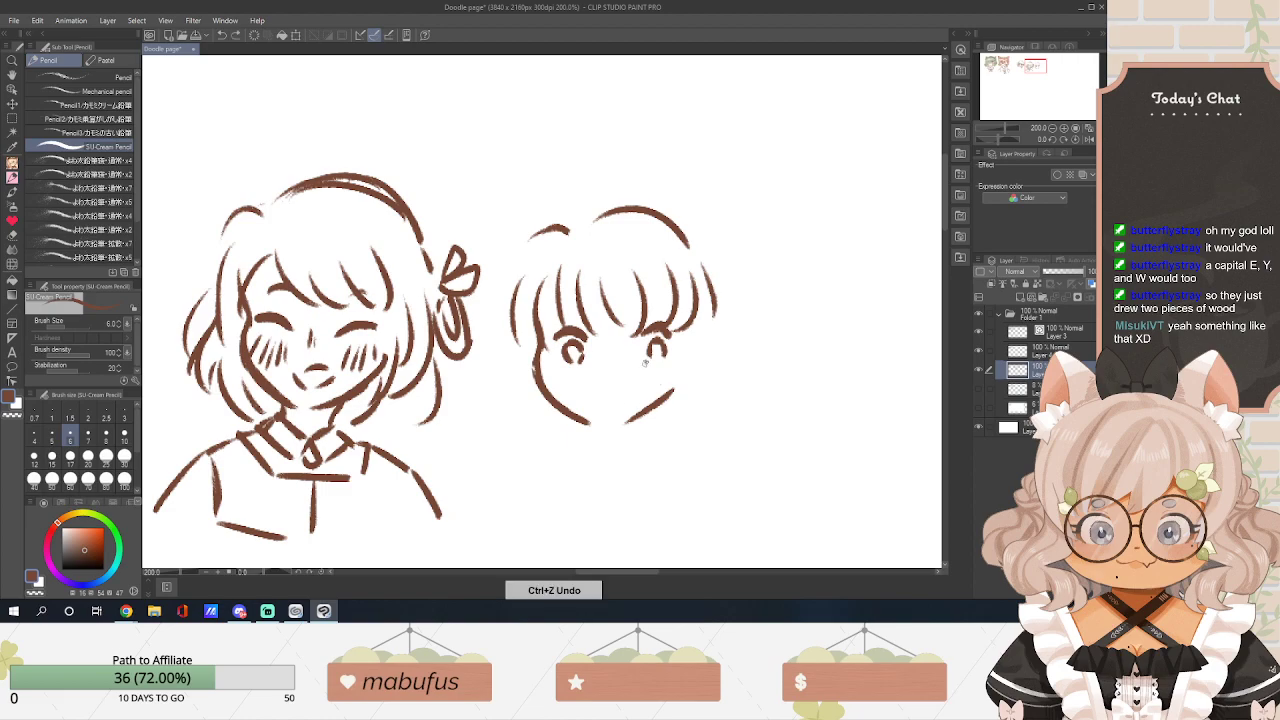
key(ctrl+z)
key(ctrl+z)
key(ctrl+z)
key(ctrl+z)
key(ctrl+z)
key(ctrl+z)
key(ctrl+z)
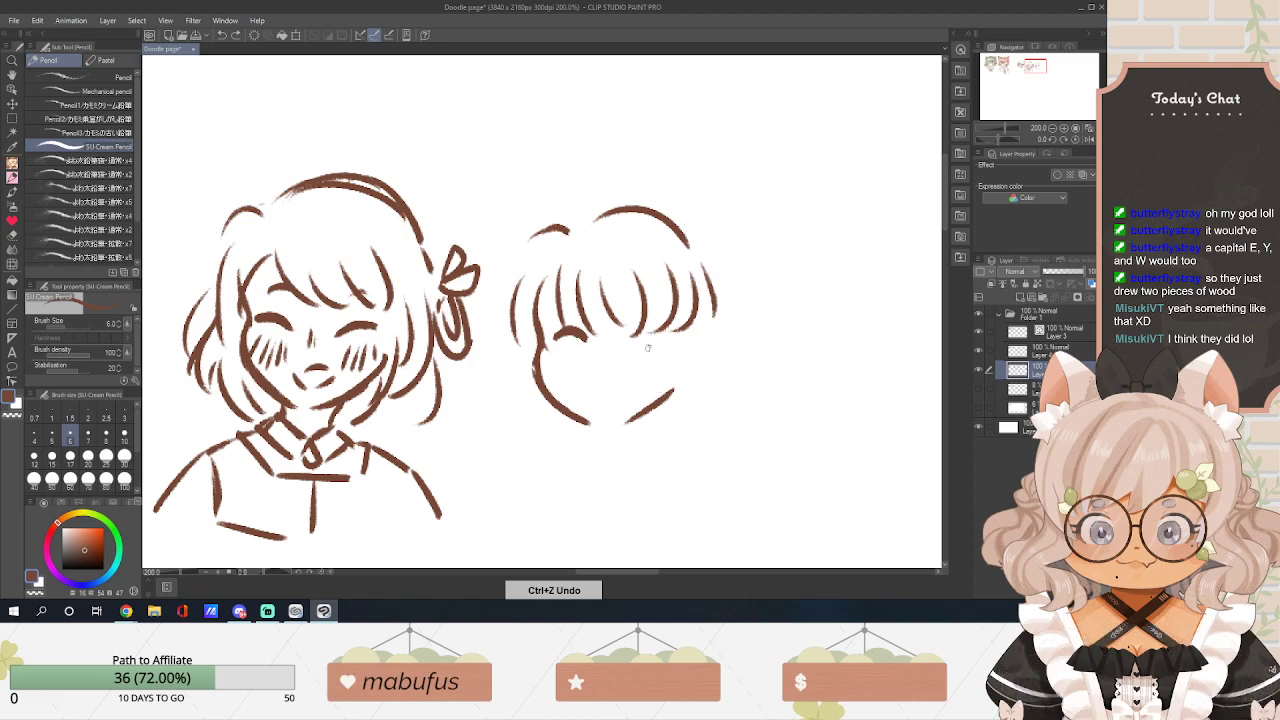
key(ctrl+z)
key(ctrl+z)
key(ctrl+z)
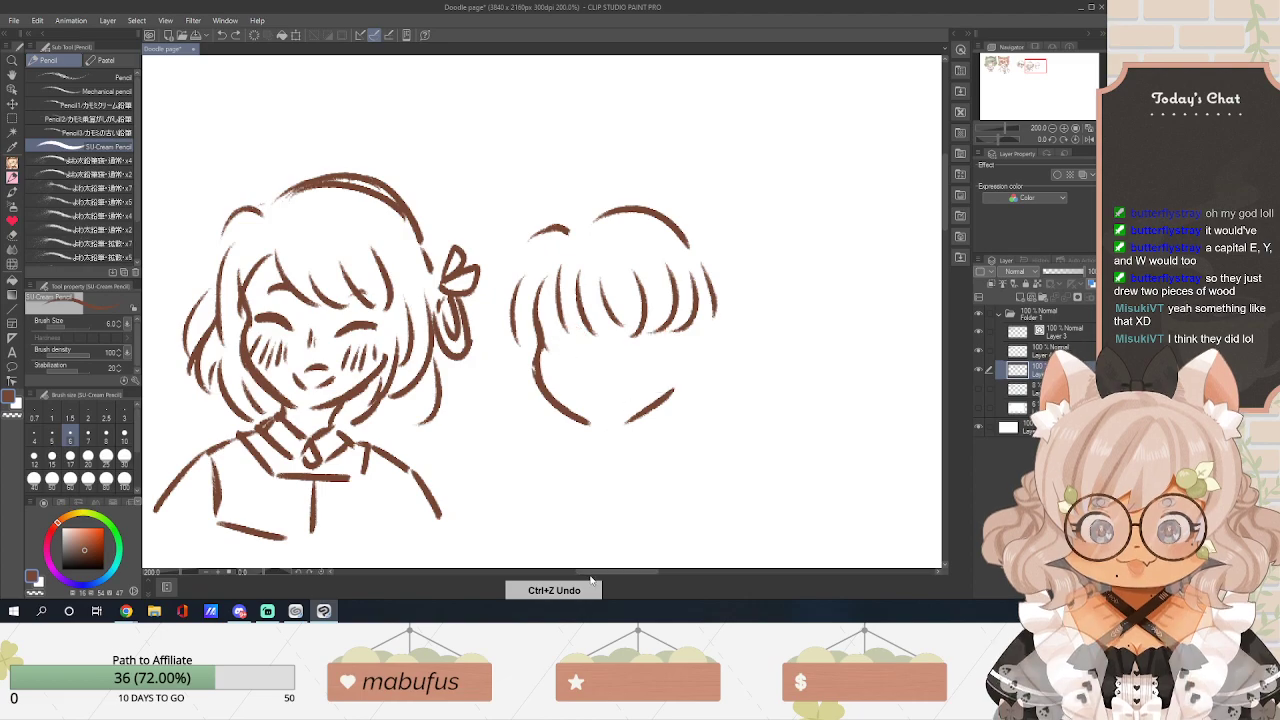
Try an arched lash line with a curved iris for the new head's first eye.
drag(603, 576, 614, 574)
key(ctrl+z)
scroll(615, 557, up, 3)
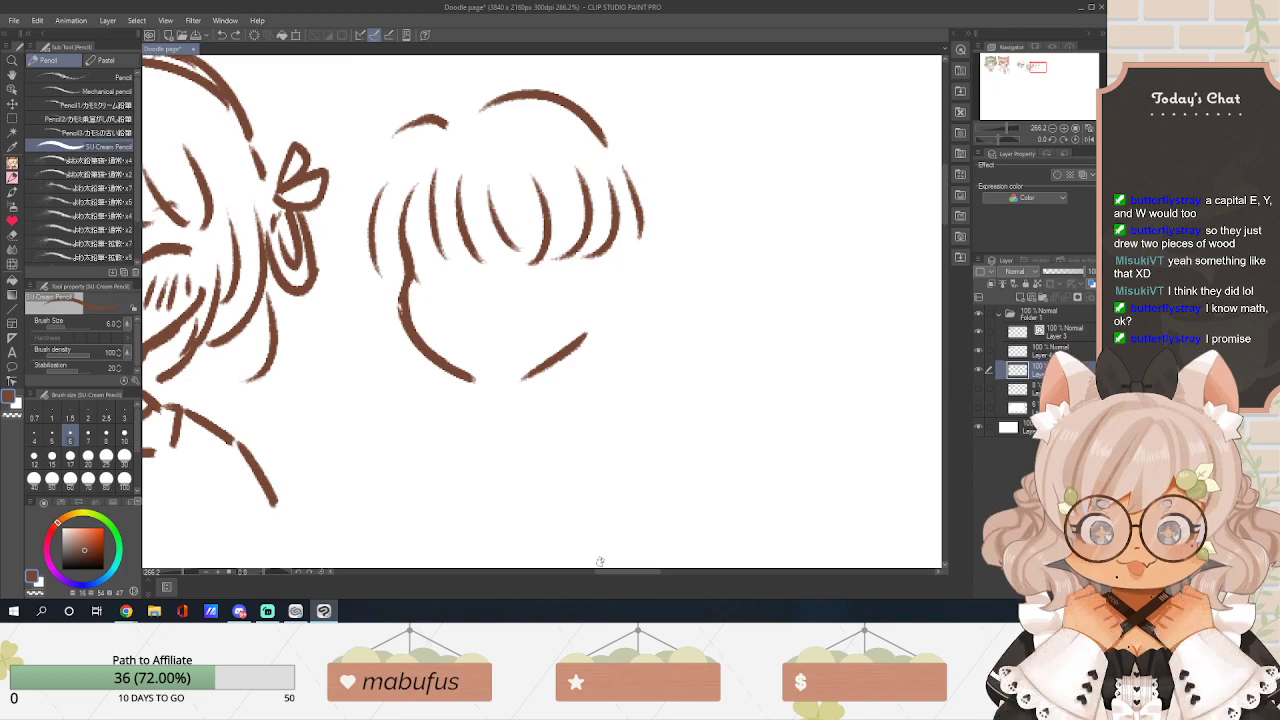
drag(619, 577, 607, 577)
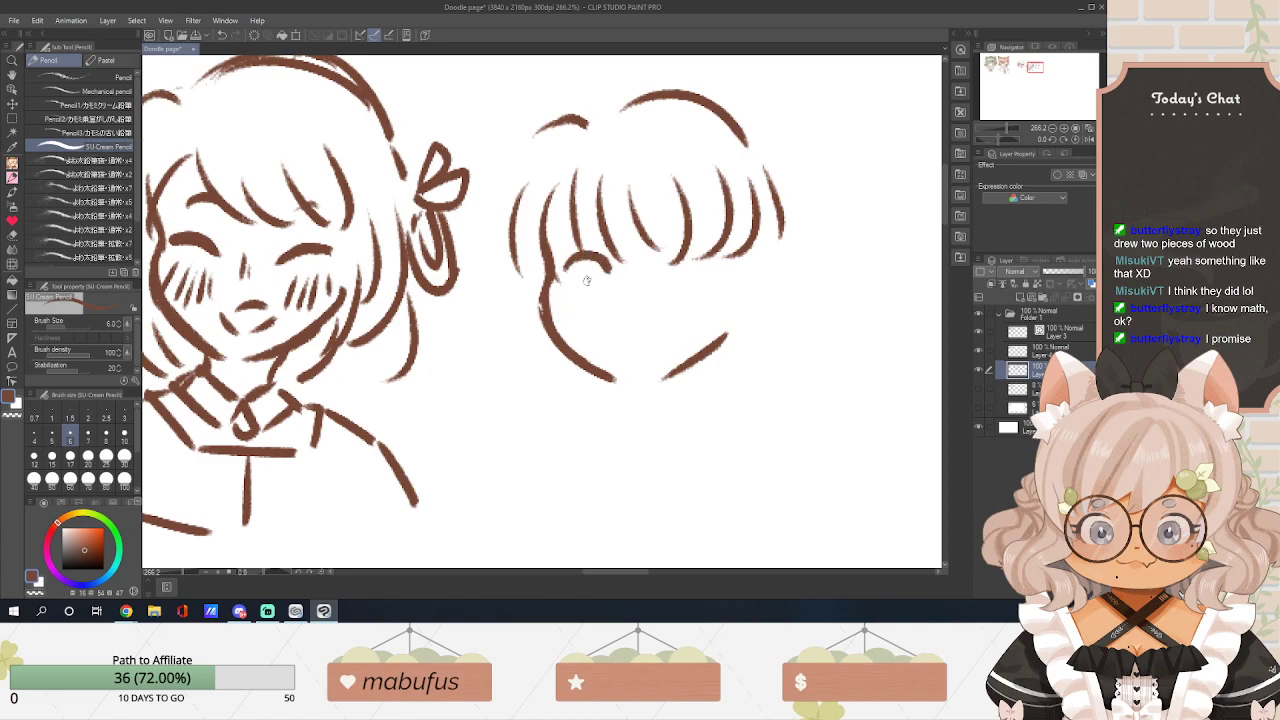
drag(588, 262, 595, 290)
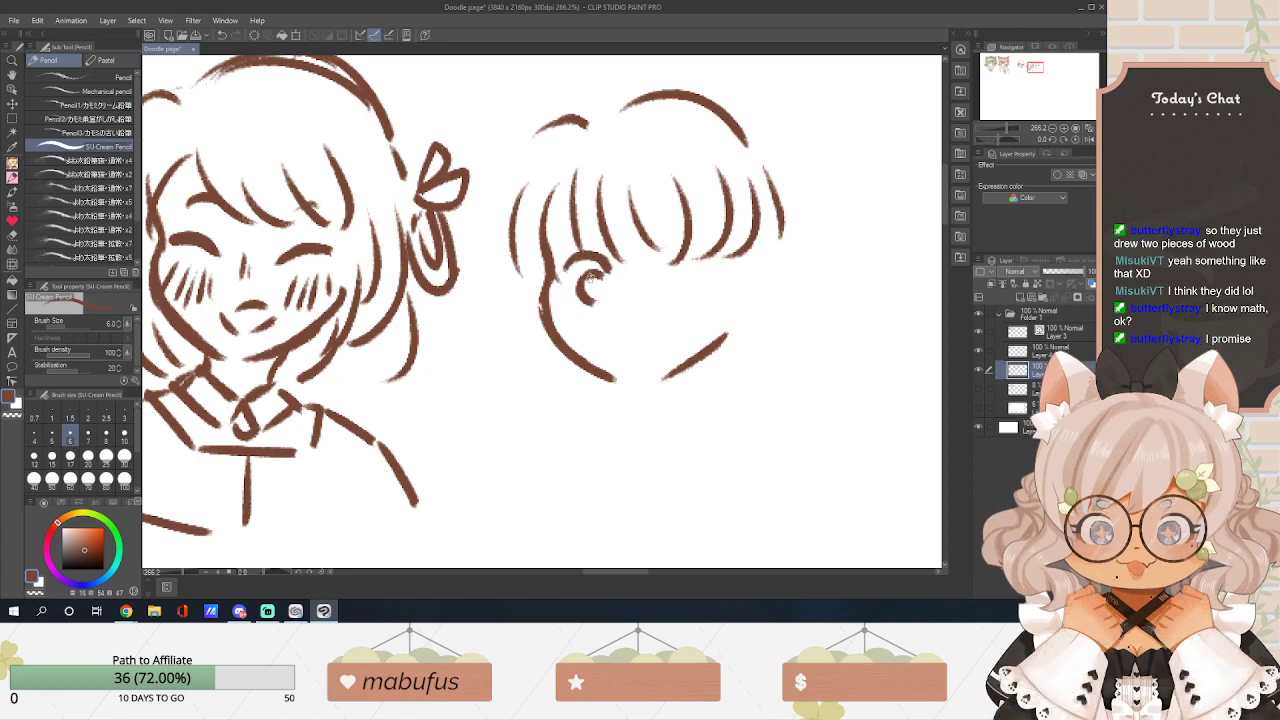
key(ctrl+z)
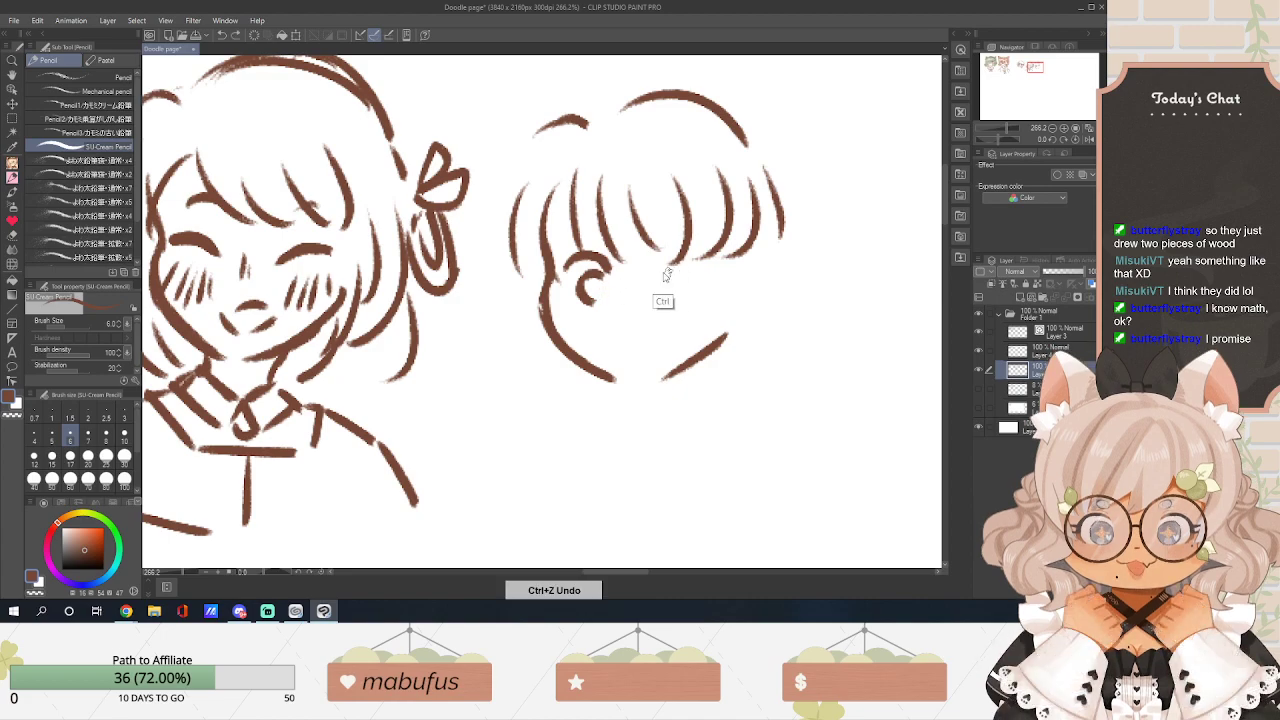
Reduce the pencil's brush size to 5 and try out lash arcs with round irises, undoing these trial eyes.
key(ctrl+z)
key(ctrl+z)
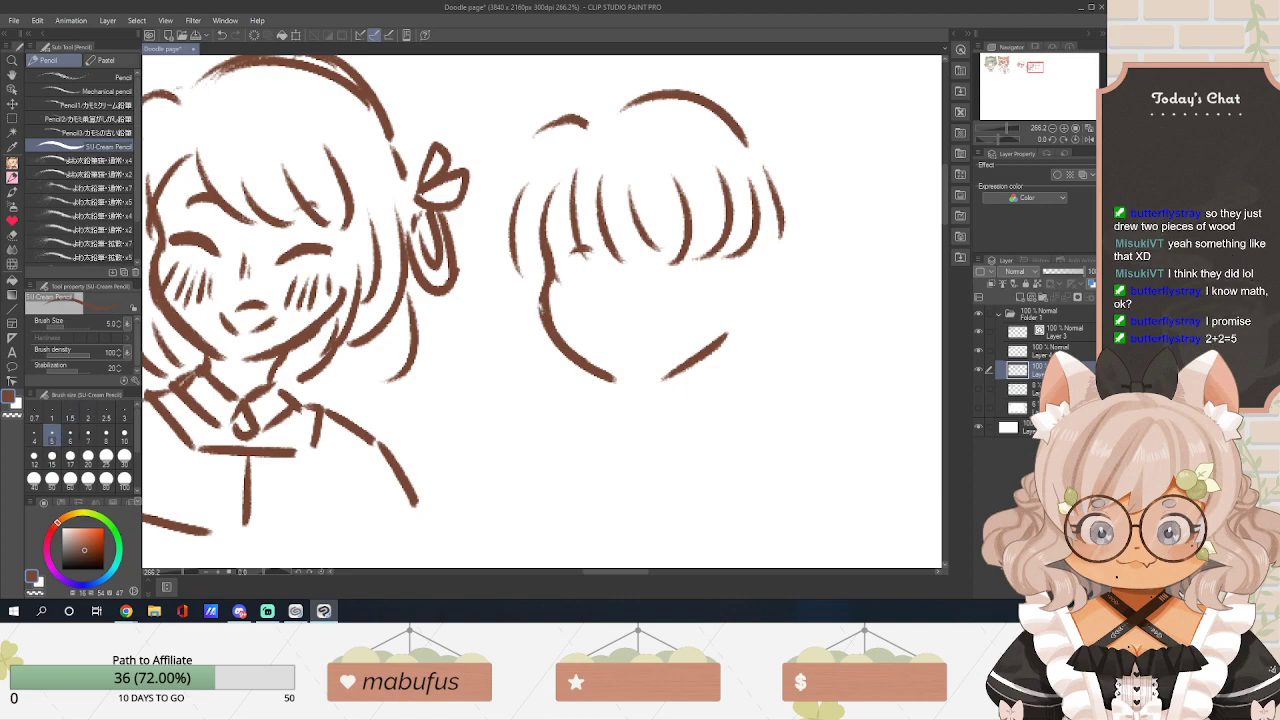
key(ctrl+z)
key(ctrl+z)
mouse_move(577, 250)
mouse_down()
mouse_move(612, 275)
mouse_move(562, 268)
mouse_move(548, 280)
mouse_move(598, 302)
mouse_move(610, 279)
mouse_move(616, 296)
mouse_move(604, 301)
mouse_up()
key(ctrl+z)
key(ctrl+z)
key(ctrl+z)
key(ctrl+z)
key(ctrl+z)
mouse_move(704, 267)
mouse_down()
mouse_move(681, 272)
mouse_move(697, 285)
mouse_up()
key(ctrl+z)
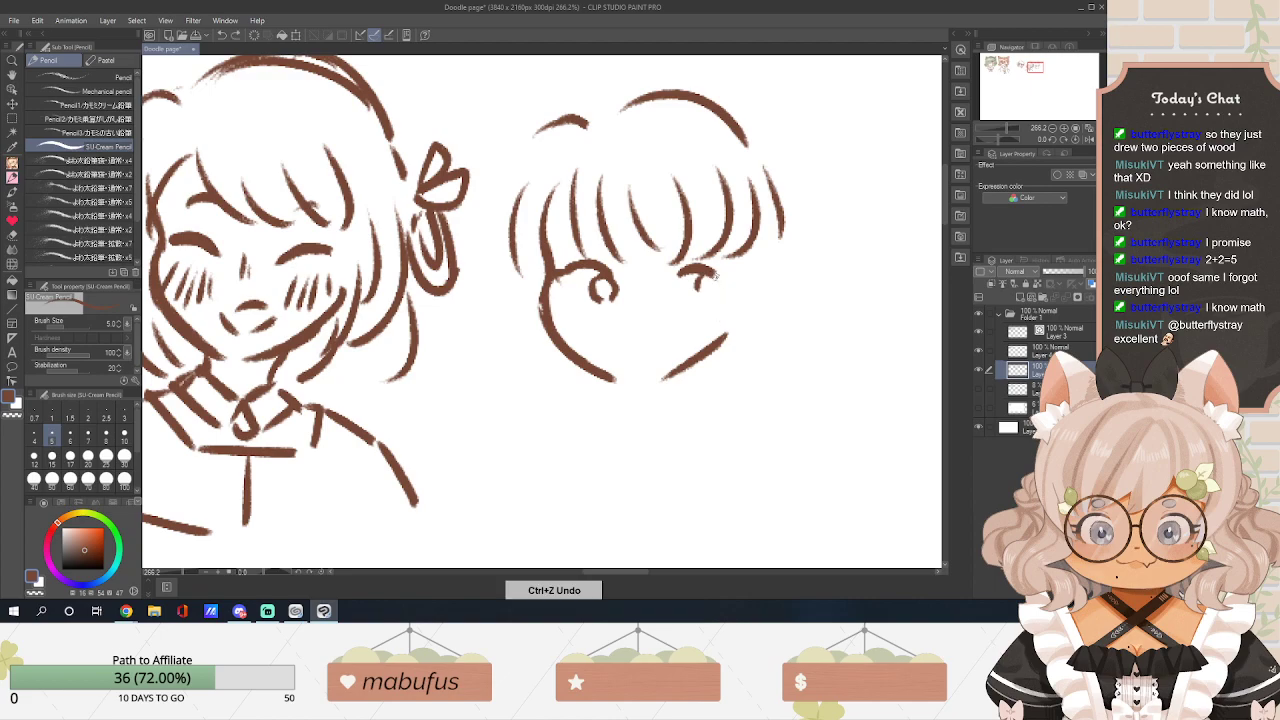
key(ctrl+z)
key(ctrl+z)
key(ctrl+z)
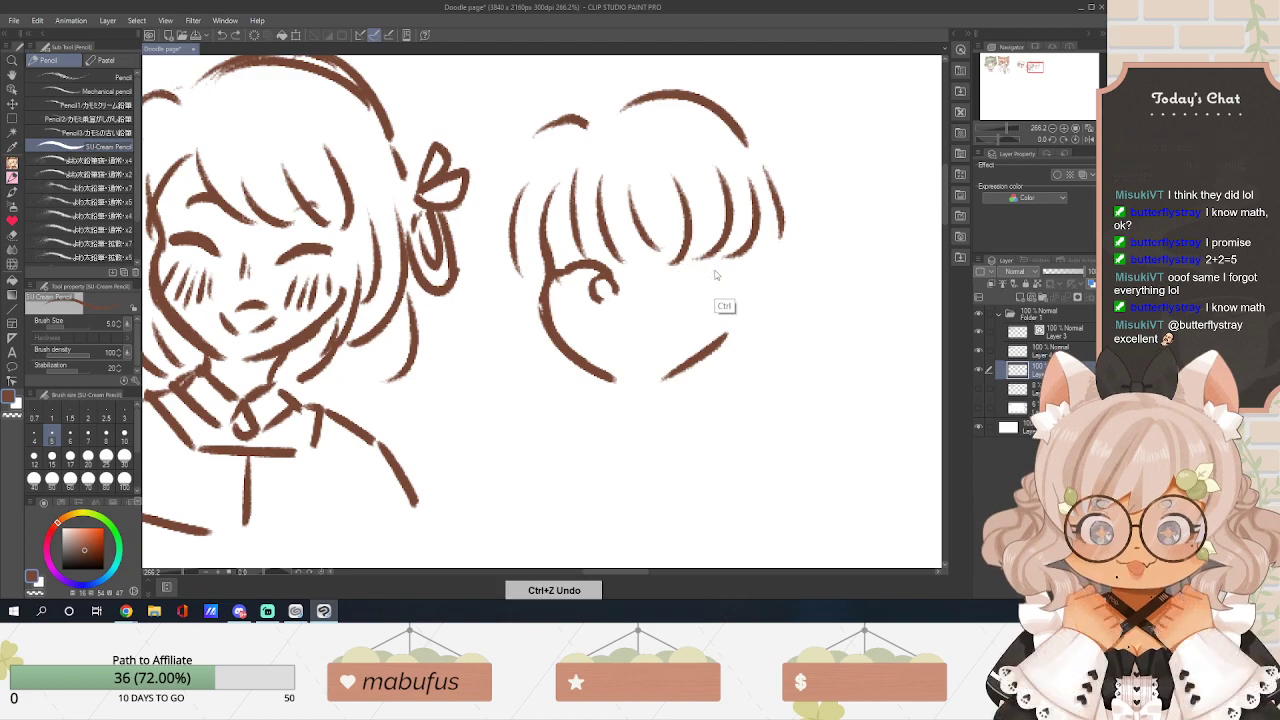
key(ctrl+z)
key(ctrl+z)
key(ctrl+z)
key(ctrl+z)
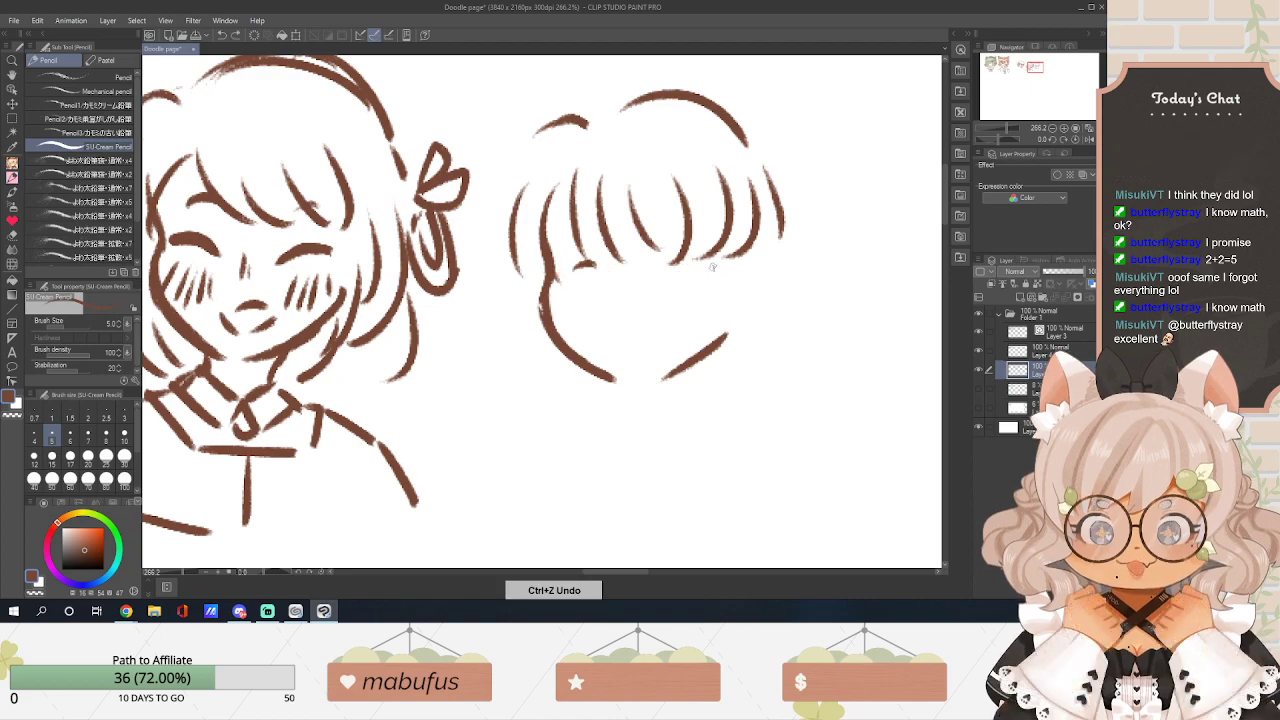
Draw both eyes with arched lash lines and small round irises just under the fringe, undoing the first lash arcs.
drag(572, 268, 603, 263)
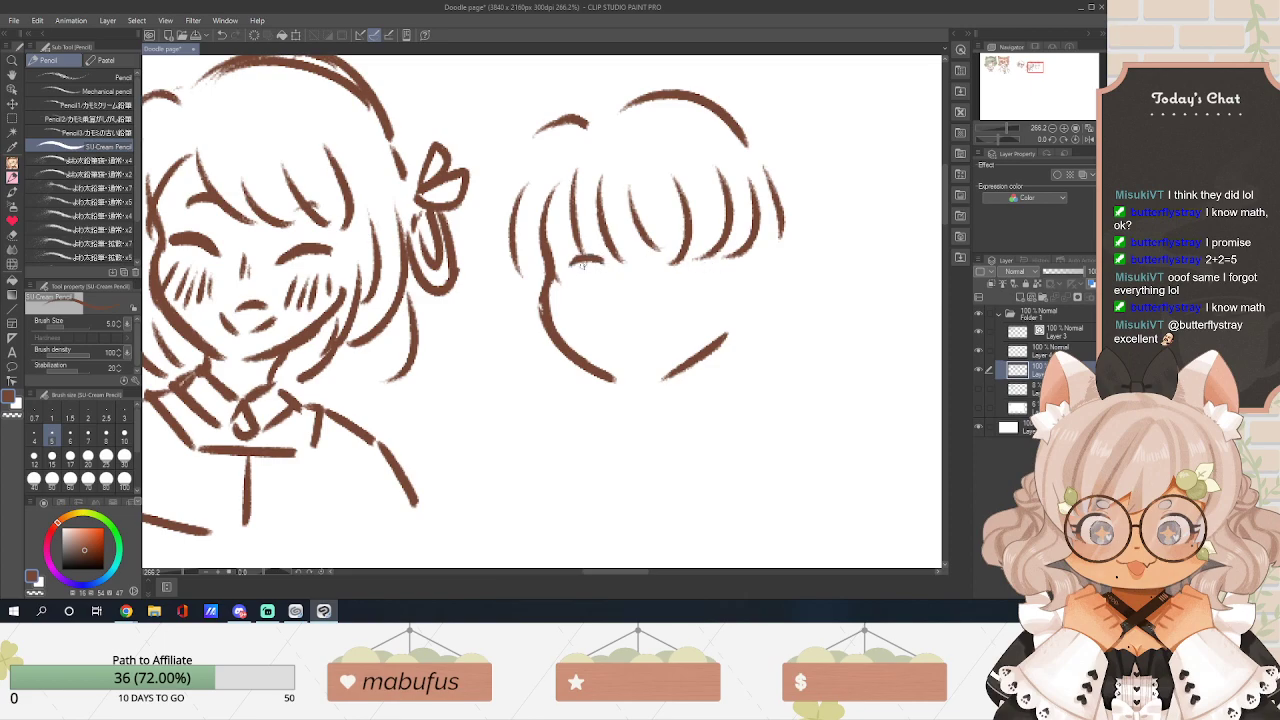
key(ctrl+z)
key(ctrl+z)
key(ctrl+z)
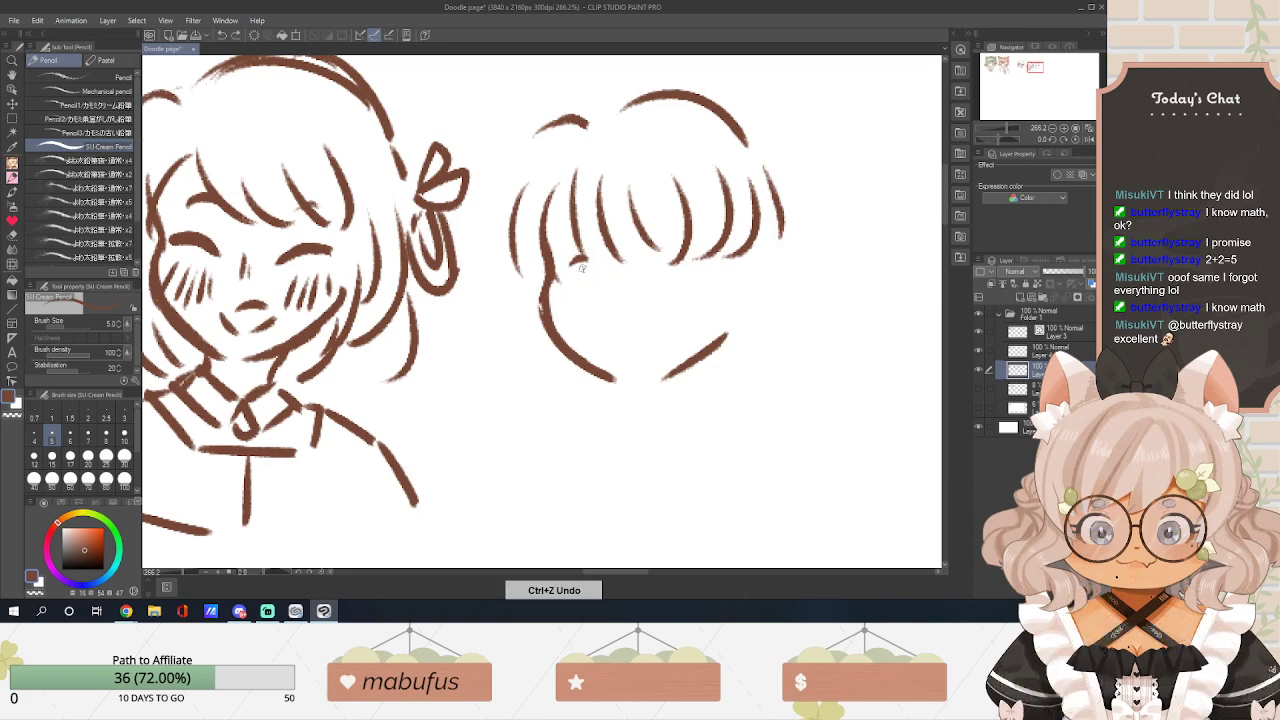
mouse_move(564, 270)
mouse_down()
mouse_move(594, 261)
mouse_move(602, 298)
mouse_move(590, 284)
mouse_up()
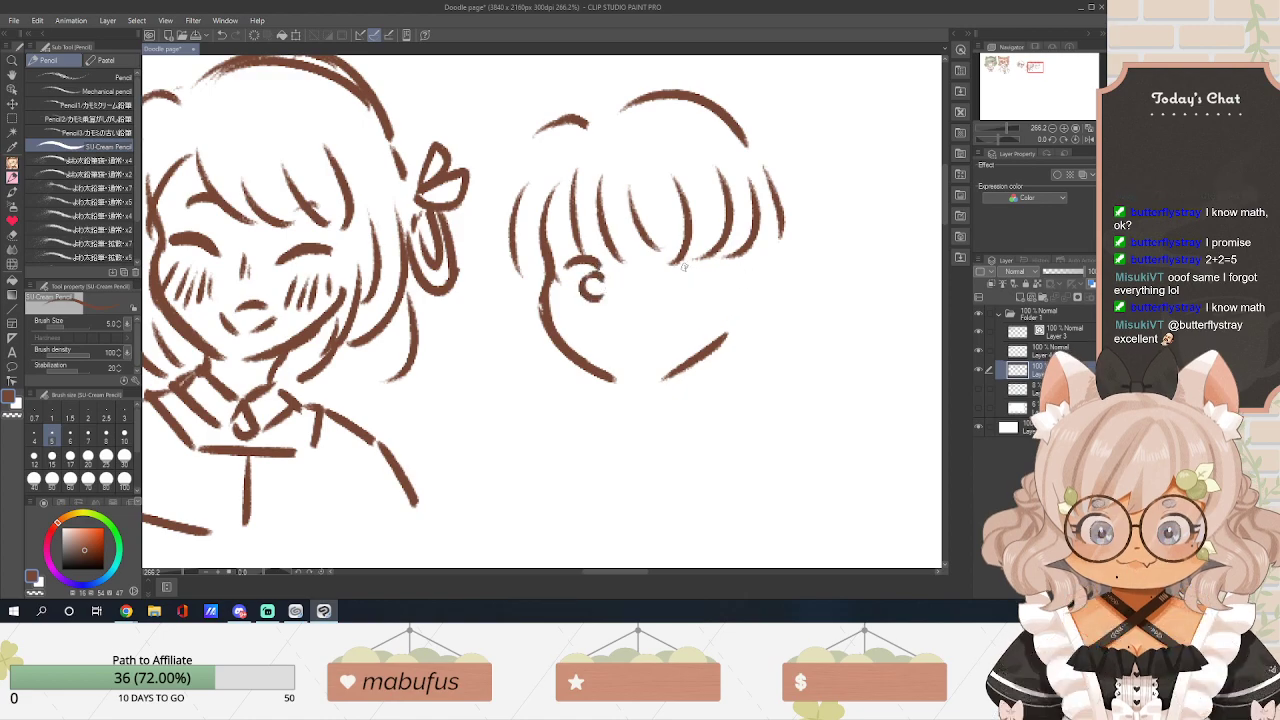
mouse_move(684, 270)
mouse_down()
mouse_move(708, 258)
mouse_move(688, 294)
mouse_move(703, 276)
mouse_move(701, 290)
mouse_up()
mouse_move(593, 277)
mouse_down()
mouse_move(605, 286)
mouse_move(546, 274)
mouse_move(580, 261)
mouse_up()
mouse_move(706, 265)
mouse_down()
mouse_move(722, 271)
mouse_move(724, 257)
mouse_up()
drag(549, 263, 569, 255)
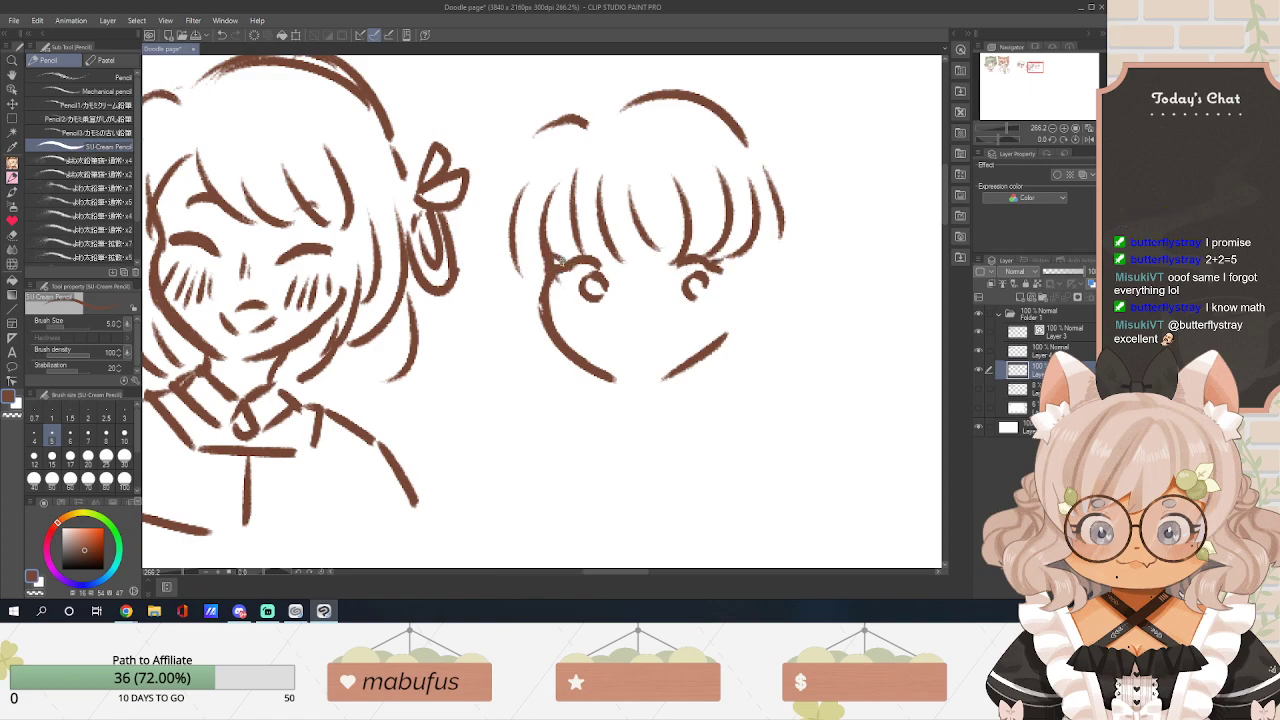
key(ctrl+z)
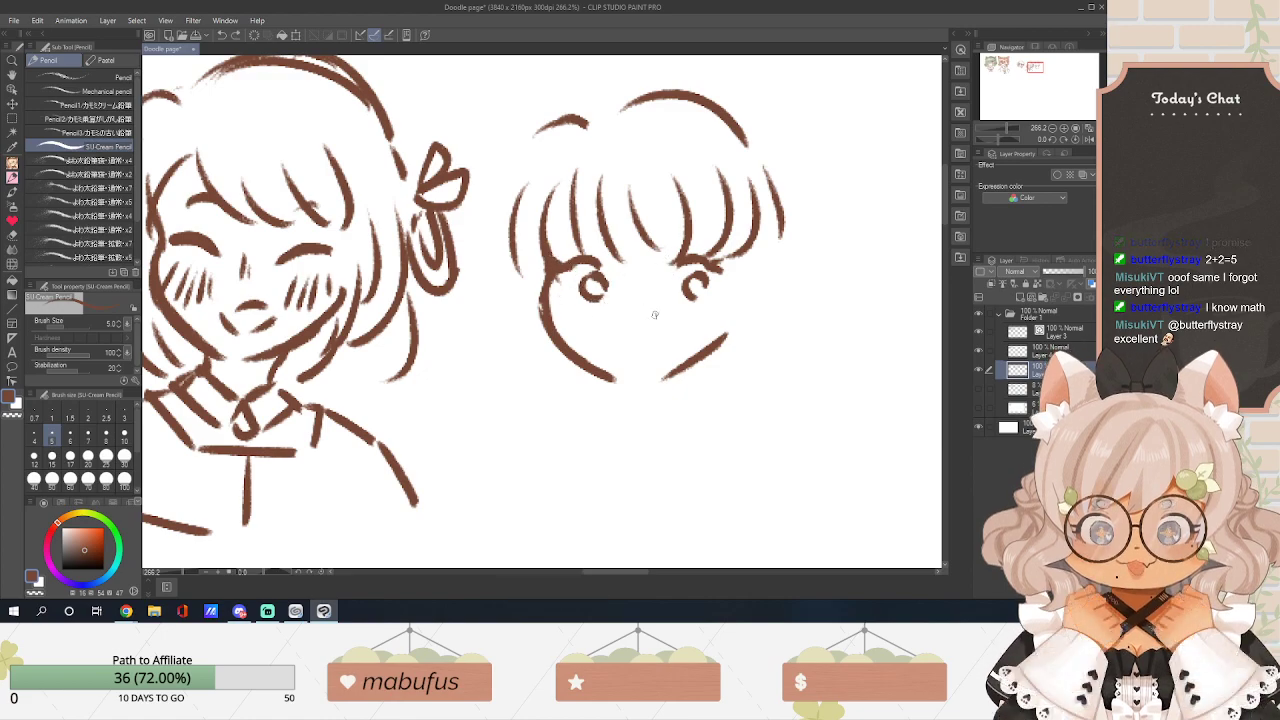
Draw shoulder-length wavy hair locks on both sides of the face and complete the open cheek contour.
key(ctrl+z)
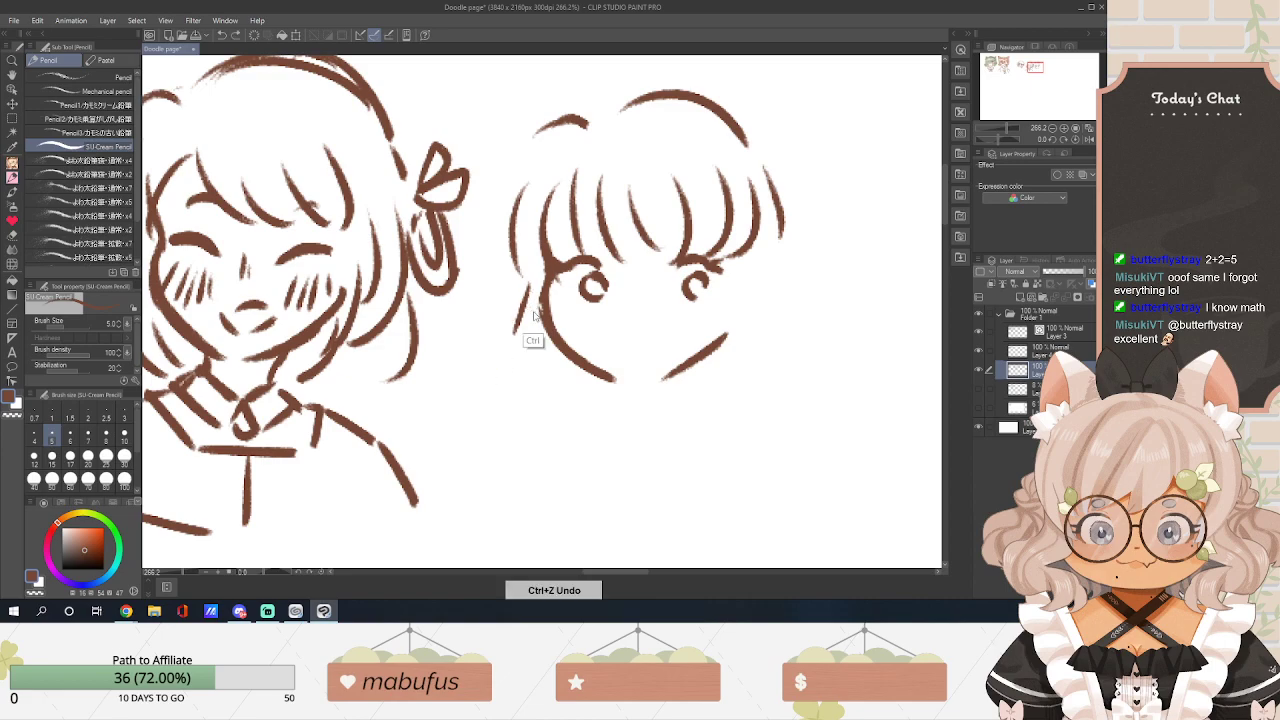
drag(536, 128, 490, 377)
key(ctrl+z)
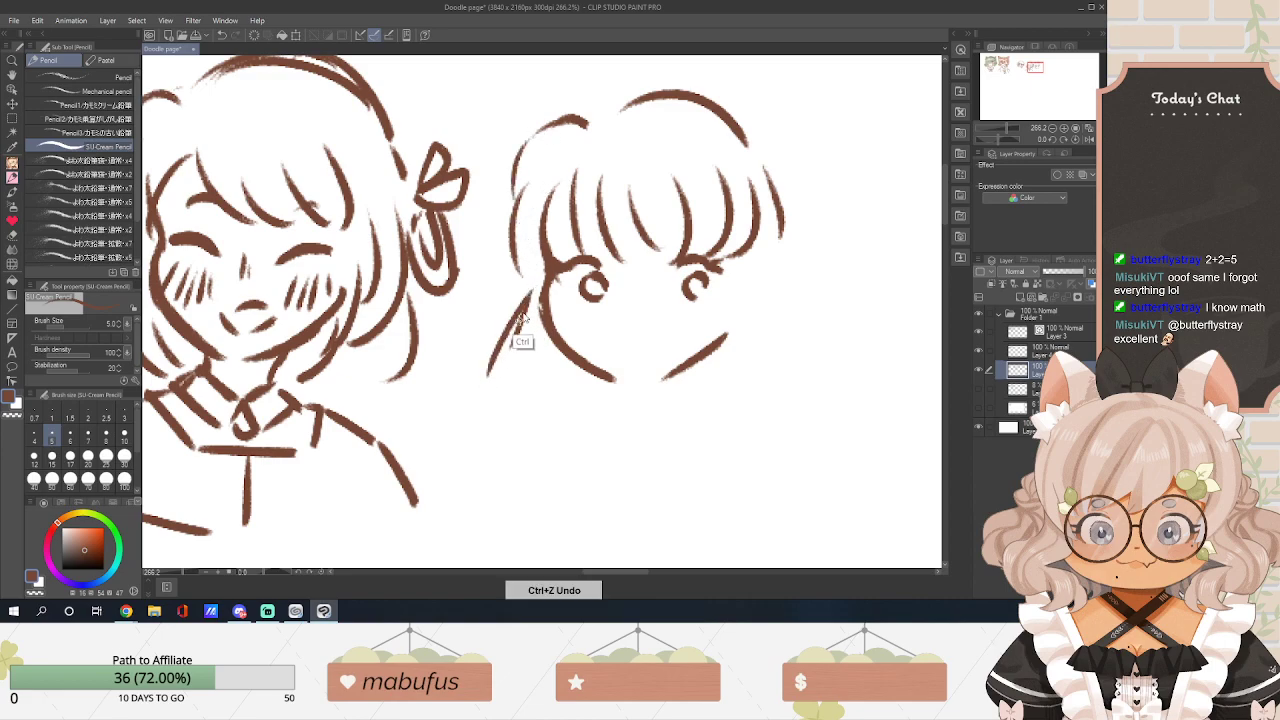
mouse_move(527, 295)
mouse_down()
mouse_move(484, 418)
mouse_move(512, 426)
mouse_up()
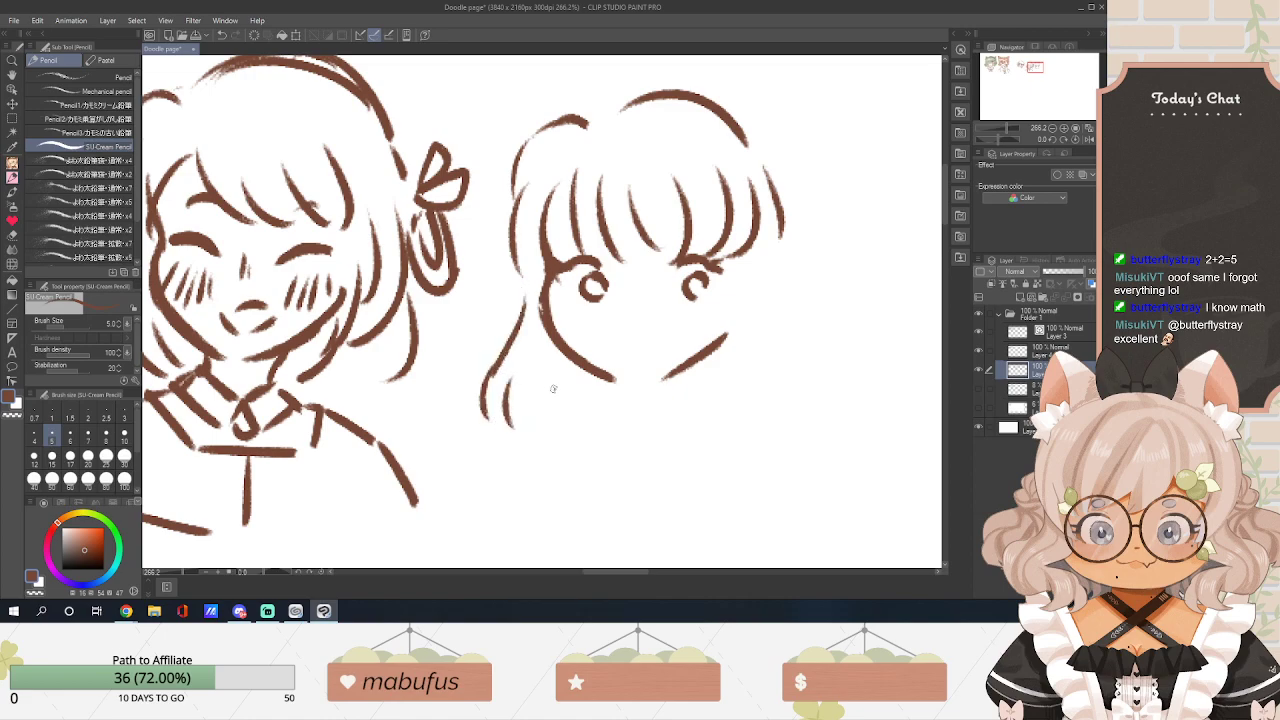
mouse_move(769, 262)
mouse_down()
mouse_move(797, 376)
mouse_move(770, 415)
mouse_move(746, 418)
mouse_up()
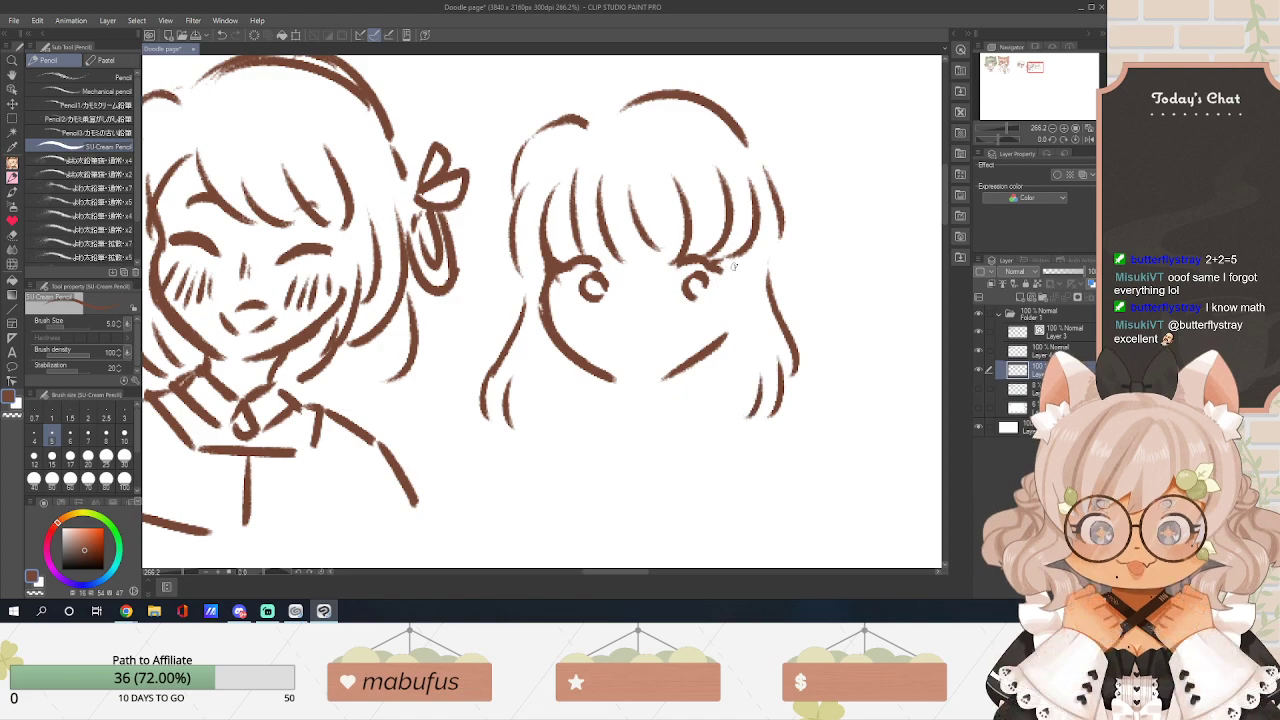
drag(734, 259, 720, 344)
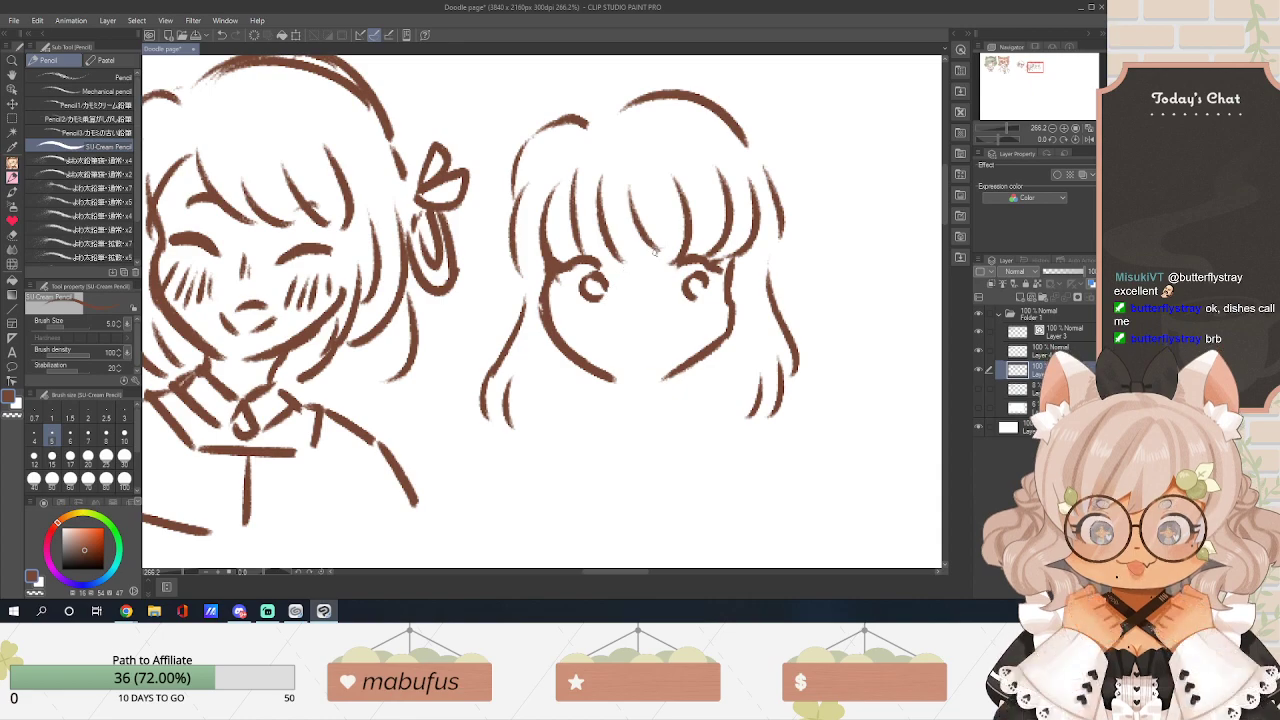
Add short eyebrows within the fringe and slanted blush lines under both eyes.
drag(578, 244, 688, 236)
drag(562, 309, 555, 324)
drag(572, 306, 573, 325)
drag(598, 300, 588, 320)
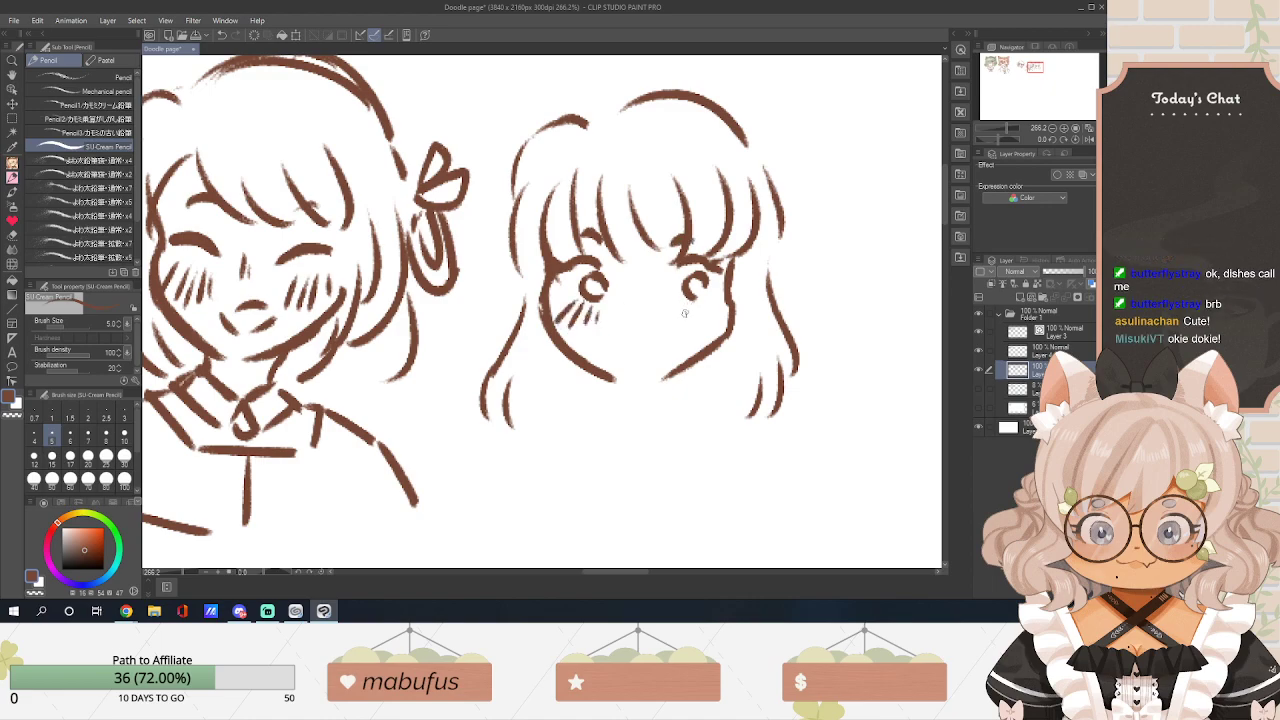
drag(688, 305, 680, 330)
mouse_move(697, 304)
mouse_down()
mouse_move(689, 336)
mouse_move(700, 329)
mouse_up()
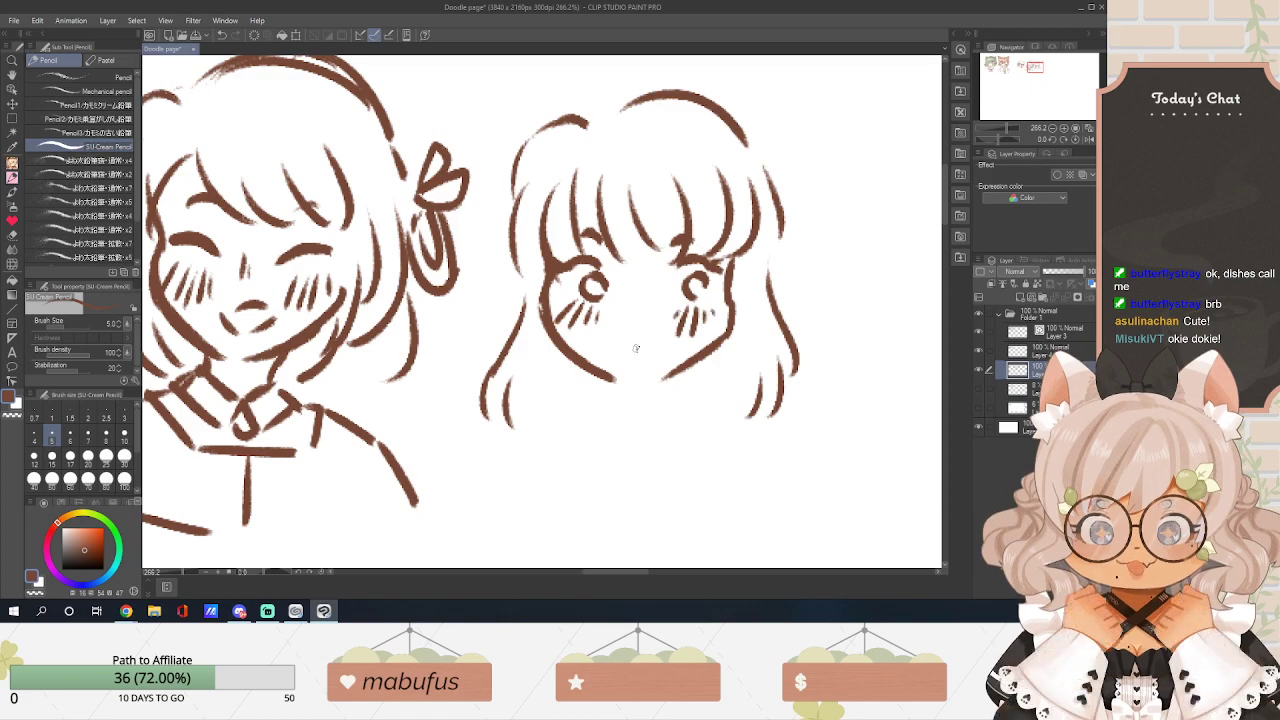
Draw a small frowning mouth, then the neck and a pointed collar with a small knot and a chest line below.
mouse_move(632, 349)
mouse_down()
mouse_move(652, 348)
mouse_move(634, 381)
mouse_move(665, 392)
mouse_move(610, 404)
mouse_move(636, 418)
mouse_move(672, 396)
mouse_move(576, 406)
mouse_move(618, 438)
mouse_move(642, 420)
mouse_move(648, 442)
mouse_move(694, 410)
mouse_up()
key(ctrl+z)
mouse_move(678, 398)
mouse_down()
mouse_move(696, 418)
mouse_move(641, 437)
mouse_move(648, 458)
mouse_up()
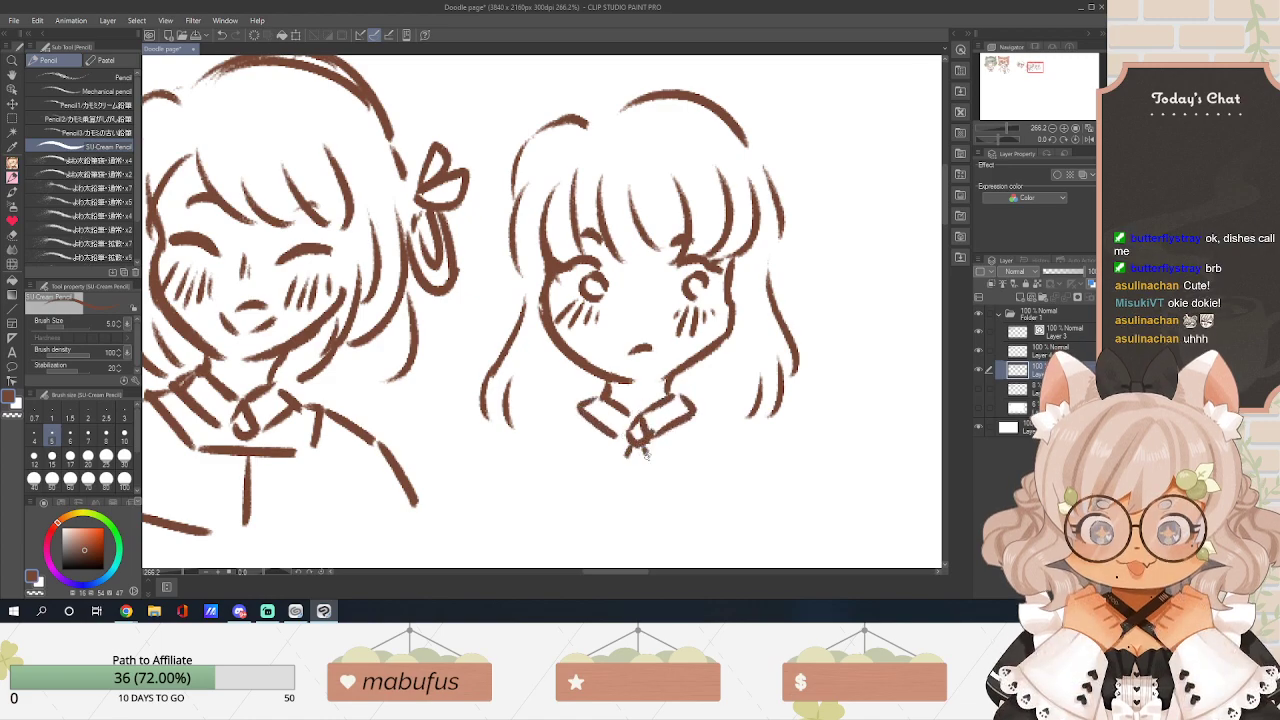
mouse_move(566, 408)
mouse_down()
mouse_move(594, 462)
mouse_move(682, 455)
mouse_up()
drag(708, 406, 692, 460)
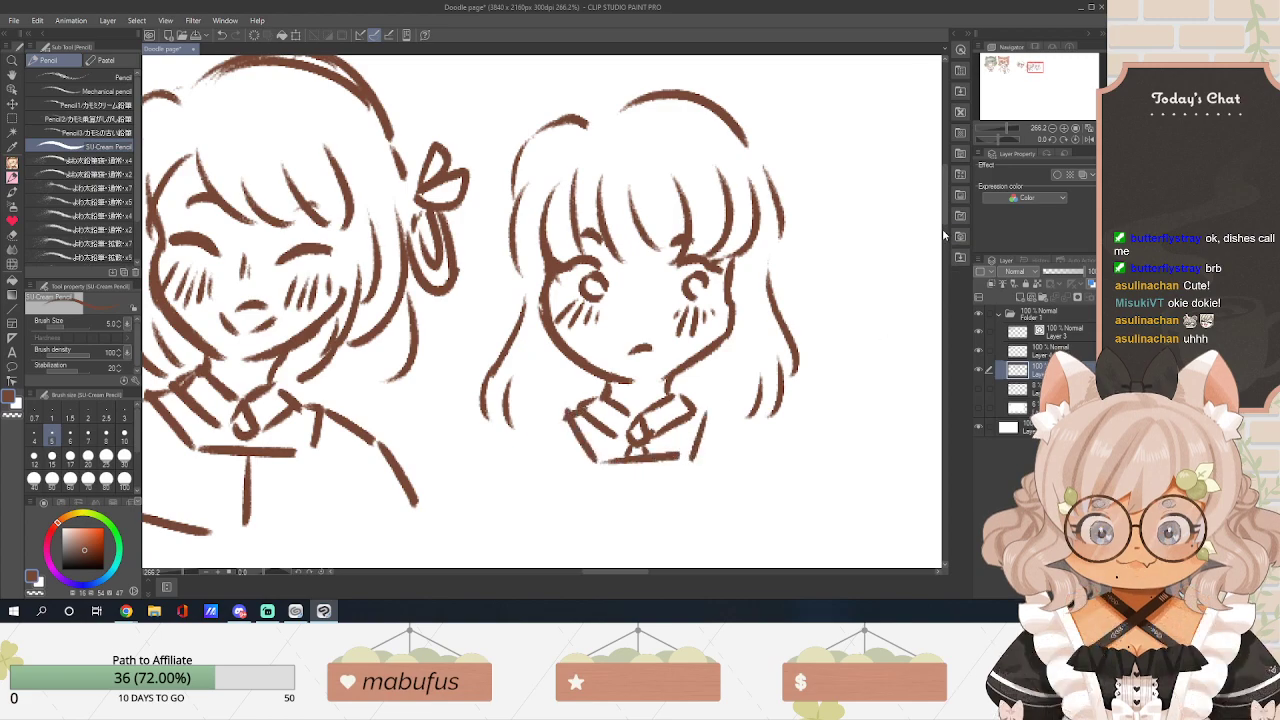
Sketch both shoulders, a vertical front line and a curved sleeve and chest line below the collar.
drag(944, 215, 944, 224)
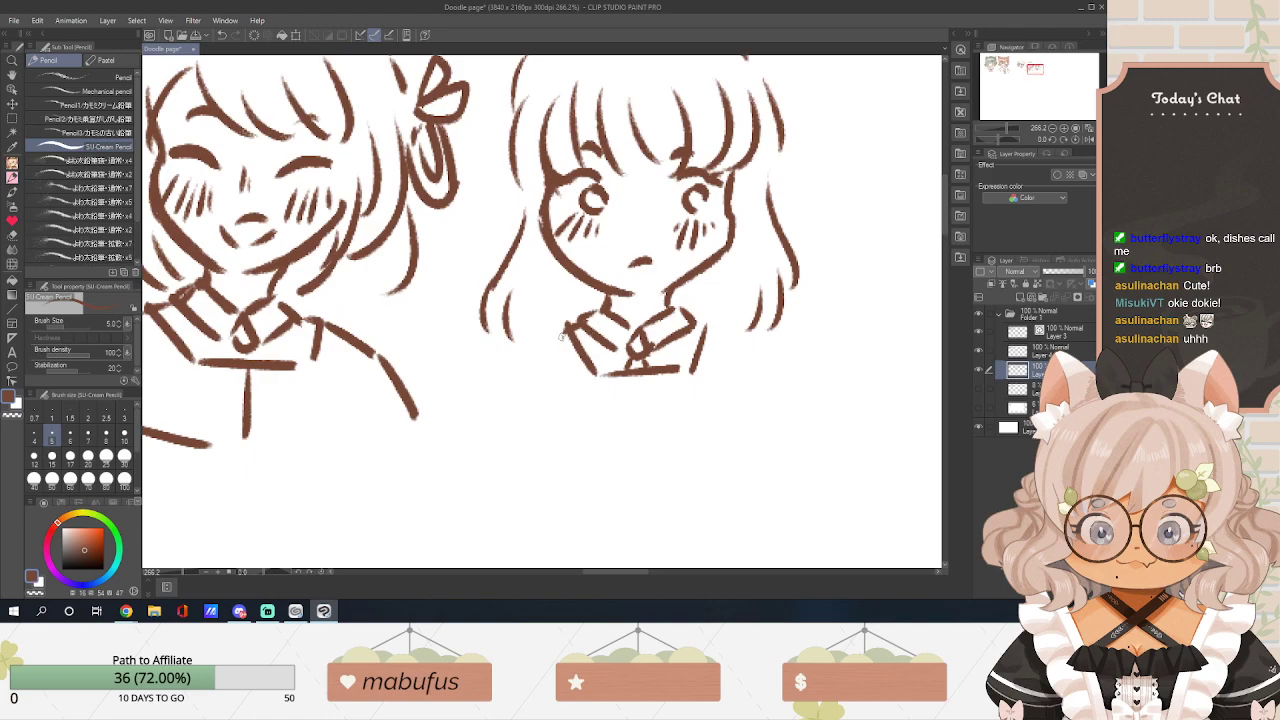
mouse_move(570, 325)
mouse_down()
mouse_move(522, 340)
mouse_move(556, 428)
mouse_move(598, 432)
mouse_up()
drag(631, 378, 630, 443)
drag(520, 342, 482, 420)
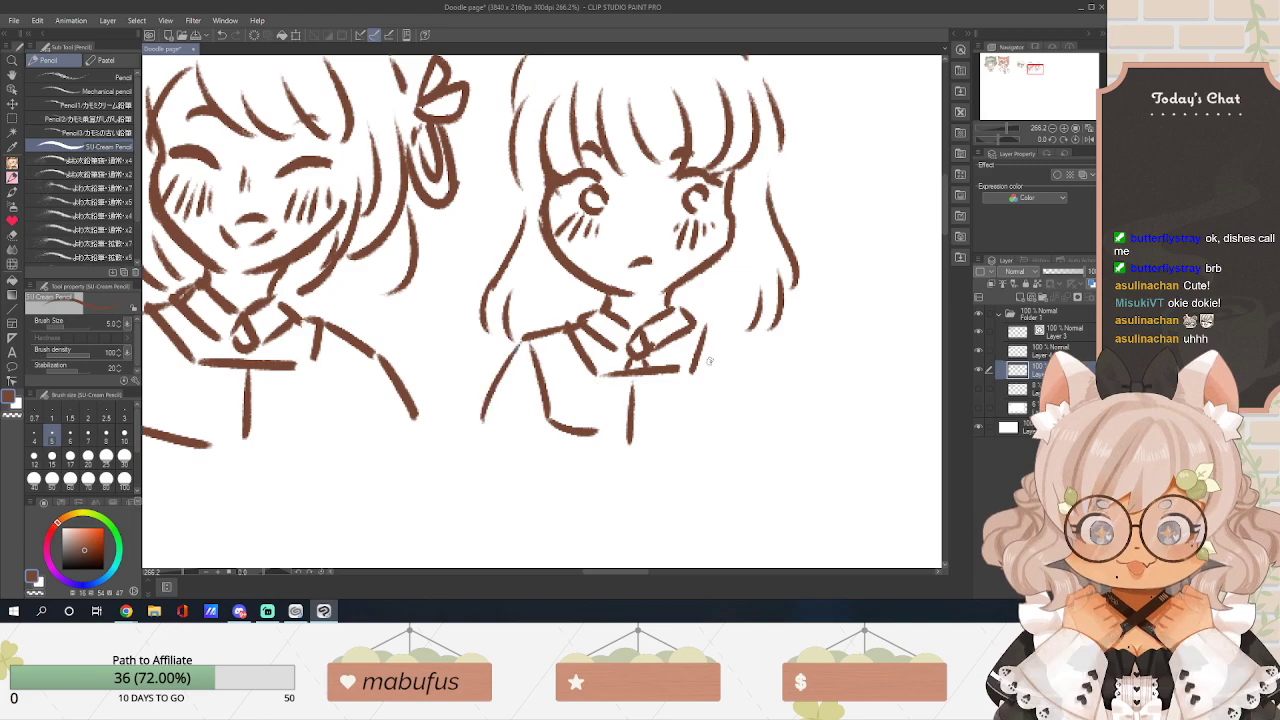
mouse_move(708, 322)
mouse_down()
mouse_move(763, 363)
mouse_move(778, 424)
mouse_up()
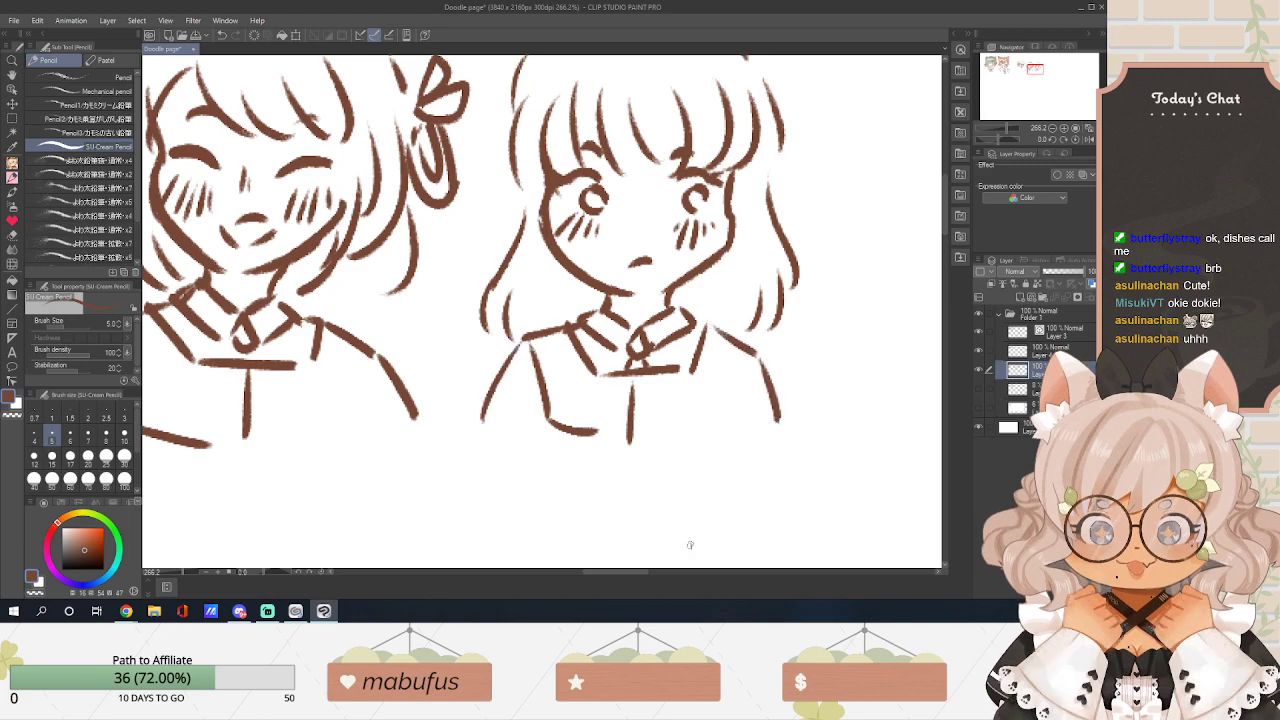
Extend the long side hair with curved tips reaching down toward the shoulders.
drag(640, 574, 632, 577)
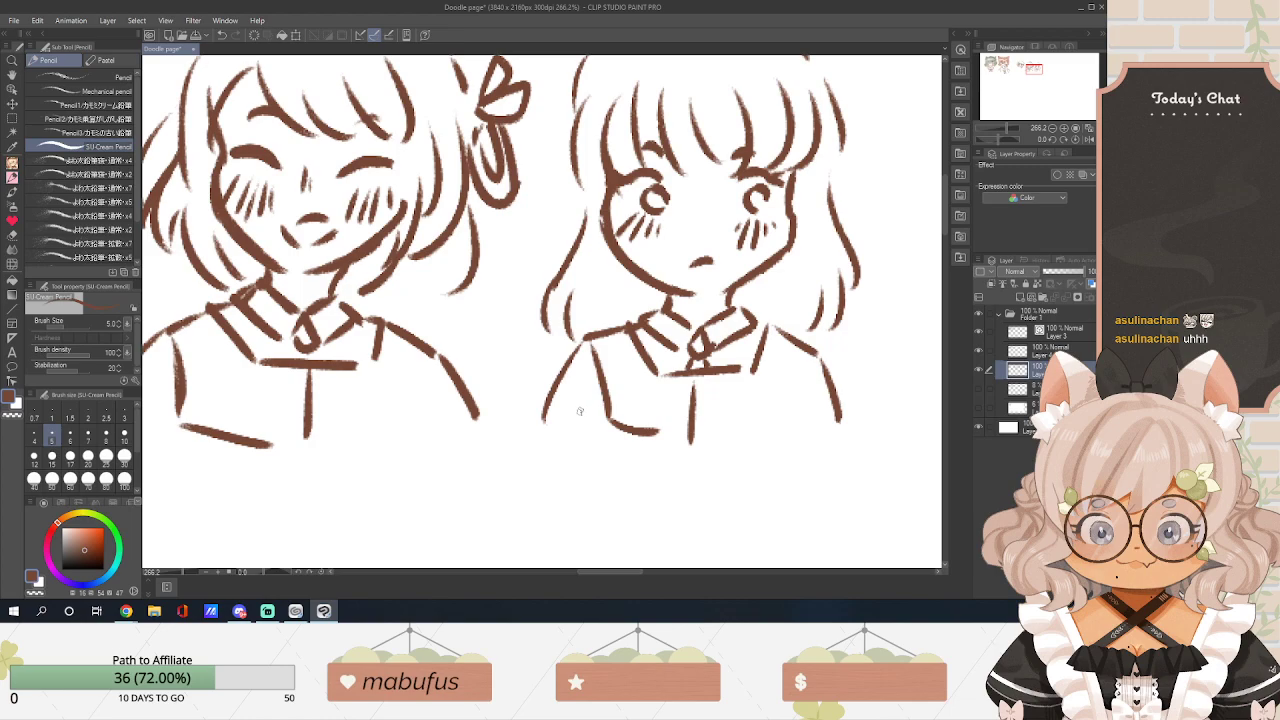
scroll(804, 393, down, 5)
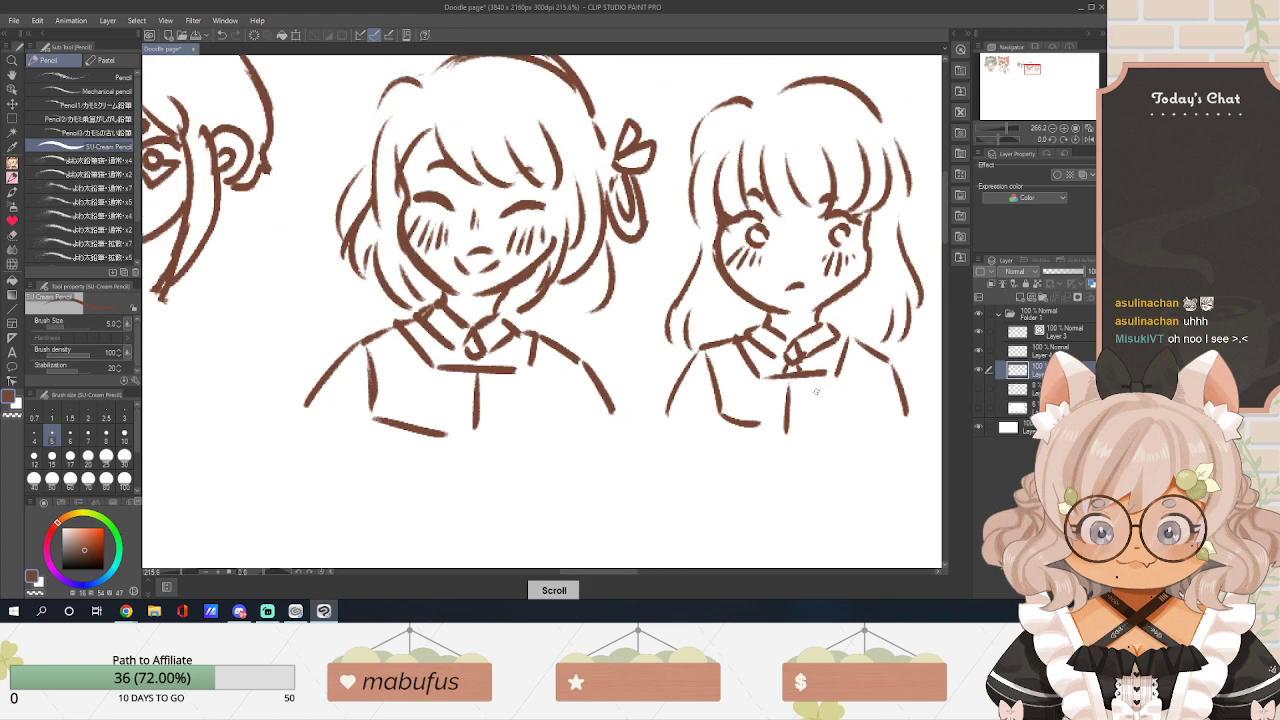
scroll(804, 393, up, 2)
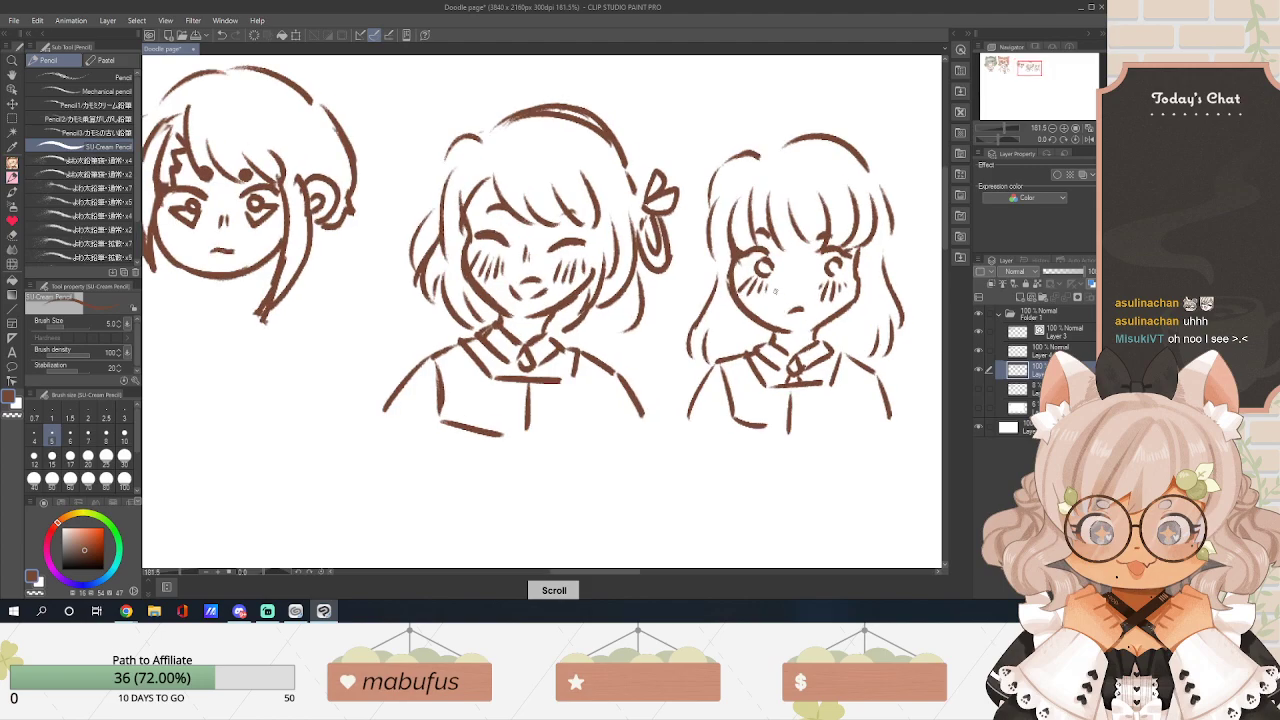
drag(886, 352, 901, 387)
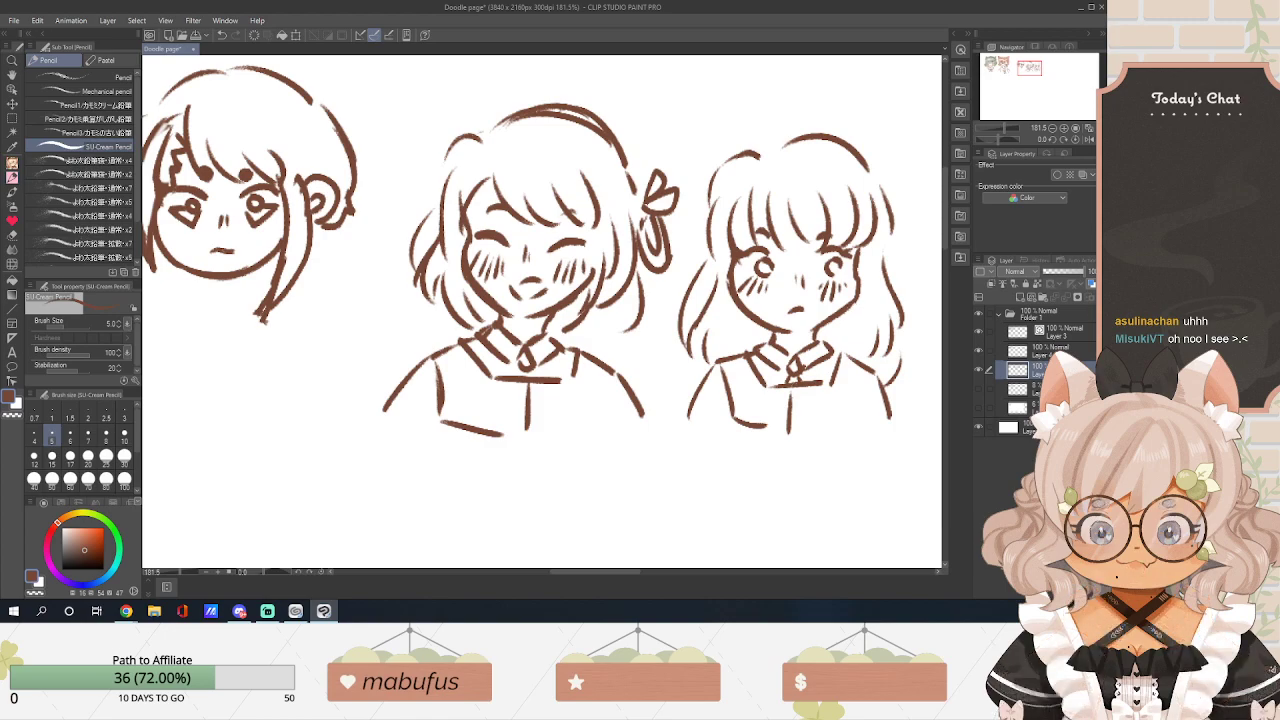
key(alt+Tab)
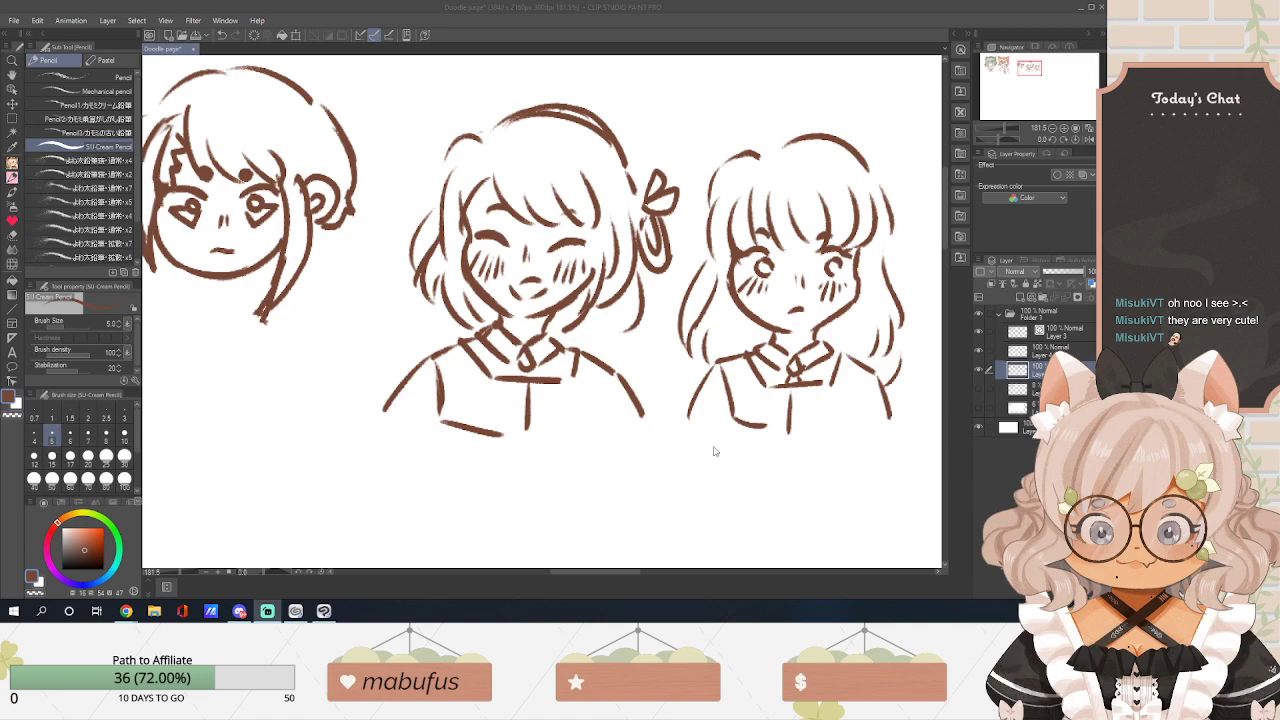
drag(601, 573, 662, 554)
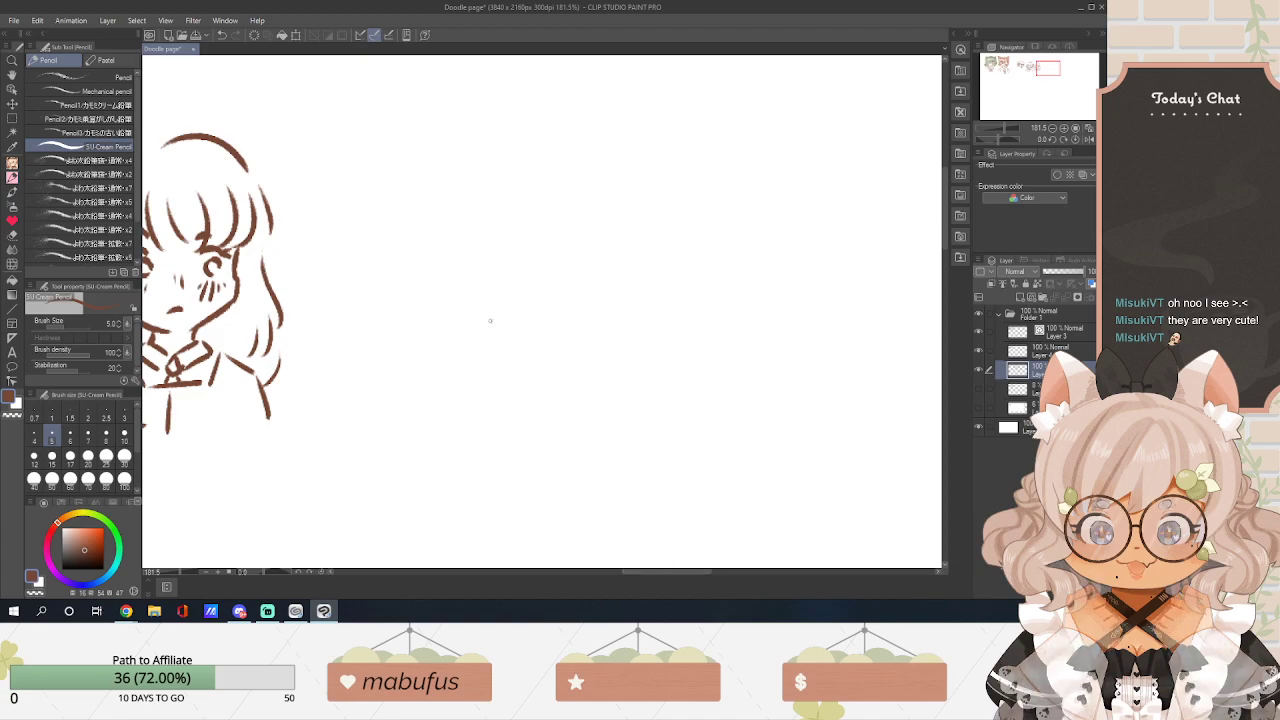
Sketch the cheek and jaw outline of a fifth character beside the long-haired one and erase the extra inner curve.
mouse_move(465, 207)
mouse_down()
mouse_move(457, 277)
mouse_move(520, 293)
mouse_up()
mouse_move(445, 228)
mouse_down()
mouse_move(447, 287)
mouse_move(437, 244)
mouse_move(439, 267)
mouse_move(462, 277)
mouse_move(455, 262)
mouse_move(441, 269)
mouse_move(441, 320)
mouse_move(484, 348)
mouse_move(562, 318)
mouse_up()
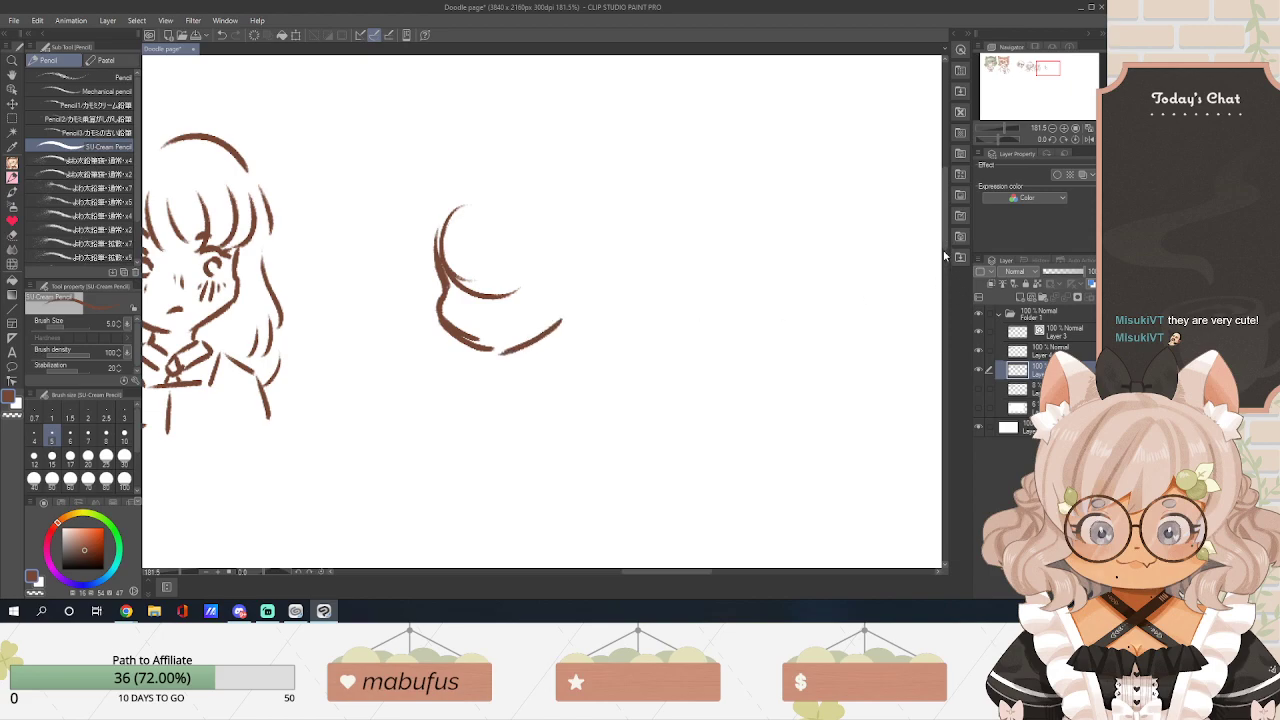
scroll(680, 422, up, 1)
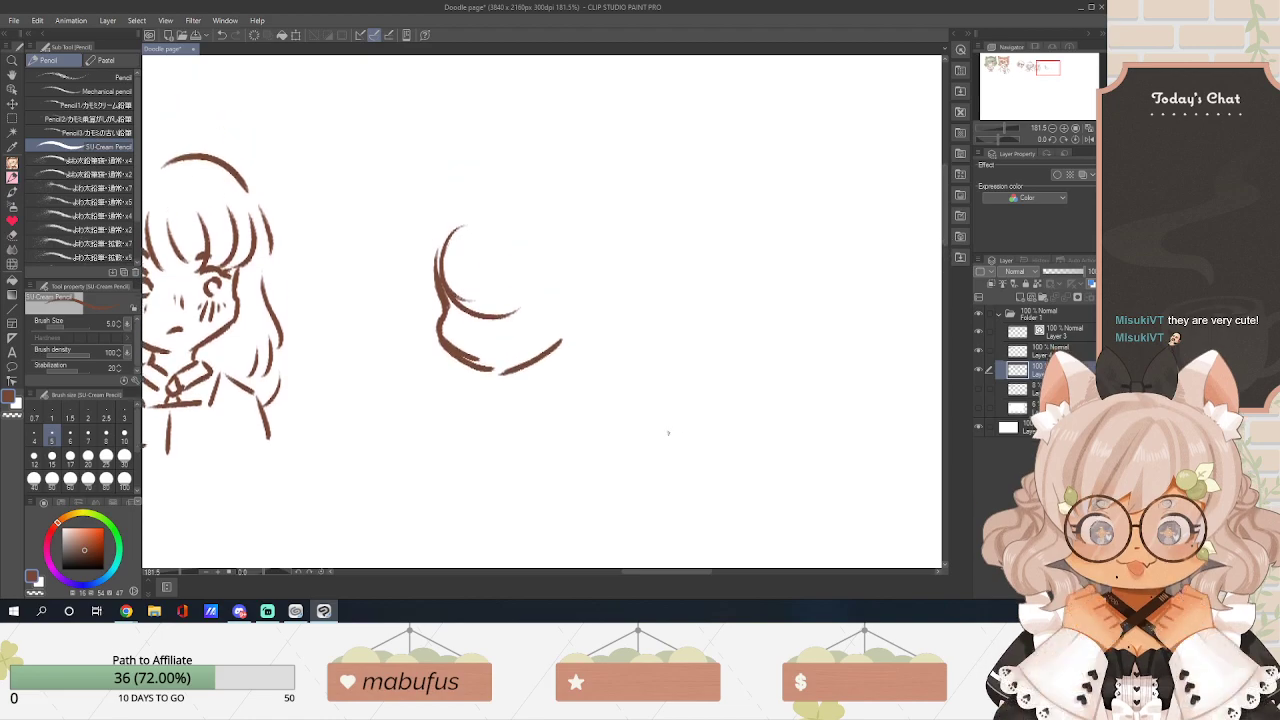
scroll(632, 571, left, 3)
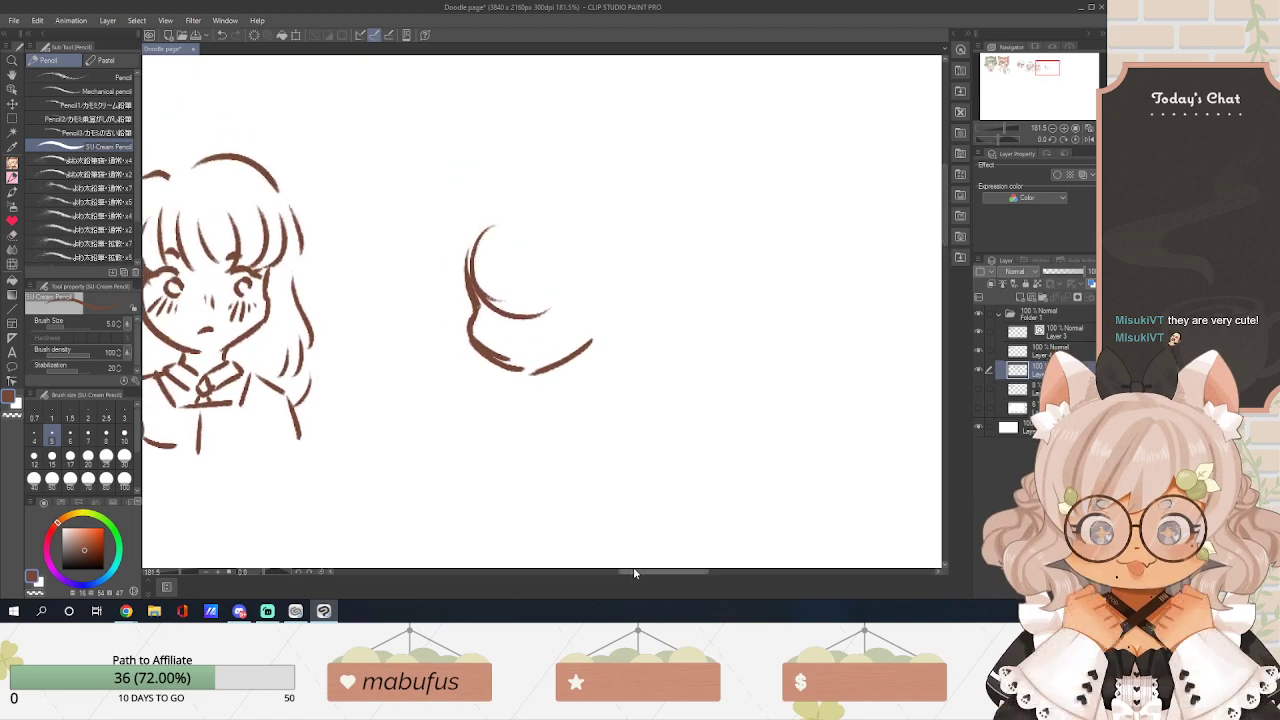
scroll(630, 573, up, 1)
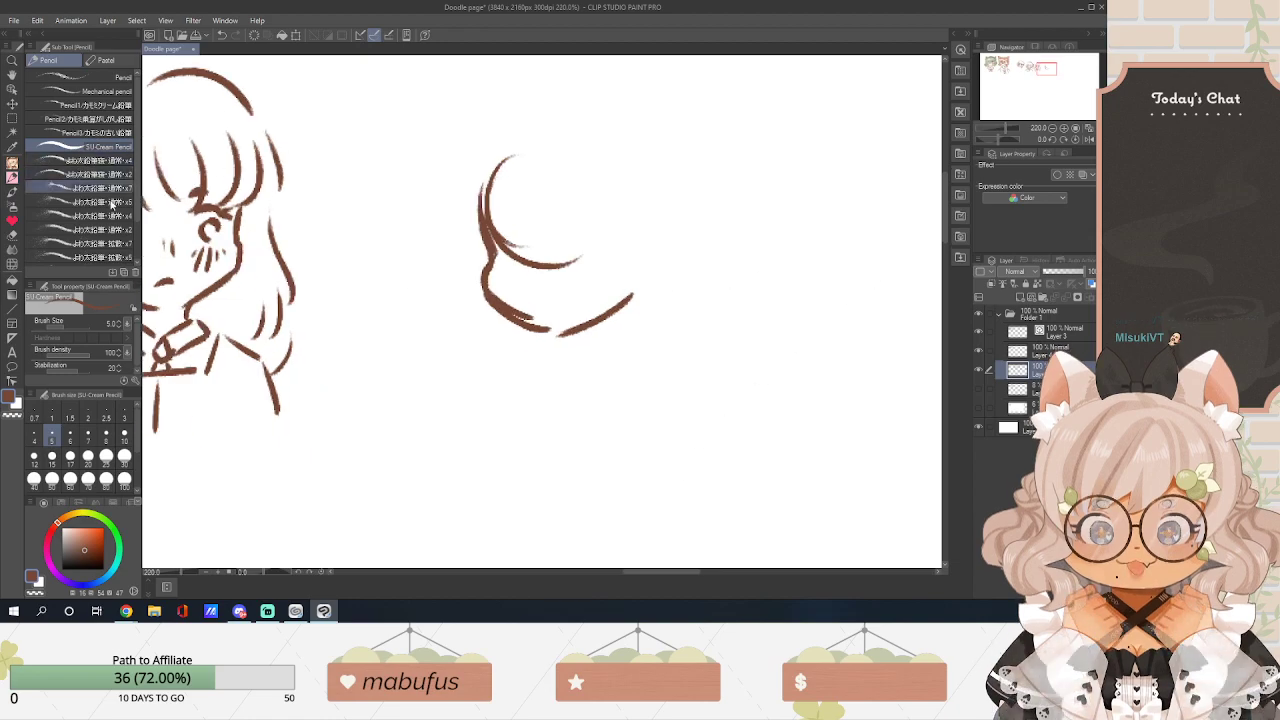
key(e)
mouse_move(582, 250)
mouse_down()
mouse_move(520, 246)
mouse_move(491, 166)
mouse_move(505, 158)
mouse_move(496, 218)
mouse_move(490, 198)
mouse_move(504, 239)
mouse_move(489, 204)
mouse_move(545, 262)
mouse_up()
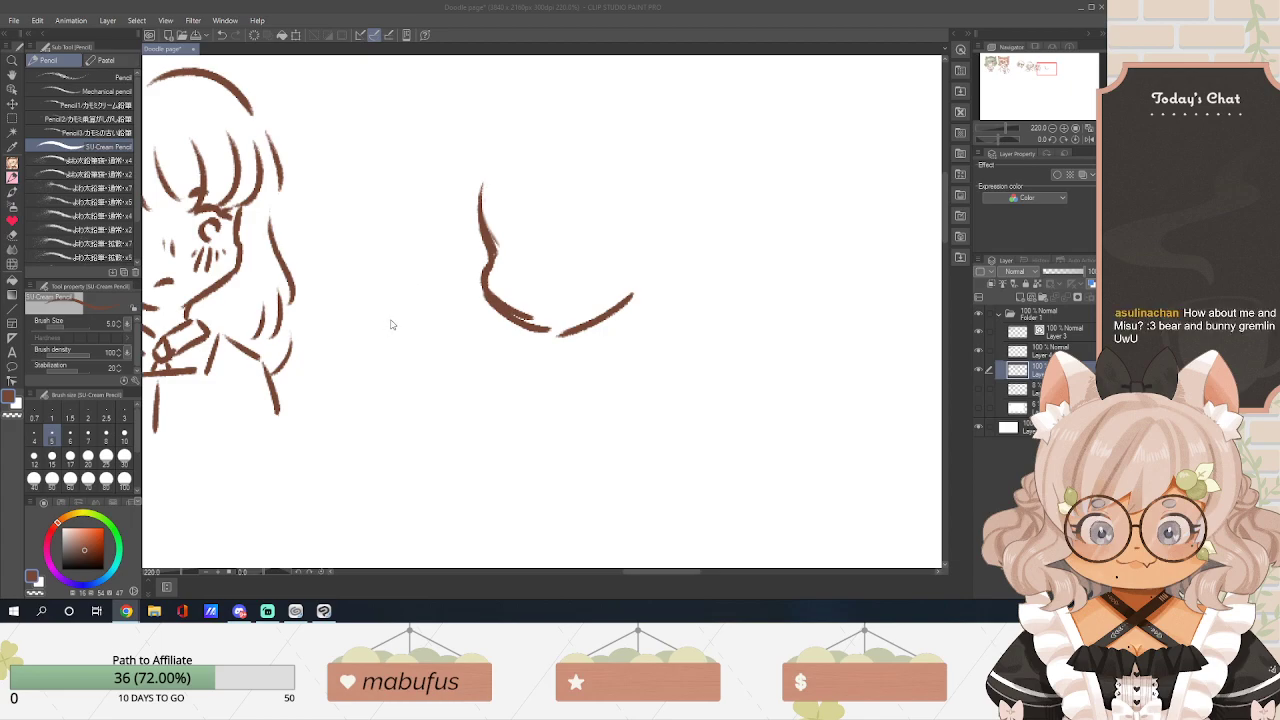
click(526, 198)
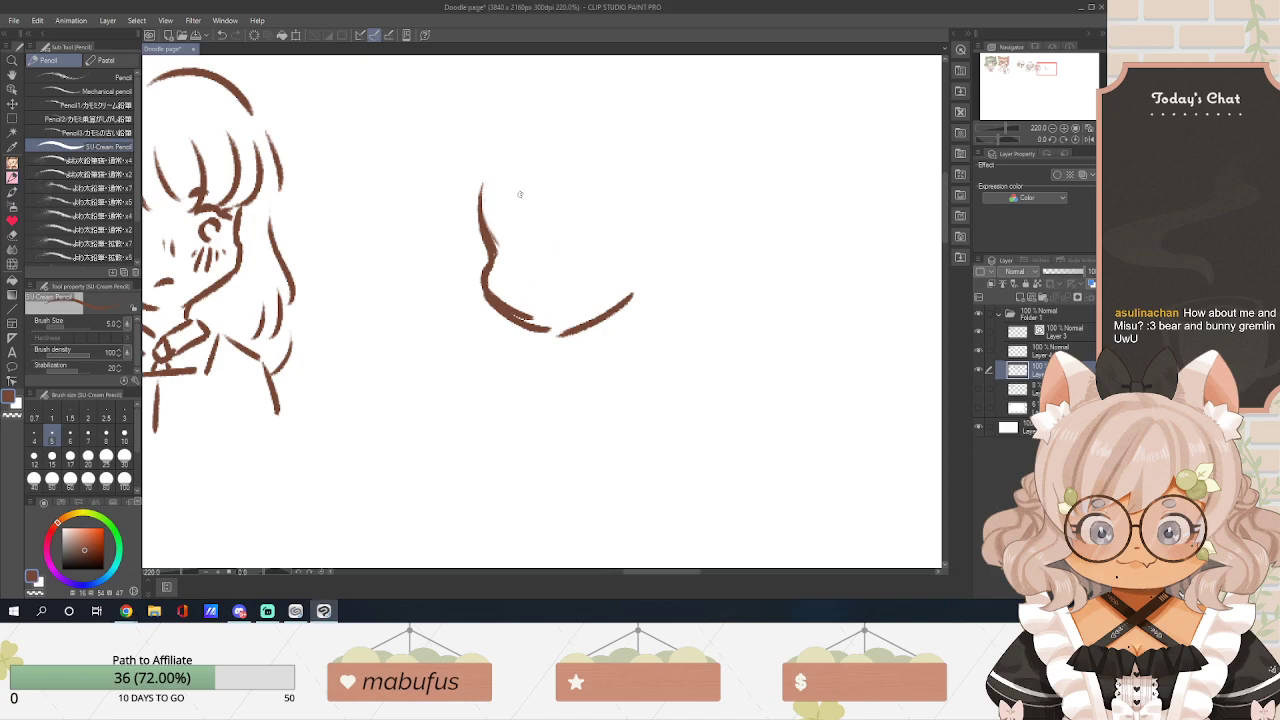
Draw a fringe of curved strands across the fifth character's forehead.
mouse_move(507, 163)
mouse_down()
mouse_move(518, 228)
mouse_move(536, 236)
mouse_up()
drag(534, 176, 562, 238)
mouse_move(555, 175)
mouse_down()
mouse_move(585, 236)
mouse_move(606, 238)
mouse_up()
drag(623, 178, 625, 226)
Add both ears and frame the face with long side locks running down past the jaw.
mouse_move(485, 238)
mouse_down()
mouse_move(470, 246)
mouse_move(472, 266)
mouse_move(488, 270)
mouse_up()
mouse_move(641, 245)
mouse_down()
mouse_move(660, 252)
mouse_move(652, 268)
mouse_move(668, 240)
mouse_move(609, 345)
mouse_up()
drag(648, 226, 630, 332)
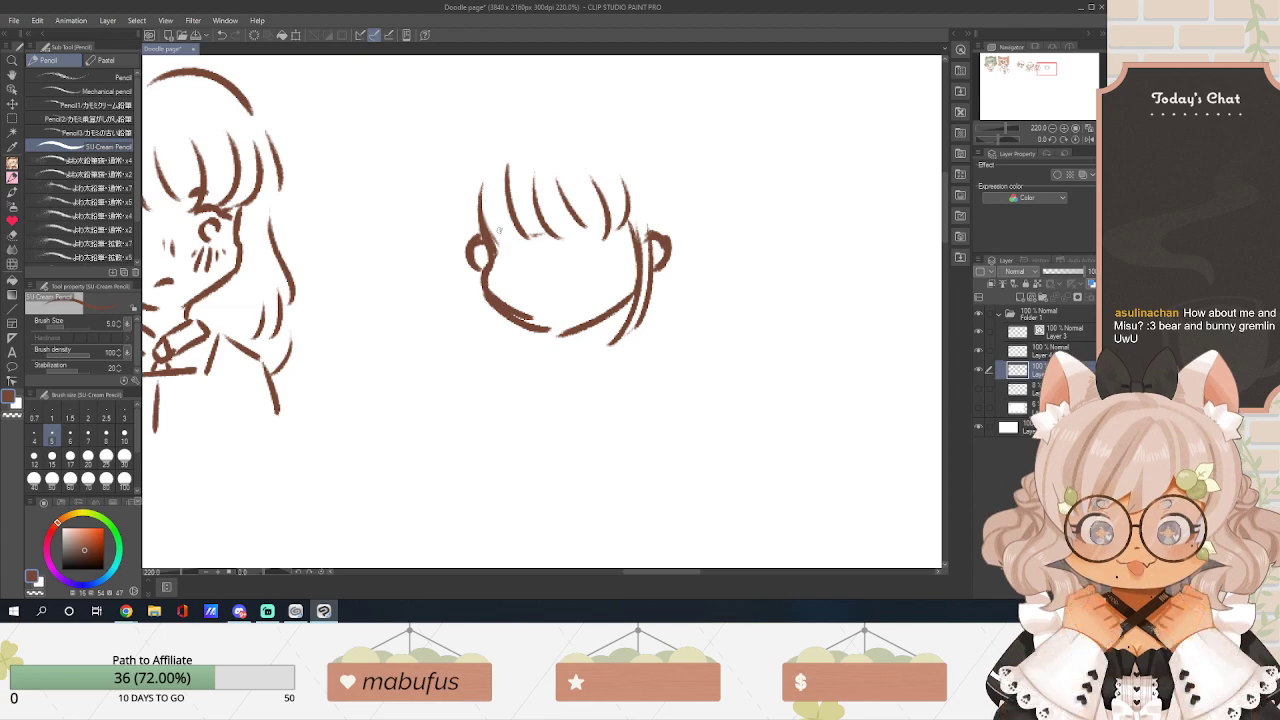
drag(482, 244, 476, 345)
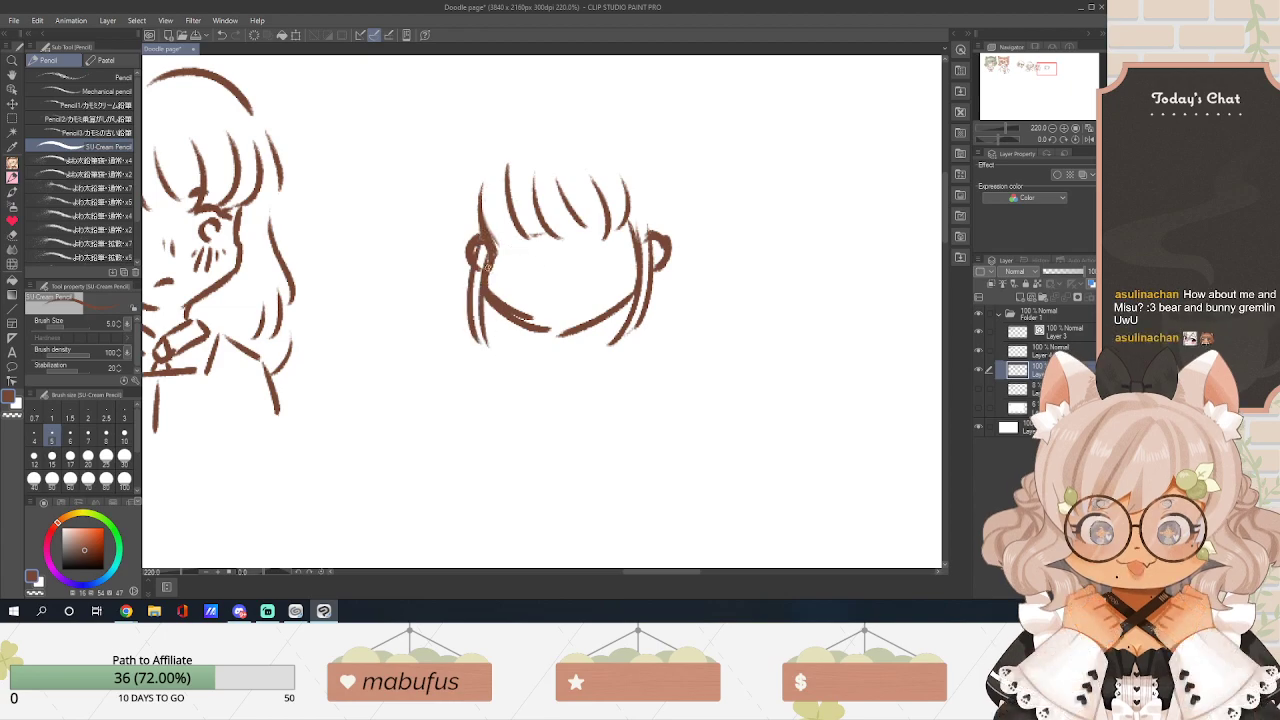
Erase the overlapping line between the left ear and side lock with a size 6 eraser.
key(e)
drag(486, 252, 472, 296)
key(ctrl+z)
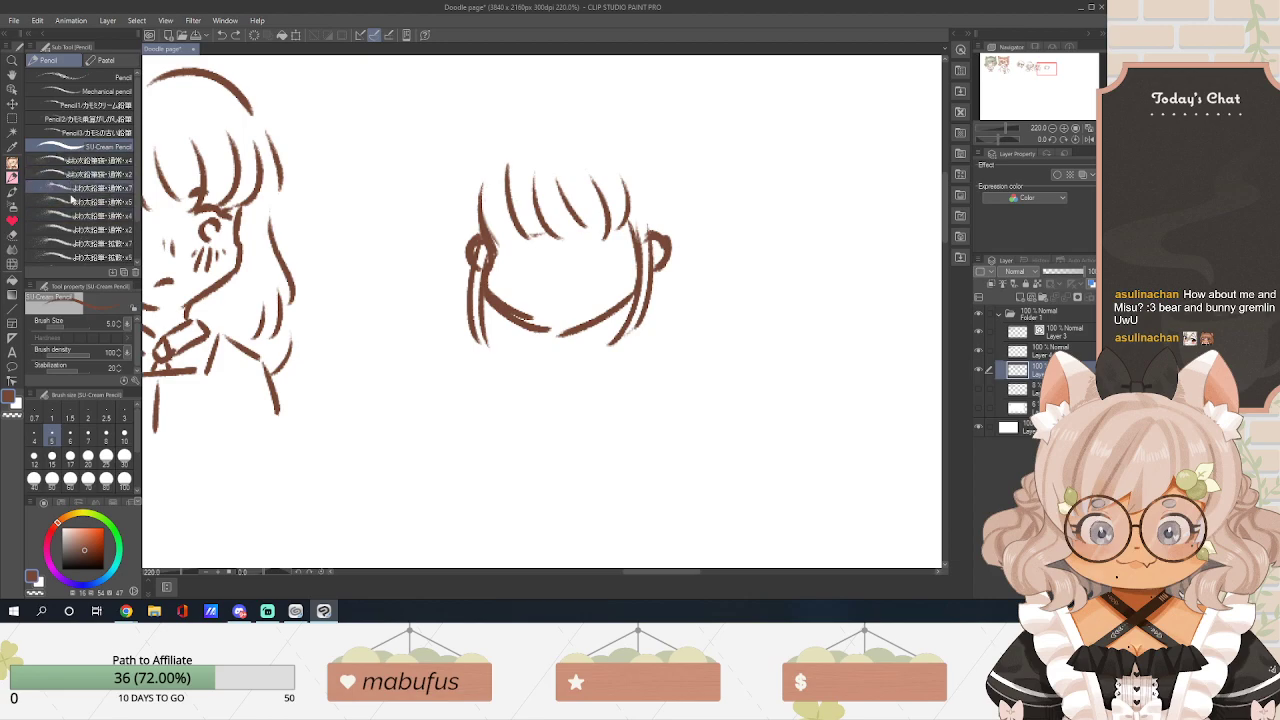
click(14, 236)
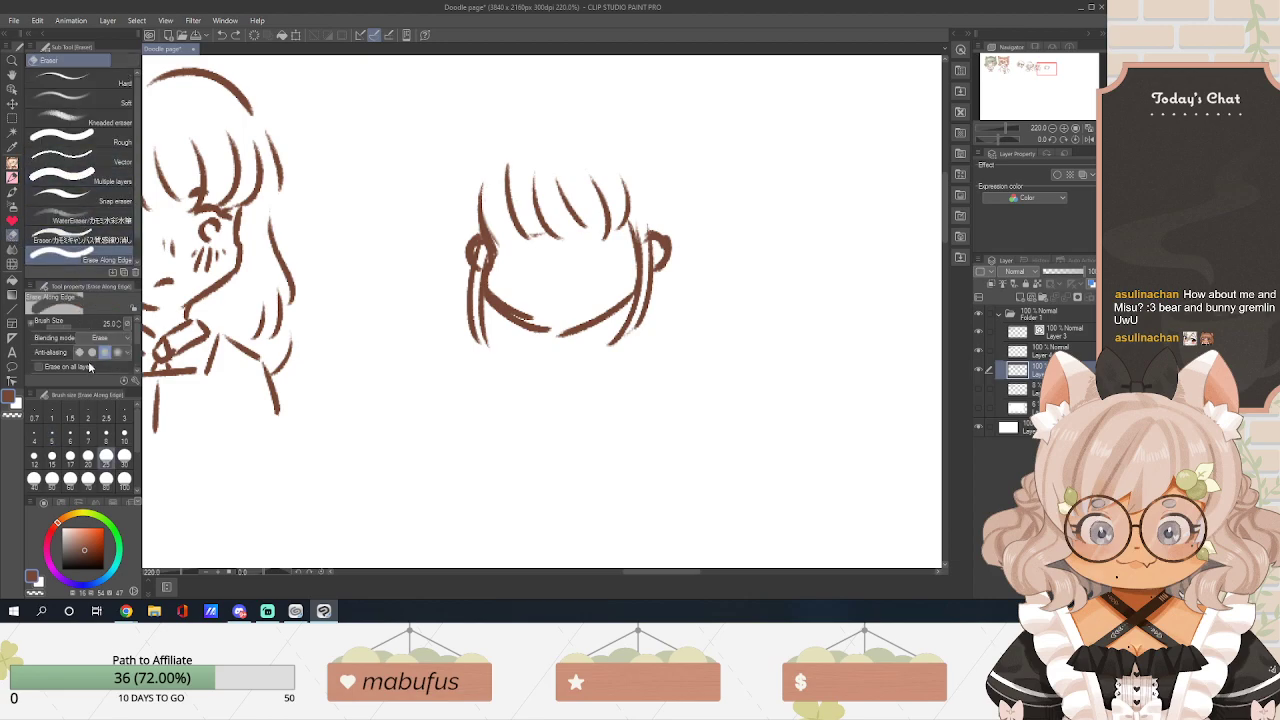
click(70, 432)
drag(480, 264, 479, 276)
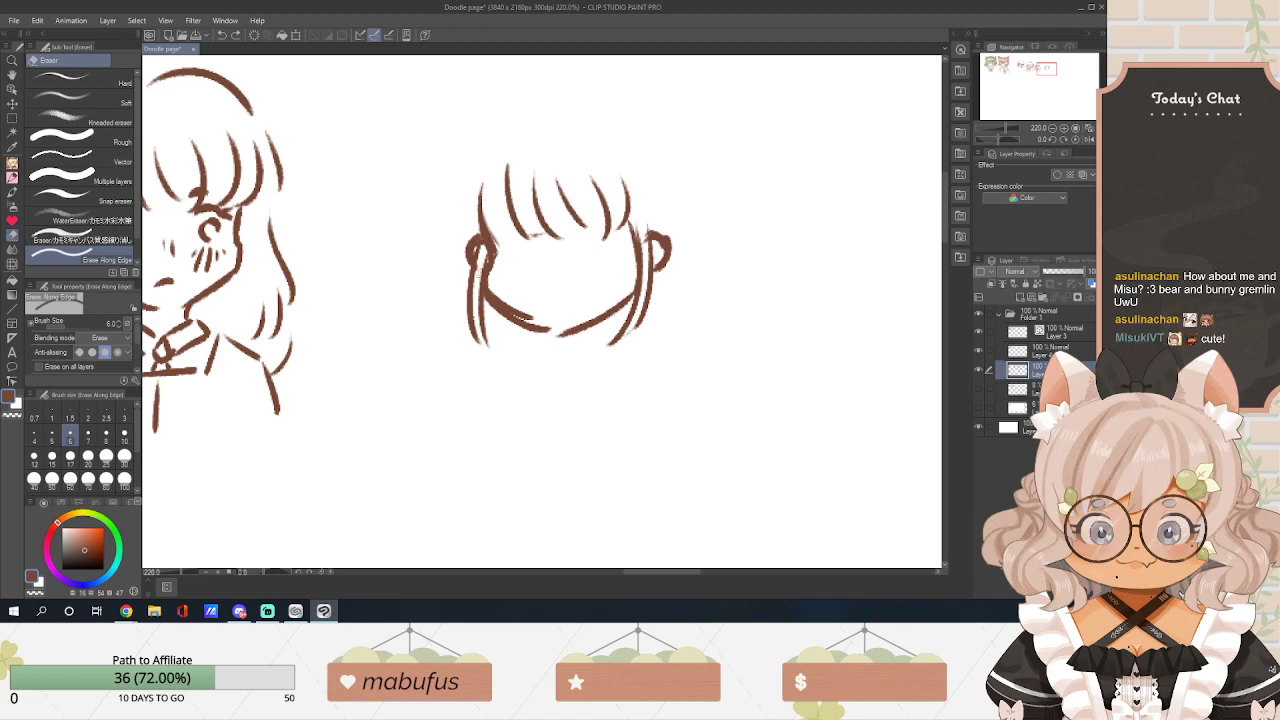
drag(484, 265, 483, 274)
Draw the outer hair outline above the left ear with the SU-Cream Pencil.
key(p)
key(e)
key(p)
click(12, 160)
click(52, 61)
click(12, 176)
drag(468, 164, 462, 240)
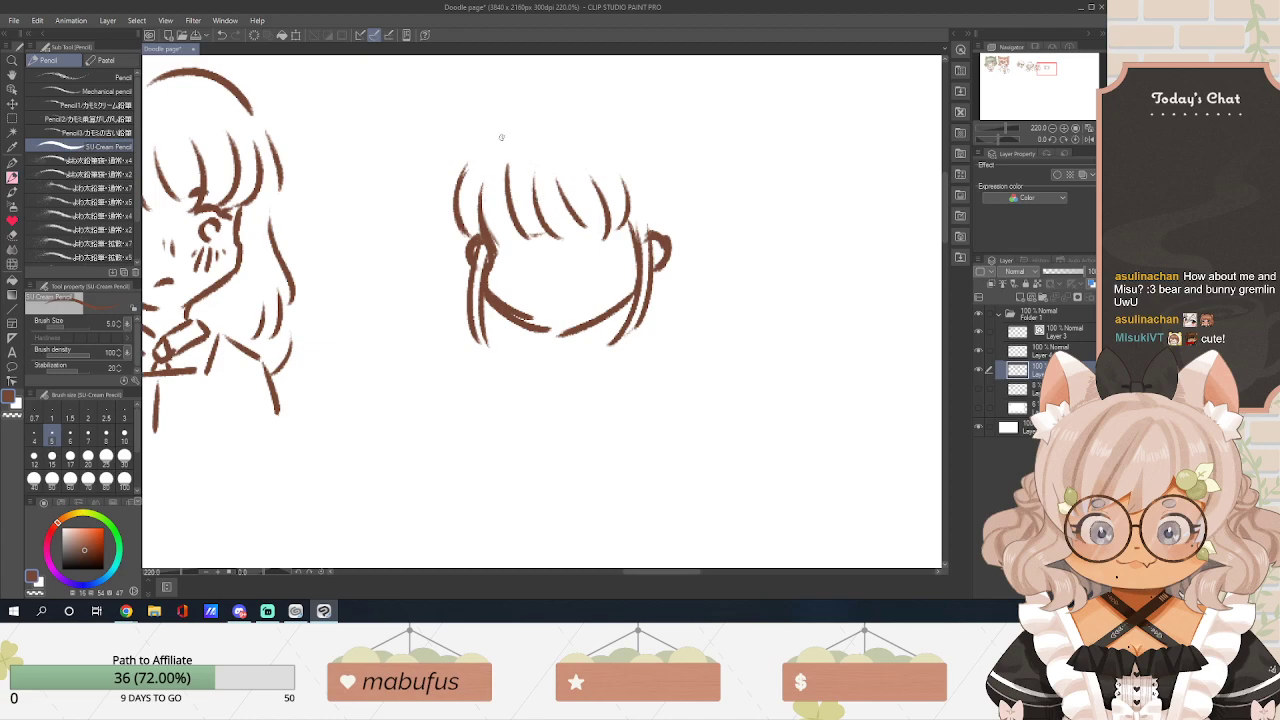
mouse_move(478, 142)
mouse_down()
mouse_move(500, 121)
mouse_move(545, 129)
mouse_move(600, 114)
mouse_up()
key(ctrl+z)
key(ctrl+z)
key(ctrl+z)
mouse_move(478, 128)
mouse_down()
mouse_move(508, 107)
mouse_move(560, 118)
mouse_move(588, 108)
mouse_move(620, 136)
mouse_up()
key(ctrl+z)
key(ctrl+z)
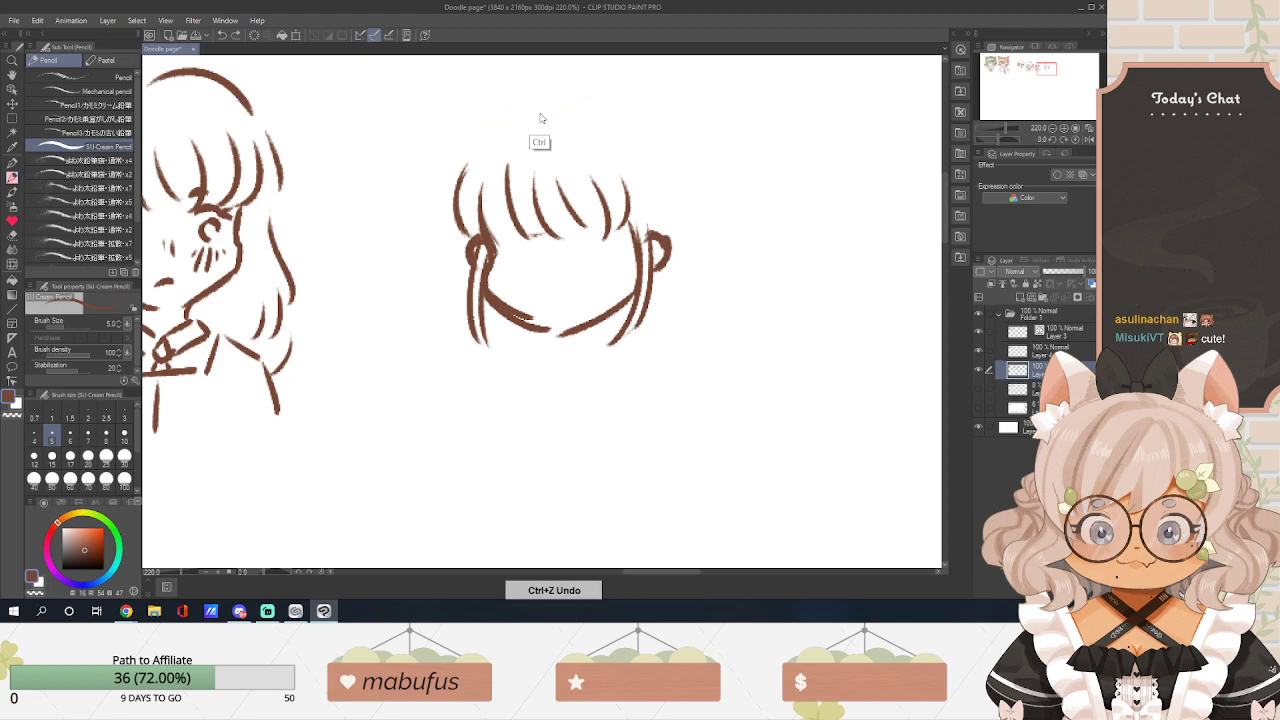
Draw the crown as two short arcs and add a wide hair curve down to the right ear.
mouse_move(478, 128)
mouse_down()
mouse_move(526, 112)
mouse_move(597, 111)
mouse_up()
key(ctrl+z)
key(ctrl+z)
drag(628, 134, 646, 192)
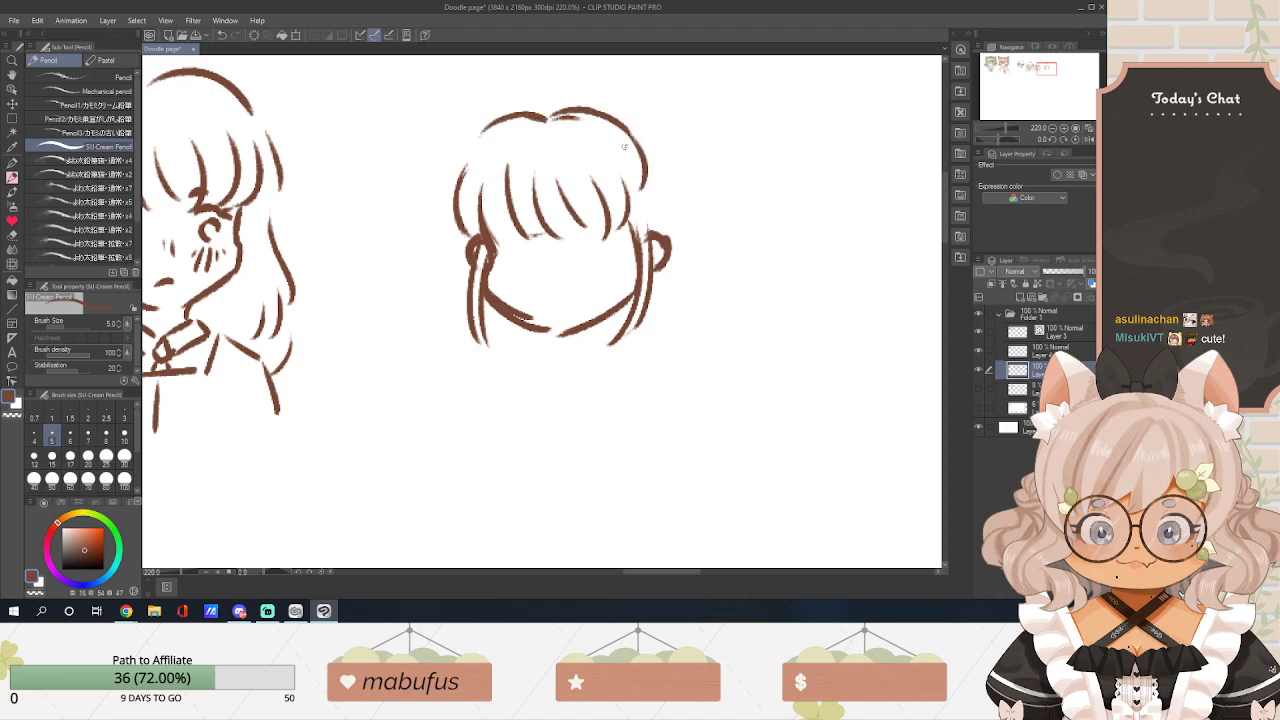
key(ctrl+z)
key(ctrl+z)
drag(628, 126, 670, 190)
key(ctrl+z)
key(ctrl+z)
mouse_move(640, 128)
mouse_down()
mouse_move(673, 167)
mouse_move(666, 212)
mouse_up()
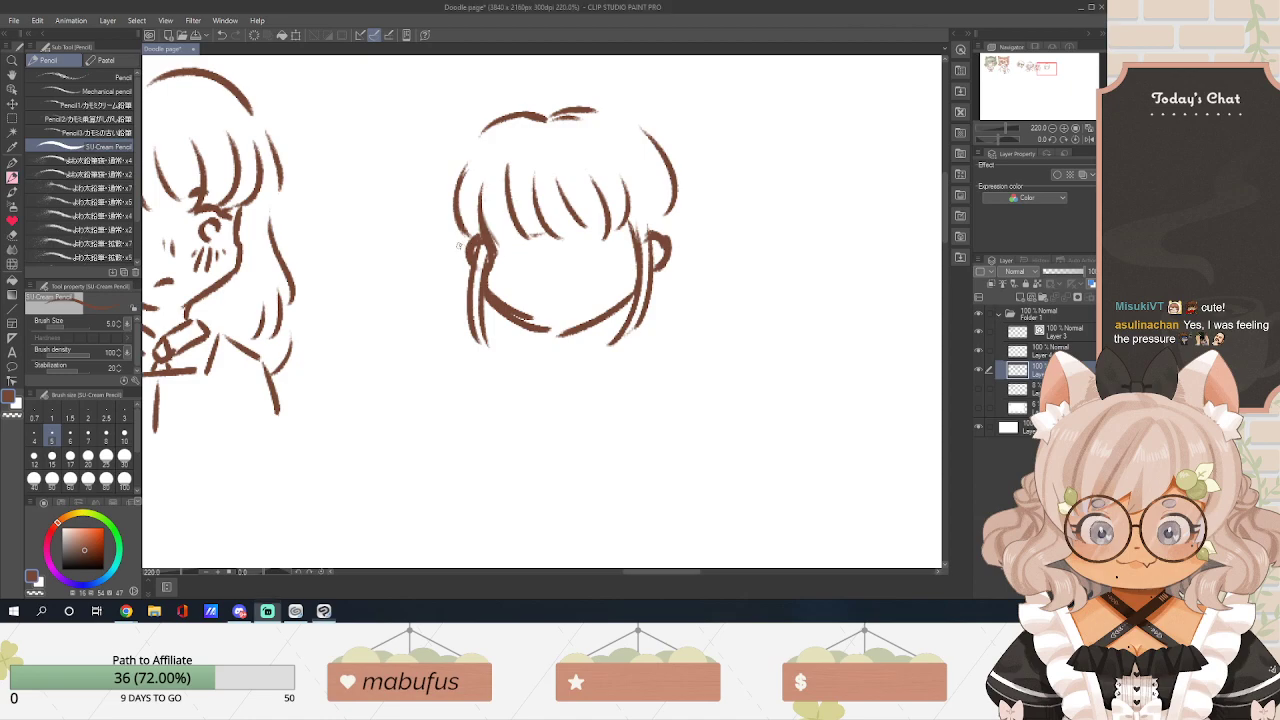
Draw a long wavy pigtail hanging from behind the left ear to below shoulder height.
drag(462, 244, 447, 252)
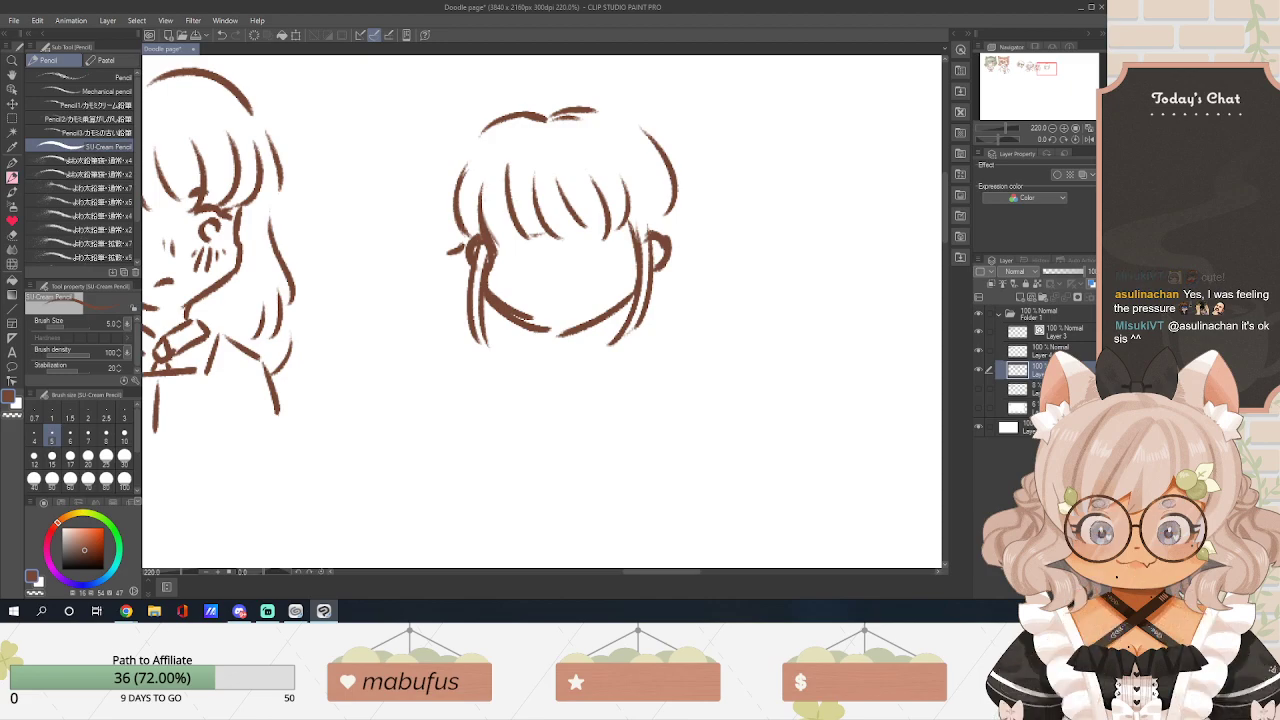
key(alt+Tab)
drag(424, 267, 394, 332)
key(ctrl+z)
drag(452, 252, 396, 336)
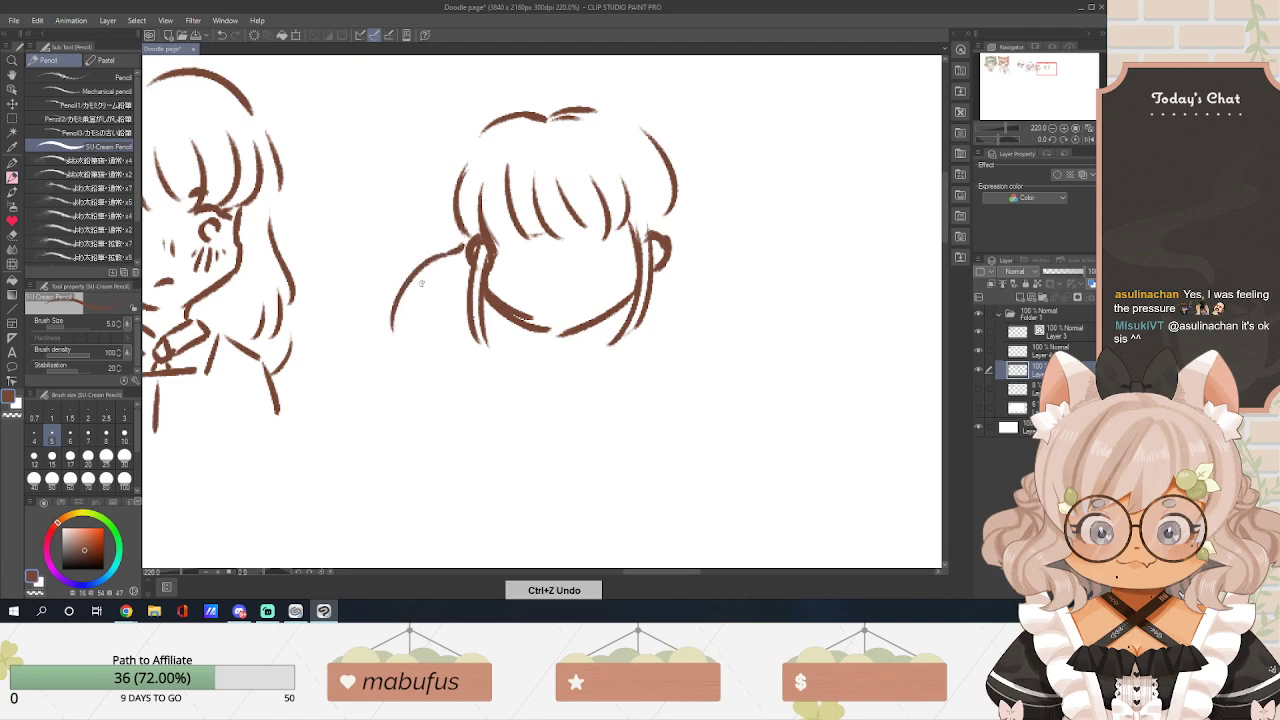
key(ctrl+z)
mouse_move(462, 244)
mouse_down()
mouse_move(403, 312)
mouse_move(410, 380)
mouse_move(450, 405)
mouse_move(432, 442)
mouse_up()
drag(470, 335, 420, 505)
Draw the matching wavy pigtail on the right side, ending in a curled, pointed tip.
mouse_move(680, 213)
mouse_down()
mouse_move(698, 264)
mouse_move(686, 368)
mouse_up()
mouse_move(663, 296)
mouse_down()
mouse_move(688, 442)
mouse_move(700, 424)
mouse_move(680, 476)
mouse_up()
mouse_move(672, 406)
mouse_down()
mouse_move(656, 503)
mouse_move(672, 506)
mouse_up()
drag(498, 250, 522, 242)
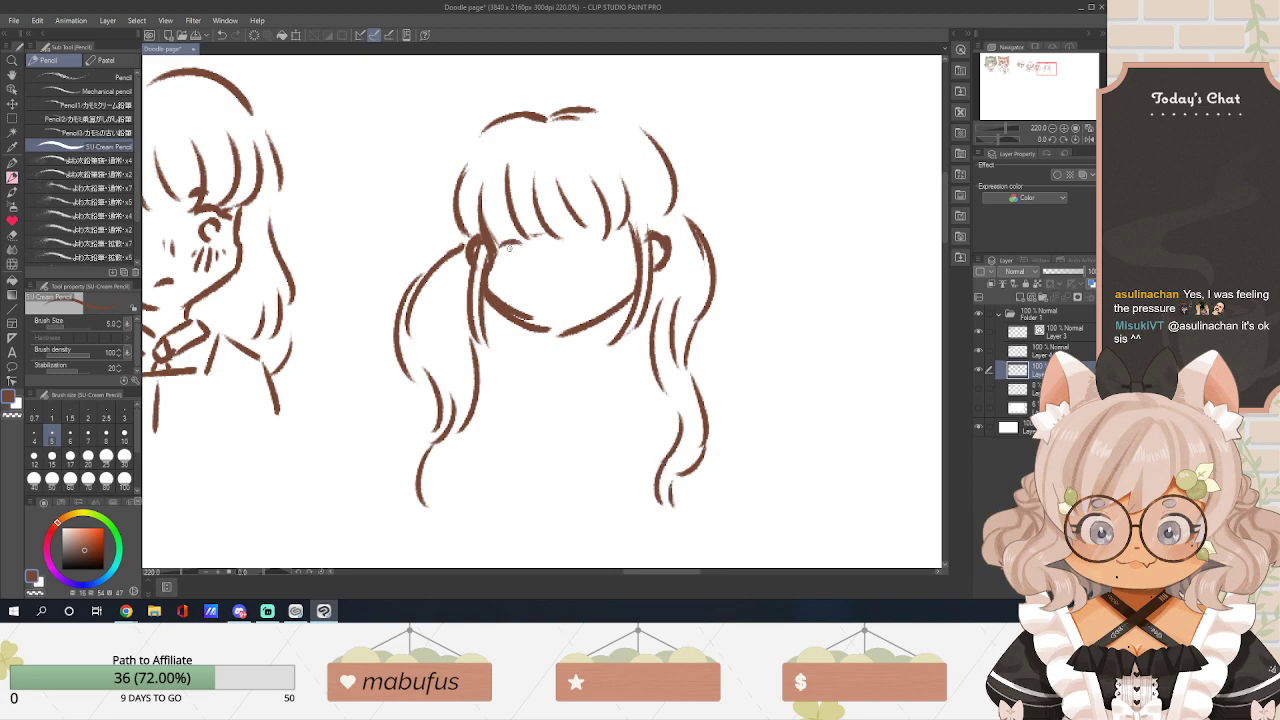
key(ctrl+z)
key(ctrl+z)
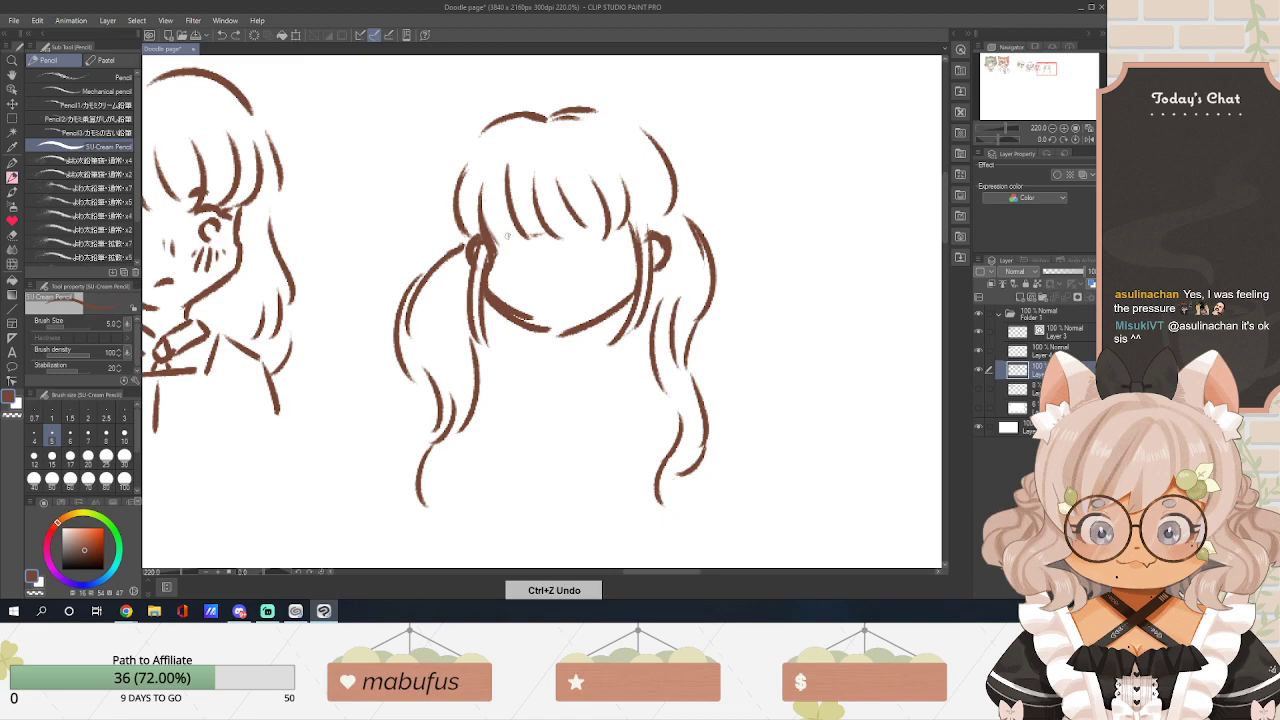
key(ctrl+z)
drag(672, 474, 668, 514)
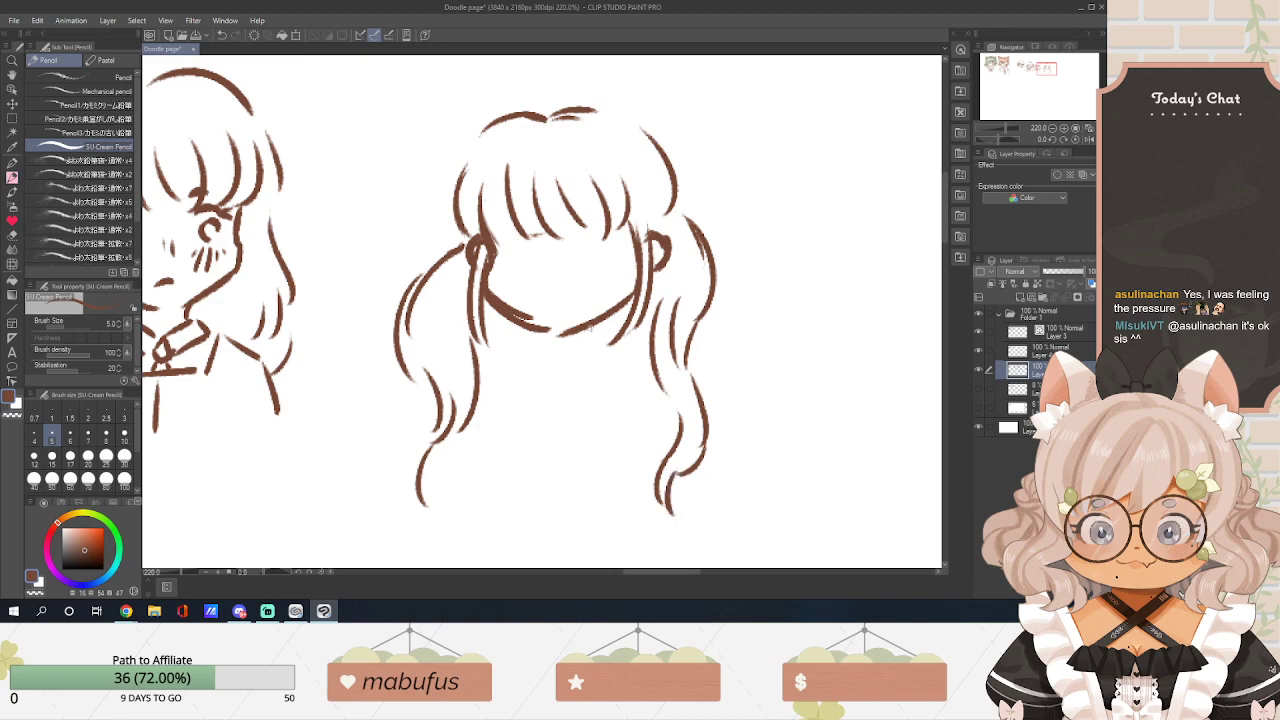
Draw the upper lash lines and round irises of both eyes below the fringe.
drag(528, 237, 487, 232)
mouse_move(578, 236)
mouse_down()
mouse_move(628, 236)
mouse_move(588, 224)
mouse_move(518, 262)
mouse_move(522, 238)
mouse_move(531, 247)
mouse_up()
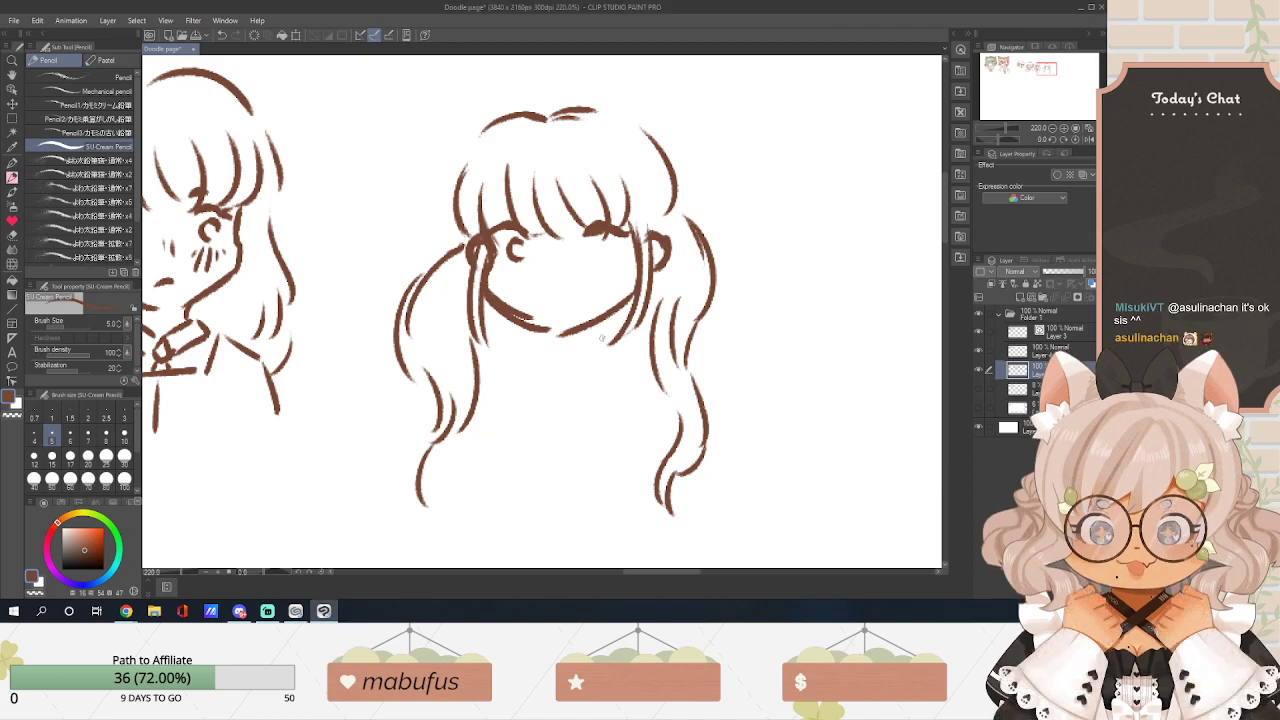
drag(599, 240, 603, 260)
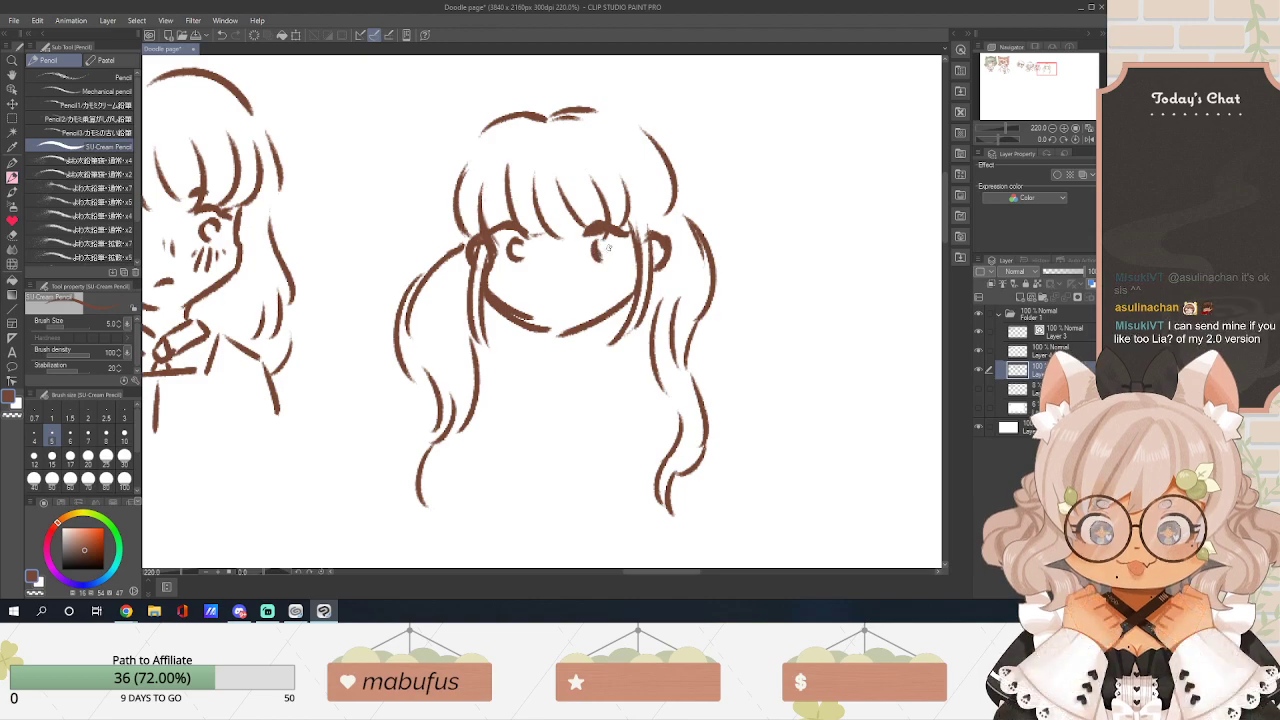
key(ctrl+z)
key(ctrl+z)
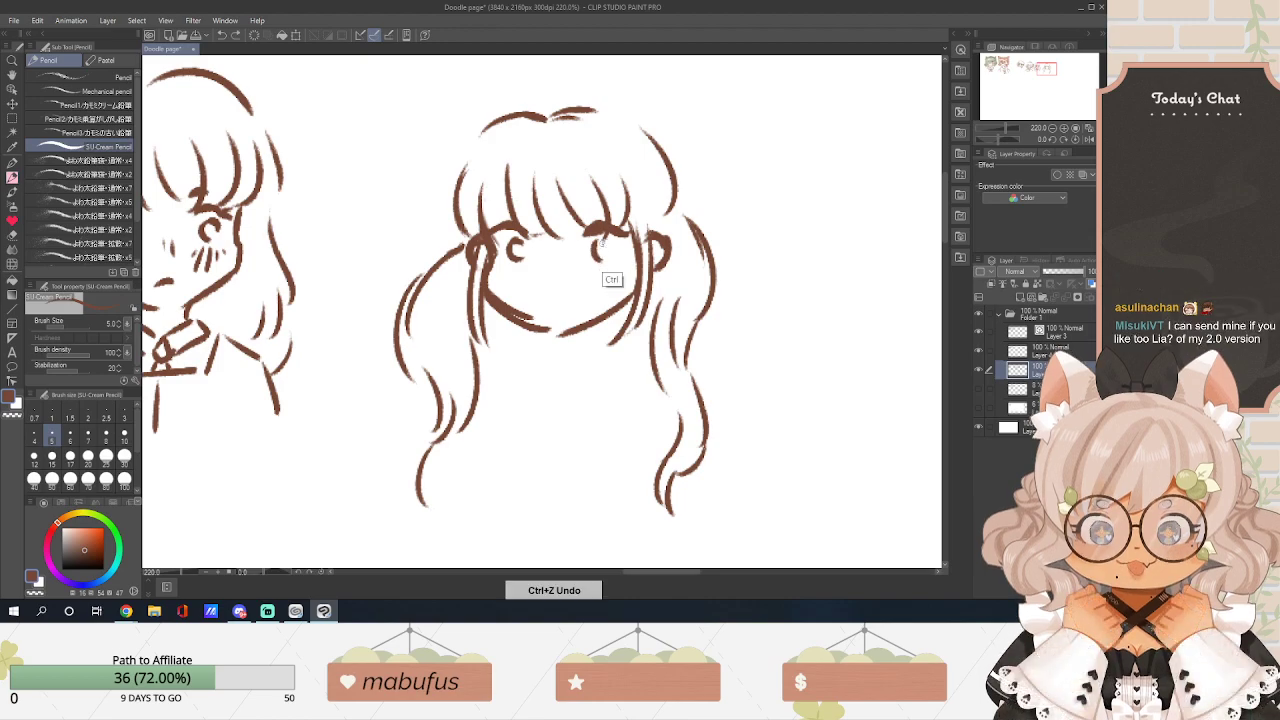
key(ctrl+z)
key(ctrl+z)
mouse_move(511, 242)
mouse_down()
mouse_move(518, 264)
mouse_move(522, 246)
mouse_move(612, 255)
mouse_up()
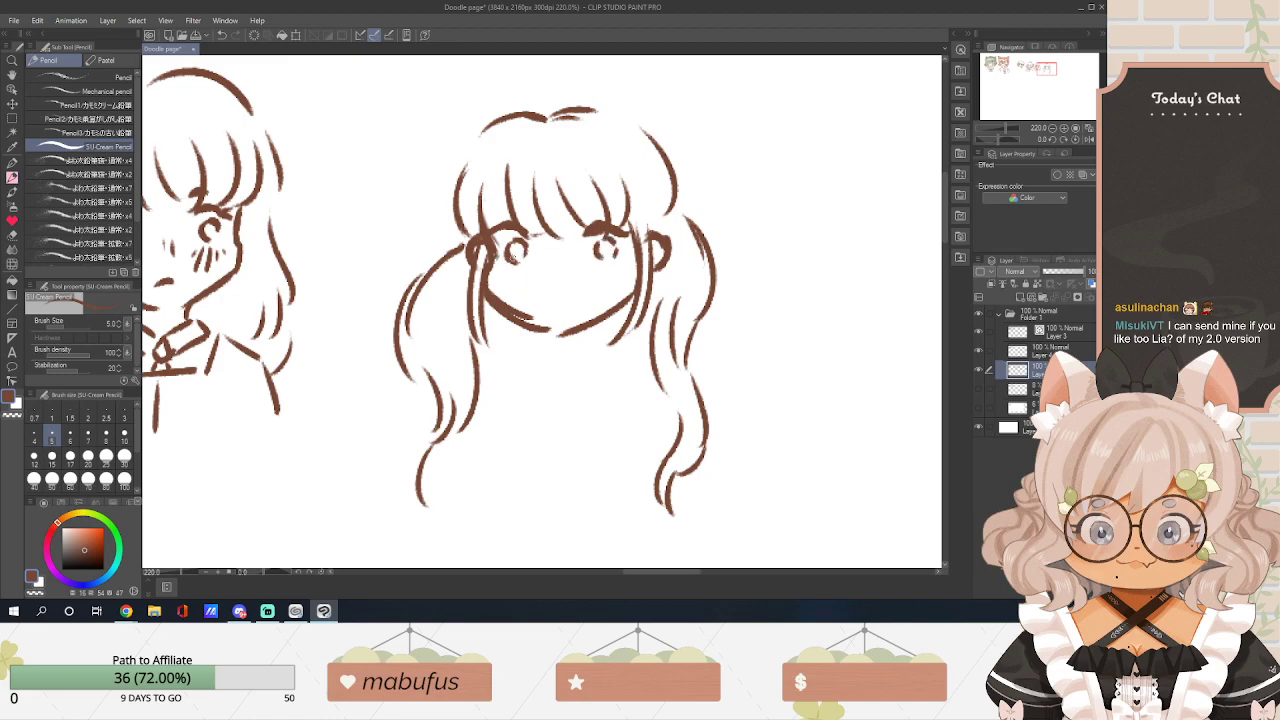
Add small nose and mouth marks, a hair stroke at the crown parting and hair ties on both pigtails.
drag(620, 252, 559, 268)
drag(545, 304, 576, 311)
drag(532, 116, 558, 105)
mouse_move(676, 214)
mouse_down()
mouse_move(660, 230)
mouse_move(682, 210)
mouse_up()
drag(452, 234, 470, 243)
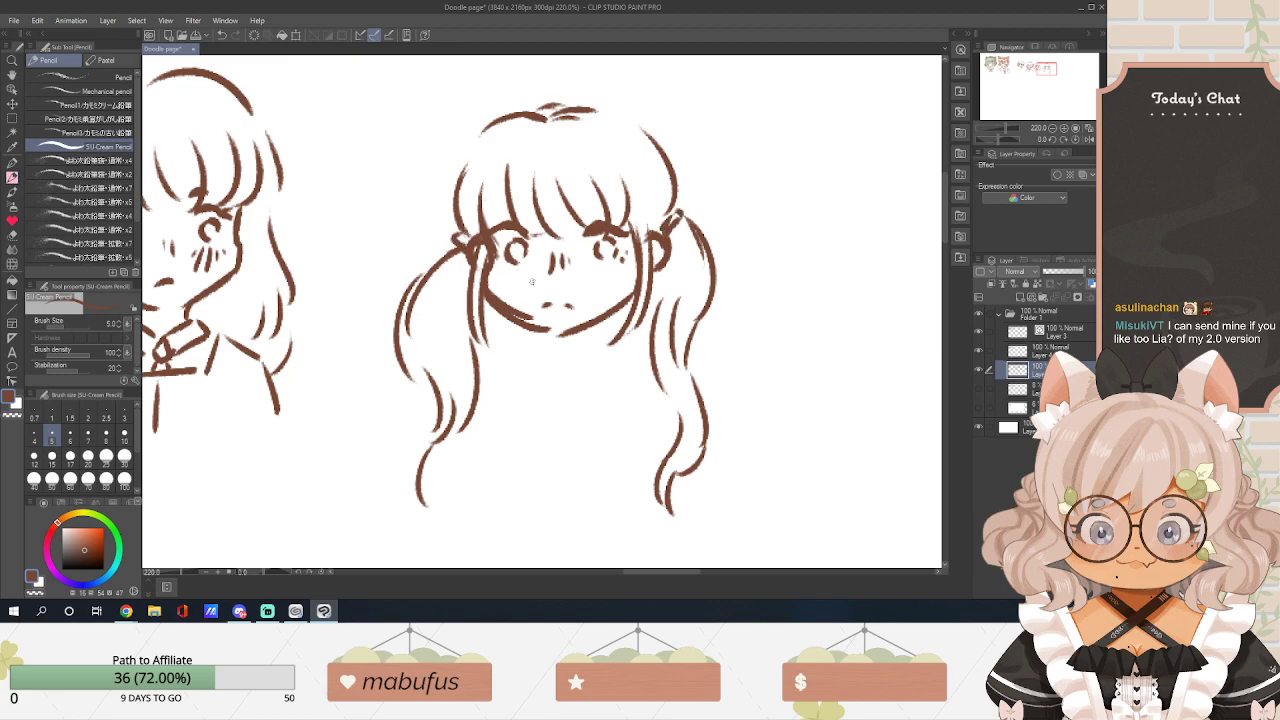
Draw slanted blush lines under both eyes.
mouse_move(587, 326)
mouse_down()
mouse_move(577, 361)
mouse_move(538, 346)
mouse_move(535, 360)
mouse_up()
key(ctrl+z)
drag(504, 268, 492, 298)
mouse_move(510, 270)
mouse_down()
mouse_move(500, 296)
mouse_move(516, 290)
mouse_up()
mouse_move(600, 268)
mouse_down()
mouse_move(592, 290)
mouse_move(610, 290)
mouse_up()
Draw the neck and a V-shaped collar with folded edges below the chin.
mouse_move(536, 332)
mouse_down()
mouse_move(577, 333)
mouse_move(534, 349)
mouse_move(548, 400)
mouse_up()
drag(586, 346, 542, 414)
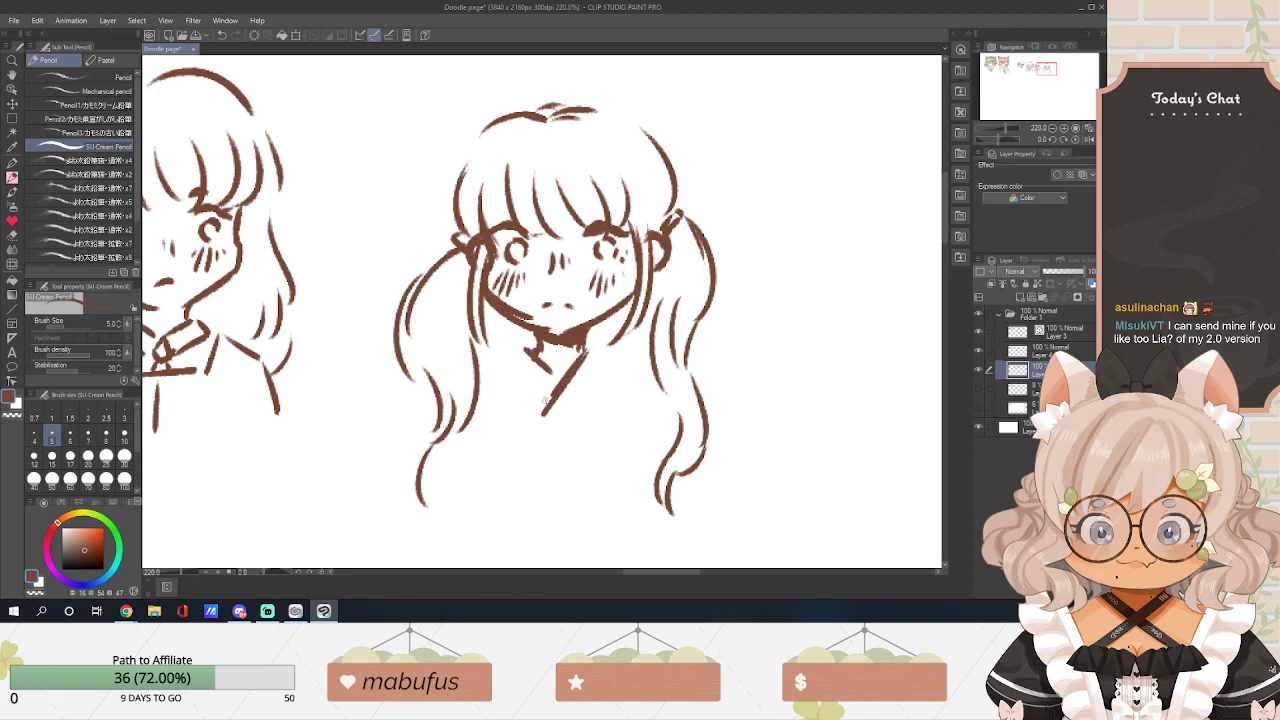
mouse_move(526, 350)
mouse_down()
mouse_move(505, 360)
mouse_move(544, 412)
mouse_up()
mouse_move(586, 346)
mouse_down()
mouse_move(616, 358)
mouse_move(576, 424)
mouse_move(583, 410)
mouse_up()
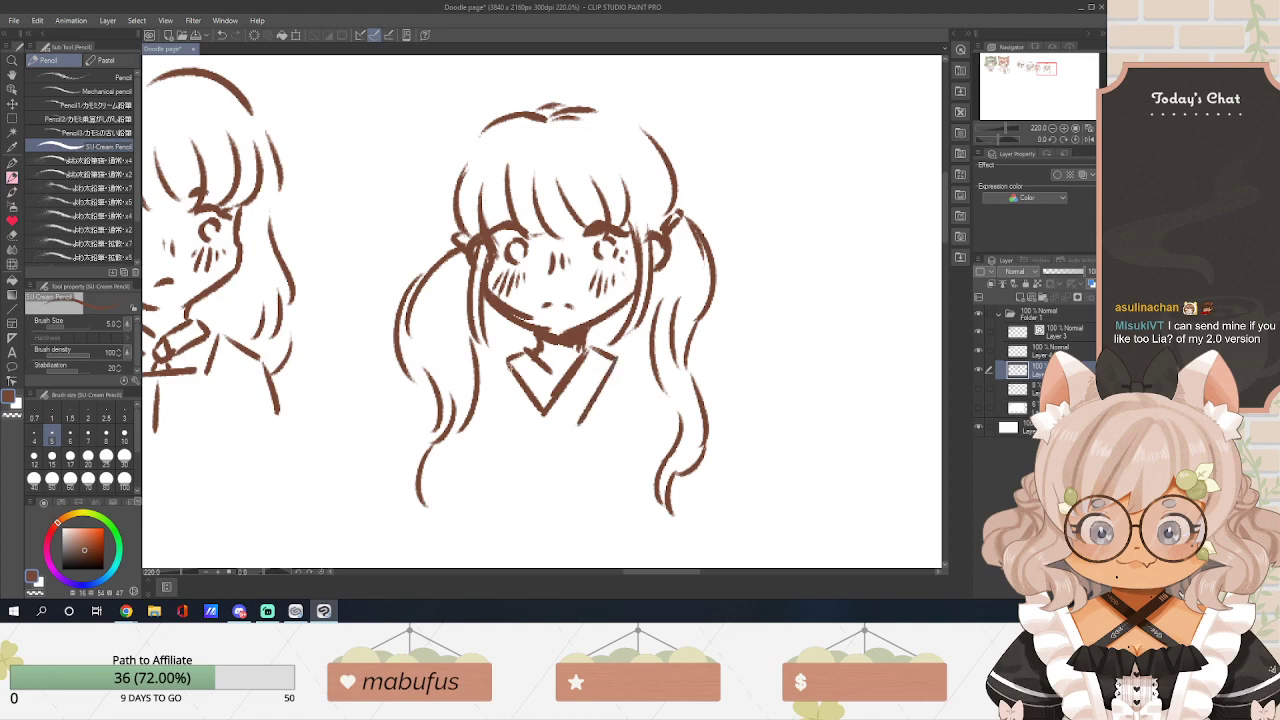
Sketch both shoulders and sleeve lines and close the bust with a curved line across the chest.
mouse_move(514, 362)
mouse_down()
mouse_move(484, 372)
mouse_move(486, 420)
mouse_move(504, 430)
mouse_up()
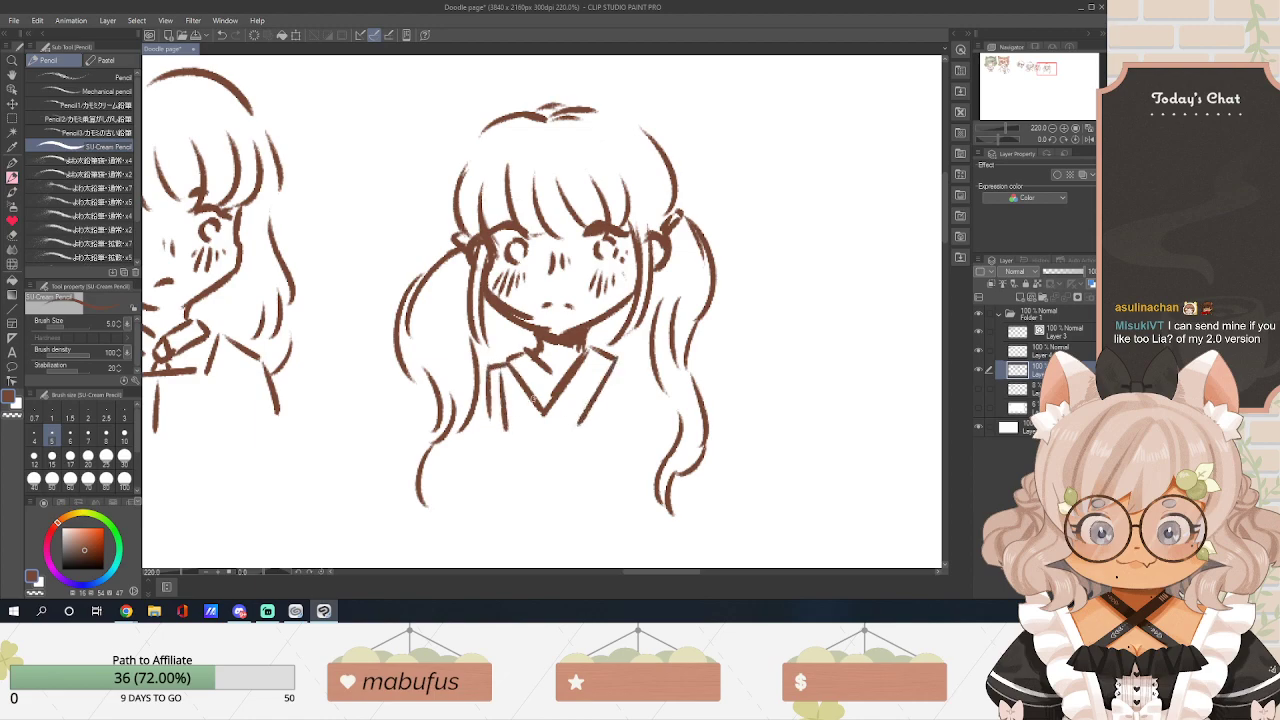
mouse_move(618, 356)
mouse_down()
mouse_move(649, 380)
mouse_move(640, 430)
mouse_up()
drag(652, 368, 654, 436)
drag(494, 428, 598, 448)
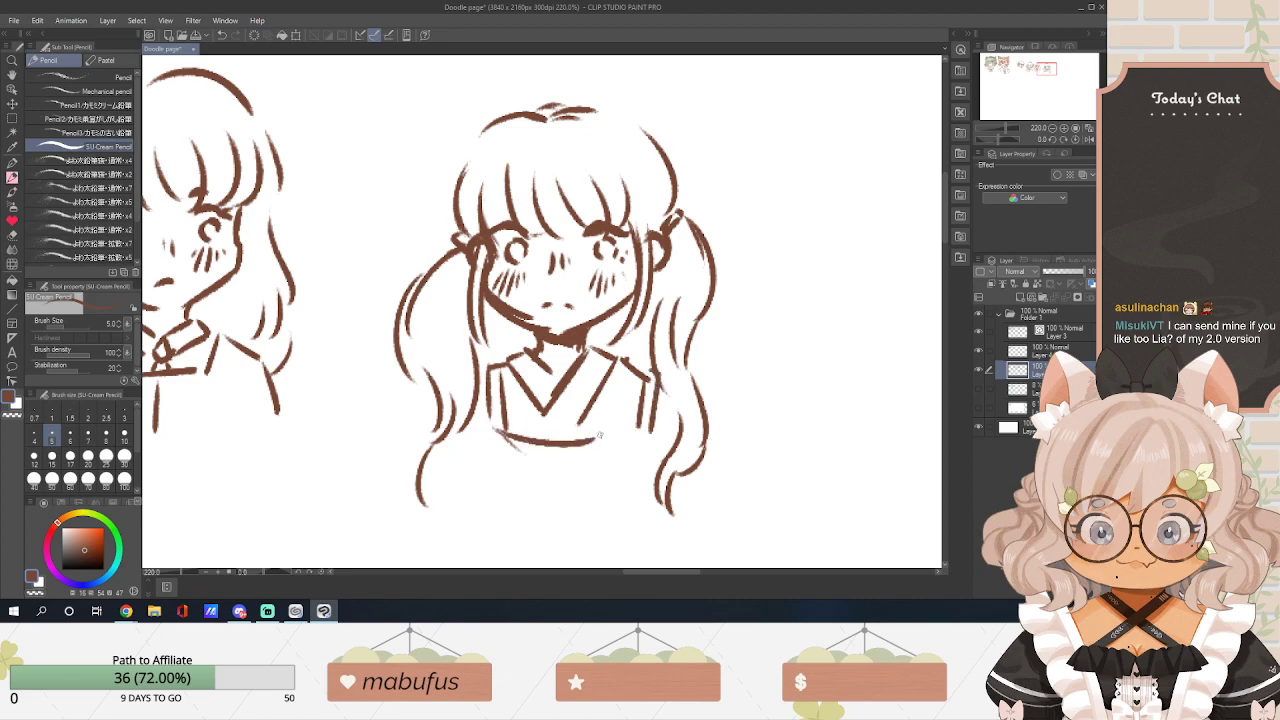
key(ctrl+z)
mouse_move(492, 430)
mouse_down()
mouse_move(597, 451)
mouse_move(628, 434)
mouse_up()
Add diagonal lines parallel to the collar to form the overlapping robe bands.
mouse_move(546, 409)
mouse_down()
mouse_move(522, 435)
mouse_move(568, 442)
mouse_up()
drag(601, 349, 541, 450)
drag(553, 357, 528, 393)
Scatter small curved accent marks beside the head and add an extra strand to the top of the left pigtail.
mouse_move(718, 265)
mouse_down()
mouse_move(726, 320)
mouse_move(692, 364)
mouse_up()
key(ctrl+z)
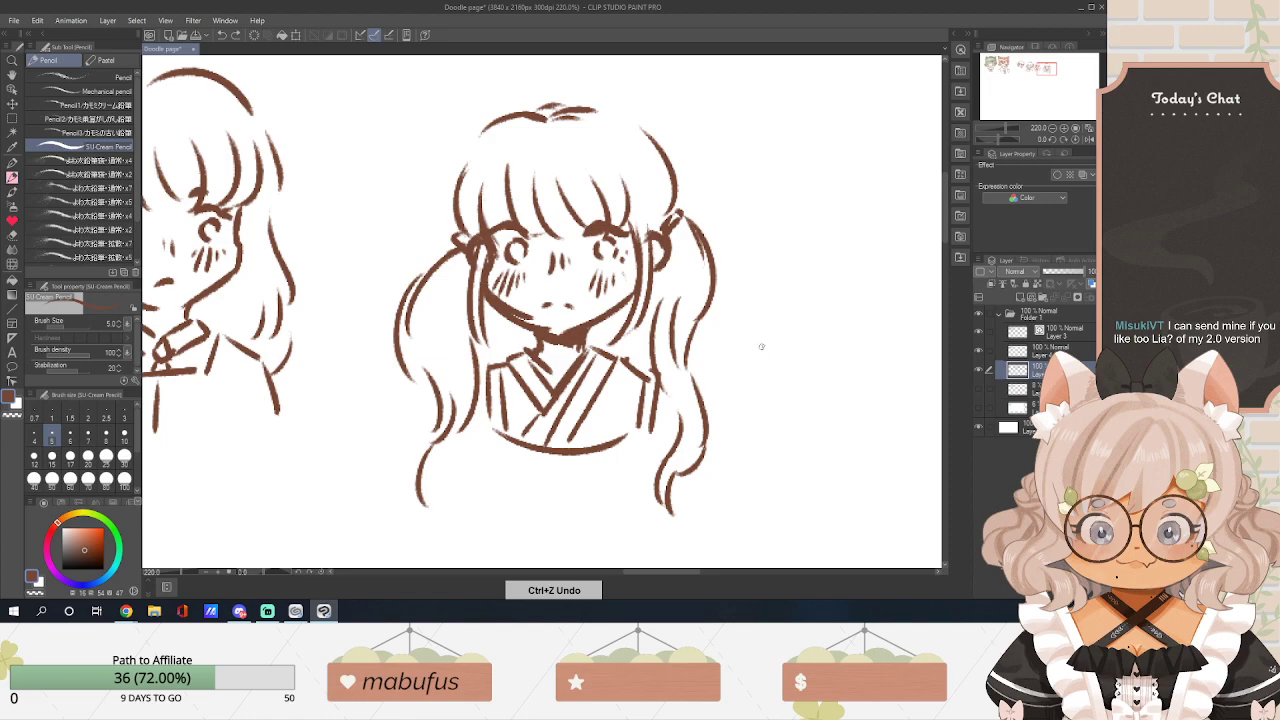
mouse_move(712, 201)
mouse_down()
mouse_move(722, 211)
mouse_move(724, 180)
mouse_move(741, 206)
mouse_move(695, 182)
mouse_move(699, 168)
mouse_move(756, 202)
mouse_up()
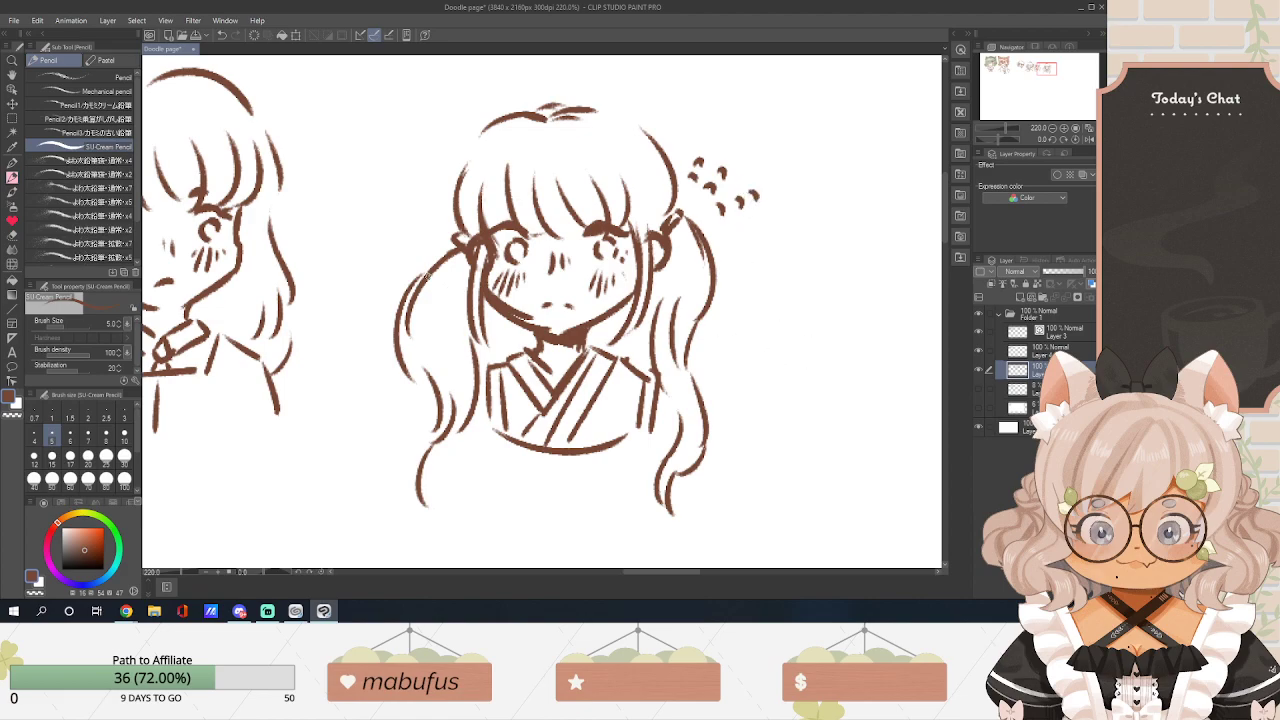
drag(451, 241, 406, 289)
key(alt+Tab)
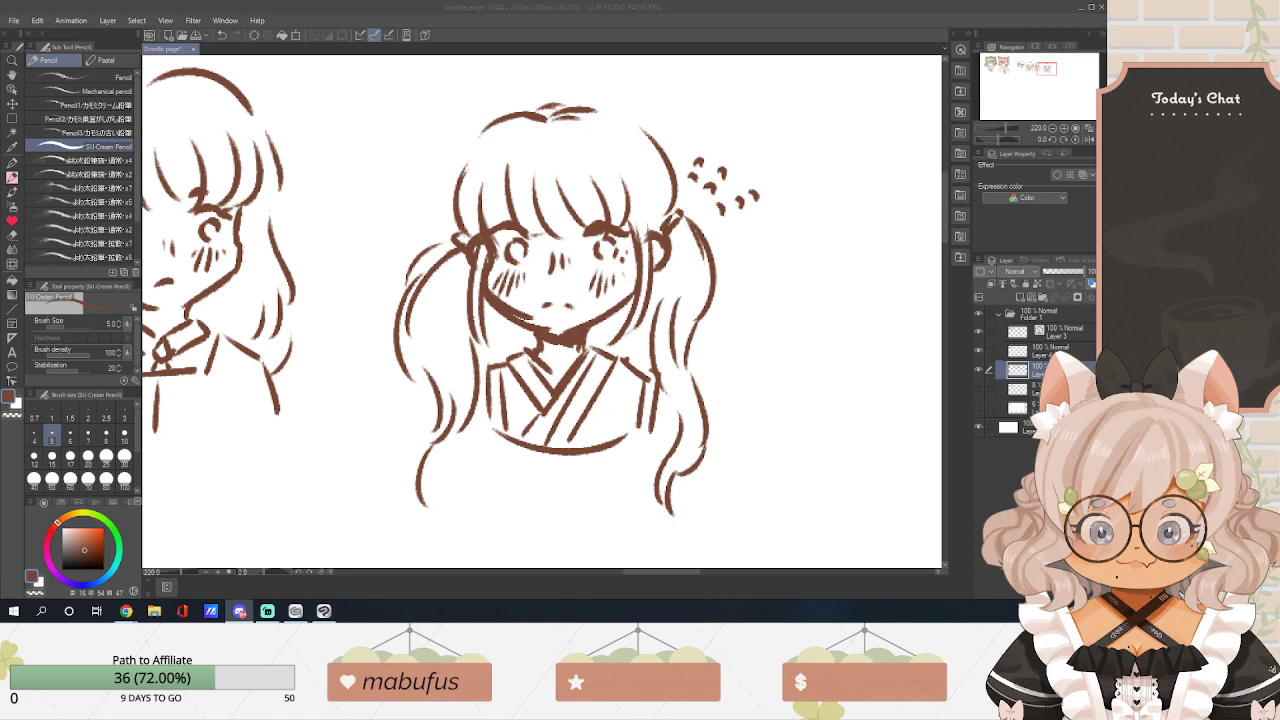
key(alt+Tab)
key(alt+Tab)
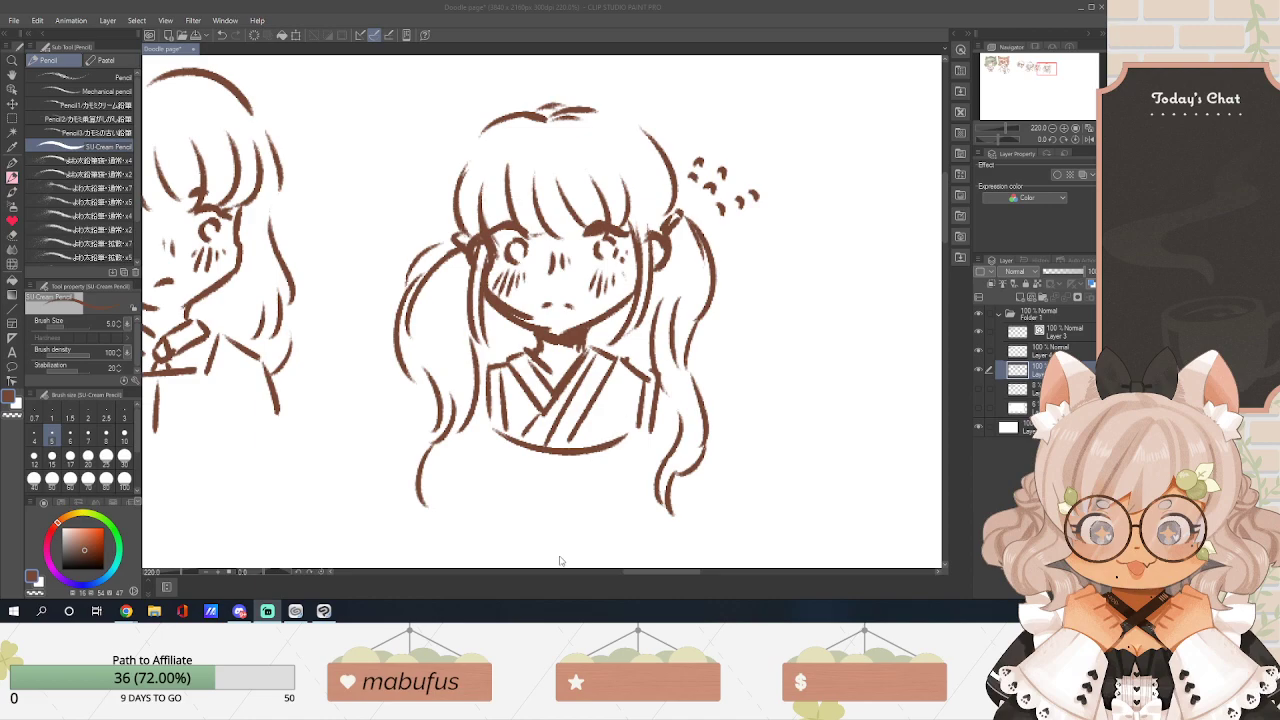
Handwrite "だれ?" between the two busts with an arrow pointing down toward the long-haired character.
mouse_move(621, 575)
mouse_down()
mouse_move(593, 578)
mouse_move(639, 575)
mouse_move(618, 576)
mouse_up()
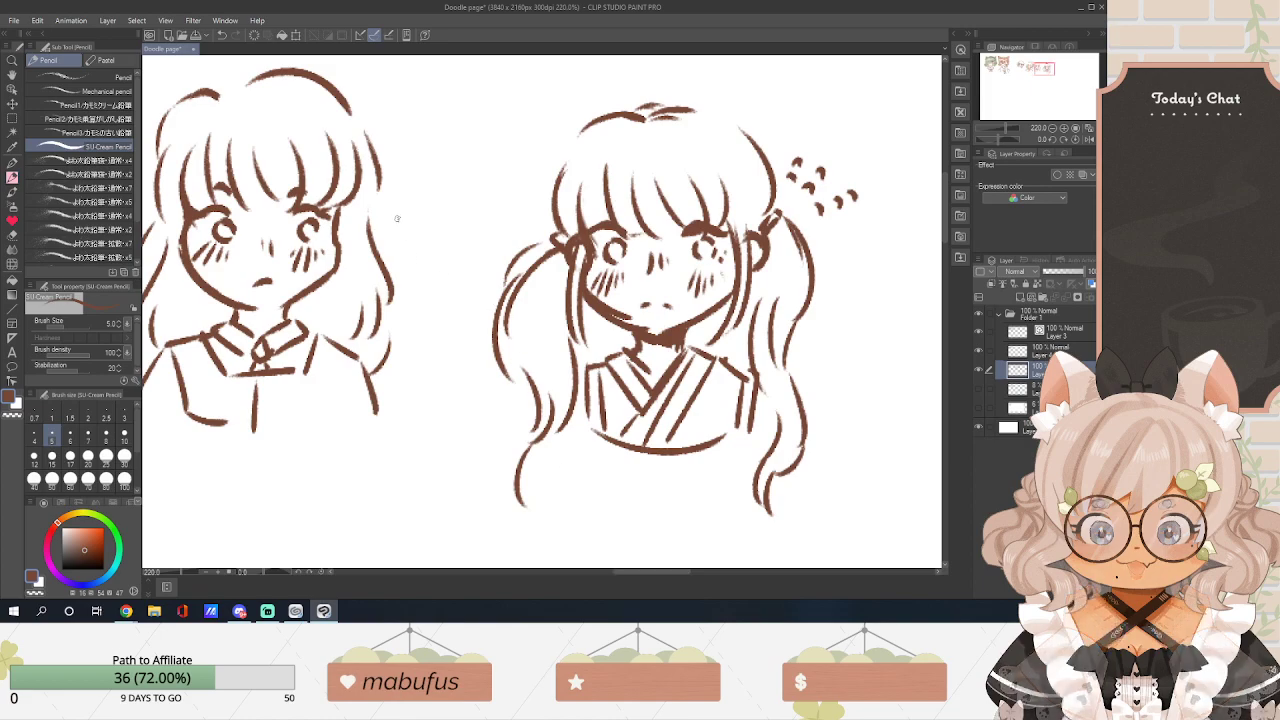
mouse_move(392, 206)
mouse_down()
mouse_move(390, 240)
mouse_move(414, 204)
mouse_up()
mouse_move(410, 189)
mouse_down()
mouse_move(428, 228)
mouse_move(473, 196)
mouse_up()
click(475, 207)
mouse_move(434, 246)
mouse_down()
mouse_move(412, 296)
mouse_move(426, 292)
mouse_up()
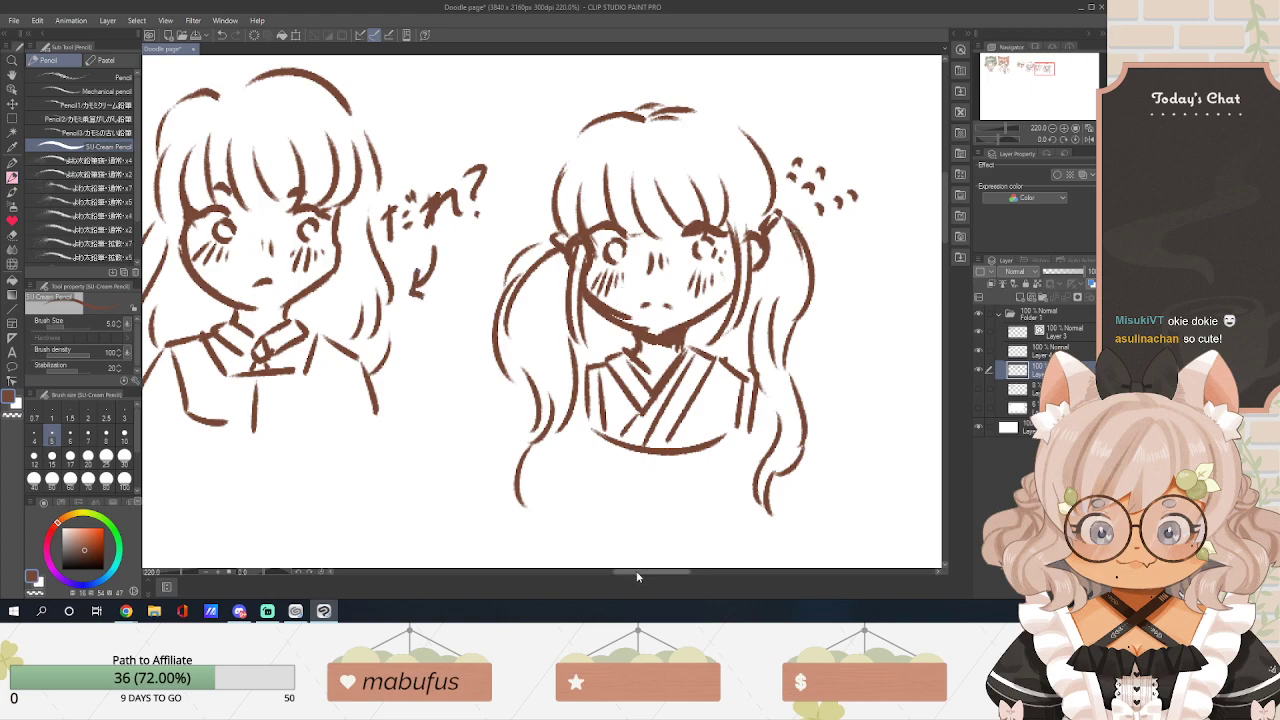
Handwrite a short two-character note in the empty space just beyond the pigtailed character's pigtail.
drag(639, 572, 653, 572)
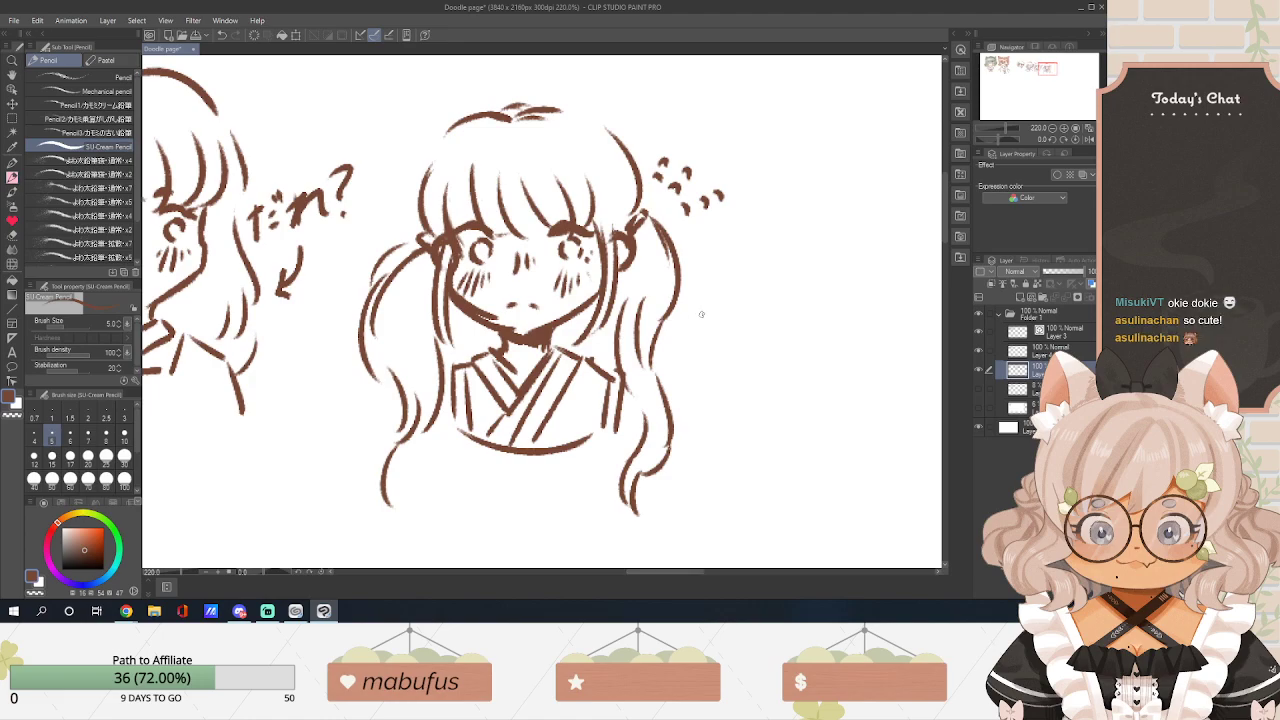
drag(686, 320, 708, 317)
mouse_move(684, 331)
mouse_down()
mouse_move(710, 328)
mouse_move(713, 345)
mouse_move(742, 313)
mouse_move(755, 326)
mouse_move(742, 294)
mouse_up()
mouse_move(636, 570)
mouse_down()
mouse_move(590, 570)
mouse_move(657, 570)
mouse_move(641, 602)
mouse_up()
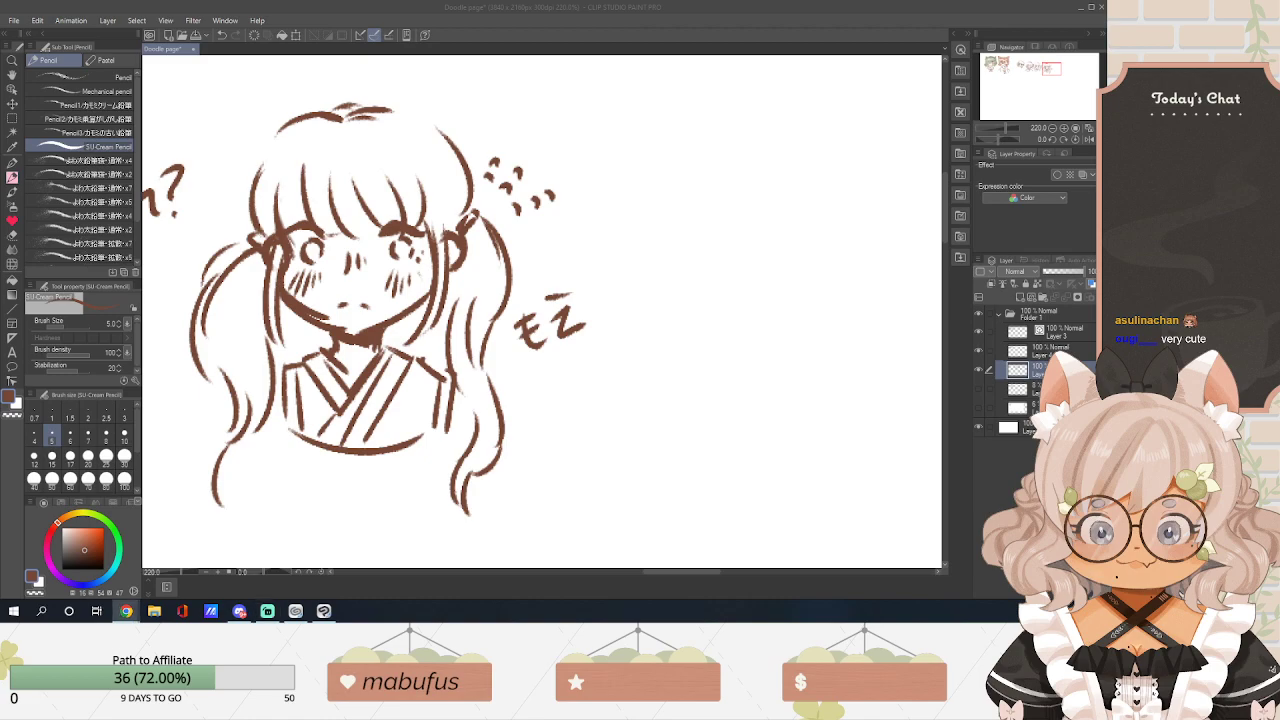
Sketch the cheek and jaw outline of a sixth character's head beyond the new handwritten note.
drag(664, 573, 681, 576)
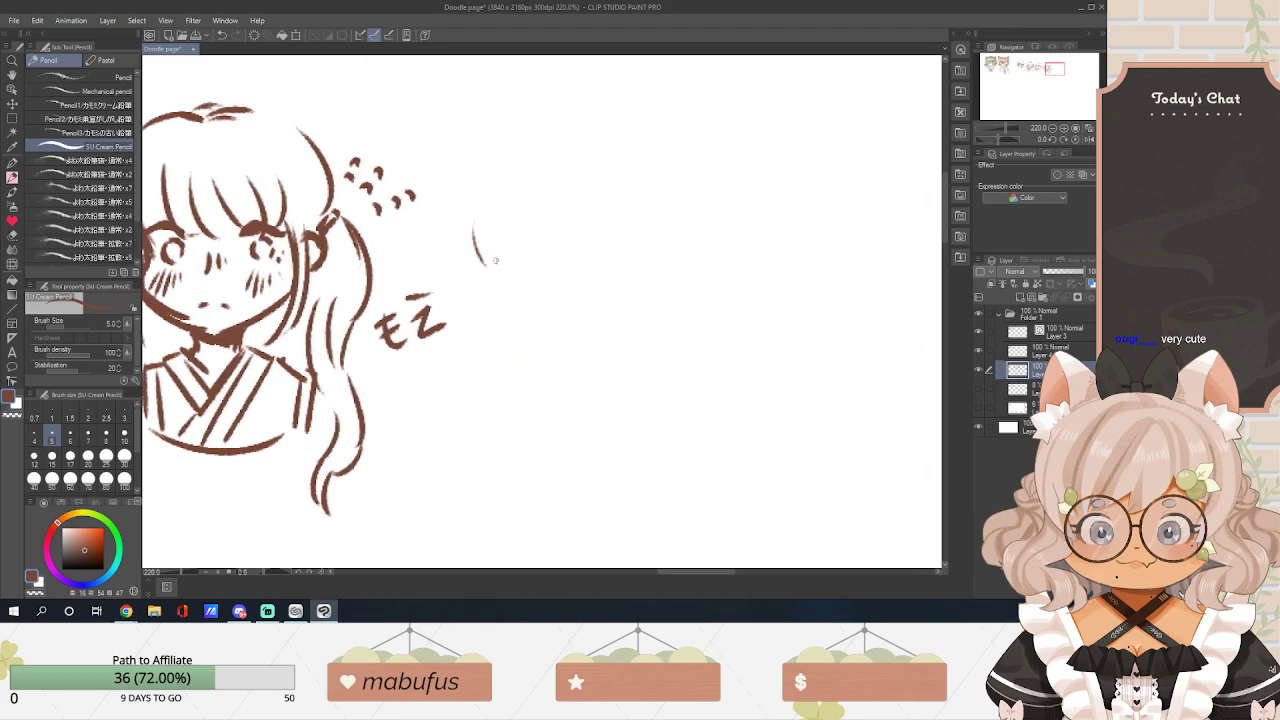
mouse_move(473, 230)
mouse_down()
mouse_move(503, 338)
mouse_move(540, 343)
mouse_move(593, 325)
mouse_move(558, 356)
mouse_move(608, 316)
mouse_up()
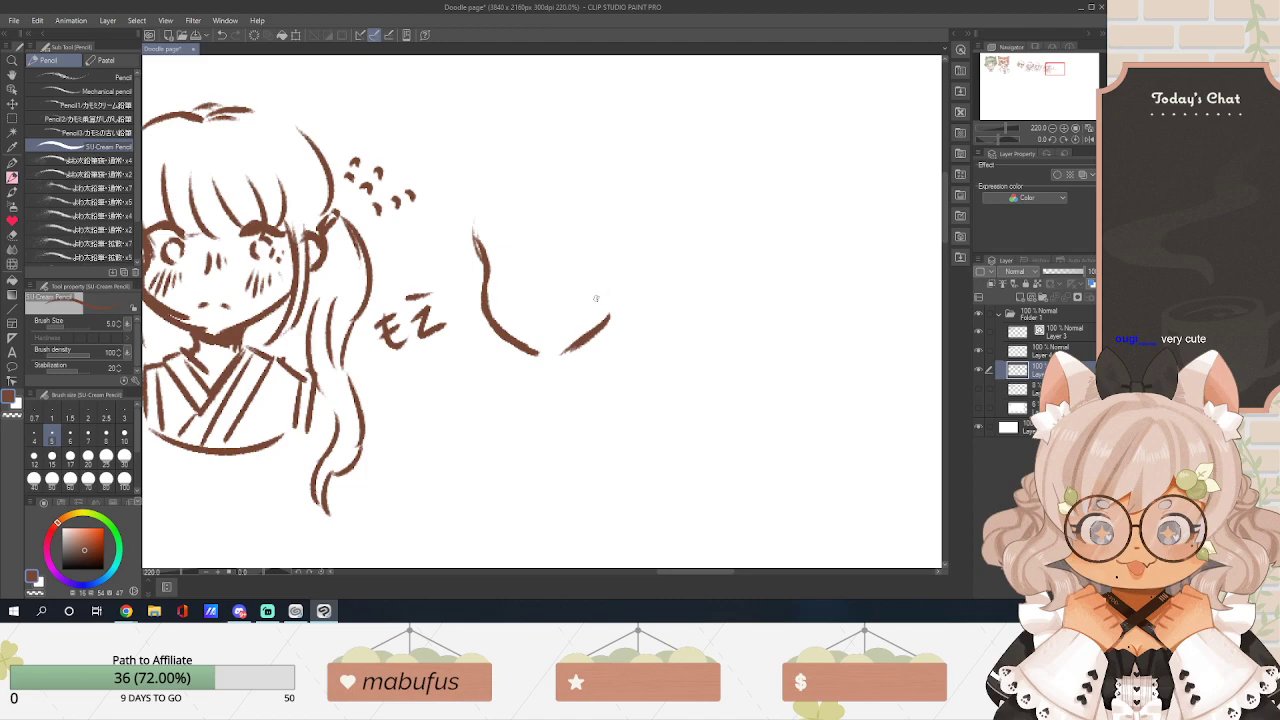
key(ctrl+z)
drag(565, 353, 621, 315)
Draw curved bangs across the sixth character's forehead and long side locks framing the right edge of the face.
mouse_move(498, 162)
mouse_down()
mouse_move(524, 247)
mouse_move(552, 243)
mouse_up()
drag(549, 172, 594, 245)
drag(593, 197, 619, 257)
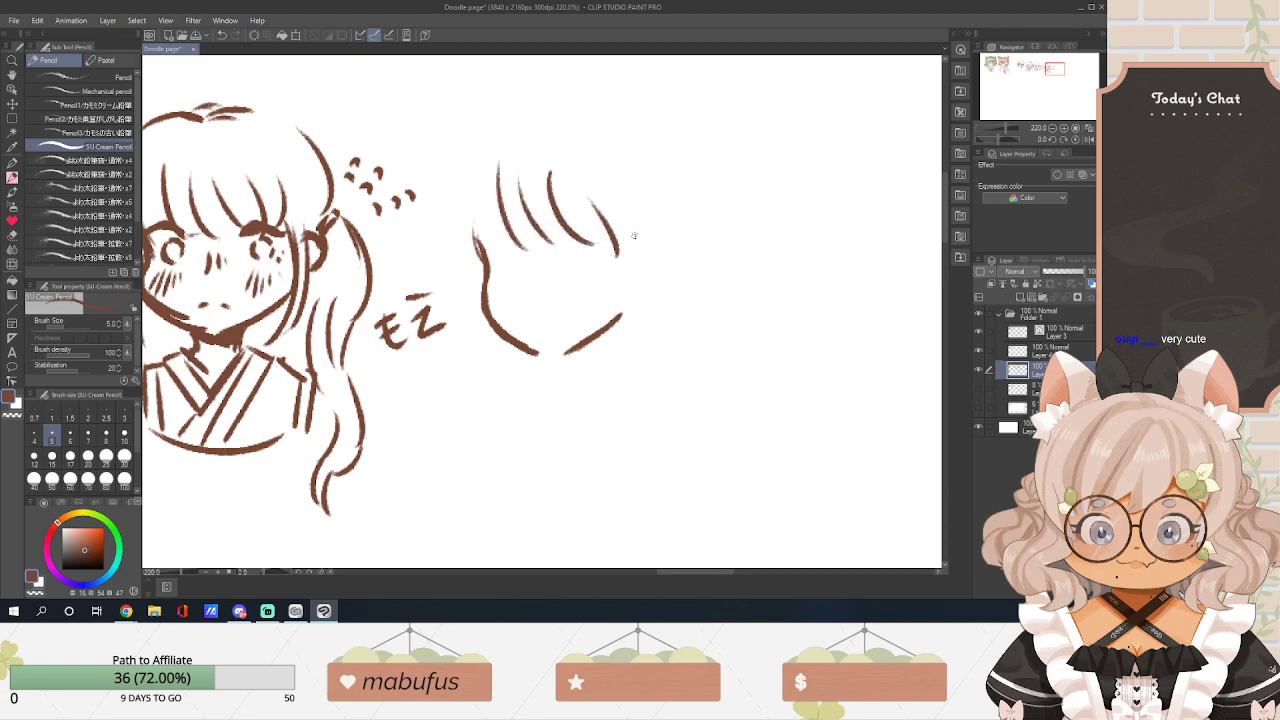
drag(606, 212, 597, 321)
drag(630, 205, 600, 328)
key(ctrl+z)
key(ctrl+z)
mouse_move(628, 198)
mouse_down()
mouse_move(648, 290)
mouse_move(618, 326)
mouse_up()
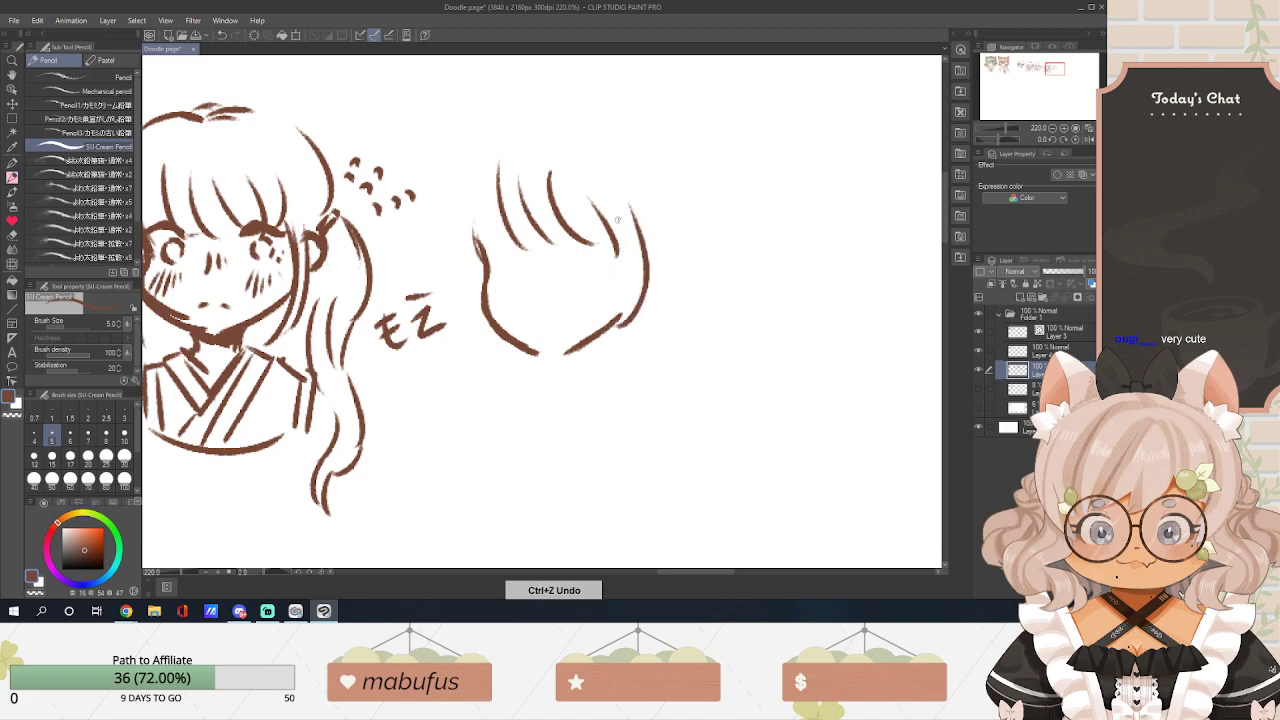
drag(617, 221, 614, 328)
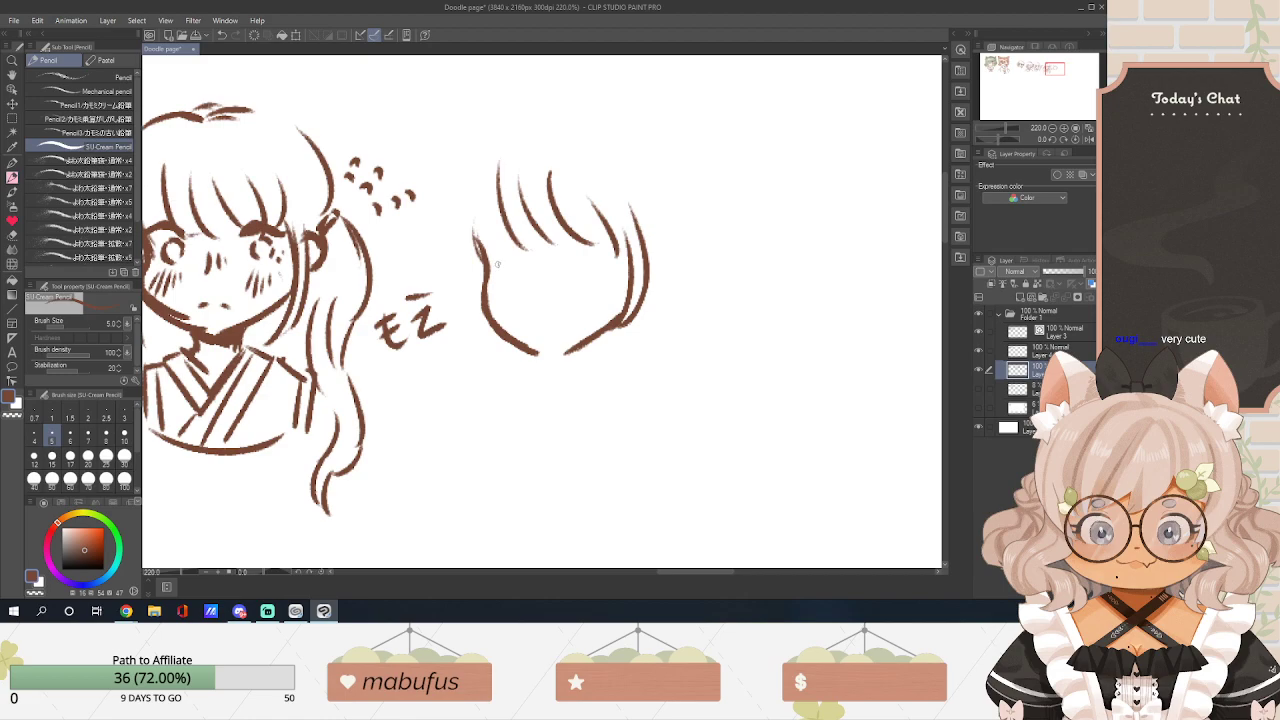
Draw both eyes under the bangs with curved upper lash lines, round irises and small beauty marks.
drag(518, 260, 496, 265)
key(ctrl+z)
key(ctrl+z)
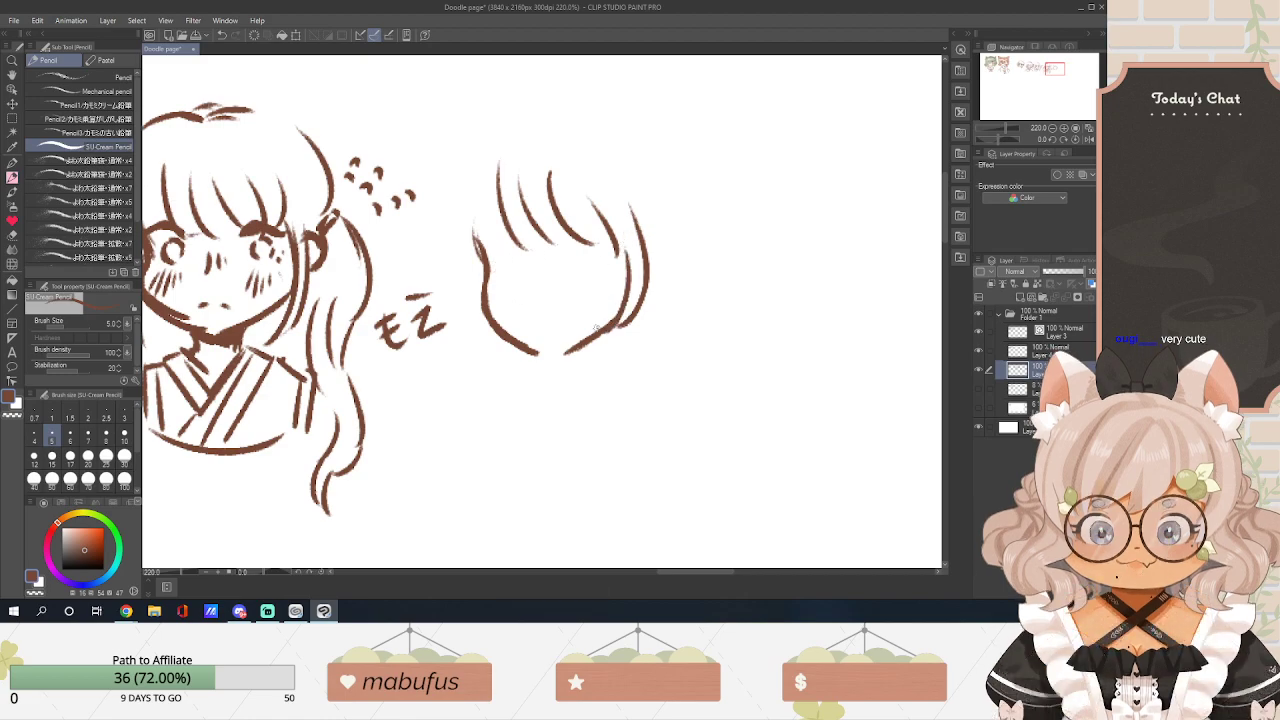
mouse_move(490, 264)
mouse_down()
mouse_move(497, 250)
mouse_move(597, 255)
mouse_up()
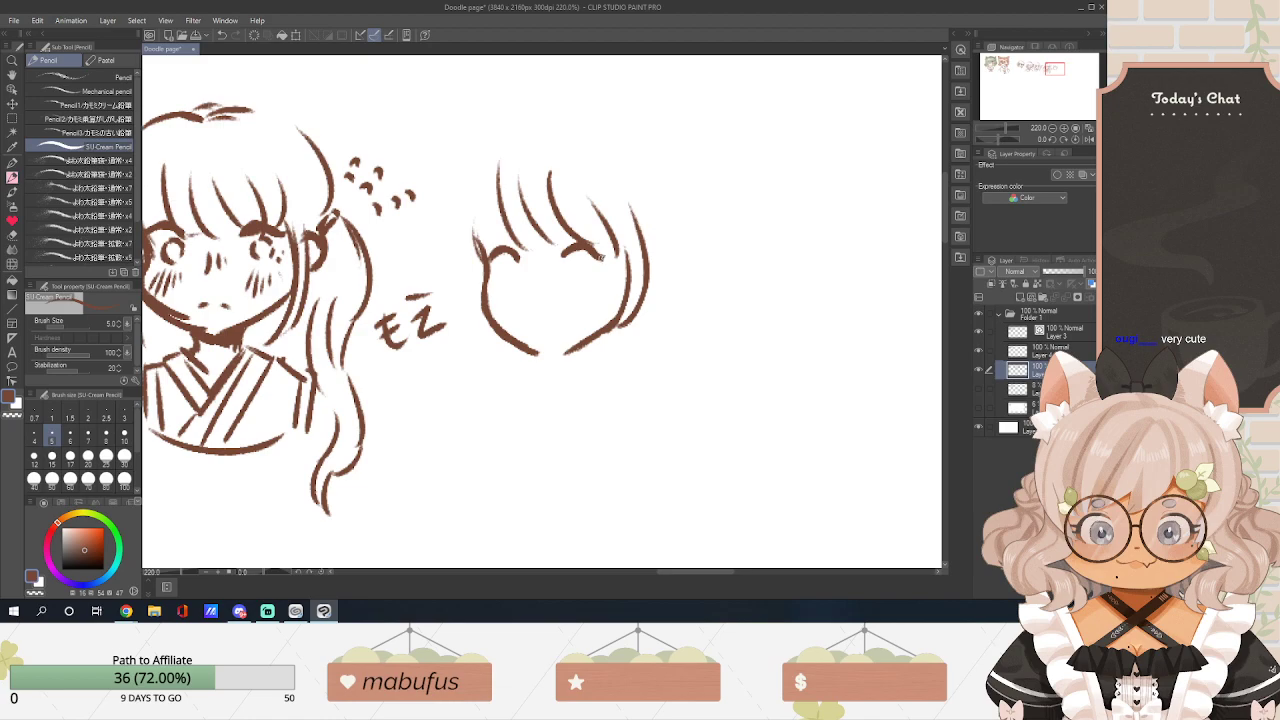
mouse_move(503, 261)
mouse_down()
mouse_move(508, 287)
mouse_move(570, 285)
mouse_move(578, 256)
mouse_move(580, 277)
mouse_up()
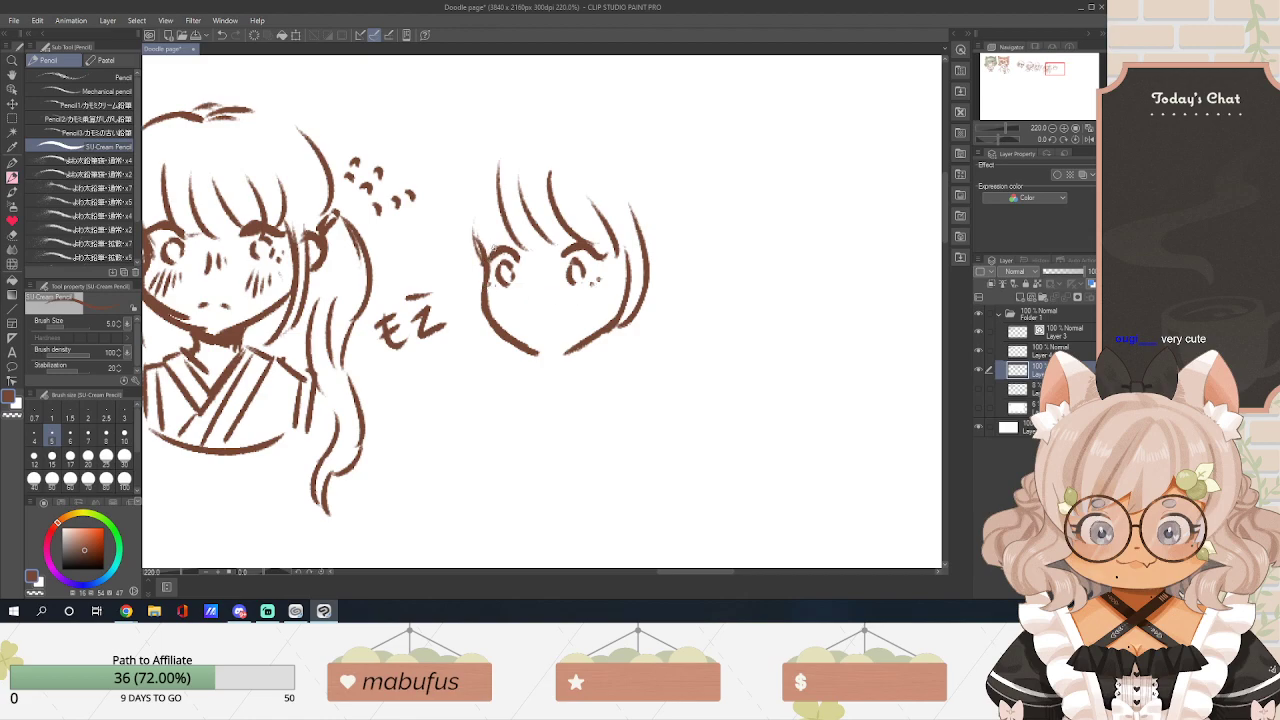
Add eyebrows, a small nose and an open mouth, plus a short hair strand at the right jaw.
drag(493, 230, 581, 229)
mouse_move(529, 276)
mouse_down()
mouse_move(545, 337)
mouse_move(566, 314)
mouse_move(606, 347)
mouse_up()
key(ctrl+z)
key(ctrl+z)
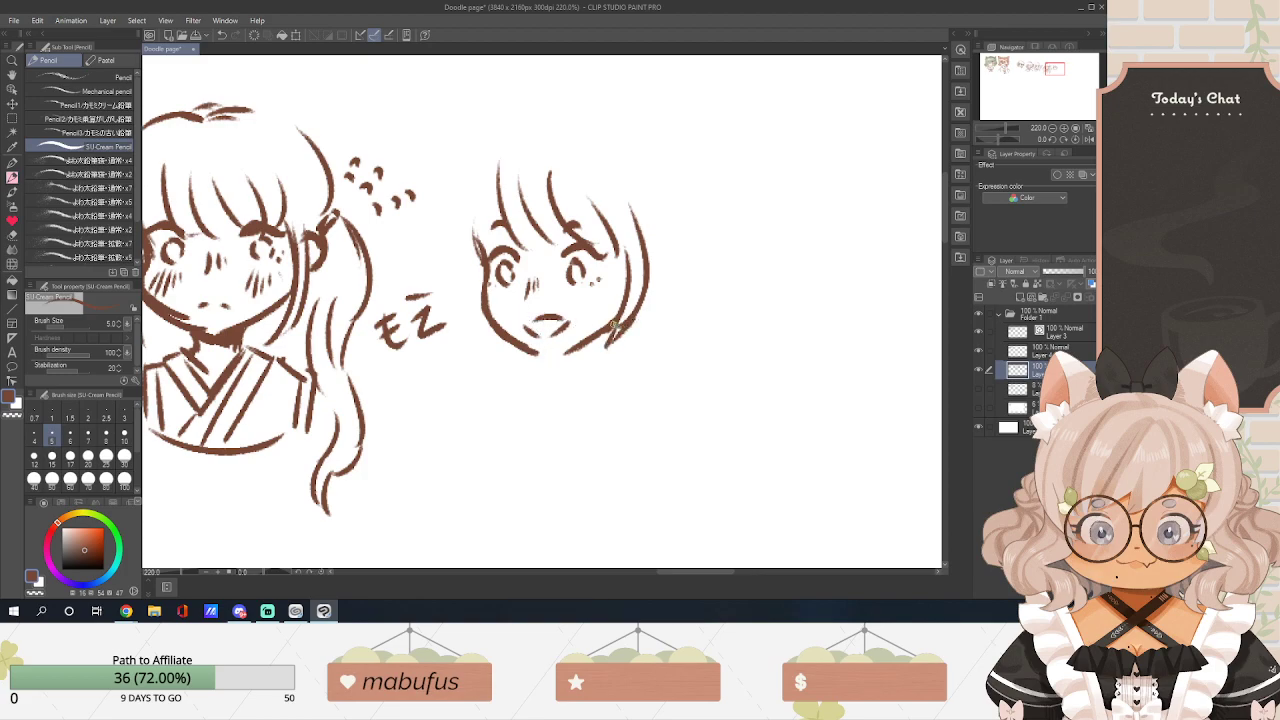
Sketch the short hair on the left of the face with curved upper locks and strands falling beside the jaw.
drag(480, 190, 472, 270)
key(ctrl+z)
key(ctrl+z)
drag(464, 184, 480, 266)
drag(488, 218, 476, 256)
drag(502, 215, 450, 332)
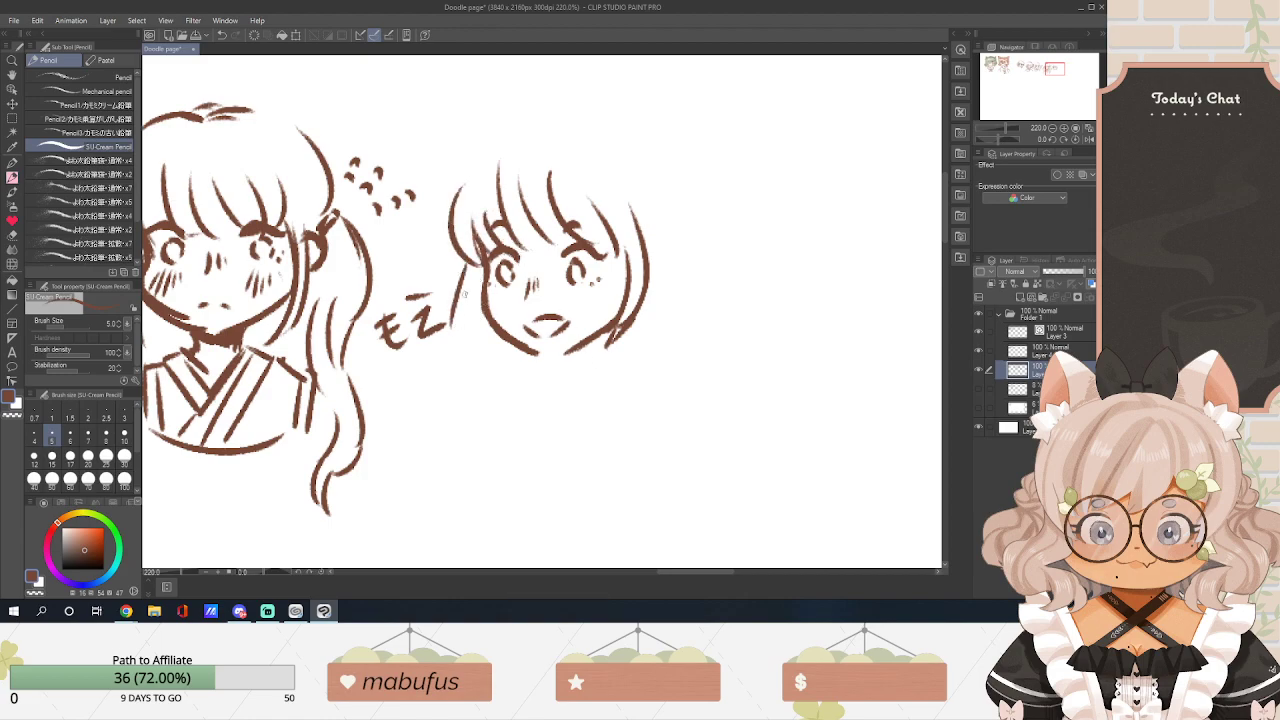
key(ctrl+z)
drag(466, 264, 458, 346)
mouse_move(470, 302)
mouse_down()
mouse_move(478, 340)
mouse_move(504, 346)
mouse_up()
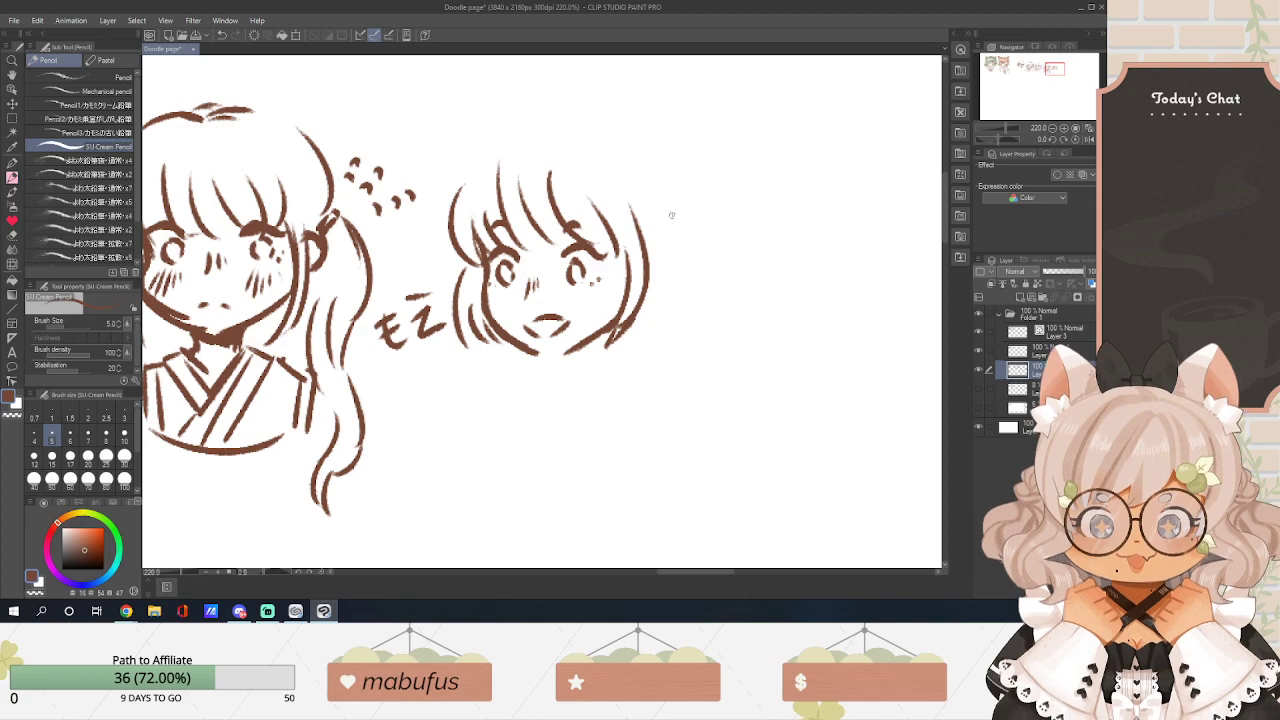
Draw a ribbon bow on the right side of the hair with pointed ends, a hanging loop and shaded tails.
mouse_move(650, 220)
mouse_down()
mouse_move(672, 178)
mouse_move(657, 230)
mouse_move(688, 280)
mouse_up()
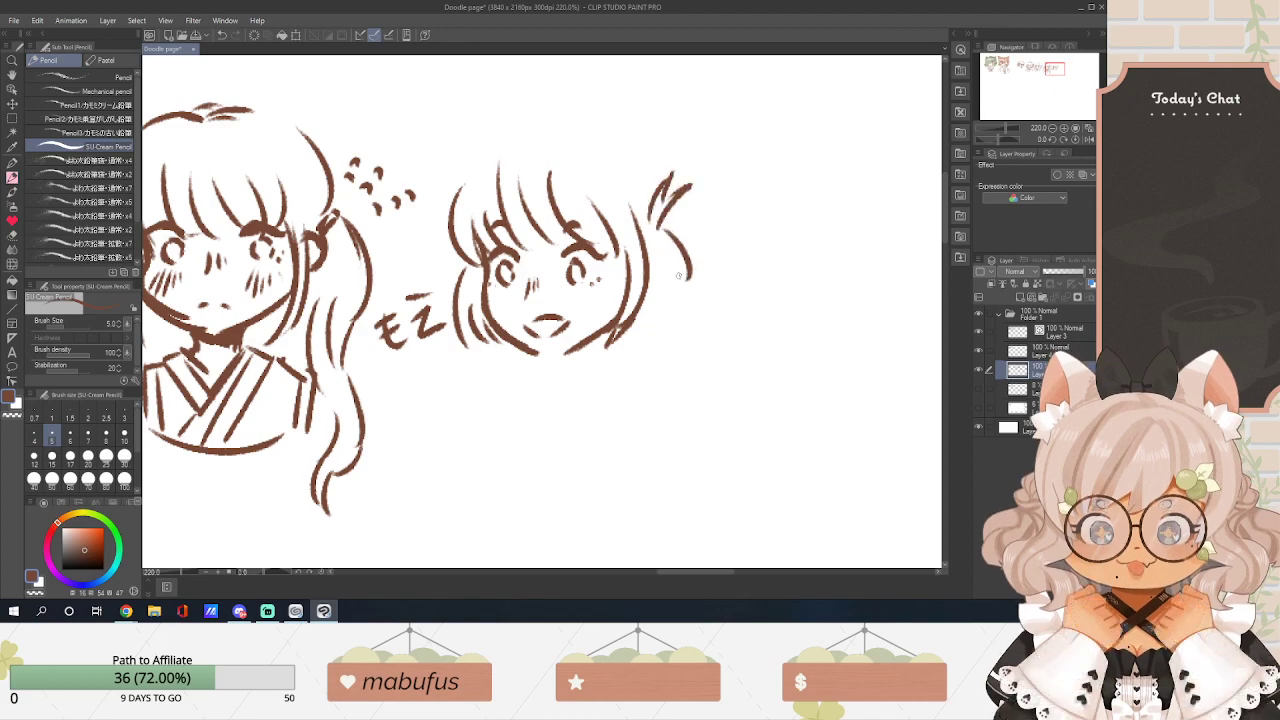
key(ctrl+z)
drag(660, 224, 686, 282)
mouse_move(652, 240)
mouse_down()
mouse_move(684, 278)
mouse_move(666, 232)
mouse_move(650, 242)
mouse_move(628, 180)
mouse_up()
key(ctrl+z)
mouse_move(616, 228)
mouse_down()
mouse_move(638, 208)
mouse_move(643, 221)
mouse_move(630, 222)
mouse_move(664, 310)
mouse_up()
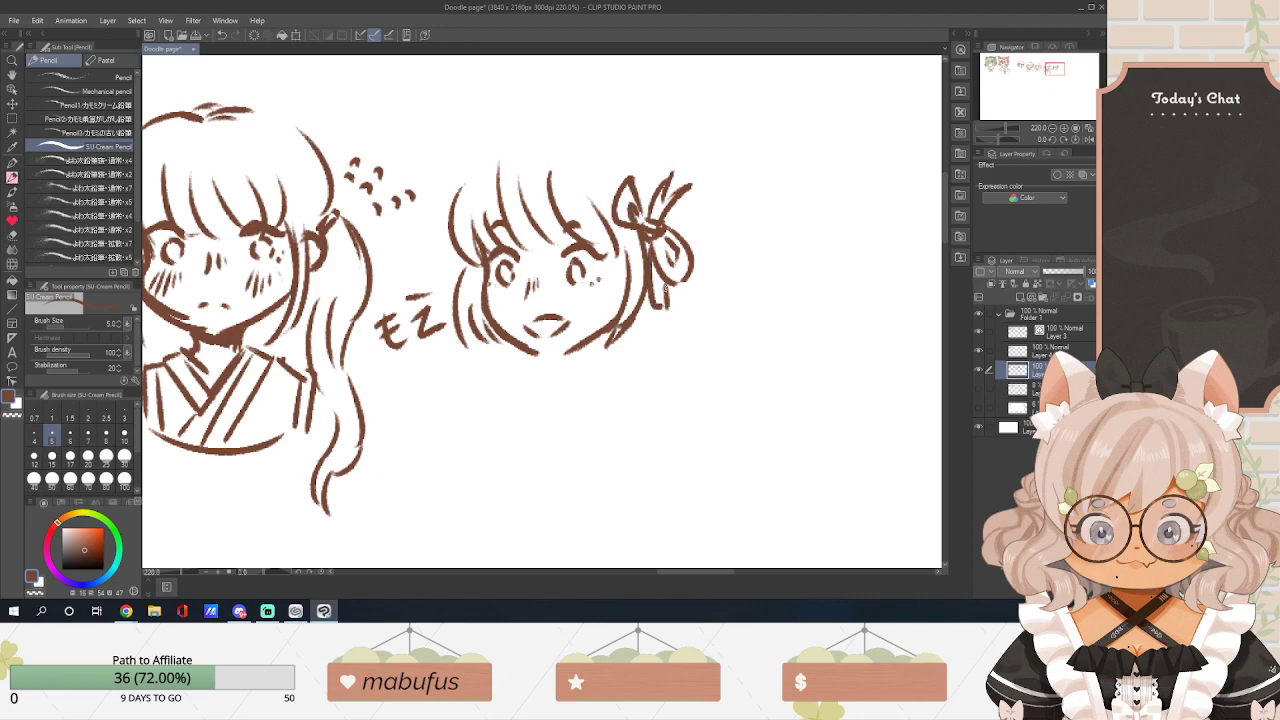
key(ctrl+z)
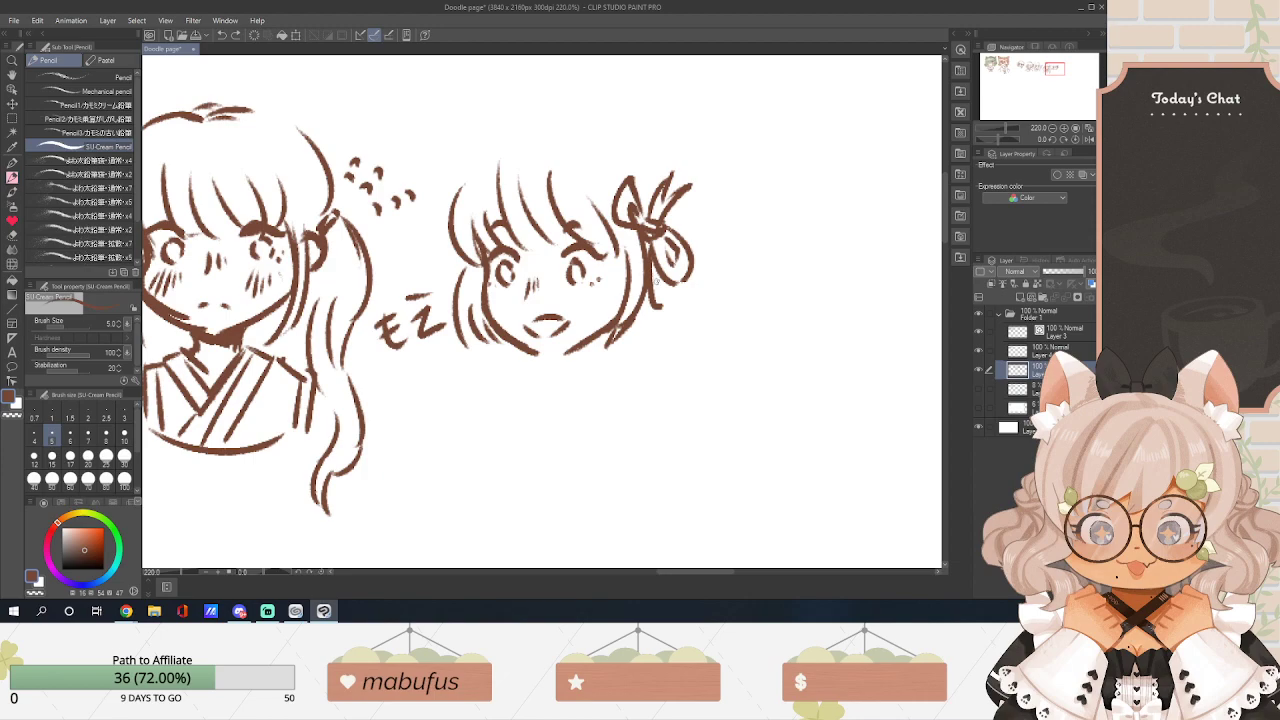
drag(656, 284, 672, 312)
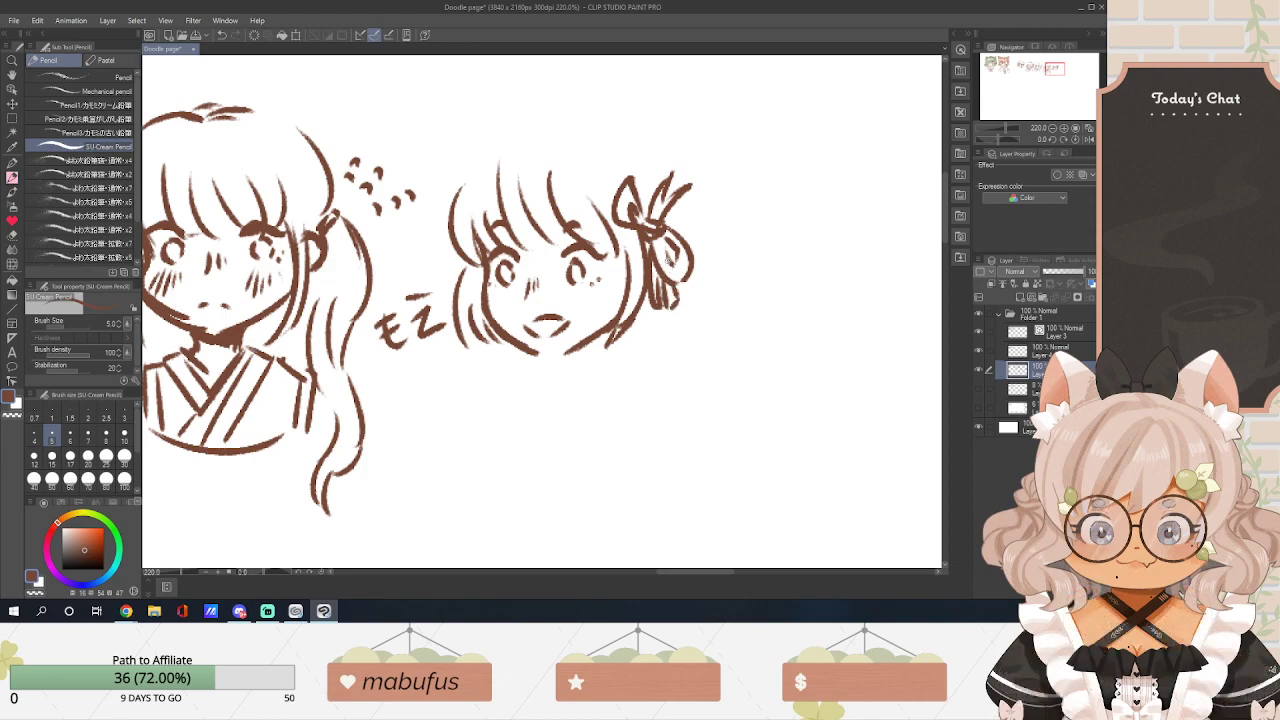
drag(658, 288, 660, 305)
Add outer hair locks curving around the ribbon and outline the crown of the head with loose strands.
mouse_move(692, 234)
mouse_down()
mouse_move(696, 244)
mouse_move(692, 230)
mouse_up()
drag(702, 236, 704, 254)
mouse_move(688, 211)
mouse_down()
mouse_move(717, 263)
mouse_move(698, 241)
mouse_move(695, 314)
mouse_move(700, 291)
mouse_move(693, 311)
mouse_move(644, 332)
mouse_up()
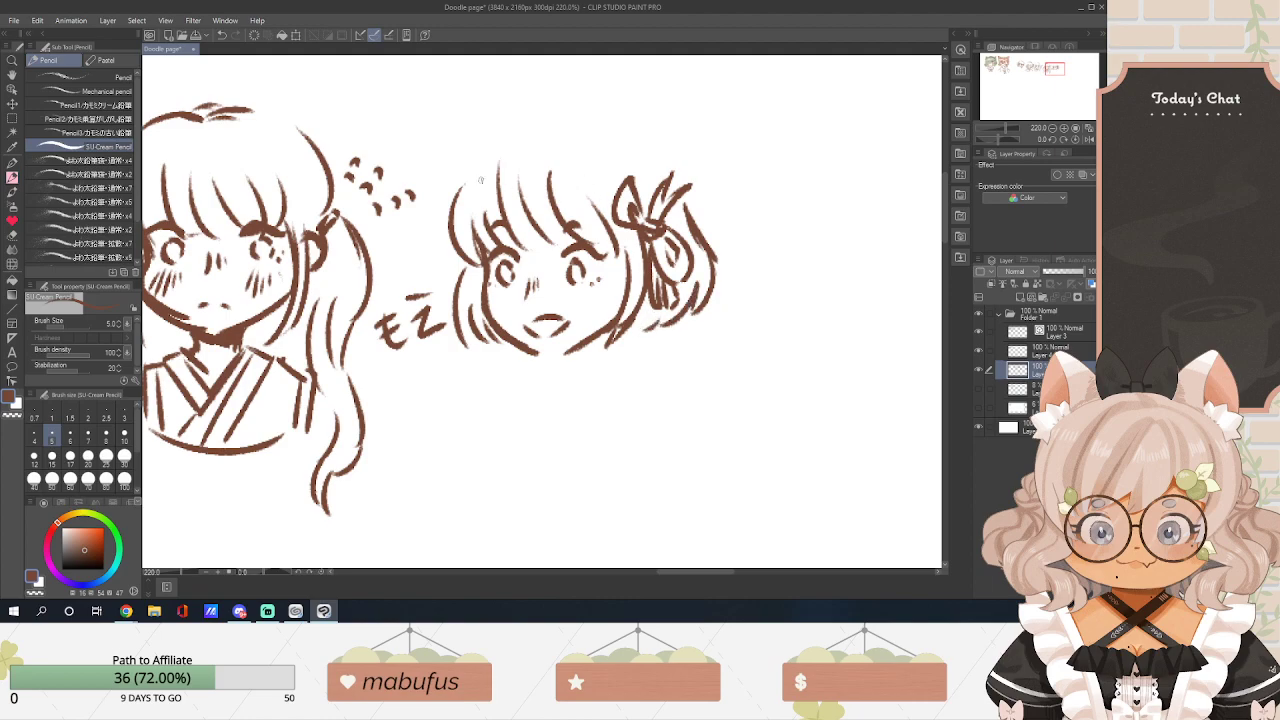
drag(604, 146, 620, 167)
mouse_move(464, 158)
mouse_down()
mouse_move(532, 114)
mouse_move(596, 112)
mouse_move(664, 178)
mouse_up()
Add blush lines under both eyes and sketch the neck with a filled shadow below the chin.
drag(495, 292, 513, 316)
mouse_move(577, 291)
mouse_down()
mouse_move(582, 312)
mouse_move(600, 310)
mouse_move(571, 307)
mouse_up()
drag(535, 352, 539, 375)
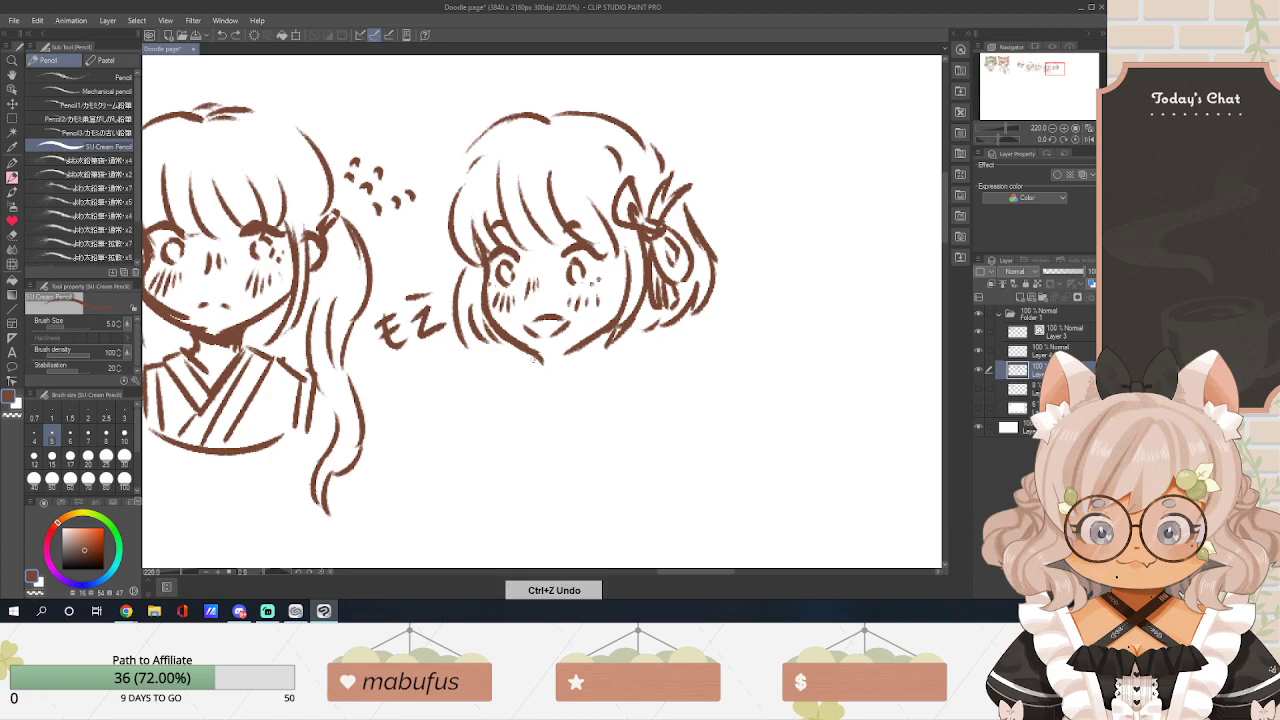
mouse_move(596, 337)
mouse_down()
mouse_move(537, 357)
mouse_move(587, 348)
mouse_move(543, 360)
mouse_move(582, 350)
mouse_up()
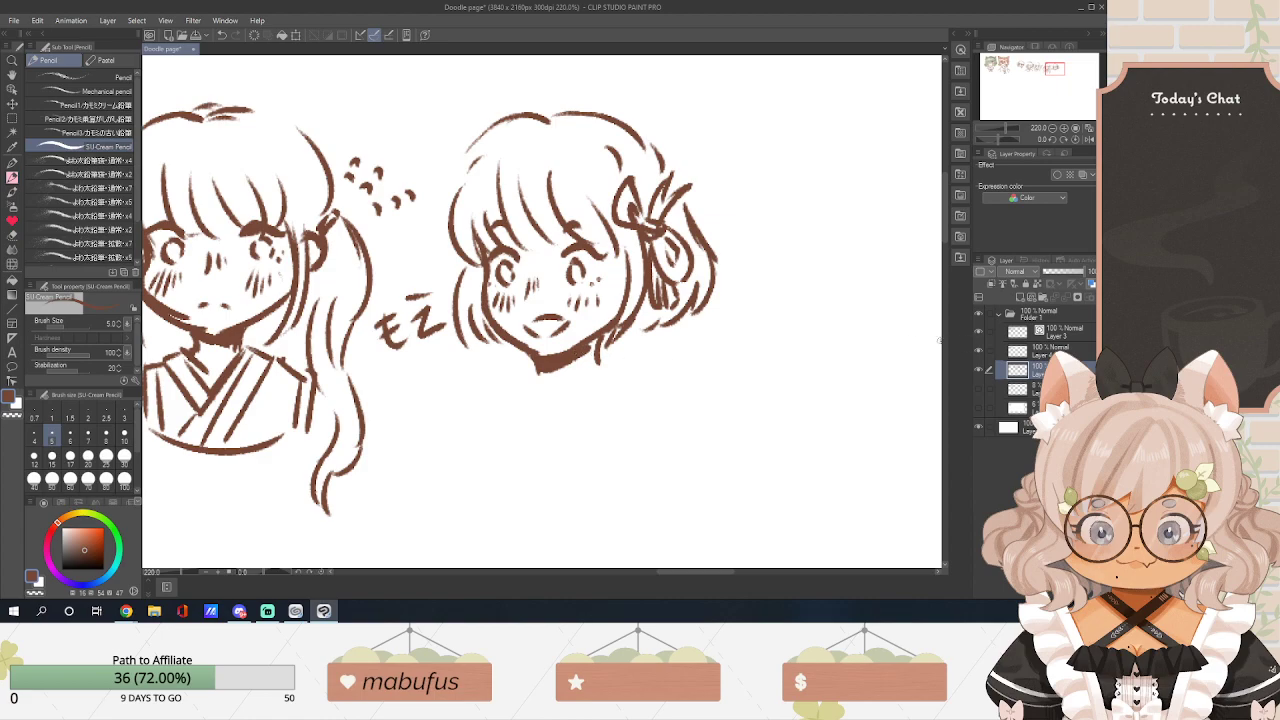
key(alt+Tab)
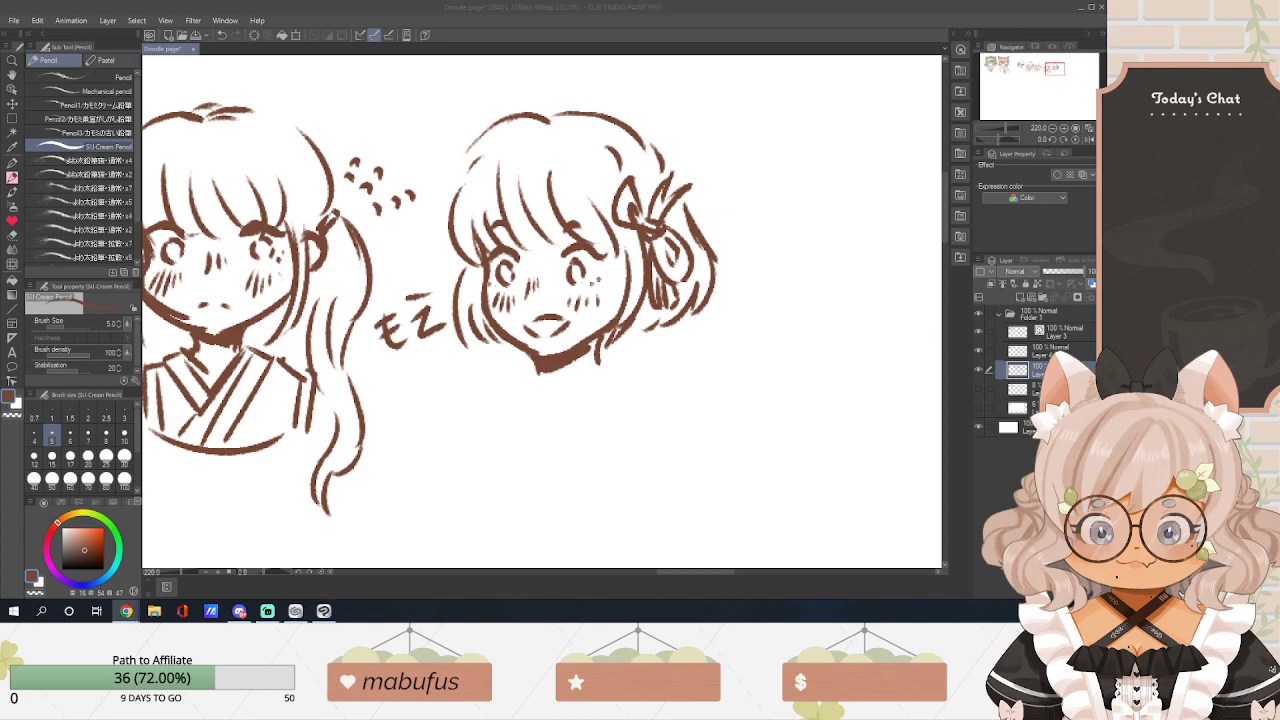
key(alt+Tab)
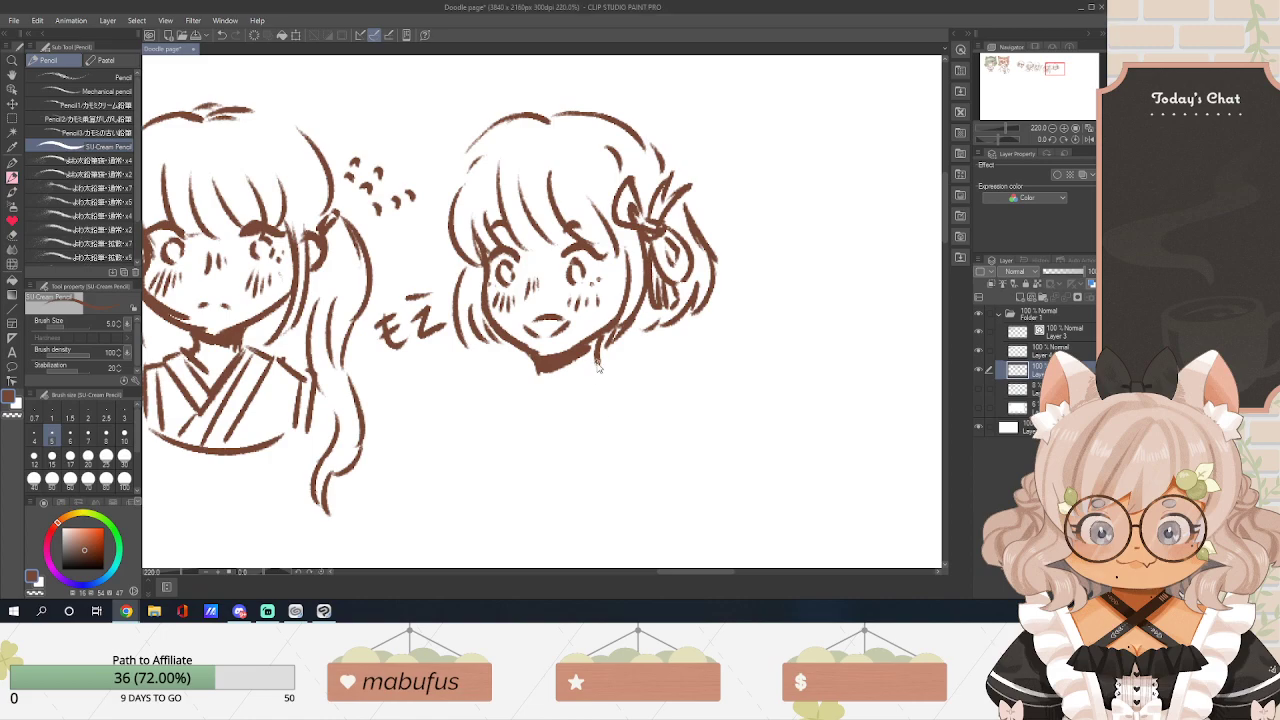
Sketch the V-shaped robe collar below the sixth character's neck.
drag(598, 362, 542, 410)
key(ctrl+z)
drag(588, 368, 542, 426)
drag(531, 377, 549, 420)
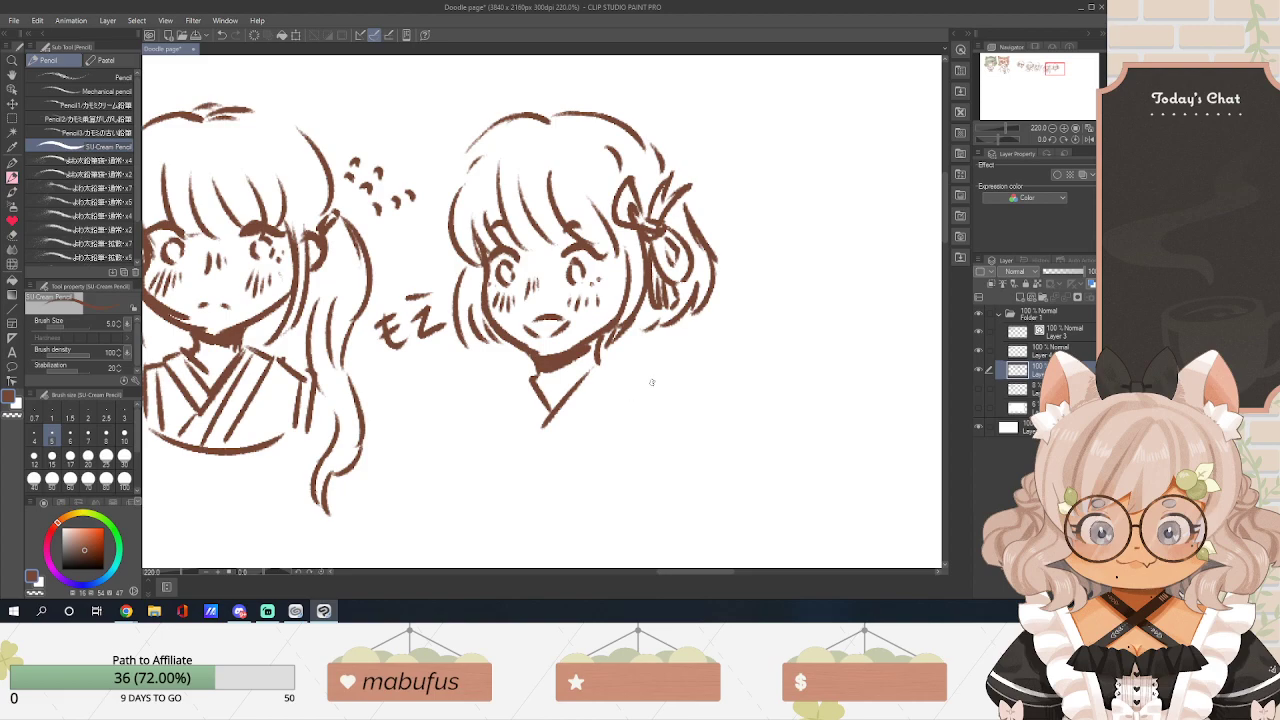
Extend the crossed collar into overlapping robe bands and add the right shoulder with a sleeve band.
drag(541, 428, 551, 465)
key(ctrl+z)
key(ctrl+z)
key(ctrl+z)
mouse_move(550, 416)
mouse_down()
mouse_move(530, 446)
mouse_move(551, 463)
mouse_up()
mouse_move(597, 361)
mouse_down()
mouse_move(648, 390)
mouse_move(641, 441)
mouse_move(563, 445)
mouse_up()
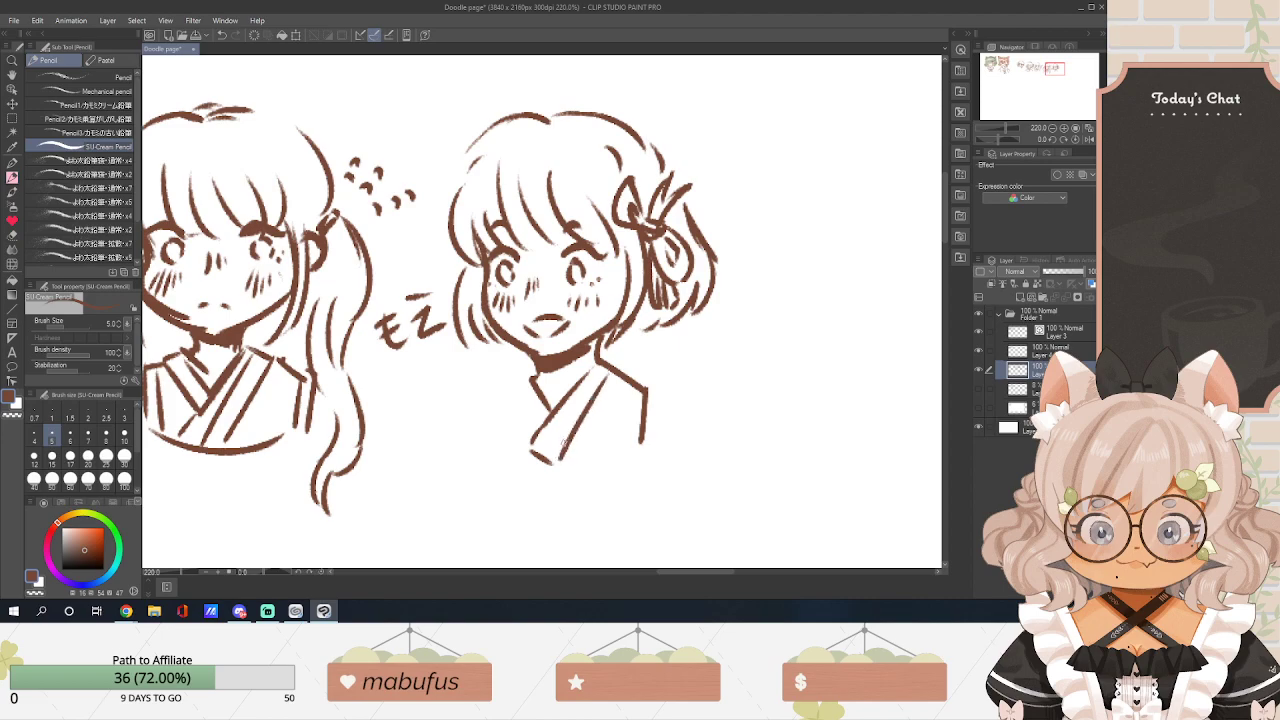
drag(511, 383, 531, 428)
drag(648, 388, 658, 450)
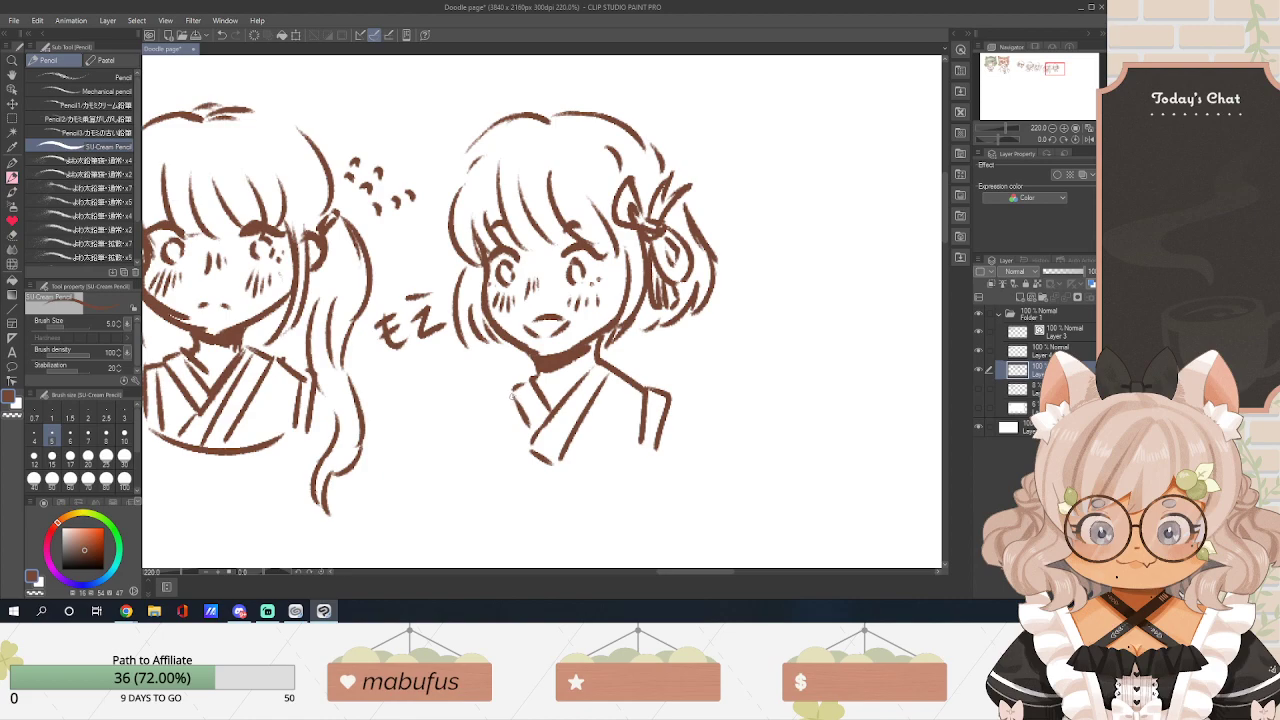
Sketch a raised hand at the left of the robe and add the sleeve lines on both sides.
mouse_move(506, 400)
mouse_down()
mouse_move(477, 435)
mouse_move(500, 425)
mouse_move(516, 468)
mouse_up()
drag(502, 398, 484, 408)
drag(674, 403, 711, 440)
drag(472, 437, 464, 454)
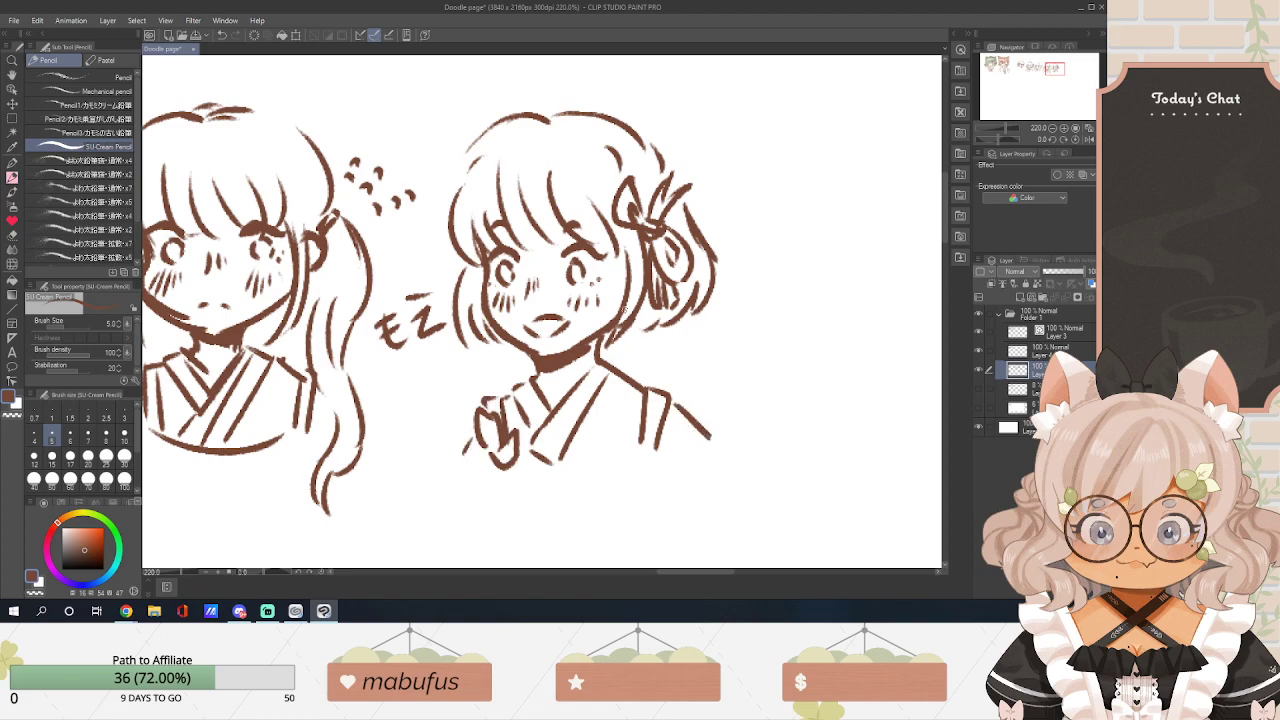
Add a loose outer strand to the left of the hair and scatter three small hearts around the character.
drag(450, 252, 440, 294)
drag(702, 137, 711, 164)
drag(470, 364, 481, 382)
drag(731, 346, 742, 376)
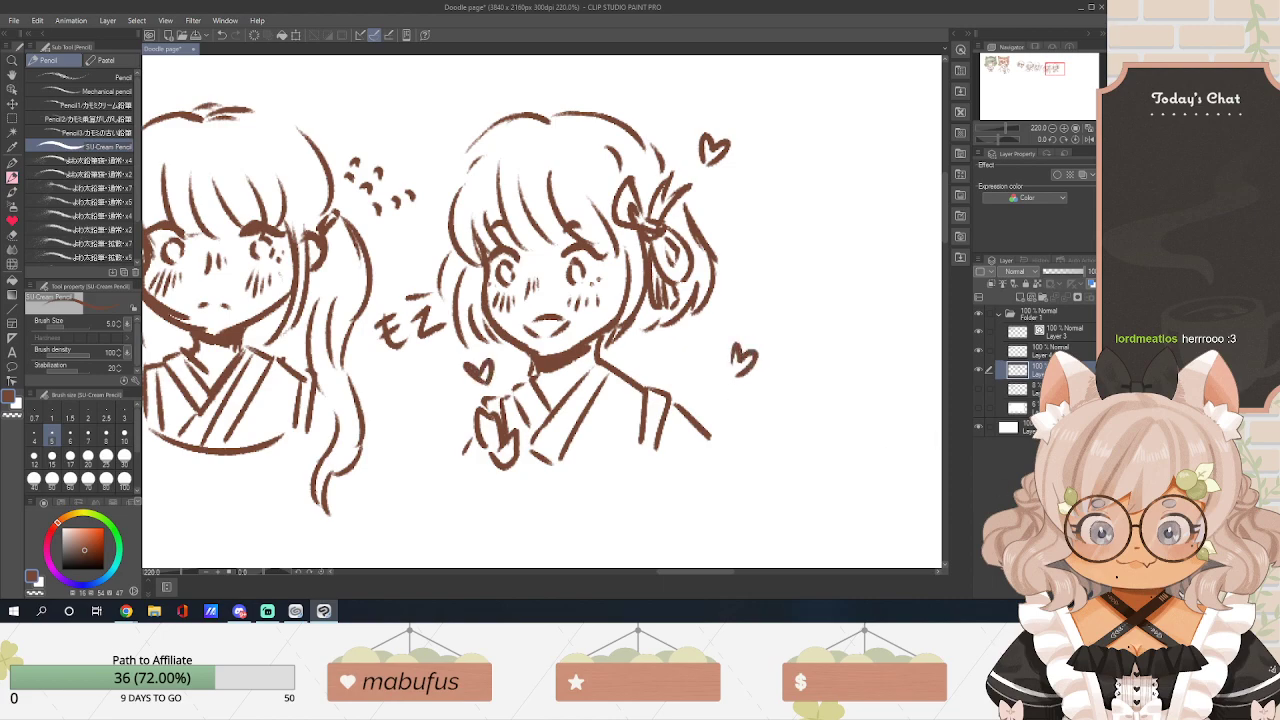
Look over the whole row of brown pencil busts at a wider view to compare them.
key(alt+Tab)
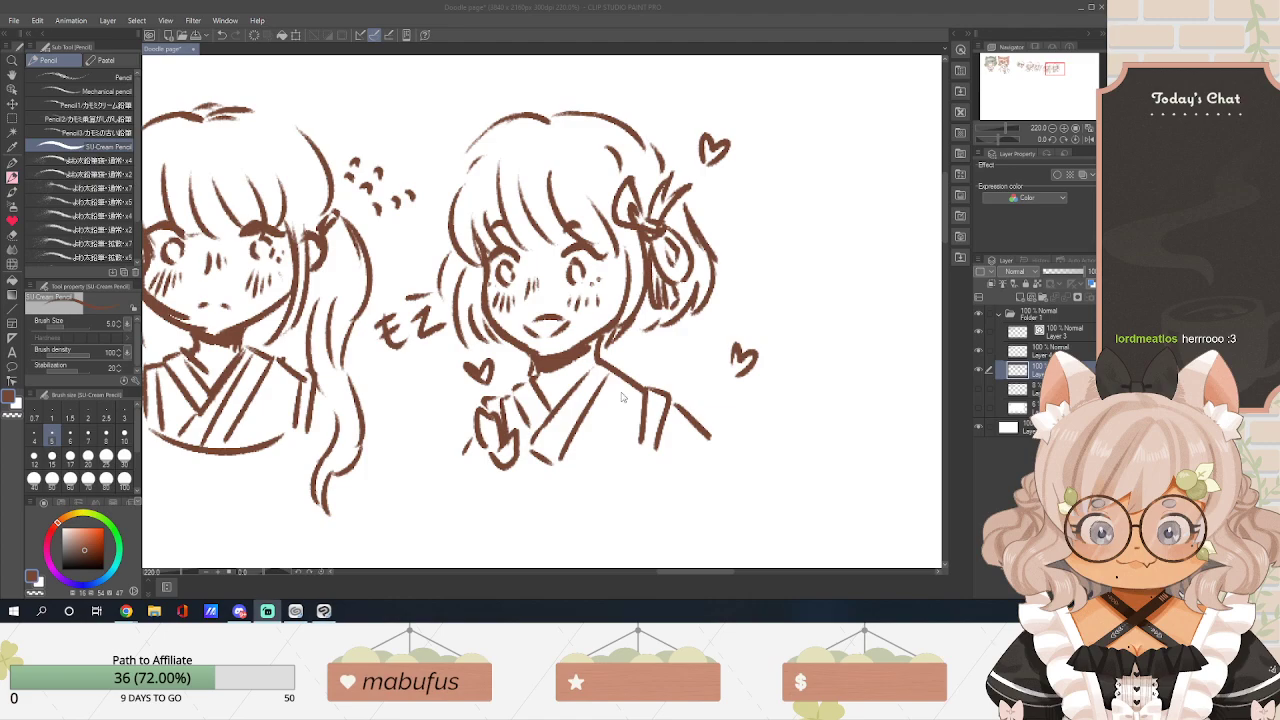
drag(666, 577, 658, 560)
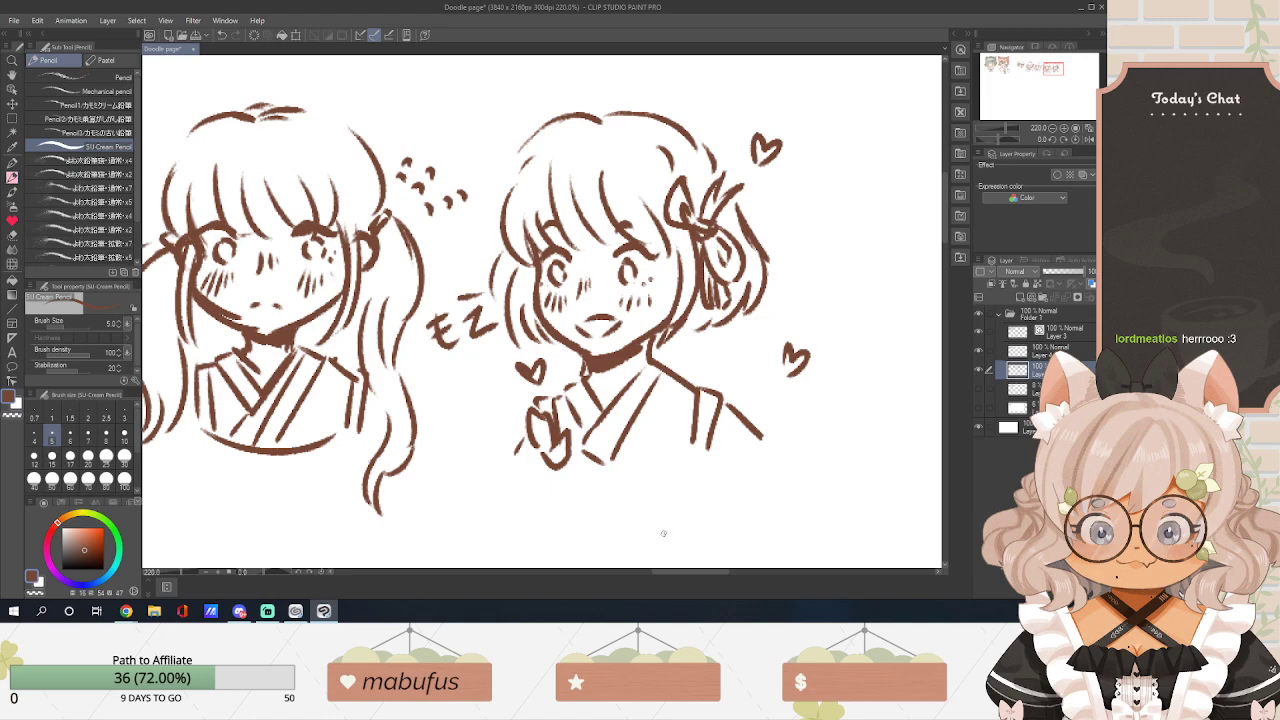
drag(663, 569, 655, 573)
scroll(655, 573, down, 4)
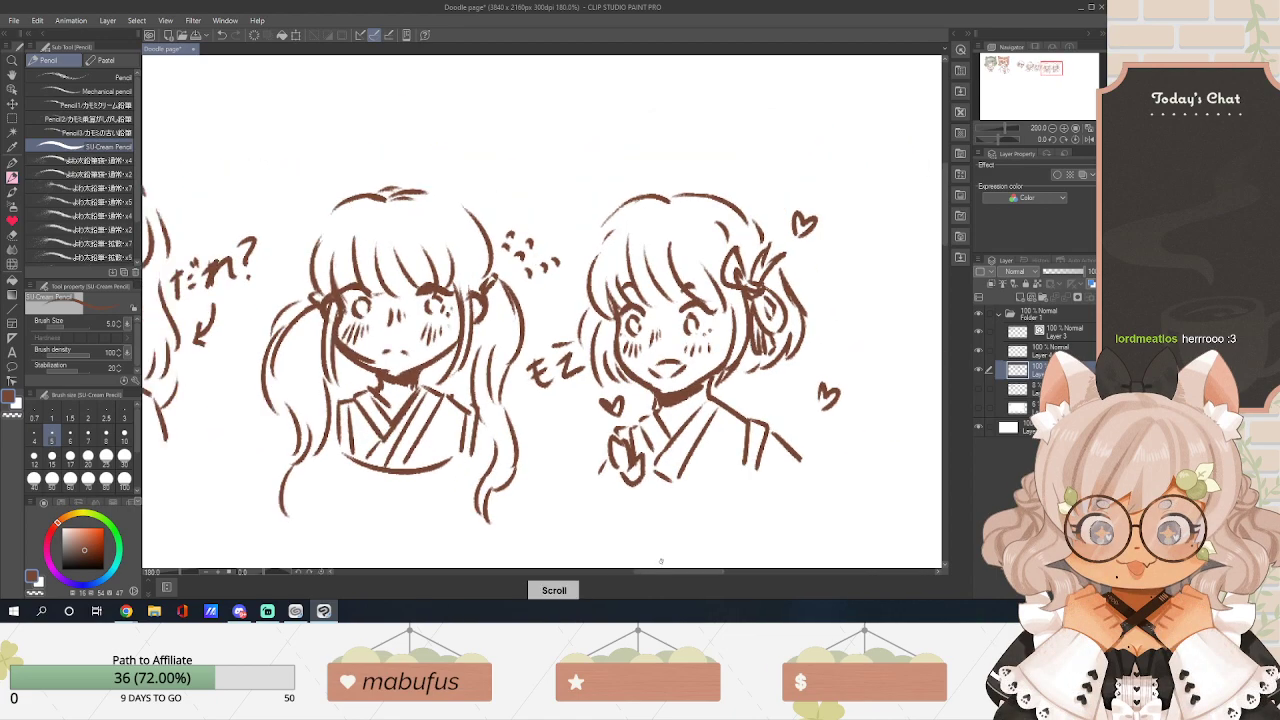
mouse_move(664, 572)
mouse_down()
mouse_move(597, 573)
mouse_move(702, 577)
mouse_up()
scroll(647, 577, up, 2)
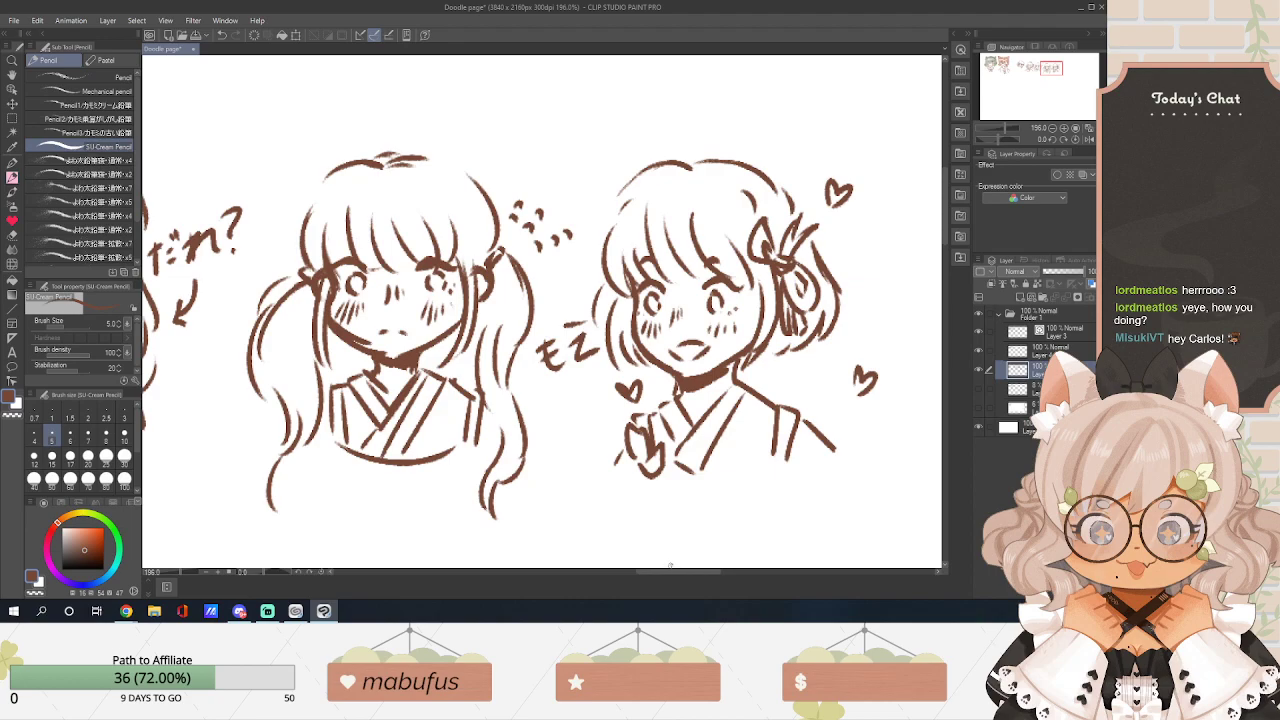
drag(657, 575, 562, 580)
scroll(613, 505, down, 2)
scroll(613, 508, down, 1)
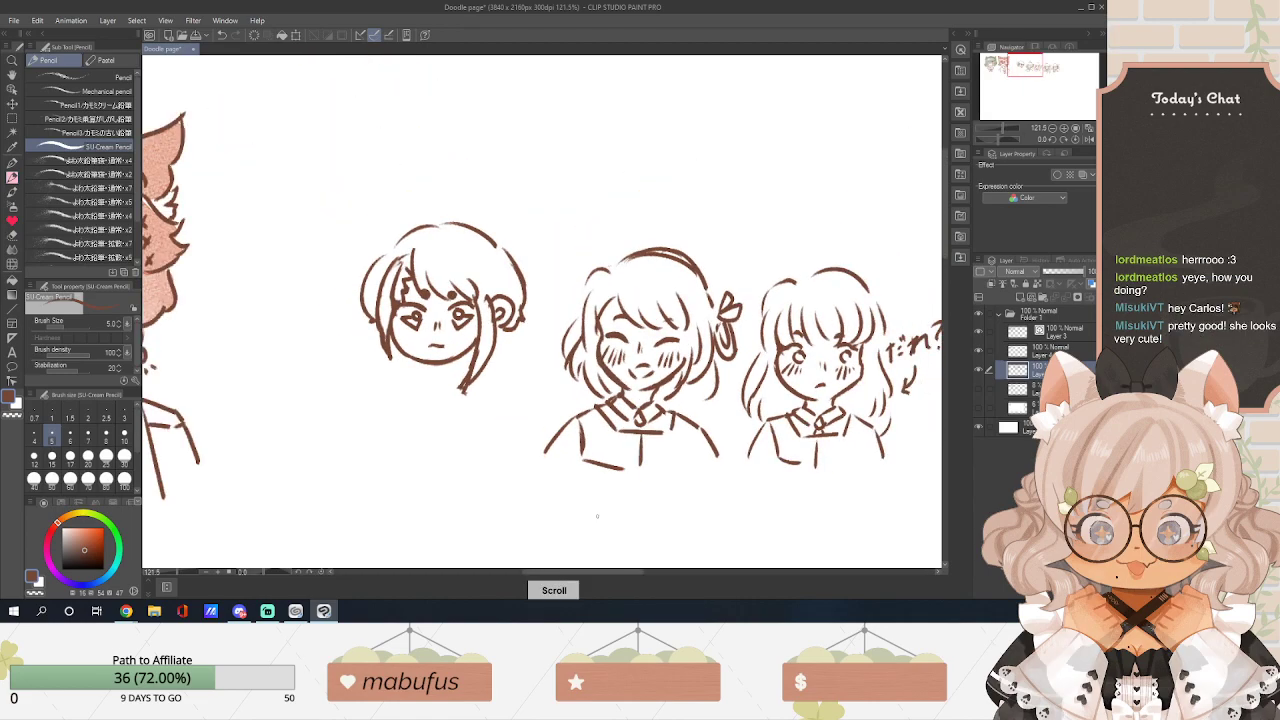
drag(582, 575, 684, 582)
drag(945, 243, 945, 285)
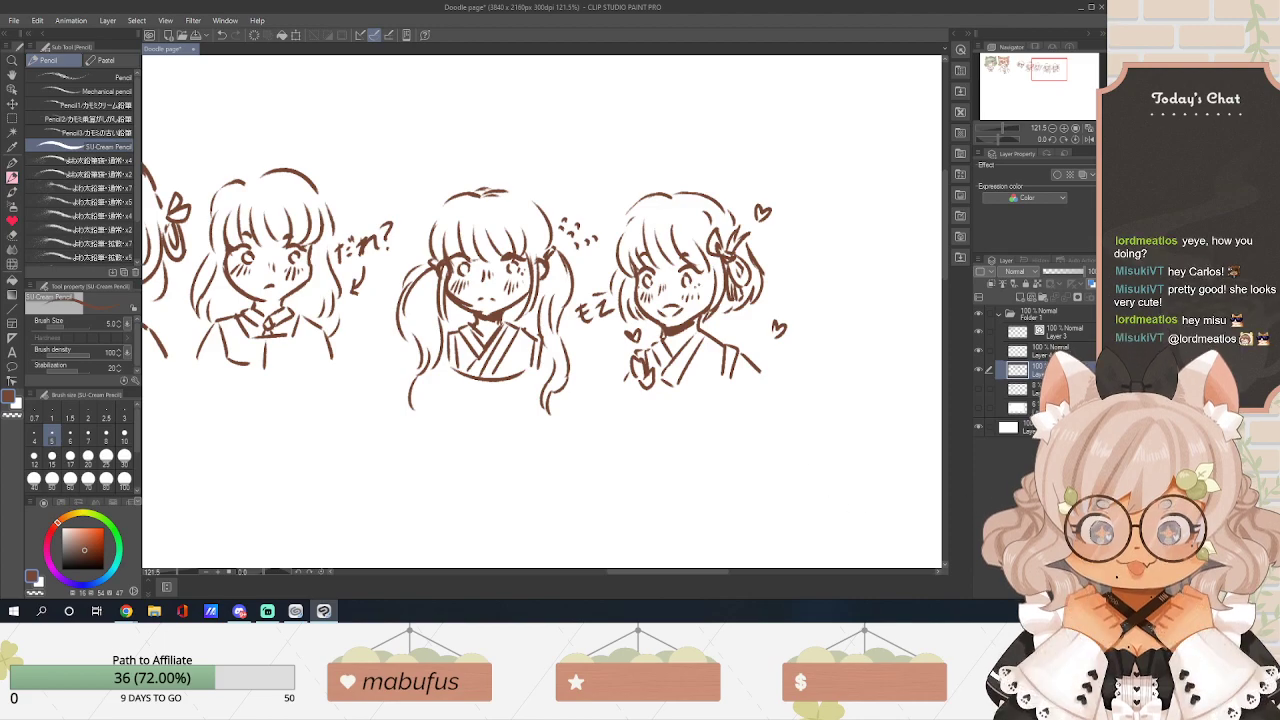
key(alt+Tab)
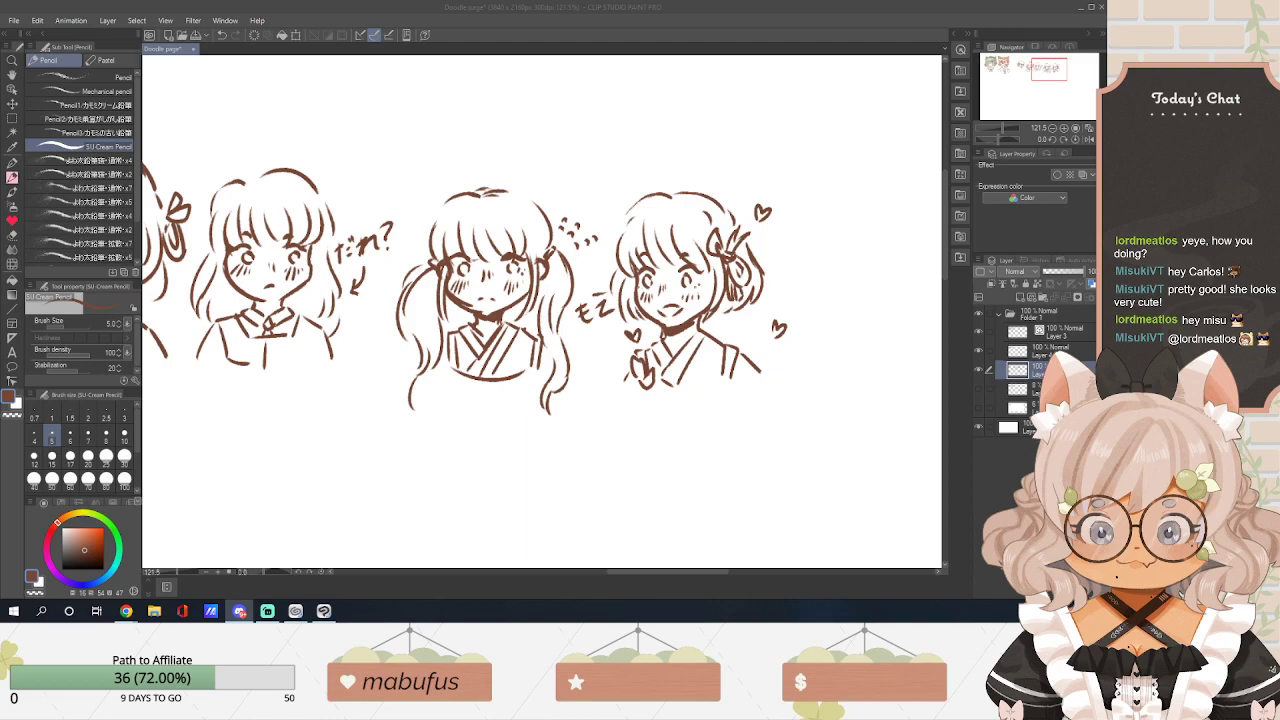
key(alt+Tab)
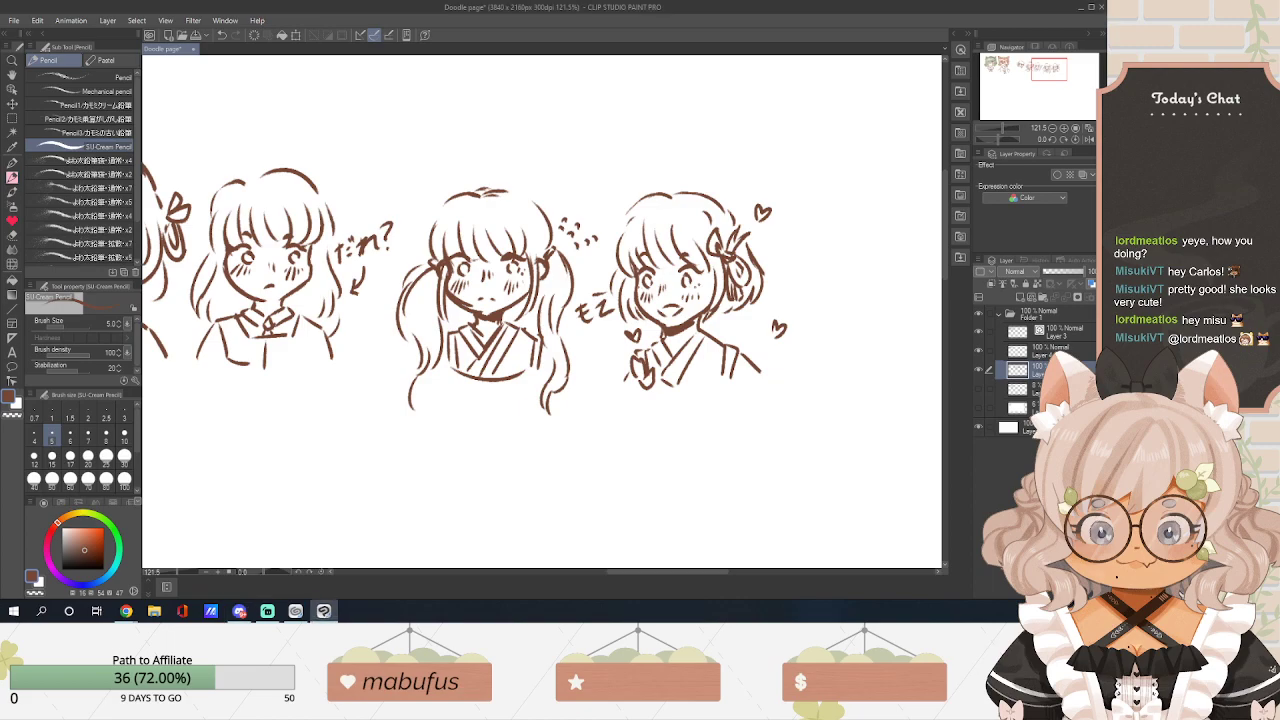
Switch to the Chrome window and examine the bunny-eared character's reference sheet, including its front, back and leg details.
key(alt+Tab)
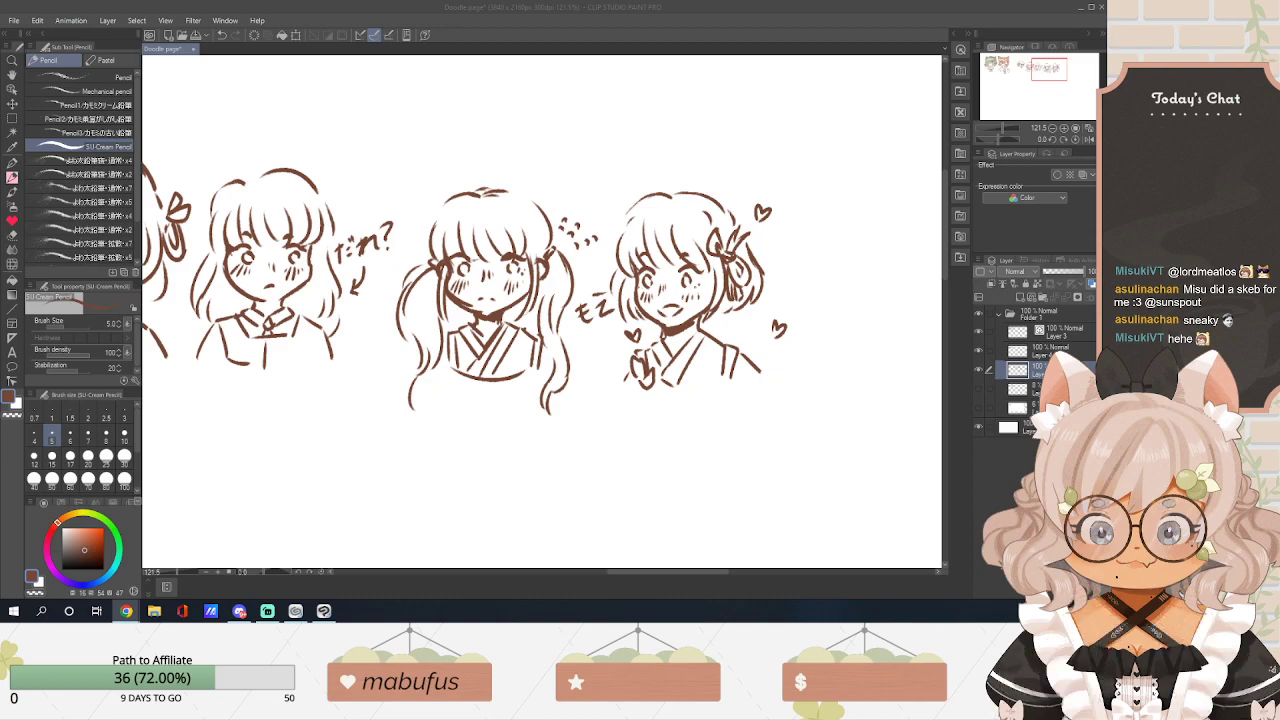
drag(1105, 115, 553, 2)
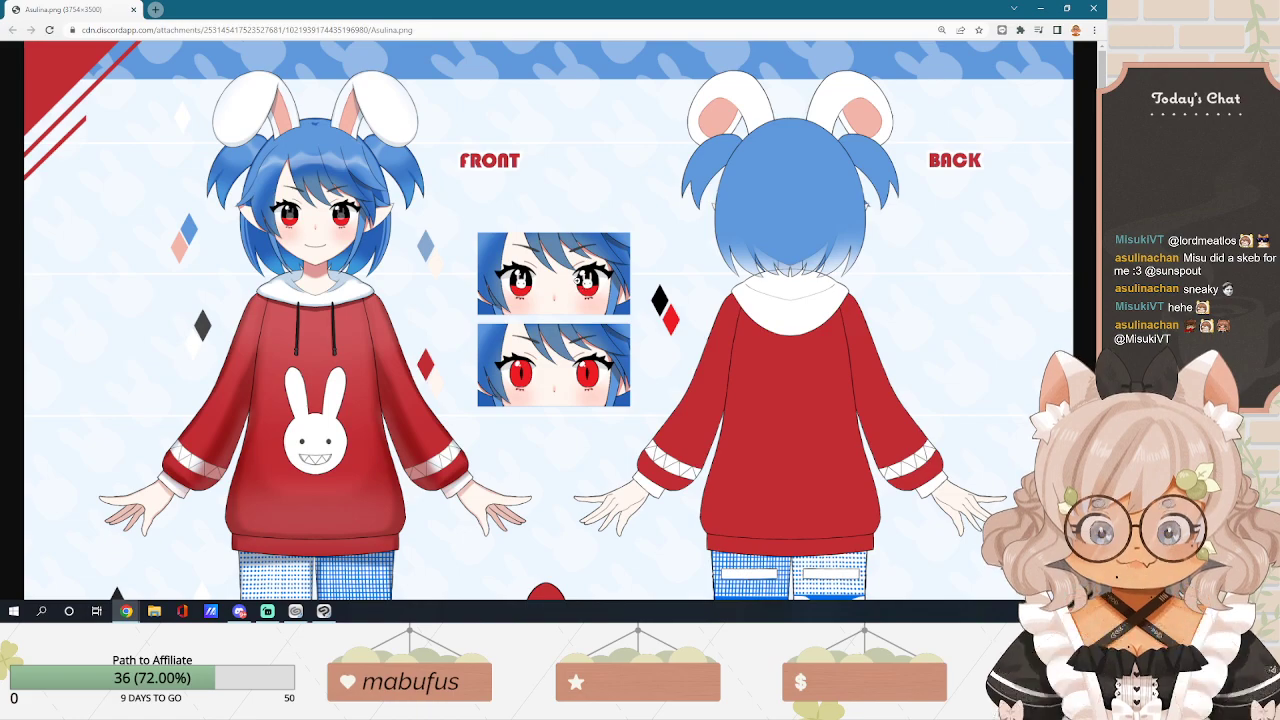
scroll(578, 283, down, 3)
scroll(578, 283, down, 1)
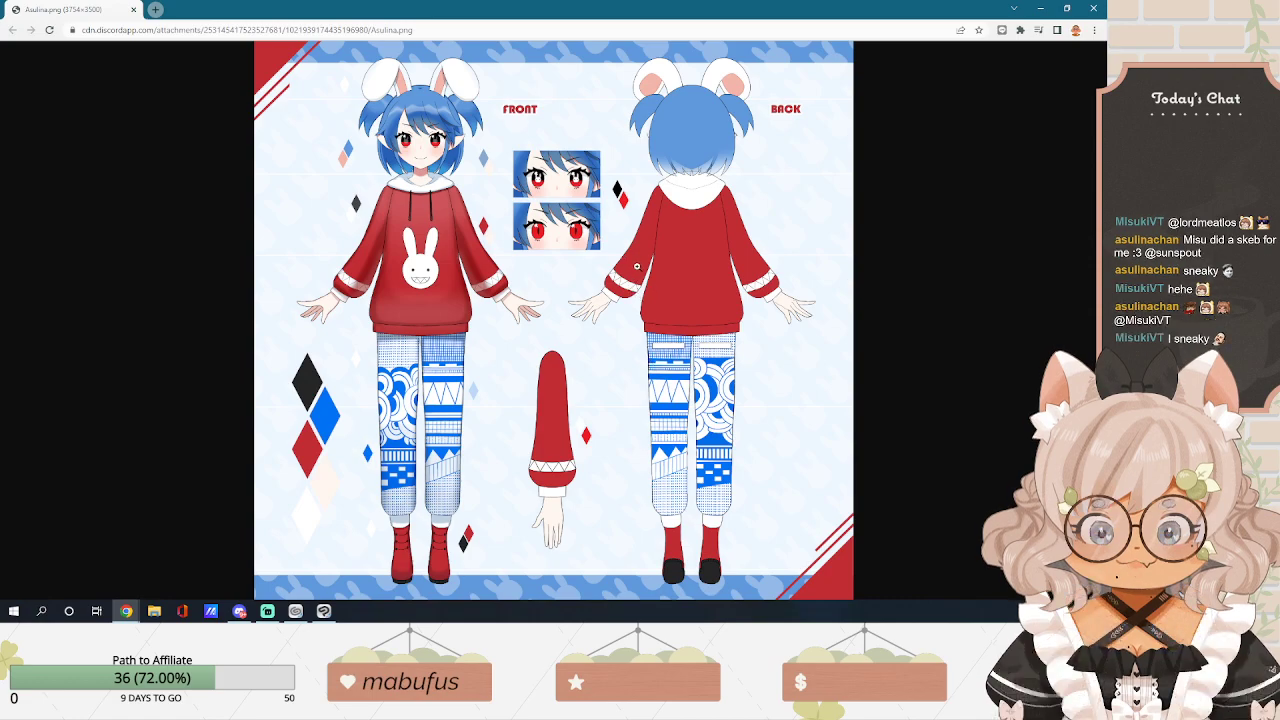
scroll(637, 268, up, 3)
scroll(637, 266, up, 2)
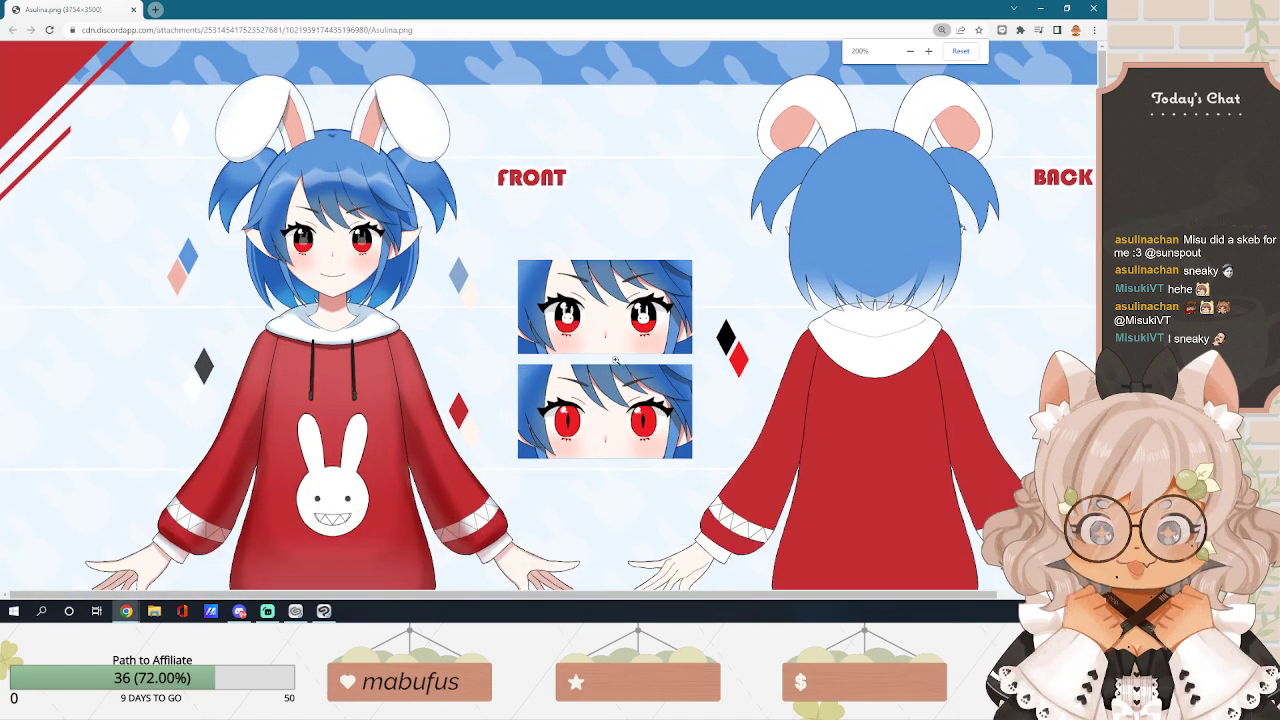
scroll(617, 380, down, 6)
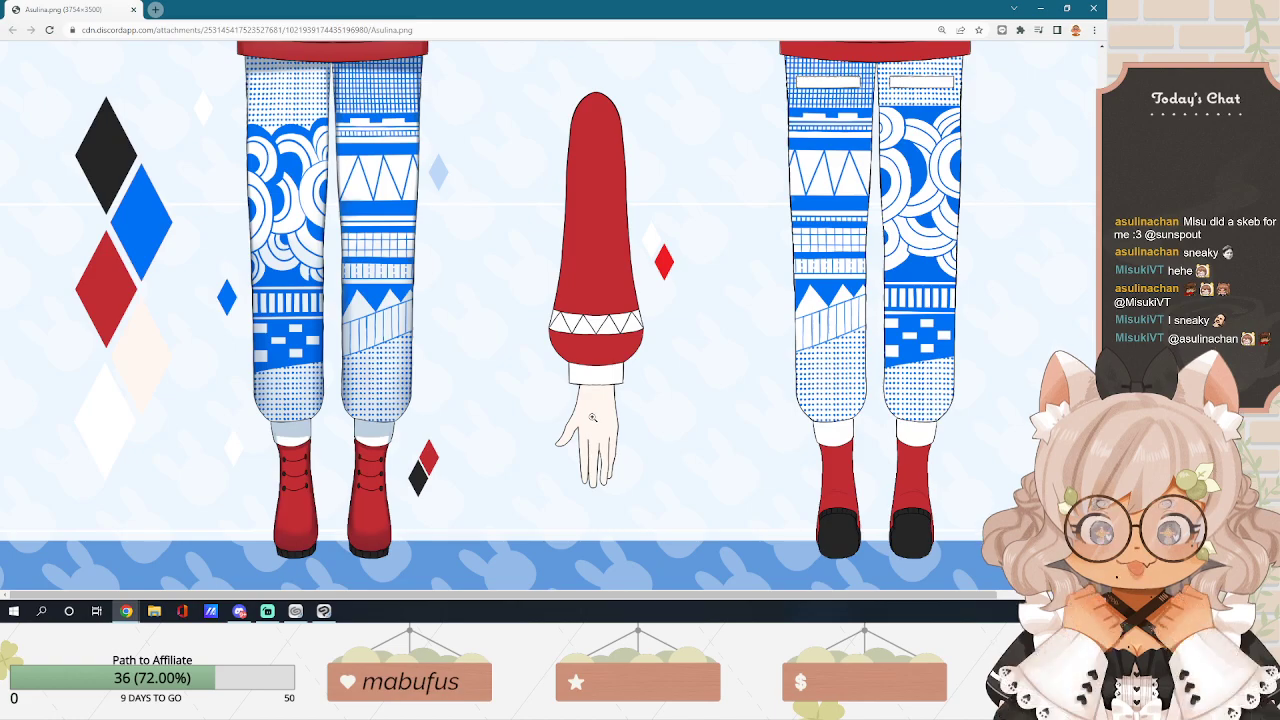
scroll(592, 417, up, 6)
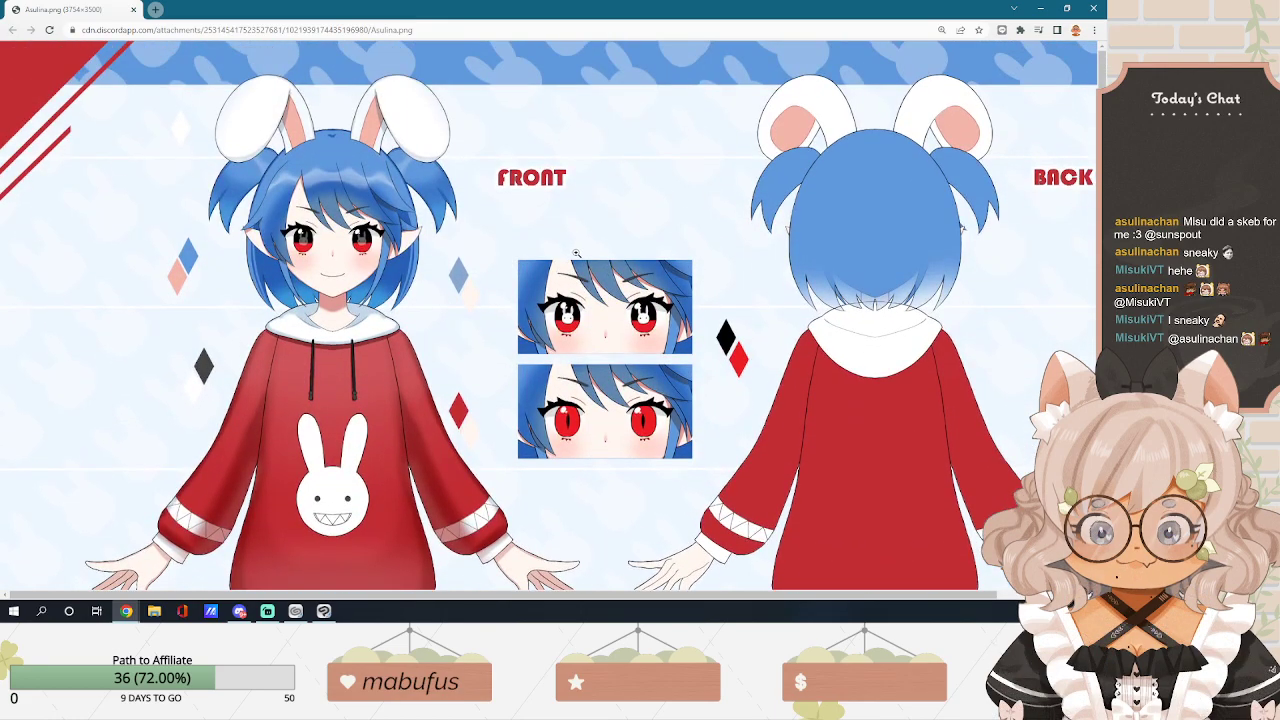
drag(331, 18, 1106, 240)
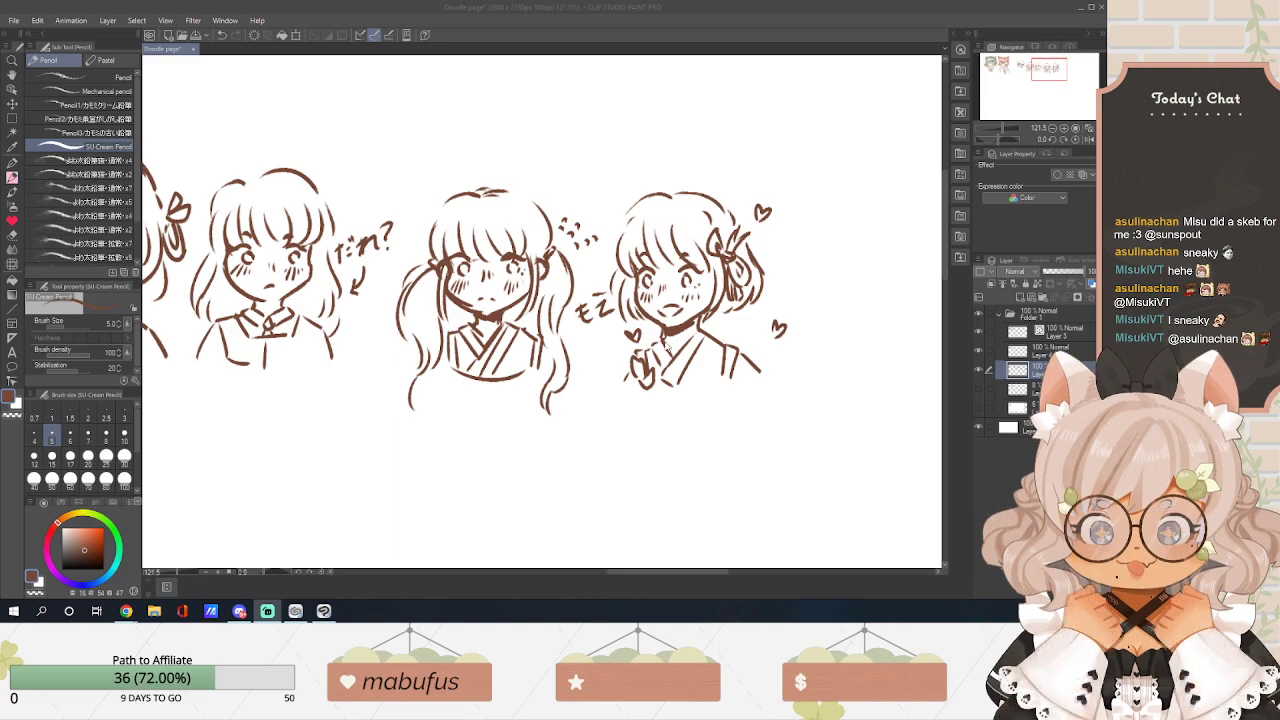
Return to the doodle page, add a layer beneath the line art and paint peach Round watercolor blush on the twin-tailed and ribbon-haired busts' faces.
click(846, 343)
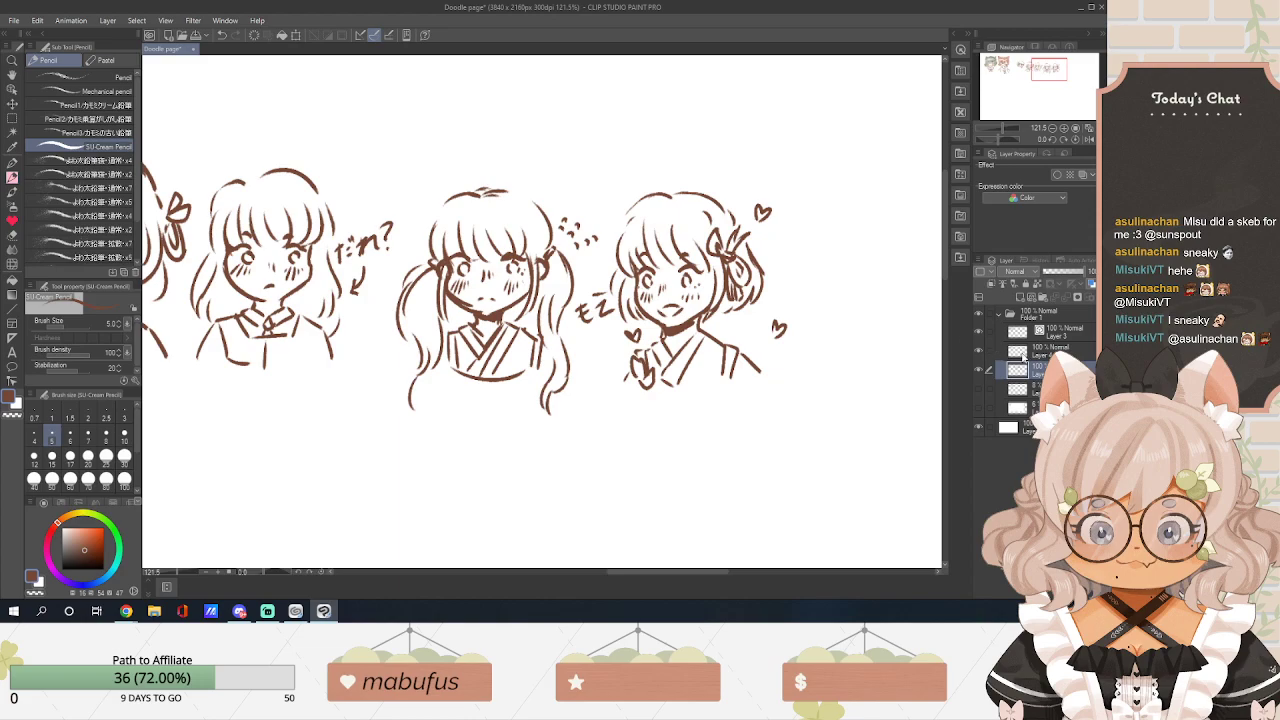
click(1025, 378)
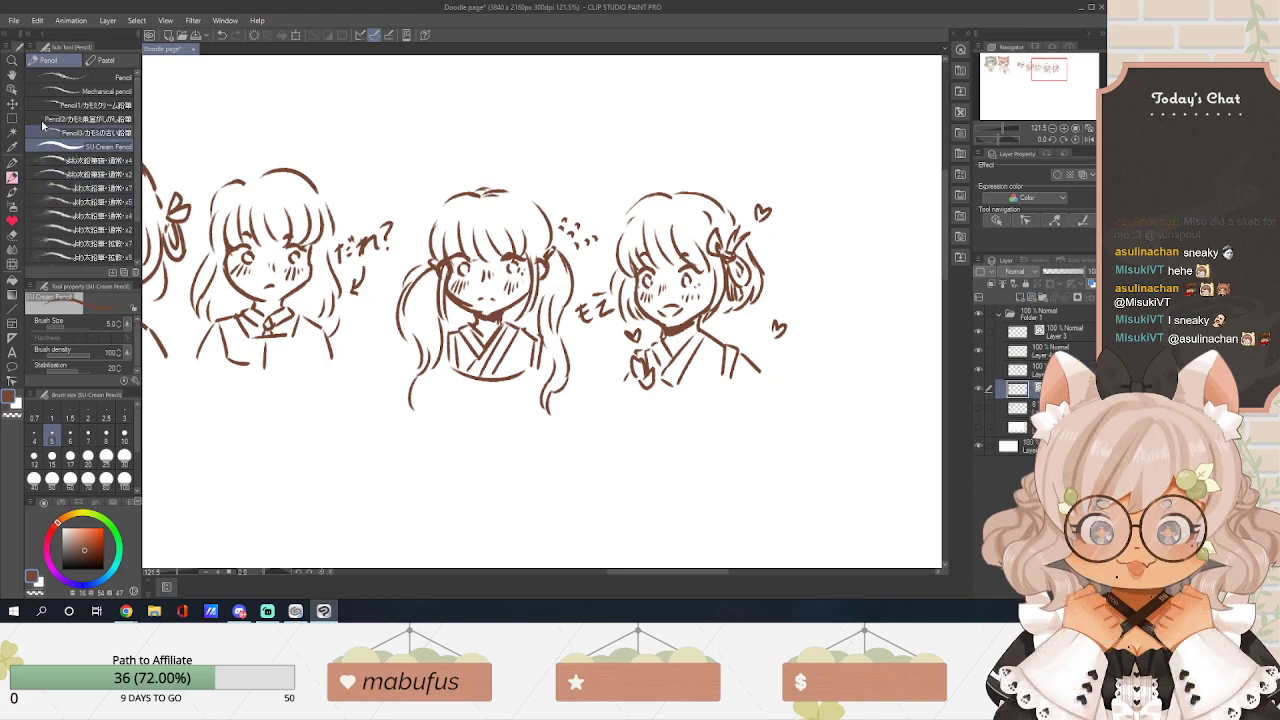
click(13, 193)
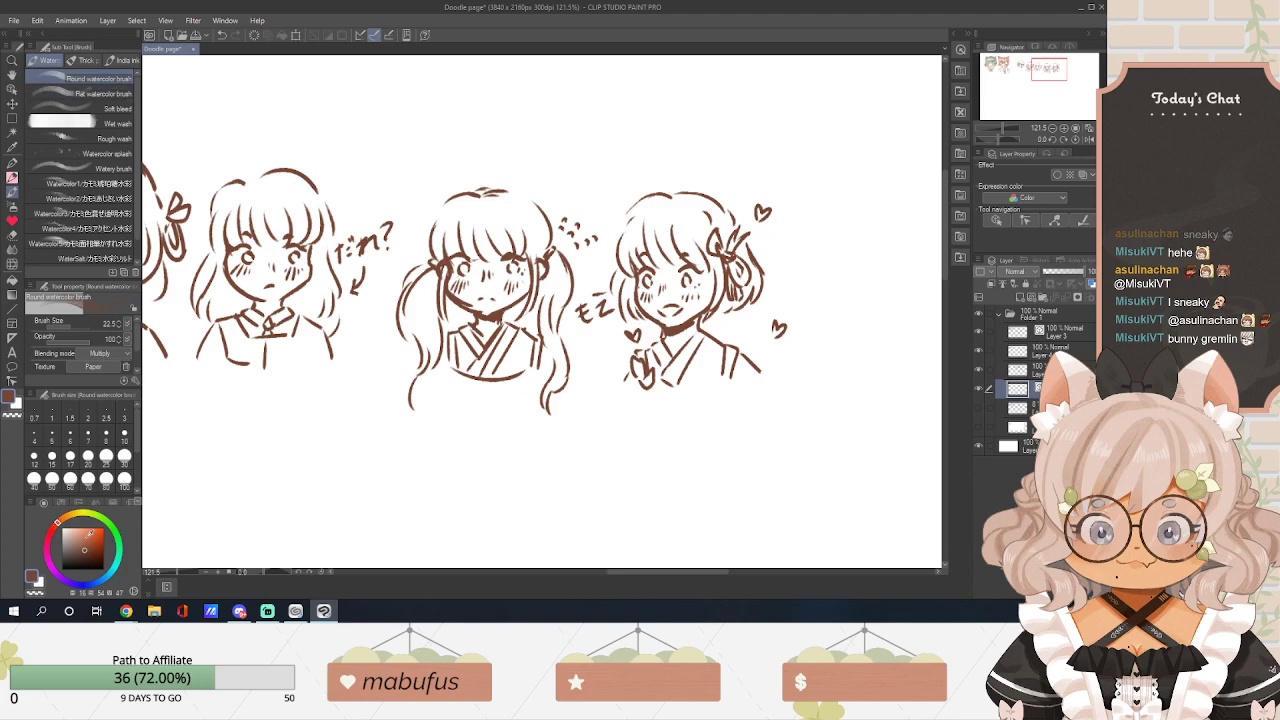
click(83, 528)
mouse_move(452, 286)
mouse_down()
mouse_move(522, 283)
mouse_move(462, 281)
mouse_up()
mouse_move(668, 297)
mouse_down()
mouse_move(641, 295)
mouse_move(708, 300)
mouse_up()
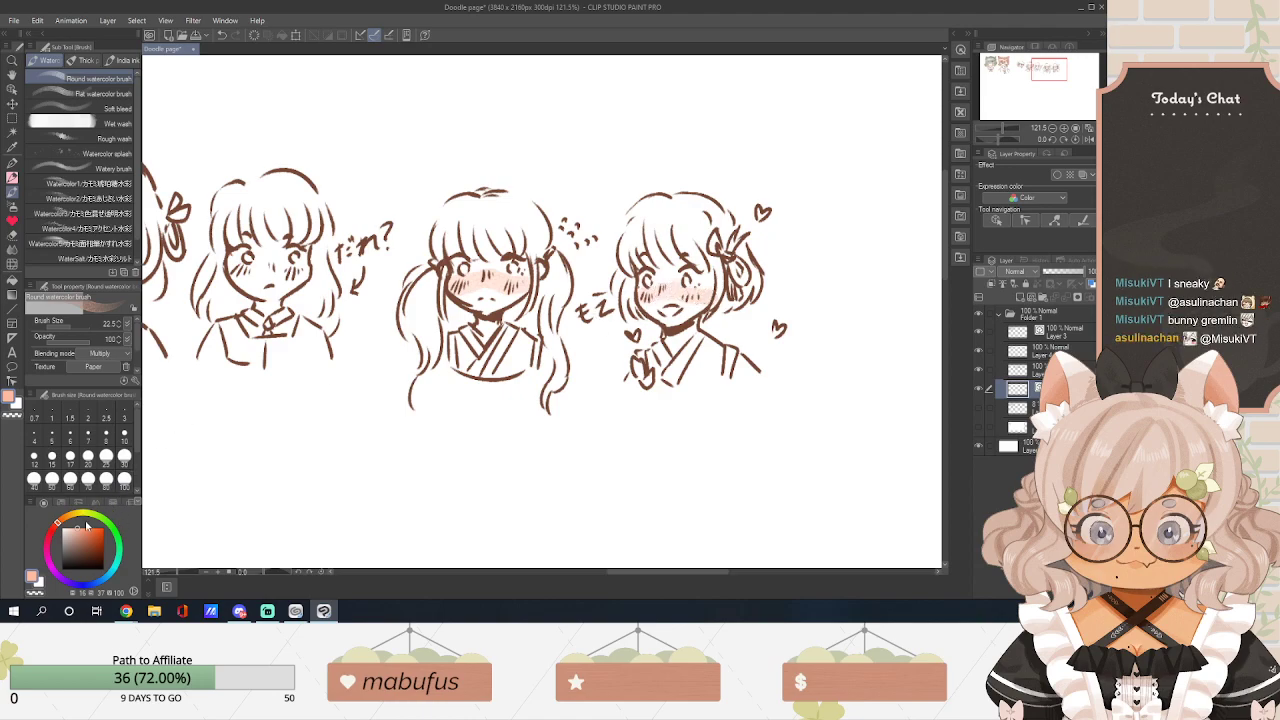
Paint the ribbon-haired bust's hair in pale golden yellow watercolor, leaving a white highlight band across the crown.
drag(76, 520, 82, 527)
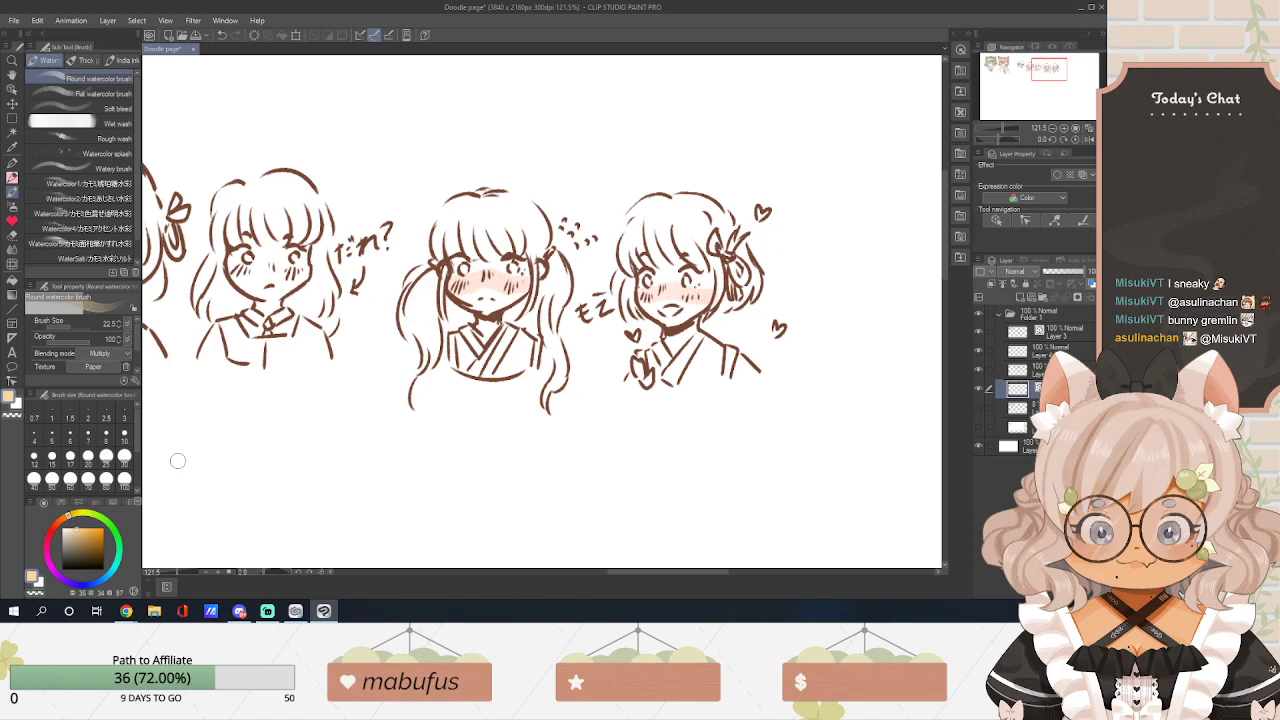
mouse_move(644, 231)
mouse_down()
mouse_move(672, 258)
mouse_move(680, 233)
mouse_move(716, 267)
mouse_up()
drag(625, 272, 630, 309)
mouse_move(721, 277)
mouse_down()
mouse_move(715, 297)
mouse_move(756, 279)
mouse_move(739, 283)
mouse_up()
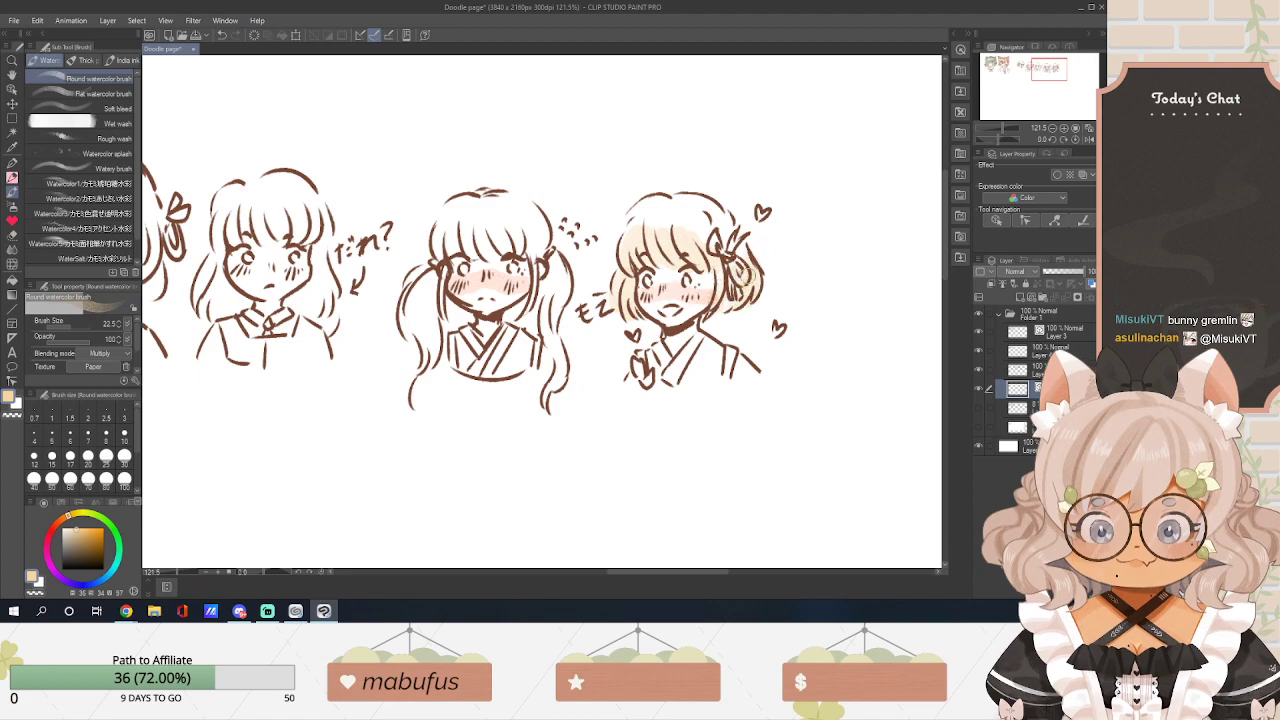
drag(655, 208, 724, 225)
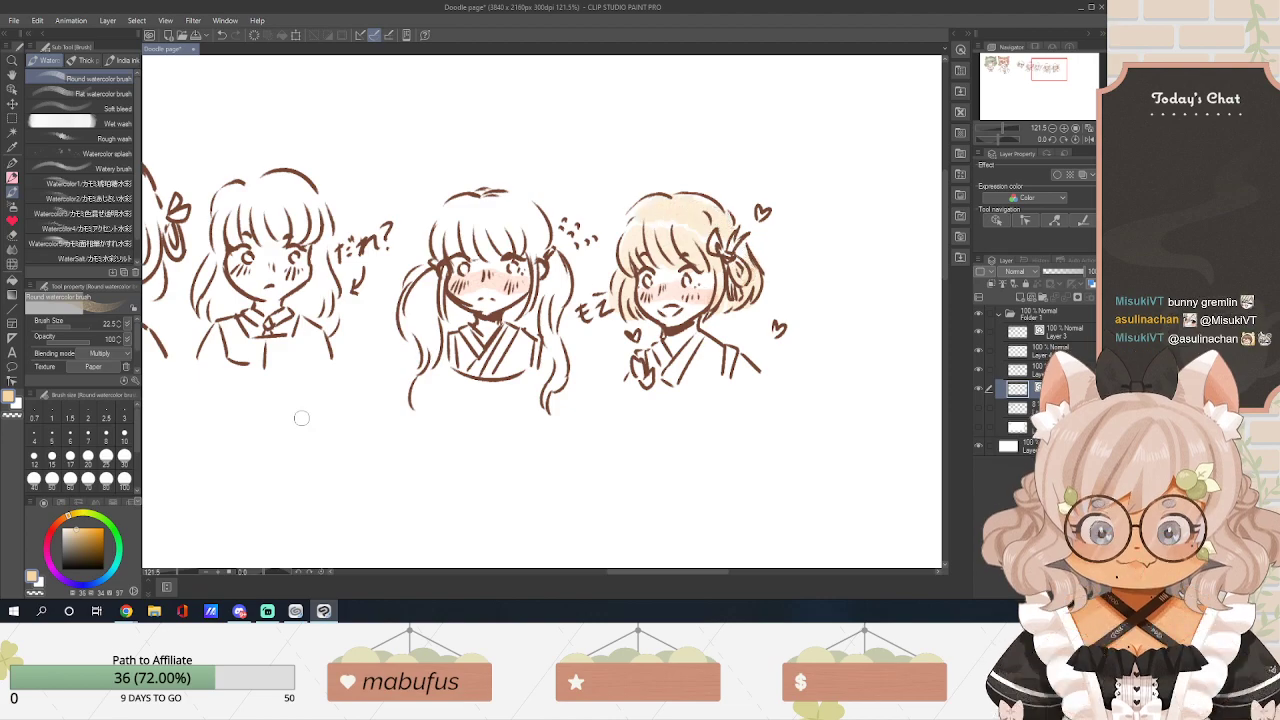
Paint the twin-tailed bust's bangs, crown and both tails in dark slate blue watercolor, leaving white highlight bands.
click(83, 555)
drag(103, 587, 77, 556)
mouse_move(431, 237)
mouse_down()
mouse_move(463, 246)
mouse_move(546, 240)
mouse_up()
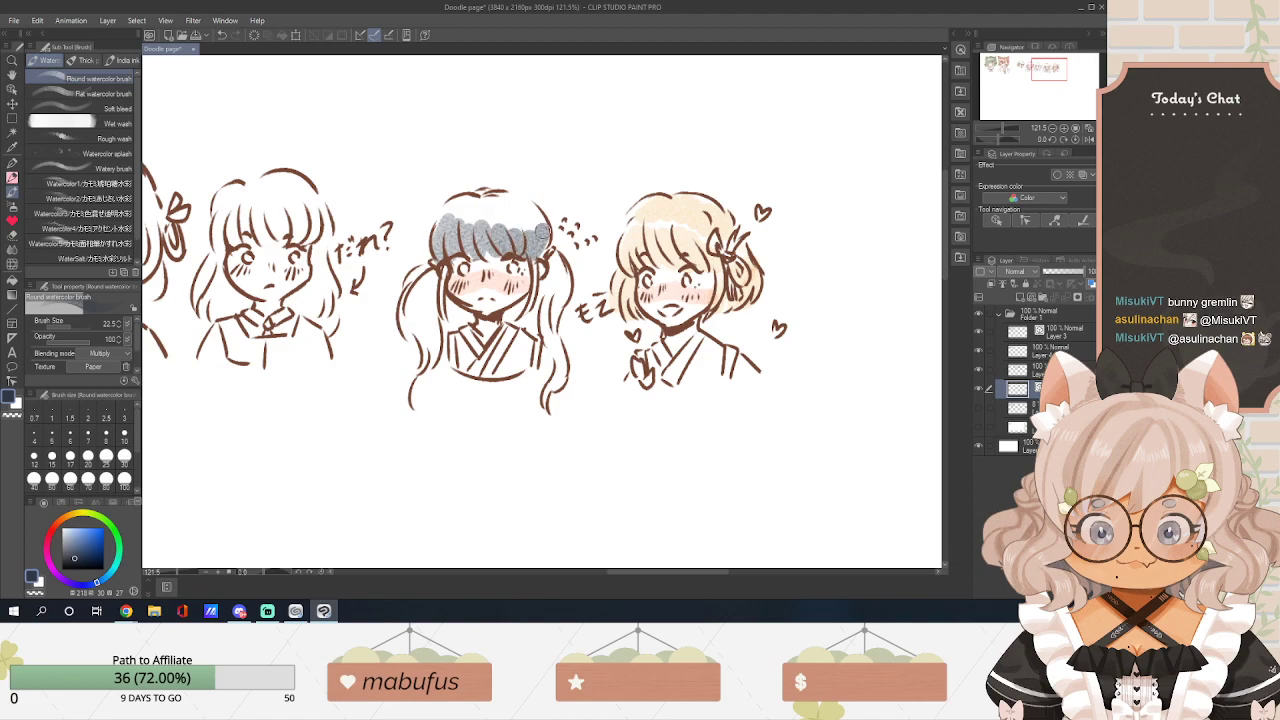
mouse_move(465, 214)
mouse_down()
mouse_move(478, 201)
mouse_move(528, 205)
mouse_up()
mouse_move(425, 278)
mouse_down()
mouse_move(405, 305)
mouse_move(428, 290)
mouse_move(410, 338)
mouse_move(414, 352)
mouse_move(434, 345)
mouse_move(428, 362)
mouse_up()
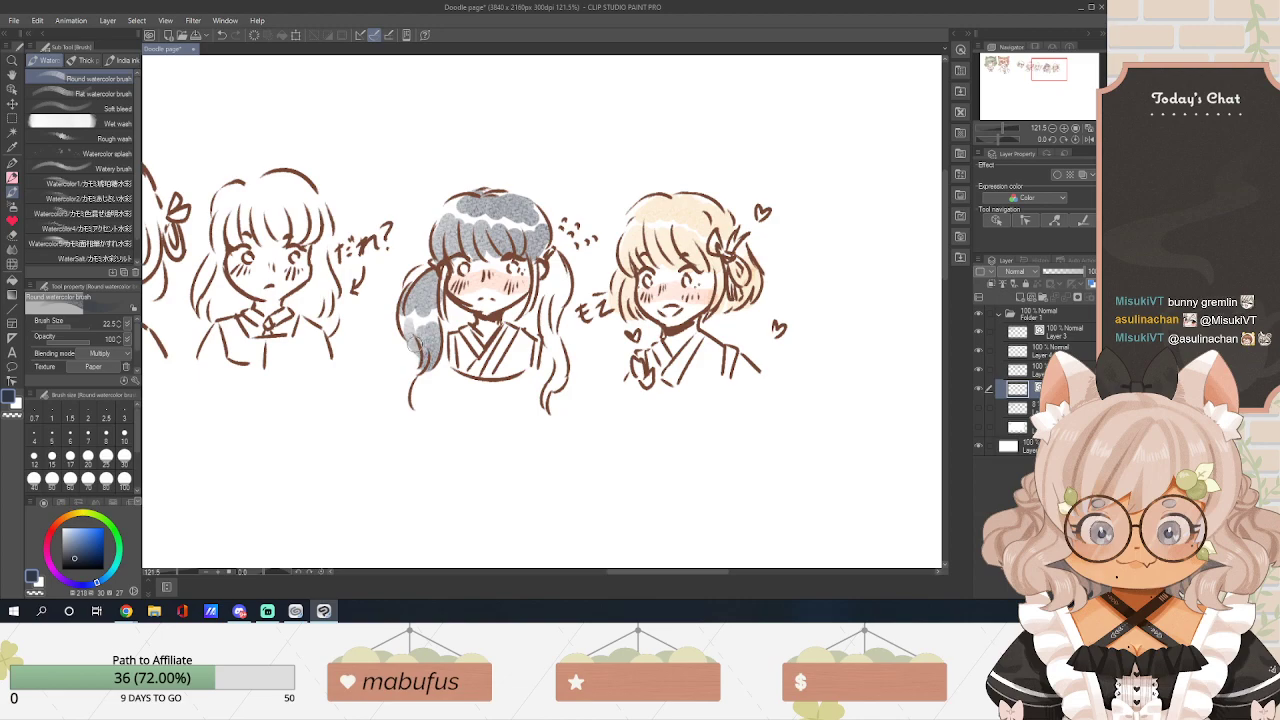
mouse_move(574, 250)
mouse_down()
mouse_move(562, 292)
mouse_move(549, 284)
mouse_move(548, 400)
mouse_up()
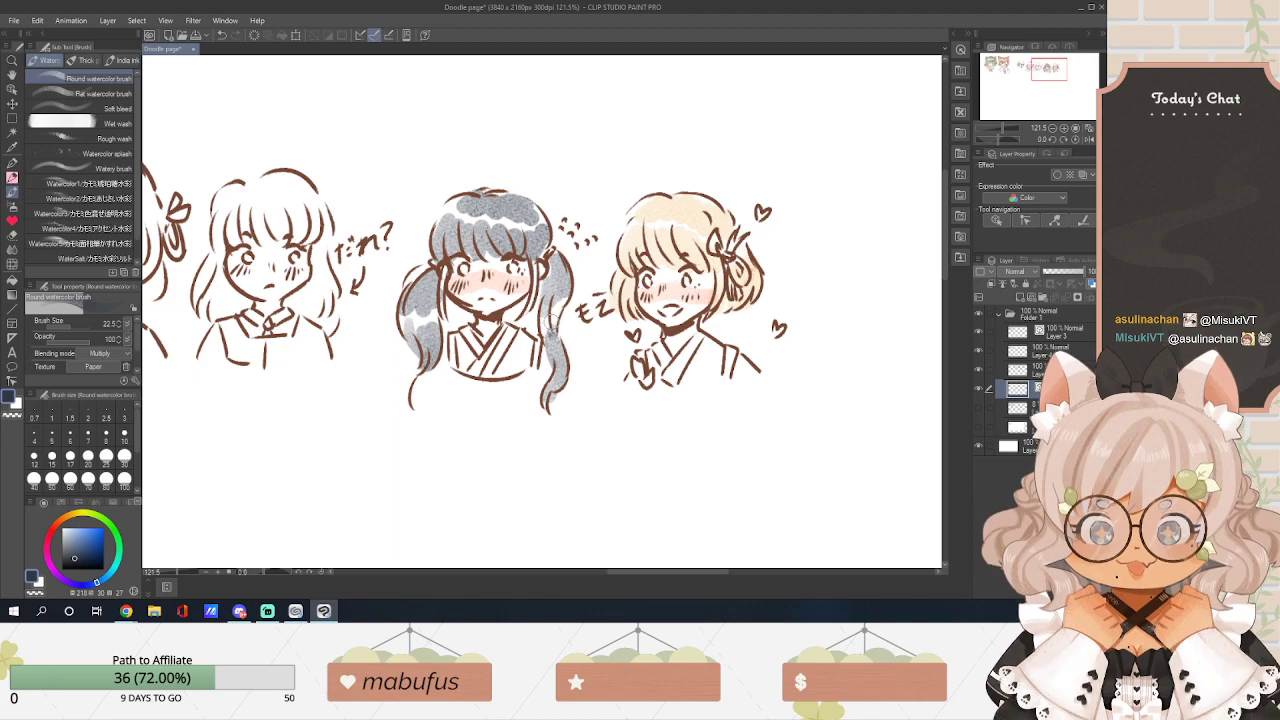
drag(447, 272, 435, 318)
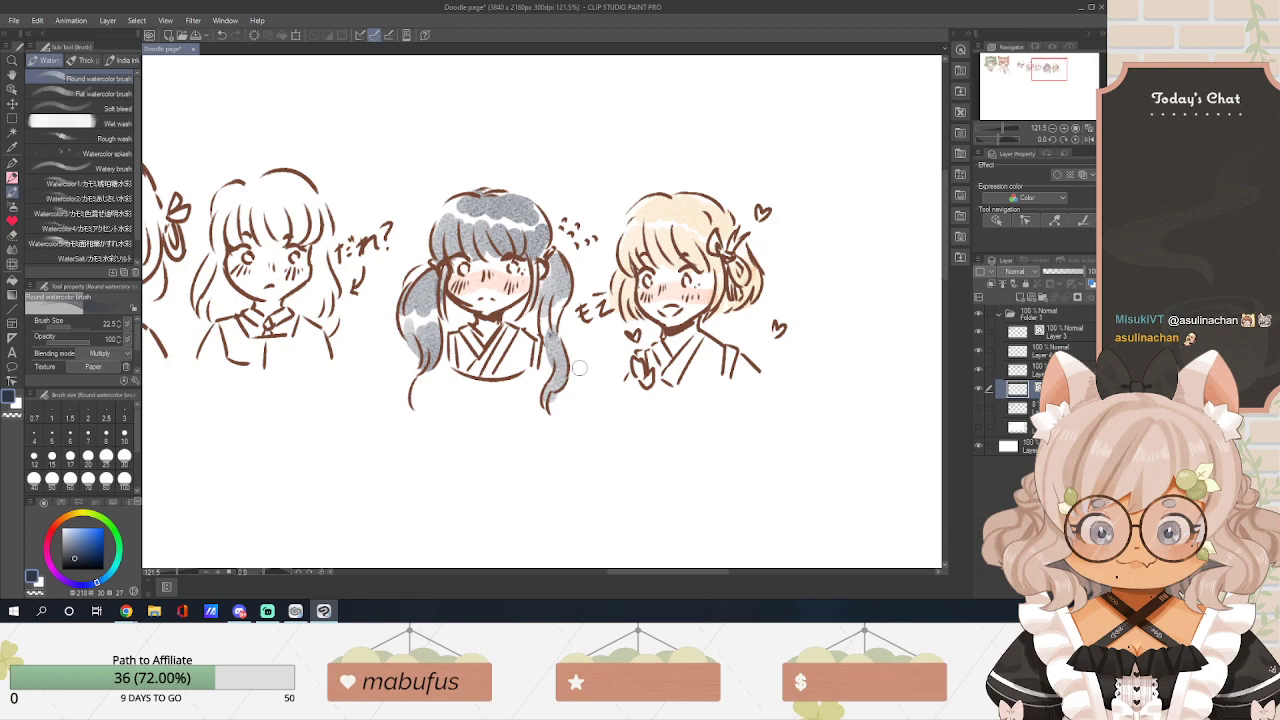
Paint the twin-tailed bust's robe in medium blue watercolor, leaving the collar bands white.
click(96, 537)
mouse_move(527, 340)
mouse_down()
mouse_move(502, 378)
mouse_move(526, 344)
mouse_move(474, 368)
mouse_move(457, 346)
mouse_move(489, 344)
mouse_up()
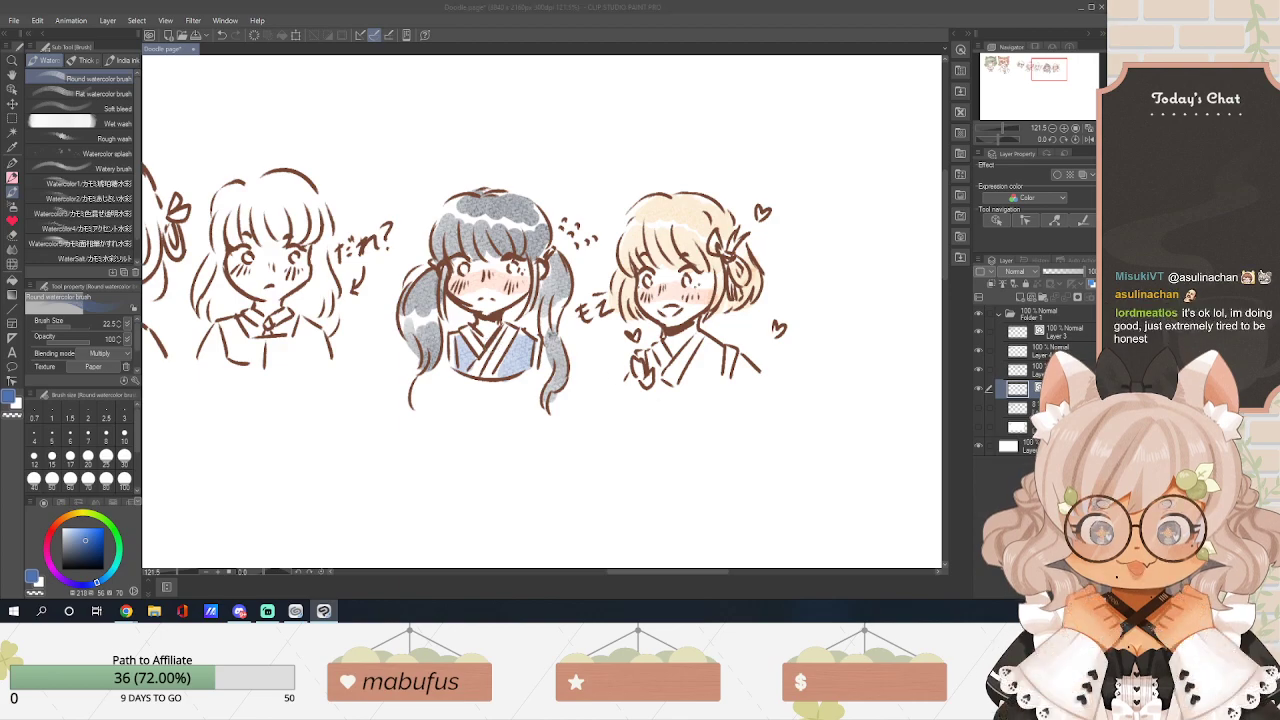
key(alt+Tab)
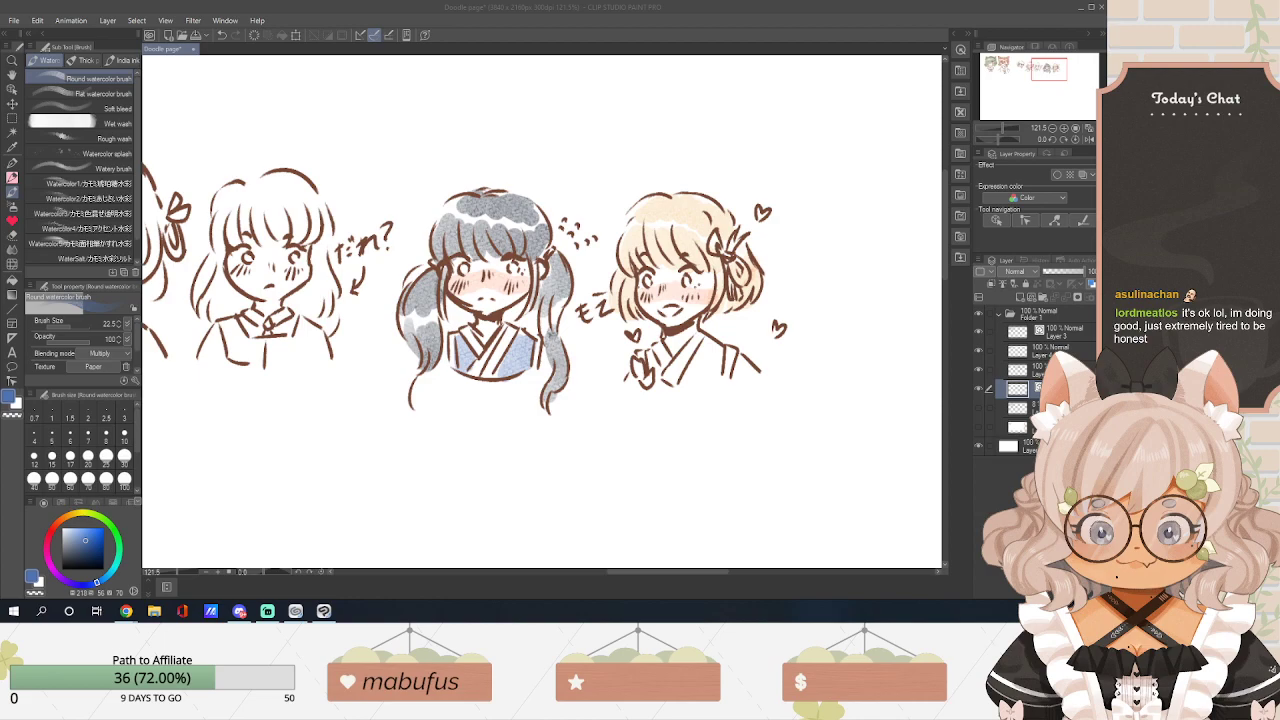
key(alt+Tab)
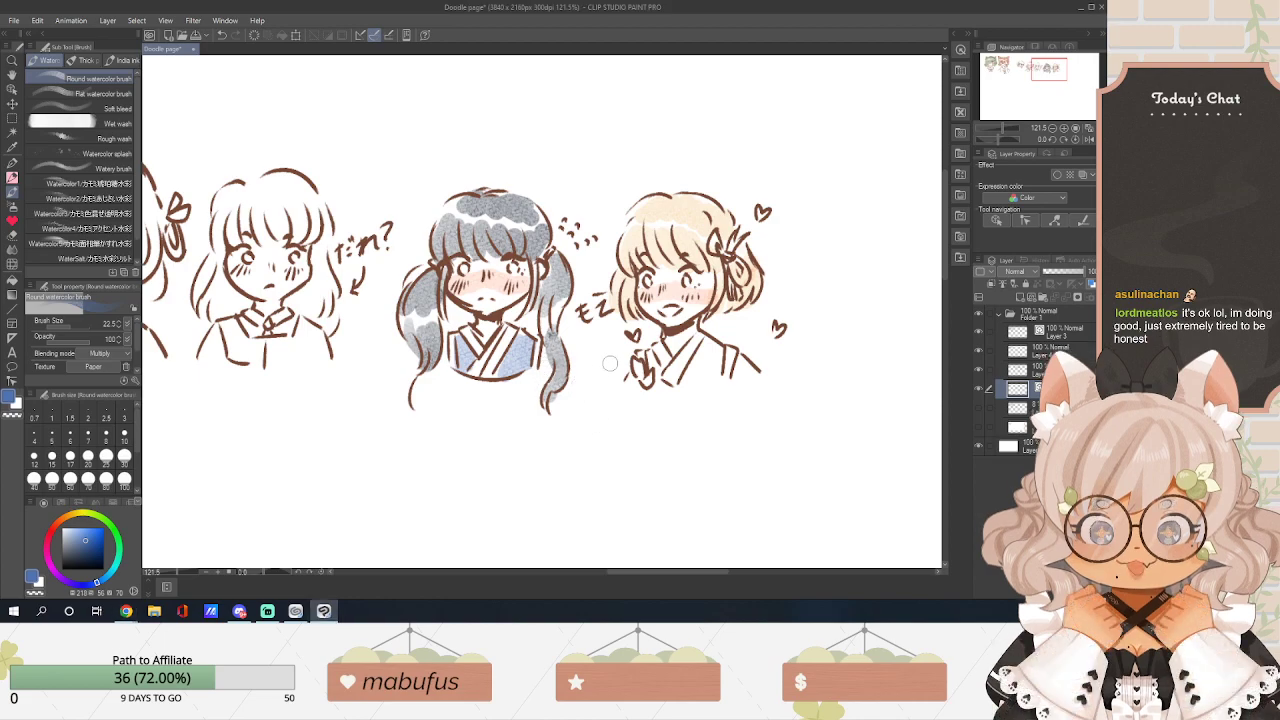
Paint the ribbon-haired bust's robe and sleeve in soft red watercolor, leaving the collar bands white.
click(58, 524)
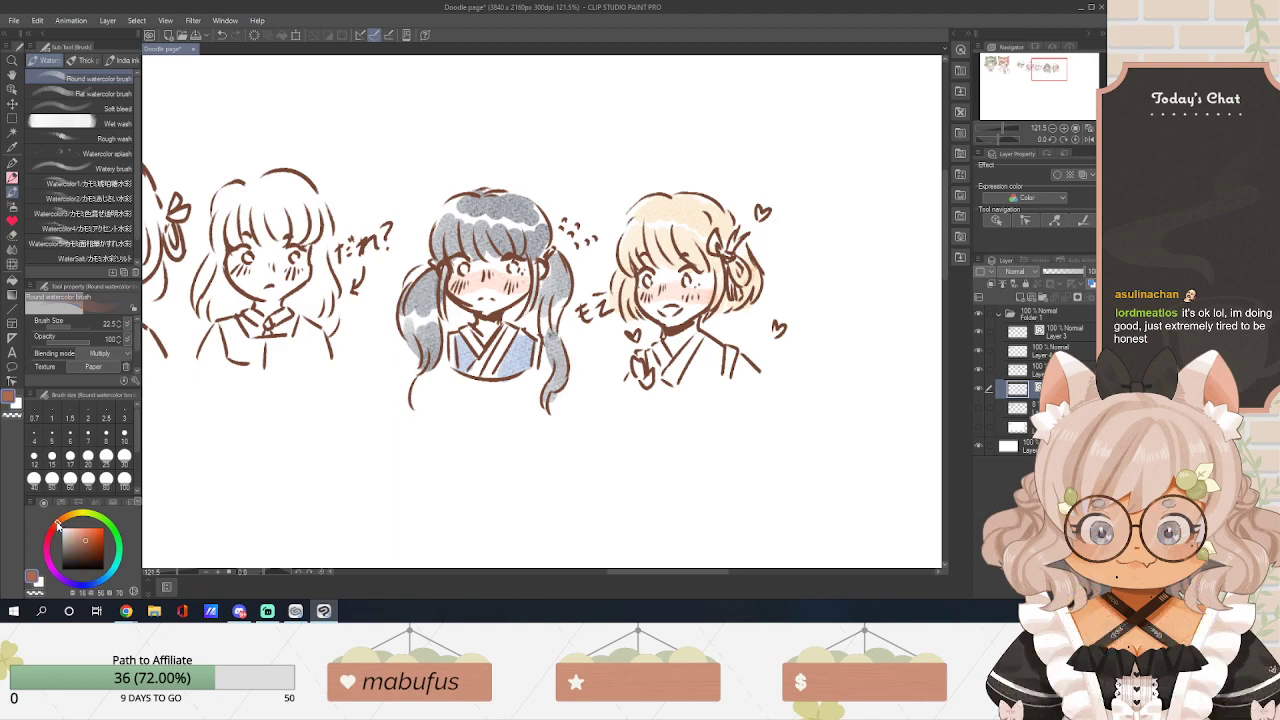
click(87, 537)
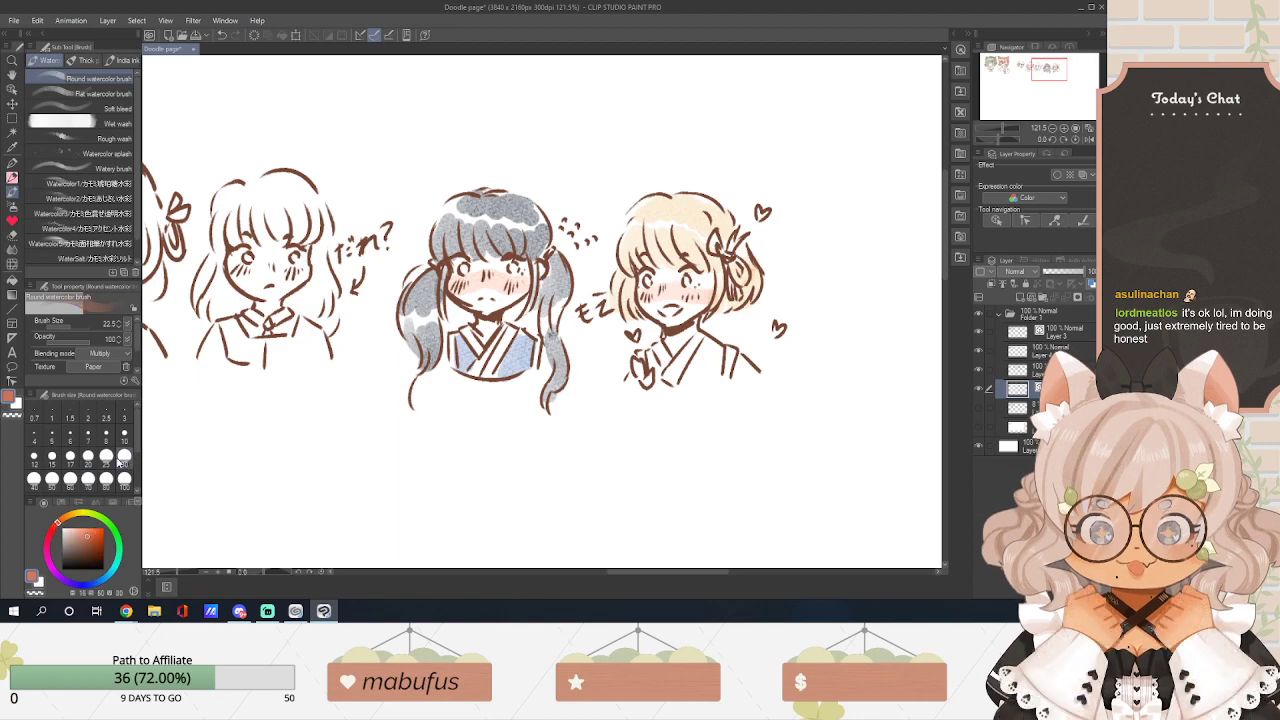
click(54, 522)
click(91, 531)
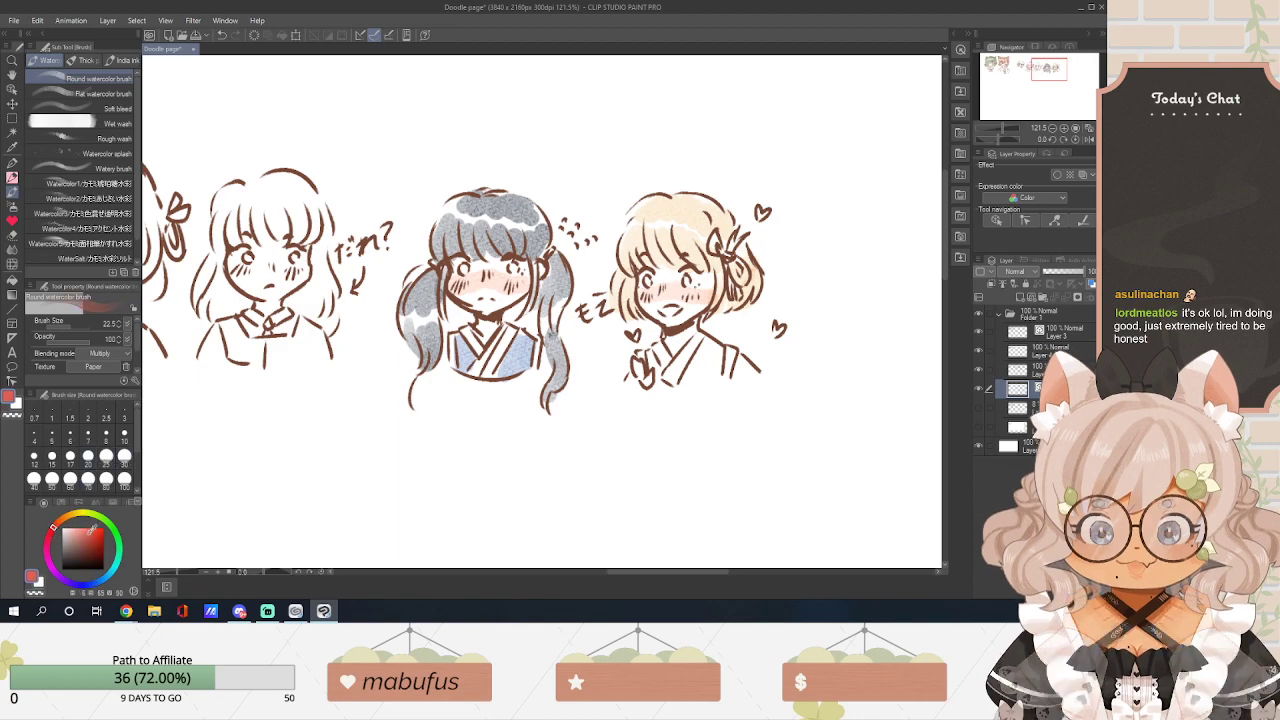
mouse_move(708, 342)
mouse_down()
mouse_move(691, 384)
mouse_move(719, 355)
mouse_move(745, 372)
mouse_up()
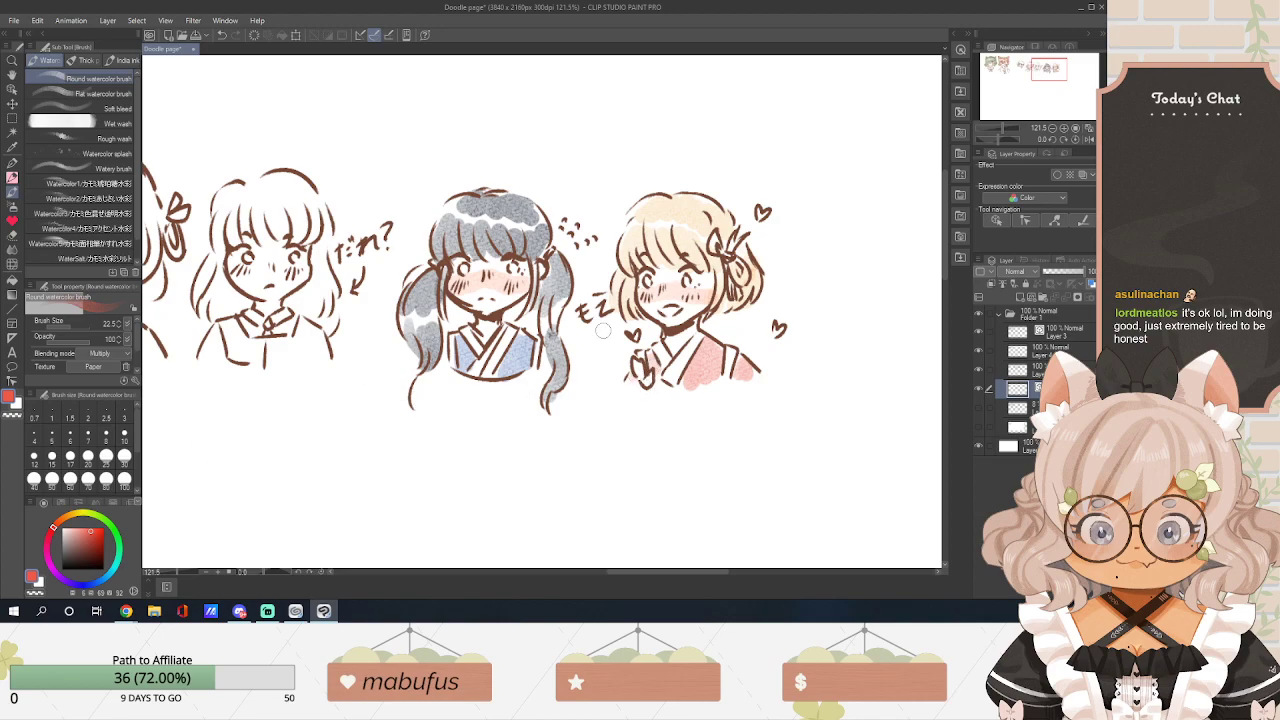
Tint the small hearts around the ribbon-haired bust with a deeper red, undoing and repainting part of the fill.
click(94, 540)
drag(776, 325, 779, 331)
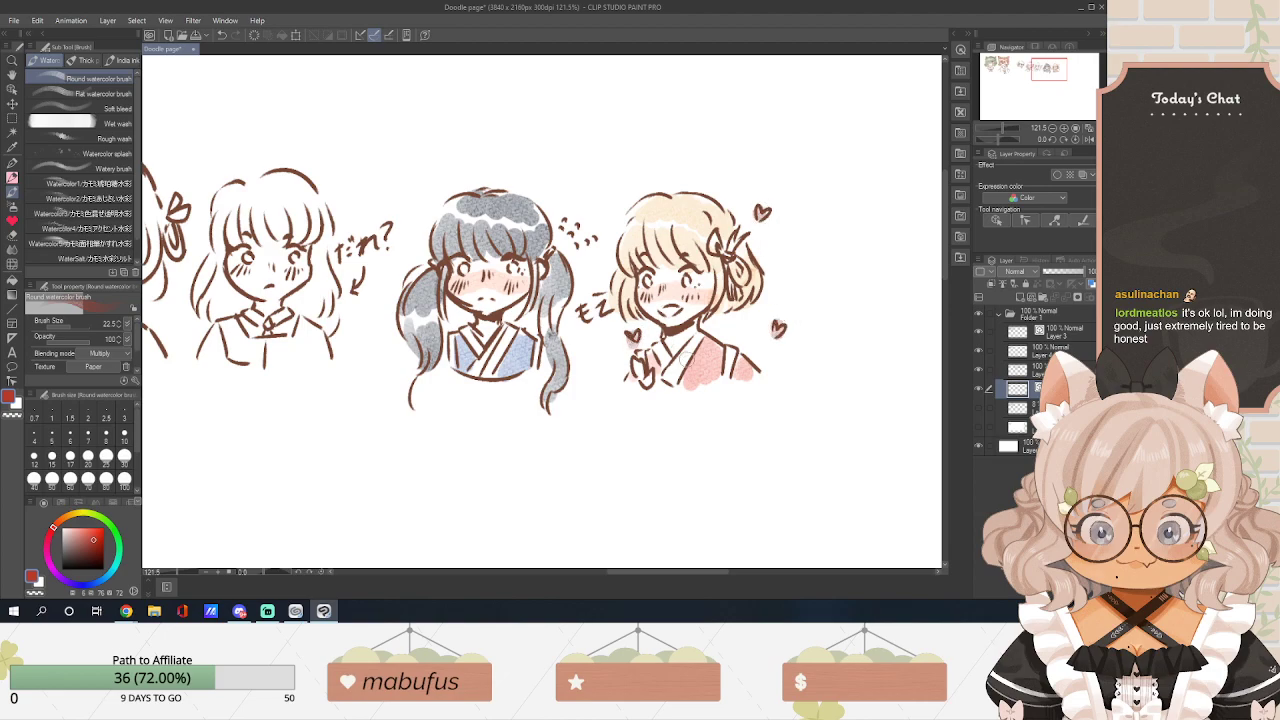
key(ctrl+z)
drag(631, 328, 636, 343)
Color the twin-tailed bust's eyes with a purple wash, deepening the irises in darker purple at brush size 7.
drag(56, 548, 50, 536)
click(89, 535)
click(67, 582)
click(81, 541)
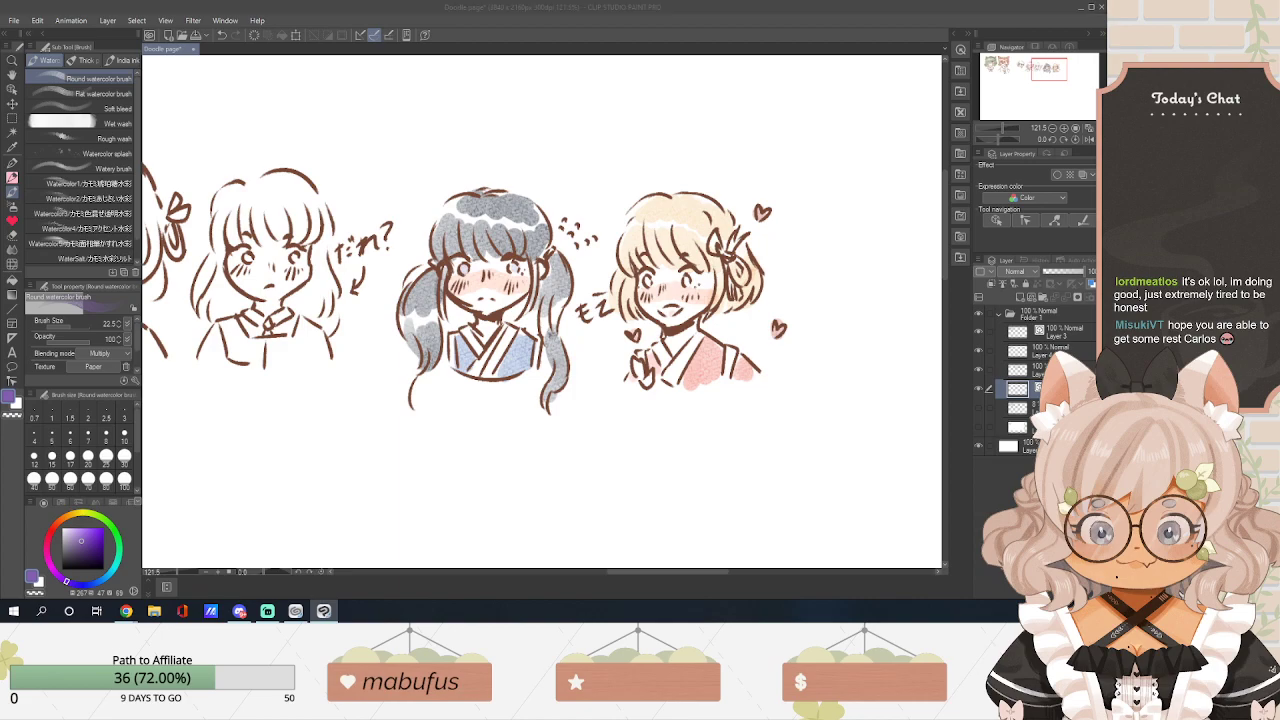
key(alt+Tab)
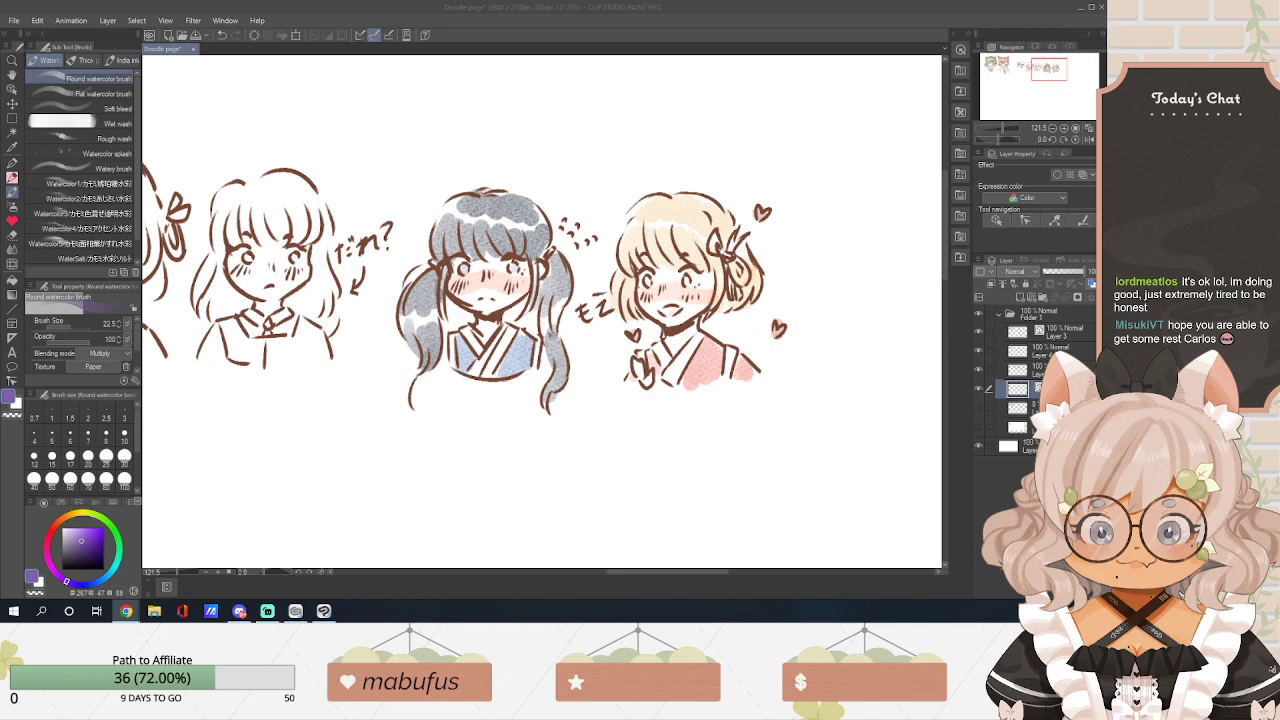
key(alt+Tab)
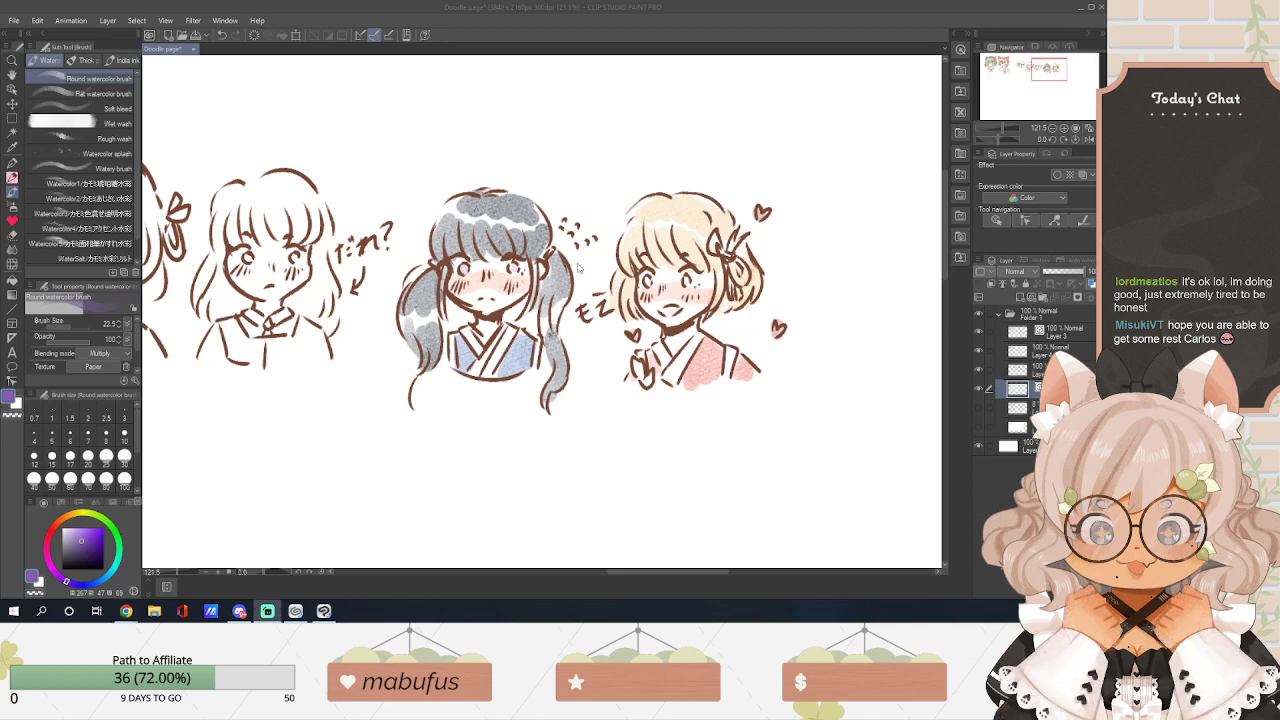
scroll(498, 293, up, 5)
scroll(498, 293, up, 2)
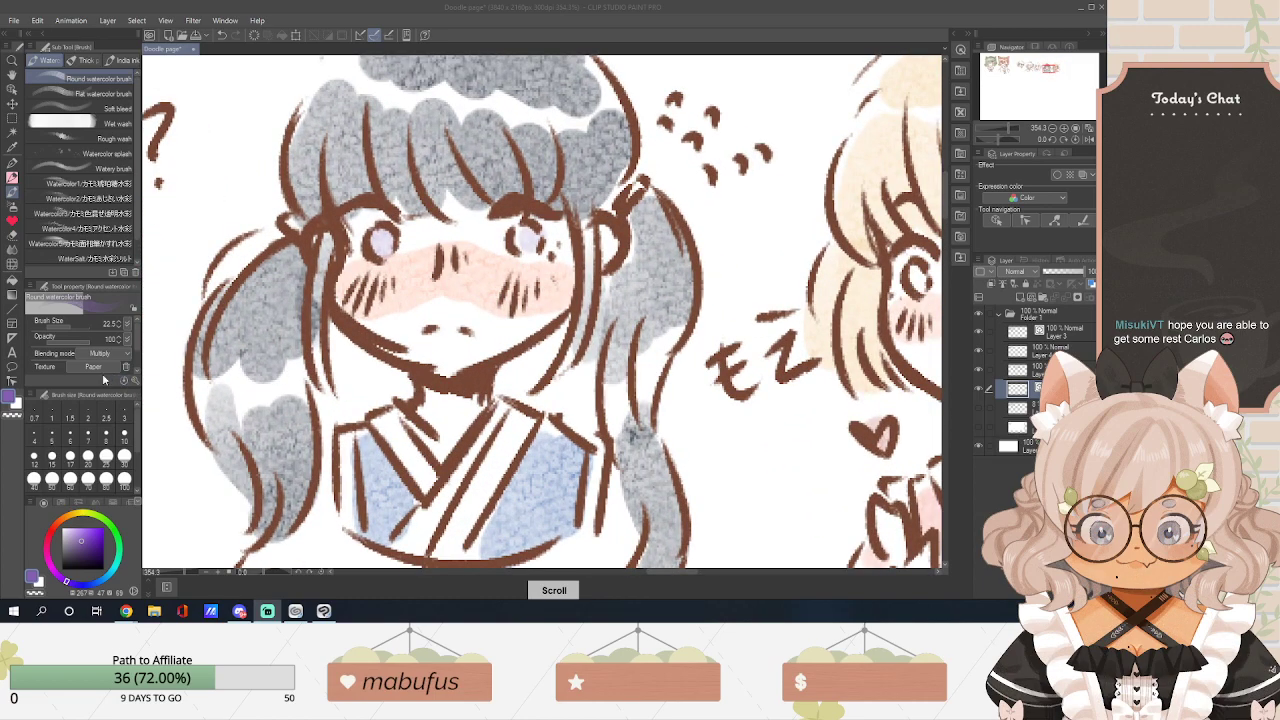
click(72, 456)
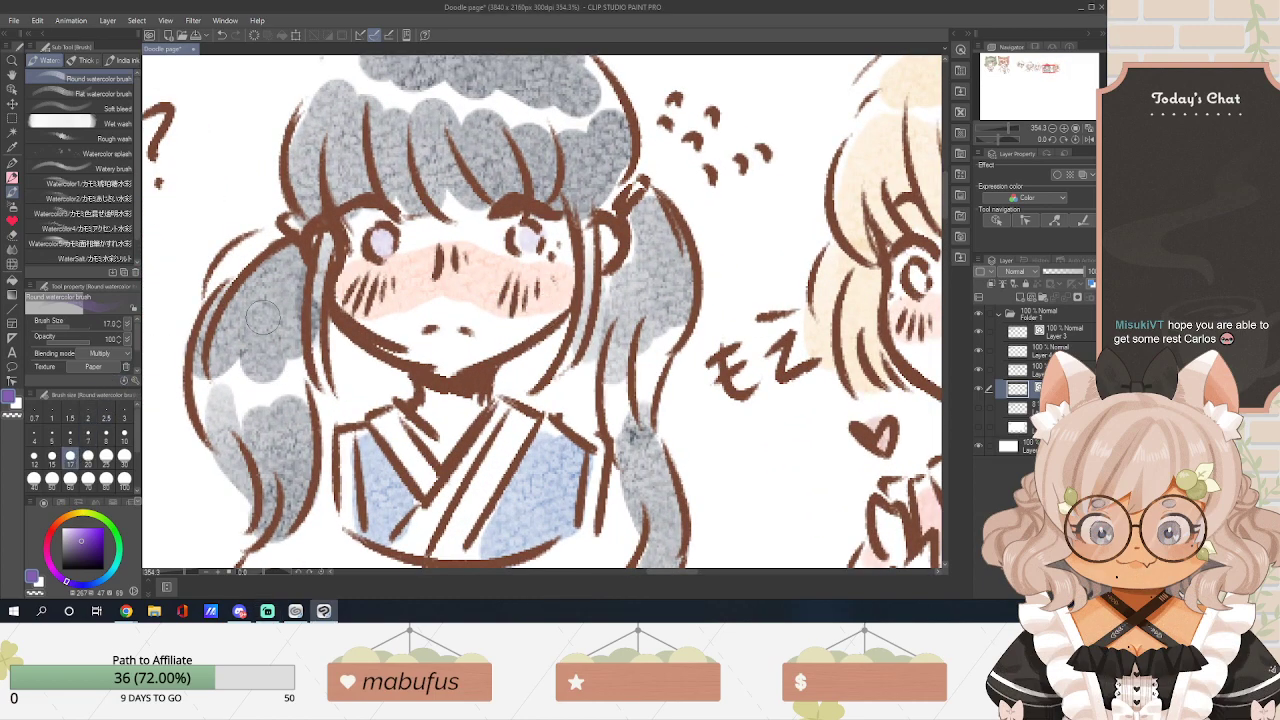
click(88, 434)
click(89, 546)
click(94, 549)
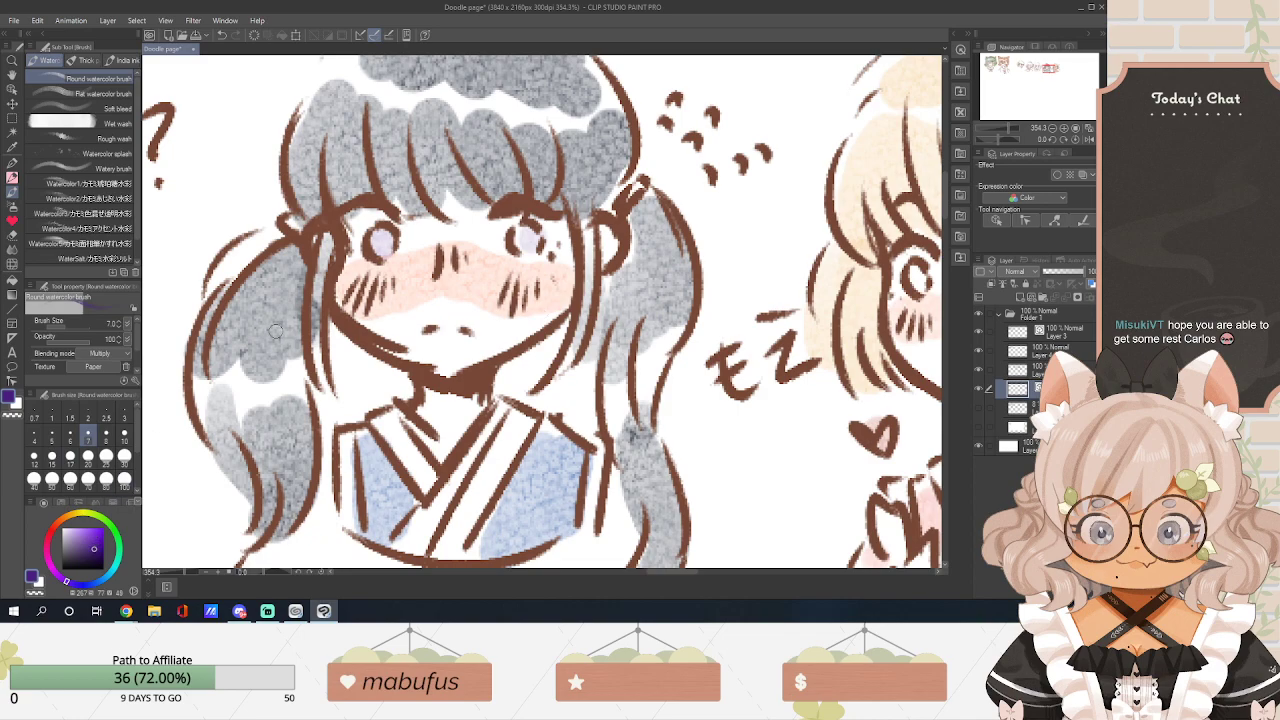
drag(378, 250, 392, 238)
drag(524, 248, 536, 238)
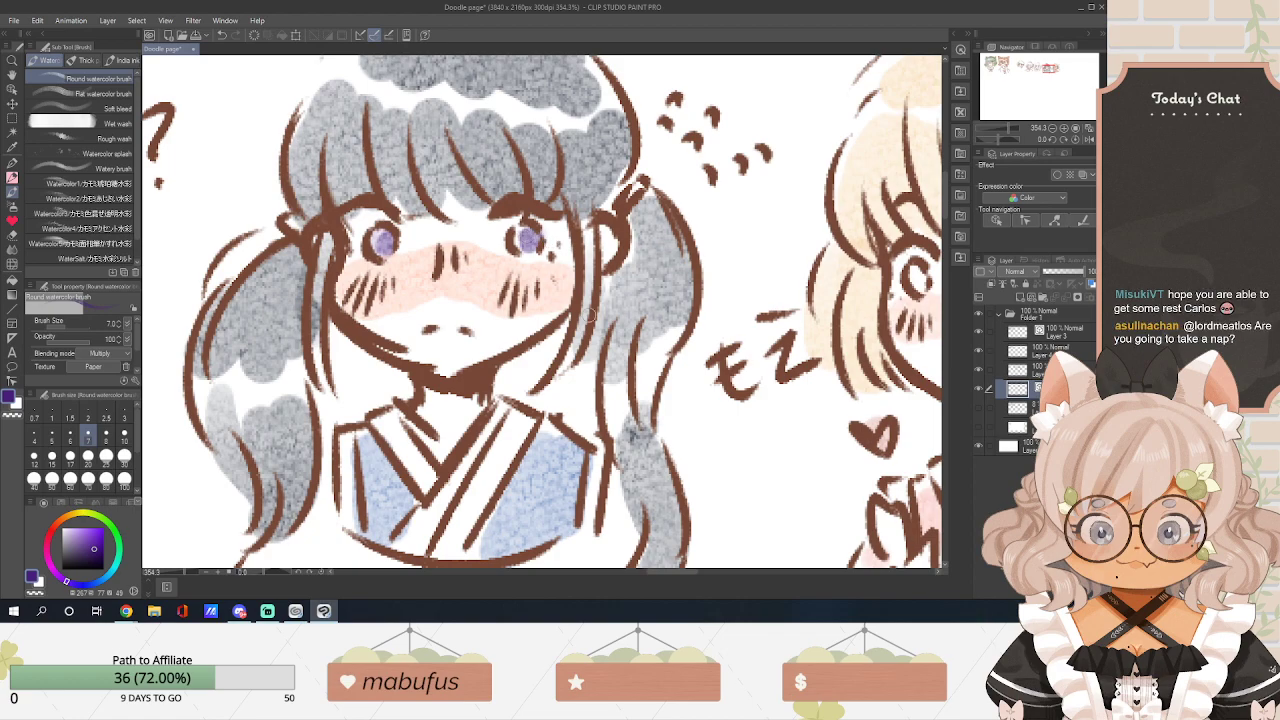
Color both irises of the ribbon-haired bust in red watercolor.
drag(655, 572, 681, 572)
click(55, 527)
drag(83, 539, 94, 534)
drag(545, 280, 545, 278)
drag(659, 276, 657, 274)
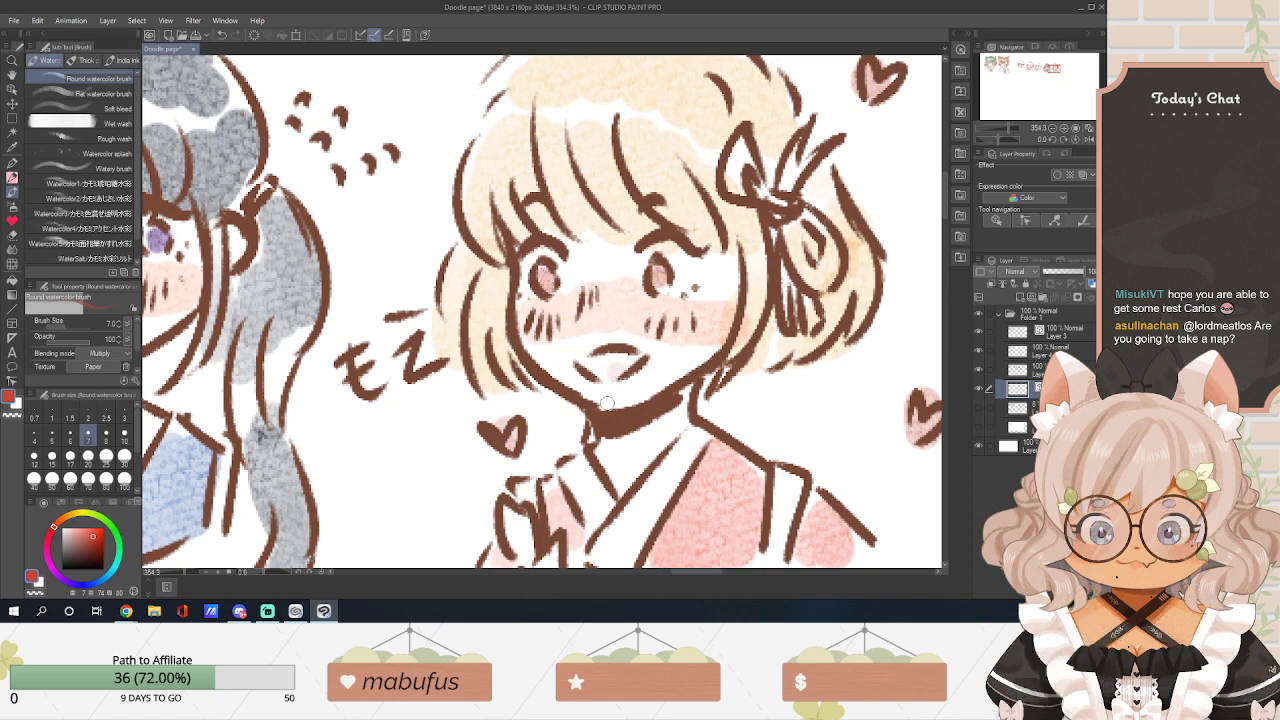
scroll(608, 398, down, 6)
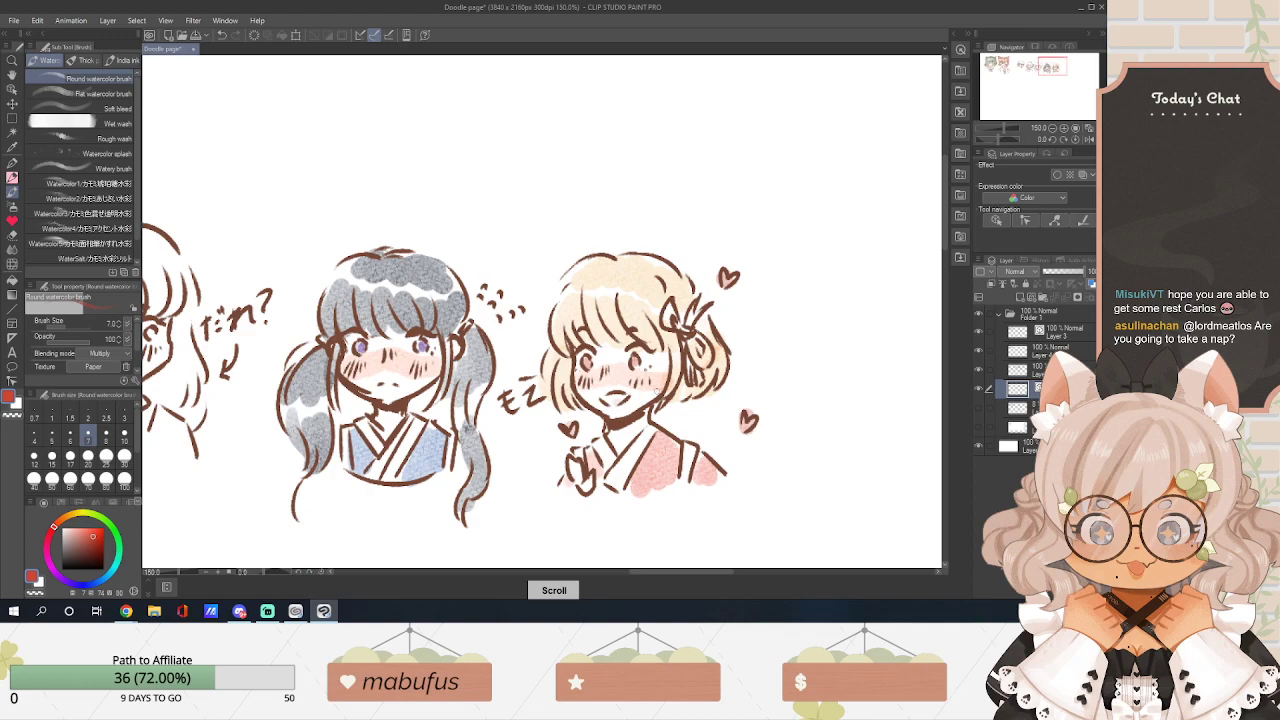
Paint the ribbon-haired bust's hair ribbon loop and hanging tail in red watercolor.
scroll(694, 325, up, 4)
drag(632, 318, 638, 316)
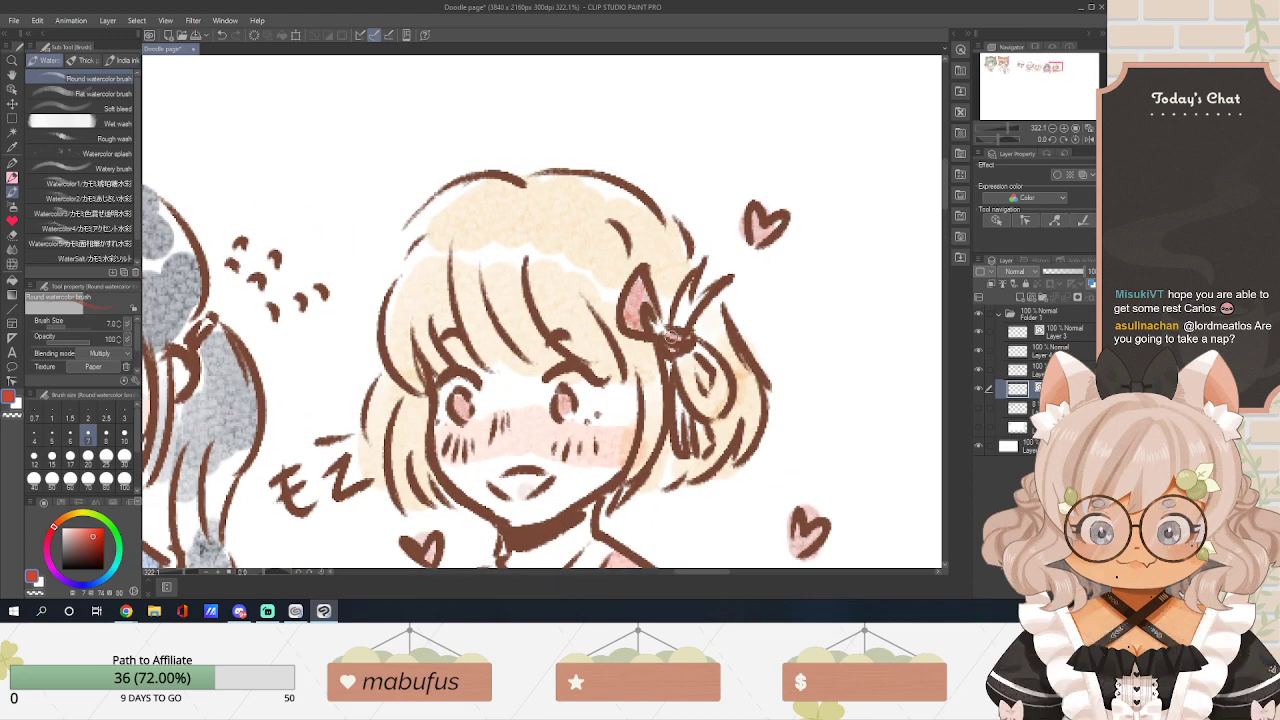
mouse_move(680, 397)
mouse_down()
mouse_move(685, 434)
mouse_move(703, 420)
mouse_move(702, 439)
mouse_up()
scroll(720, 386, down, 4)
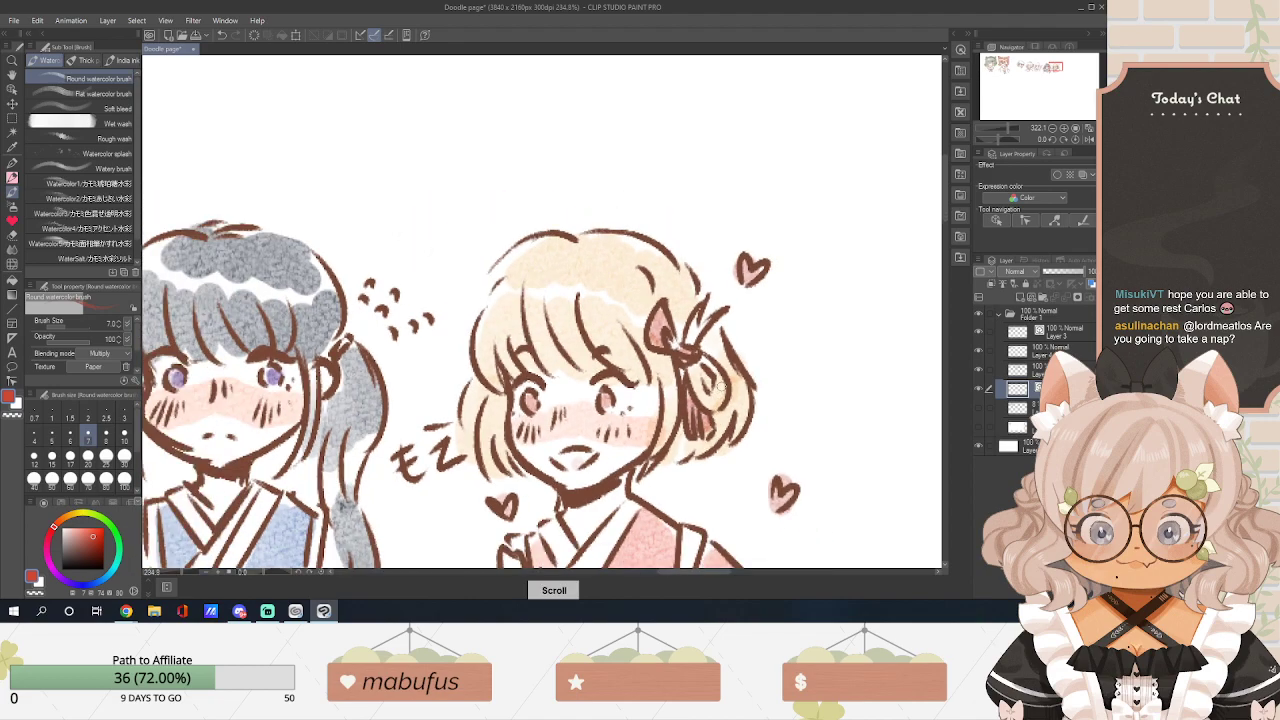
drag(946, 223, 948, 345)
scroll(900, 278, down, 6)
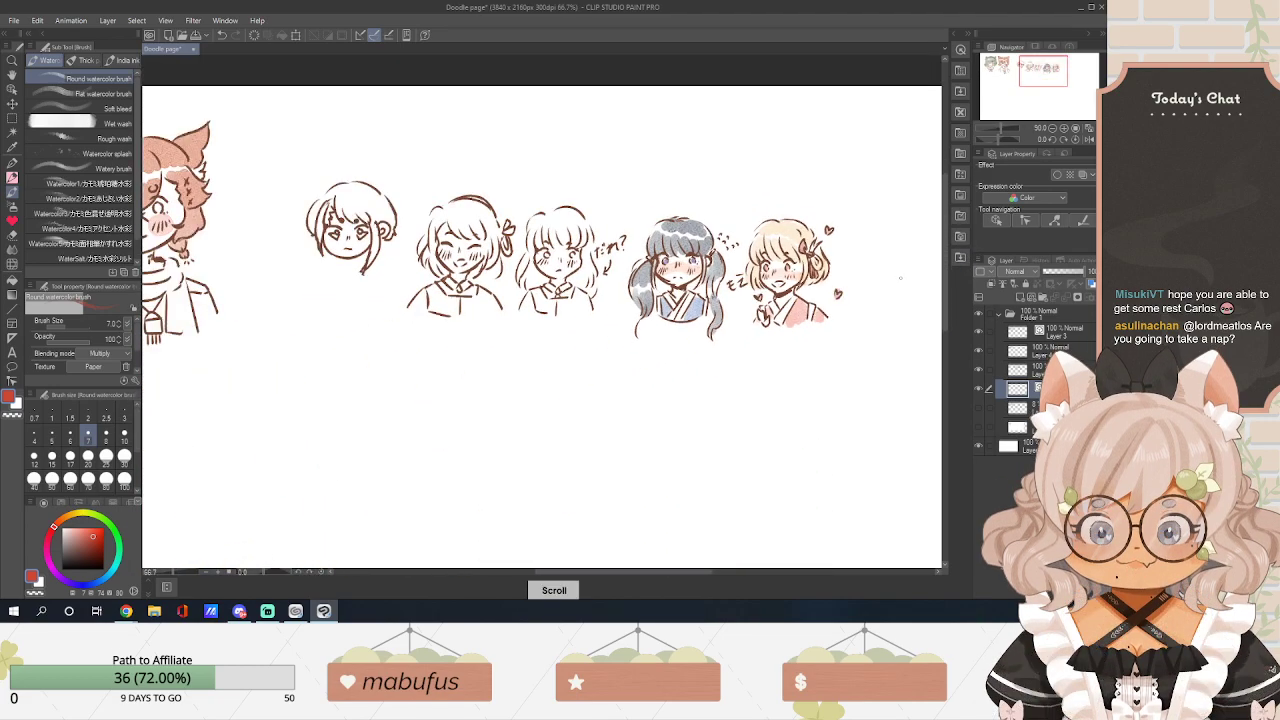
scroll(900, 278, up, 2)
scroll(900, 277, up, 2)
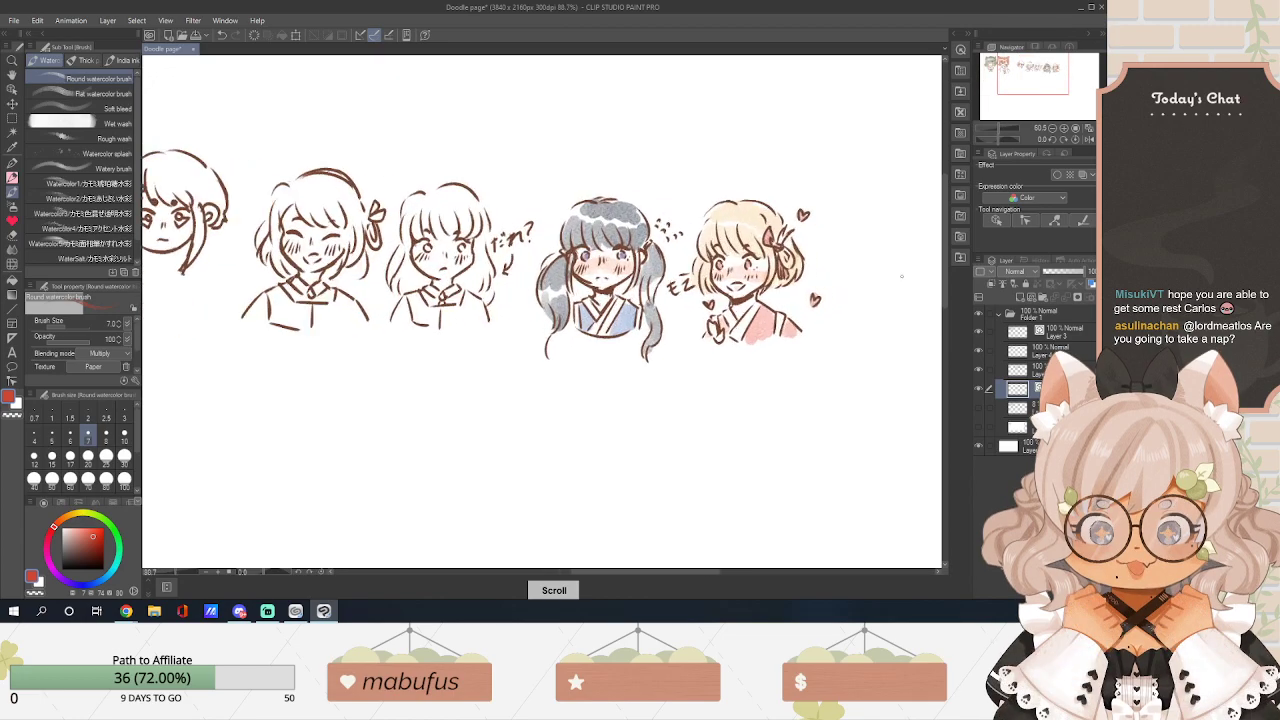
scroll(901, 277, up, 1)
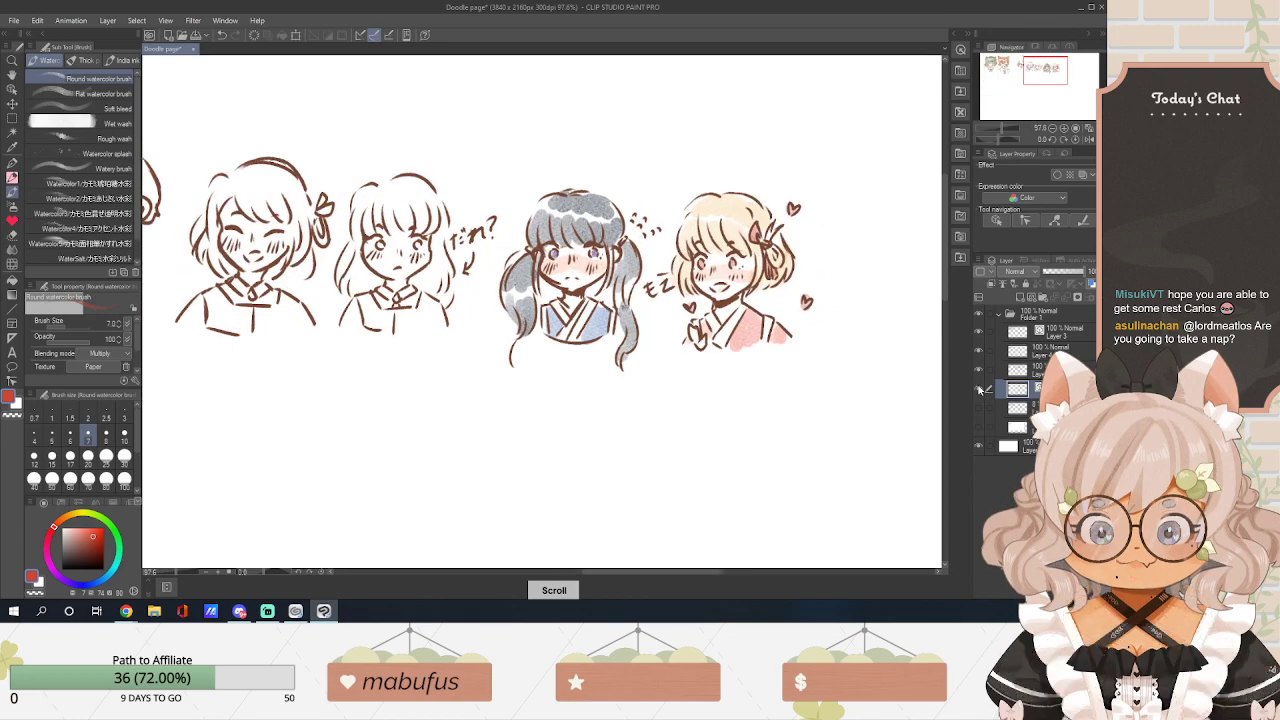
Enlarge the twin-tailed and ribbon-haired busts in Folder 1 to more than double size, placing them beside the uncolored busts.
click(1035, 316)
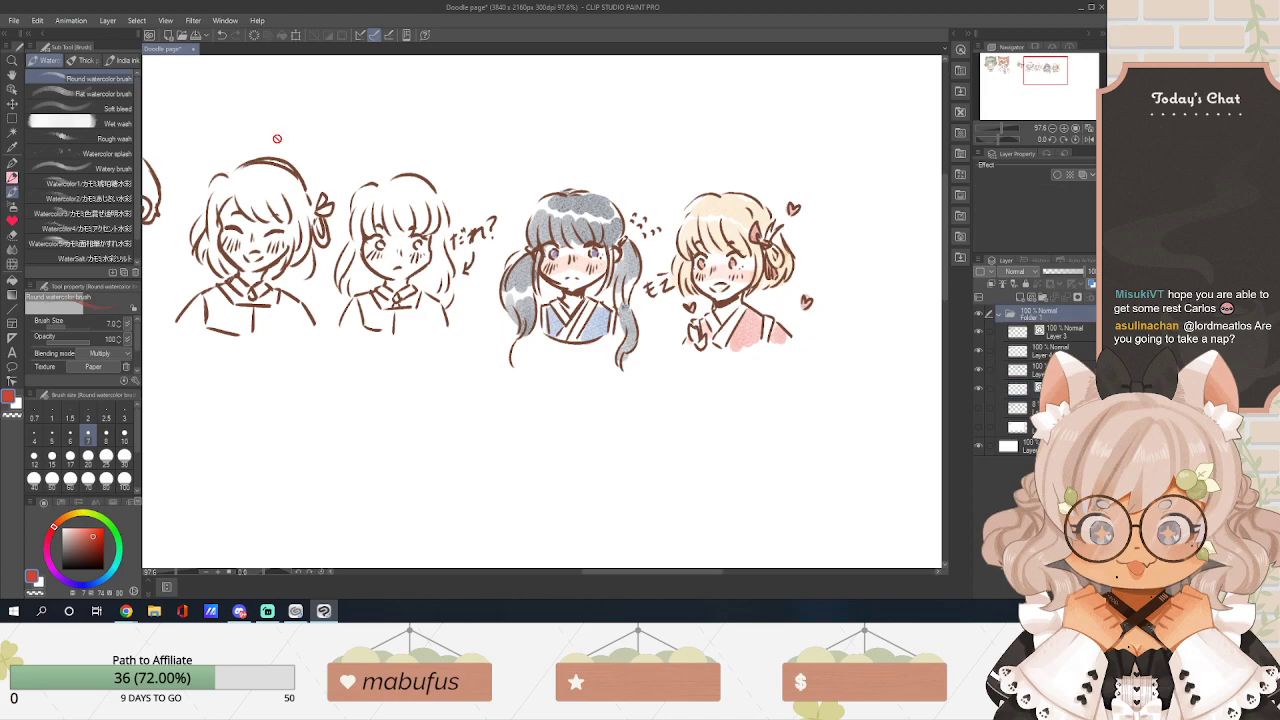
click(12, 117)
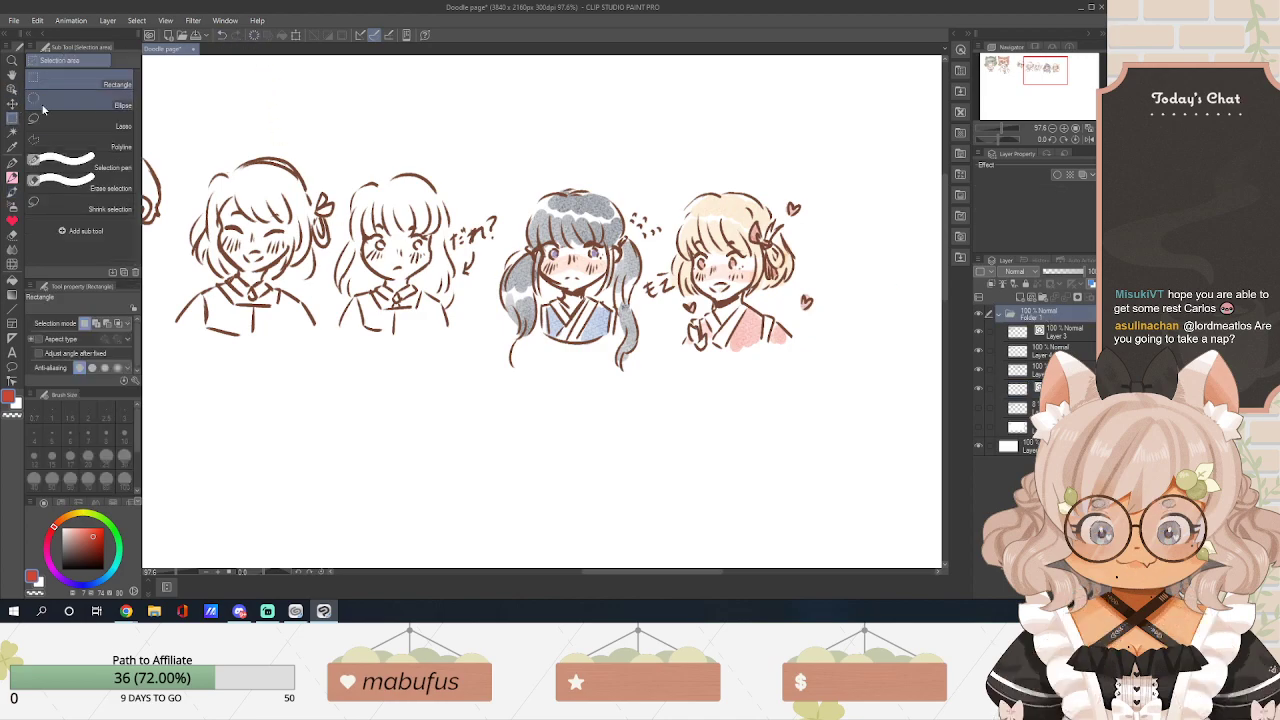
scroll(574, 179, down, 7)
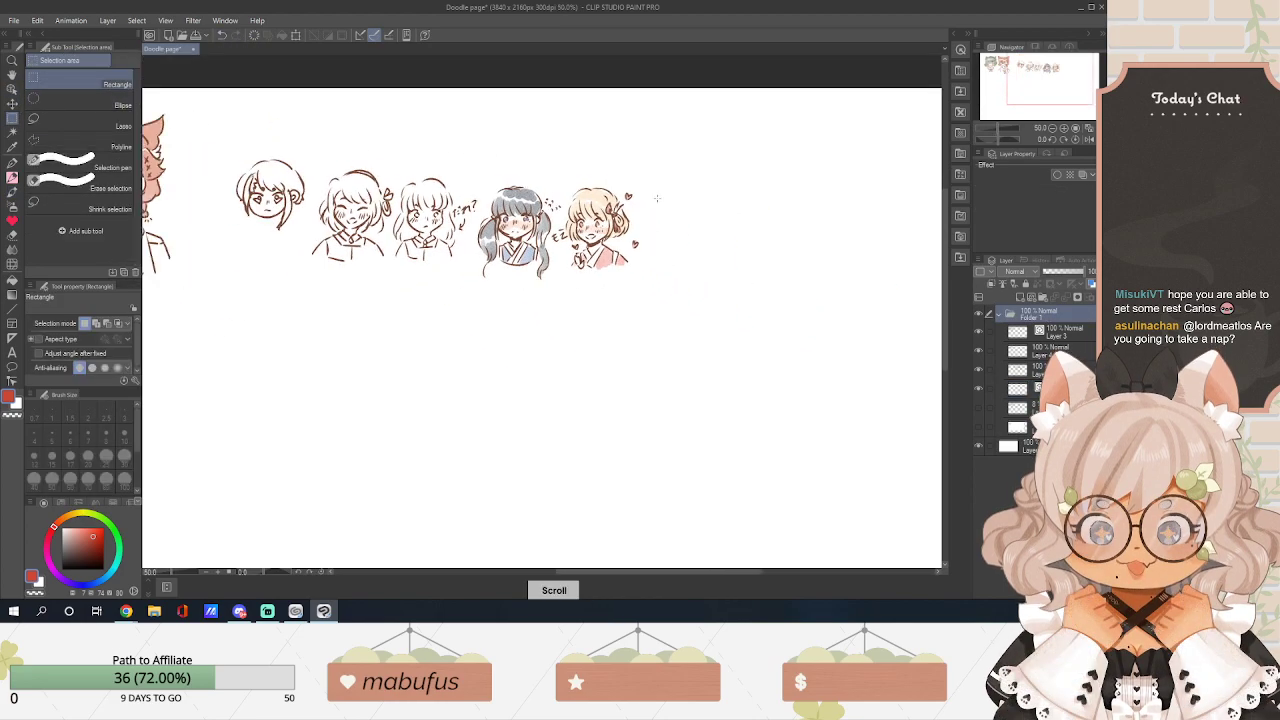
drag(658, 214, 600, 178)
click(611, 152)
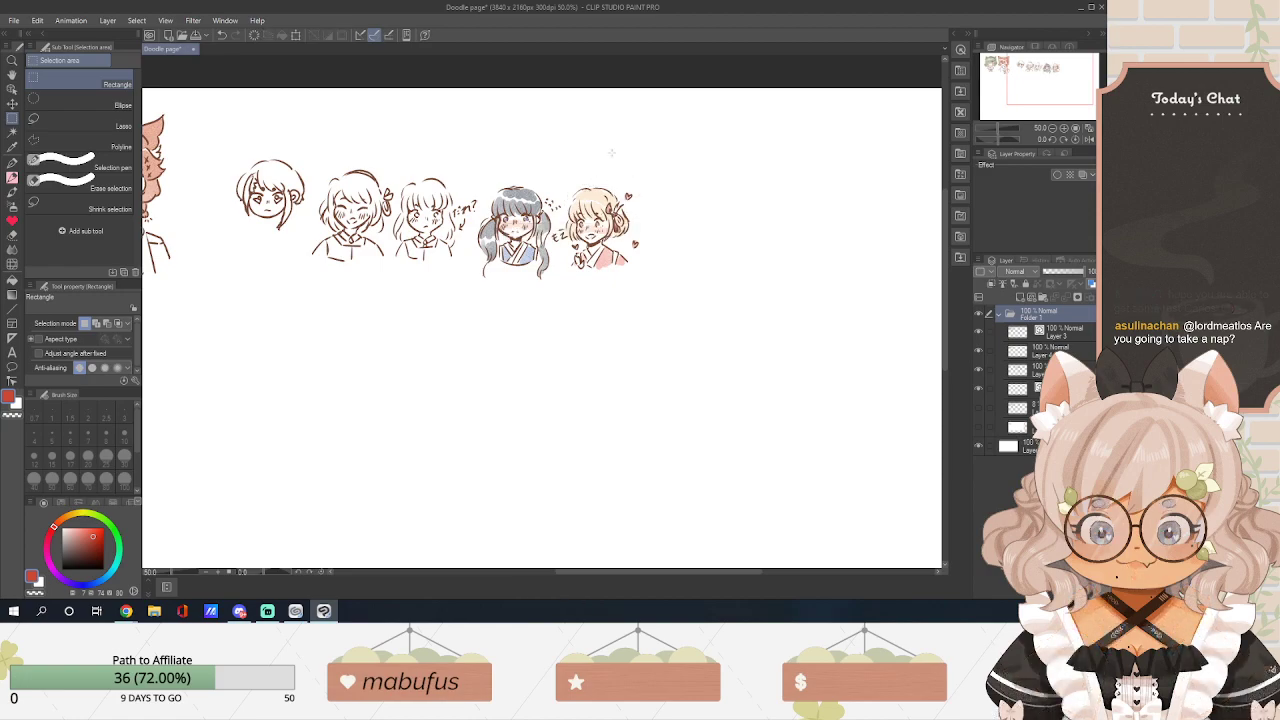
drag(646, 184, 474, 276)
click(601, 173)
drag(666, 171, 476, 283)
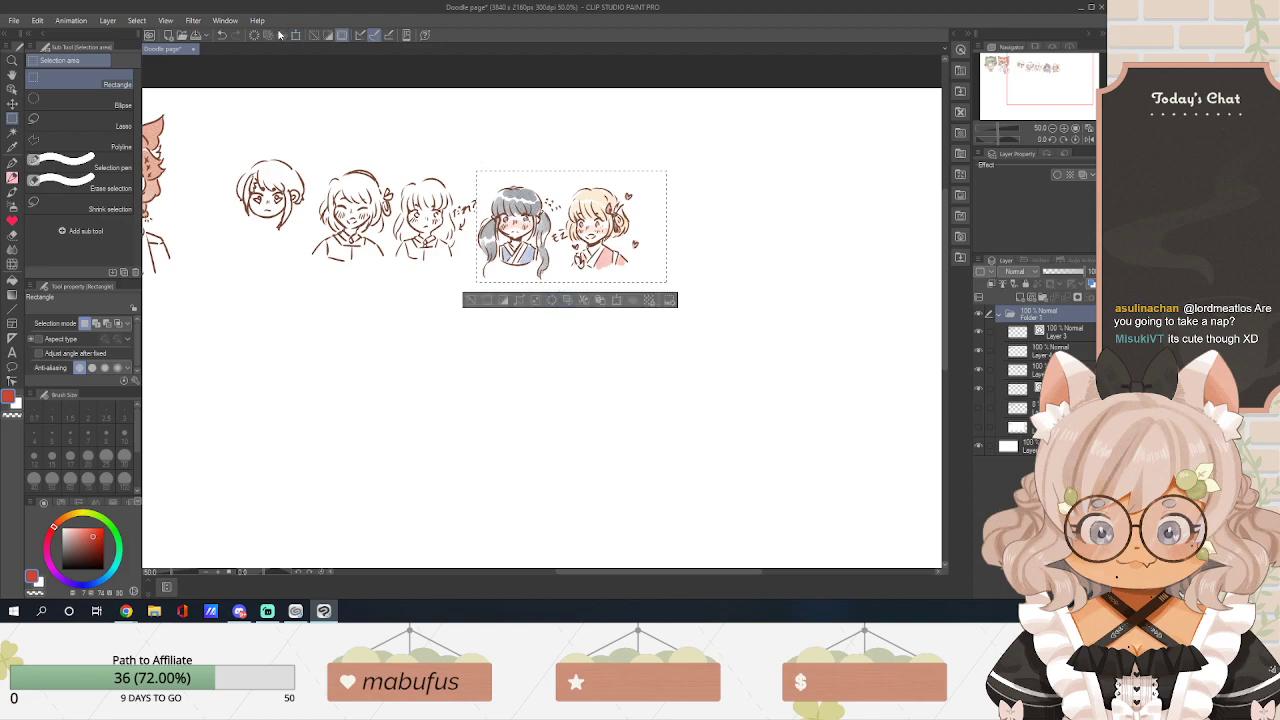
click(295, 34)
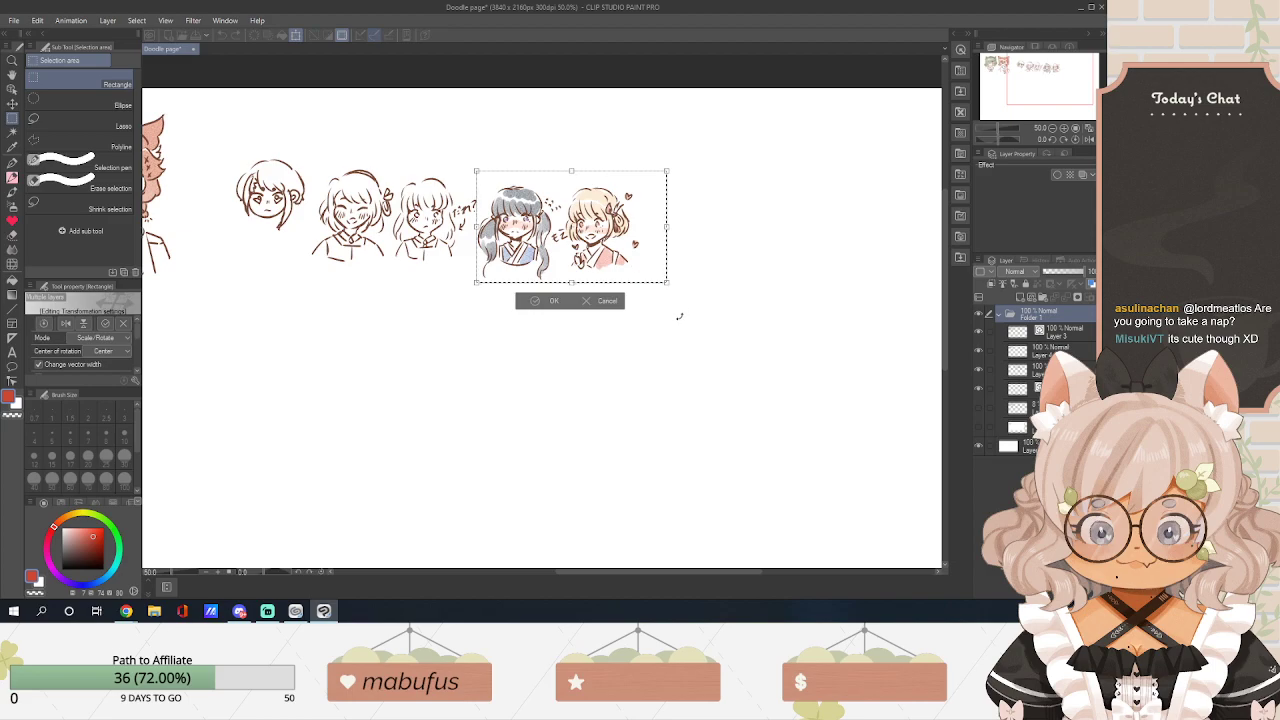
drag(666, 172, 758, 117)
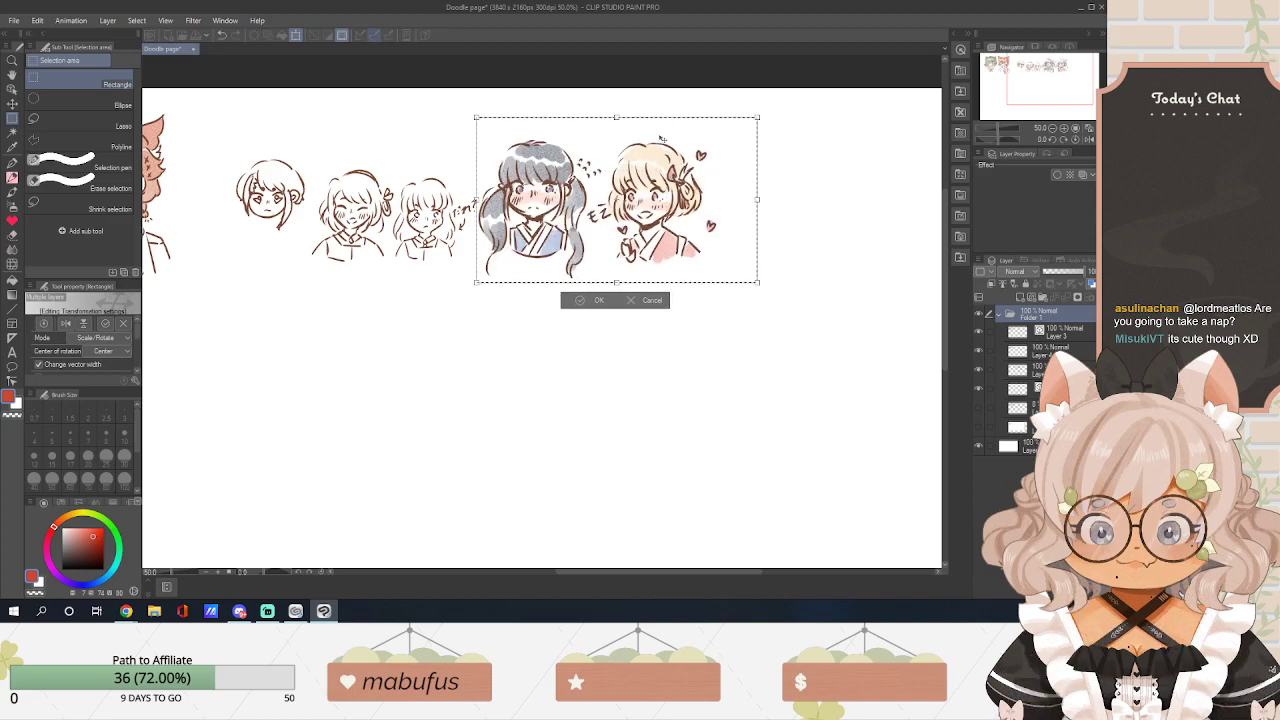
drag(661, 139, 384, 309)
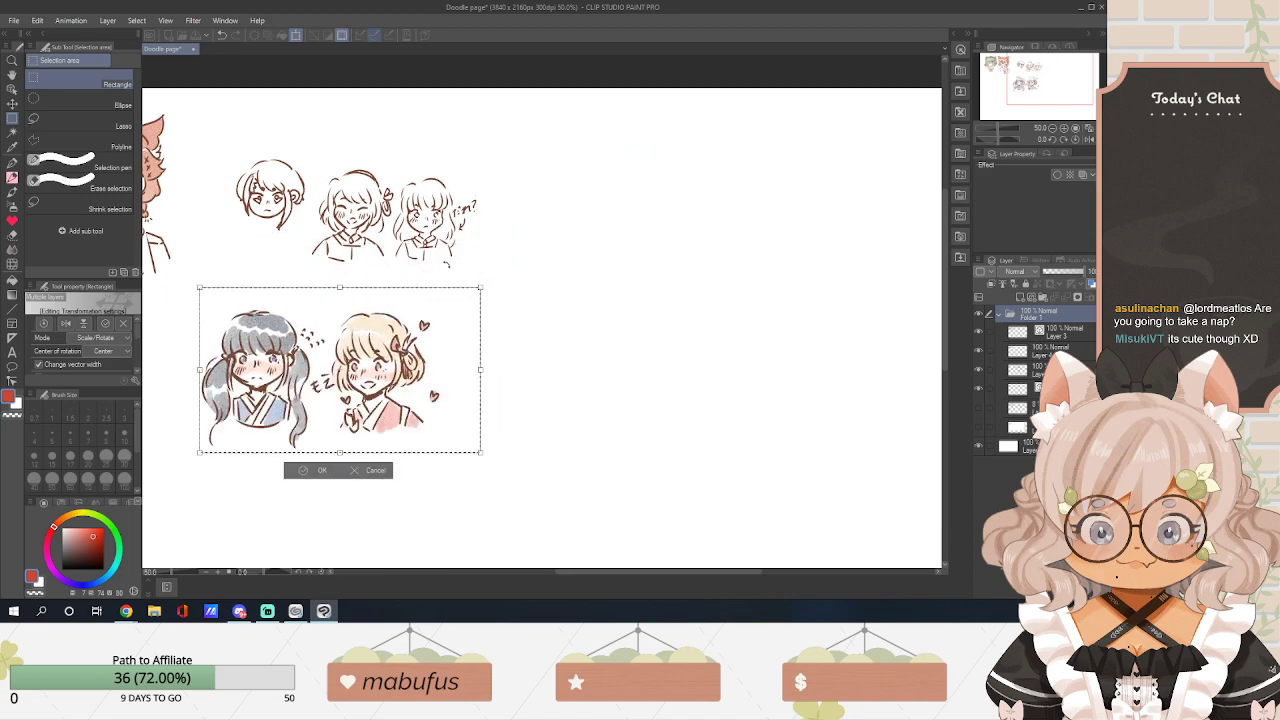
drag(481, 288, 653, 197)
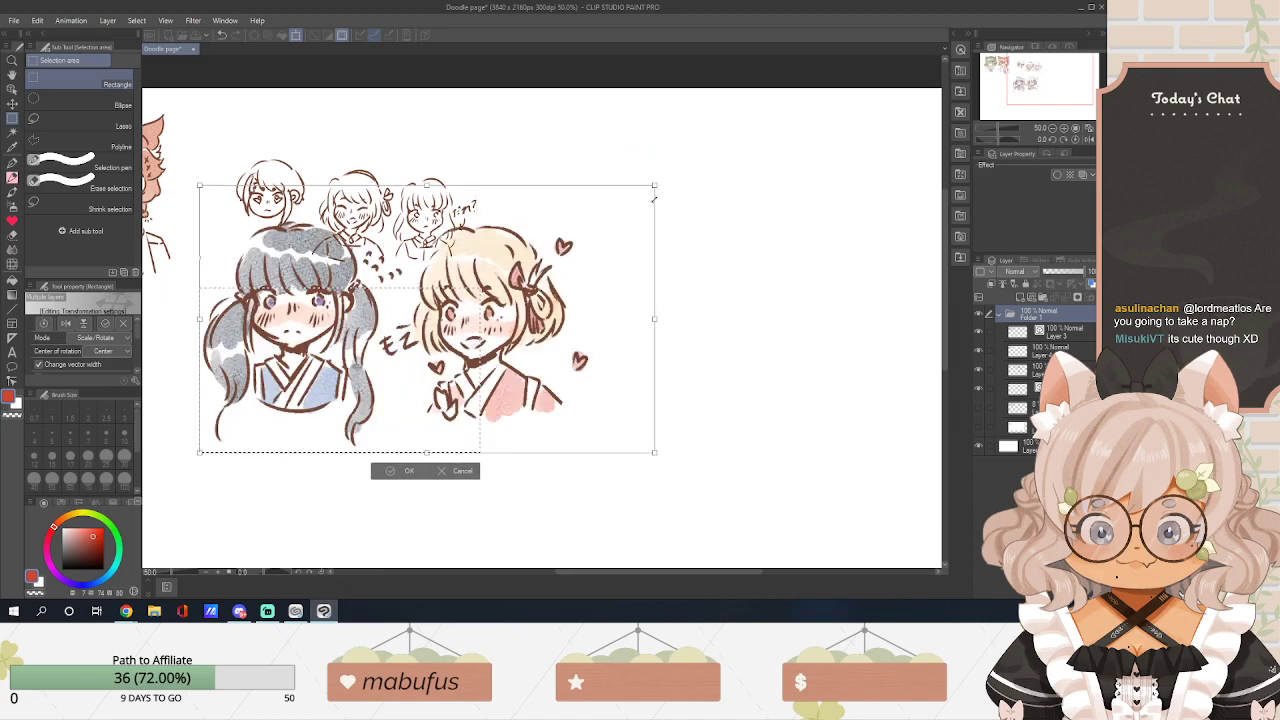
mouse_move(503, 312)
mouse_down()
mouse_move(757, 248)
mouse_move(775, 232)
mouse_up()
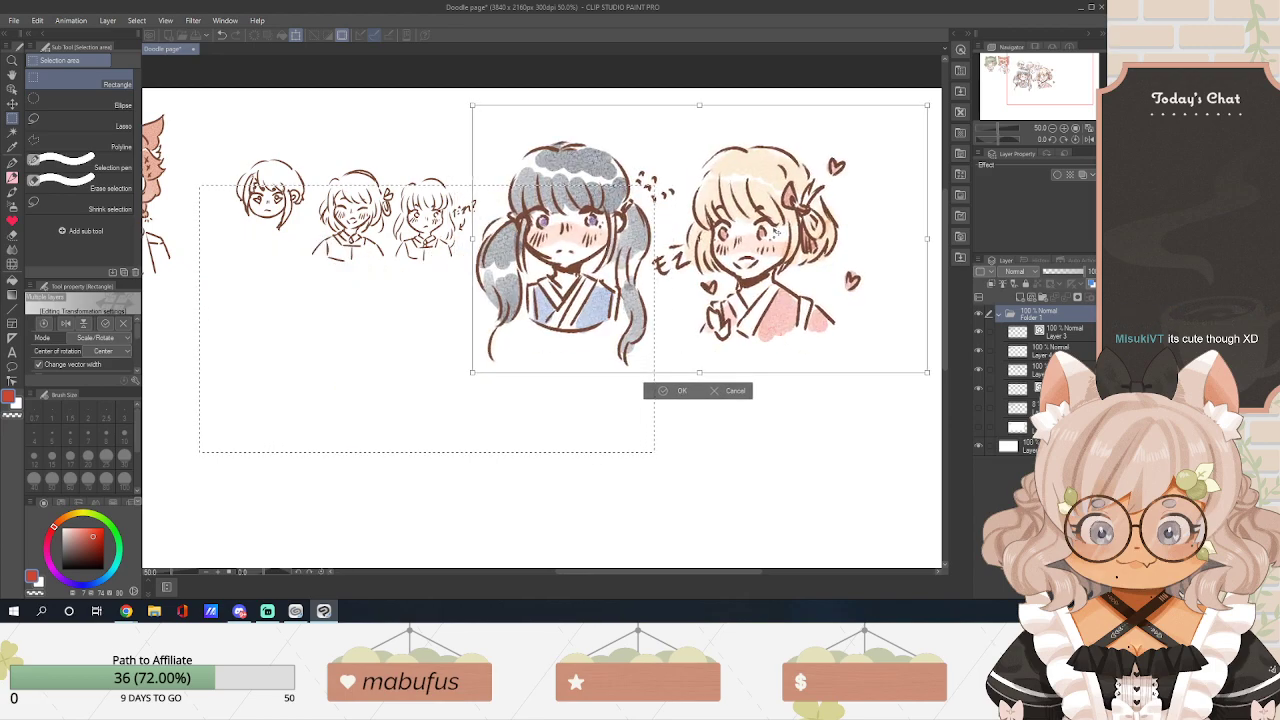
click(675, 393)
key(ctrl+d)
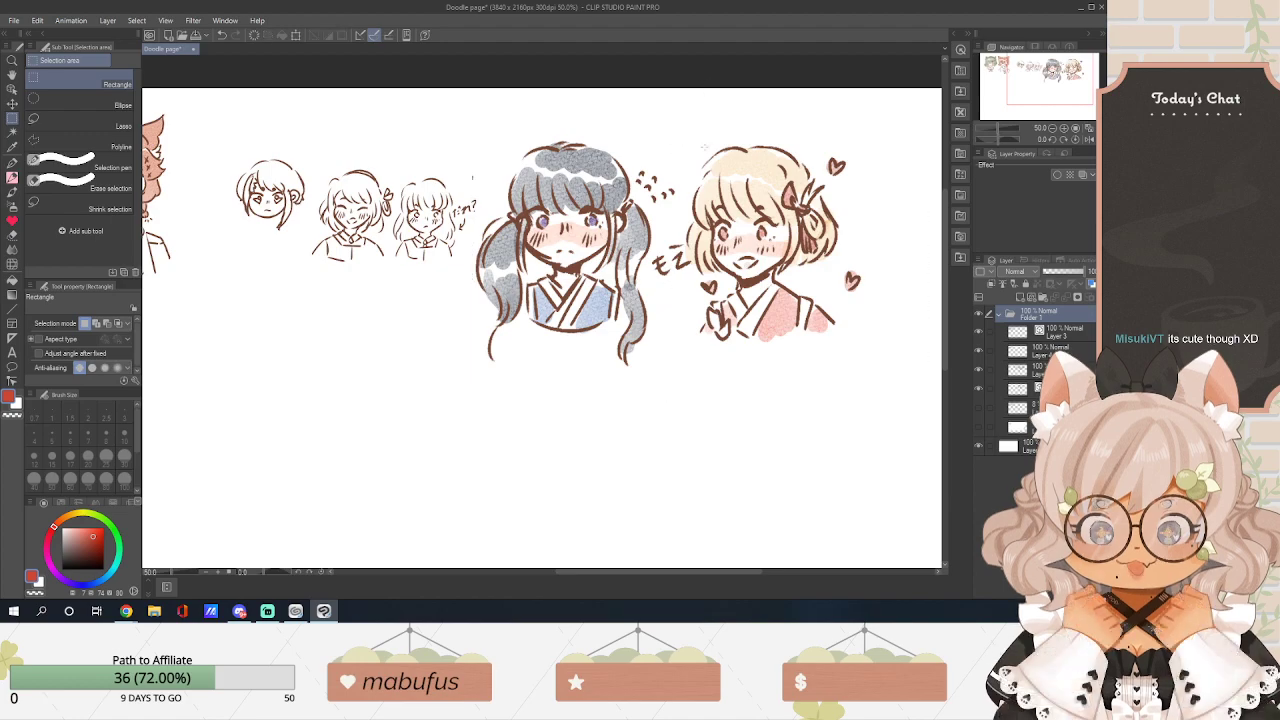
Enlarge the green-haired and red-haired cat-eared busts together and place them lower on the left side of the page.
drag(620, 572, 545, 570)
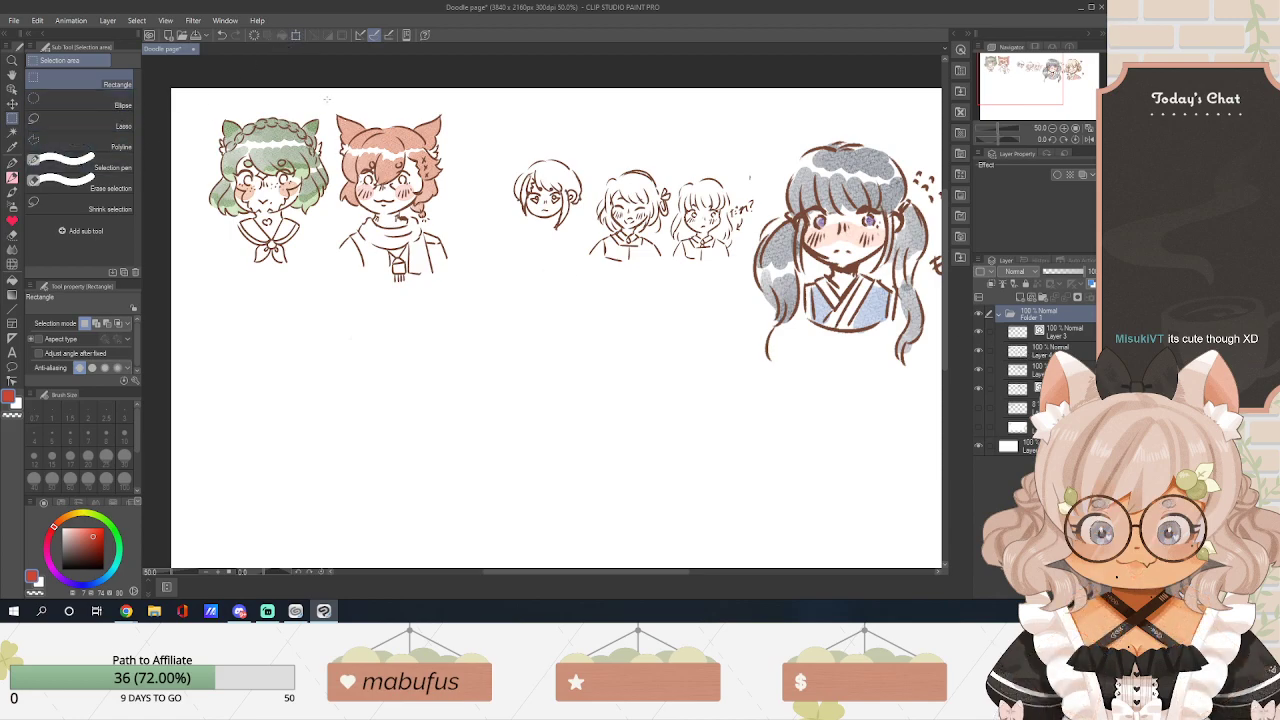
drag(488, 110, 188, 364)
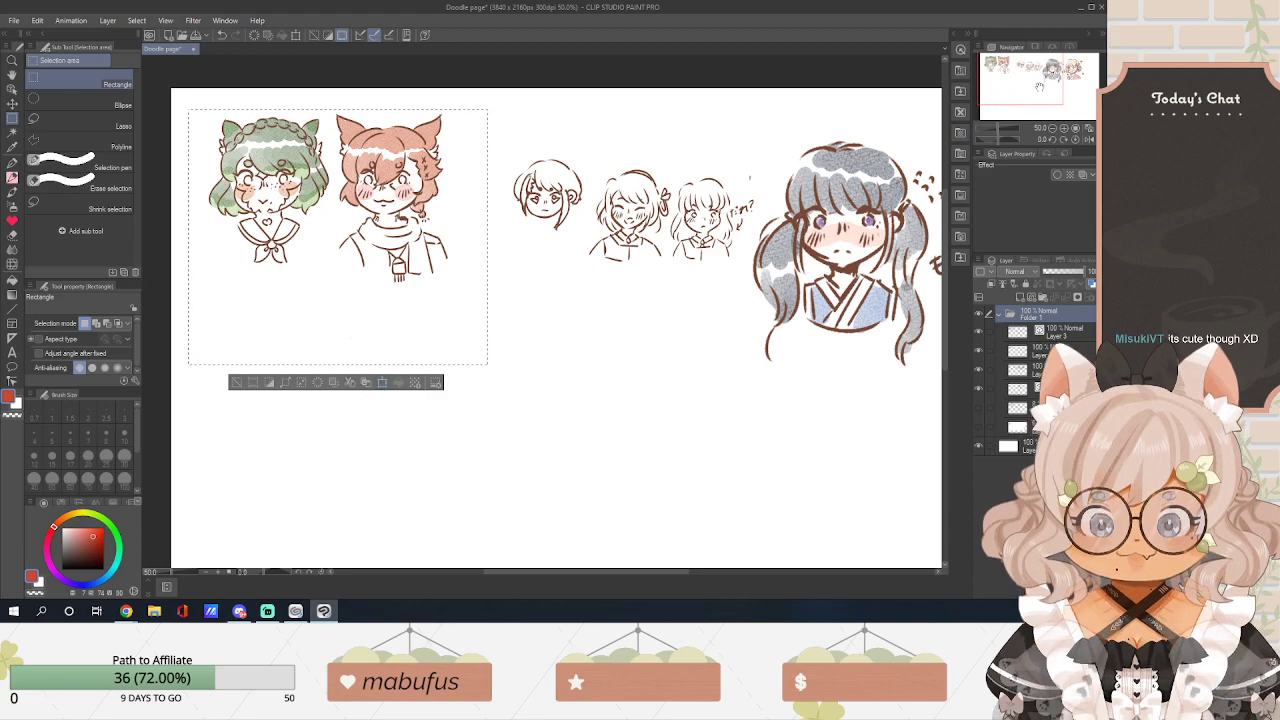
click(297, 37)
drag(502, 377, 691, 538)
drag(530, 340, 527, 451)
drag(547, 403, 527, 362)
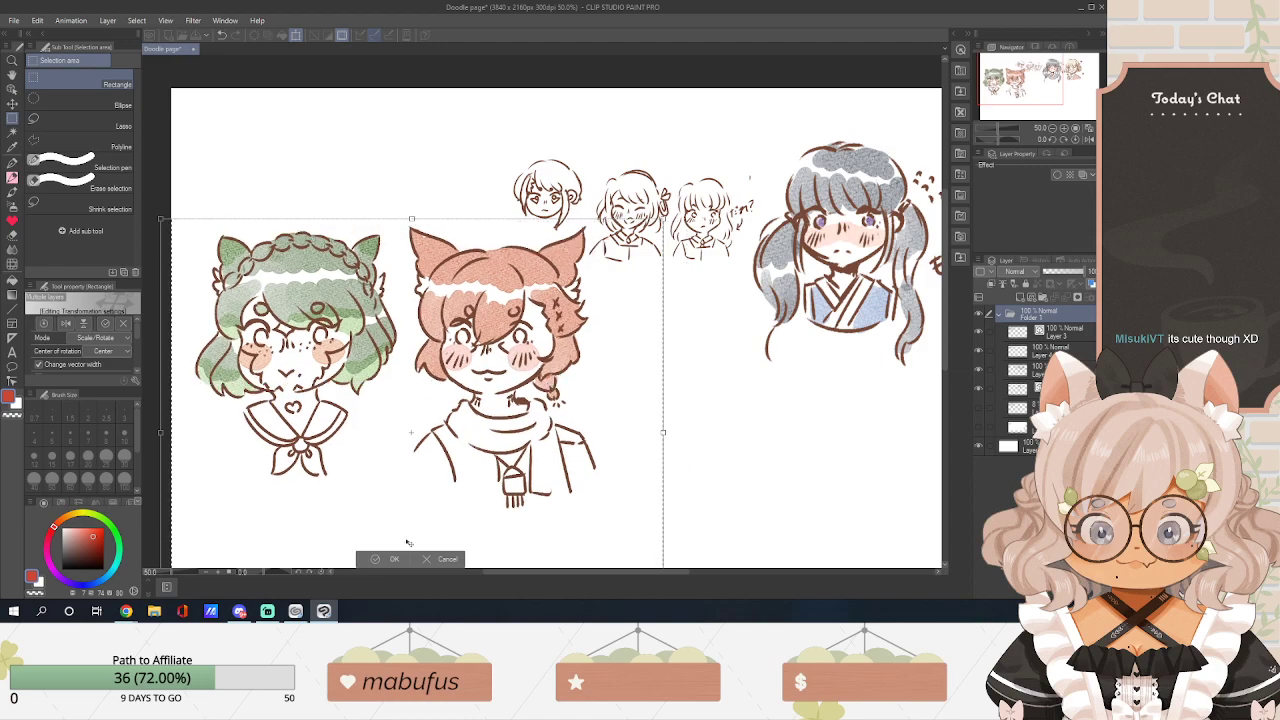
key(Return)
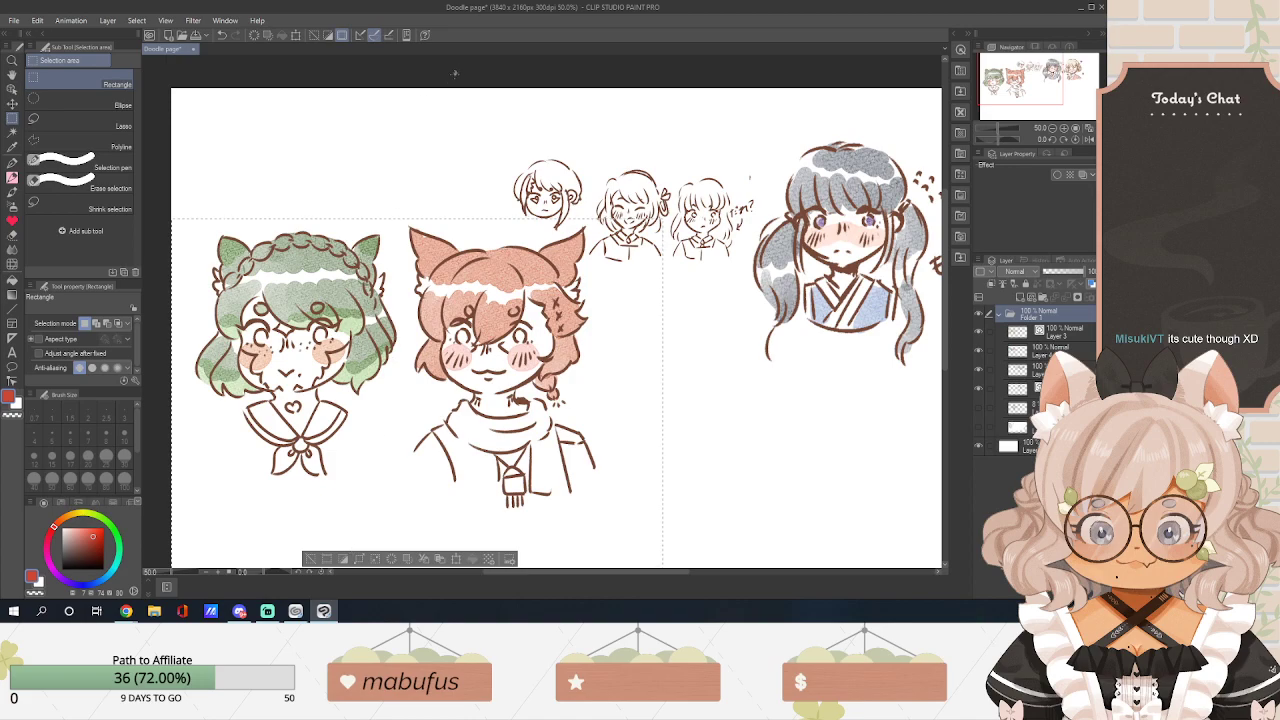
key(ctrl+d)
Lasso the three small uncolored busts, enlarge them slightly and move them up near the page's top edge.
key(m)
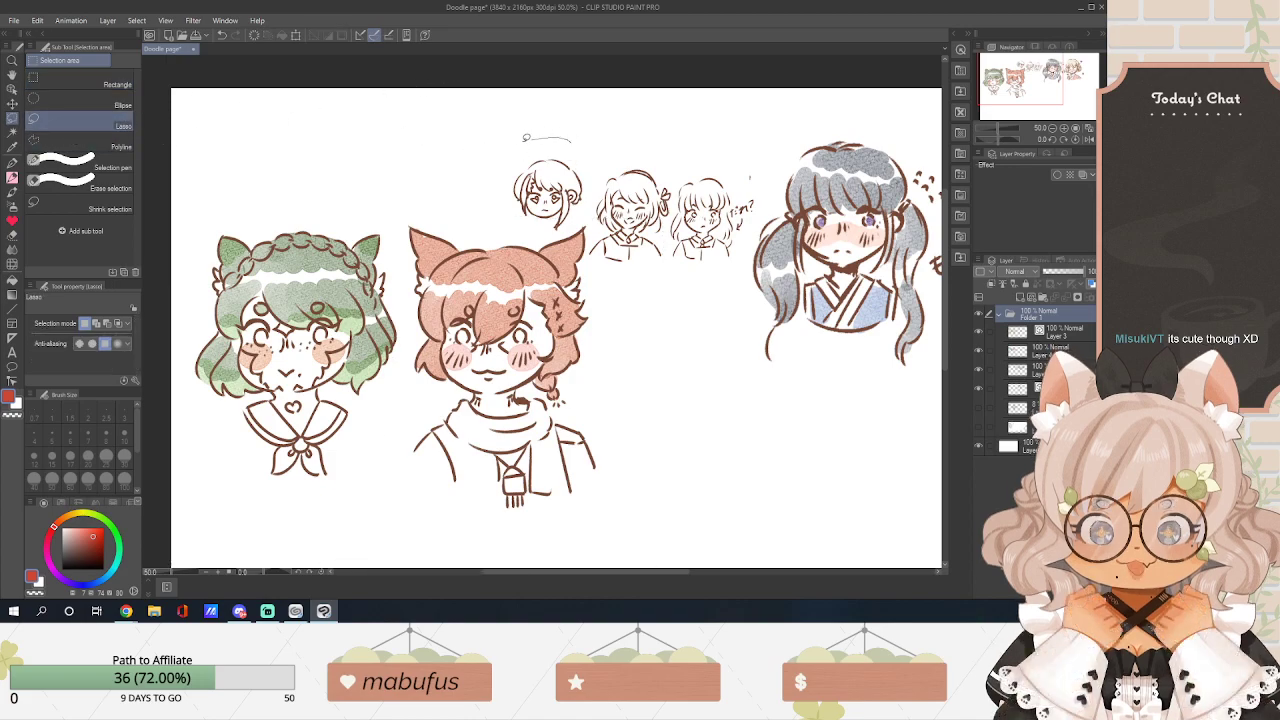
drag(587, 242, 601, 271)
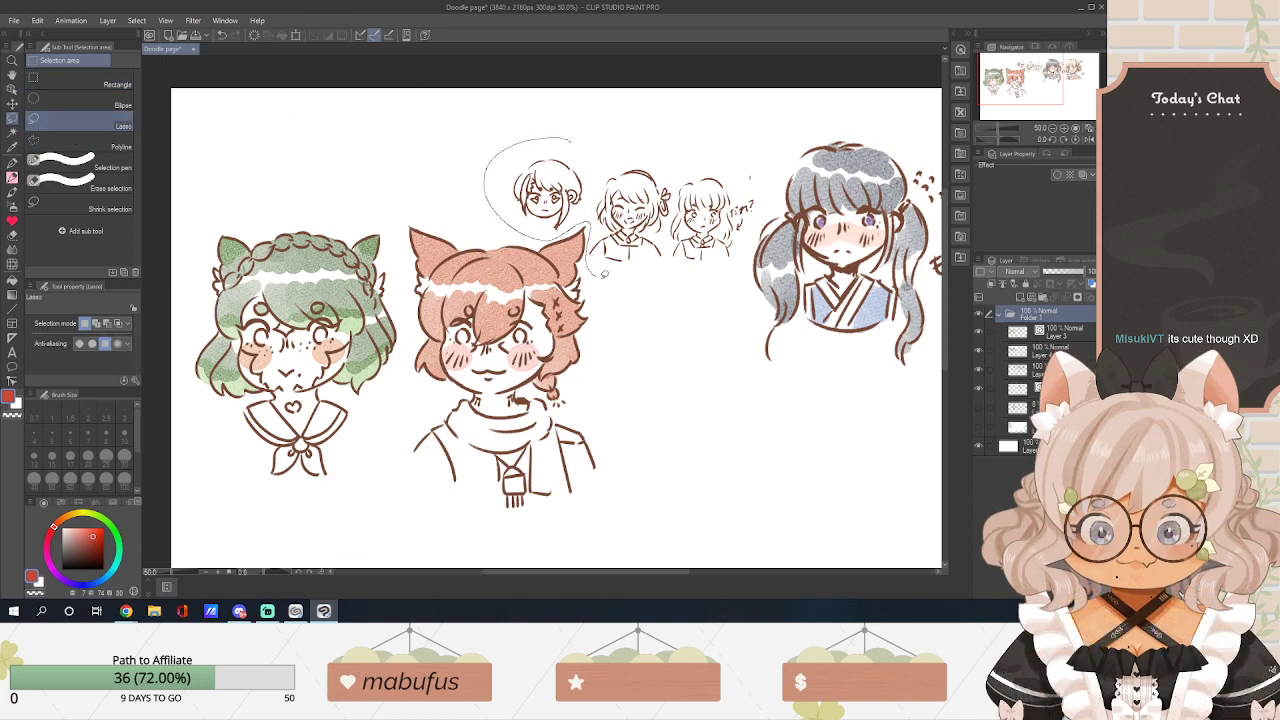
mouse_move(725, 275)
mouse_down()
mouse_move(766, 210)
mouse_move(746, 186)
mouse_up()
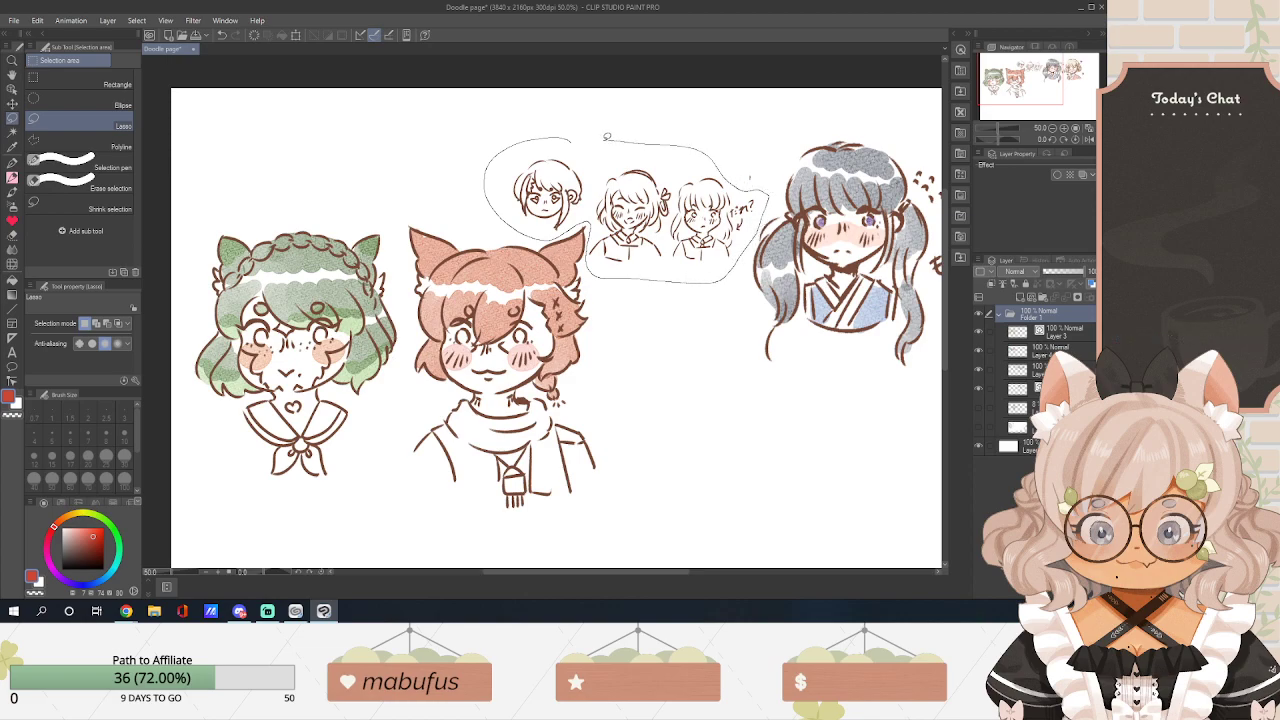
drag(610, 136, 572, 138)
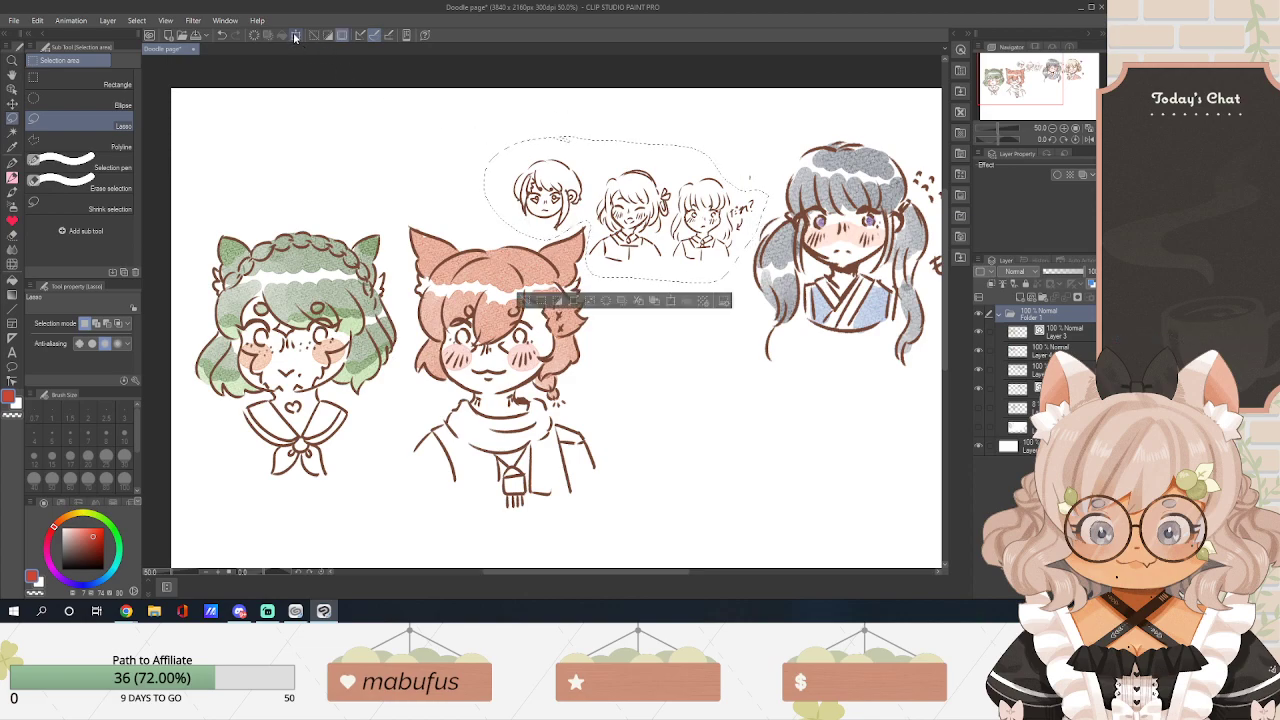
click(295, 35)
mouse_move(640, 230)
mouse_down()
mouse_move(658, 176)
mouse_move(649, 182)
mouse_up()
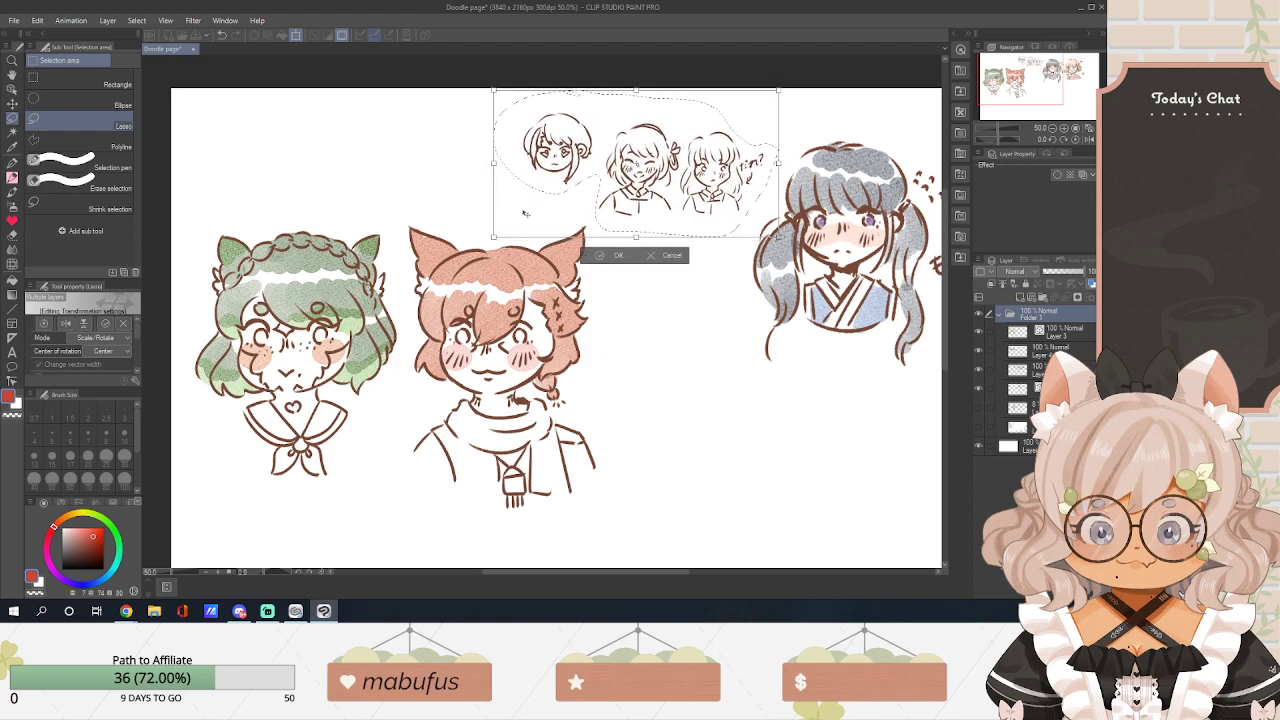
drag(493, 237, 473, 254)
drag(596, 196, 599, 191)
drag(477, 250, 473, 252)
drag(600, 180, 607, 176)
drag(602, 247, 604, 252)
click(605, 268)
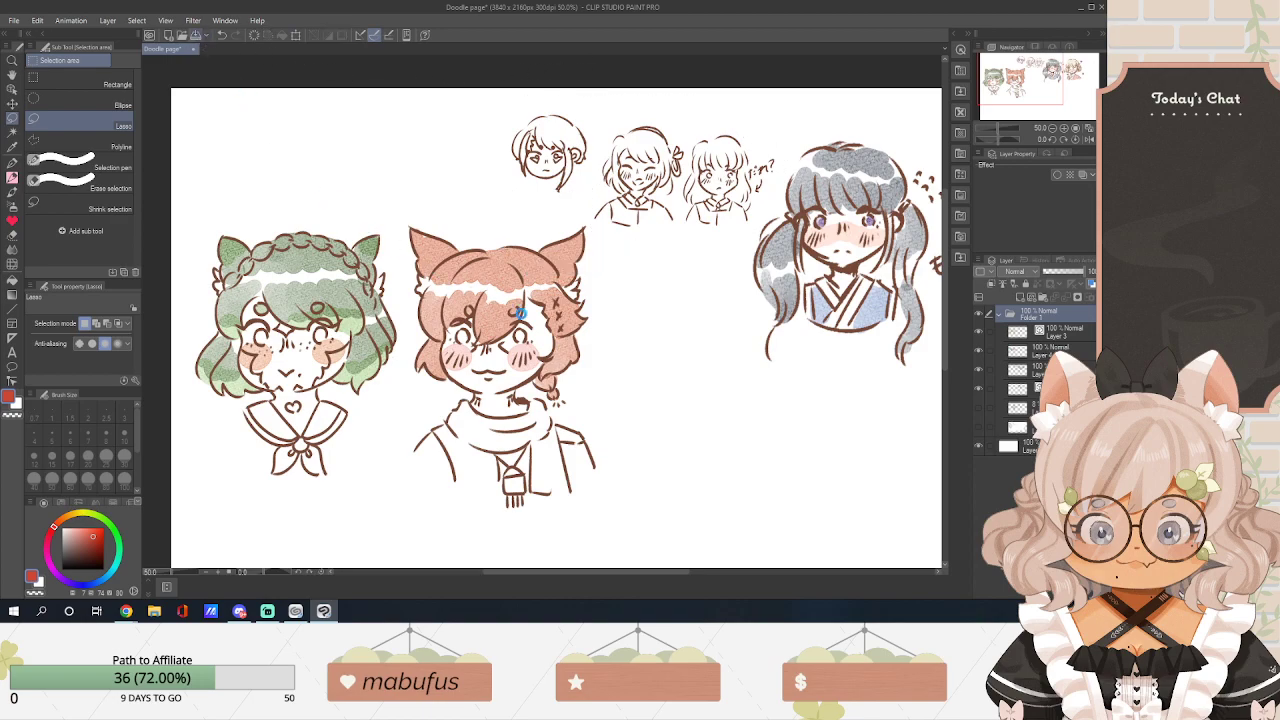
Lasso the twin-tailed and ribbon-haired busts, enlarge them slightly and position them in the page's upper-right corner.
scroll(507, 309, down, 4)
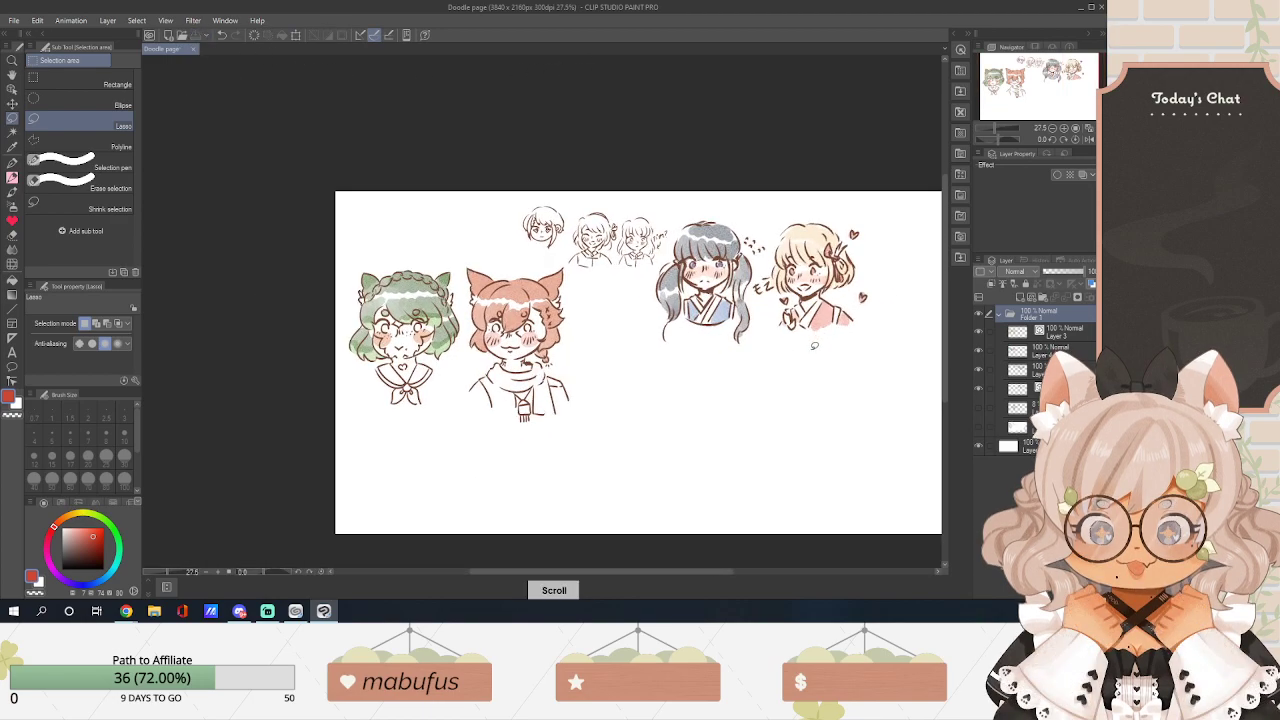
scroll(661, 428, right, 2)
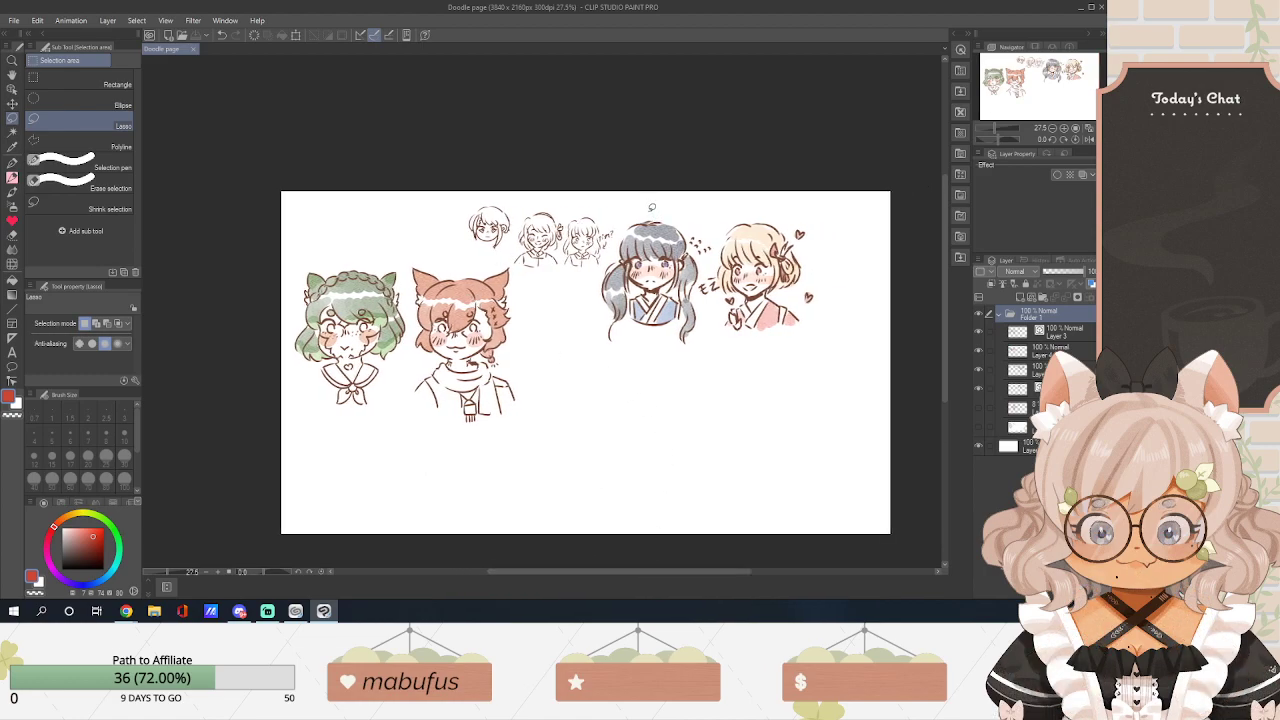
mouse_move(605, 345)
mouse_down()
mouse_move(711, 362)
mouse_move(808, 348)
mouse_move(856, 272)
mouse_move(804, 201)
mouse_move(698, 192)
mouse_move(656, 211)
mouse_up()
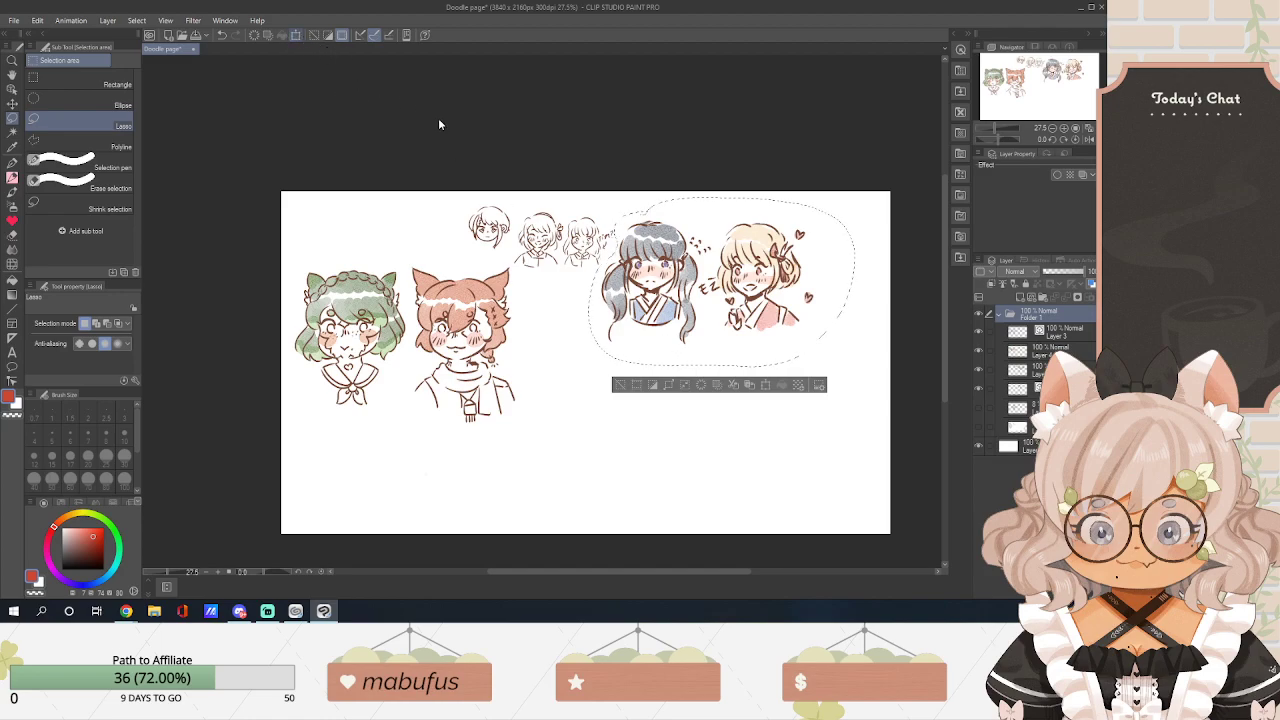
key(ctrl+t)
drag(857, 199, 891, 177)
drag(817, 256, 839, 274)
drag(914, 200, 941, 186)
drag(829, 270, 822, 271)
drag(934, 181, 941, 172)
drag(828, 264, 816, 271)
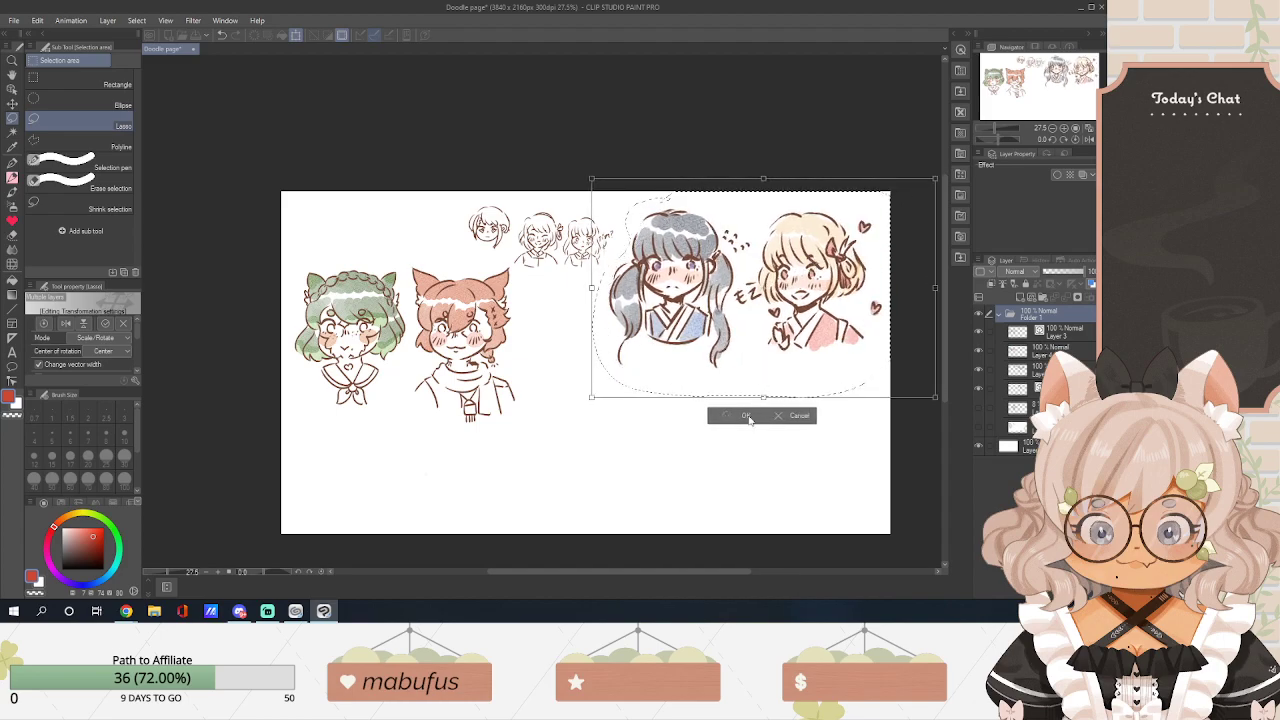
click(745, 415)
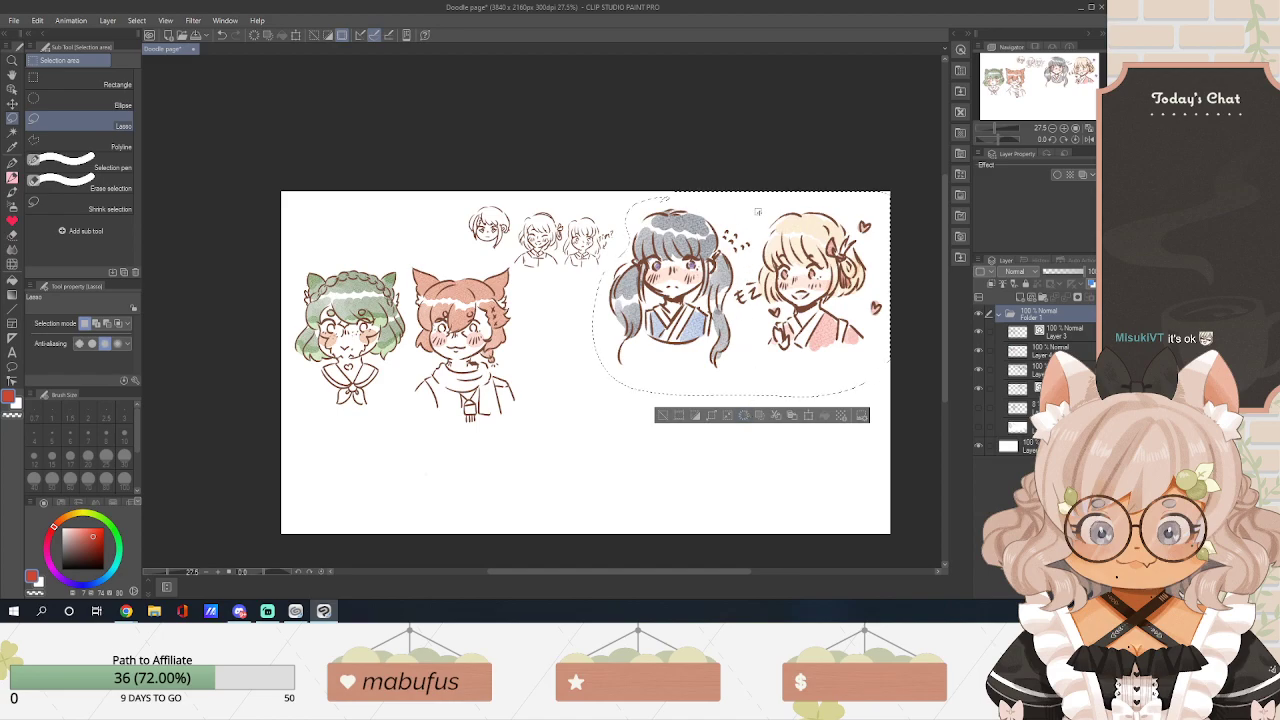
key(ctrl+d)
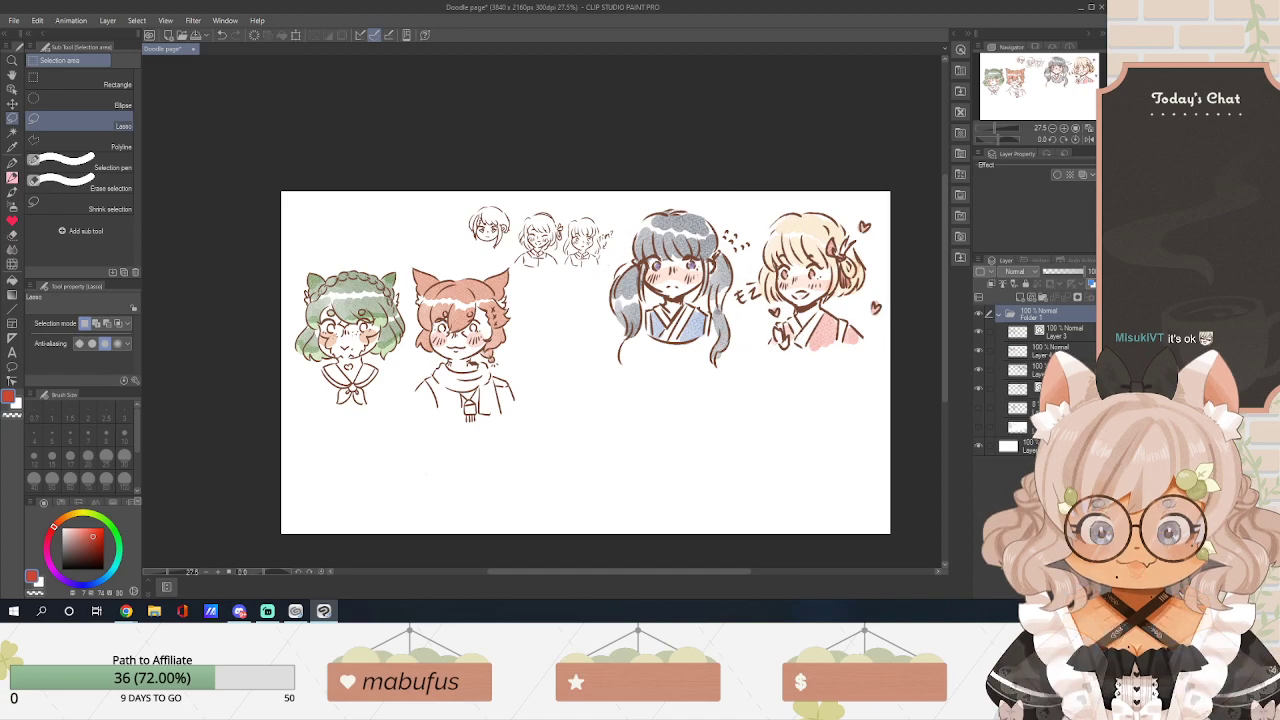
click(978, 389)
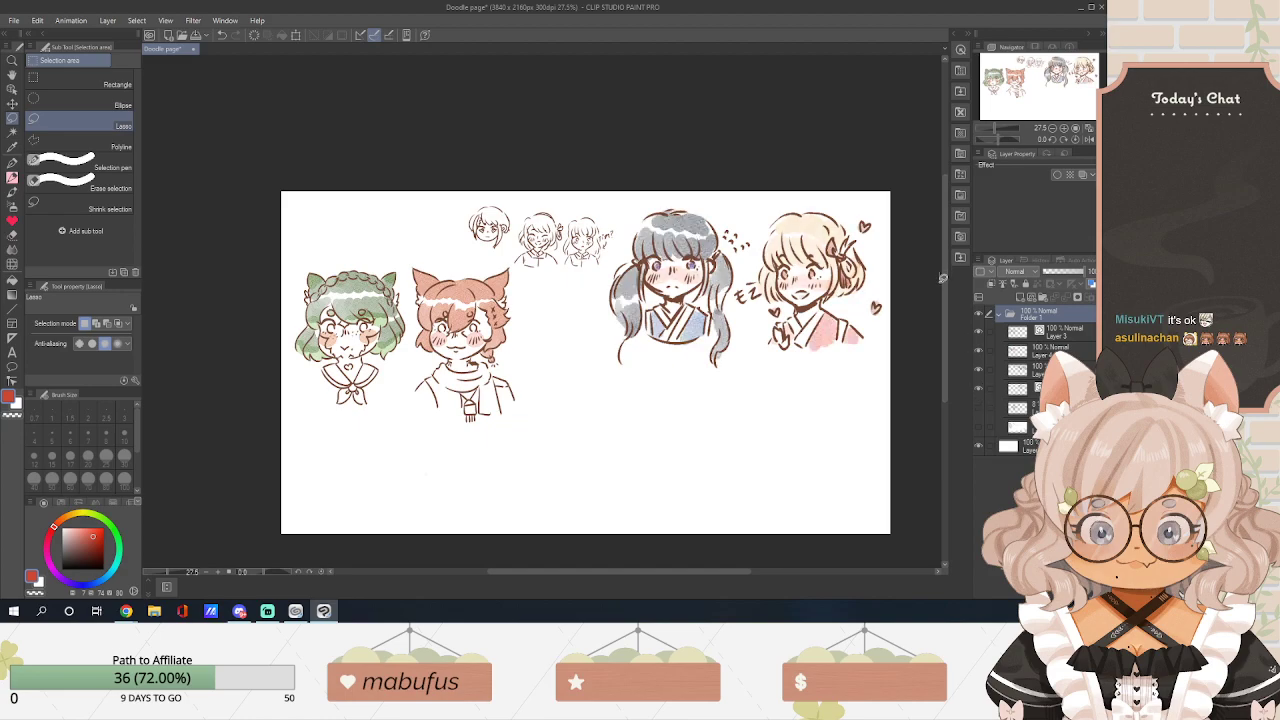
drag(943, 276, 939, 320)
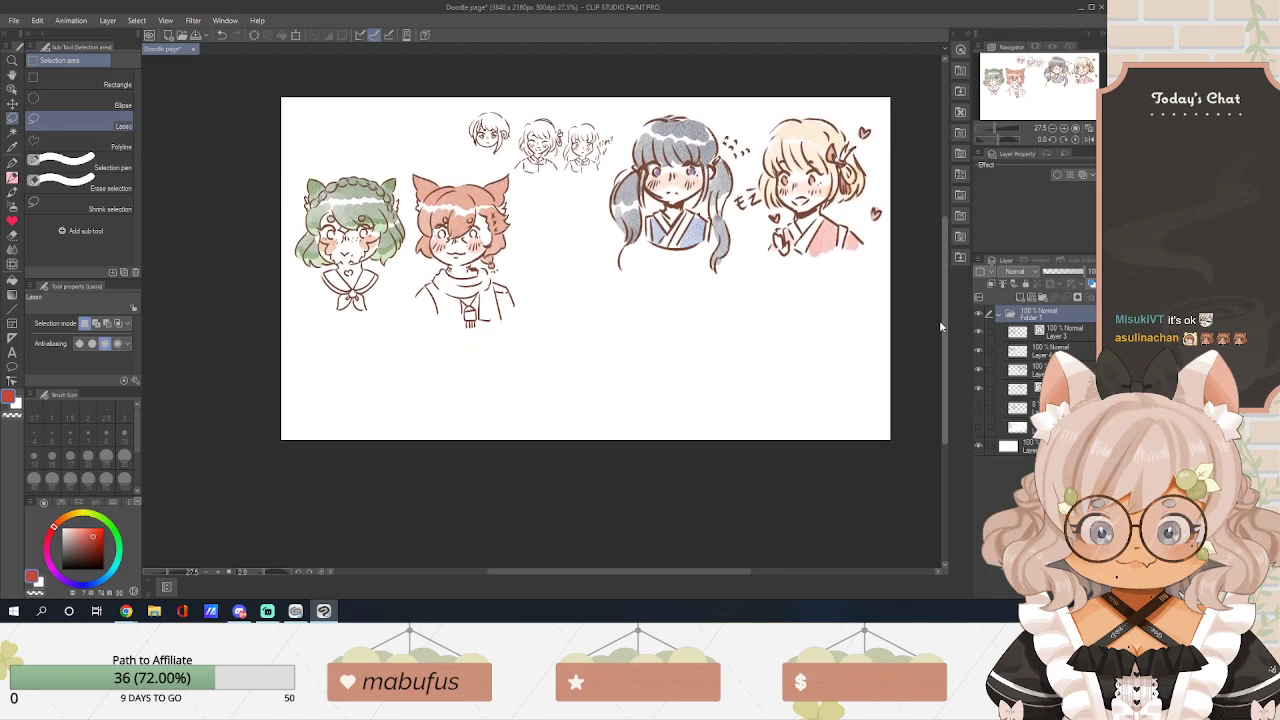
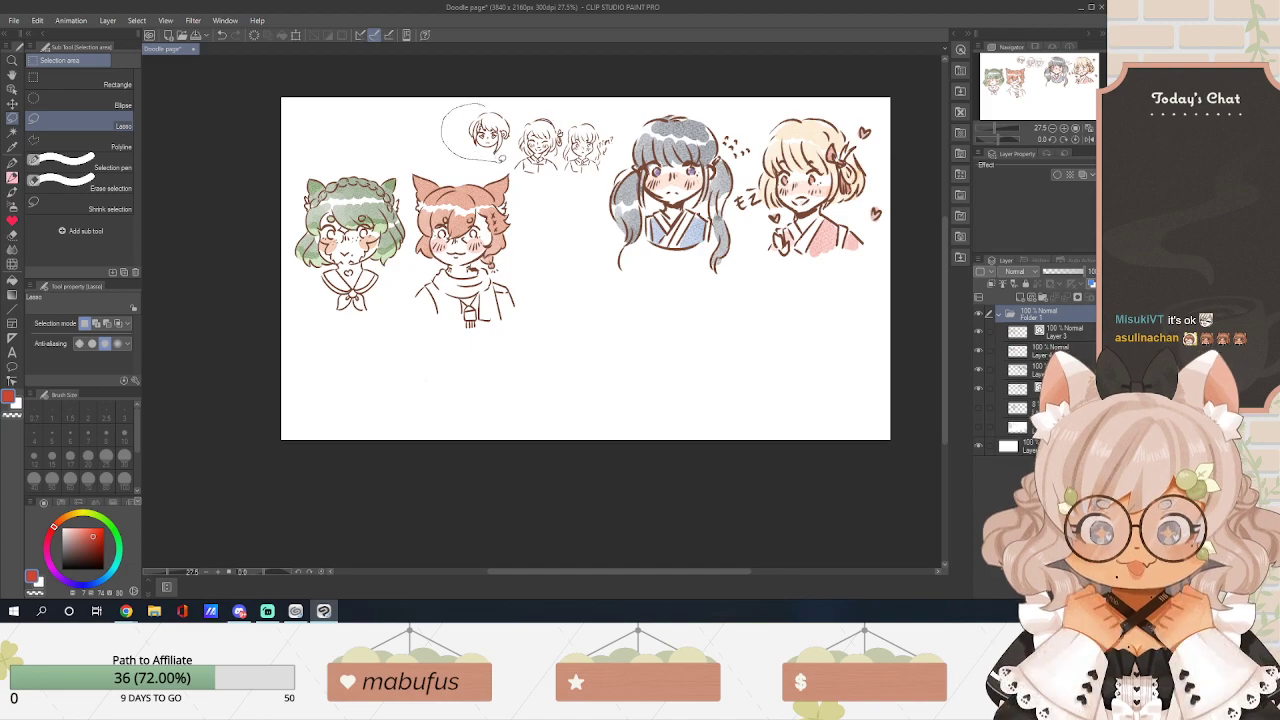
Lasso the three small uncolored busts and move them below the ribbon-haired bust near the page's right edge.
drag(462, 160, 547, 190)
mouse_move(626, 150)
mouse_down()
mouse_move(603, 98)
mouse_move(465, 80)
mouse_up()
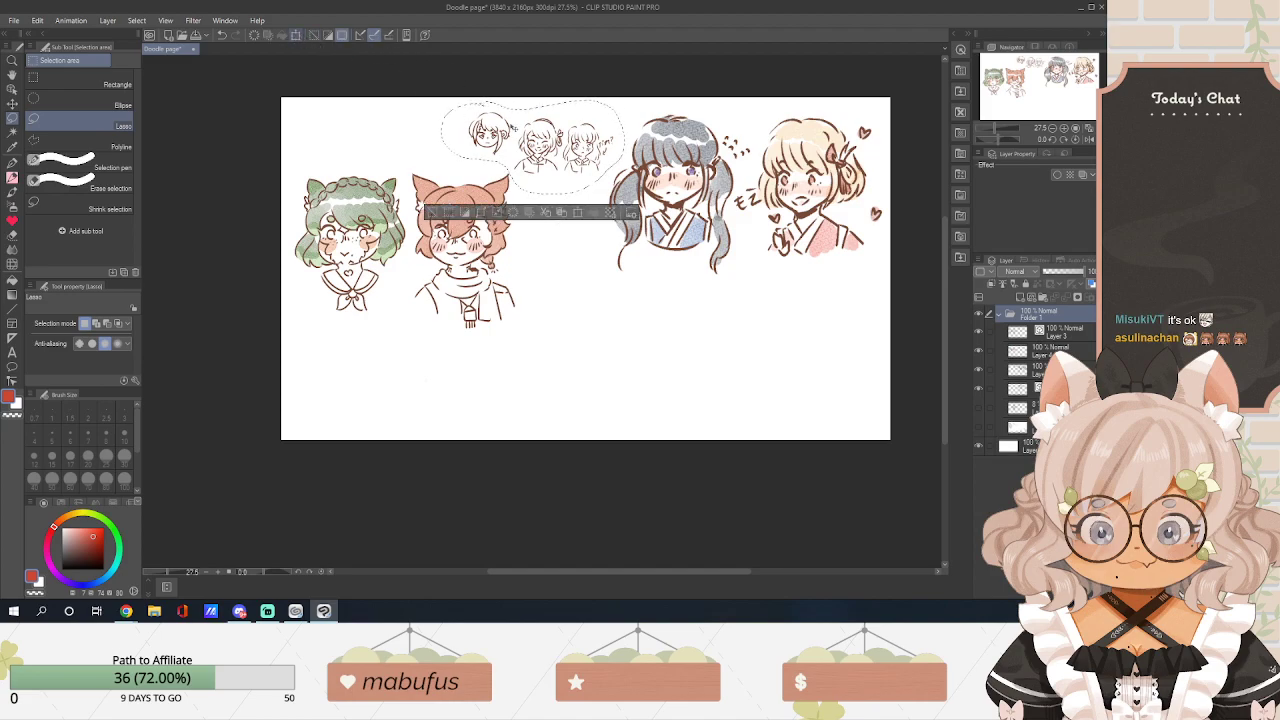
click(342, 34)
mouse_move(567, 101)
mouse_down()
mouse_move(827, 295)
mouse_move(838, 262)
mouse_move(829, 273)
mouse_up()
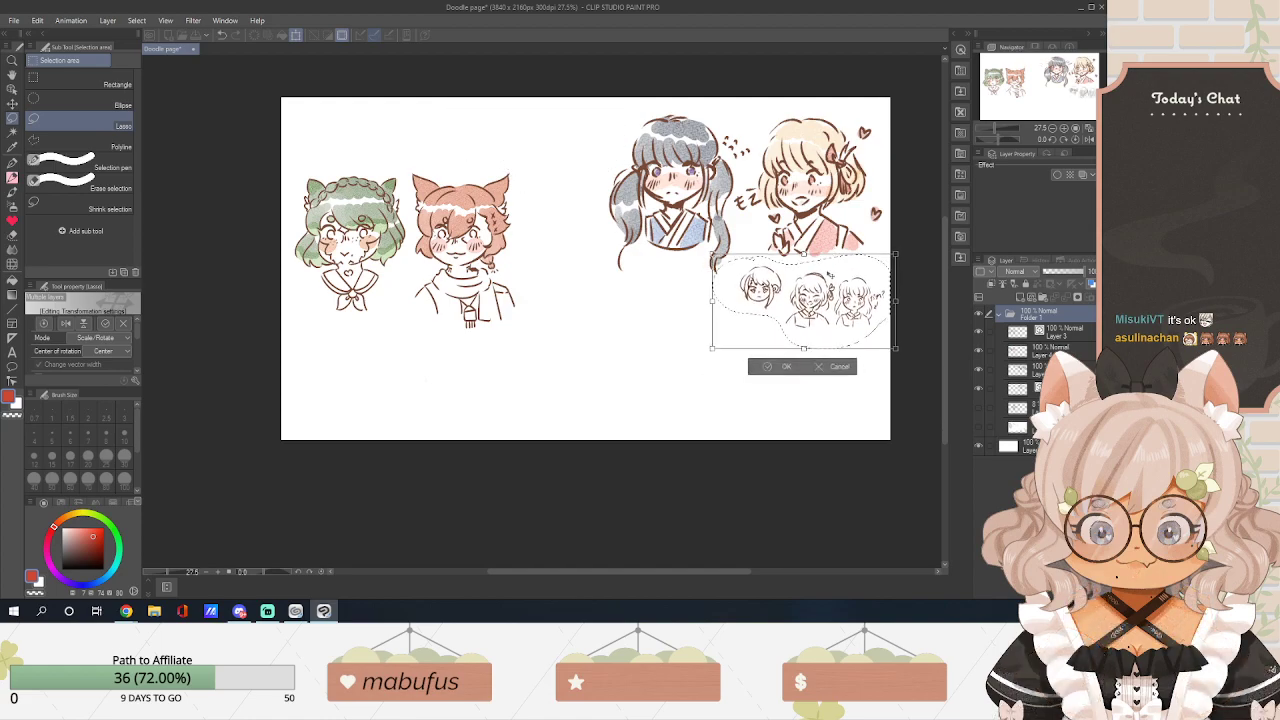
click(761, 371)
Lasso the green-haired and red-haired cat-eared busts and move them below the twin-tailed bust, beside the small uncolored busts, then deselect.
mouse_move(390, 150)
mouse_down()
mouse_move(326, 151)
mouse_move(276, 247)
mouse_move(385, 356)
mouse_move(542, 285)
mouse_move(482, 152)
mouse_move(365, 152)
mouse_up()
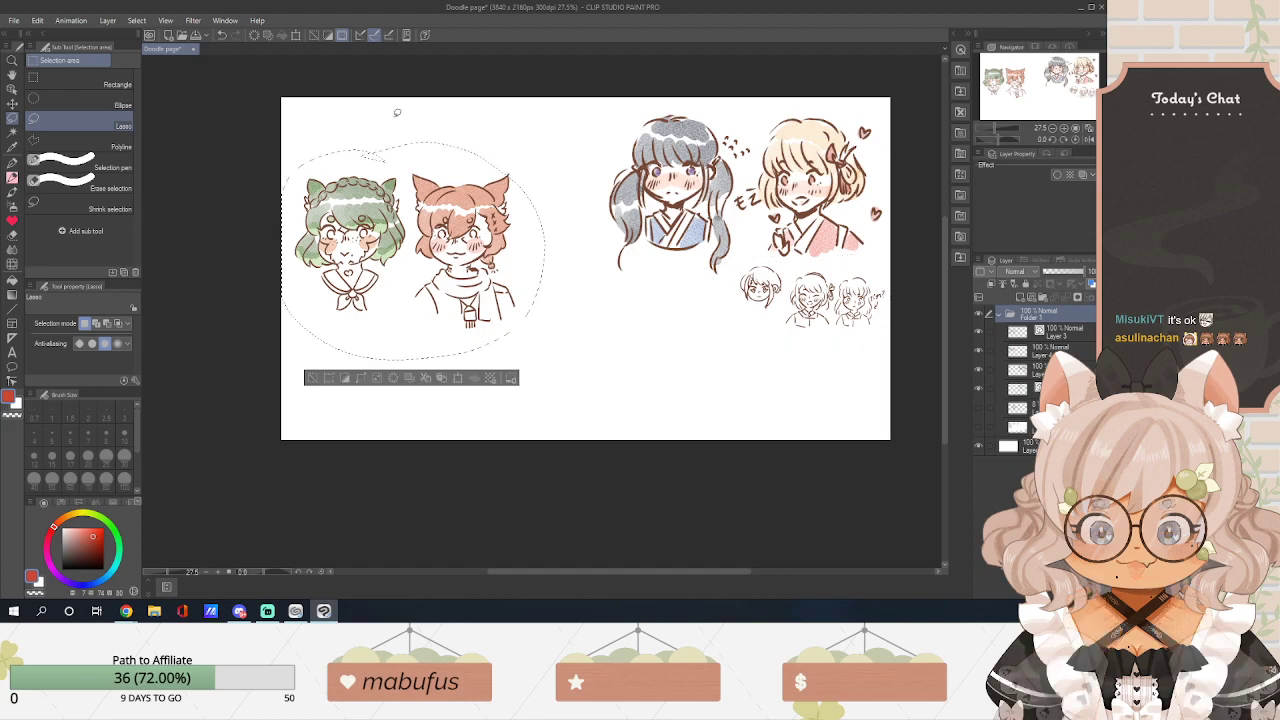
key(ctrl+t)
mouse_move(421, 227)
mouse_down()
mouse_move(666, 303)
mouse_move(642, 325)
mouse_up()
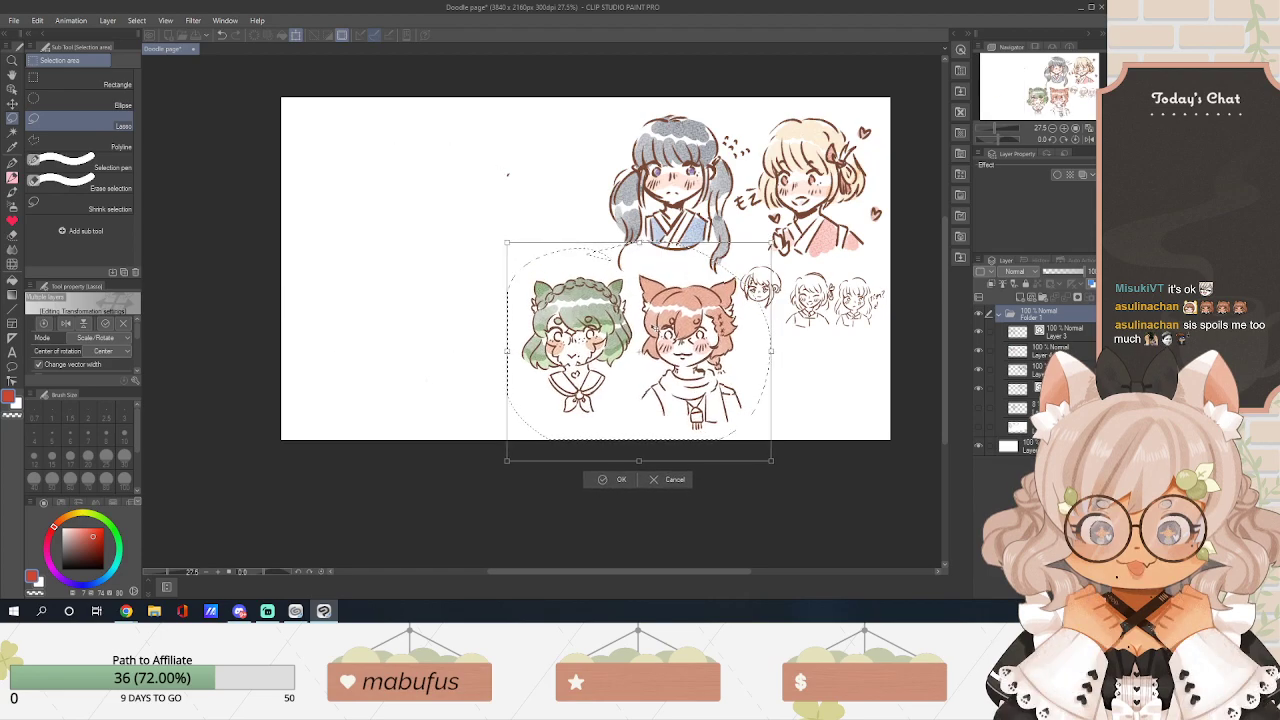
click(620, 480)
key(ctrl+d)
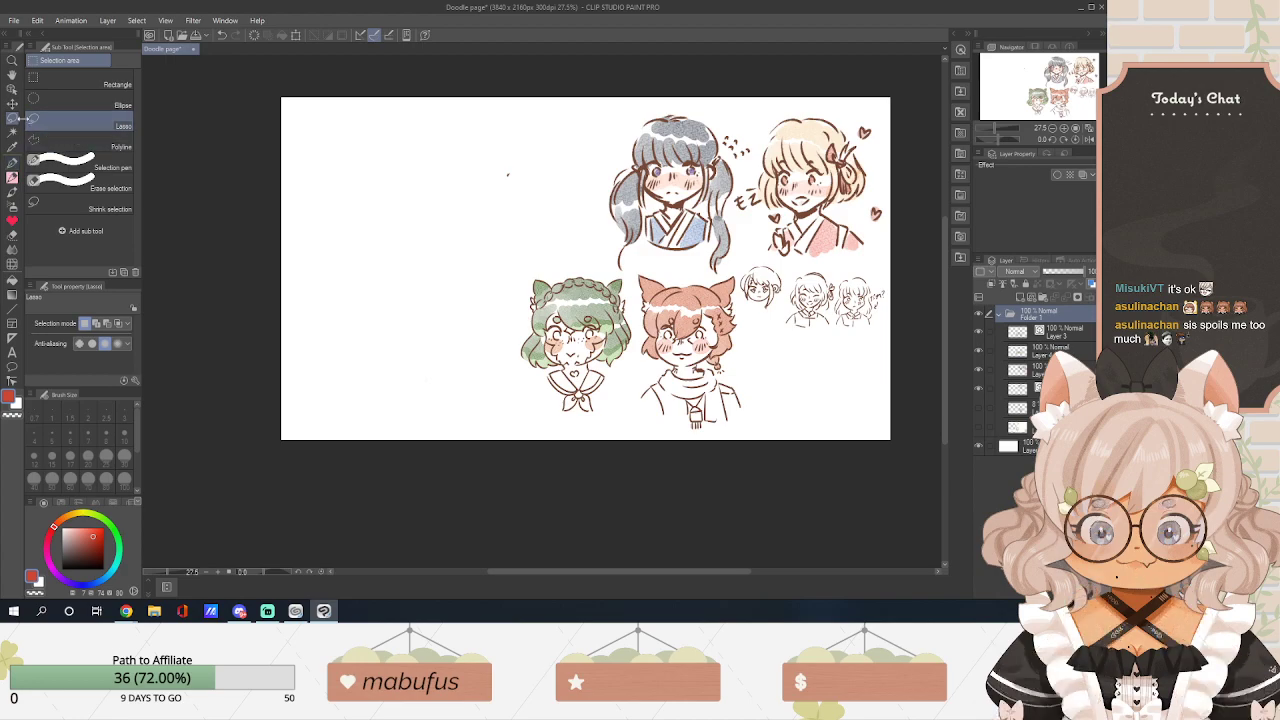
Erase the stray mark in the page's empty area on Layer 3 and save the document.
click(12, 236)
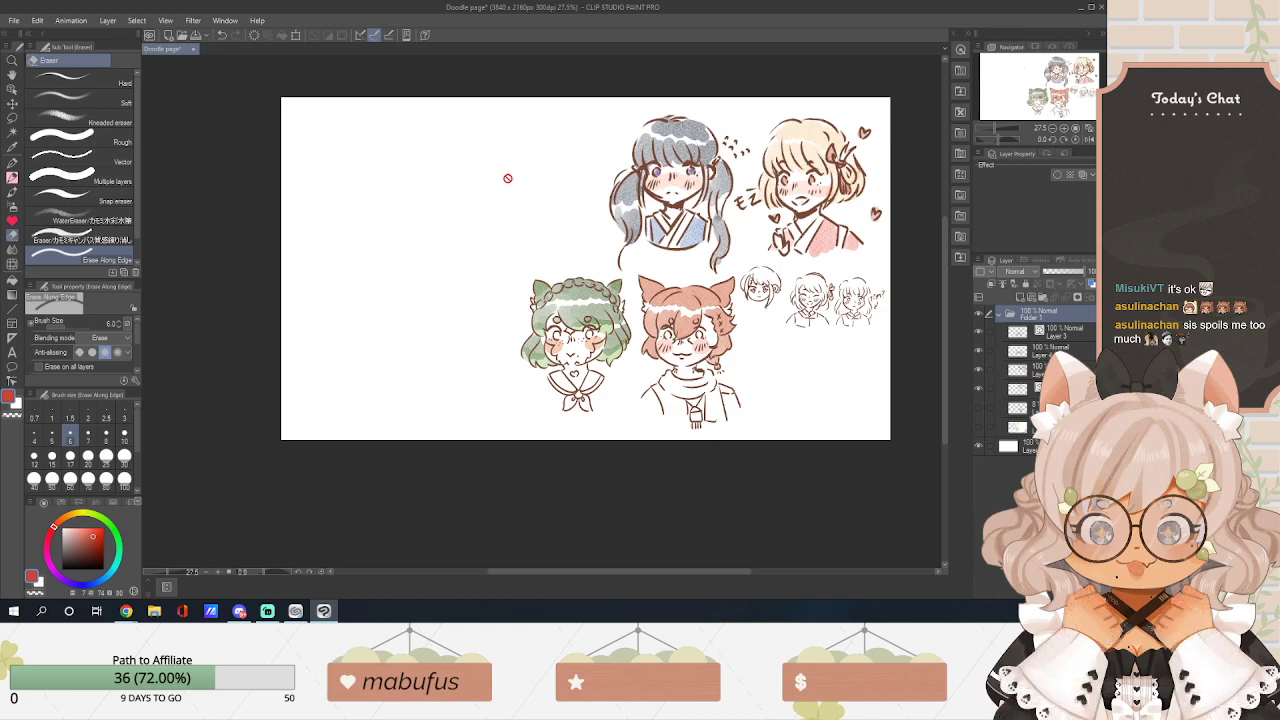
click(1065, 338)
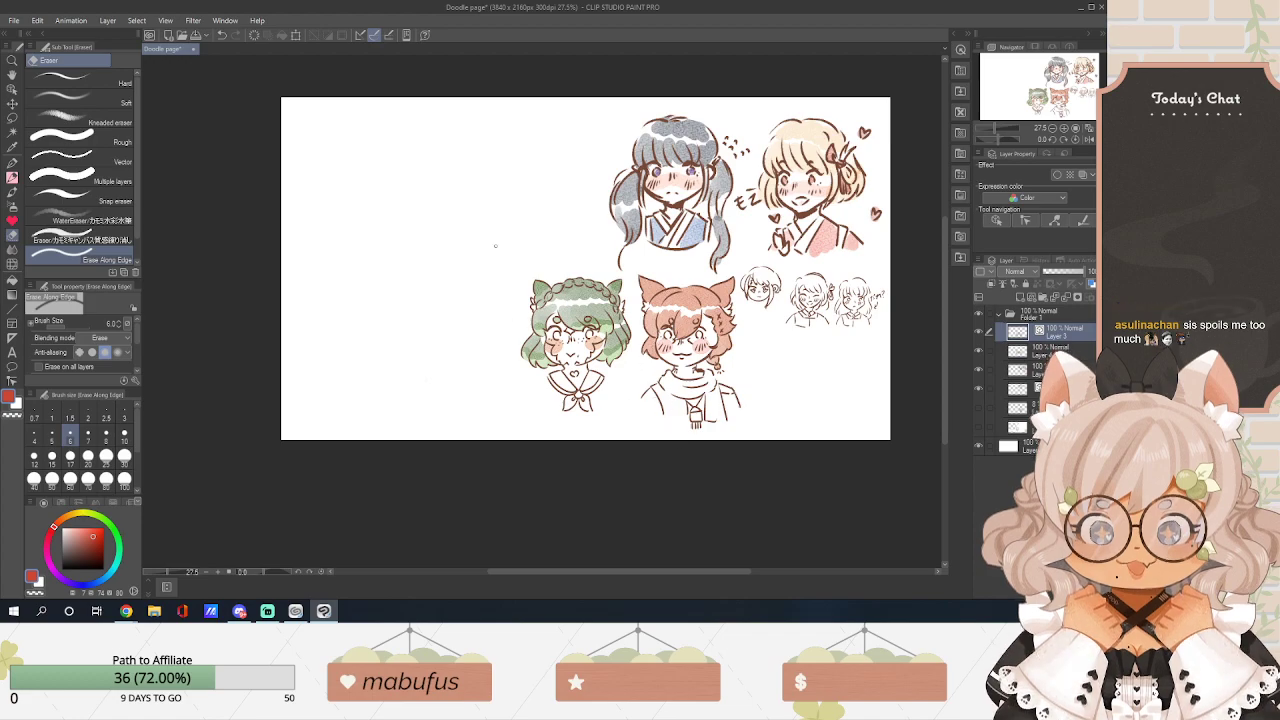
click(198, 35)
Switch to the SU-Cream Pencil and sample the brown outline color from the existing drawings.
click(12, 178)
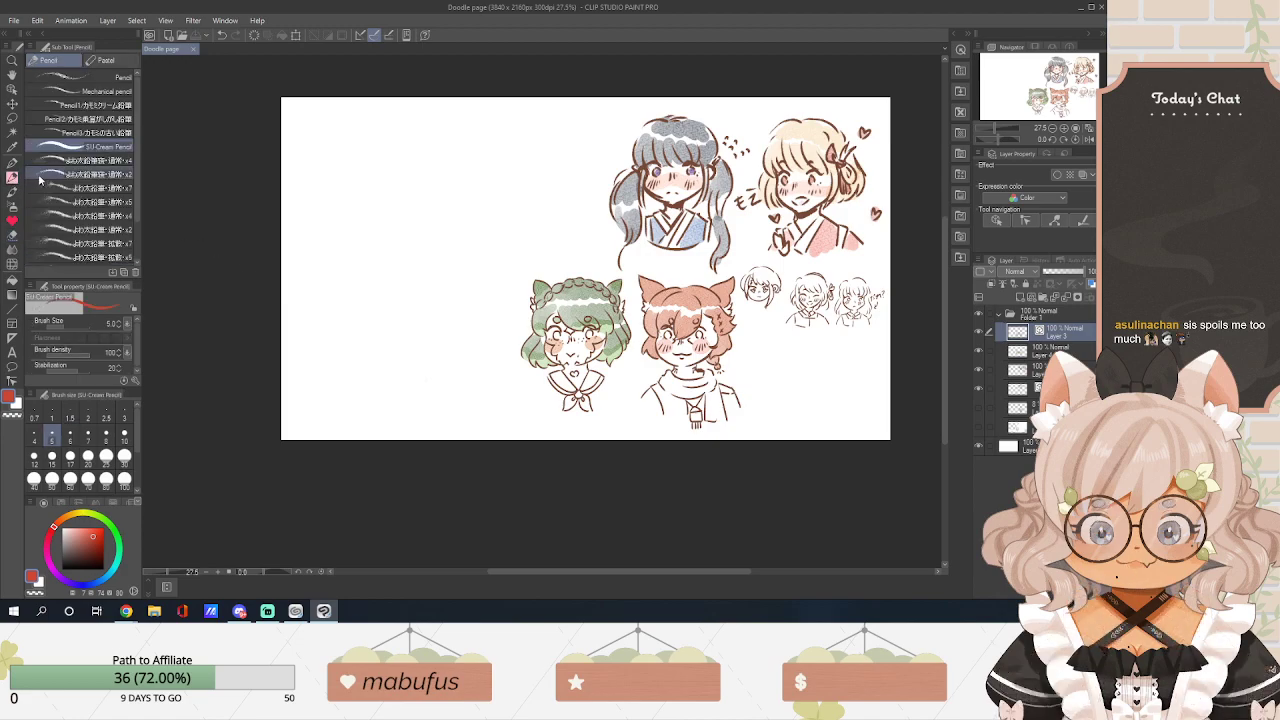
scroll(694, 297, up, 3)
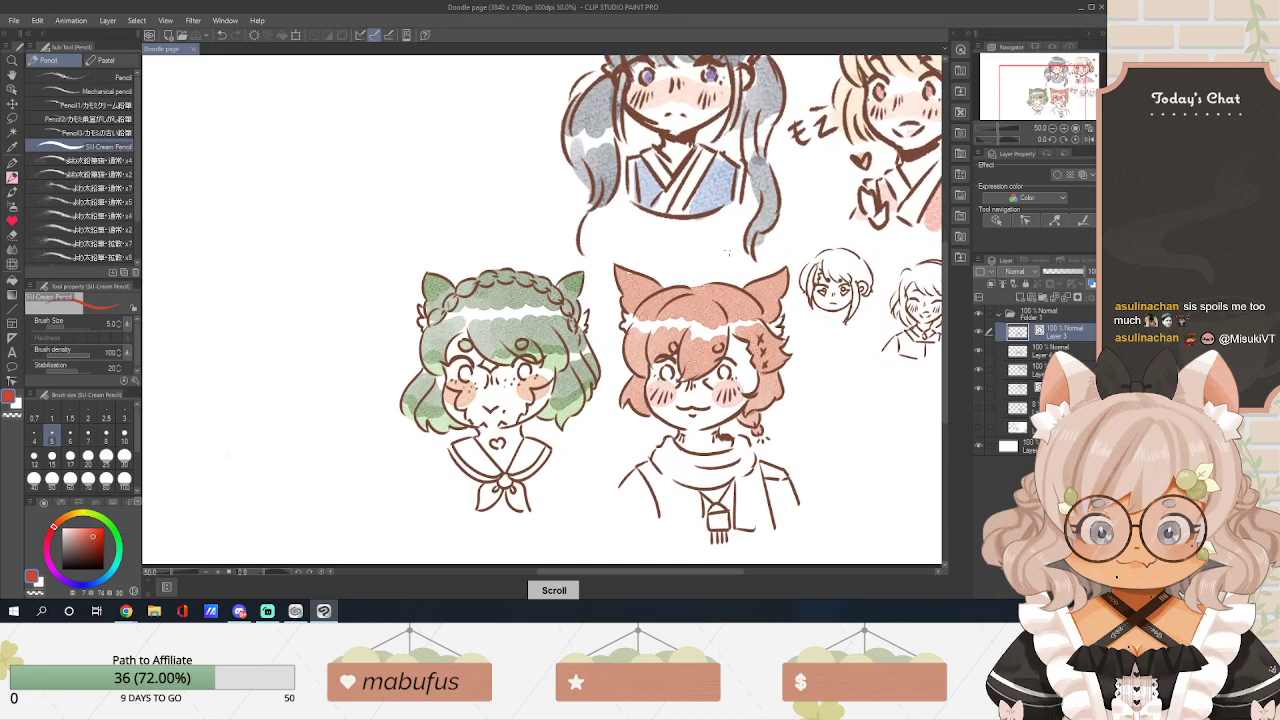
scroll(770, 219, up, 3)
right_click(608, 223)
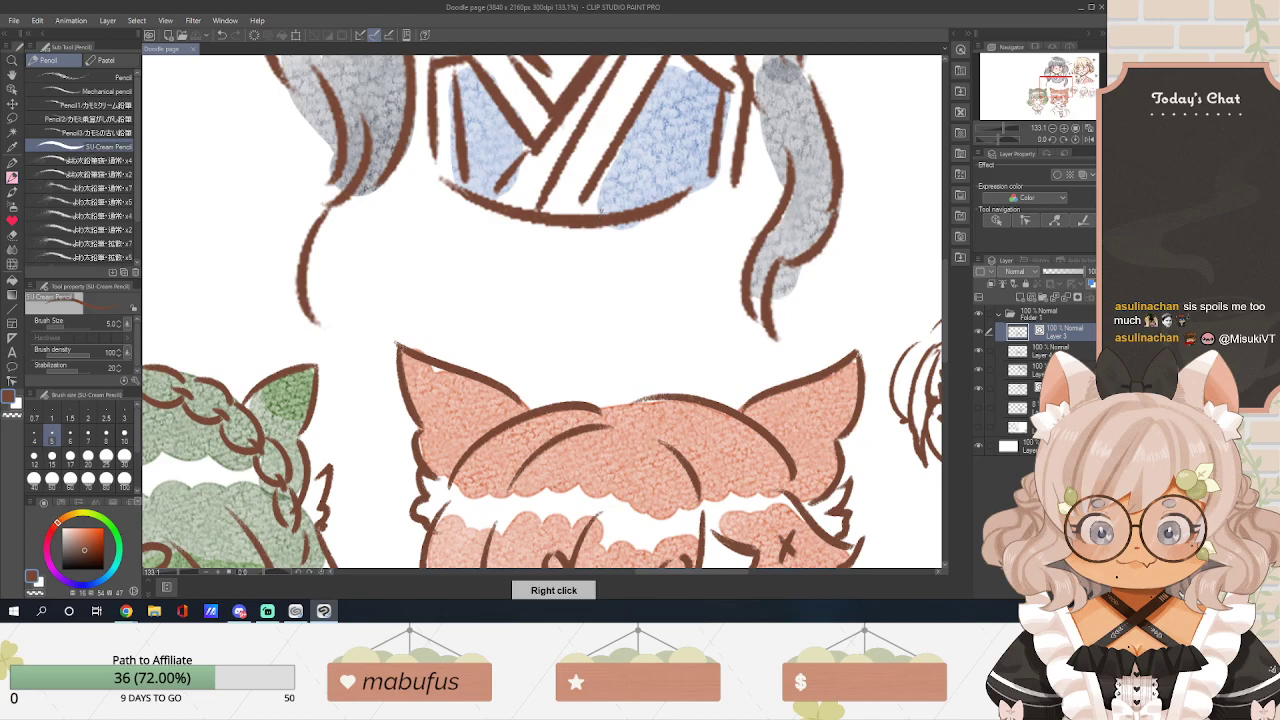
Add a new vector layer in Folder 1 directly above the fourth layer in the folder.
scroll(593, 285, down, 3)
scroll(592, 395, down, 3)
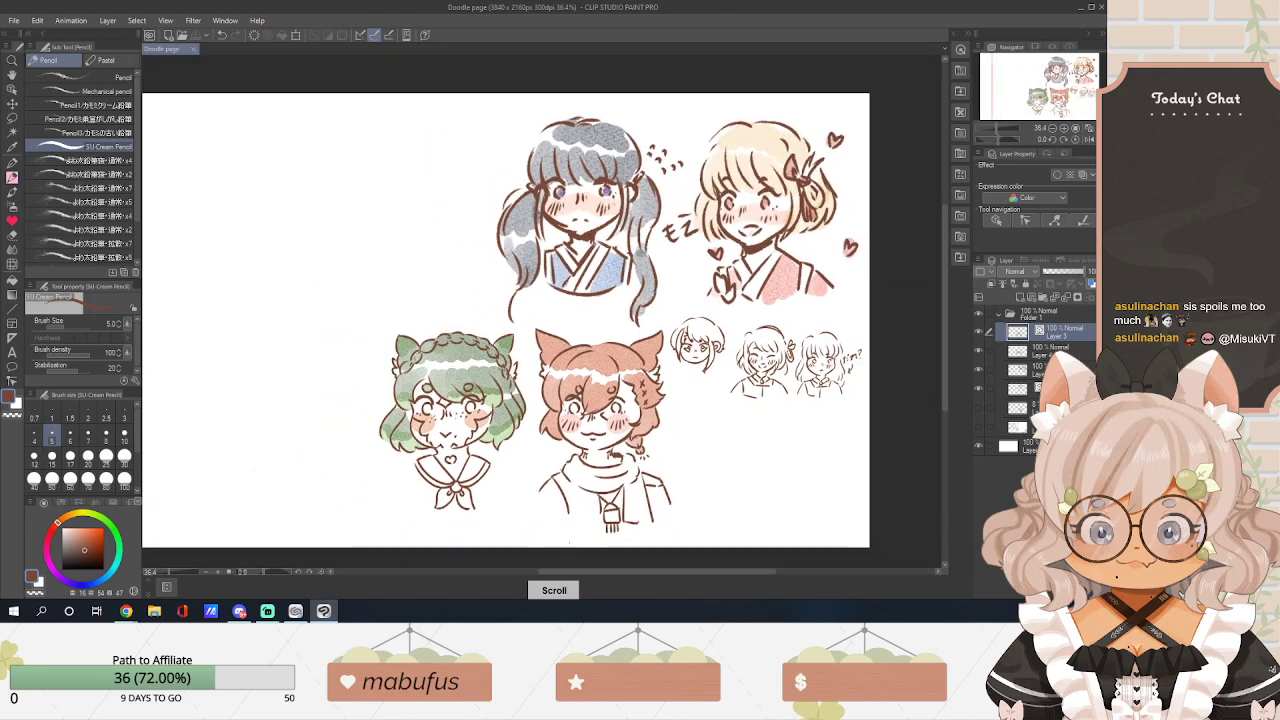
drag(579, 571, 519, 571)
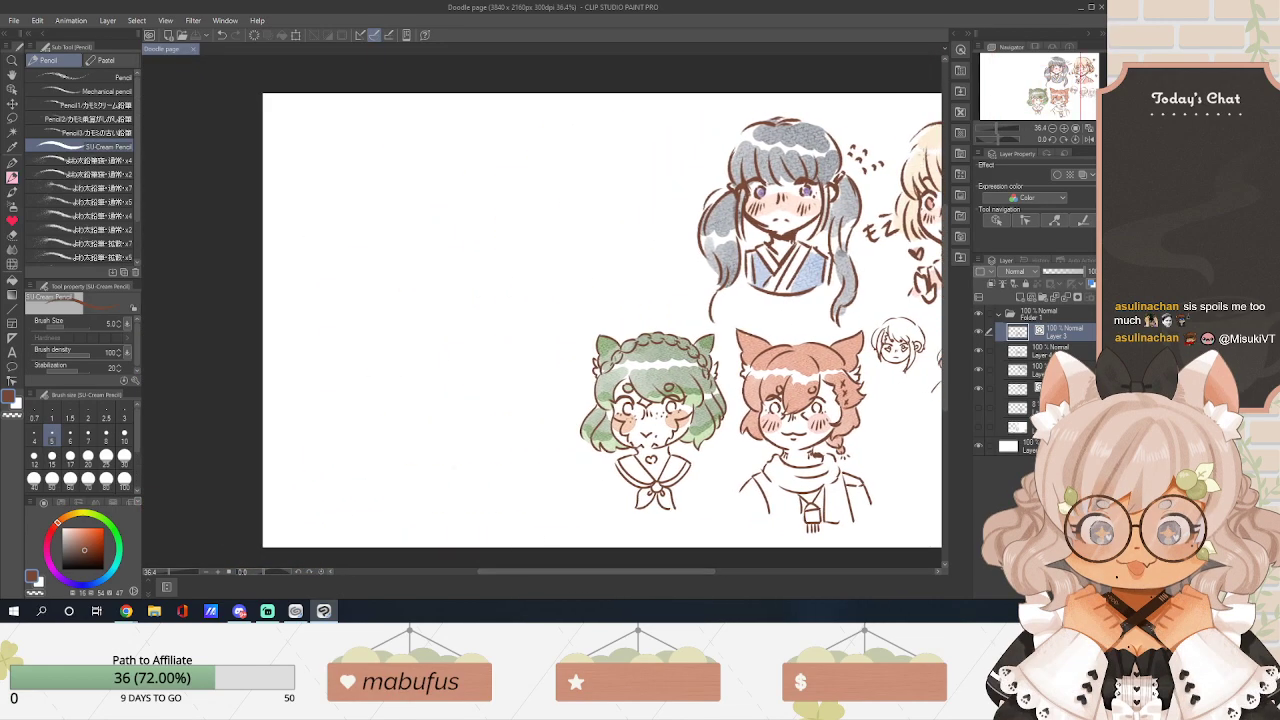
scroll(945, 225, up, 1)
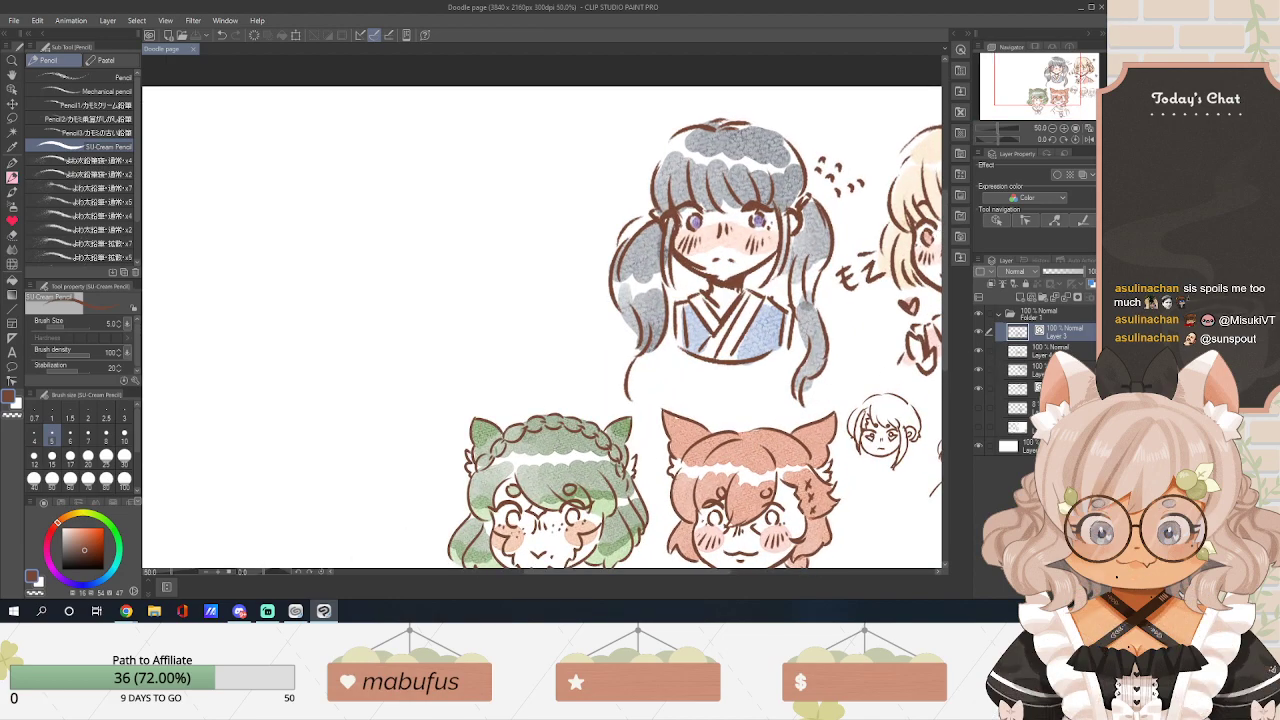
click(1030, 389)
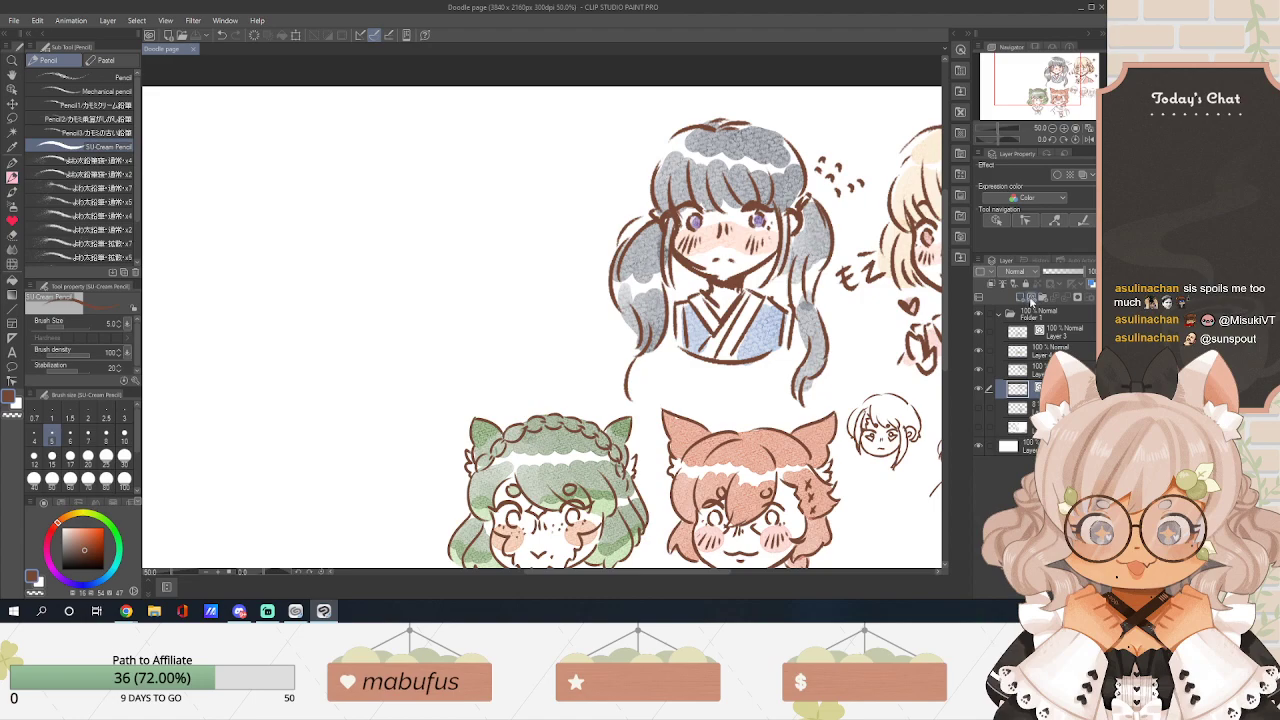
click(1031, 299)
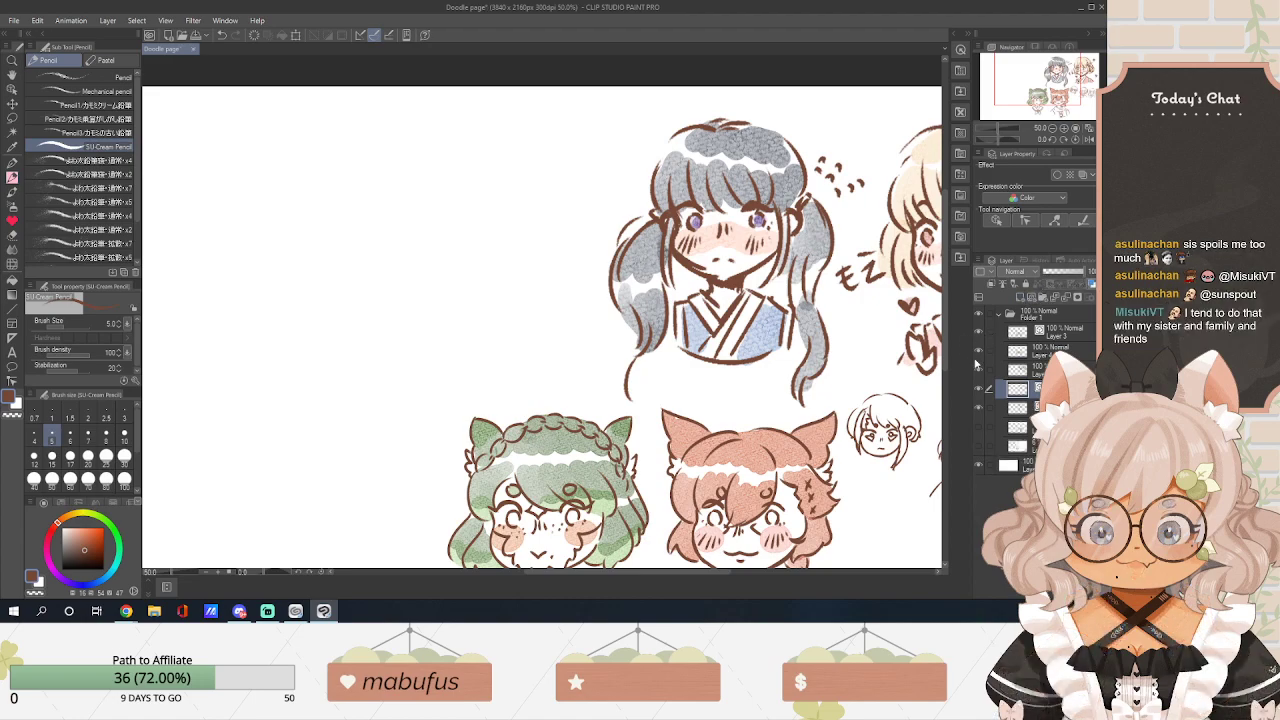
Add a new raster layer in Folder 1 directly below the newly added vector layer.
drag(712, 569, 600, 570)
scroll(667, 568, up, 1)
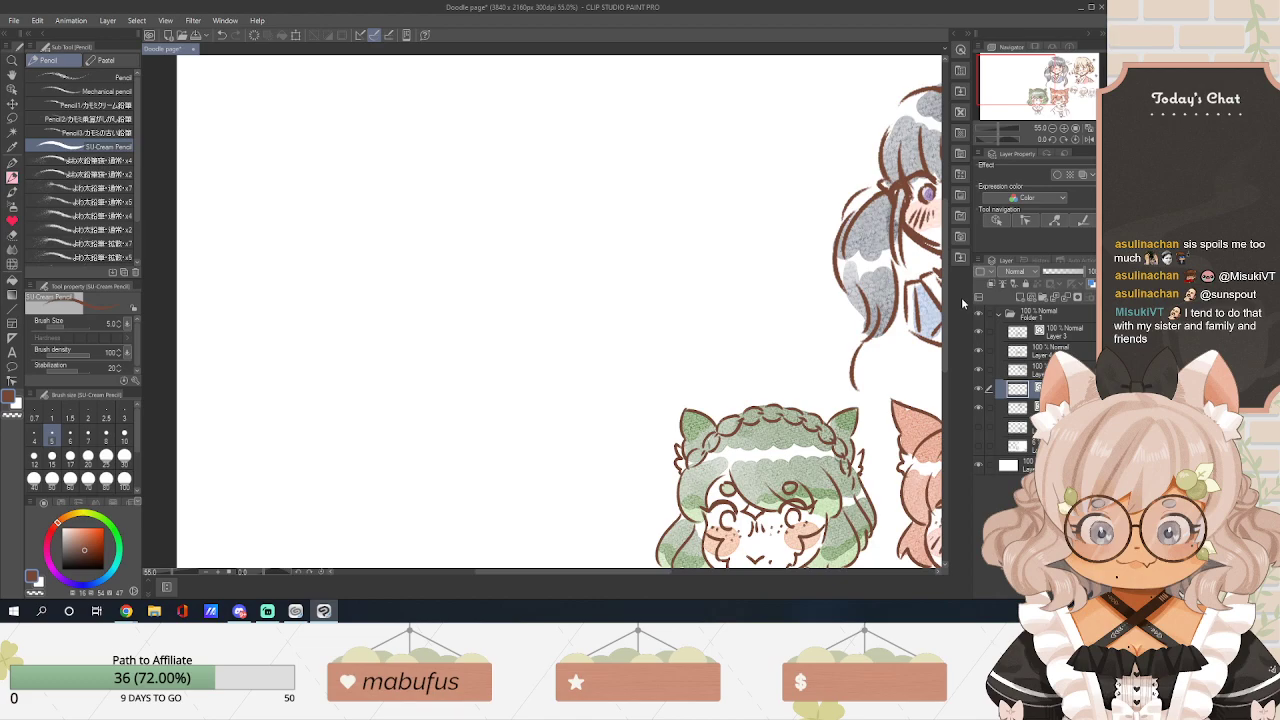
scroll(948, 310, up, 2)
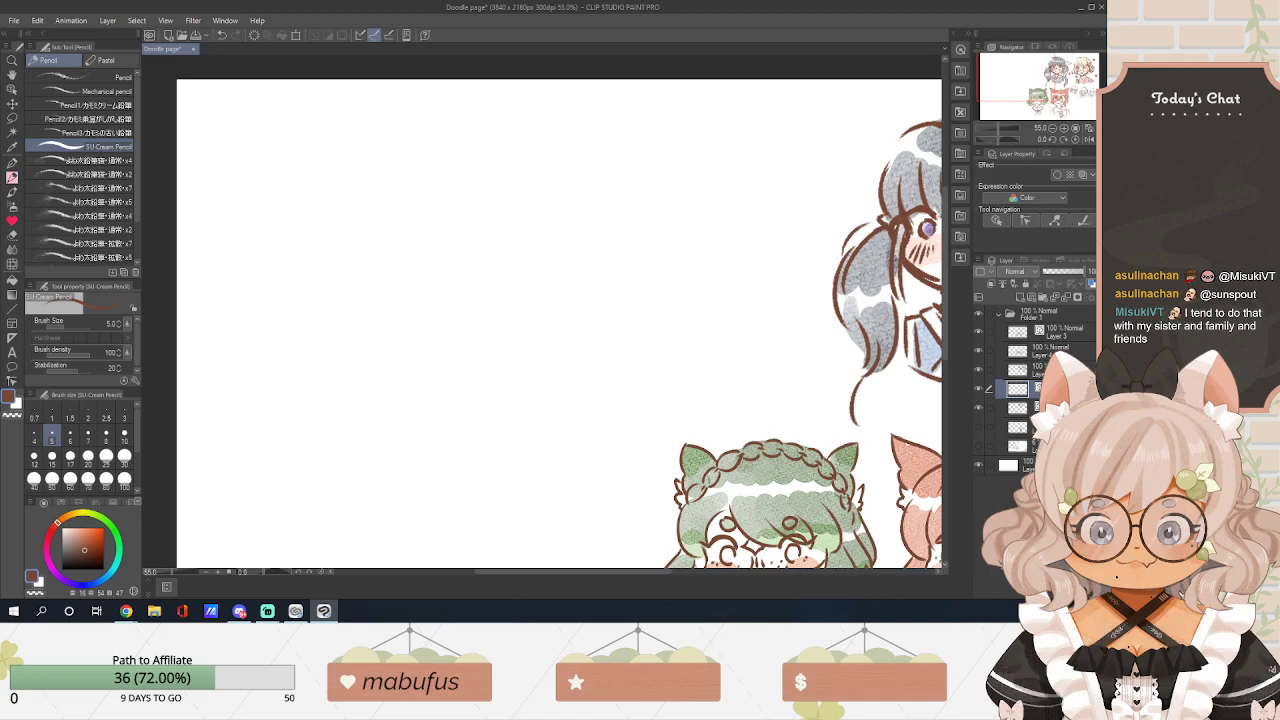
key(alt+Tab)
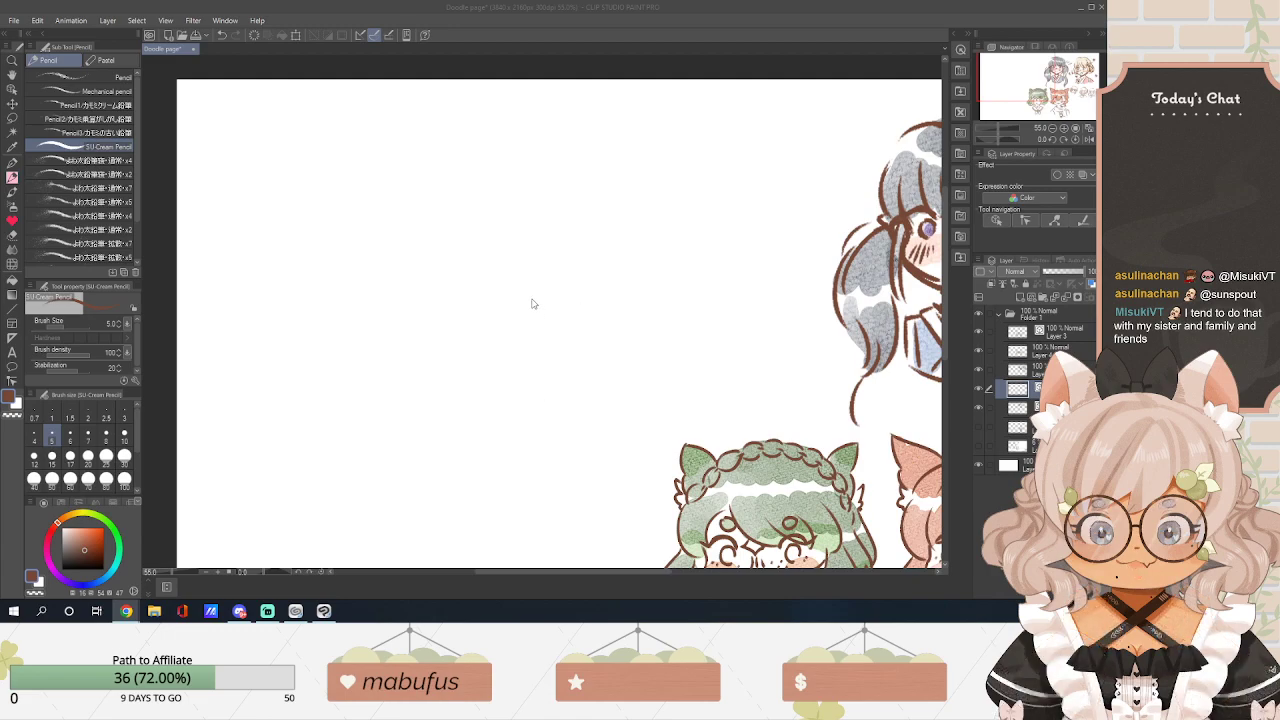
click(386, 242)
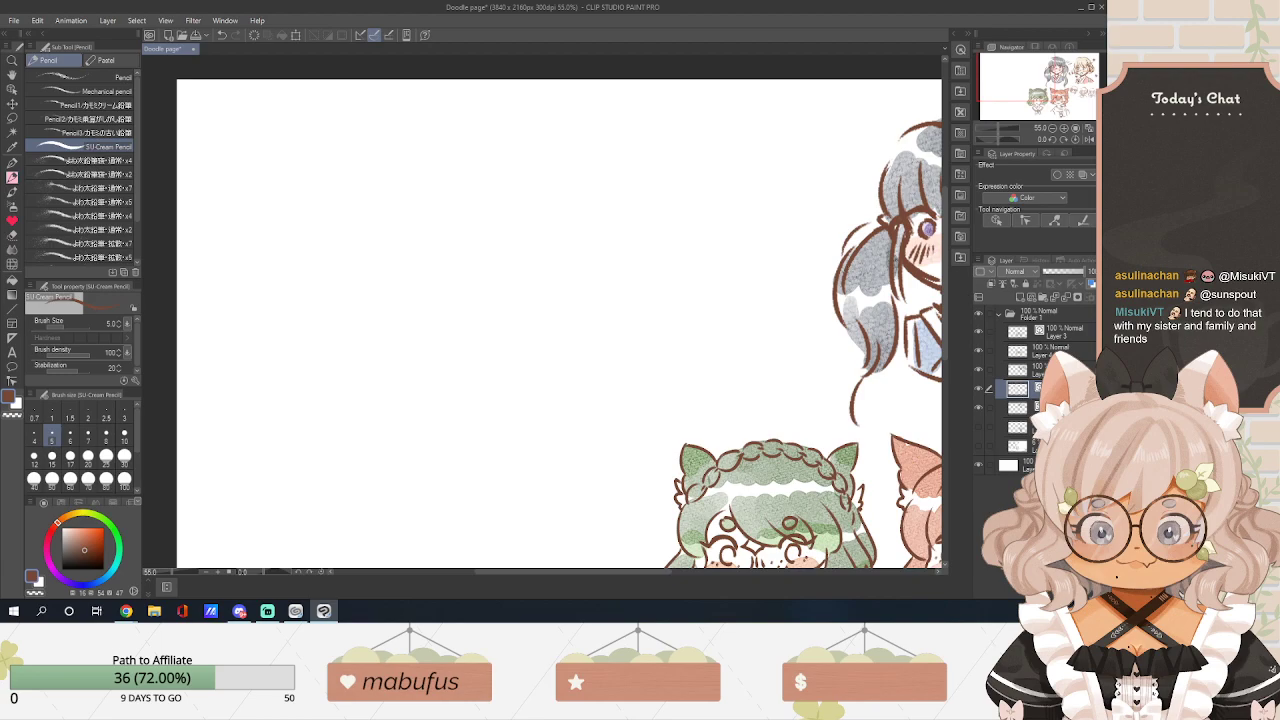
key(alt+bracketleft)
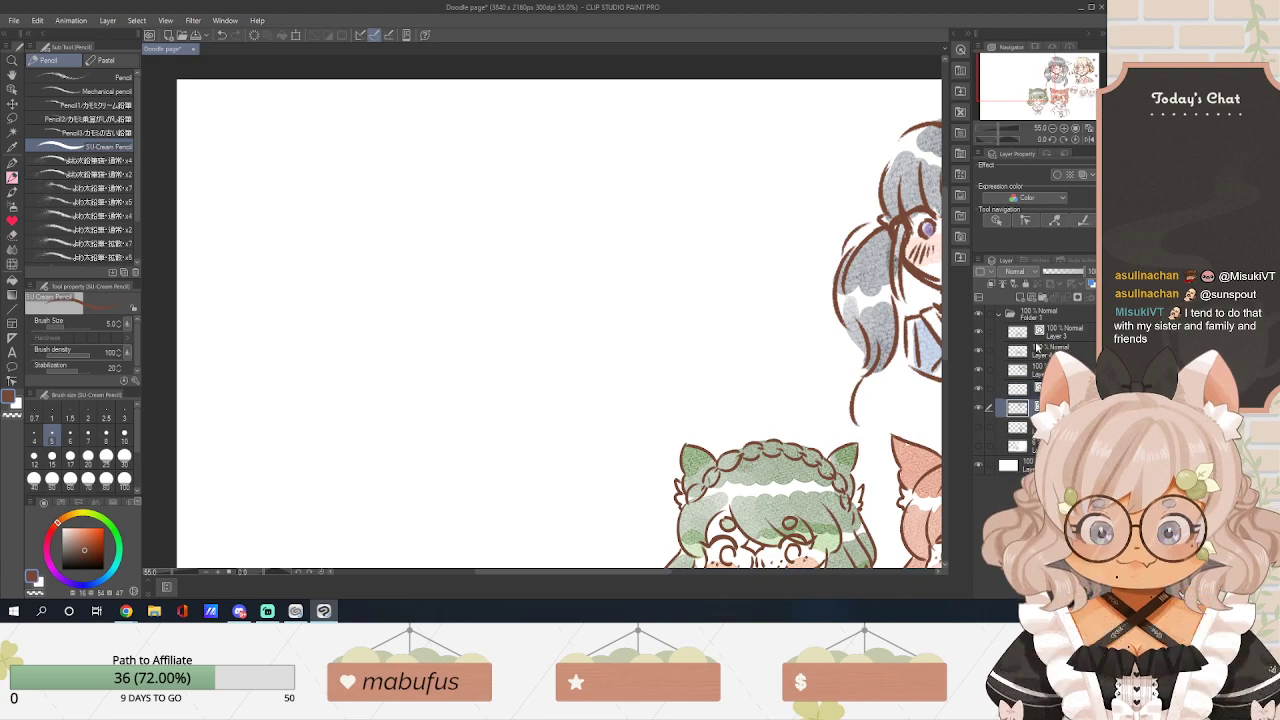
click(1025, 298)
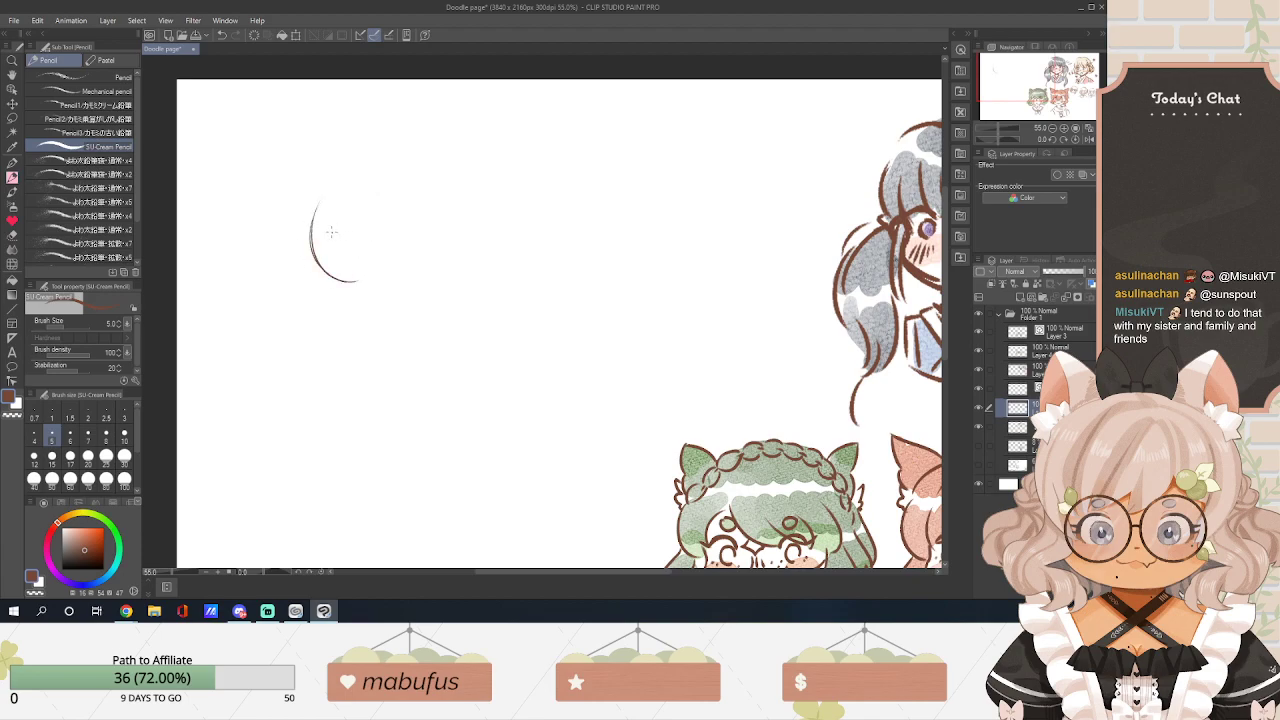
scroll(335, 232, up, 3)
drag(318, 171, 365, 274)
scroll(356, 240, up, 3)
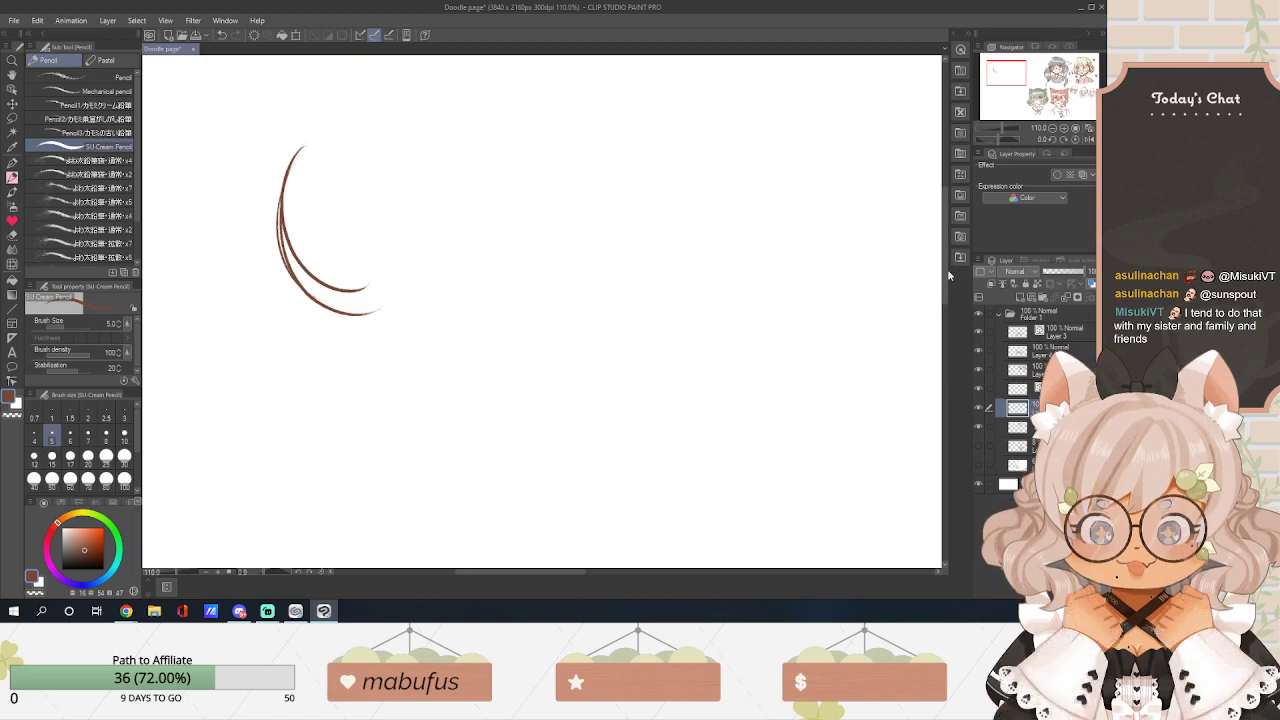
drag(950, 274, 950, 262)
key(ctrl+z)
key(ctrl+z)
Sketch the curved brown guide strokes of a new character's round head in the page's empty upper-left area.
mouse_move(350, 207)
mouse_down()
mouse_move(355, 296)
mouse_move(418, 327)
mouse_move(385, 324)
mouse_move(472, 308)
mouse_up()
drag(464, 193, 482, 270)
drag(486, 216, 450, 292)
mouse_move(325, 234)
mouse_down()
mouse_move(335, 305)
mouse_move(330, 296)
mouse_up()
Resample the brown line color and sketch the new head's cheeks and rounded jaw below the head guide.
right_click(329, 226)
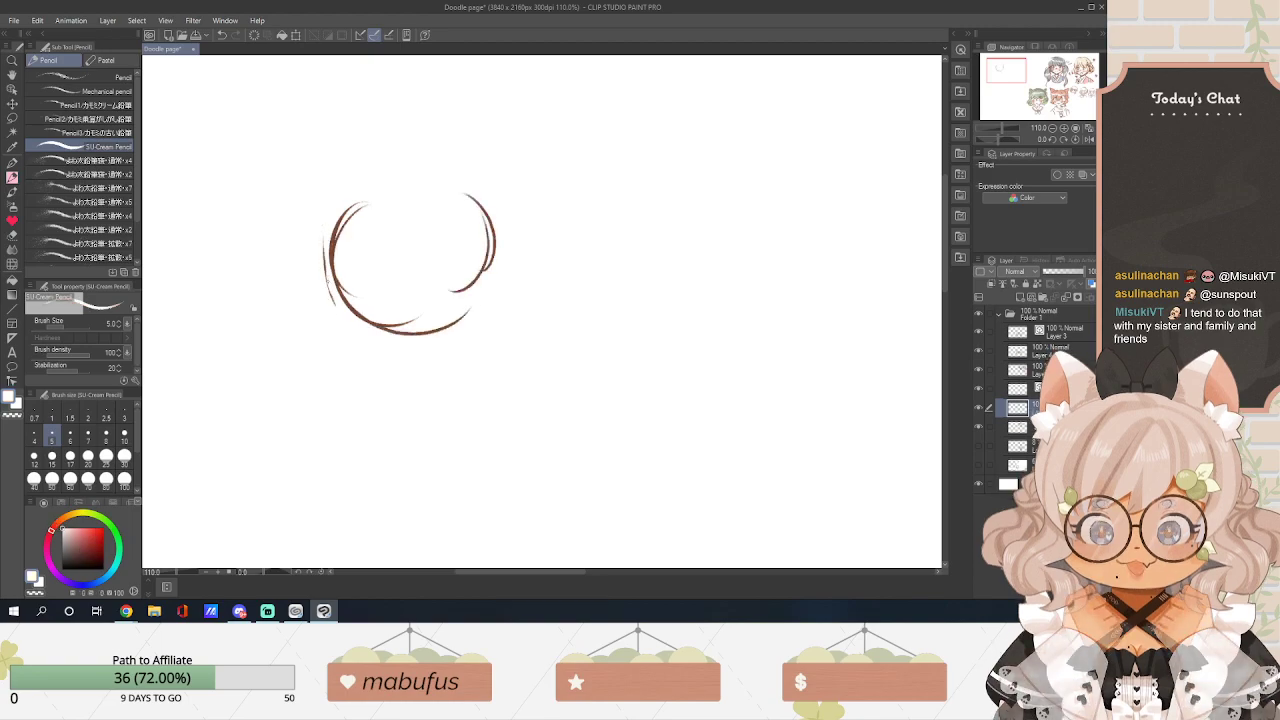
right_click(335, 262)
right_click(340, 240)
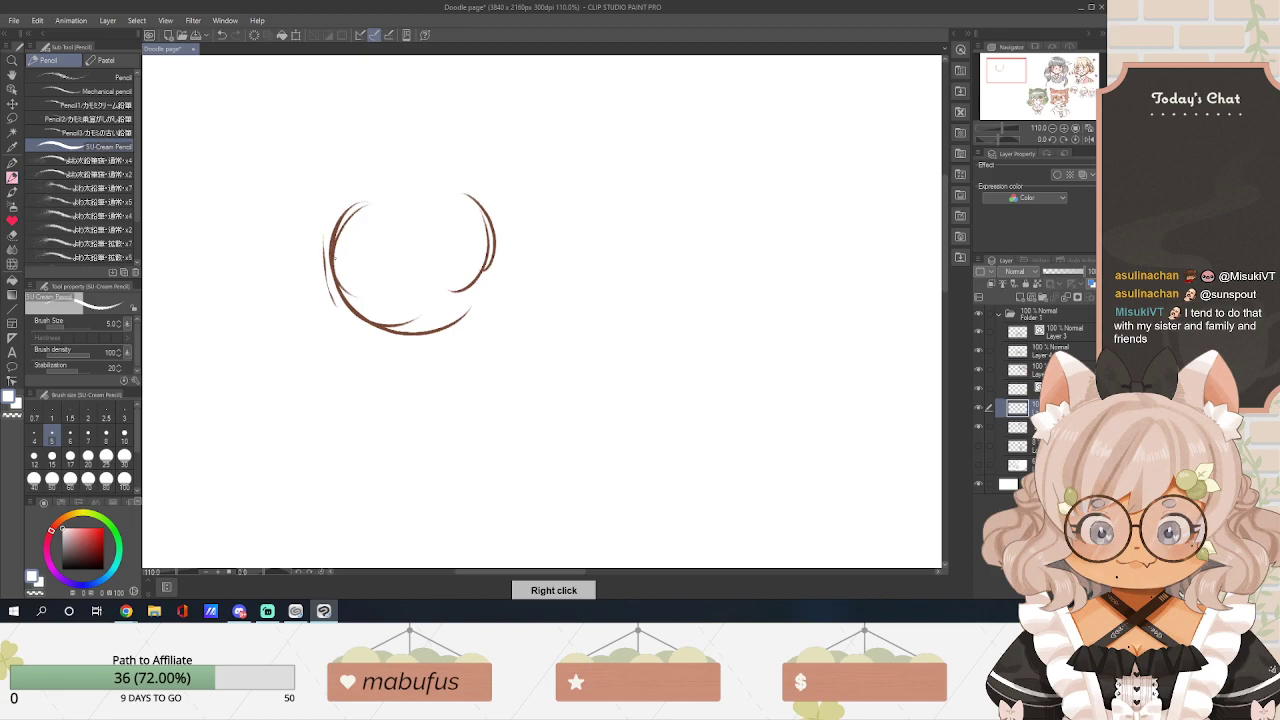
right_click(333, 256)
drag(318, 228, 338, 282)
right_click(335, 238)
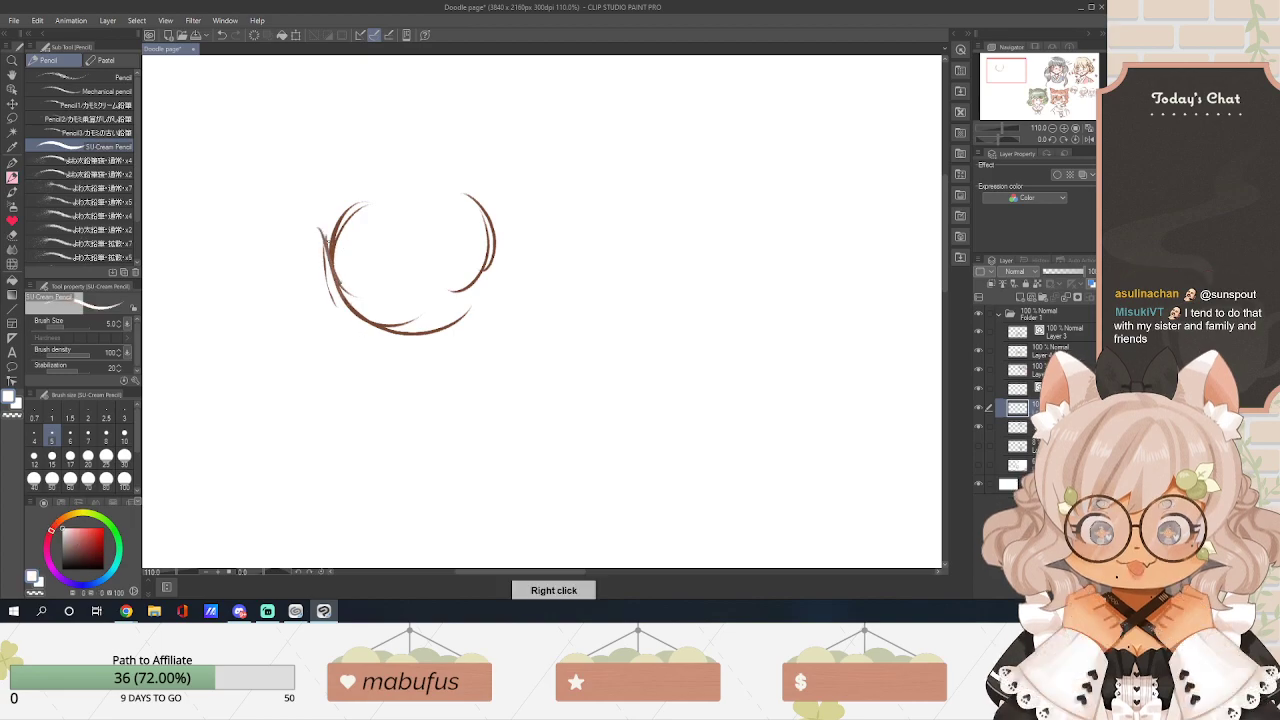
mouse_move(323, 237)
mouse_down()
mouse_move(352, 346)
mouse_move(398, 378)
mouse_up()
mouse_move(346, 344)
mouse_down()
mouse_move(396, 368)
mouse_move(466, 348)
mouse_move(486, 308)
mouse_up()
mouse_move(487, 214)
mouse_down()
mouse_move(500, 323)
mouse_move(474, 344)
mouse_up()
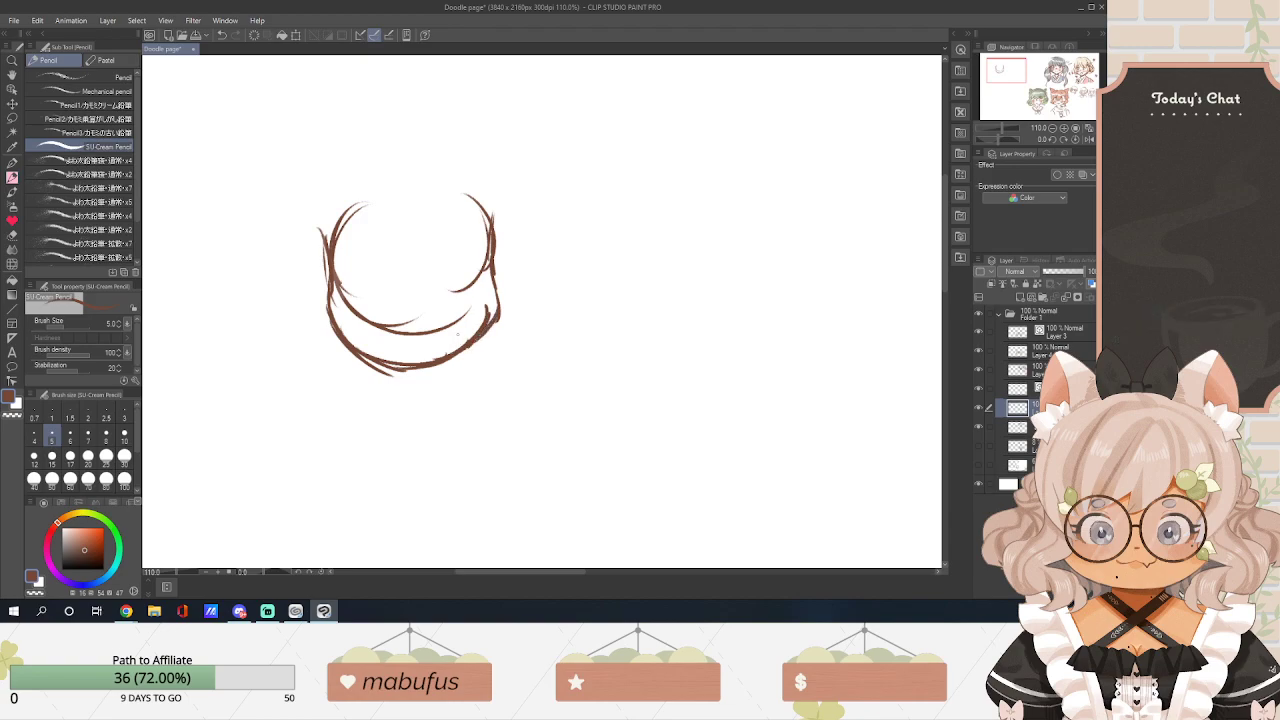
Sketch a pointed ear sticking out horizontally on each side of the new head.
drag(329, 267, 286, 270)
mouse_move(274, 271)
mouse_down()
mouse_move(306, 314)
mouse_move(290, 298)
mouse_up()
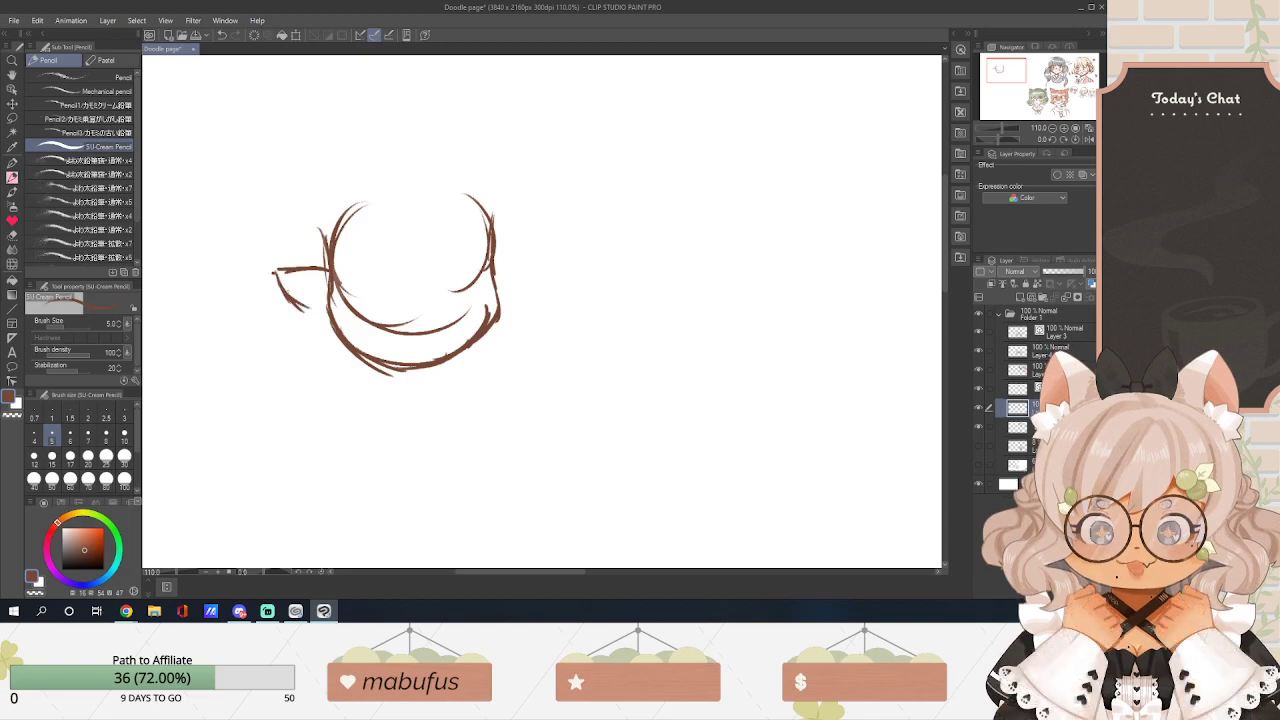
mouse_move(492, 272)
mouse_down()
mouse_move(546, 258)
mouse_move(508, 300)
mouse_up()
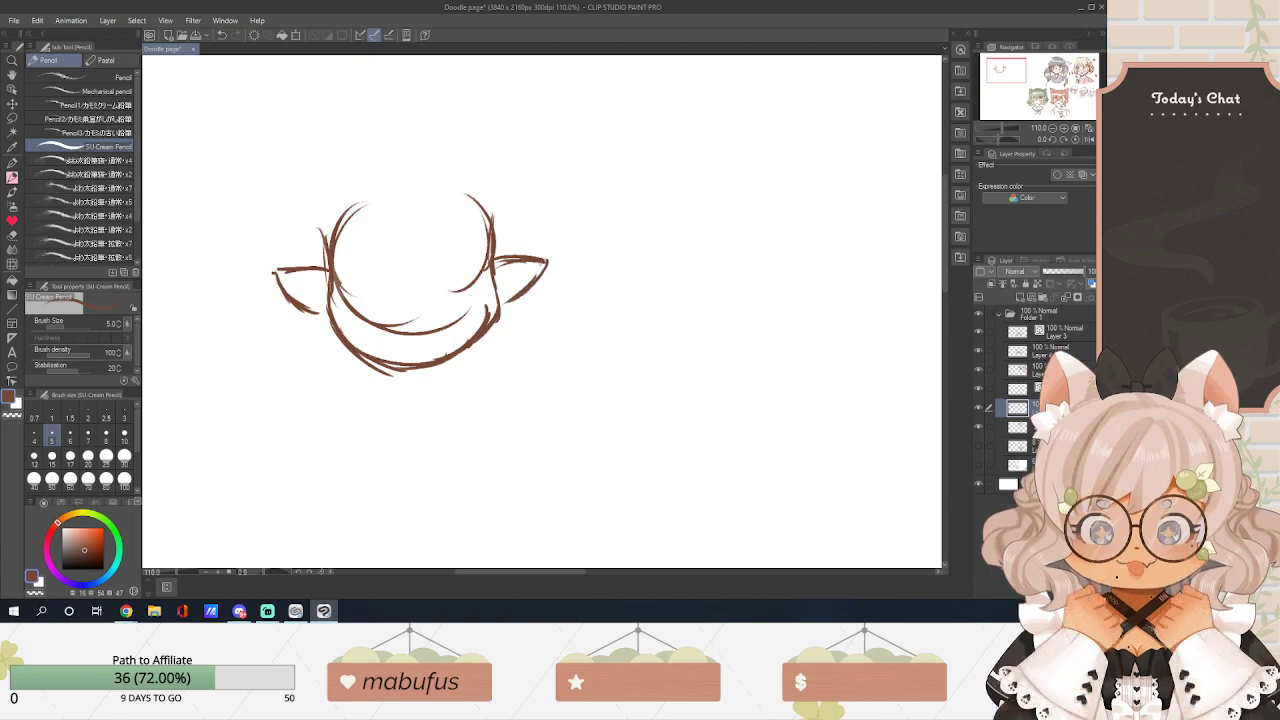
Sketch curved bangs across the new head's forehead and side hair strands above both ears.
mouse_move(366, 189)
mouse_down()
mouse_move(365, 222)
mouse_move(396, 274)
mouse_up()
mouse_move(360, 191)
mouse_down()
mouse_move(368, 240)
mouse_move(407, 282)
mouse_up()
mouse_move(396, 221)
mouse_down()
mouse_move(436, 266)
mouse_move(482, 272)
mouse_up()
drag(477, 213, 500, 267)
drag(495, 191, 520, 254)
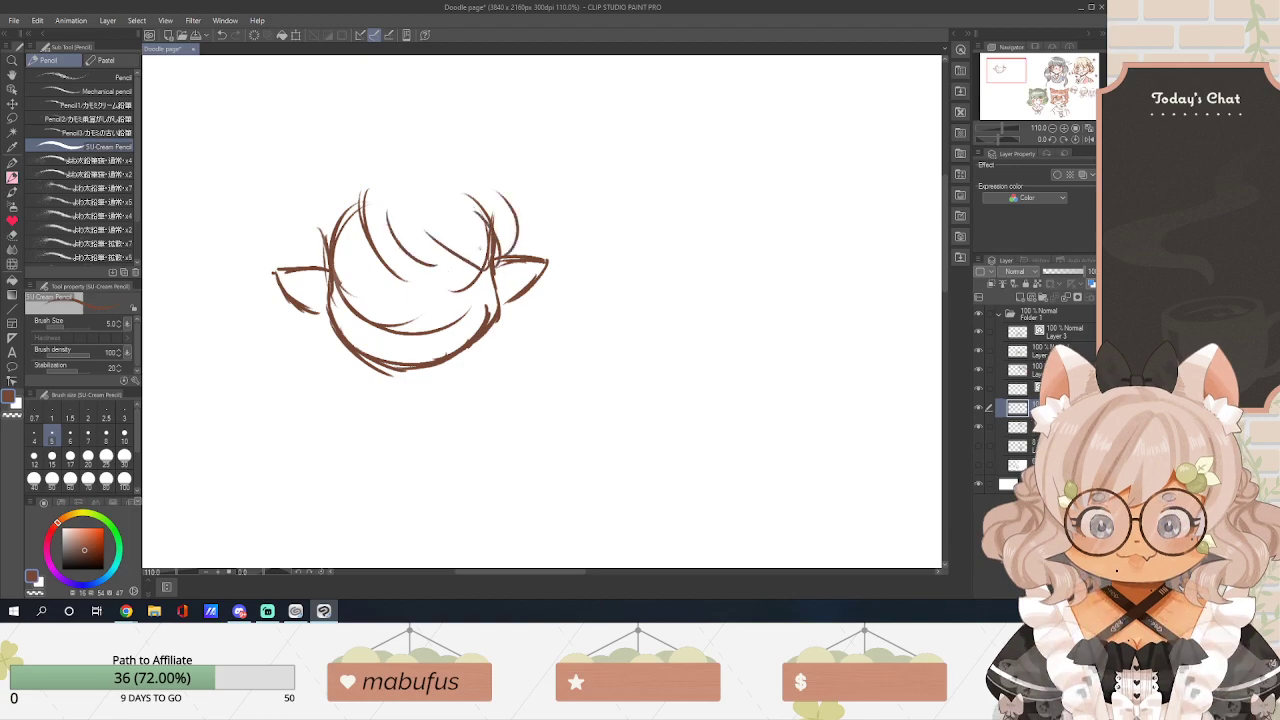
mouse_move(313, 199)
mouse_down()
mouse_move(308, 256)
mouse_move(326, 296)
mouse_up()
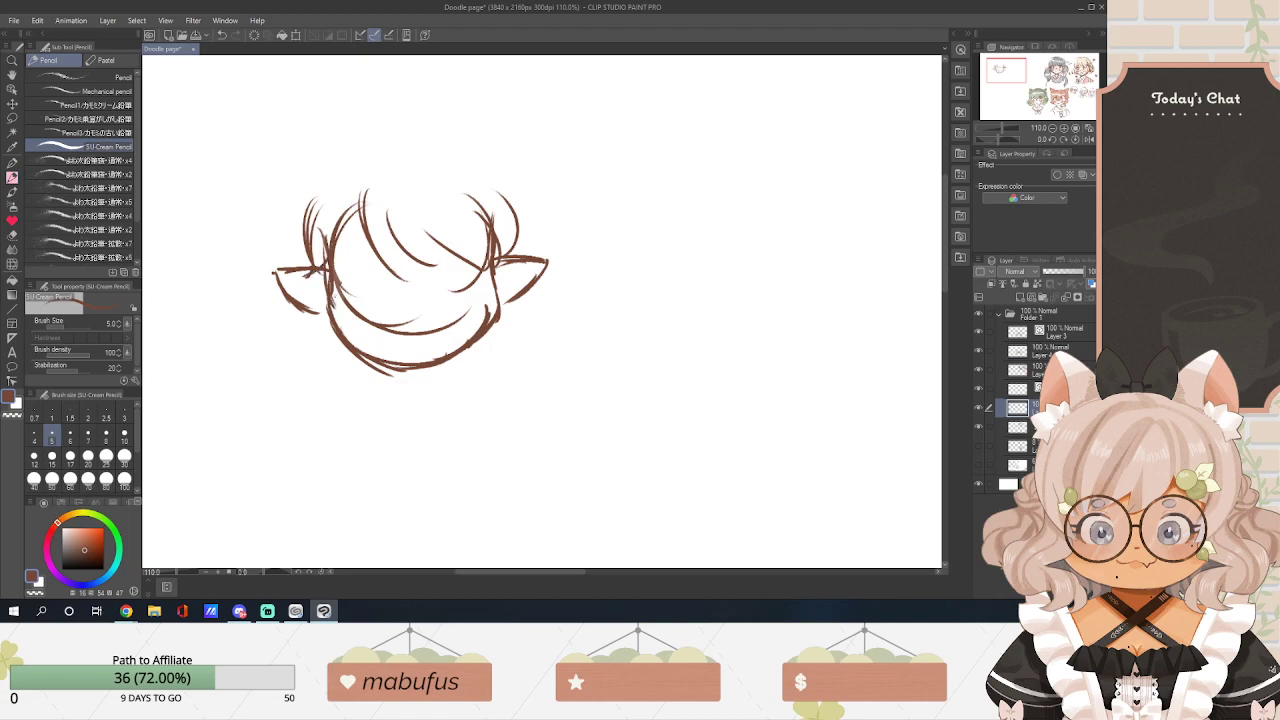
drag(362, 211, 351, 297)
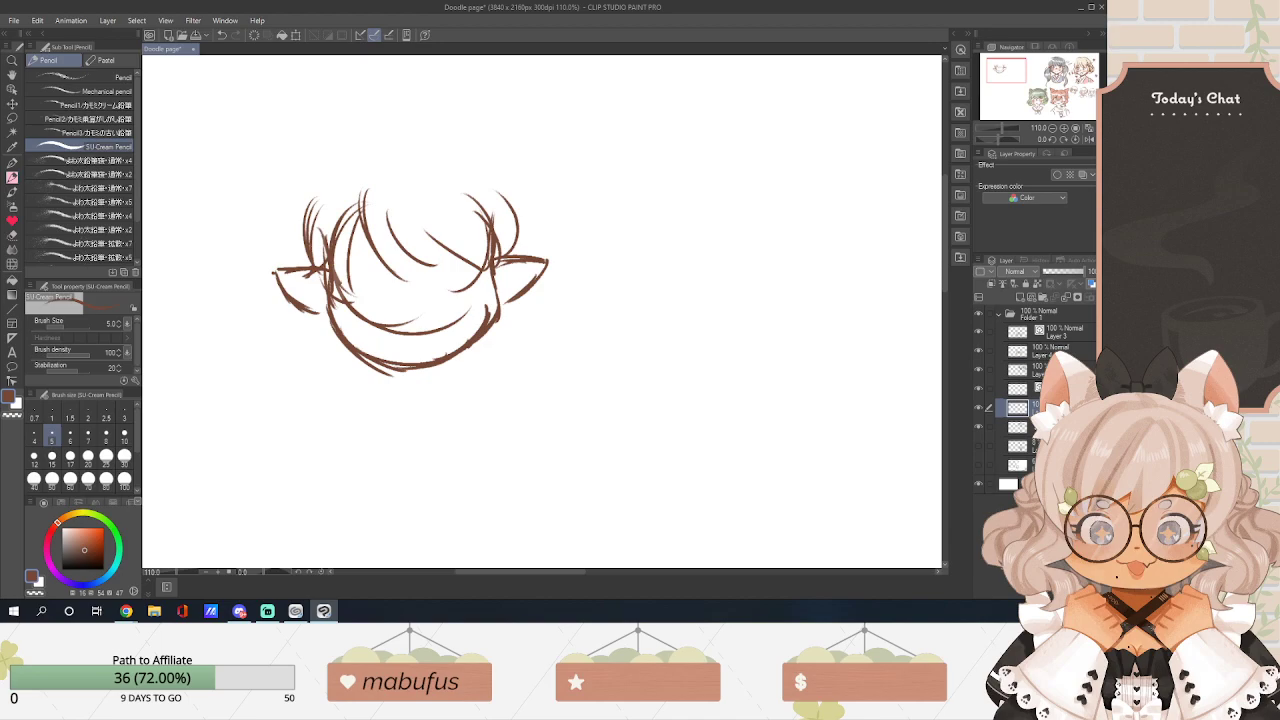
key(alt+Tab)
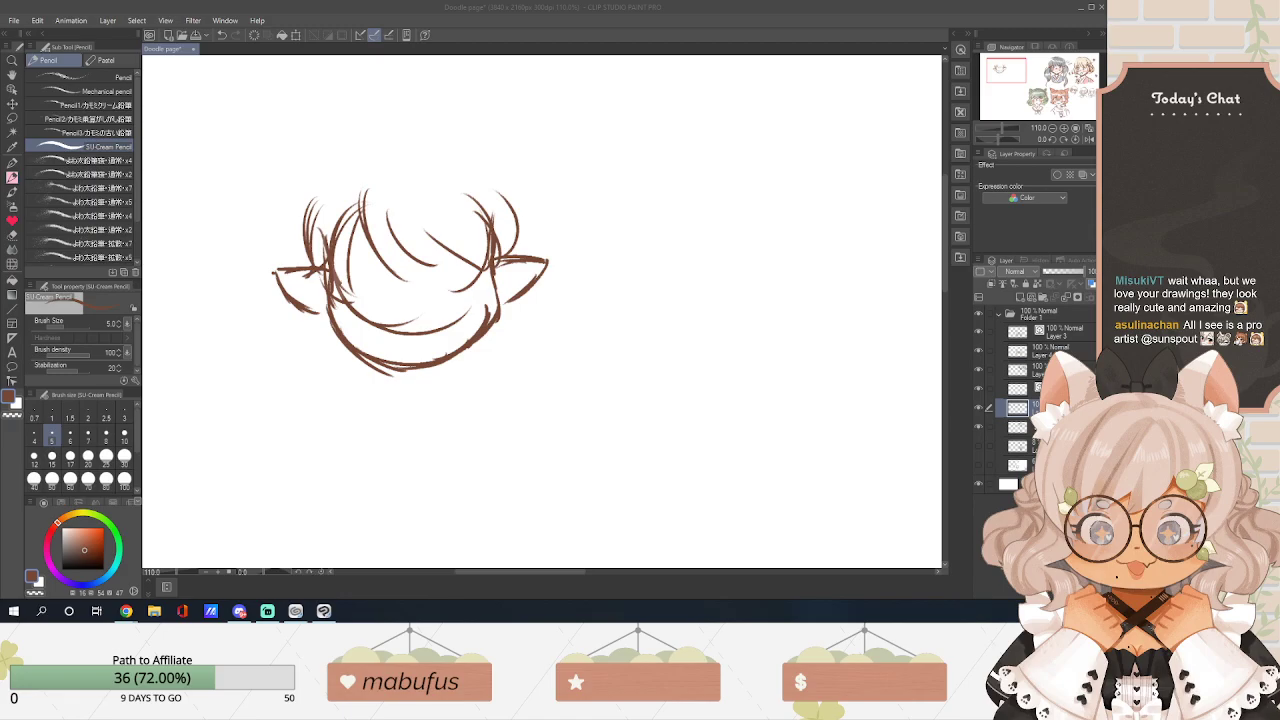
key(super+d)
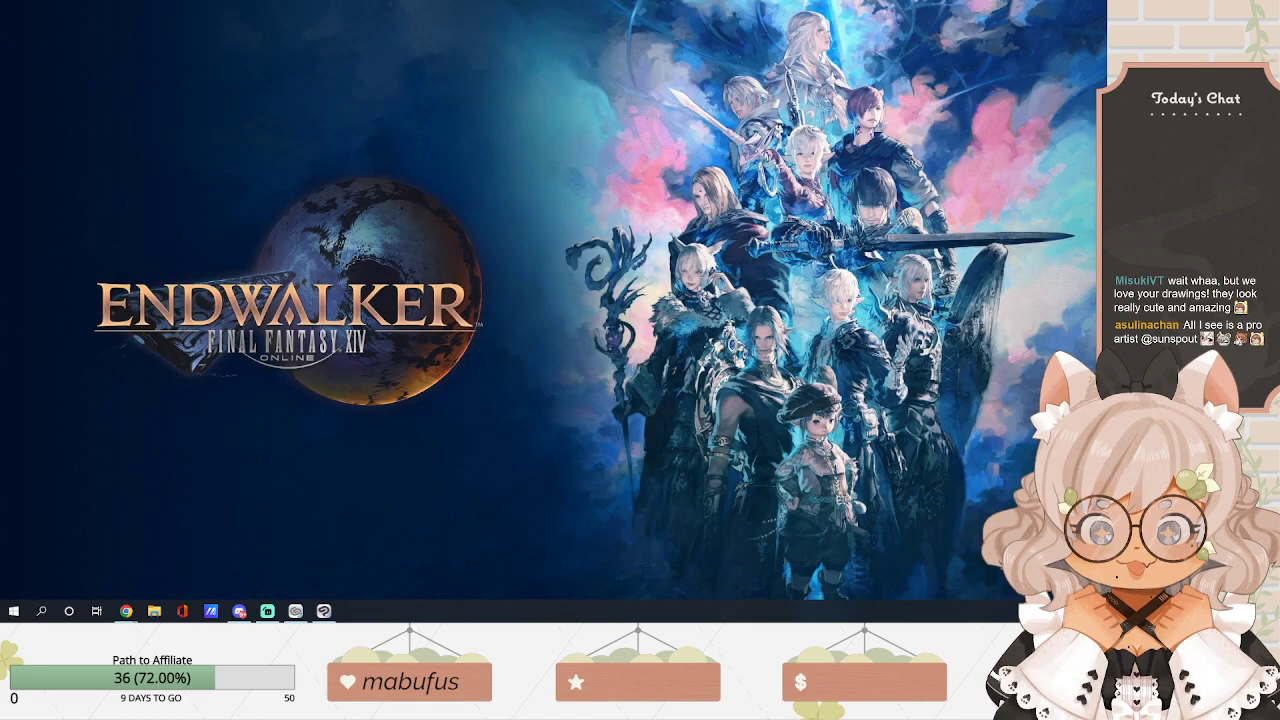
key(super+d)
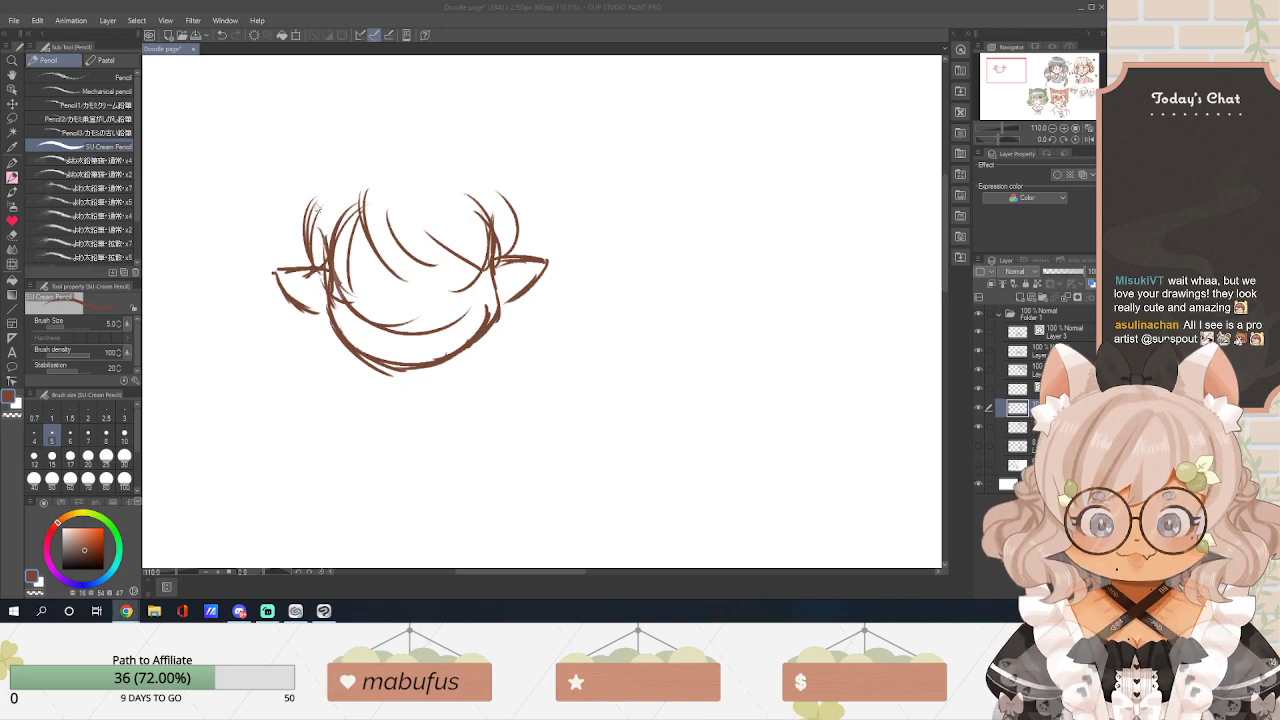
Sketch layered hair strands framing both sides of the face, running from the temples down to the jaw.
drag(308, 232, 302, 258)
mouse_move(308, 206)
mouse_down()
mouse_move(311, 312)
mouse_move(358, 372)
mouse_up()
drag(326, 330, 330, 348)
drag(334, 298, 368, 378)
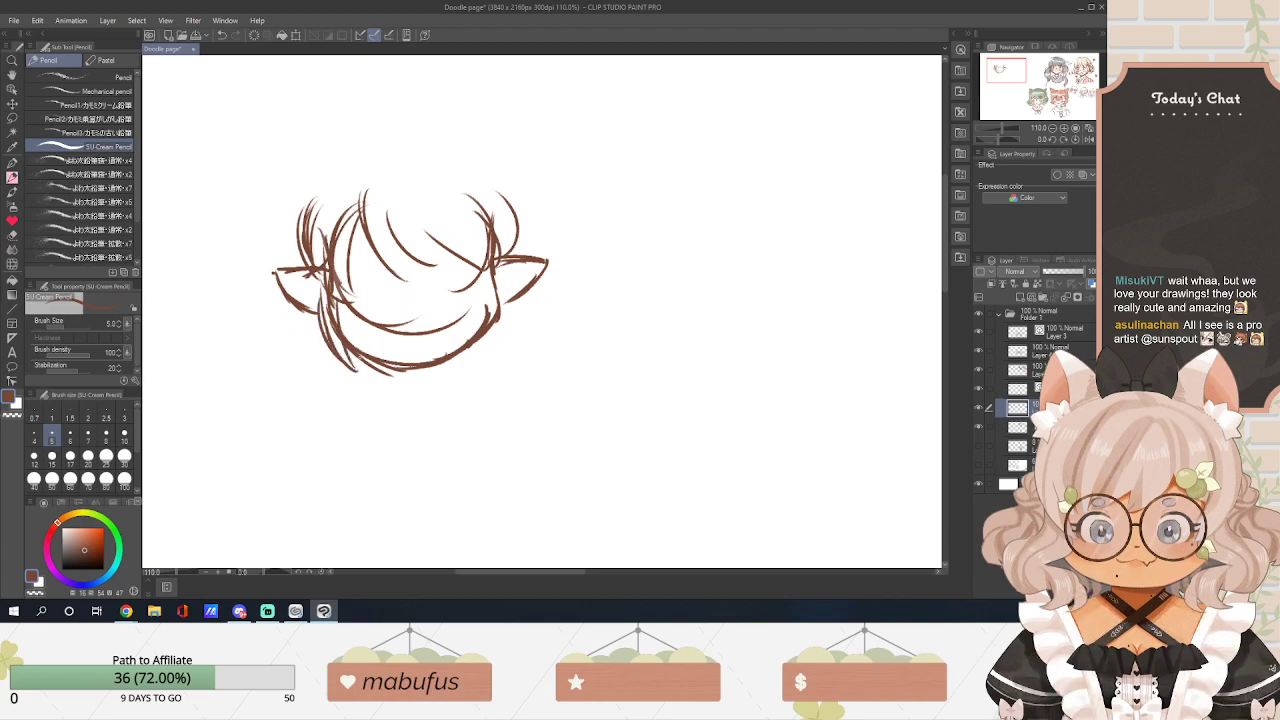
drag(483, 285, 482, 350)
drag(485, 341, 473, 364)
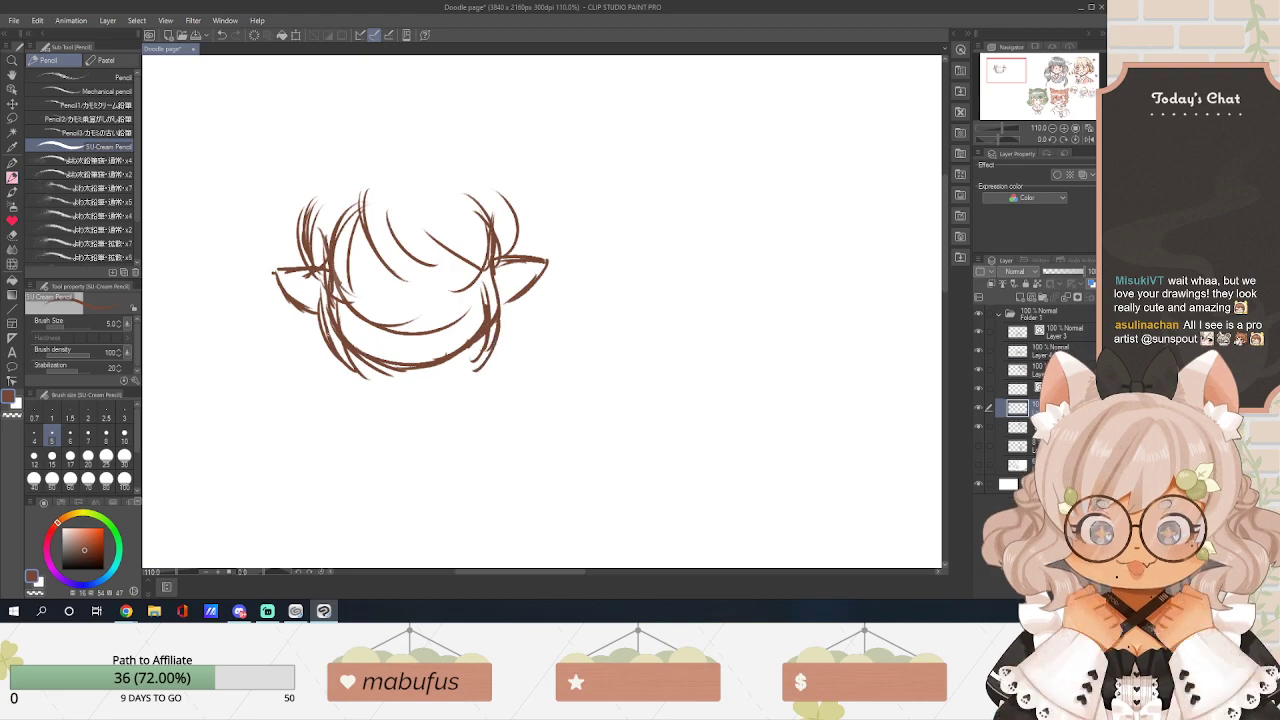
Sketch pointed hair tips flaring out beneath both ears and the rounded hair outline over the crown of the head.
mouse_move(292, 310)
mouse_down()
mouse_move(296, 368)
mouse_move(310, 360)
mouse_move(340, 384)
mouse_move(366, 384)
mouse_up()
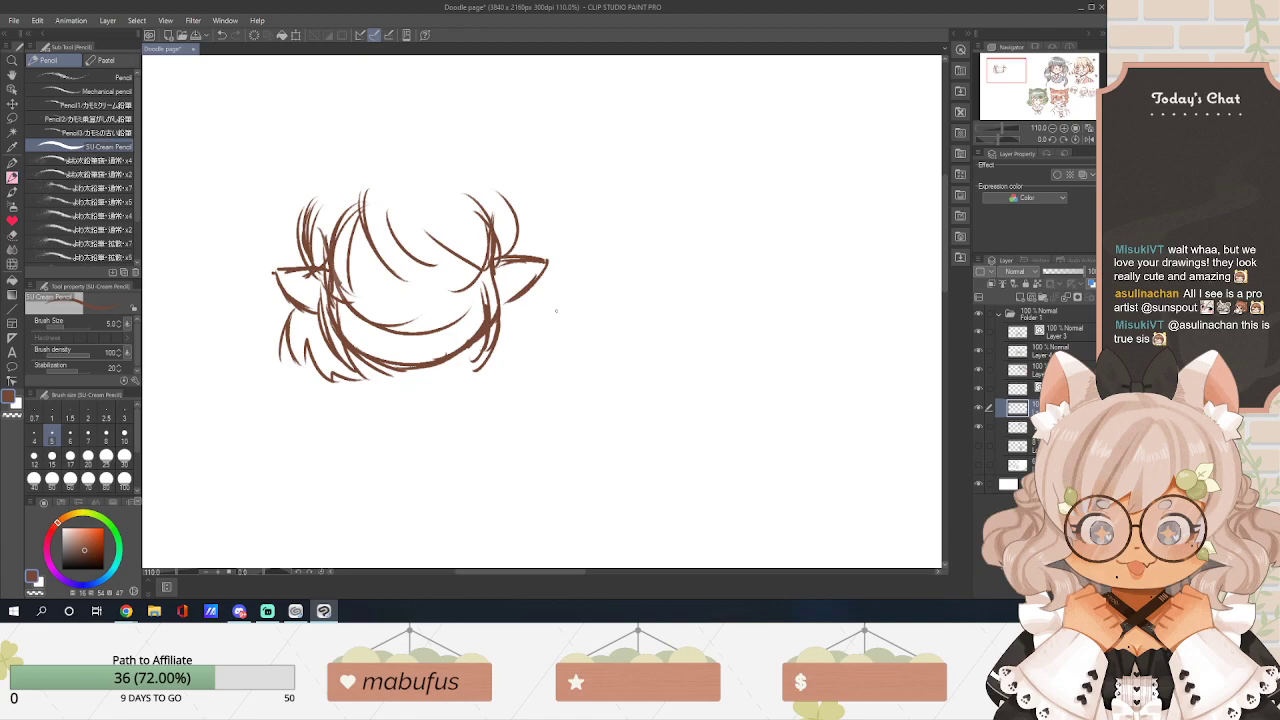
mouse_move(524, 299)
mouse_down()
mouse_move(532, 340)
mouse_move(532, 328)
mouse_up()
drag(530, 330, 511, 355)
drag(500, 330, 488, 358)
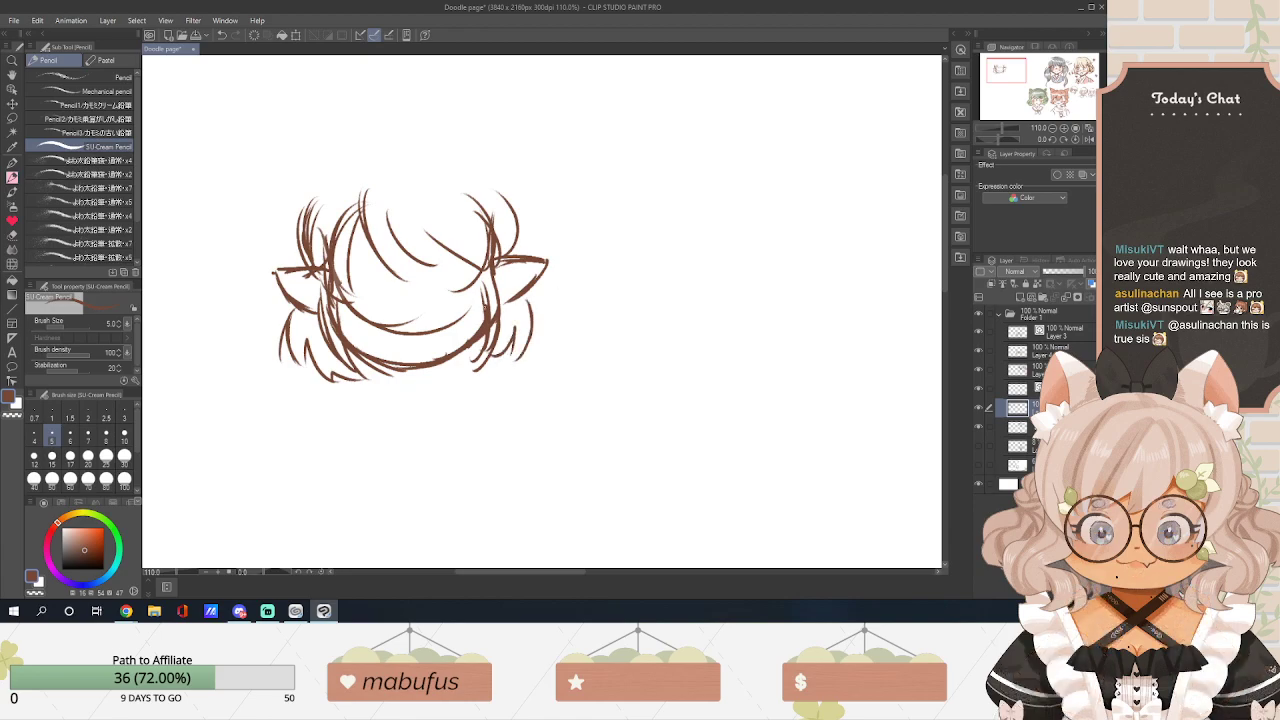
mouse_move(310, 192)
mouse_down()
mouse_move(292, 268)
mouse_move(330, 167)
mouse_move(470, 152)
mouse_move(498, 214)
mouse_up()
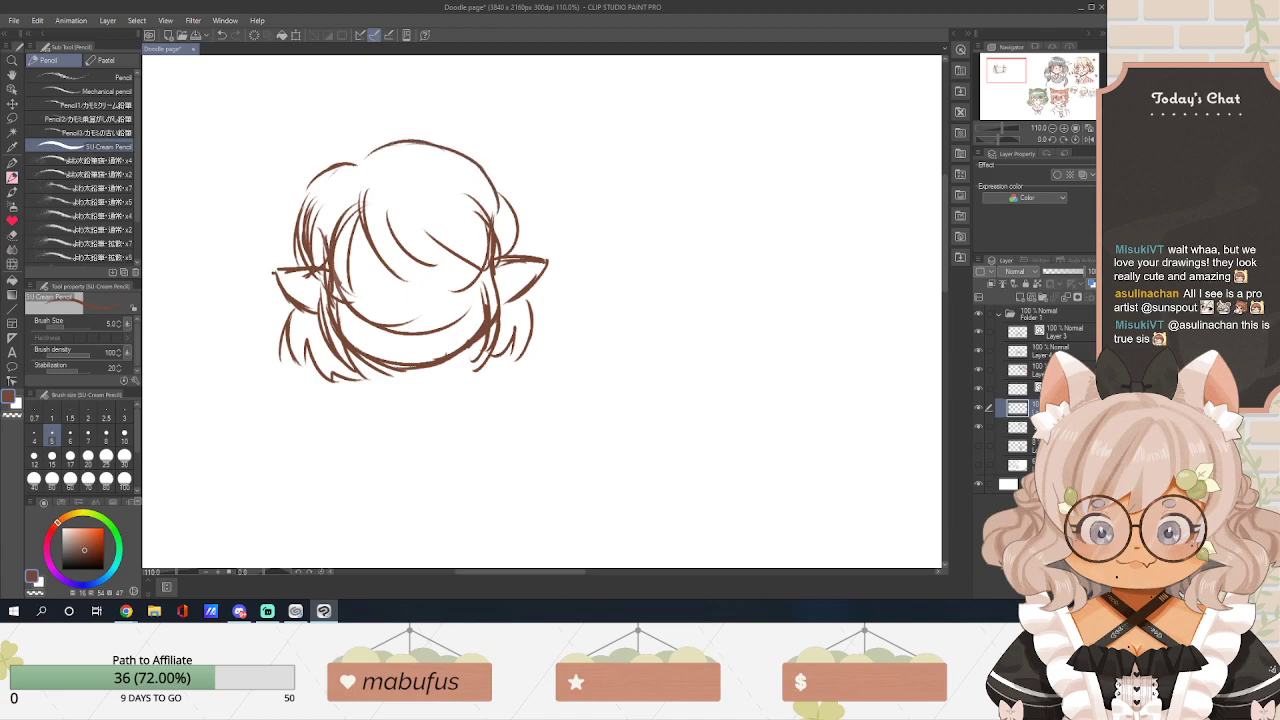
key(alt+Tab)
key(alt+Tab)
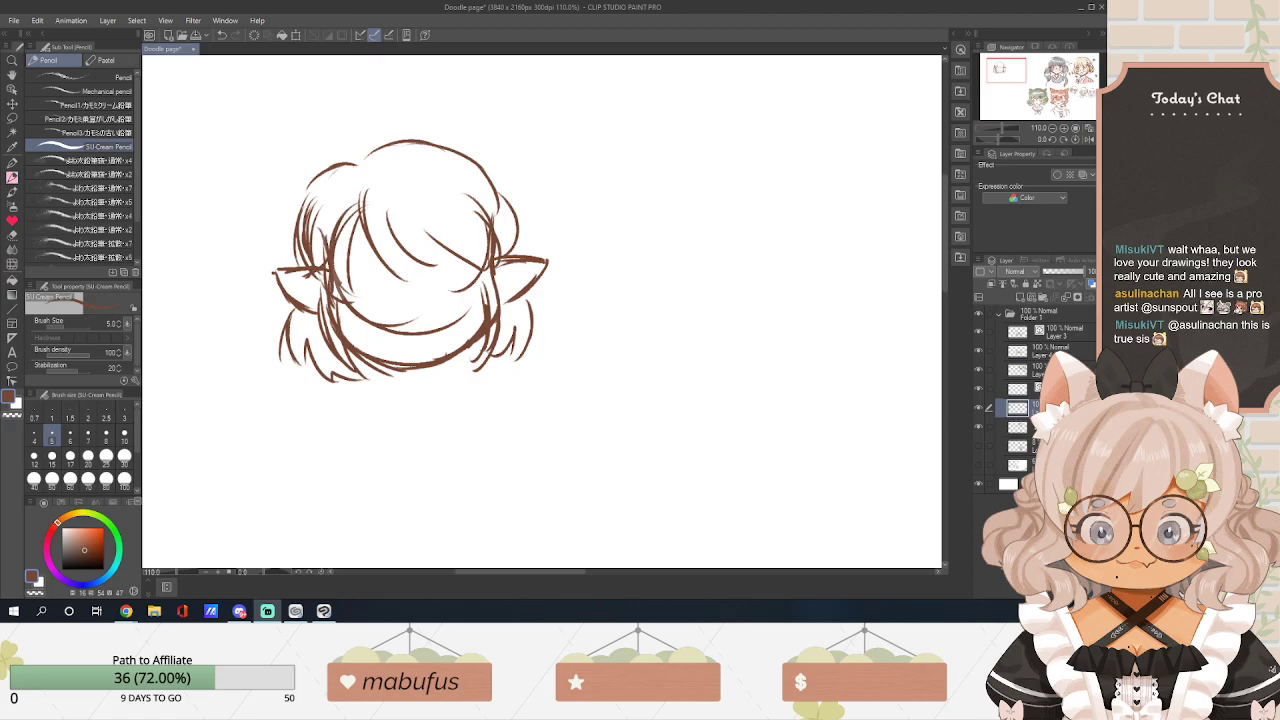
key(super+d)
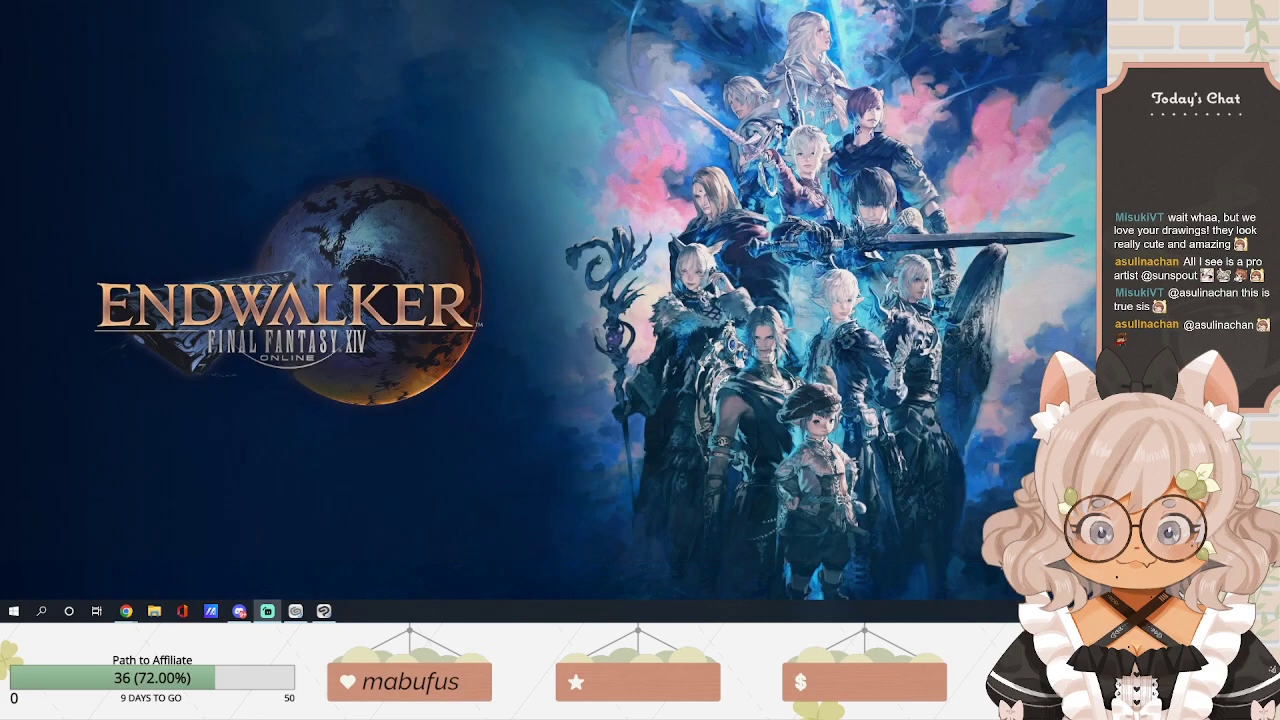
key(super+d)
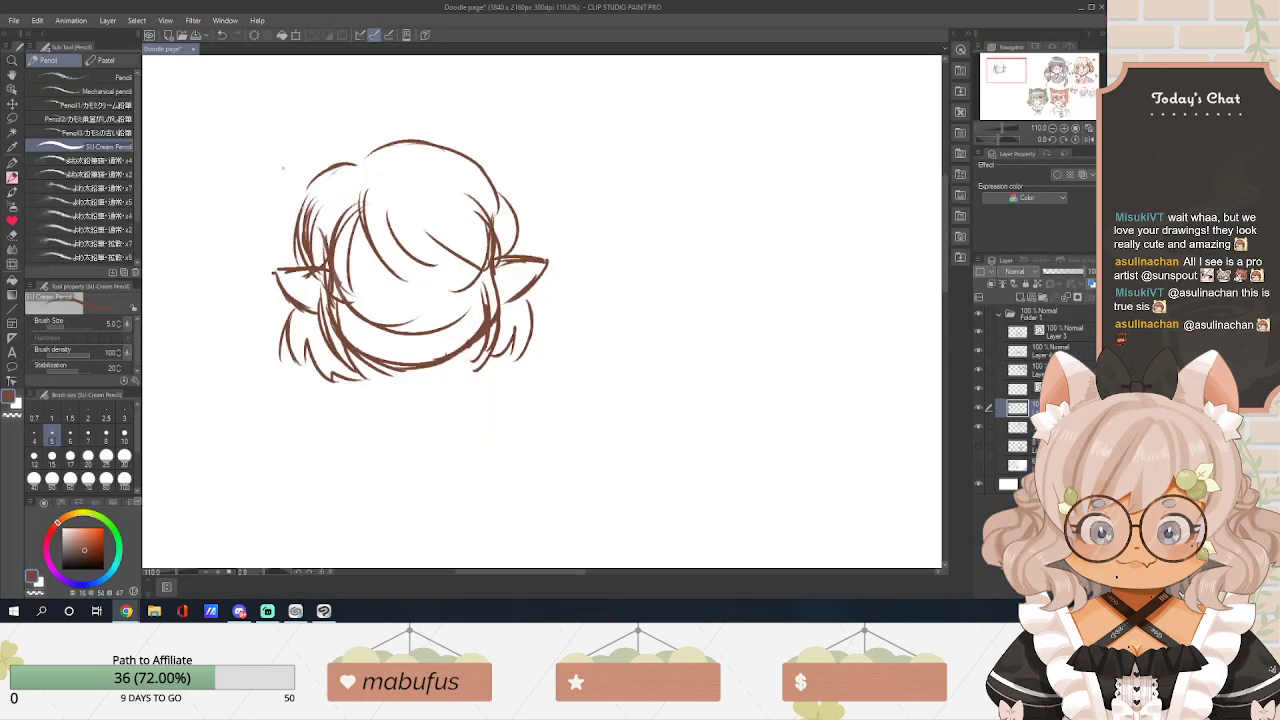
Sketch wavy pigtails on both sides of the head and two large rounded animal ears with inner lines on top.
mouse_move(300, 170)
mouse_down()
mouse_move(224, 202)
mouse_move(258, 220)
mouse_move(258, 258)
mouse_move(296, 250)
mouse_up()
mouse_move(495, 178)
mouse_down()
mouse_move(577, 192)
mouse_move(515, 250)
mouse_up()
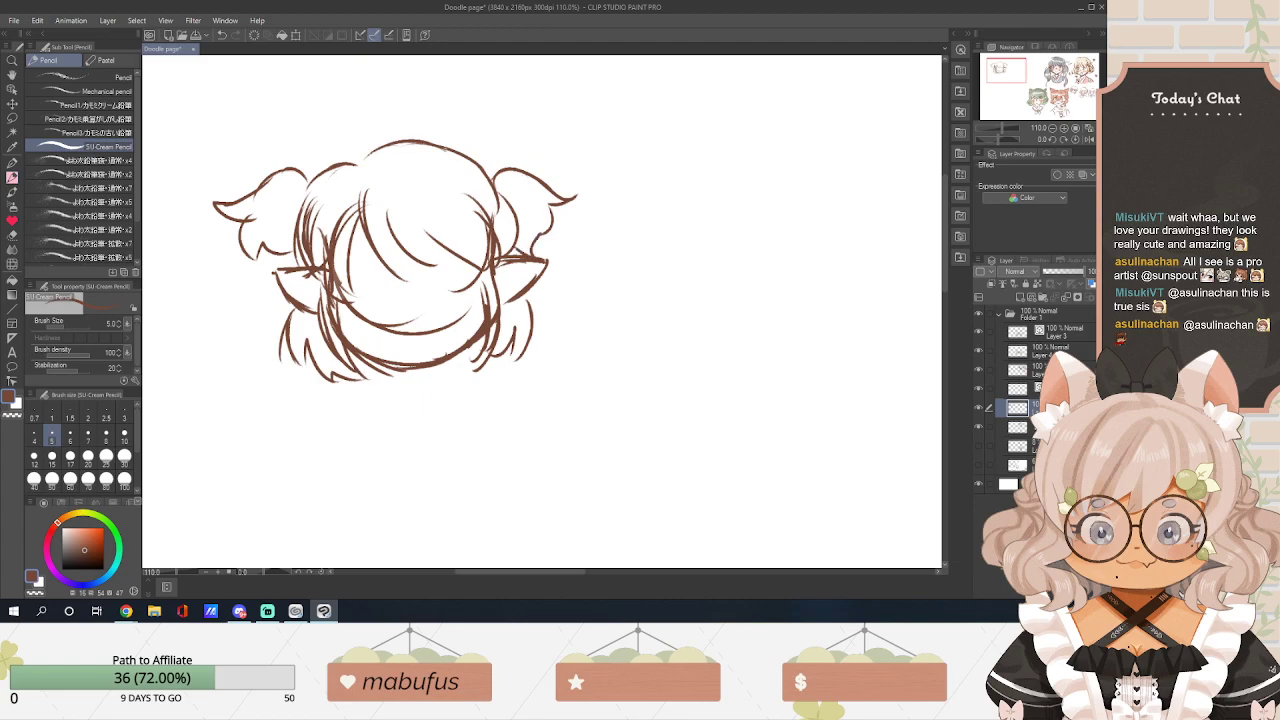
mouse_move(375, 148)
mouse_down()
mouse_move(319, 72)
mouse_move(325, 90)
mouse_move(275, 91)
mouse_move(290, 91)
mouse_move(252, 176)
mouse_move(263, 152)
mouse_move(330, 118)
mouse_move(342, 127)
mouse_move(346, 171)
mouse_up()
mouse_move(420, 139)
mouse_down()
mouse_move(443, 92)
mouse_move(505, 105)
mouse_move(522, 134)
mouse_move(510, 178)
mouse_up()
drag(522, 125, 532, 178)
drag(468, 133, 446, 178)
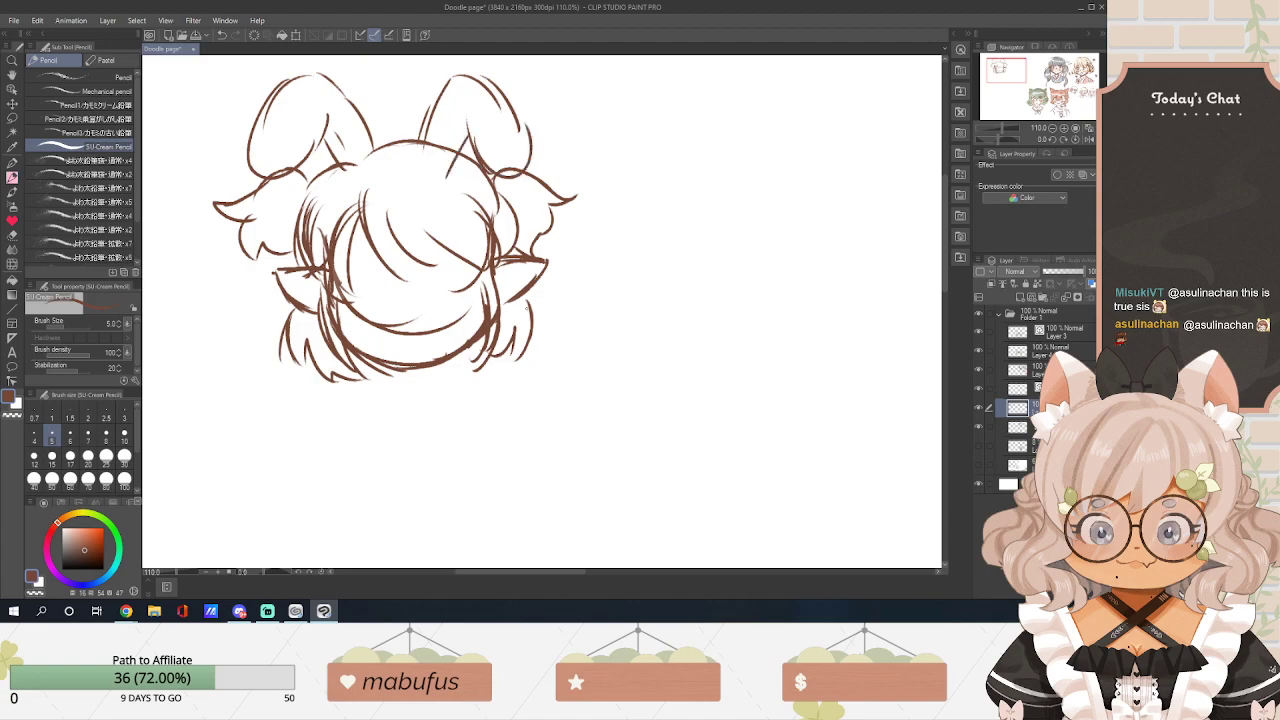
Draw curved upper lash lines and round irises for both eyes.
scroll(445, 318, up, 5)
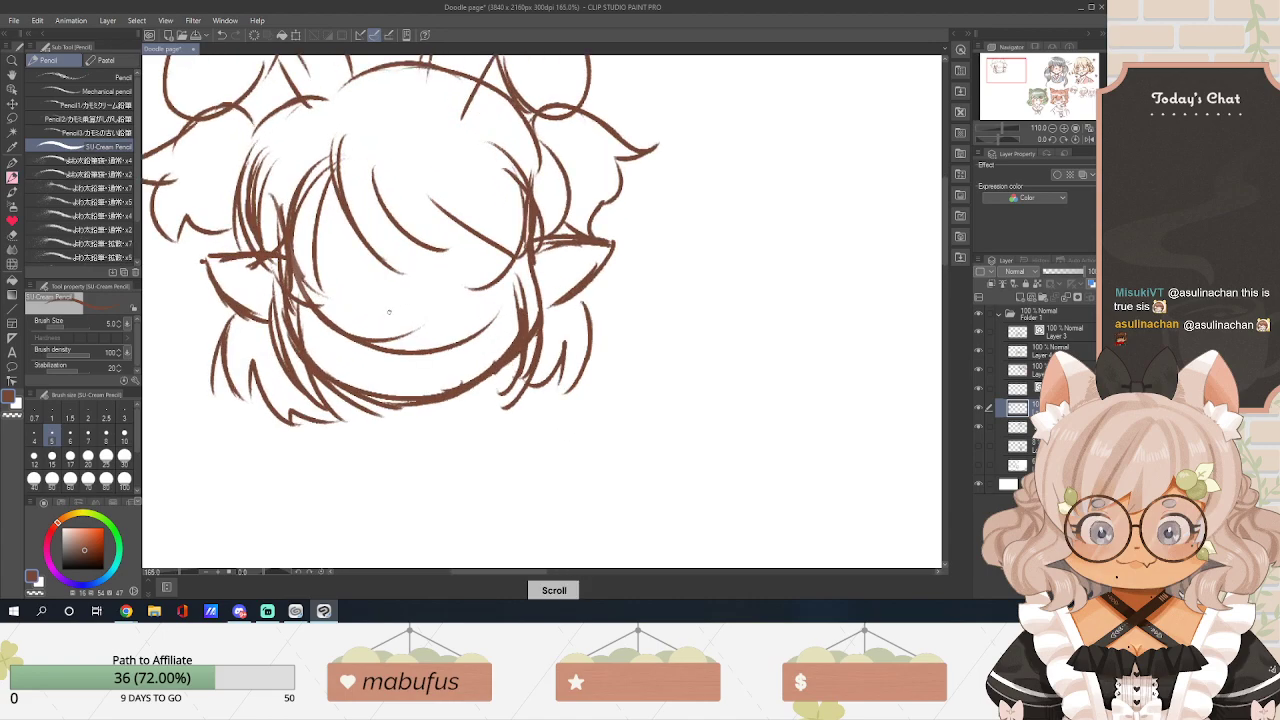
mouse_move(298, 270)
mouse_down()
mouse_move(332, 249)
mouse_move(369, 268)
mouse_move(280, 264)
mouse_up()
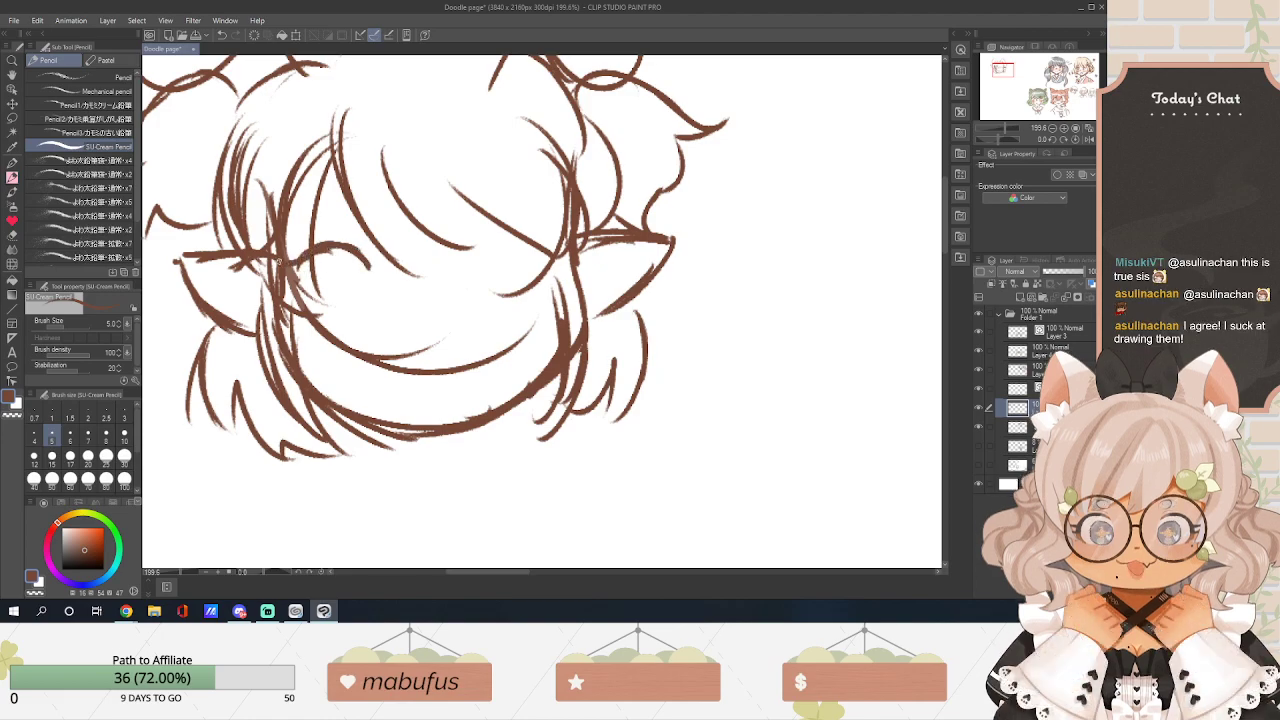
mouse_move(468, 264)
mouse_down()
mouse_move(498, 243)
mouse_move(541, 258)
mouse_up()
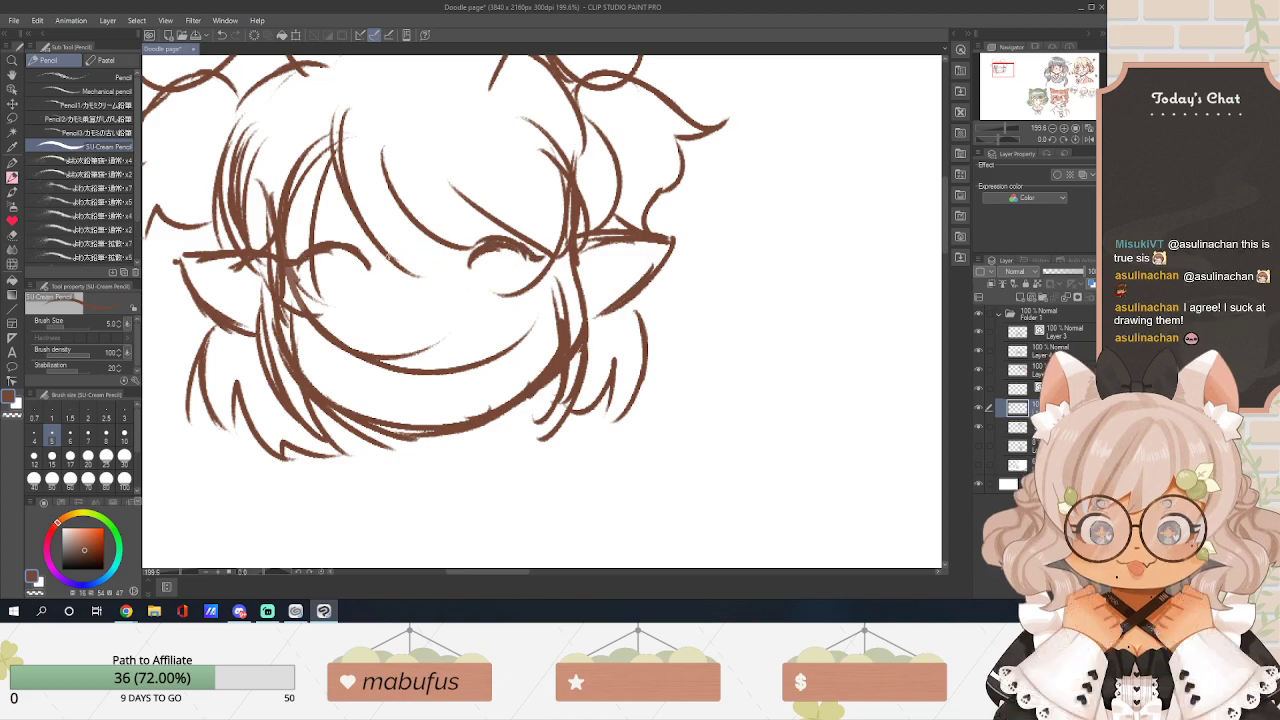
mouse_move(334, 266)
mouse_down()
mouse_move(322, 306)
mouse_move(354, 282)
mouse_move(326, 266)
mouse_move(353, 277)
mouse_up()
mouse_move(500, 264)
mouse_down()
mouse_move(482, 300)
mouse_move(502, 303)
mouse_move(517, 271)
mouse_move(507, 300)
mouse_up()
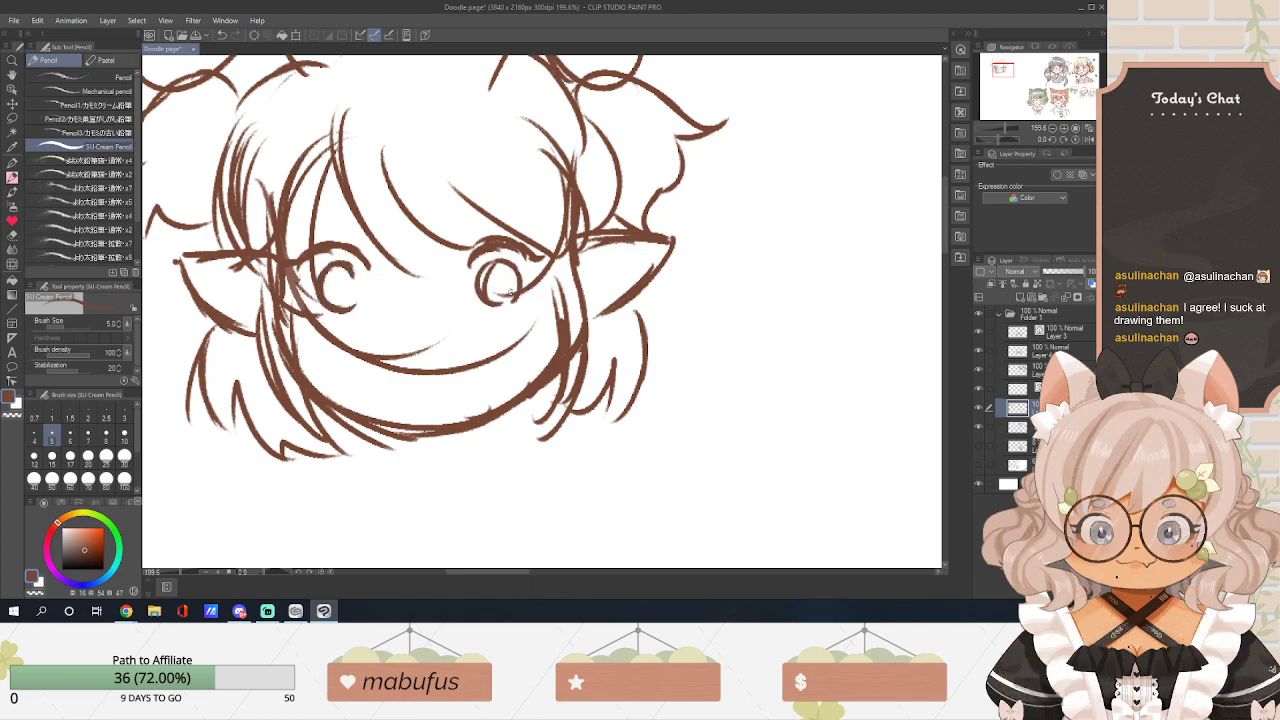
Add two small dots beneath the right-hand eye, lash strokes at its outer corner, and a short arched eyebrow above each eye.
click(532, 298)
click(522, 302)
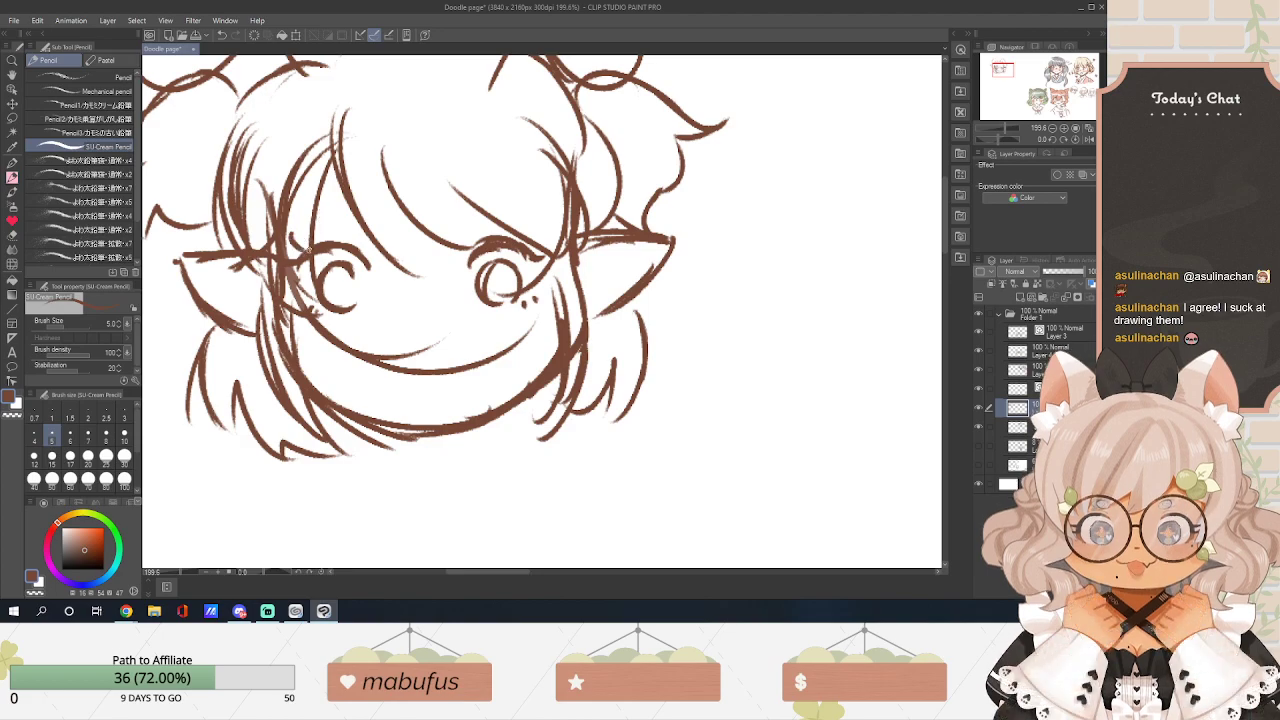
drag(510, 243, 538, 251)
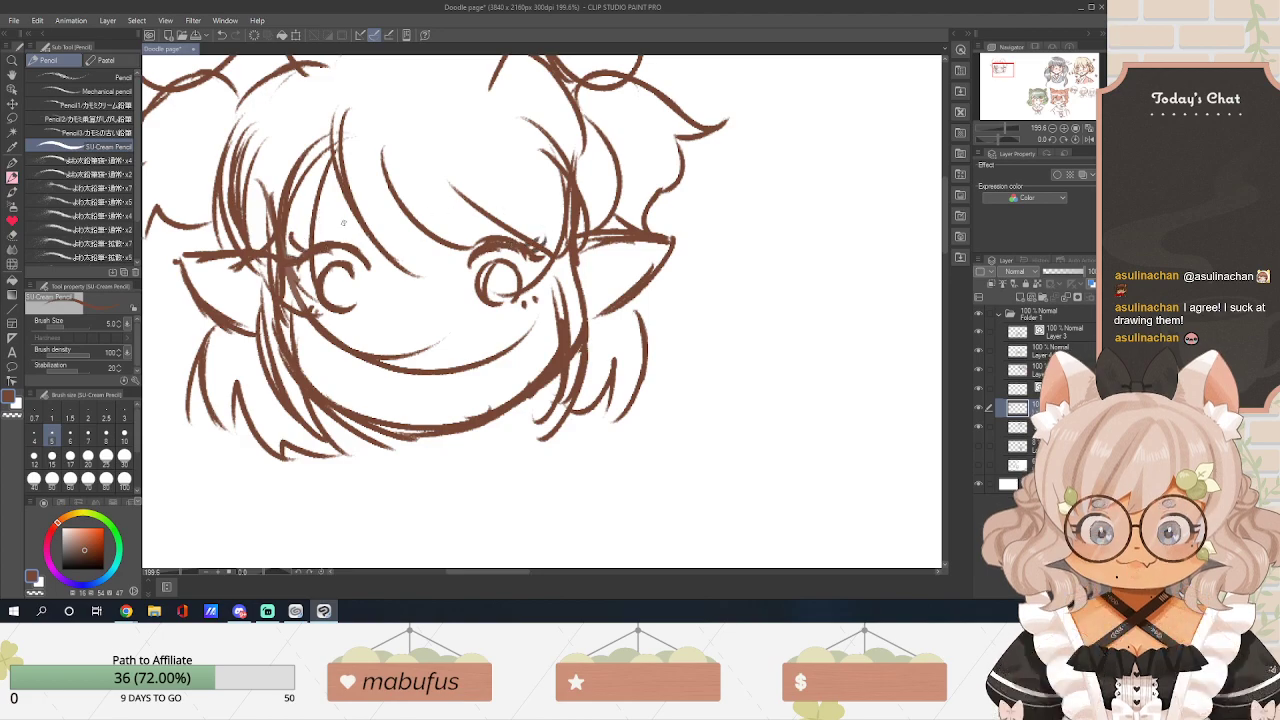
mouse_move(303, 219)
mouse_down()
mouse_move(320, 196)
mouse_move(342, 204)
mouse_up()
mouse_move(474, 200)
mouse_down()
mouse_move(500, 184)
mouse_move(518, 200)
mouse_up()
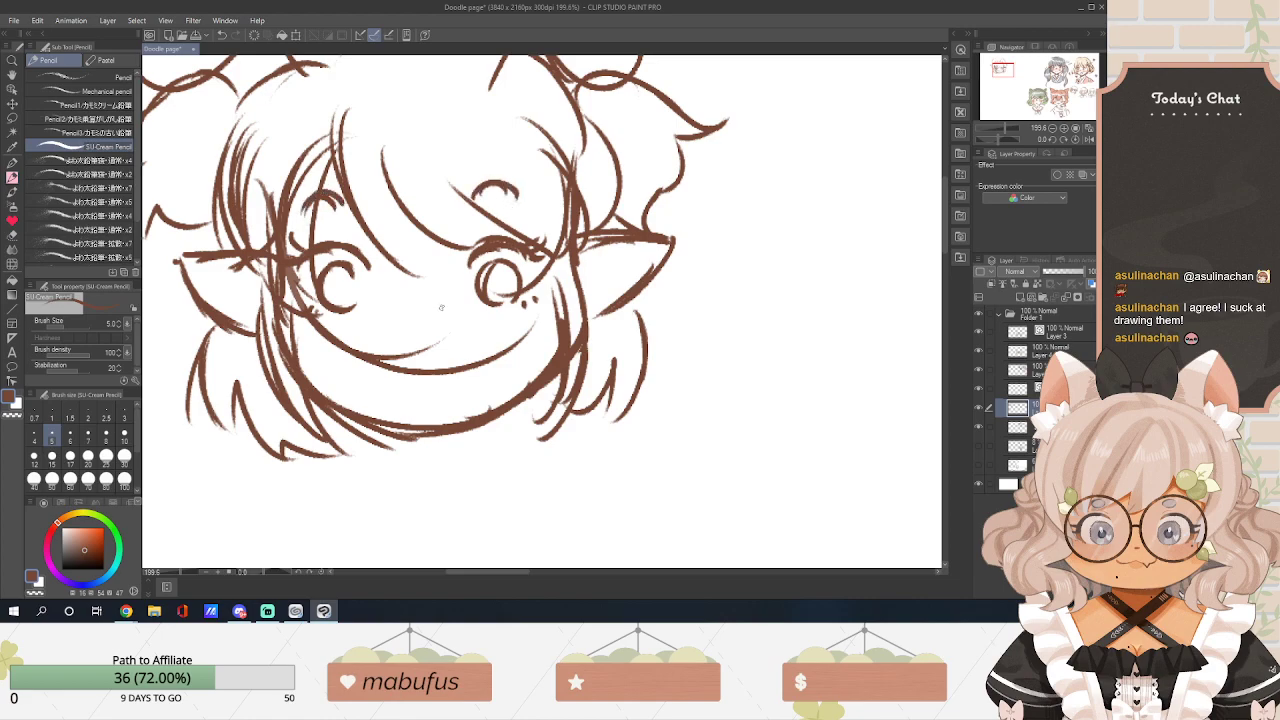
Draw short vertical strokes for the nose and a small curved mouth line near the chin.
mouse_move(401, 294)
mouse_down()
mouse_move(399, 326)
mouse_move(414, 324)
mouse_up()
drag(429, 294, 426, 320)
mouse_move(382, 377)
mouse_down()
mouse_move(430, 392)
mouse_move(465, 358)
mouse_up()
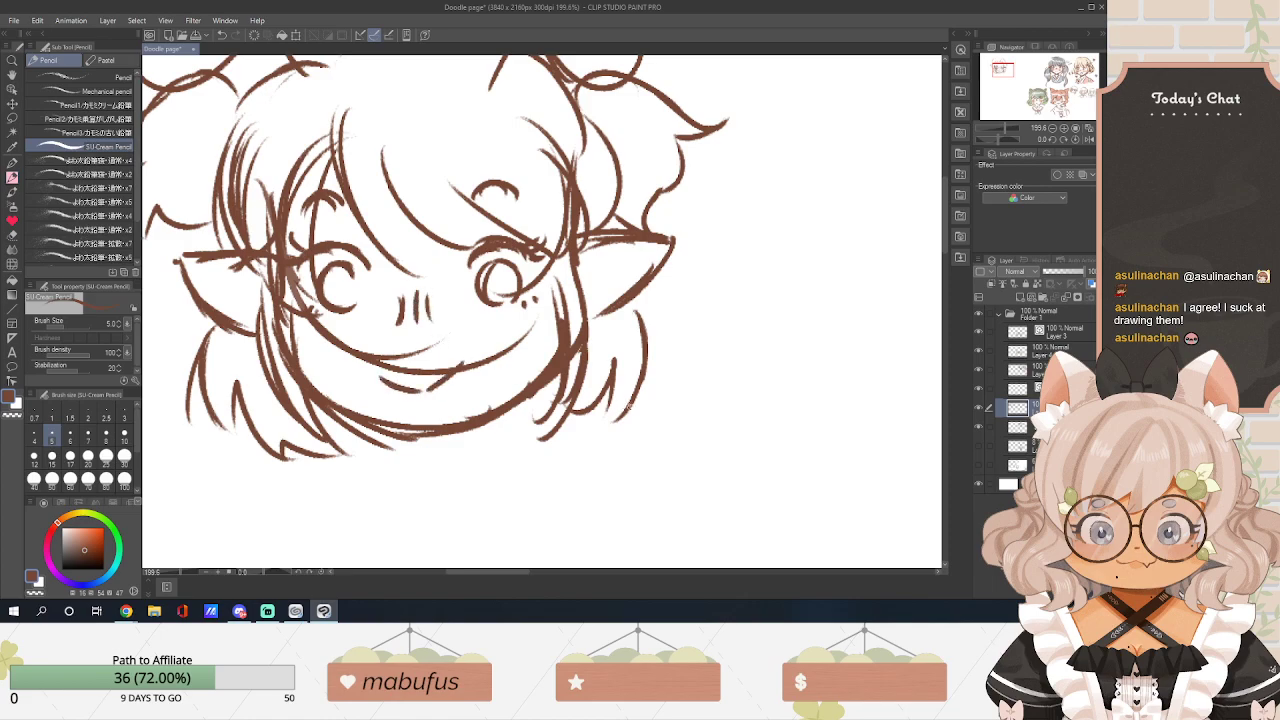
Sketch the neck below the chin and a wide, open pointed collar around it.
scroll(464, 299, down, 3)
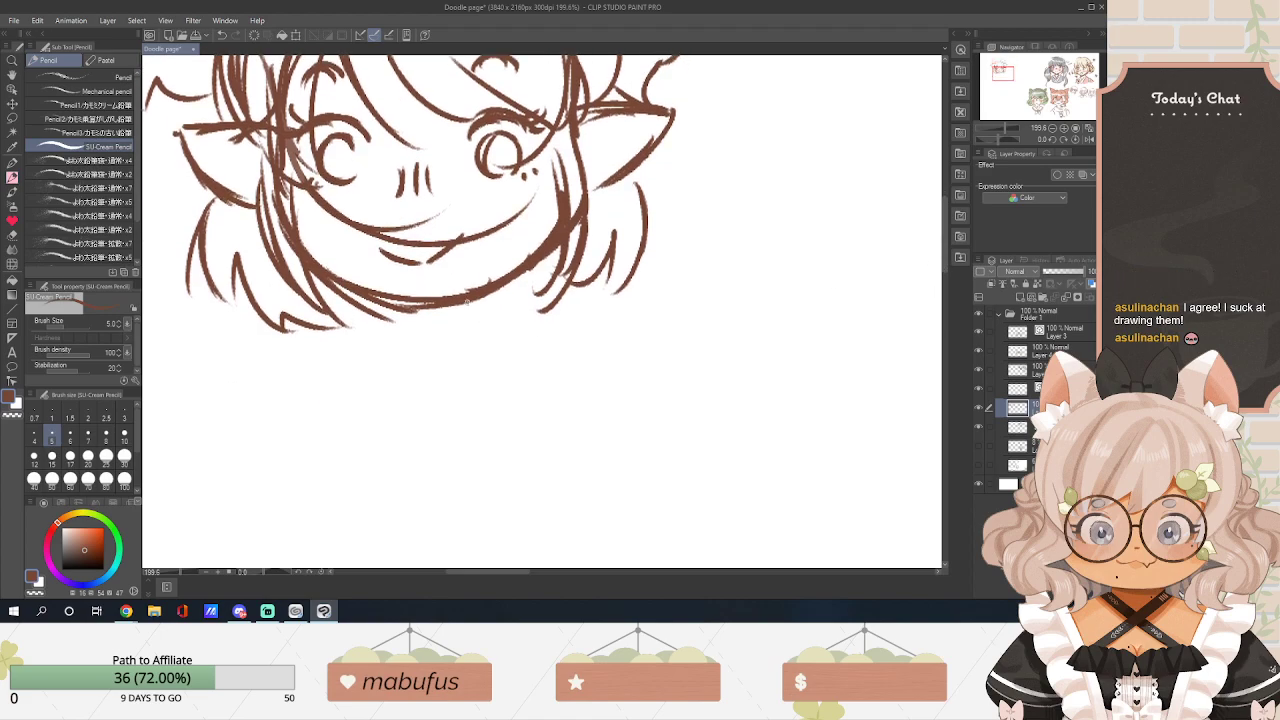
mouse_move(466, 298)
mouse_down()
mouse_move(451, 332)
mouse_move(386, 325)
mouse_move(476, 318)
mouse_up()
mouse_move(376, 330)
mouse_down()
mouse_move(432, 368)
mouse_move(446, 398)
mouse_up()
drag(488, 334, 446, 398)
mouse_move(366, 322)
mouse_down()
mouse_move(287, 368)
mouse_move(264, 350)
mouse_up()
mouse_move(266, 350)
mouse_down()
mouse_move(360, 414)
mouse_move(442, 434)
mouse_up()
drag(416, 354, 466, 432)
drag(507, 334, 548, 376)
mouse_move(518, 328)
mouse_down()
mouse_move(560, 388)
mouse_move(478, 440)
mouse_move(430, 516)
mouse_up()
Draw paired vertical lines down the garment's front below the collar and outline both shoulders.
drag(444, 428, 452, 545)
mouse_move(490, 424)
mouse_down()
mouse_move(497, 532)
mouse_move(509, 527)
mouse_up()
mouse_move(268, 357)
mouse_down()
mouse_move(224, 380)
mouse_move(240, 434)
mouse_up()
mouse_move(572, 372)
mouse_down()
mouse_move(586, 377)
mouse_move(596, 460)
mouse_up()
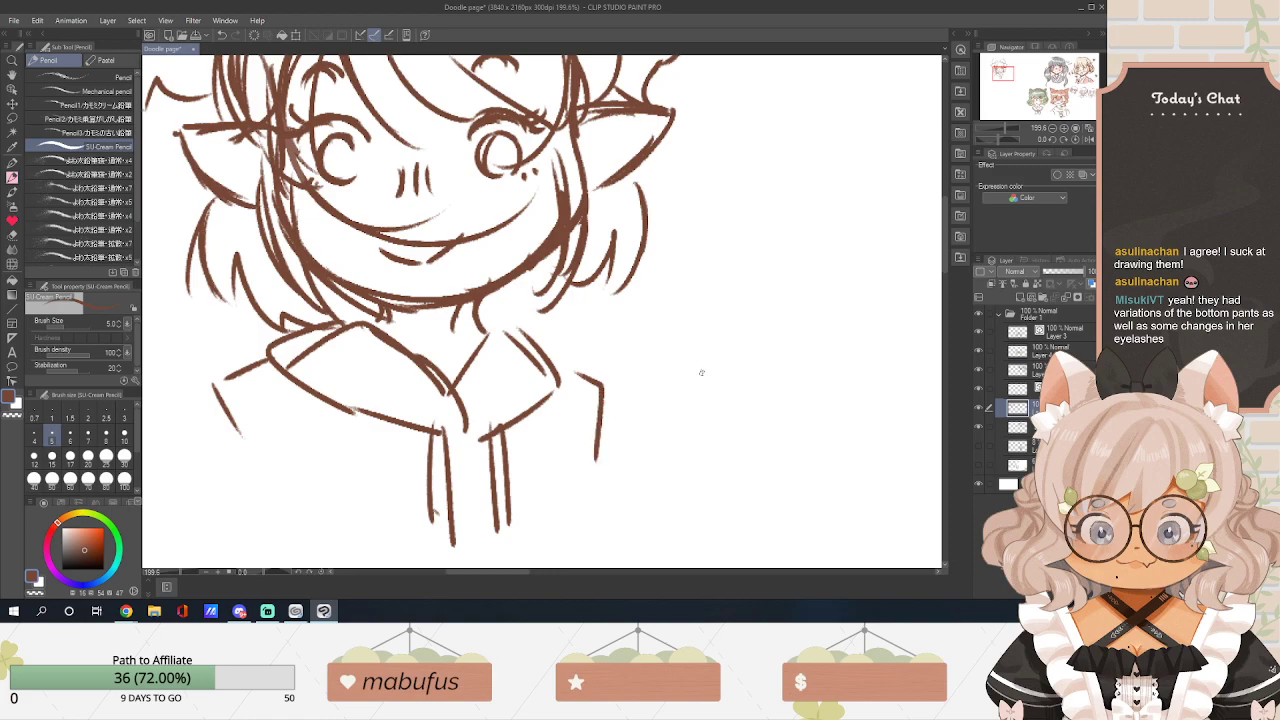
Add short slanted blush strokes on both cheeks and inner detail lines to the pointed side ears.
scroll(946, 250, down, 5)
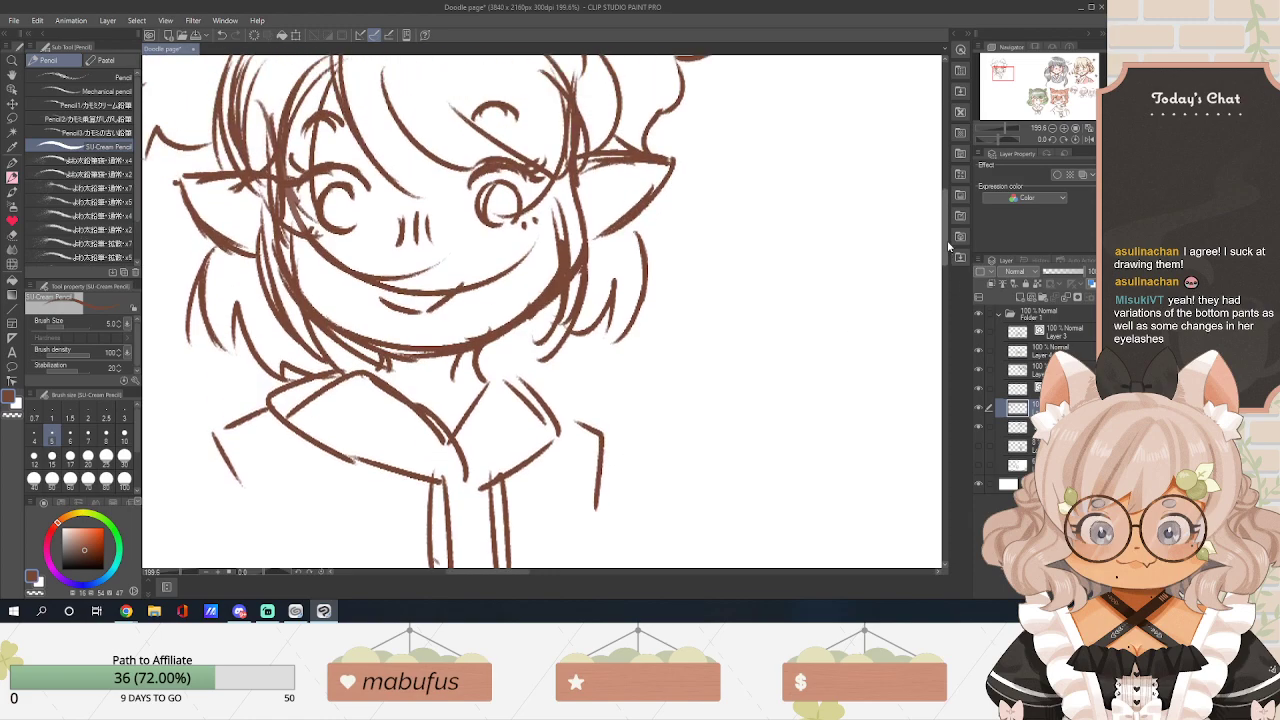
scroll(946, 240, up, 3)
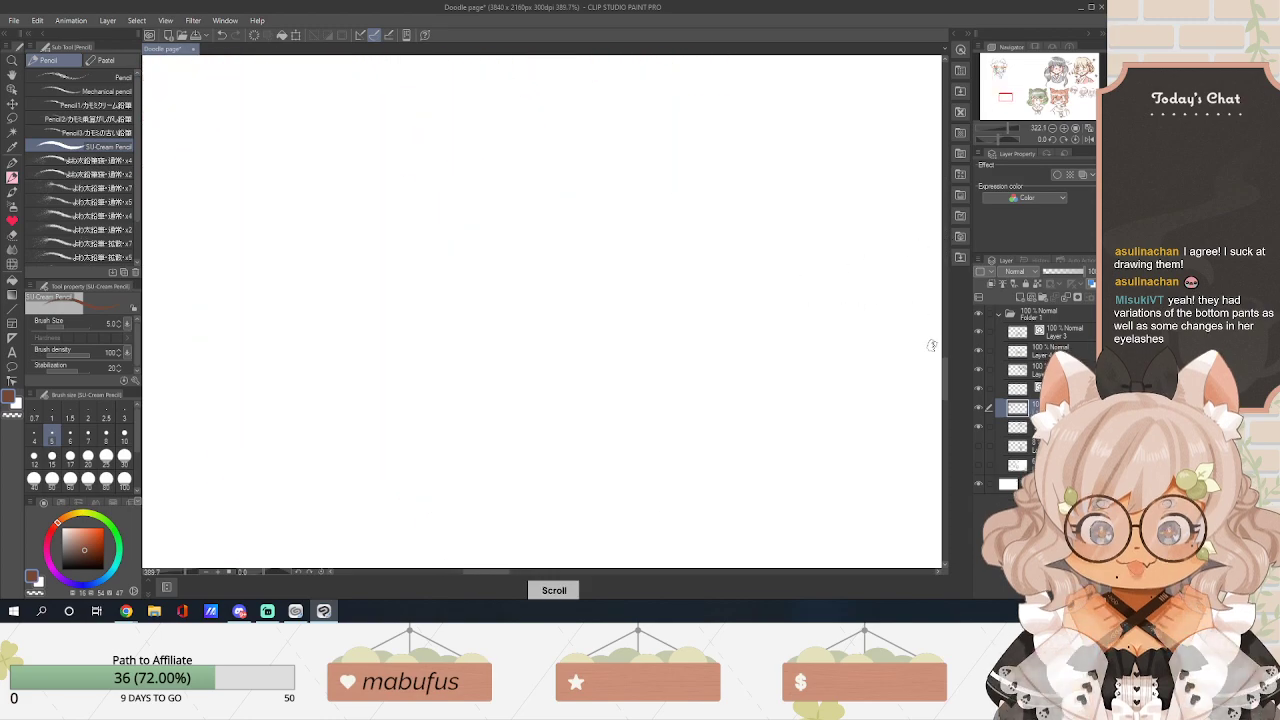
scroll(944, 376, up, 3)
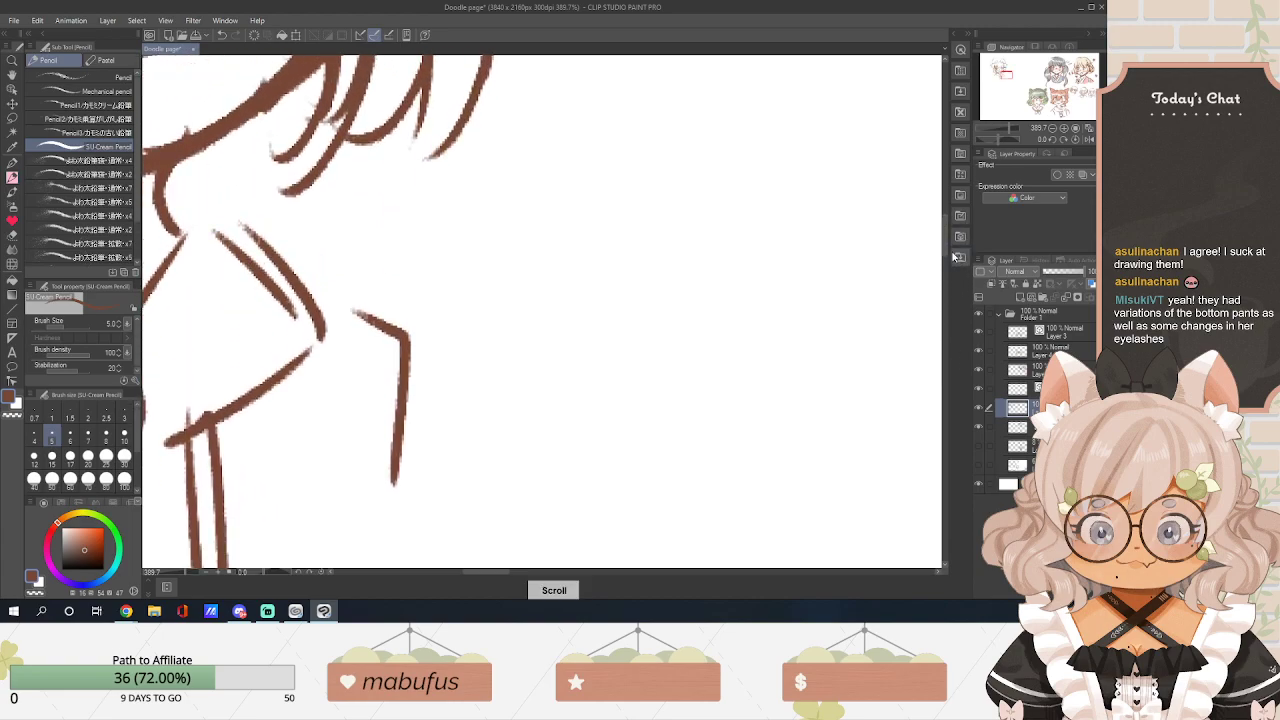
scroll(892, 292, down, 6)
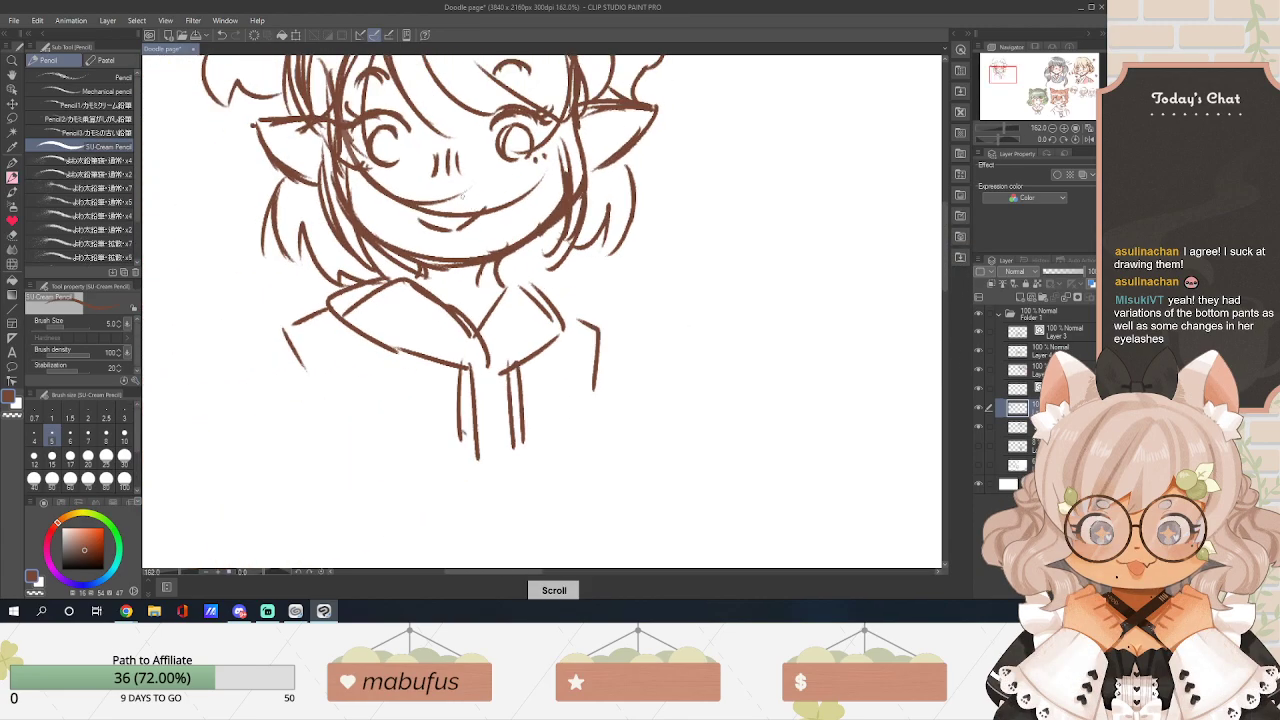
drag(400, 178, 394, 195)
drag(505, 171, 499, 195)
drag(515, 169, 509, 191)
drag(503, 193, 497, 209)
drag(570, 136, 613, 124)
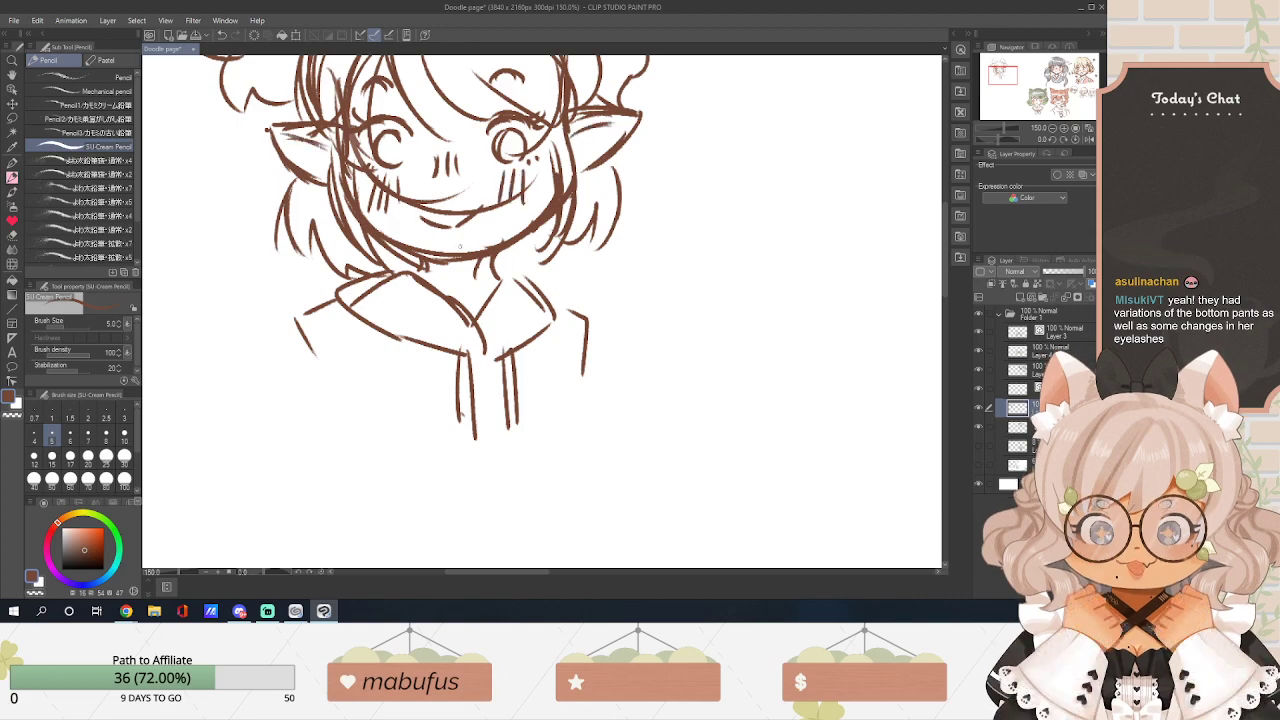
scroll(955, 258, up, 2)
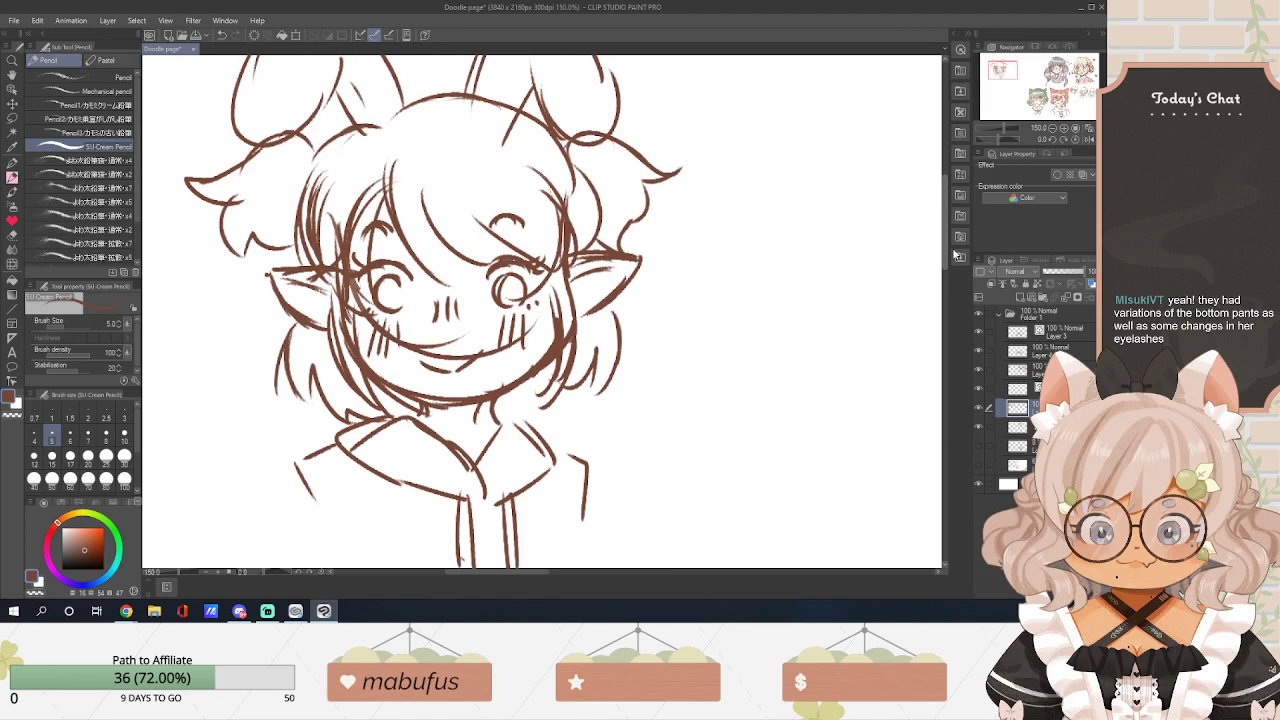
scroll(958, 250, up, 2)
drag(961, 241, 961, 247)
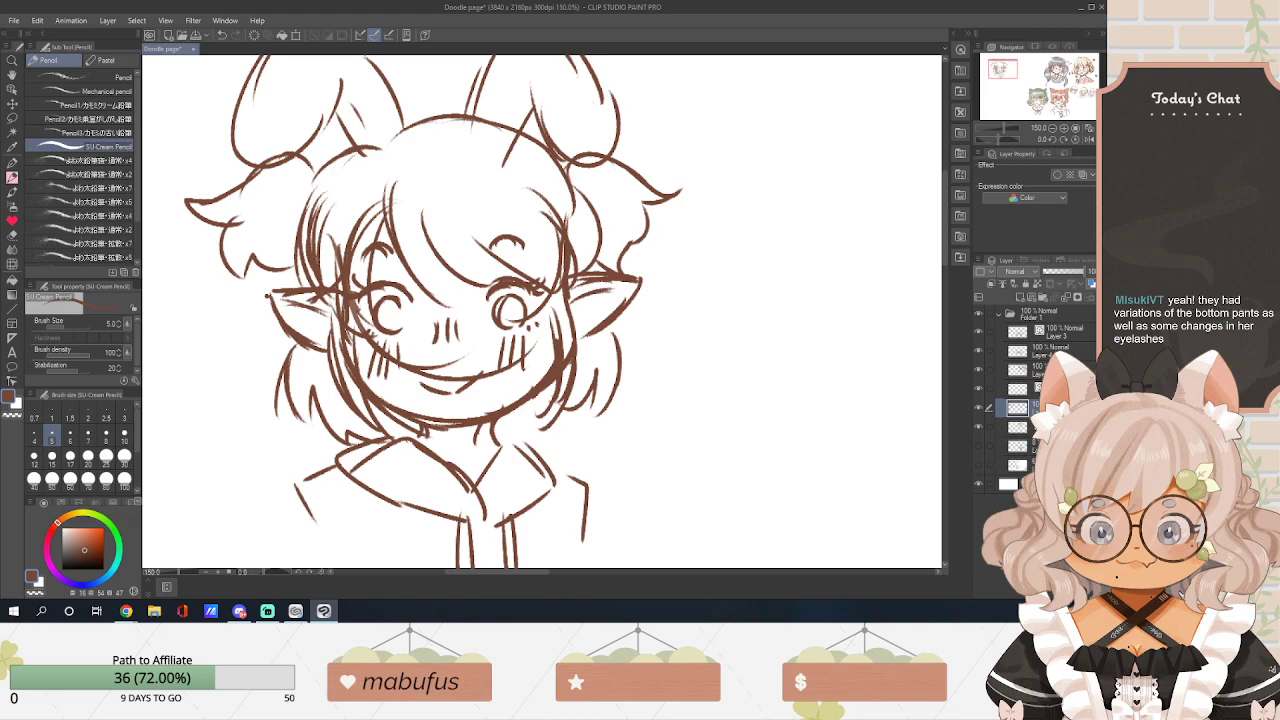
key(alt+Tab)
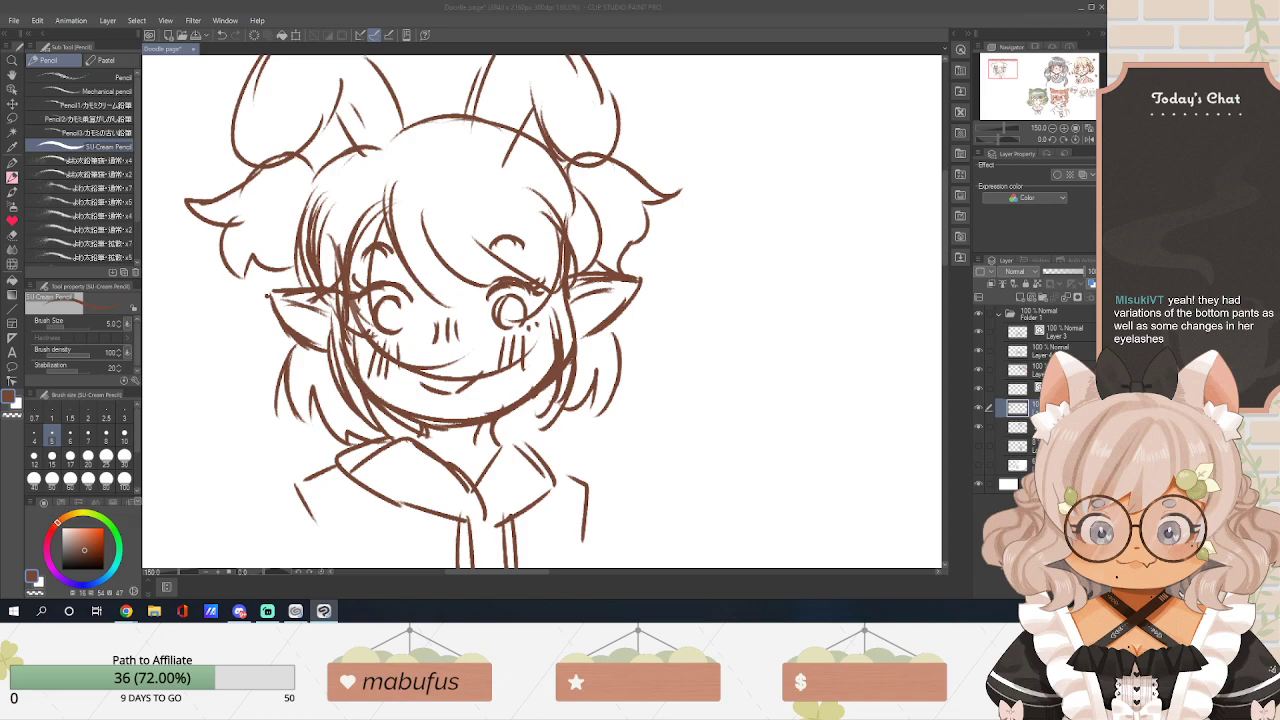
key(alt+Tab)
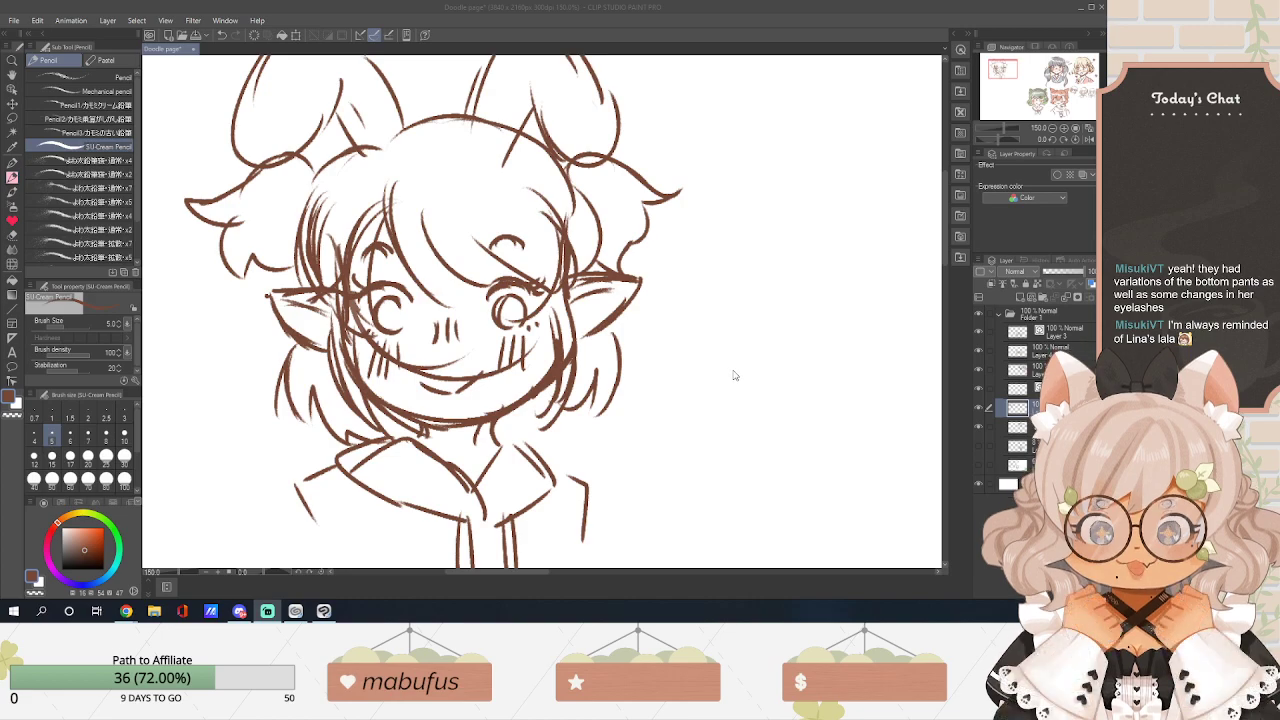
Reinforce the upper edge of the left-hand pointed ear near its tip.
click(281, 303)
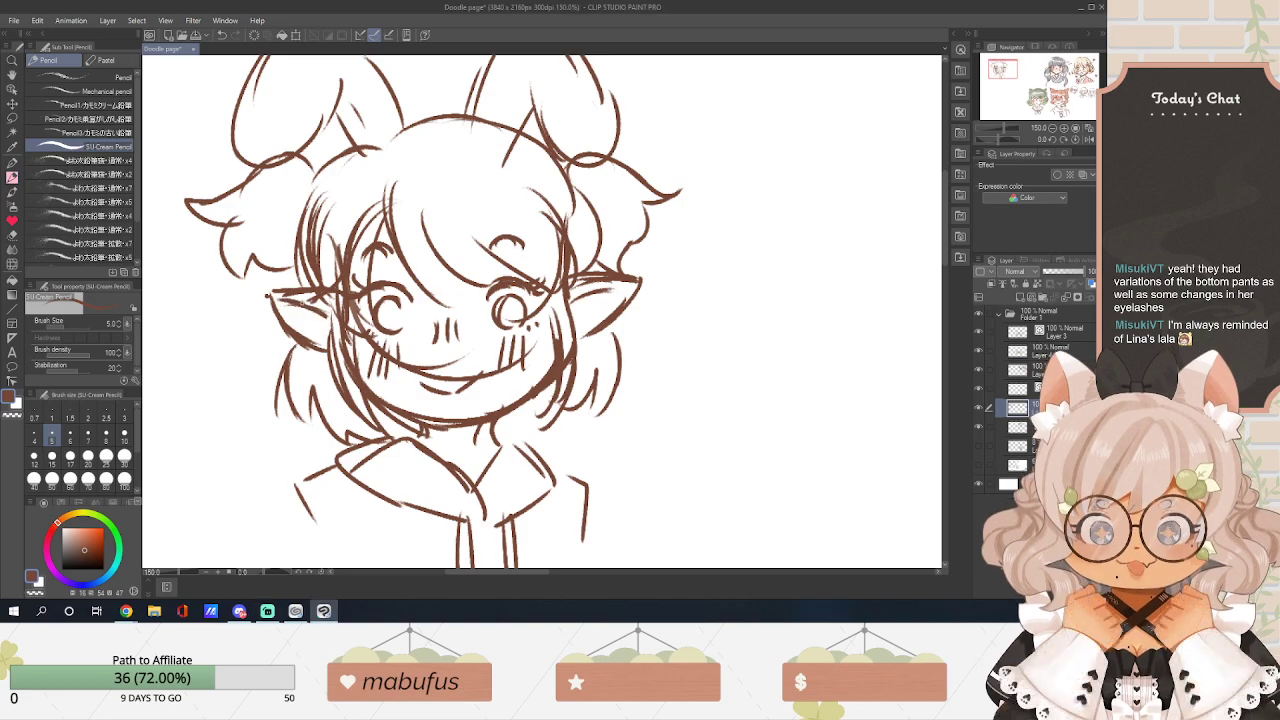
drag(267, 295, 300, 291)
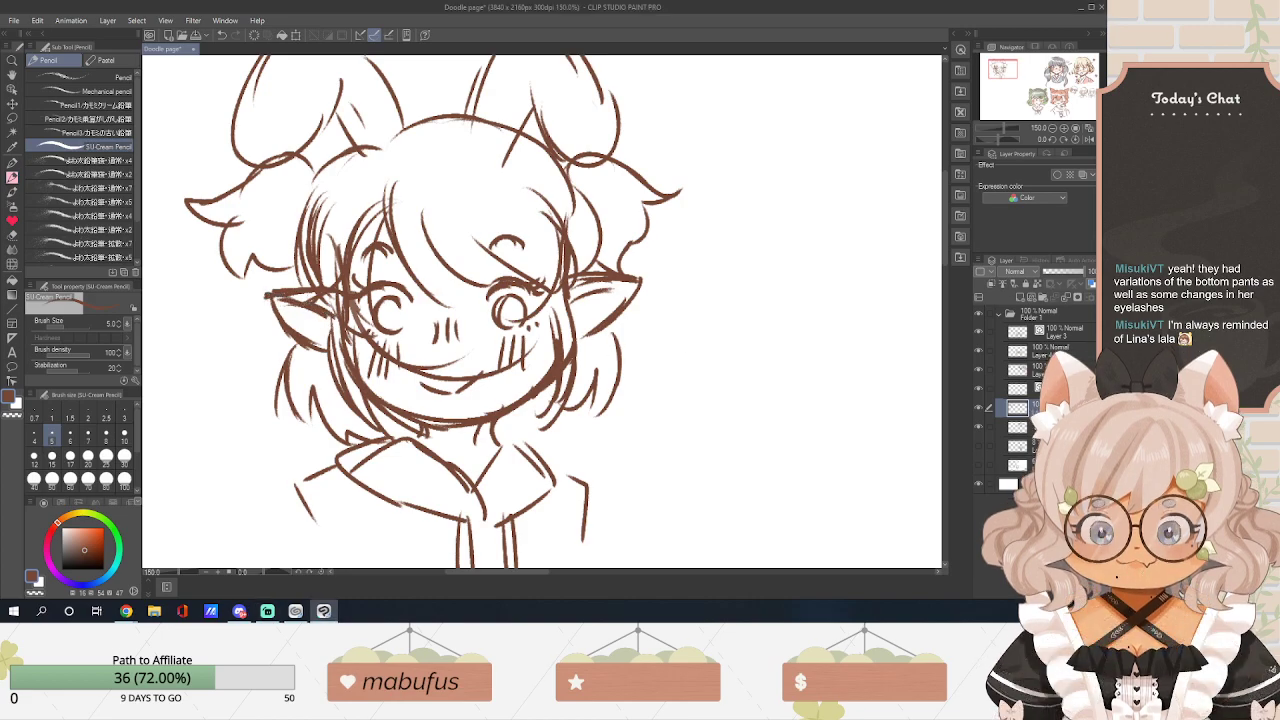
scroll(944, 270, down, 2)
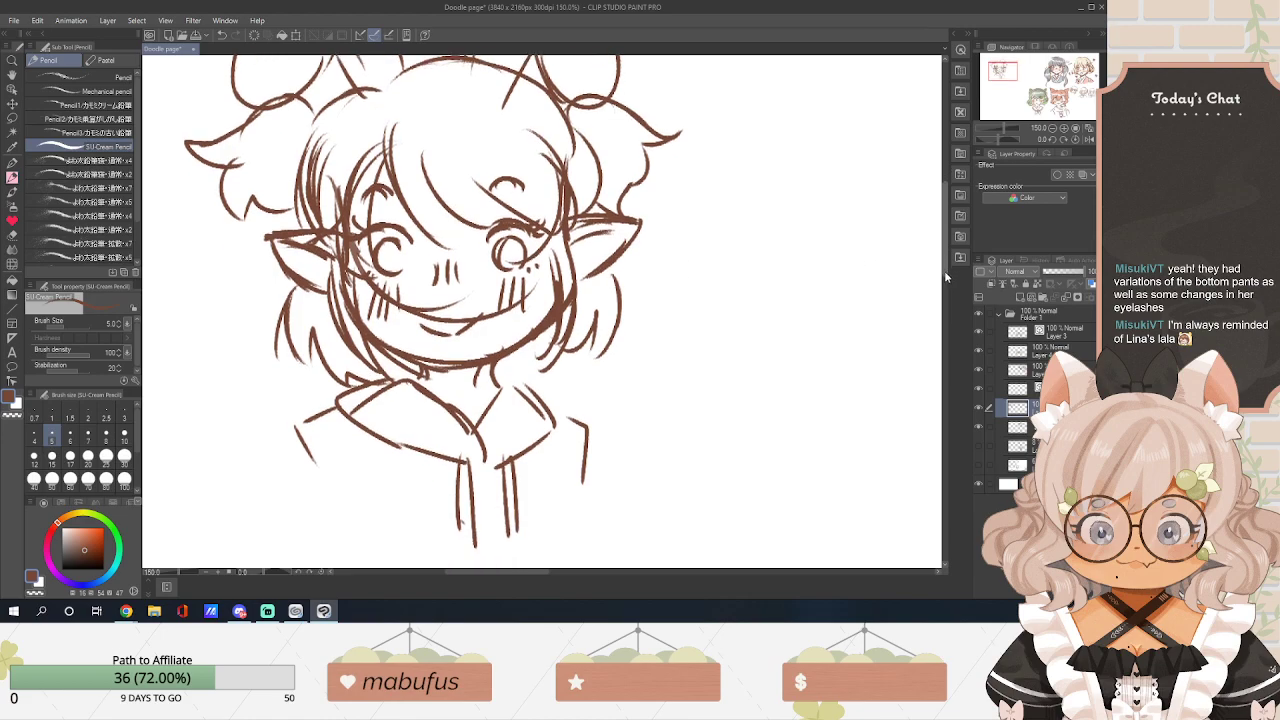
scroll(946, 275, up, 4)
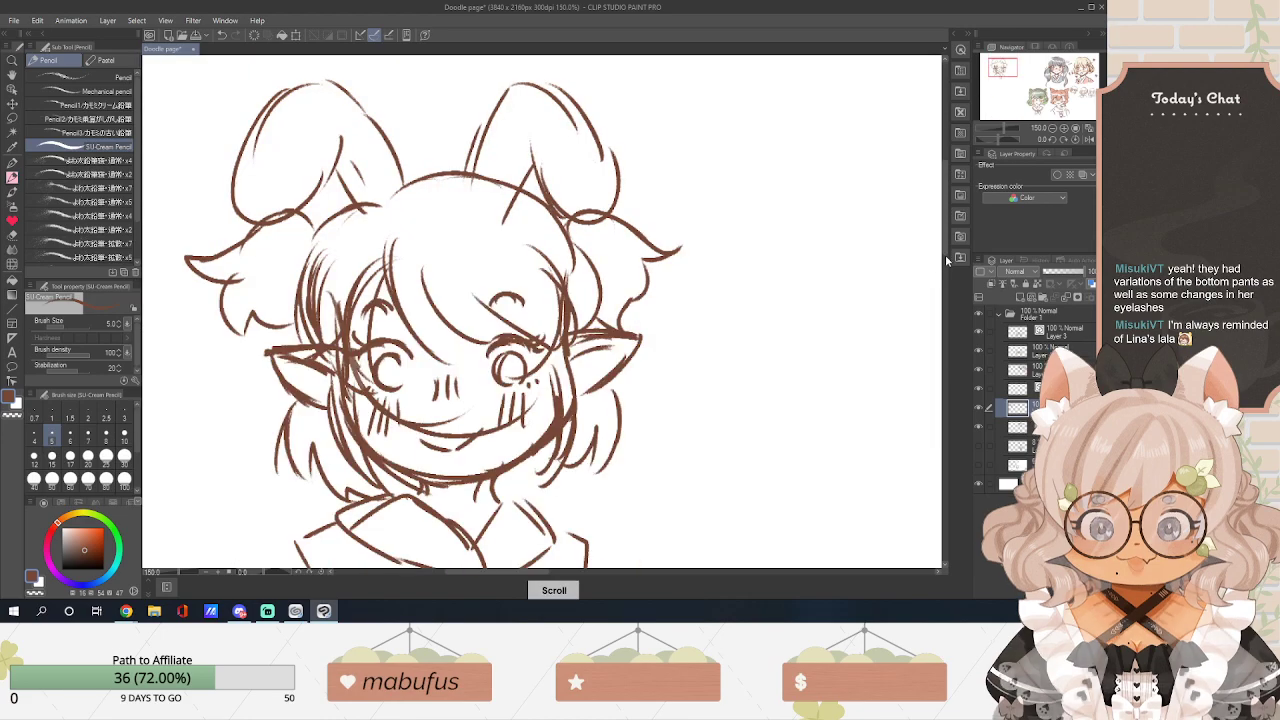
scroll(944, 266, down, 2)
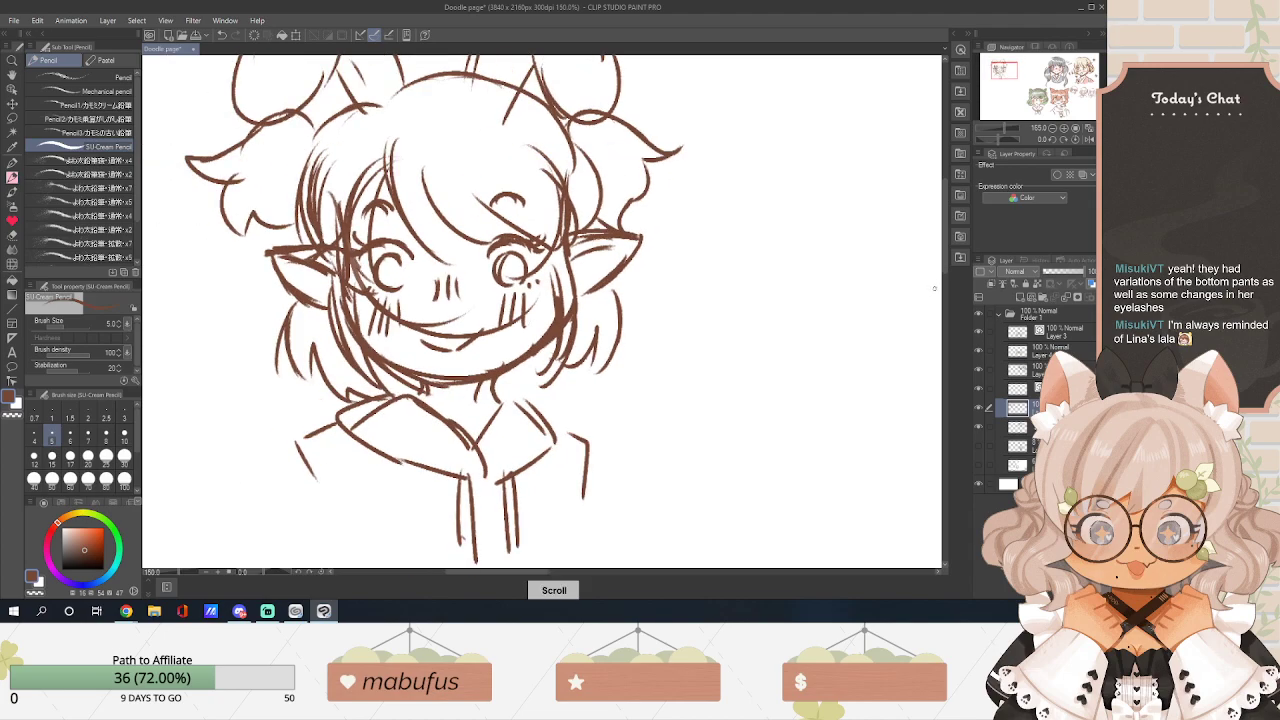
scroll(935, 290, down, 2)
scroll(938, 285, down, 1)
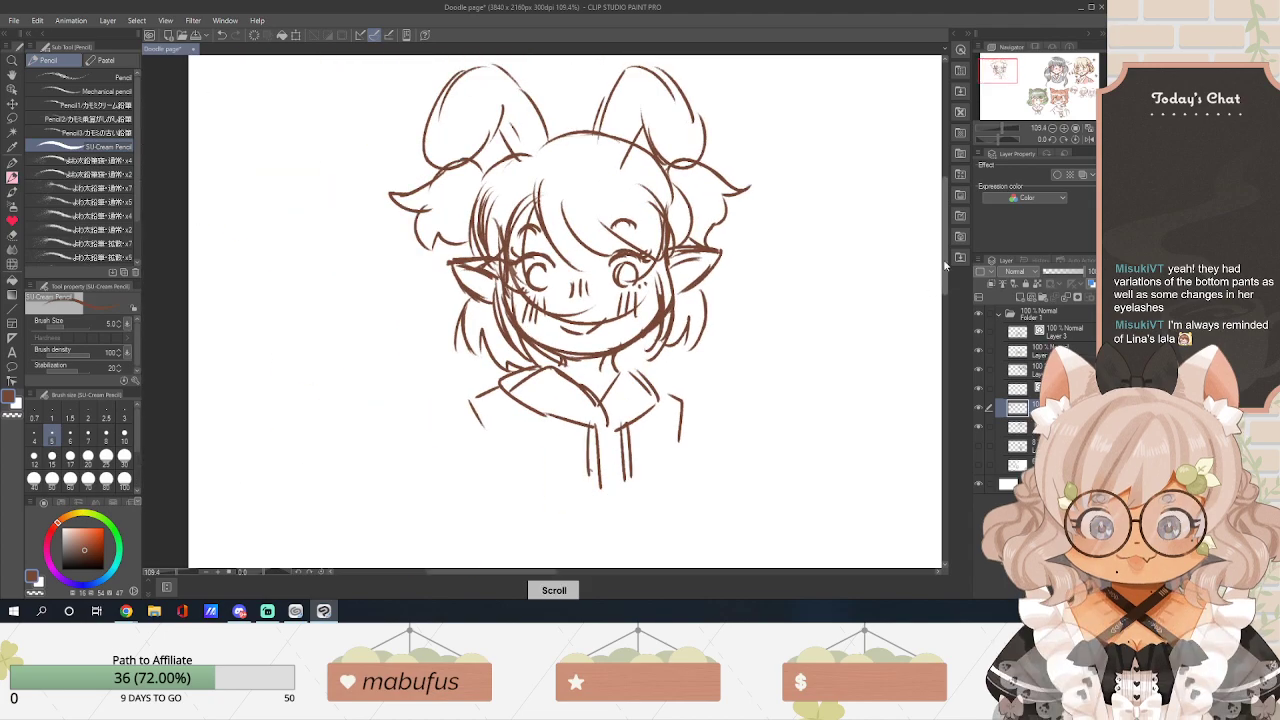
Lower the sketch layer's opacity so it becomes a faint guide and add a new vector layer above it.
scroll(947, 274, up, 1)
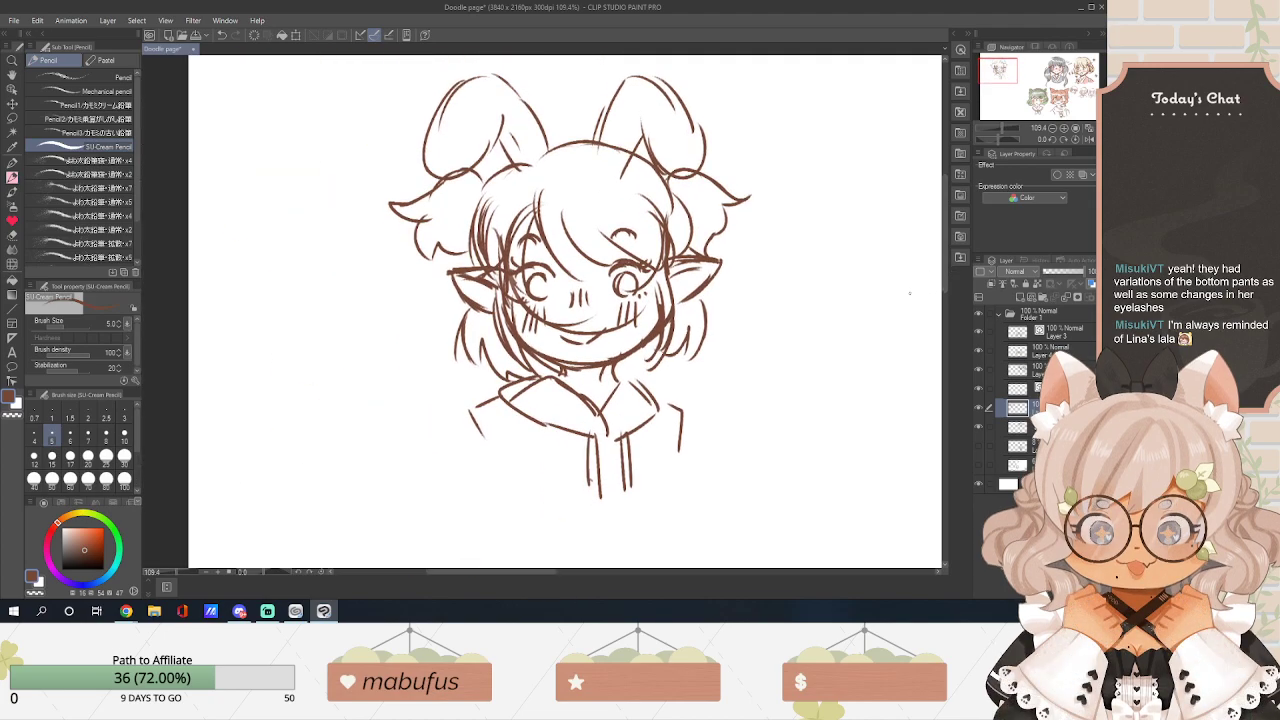
drag(543, 571, 571, 569)
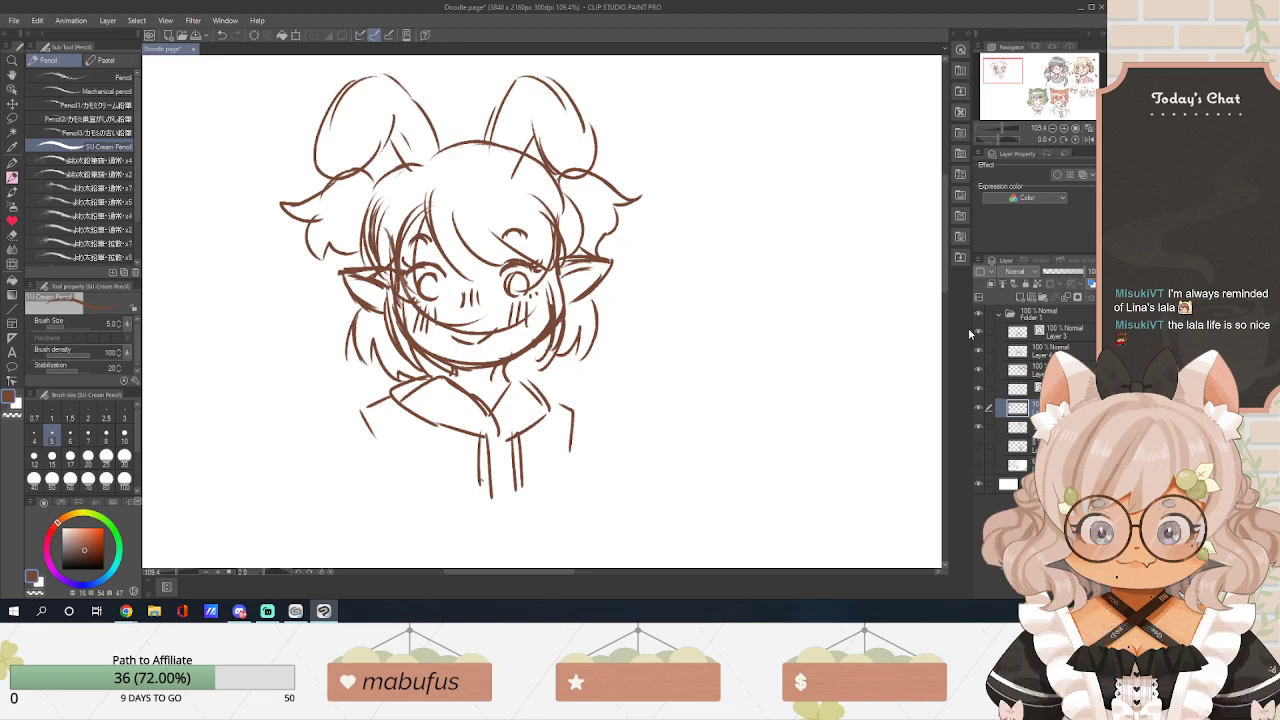
click(1066, 274)
drag(1068, 278, 1048, 274)
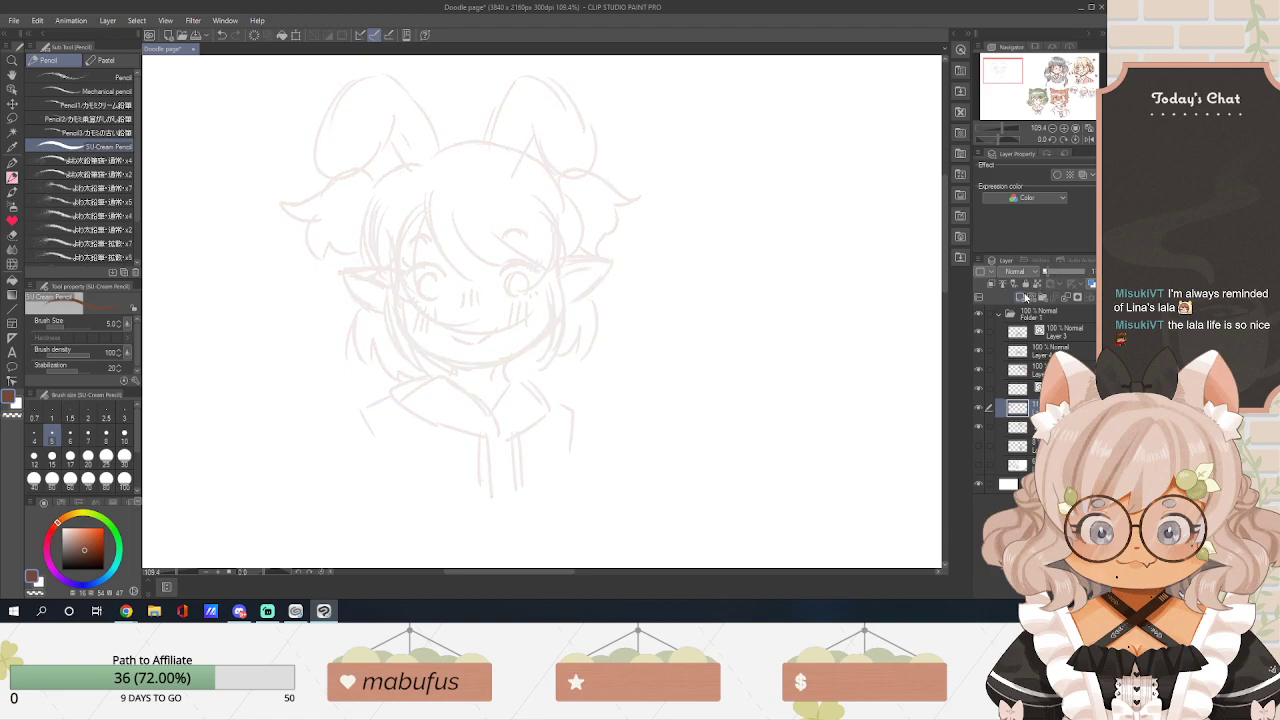
click(1031, 299)
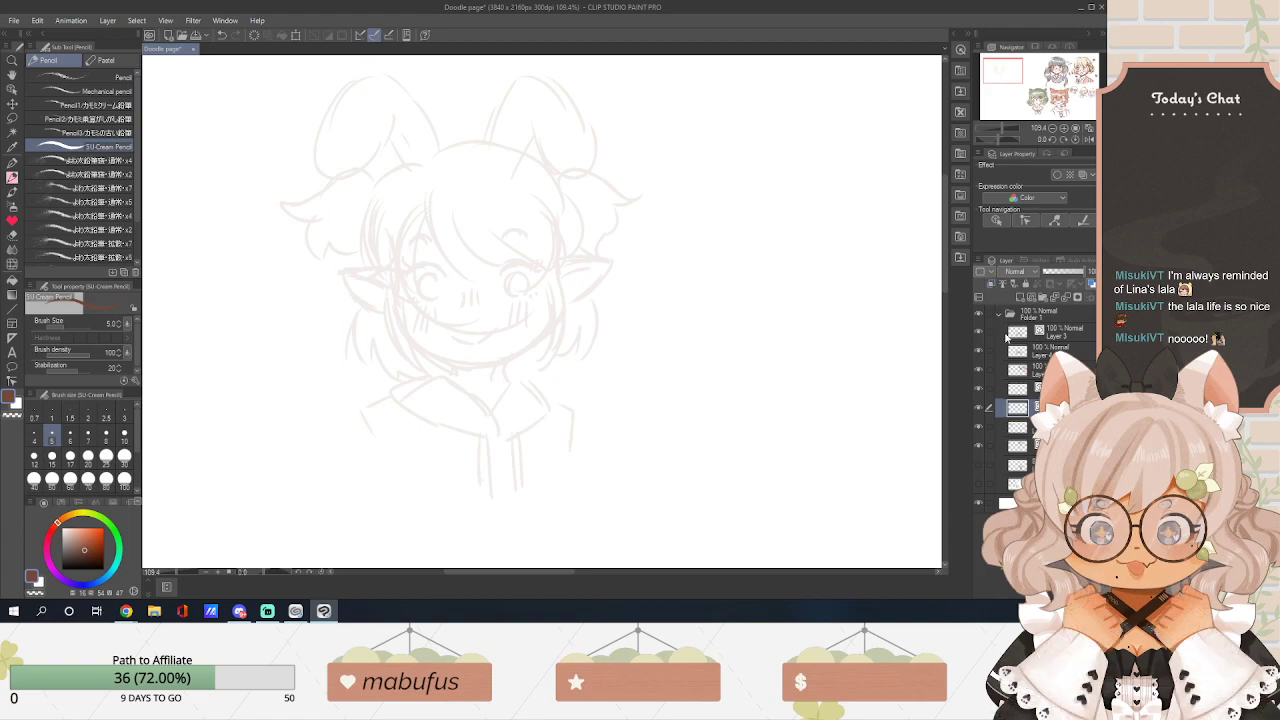
drag(945, 286, 945, 280)
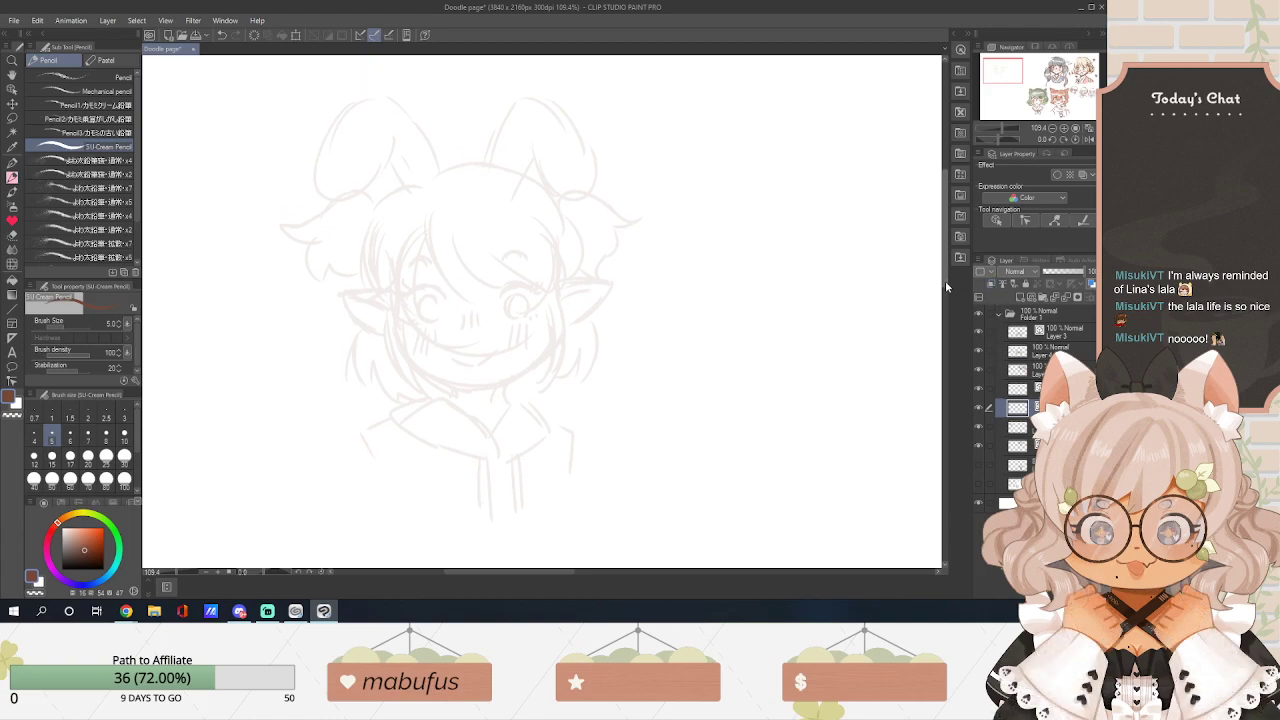
drag(571, 570, 553, 574)
scroll(629, 421, up, 5)
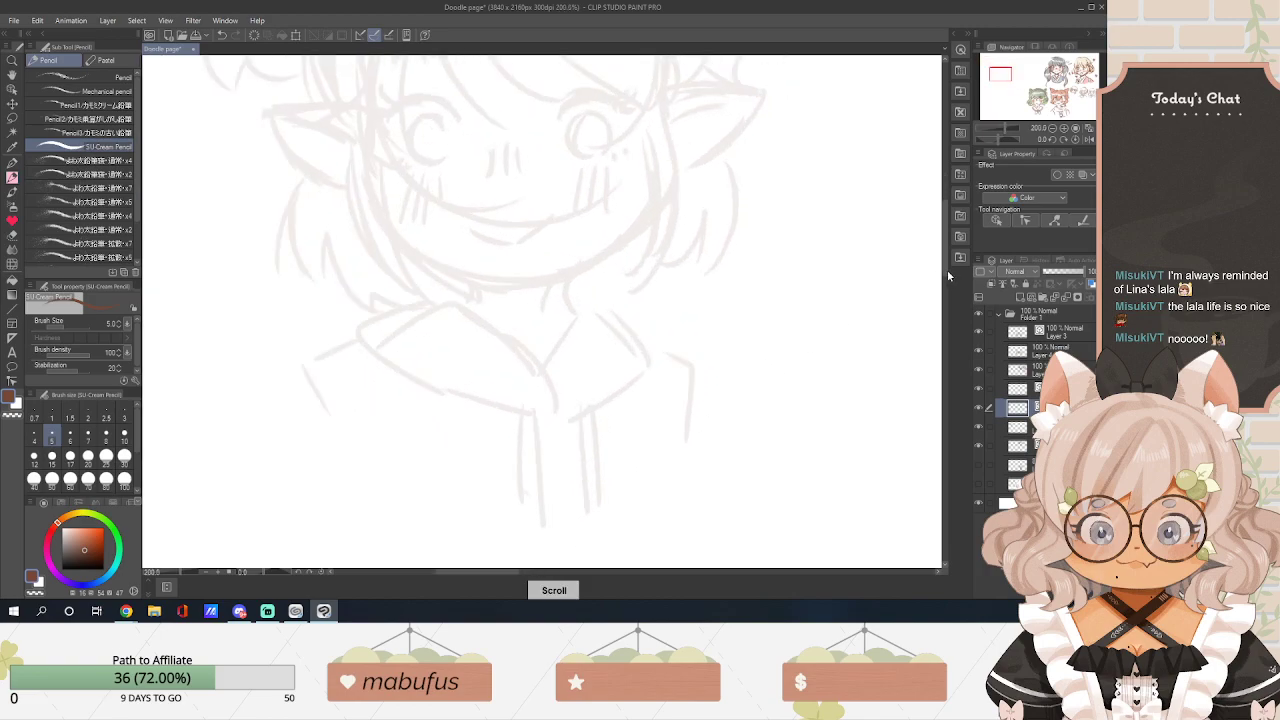
drag(946, 260, 946, 243)
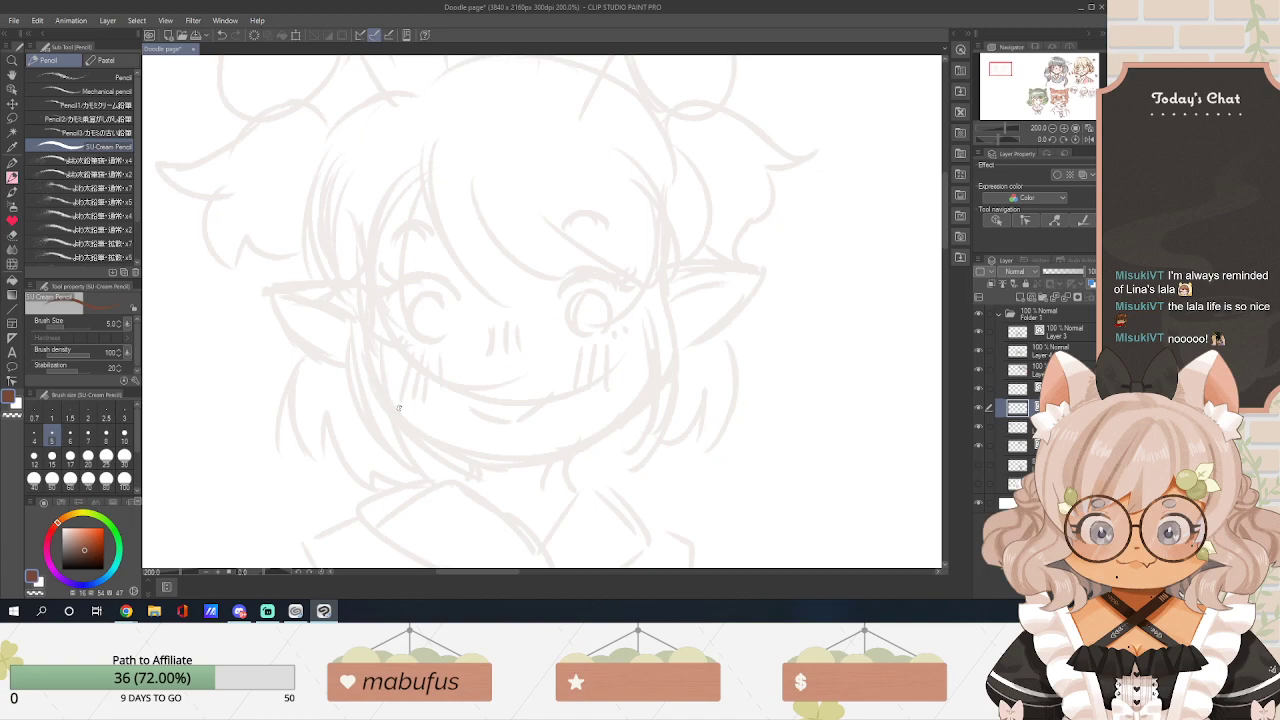
mouse_move(393, 414)
mouse_down()
mouse_move(435, 447)
mouse_move(496, 454)
mouse_move(550, 451)
mouse_move(586, 428)
mouse_up()
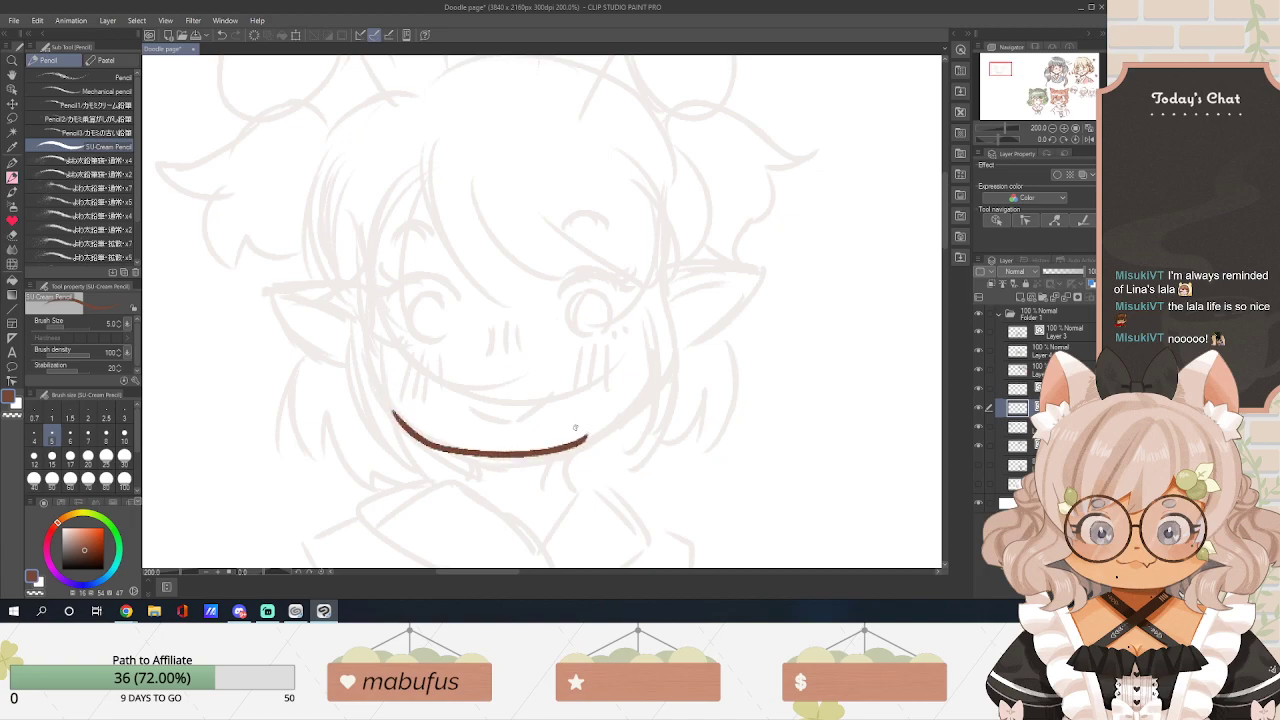
key(ctrl+z)
key(ctrl+z)
mouse_move(398, 416)
mouse_down()
mouse_move(440, 448)
mouse_move(490, 460)
mouse_up()
key(ctrl+z)
key(ctrl+z)
mouse_move(397, 424)
mouse_down()
mouse_move(473, 458)
mouse_move(519, 463)
mouse_move(505, 459)
mouse_move(583, 447)
mouse_move(657, 393)
mouse_up()
key(ctrl+z)
key(ctrl+z)
key(ctrl+z)
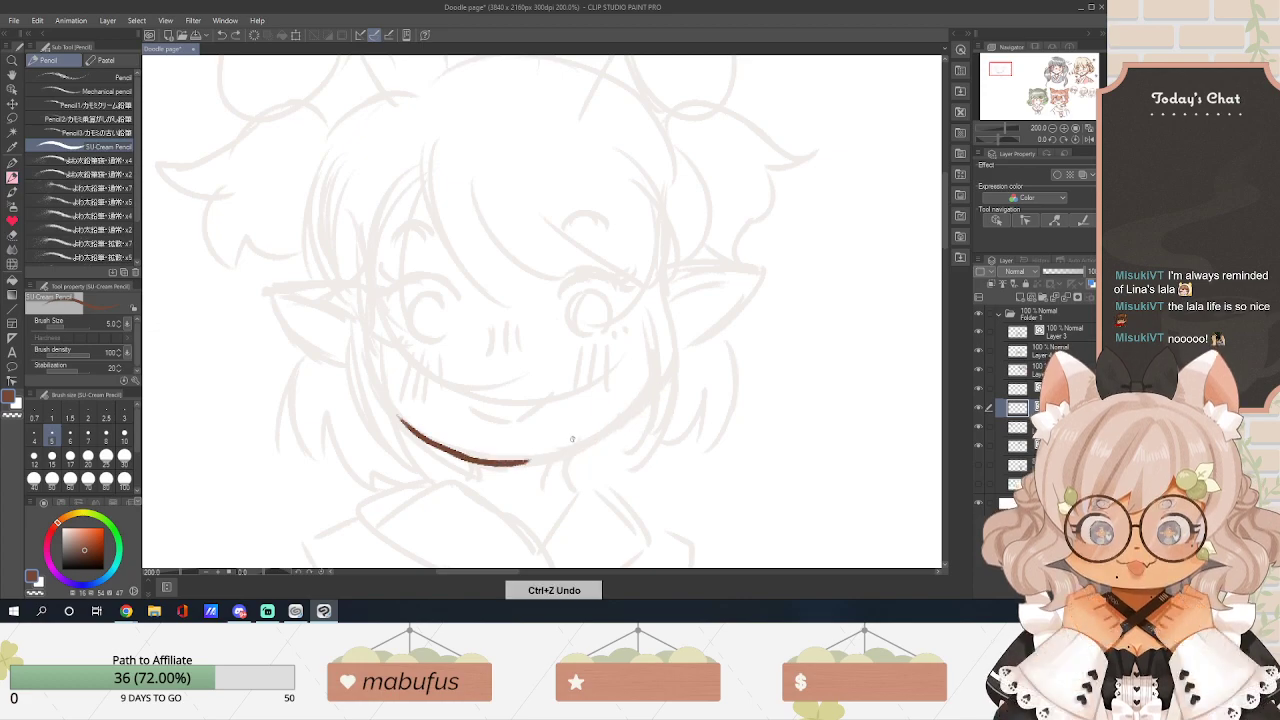
key(ctrl+z)
key(ctrl+z)
Ink the curved jaw line under the face from cheek to cheek with the pencil, following the faint sketch.
drag(397, 420, 460, 450)
key(ctrl+z)
mouse_move(403, 421)
mouse_down()
mouse_move(501, 458)
mouse_move(459, 451)
mouse_move(546, 457)
mouse_move(651, 384)
mouse_up()
key(ctrl+z)
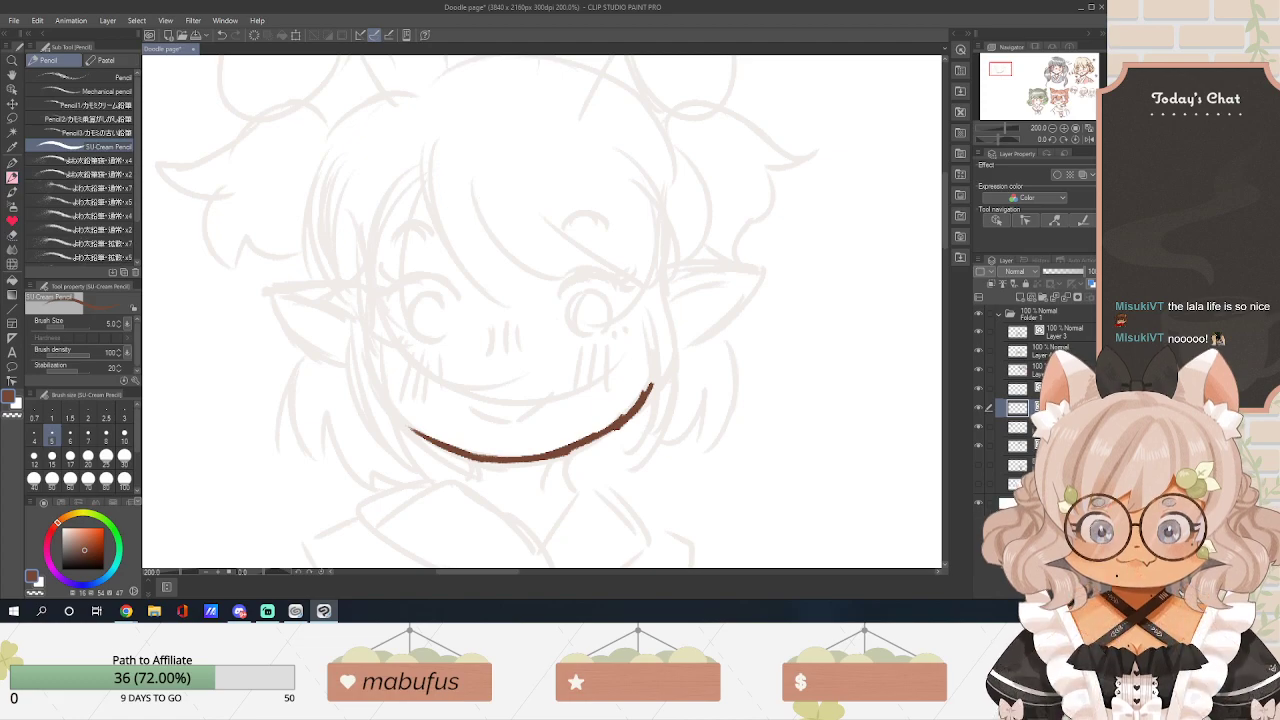
key(alt+Tab)
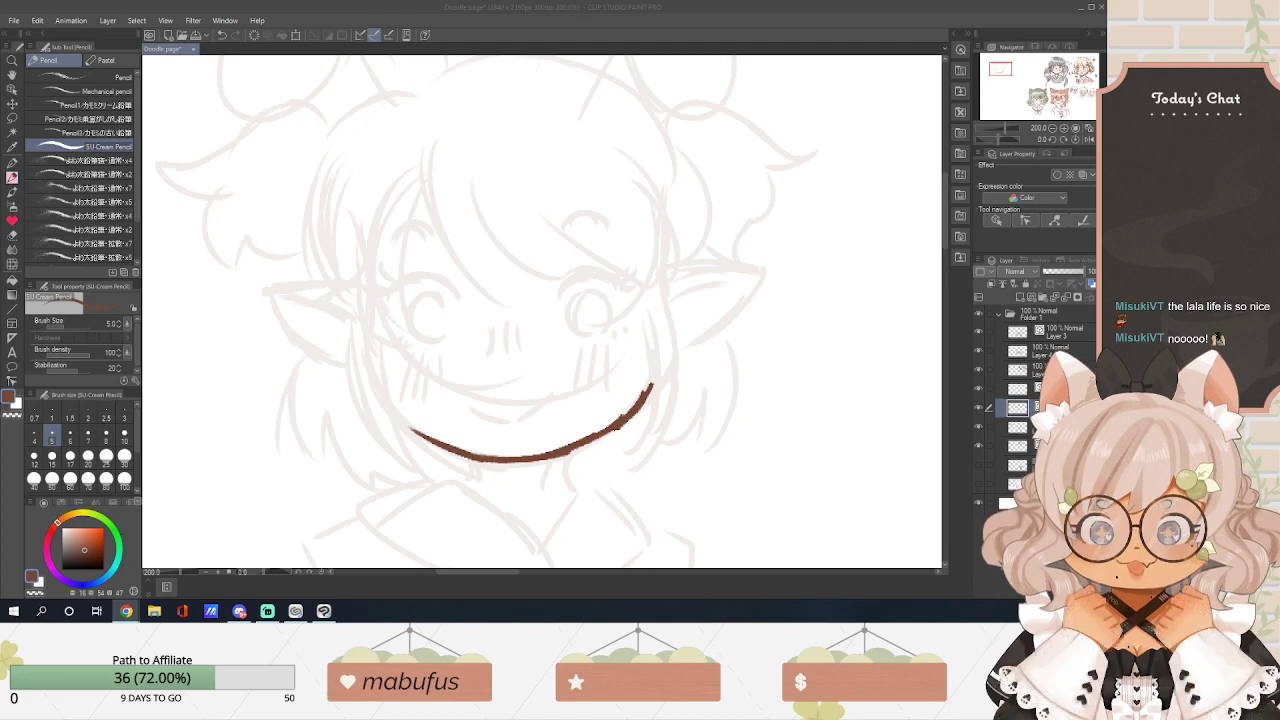
key(alt+Tab)
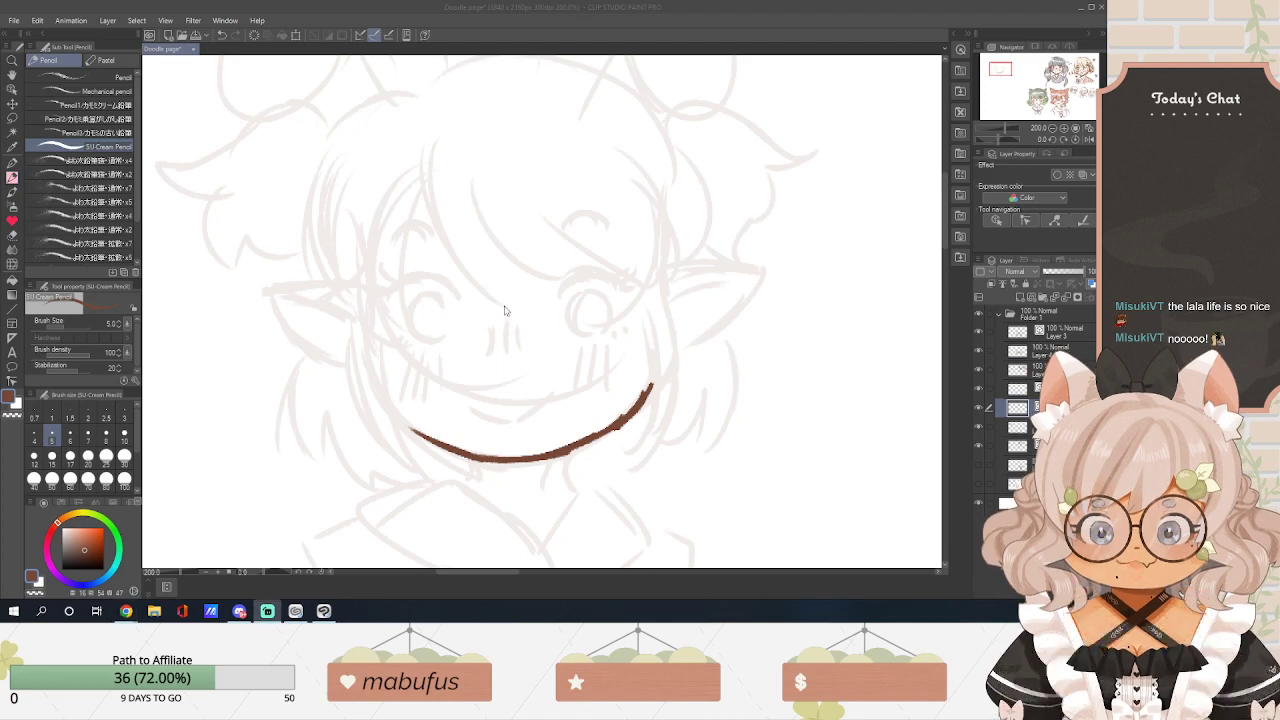
Undo the right-hand half of the jaw line and redraw it as a smoother curve from the chin to the cheek.
key(ctrl+z)
key(ctrl+z)
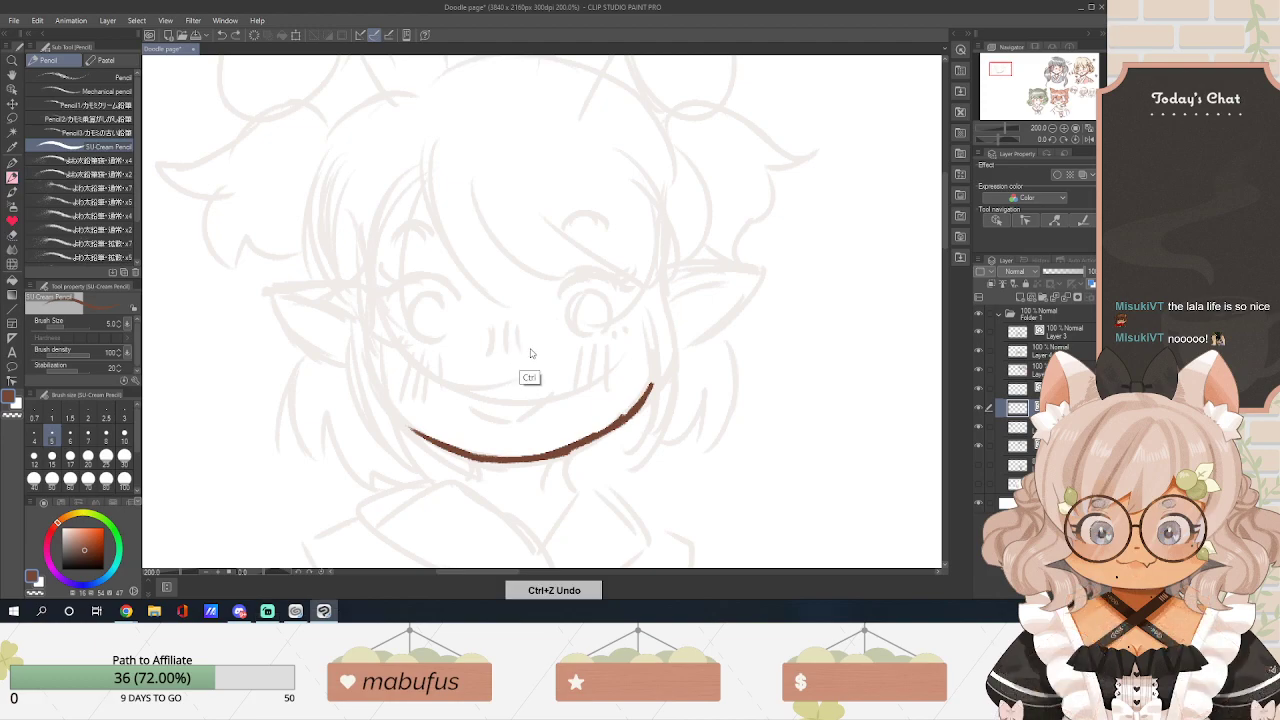
key(ctrl+z)
key(ctrl+z)
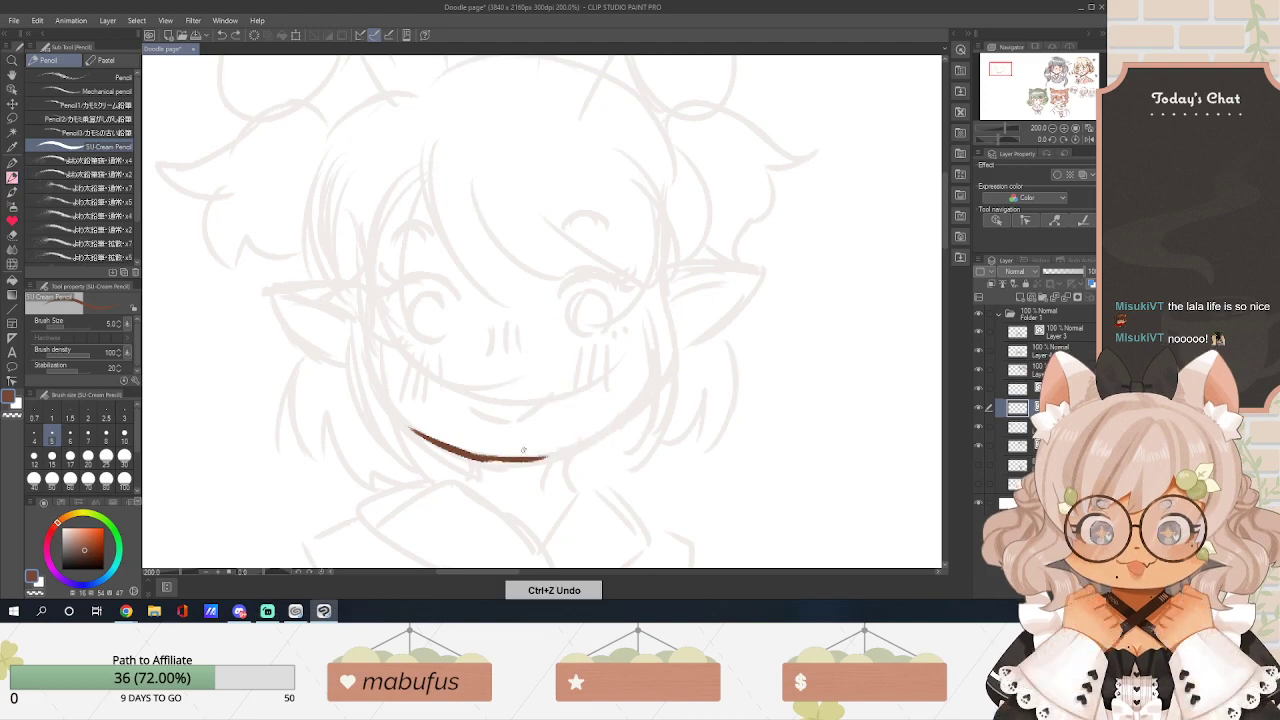
mouse_move(506, 460)
mouse_down()
mouse_move(572, 443)
mouse_move(566, 452)
mouse_move(642, 402)
mouse_up()
key(ctrl+z)
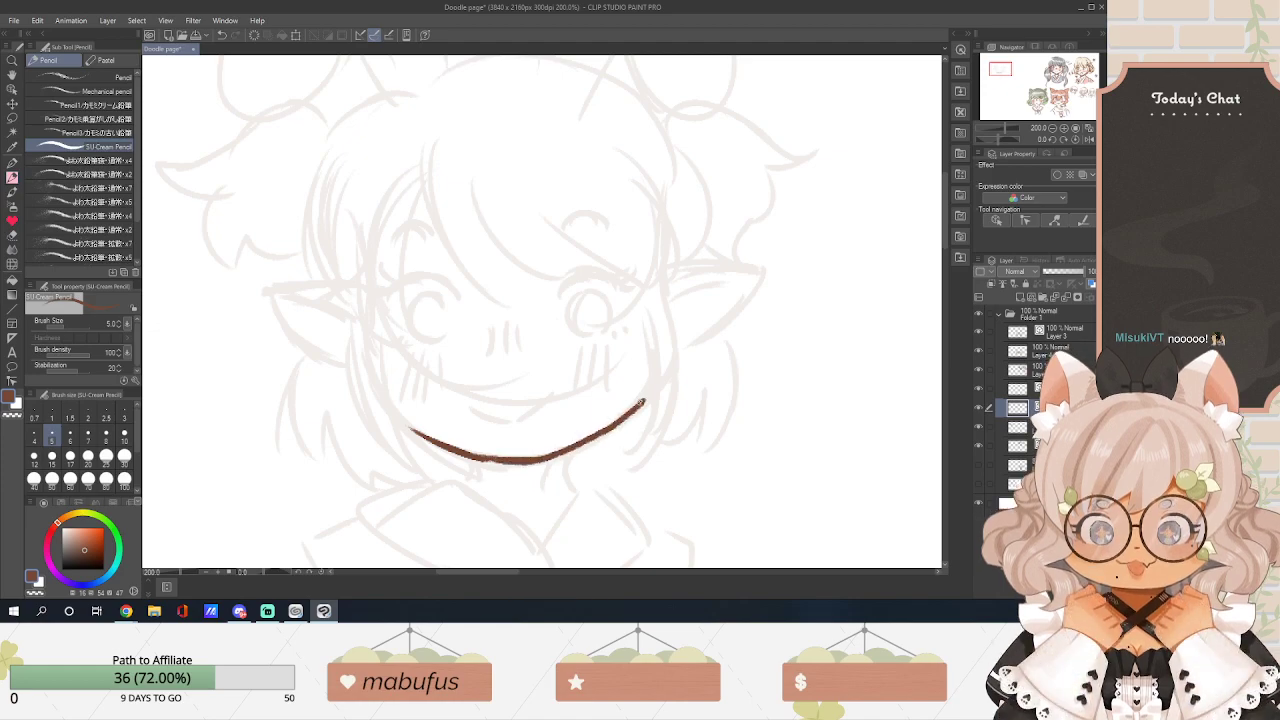
key(ctrl+z)
mouse_move(478, 459)
mouse_down()
mouse_move(573, 448)
mouse_move(648, 398)
mouse_up()
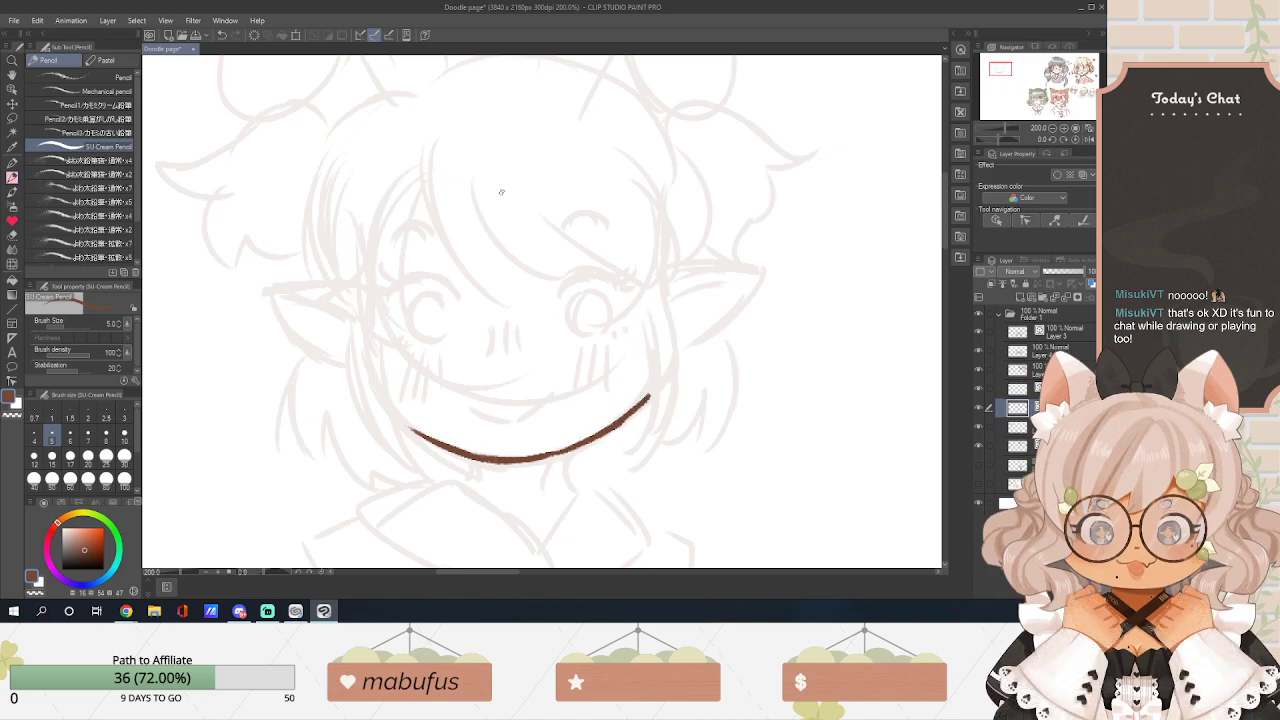
Ink the sweeping fringe strands across the forehead from the hair parting towards the right-hand side.
drag(427, 150, 512, 292)
mouse_move(472, 181)
mouse_down()
mouse_move(522, 266)
mouse_move(585, 283)
mouse_up()
mouse_move(562, 224)
mouse_down()
mouse_move(600, 262)
mouse_move(670, 284)
mouse_up()
drag(628, 188, 720, 243)
drag(678, 166, 704, 254)
key(ctrl+z)
drag(684, 184, 730, 229)
Ink the left-hand fringe strands and the paired long side locks framing both sides of the face.
drag(418, 200, 395, 326)
mouse_move(378, 197)
mouse_down()
mouse_move(372, 322)
mouse_move(428, 494)
mouse_up()
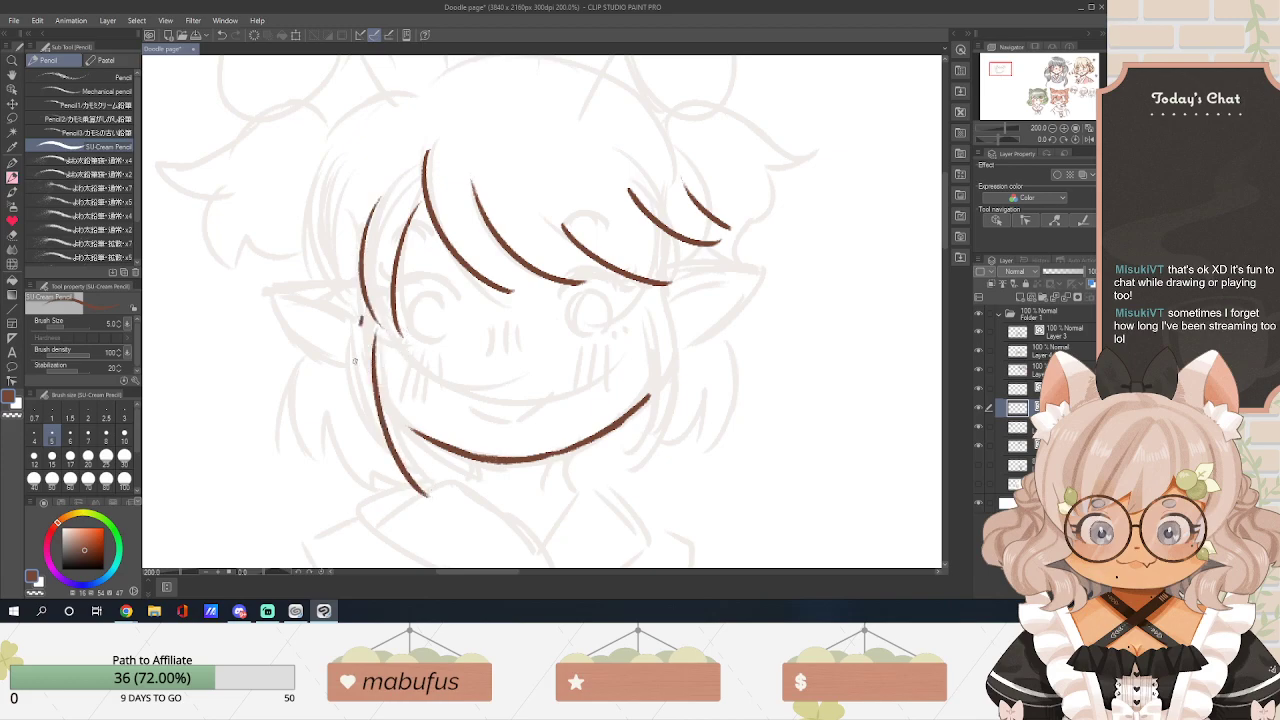
drag(361, 321, 420, 506)
drag(648, 330, 619, 482)
mouse_move(668, 304)
mouse_down()
mouse_move(655, 445)
mouse_move(630, 480)
mouse_up()
key(ctrl+z)
mouse_move(670, 320)
mouse_down()
mouse_move(673, 372)
mouse_move(630, 487)
mouse_up()
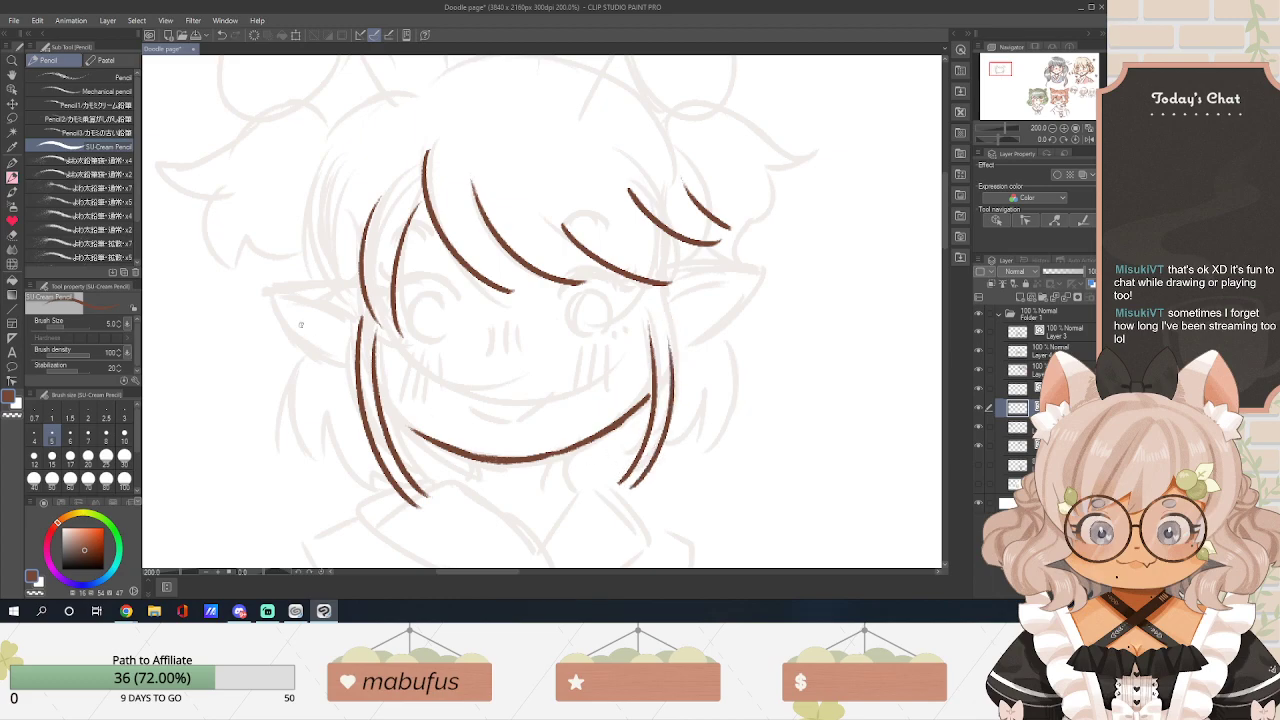
Ink the upper and lower outlines of both pointed side ears.
mouse_move(358, 288)
mouse_down()
mouse_move(268, 284)
mouse_move(308, 366)
mouse_up()
key(ctrl+z)
key(ctrl+z)
drag(270, 287, 352, 376)
key(ctrl+z)
mouse_move(271, 289)
mouse_down()
mouse_move(292, 343)
mouse_move(348, 368)
mouse_up()
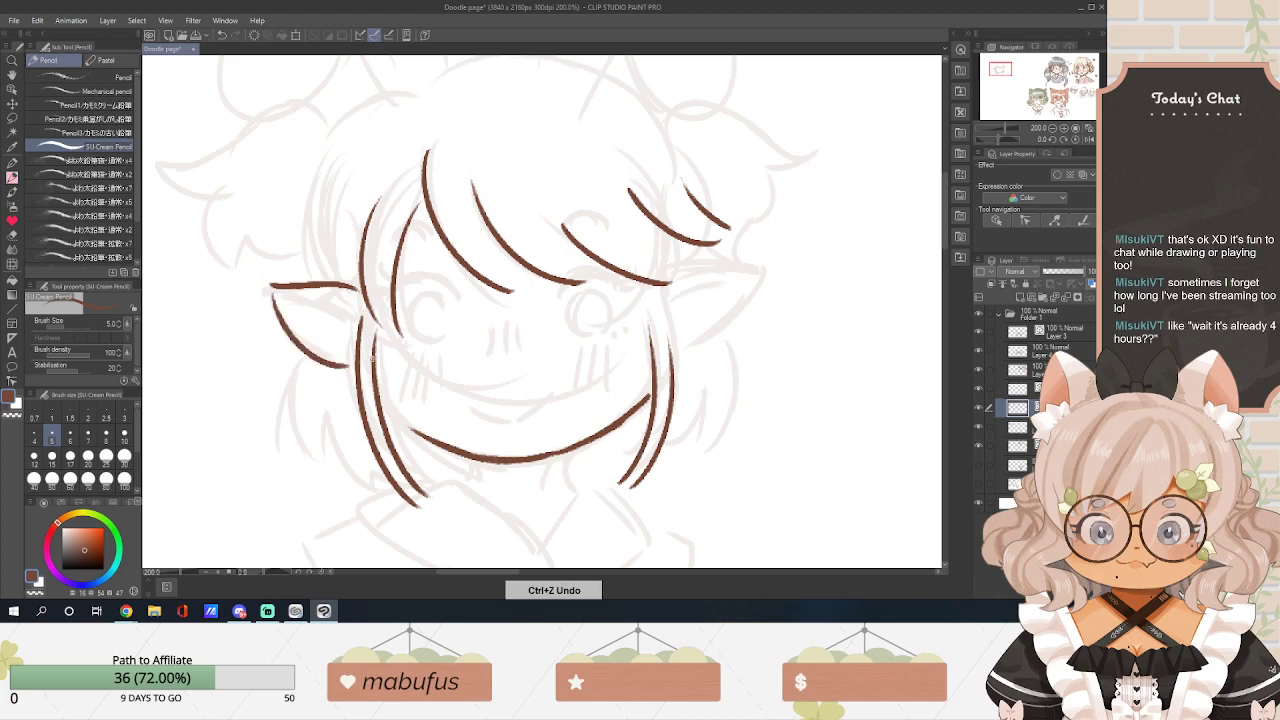
drag(669, 286, 762, 270)
drag(680, 353, 762, 282)
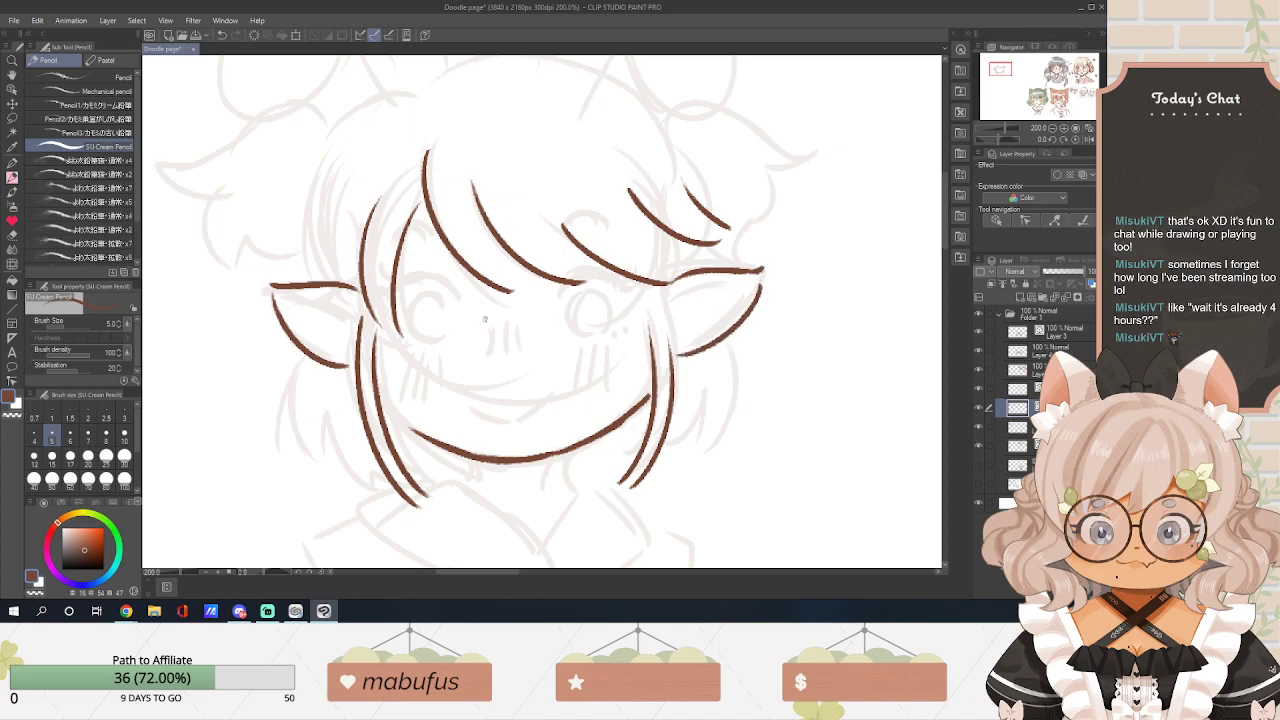
drag(279, 295, 356, 307)
key(ctrl+z)
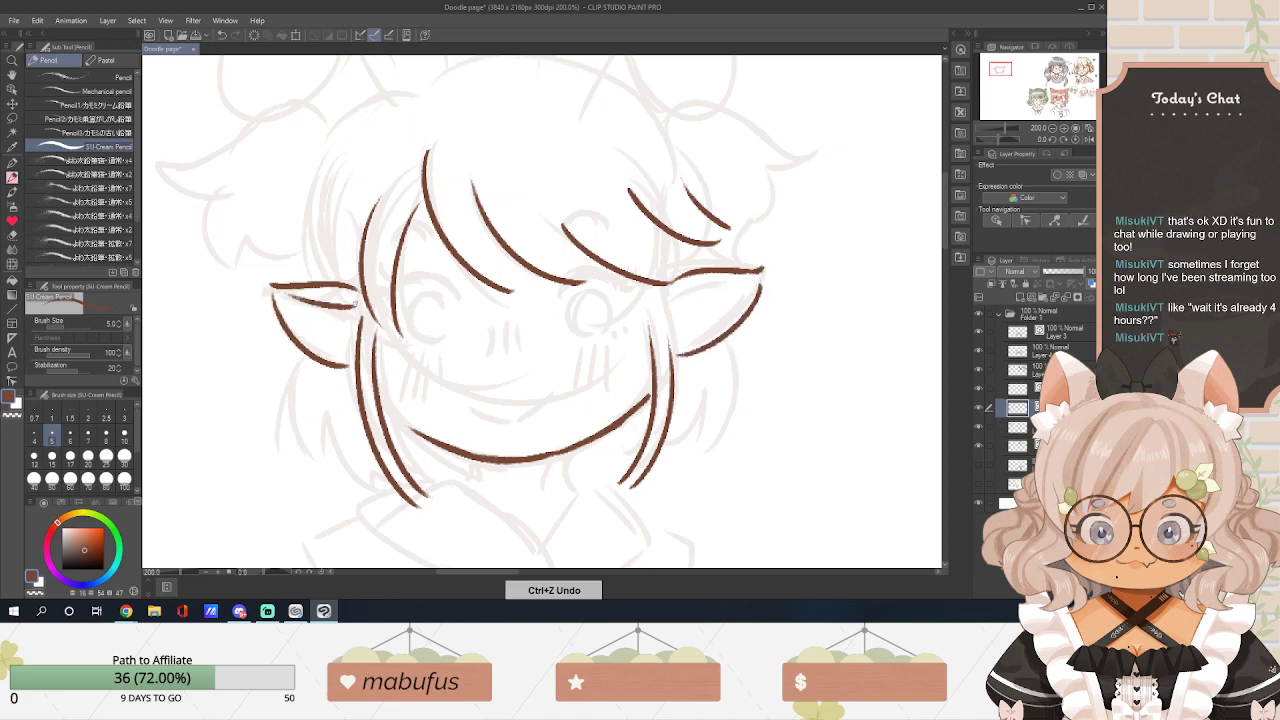
key(ctrl+z)
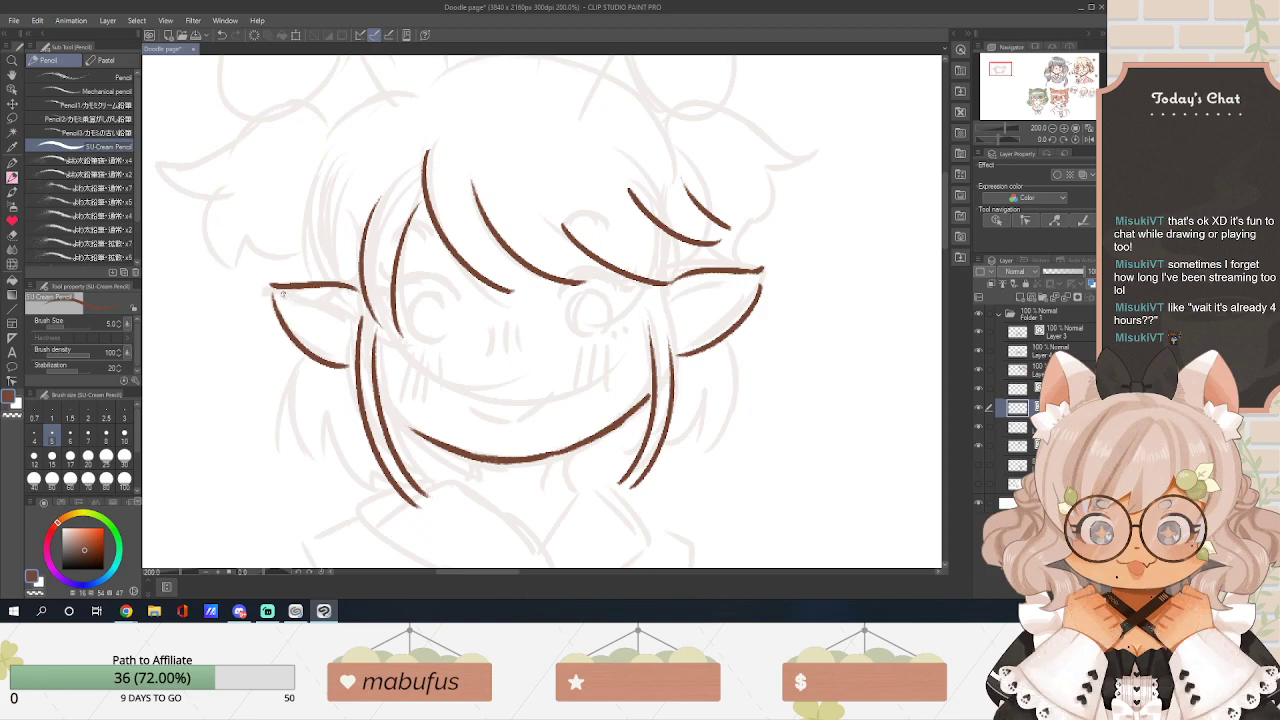
Ink a short curved line at the inner base of the right-hand pointed ear.
drag(668, 290, 668, 356)
key(ctrl+z)
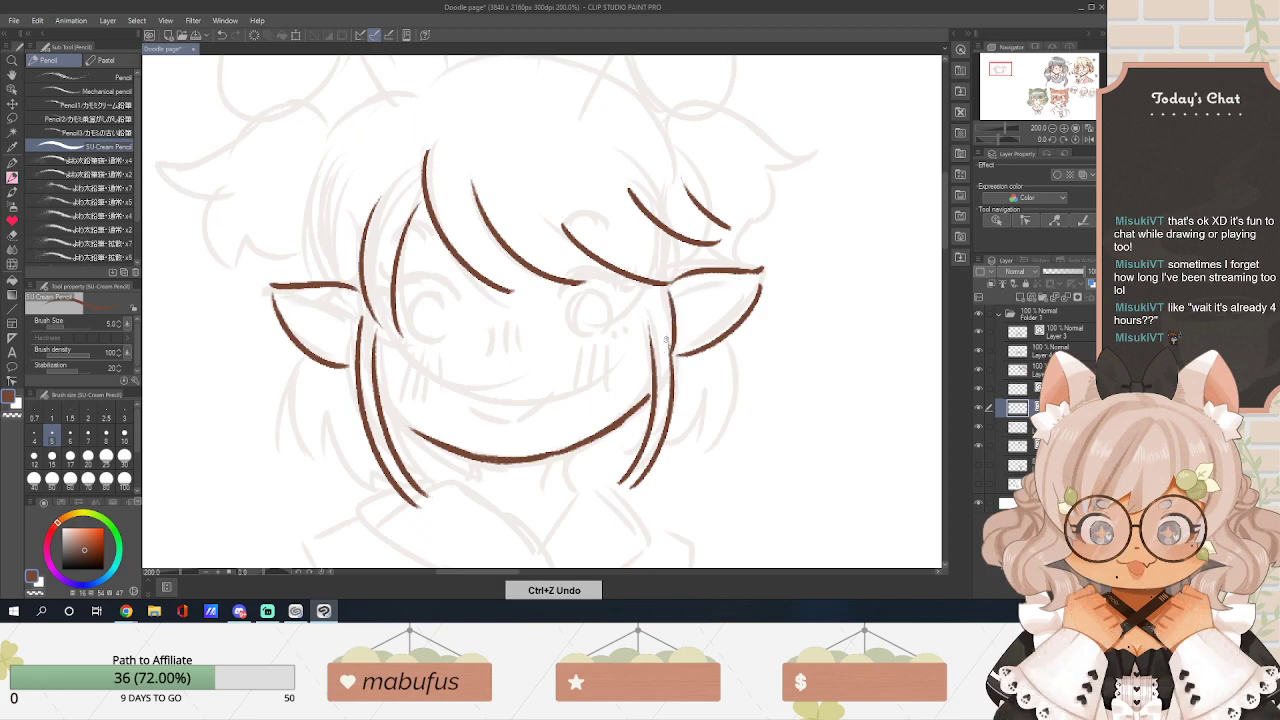
drag(675, 304, 676, 355)
key(ctrl+z)
key(ctrl+z)
drag(679, 298, 671, 347)
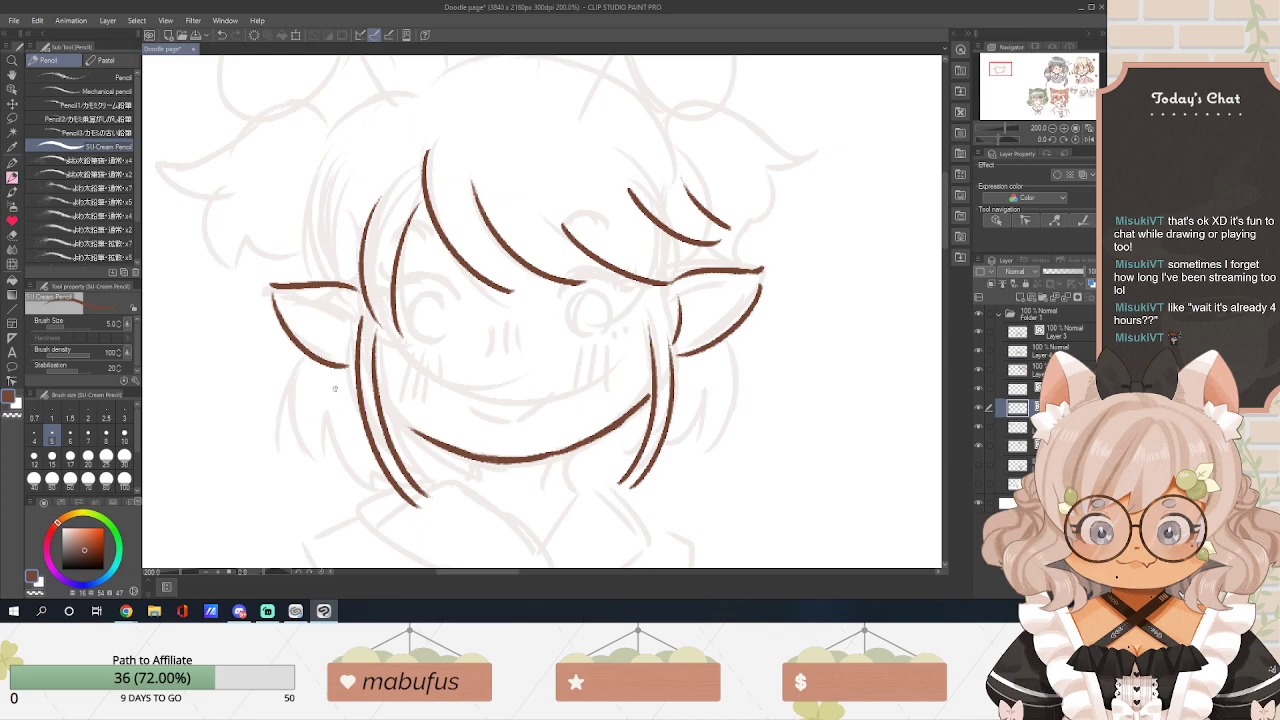
Ink the loose lower hair tufts below both pointed ears.
drag(309, 358, 306, 458)
mouse_move(320, 412)
mouse_down()
mouse_move(350, 476)
mouse_move(390, 505)
mouse_up()
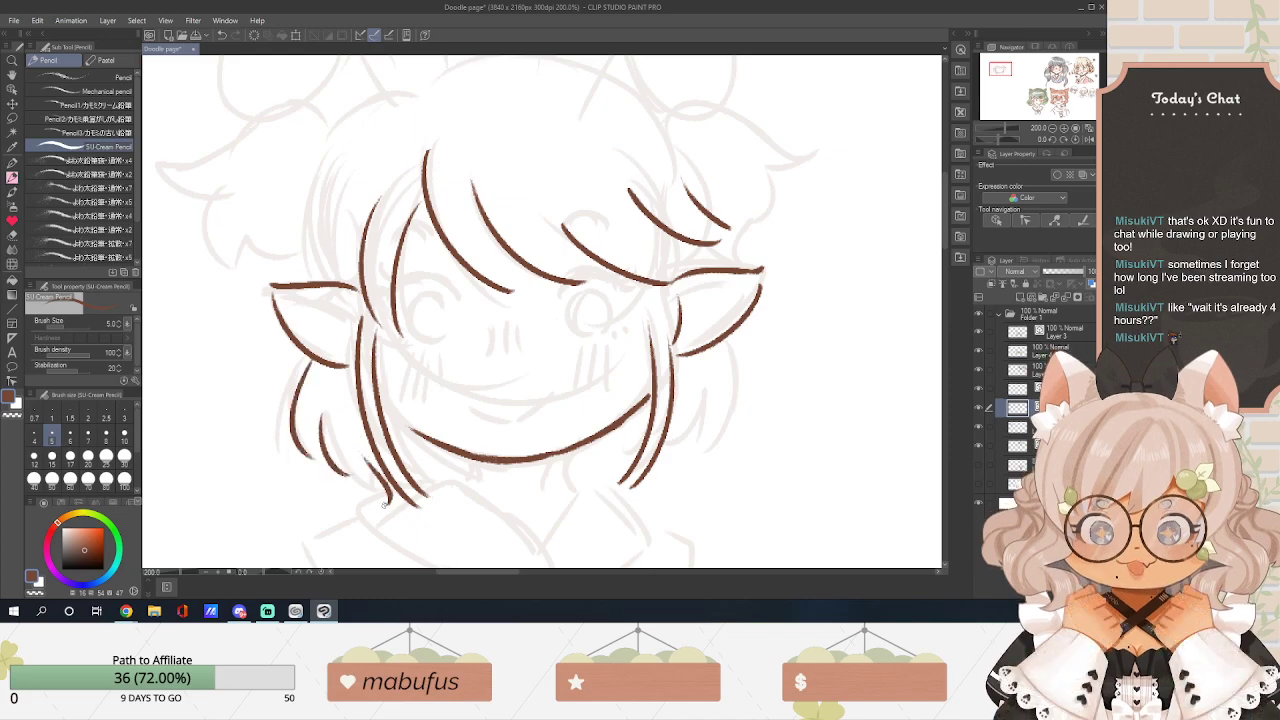
mouse_move(737, 345)
mouse_down()
mouse_move(746, 391)
mouse_move(701, 425)
mouse_move(670, 484)
mouse_up()
Ink the curved upper lash lines of both eyes and add short outer lash flicks.
mouse_move(398, 290)
mouse_down()
mouse_move(450, 281)
mouse_move(462, 296)
mouse_move(376, 300)
mouse_up()
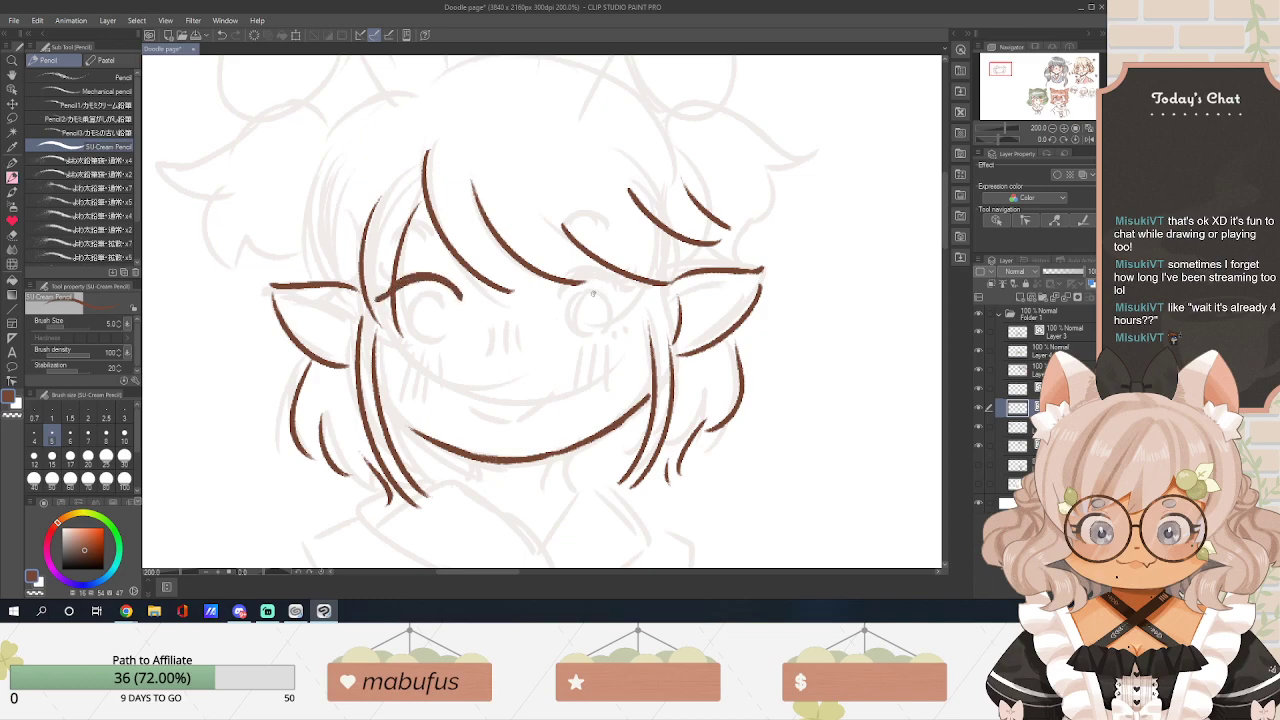
mouse_move(560, 292)
mouse_down()
mouse_move(592, 273)
mouse_move(637, 298)
mouse_move(636, 285)
mouse_up()
key(ctrl+z)
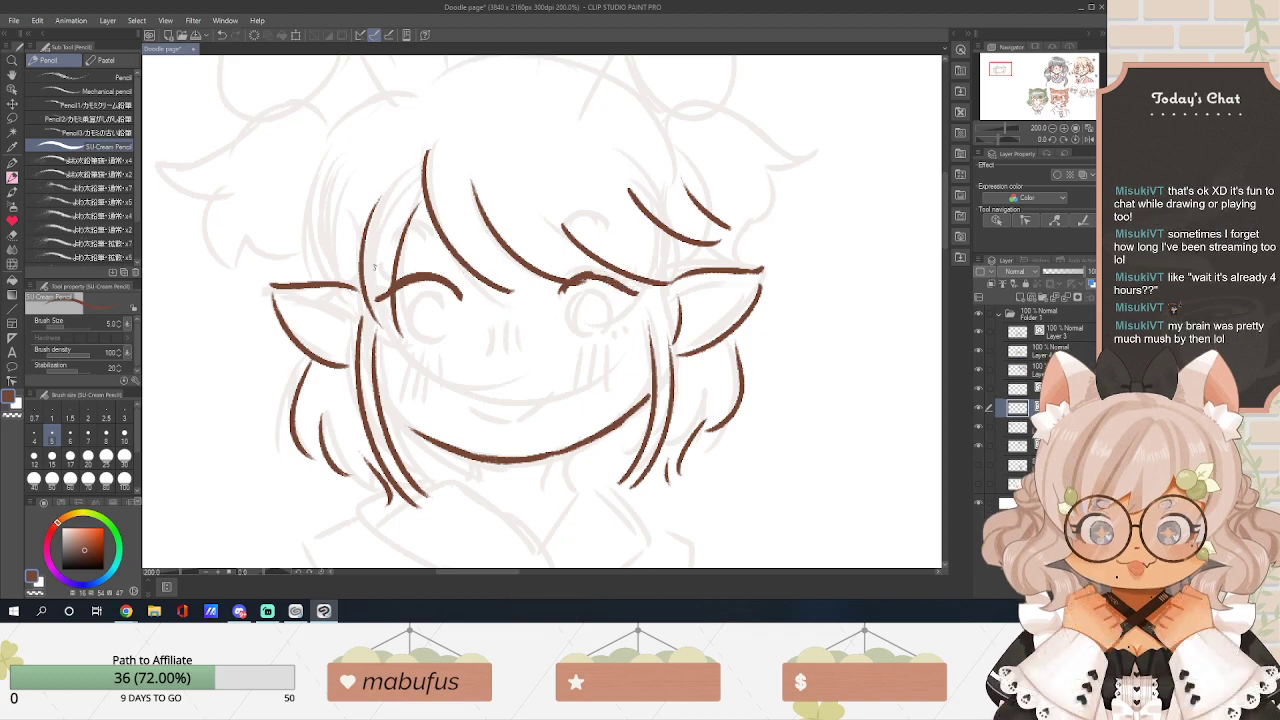
drag(375, 288, 392, 278)
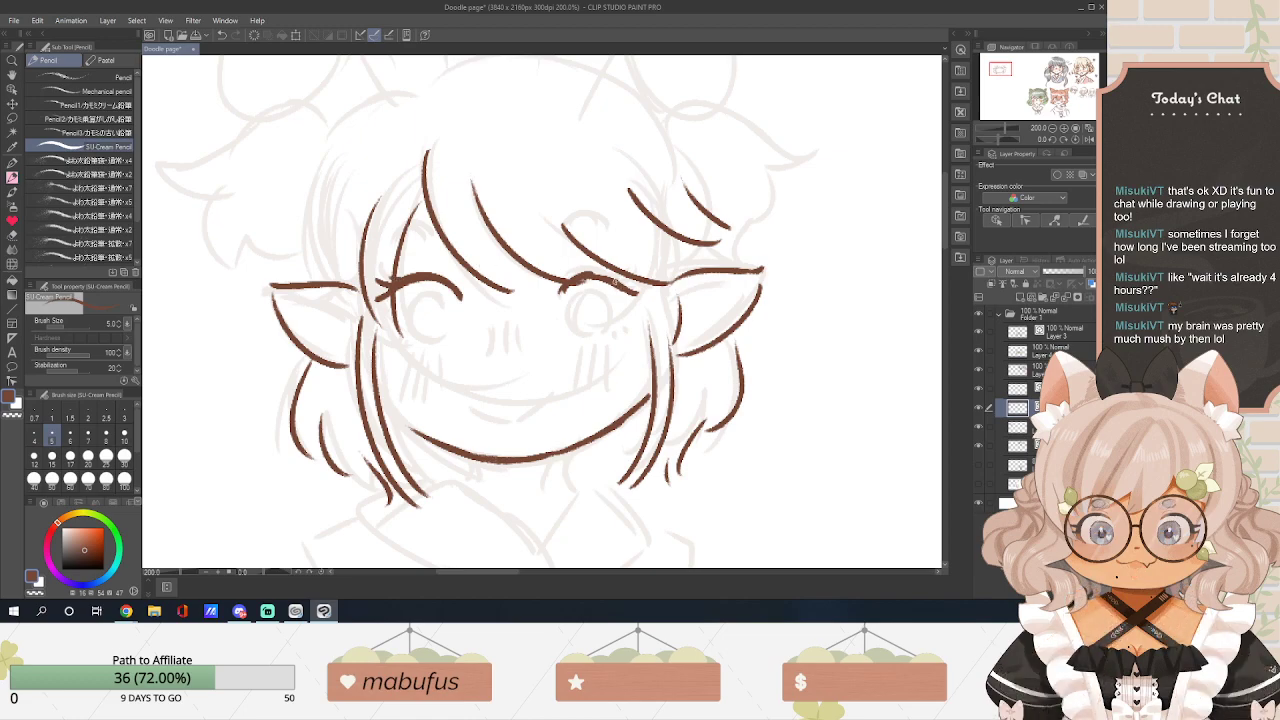
drag(632, 263, 602, 279)
key(ctrl+z)
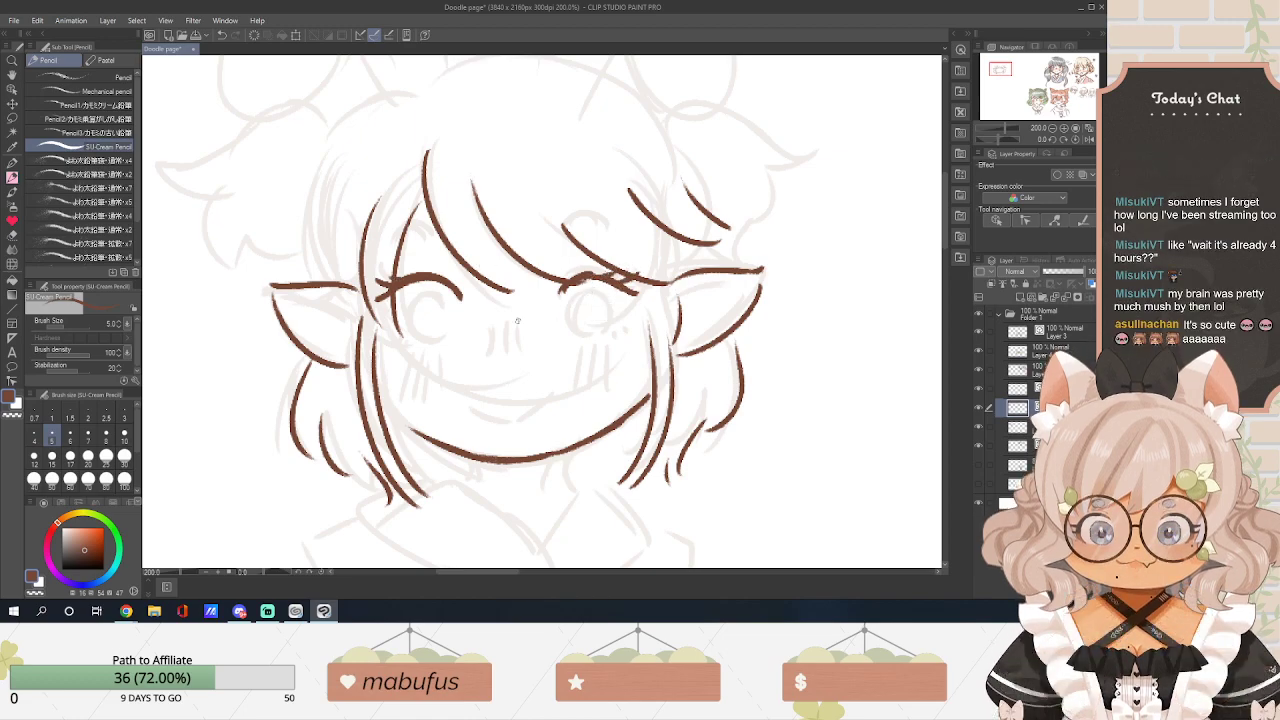
Ink the round irises of both eyes and add small lower lash marks beside them.
mouse_move(418, 300)
mouse_down()
mouse_move(410, 340)
mouse_move(440, 343)
mouse_up()
mouse_move(413, 301)
mouse_down()
mouse_move(438, 294)
mouse_move(445, 315)
mouse_up()
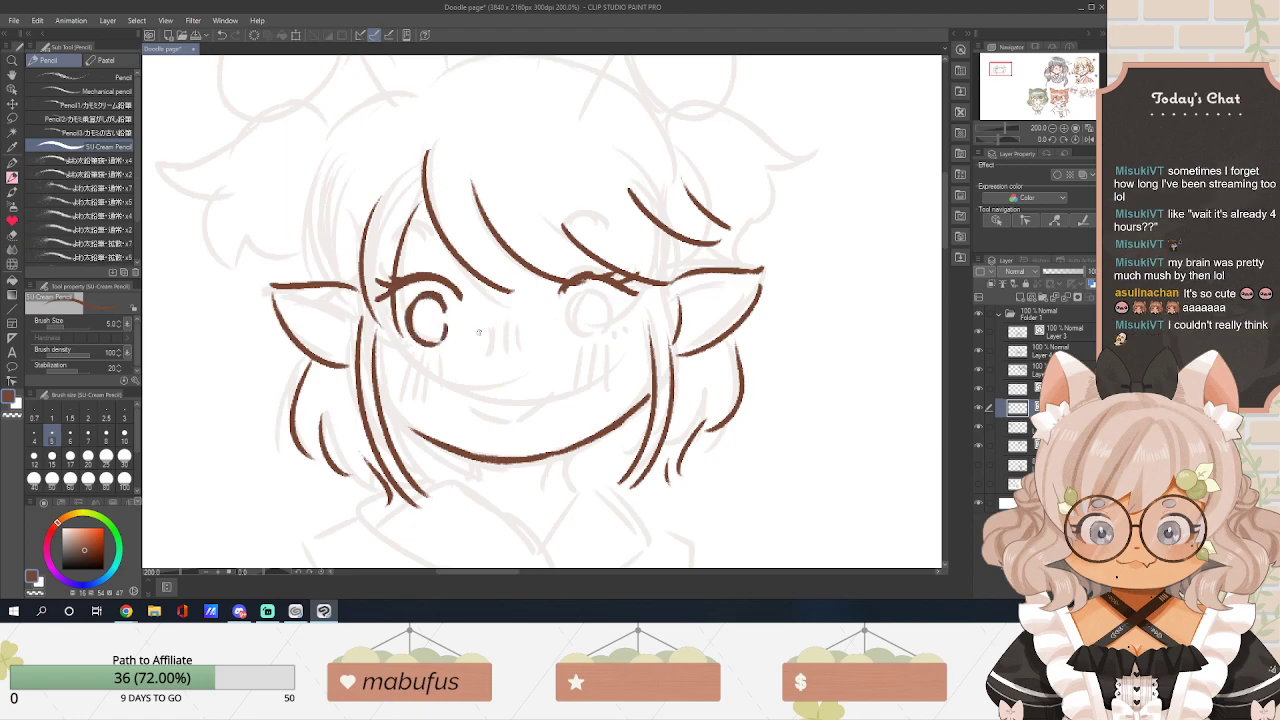
mouse_move(584, 298)
mouse_down()
mouse_move(578, 330)
mouse_move(602, 298)
mouse_move(606, 322)
mouse_up()
key(ctrl+z)
key(ctrl+z)
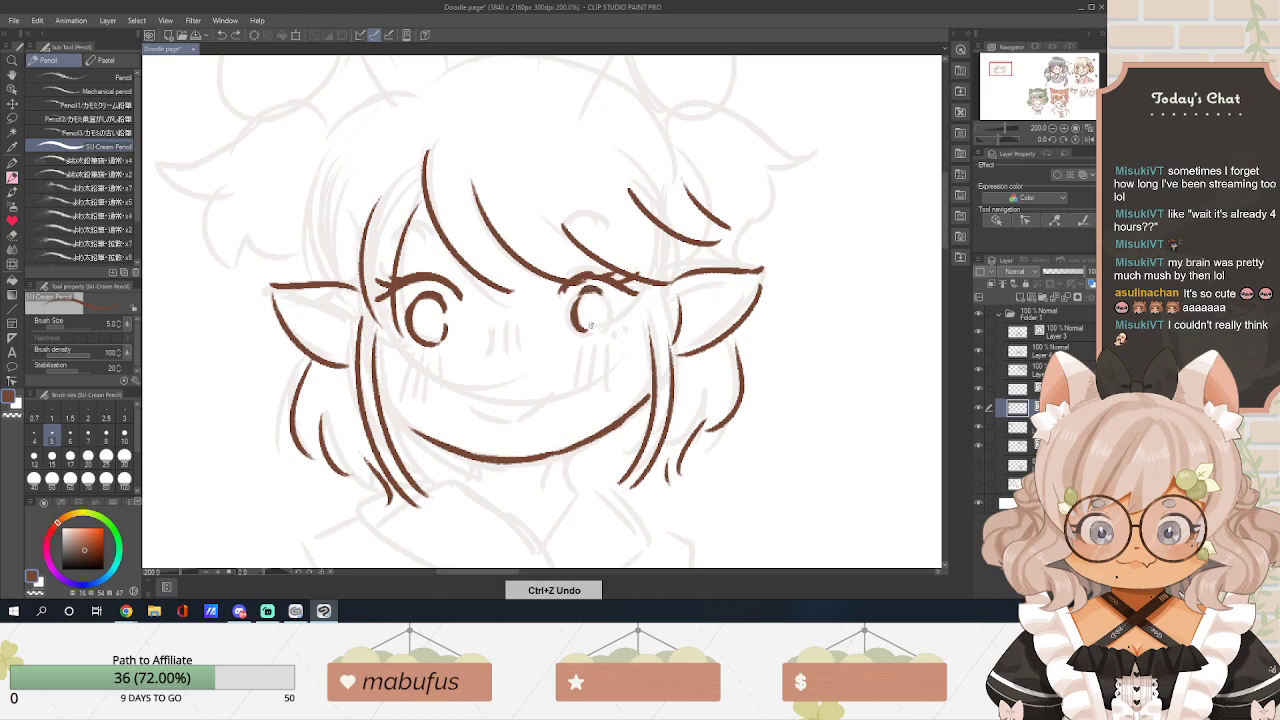
key(ctrl+z)
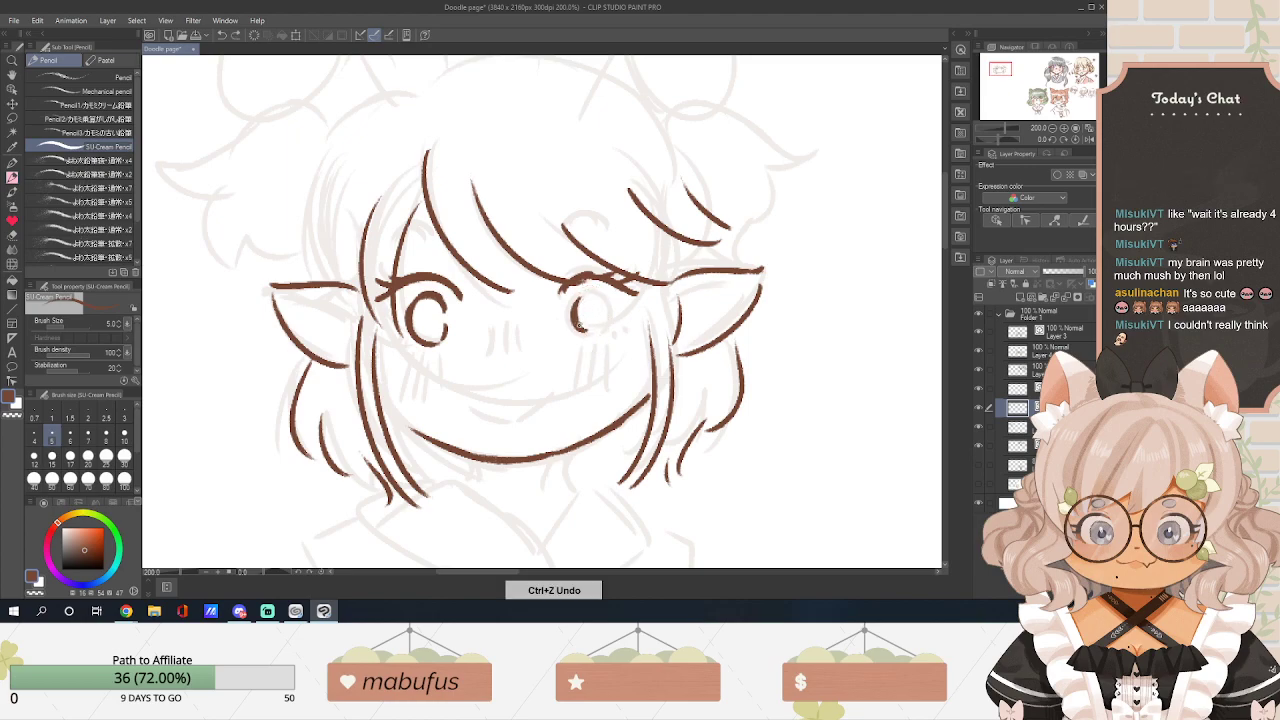
mouse_move(580, 296)
mouse_down()
mouse_move(574, 336)
mouse_move(596, 338)
mouse_move(594, 290)
mouse_move(606, 318)
mouse_up()
key(ctrl+z)
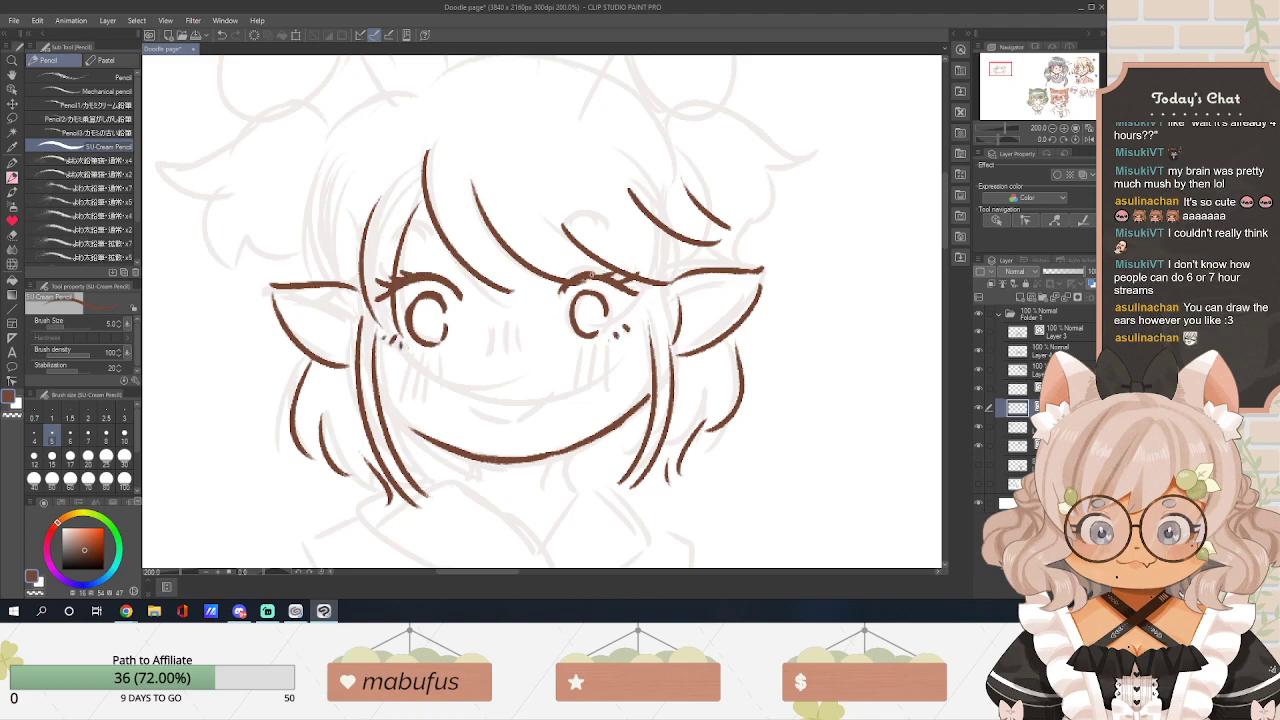
Ink short arched eyebrows above both eyes.
drag(405, 254, 444, 253)
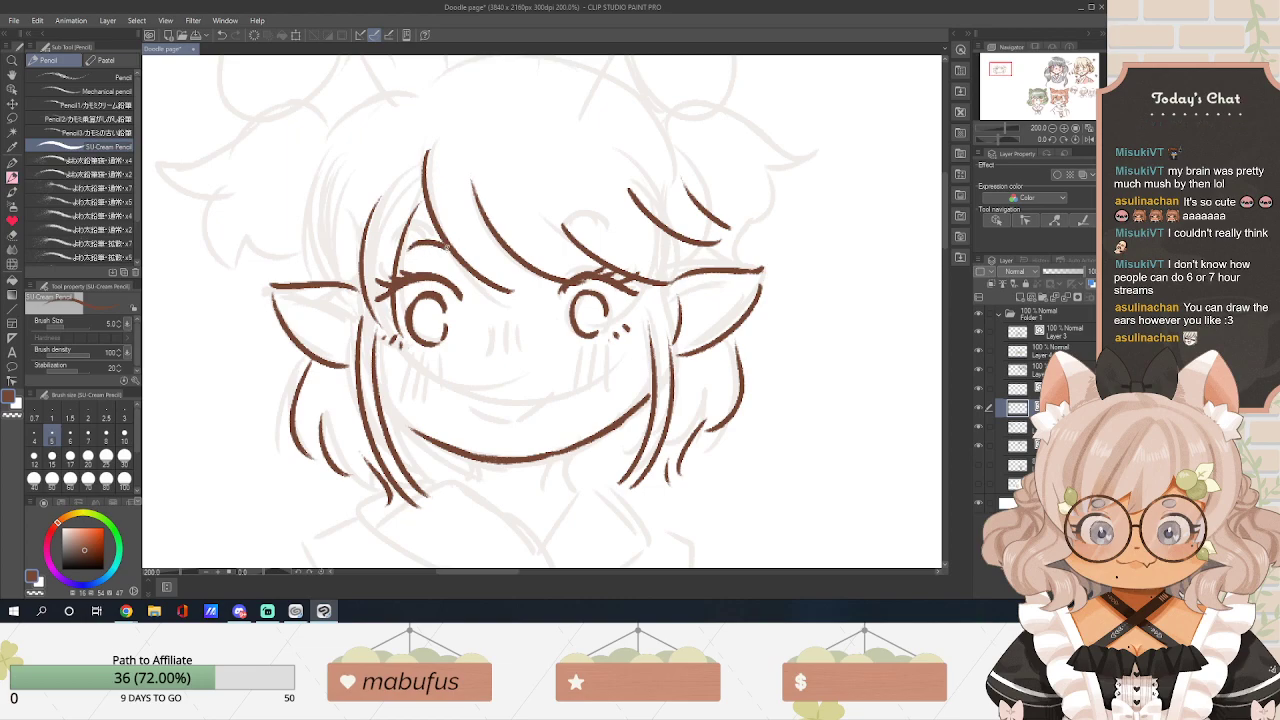
drag(564, 242, 612, 243)
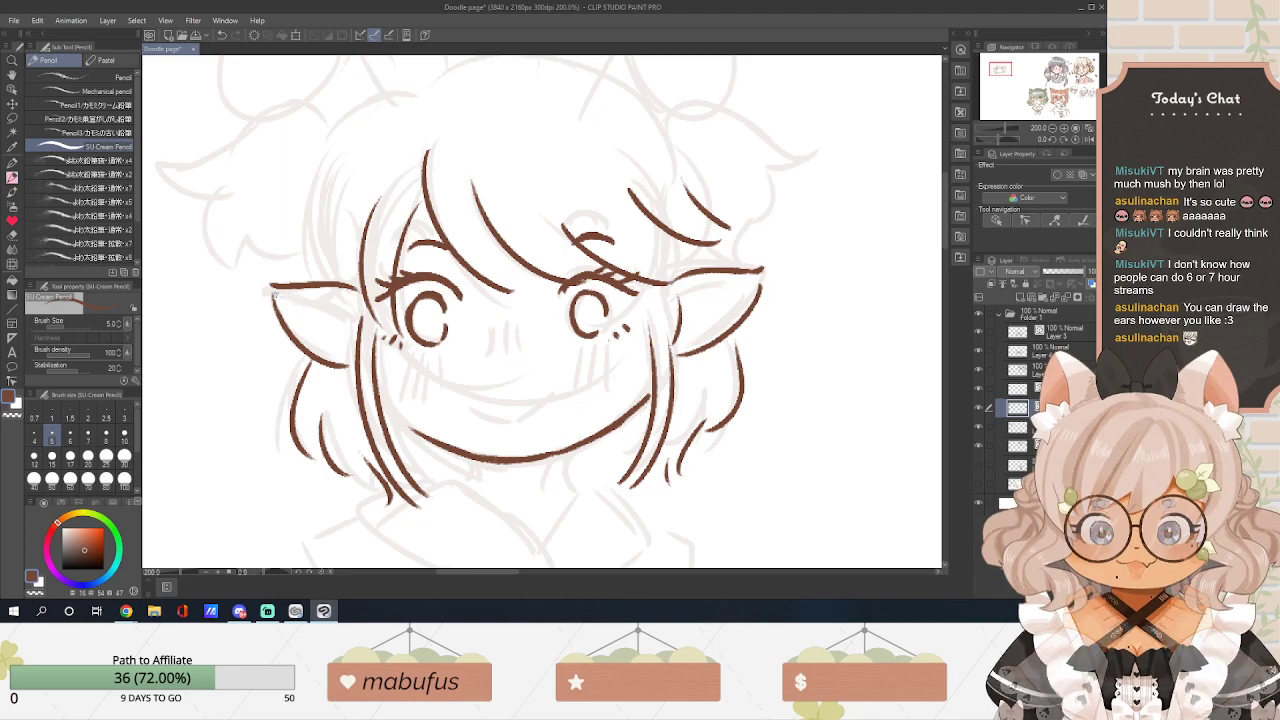
Ink the inner fold lines inside both pointed side ears.
key(ctrl+z)
drag(284, 292, 350, 316)
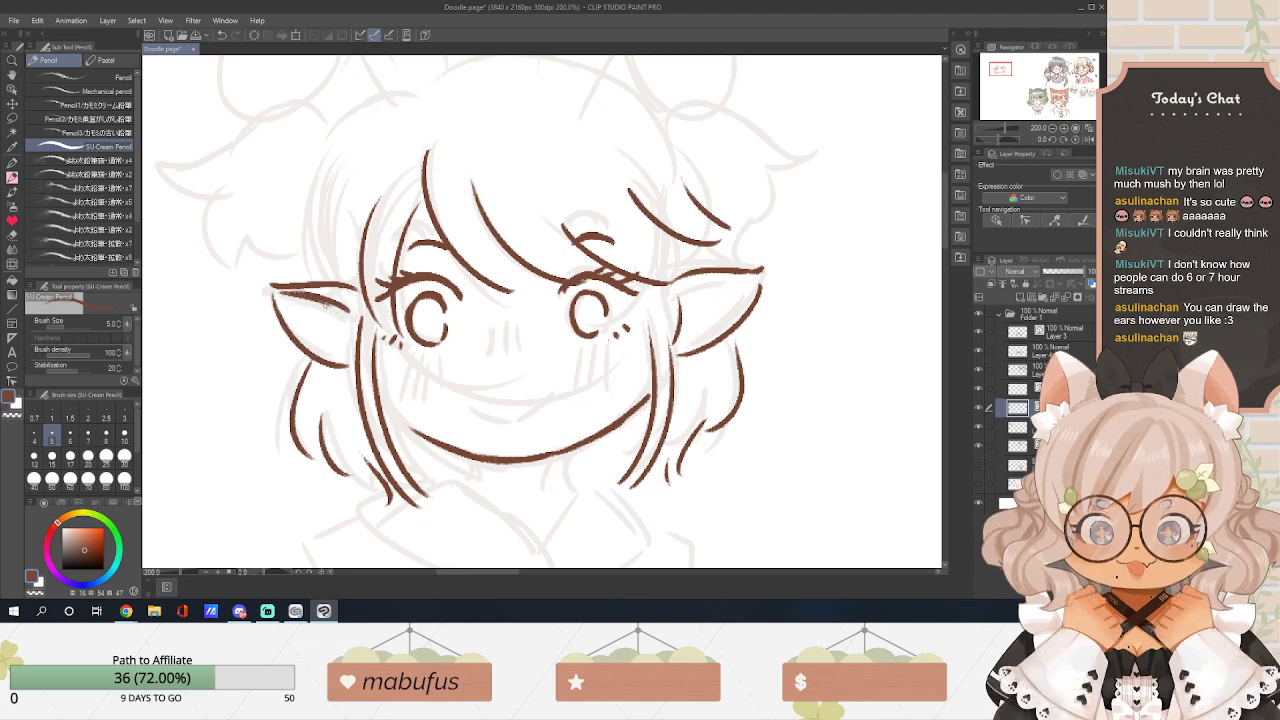
key(ctrl+z)
drag(272, 288, 352, 320)
drag(296, 295, 352, 319)
drag(679, 306, 759, 277)
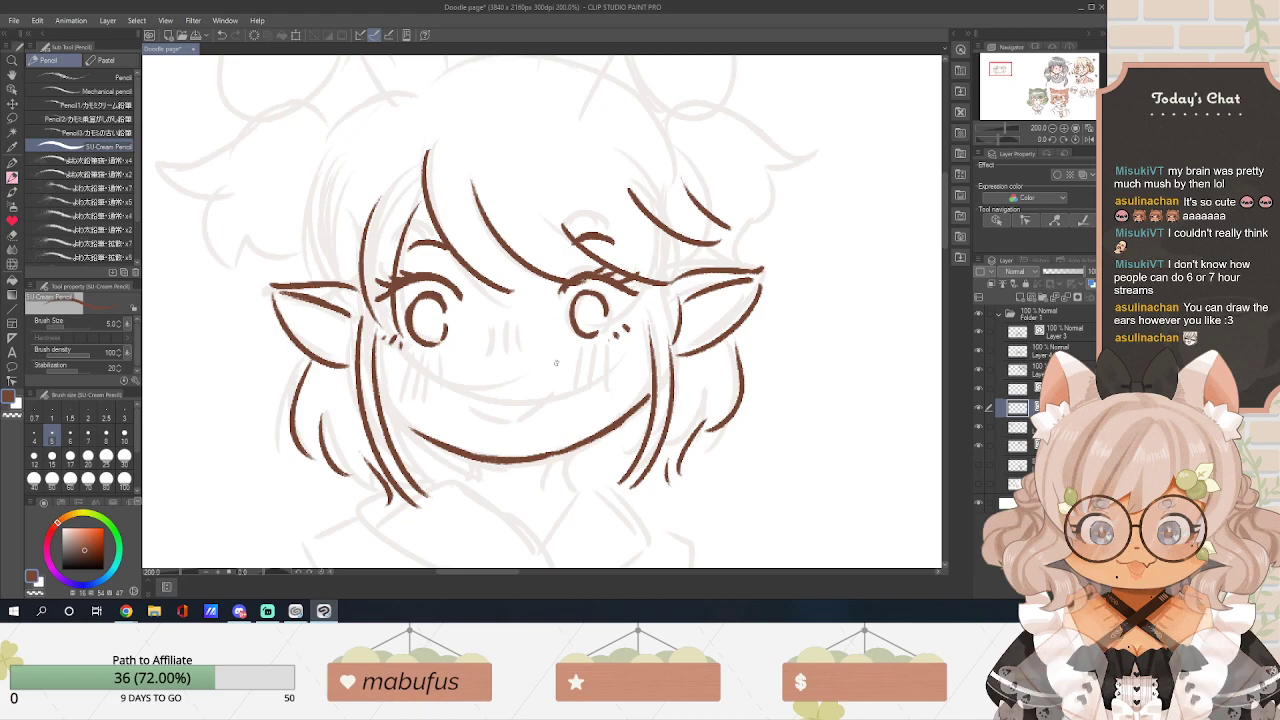
Ink short vertical hatch marks for the nose and a curved smiling mouth on the face.
mouse_move(497, 322)
mouse_down()
mouse_move(495, 352)
mouse_move(520, 350)
mouse_up()
mouse_move(470, 404)
mouse_down()
mouse_move(512, 421)
mouse_move(553, 395)
mouse_up()
drag(506, 432, 531, 434)
key(ctrl+z)
Ink rows of short slanted blush hatch marks on both cheeks below the eyes.
drag(402, 361, 391, 390)
mouse_move(410, 367)
mouse_down()
mouse_move(403, 402)
mouse_move(418, 410)
mouse_up()
drag(436, 364, 427, 407)
drag(447, 360, 440, 390)
mouse_move(580, 354)
mouse_down()
mouse_move(569, 389)
mouse_move(586, 388)
mouse_move(617, 375)
mouse_up()
drag(635, 357, 629, 369)
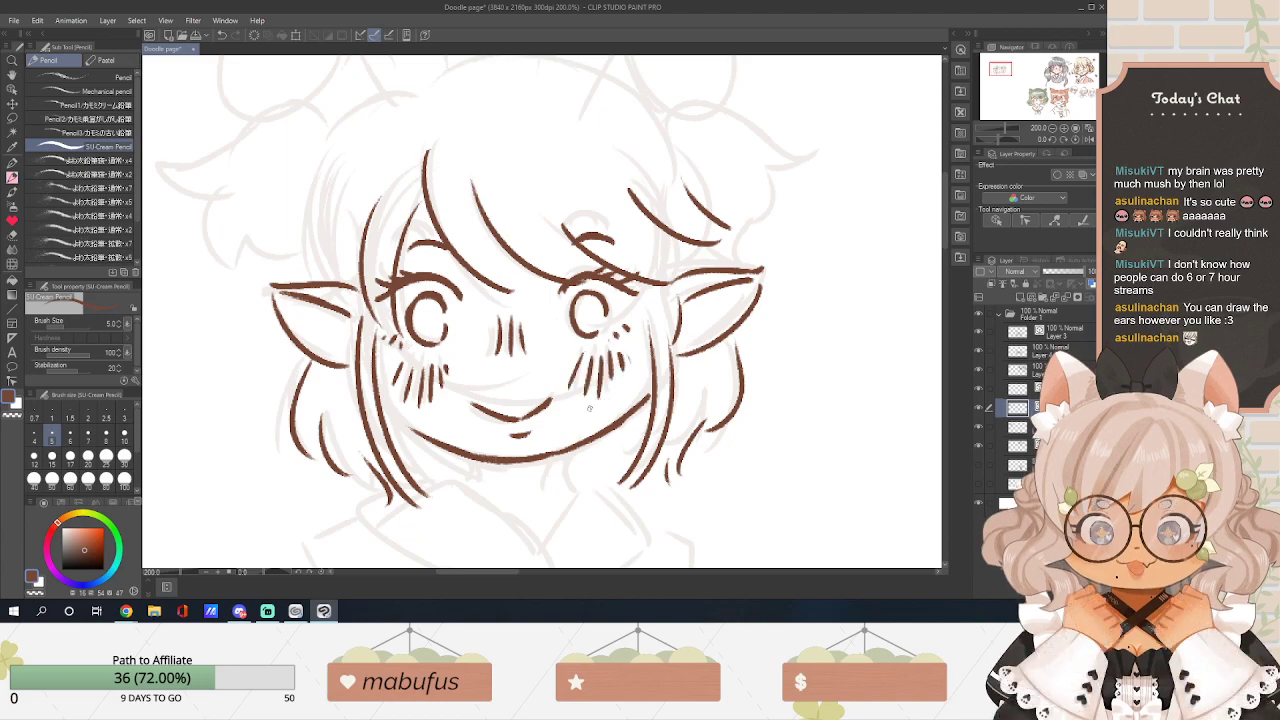
drag(784, 316, 826, 309)
drag(775, 327, 826, 319)
drag(780, 336, 828, 330)
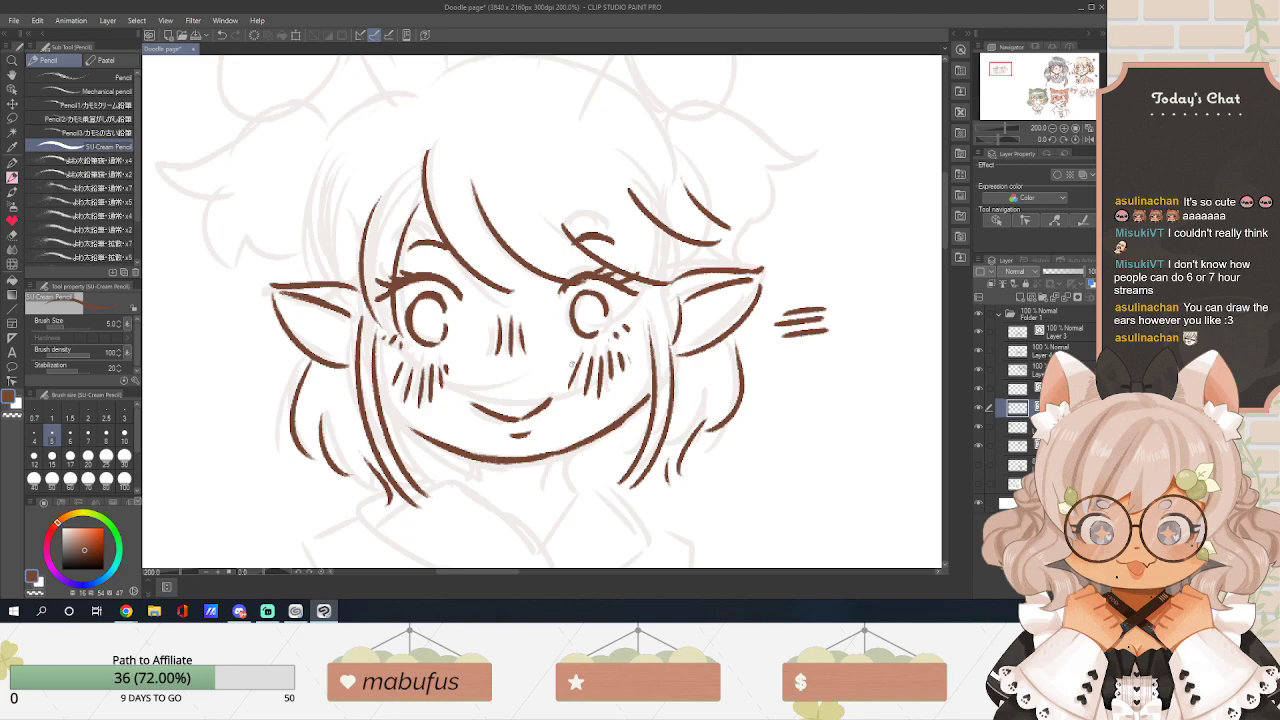
key(ctrl+z)
key(ctrl+z)
key(ctrl+z)
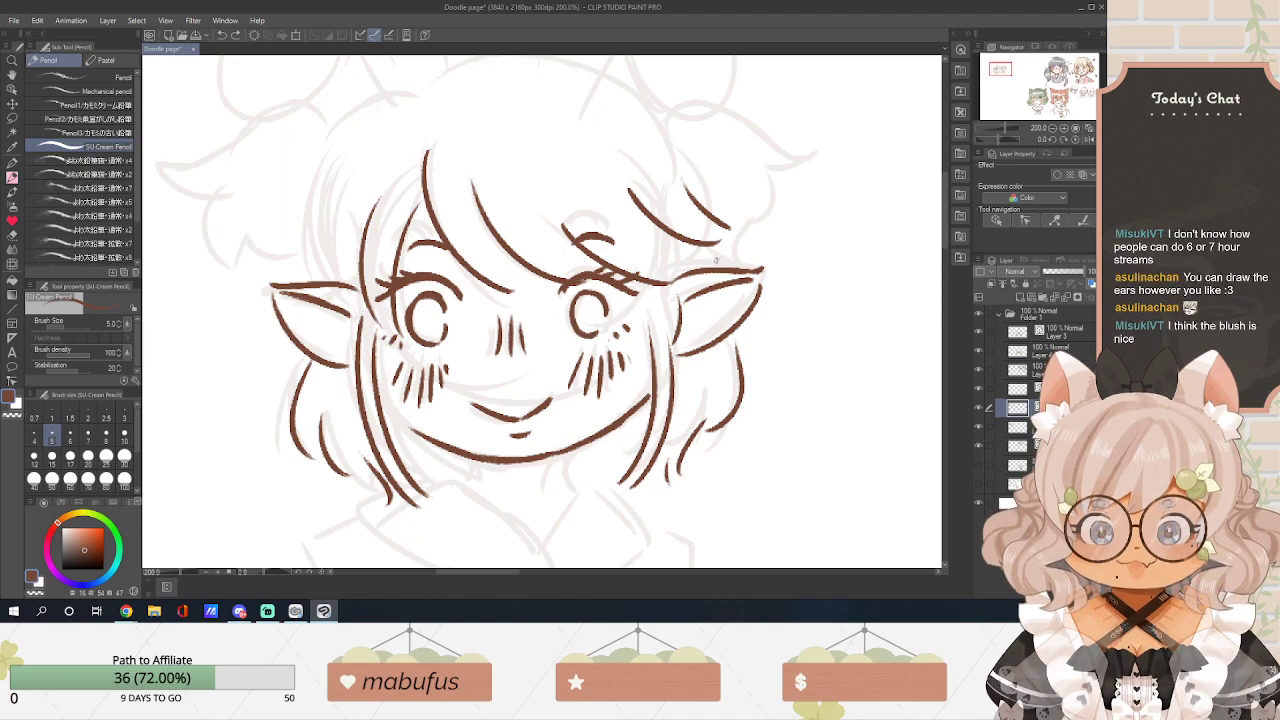
Ink the long curved outer hair contour on the left side of the head, from the crown down toward the ear.
drag(946, 244, 950, 243)
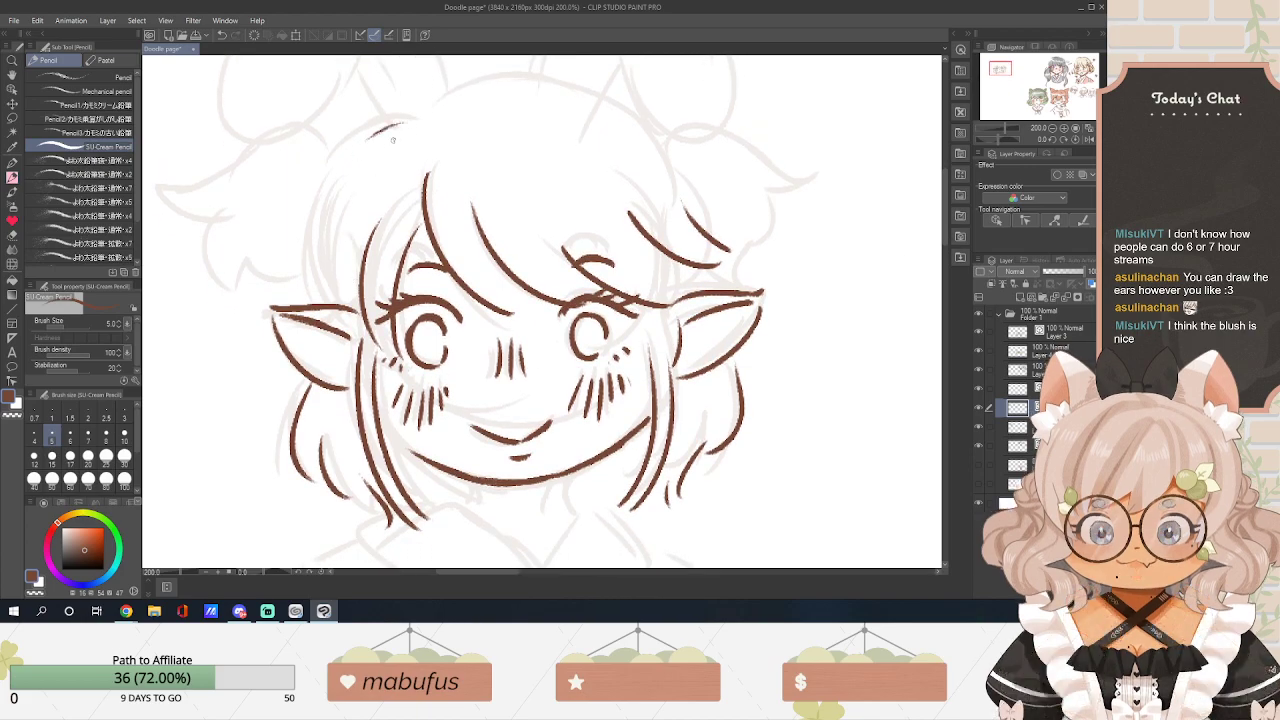
key(ctrl+z)
drag(405, 128, 324, 262)
key(ctrl+z)
drag(404, 116, 330, 292)
key(ctrl+z)
drag(400, 122, 320, 298)
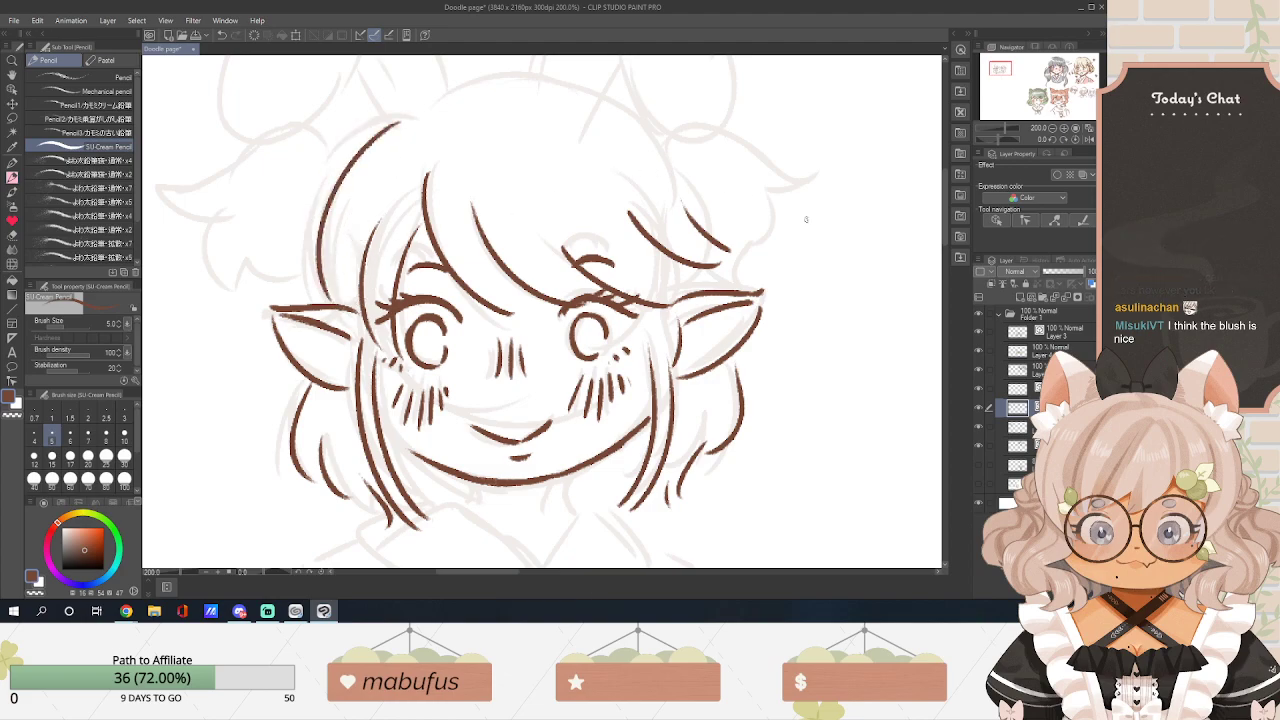
Ink the arc across the top of the head and the hair contour down its right side.
drag(944, 242, 950, 233)
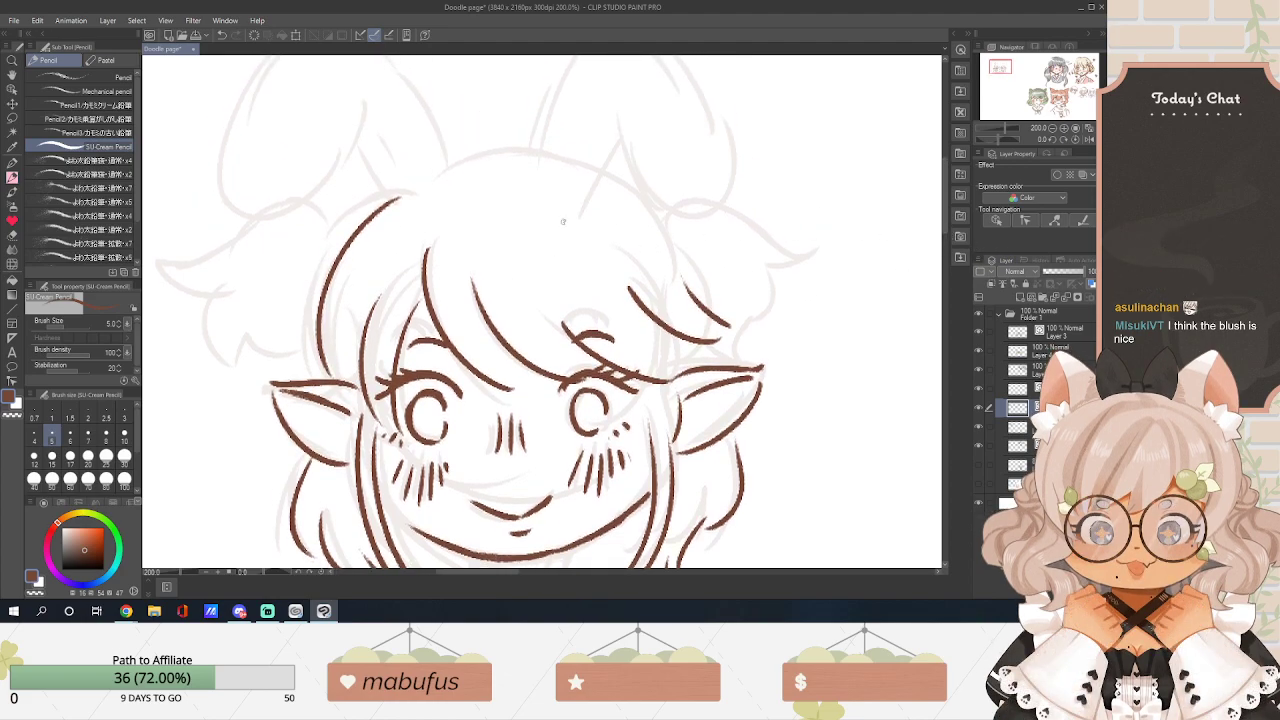
mouse_move(438, 184)
mouse_down()
mouse_move(516, 170)
mouse_move(578, 166)
mouse_up()
key(ctrl+z)
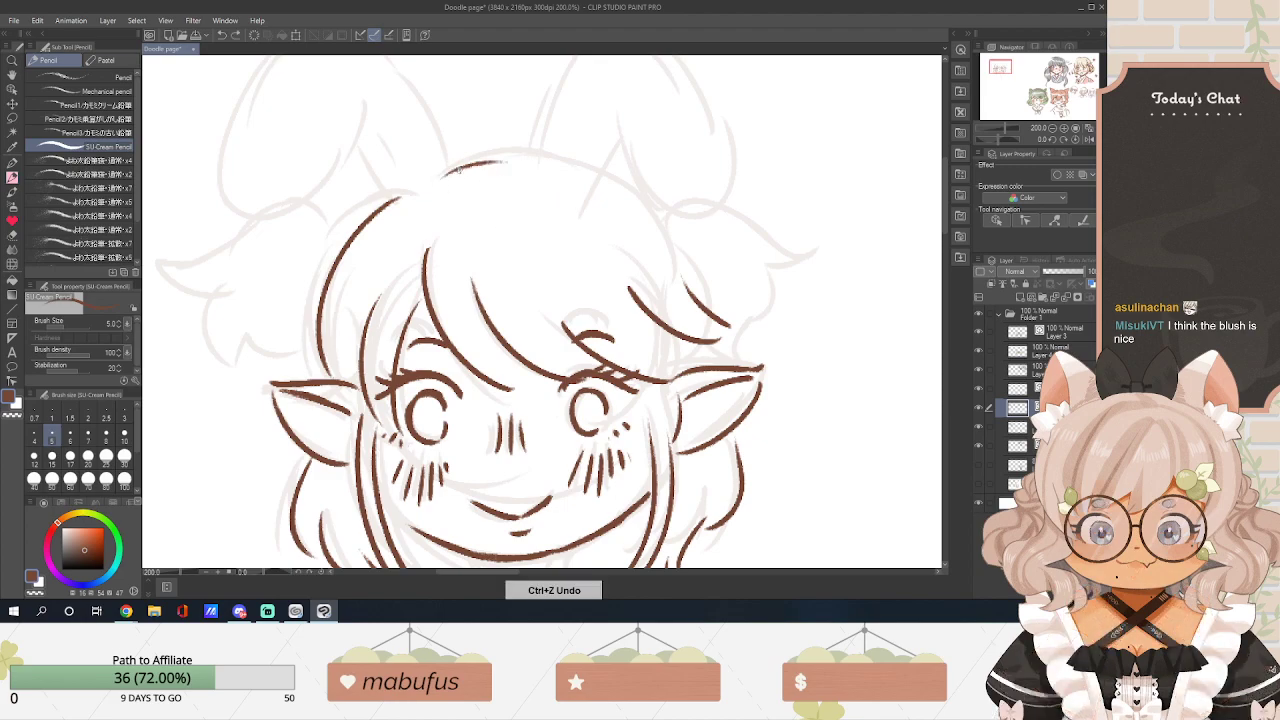
key(ctrl+z)
mouse_move(446, 176)
mouse_down()
mouse_move(607, 187)
mouse_move(613, 214)
mouse_move(668, 223)
mouse_move(697, 290)
mouse_up()
Ink the jagged outlines of both short pigtails above the pointed ears.
mouse_move(344, 238)
mouse_down()
mouse_move(216, 298)
mouse_move(190, 280)
mouse_move(244, 330)
mouse_up()
mouse_move(244, 330)
mouse_down()
mouse_move(236, 392)
mouse_move(272, 378)
mouse_up()
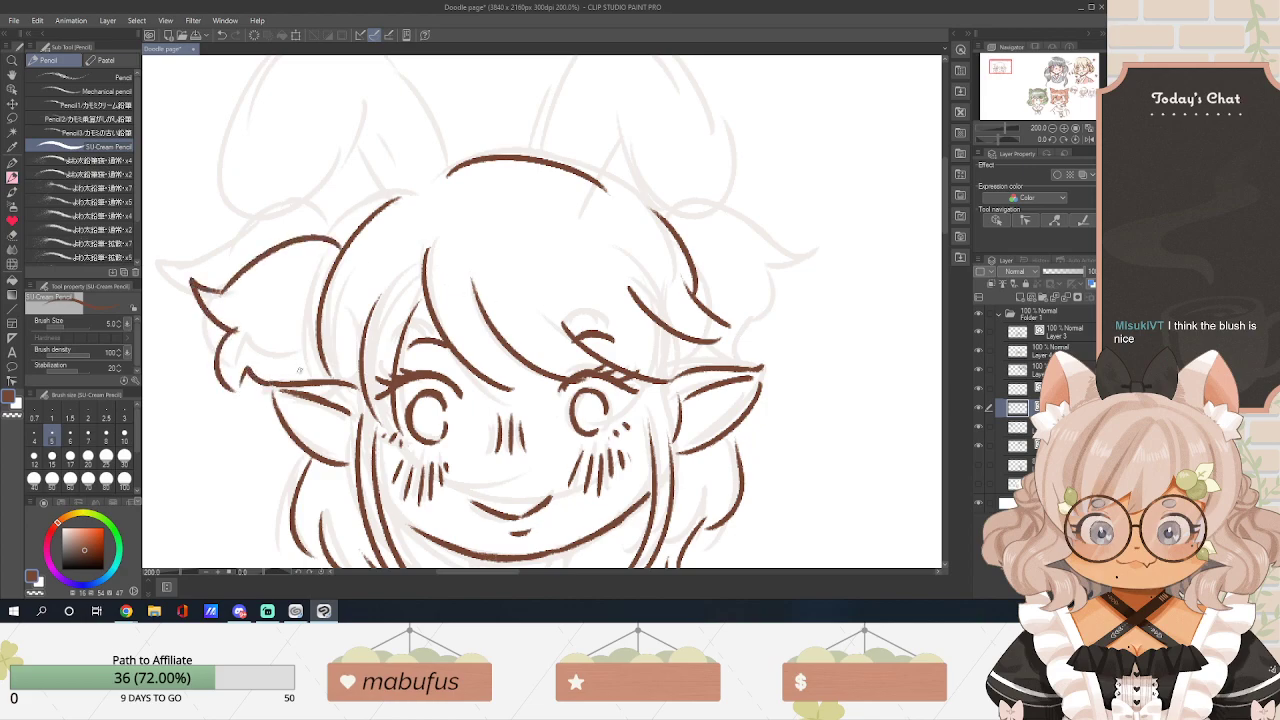
mouse_move(672, 222)
mouse_down()
mouse_move(776, 246)
mouse_move(802, 236)
mouse_up()
mouse_move(802, 236)
mouse_down()
mouse_move(768, 278)
mouse_move(782, 334)
mouse_move(754, 372)
mouse_up()
key(ctrl+z)
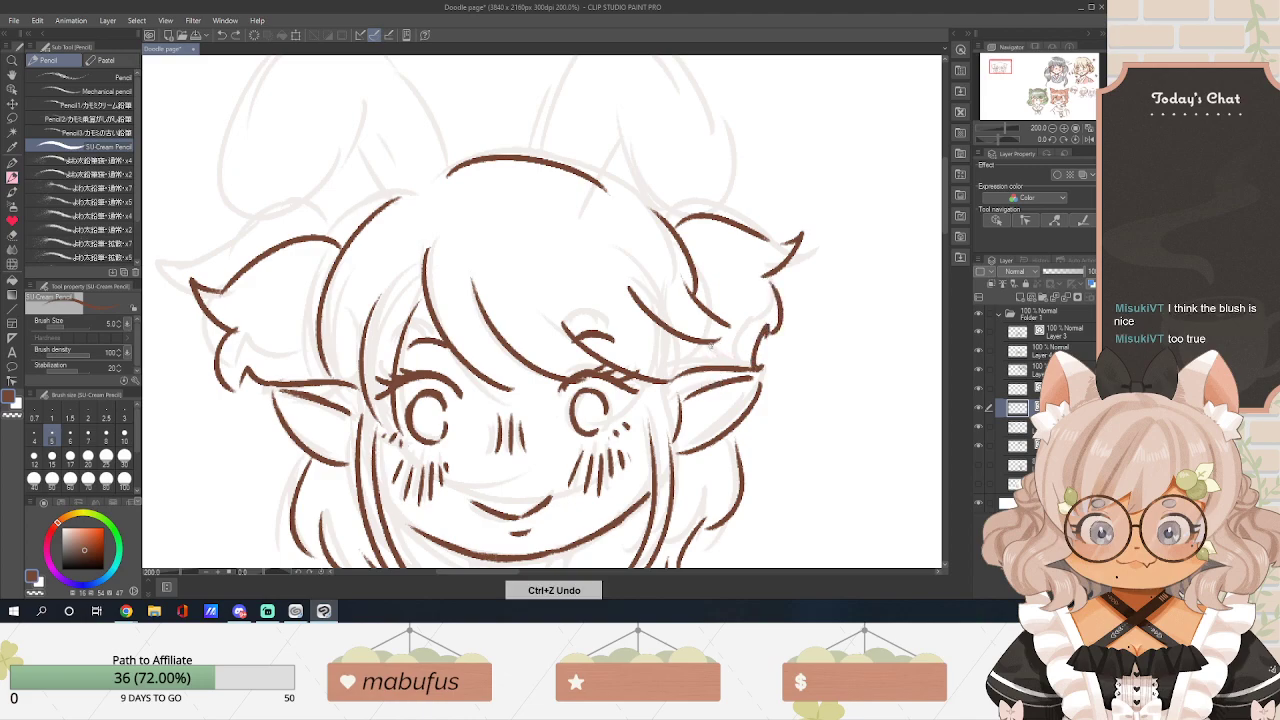
Ink the rounded outline of the left drooping bunny ear and the fold line at its base.
scroll(955, 232, down, 3)
scroll(955, 232, up, 4)
scroll(955, 232, up, 2)
mouse_move(340, 104)
mouse_down()
mouse_move(400, 151)
mouse_move(432, 228)
mouse_up()
key(ctrl+z)
mouse_move(350, 108)
mouse_down()
mouse_move(428, 164)
mouse_move(450, 231)
mouse_move(261, 149)
mouse_move(257, 278)
mouse_move(366, 202)
mouse_move(410, 293)
mouse_up()
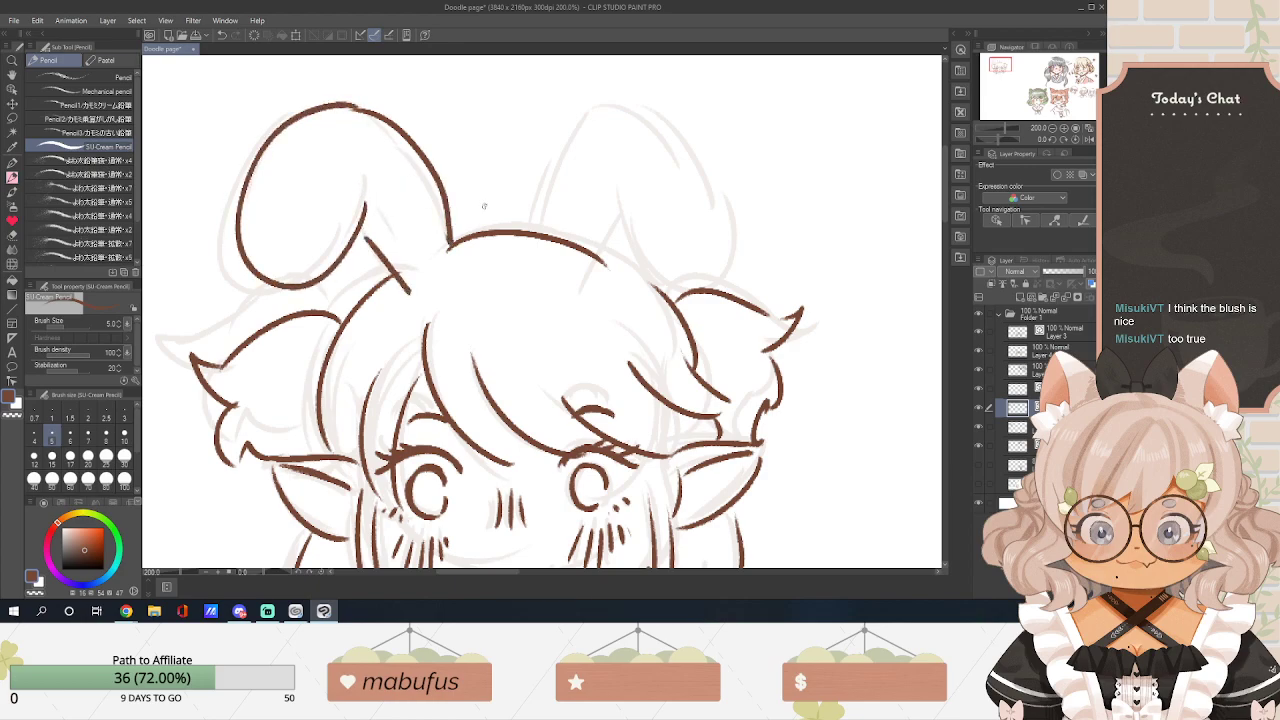
Ink the rounded outline of the right drooping bunny ear and the fold line at its base.
mouse_move(540, 262)
mouse_down()
mouse_move(572, 157)
mouse_move(605, 121)
mouse_move(561, 144)
mouse_move(530, 272)
mouse_up()
key(ctrl+z)
mouse_move(636, 108)
mouse_down()
mouse_move(722, 185)
mouse_move(728, 266)
mouse_up()
drag(618, 213, 740, 258)
key(ctrl+z)
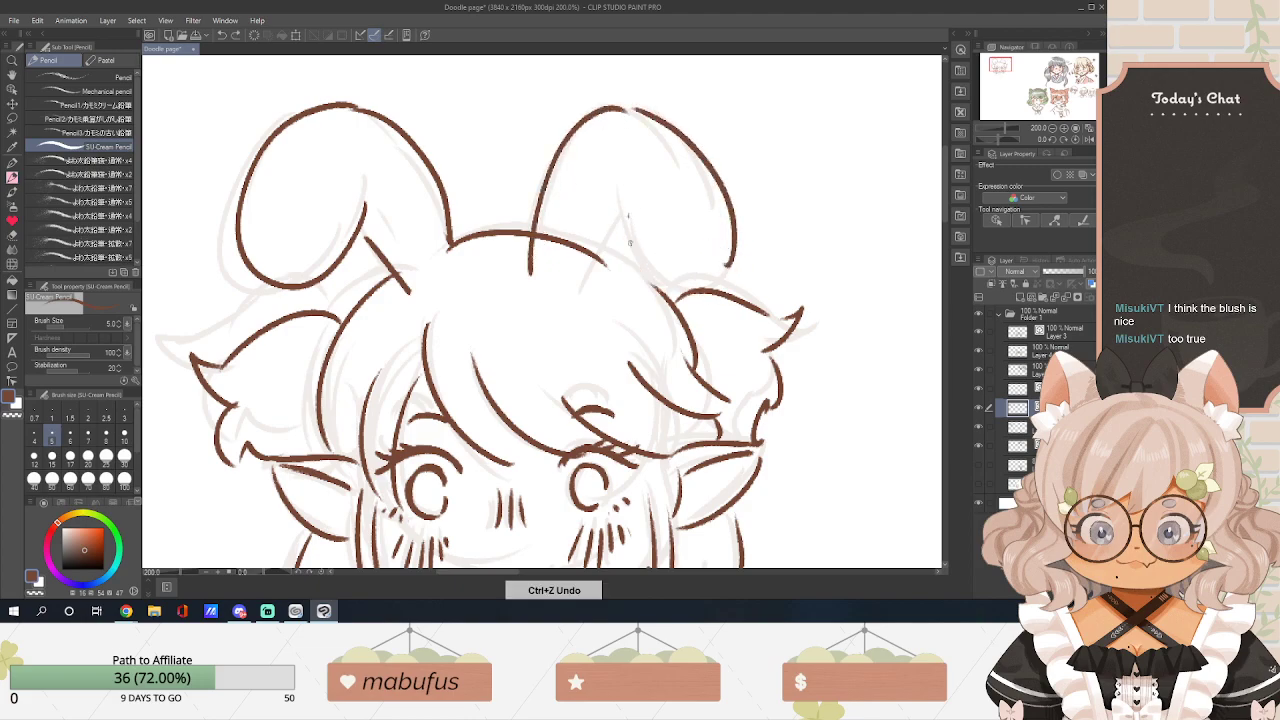
drag(626, 214, 718, 262)
drag(628, 218, 582, 298)
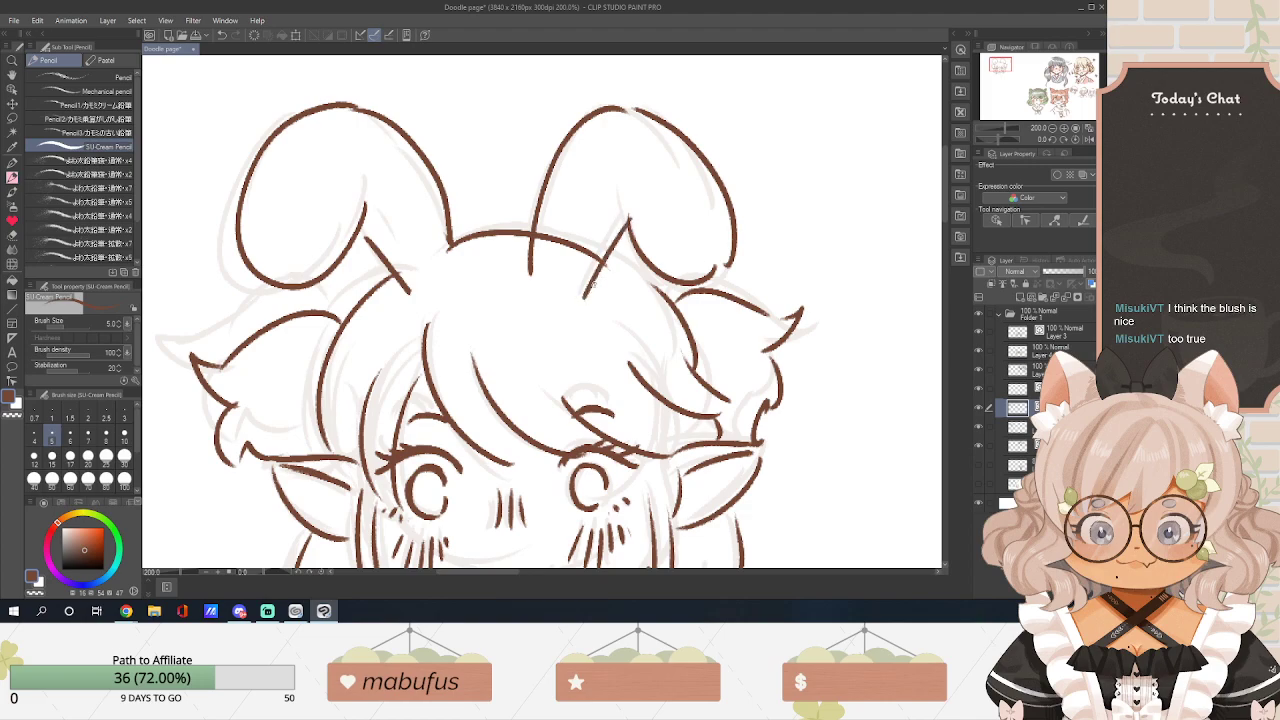
key(ctrl+z)
drag(625, 224, 582, 296)
Erase the head contour crossing the base of the right bunny ear using the Erase Along Edge eraser at size 15.
key(e)
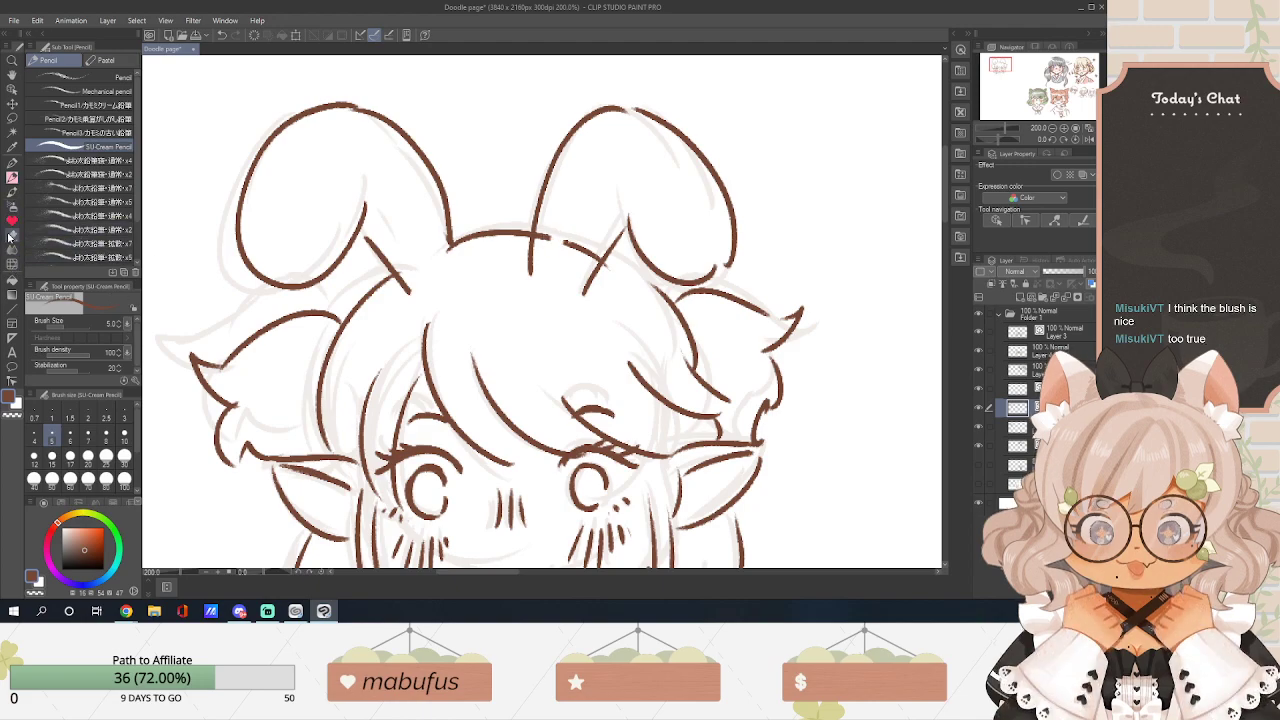
click(12, 236)
click(124, 437)
drag(568, 242, 525, 264)
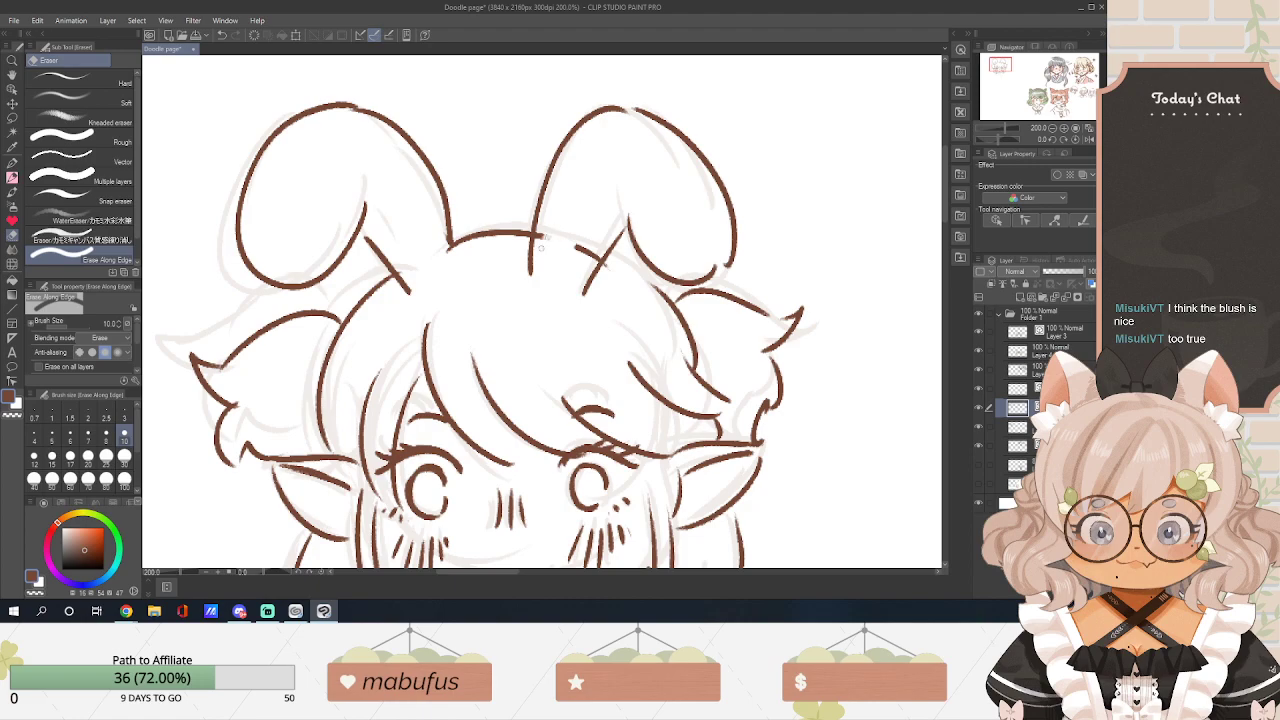
click(52, 456)
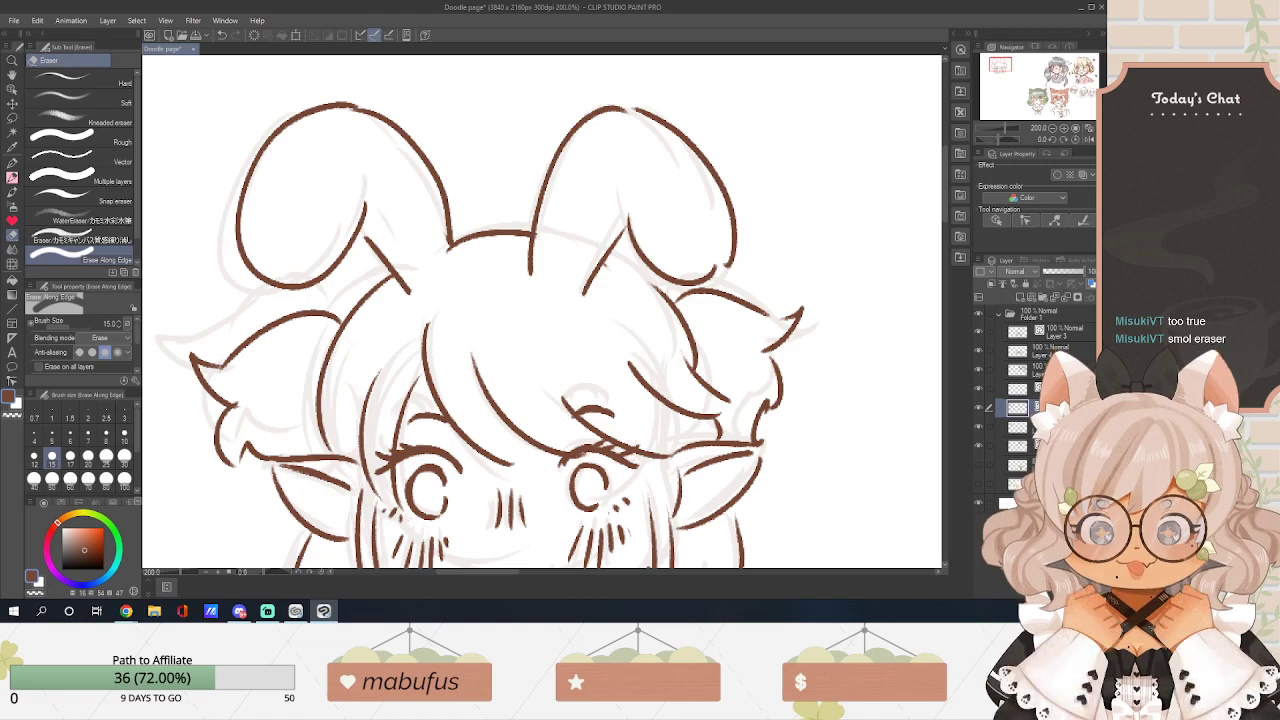
key(super+d)
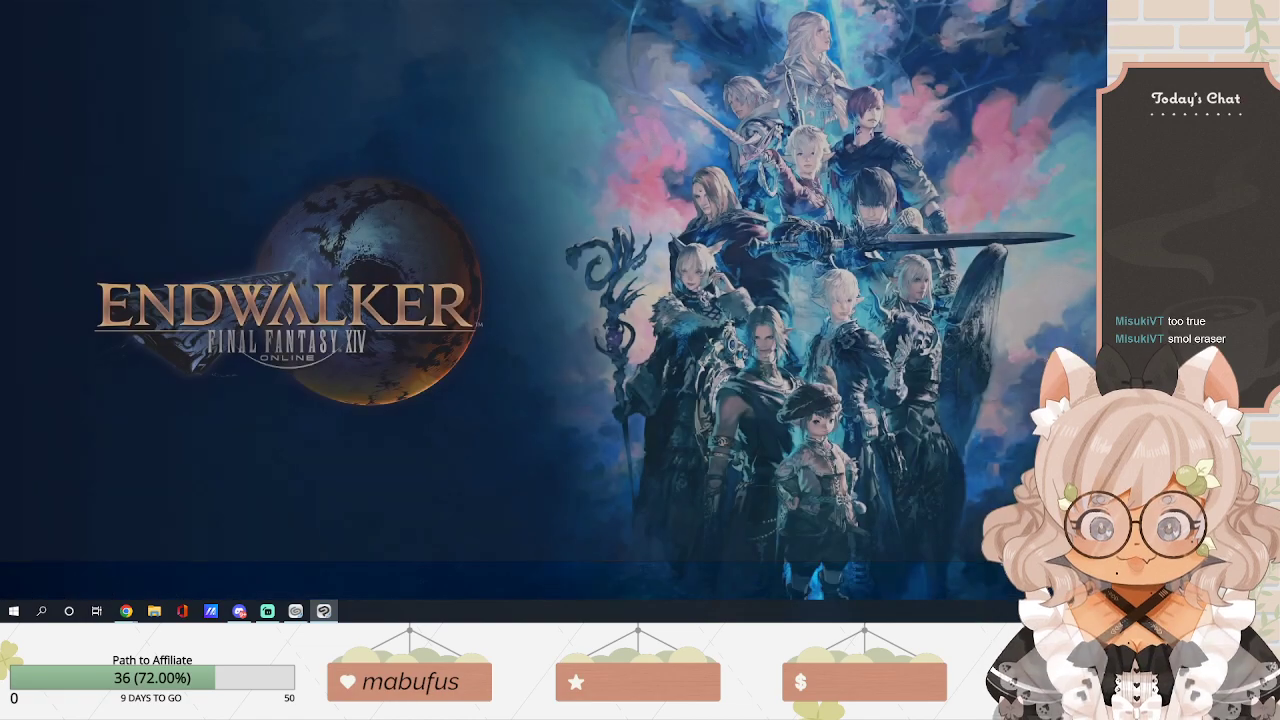
key(super+d)
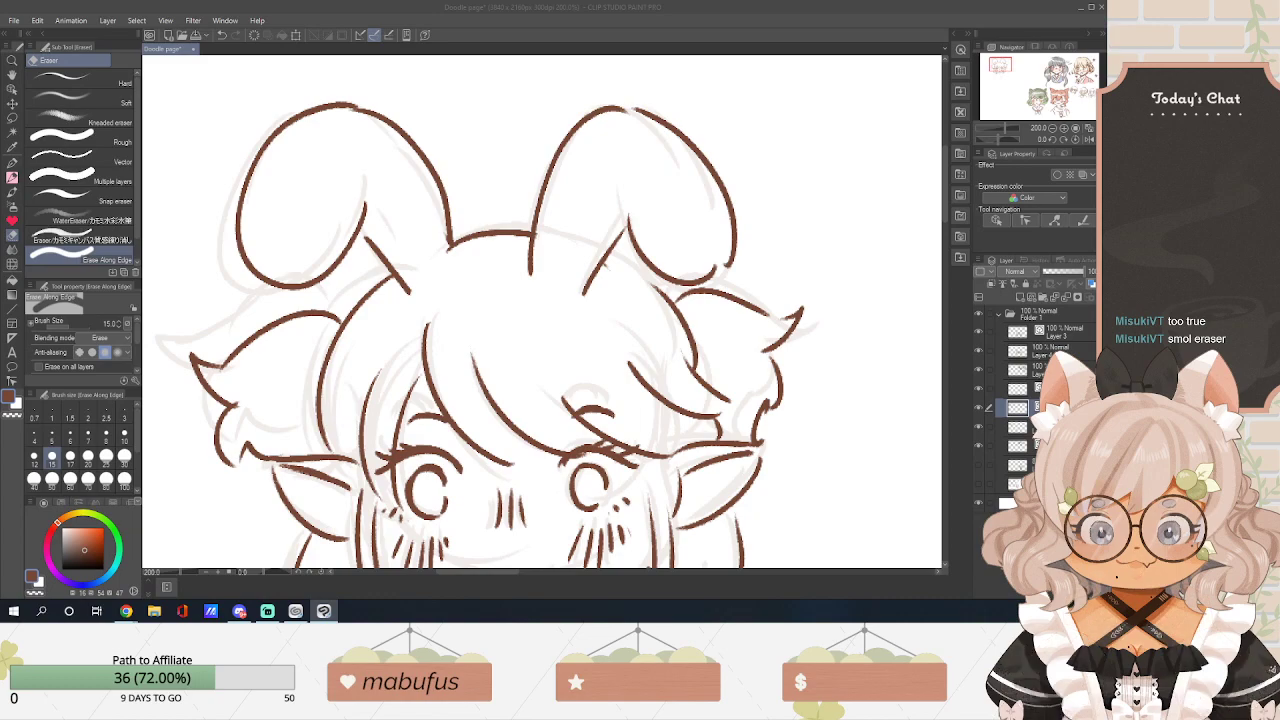
click(479, 294)
Ink a second parallel fold line at the base of each bunny ear with the SU-Cream Pencil.
key(p)
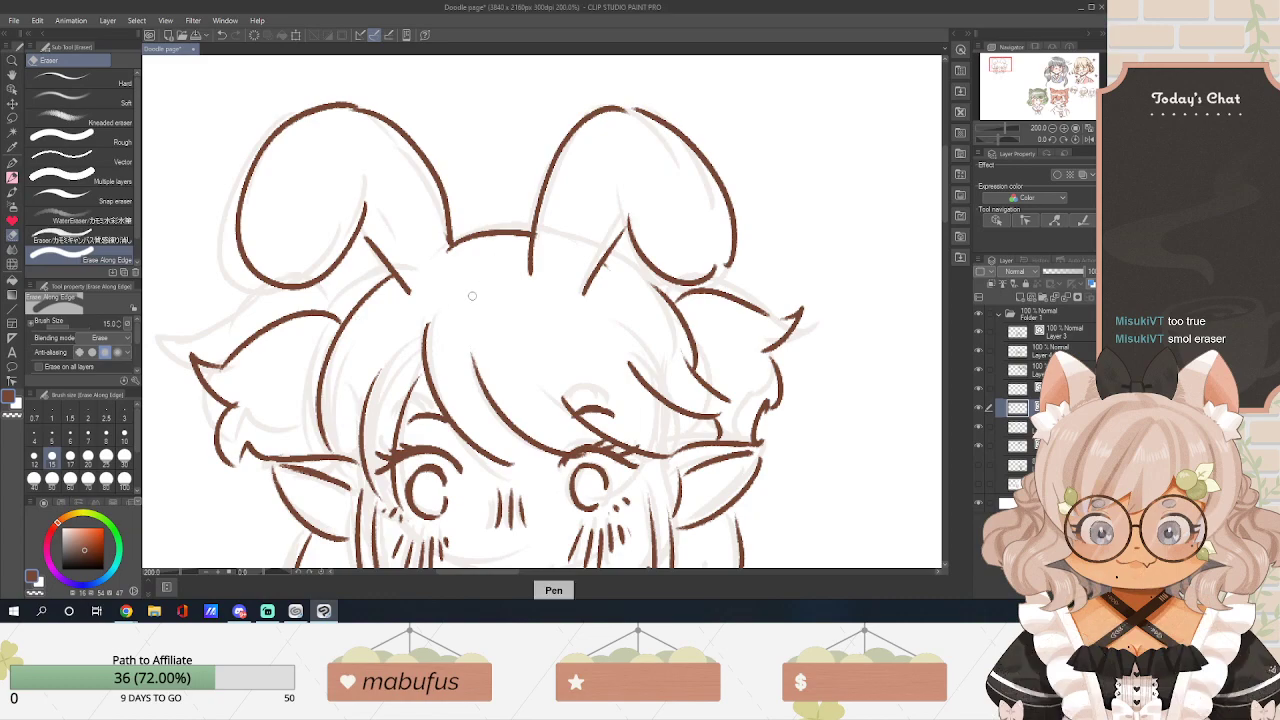
click(12, 178)
drag(366, 207, 430, 287)
drag(616, 208, 572, 281)
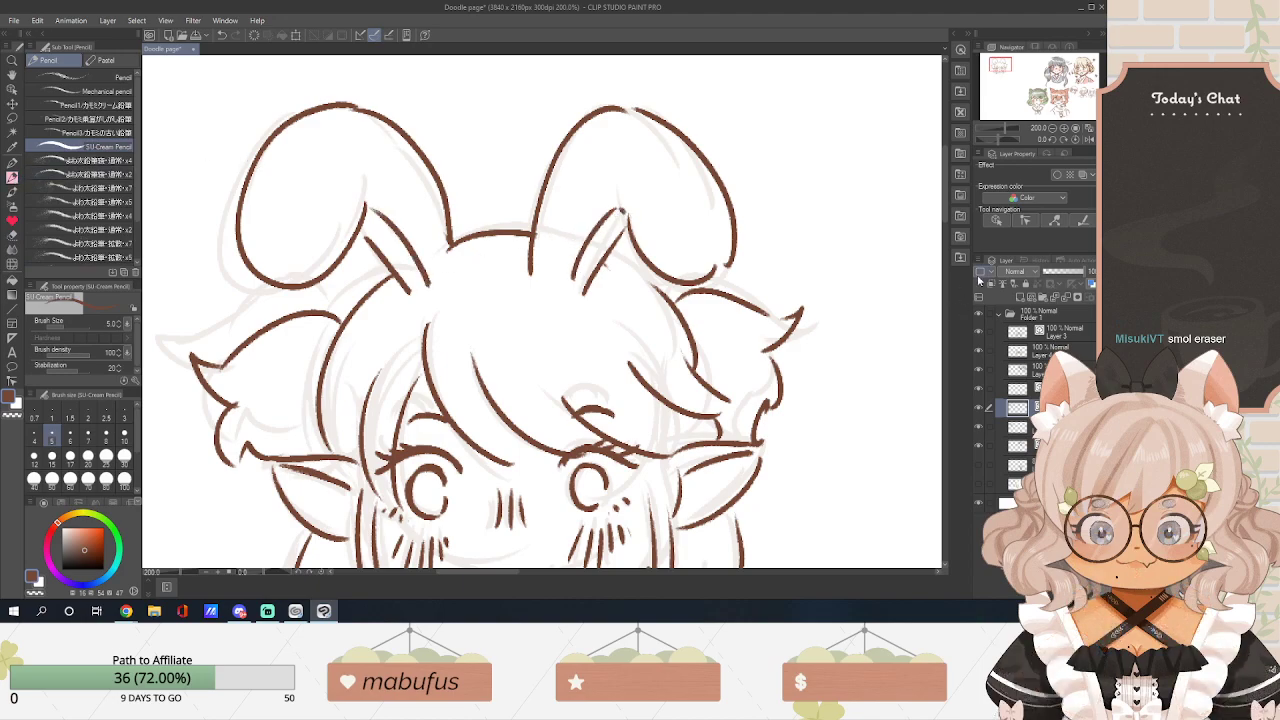
scroll(912, 232, down, 3)
drag(612, 155, 640, 179)
Ink the neck and the two open collar flaps with their inner fold lines below the chin.
scroll(791, 284, down, 4)
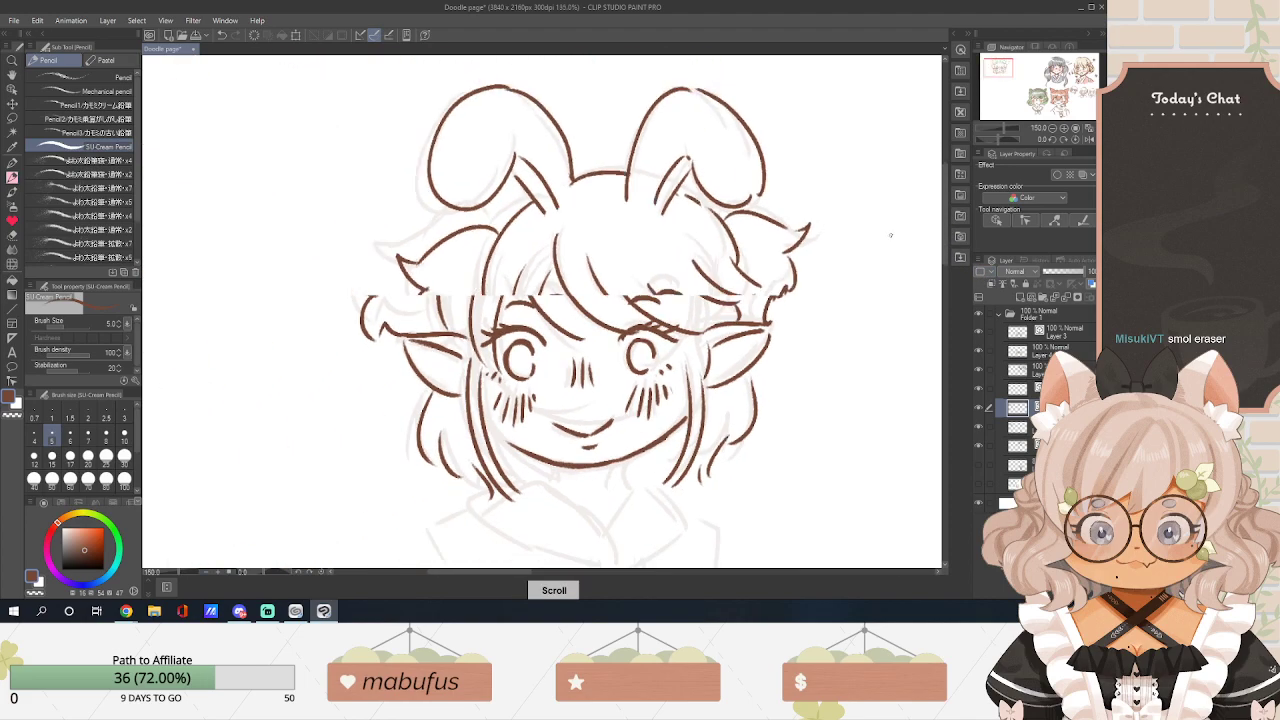
drag(528, 572, 545, 573)
drag(945, 211, 946, 234)
scroll(699, 315, up, 3)
drag(519, 300, 521, 325)
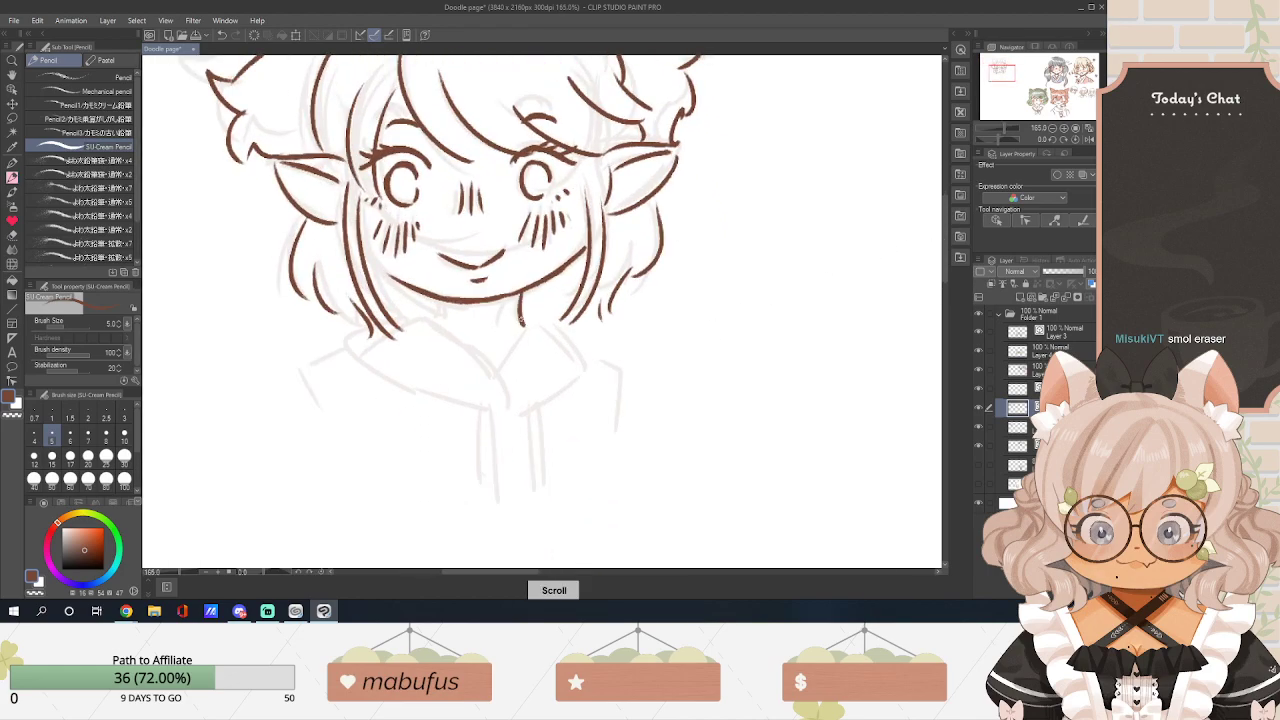
drag(426, 318, 480, 378)
drag(520, 326, 497, 368)
mouse_move(414, 323)
mouse_down()
mouse_move(354, 341)
mouse_move(412, 404)
mouse_move(476, 402)
mouse_up()
mouse_move(537, 322)
mouse_down()
mouse_move(593, 350)
mouse_move(508, 404)
mouse_up()
mouse_move(418, 346)
mouse_down()
mouse_move(480, 378)
mouse_move(534, 350)
mouse_move(520, 384)
mouse_up()
key(ctrl+z)
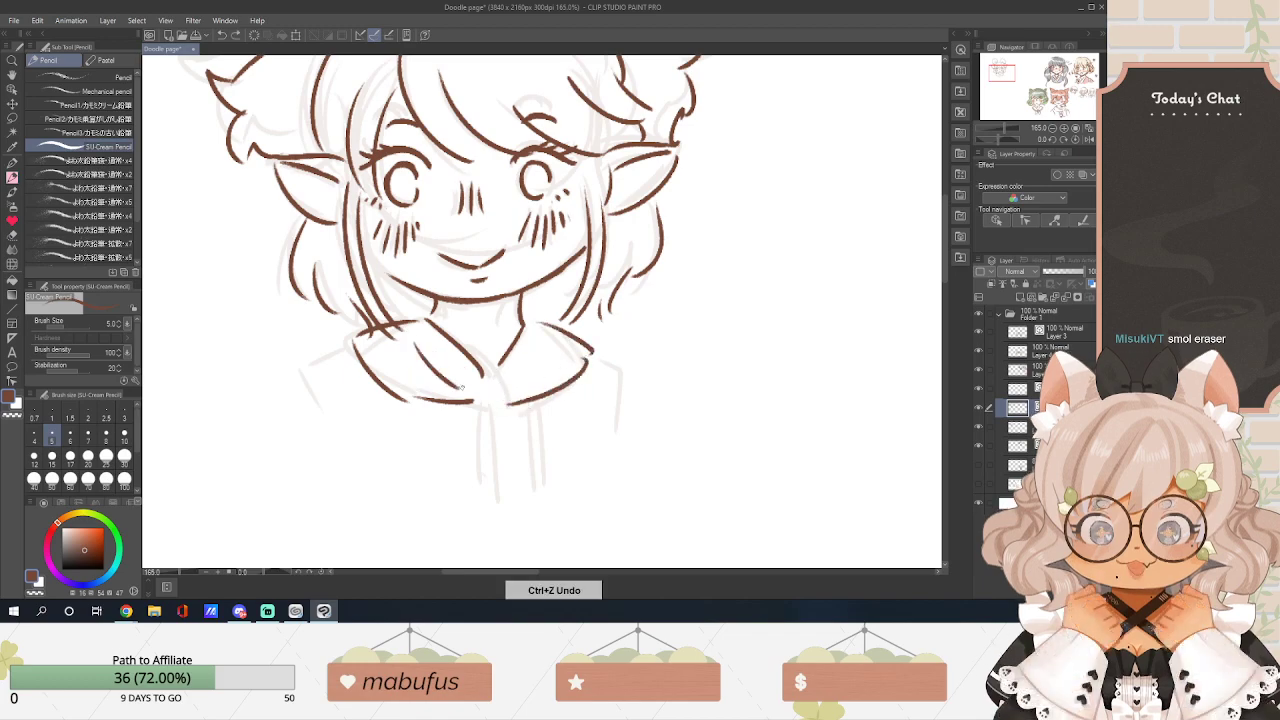
mouse_move(400, 345)
mouse_down()
mouse_move(474, 392)
mouse_move(574, 348)
mouse_up()
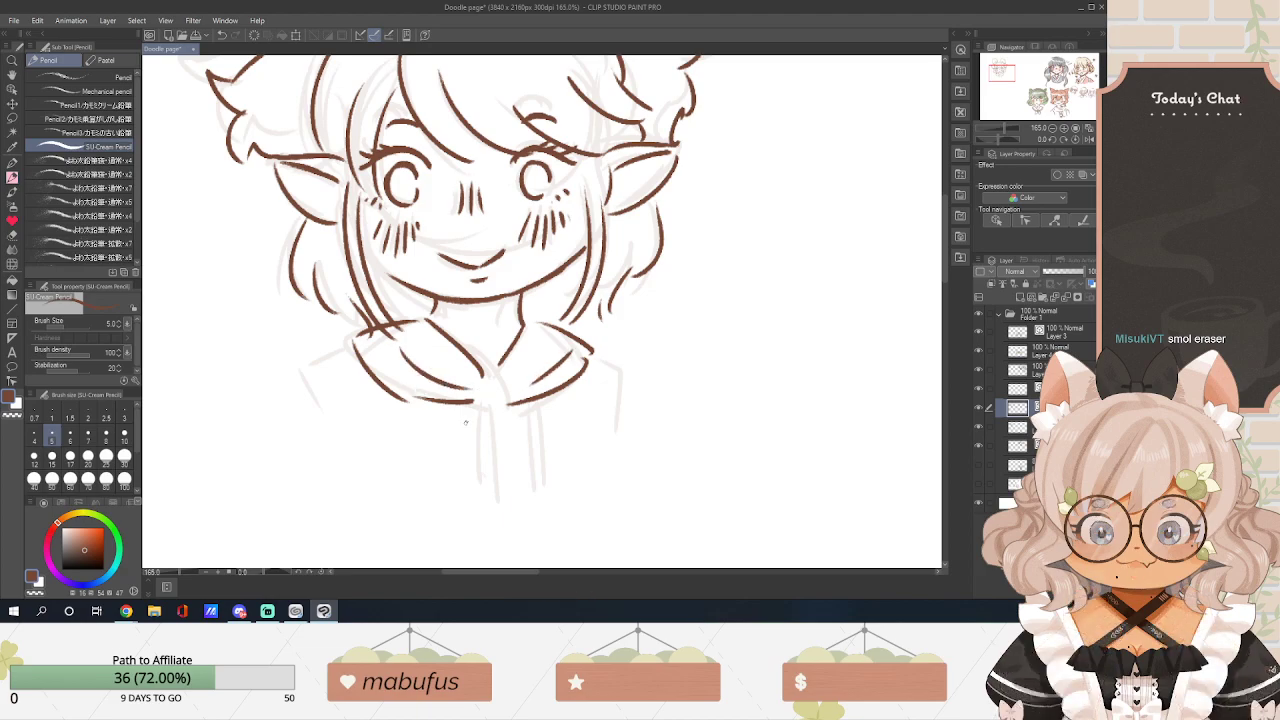
Ink the paired vertical strips hanging below the collar and the short shoulder lines on both sides.
mouse_move(466, 401)
mouse_down()
mouse_move(463, 481)
mouse_move(476, 490)
mouse_up()
mouse_move(512, 398)
mouse_down()
mouse_move(516, 490)
mouse_move(527, 484)
mouse_up()
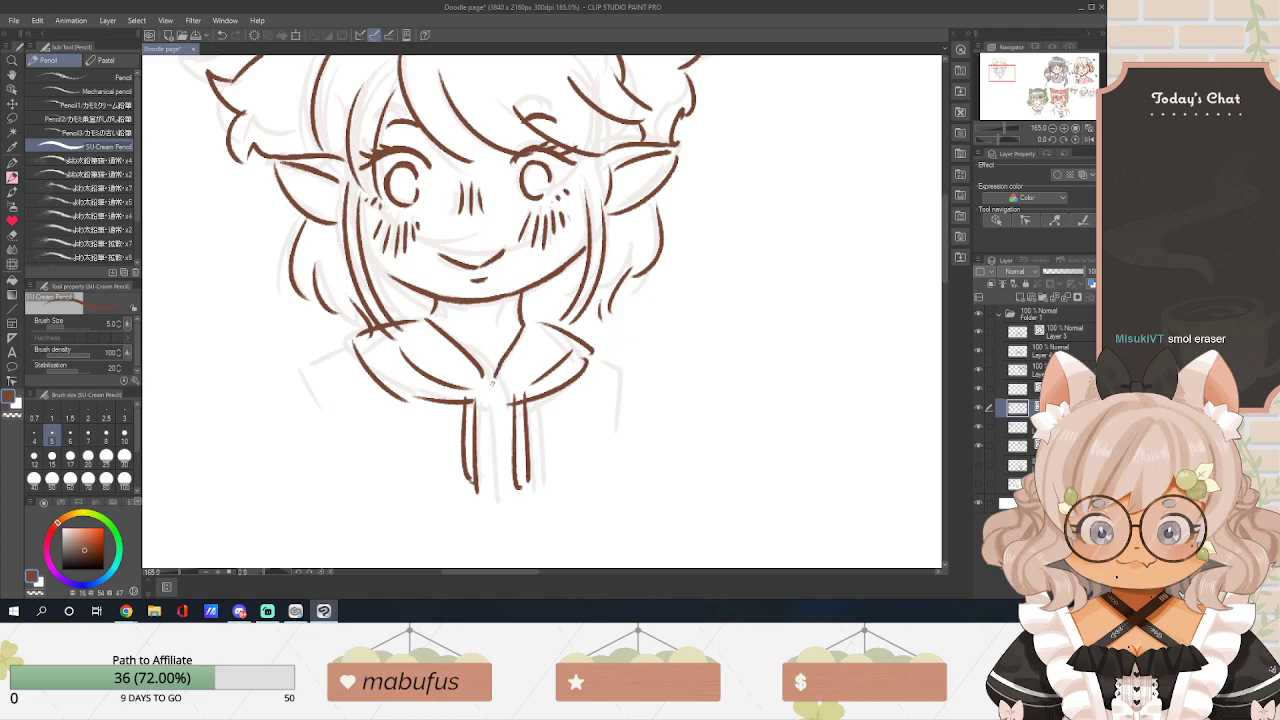
mouse_move(352, 348)
mouse_down()
mouse_move(315, 363)
mouse_move(341, 418)
mouse_up()
mouse_move(592, 349)
mouse_down()
mouse_move(620, 368)
mouse_move(617, 421)
mouse_up()
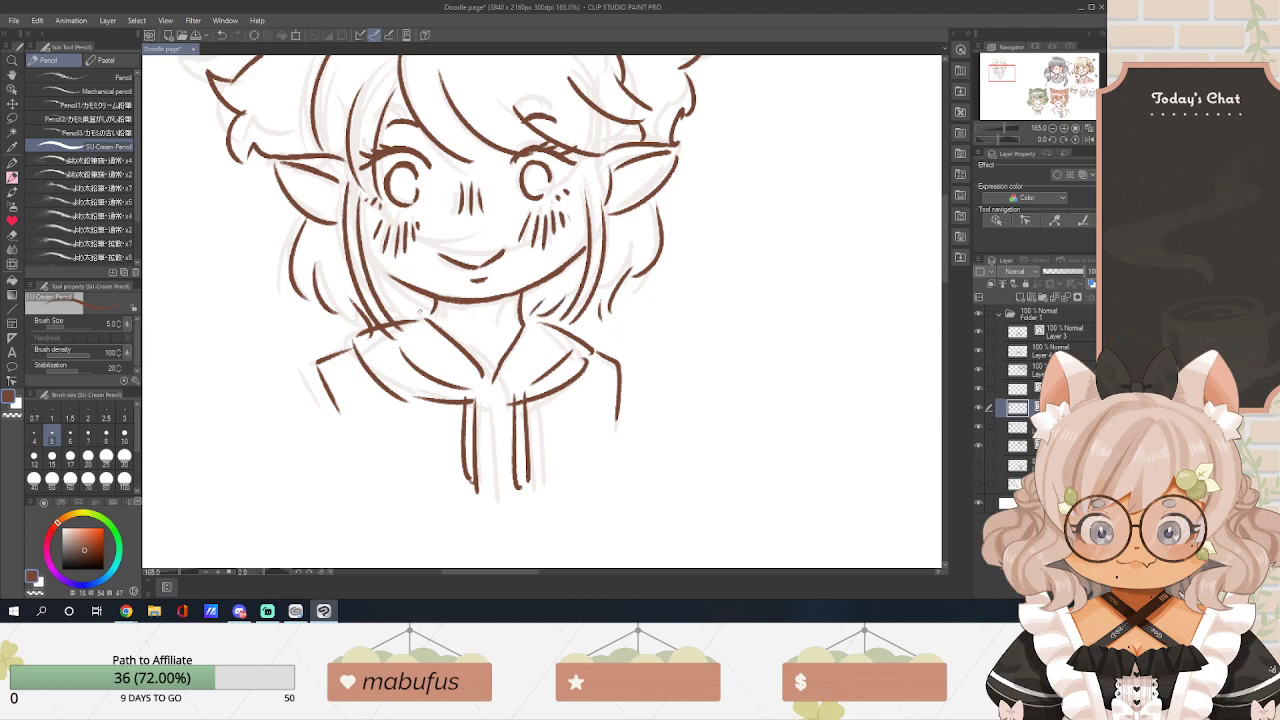
Extend the inner base line of the left bunny ear down into the hair.
scroll(720, 300, up, 3)
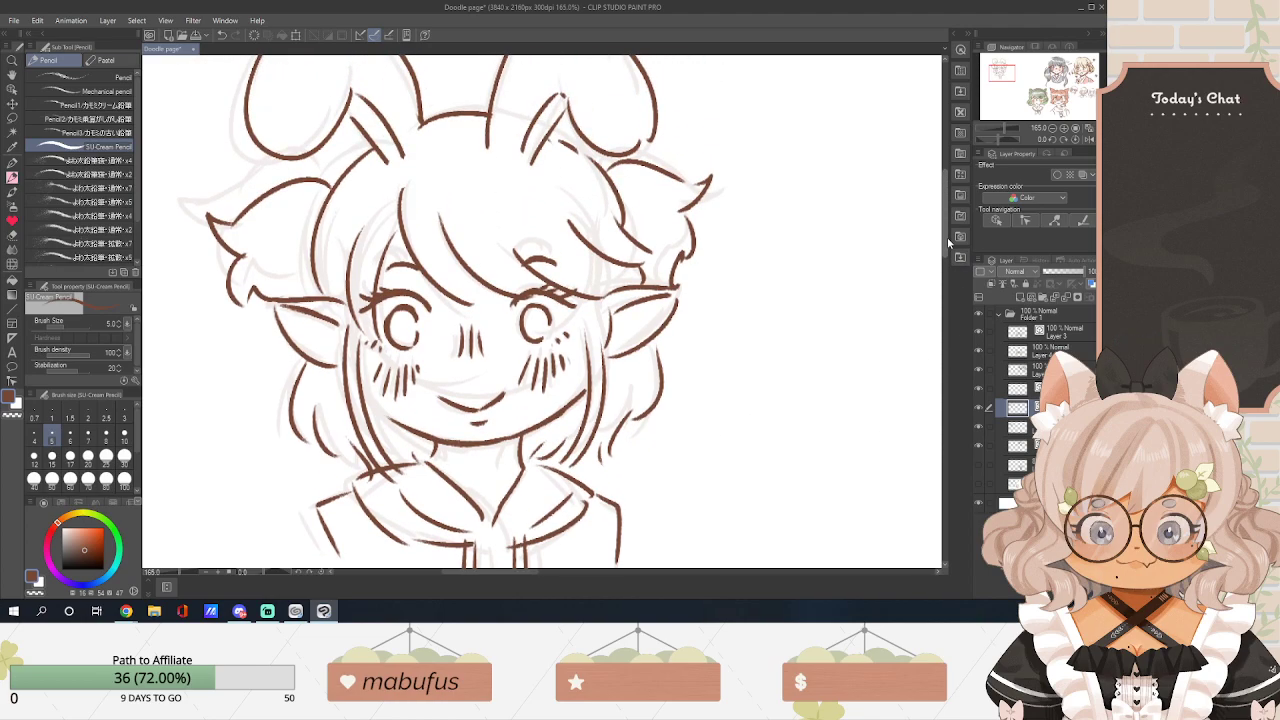
key(ctrl+z)
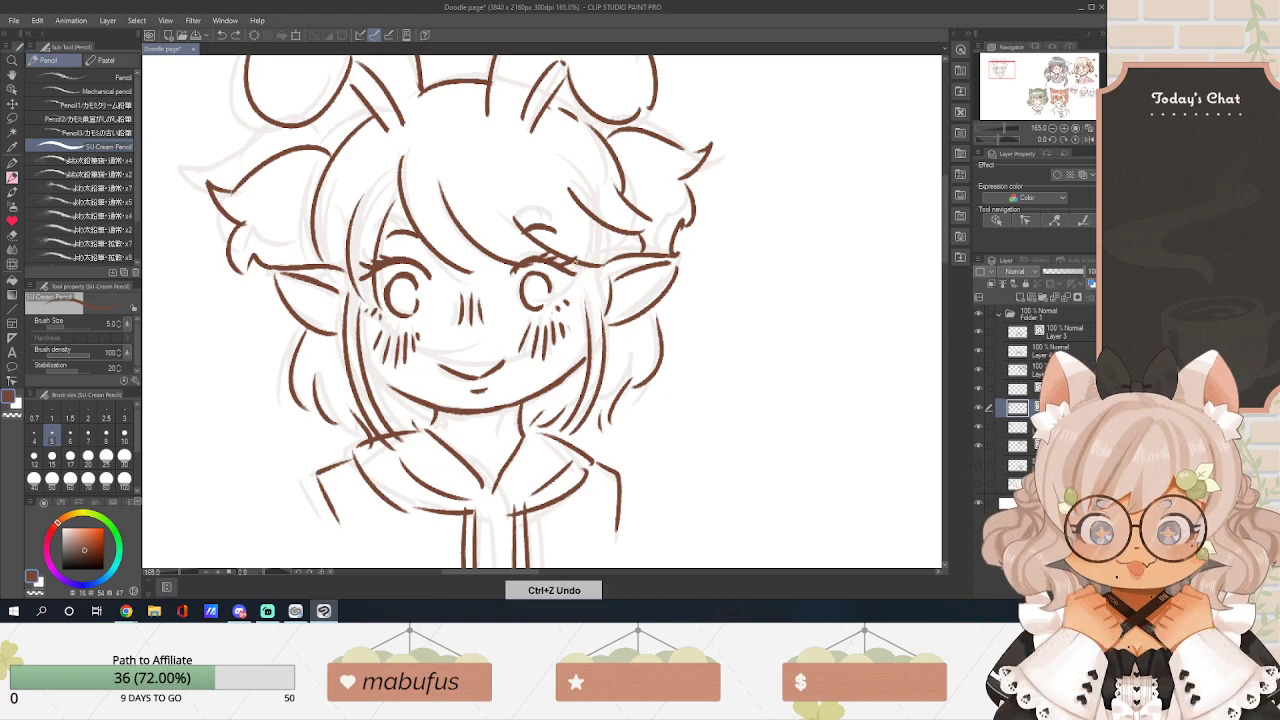
drag(576, 263, 587, 304)
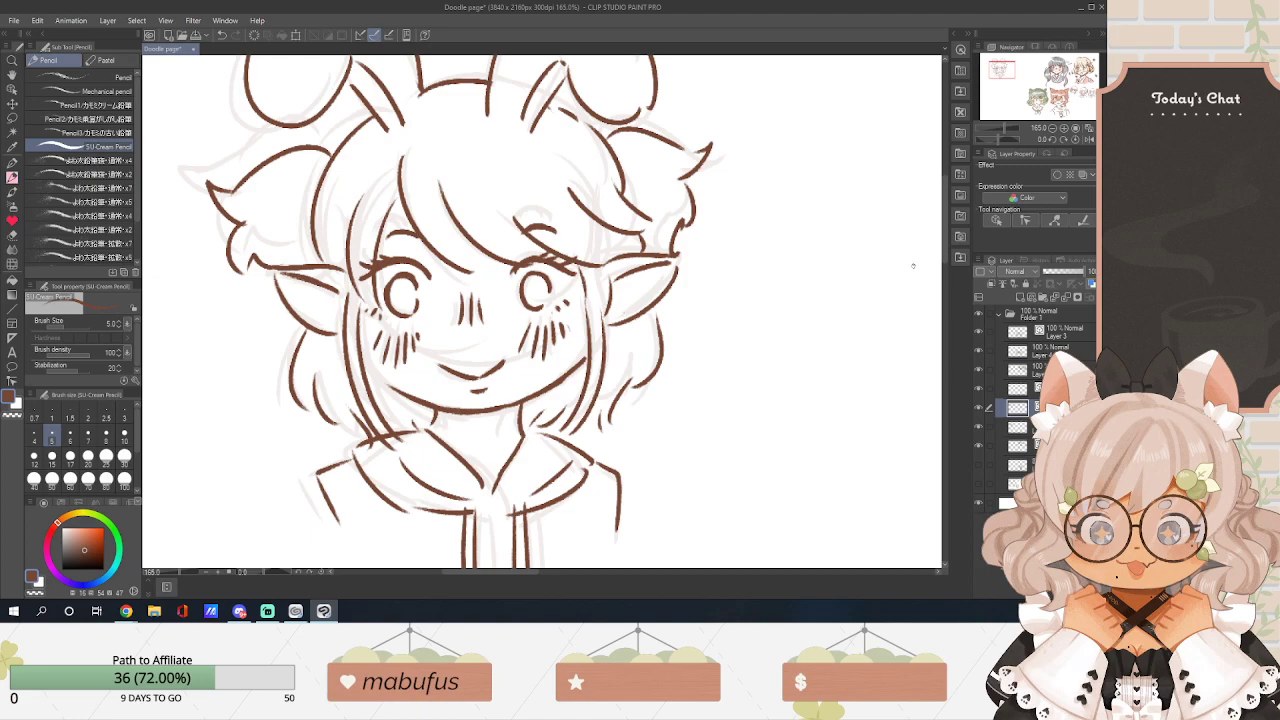
mouse_move(946, 247)
mouse_down()
mouse_move(947, 259)
mouse_move(949, 231)
mouse_up()
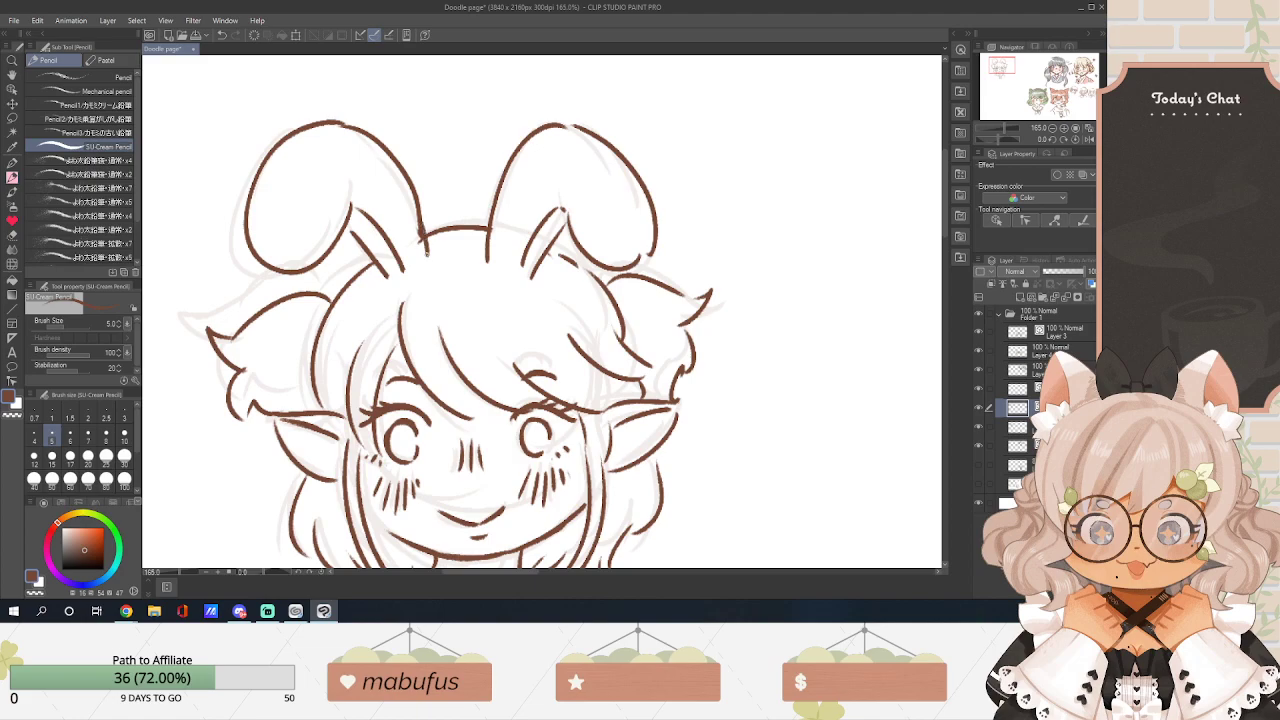
key(ctrl+z)
mouse_move(421, 222)
mouse_down()
mouse_move(426, 268)
mouse_move(420, 256)
mouse_up()
key(ctrl+z)
key(e)
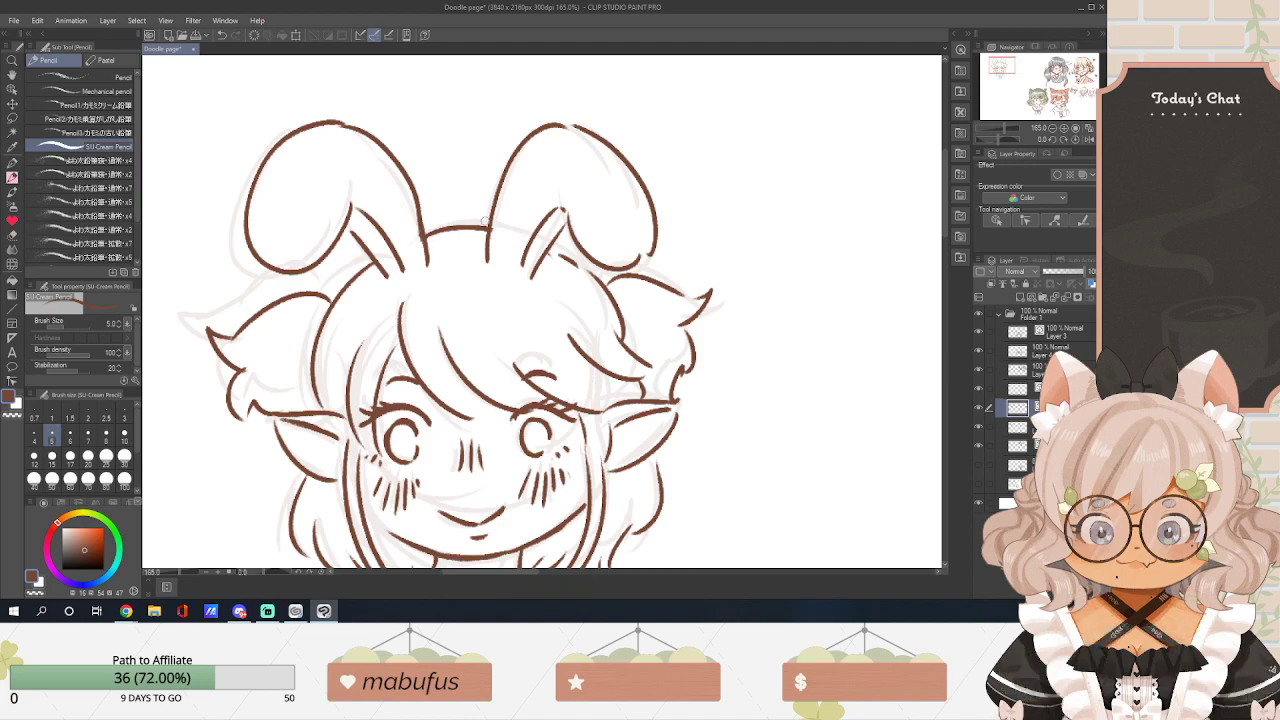
Hide and show the sketch layer to check the line art, and select it together with the line art layer.
scroll(854, 373, down, 5)
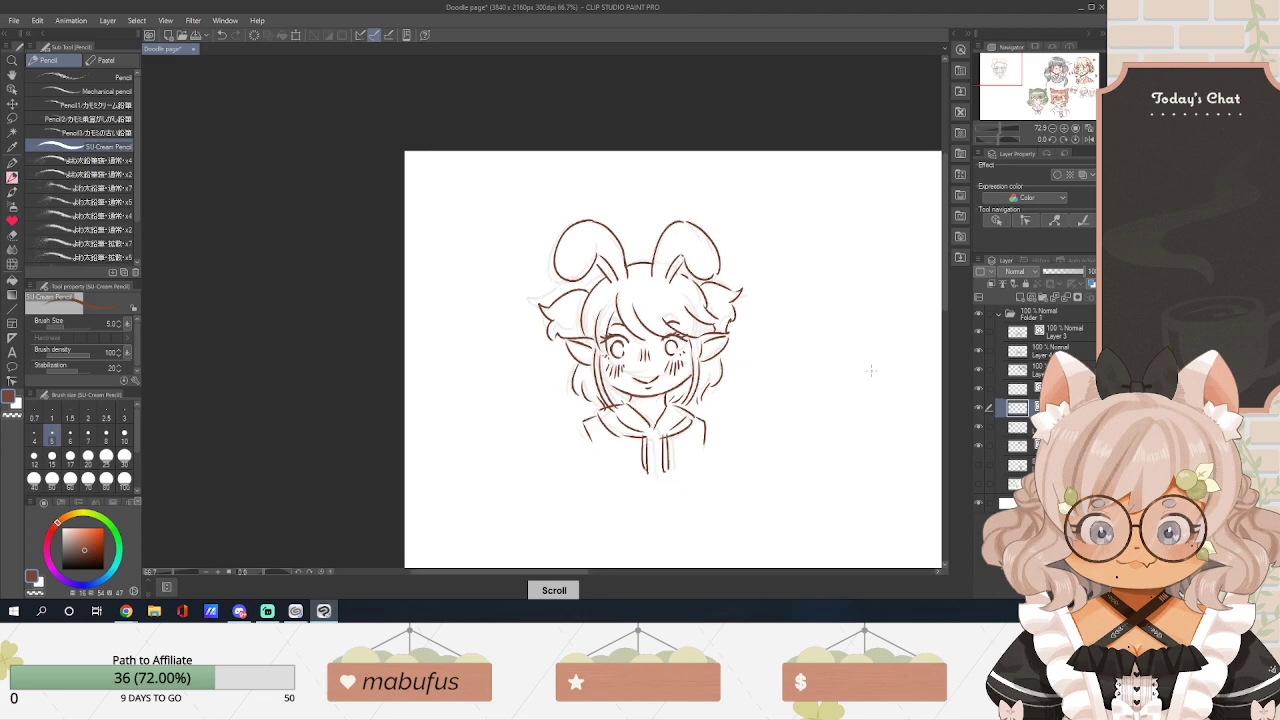
click(979, 427)
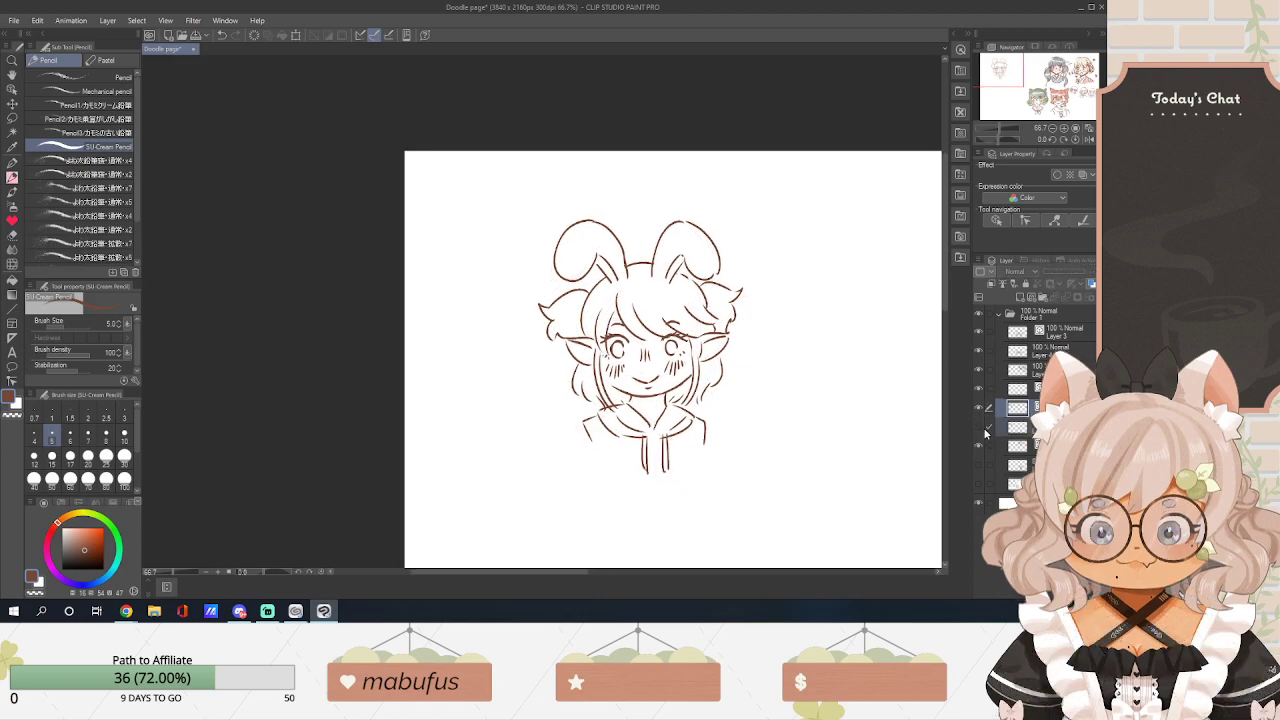
click(981, 428)
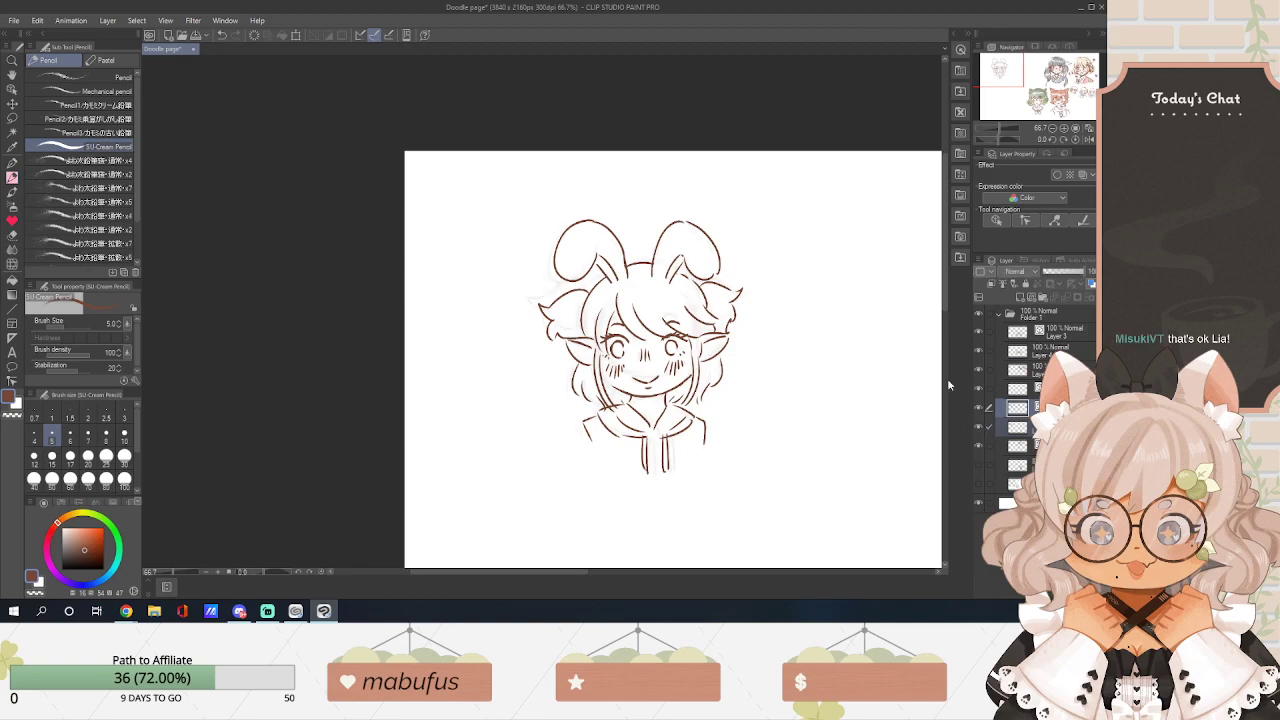
Toggle the line art layer's visibility and check the inked bunny-ear bust against the sketch at several magnifications.
drag(949, 300, 945, 315)
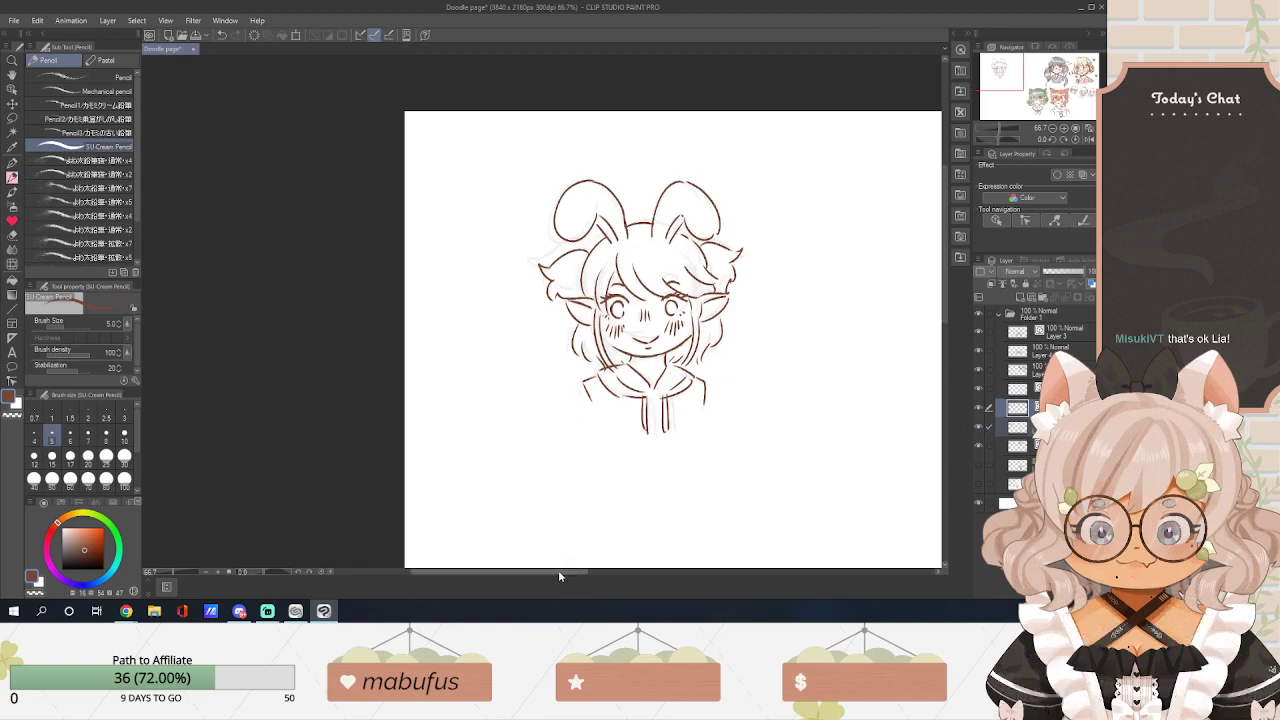
scroll(935, 440, up, 3)
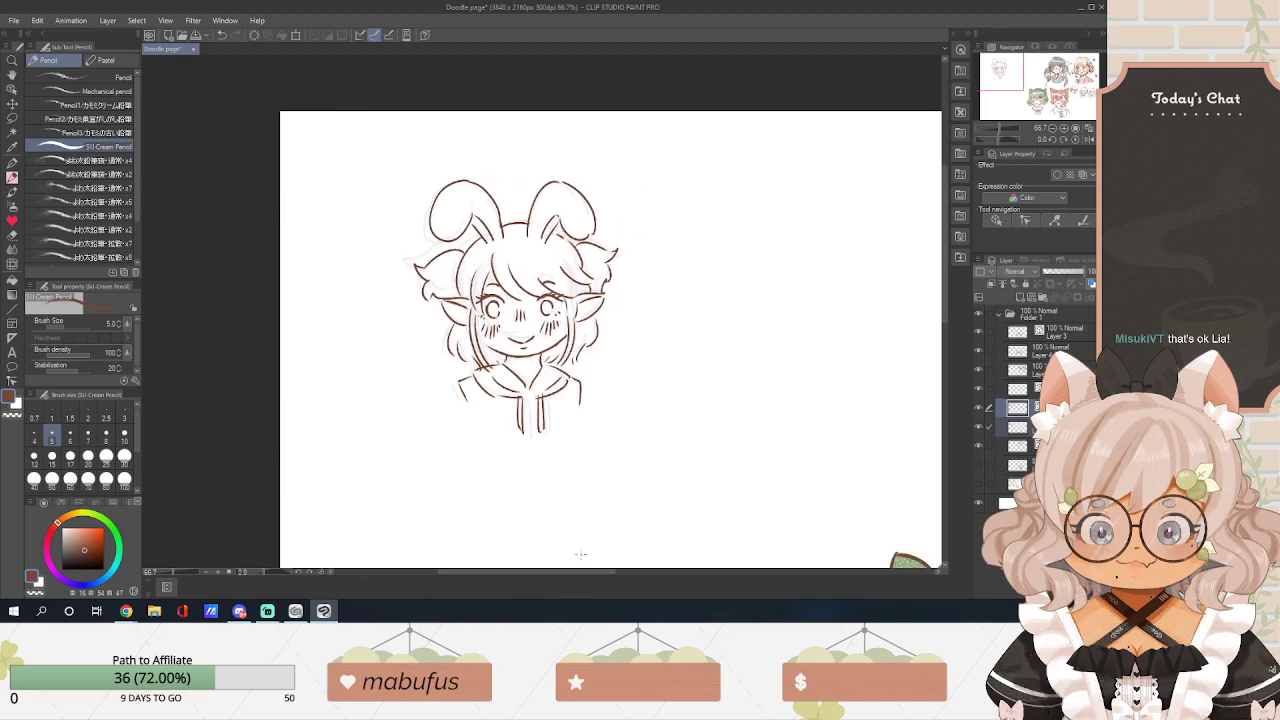
click(980, 406)
click(980, 406)
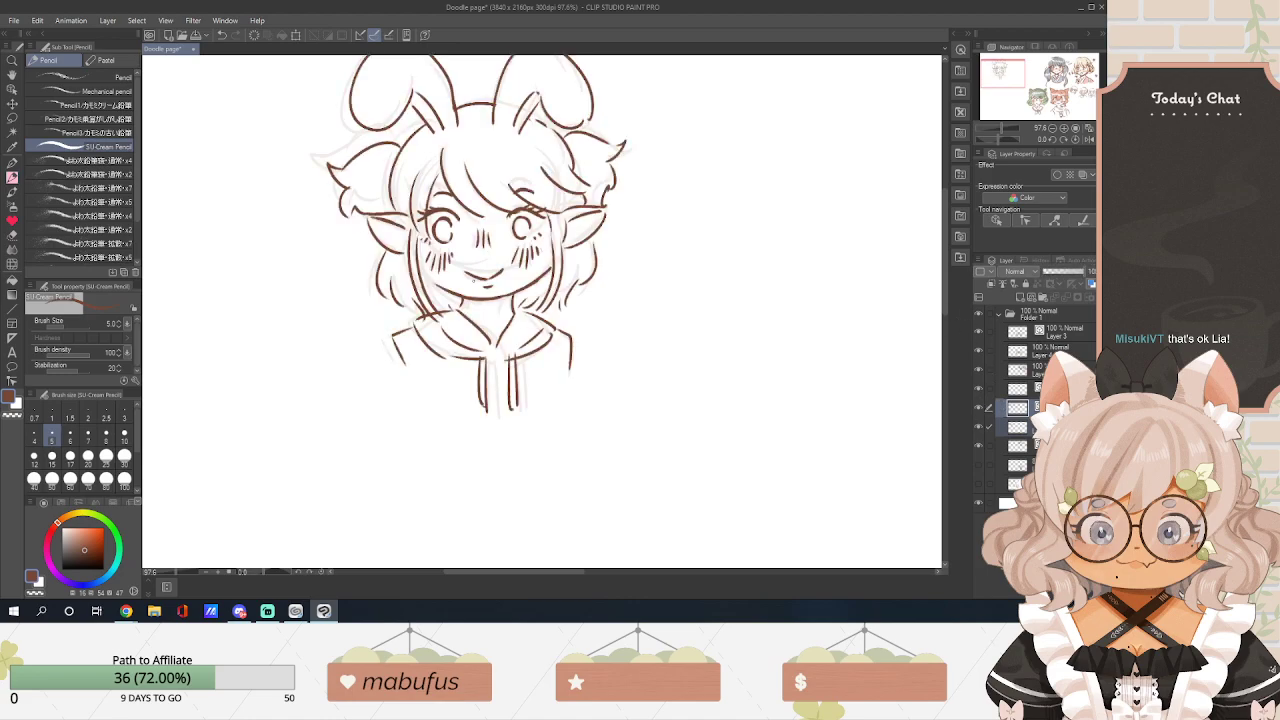
scroll(428, 282, up, 4)
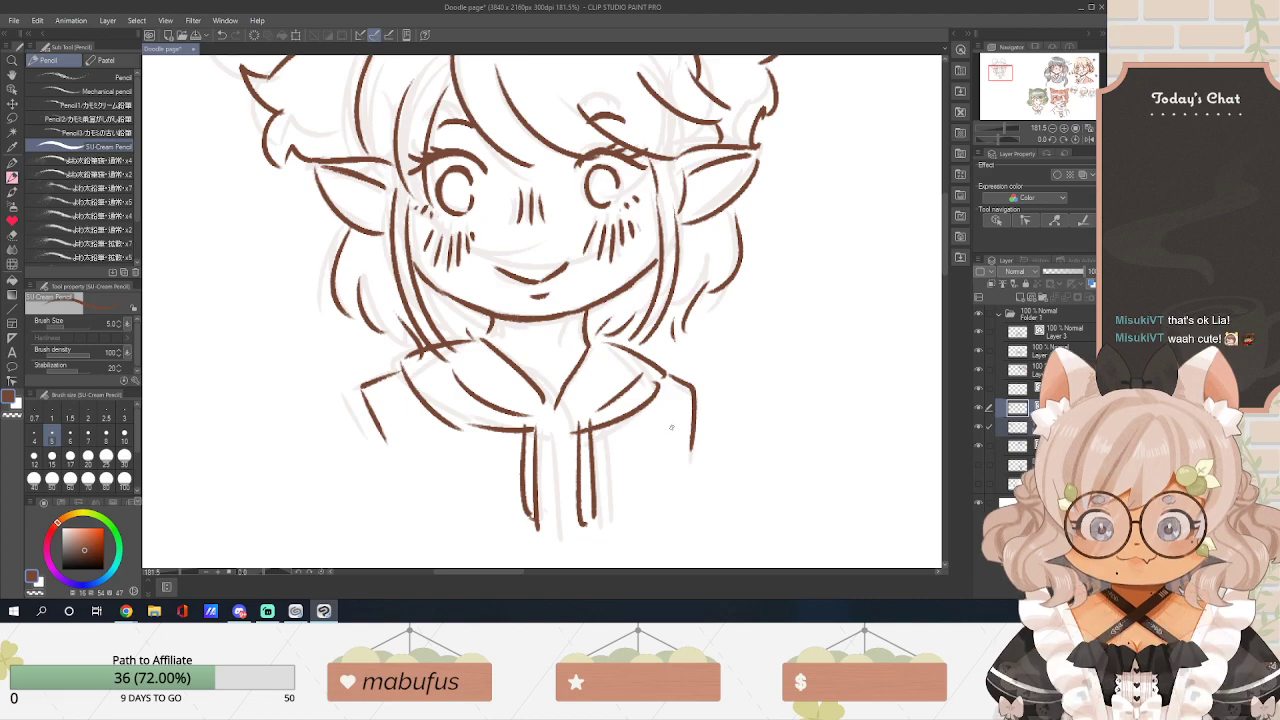
scroll(665, 443, down, 5)
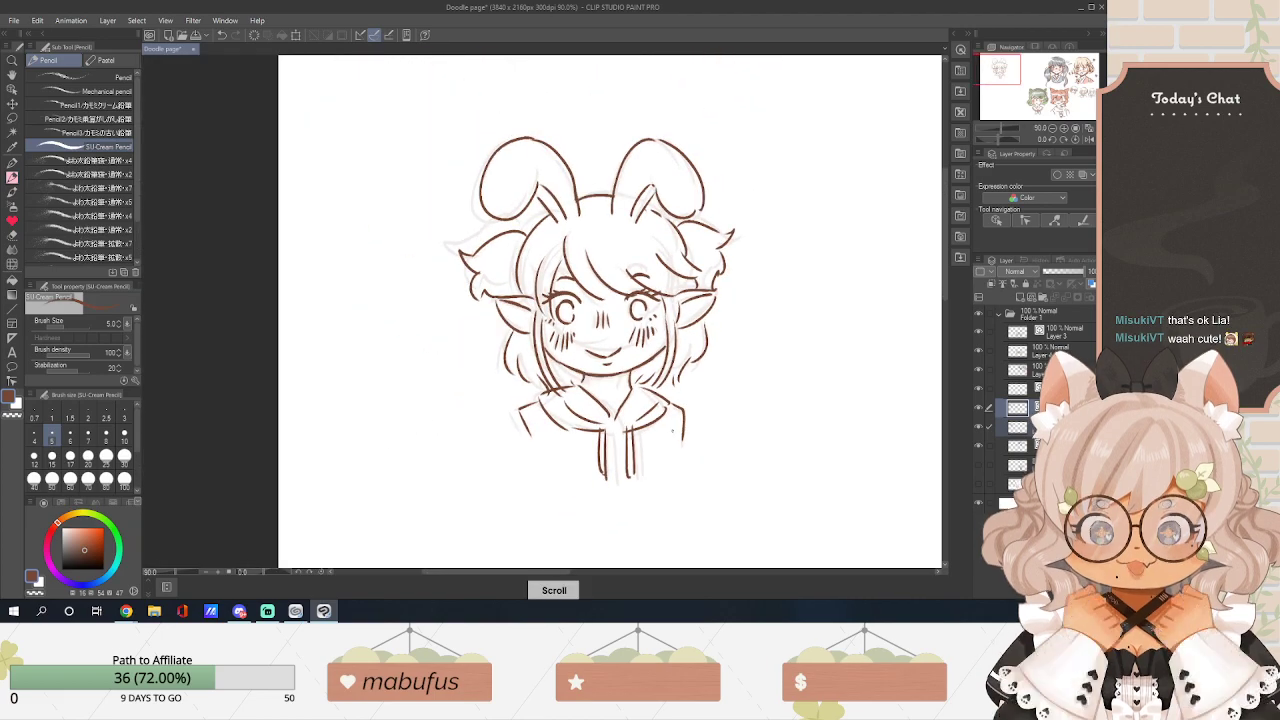
scroll(672, 432, up, 1)
scroll(667, 437, up, 3)
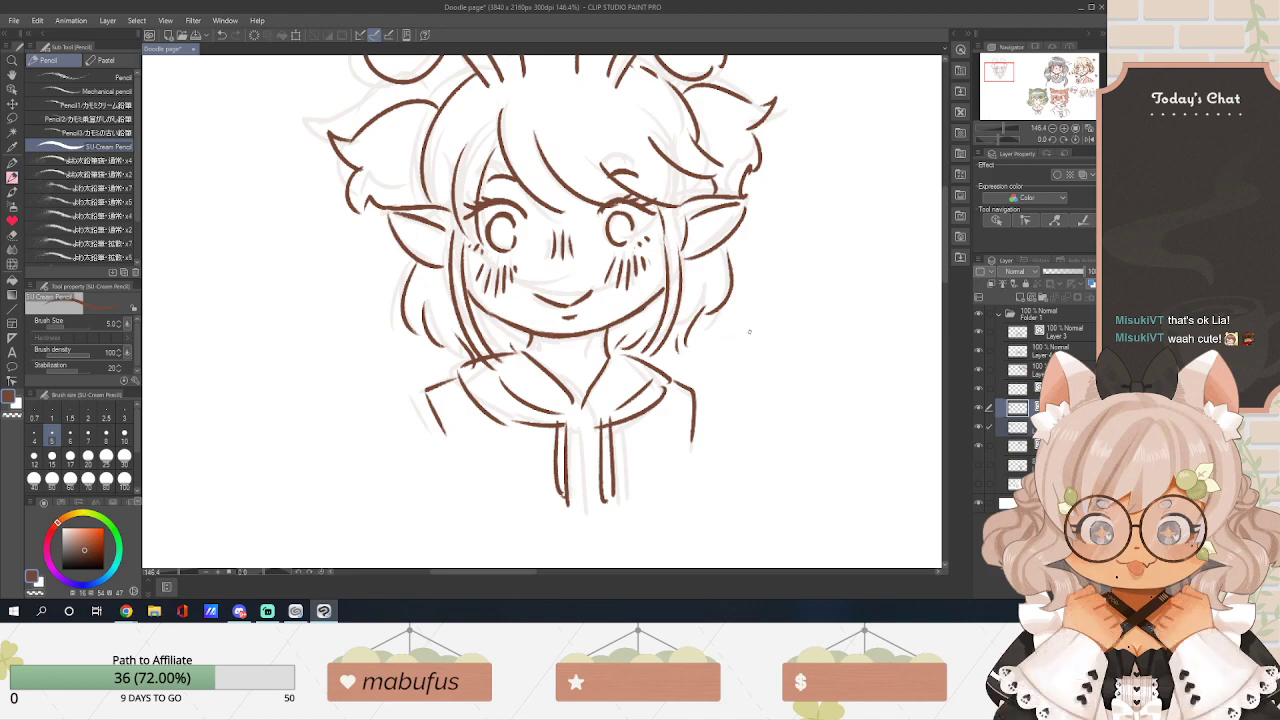
scroll(784, 348, up, 2)
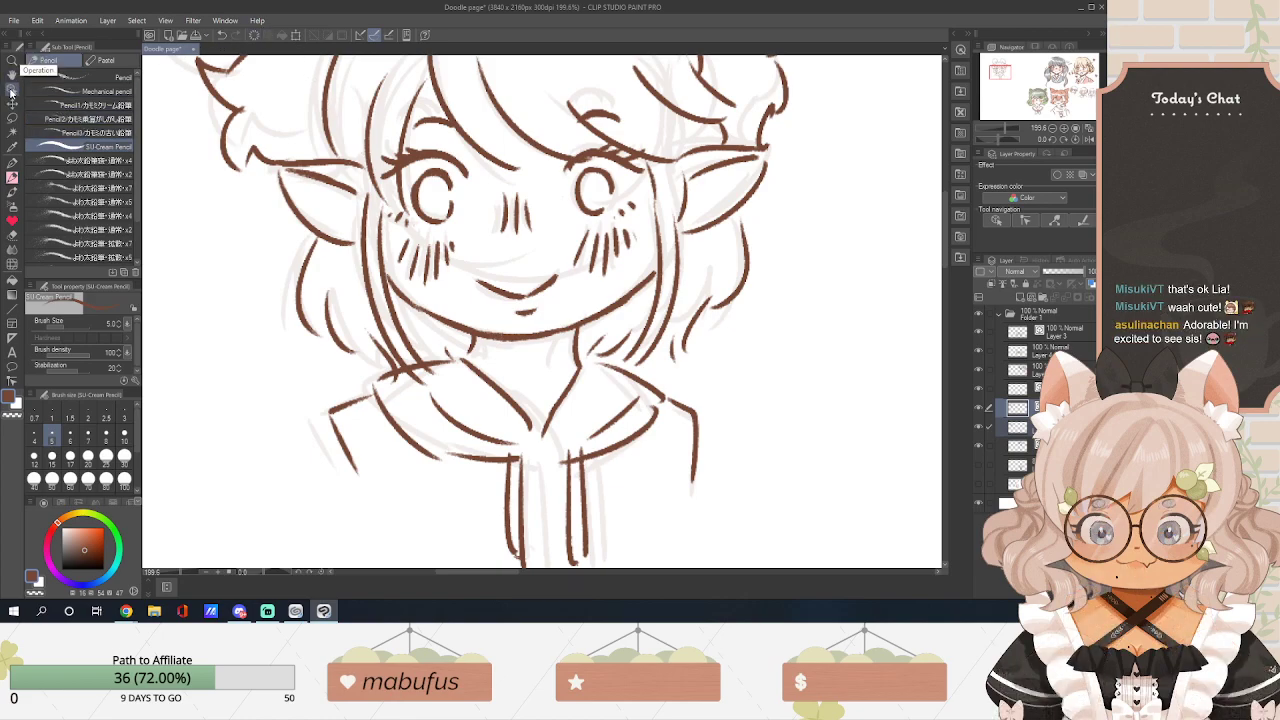
Lasso the iris ring of the bust's left eye and nudge it slightly upward with a Scale/Rotate transform.
click(12, 117)
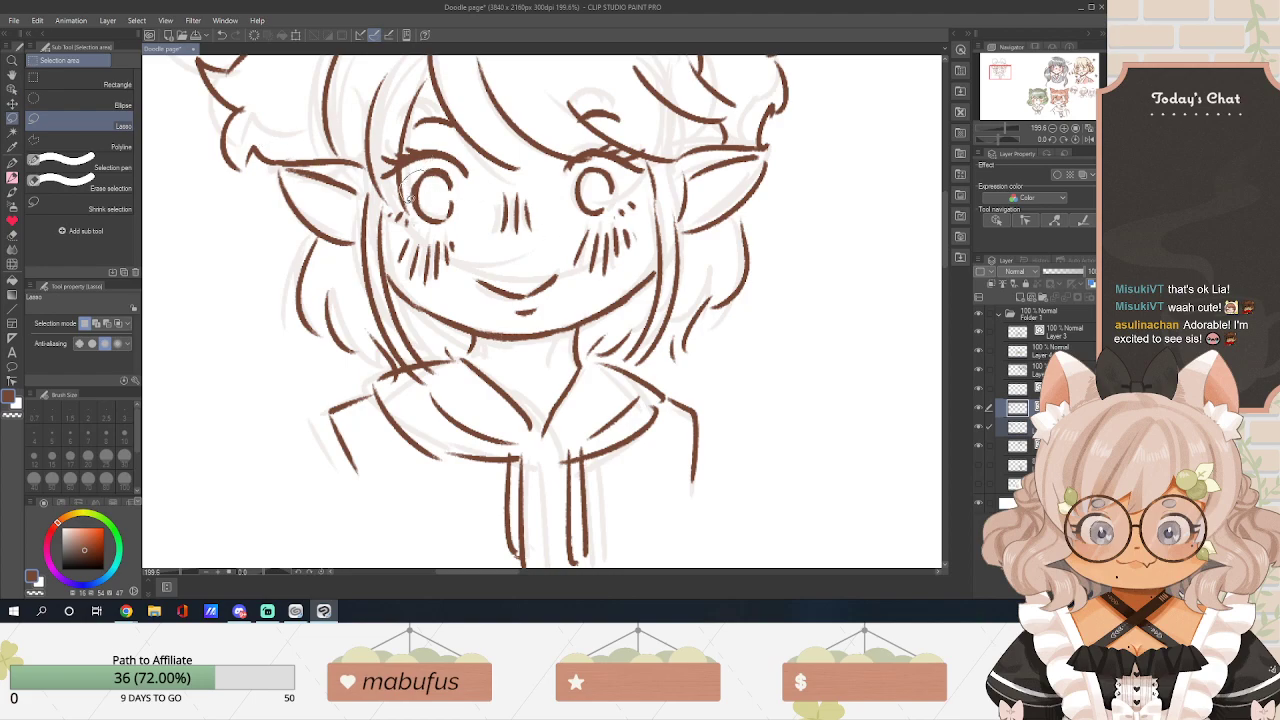
mouse_move(414, 166)
mouse_down()
mouse_move(428, 225)
mouse_move(462, 215)
mouse_move(464, 183)
mouse_move(416, 175)
mouse_up()
click(295, 35)
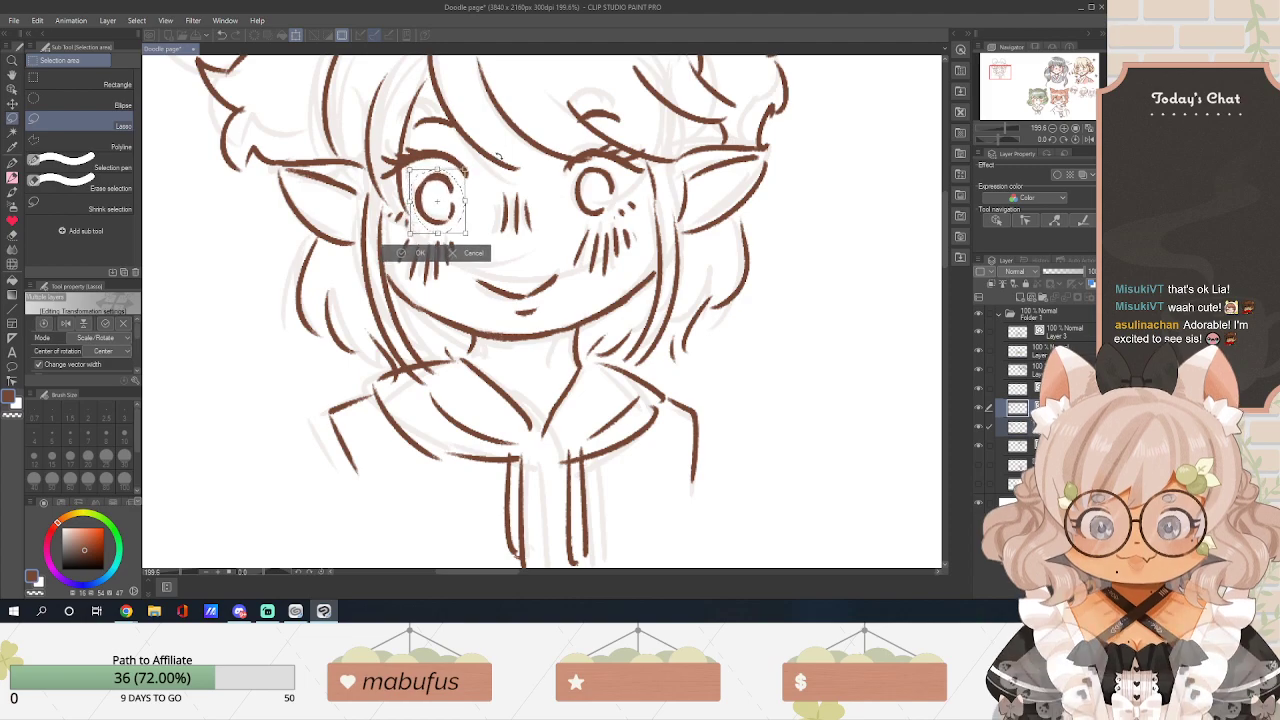
drag(436, 201, 449, 174)
click(418, 249)
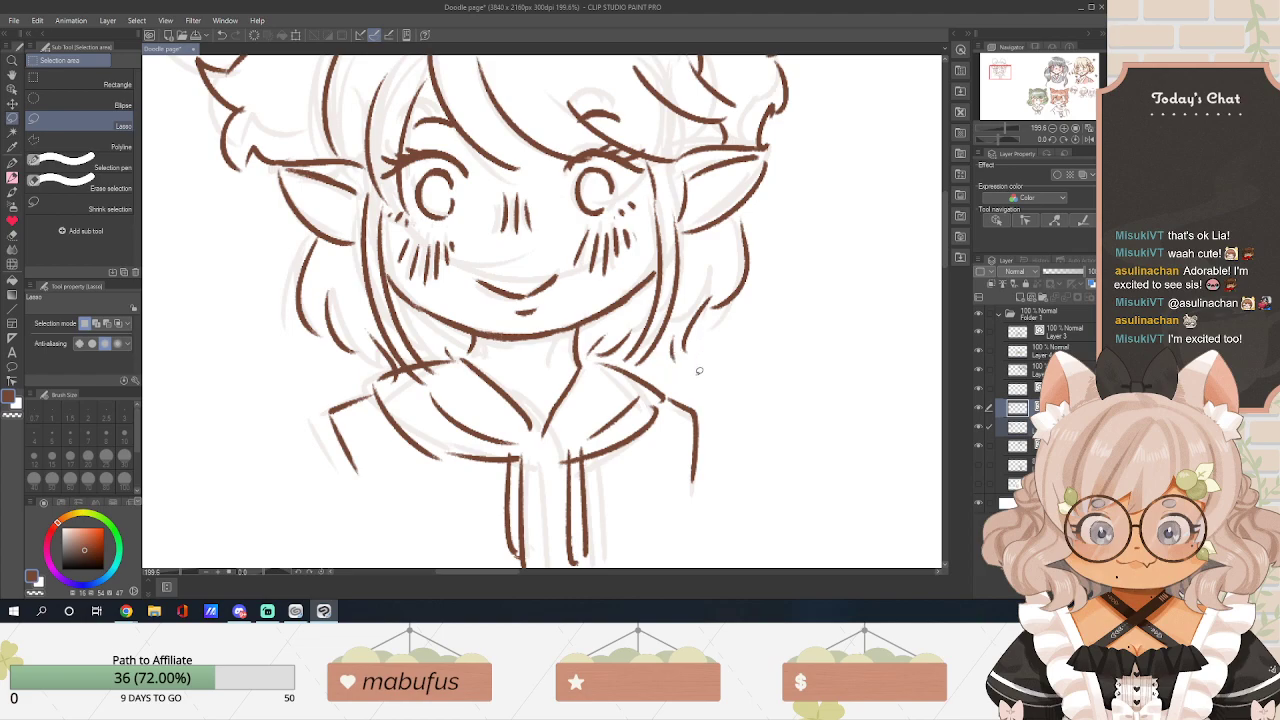
Make the faint sketch layer the only selected layer and toggle its visibility to identify it.
drag(505, 573, 493, 571)
scroll(658, 441, down, 8)
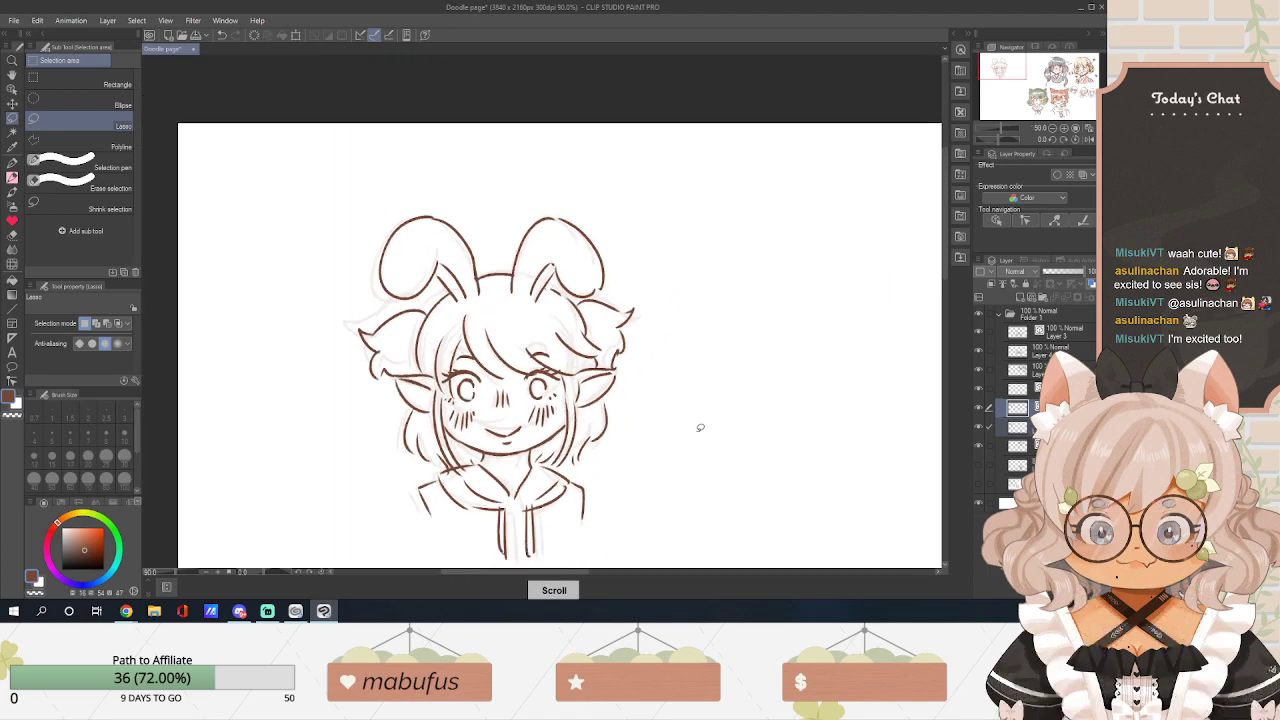
drag(945, 266, 945, 337)
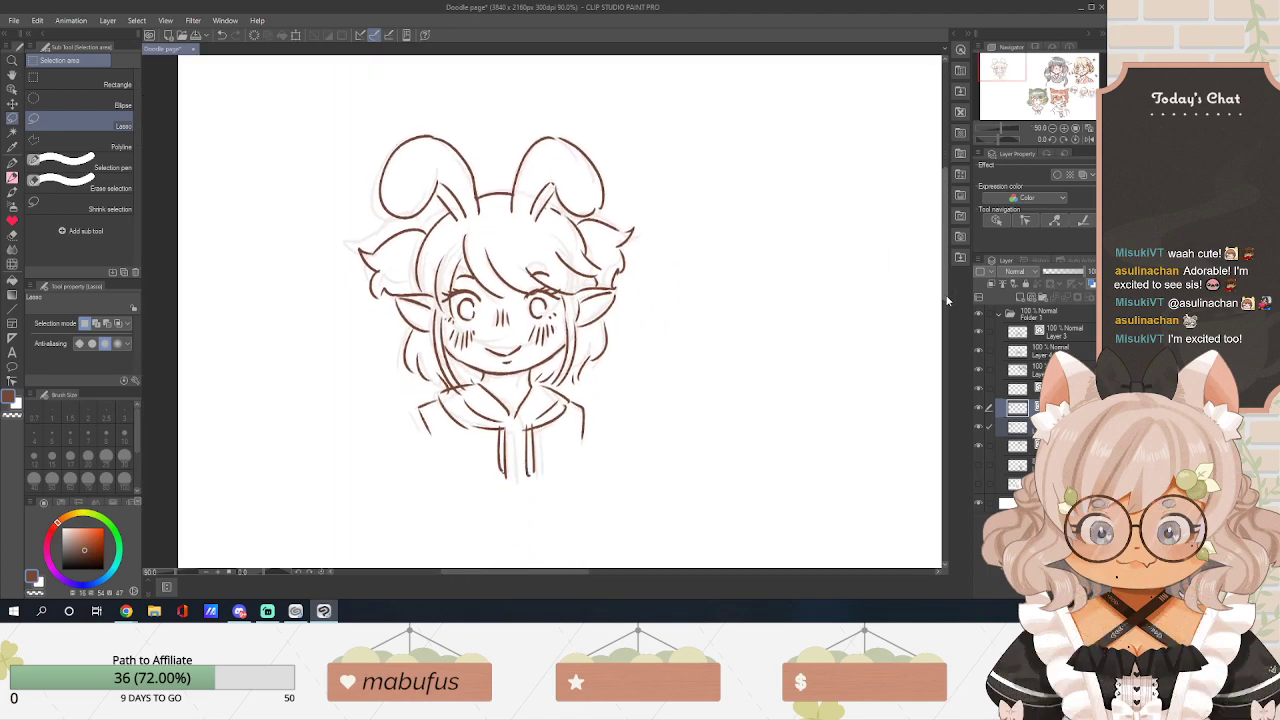
drag(497, 574, 529, 574)
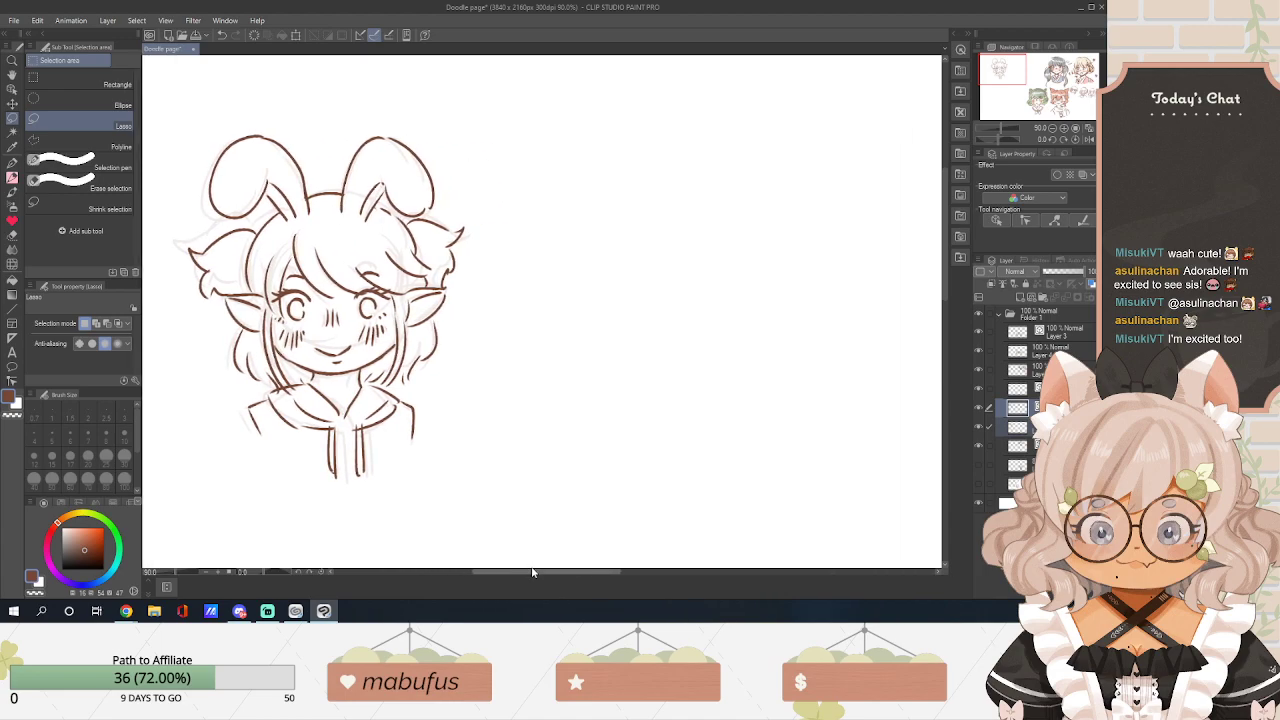
click(990, 428)
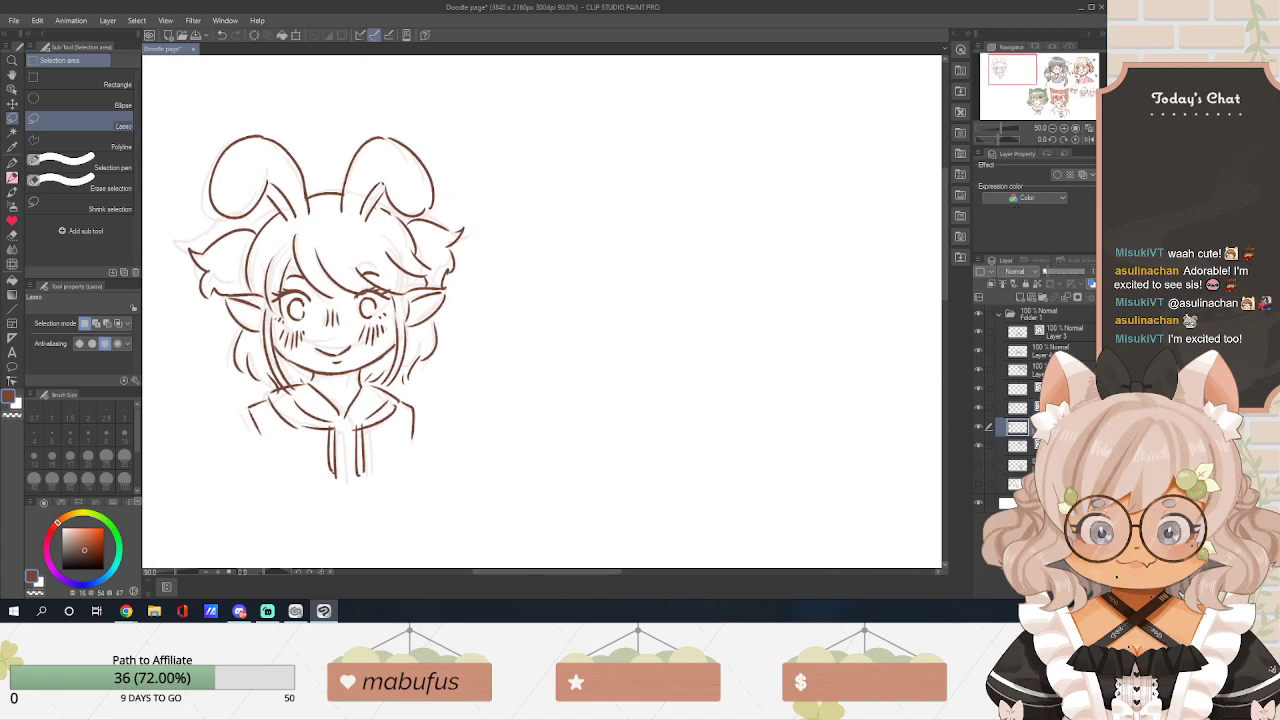
click(978, 427)
click(977, 427)
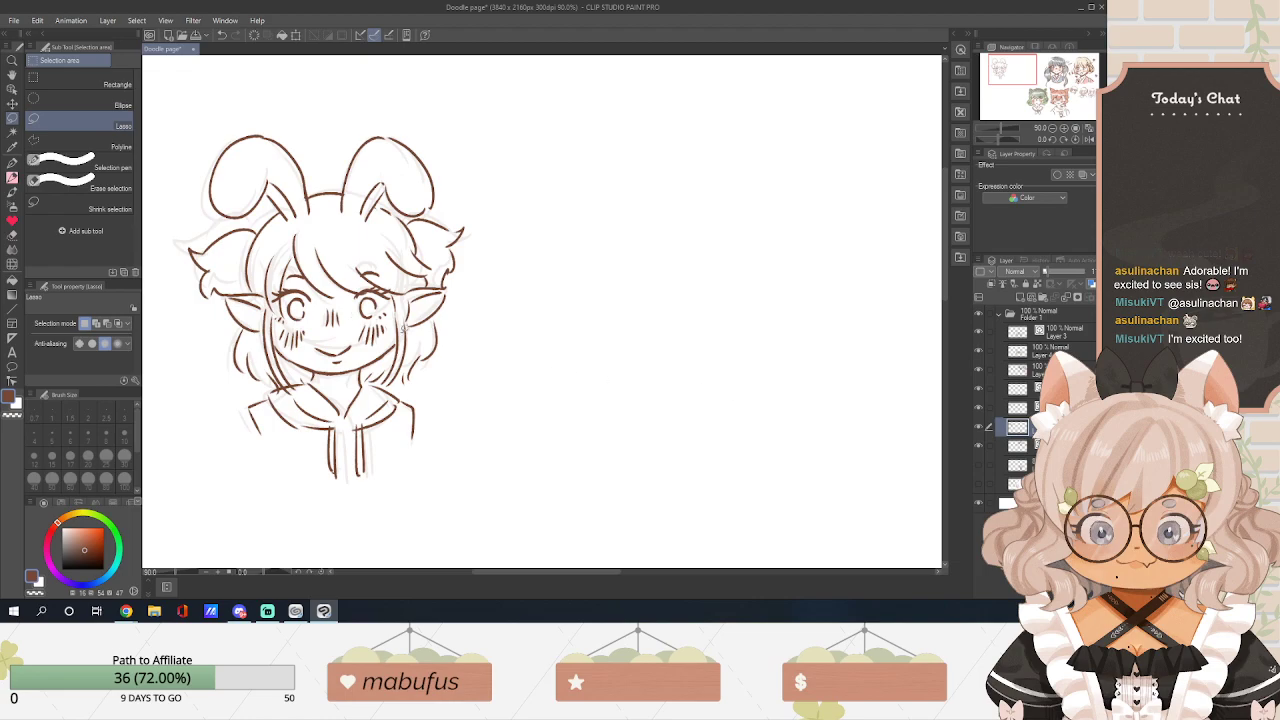
Look through the pen, brush and marker presets and return to the SU-Cream Pencil.
click(13, 133)
click(13, 106)
click(13, 121)
click(13, 165)
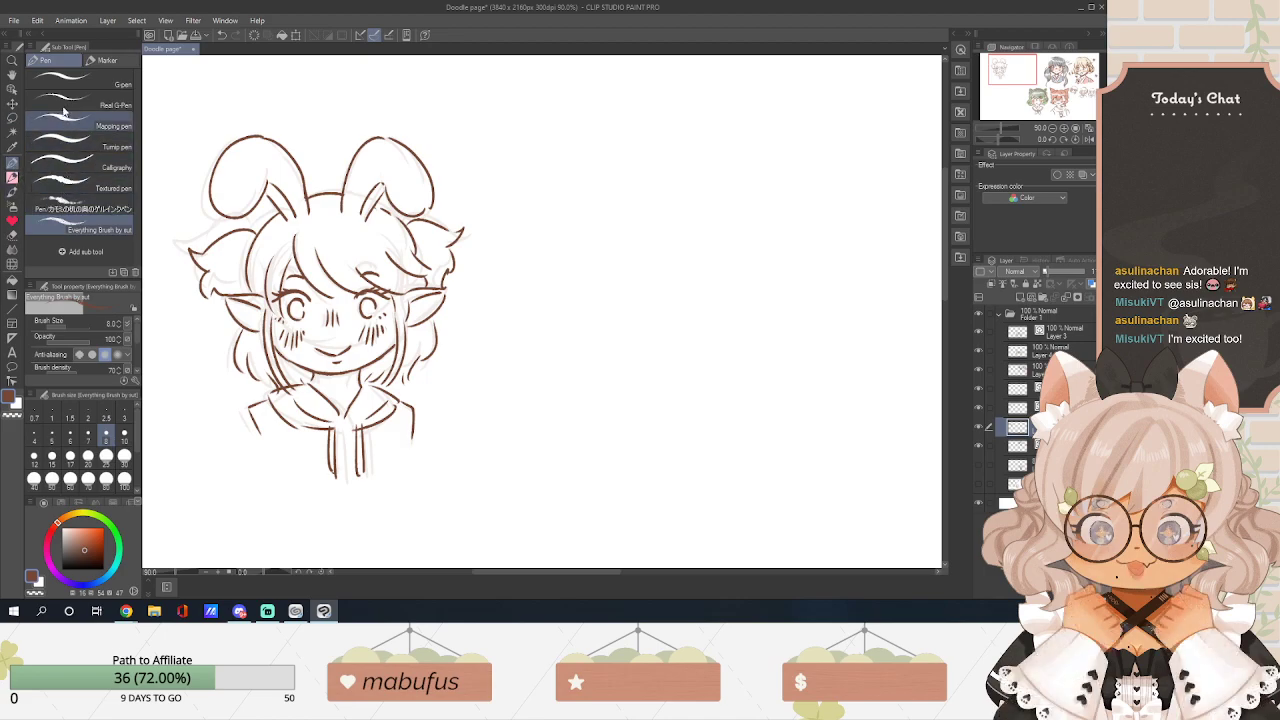
key(b)
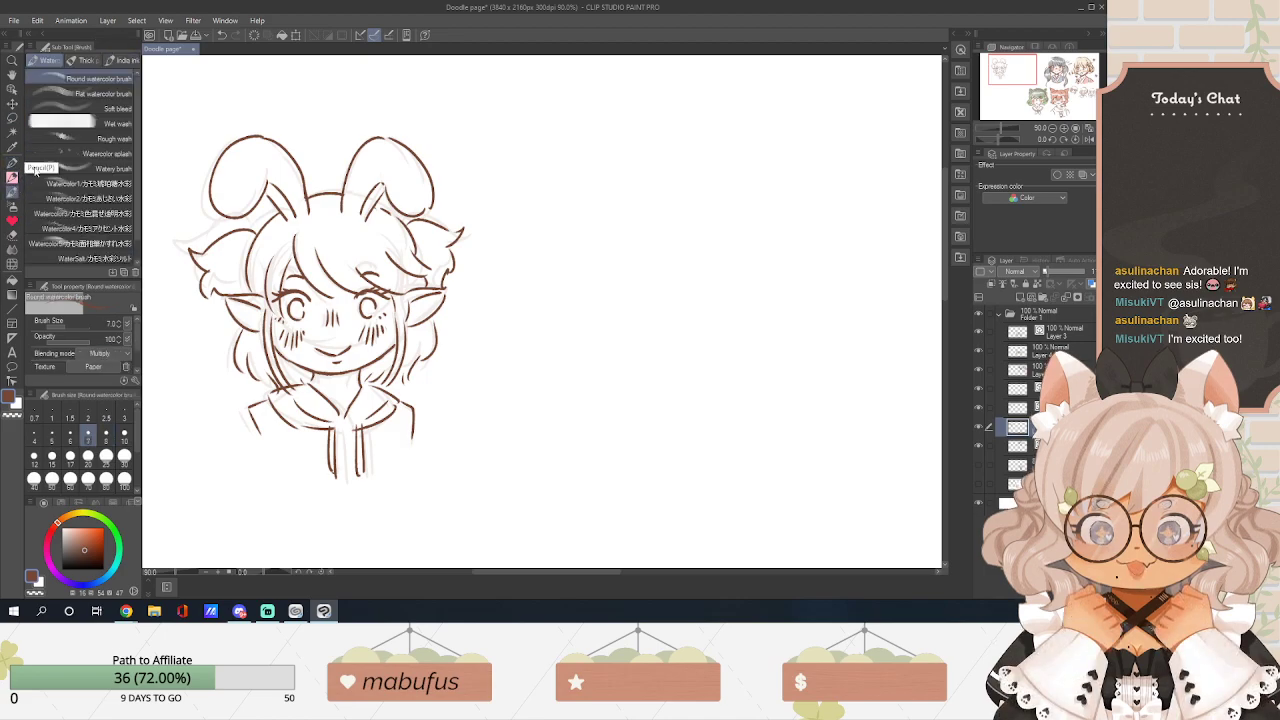
click(86, 61)
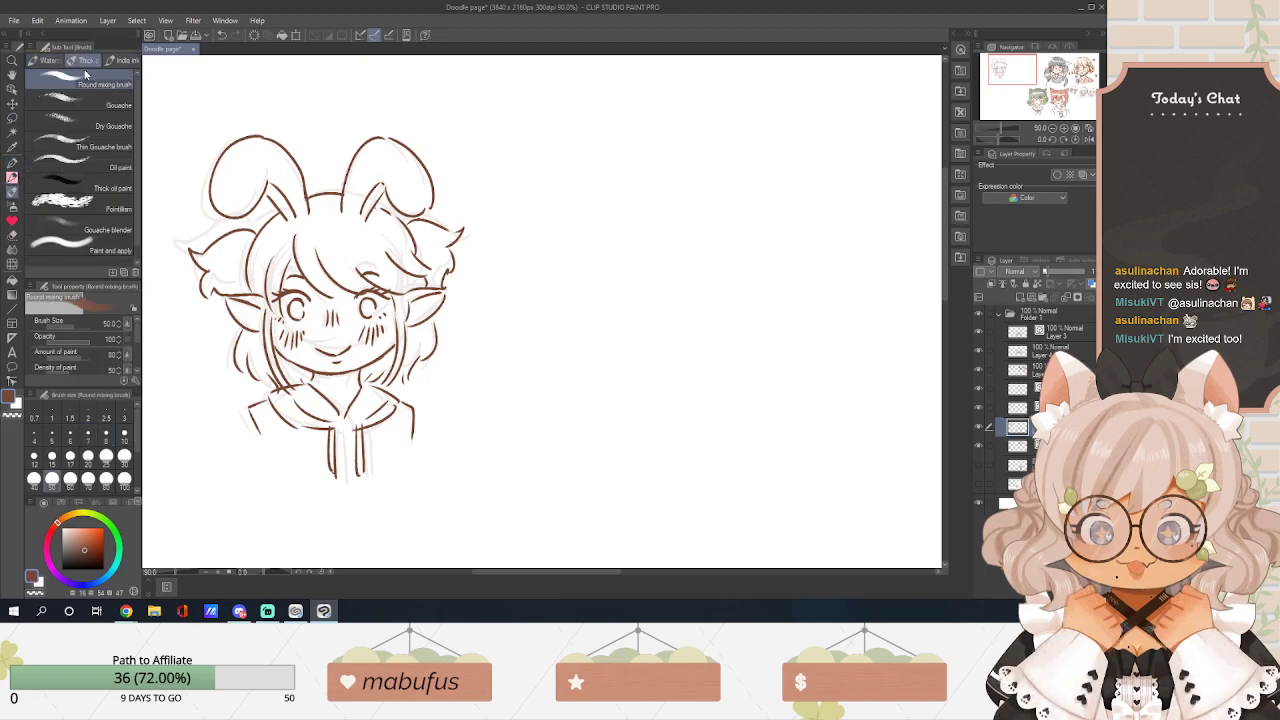
click(13, 165)
click(100, 60)
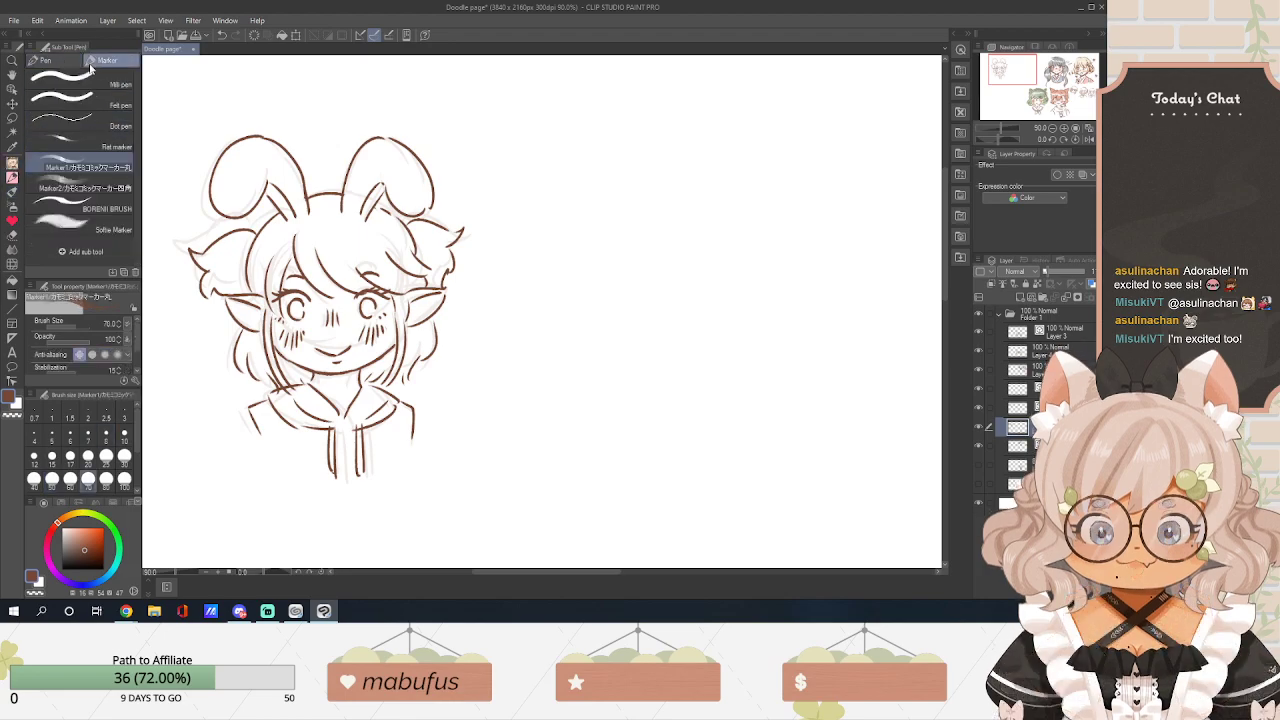
click(60, 63)
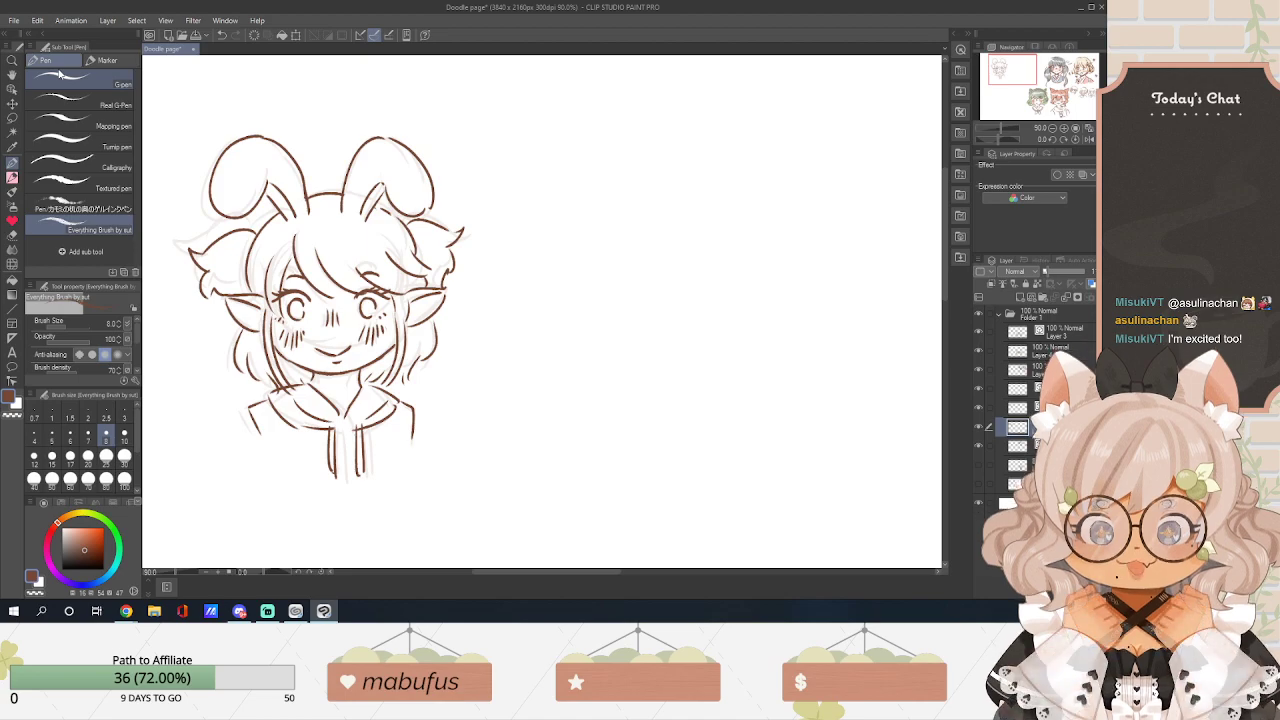
click(12, 178)
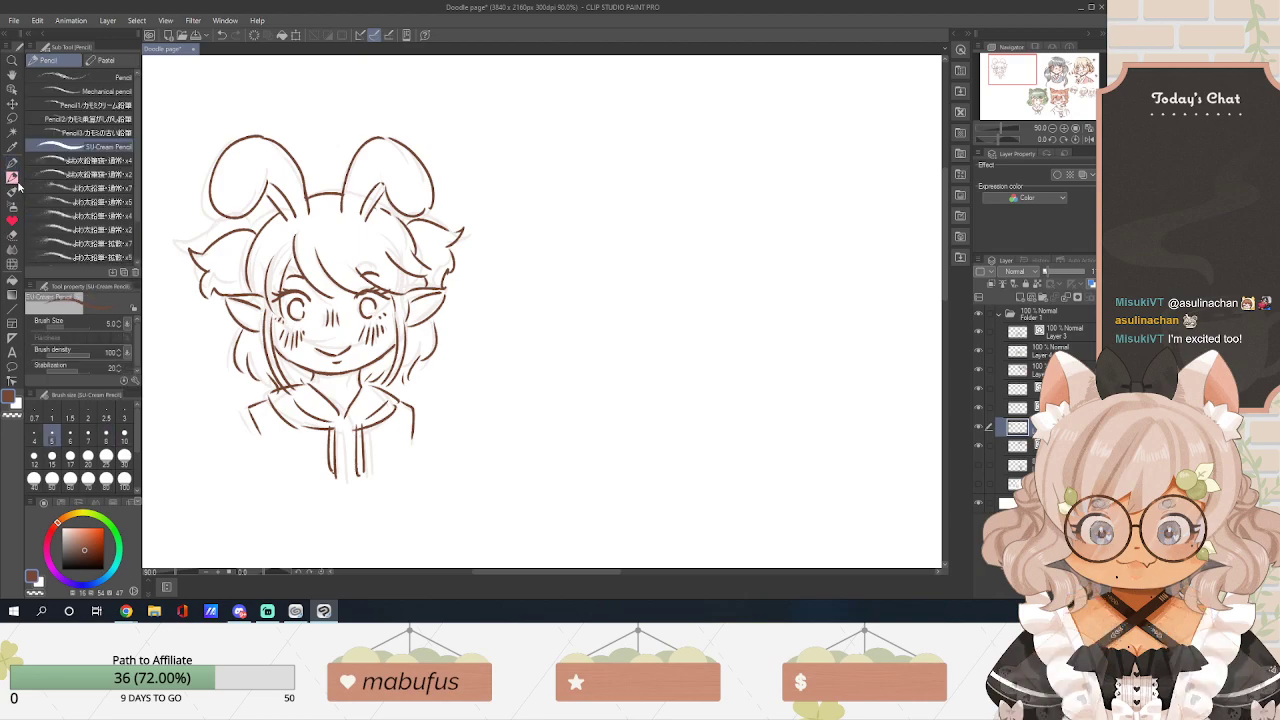
Sketch the round head guide and jaw lines of a new character in the blank area beside the bust, undoing the last stray stroke.
drag(542, 566, 558, 566)
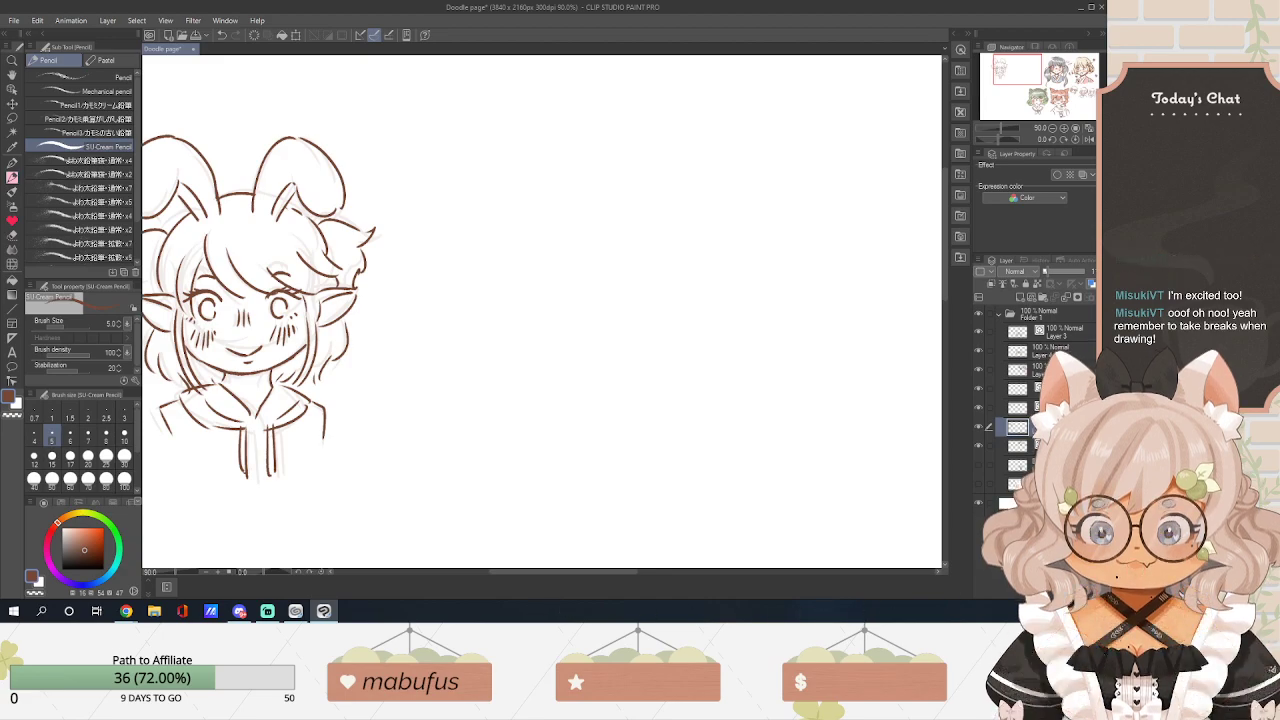
key(alt+Tab)
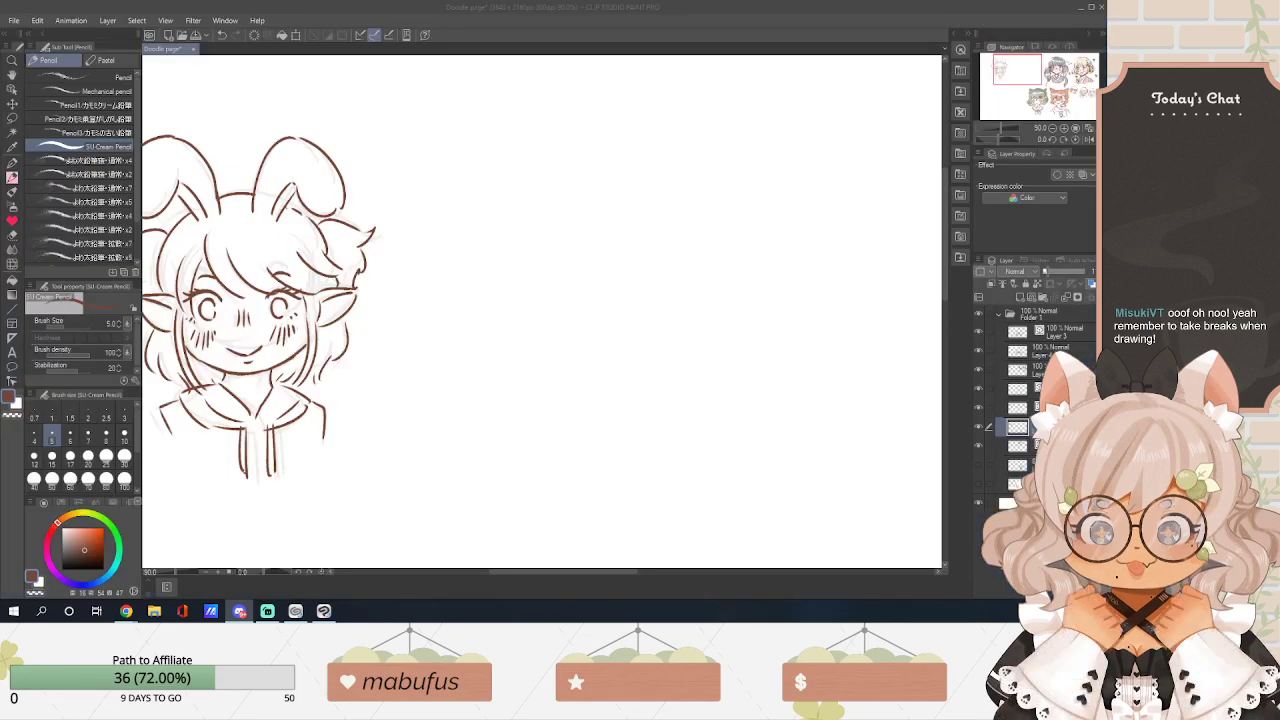
key(alt+Tab)
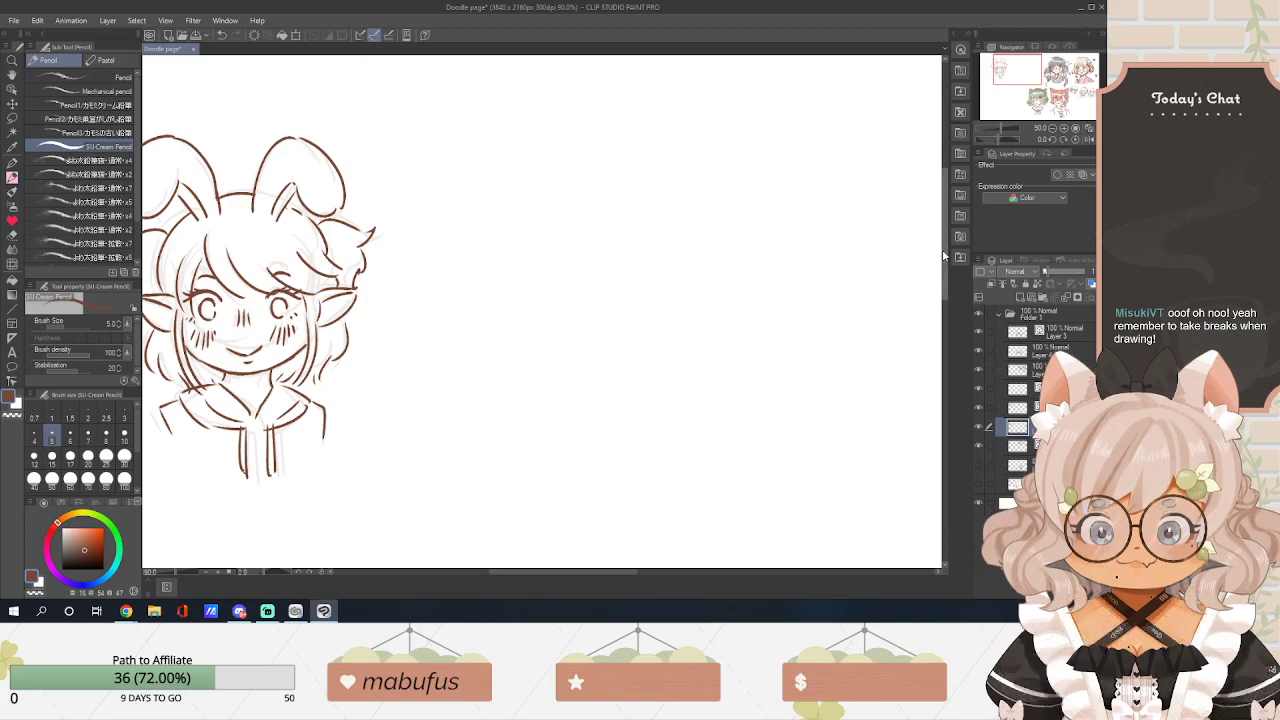
scroll(844, 293, down, 2)
scroll(499, 222, up, 1)
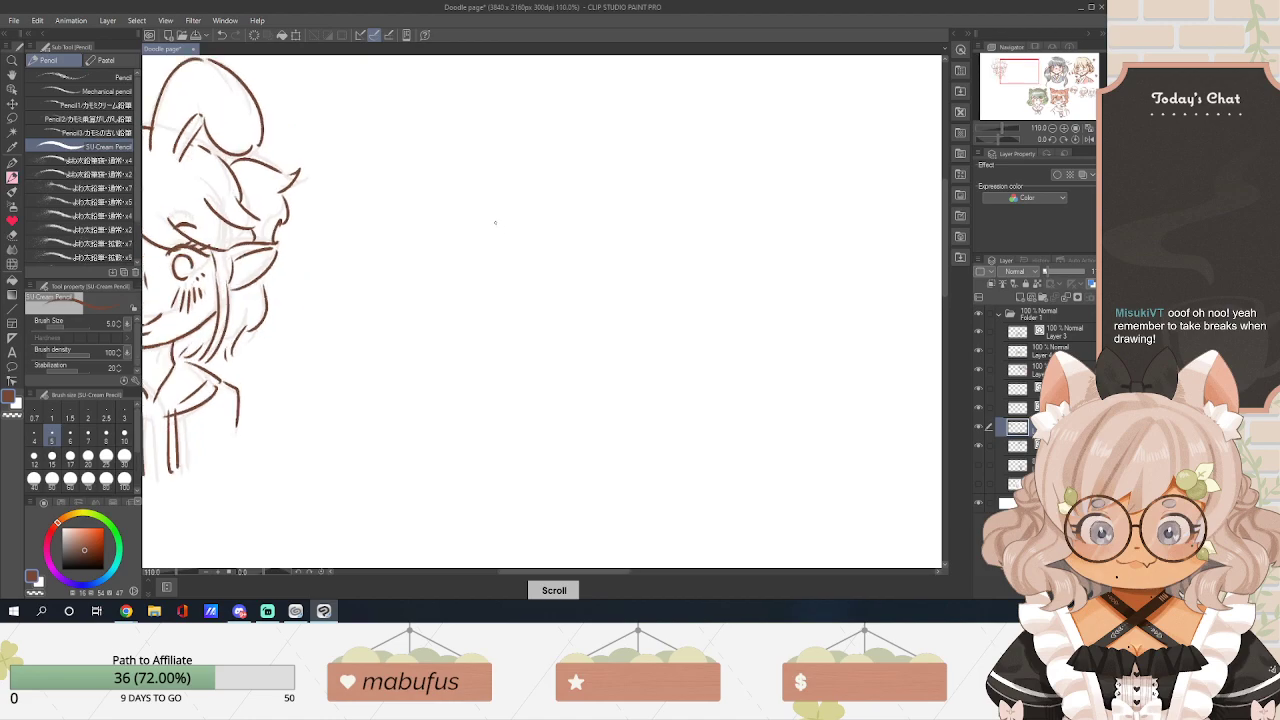
mouse_move(436, 212)
mouse_down()
mouse_move(431, 276)
mouse_move(462, 312)
mouse_move(500, 314)
mouse_up()
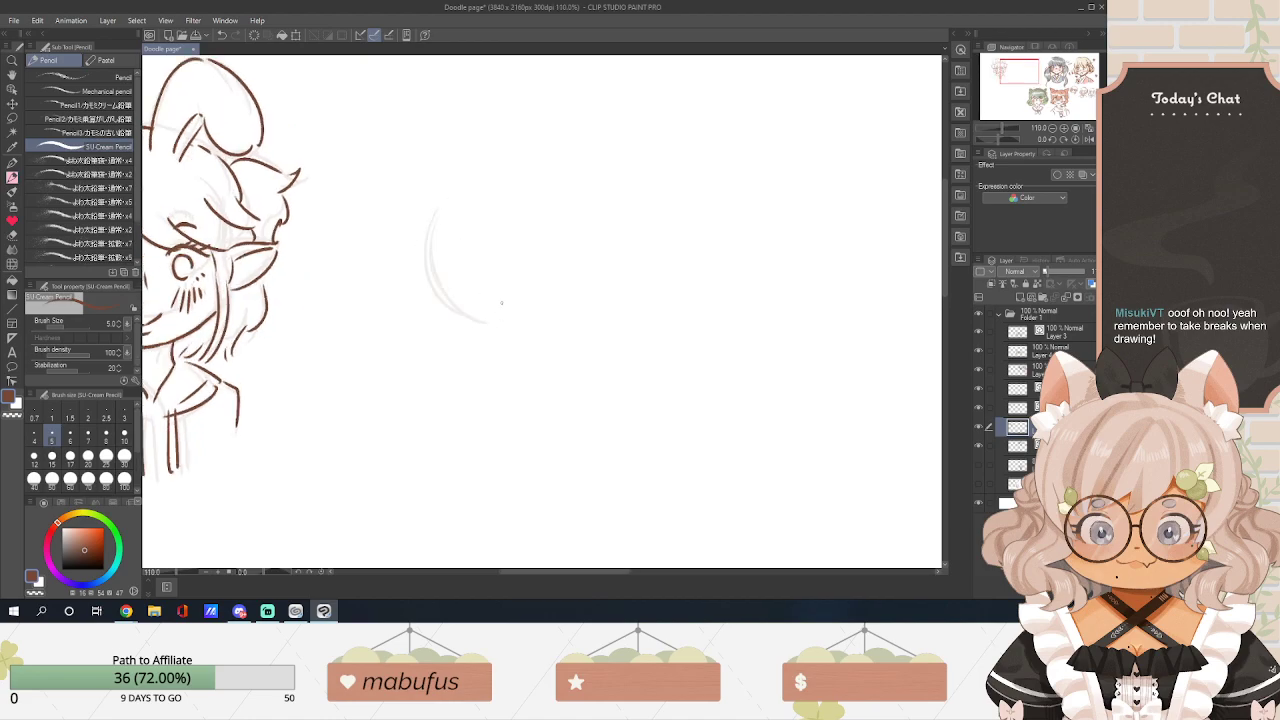
mouse_move(446, 215)
mouse_down()
mouse_move(494, 183)
mouse_move(538, 182)
mouse_move(584, 230)
mouse_move(578, 292)
mouse_up()
mouse_move(428, 296)
mouse_down()
mouse_move(423, 264)
mouse_move(438, 291)
mouse_up()
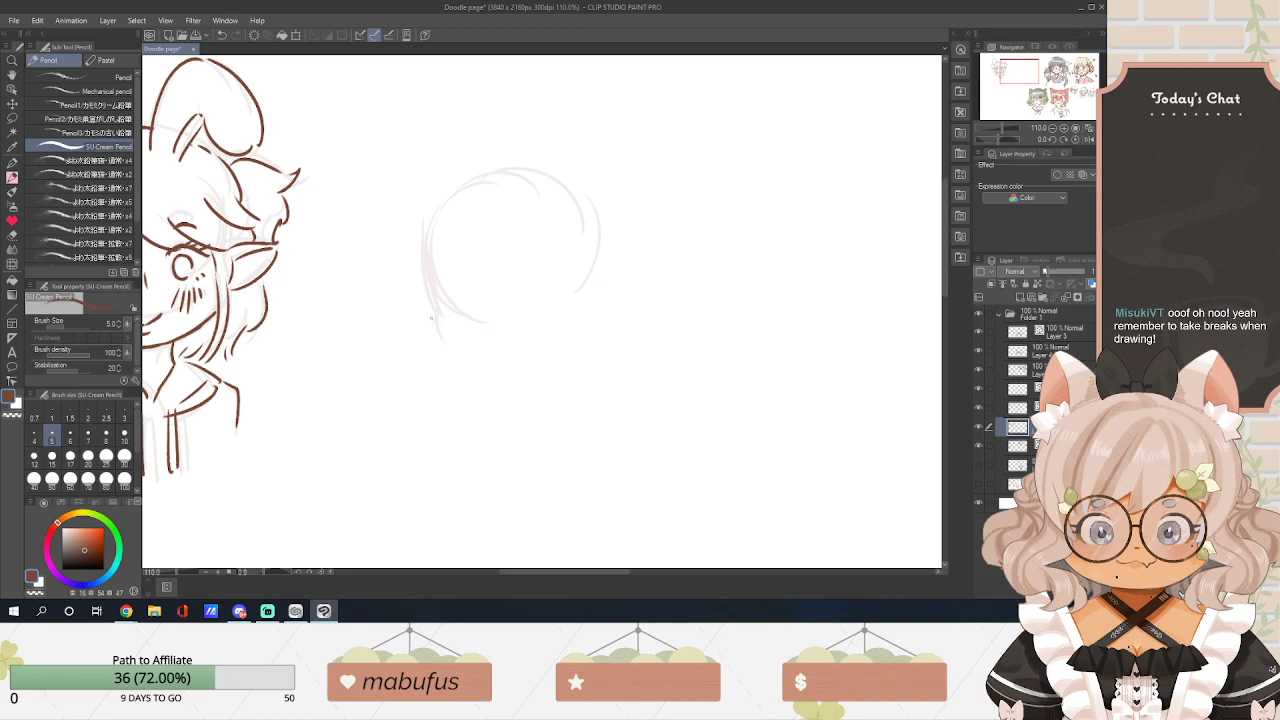
drag(438, 344, 494, 368)
drag(561, 343, 513, 375)
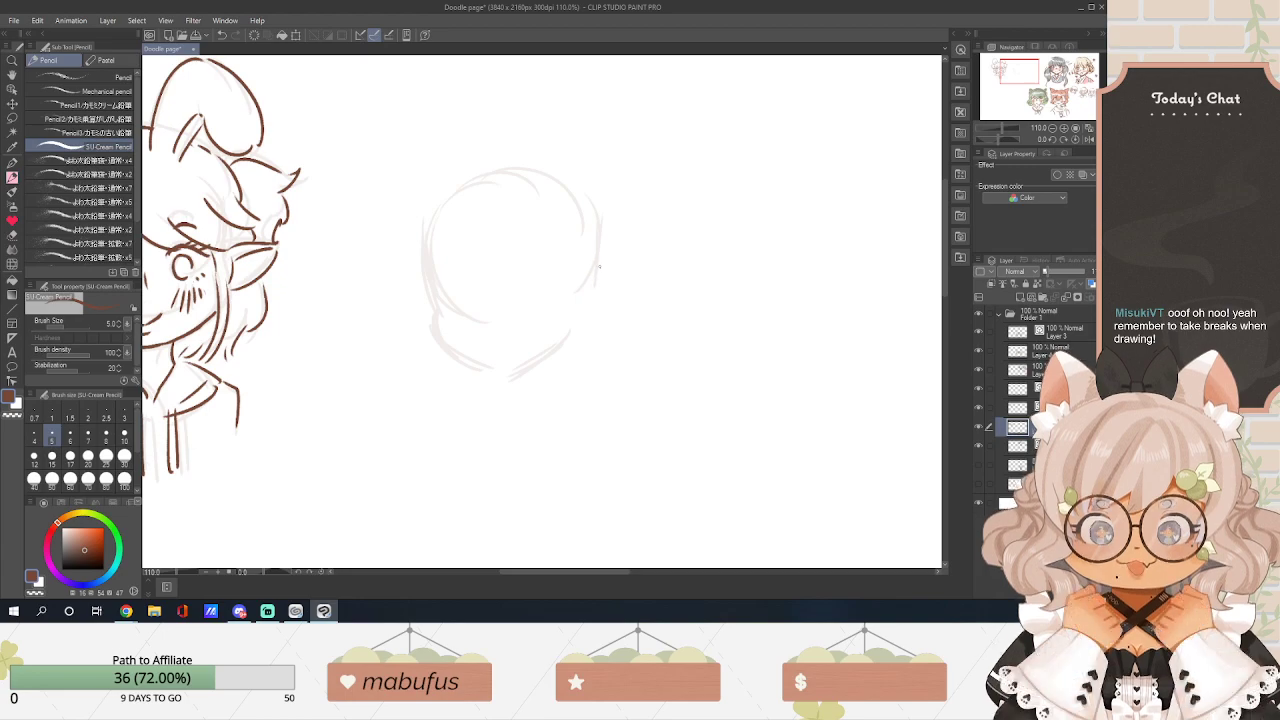
key(ctrl+z)
Sketch a row of curved bang strands falling across the new head's forehead.
drag(446, 206, 477, 273)
drag(488, 198, 515, 270)
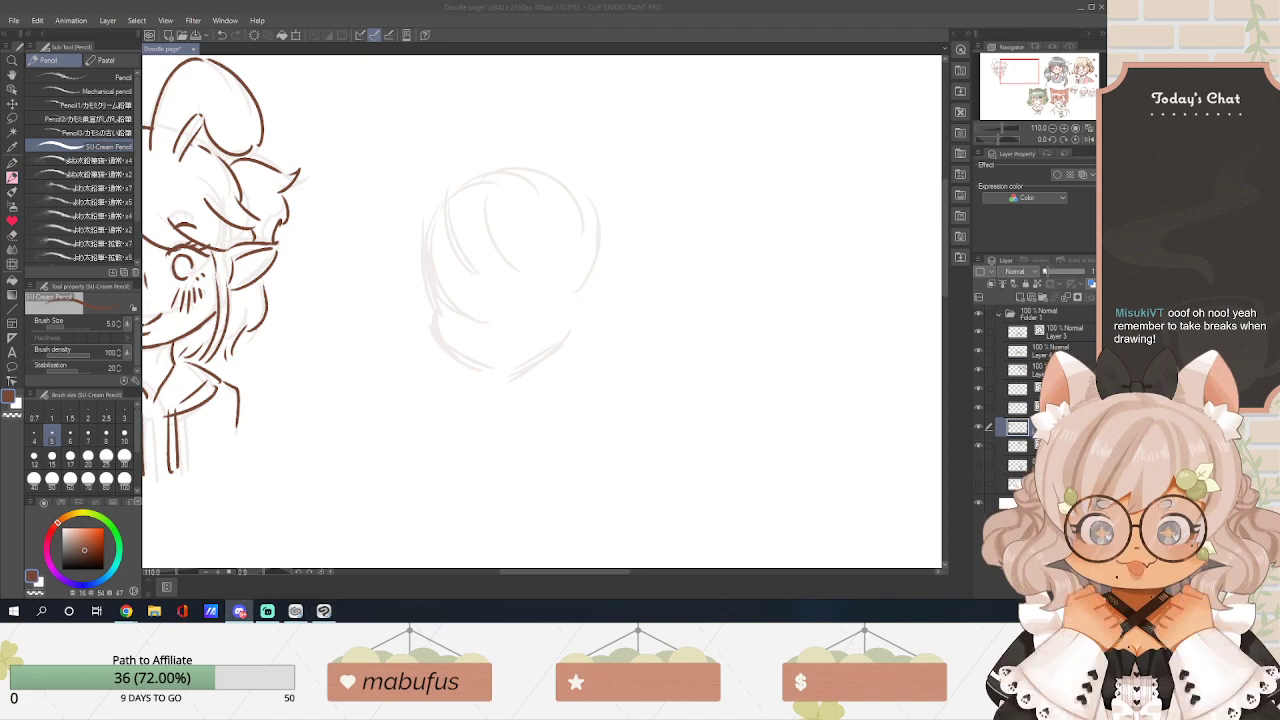
key(alt+Tab)
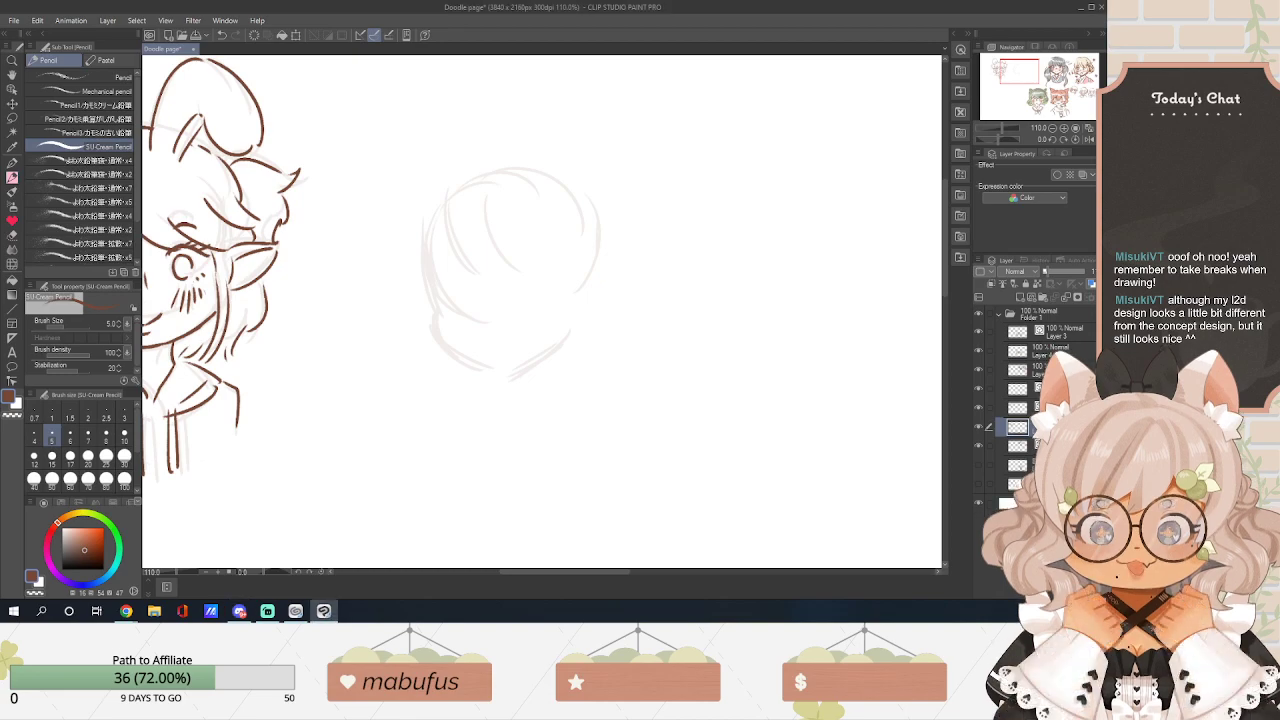
drag(472, 221, 500, 271)
drag(512, 225, 546, 273)
drag(566, 227, 575, 273)
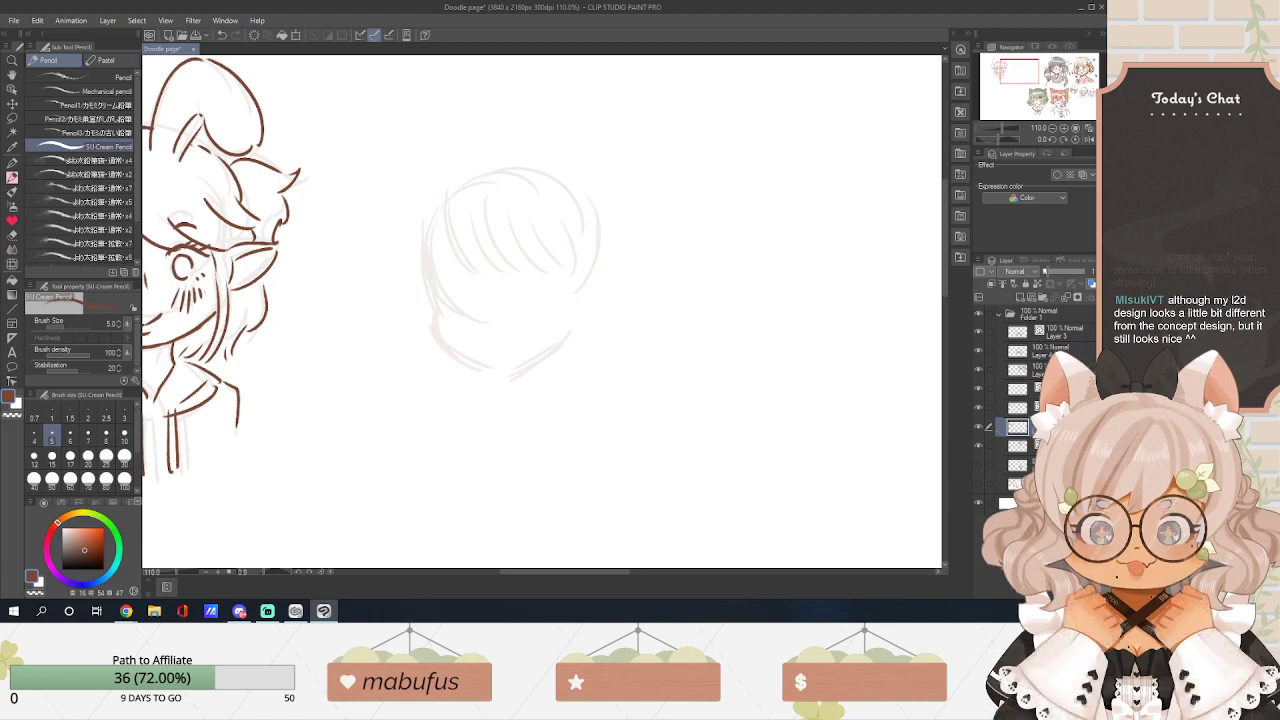
Sketch the puffed hair outline along the left side of the new head and over its crown.
key(alt+Tab)
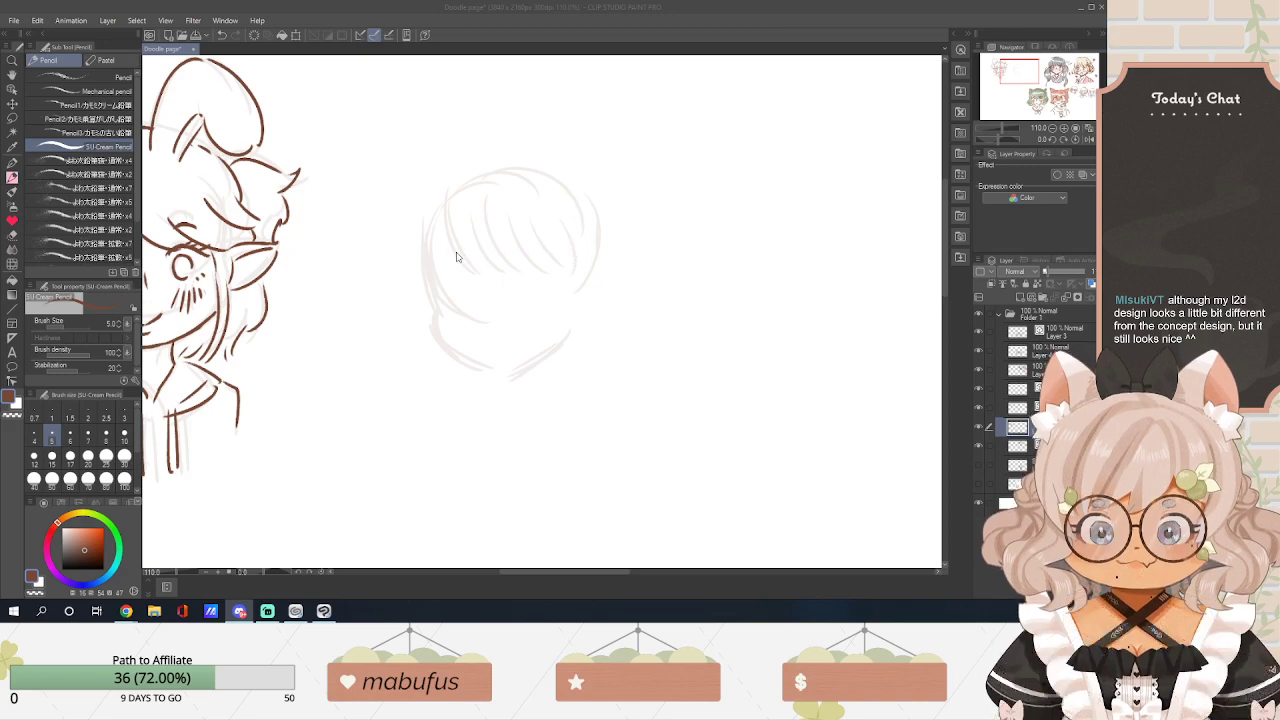
click(423, 211)
mouse_move(407, 213)
mouse_down()
mouse_move(401, 249)
mouse_move(396, 284)
mouse_up()
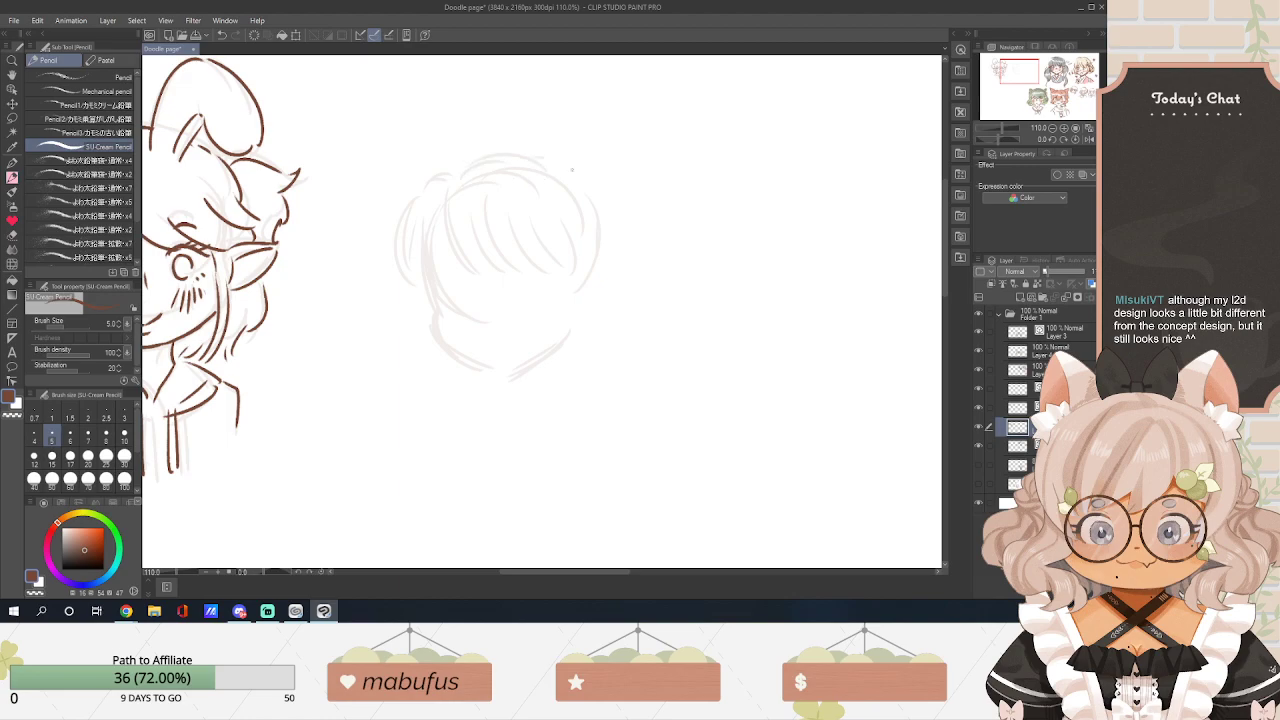
Sketch long wavy hair locks flowing down past the jaw on both sides of the new character's face.
scroll(577, 256, up, 2)
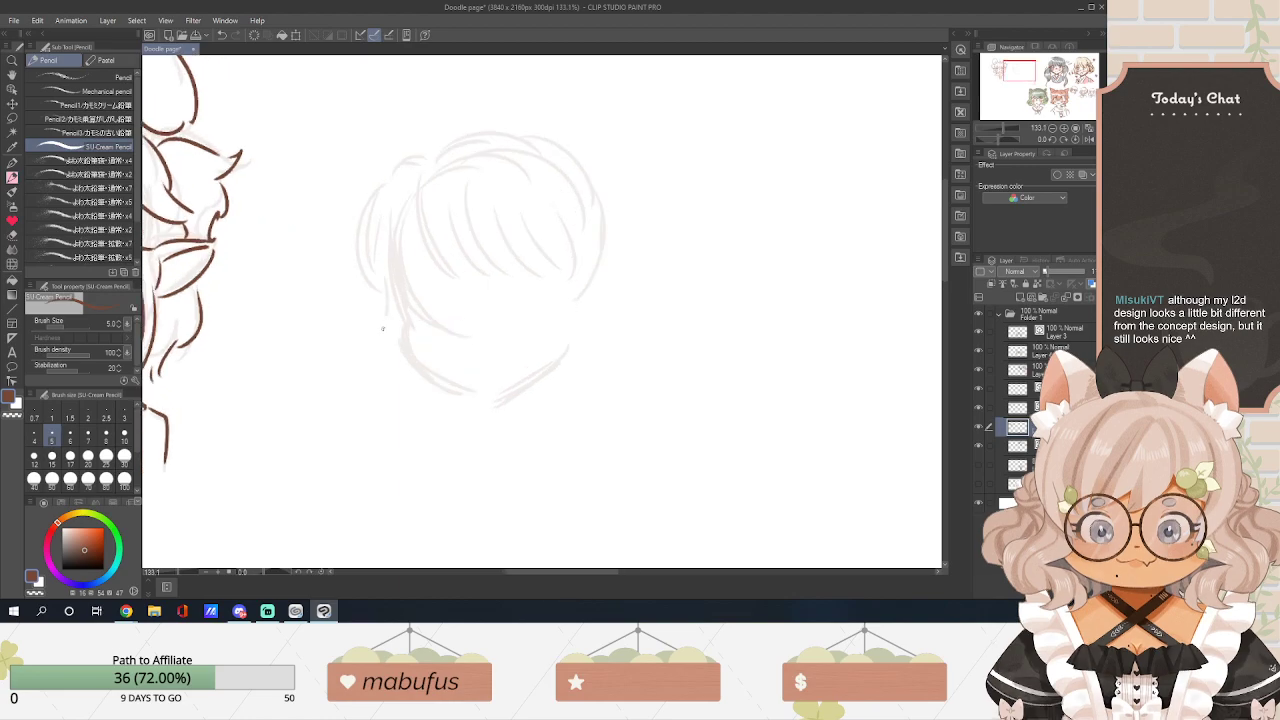
mouse_move(364, 356)
mouse_down()
mouse_move(344, 420)
mouse_move(394, 462)
mouse_up()
mouse_move(380, 406)
mouse_down()
mouse_move(404, 472)
mouse_move(378, 498)
mouse_up()
drag(424, 436, 427, 460)
mouse_move(578, 300)
mouse_down()
mouse_move(591, 406)
mouse_move(578, 385)
mouse_move(570, 452)
mouse_up()
drag(612, 390, 568, 490)
drag(618, 350, 643, 425)
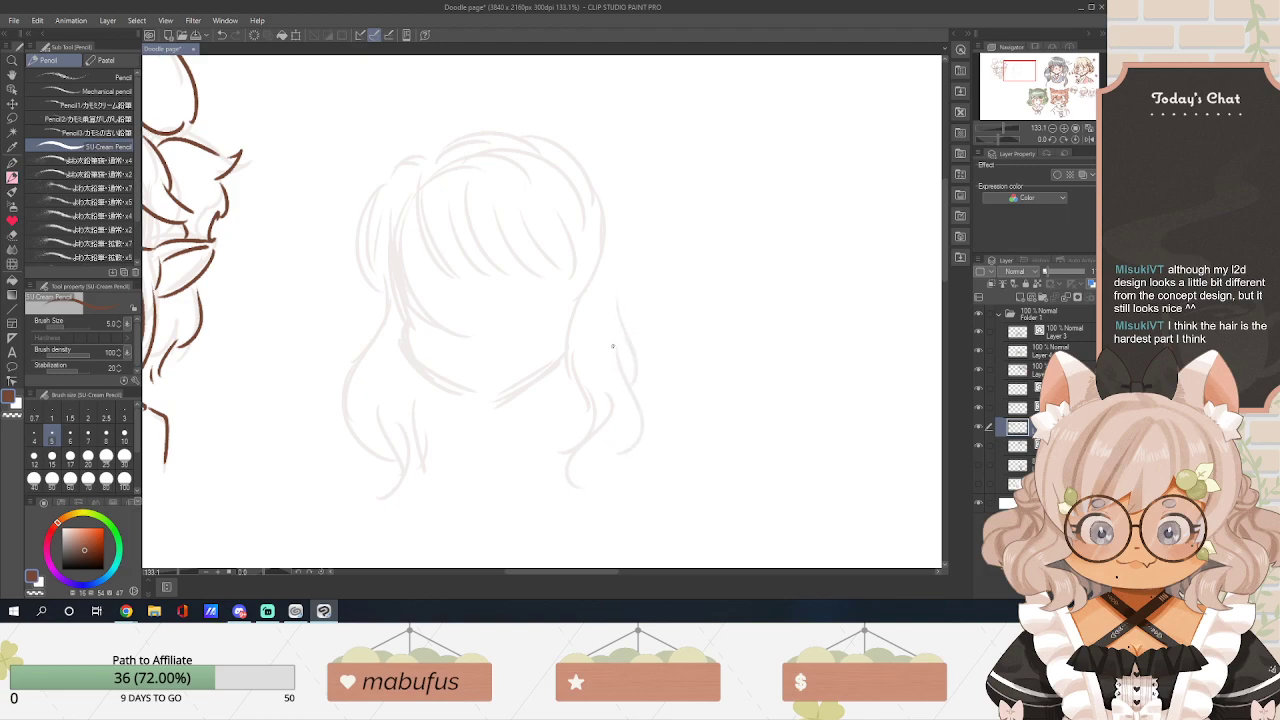
Sketch crisscrossed ribbon lacing ending in a small bow over the hair lock on the right side of the face.
mouse_move(603, 263)
mouse_down()
mouse_move(614, 306)
mouse_move(595, 253)
mouse_move(609, 290)
mouse_move(589, 305)
mouse_move(612, 266)
mouse_up()
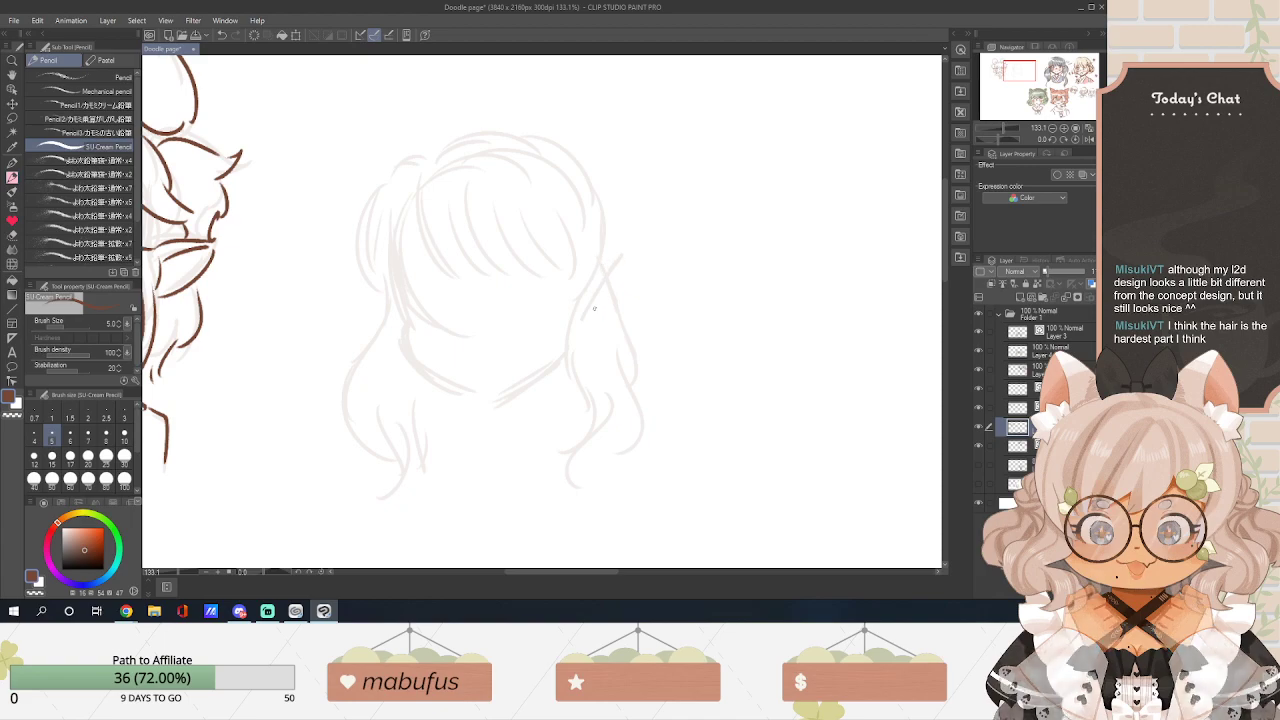
drag(610, 310, 574, 368)
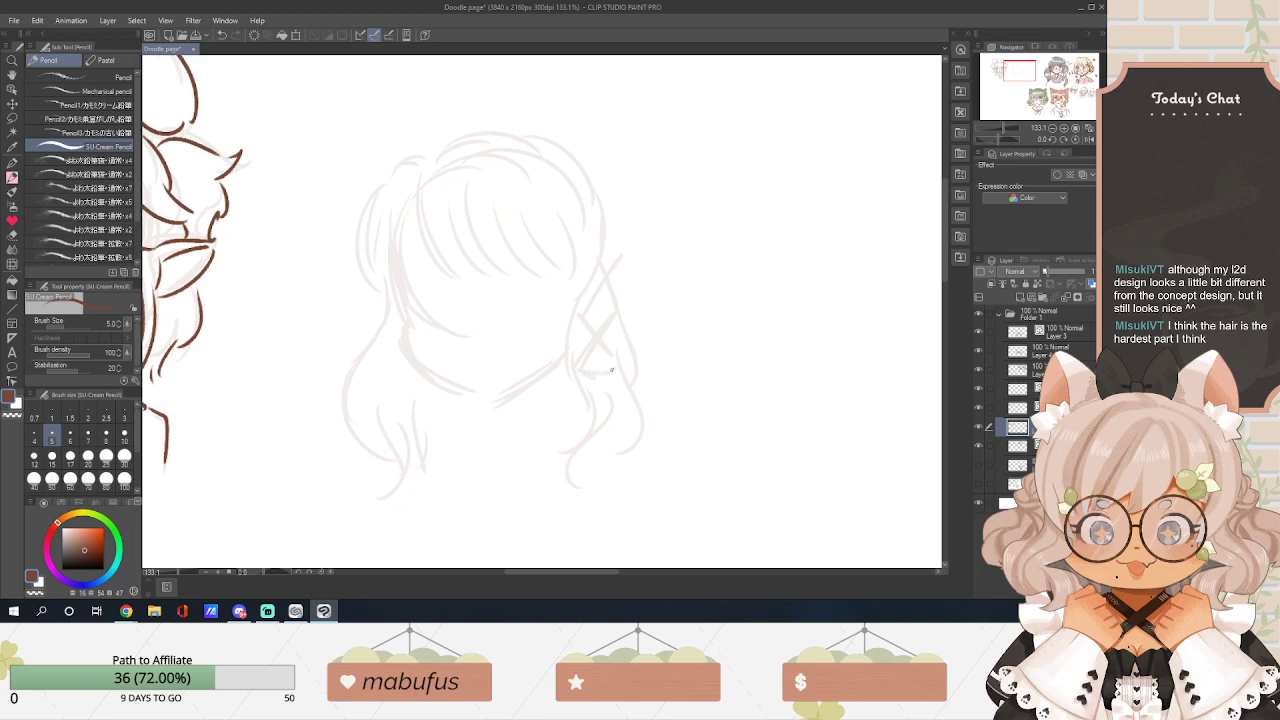
drag(579, 365, 558, 392)
mouse_move(634, 360)
mouse_down()
mouse_move(592, 384)
mouse_move(584, 428)
mouse_move(592, 403)
mouse_move(597, 435)
mouse_move(598, 385)
mouse_move(620, 437)
mouse_up()
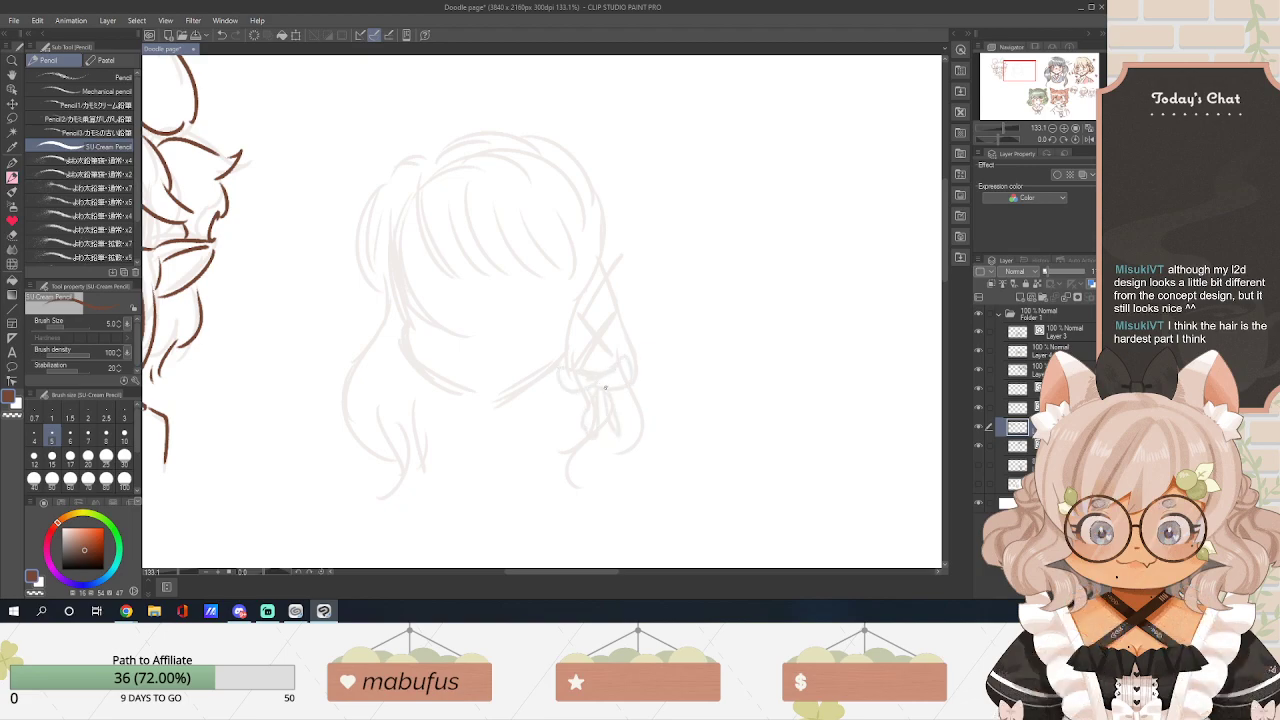
Sketch loose wavy wisps flaring out on both sides of the hair and an extra strand in the left lock.
mouse_move(311, 346)
mouse_down()
mouse_move(331, 307)
mouse_move(334, 358)
mouse_move(360, 334)
mouse_up()
drag(620, 262, 656, 306)
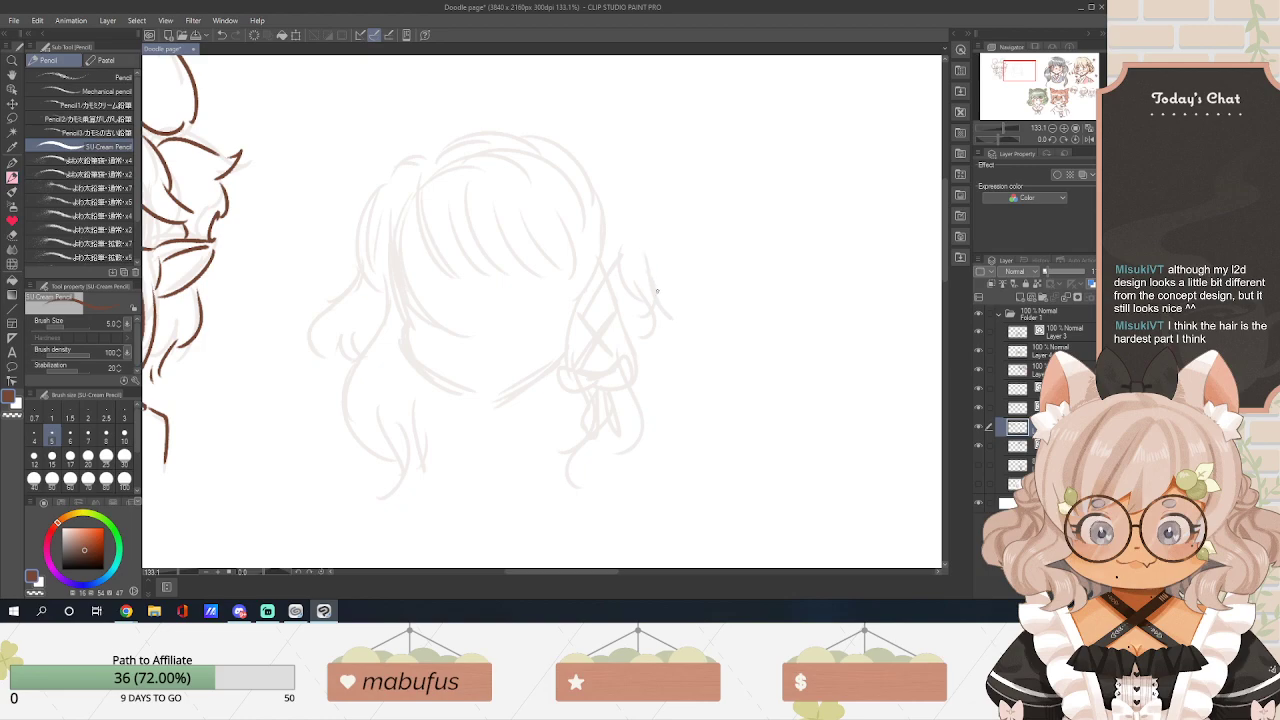
drag(377, 366, 401, 428)
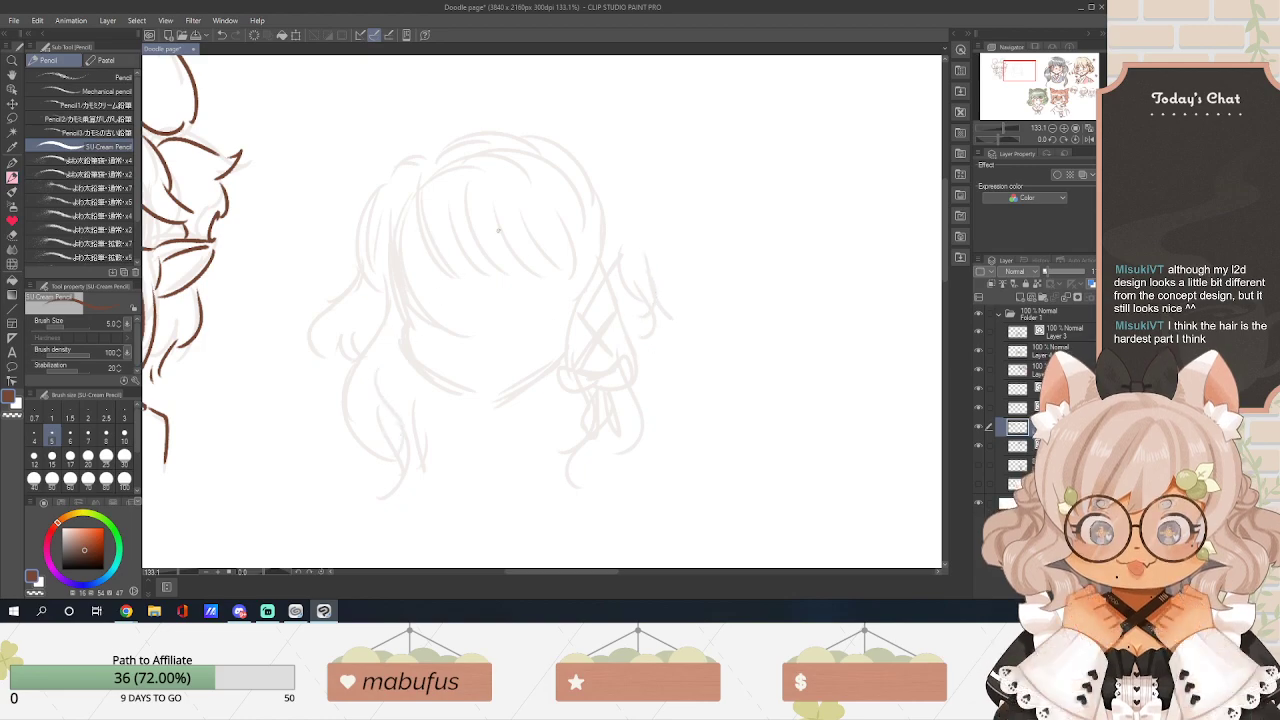
Sketch the outer hair contour over the crown and a round ear shape on each side of the head.
drag(470, 118, 536, 118)
drag(610, 170, 620, 238)
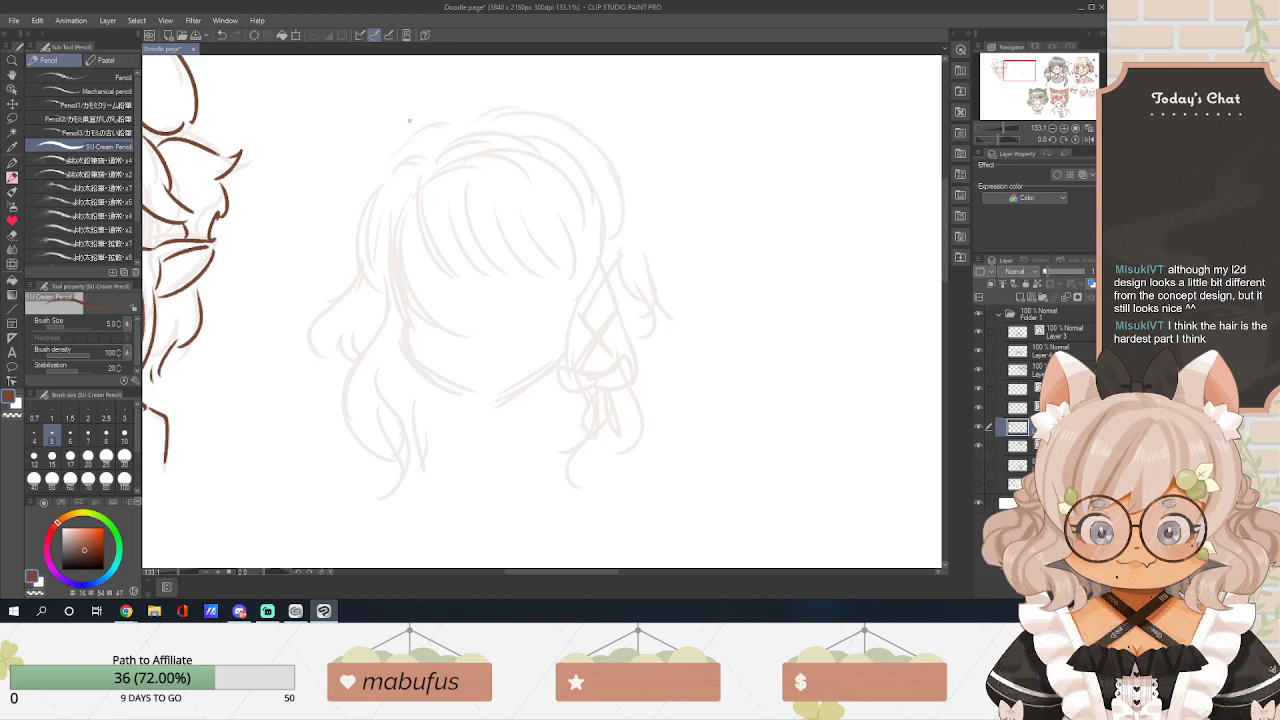
mouse_move(380, 122)
mouse_down()
mouse_move(329, 178)
mouse_move(374, 134)
mouse_move(354, 223)
mouse_move(359, 204)
mouse_move(329, 204)
mouse_move(376, 124)
mouse_up()
mouse_move(584, 123)
mouse_down()
mouse_move(620, 107)
mouse_move(657, 130)
mouse_move(640, 200)
mouse_up()
drag(657, 142, 638, 203)
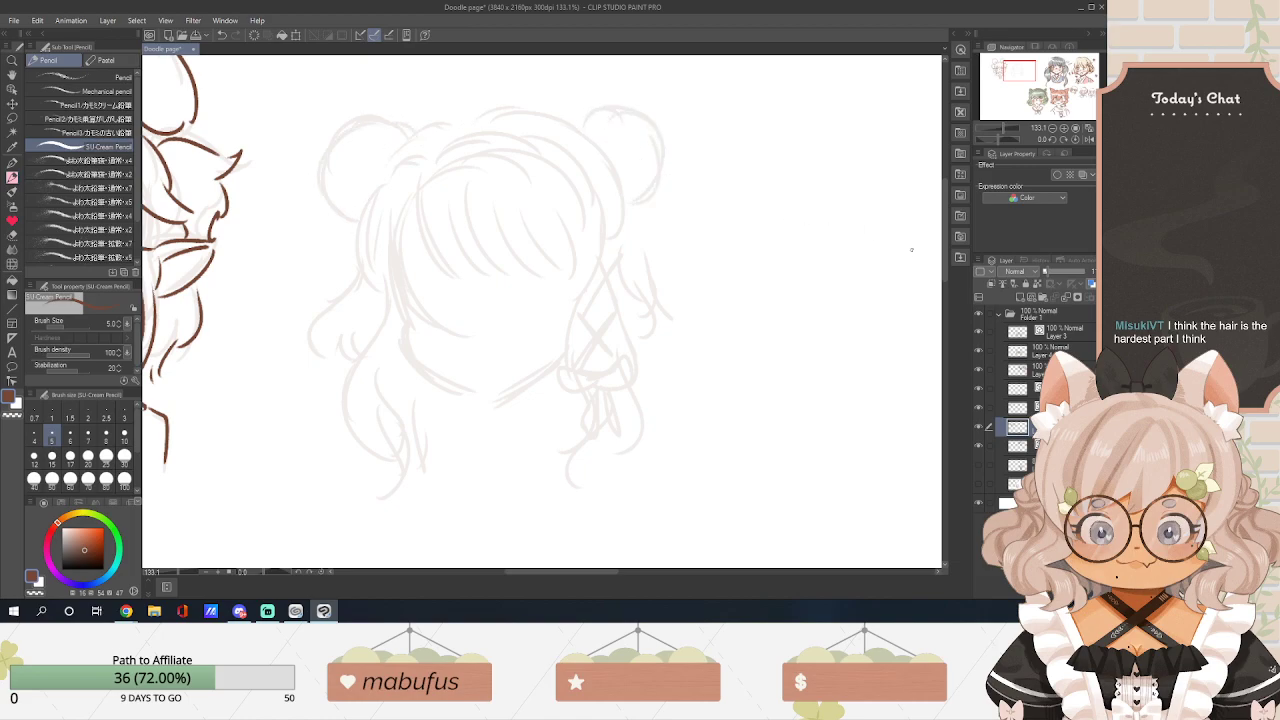
Sketch a curved ahoge on top of the crown and curled tips at the ends of both long hair locks.
scroll(950, 245, up, 1)
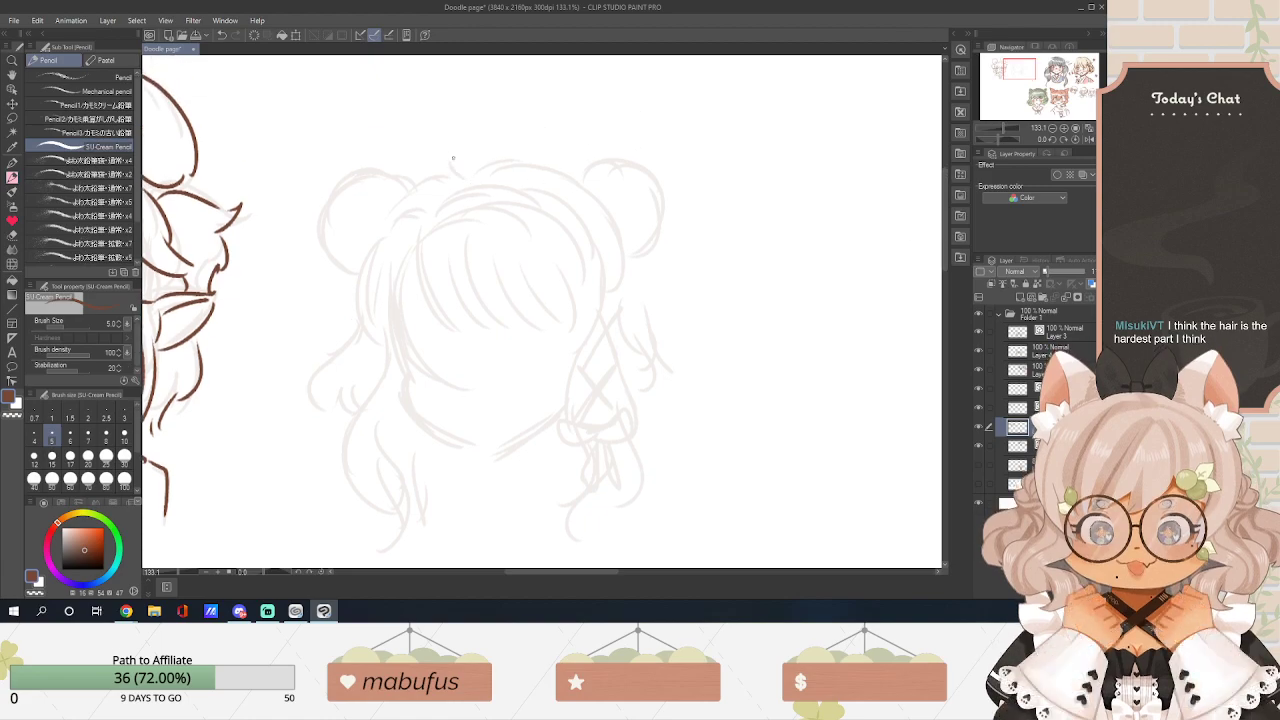
drag(447, 156, 500, 113)
drag(473, 157, 474, 182)
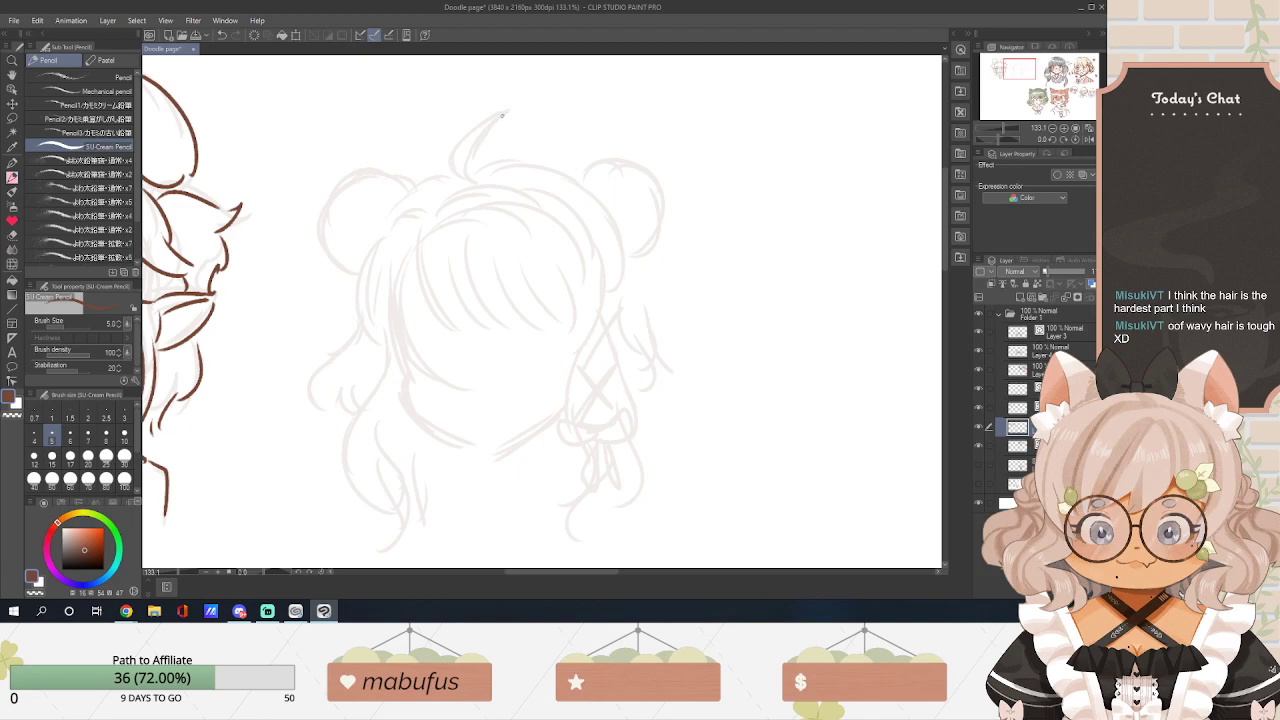
scroll(540, 310, down, 2)
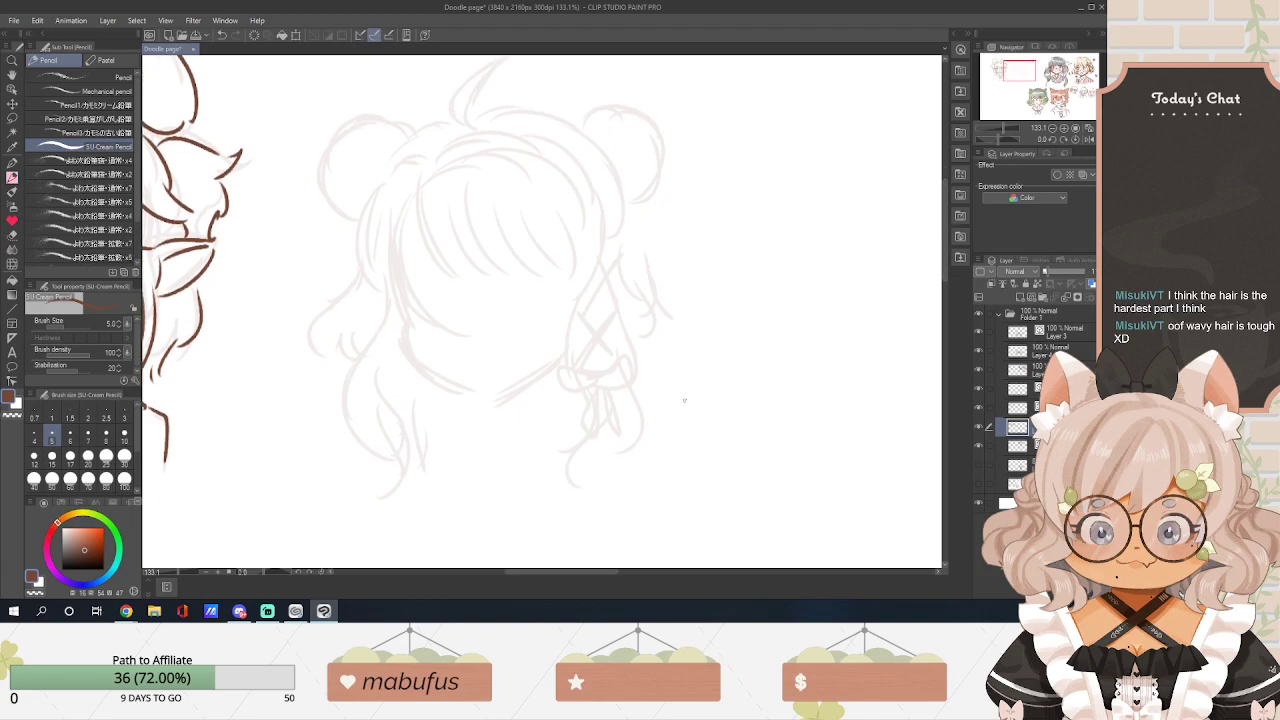
mouse_move(400, 481)
mouse_down()
mouse_move(386, 512)
mouse_move(418, 522)
mouse_up()
mouse_move(568, 458)
mouse_down()
mouse_move(610, 501)
mouse_move(594, 480)
mouse_move(590, 510)
mouse_up()
Sketch the new character's eyes with lash lines and round irises, plus short strokes across the nose.
drag(945, 261, 947, 266)
drag(558, 573, 566, 574)
scroll(563, 534, up, 1)
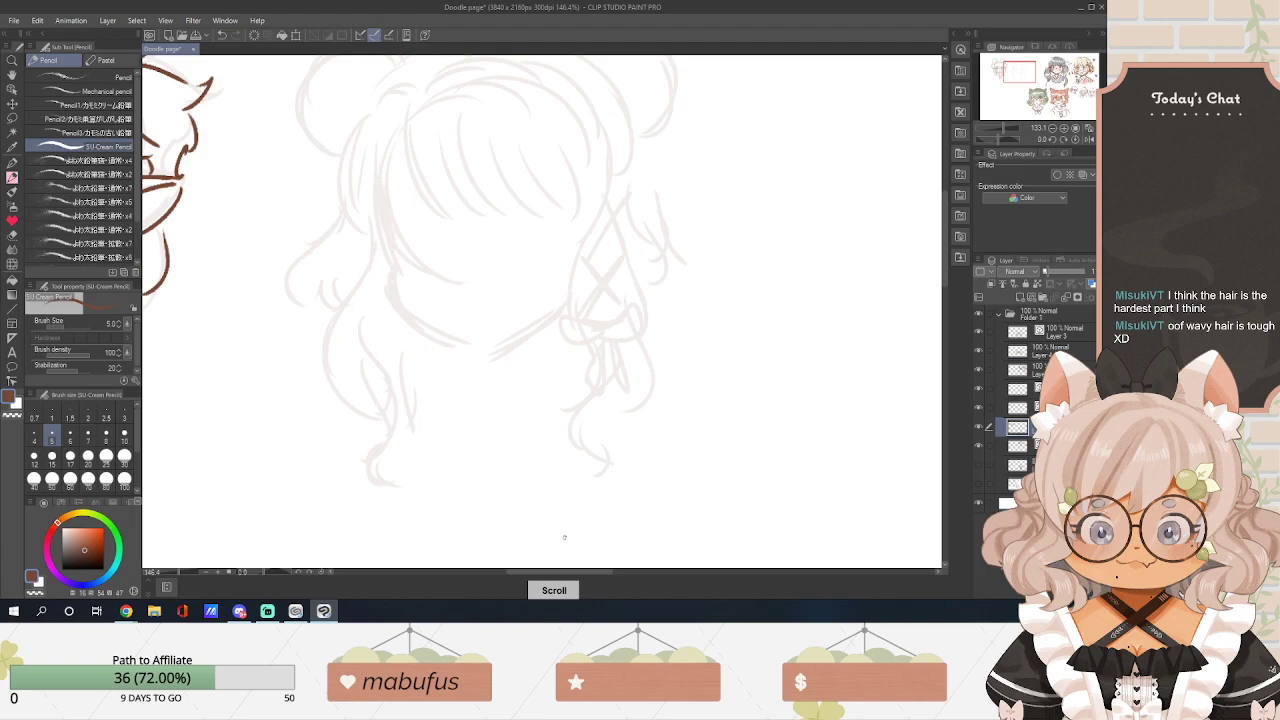
scroll(414, 229, up, 2)
mouse_move(367, 190)
mouse_down()
mouse_move(425, 205)
mouse_move(377, 191)
mouse_move(394, 196)
mouse_move(334, 206)
mouse_move(393, 190)
mouse_up()
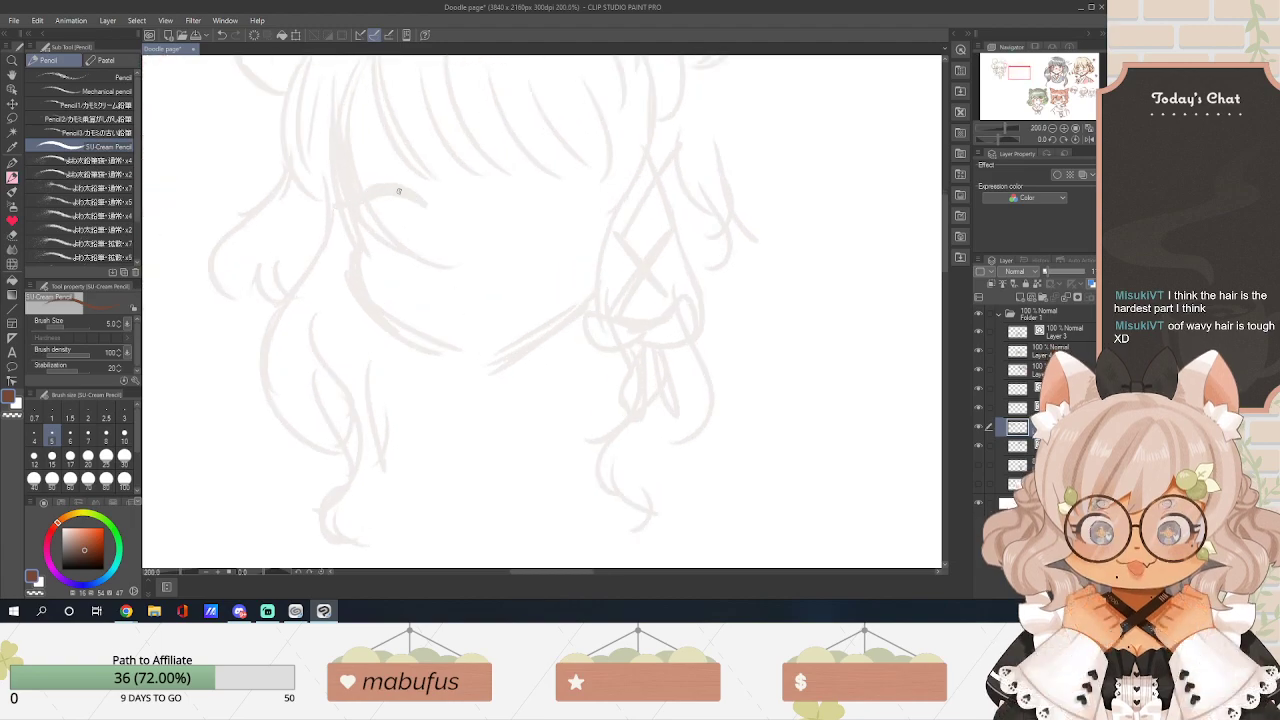
drag(499, 199, 594, 197)
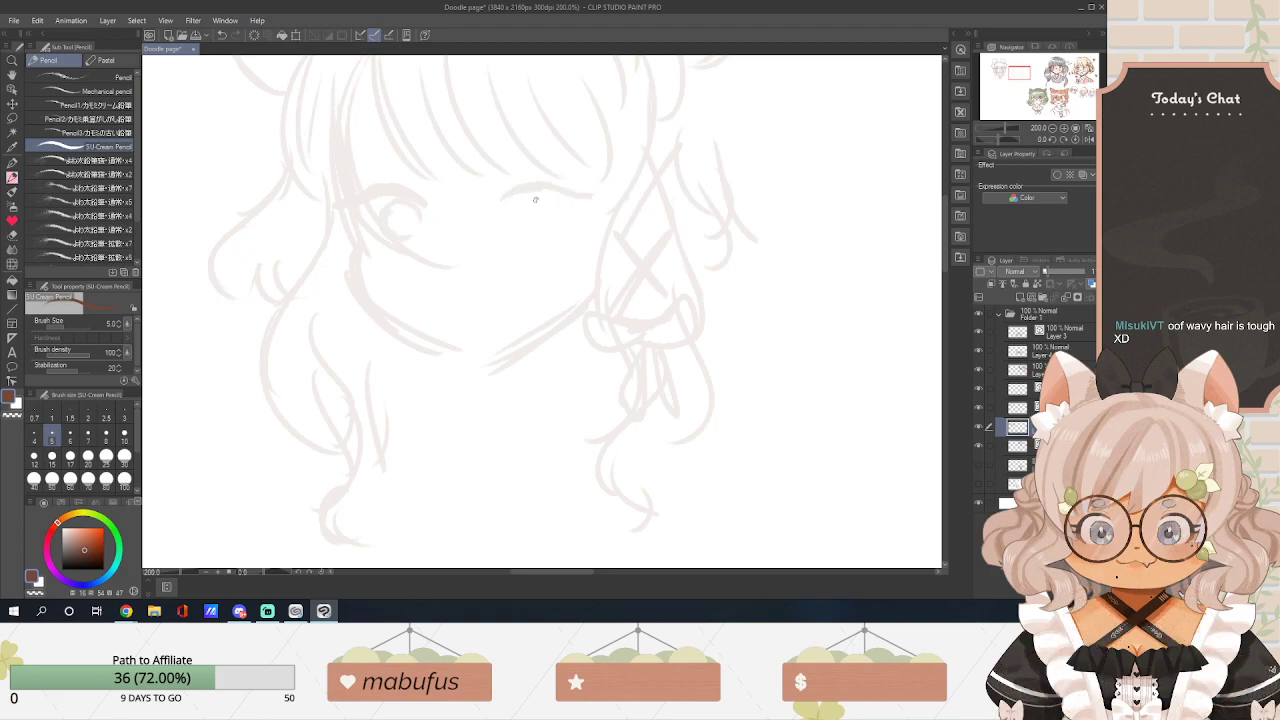
mouse_move(538, 193)
mouse_down()
mouse_move(539, 232)
mouse_move(570, 226)
mouse_up()
drag(564, 229, 559, 233)
mouse_move(442, 224)
mouse_down()
mouse_move(446, 260)
mouse_move(458, 262)
mouse_up()
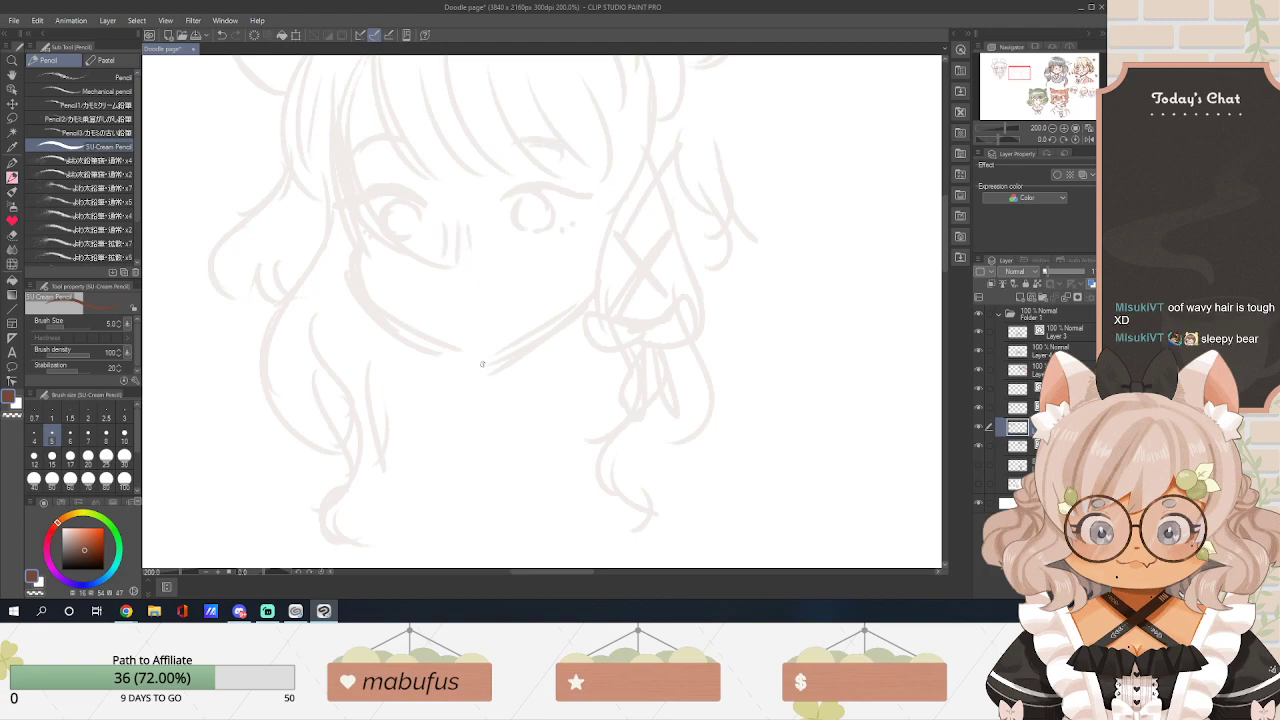
Sketch a small mouth, redoing its first stroke, and short blush strokes on both cheeks.
drag(443, 320, 496, 320)
key(ctrl+z)
drag(381, 264, 378, 282)
drag(387, 263, 390, 280)
drag(561, 258, 554, 278)
mouse_move(575, 242)
mouse_down()
mouse_move(569, 274)
mouse_move(584, 270)
mouse_up()
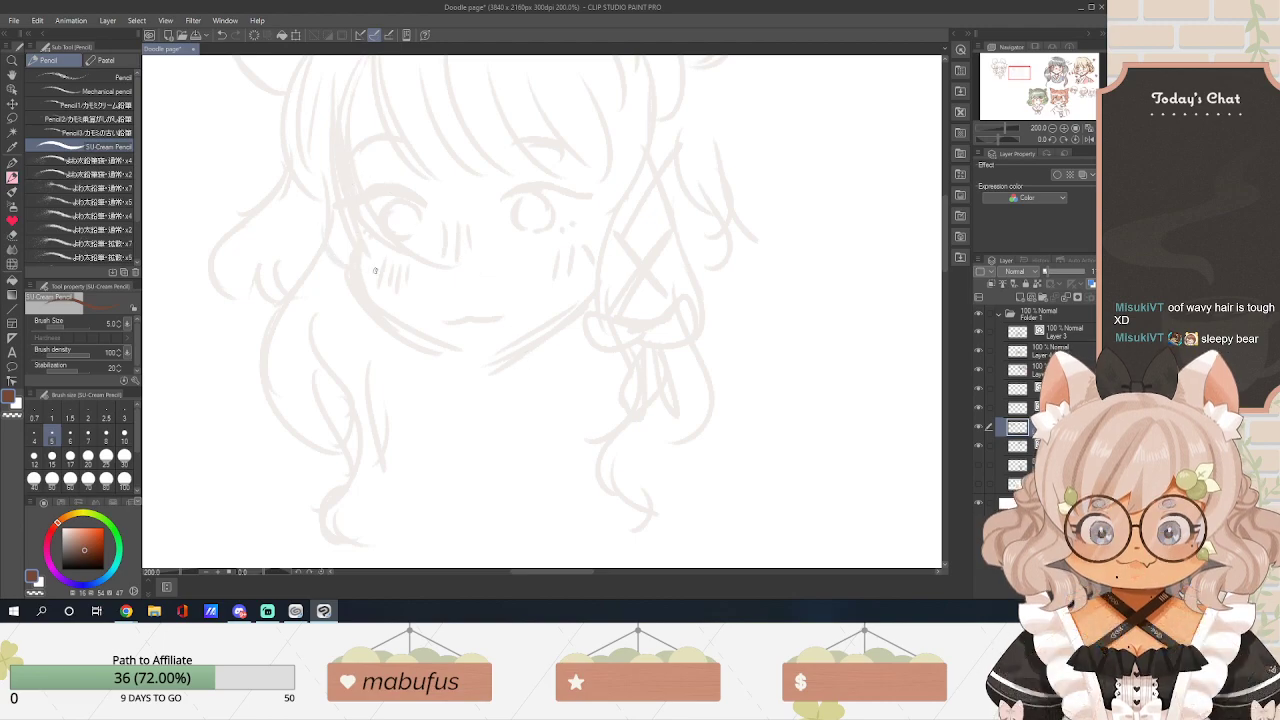
Sketch round glasses framing both eyes of the new character.
drag(424, 230, 417, 252)
drag(436, 175, 426, 249)
mouse_move(496, 194)
mouse_down()
mouse_move(488, 242)
mouse_move(516, 258)
mouse_up()
drag(590, 228, 586, 246)
drag(604, 182, 590, 246)
drag(495, 244, 540, 262)
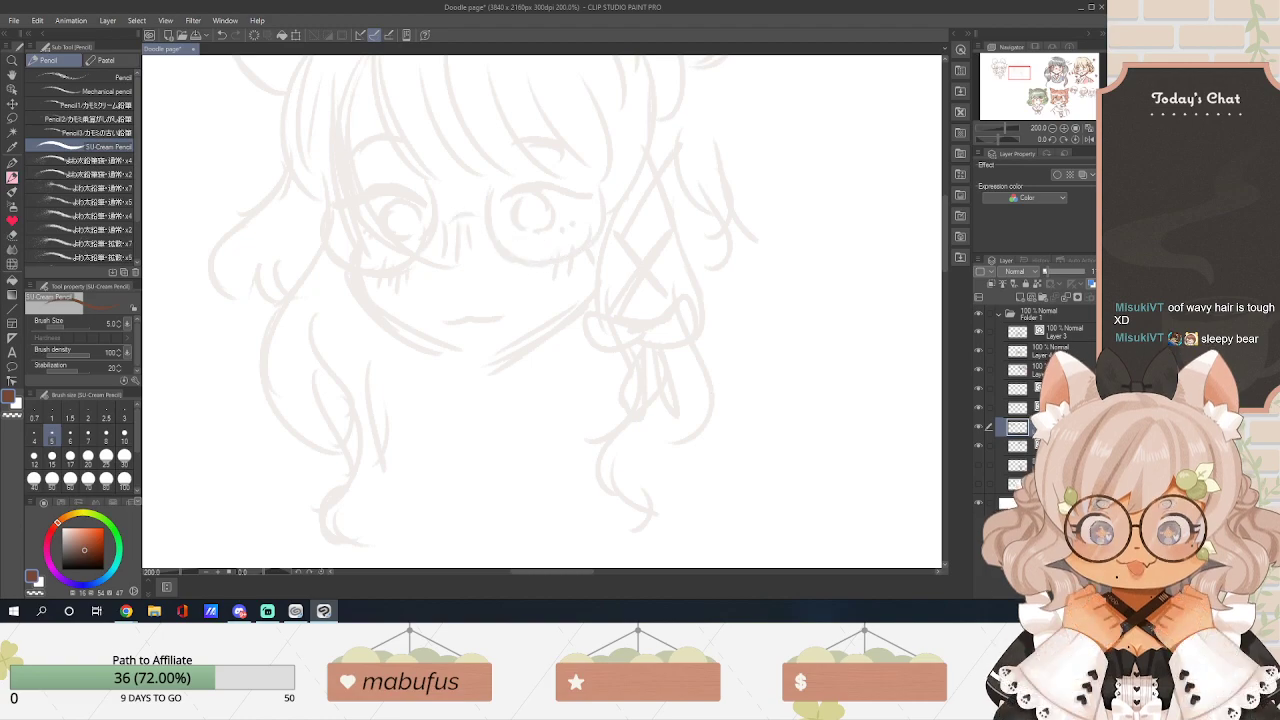
Add a short arched stroke above the right-hand eye.
key(alt+Tab)
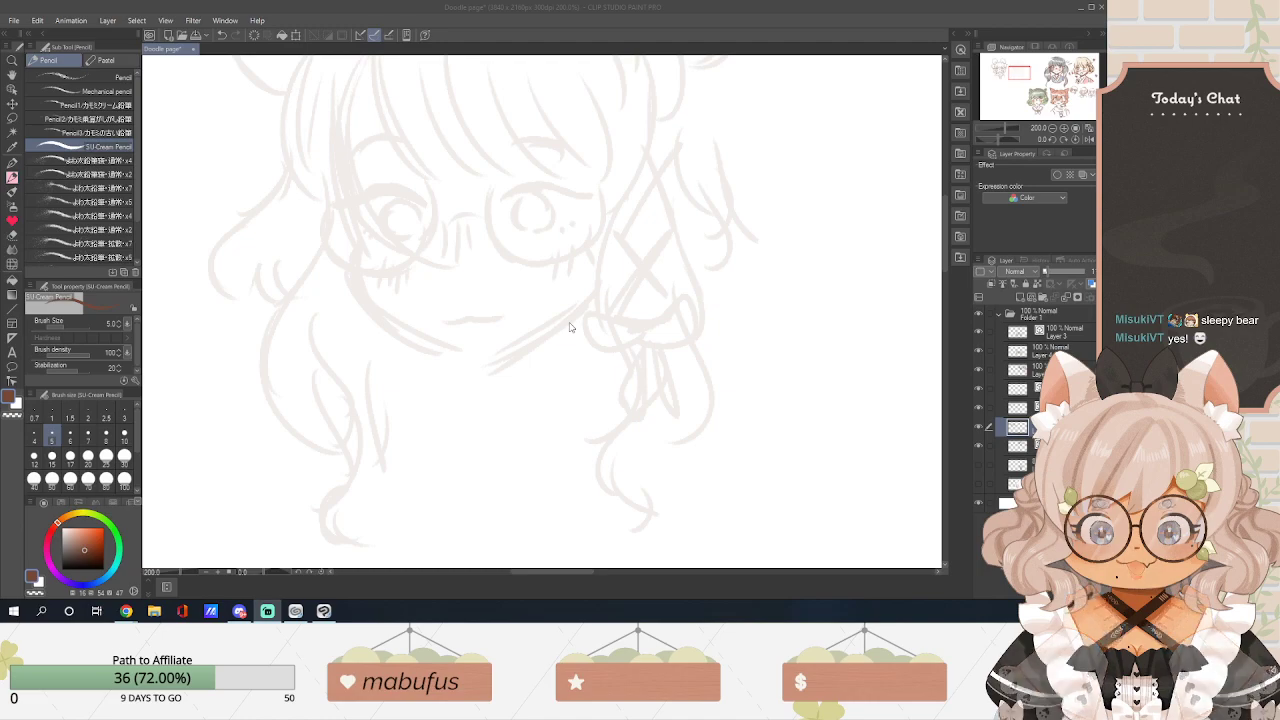
click(325, 210)
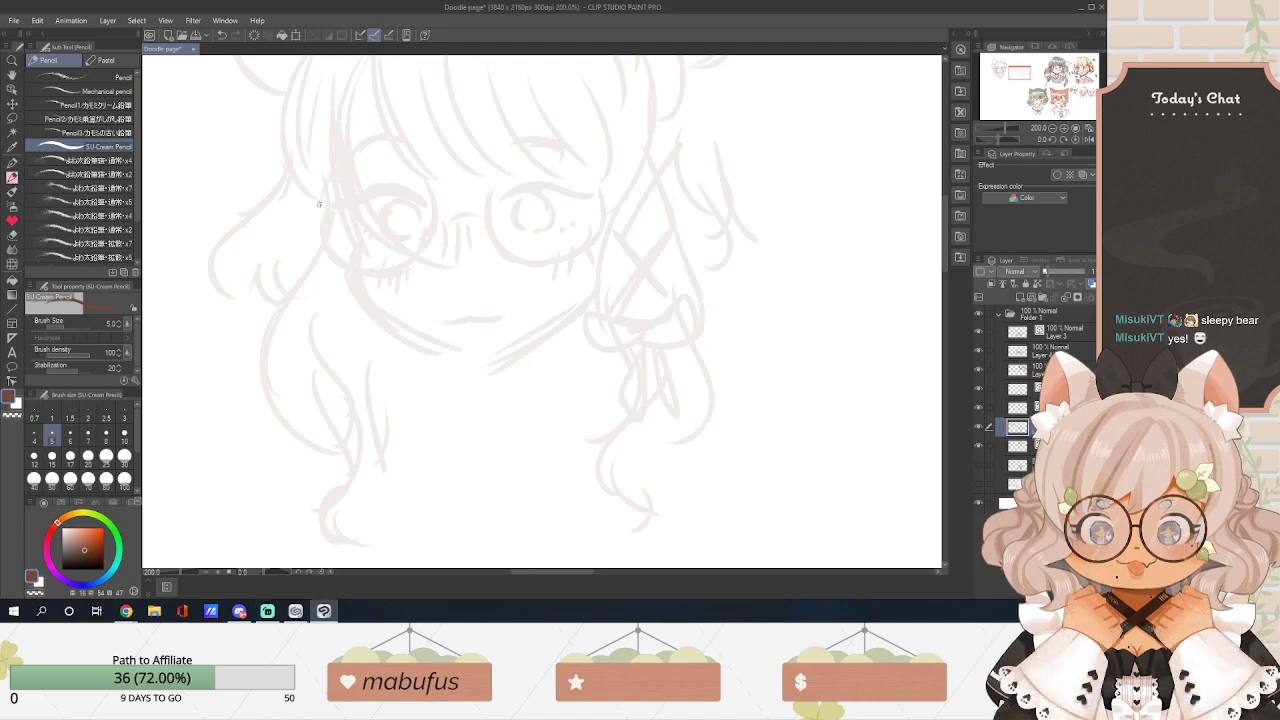
drag(530, 152, 578, 168)
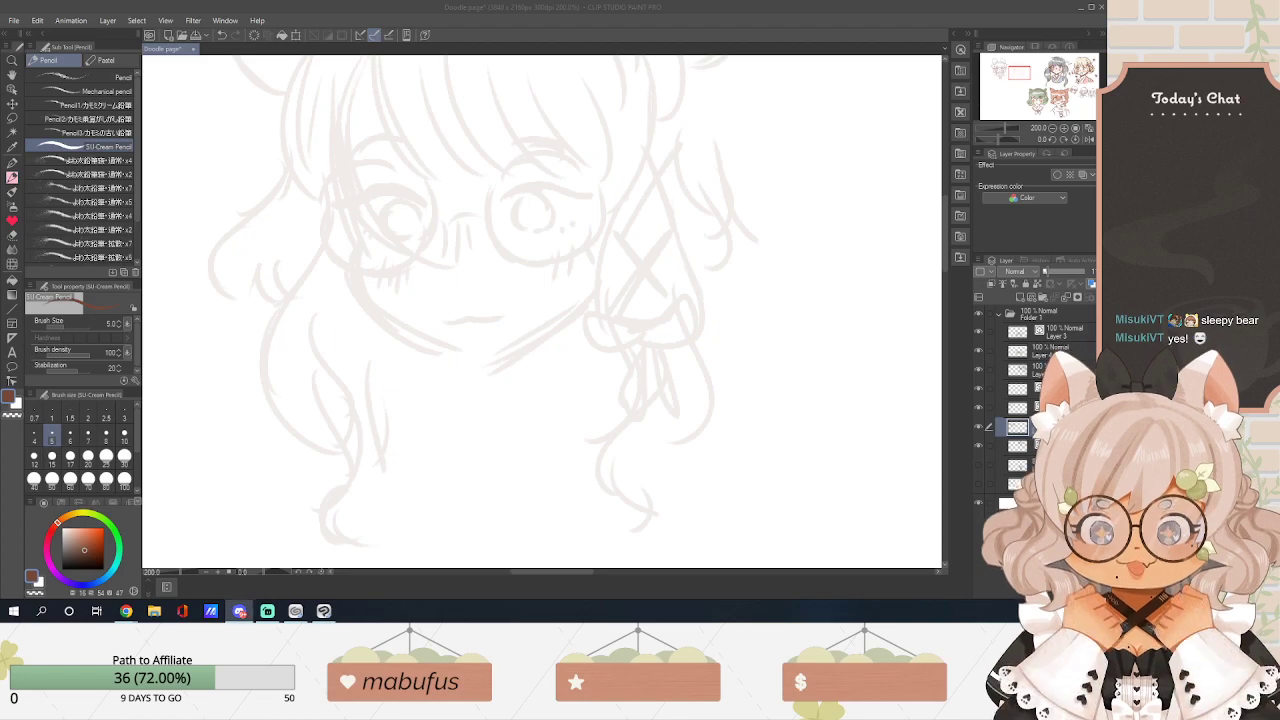
Sketch the neck with a ruffled collar and a ribbon tied at the throat.
drag(439, 350, 447, 386)
drag(541, 367, 552, 336)
mouse_move(438, 382)
mouse_down()
mouse_move(508, 388)
mouse_move(545, 375)
mouse_up()
mouse_move(428, 382)
mouse_down()
mouse_move(465, 443)
mouse_move(535, 420)
mouse_move(498, 429)
mouse_move(475, 461)
mouse_move(491, 445)
mouse_move(414, 477)
mouse_move(425, 470)
mouse_move(425, 515)
mouse_up()
mouse_move(456, 500)
mouse_down()
mouse_move(474, 466)
mouse_move(532, 498)
mouse_up()
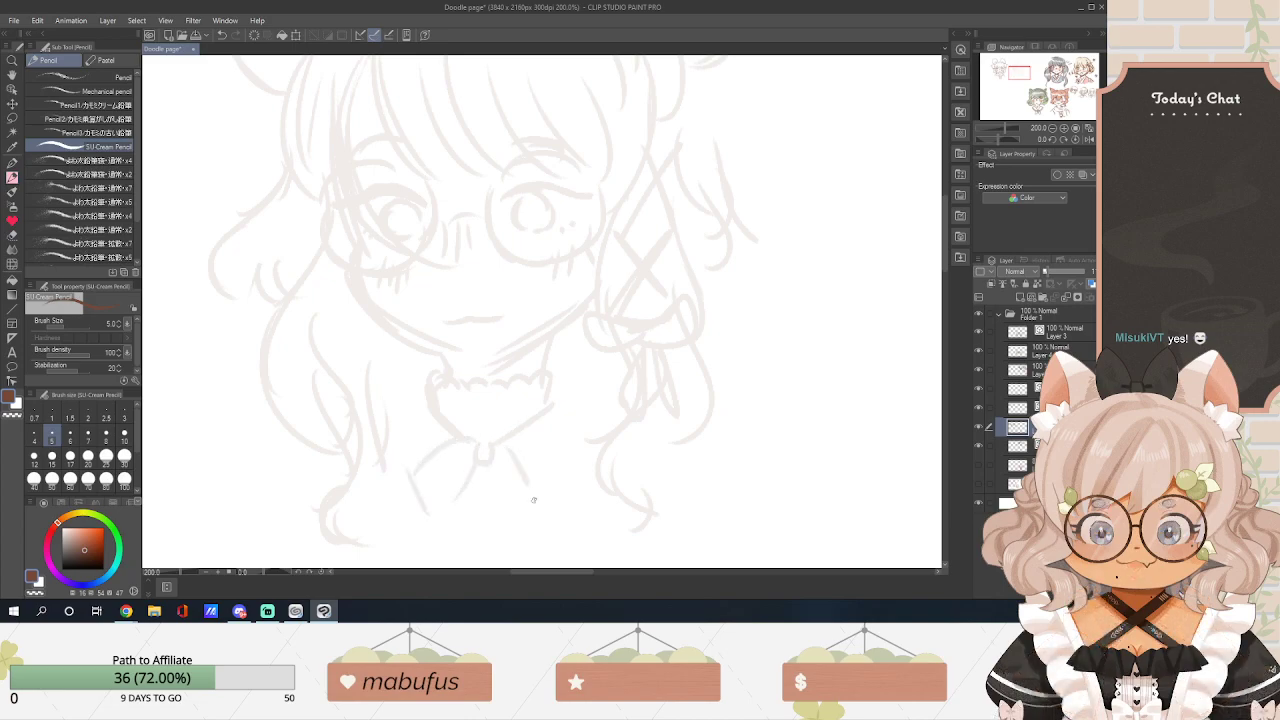
mouse_move(512, 452)
mouse_down()
mouse_move(521, 491)
mouse_move(488, 475)
mouse_move(512, 532)
mouse_up()
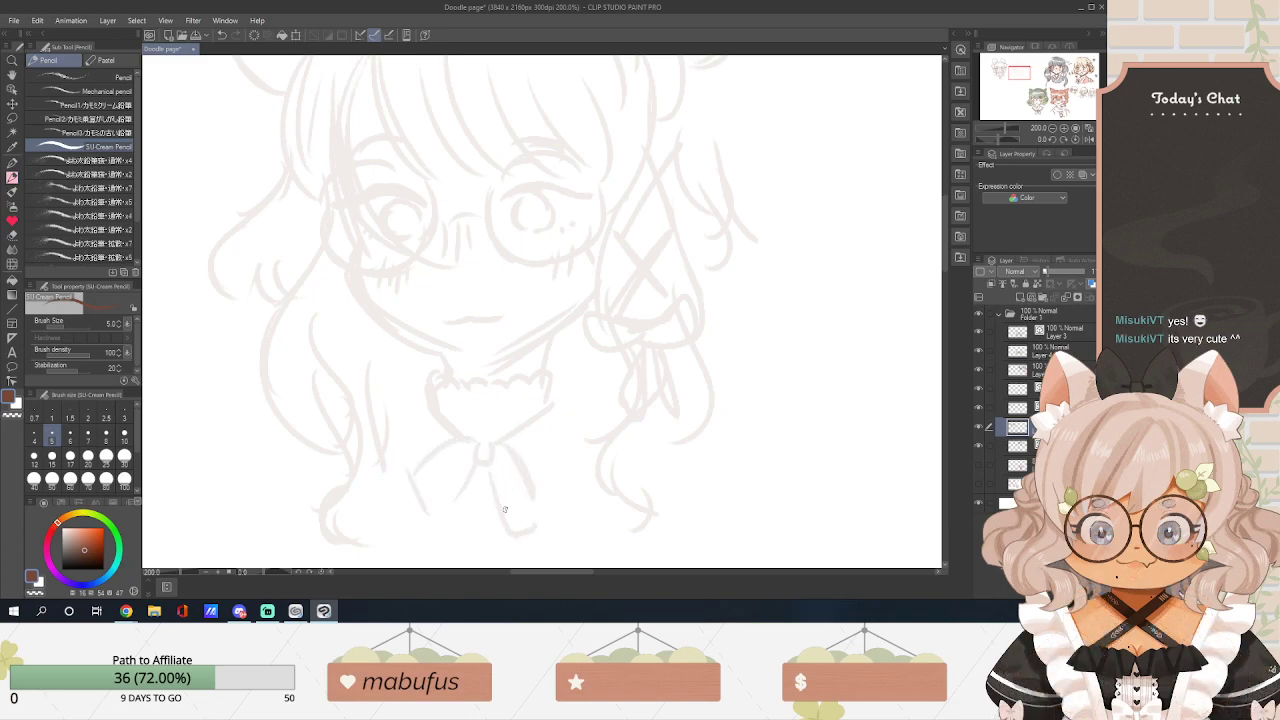
Sketch the shoulder and upper arm lines on both sides behind the curled hair ends.
drag(414, 413, 390, 428)
drag(568, 412, 608, 431)
drag(366, 464, 360, 534)
drag(638, 432, 622, 514)
drag(660, 452, 686, 508)
drag(326, 458, 274, 526)
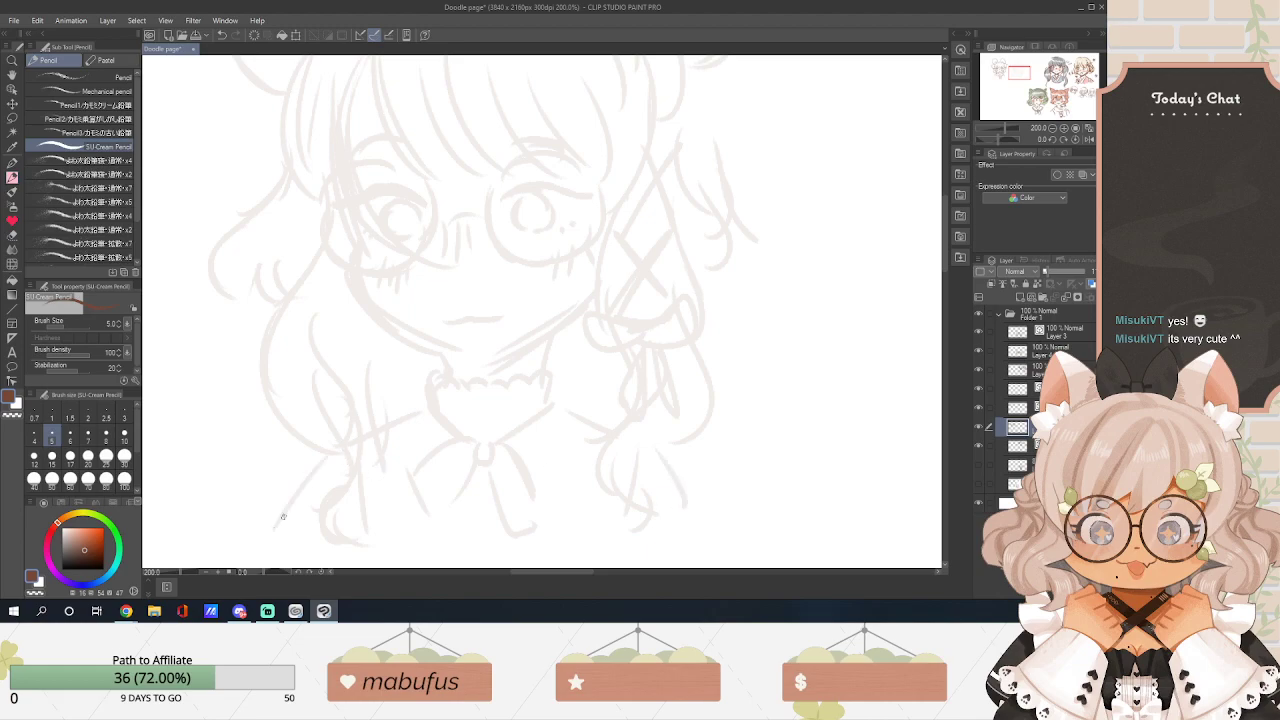
Sketch the ribbon tails hanging down from the knot over the chest.
drag(452, 500, 462, 552)
drag(483, 472, 490, 562)
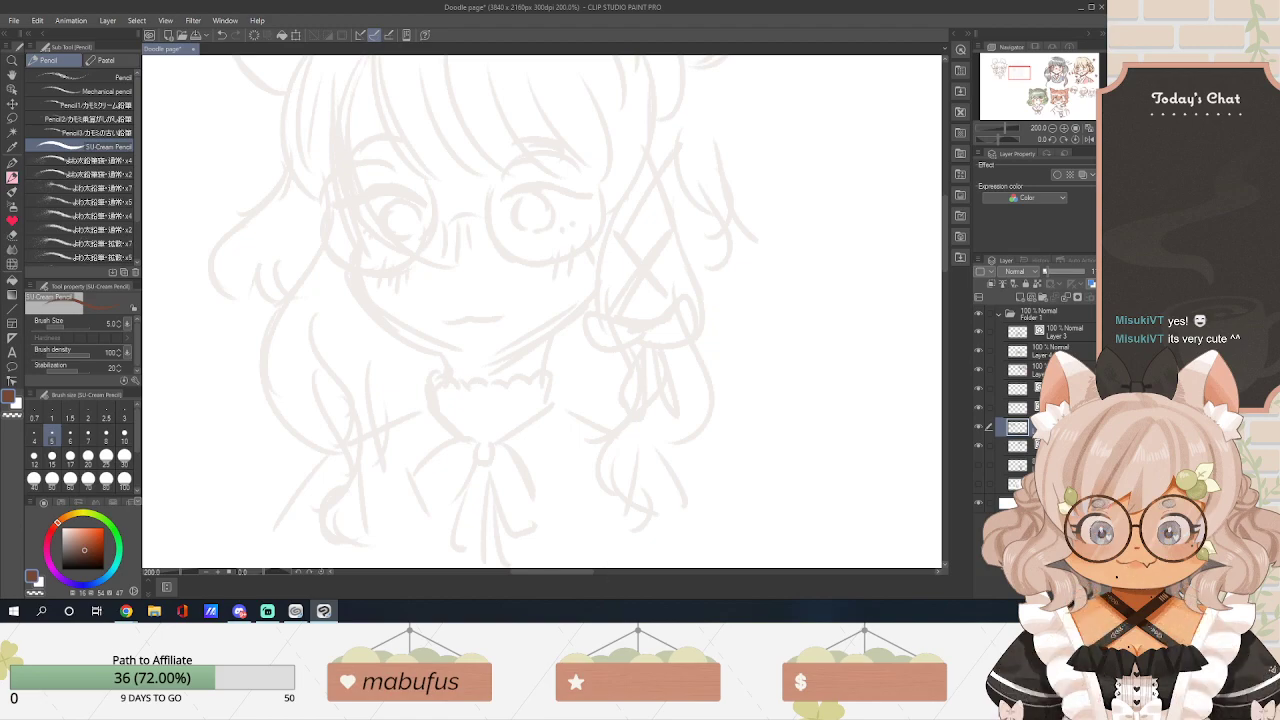
key(alt+Tab)
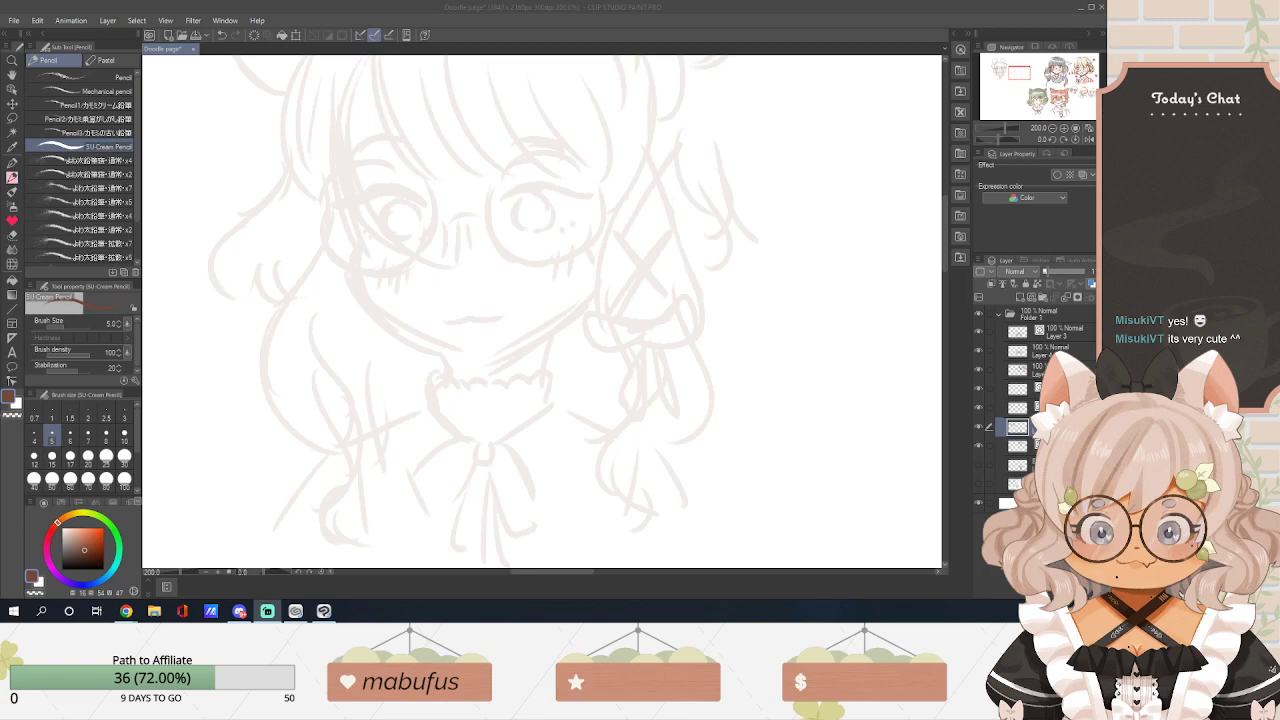
Draw a rectangular selection around the whole new character sketch beside the bunny-ear chibi.
click(1016, 408)
scroll(753, 318, down, 10)
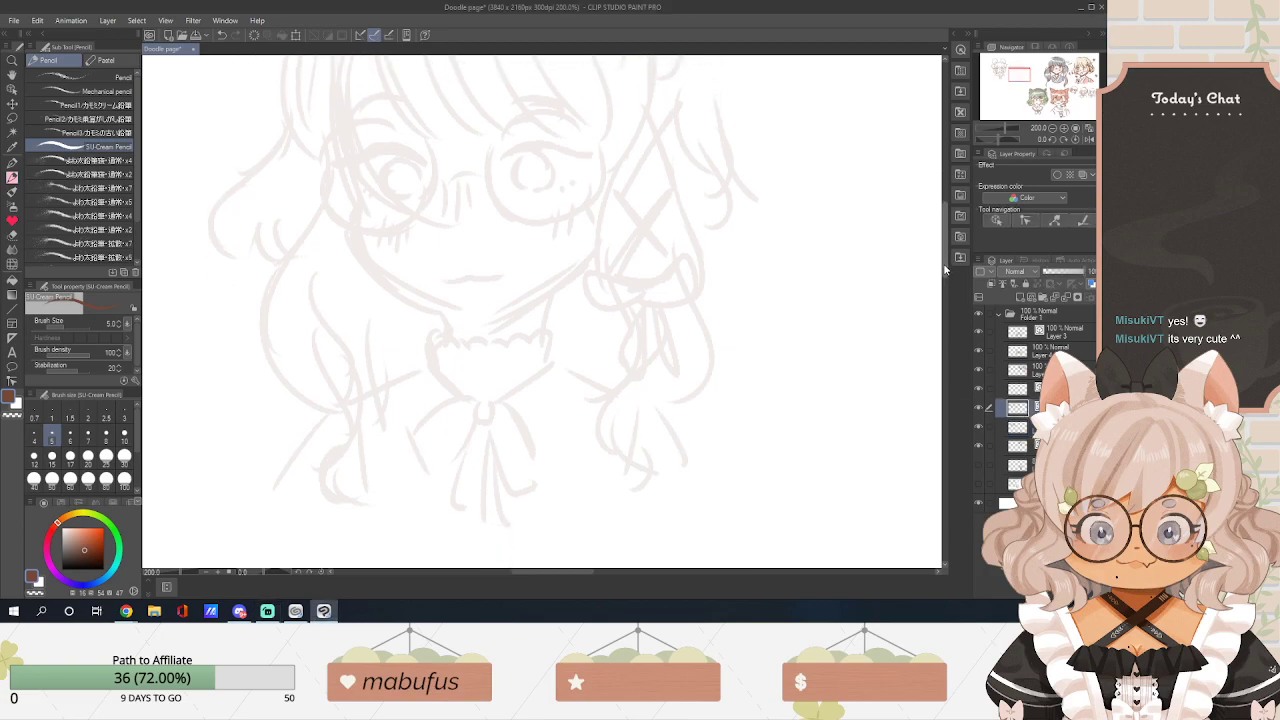
scroll(754, 319, down, 10)
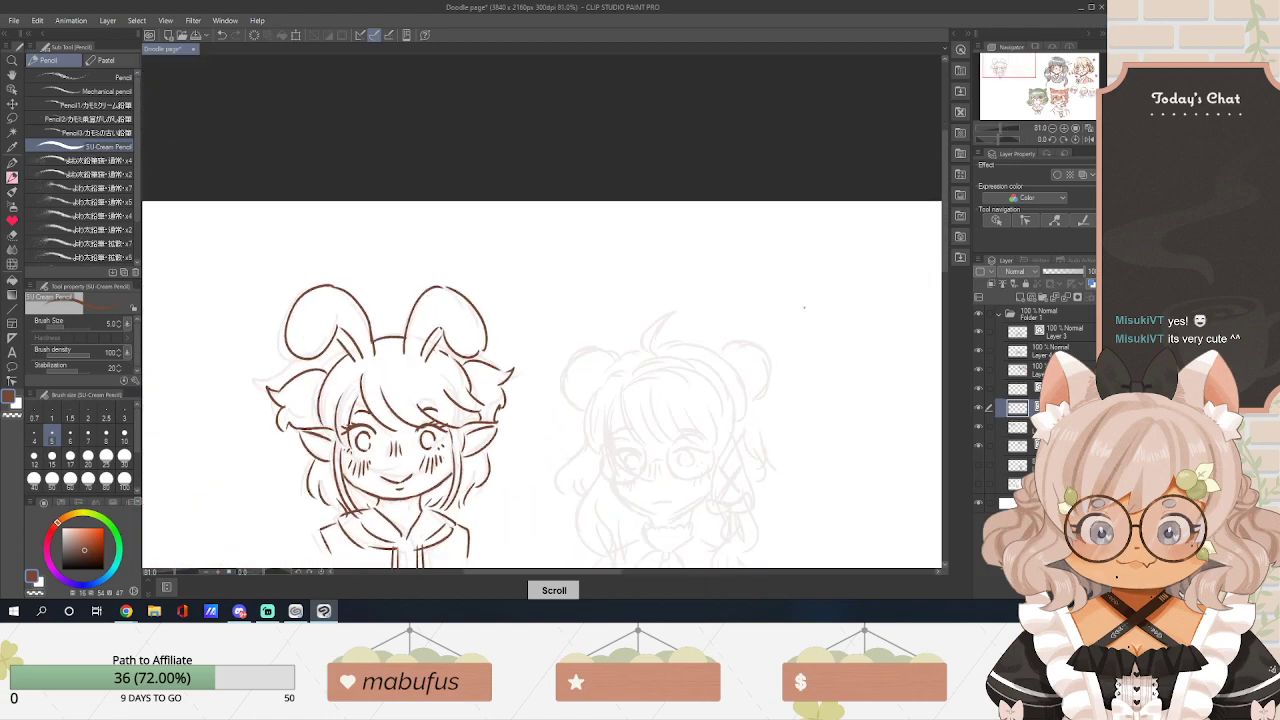
drag(945, 245, 945, 281)
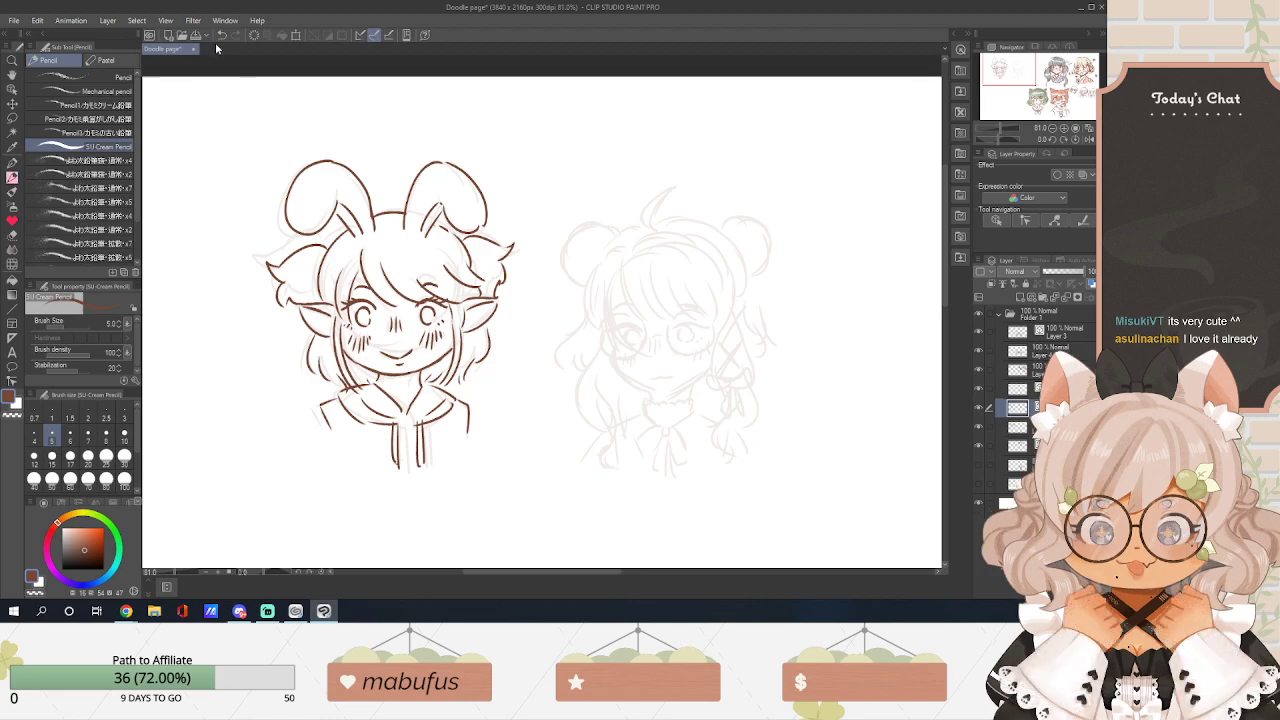
click(12, 89)
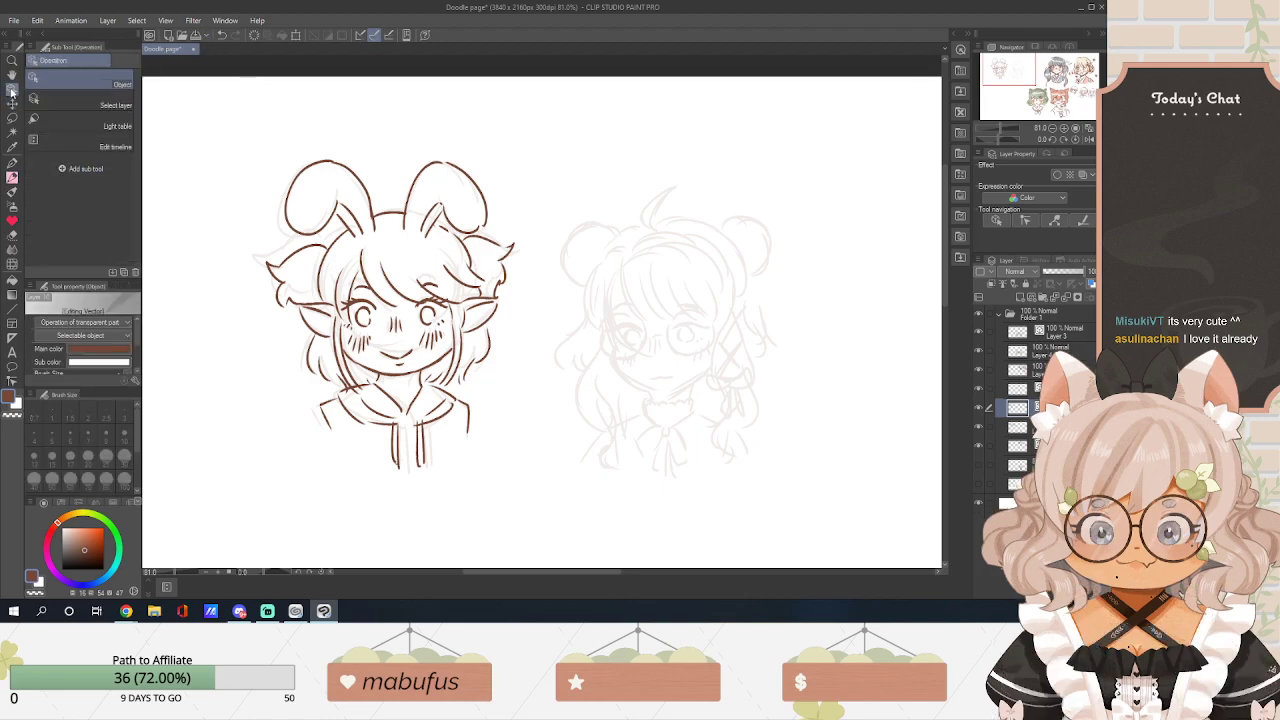
click(13, 120)
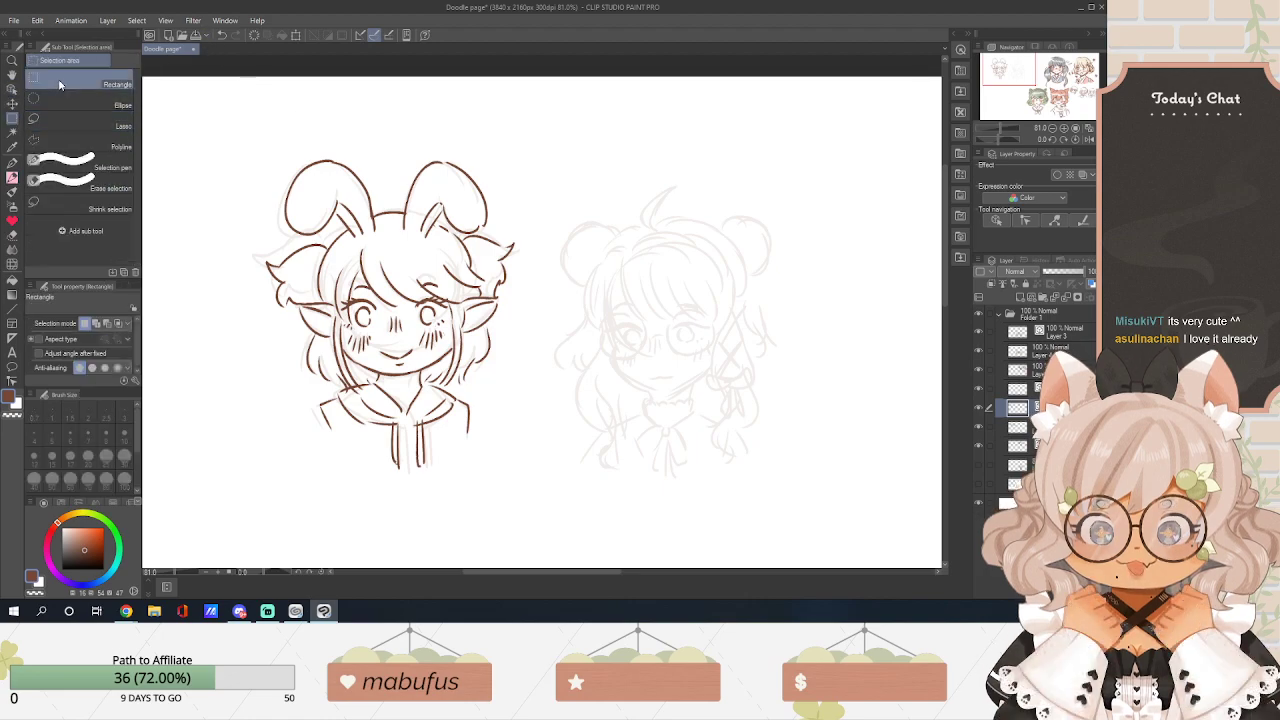
drag(827, 191, 537, 413)
click(521, 153)
mouse_move(521, 153)
mouse_down()
mouse_move(780, 470)
mouse_move(838, 512)
mouse_up()
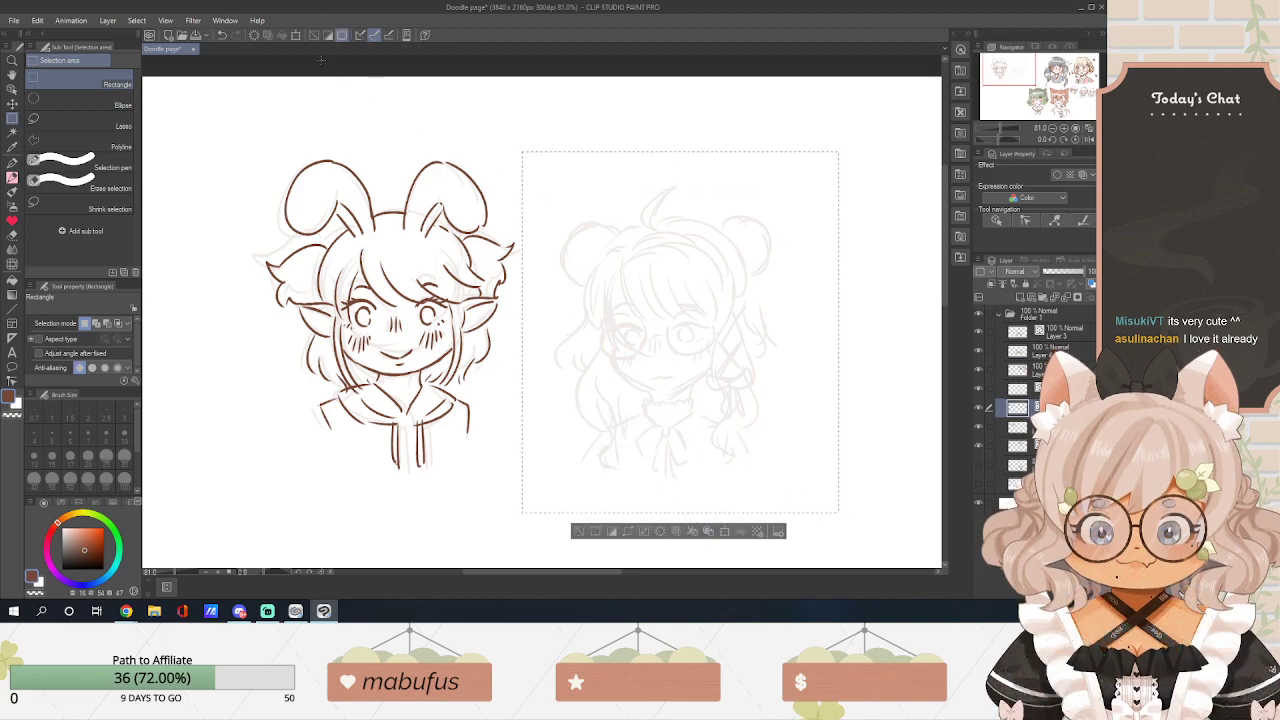
Switch to the rough sketch layer, then slightly enlarge the selected sketch and move it up toward the bunny-ear chibi.
click(726, 531)
click(583, 228)
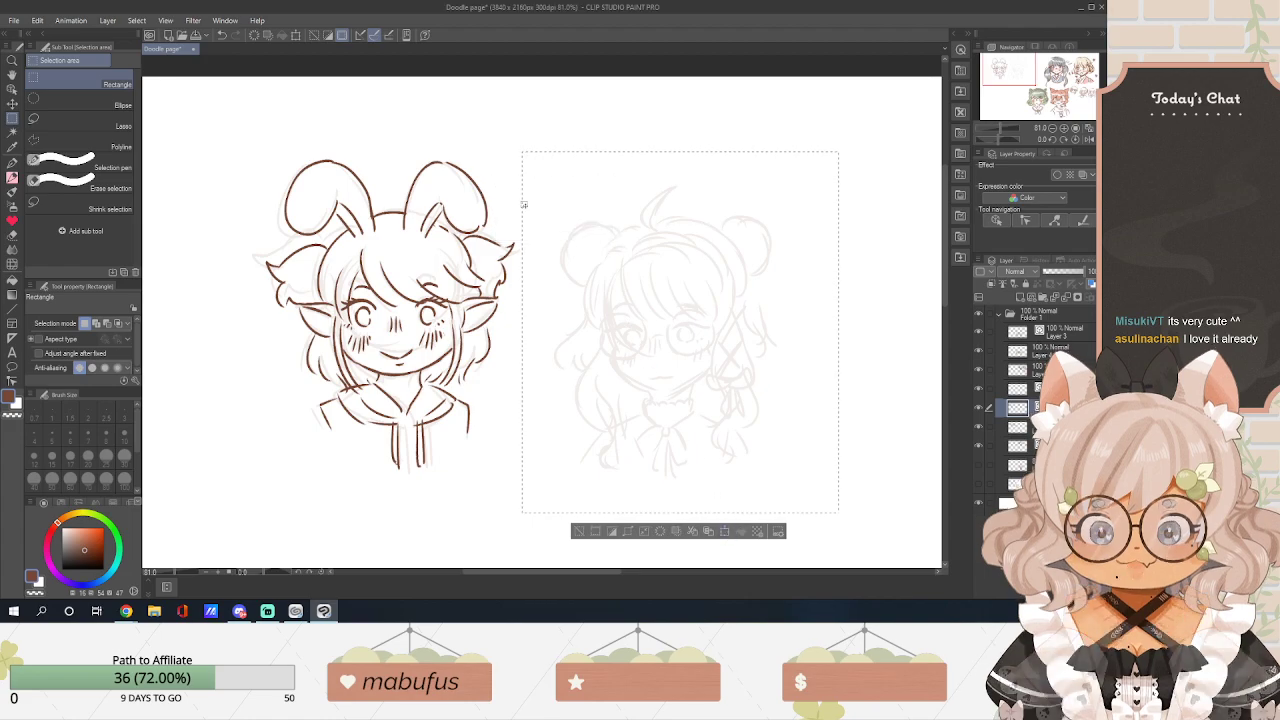
click(1002, 428)
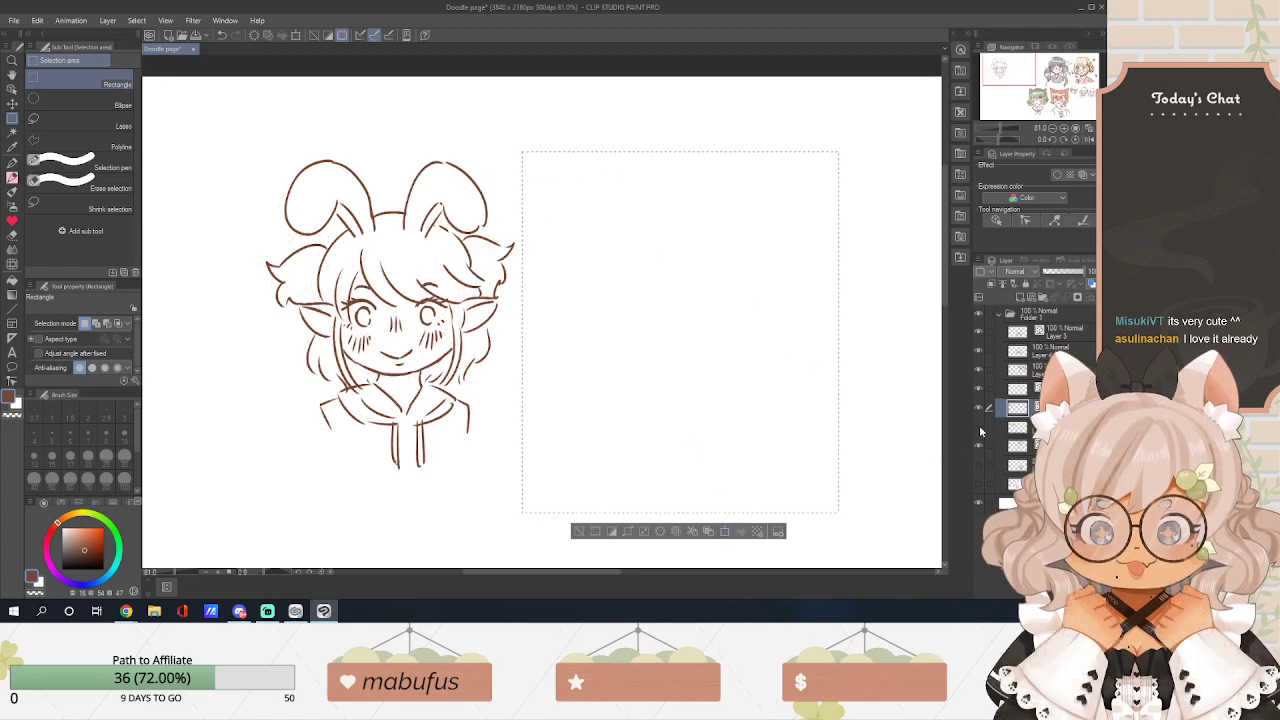
click(726, 531)
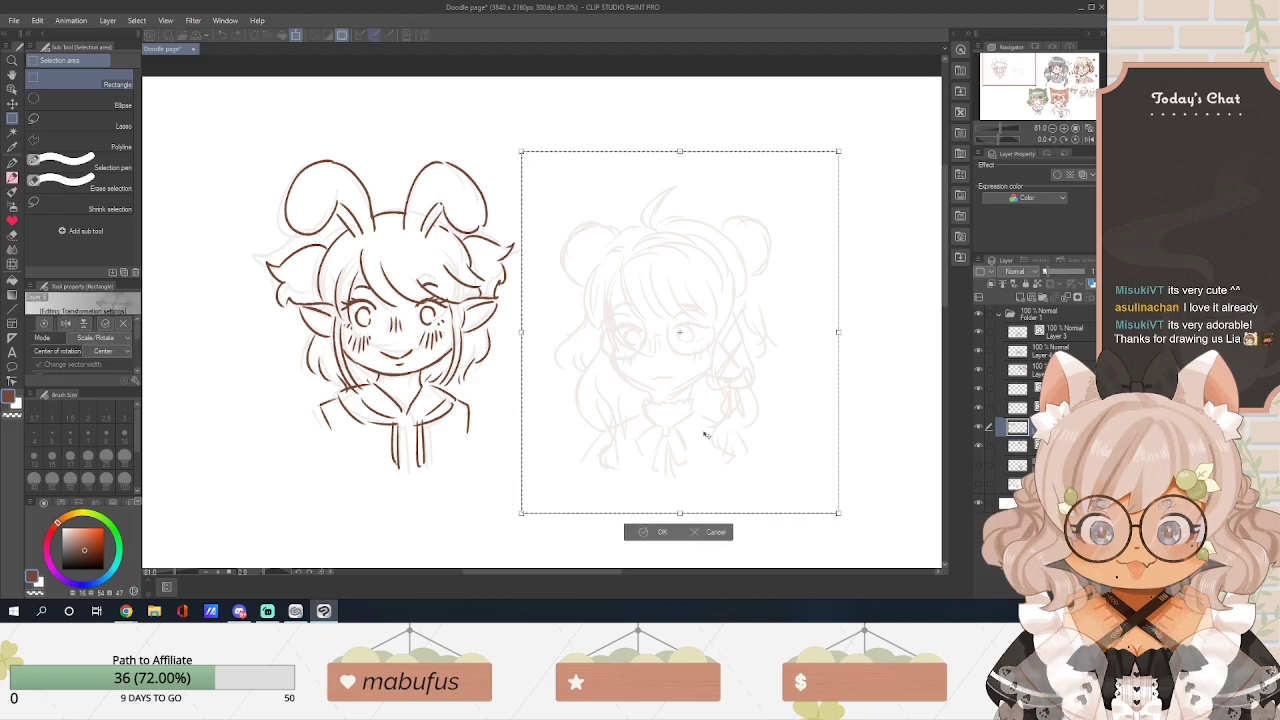
drag(870, 137, 876, 131)
drag(759, 290, 737, 265)
drag(818, 134, 808, 146)
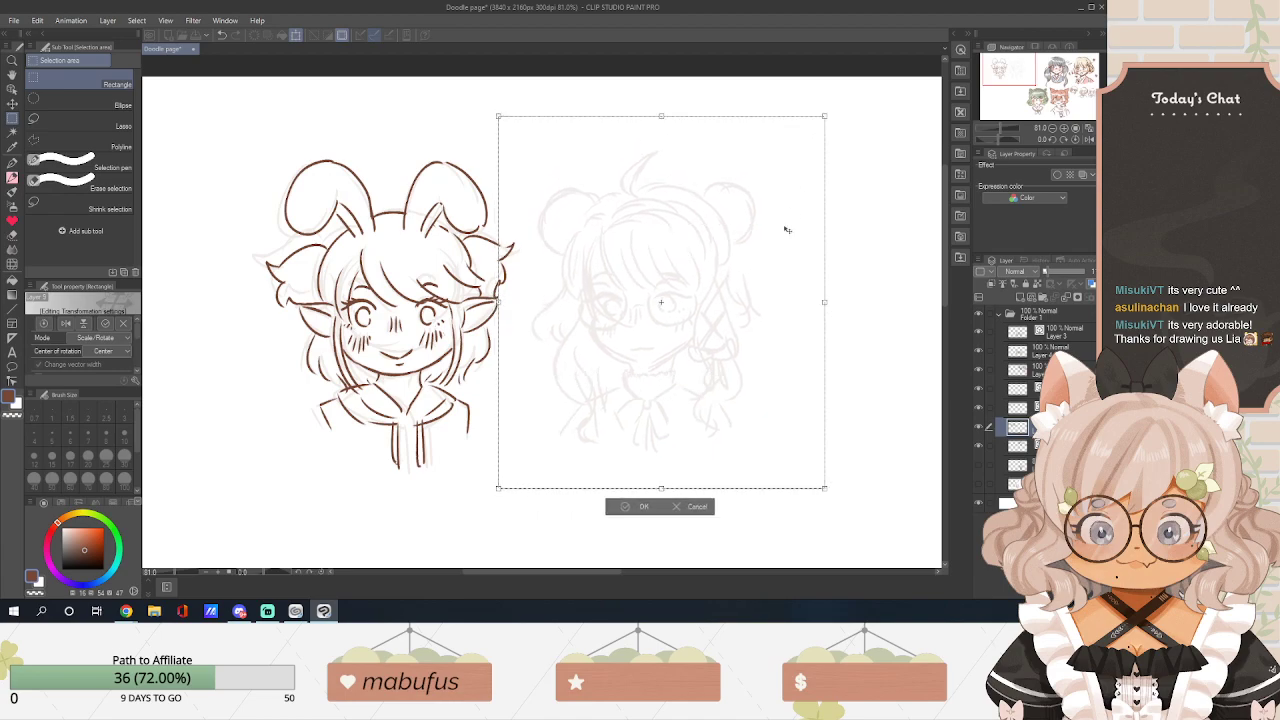
click(646, 507)
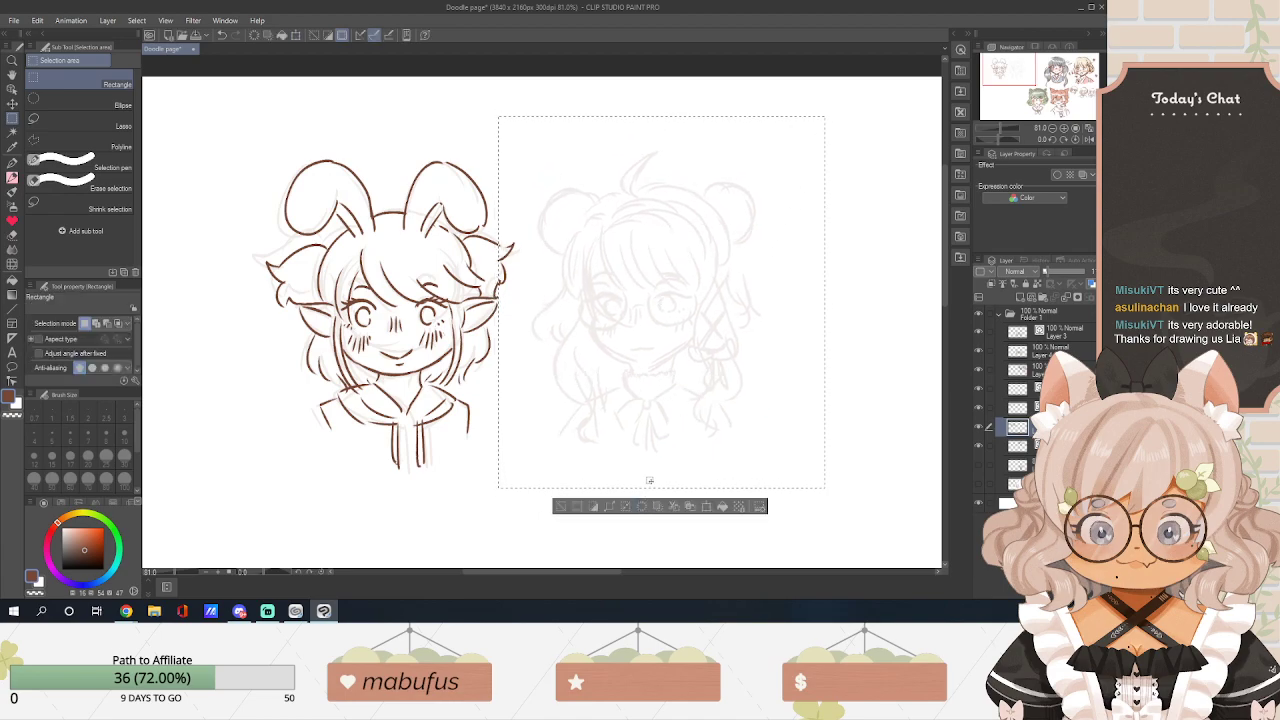
Clear the selection, switch to the line layer above the rough sketch, and ink the cheek and jaw outline with the SU-Cream Pencil.
key(ctrl+d)
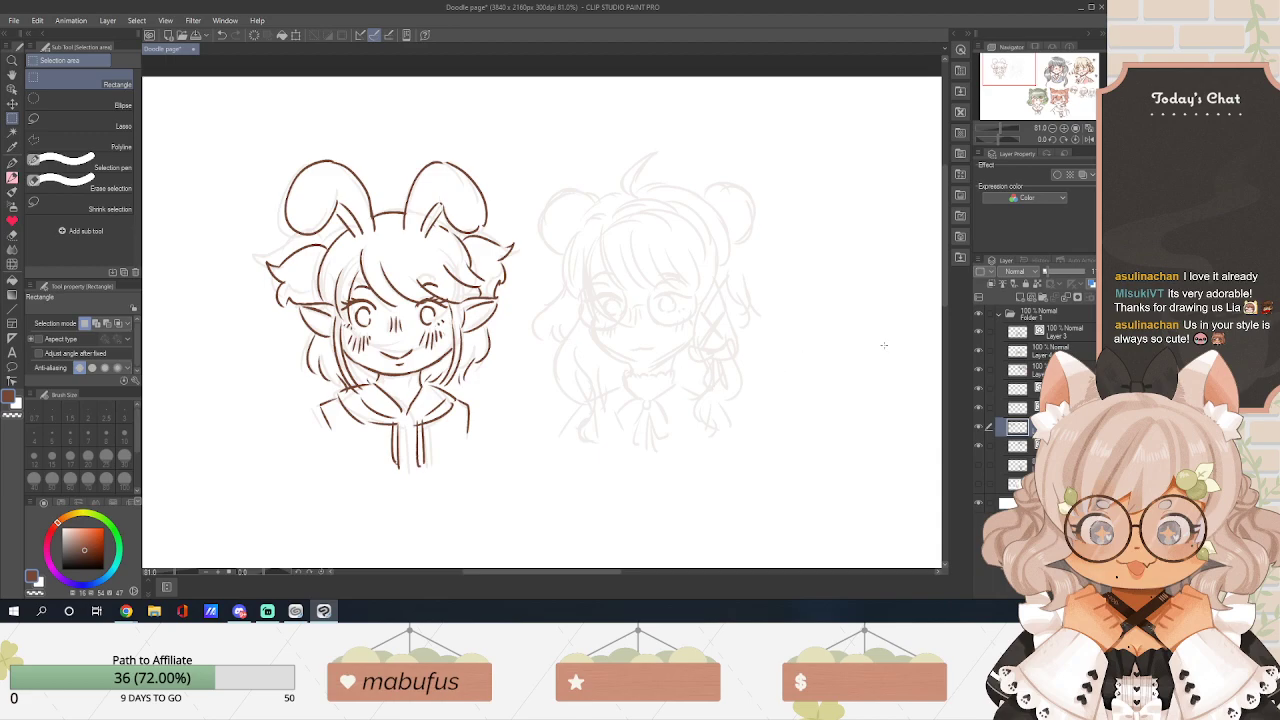
click(1012, 407)
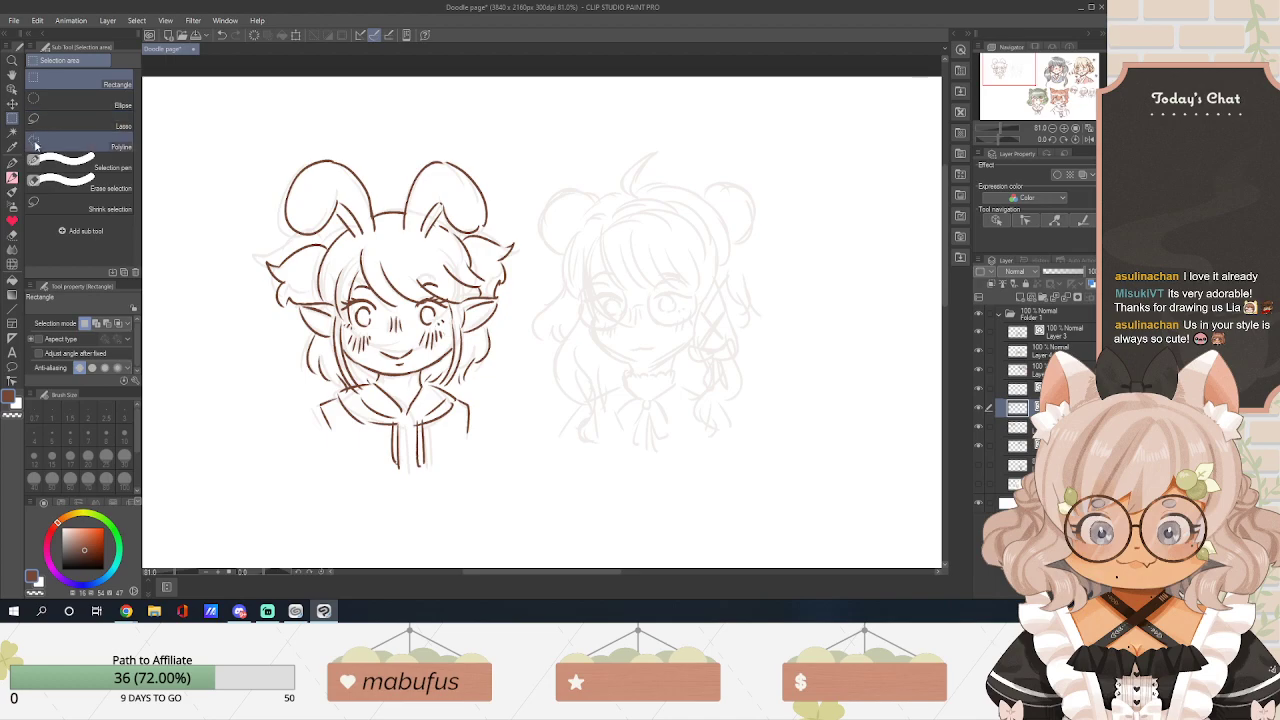
click(13, 177)
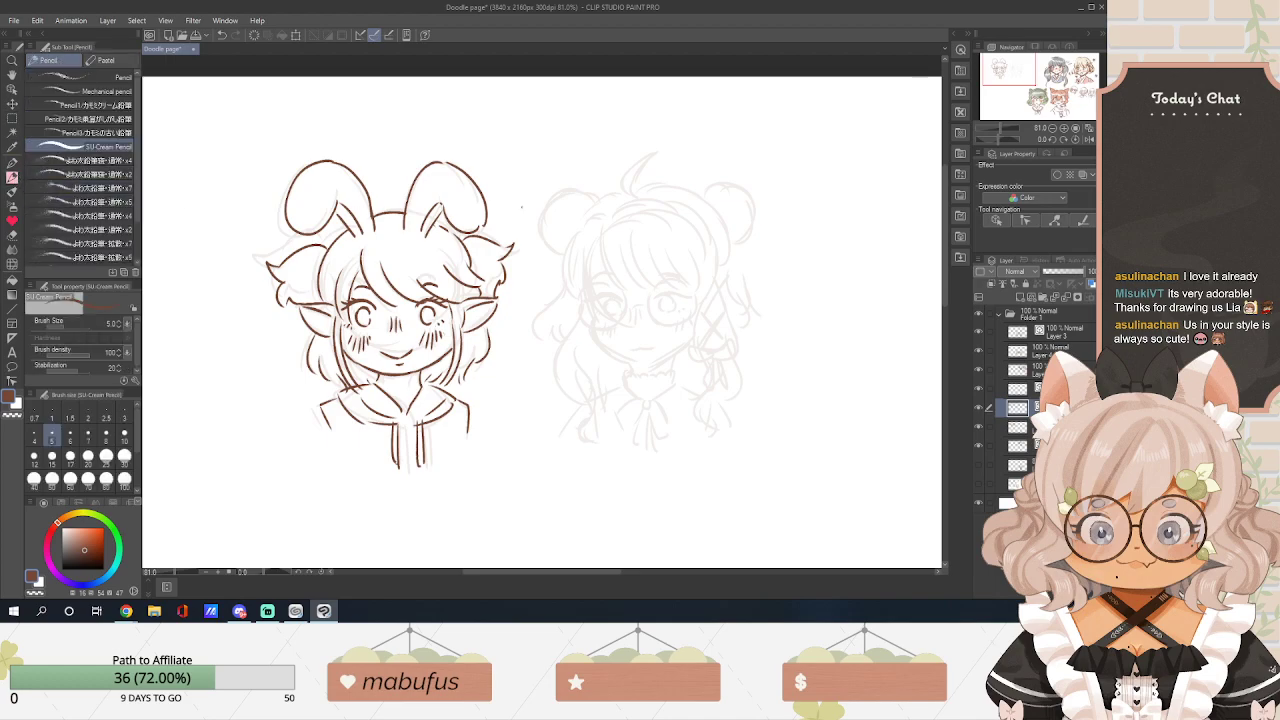
scroll(575, 549, up, 1)
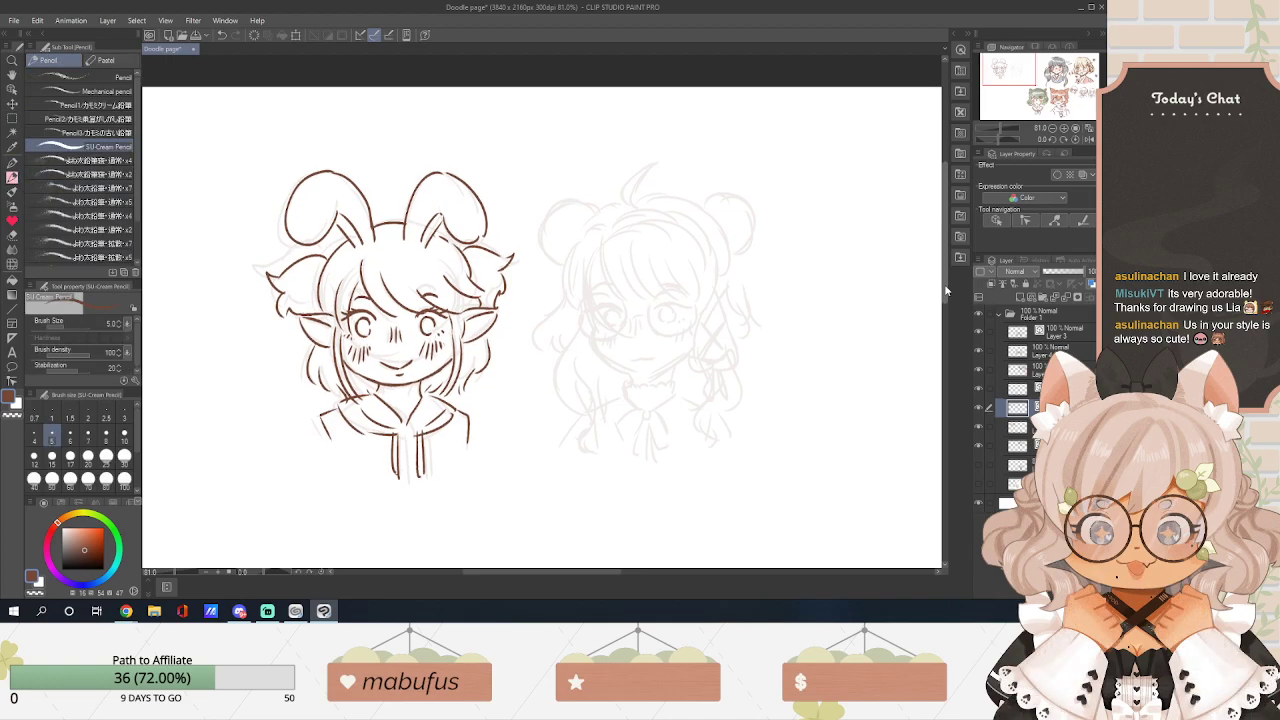
scroll(580, 545, up, 4)
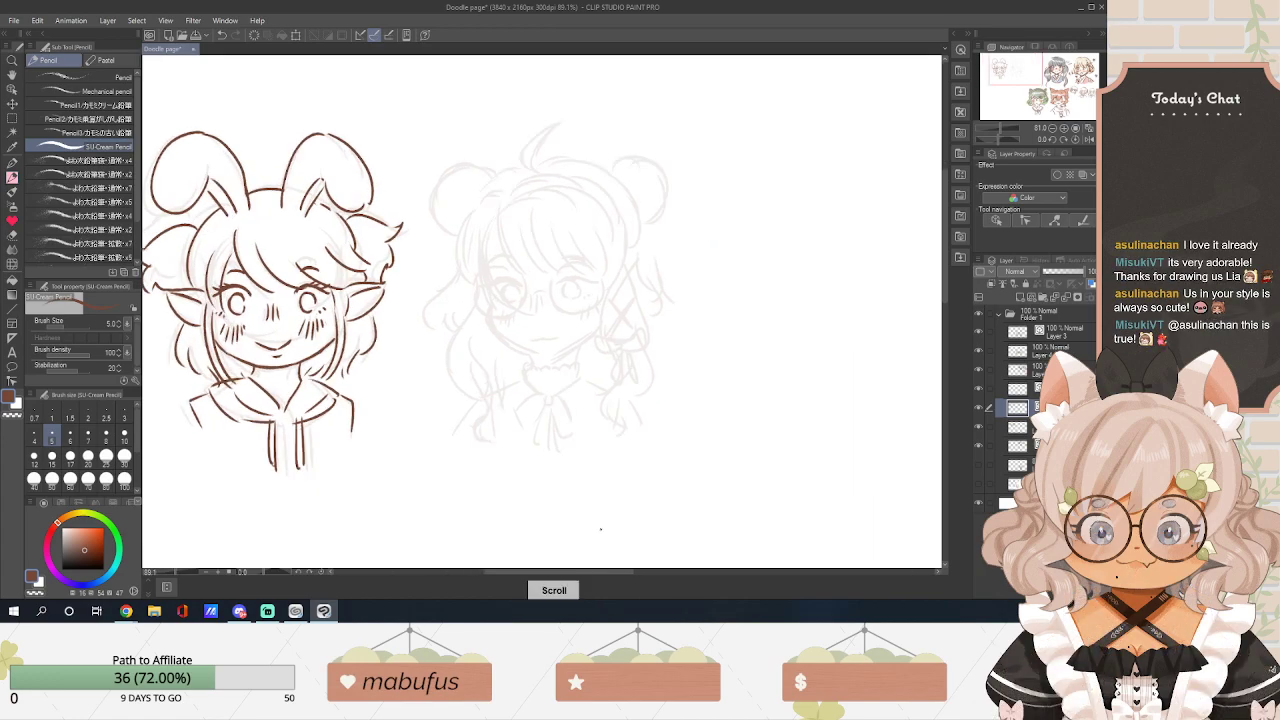
scroll(599, 531, up, 1)
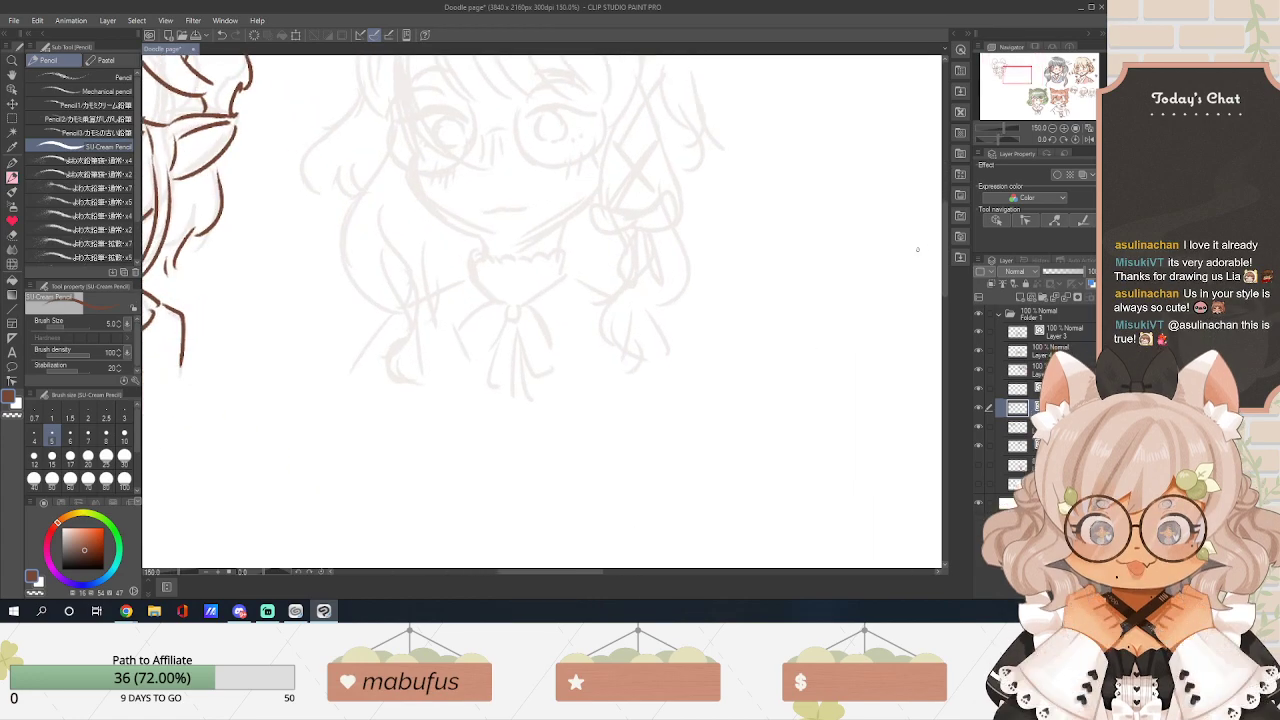
drag(936, 270, 935, 238)
scroll(580, 545, up, 2)
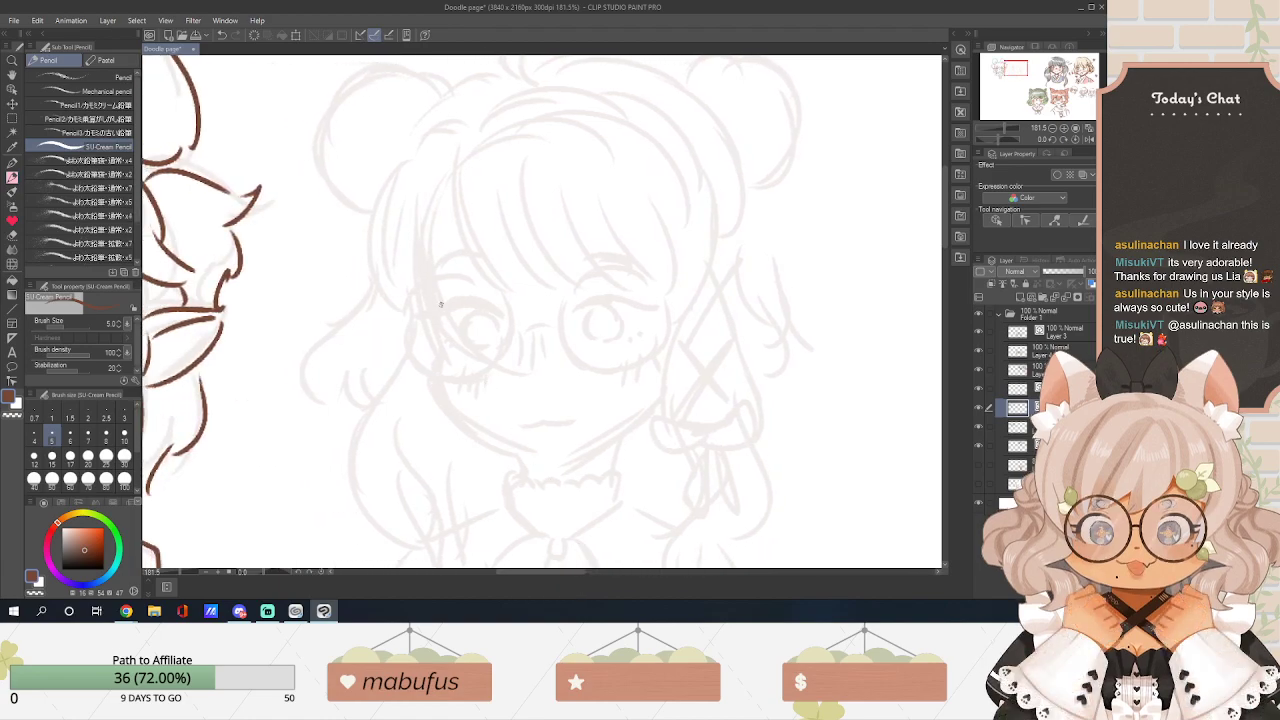
mouse_move(433, 303)
mouse_down()
mouse_move(436, 393)
mouse_move(513, 459)
mouse_move(583, 449)
mouse_move(652, 404)
mouse_up()
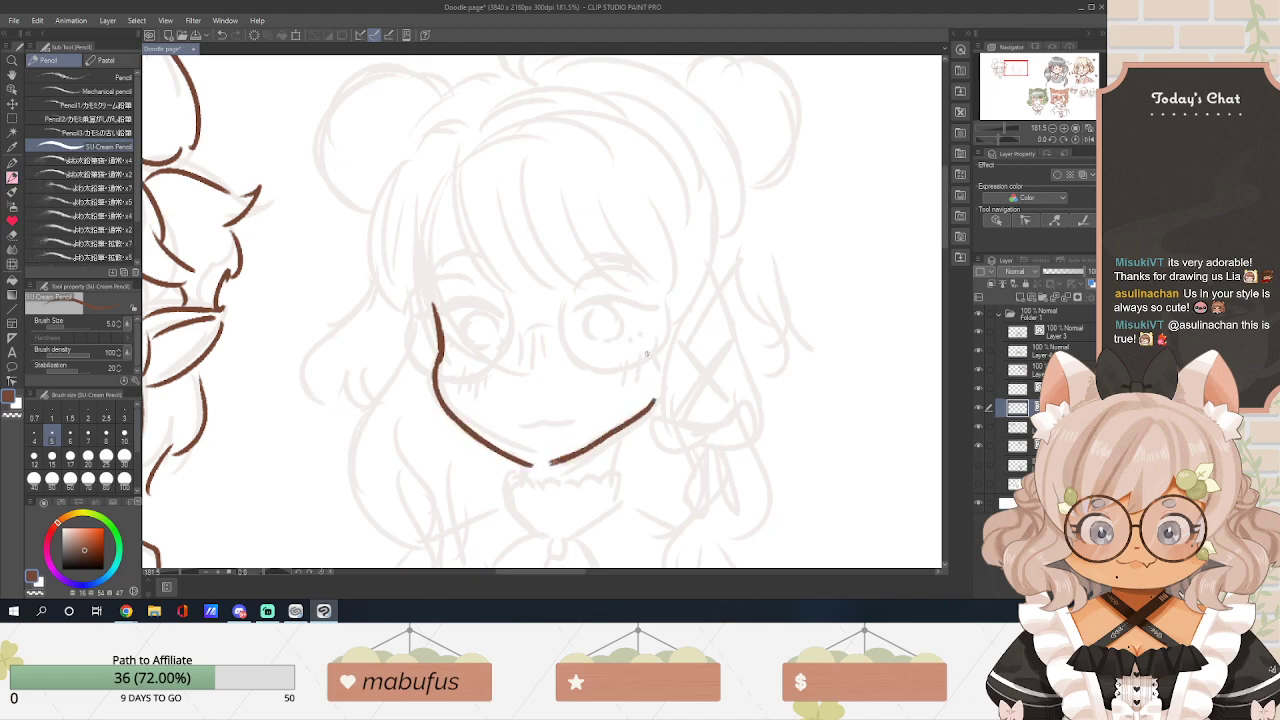
Ink the upper lash lines, the curved iris outlines and the short lower lash marks of both eyes.
mouse_move(417, 320)
mouse_down()
mouse_move(452, 306)
mouse_move(655, 310)
mouse_up()
scroll(611, 335, up, 3)
mouse_move(364, 313)
mouse_down()
mouse_move(360, 350)
mouse_move(414, 320)
mouse_move(408, 345)
mouse_up()
mouse_move(589, 310)
mouse_down()
mouse_move(567, 326)
mouse_move(580, 342)
mouse_move(636, 330)
mouse_move(626, 342)
mouse_up()
drag(317, 349, 341, 360)
drag(667, 336, 679, 346)
drag(656, 342, 662, 352)
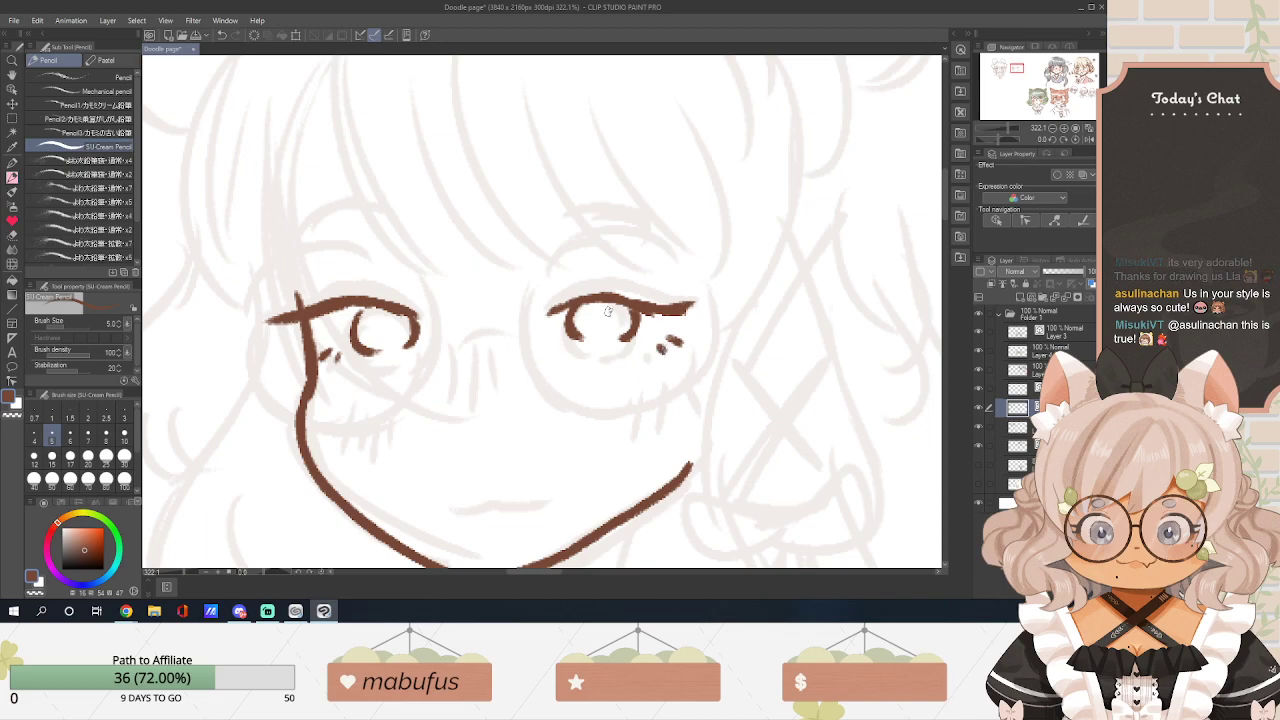
Add short upper eyelashes and small eyelid marks above both eyes.
mouse_move(300, 305)
mouse_down()
mouse_move(290, 294)
mouse_move(308, 289)
mouse_up()
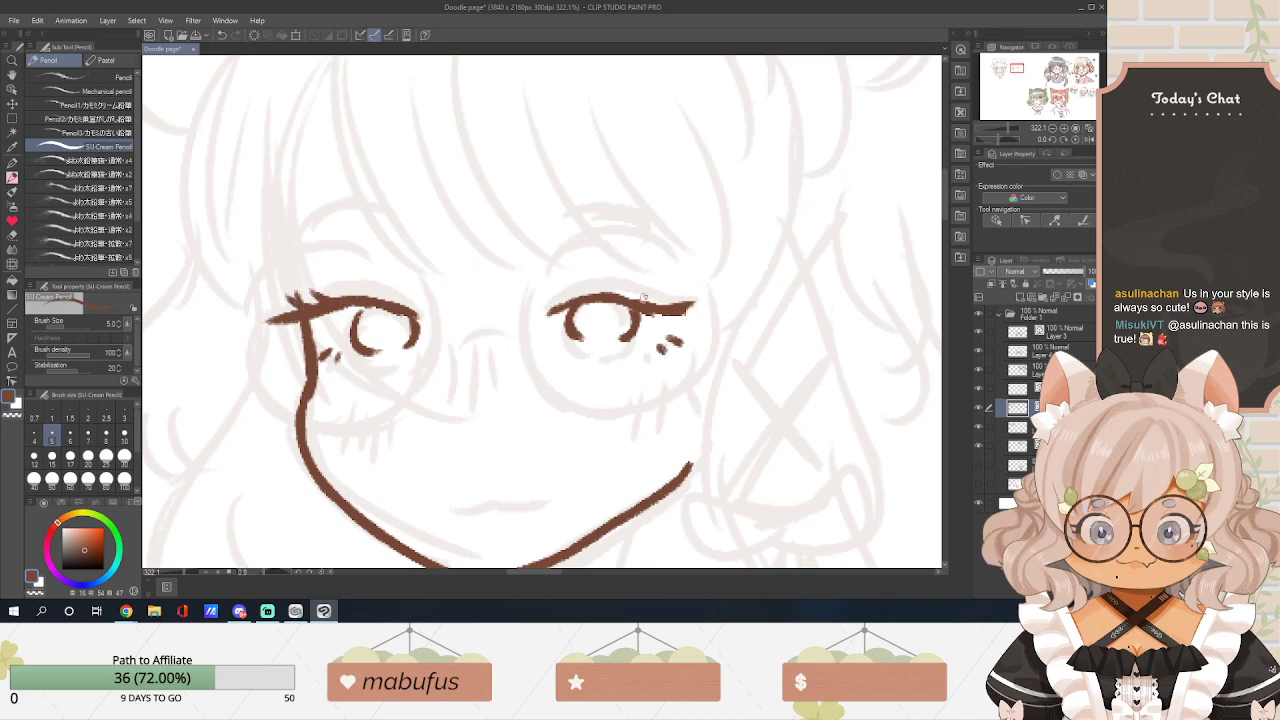
mouse_move(643, 303)
mouse_down()
mouse_move(684, 289)
mouse_move(666, 275)
mouse_up()
drag(580, 296, 609, 278)
drag(370, 294, 383, 290)
Ink the short vertical nose lines and a small wavy mouth, redrawing the mouth slightly above the sketched one.
mouse_move(469, 338)
mouse_down()
mouse_move(446, 400)
mouse_move(496, 382)
mouse_up()
drag(436, 497, 530, 485)
key(ctrl+z)
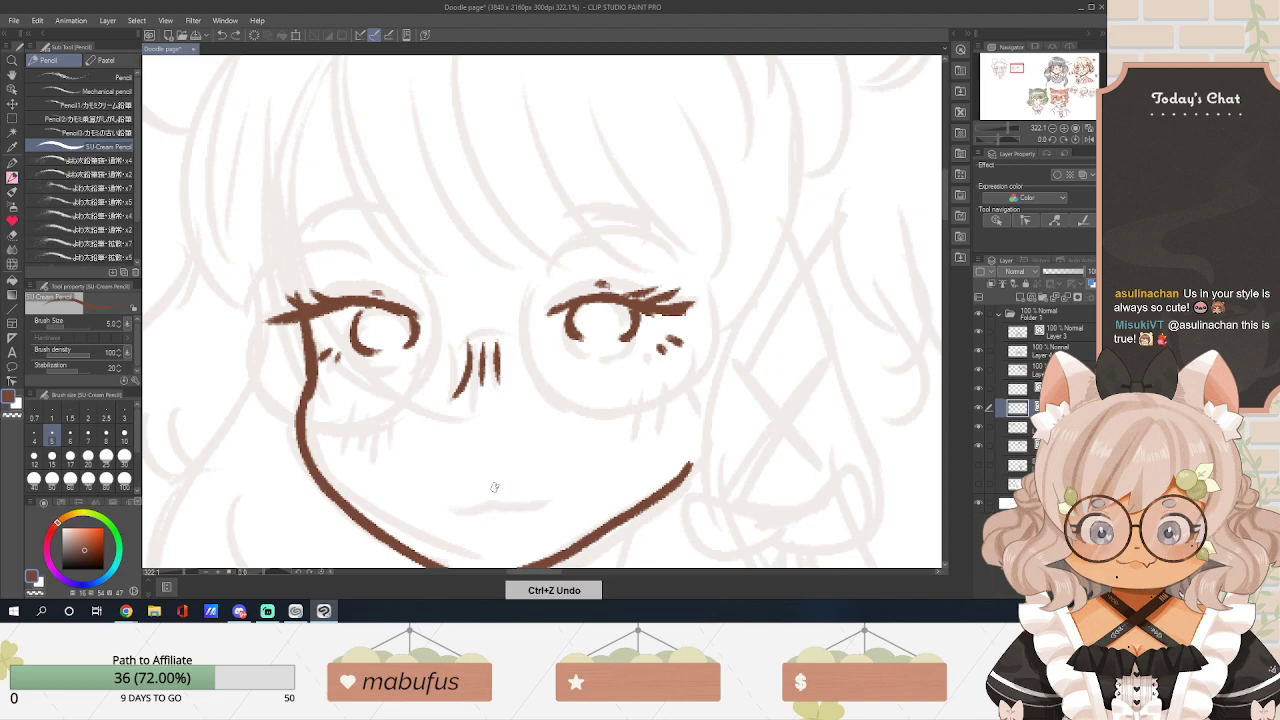
drag(439, 492, 546, 476)
key(ctrl+z)
key(ctrl+z)
drag(446, 490, 537, 484)
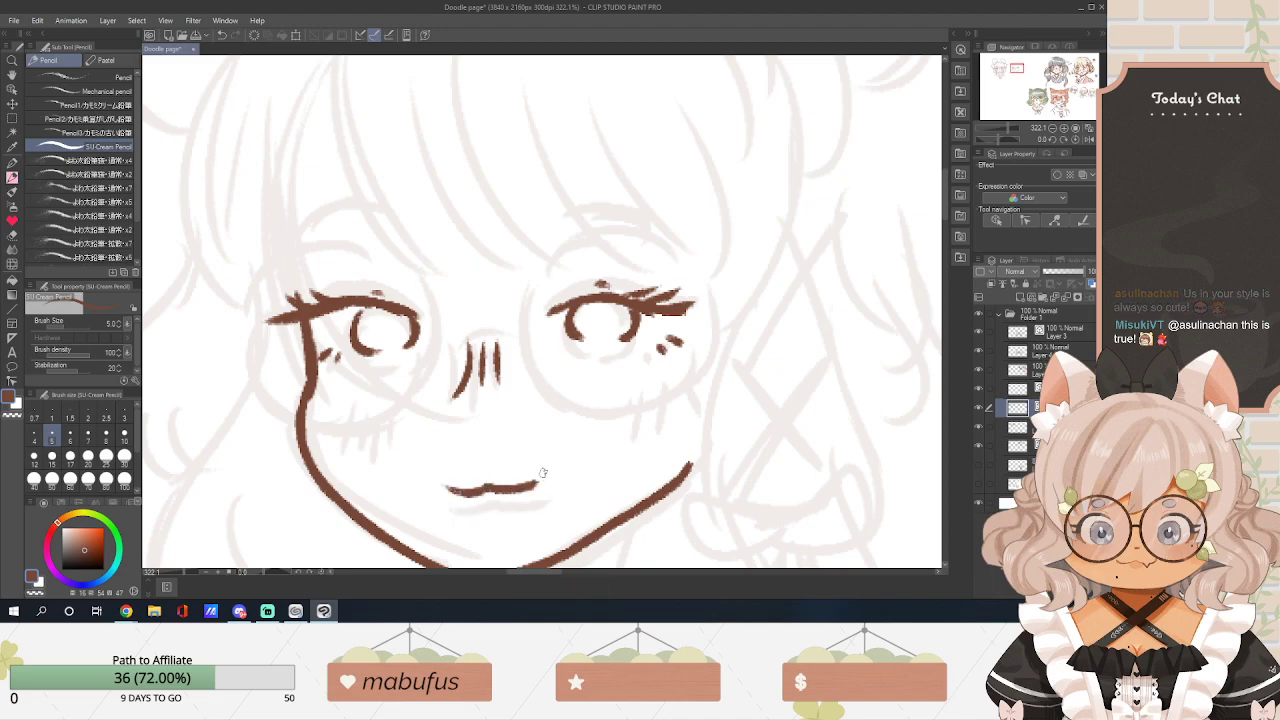
Draw slanted blush hatching on both cheeks below the eyes.
mouse_move(344, 393)
mouse_down()
mouse_move(325, 455)
mouse_move(369, 476)
mouse_up()
mouse_move(394, 394)
mouse_down()
mouse_move(387, 448)
mouse_move(401, 432)
mouse_up()
drag(598, 392, 576, 460)
mouse_move(614, 404)
mouse_down()
mouse_move(597, 466)
mouse_move(622, 456)
mouse_up()
mouse_move(650, 394)
mouse_down()
mouse_move(642, 444)
mouse_move(670, 428)
mouse_up()
drag(567, 403, 560, 429)
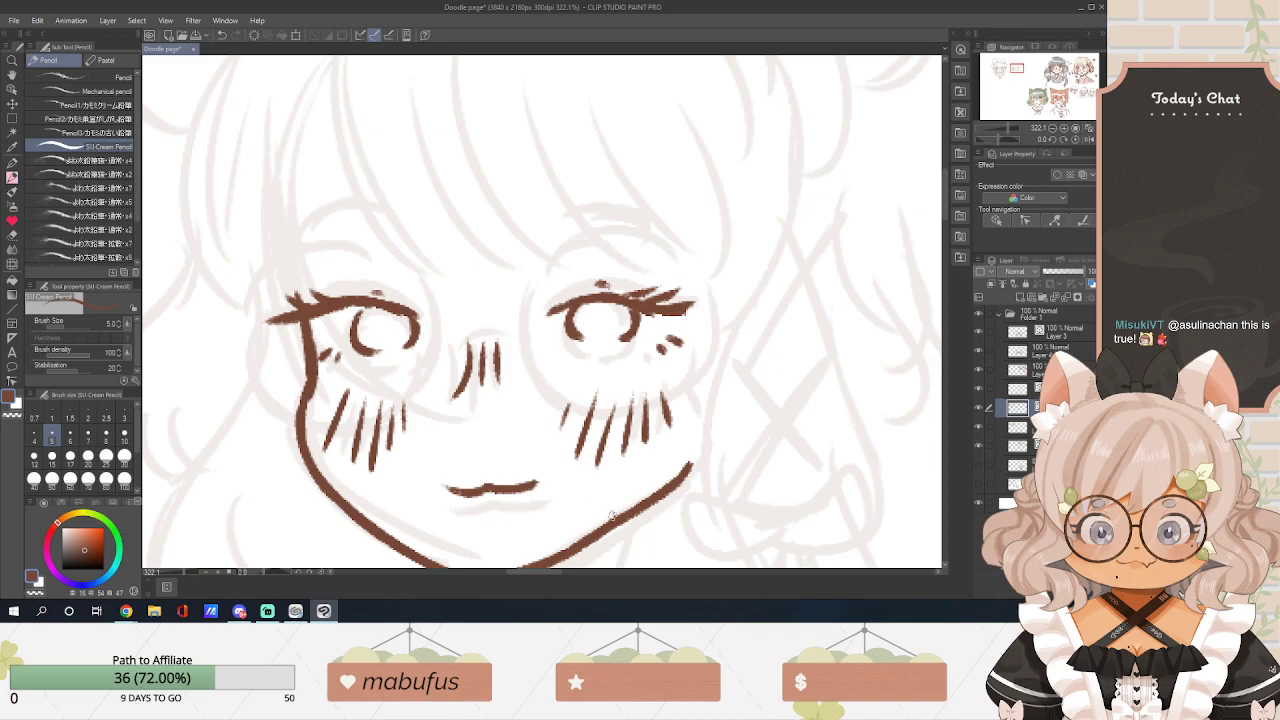
Ink the two arched eyebrows above the eyes.
mouse_move(947, 203)
mouse_down()
mouse_move(948, 220)
mouse_move(947, 201)
mouse_up()
scroll(900, 222, down, 1)
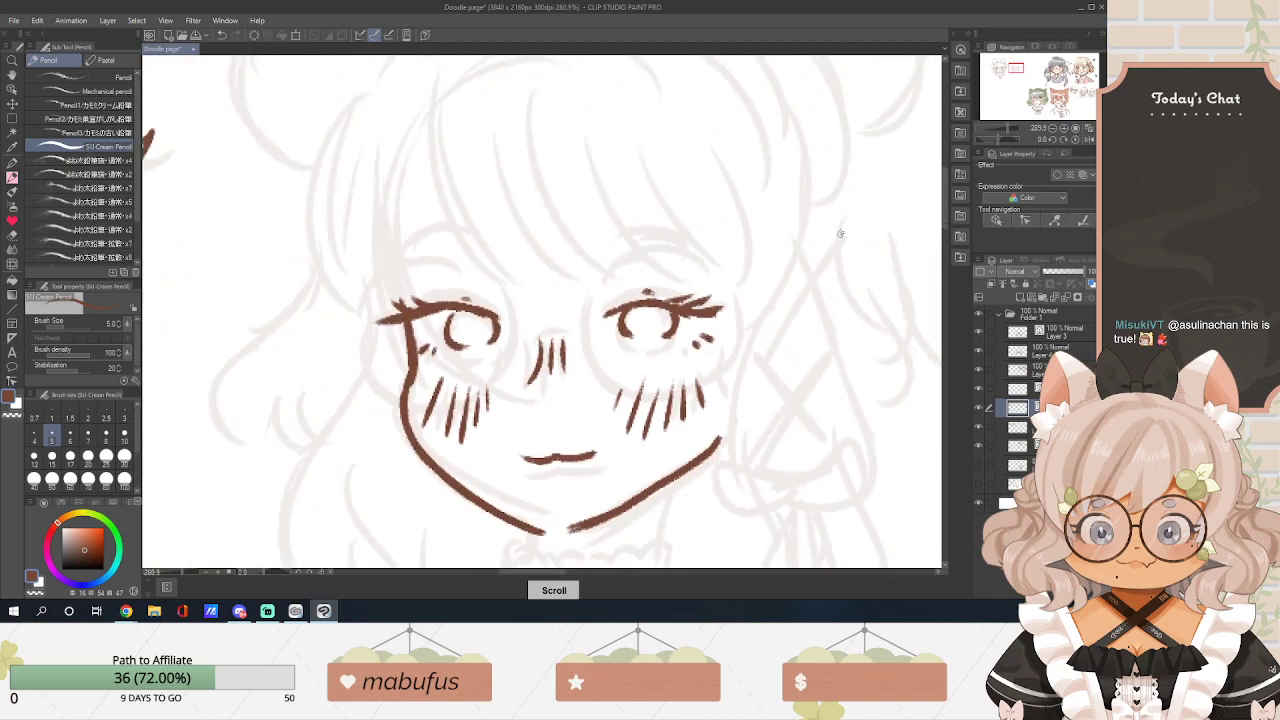
scroll(728, 282, up, 1)
mouse_move(379, 262)
mouse_down()
mouse_move(432, 231)
mouse_move(451, 237)
mouse_up()
mouse_move(620, 234)
mouse_down()
mouse_move(684, 229)
mouse_move(720, 262)
mouse_up()
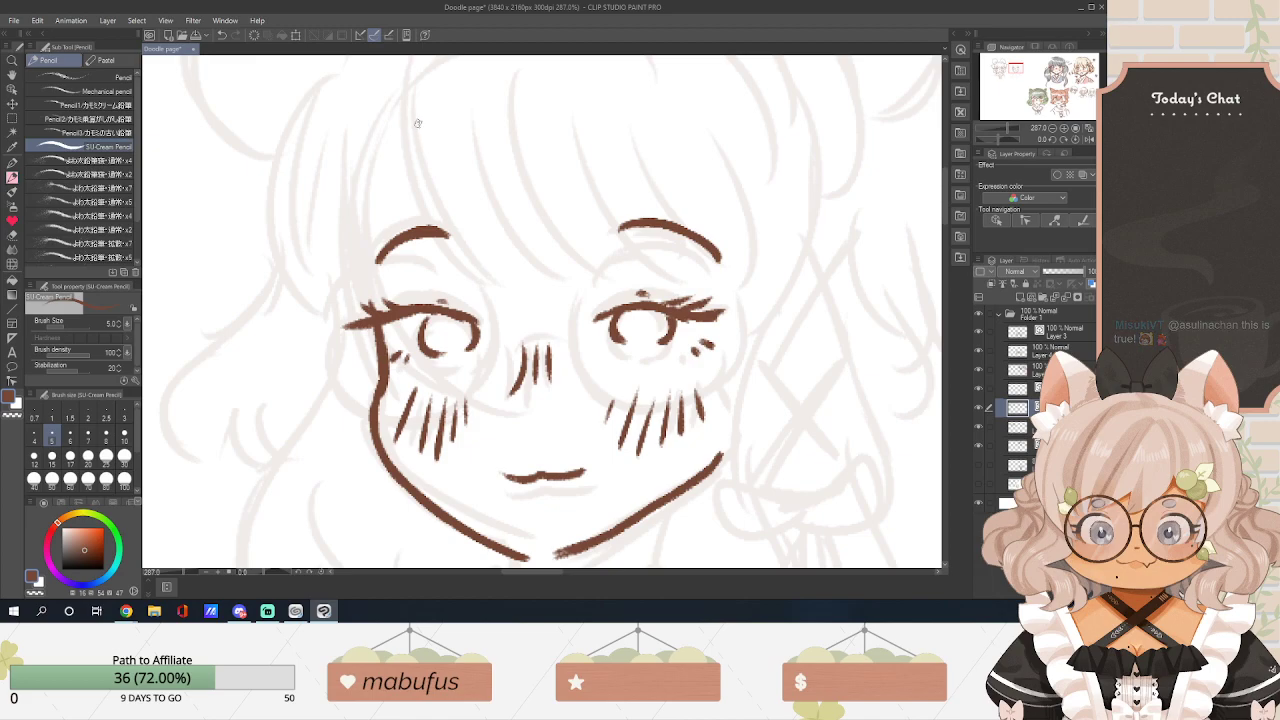
Ink the sweeping bang strands across the forehead and down to the right temple.
drag(420, 136, 528, 305)
drag(510, 216, 600, 302)
drag(558, 181, 690, 294)
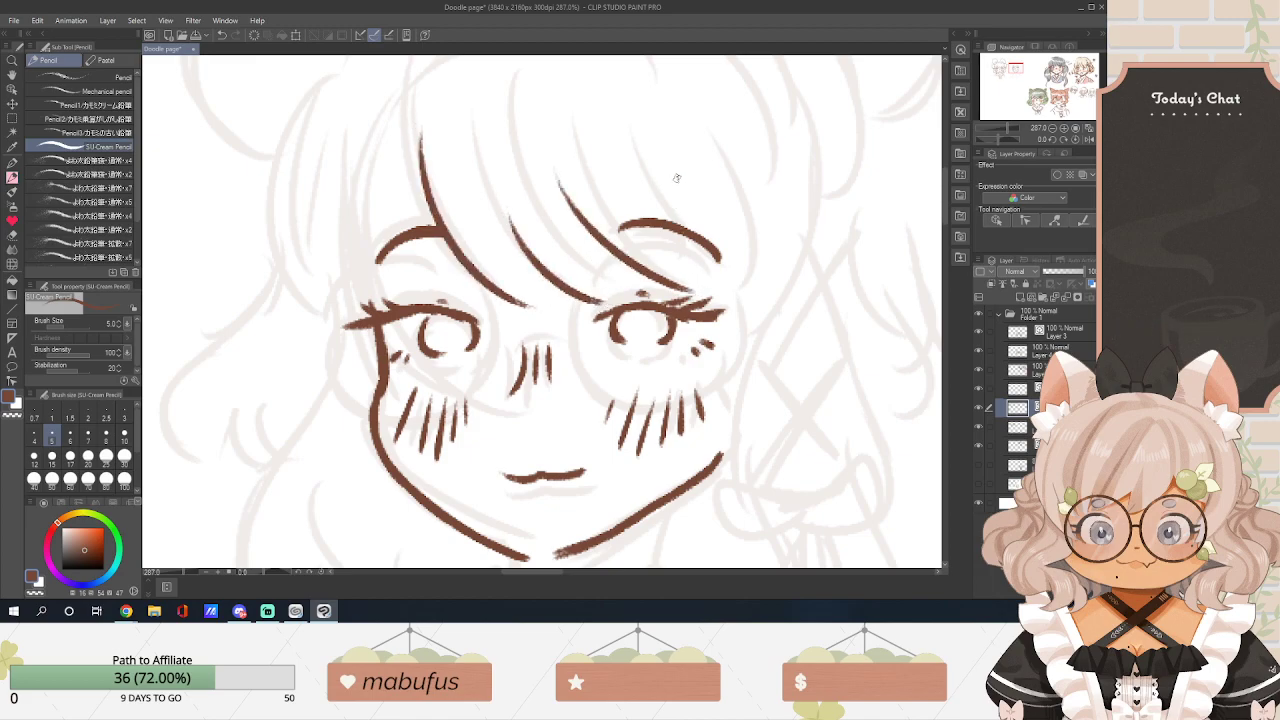
drag(676, 178, 742, 328)
mouse_move(781, 184)
mouse_down()
mouse_move(798, 232)
mouse_move(754, 318)
mouse_up()
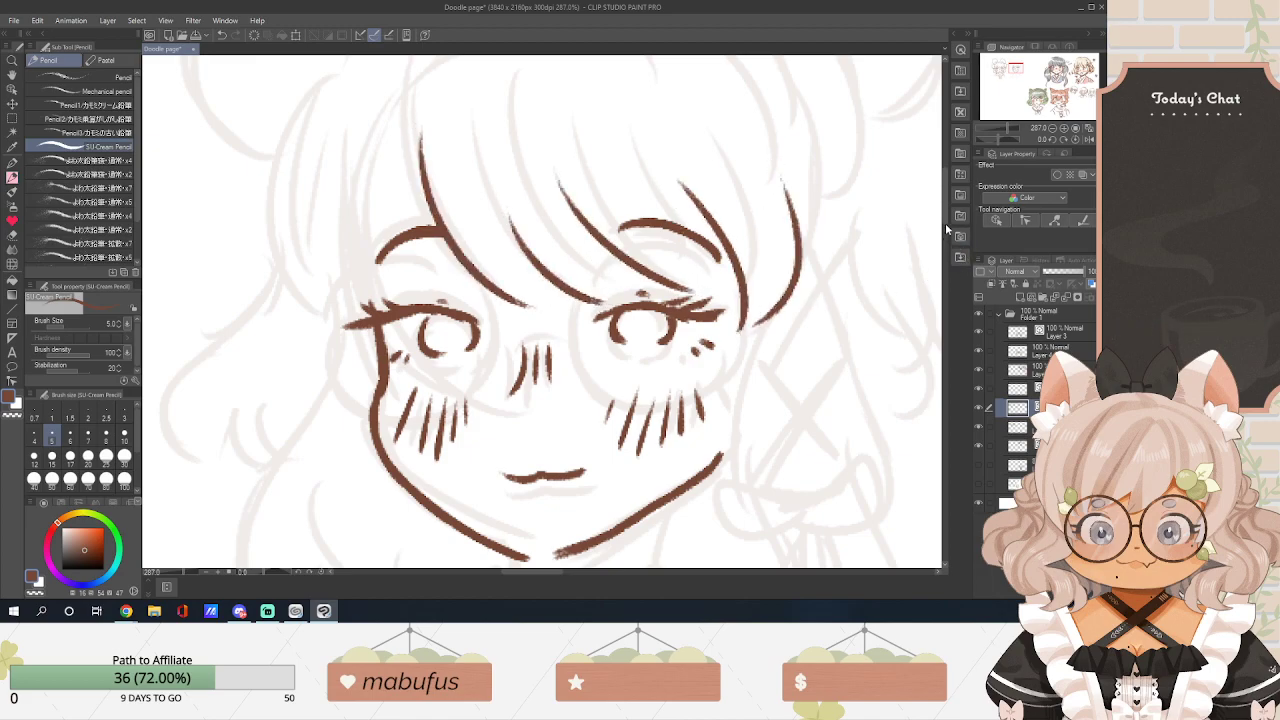
Ink the curved side bangs framing the left edge of the face.
drag(305, 132, 362, 320)
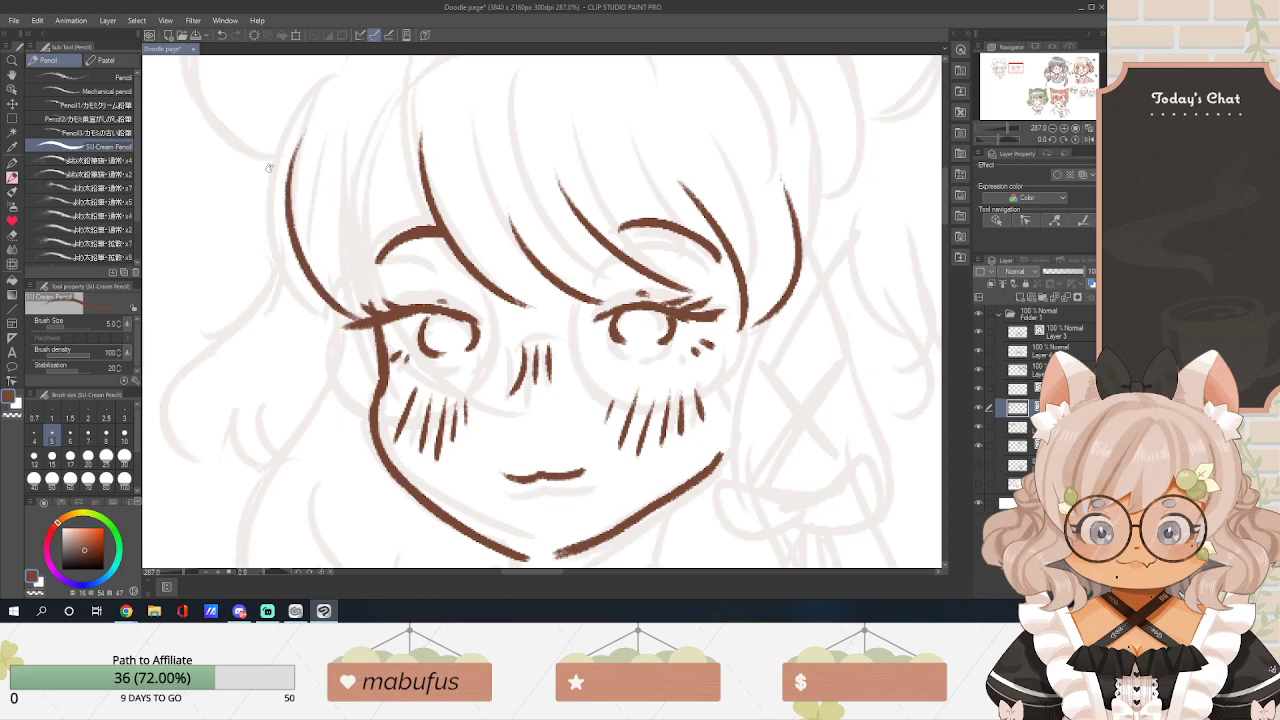
drag(262, 200, 338, 335)
drag(360, 235, 400, 305)
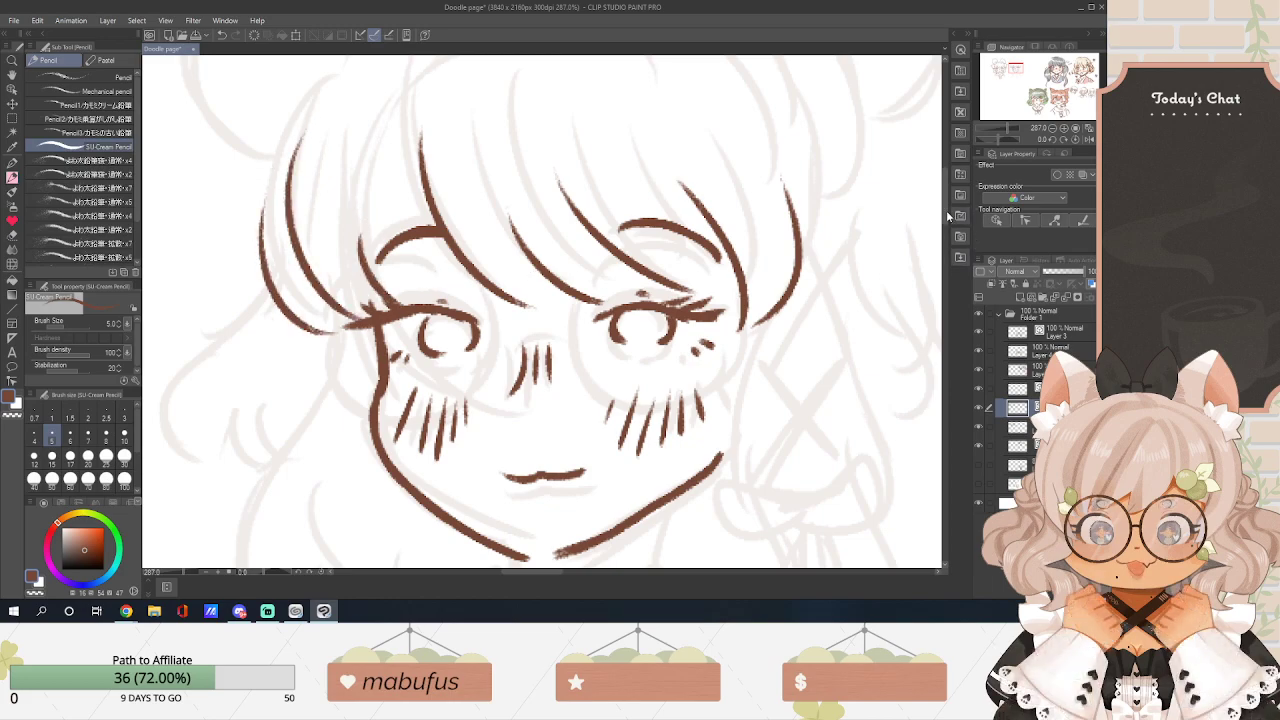
Add a short lower-lip mark beneath the mouth.
mouse_move(947, 201)
mouse_down()
mouse_move(951, 170)
mouse_move(957, 245)
mouse_move(956, 209)
mouse_move(960, 219)
mouse_up()
drag(532, 378, 550, 376)
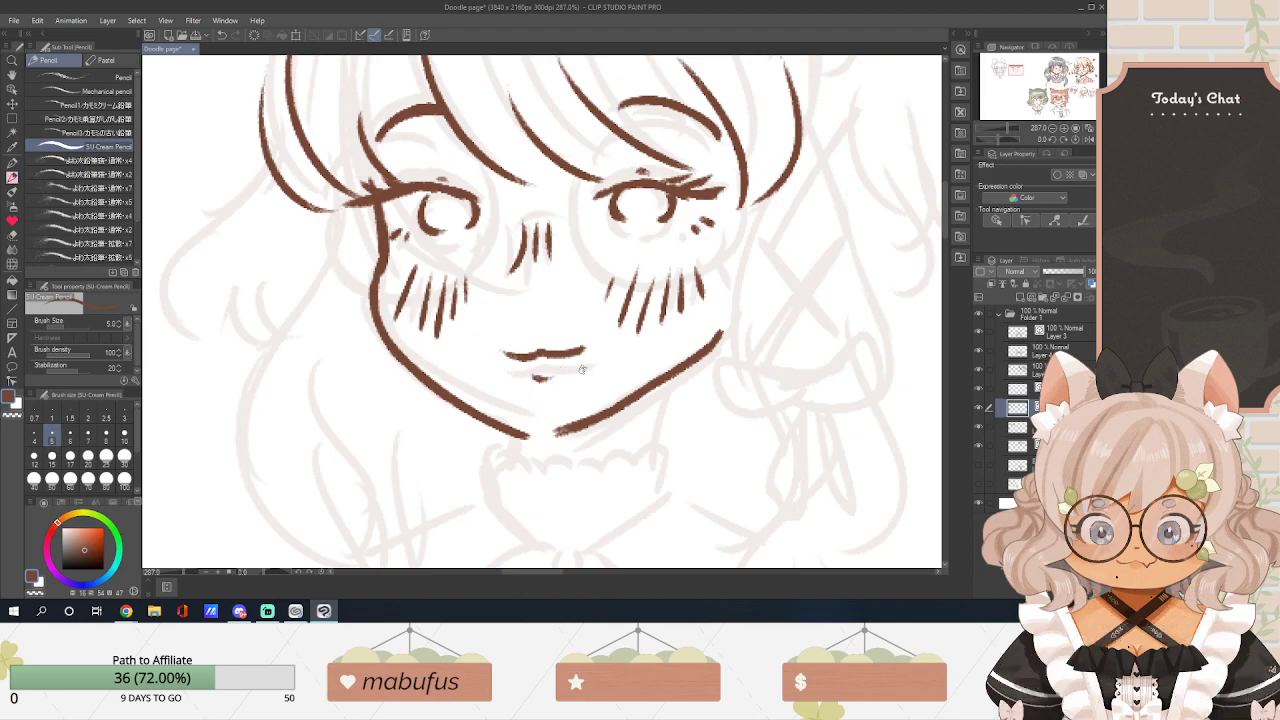
drag(945, 243, 948, 256)
scroll(930, 260, up, 3)
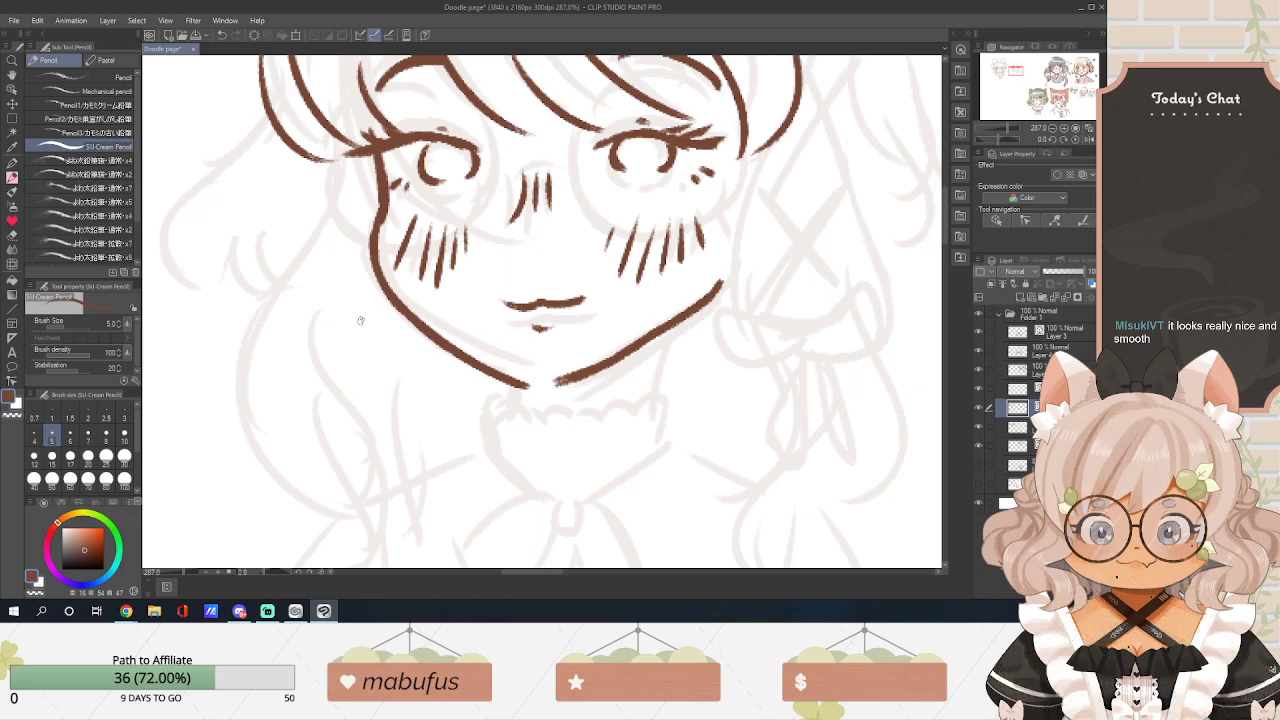
Ink the long wavy hair lock left of the face, with its inner strands and curled tip.
mouse_move(345, 165)
mouse_down()
mouse_move(258, 345)
mouse_move(275, 425)
mouse_move(340, 512)
mouse_up()
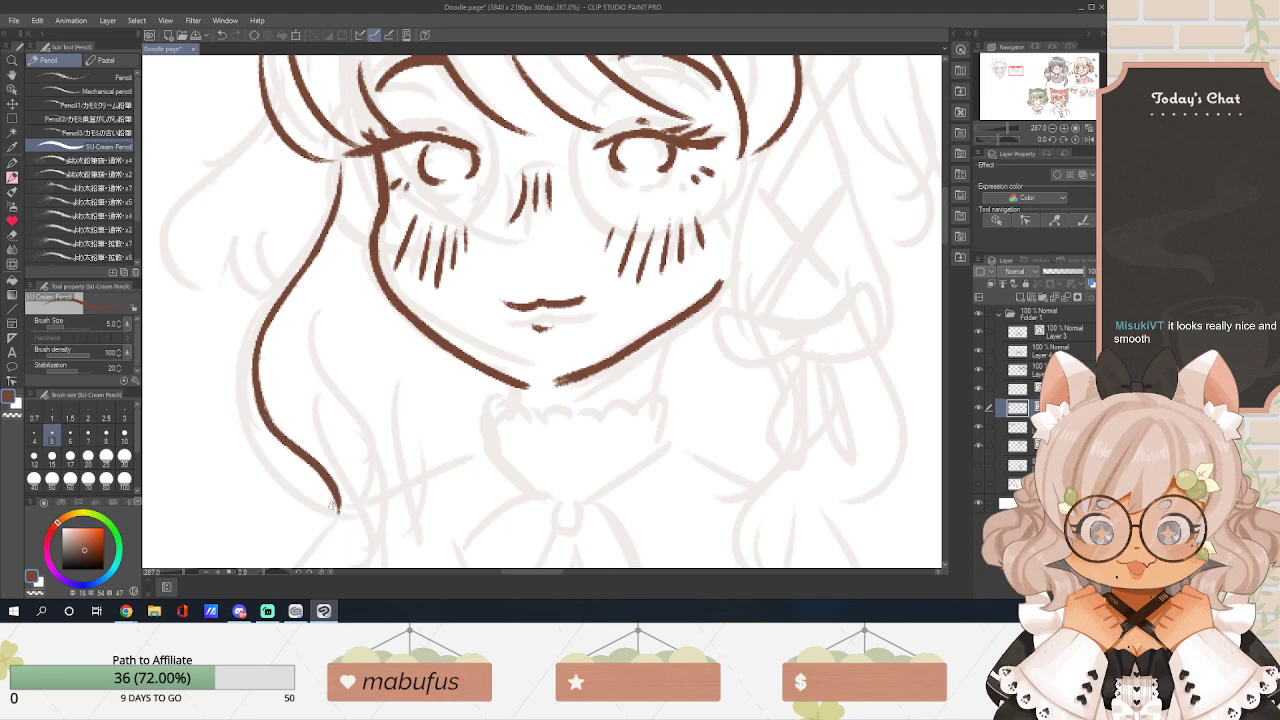
scroll(948, 238, down, 3)
drag(342, 297, 328, 447)
mouse_move(315, 188)
mouse_down()
mouse_move(307, 235)
mouse_move(356, 312)
mouse_up()
drag(340, 228, 363, 327)
mouse_move(362, 165)
mouse_down()
mouse_move(385, 220)
mouse_move(346, 472)
mouse_move(384, 486)
mouse_move(390, 474)
mouse_up()
drag(332, 344, 316, 398)
drag(391, 342, 390, 390)
mouse_move(389, 165)
mouse_down()
mouse_move(407, 219)
mouse_move(398, 204)
mouse_move(401, 265)
mouse_up()
Ink the outer curl of hair flicking out at the far left of the head.
drag(945, 245, 956, 222)
mouse_move(266, 204)
mouse_down()
mouse_move(214, 270)
mouse_move(203, 344)
mouse_move(238, 378)
mouse_up()
mouse_move(228, 323)
mouse_down()
mouse_move(265, 373)
mouse_move(266, 356)
mouse_move(280, 384)
mouse_up()
Ink the inner and outer edges of the hair lock hanging to the right of the face.
mouse_move(768, 236)
mouse_down()
mouse_move(716, 327)
mouse_move(734, 312)
mouse_move(733, 400)
mouse_up()
drag(827, 197, 842, 266)
mouse_move(842, 255)
mouse_down()
mouse_move(867, 312)
mouse_move(876, 368)
mouse_up()
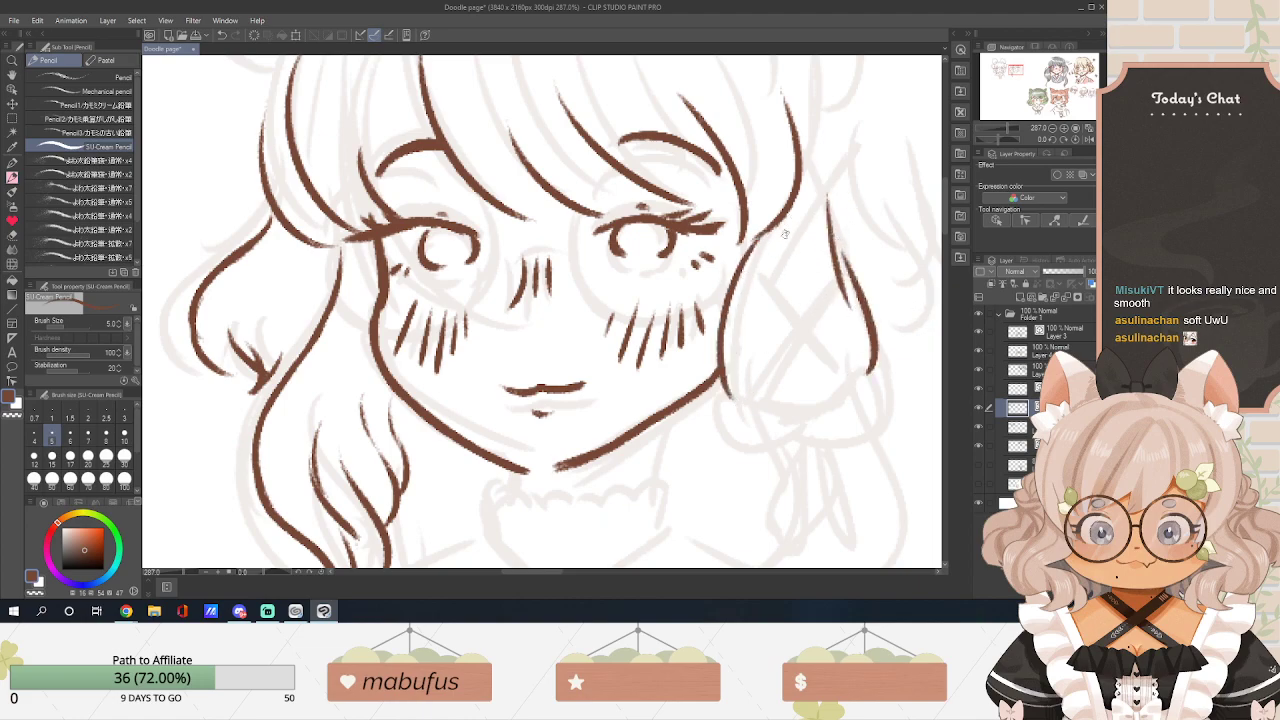
Save the page and ink the crossed ribbon lines lacing over the right hair lock.
drag(798, 206, 818, 244)
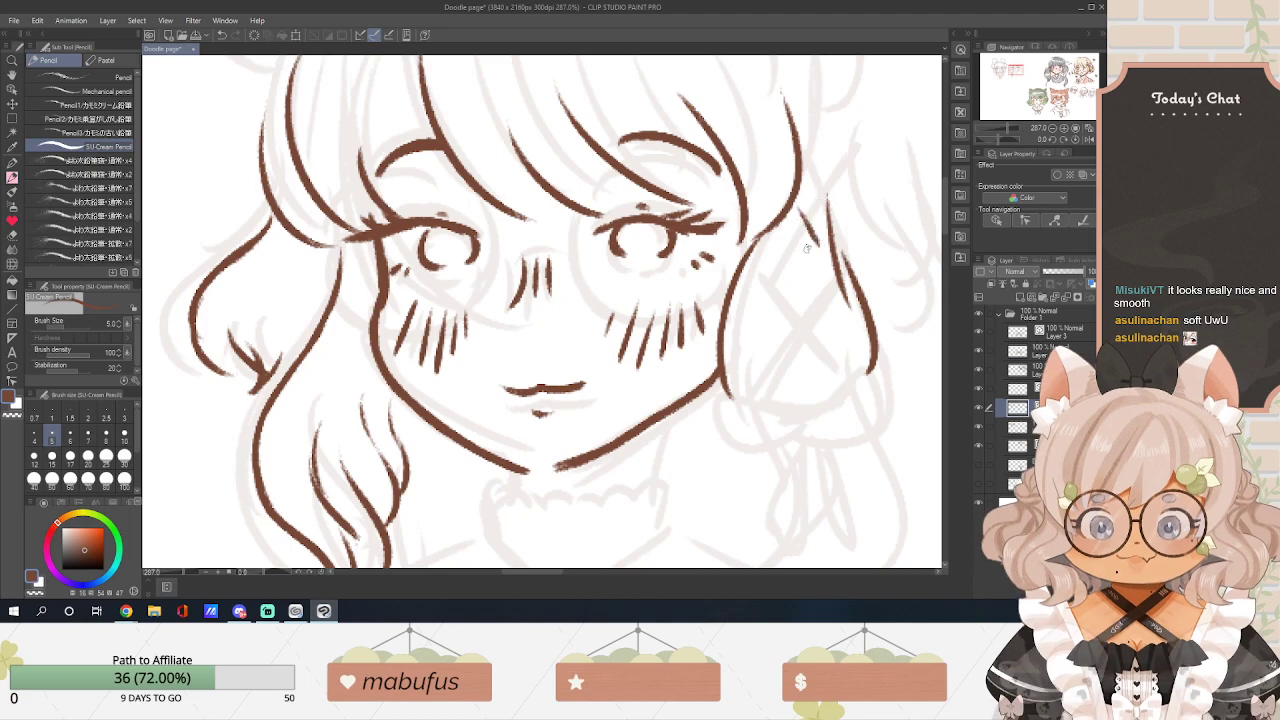
key(ctrl+s)
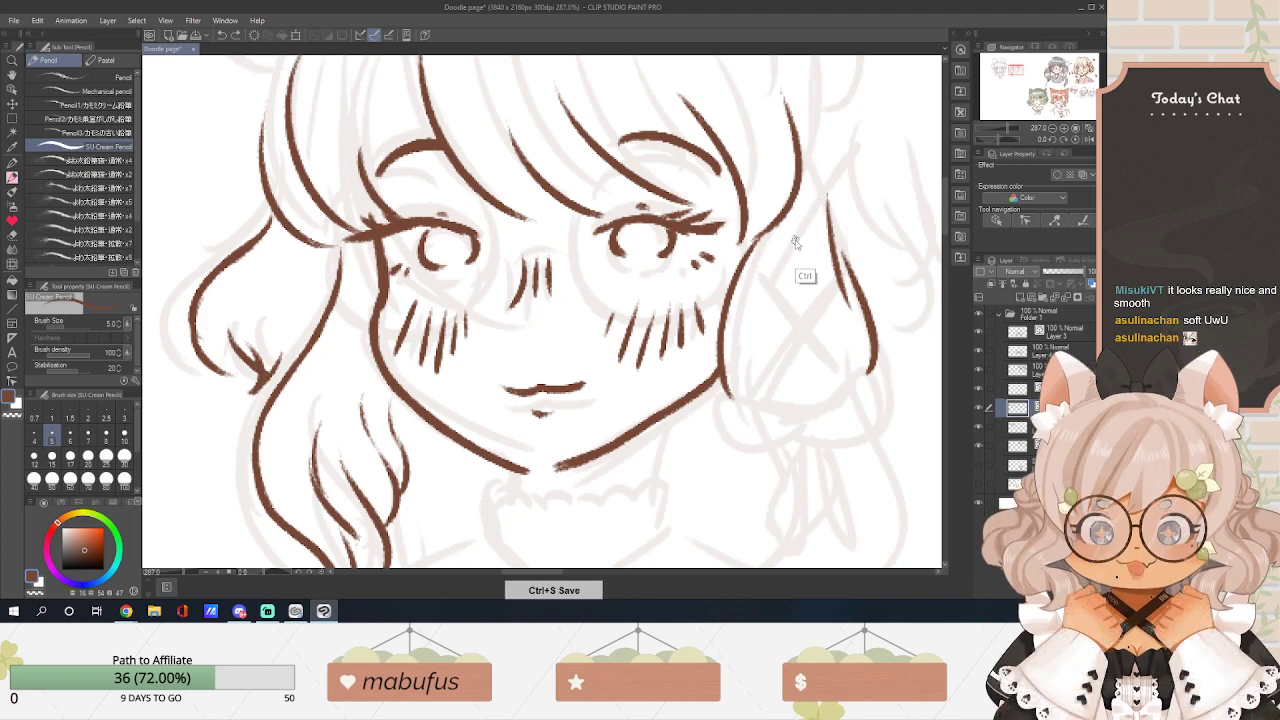
drag(746, 252, 830, 355)
mouse_move(729, 350)
mouse_down()
mouse_move(802, 290)
mouse_move(822, 250)
mouse_up()
mouse_move(795, 203)
mouse_down()
mouse_move(822, 250)
mouse_move(830, 148)
mouse_move(822, 228)
mouse_up()
Turn the lacing at the lock's outer edge and ink the lower ribbon line running in toward the bow knot.
scroll(770, 422, down, 3)
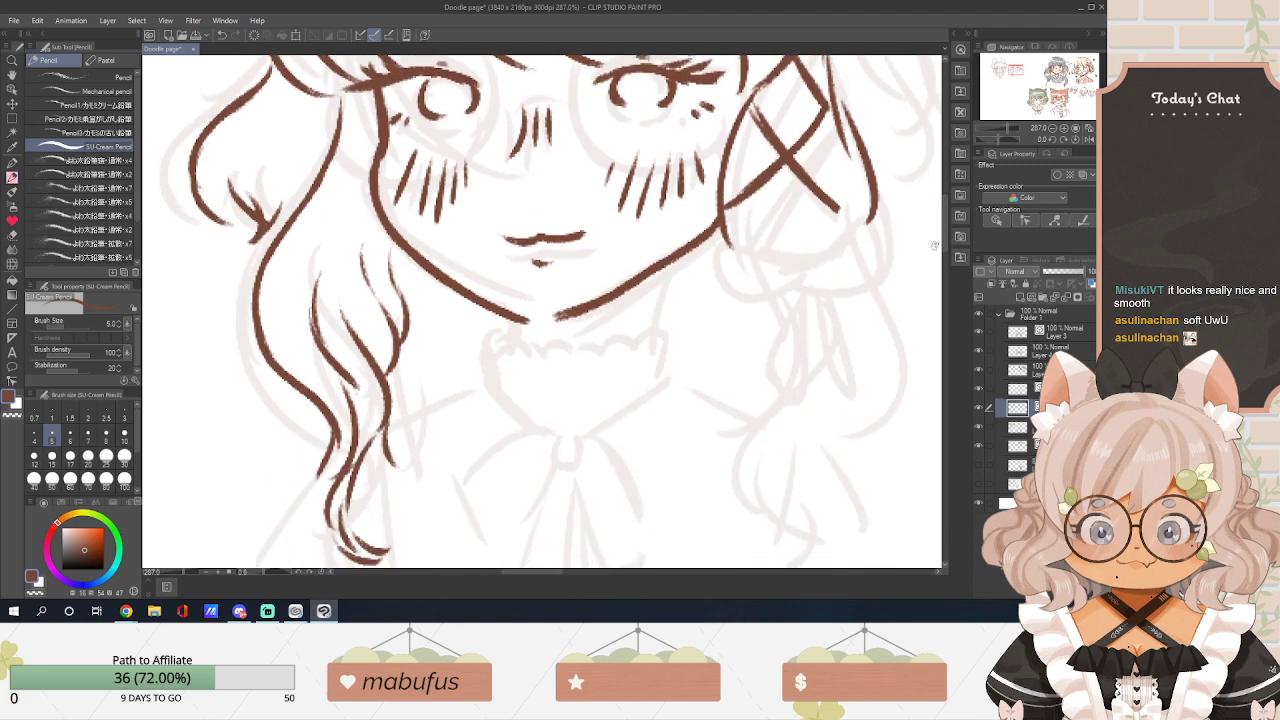
drag(552, 573, 574, 573)
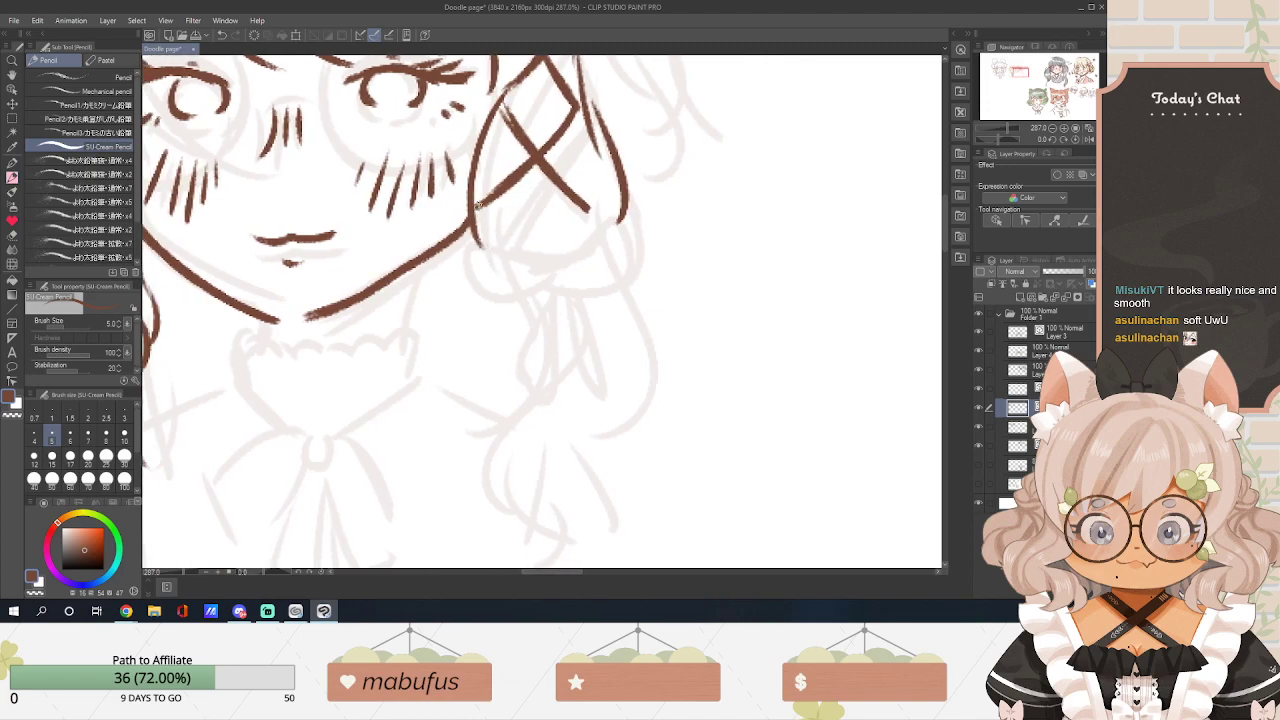
mouse_move(590, 212)
mouse_down()
mouse_move(553, 243)
mouse_move(608, 221)
mouse_up()
key(ctrl+s)
key(ctrl+z)
drag(591, 212, 605, 224)
drag(473, 227, 540, 262)
Ink the bow at the end of the right lock's lacing, with its knot, two loops and hanging tails.
mouse_move(610, 224)
mouse_down()
mouse_move(556, 262)
mouse_move(560, 285)
mouse_move(548, 254)
mouse_move(474, 250)
mouse_move(466, 336)
mouse_up()
key(ctrl+z)
mouse_move(526, 262)
mouse_down()
mouse_move(460, 316)
mouse_move(533, 283)
mouse_move(626, 318)
mouse_up()
drag(560, 286, 594, 350)
mouse_move(528, 274)
mouse_down()
mouse_move(502, 298)
mouse_move(576, 294)
mouse_move(536, 406)
mouse_move(546, 418)
mouse_up()
mouse_move(547, 339)
mouse_down()
mouse_move(570, 410)
mouse_move(586, 409)
mouse_up()
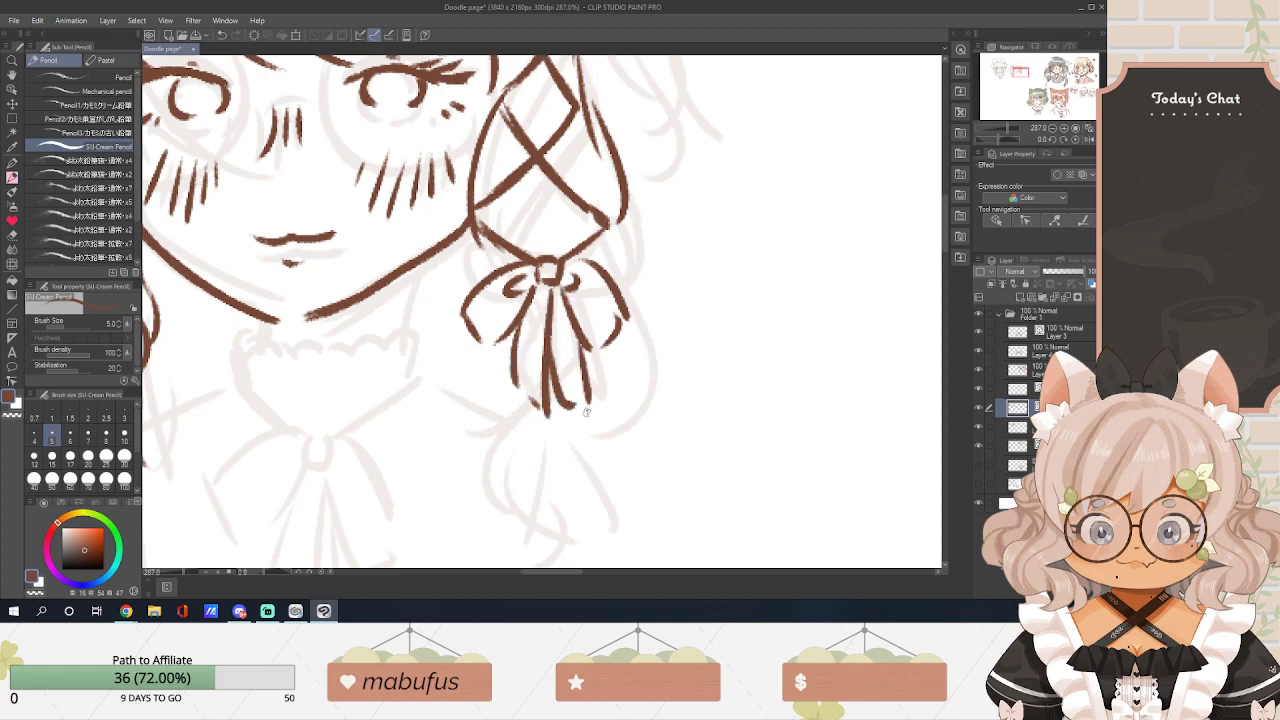
mouse_move(545, 284)
mouse_down()
mouse_move(536, 338)
mouse_move(564, 331)
mouse_up()
Extend both edges of the right hair lock down to the top of the bow.
mouse_move(946, 231)
mouse_down()
mouse_move(946, 248)
mouse_move(946, 226)
mouse_up()
drag(475, 264, 498, 326)
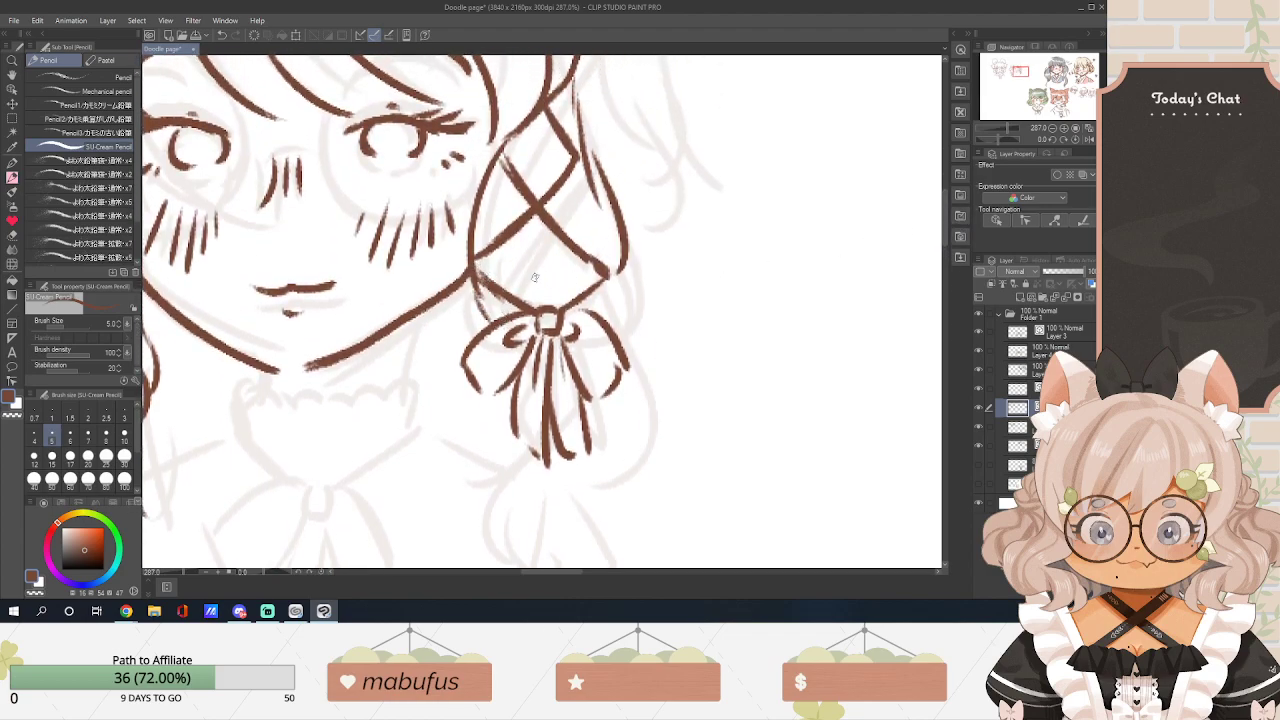
key(ctrl+z)
drag(472, 268, 503, 304)
drag(620, 240, 592, 325)
Ink the wavy hair end below the bow, redrawing its outer edge longer and adding strands at the tip.
mouse_move(505, 388)
mouse_down()
mouse_move(485, 445)
mouse_move(498, 485)
mouse_move(532, 518)
mouse_move(514, 543)
mouse_up()
mouse_move(618, 403)
mouse_down()
mouse_move(608, 488)
mouse_move(547, 542)
mouse_up()
scroll(950, 240, down, 5)
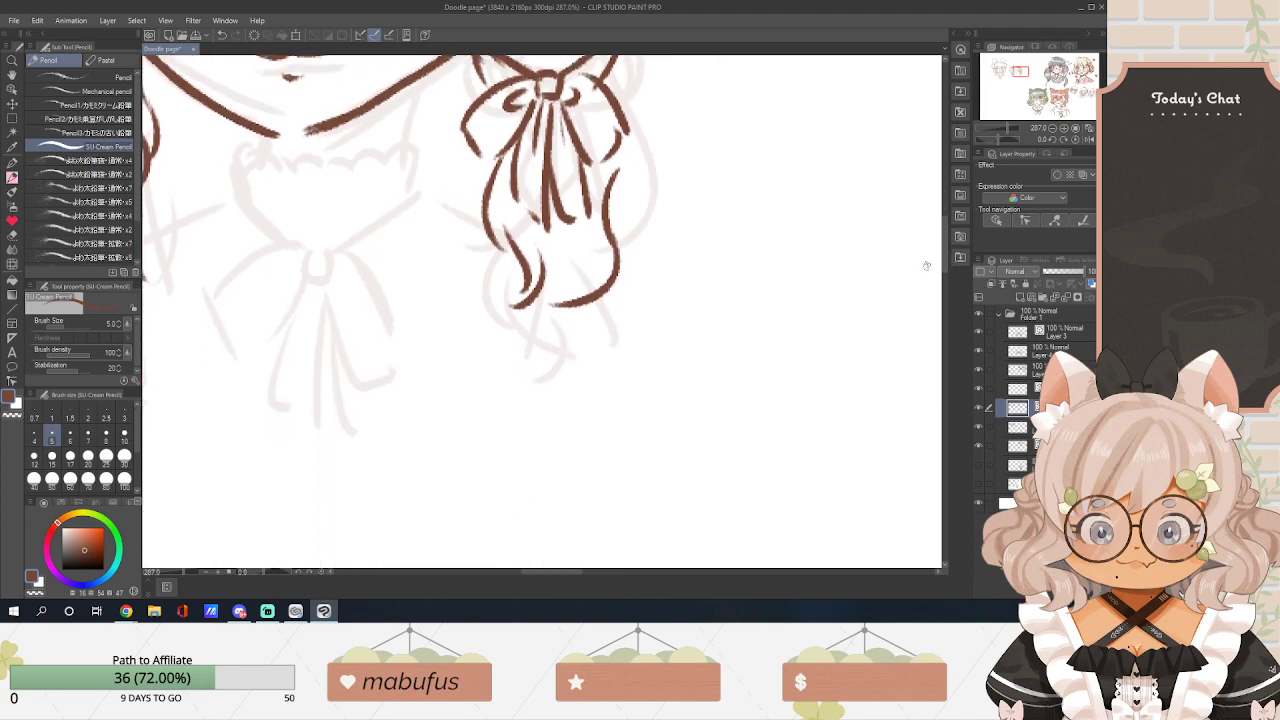
key(ctrl+z)
drag(607, 234, 562, 376)
mouse_move(546, 318)
mouse_down()
mouse_move(538, 352)
mouse_move(550, 378)
mouse_up()
drag(561, 326, 568, 370)
Add thin hair strand and ribbon edge lines between the lacing crossings of the right lock.
scroll(940, 240, up, 5)
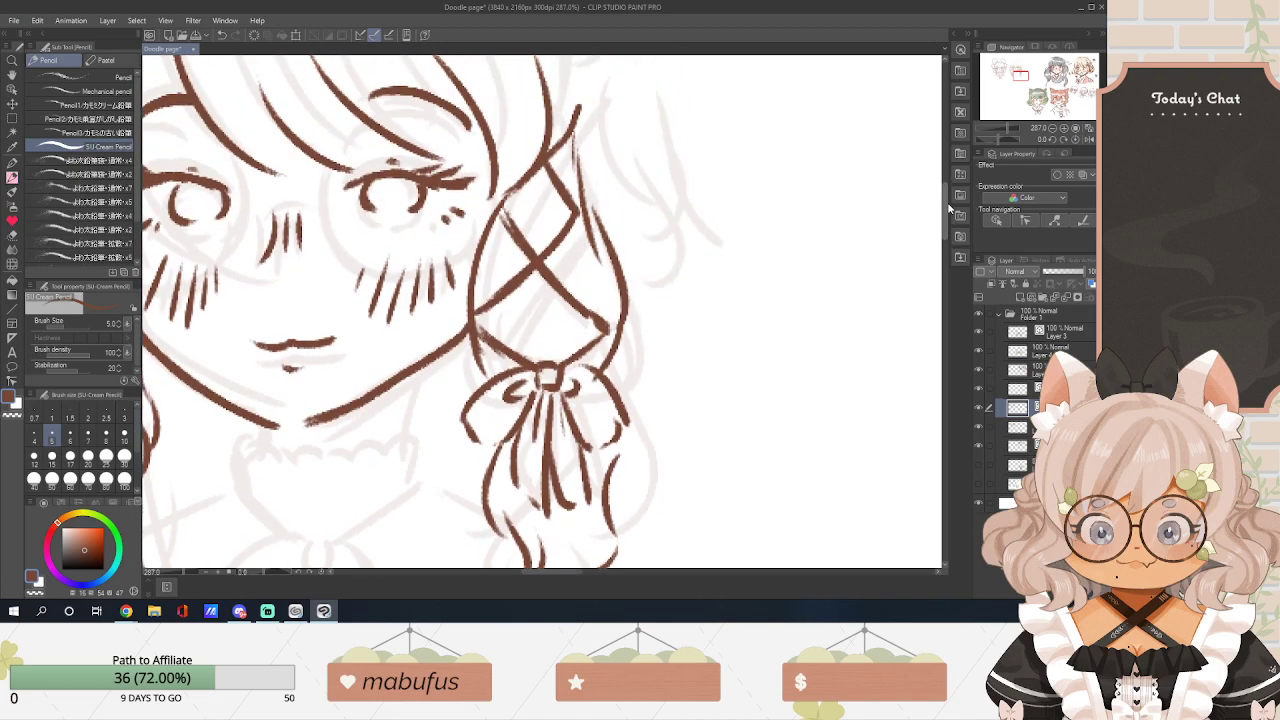
drag(520, 298, 533, 358)
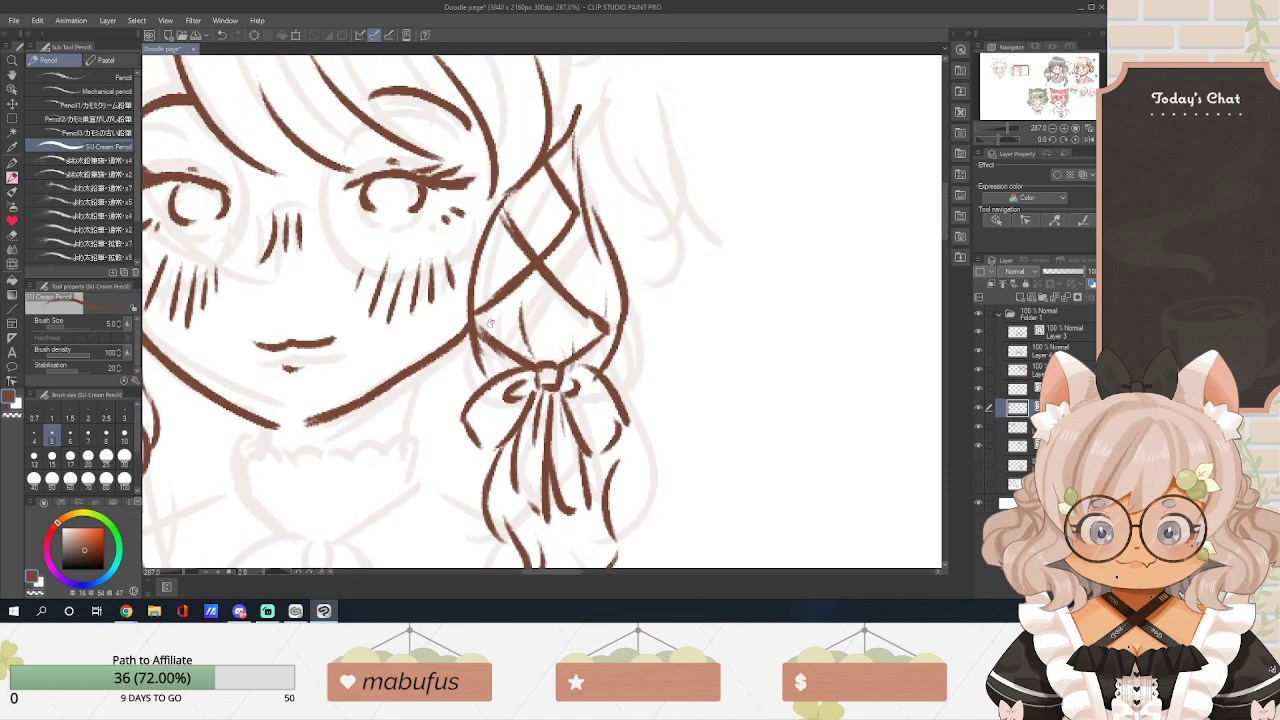
key(ctrl+z)
drag(526, 300, 582, 226)
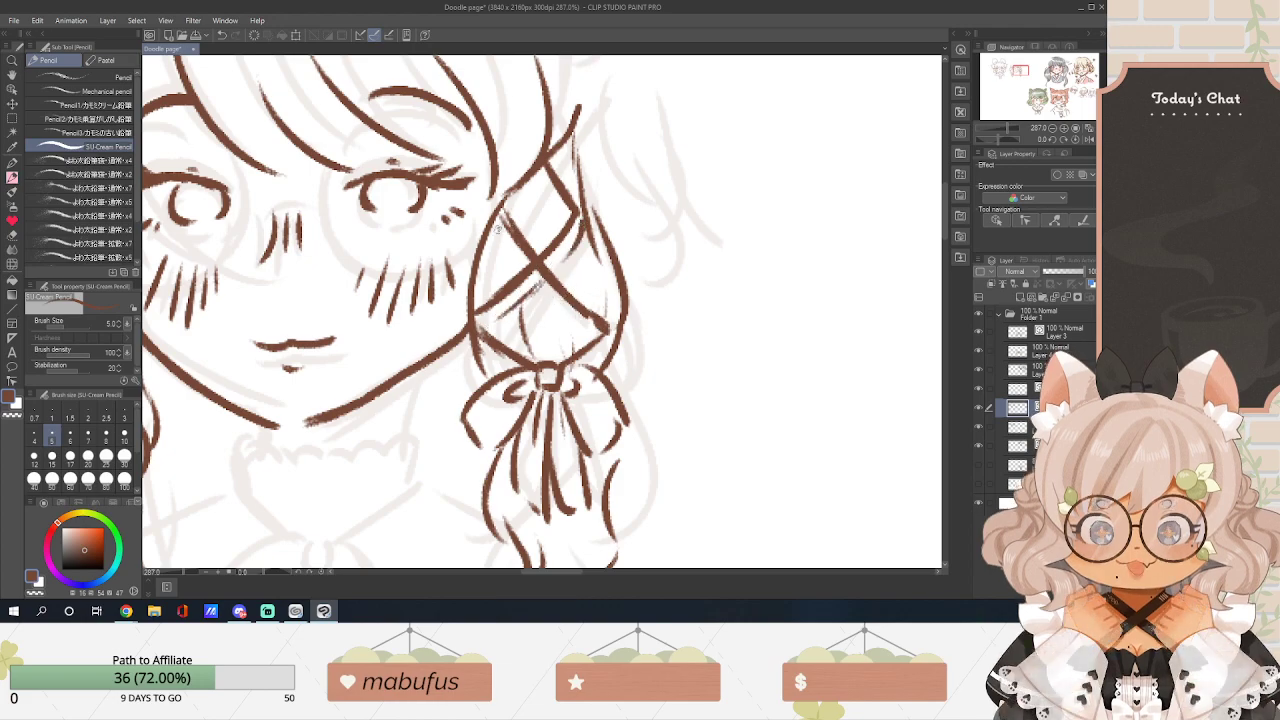
drag(537, 174, 575, 219)
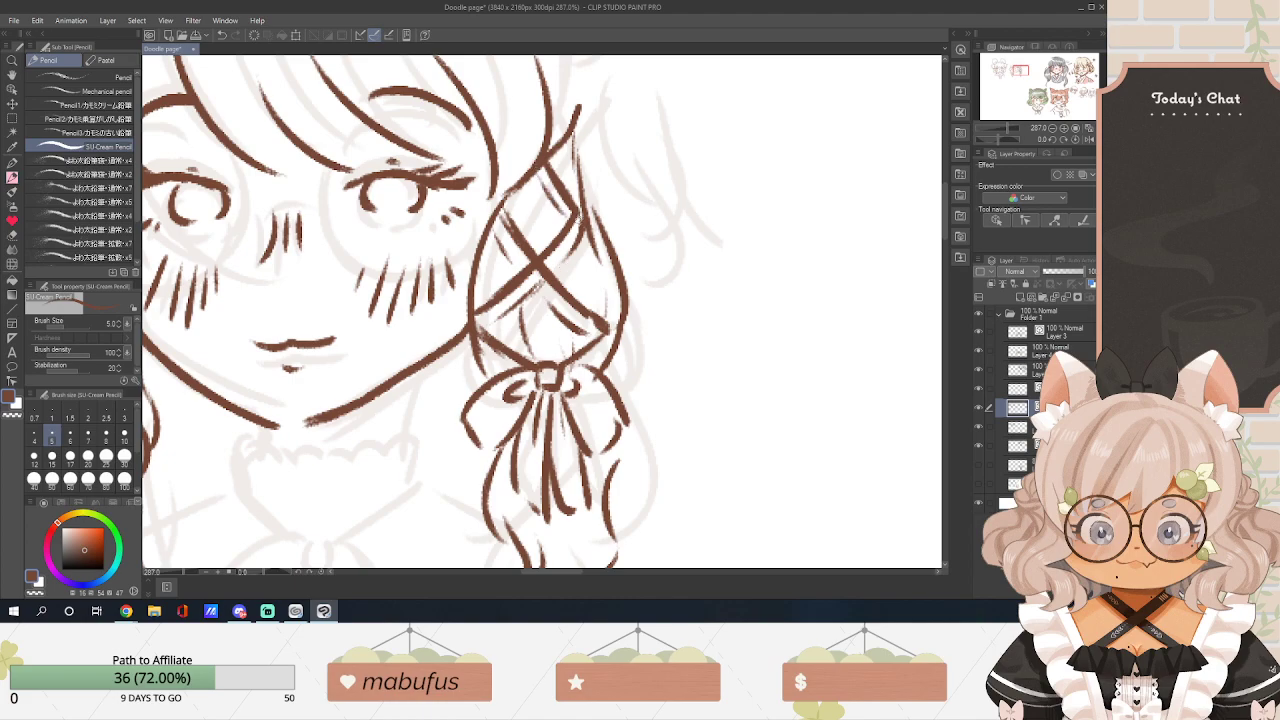
drag(566, 154, 581, 123)
Erase the overlapping line at the central ribbon crossing on the right lock.
drag(945, 232, 946, 231)
key(e)
drag(552, 270, 546, 276)
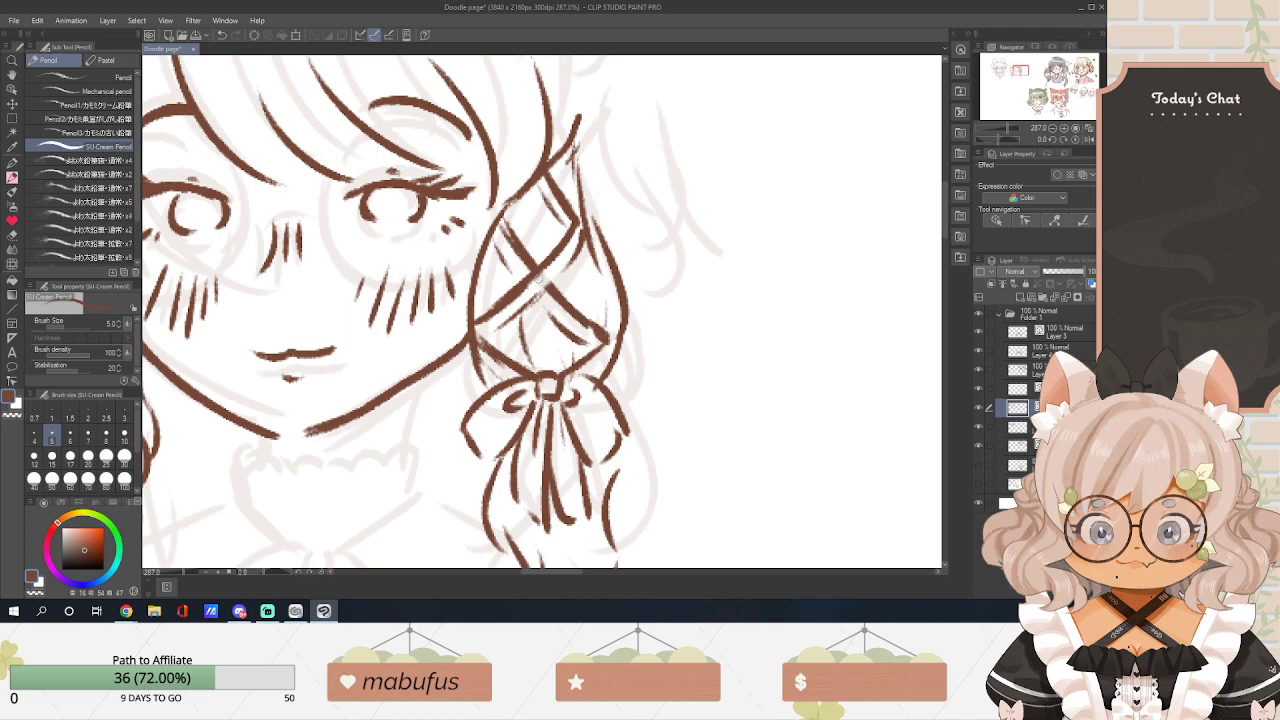
Erase the outer wavy edge of the hair end below the bow and redraw it closer in, with an extra inner strand.
key(ctrl+z)
key(p)
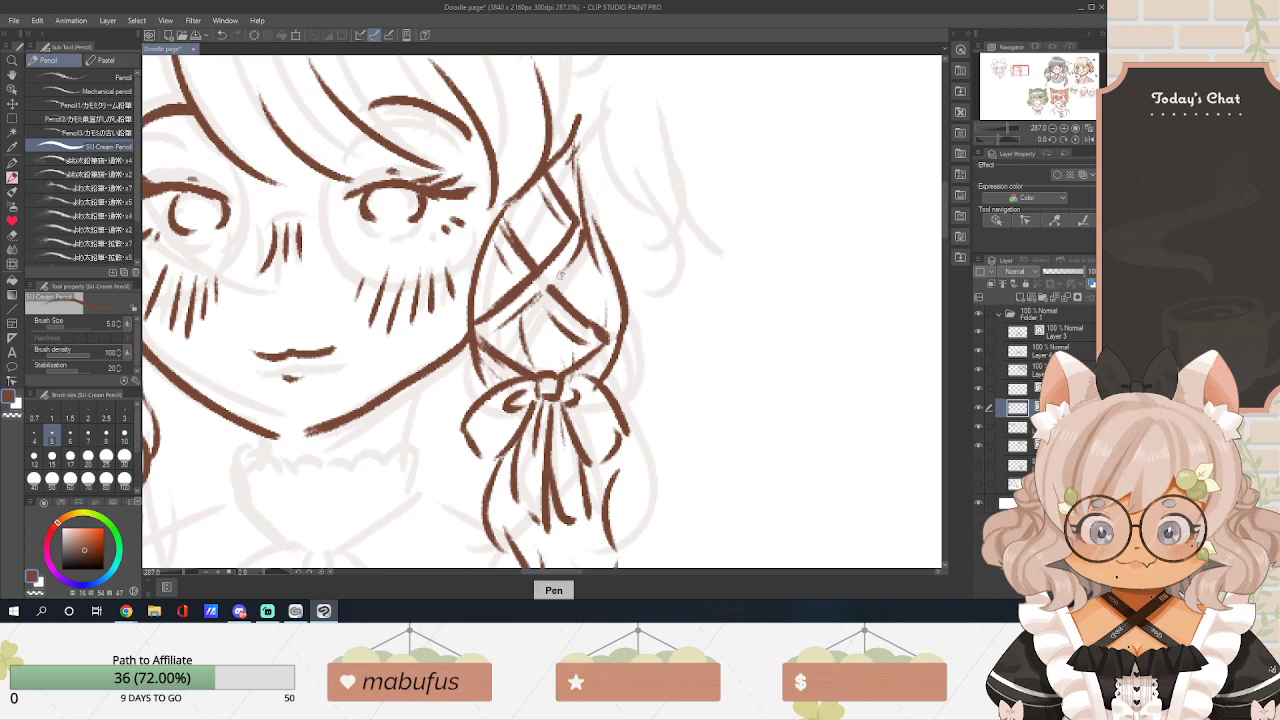
scroll(908, 237, down, 5)
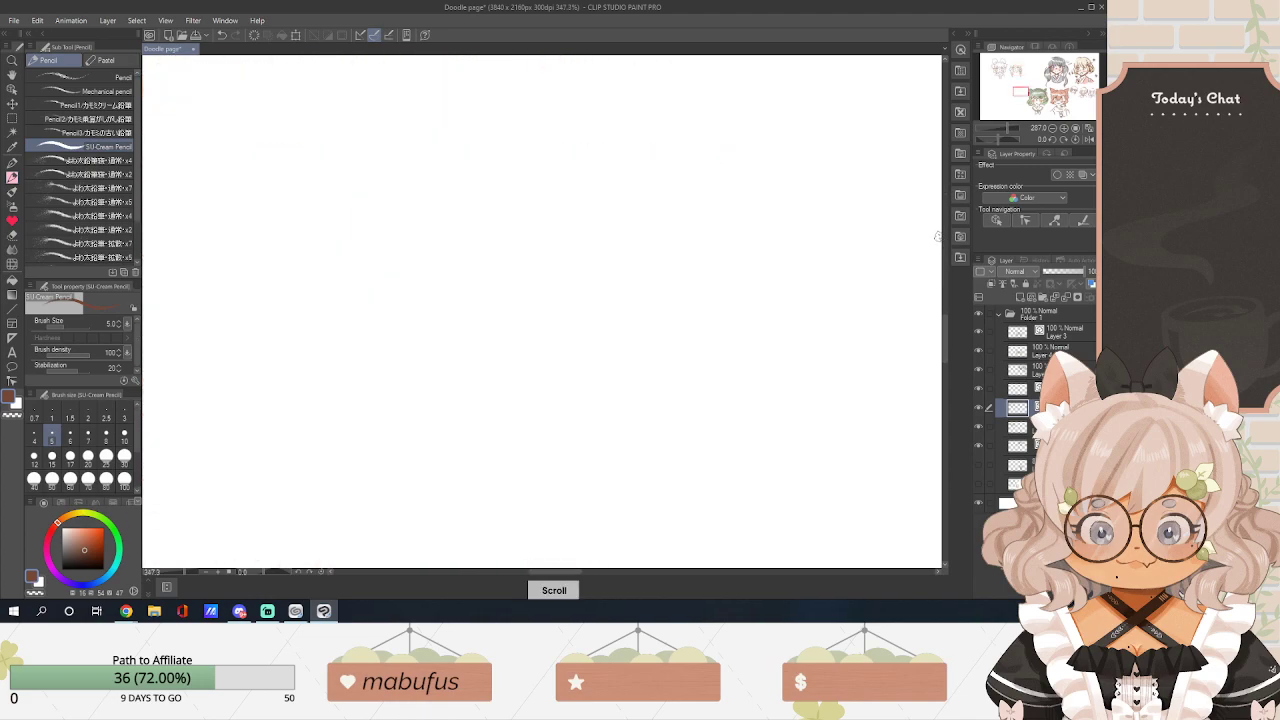
drag(945, 340, 946, 235)
scroll(946, 235, down, 4)
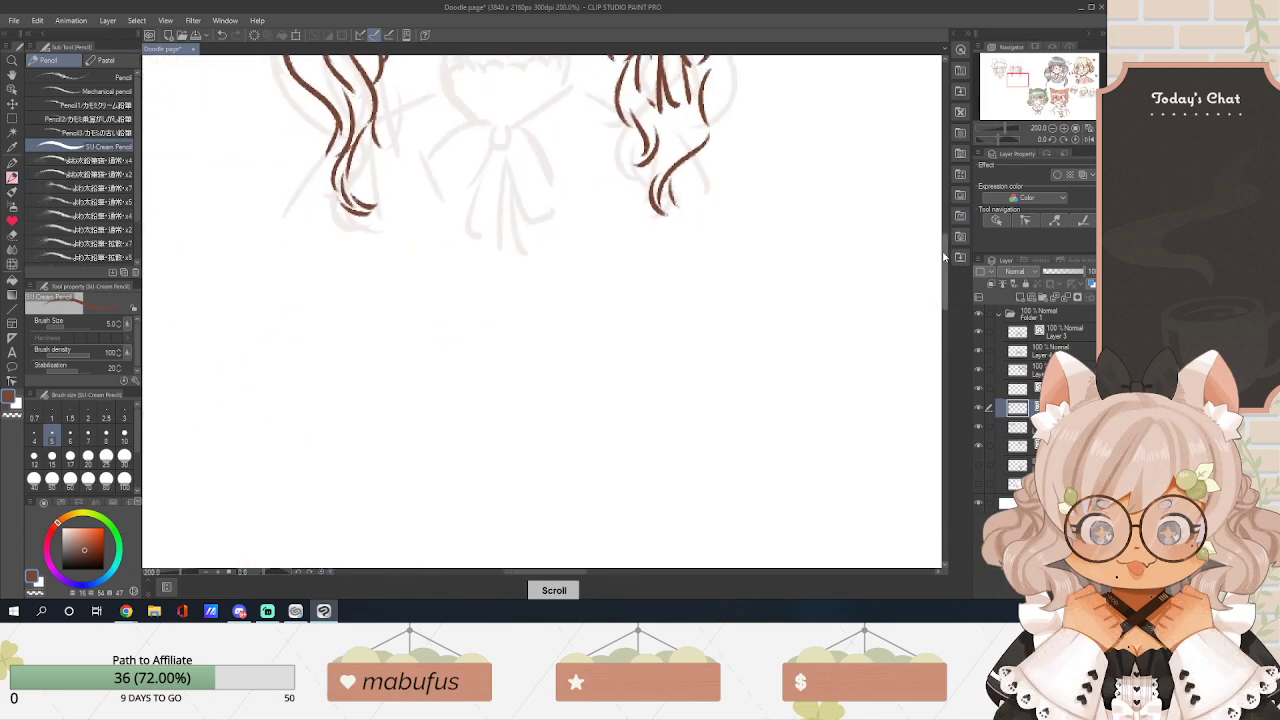
mouse_move(946, 246)
mouse_down()
mouse_move(949, 190)
mouse_move(950, 212)
mouse_up()
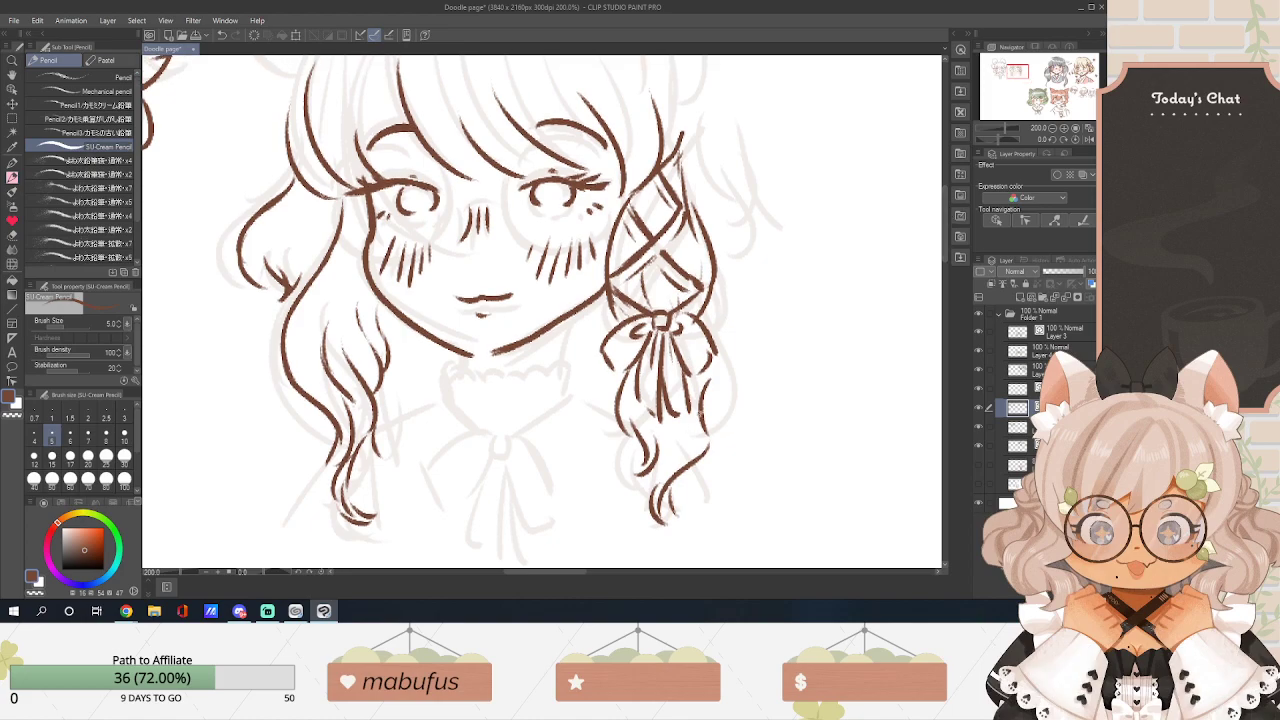
scroll(697, 425, down, 1)
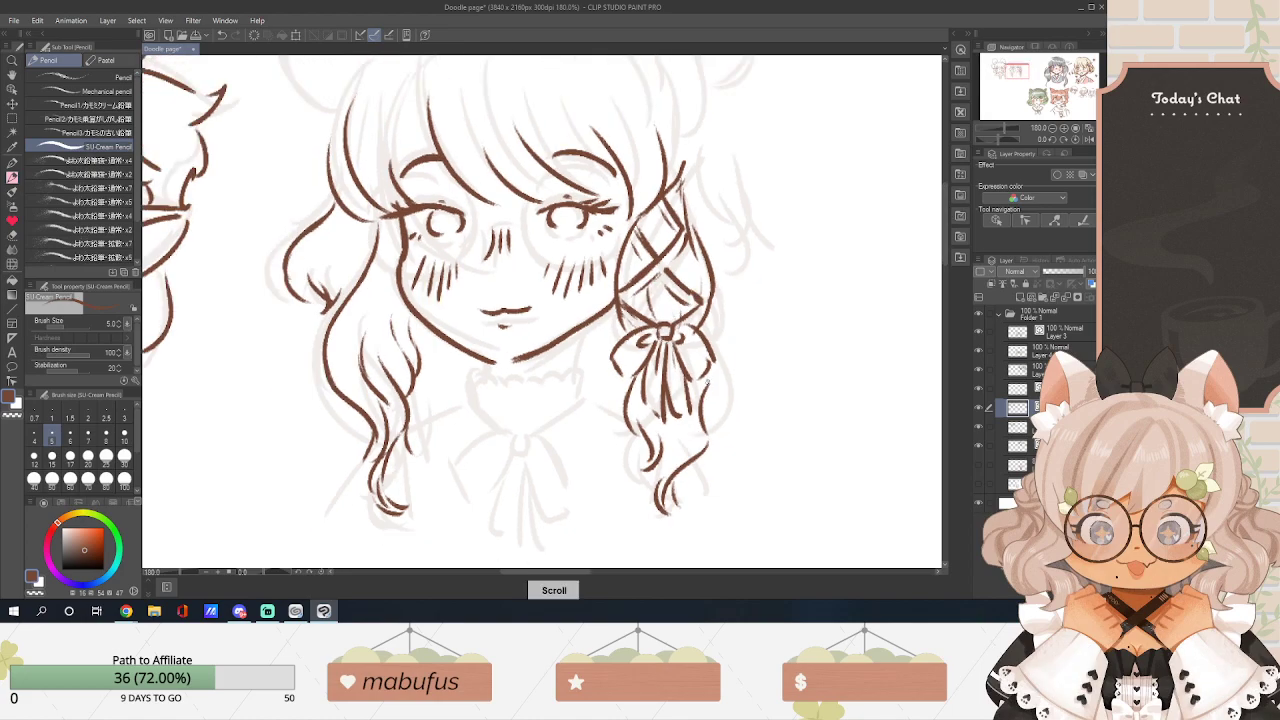
key(e)
mouse_move(716, 395)
mouse_down()
mouse_move(707, 386)
mouse_move(702, 463)
mouse_move(680, 470)
mouse_move(662, 512)
mouse_up()
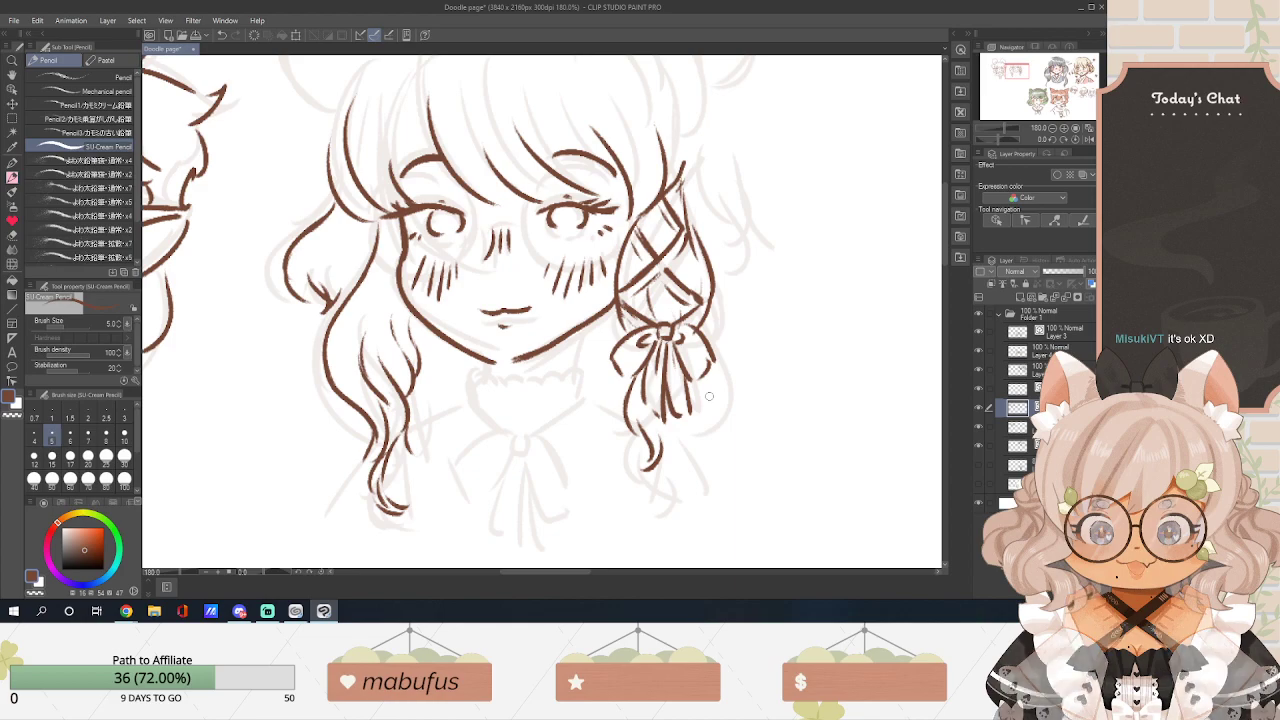
key(p)
drag(690, 392, 666, 506)
drag(666, 436, 666, 456)
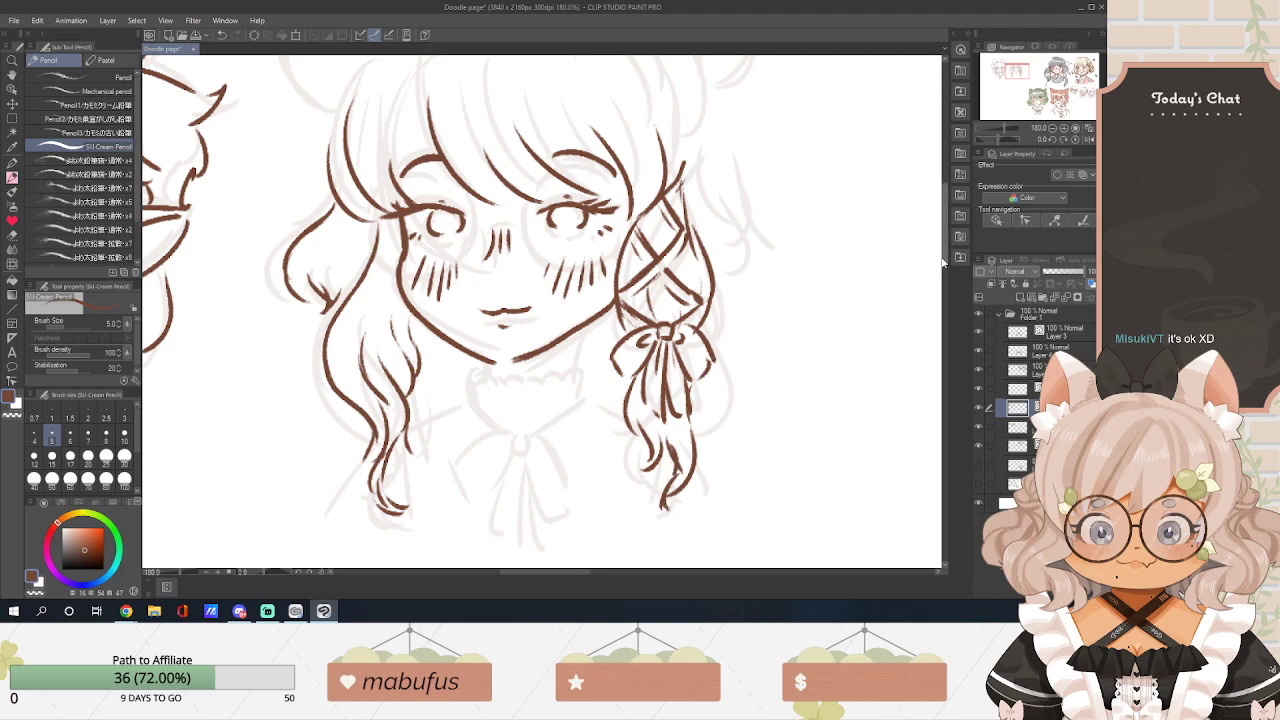
Ink the loose wavy back lock on the outer side of the laced right hair lock.
scroll(863, 289, up, 3)
mouse_move(720, 275)
mouse_down()
mouse_move(739, 340)
mouse_move(720, 308)
mouse_move(752, 364)
mouse_move(716, 392)
mouse_up()
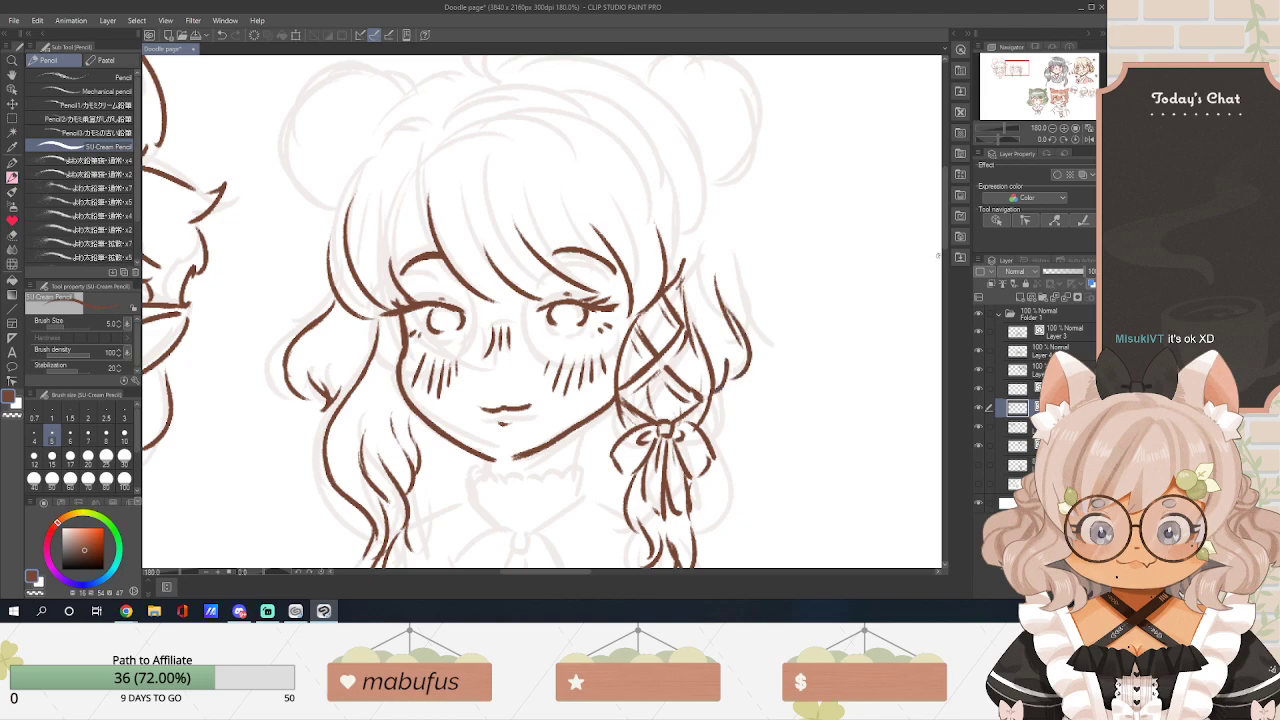
scroll(669, 260, up, 2)
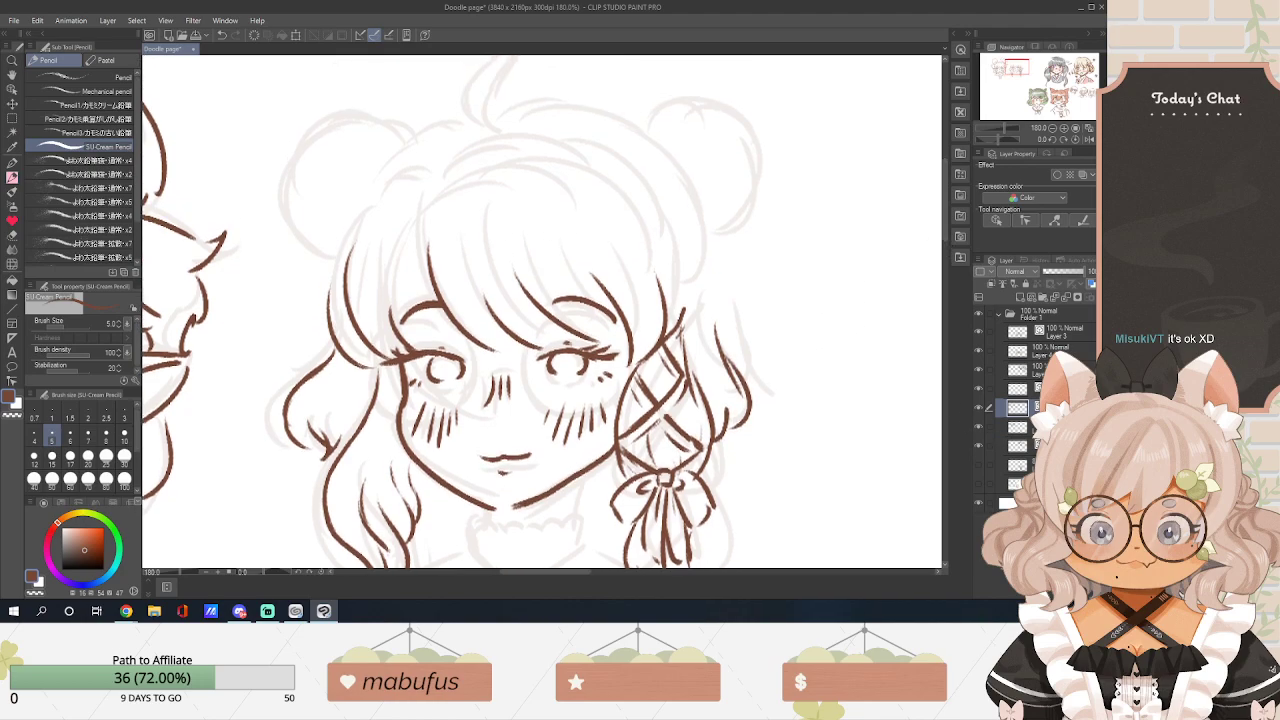
Lower the rough sketch layer's opacity and ink the head's crown on the line art layer as separate left, top and right arcs.
click(1040, 427)
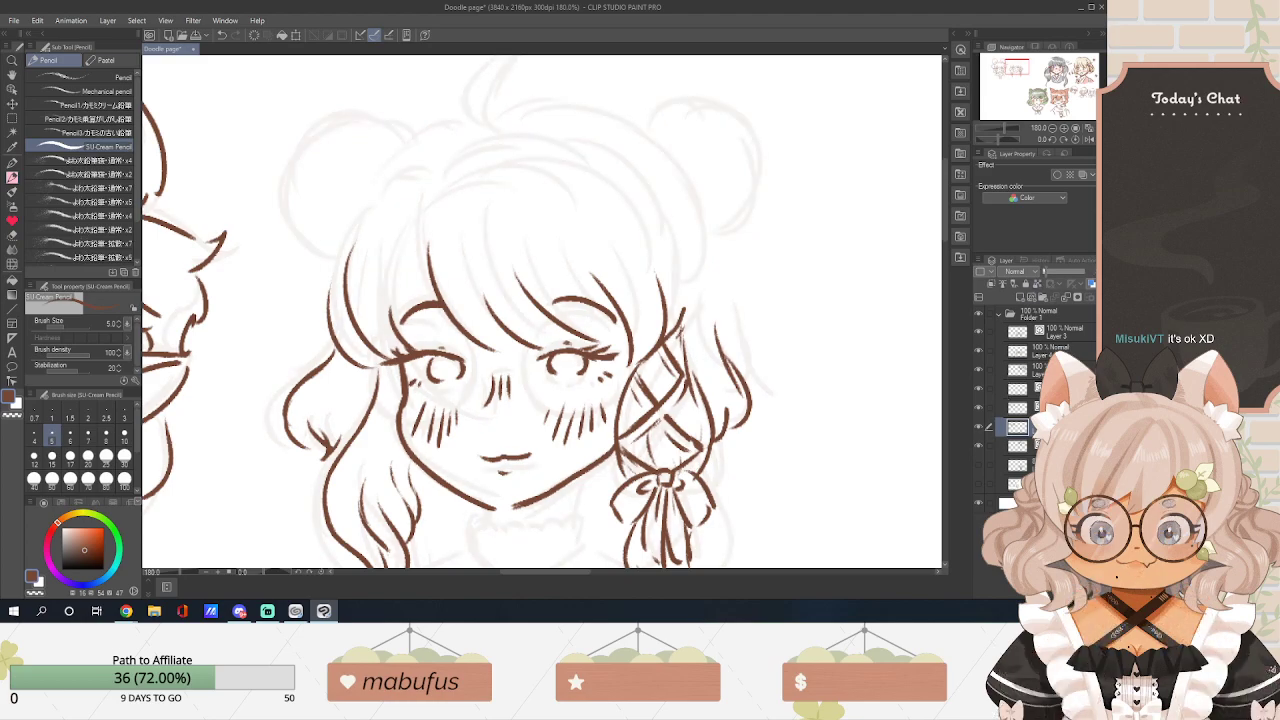
click(1040, 407)
mouse_move(351, 235)
mouse_down()
mouse_move(386, 185)
mouse_move(417, 185)
mouse_up()
mouse_move(442, 174)
mouse_down()
mouse_move(462, 157)
mouse_move(546, 149)
mouse_move(665, 268)
mouse_up()
key(ctrl+z)
mouse_move(596, 165)
mouse_down()
mouse_move(711, 274)
mouse_move(714, 304)
mouse_up()
key(ctrl+z)
mouse_move(622, 175)
mouse_down()
mouse_move(712, 265)
mouse_move(718, 318)
mouse_up()
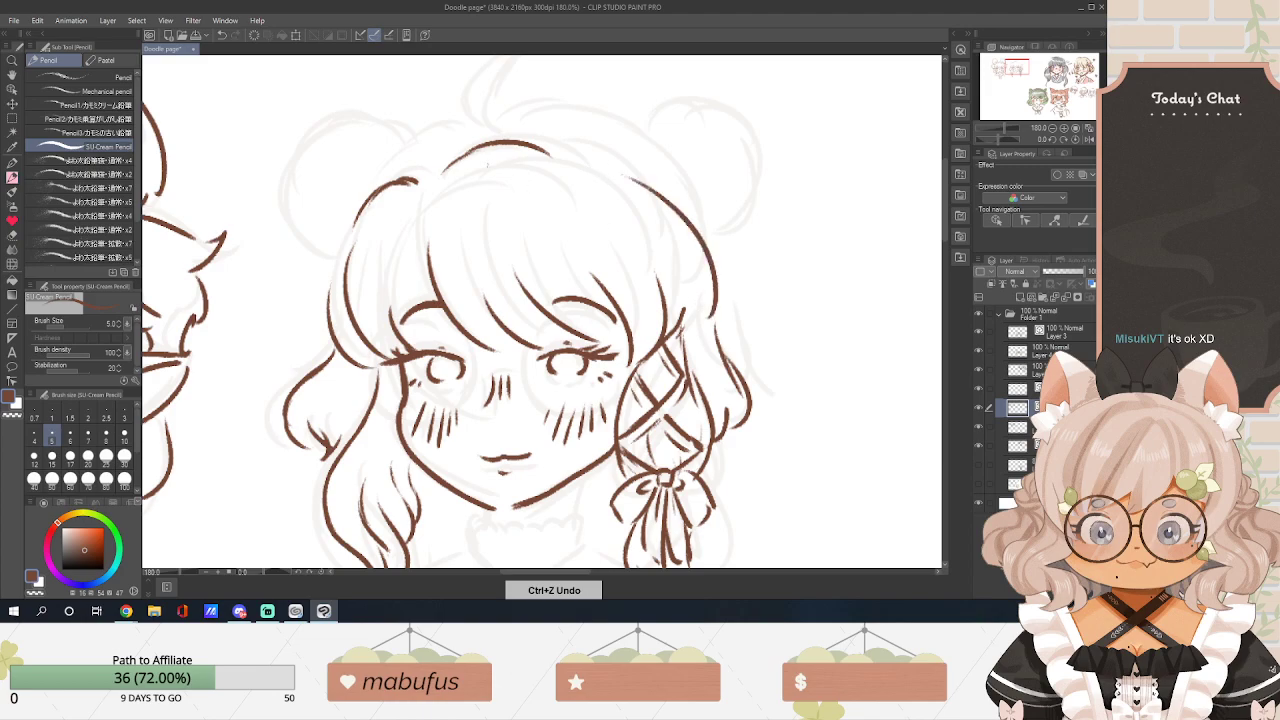
Ink the inner side of the ahoge and carry its base down into the parting line of the bangs.
mouse_move(440, 156)
mouse_down()
mouse_move(431, 116)
mouse_move(439, 127)
mouse_move(497, 63)
mouse_move(446, 131)
mouse_move(458, 176)
mouse_up()
key(ctrl+z)
drag(450, 128, 445, 162)
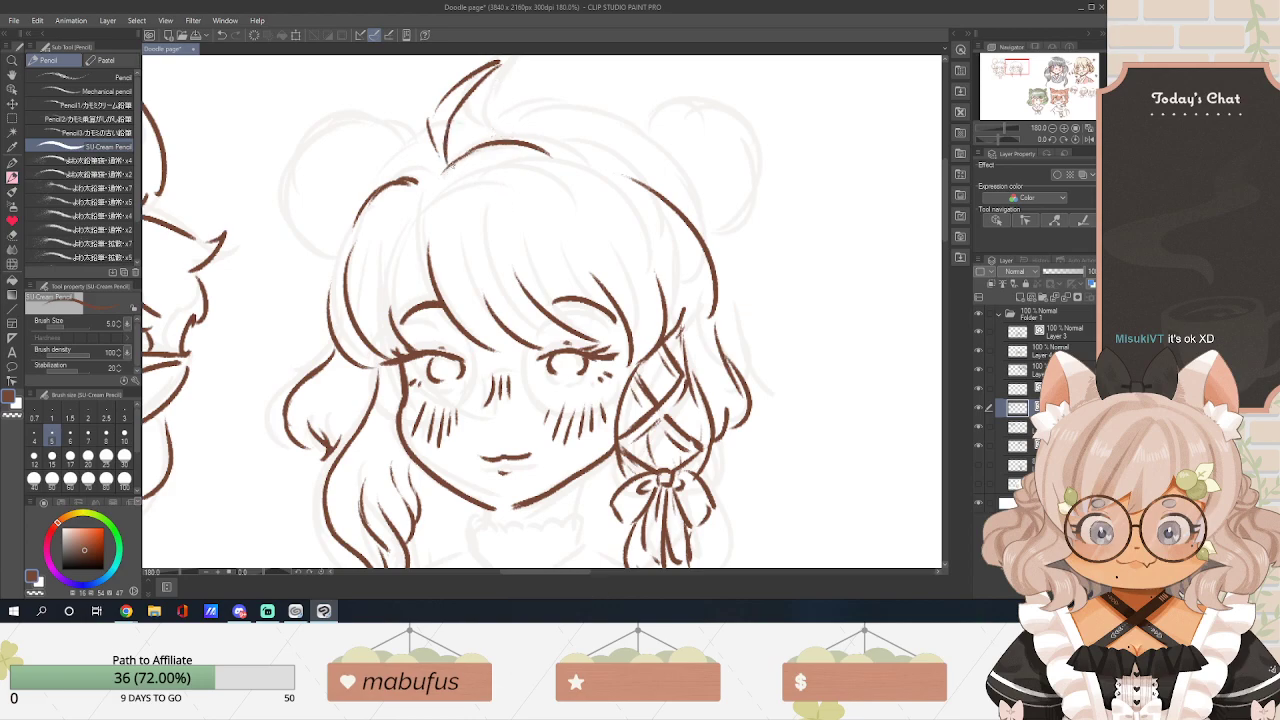
key(ctrl+z)
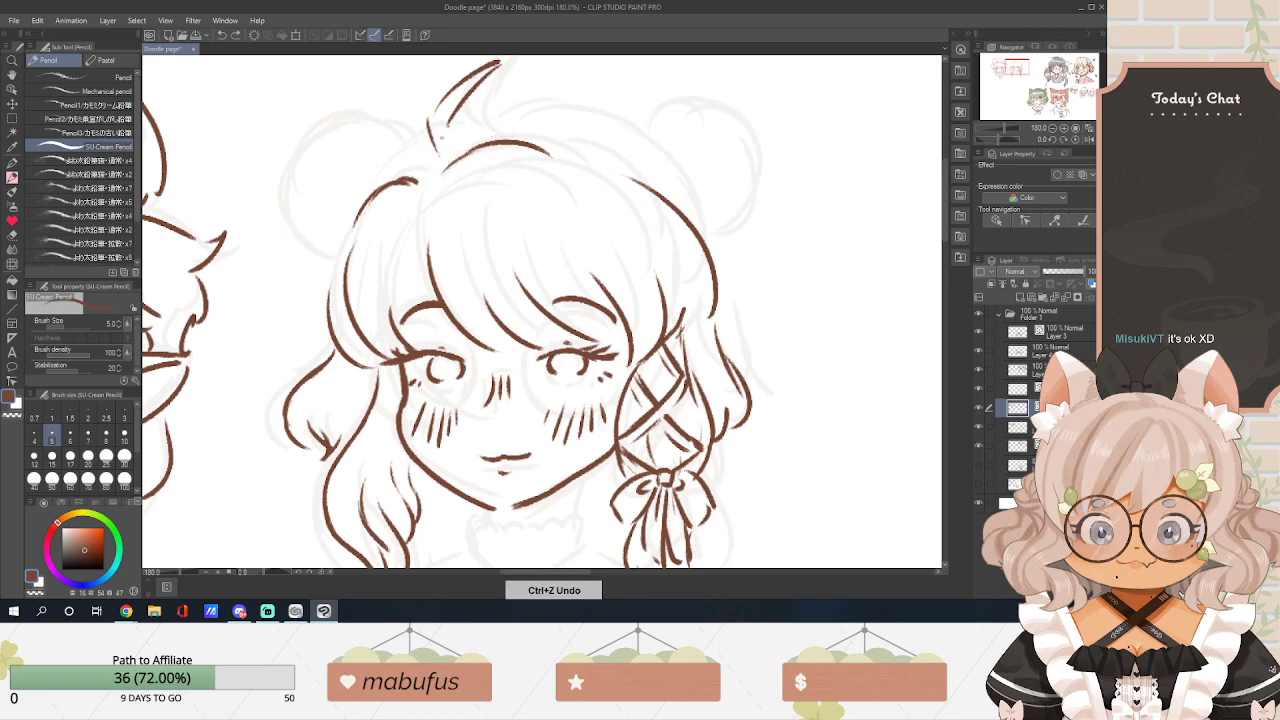
drag(432, 172, 427, 225)
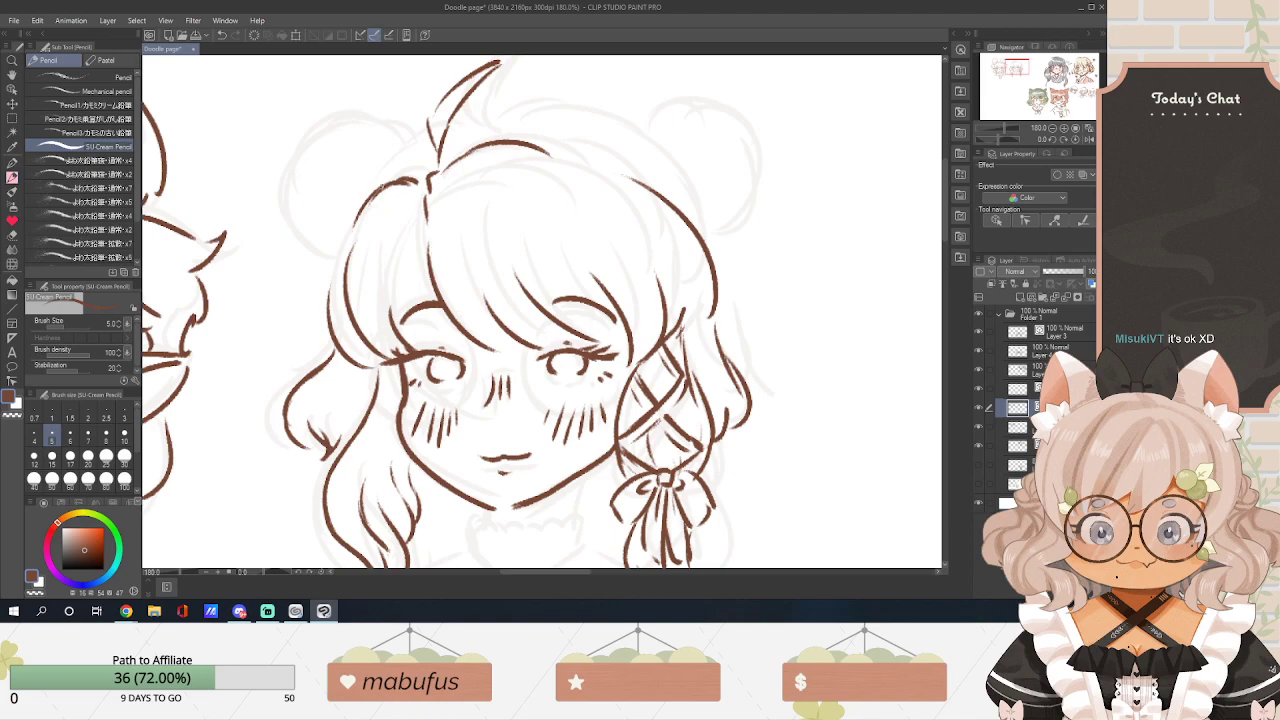
mouse_move(405, 183)
mouse_down()
mouse_move(394, 156)
mouse_move(300, 186)
mouse_move(330, 276)
mouse_up()
key(ctrl+z)
key(ctrl+z)
mouse_move(405, 183)
mouse_down()
mouse_move(363, 193)
mouse_move(342, 148)
mouse_move(289, 212)
mouse_move(338, 270)
mouse_up()
key(ctrl+z)
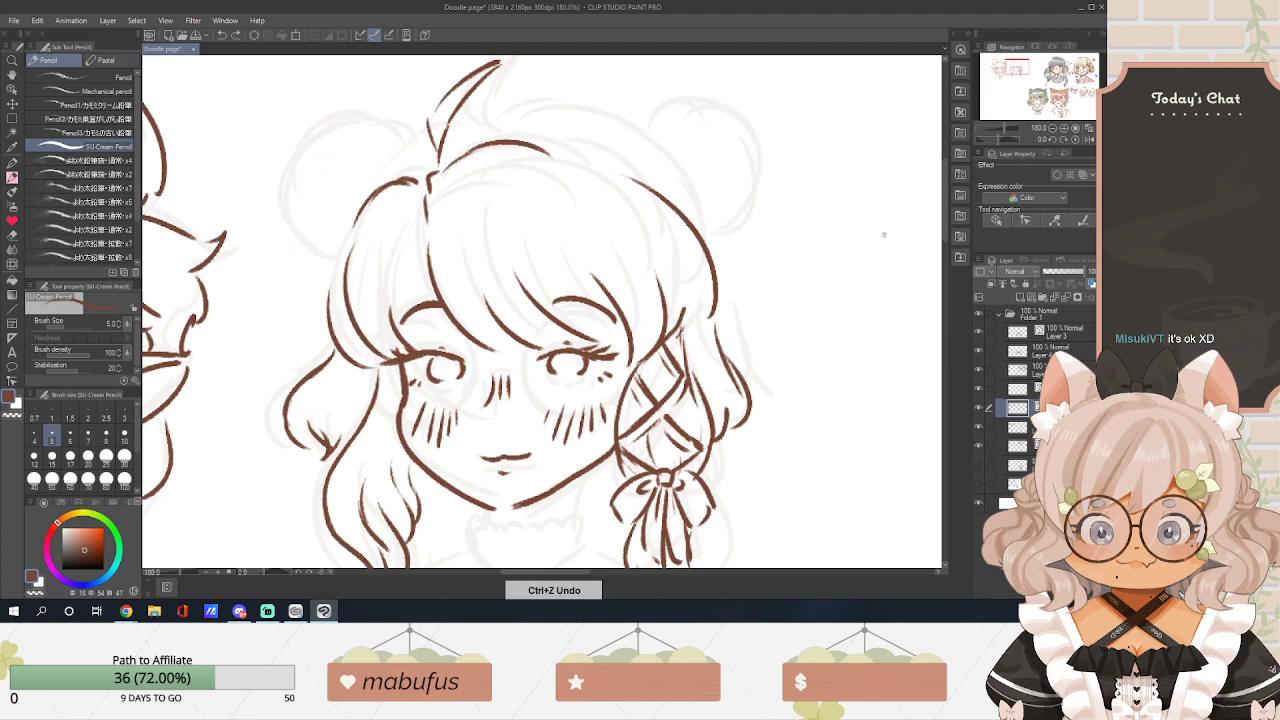
Try out a smooth rounded outline for the left ear, redrawing it until it joins the head near the parting.
scroll(540, 310, up, 2)
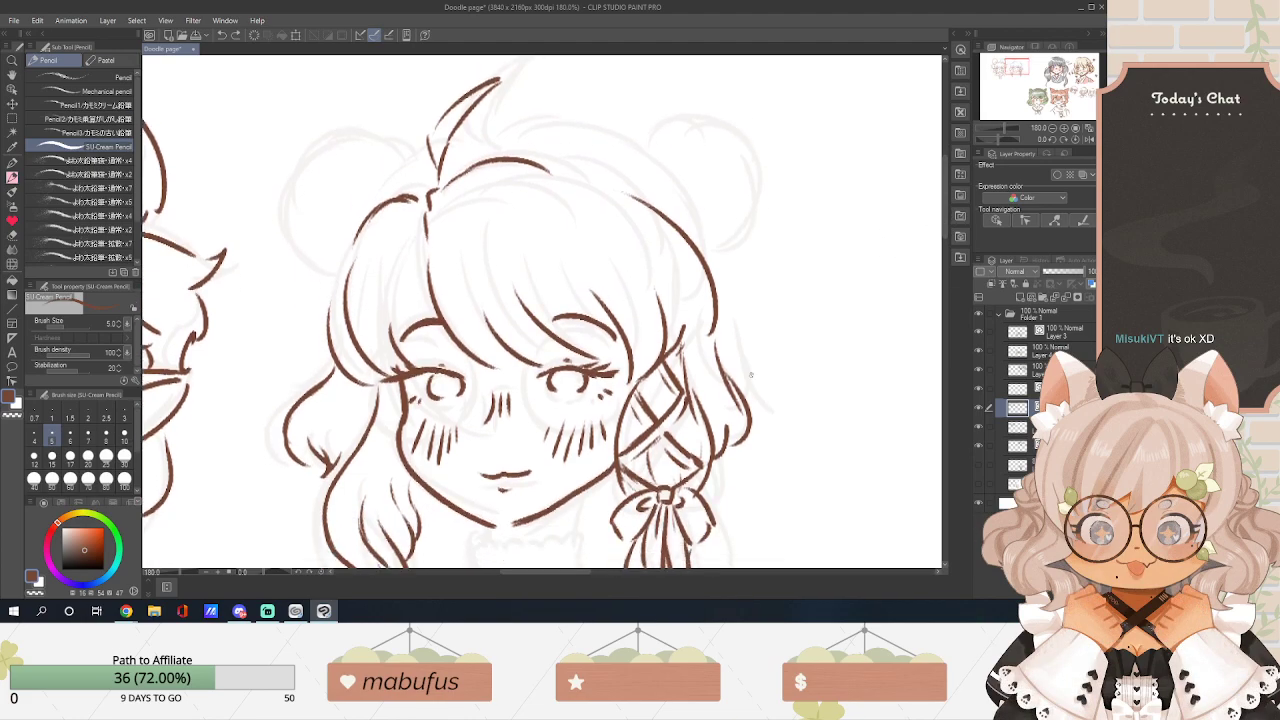
scroll(587, 531, up, 3)
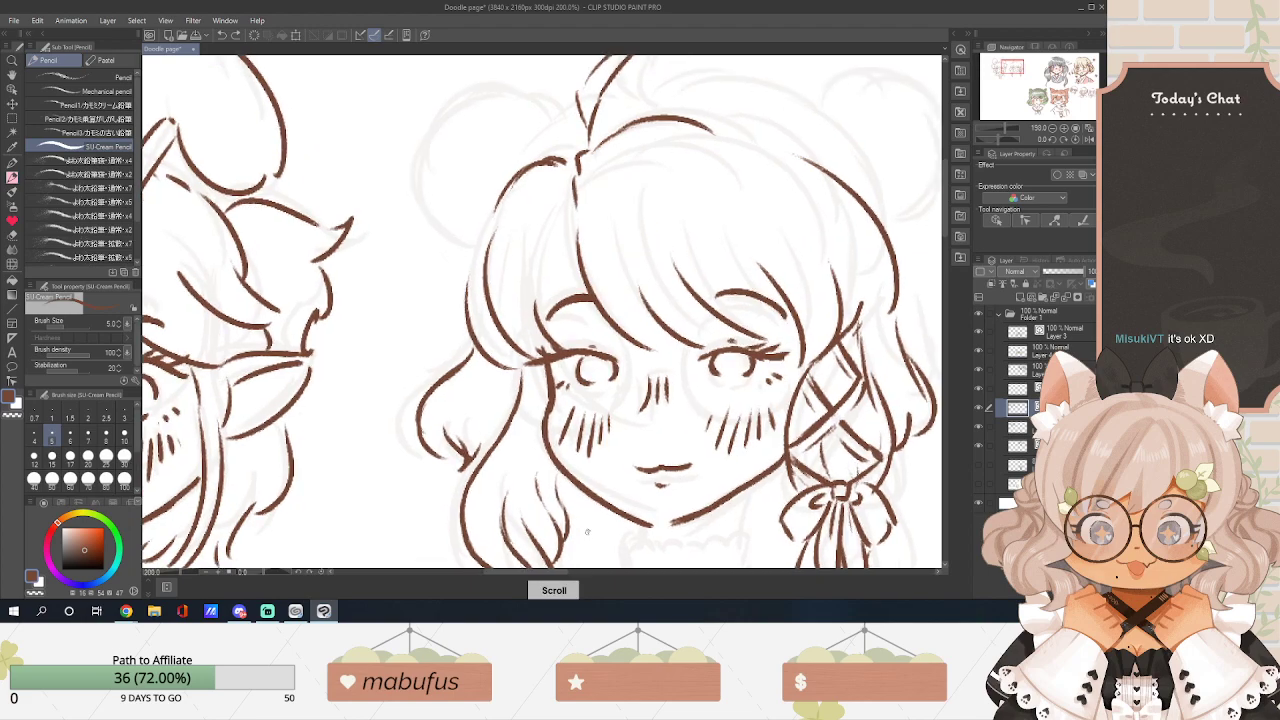
scroll(587, 531, up, 1)
scroll(761, 200, up, 3)
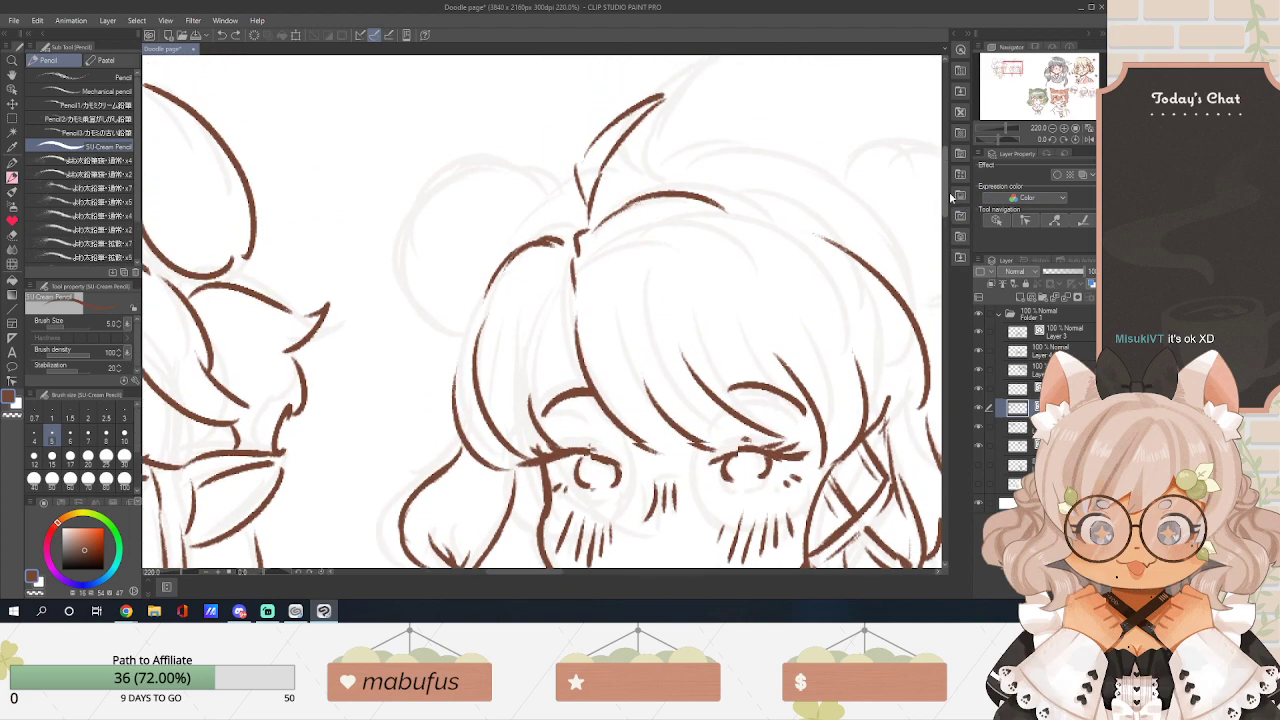
mouse_move(474, 362)
mouse_down()
mouse_move(419, 335)
mouse_move(404, 287)
mouse_move(414, 227)
mouse_move(463, 190)
mouse_move(540, 181)
mouse_move(572, 244)
mouse_up()
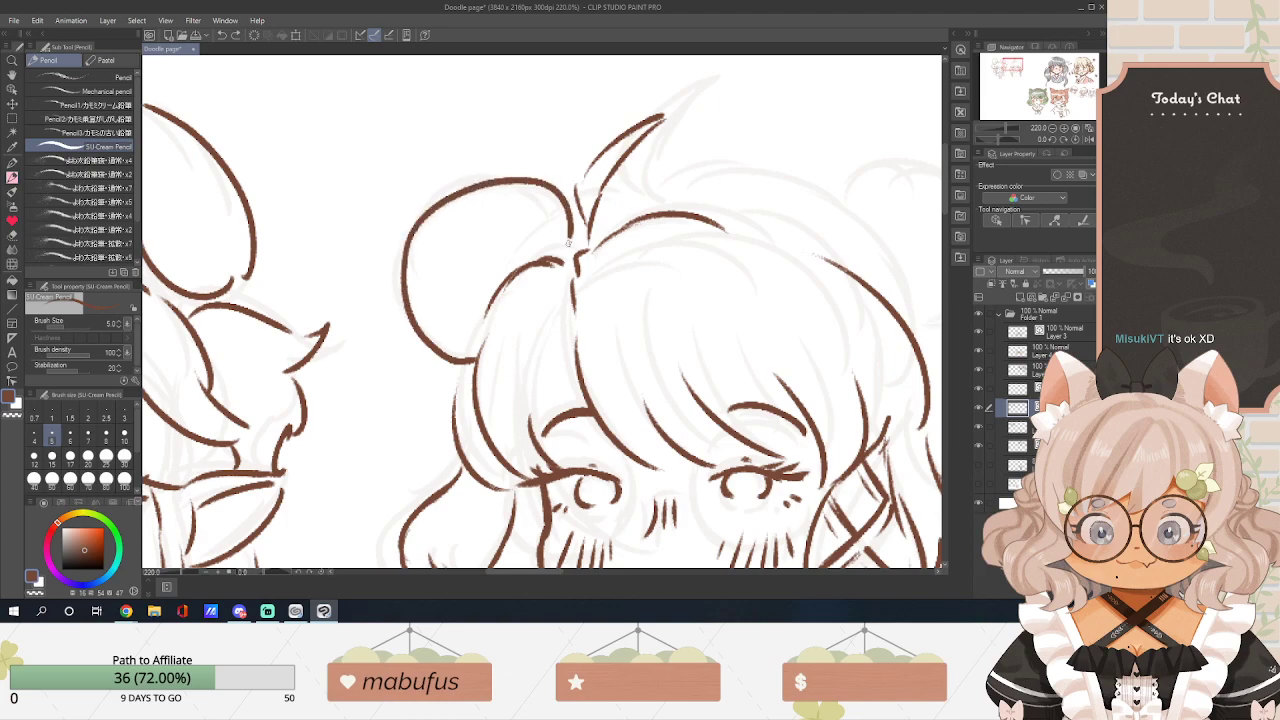
key(ctrl+z)
mouse_move(470, 360)
mouse_down()
mouse_move(422, 331)
mouse_move(398, 280)
mouse_move(405, 232)
mouse_move(457, 178)
mouse_move(530, 168)
mouse_move(574, 200)
mouse_move(578, 254)
mouse_up()
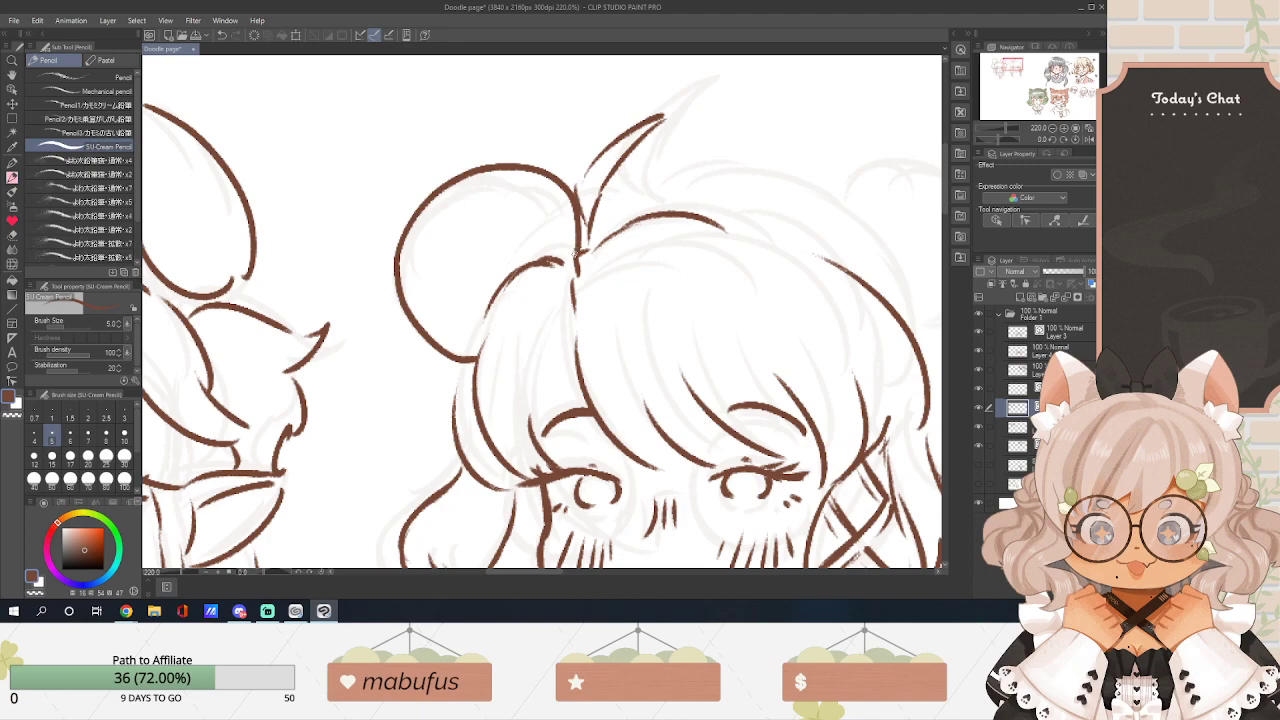
key(ctrl+z)
mouse_move(468, 350)
mouse_down()
mouse_move(406, 337)
mouse_move(387, 292)
mouse_move(401, 239)
mouse_move(437, 202)
mouse_up()
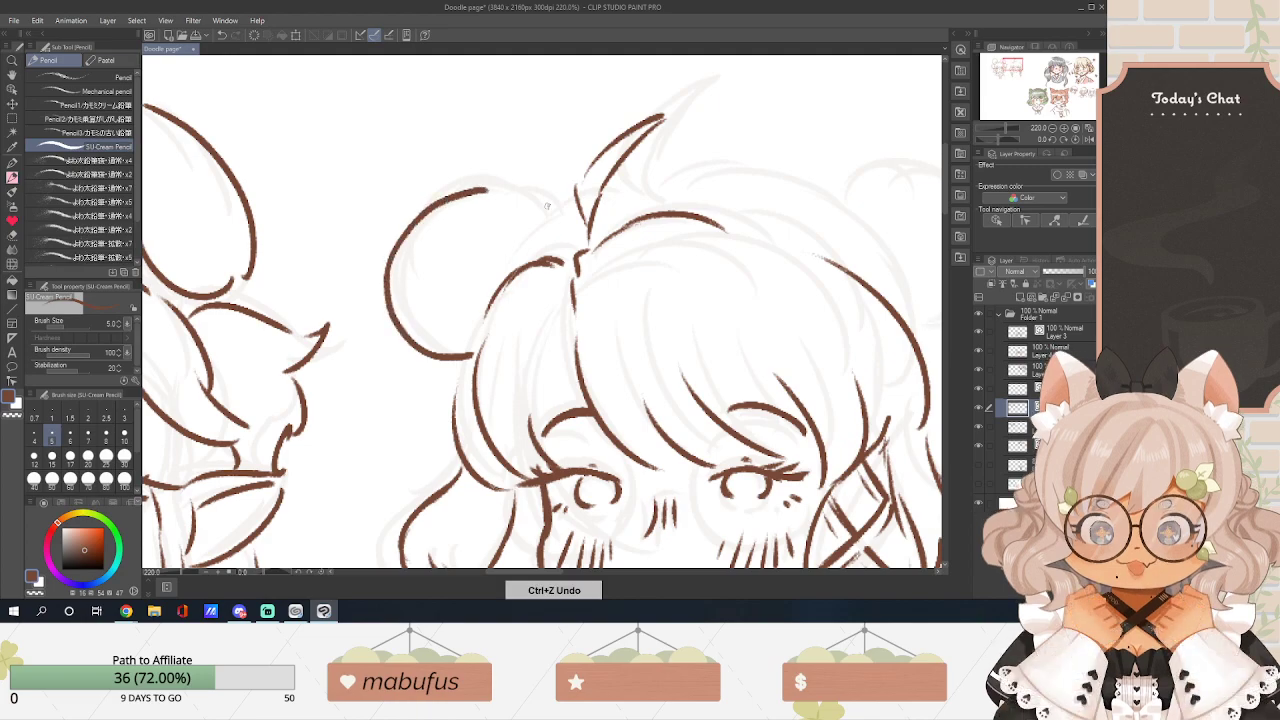
key(ctrl+z)
mouse_move(463, 369)
mouse_down()
mouse_move(436, 351)
mouse_move(406, 284)
mouse_move(435, 235)
mouse_up()
key(ctrl+z)
mouse_move(461, 357)
mouse_down()
mouse_move(393, 303)
mouse_move(428, 233)
mouse_move(556, 248)
mouse_up()
key(ctrl+z)
mouse_move(468, 361)
mouse_down()
mouse_move(405, 271)
mouse_move(526, 207)
mouse_move(558, 262)
mouse_up()
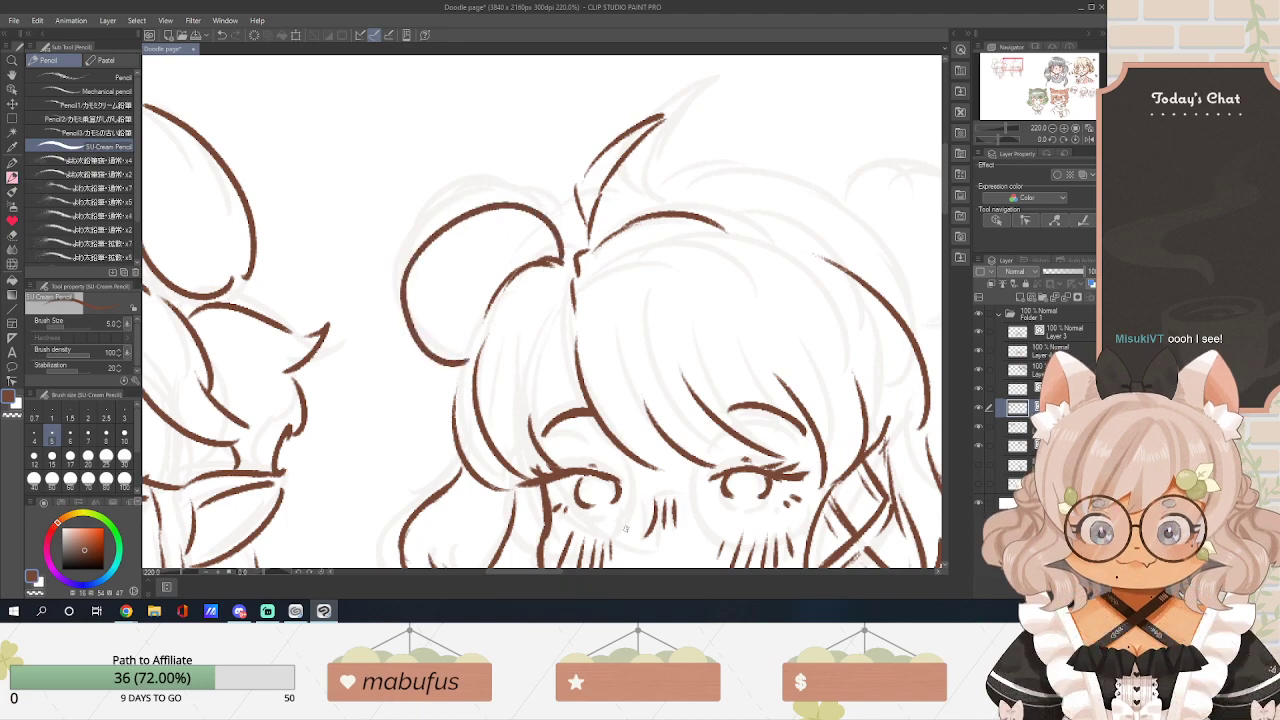
Ink a smooth rounded outline for the right ear, extending the crown line to meet its base.
drag(564, 576, 586, 578)
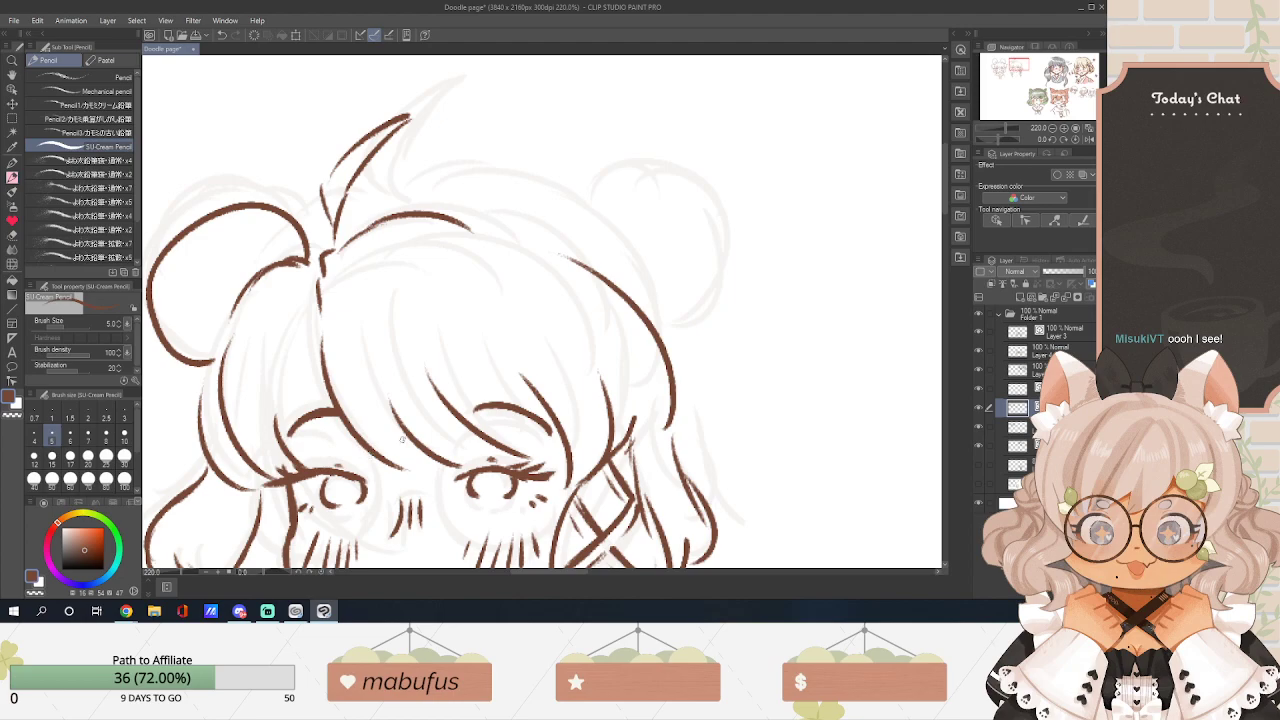
mouse_move(508, 223)
mouse_down()
mouse_move(567, 247)
mouse_move(588, 180)
mouse_up()
key(ctrl+z)
mouse_move(545, 226)
mouse_down()
mouse_move(590, 179)
mouse_move(690, 222)
mouse_move(645, 318)
mouse_move(548, 211)
mouse_move(694, 284)
mouse_move(658, 324)
mouse_up()
key(ctrl+z)
key(ctrl+z)
mouse_move(538, 228)
mouse_down()
mouse_move(565, 195)
mouse_move(636, 194)
mouse_move(684, 249)
mouse_move(668, 343)
mouse_up()
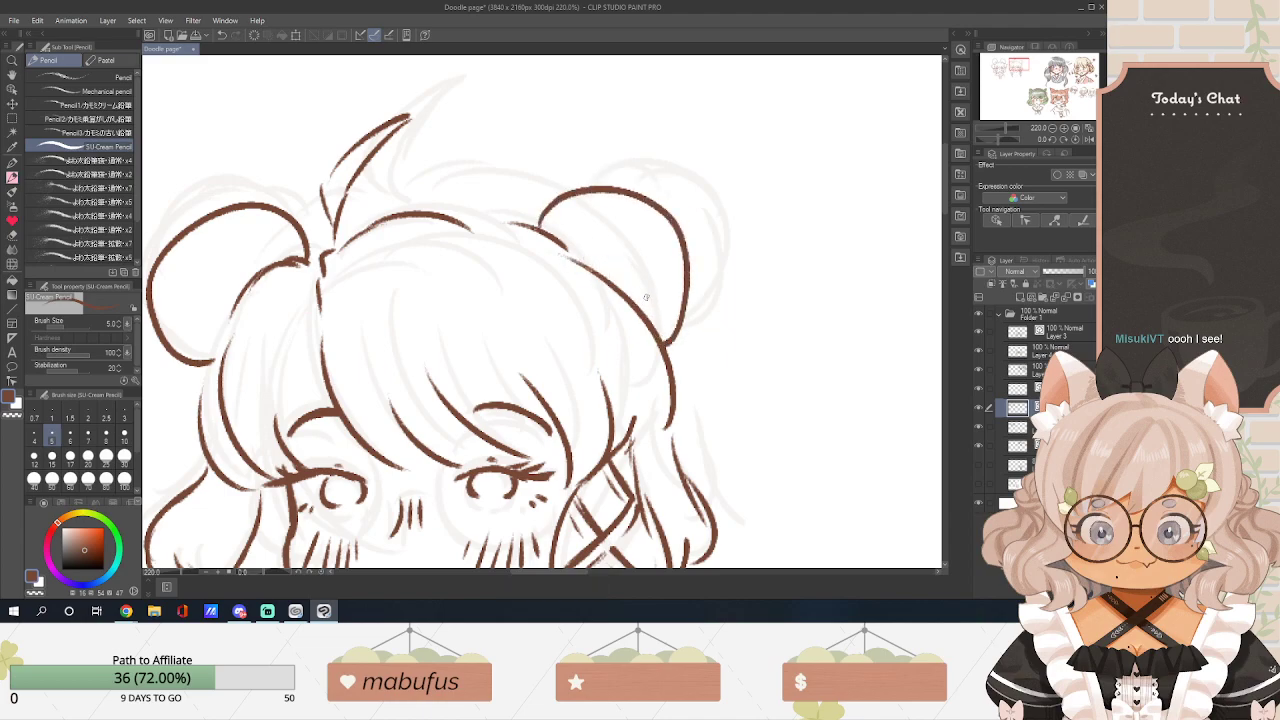
Draw an inner contour line inside the right ear, parallel to its outline.
mouse_move(566, 246)
mouse_down()
mouse_move(594, 222)
mouse_move(575, 229)
mouse_move(670, 262)
mouse_move(646, 307)
mouse_up()
key(ctrl+z)
key(ctrl+z)
mouse_move(564, 241)
mouse_down()
mouse_move(629, 217)
mouse_move(666, 253)
mouse_move(650, 316)
mouse_up()
key(ctrl+z)
mouse_move(560, 238)
mouse_down()
mouse_move(631, 217)
mouse_move(662, 259)
mouse_move(652, 316)
mouse_up()
Draw a matching inner contour line inside the left ear.
mouse_move(287, 257)
mouse_down()
mouse_move(242, 233)
mouse_move(196, 271)
mouse_move(197, 326)
mouse_move(285, 258)
mouse_move(216, 240)
mouse_move(177, 290)
mouse_move(210, 354)
mouse_up()
key(ctrl+z)
key(ctrl+z)
mouse_move(286, 262)
mouse_down()
mouse_move(255, 237)
mouse_move(201, 256)
mouse_move(179, 308)
mouse_move(210, 352)
mouse_move(174, 323)
mouse_move(172, 260)
mouse_up()
key(ctrl+z)
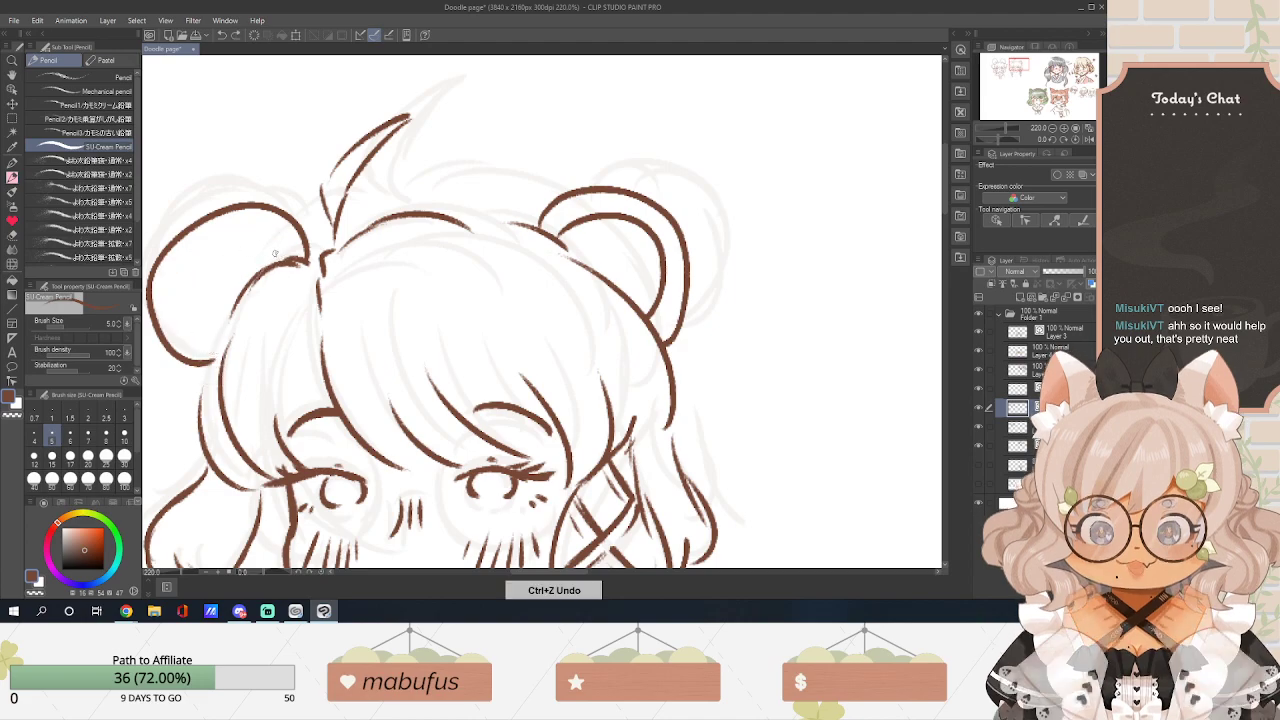
mouse_move(262, 231)
mouse_down()
mouse_move(209, 238)
mouse_move(180, 283)
mouse_move(190, 324)
mouse_move(222, 350)
mouse_up()
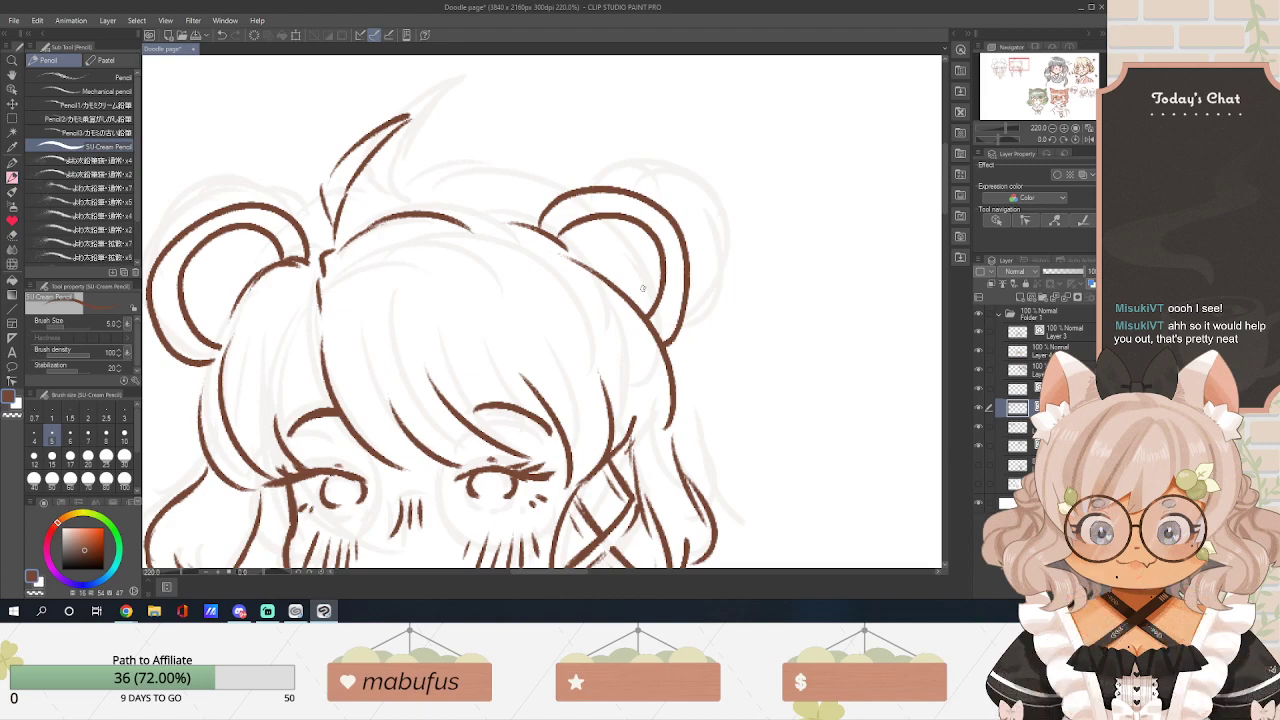
Undo the outlines and inner contours of both ears.
drag(543, 573, 537, 570)
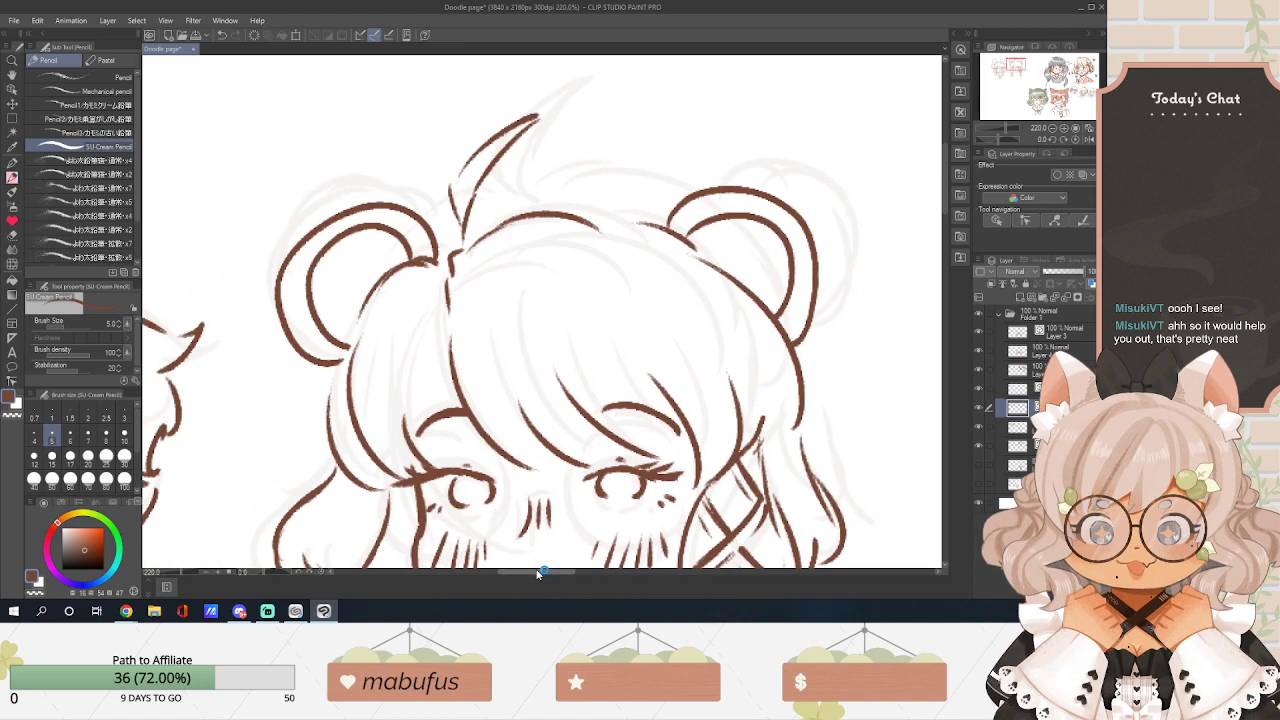
key(ctrl+z)
key(ctrl+z)
key(ctrl+z)
key(ctrl+z)
key(ctrl+z)
key(ctrl+z)
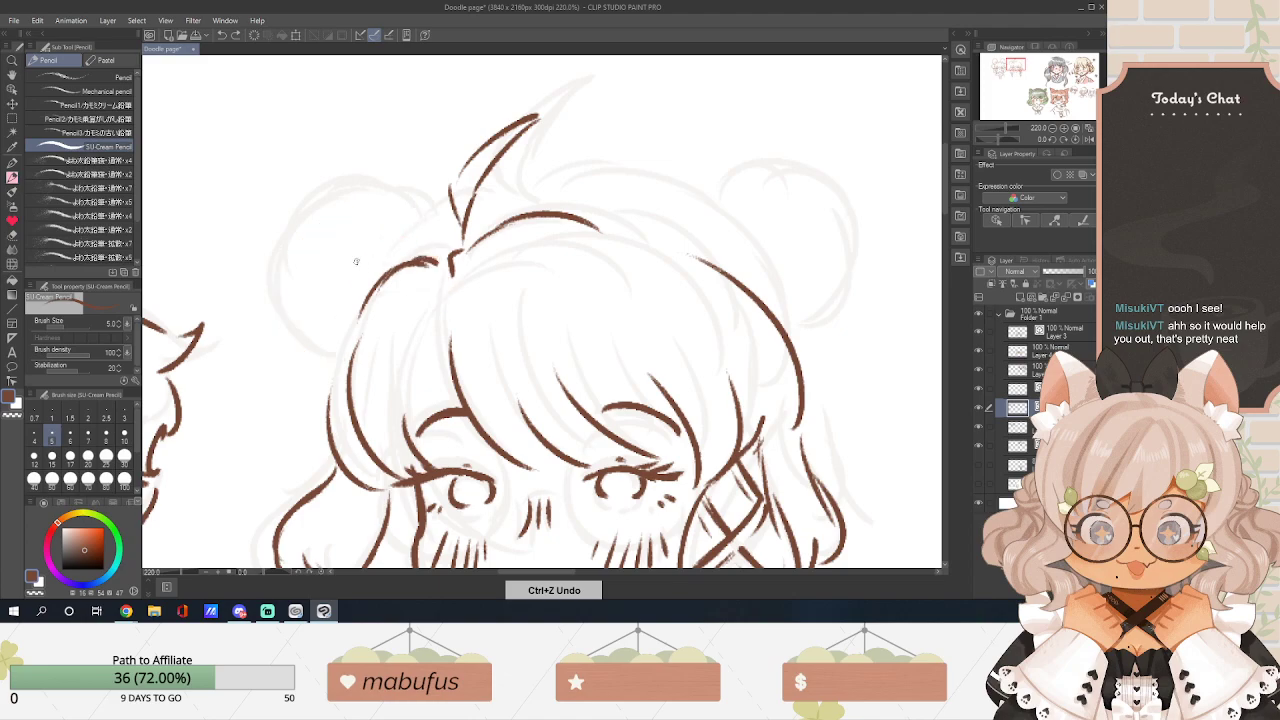
Redraw both round ears with short broken strokes for the outer outlines and the inner contours.
mouse_move(437, 247)
mouse_down()
mouse_move(408, 214)
mouse_move(374, 209)
mouse_move(318, 238)
mouse_move(307, 300)
mouse_move(317, 349)
mouse_move(297, 316)
mouse_move(324, 363)
mouse_up()
mouse_move(696, 234)
mouse_down()
mouse_move(733, 195)
mouse_move(809, 229)
mouse_move(835, 287)
mouse_move(806, 341)
mouse_up()
mouse_move(713, 258)
mouse_down()
mouse_move(761, 228)
mouse_move(803, 270)
mouse_up()
key(ctrl+z)
drag(403, 256, 386, 239)
mouse_move(371, 240)
mouse_down()
mouse_move(330, 257)
mouse_move(342, 266)
mouse_move(317, 310)
mouse_move(334, 340)
mouse_up()
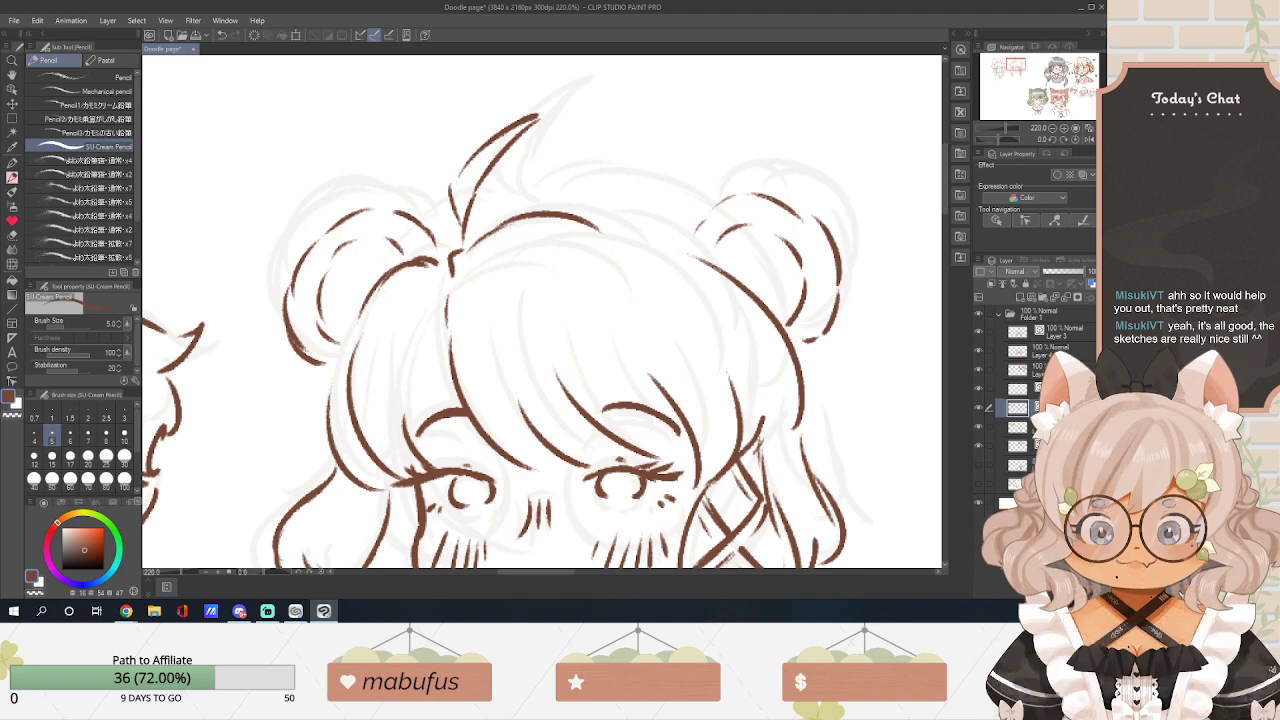
key(alt+Tab)
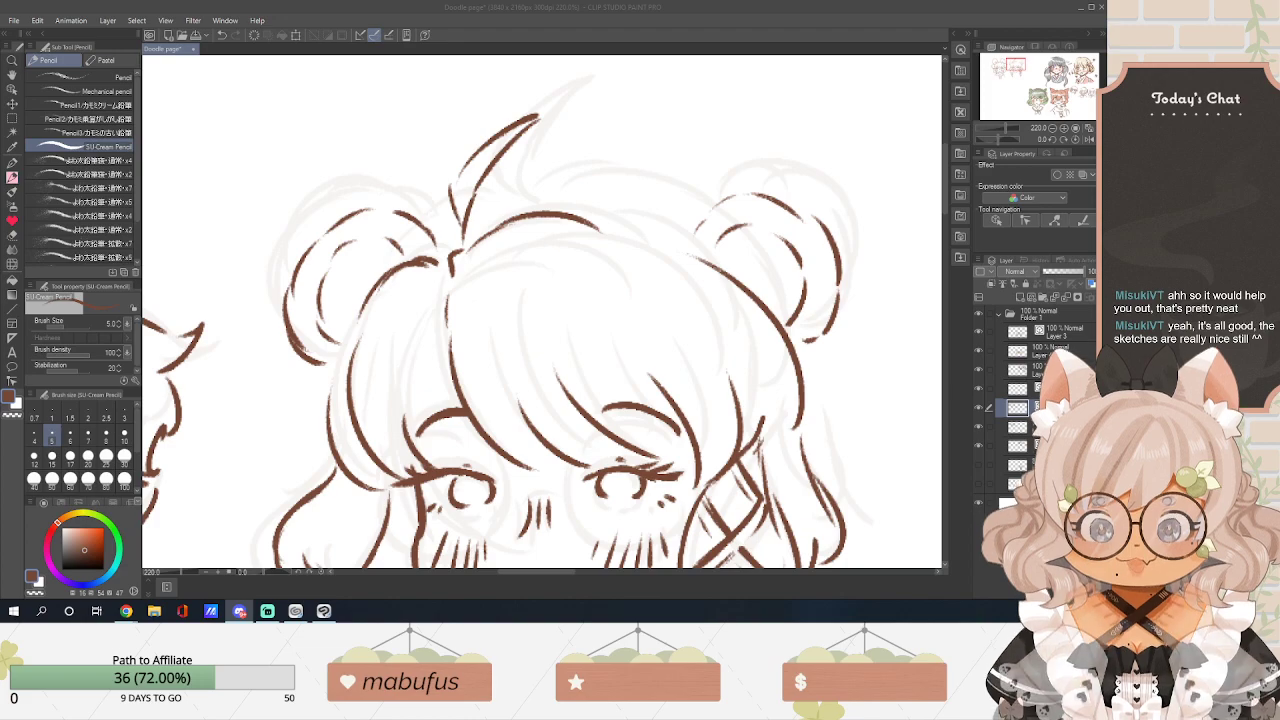
key(alt+Tab)
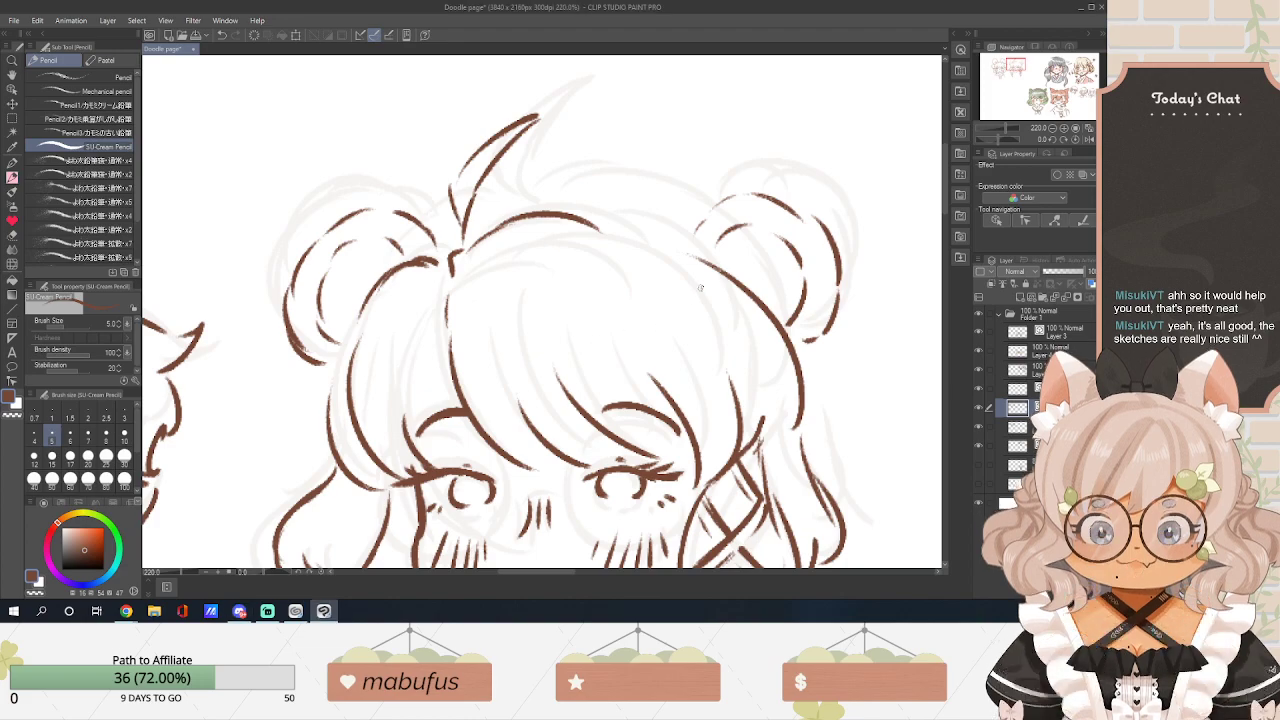
Ink small zigzag fur tufts at the inner base of both ears and erase the head outline crossing the right tuft.
key(ctrl+z)
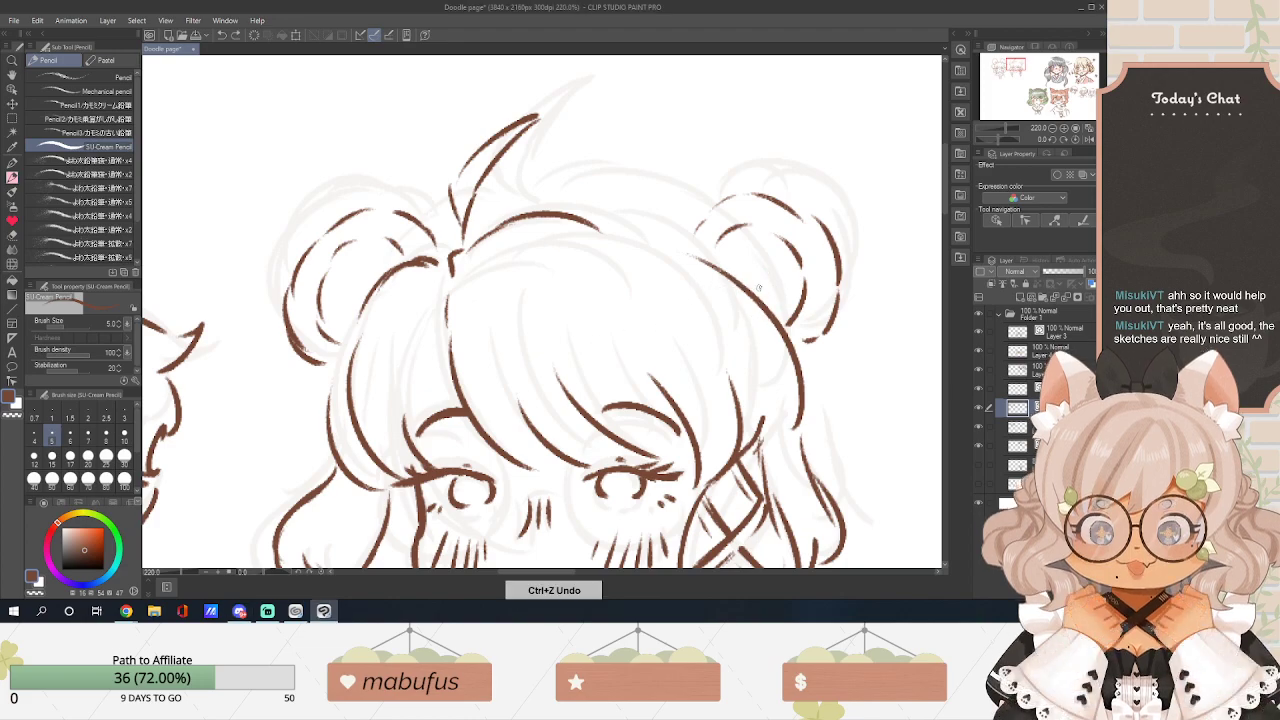
drag(755, 279, 764, 313)
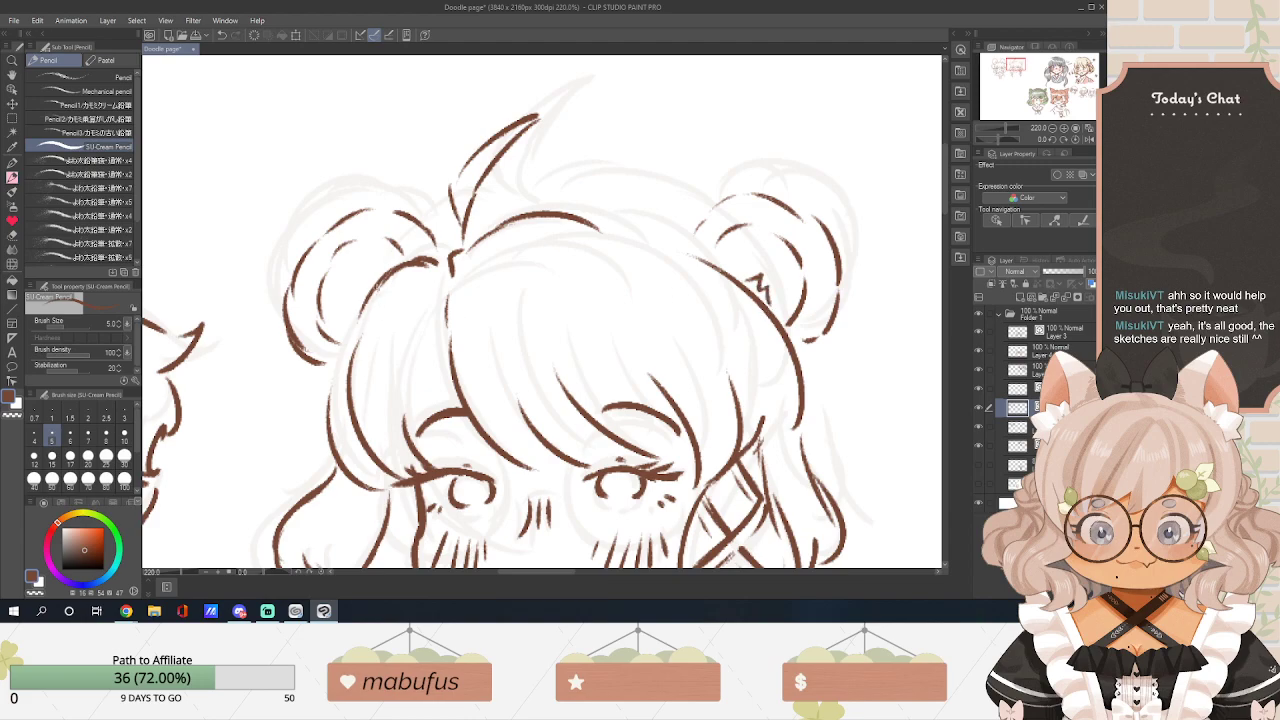
drag(366, 286, 360, 309)
key(ctrl+z)
key(ctrl+z)
key(e)
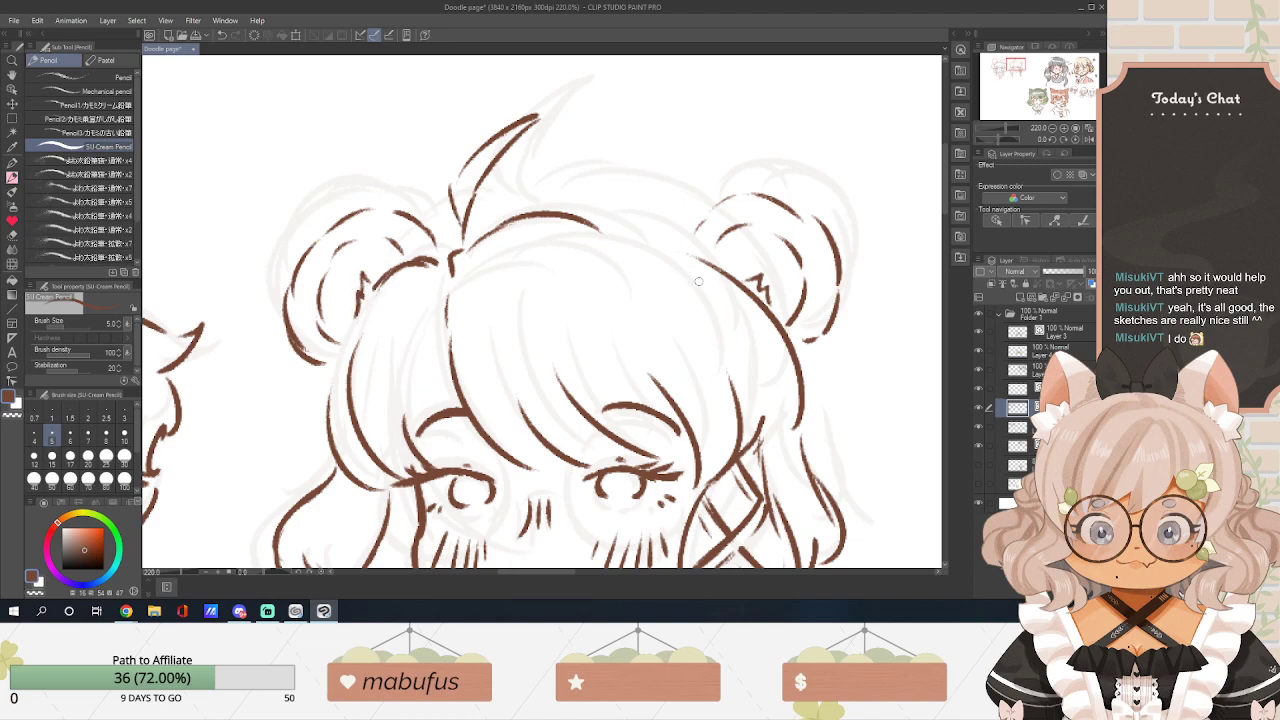
drag(749, 286, 757, 303)
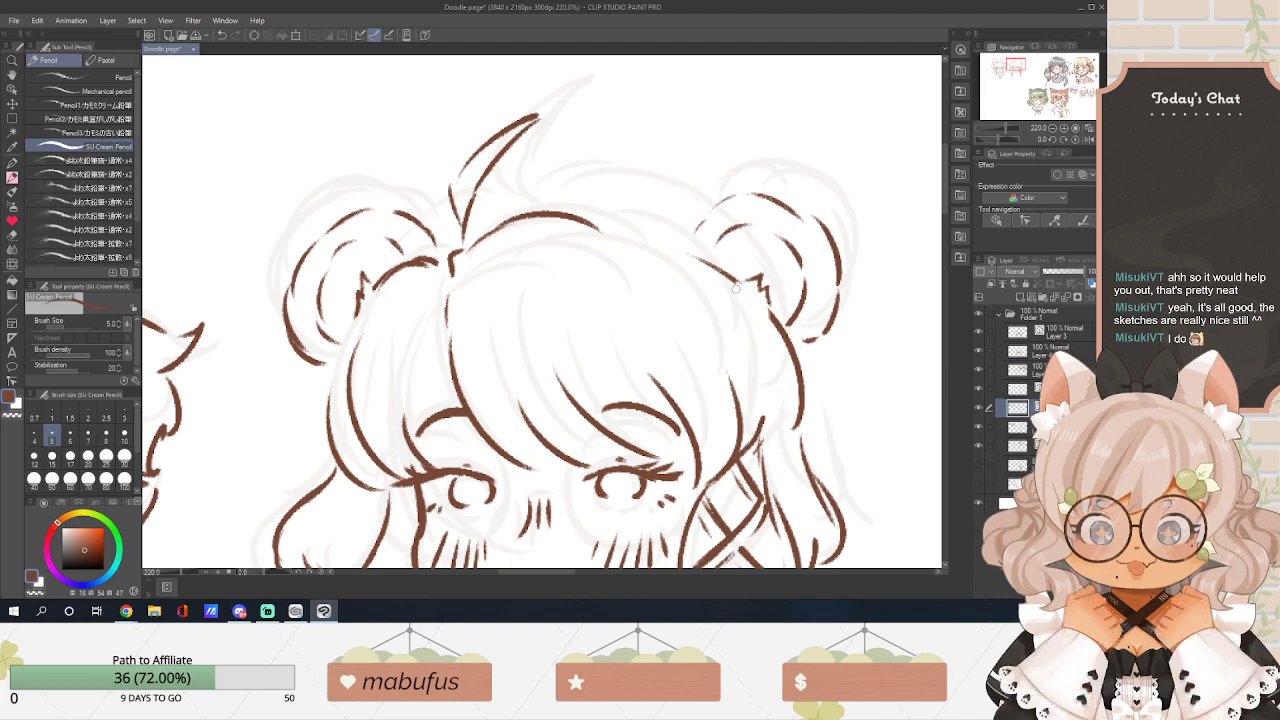
Ink the top contour of the head from the end of the parting line to the base of the right ear.
key(p)
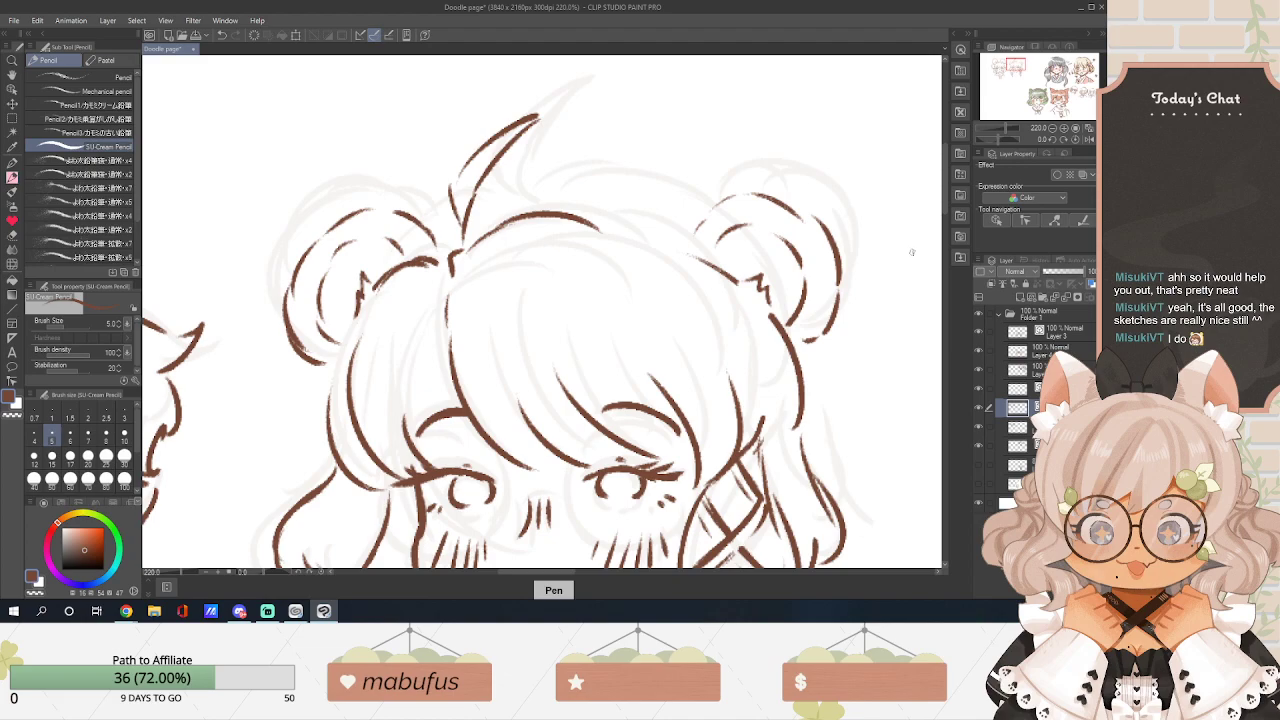
drag(600, 228, 680, 250)
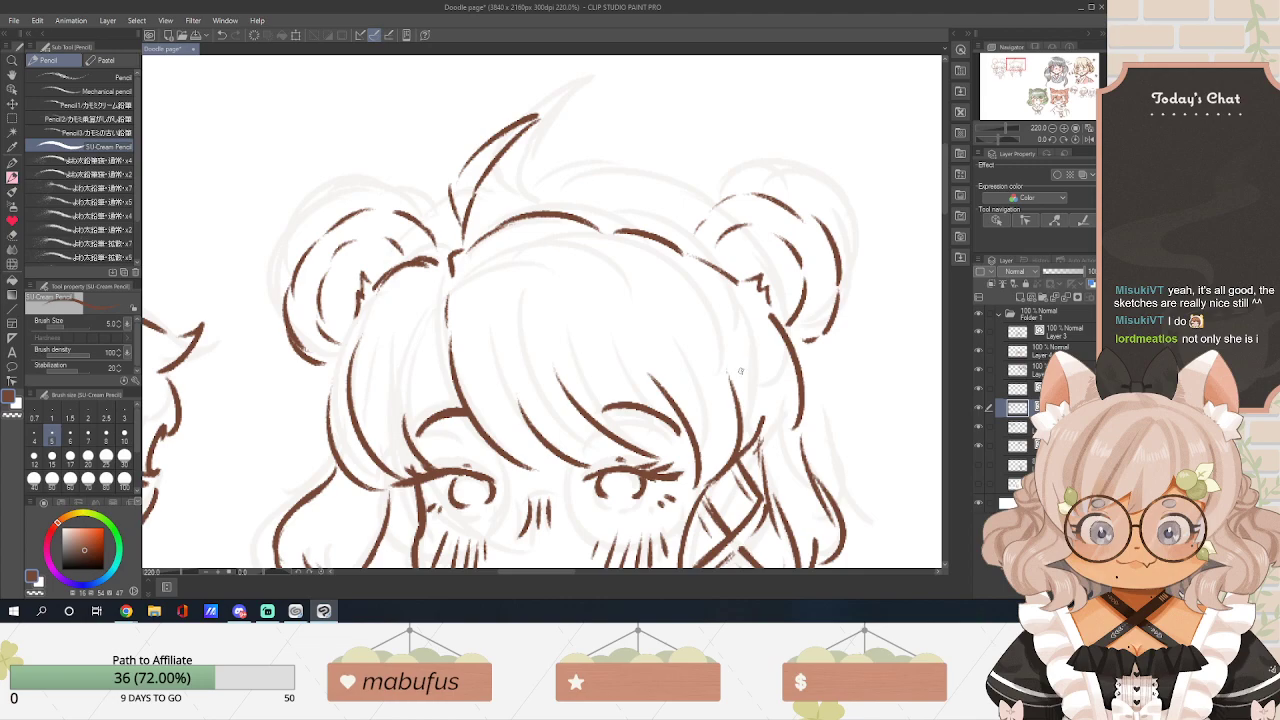
Ink the neck sides beneath the chin and the scalloped upper edge of the collar.
drag(940, 200, 953, 248)
drag(633, 268, 630, 302)
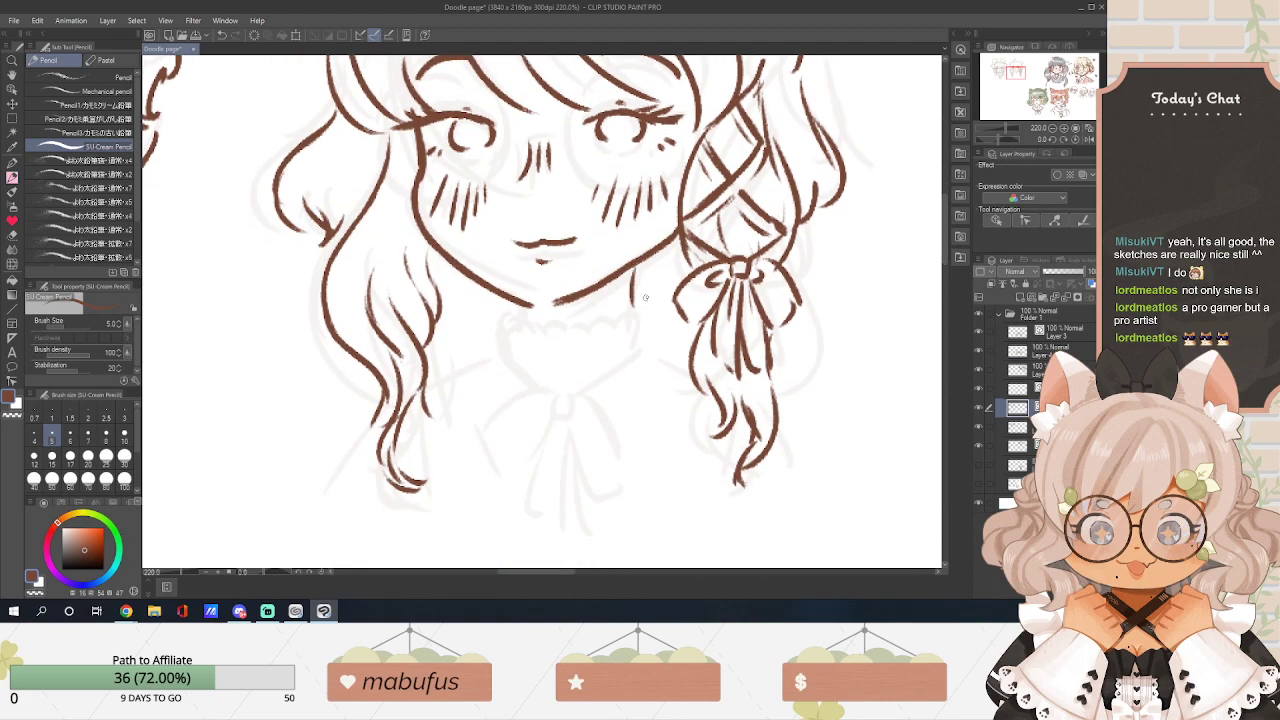
mouse_move(507, 303)
mouse_down()
mouse_move(508, 353)
mouse_move(513, 322)
mouse_move(632, 314)
mouse_up()
key(ctrl+z)
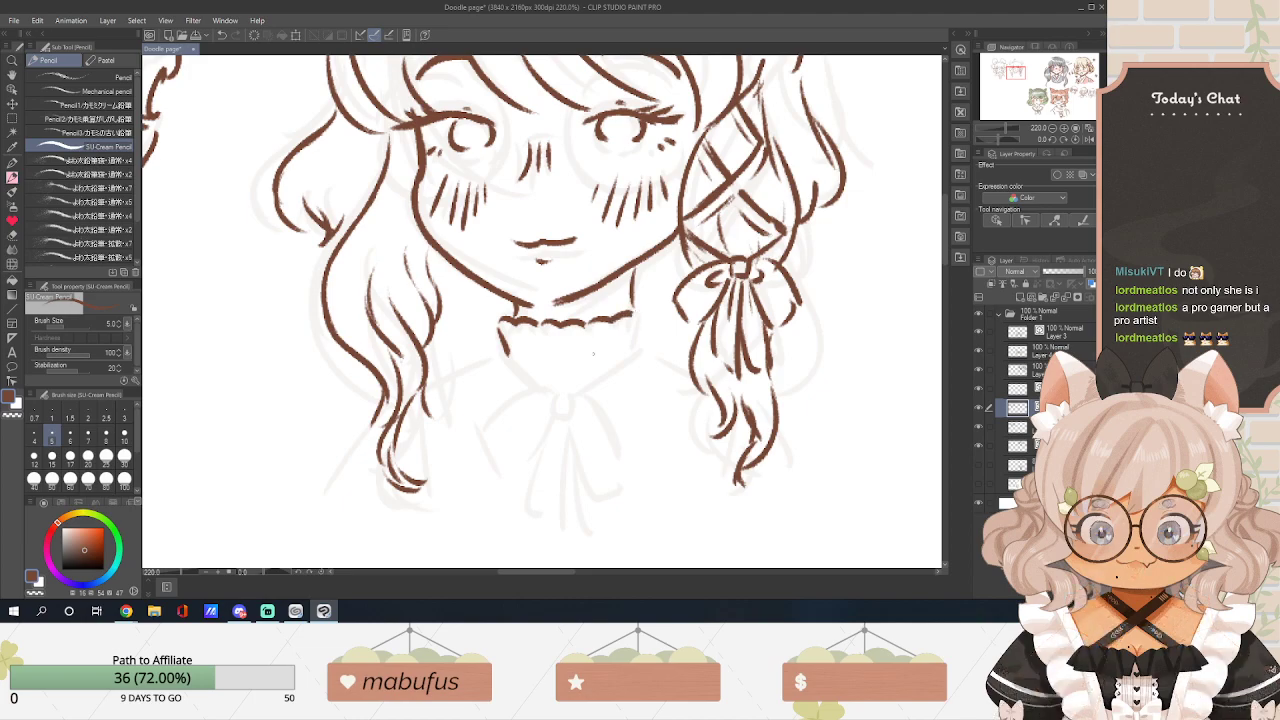
Ink the doubled diagonal edges on both sides of the collar and the vertical pleats below its scalloped edge.
mouse_move(509, 353)
mouse_down()
mouse_move(541, 389)
mouse_move(527, 389)
mouse_up()
drag(632, 346, 578, 386)
drag(643, 345, 600, 380)
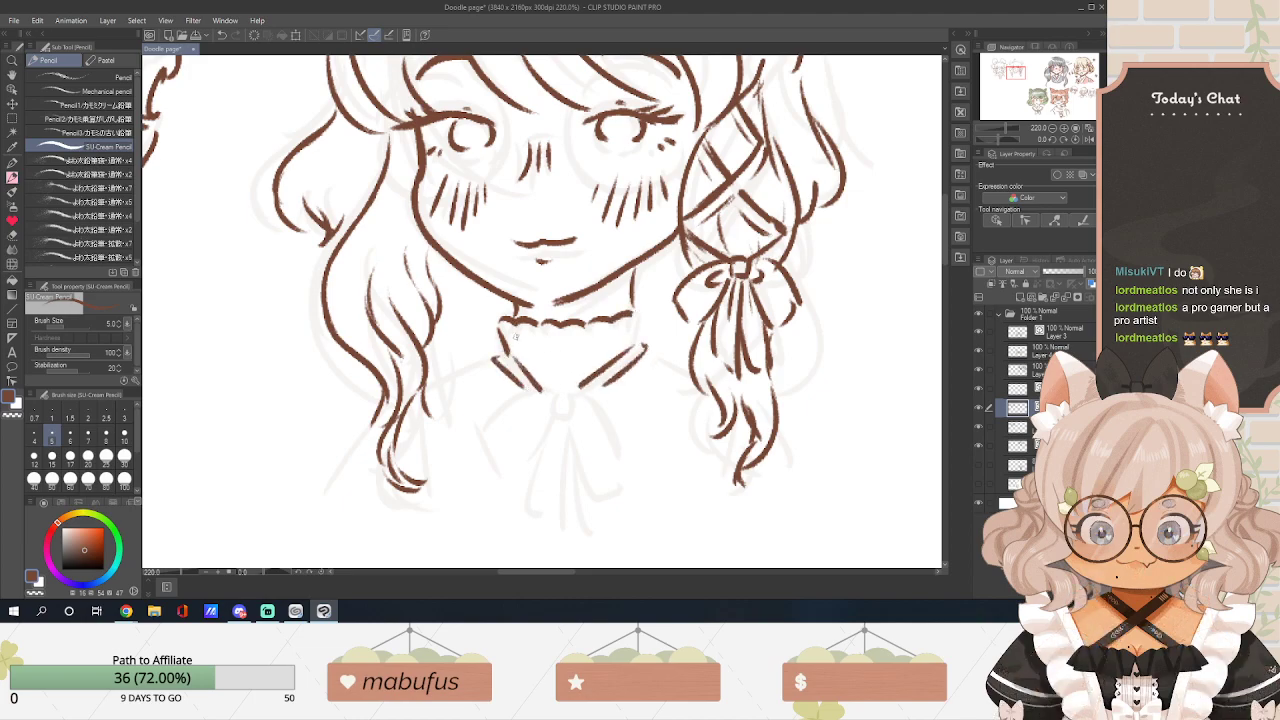
drag(539, 324, 541, 380)
drag(577, 336, 579, 377)
drag(610, 324, 612, 350)
Ink the bow with its hanging ribbon tails at the collar's centre and the shoulder lines on both sides.
mouse_move(558, 402)
mouse_down()
mouse_move(478, 462)
mouse_move(510, 480)
mouse_move(616, 460)
mouse_move(584, 496)
mouse_move(597, 495)
mouse_move(528, 445)
mouse_move(583, 452)
mouse_move(556, 522)
mouse_up()
mouse_move(564, 463)
mouse_down()
mouse_move(559, 520)
mouse_move(587, 531)
mouse_up()
mouse_move(496, 359)
mouse_down()
mouse_move(464, 372)
mouse_move(430, 424)
mouse_up()
drag(656, 350, 697, 371)
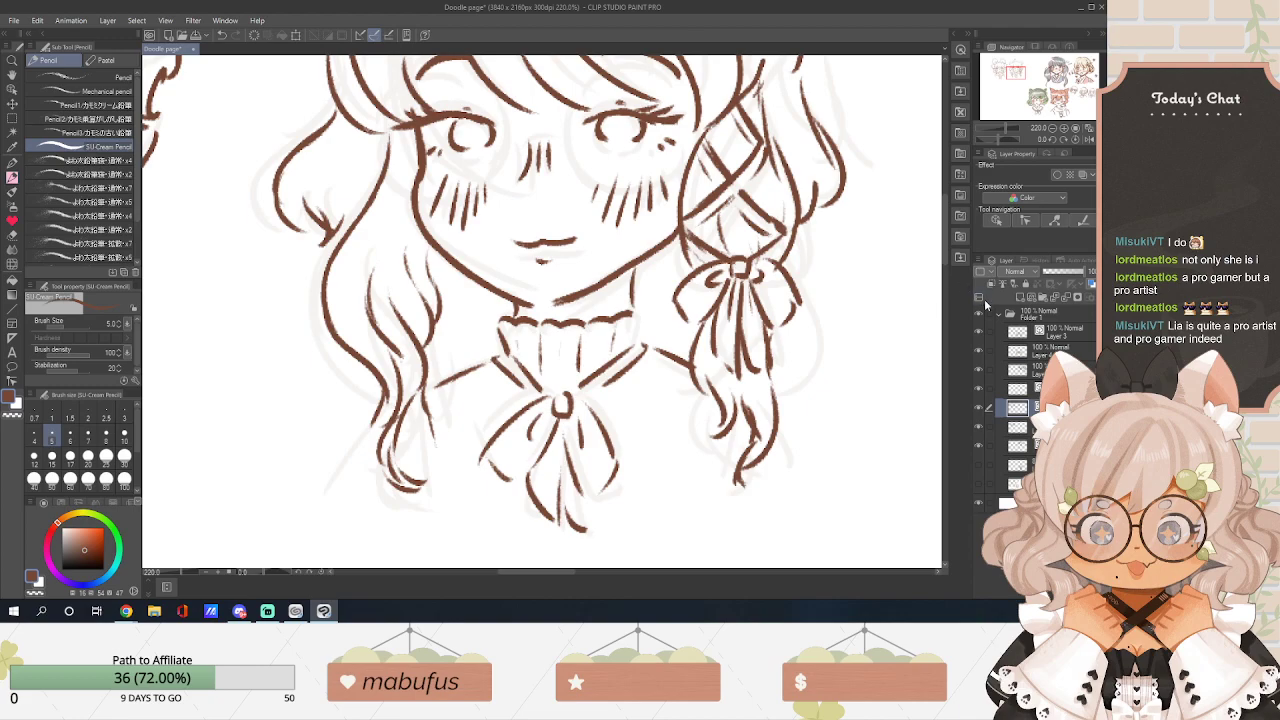
Save the doodle page document.
drag(948, 257, 951, 228)
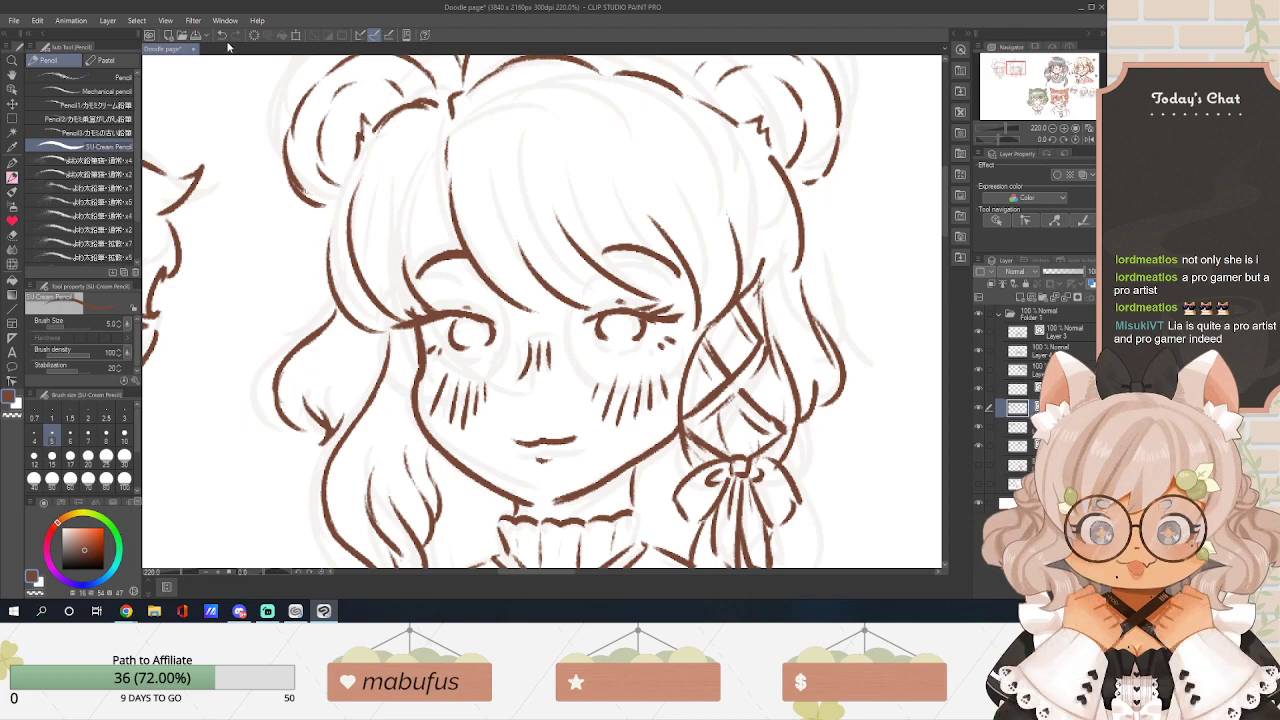
key(ctrl+s)
scroll(540, 310, down, 2)
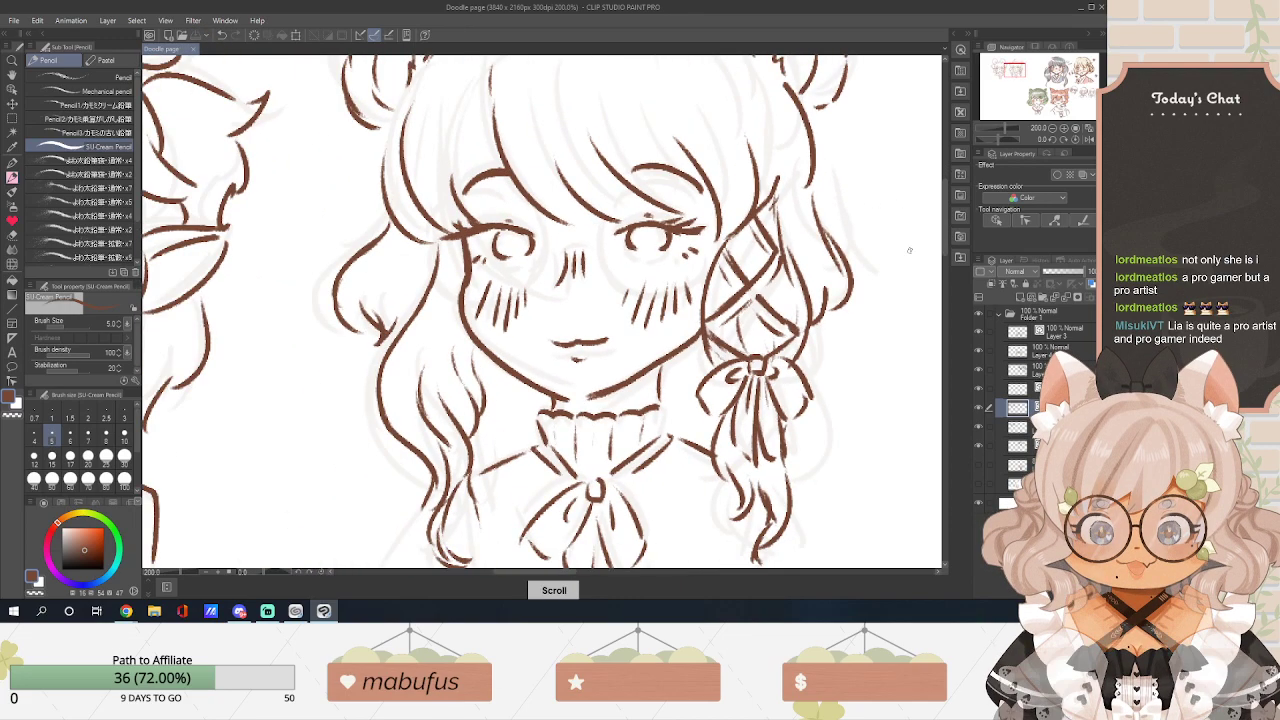
scroll(434, 360, up, 1)
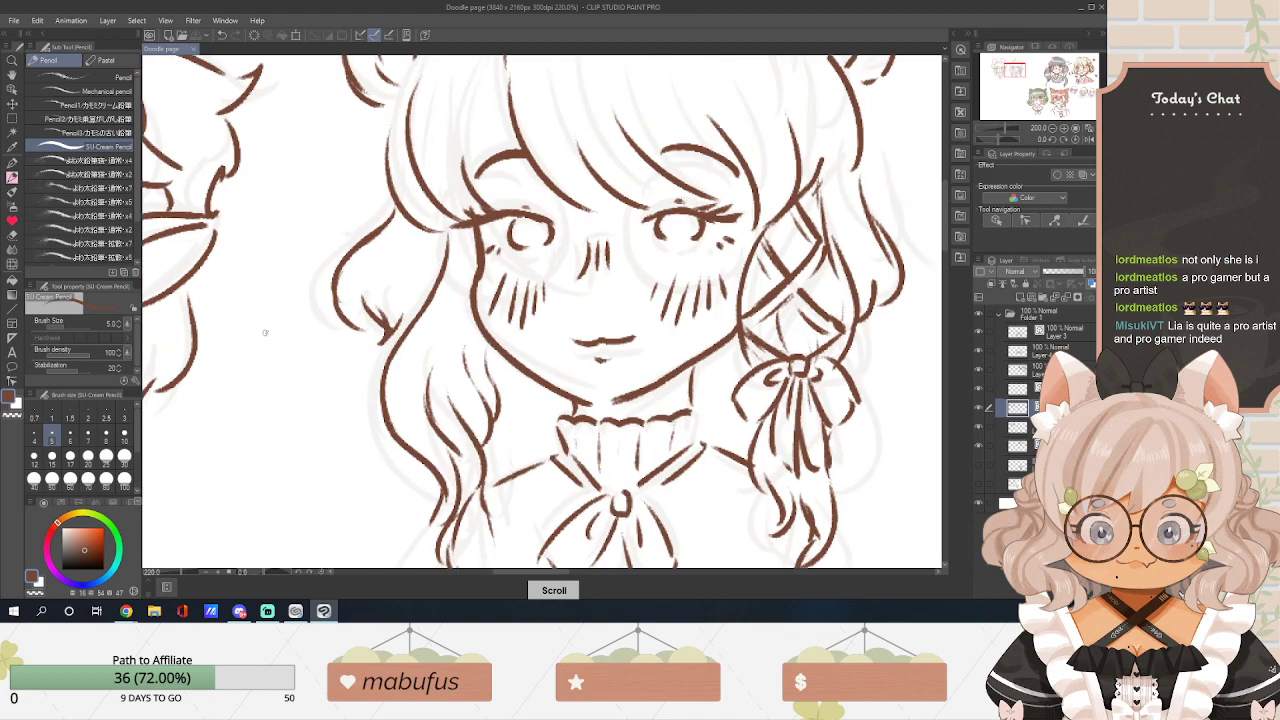
Try darkening the hair line beside the left cheek with the Everything Brush, undo the strokes and return to the SU-Cream Pencil.
click(11, 96)
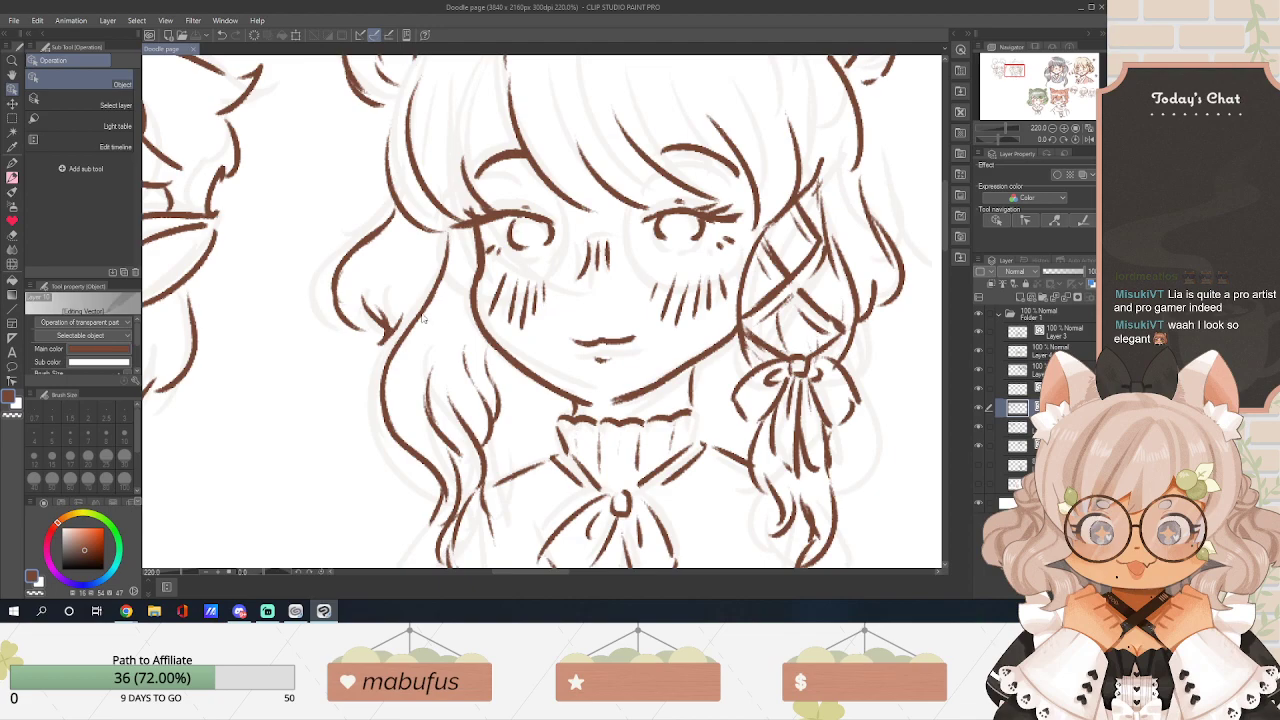
click(13, 165)
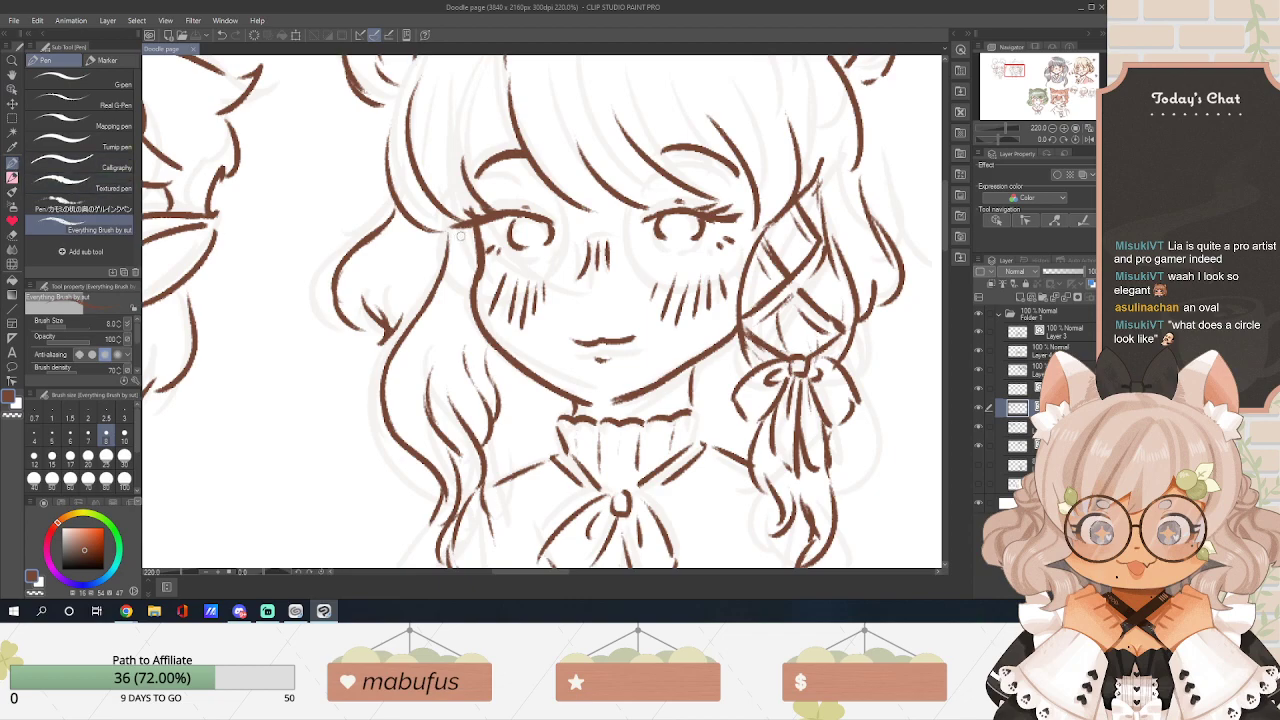
drag(446, 231, 436, 257)
drag(440, 231, 400, 314)
mouse_move(430, 272)
mouse_down()
mouse_move(392, 344)
mouse_move(406, 316)
mouse_up()
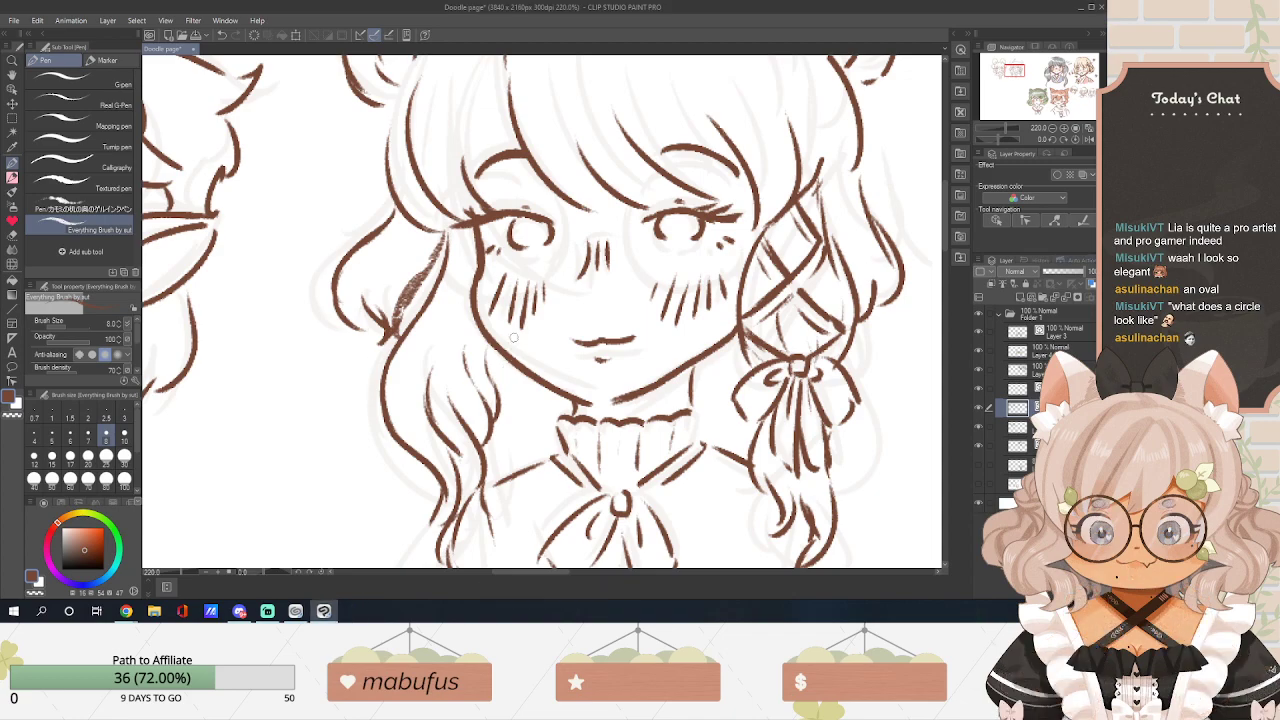
key(ctrl+z)
key(ctrl+z)
key(ctrl+z)
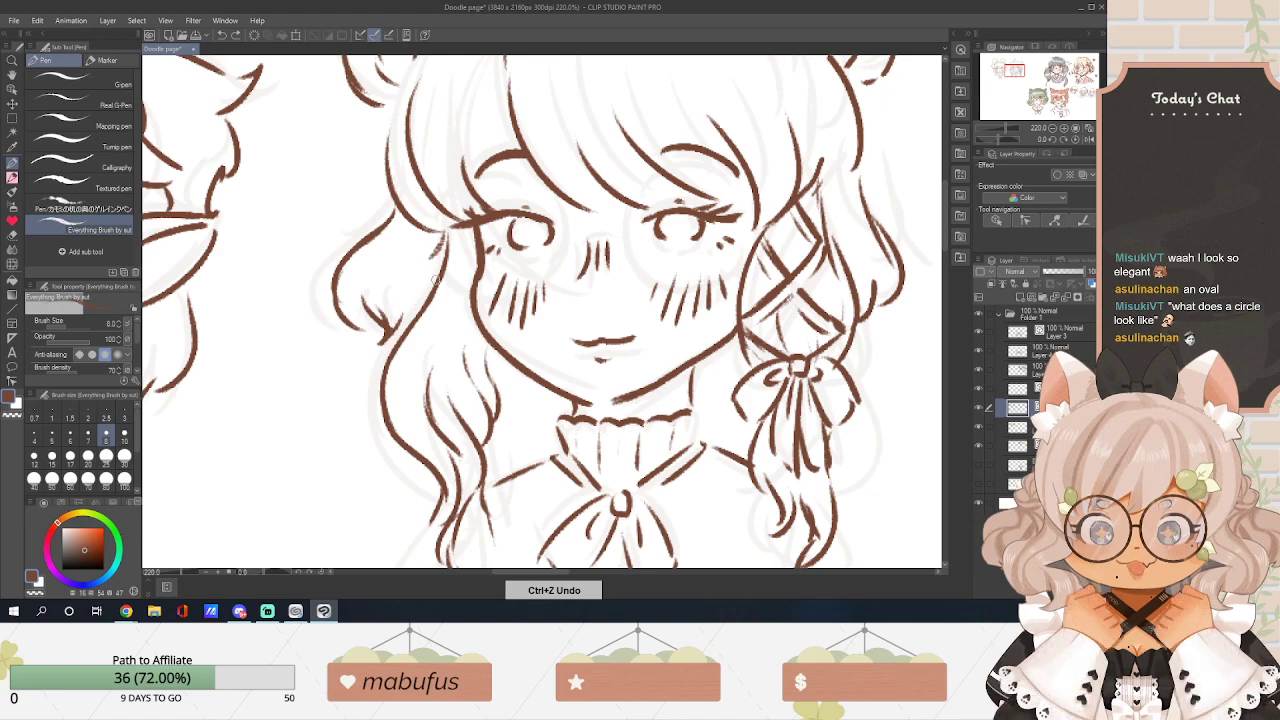
click(105, 61)
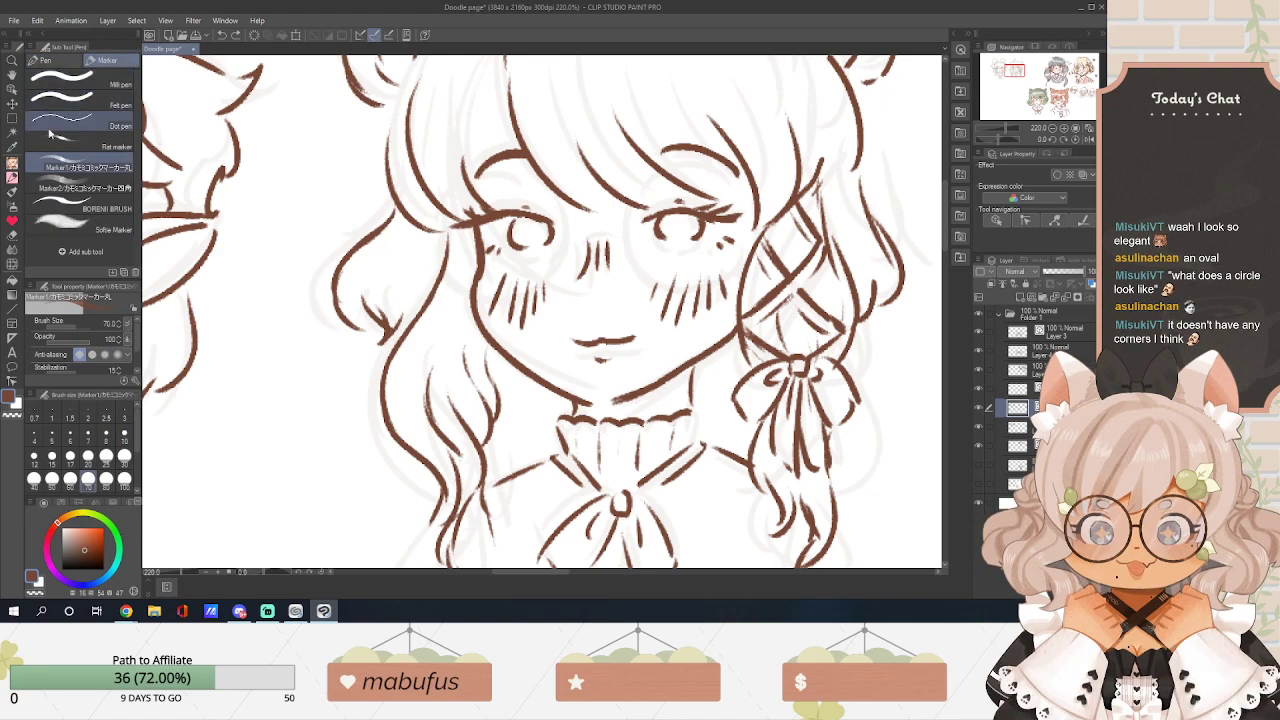
click(12, 178)
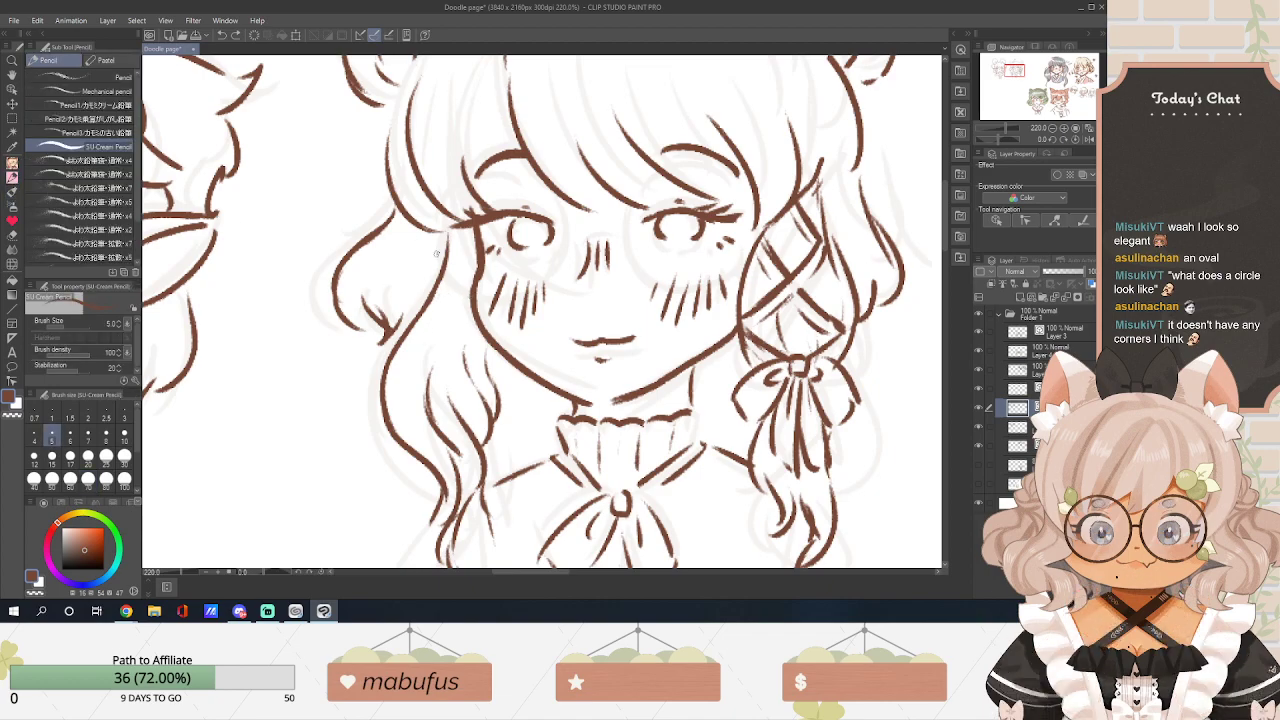
Erase the upper part of the hair line beside the left cheek and redraw it with the SU-Cream Pencil.
key(e)
drag(448, 244, 443, 267)
key(p)
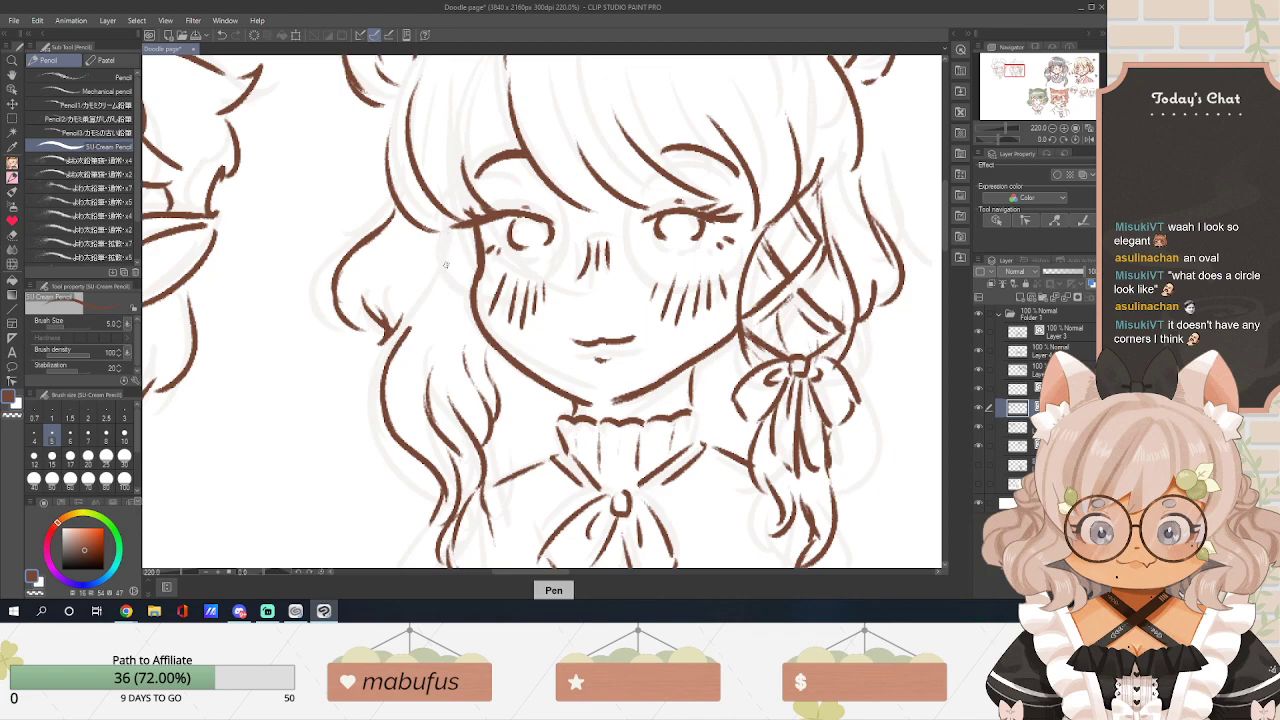
drag(442, 236, 396, 342)
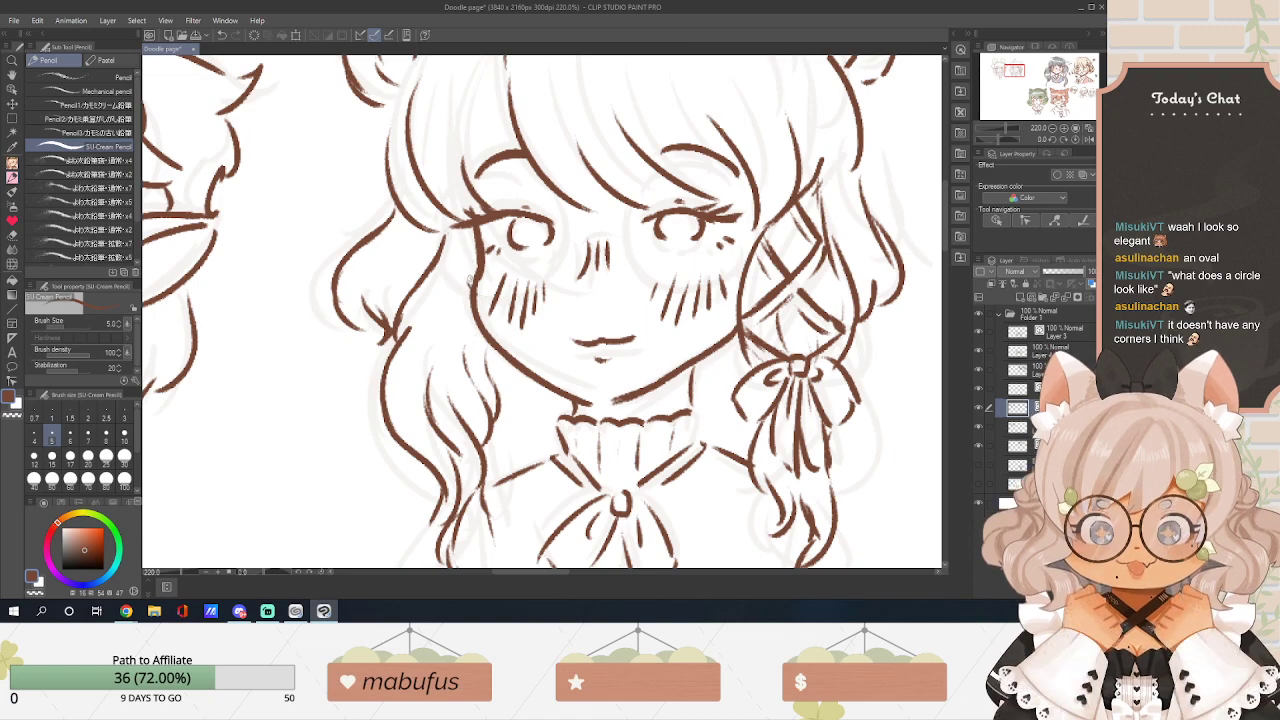
Ink the round glasses around both eyes, with a curved bridge over the nose.
drag(478, 298, 562, 260)
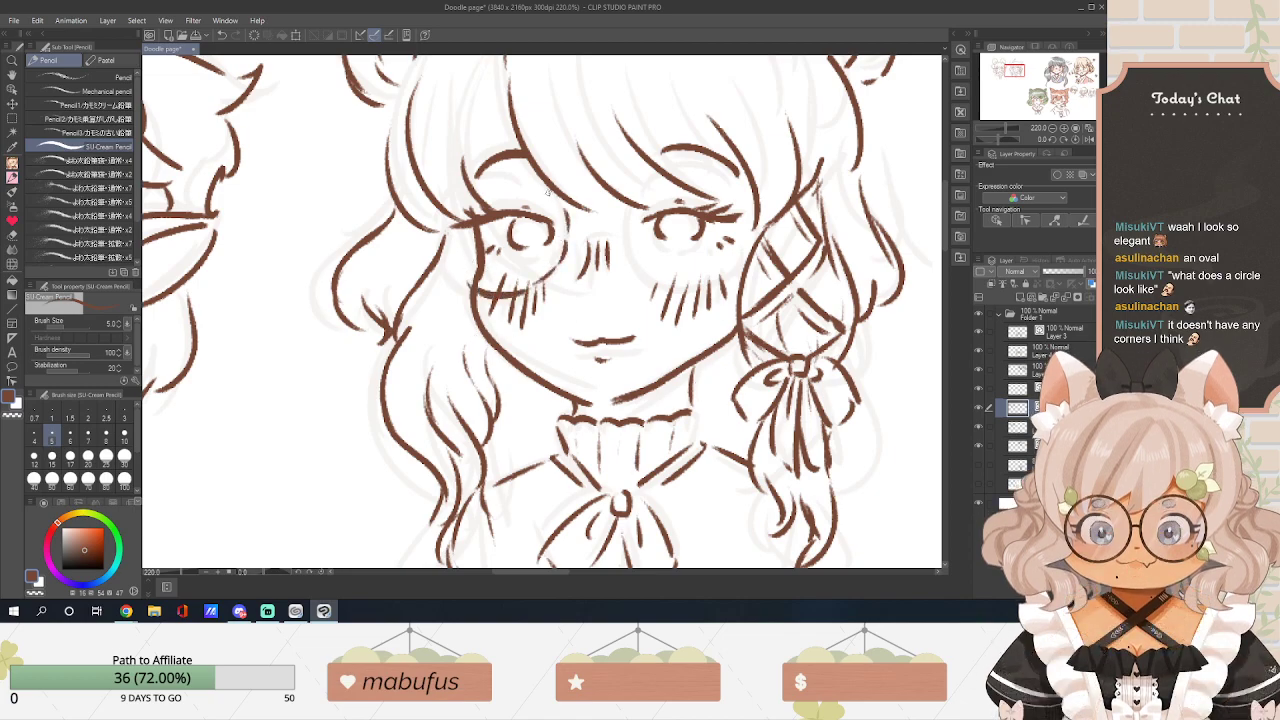
mouse_move(438, 210)
mouse_down()
mouse_move(446, 255)
mouse_move(446, 228)
mouse_move(472, 282)
mouse_up()
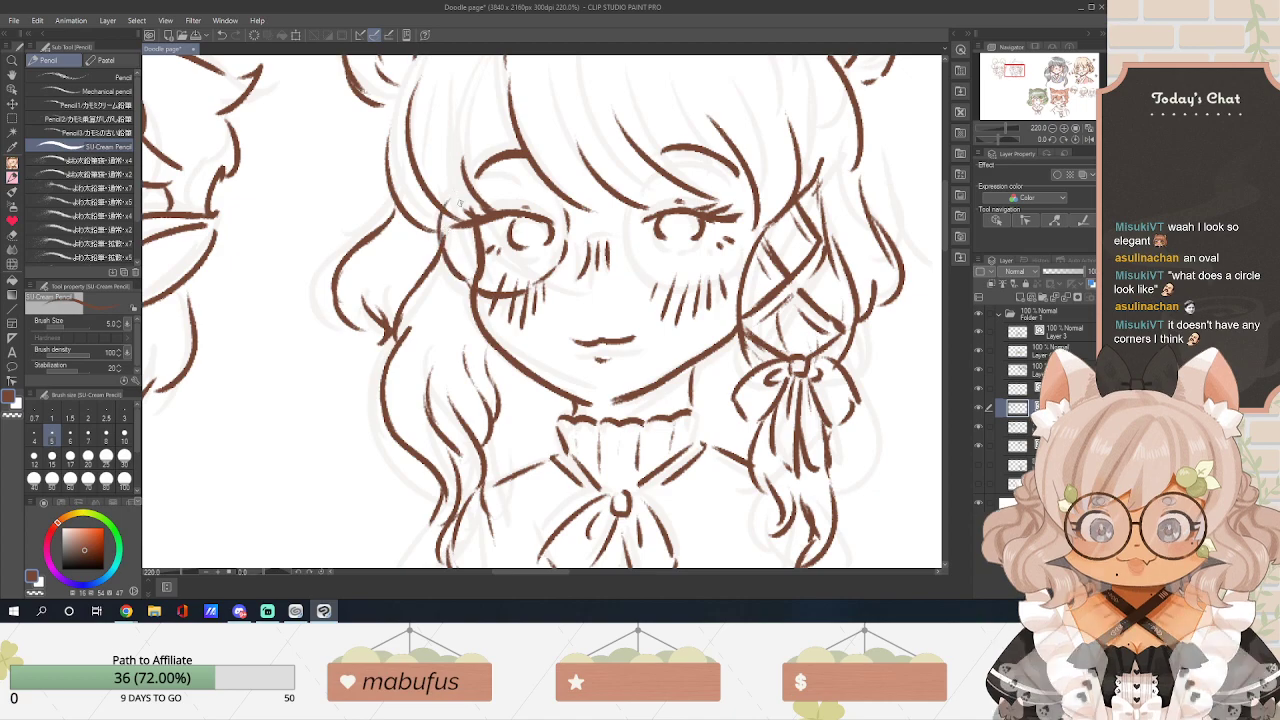
drag(624, 222, 650, 296)
drag(726, 266, 712, 294)
mouse_move(660, 180)
mouse_down()
mouse_move(702, 176)
mouse_move(744, 224)
mouse_move(738, 258)
mouse_up()
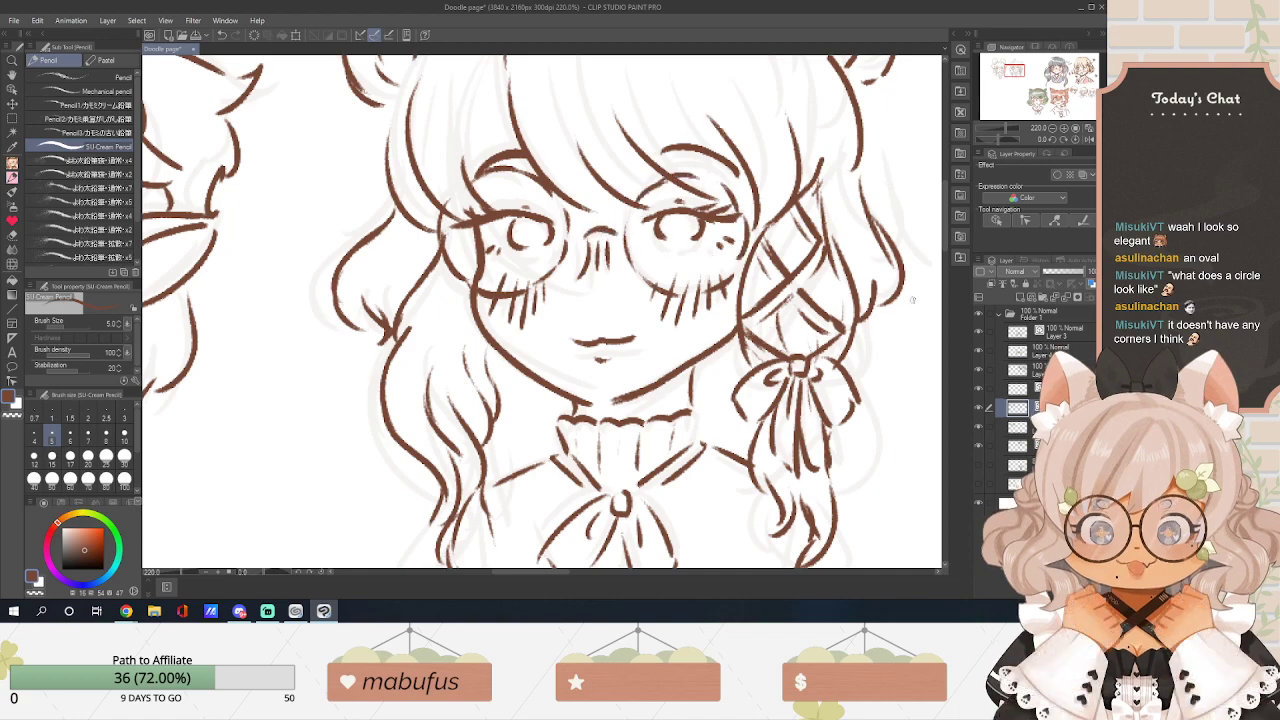
Hide the rough sketch layer and add a new raster layer directly above it, beneath the line art.
scroll(905, 300, down, 3)
scroll(929, 258, down, 3)
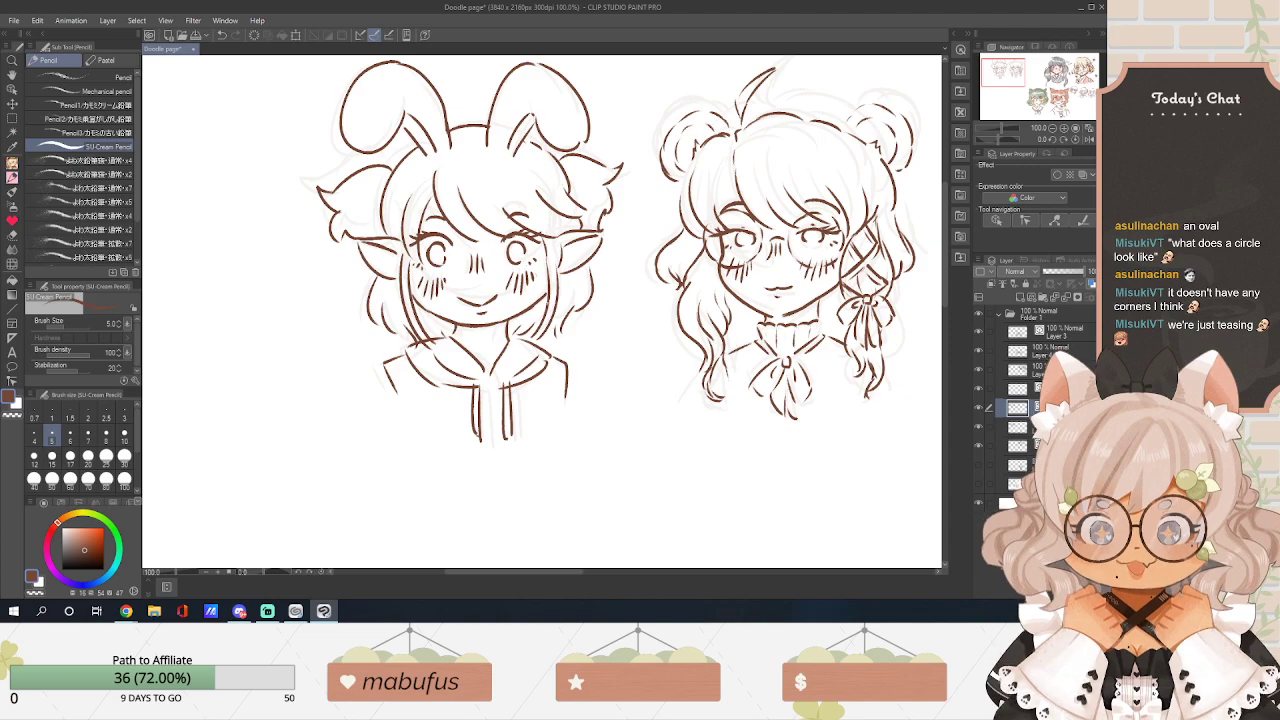
click(979, 433)
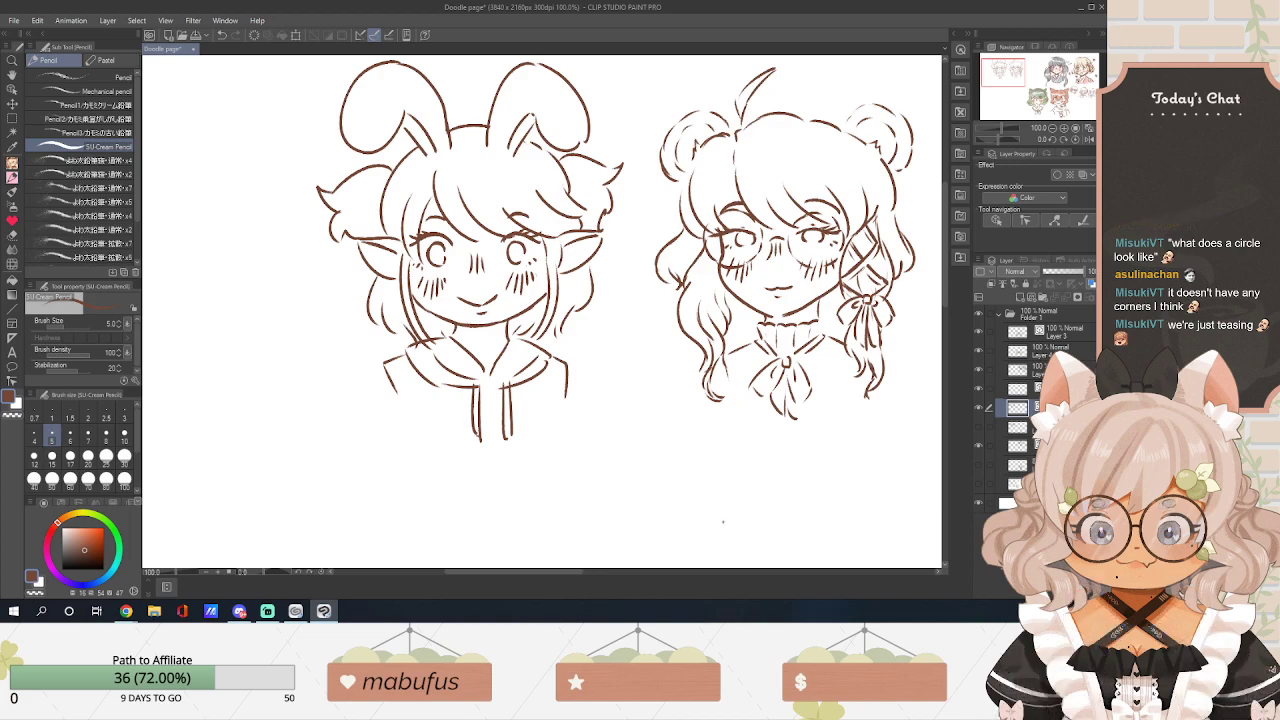
drag(557, 572, 574, 572)
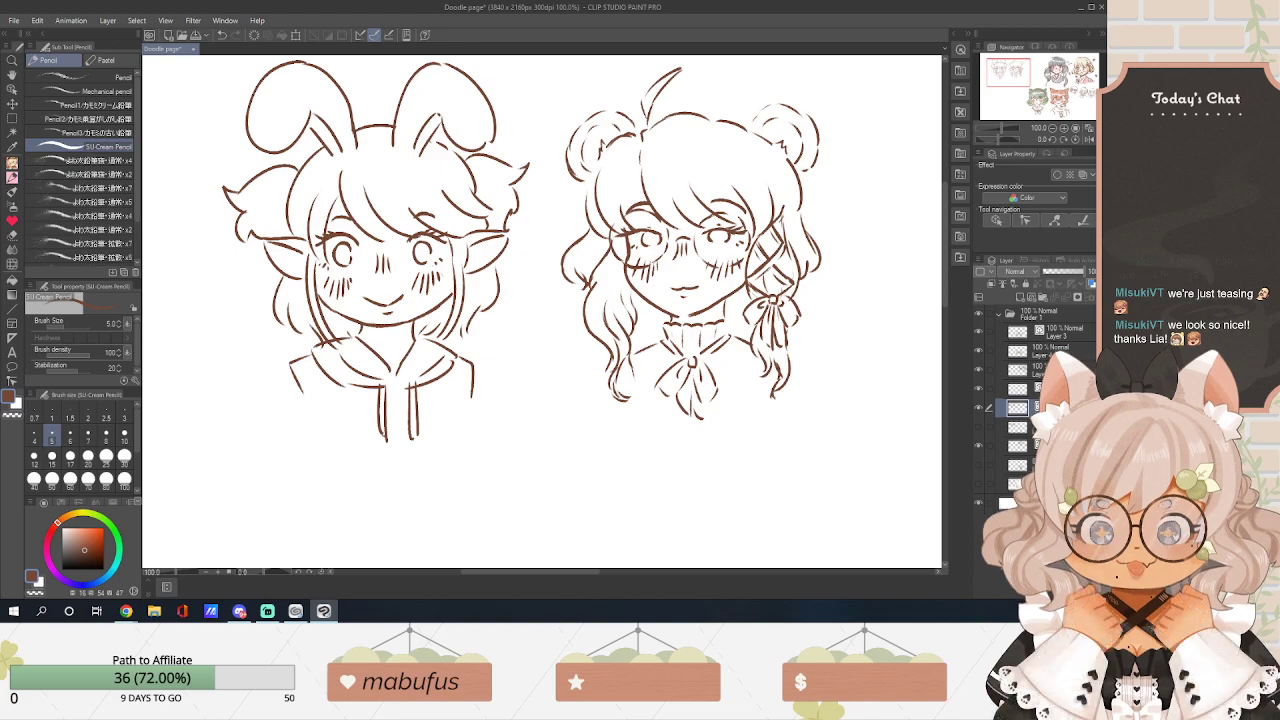
click(1018, 427)
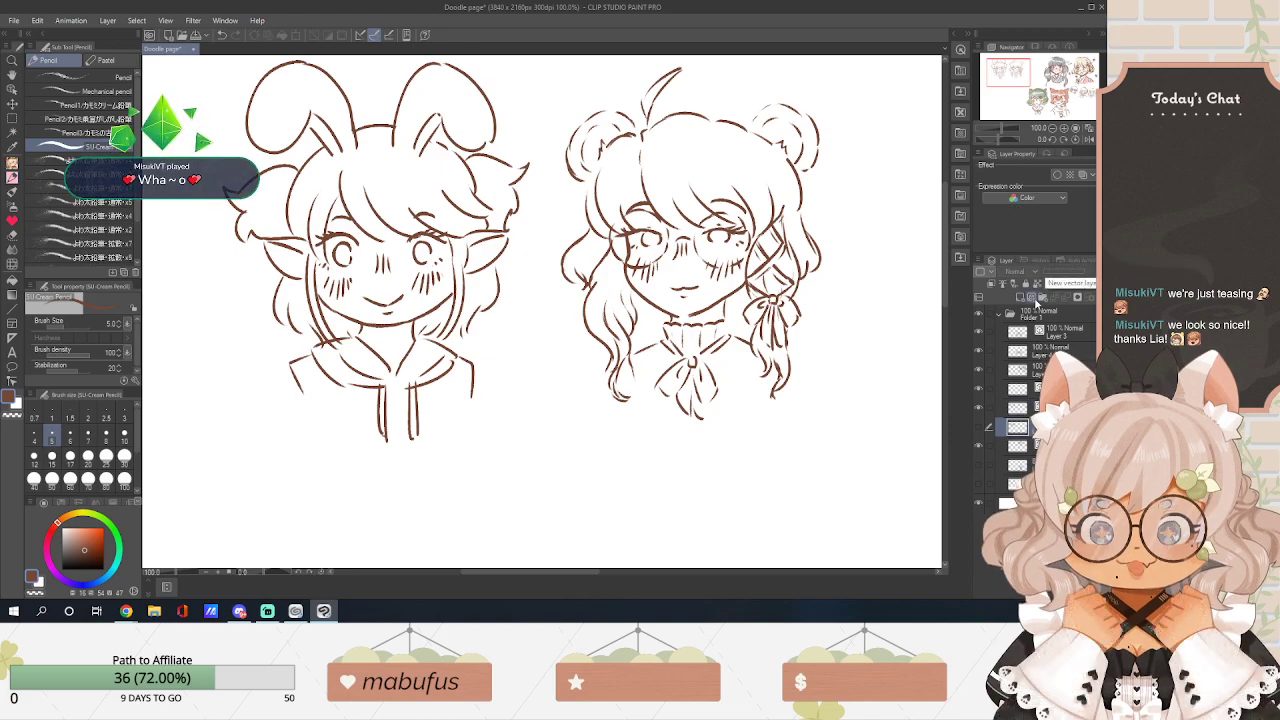
click(1042, 300)
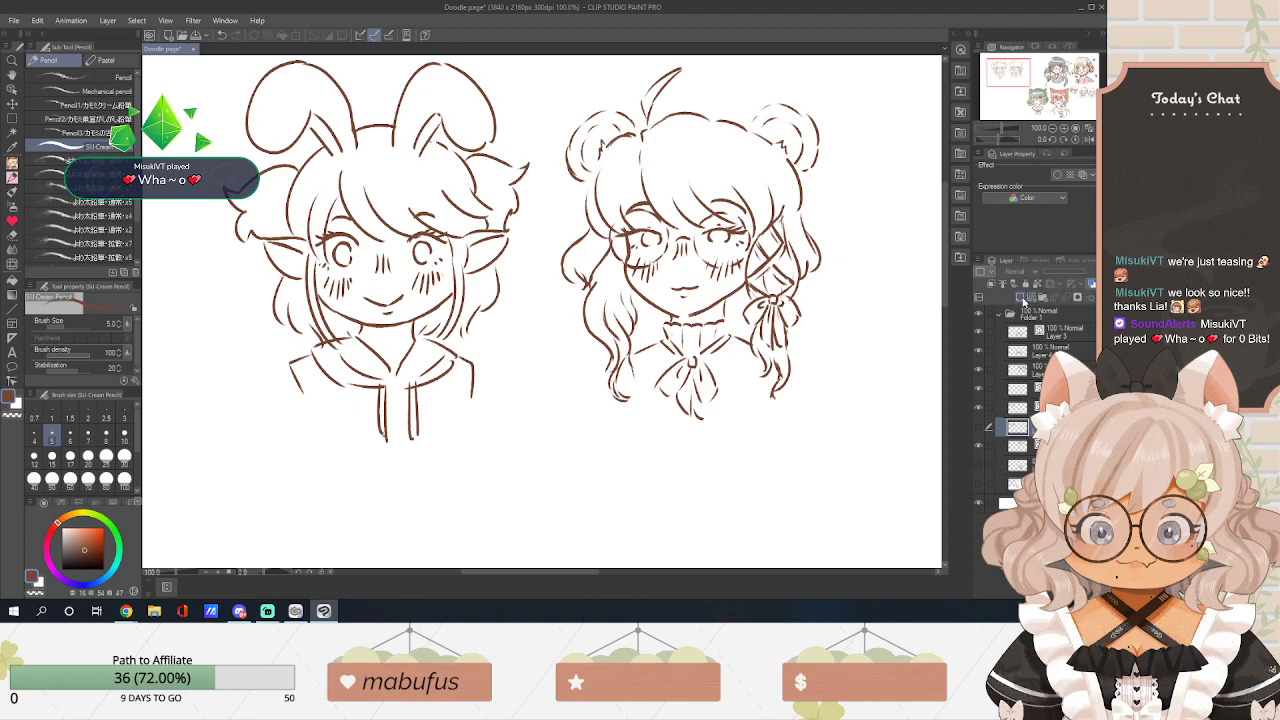
Set the drawing colour to a medium blue with hue 214, saturation 73 and value 77.
click(123, 537)
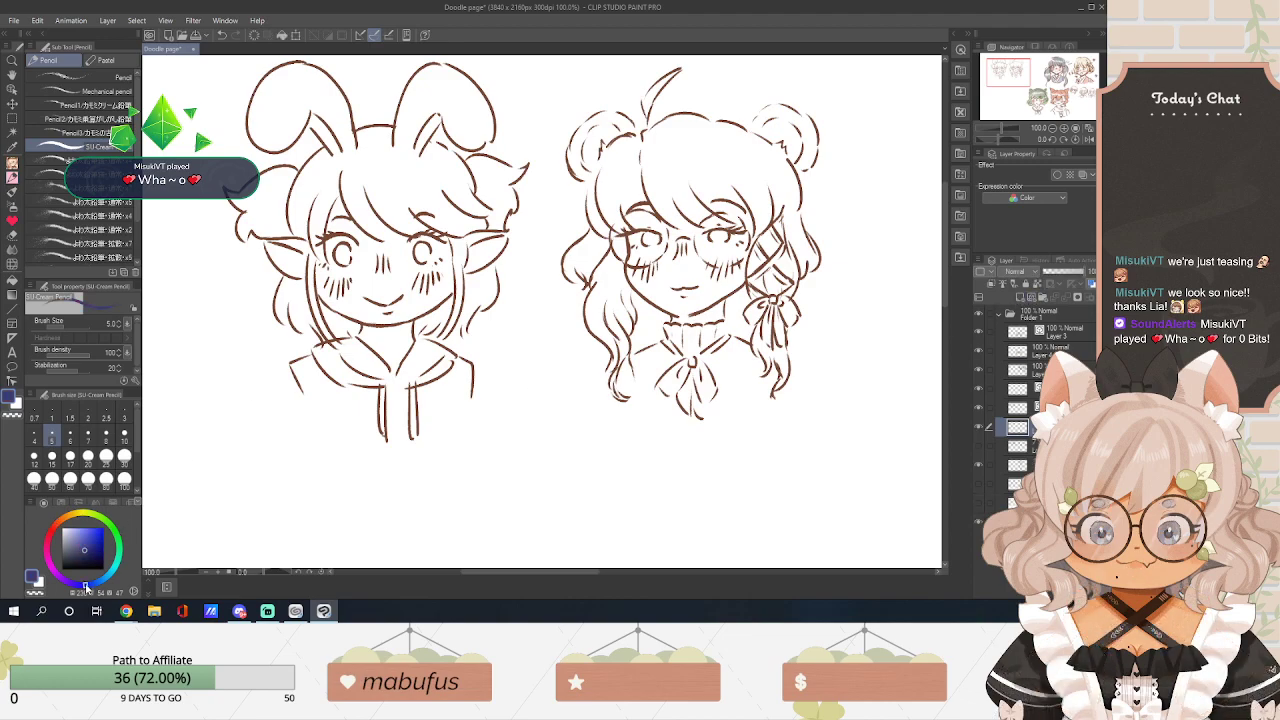
drag(90, 548, 89, 545)
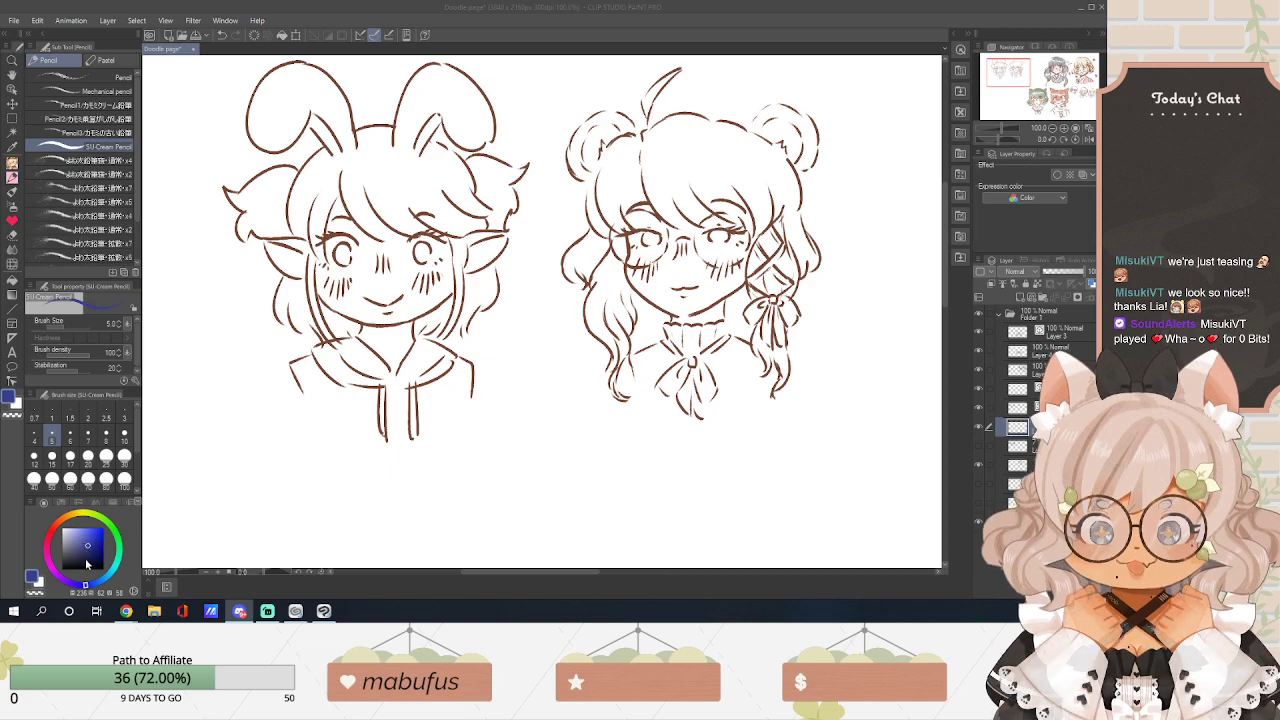
click(102, 579)
click(82, 548)
drag(82, 548, 84, 538)
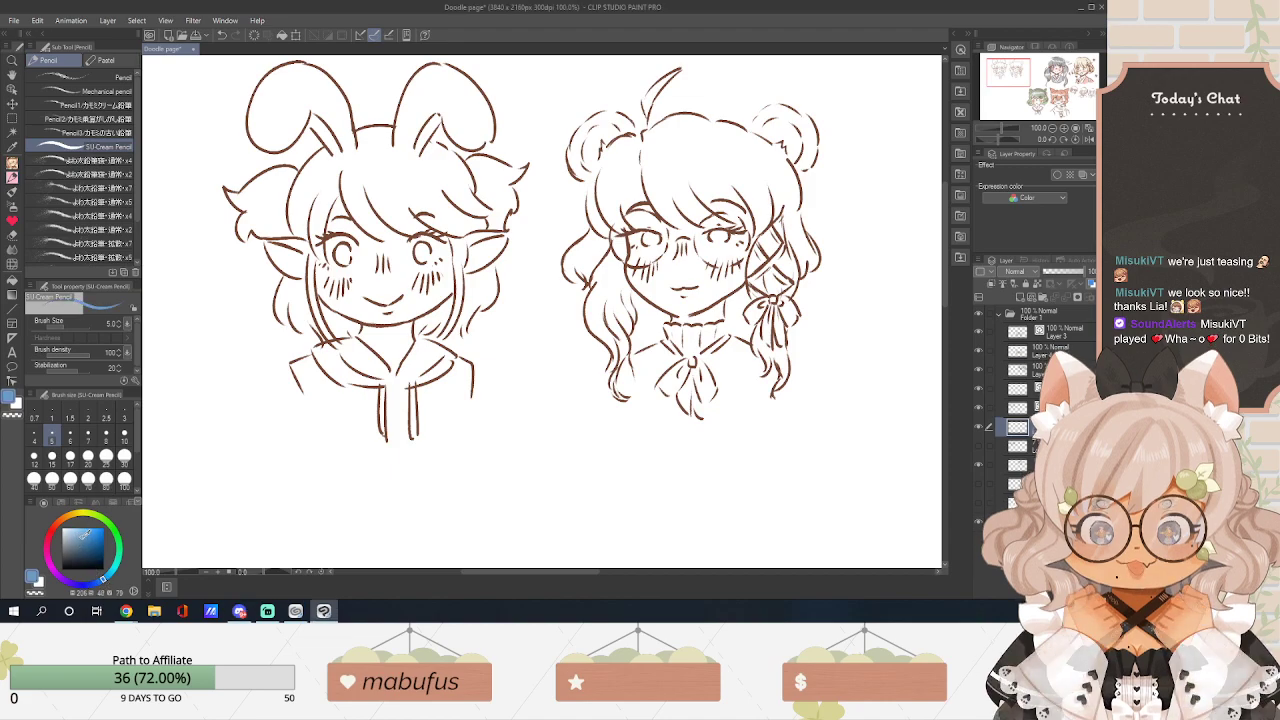
click(95, 583)
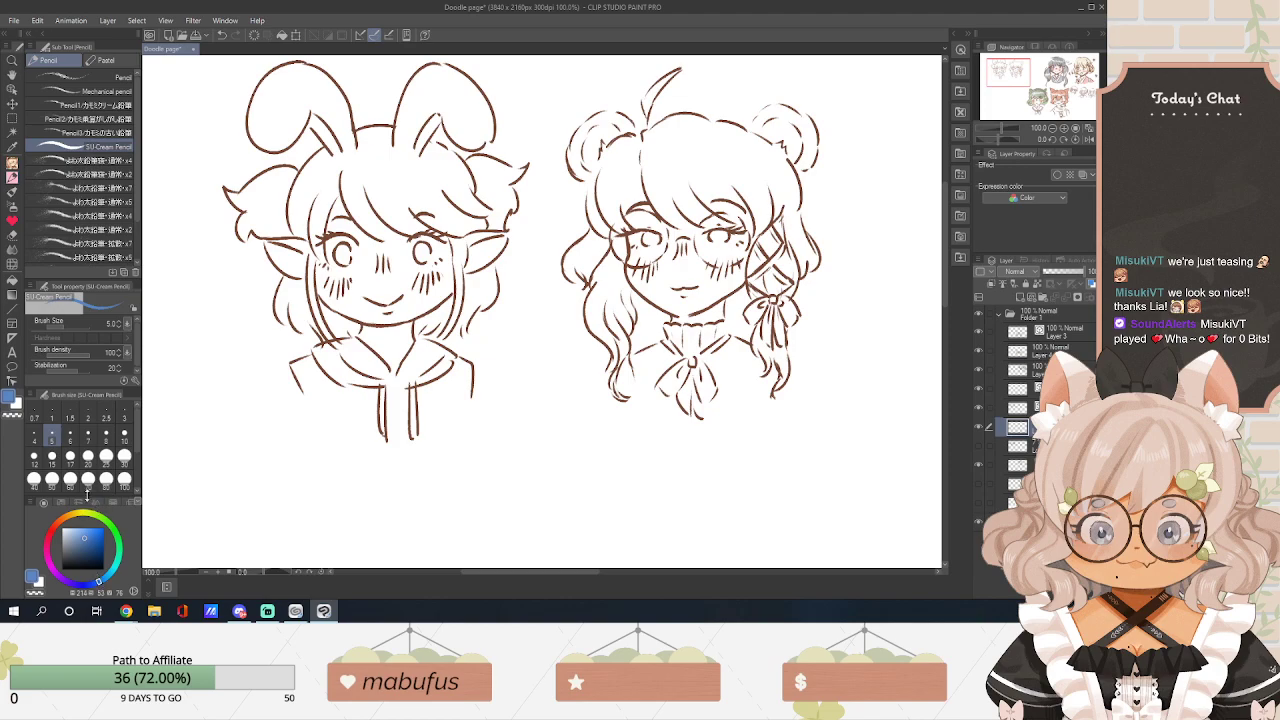
drag(93, 538, 96, 535)
Paint the rabbit-eared bust's crown, fringe and side tufts blue with the Round watercolor brush at size 25, leaving a white highlight band.
click(12, 191)
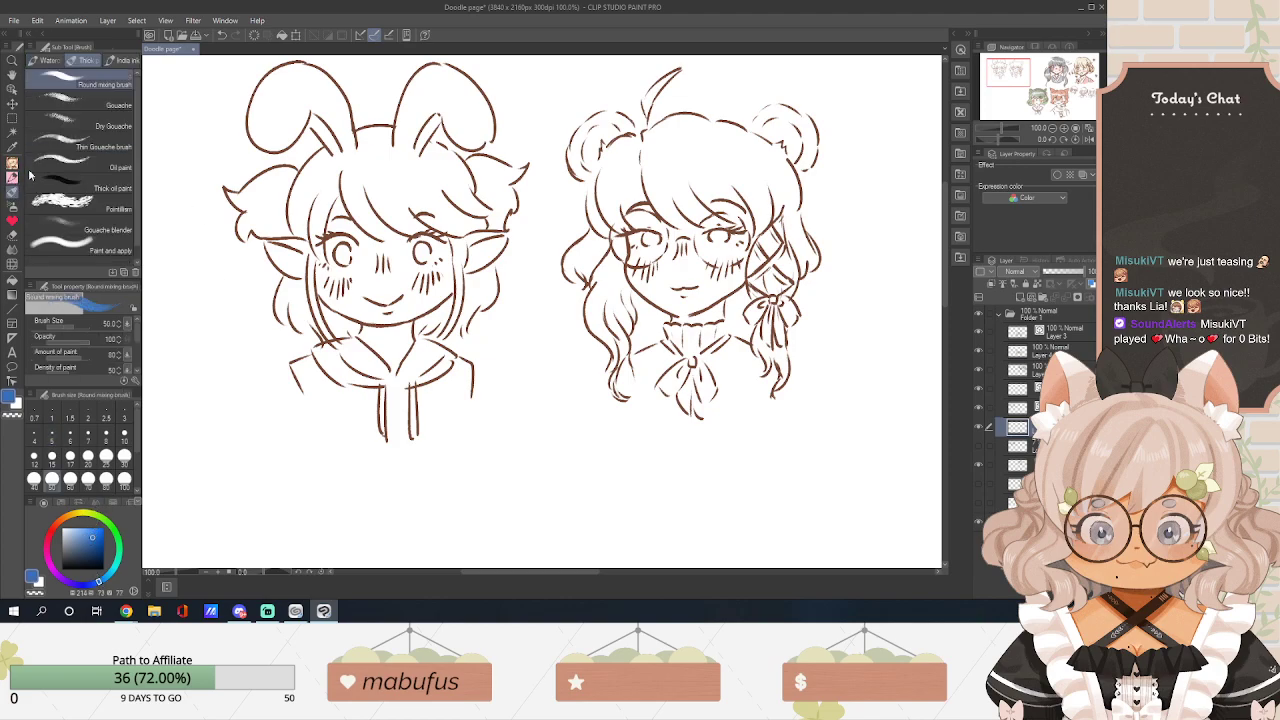
click(49, 60)
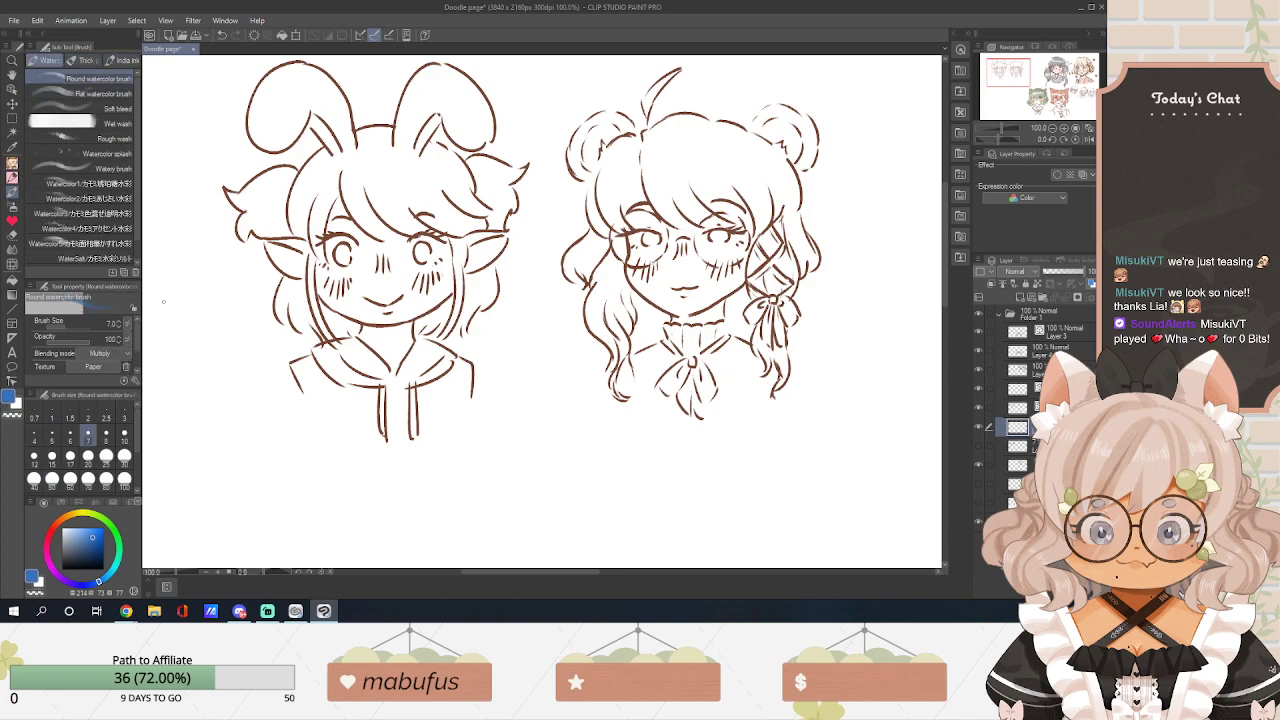
click(106, 456)
mouse_move(238, 202)
mouse_down()
mouse_move(283, 199)
mouse_move(272, 232)
mouse_move(283, 207)
mouse_move(307, 199)
mouse_move(310, 230)
mouse_move(318, 205)
mouse_move(318, 240)
mouse_move(326, 200)
mouse_move(318, 245)
mouse_move(276, 178)
mouse_move(338, 162)
mouse_up()
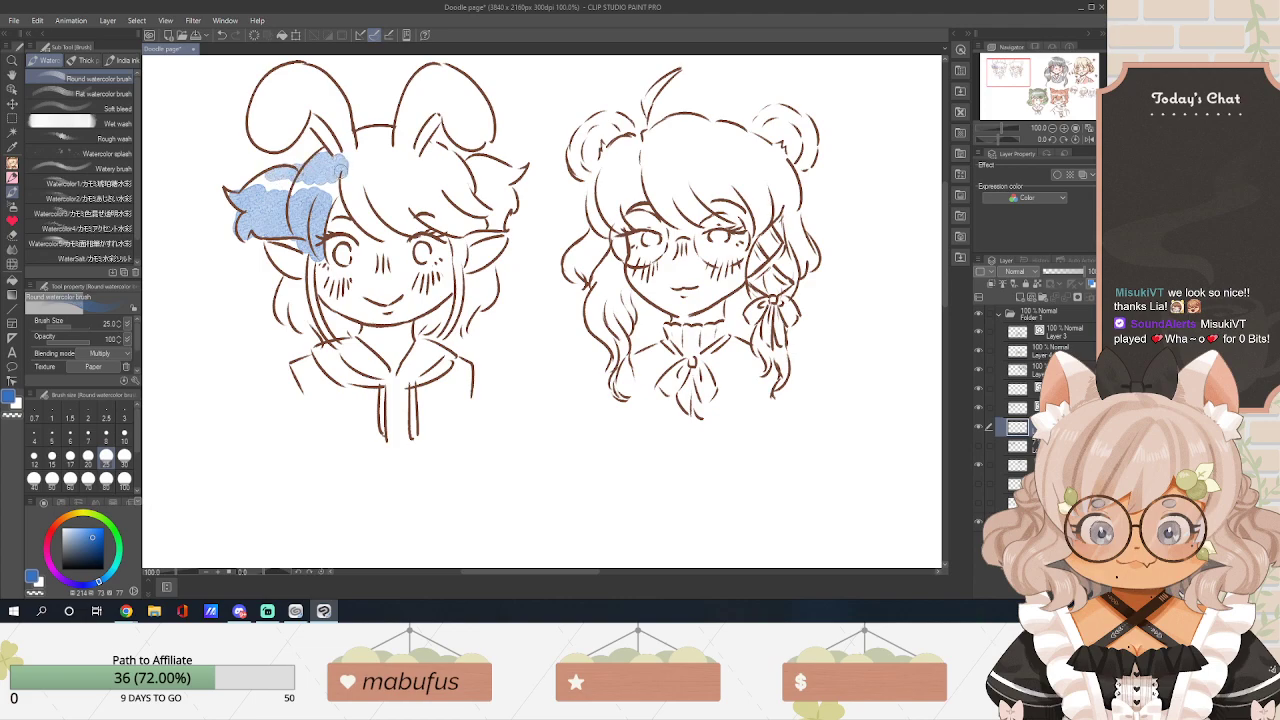
mouse_move(372, 205)
mouse_down()
mouse_move(385, 236)
mouse_move(362, 196)
mouse_move(411, 228)
mouse_move(439, 226)
mouse_move(420, 199)
mouse_move(465, 220)
mouse_move(469, 200)
mouse_move(482, 212)
mouse_move(462, 182)
mouse_up()
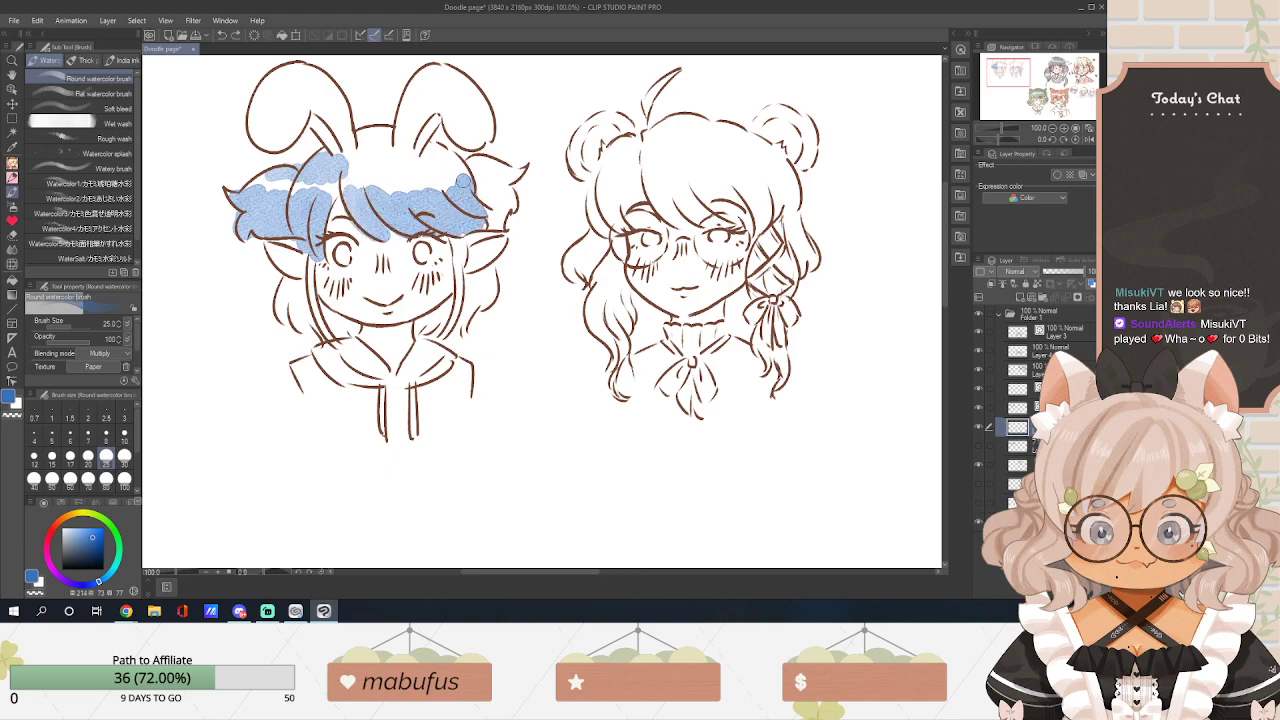
mouse_move(362, 147)
mouse_down()
mouse_move(450, 158)
mouse_move(364, 143)
mouse_move(381, 133)
mouse_up()
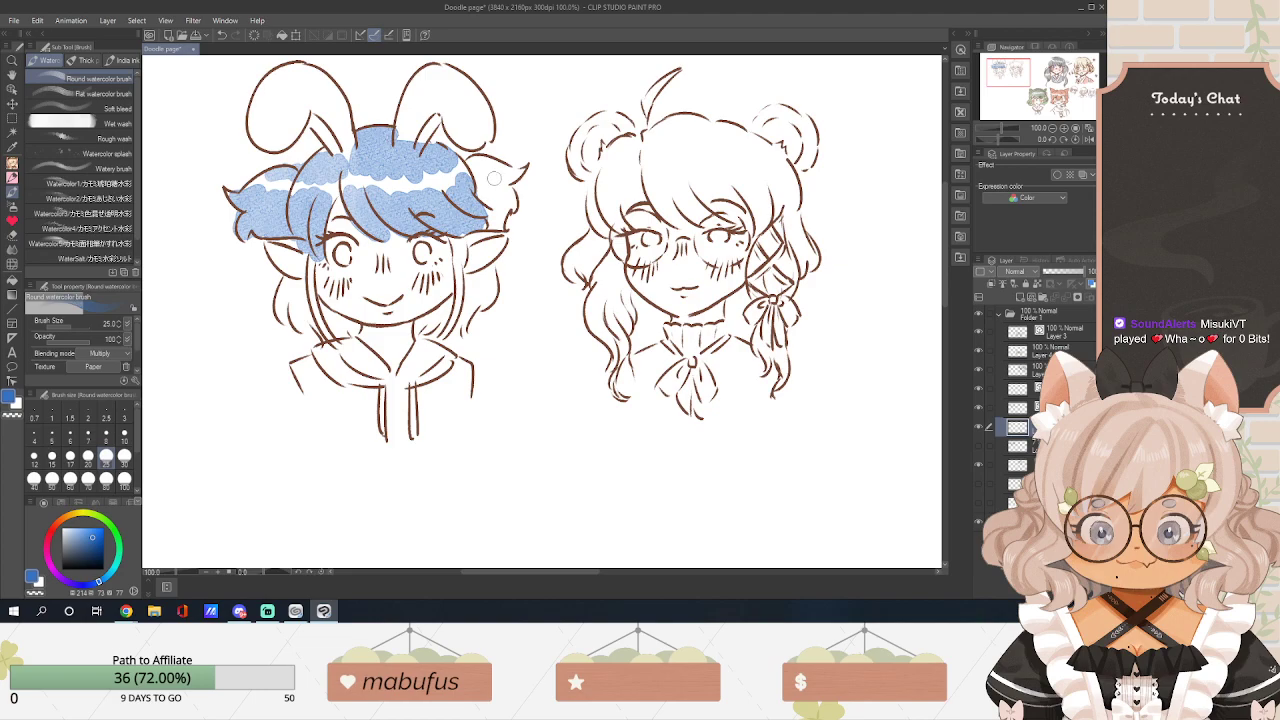
mouse_move(479, 183)
mouse_down()
mouse_move(512, 218)
mouse_move(477, 172)
mouse_move(477, 160)
mouse_move(503, 182)
mouse_move(489, 166)
mouse_move(515, 186)
mouse_up()
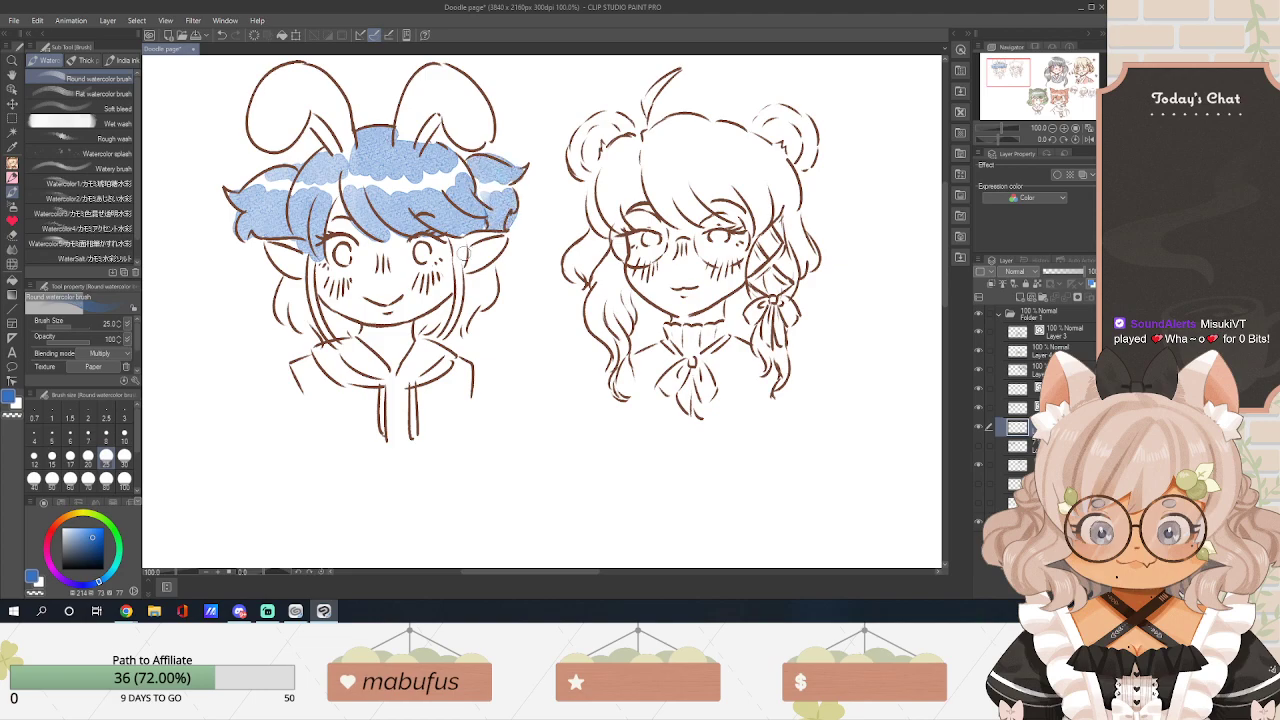
Paint the rabbit-eared bust's lower hair locks beside the face blue and its hoodie body red.
mouse_move(455, 245)
mouse_down()
mouse_move(444, 332)
mouse_move(460, 242)
mouse_up()
drag(312, 268, 330, 350)
key(ctrl+z)
drag(314, 268, 336, 345)
mouse_move(287, 286)
mouse_down()
mouse_move(306, 330)
mouse_move(357, 328)
mouse_up()
mouse_move(438, 314)
mouse_down()
mouse_move(420, 334)
mouse_move(446, 318)
mouse_up()
drag(493, 290, 466, 320)
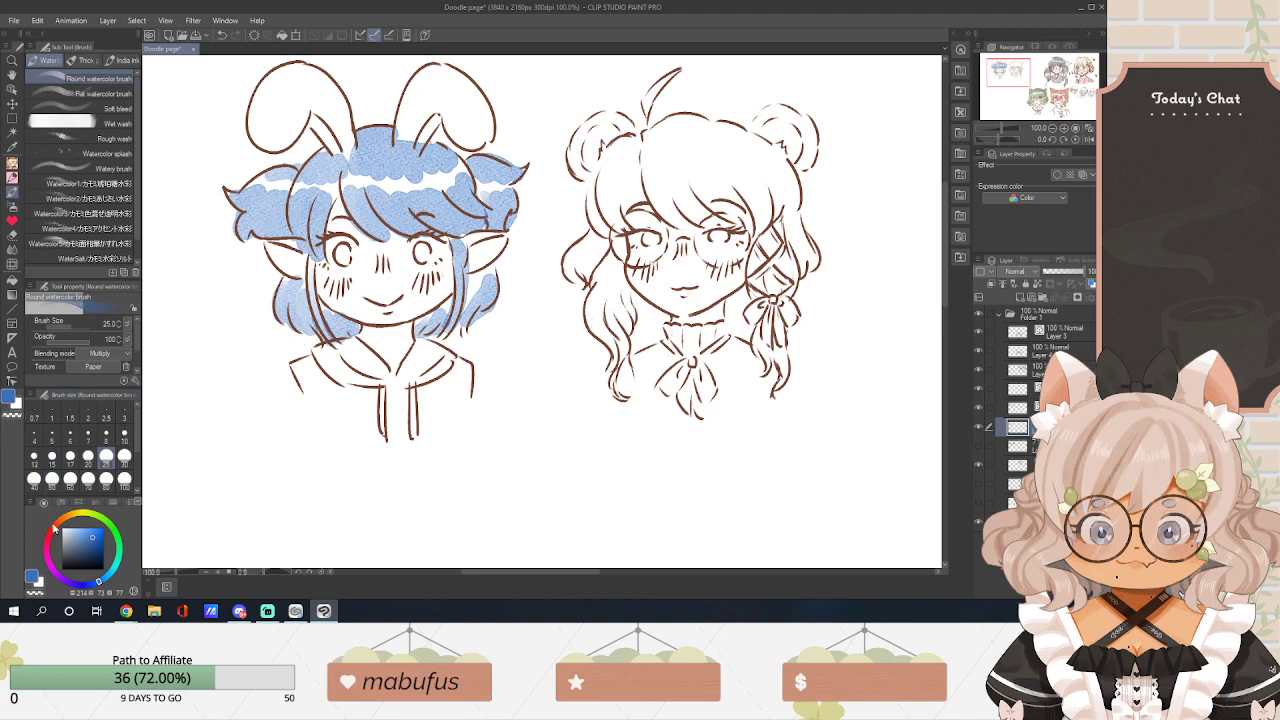
mouse_move(307, 371)
mouse_down()
mouse_move(298, 380)
mouse_move(322, 402)
mouse_move(364, 400)
mouse_move(345, 405)
mouse_move(422, 402)
mouse_move(463, 367)
mouse_move(465, 380)
mouse_up()
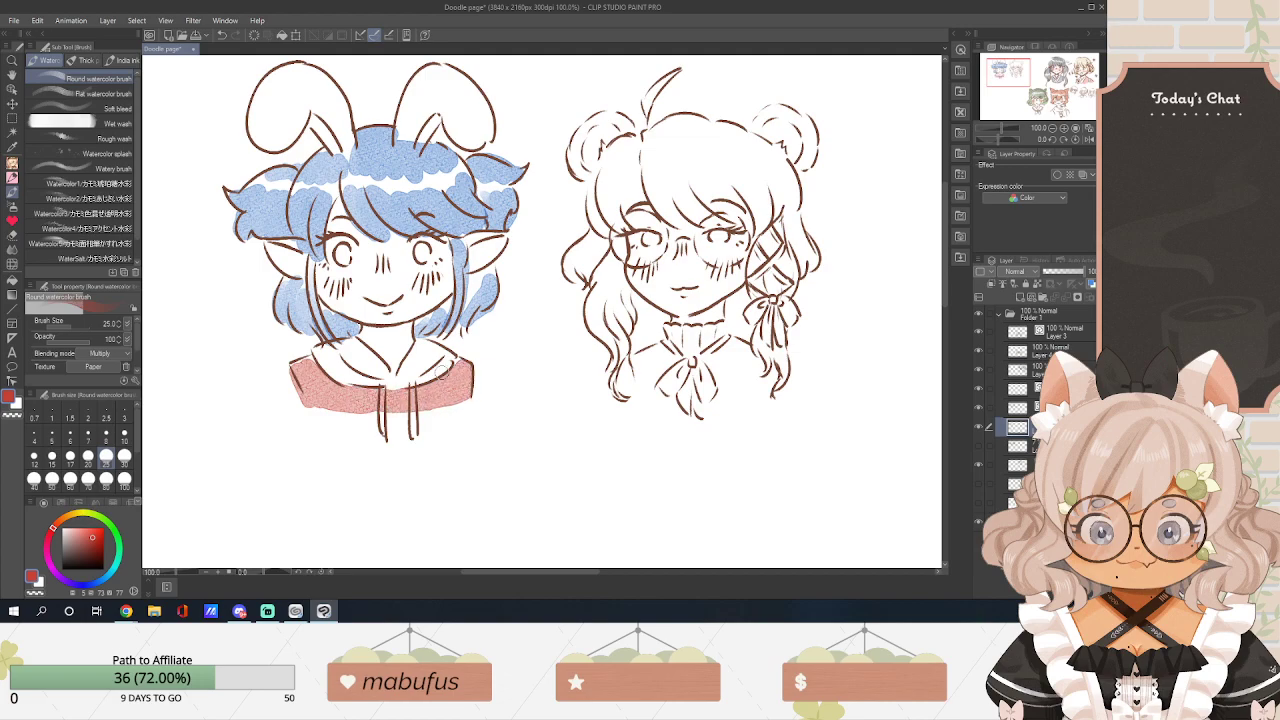
Paint round light pink blush patches on both cheeks of the rabbit-eared bust.
click(70, 535)
mouse_move(316, 270)
mouse_down()
mouse_move(330, 292)
mouse_move(350, 290)
mouse_up()
key(ctrl+z)
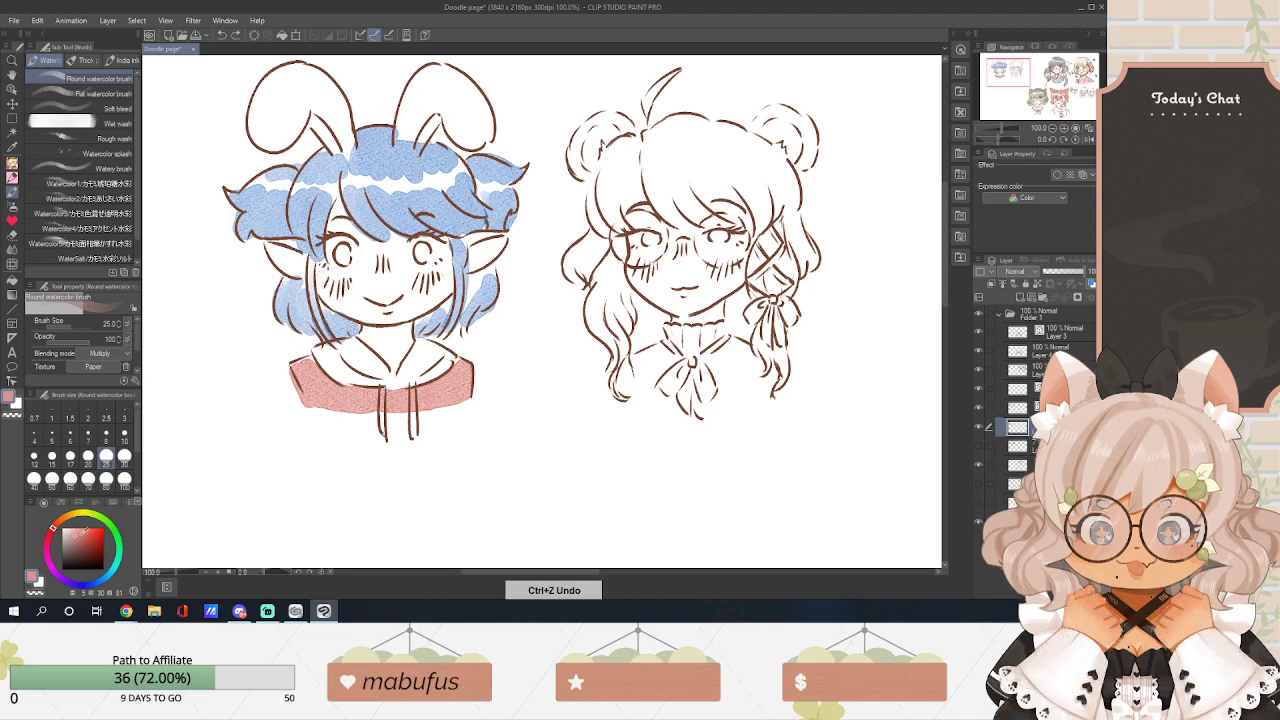
mouse_move(320, 272)
mouse_down()
mouse_move(352, 290)
mouse_move(448, 276)
mouse_up()
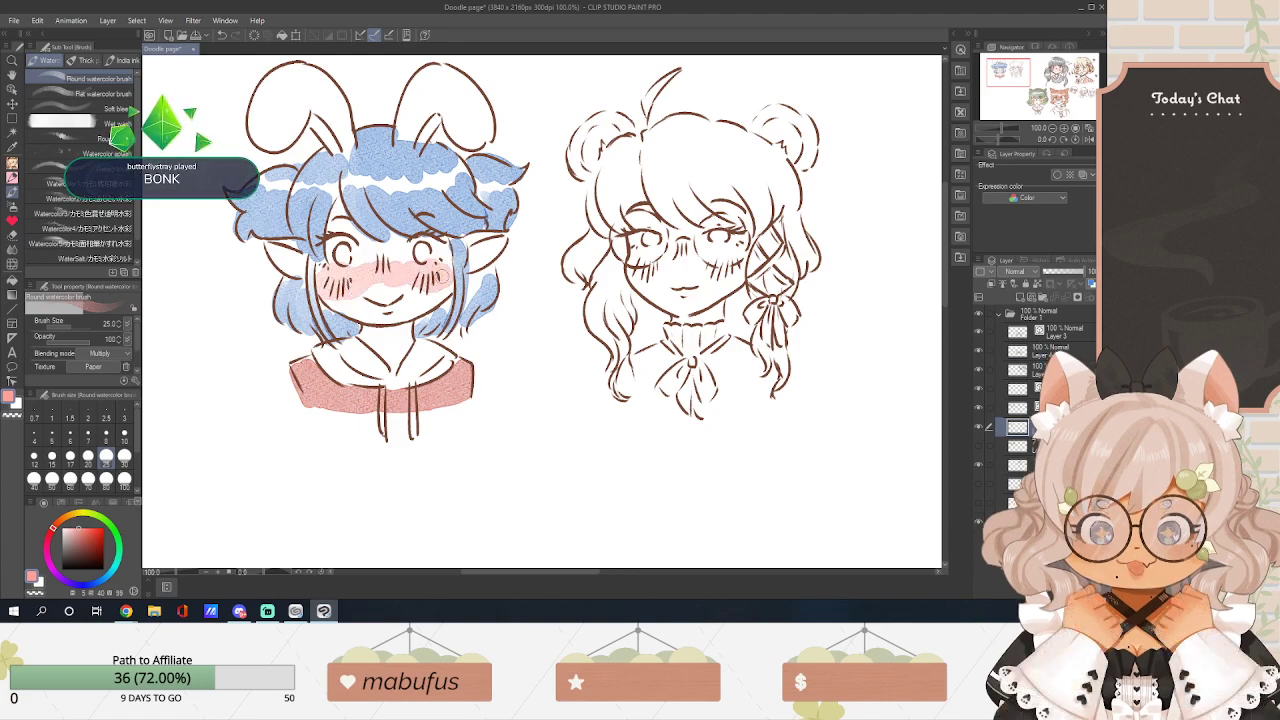
key(ctrl+z)
key(ctrl+z)
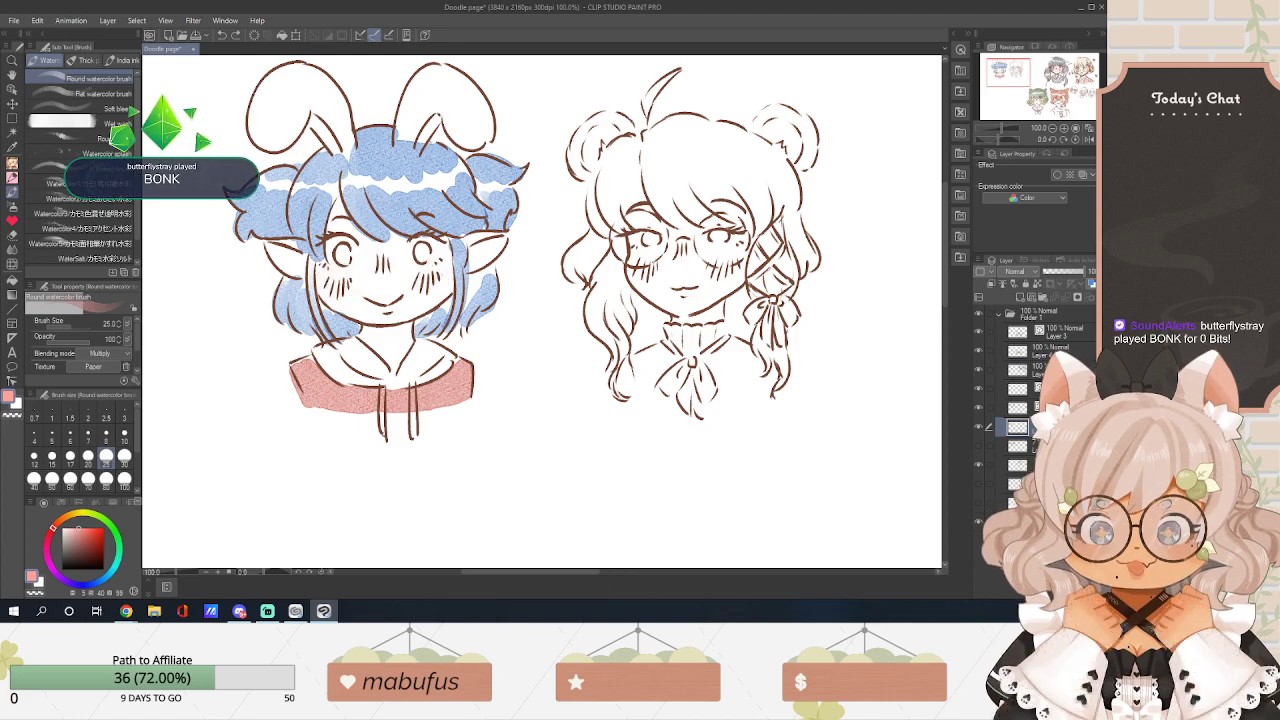
key(alt+Tab)
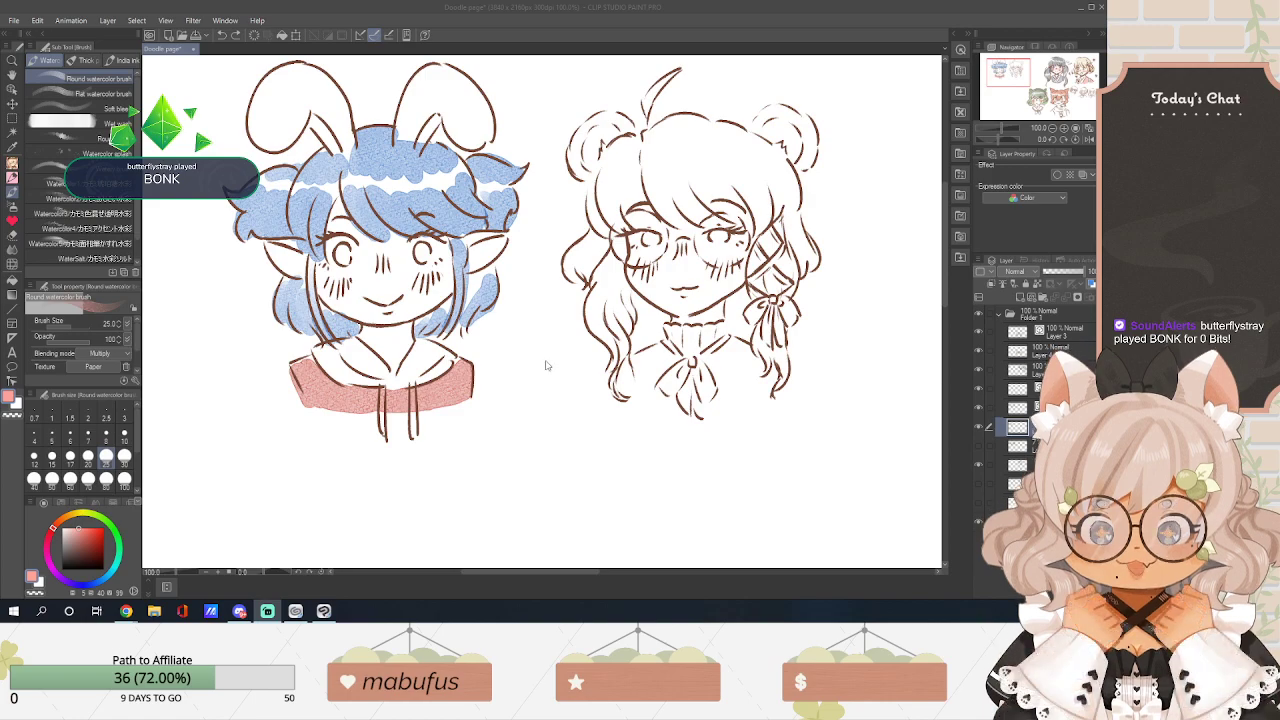
click(410, 318)
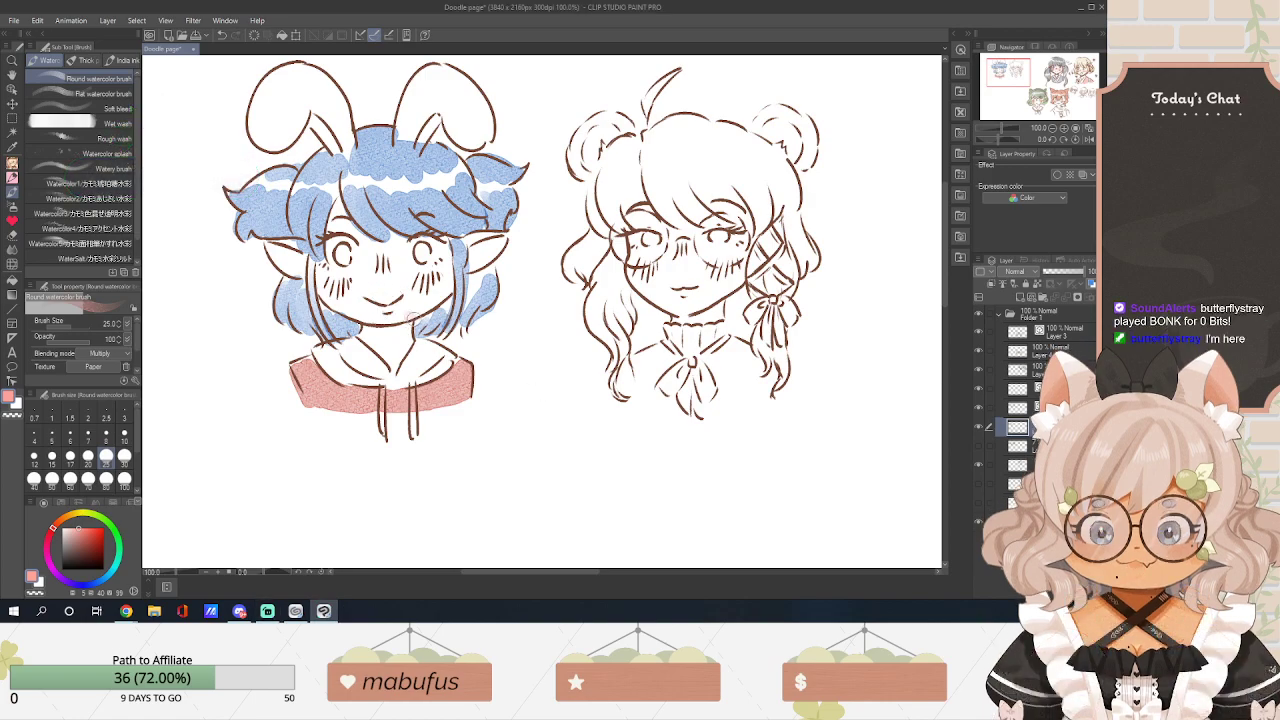
key(ctrl+z)
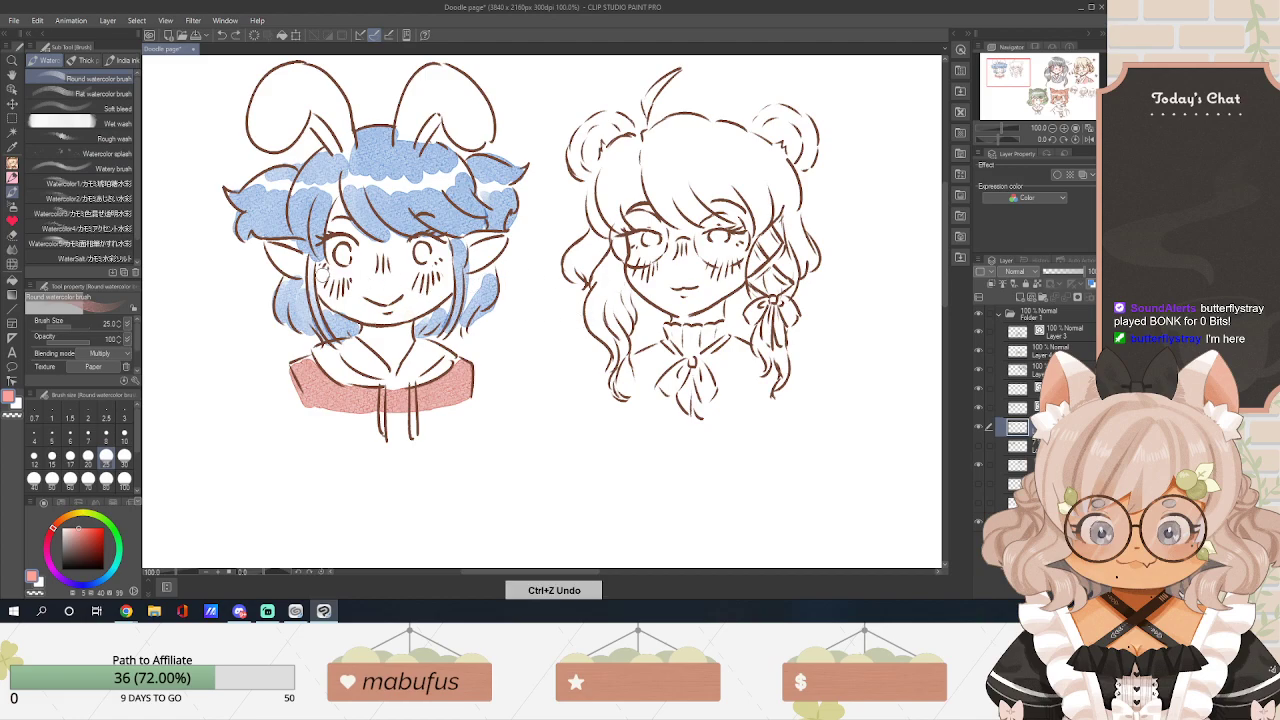
key(ctrl+z)
mouse_move(320, 266)
mouse_down()
mouse_move(336, 282)
mouse_move(326, 276)
mouse_up()
key(ctrl+z)
key(ctrl+z)
mouse_move(322, 268)
mouse_down()
mouse_move(338, 295)
mouse_move(358, 272)
mouse_move(333, 295)
mouse_move(352, 277)
mouse_move(338, 290)
mouse_move(442, 290)
mouse_up()
key(ctrl+z)
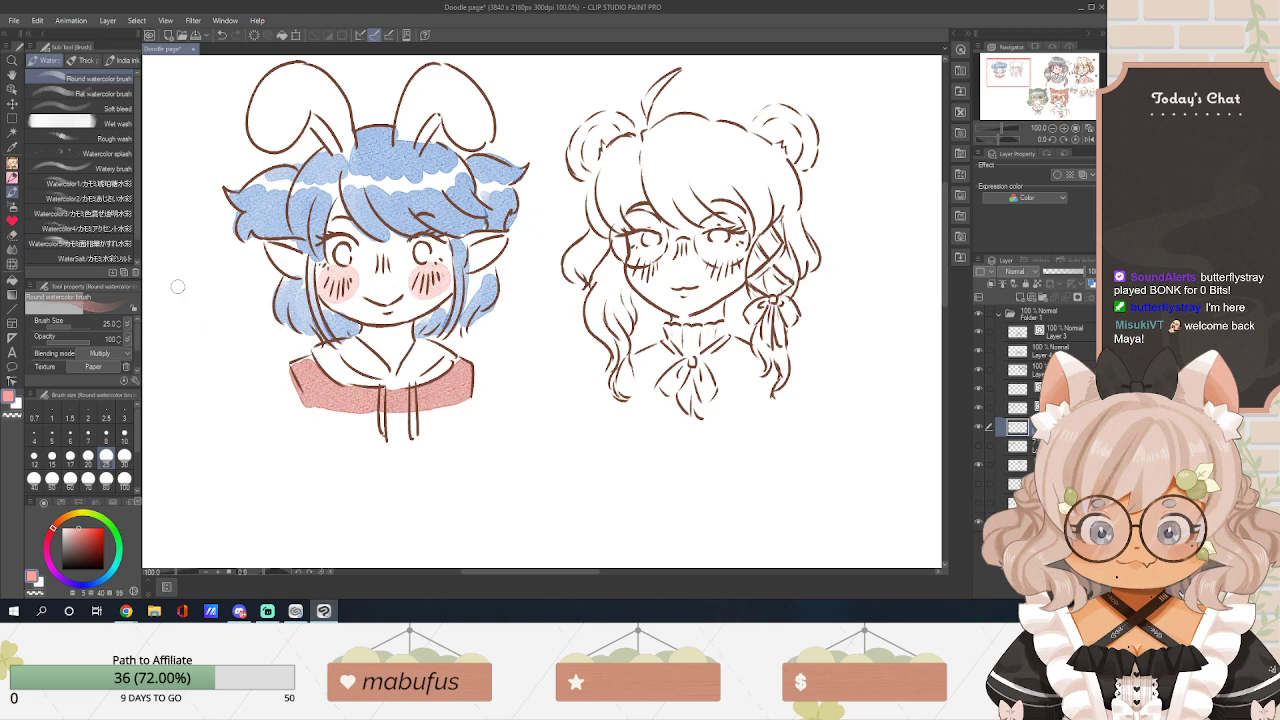
Fill the inner parts of both rabbit ears with the same light pink.
key(e)
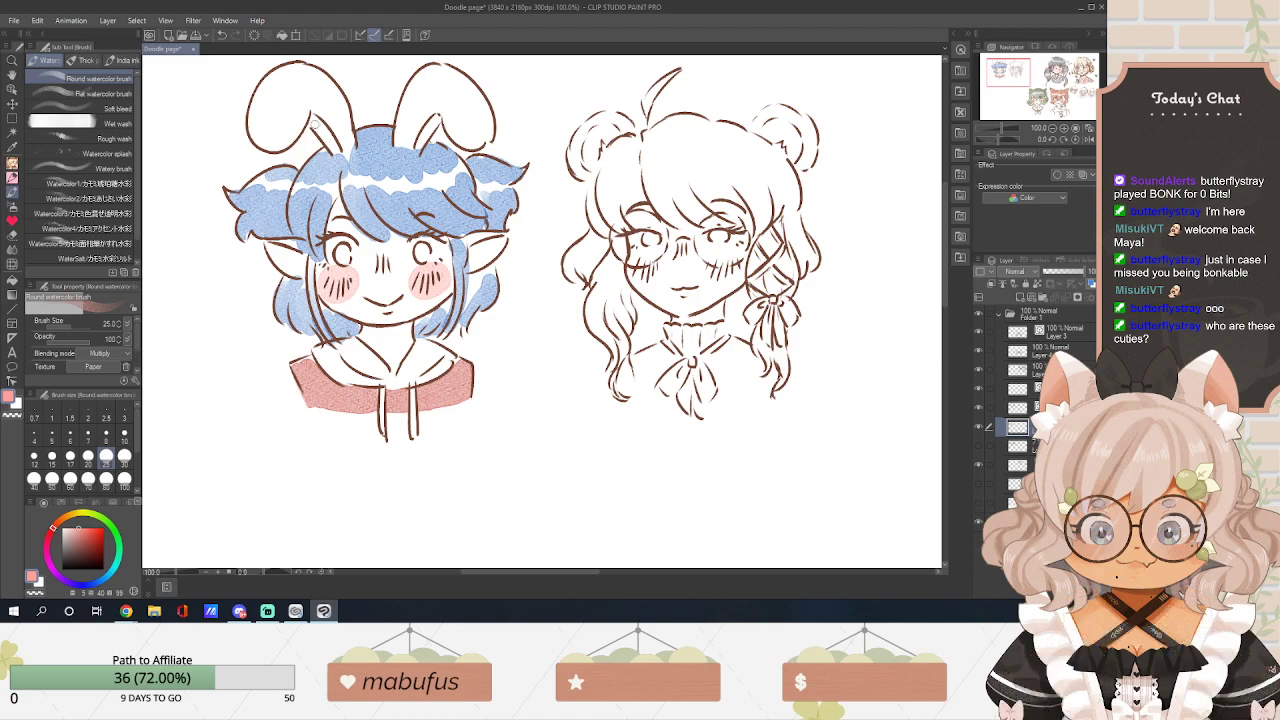
mouse_move(312, 120)
mouse_down()
mouse_move(336, 146)
mouse_move(318, 122)
mouse_up()
mouse_move(426, 120)
mouse_down()
mouse_move(416, 132)
mouse_move(437, 117)
mouse_up()
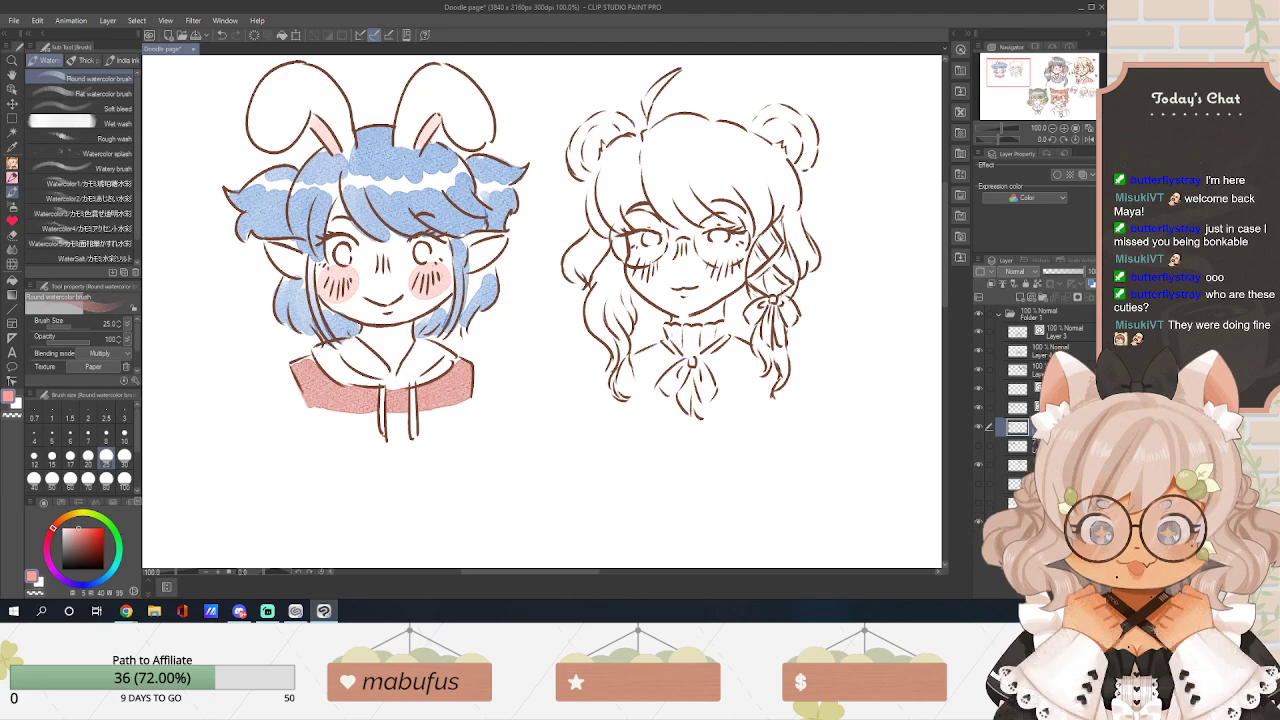
click(323, 611)
click(323, 611)
click(323, 611)
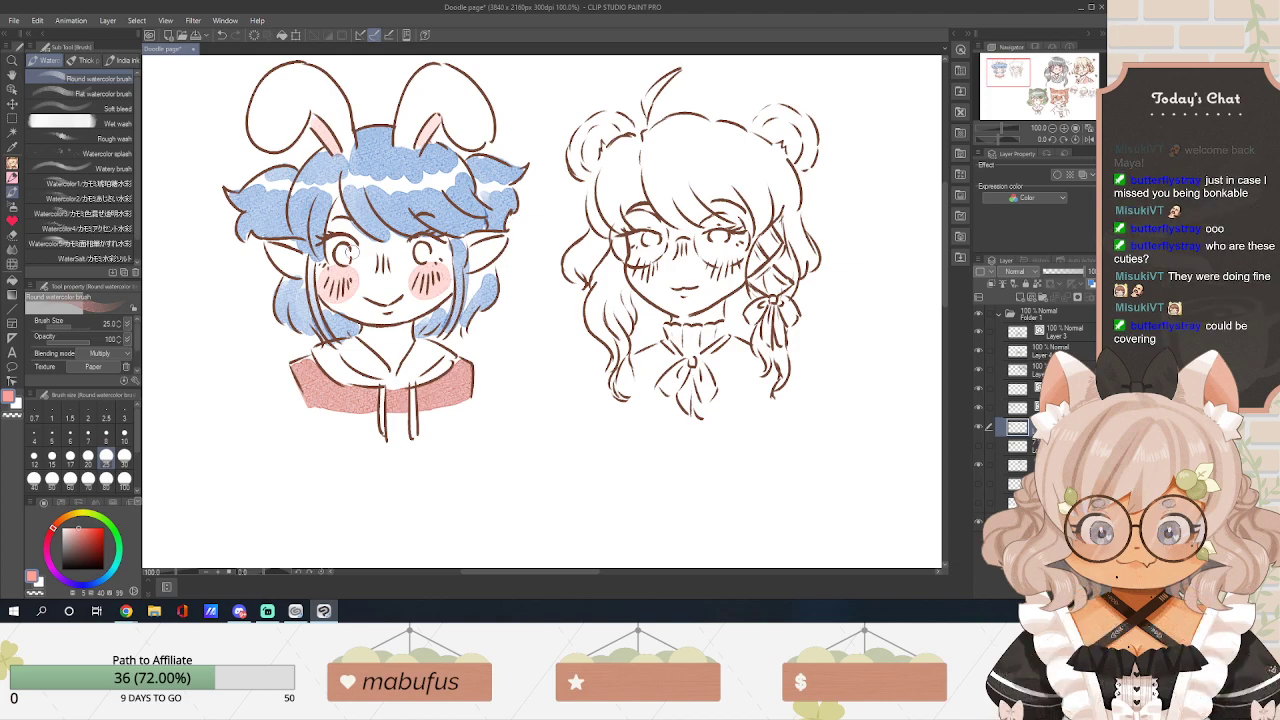
Colour both irises of the rabbit-eared bust with a red watercolor wash.
key(e)
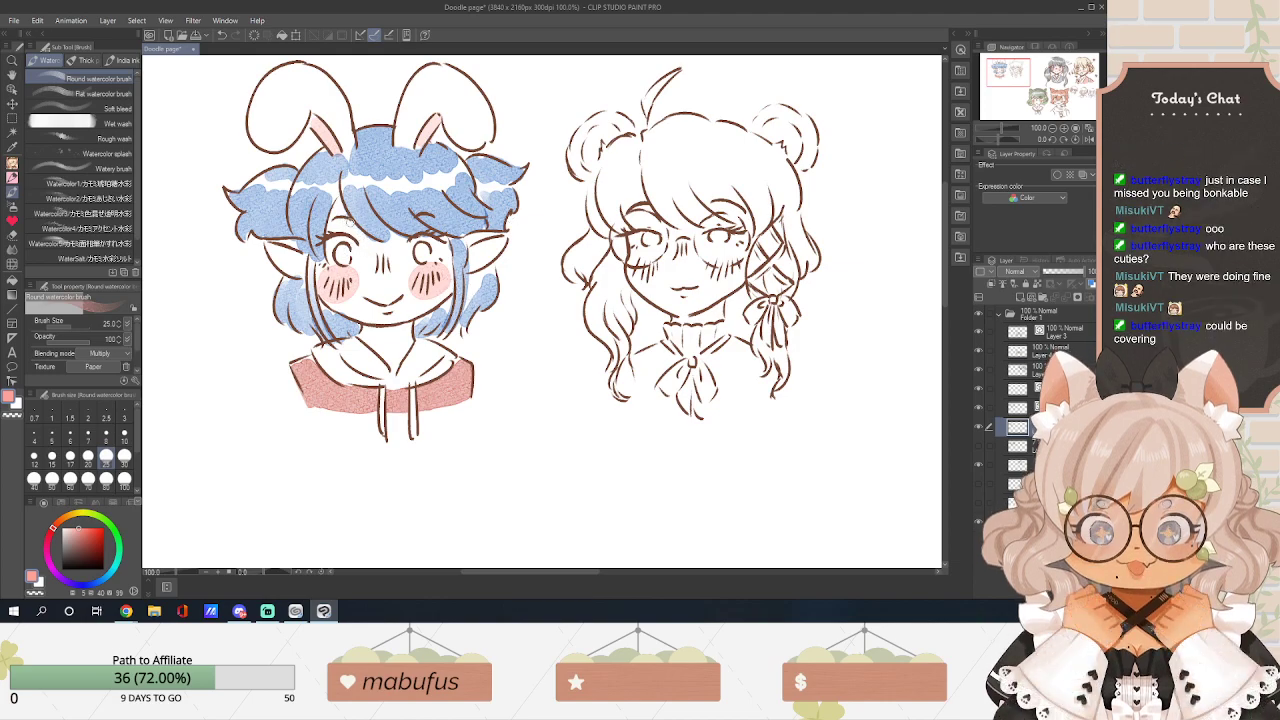
key(b)
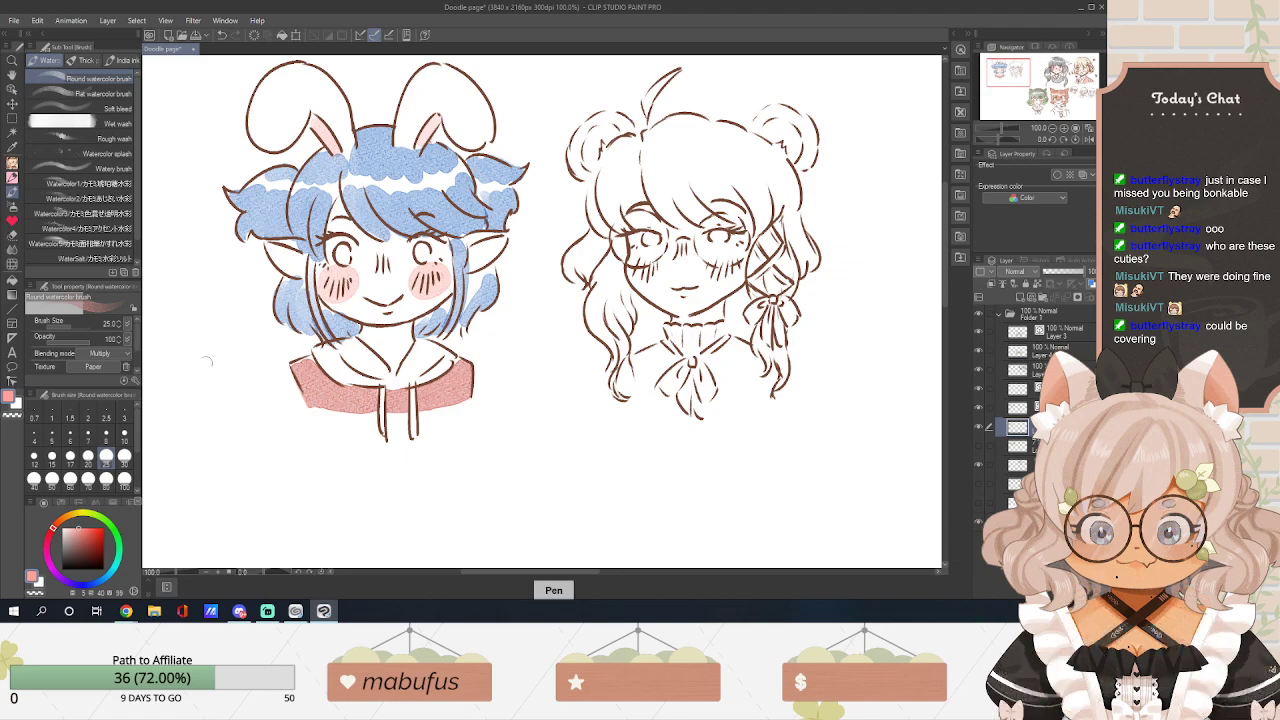
drag(338, 250, 348, 262)
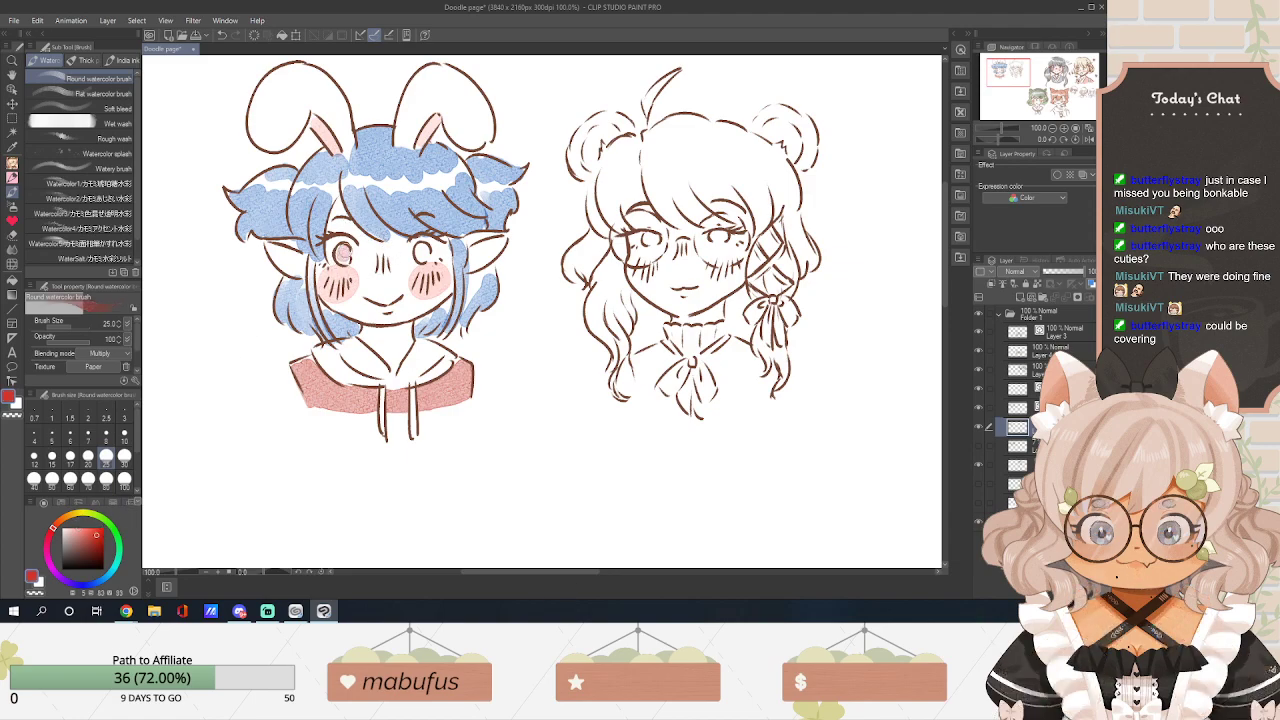
drag(420, 244, 422, 256)
Paint the round-eared bust's side hair, fringe and braid in brown with hue 20, saturation 60 and value 73.
drag(484, 575, 509, 549)
click(69, 518)
drag(72, 519, 59, 521)
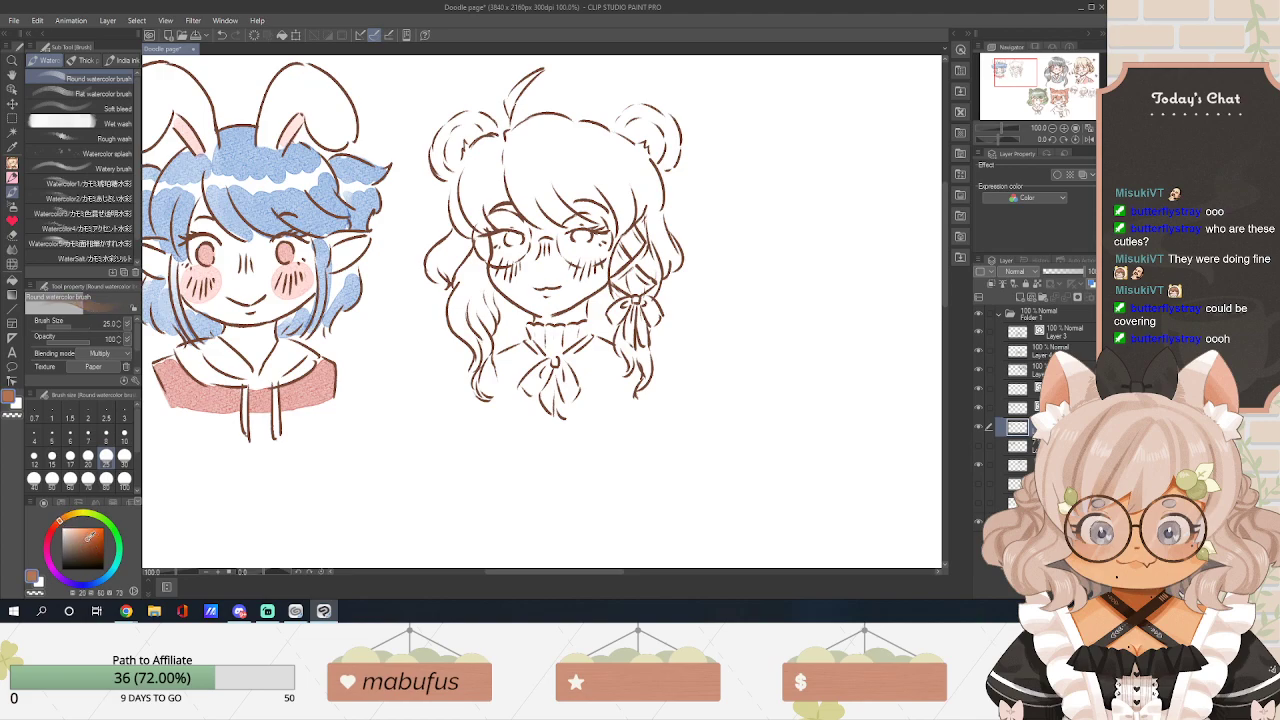
mouse_move(470, 198)
mouse_down()
mouse_move(455, 232)
mouse_move(466, 186)
mouse_move(473, 222)
mouse_move(470, 184)
mouse_move(462, 240)
mouse_move(486, 224)
mouse_move(496, 188)
mouse_move(512, 214)
mouse_move(456, 208)
mouse_move(438, 276)
mouse_move(454, 265)
mouse_move(470, 278)
mouse_move(462, 298)
mouse_move(482, 244)
mouse_move(484, 282)
mouse_move(452, 314)
mouse_move(478, 338)
mouse_move(484, 306)
mouse_move(478, 378)
mouse_up()
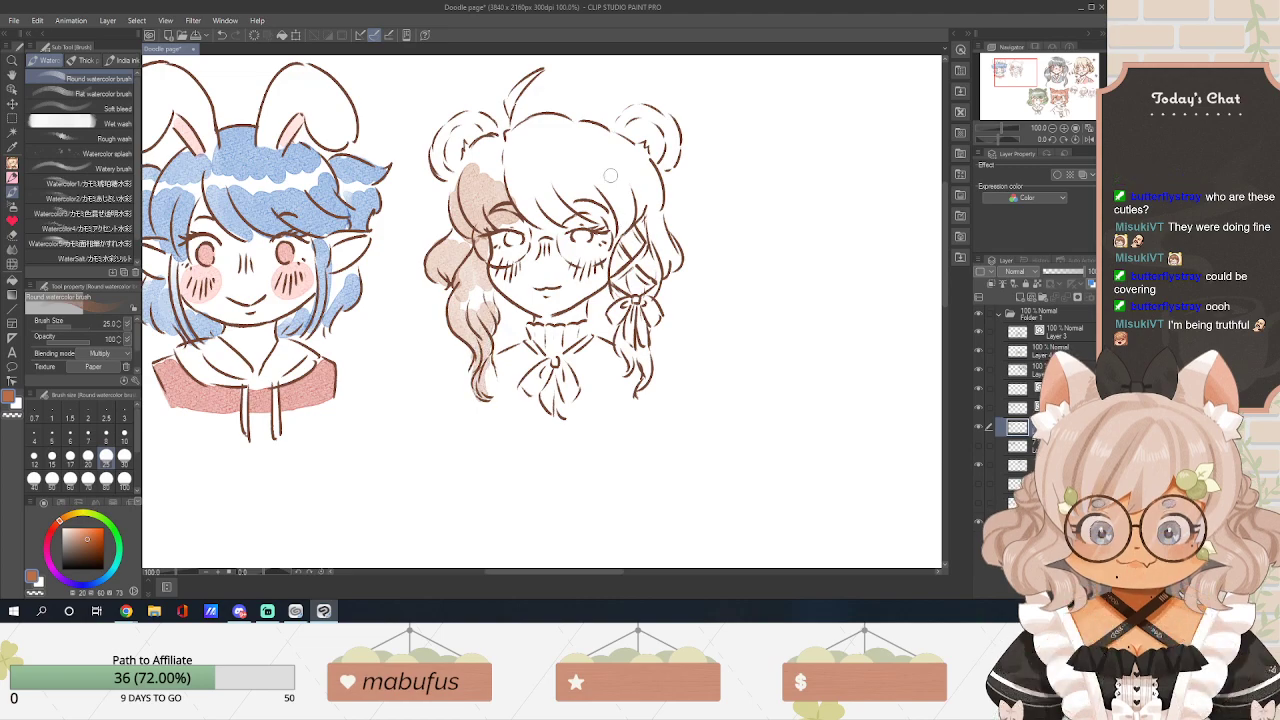
mouse_move(540, 220)
mouse_down()
mouse_move(514, 177)
mouse_move(531, 216)
mouse_move(525, 192)
mouse_move(556, 214)
mouse_move(547, 182)
mouse_move(567, 214)
mouse_move(597, 222)
mouse_move(572, 181)
mouse_move(619, 205)
mouse_move(600, 178)
mouse_move(617, 190)
mouse_move(627, 170)
mouse_move(655, 185)
mouse_up()
mouse_move(656, 236)
mouse_down()
mouse_move(673, 262)
mouse_move(630, 248)
mouse_move(655, 275)
mouse_move(616, 264)
mouse_move(629, 288)
mouse_move(644, 285)
mouse_up()
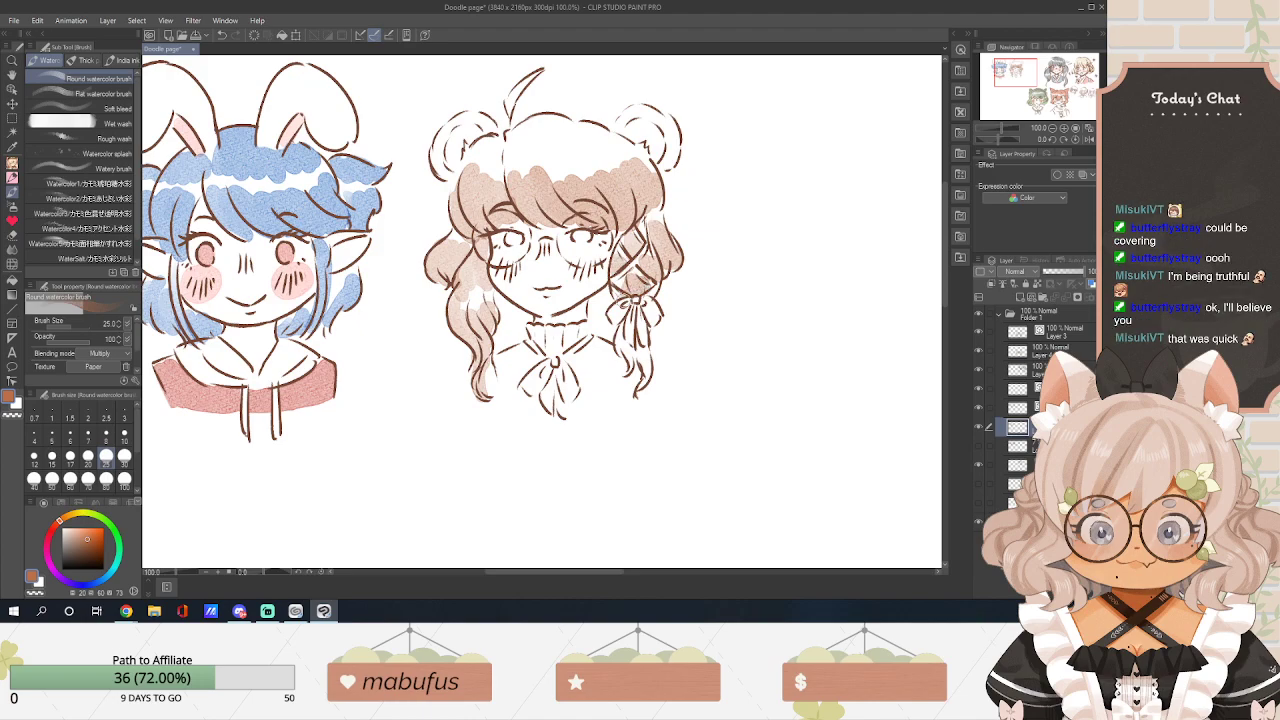
drag(622, 346, 655, 388)
Paint the crown of the round-eared bust's hair brown, leaving a white highlight band above the fringe.
mouse_move(503, 147)
mouse_down()
mouse_move(537, 126)
mouse_move(578, 140)
mouse_up()
key(ctrl+z)
mouse_move(500, 145)
mouse_down()
mouse_move(490, 150)
mouse_move(632, 147)
mouse_up()
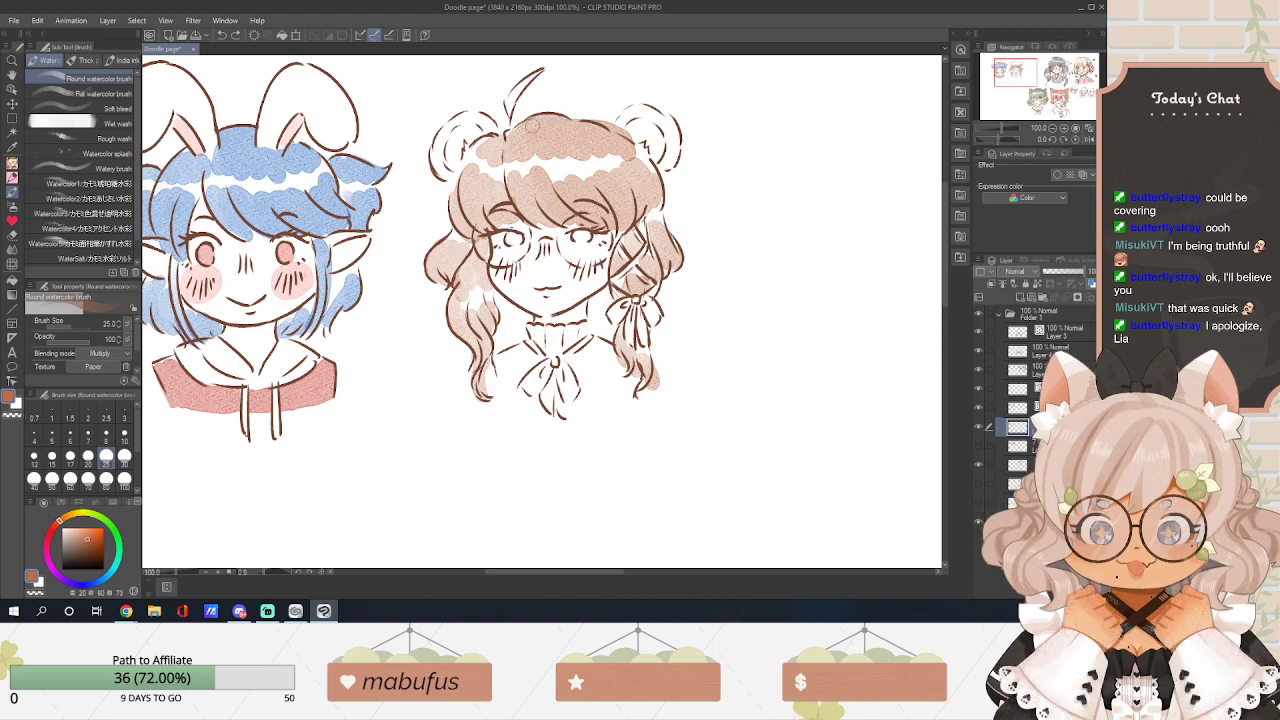
Paint the outer rims of both round ears and the upright hair strand on top brown.
mouse_move(635, 121)
mouse_down()
mouse_move(626, 116)
mouse_move(665, 114)
mouse_move(666, 171)
mouse_up()
key(ctrl+z)
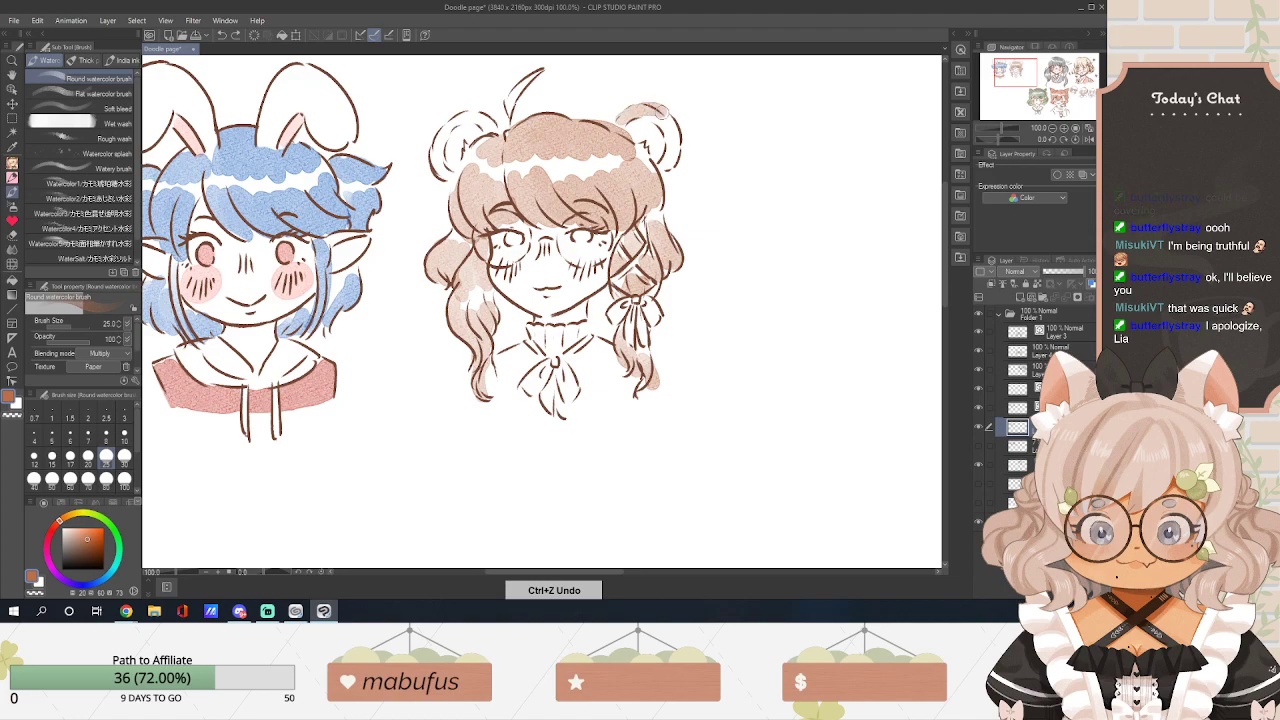
key(ctrl+z)
mouse_move(631, 118)
mouse_down()
mouse_move(676, 160)
mouse_move(674, 135)
mouse_move(668, 154)
mouse_up()
mouse_move(500, 134)
mouse_down()
mouse_move(452, 112)
mouse_move(438, 178)
mouse_up()
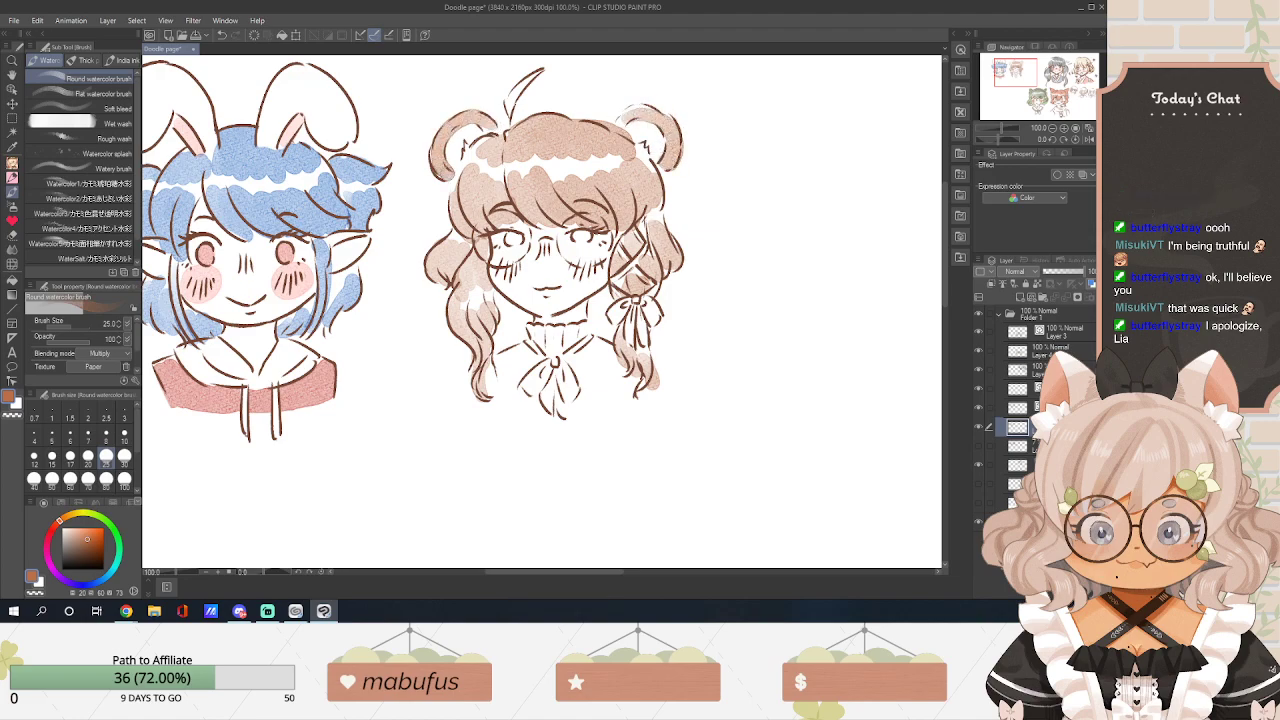
drag(522, 88, 508, 124)
key(e)
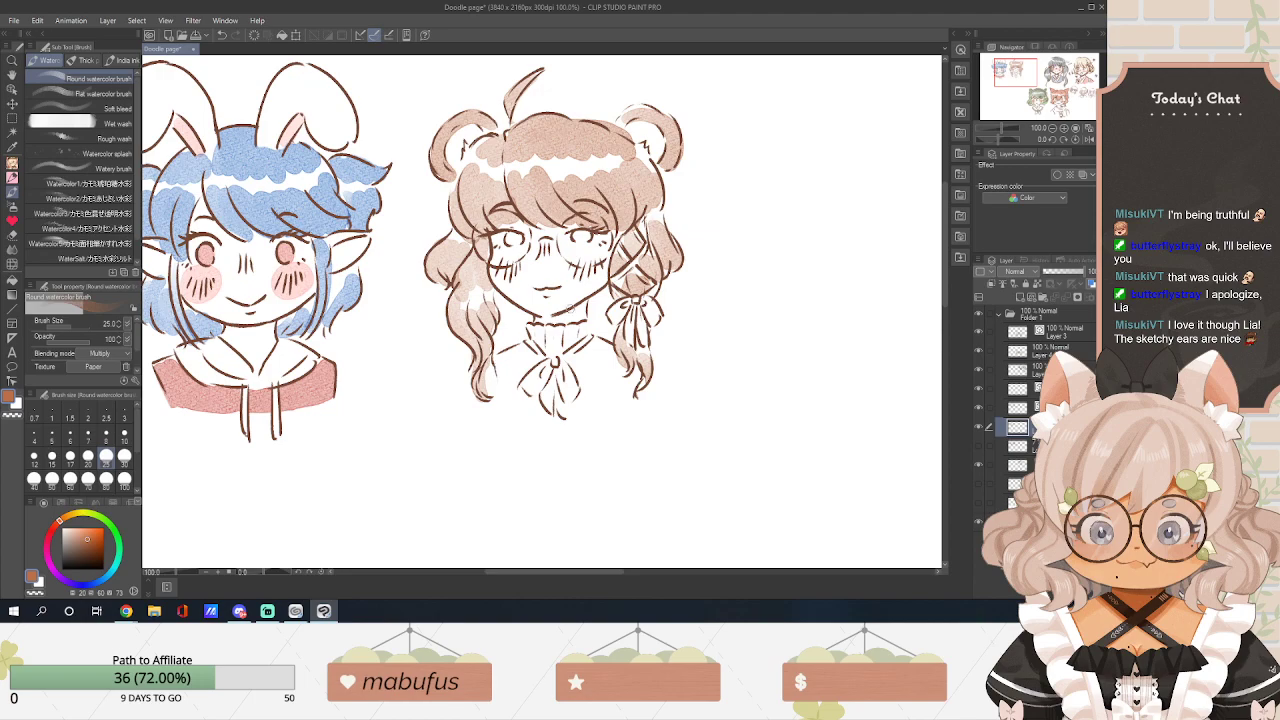
key(p)
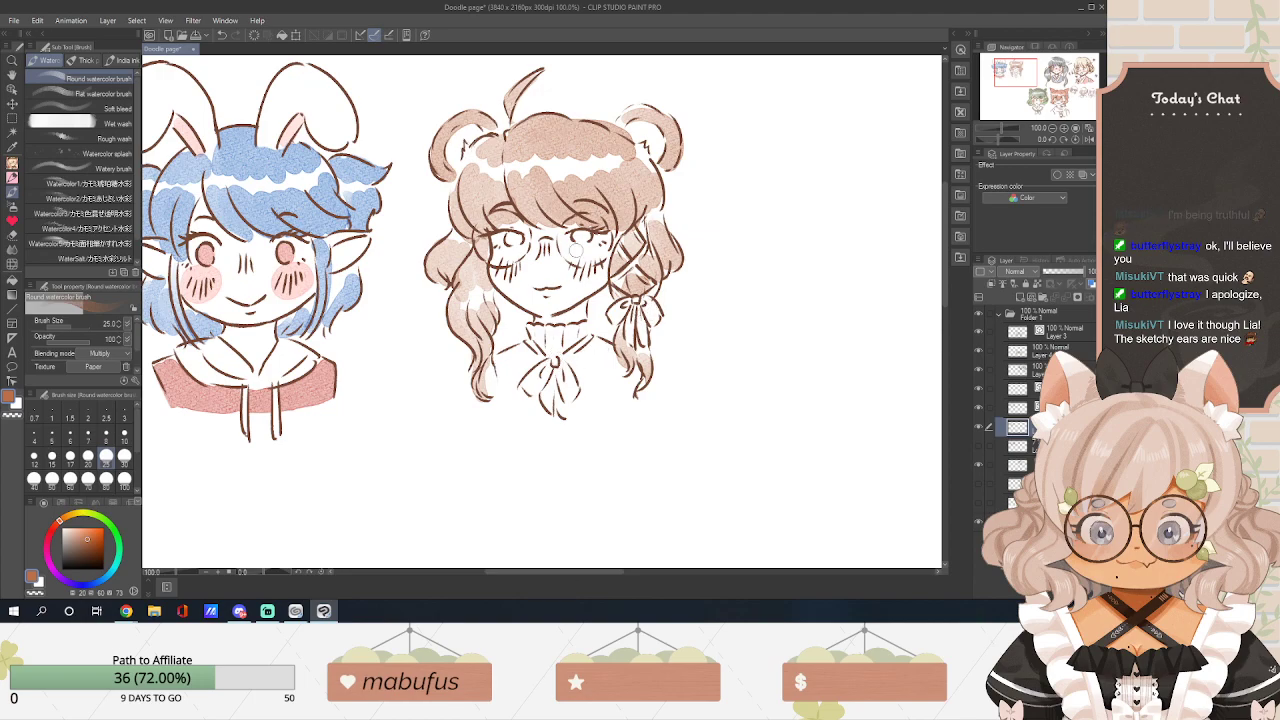
click(71, 552)
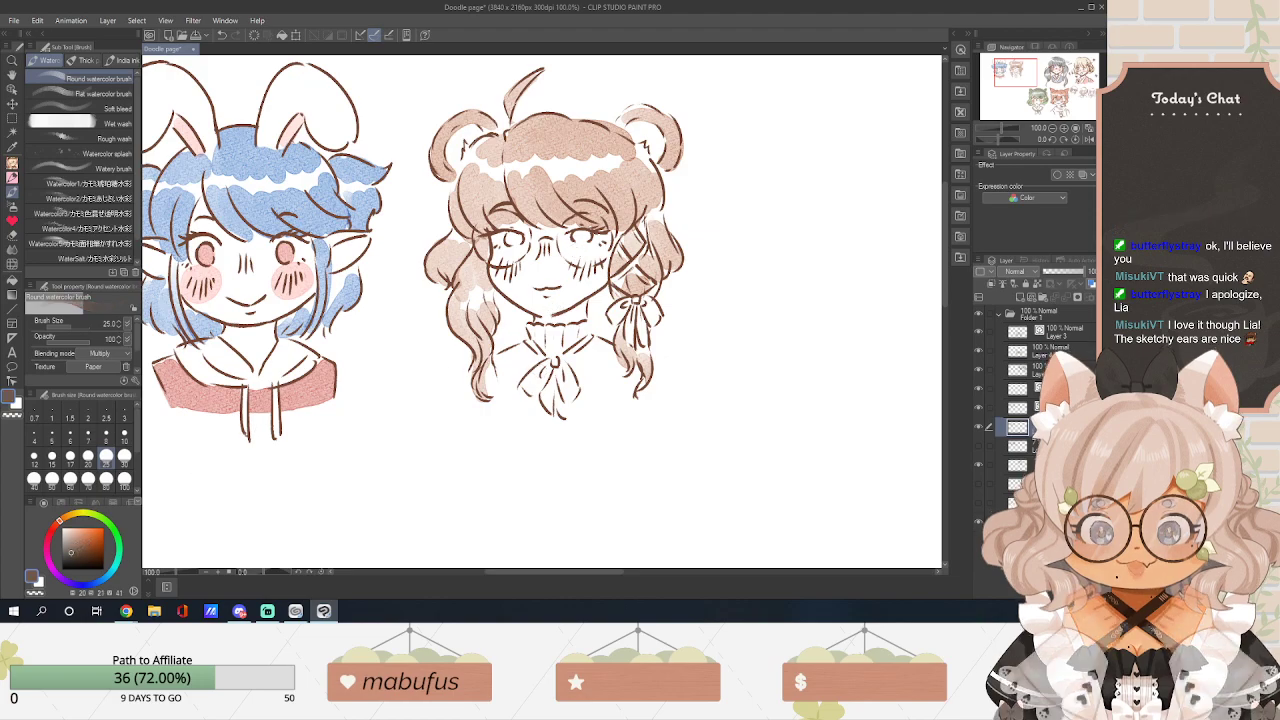
key(alt+Tab)
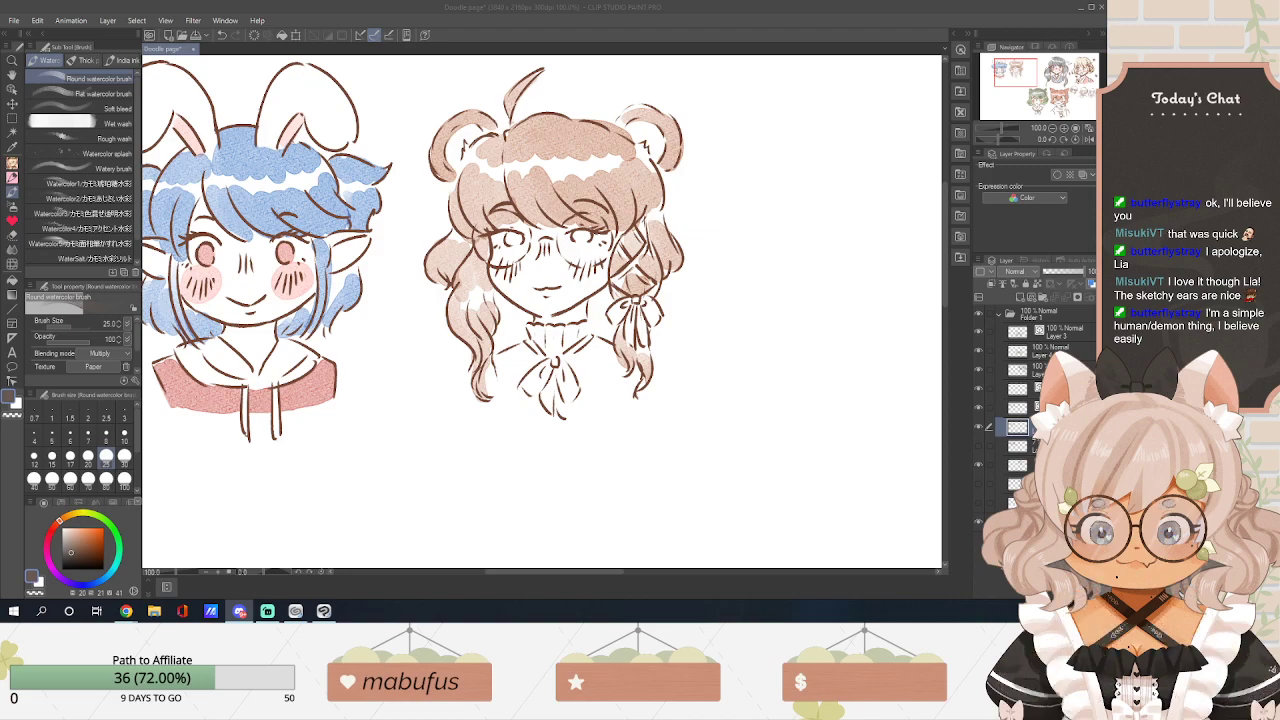
click(149, 35)
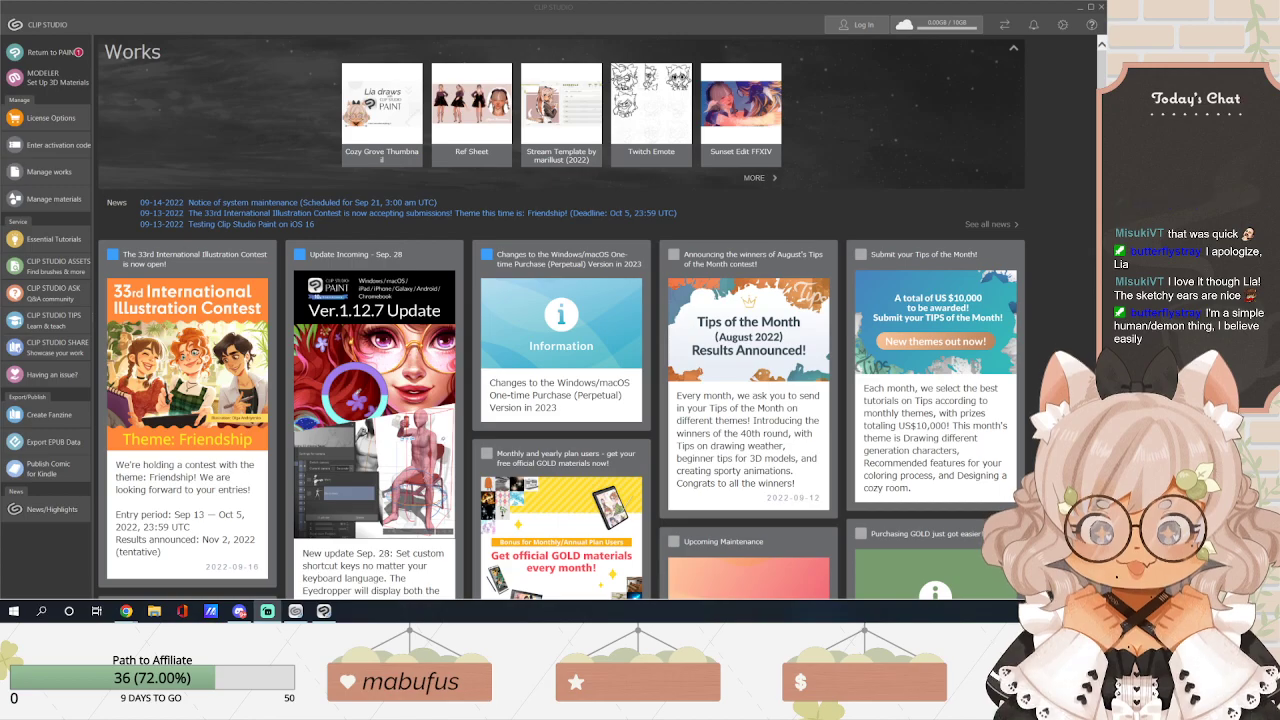
click(1080, 7)
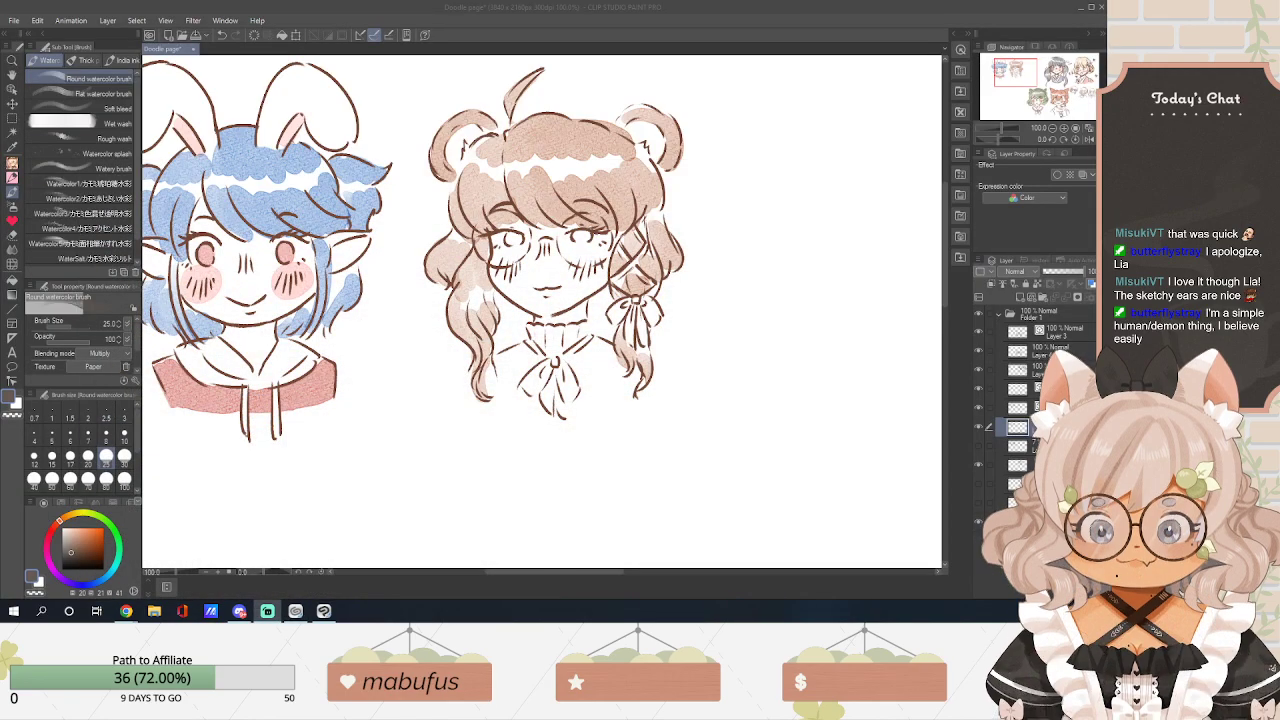
Set the drawing colour to a light orange with hue 34, saturation 62 and value 100.
click(72, 516)
drag(80, 541, 84, 529)
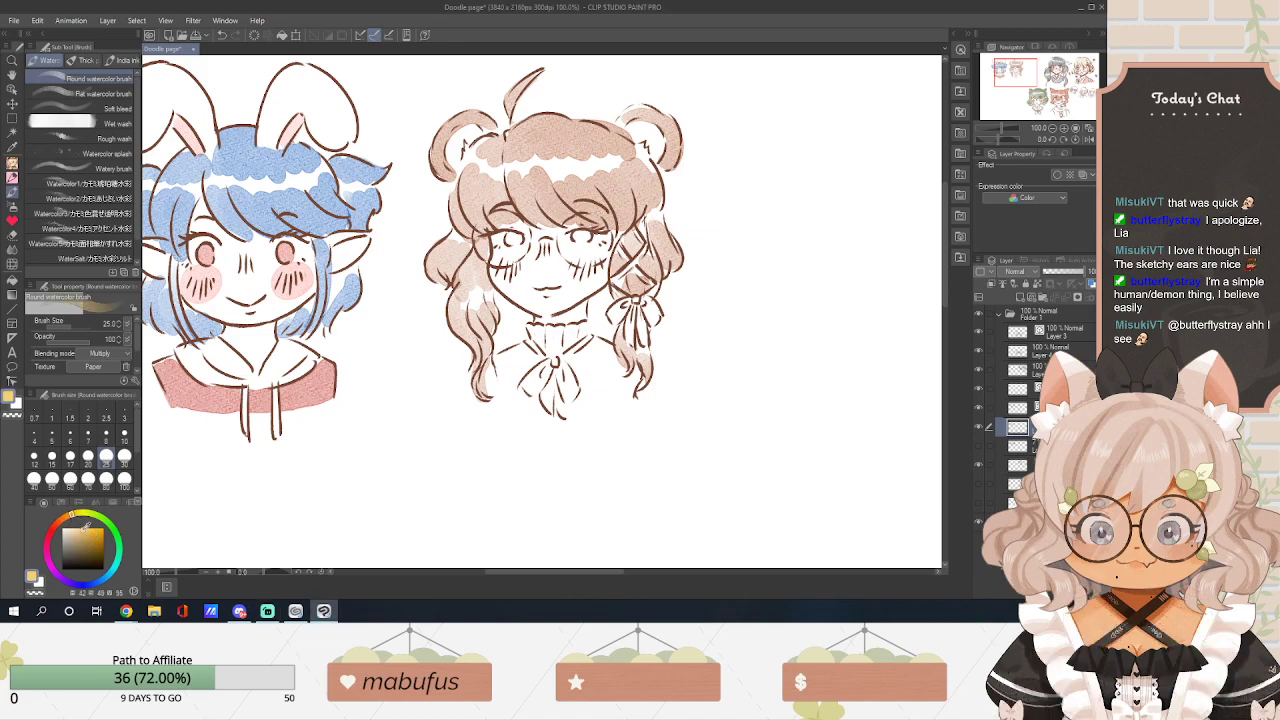
click(67, 519)
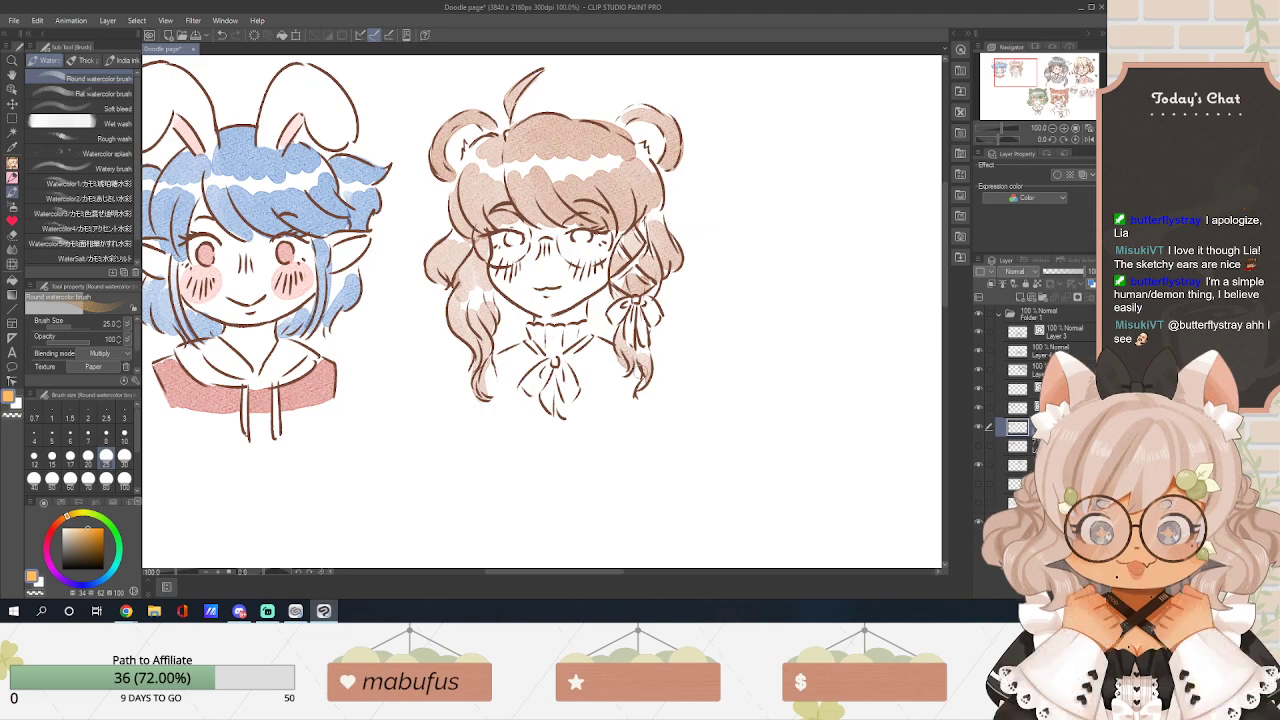
Paint light-orange ribbon bands across the round-eared bust's braid and on its bow.
drag(645, 248, 620, 276)
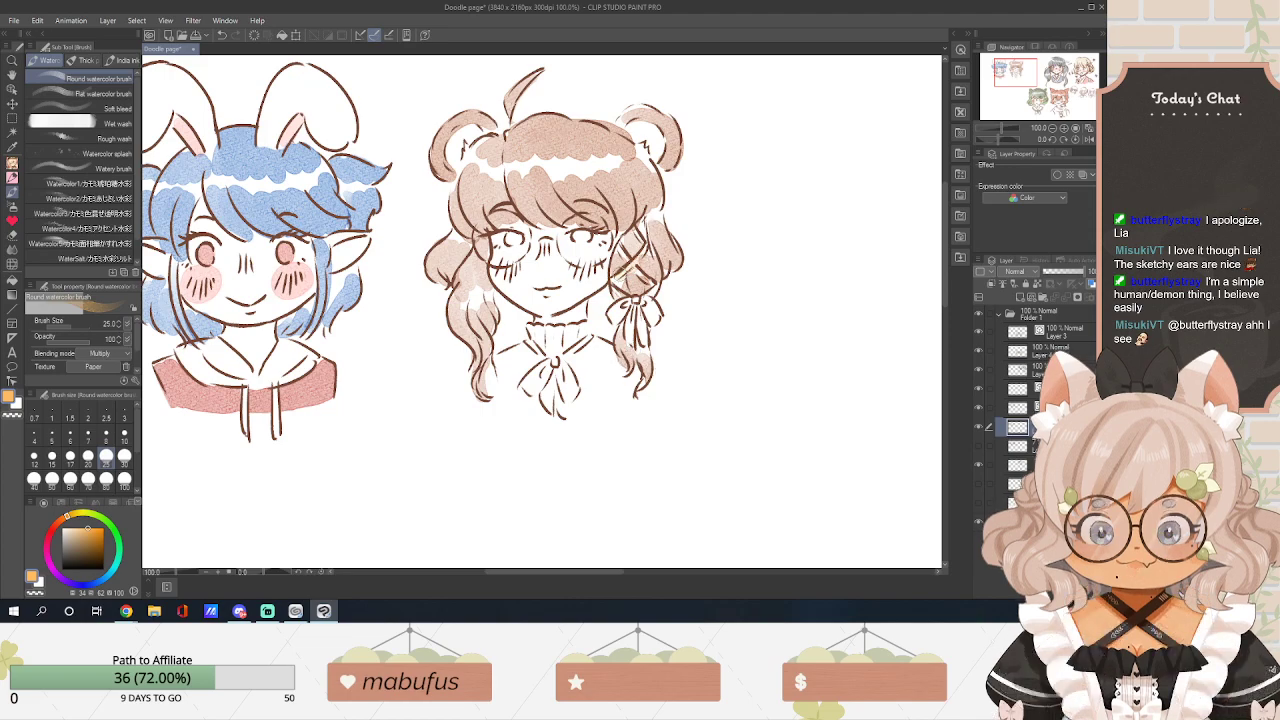
drag(640, 232, 642, 246)
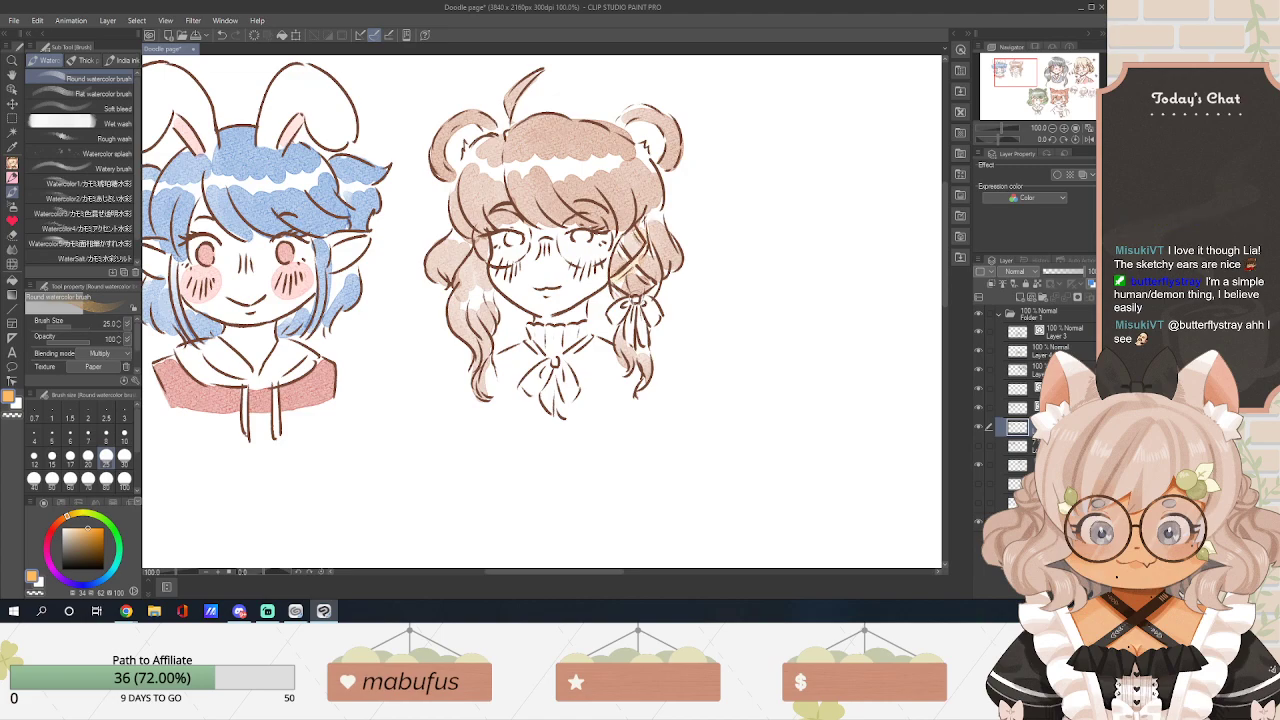
mouse_move(640, 300)
mouse_down()
mouse_move(656, 320)
mouse_move(636, 312)
mouse_move(630, 332)
mouse_up()
Paint the braid's ribbon and bow and the neck bow grey-brown with hue 34, saturation 33 and value 45.
click(75, 547)
mouse_move(628, 298)
mouse_down()
mouse_move(612, 320)
mouse_move(650, 324)
mouse_move(636, 340)
mouse_up()
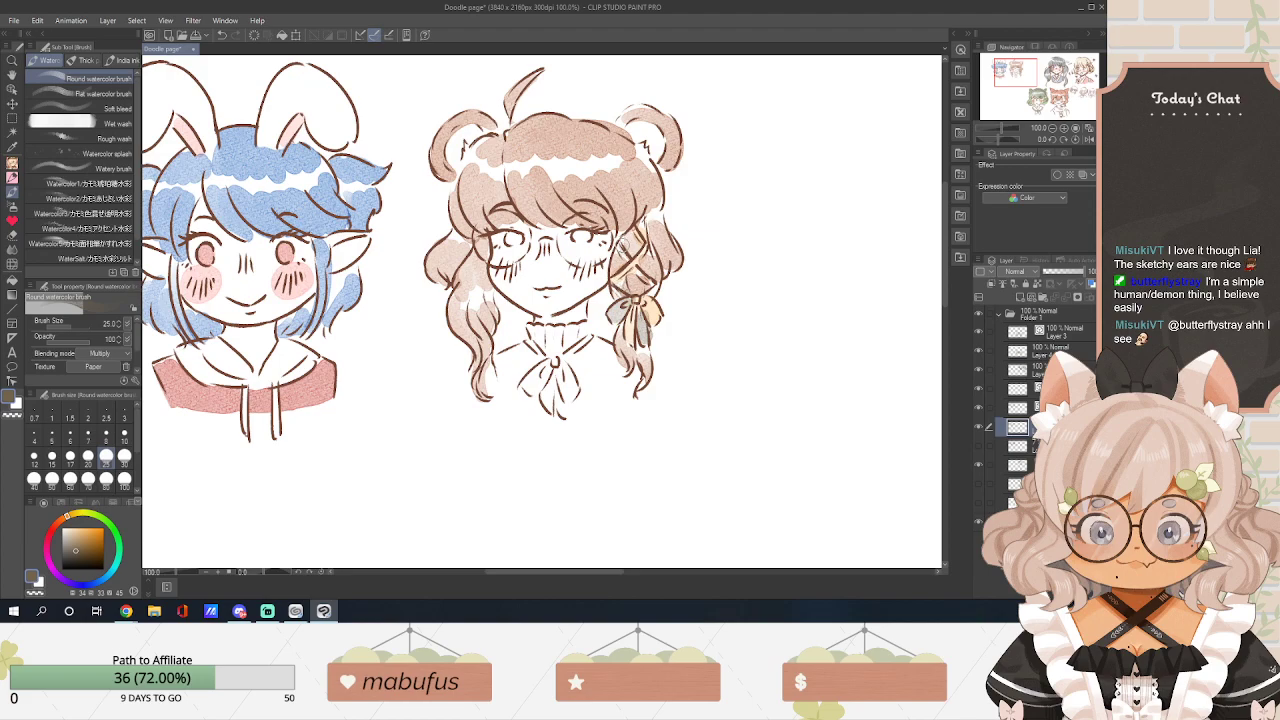
drag(628, 238, 630, 258)
drag(638, 266, 628, 280)
mouse_move(545, 358)
mouse_down()
mouse_move(538, 394)
mouse_move(556, 412)
mouse_move(572, 396)
mouse_up()
mouse_move(528, 343)
mouse_down()
mouse_move(548, 357)
mouse_move(587, 340)
mouse_up()
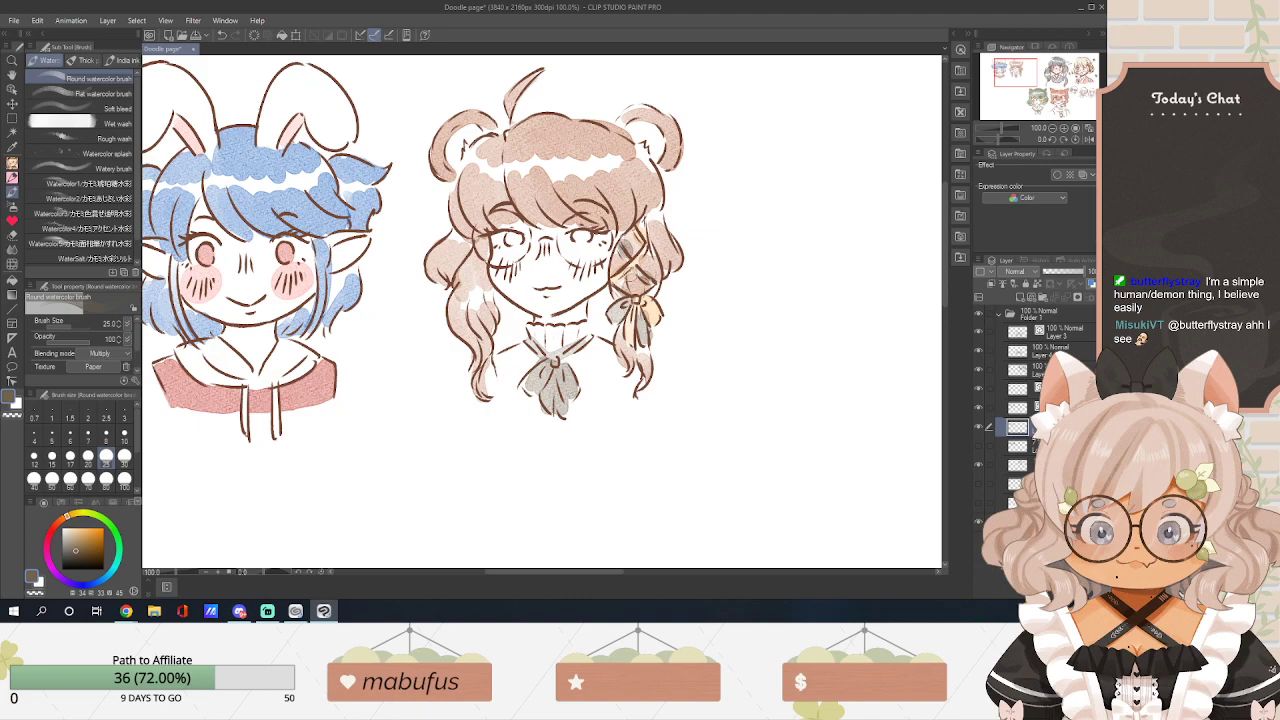
Paint blush on both cheeks of the round-eared bust in pink with hue 9, saturation 53 and value 90.
click(62, 518)
click(85, 530)
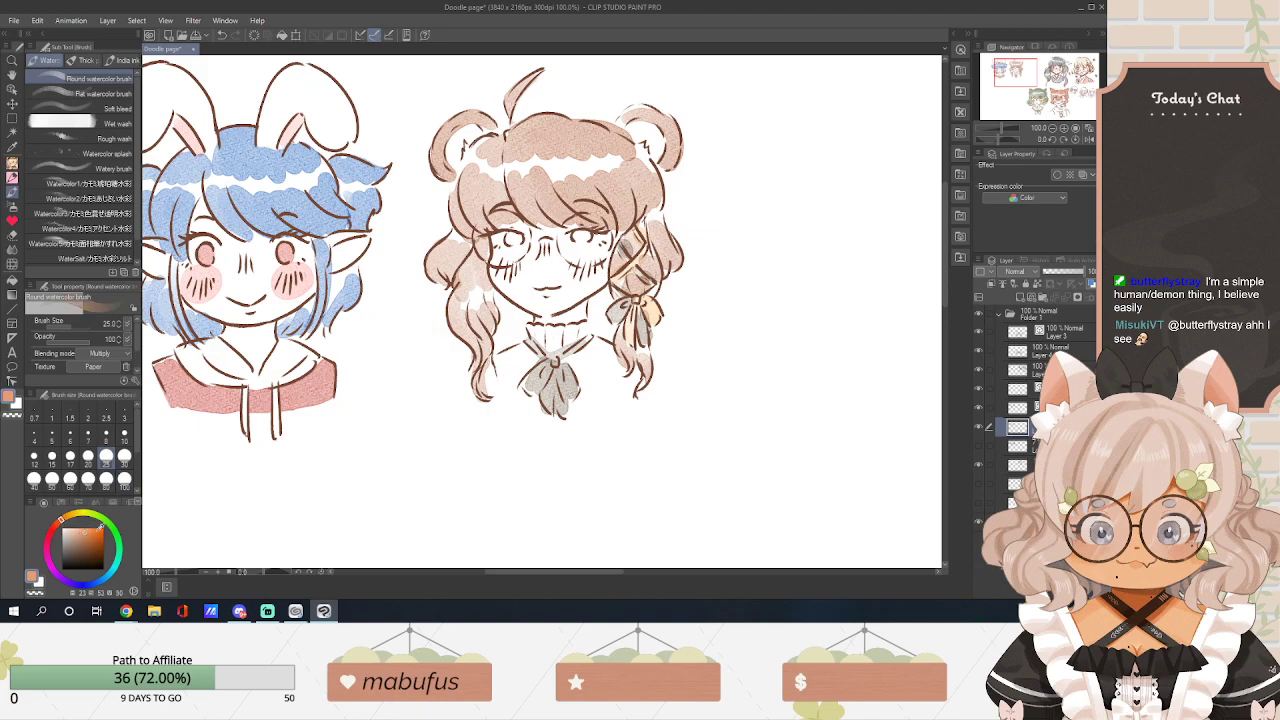
click(55, 525)
drag(490, 268, 524, 270)
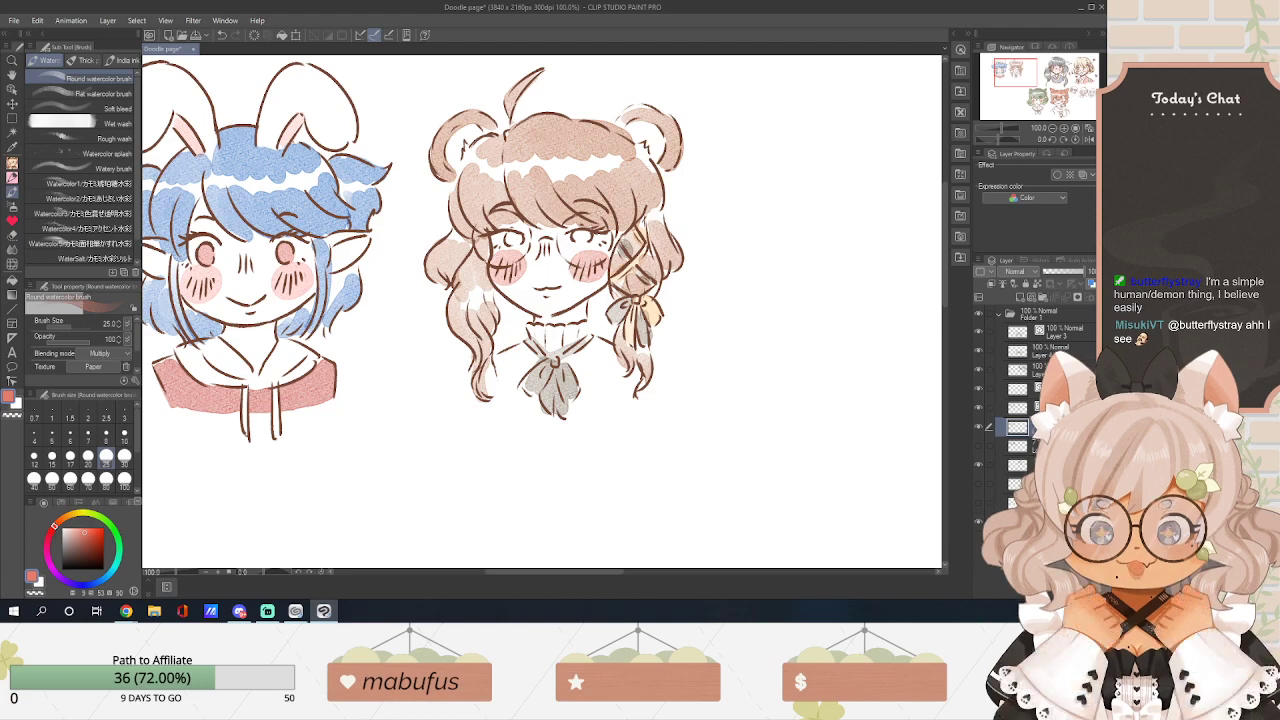
key(alt+Tab)
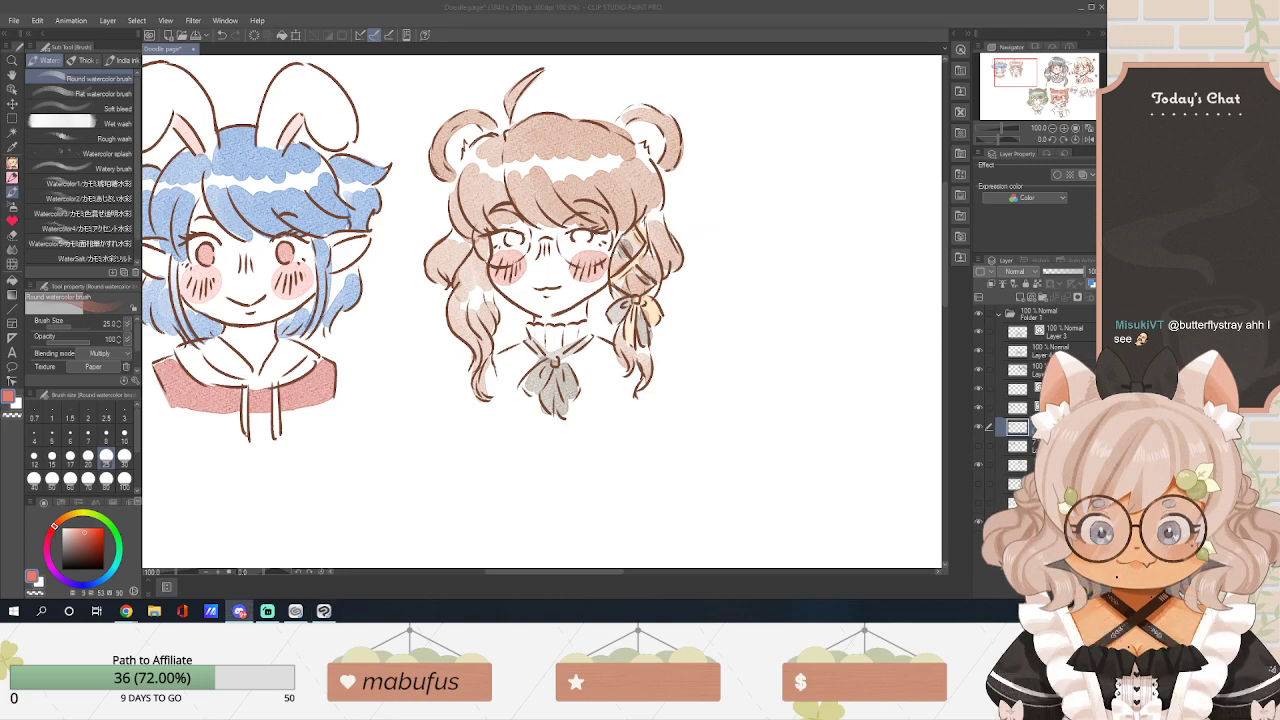
key(alt+Tab)
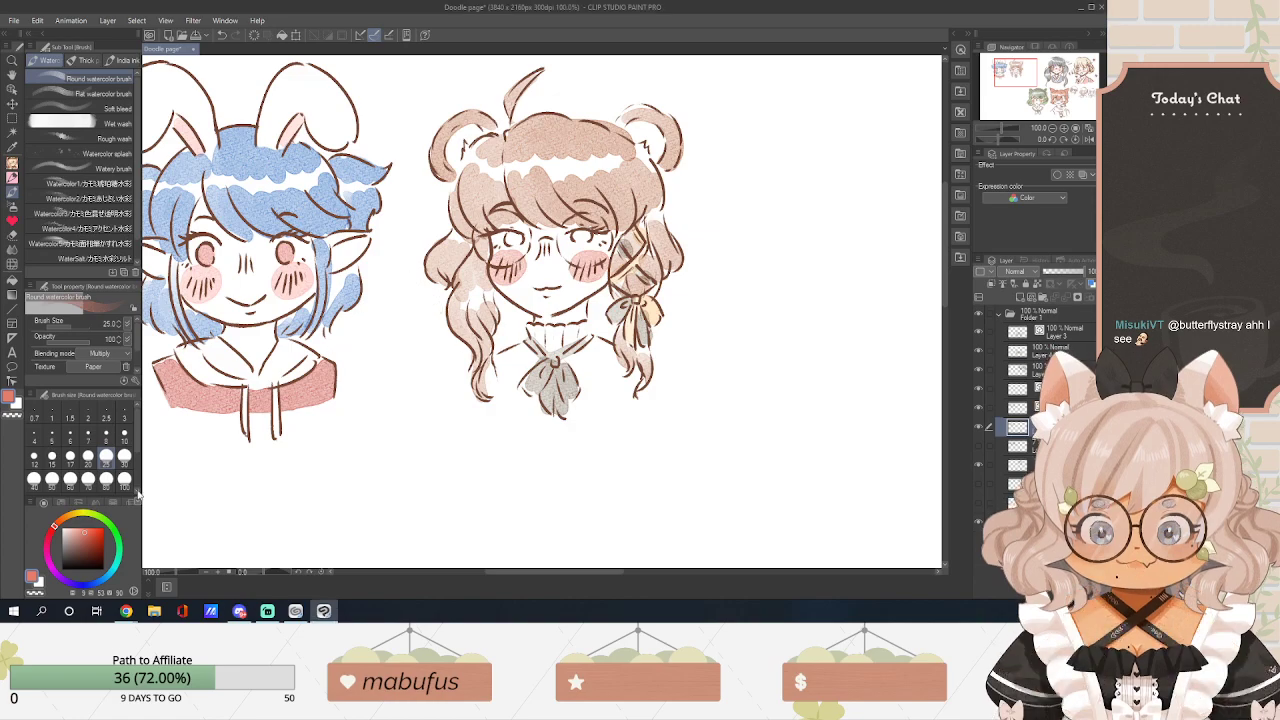
Paint the round-eared bust's eyes orange and its inner ears light peach with hue 18, saturation 40 and value 94.
click(66, 519)
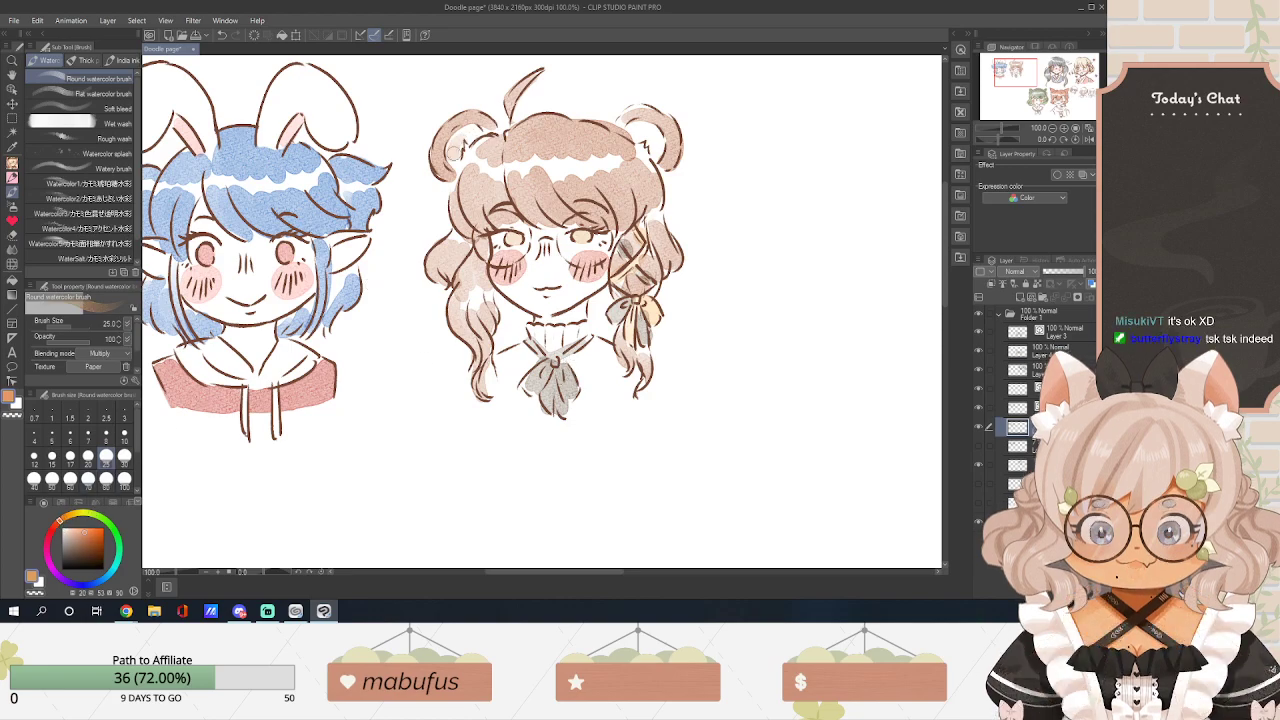
key(ctrl+z)
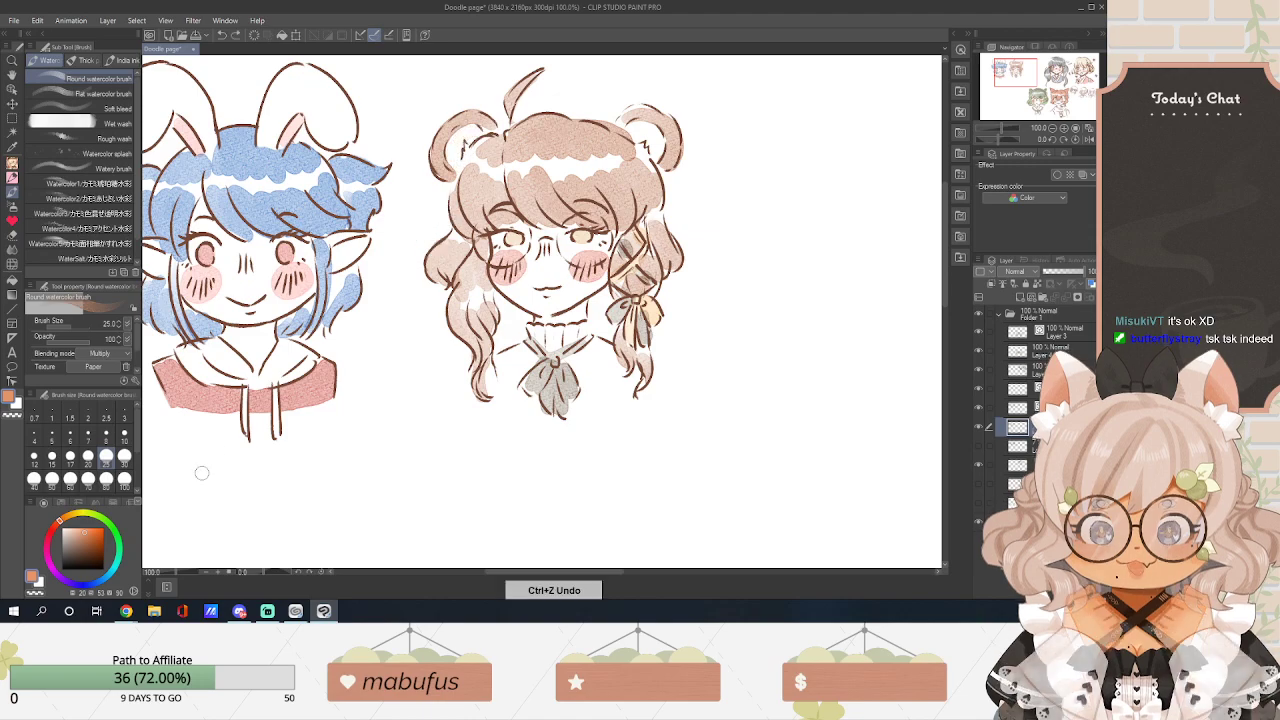
click(79, 531)
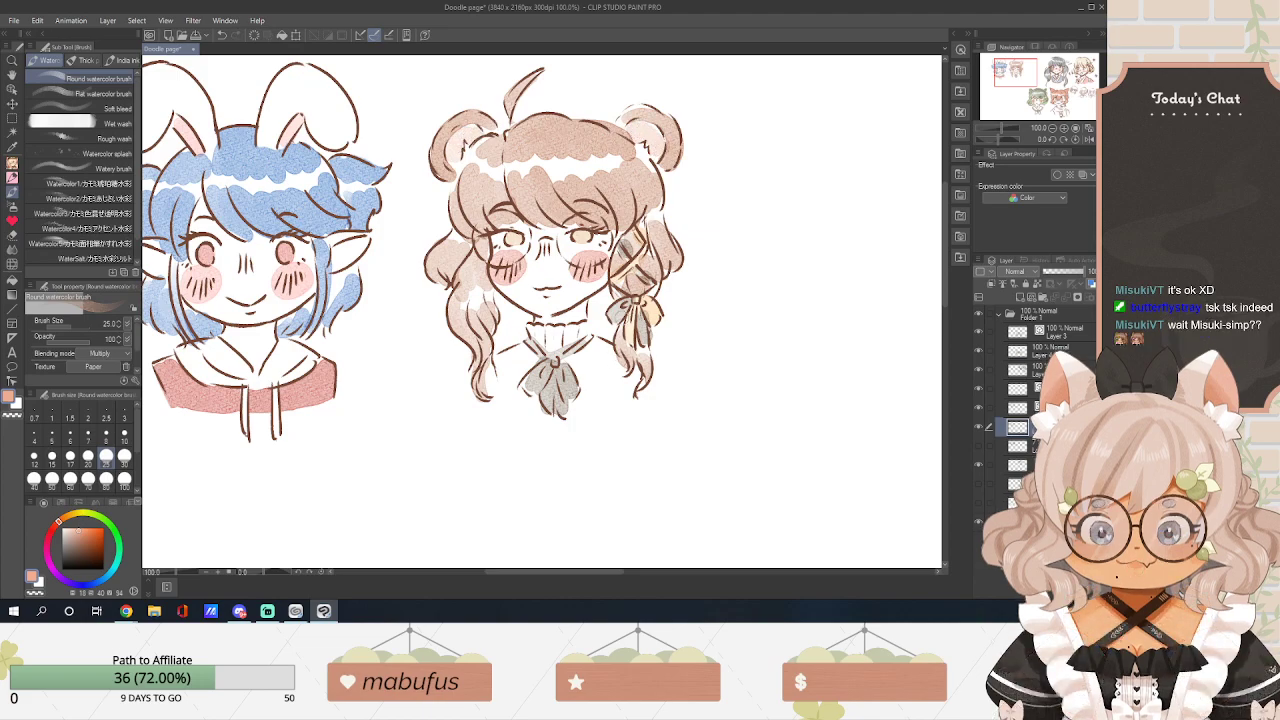
Make the layer folder Folder 1 active so that all its layers can be transformed together.
scroll(596, 354, down, 3)
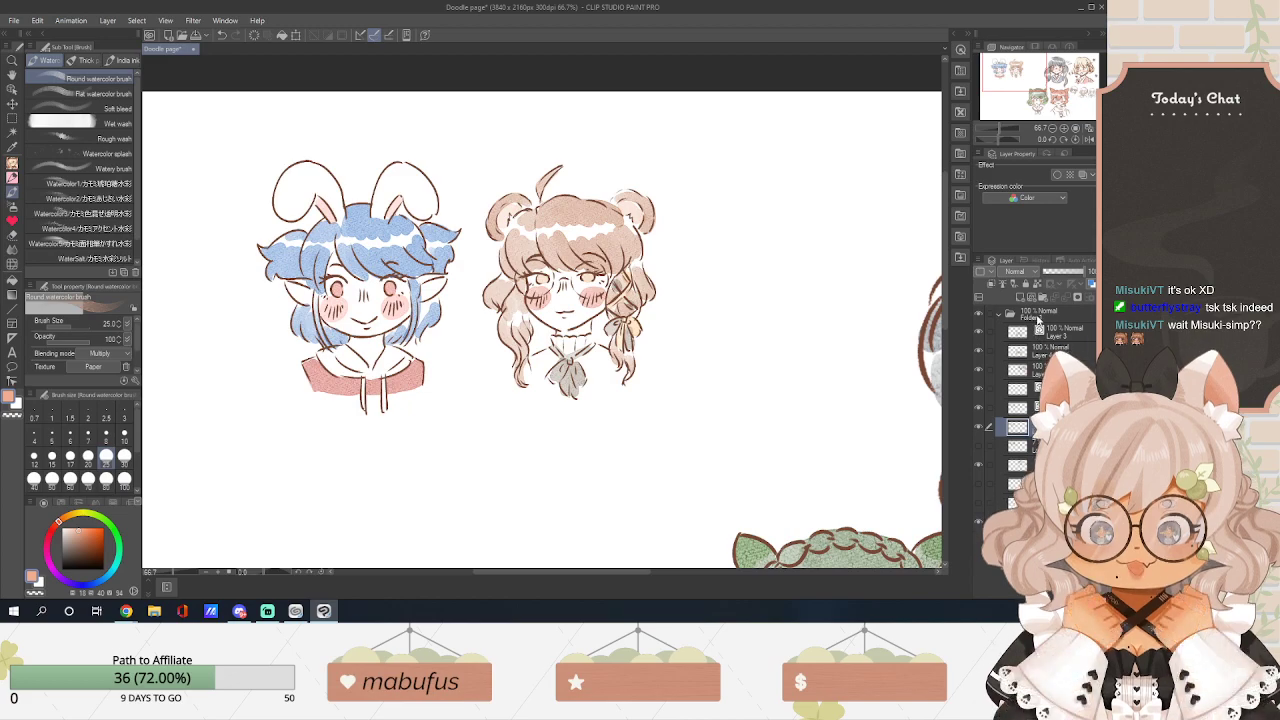
click(1022, 319)
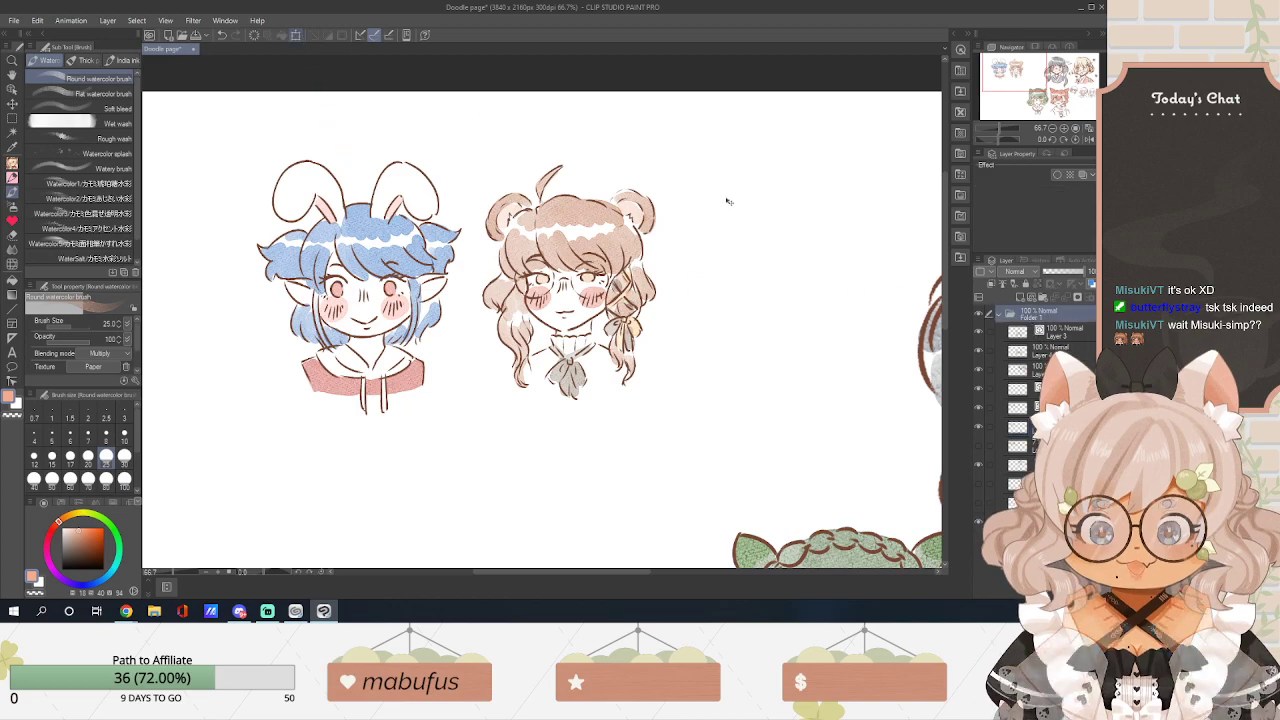
key(ctrl+t)
click(24, 122)
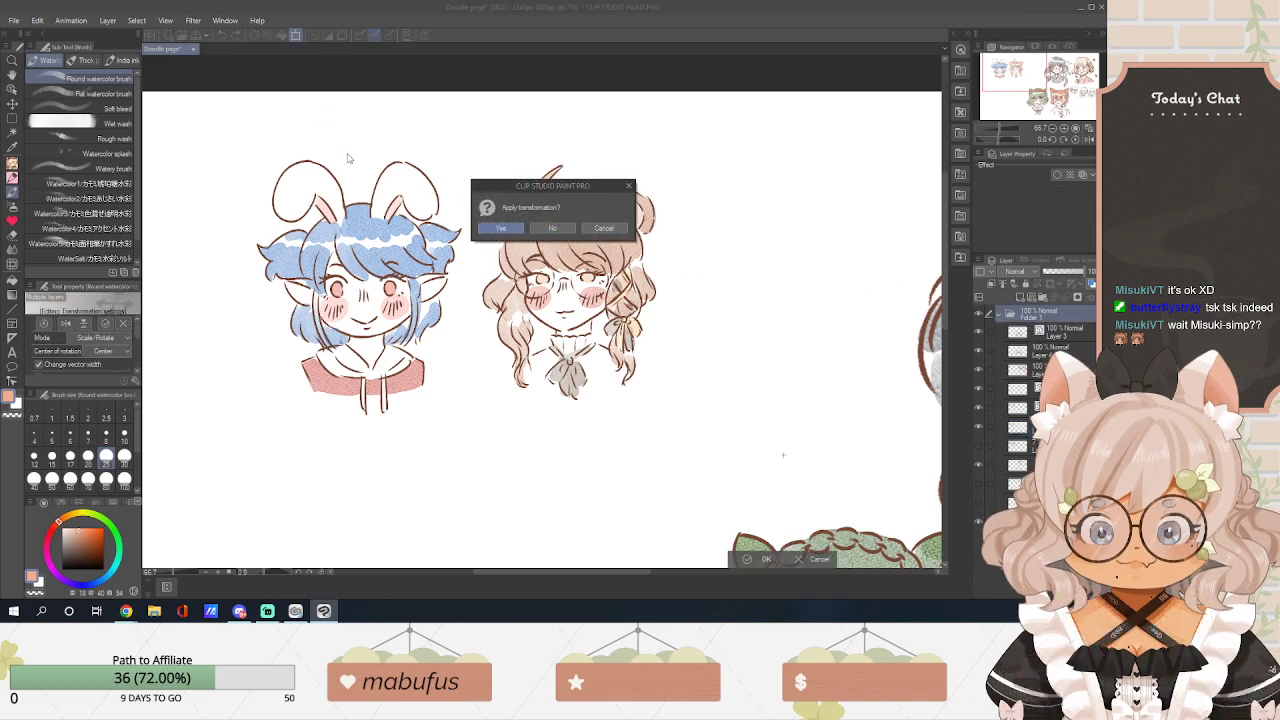
click(557, 236)
Select the round-eared bust with a rectangular selection and enlarge it slightly, keeping it beside the rabbit-eared bust.
scroll(666, 300, down, 5)
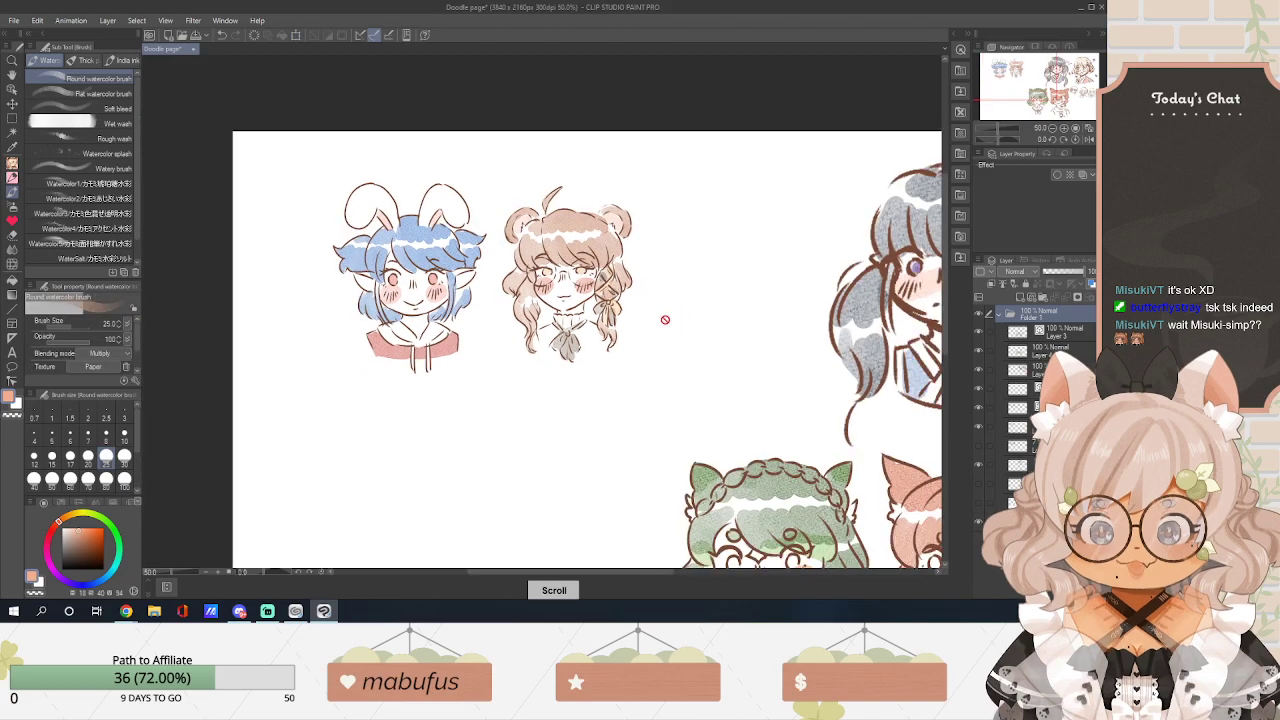
scroll(678, 330, down, 2)
scroll(678, 330, up, 1)
drag(593, 573, 710, 576)
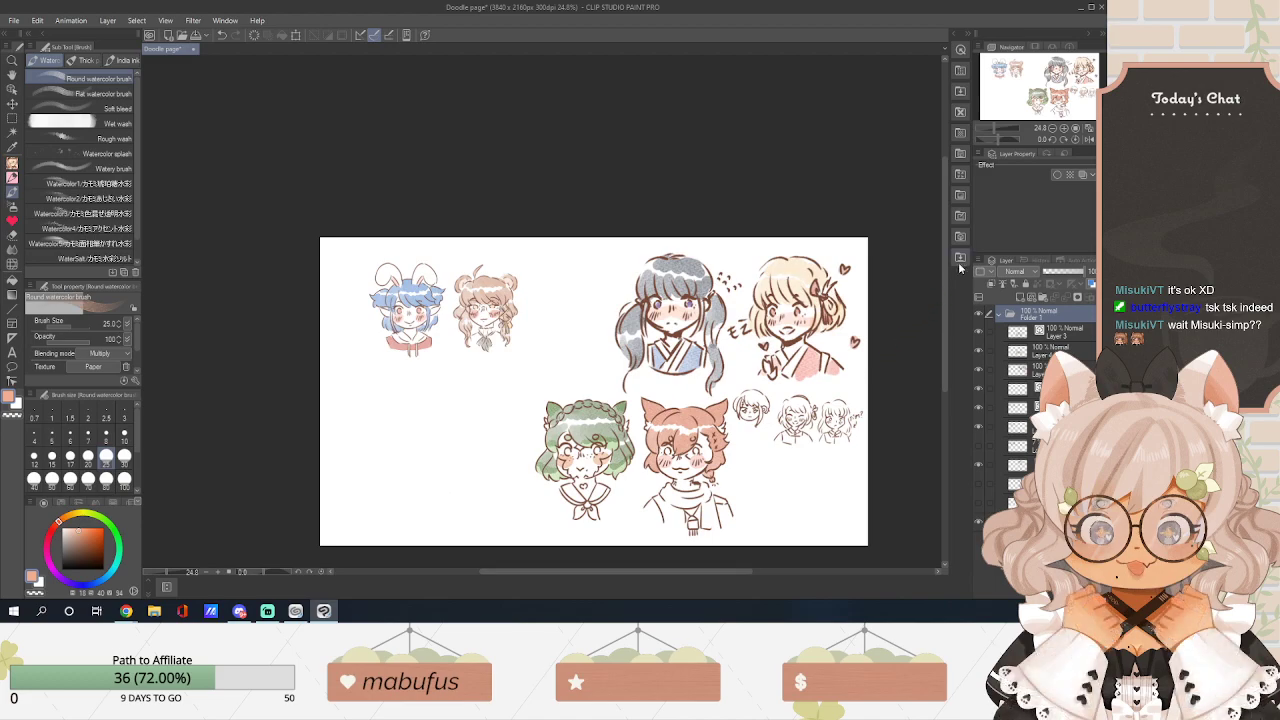
scroll(833, 307, up, 1)
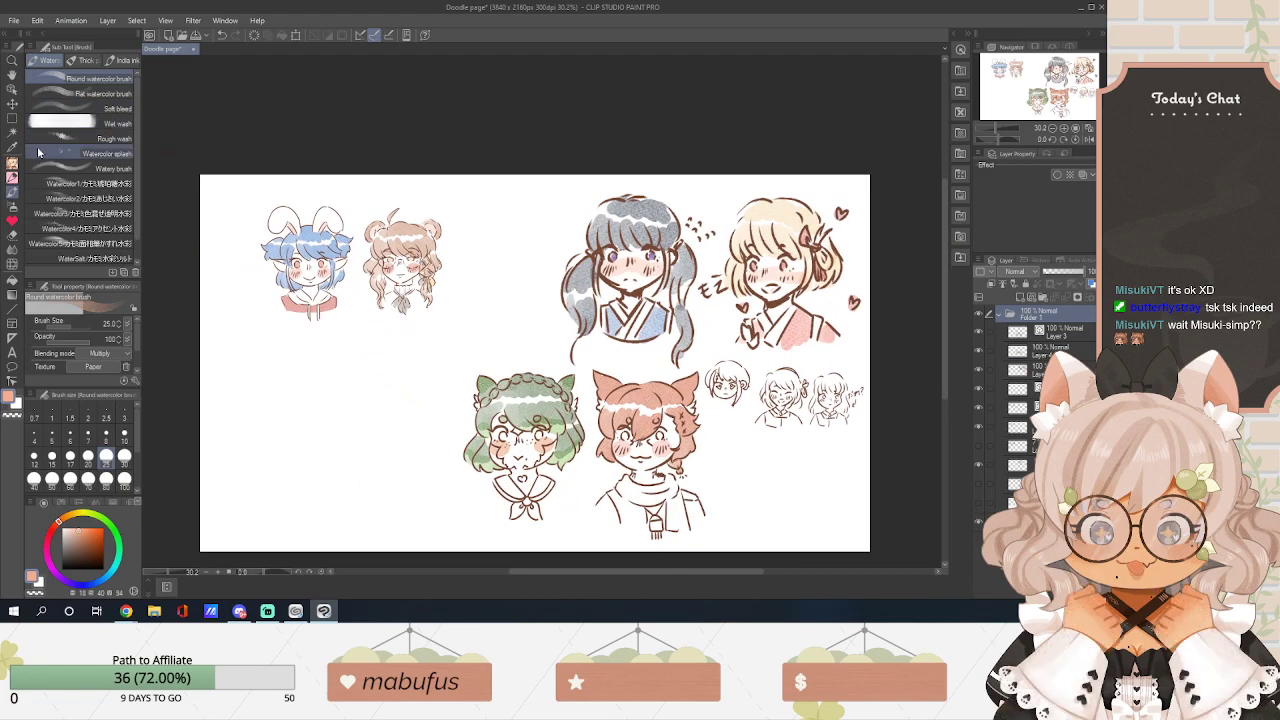
click(14, 118)
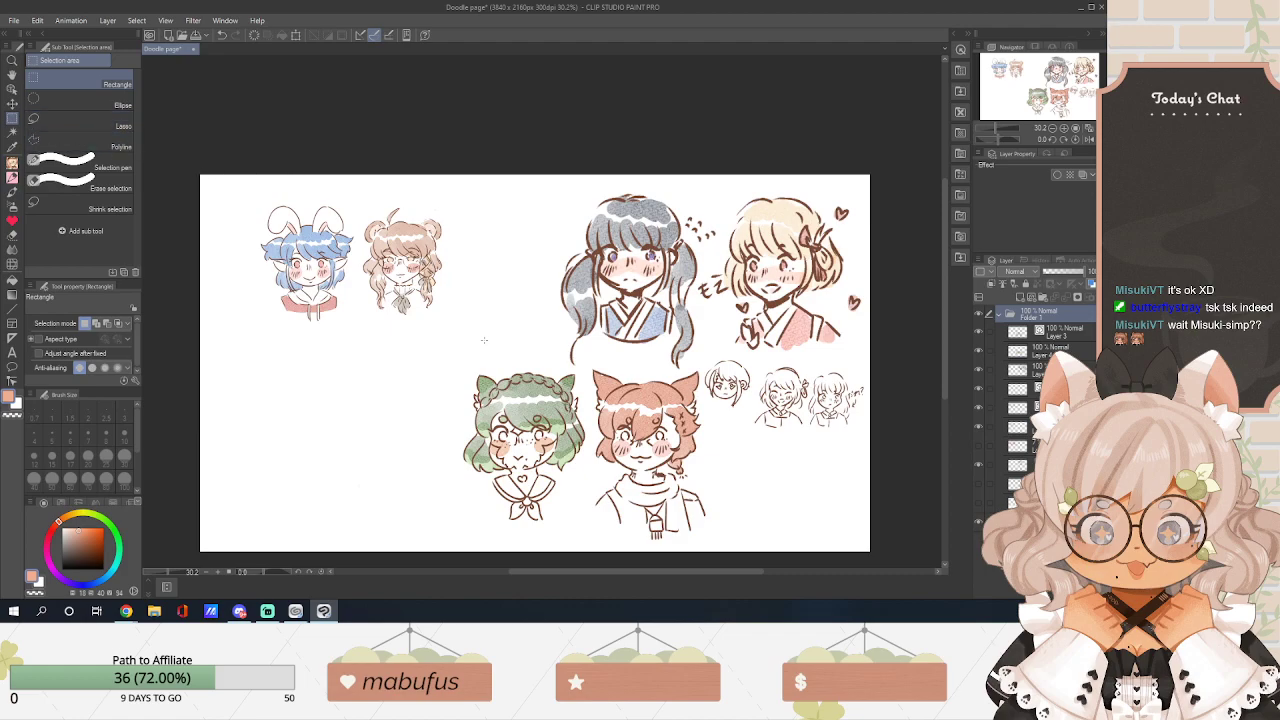
drag(473, 339, 356, 197)
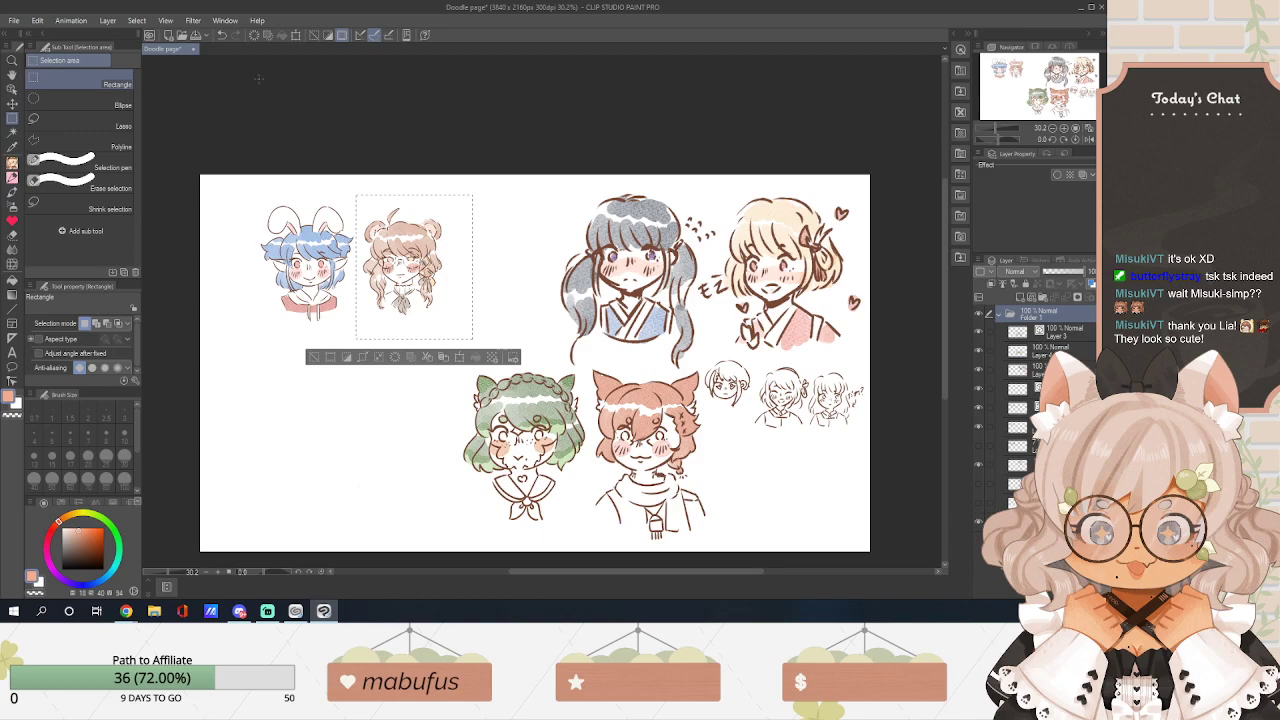
key(ctrl+t)
drag(357, 196, 337, 173)
drag(392, 255, 408, 262)
drag(359, 185, 357, 180)
drag(398, 232, 402, 242)
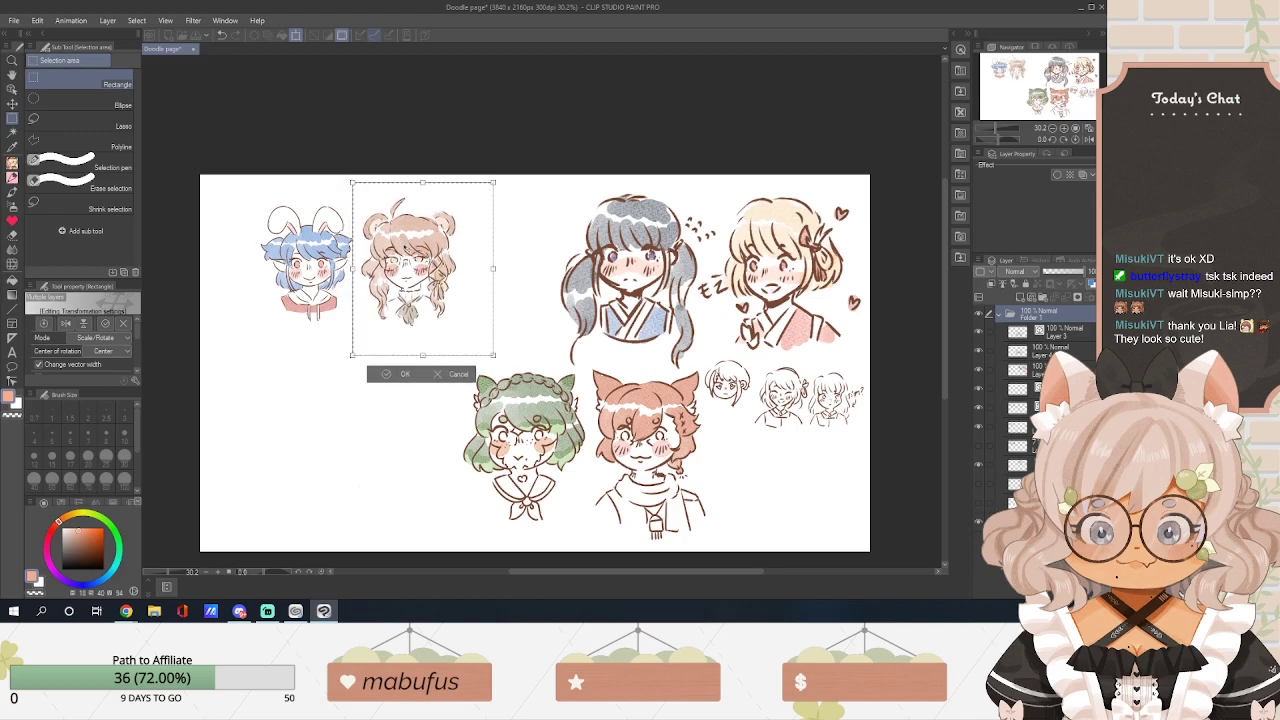
click(392, 376)
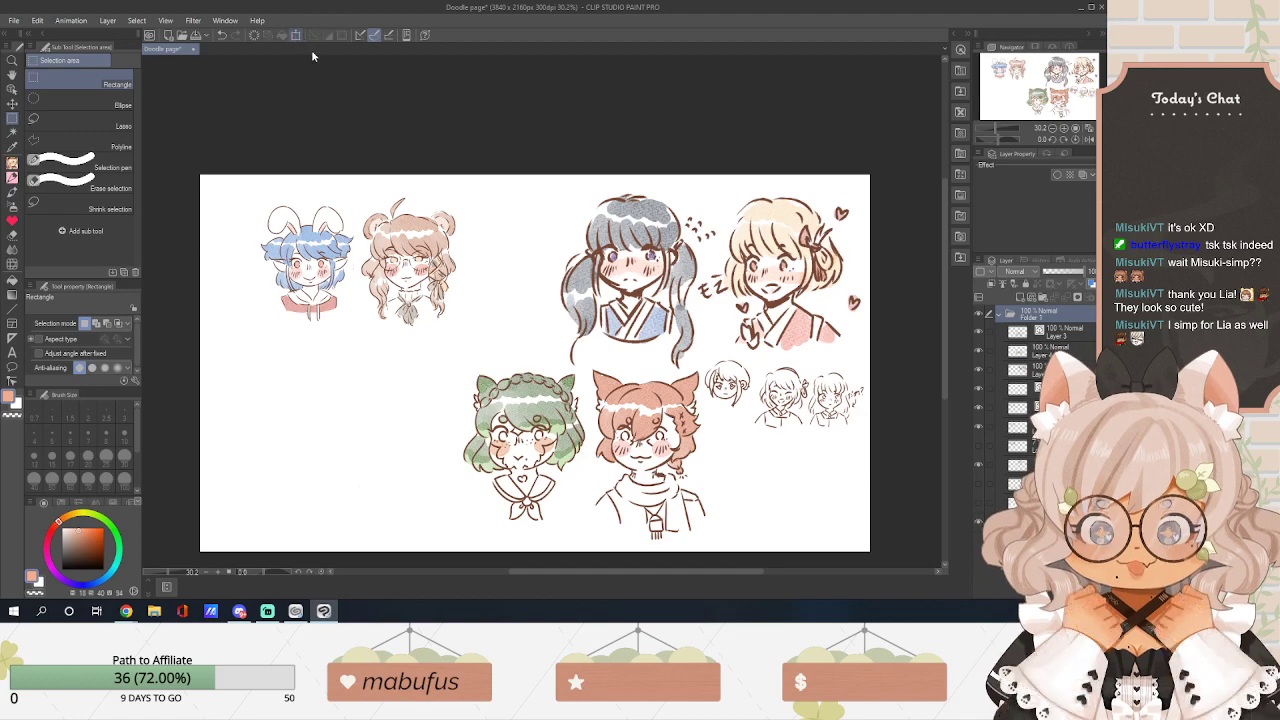
Enclose the rabbit-eared and round-eared busts together in one rectangular selection.
key(ctrl+t)
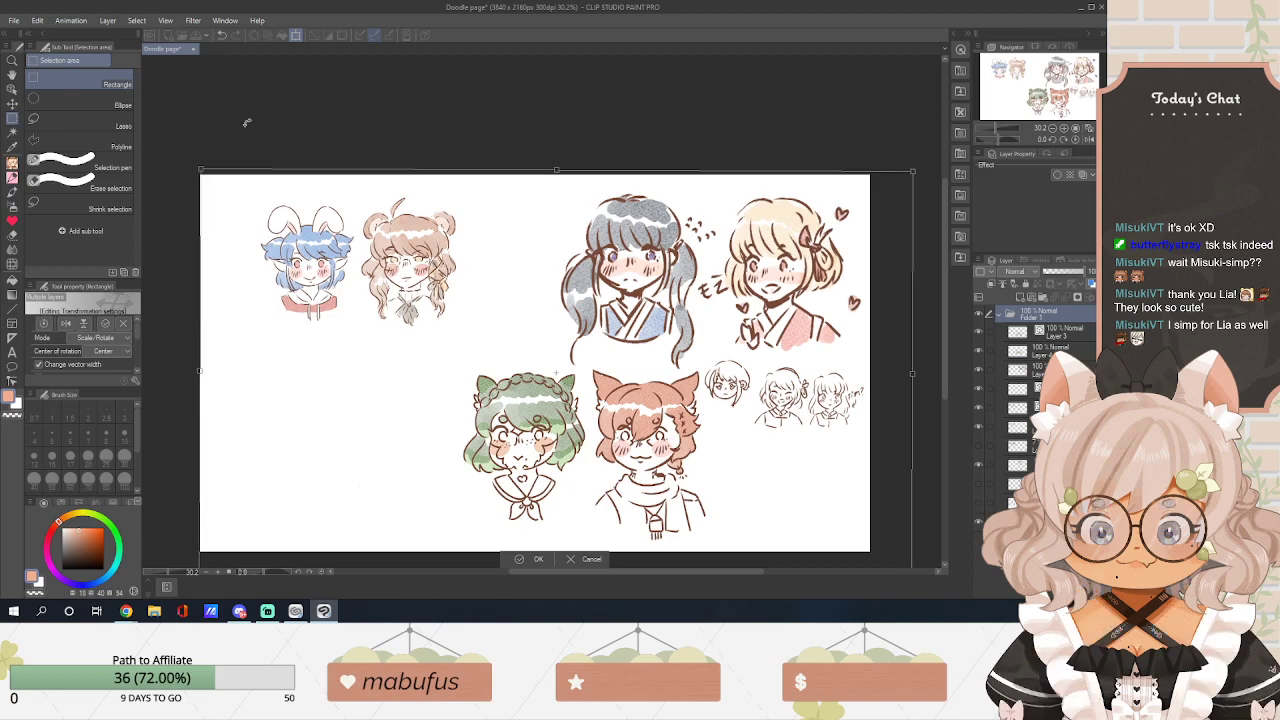
click(590, 558)
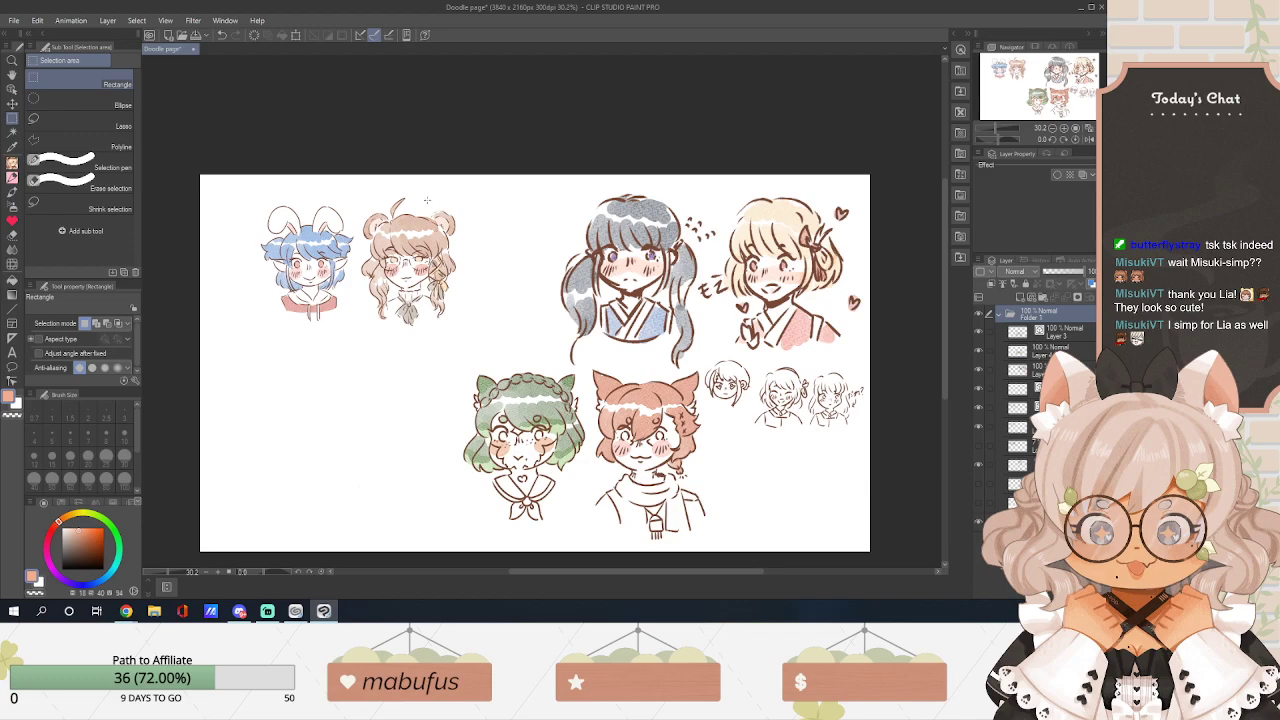
drag(474, 312, 474, 312)
drag(236, 179, 487, 340)
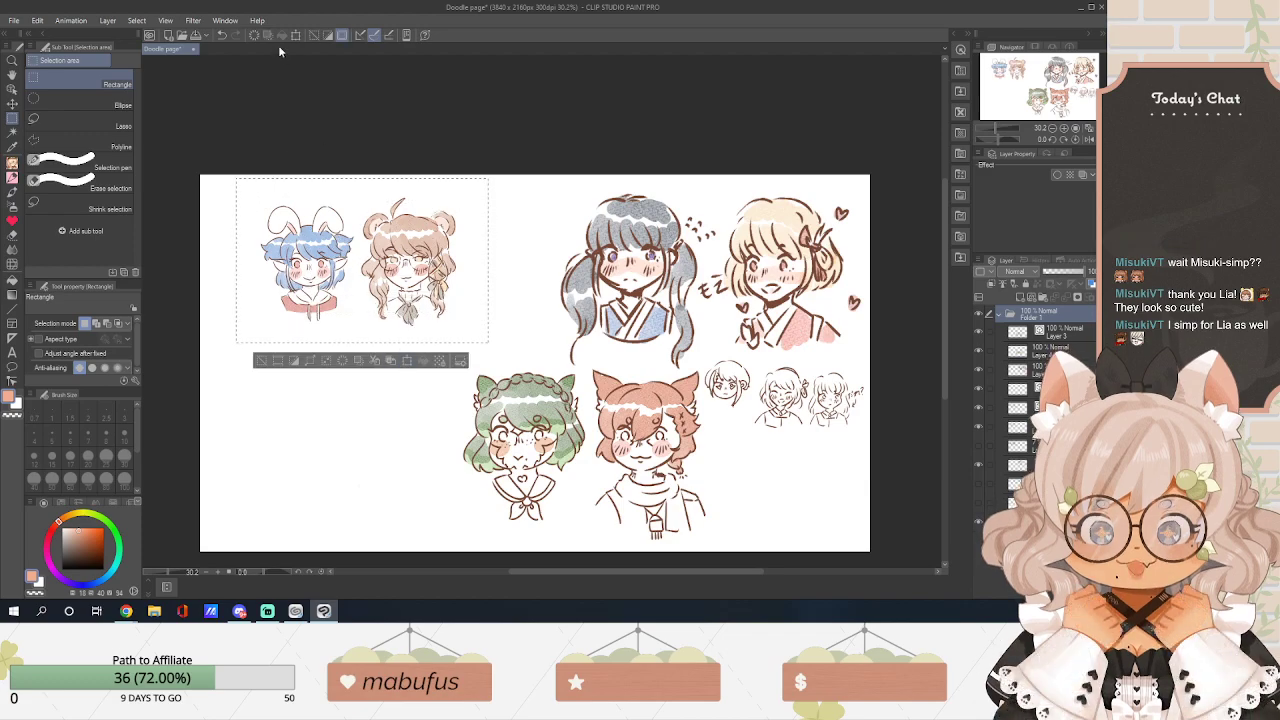
key(ctrl+t)
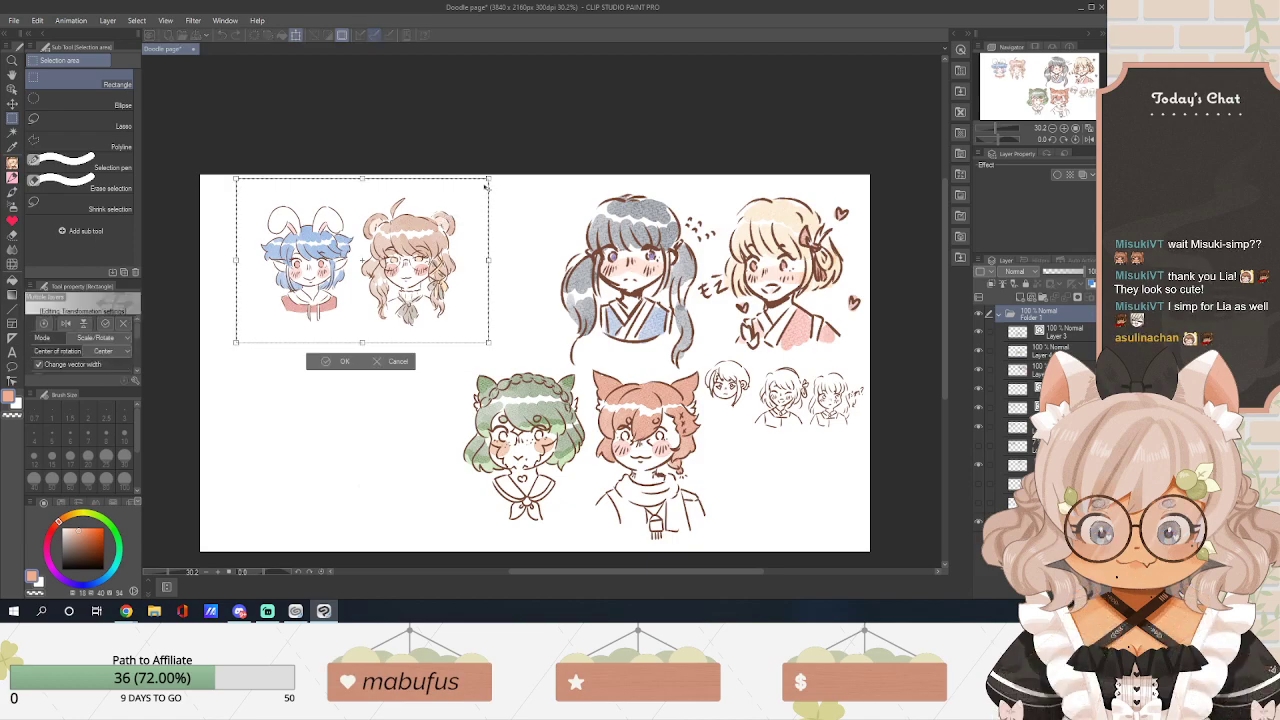
drag(489, 179, 537, 195)
drag(387, 285, 380, 283)
drag(550, 172, 602, 132)
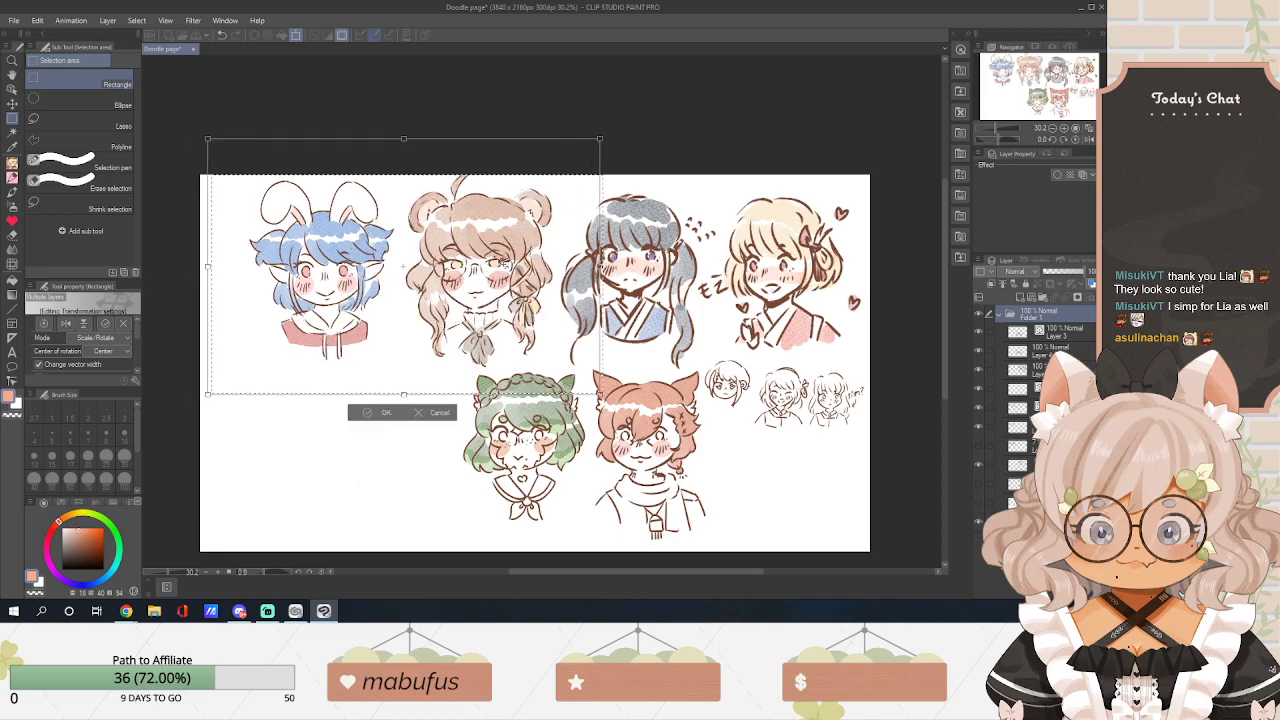
drag(505, 262, 483, 278)
drag(581, 154, 623, 131)
drag(587, 177, 575, 183)
mouse_move(613, 129)
mouse_down()
mouse_move(598, 150)
mouse_move(610, 146)
mouse_up()
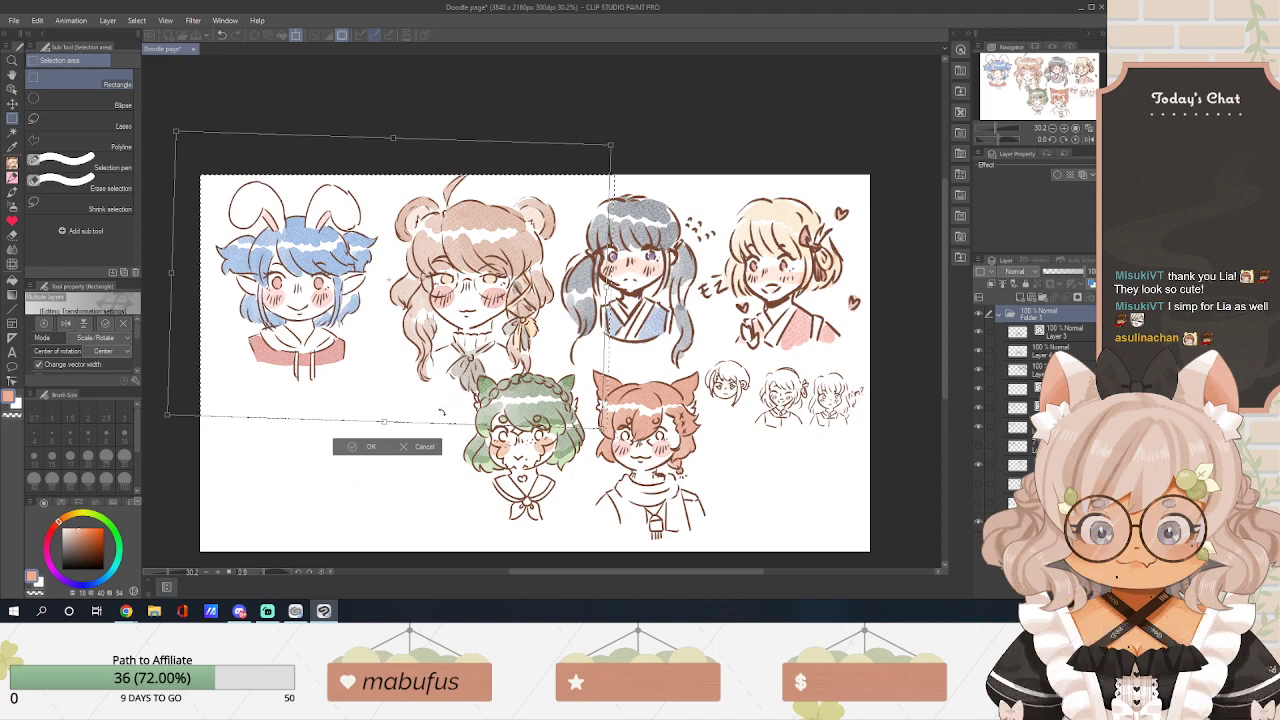
click(426, 446)
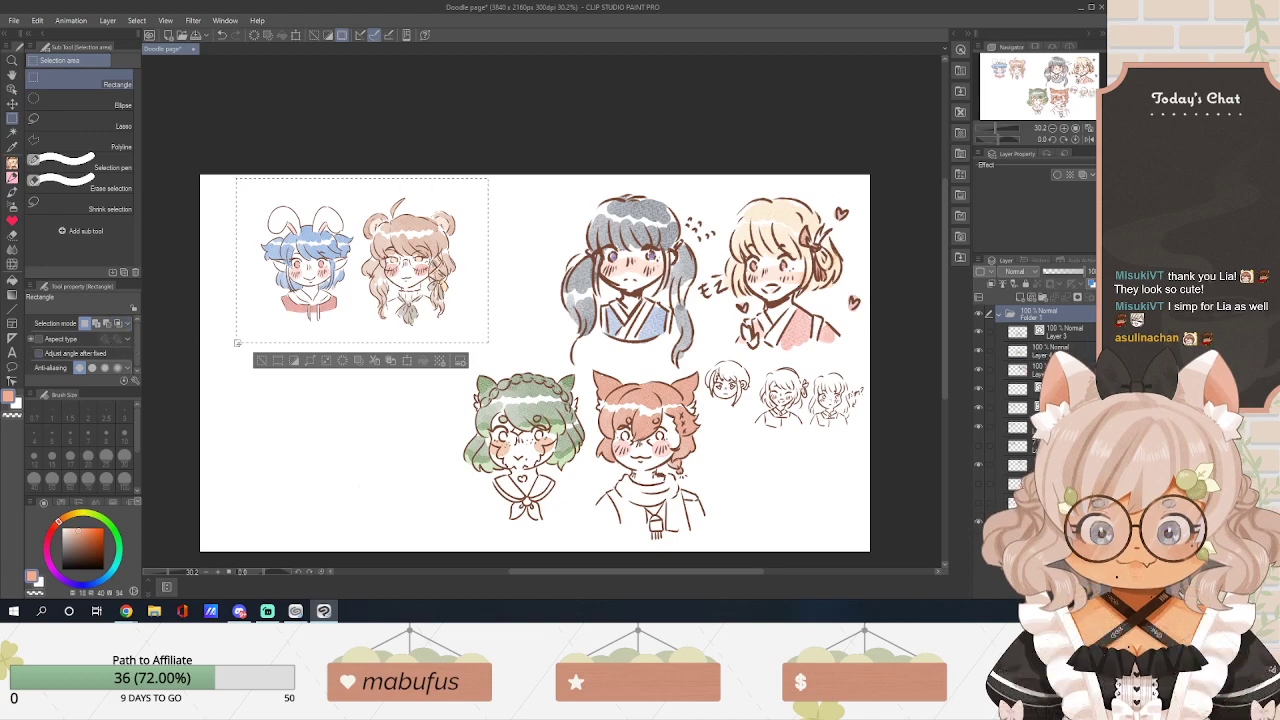
Transform the two selected busts in Scale mode, enlarging them to about the size of the other busts and filling the page's upper-left area.
key(ctrl+t)
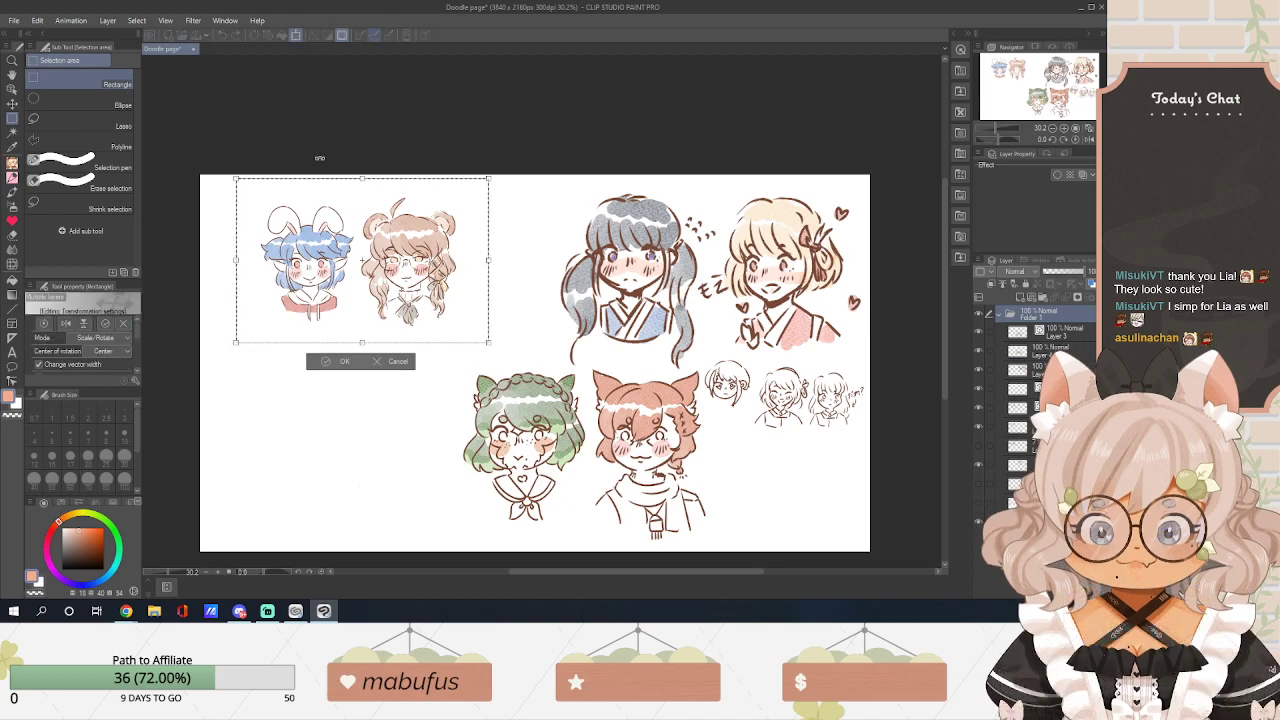
click(100, 337)
click(117, 364)
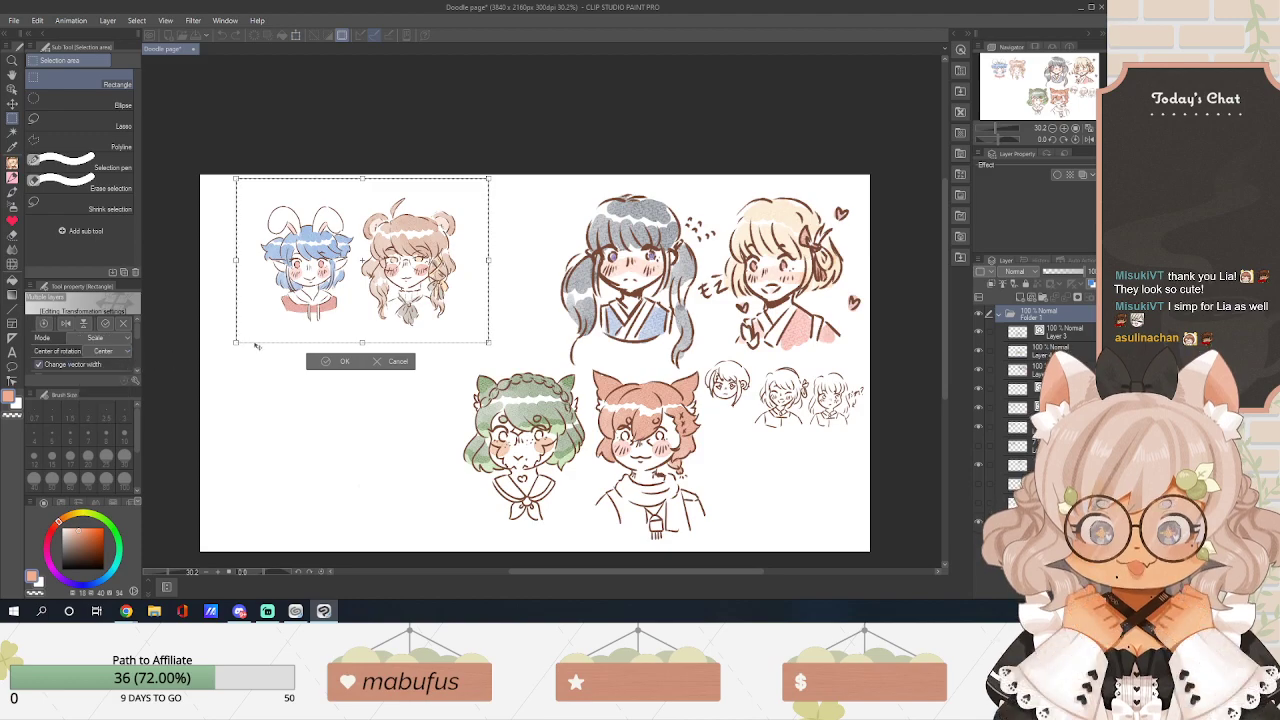
drag(488, 343, 581, 404)
drag(450, 320, 472, 300)
drag(532, 379, 596, 439)
mouse_move(491, 332)
mouse_down()
mouse_move(487, 313)
mouse_move(472, 320)
mouse_up()
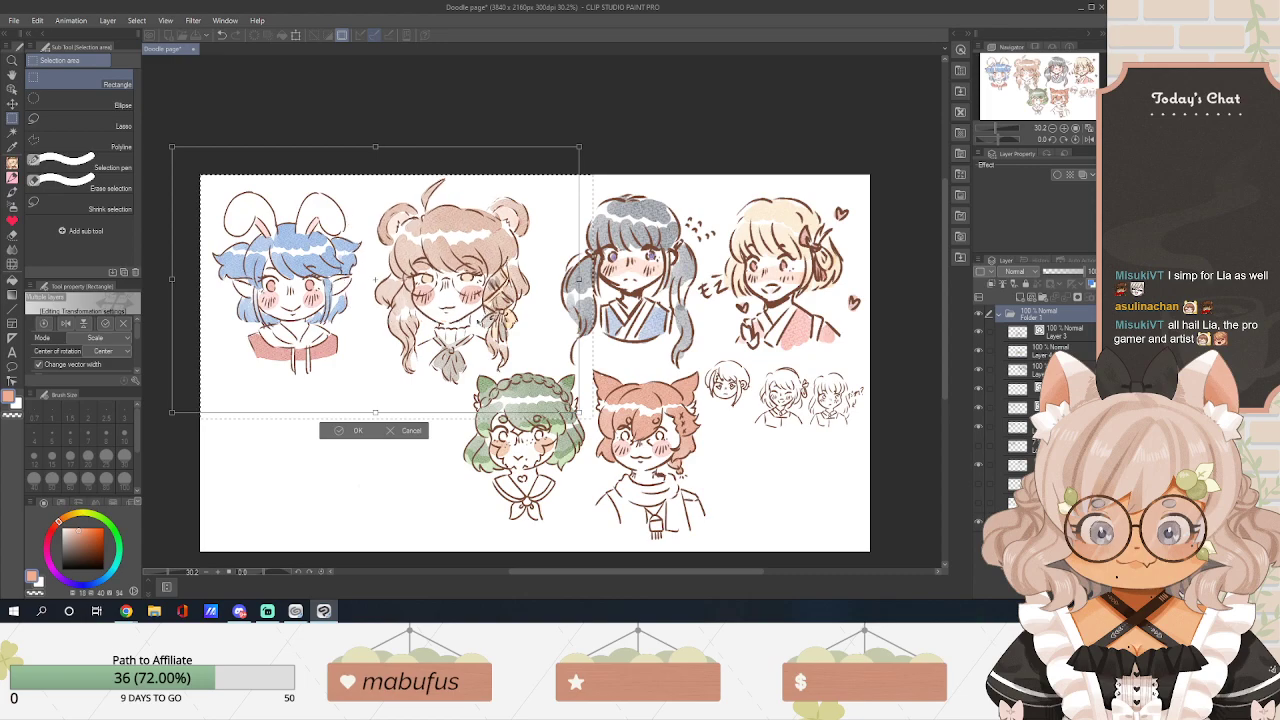
click(348, 430)
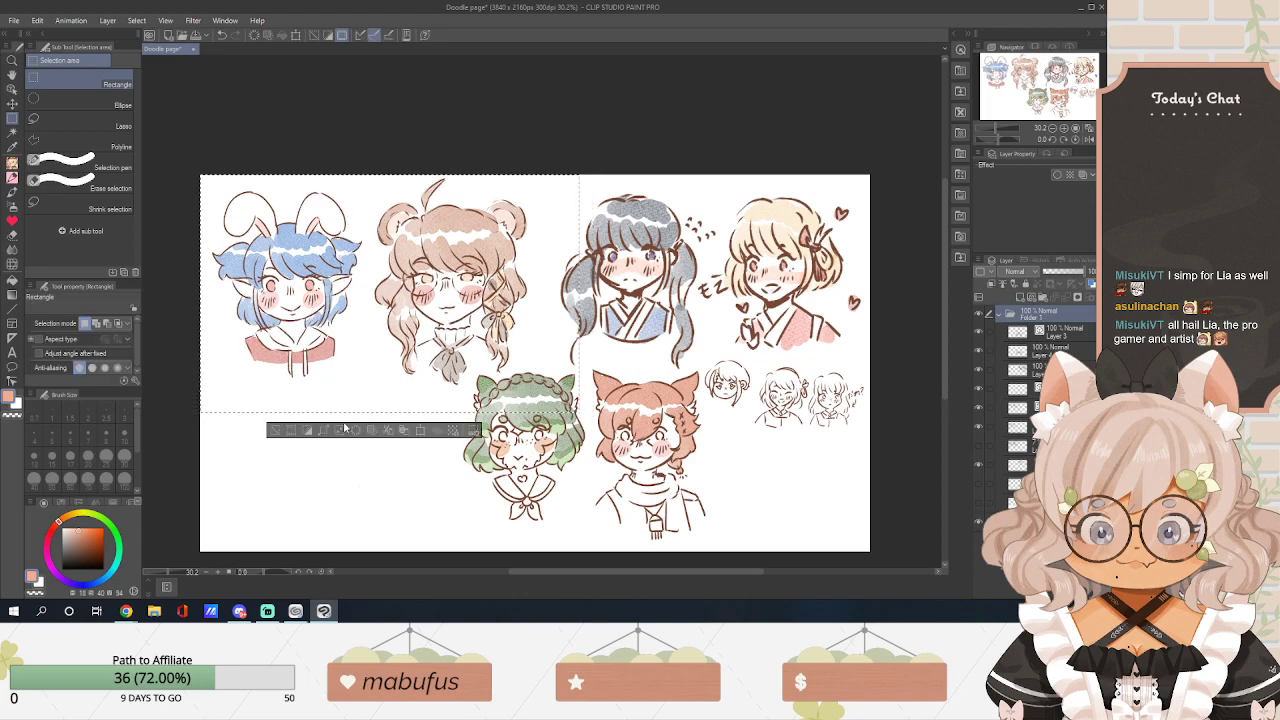
Select the rabbit-eared bust with a rectangular selection and move it down into the page's empty lower-left area.
click(351, 141)
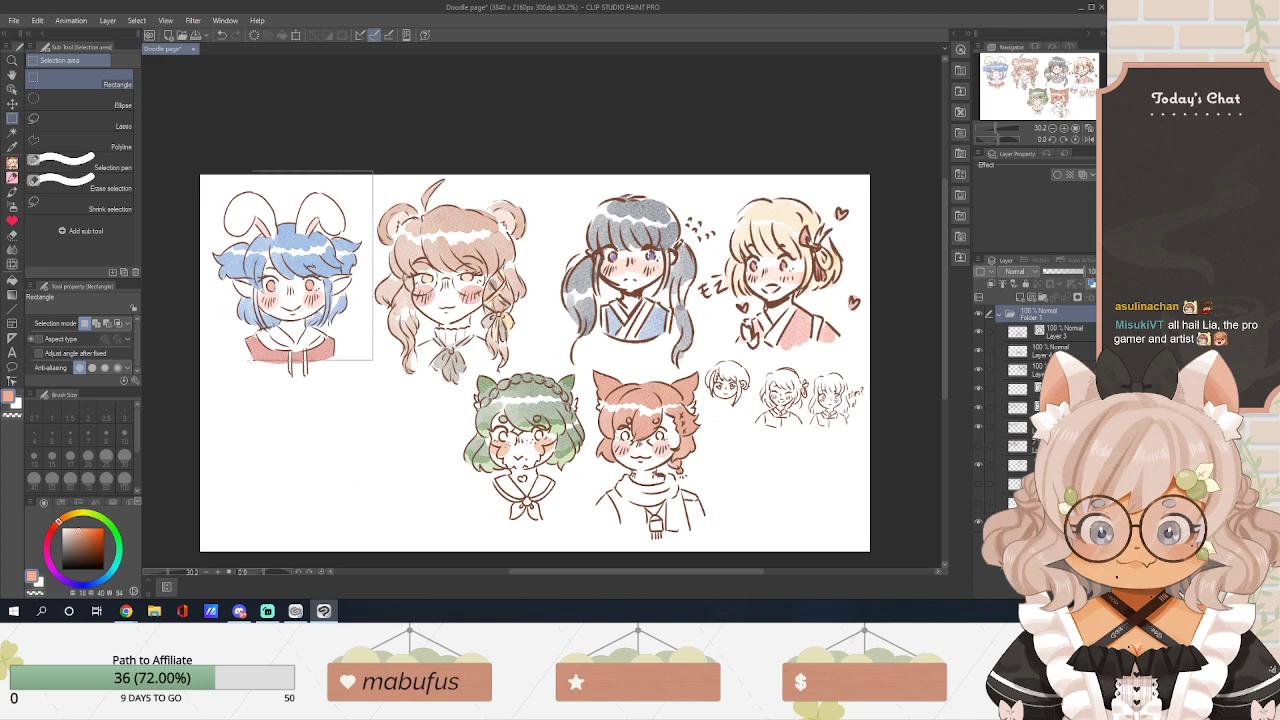
drag(194, 408, 195, 408)
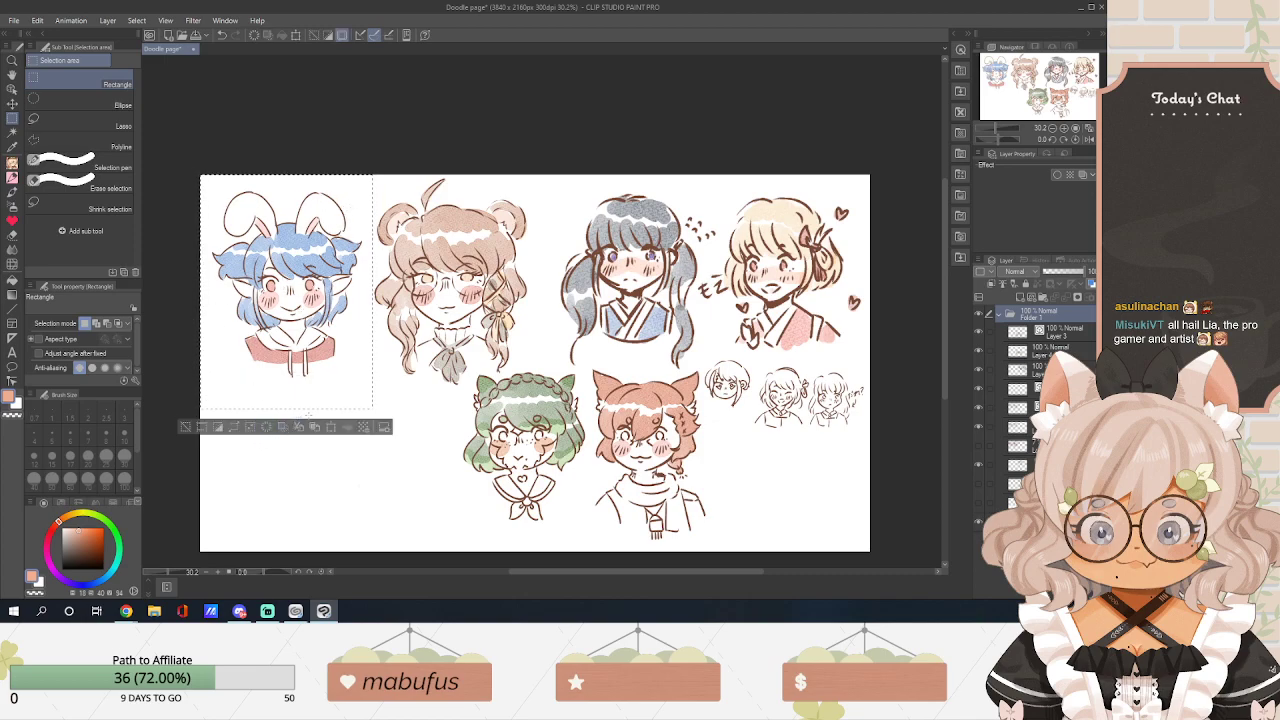
click(331, 427)
drag(321, 247, 326, 357)
drag(378, 285, 388, 273)
mouse_move(335, 340)
mouse_down()
mouse_move(454, 245)
mouse_move(342, 365)
mouse_up()
drag(395, 420, 405, 420)
drag(342, 385, 333, 395)
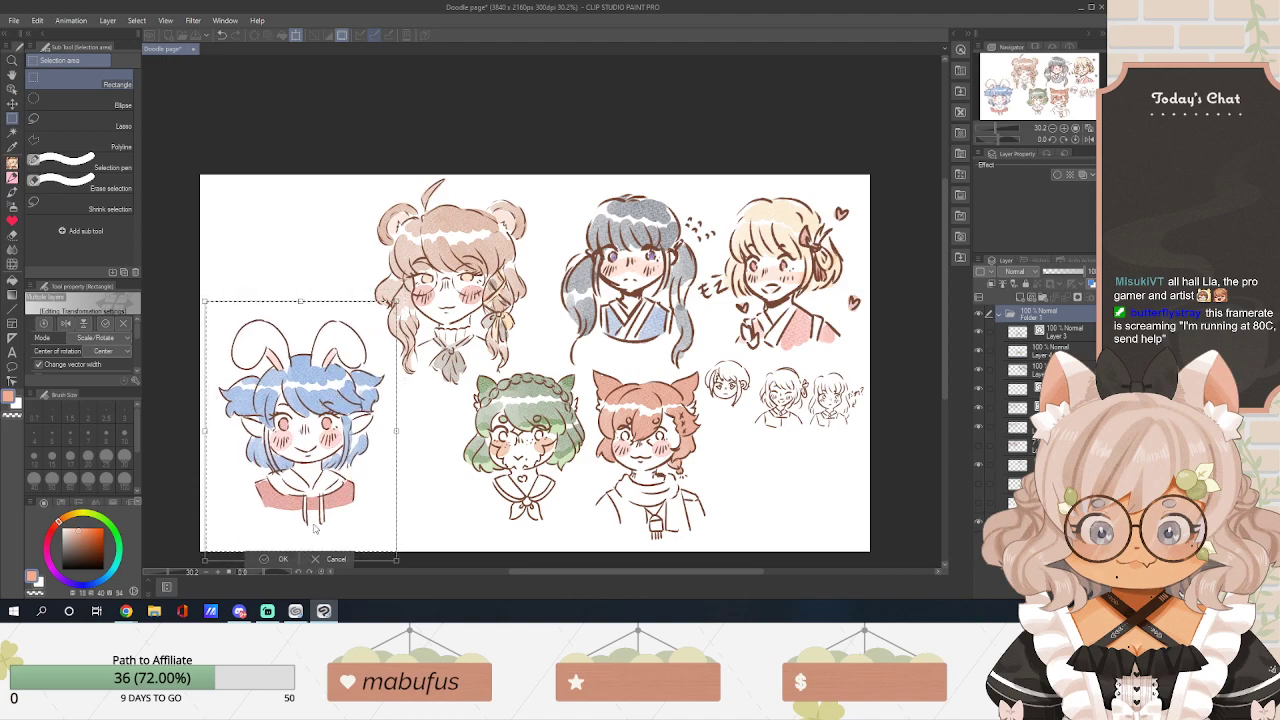
key(Return)
Lasso the green-haired bust and enlarge it slightly, keeping it between the rabbit-eared and red-haired busts.
scroll(860, 320, down, 3)
drag(514, 566, 537, 575)
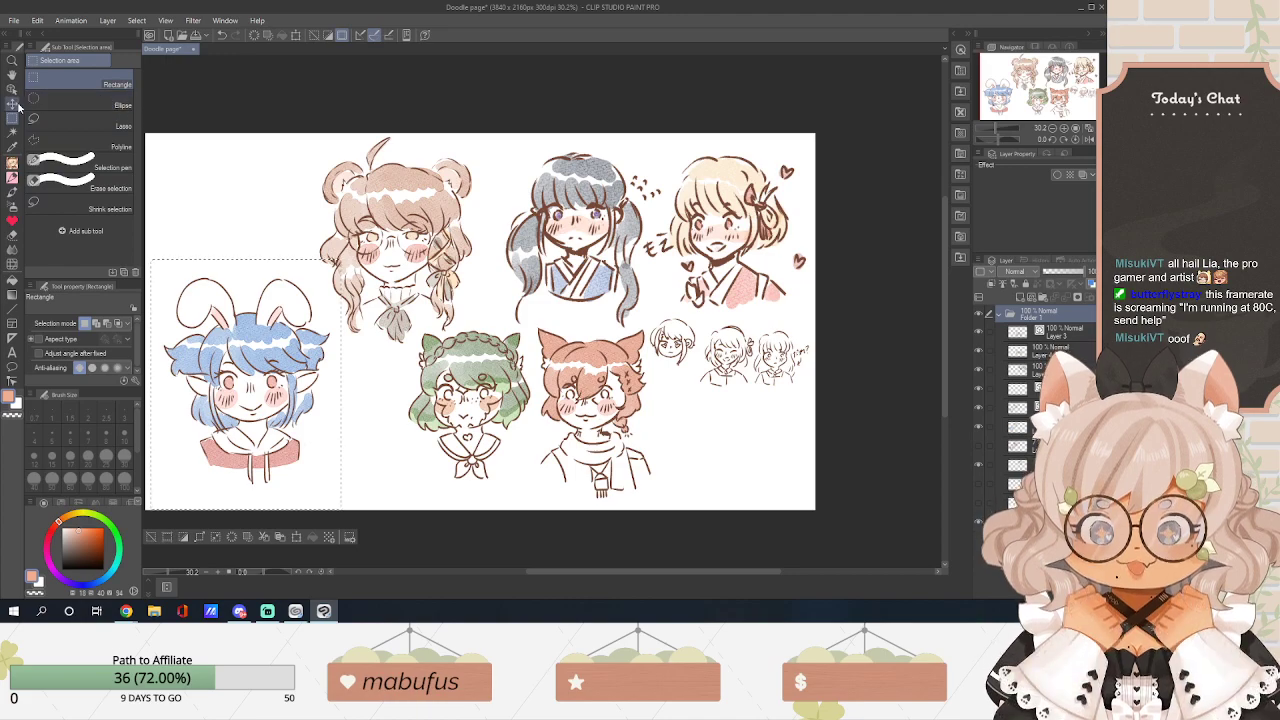
click(73, 120)
click(458, 128)
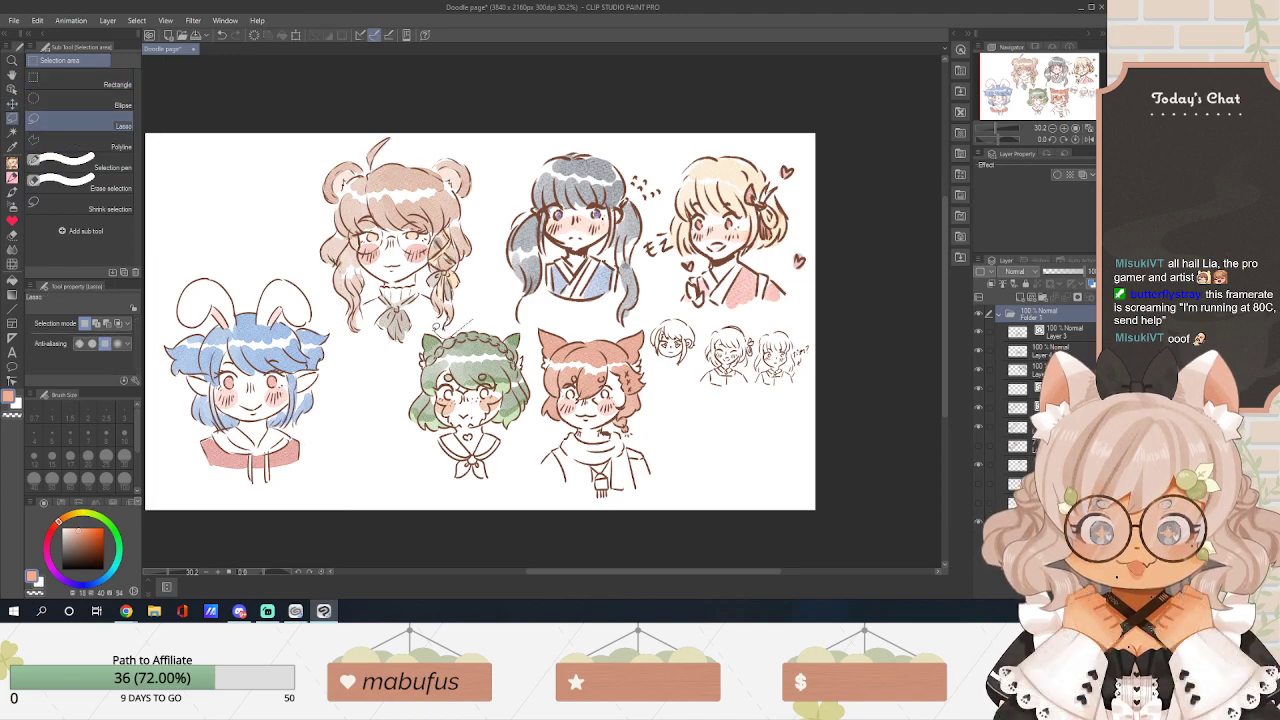
mouse_move(444, 477)
mouse_down()
mouse_move(489, 486)
mouse_move(537, 398)
mouse_up()
drag(492, 323, 490, 324)
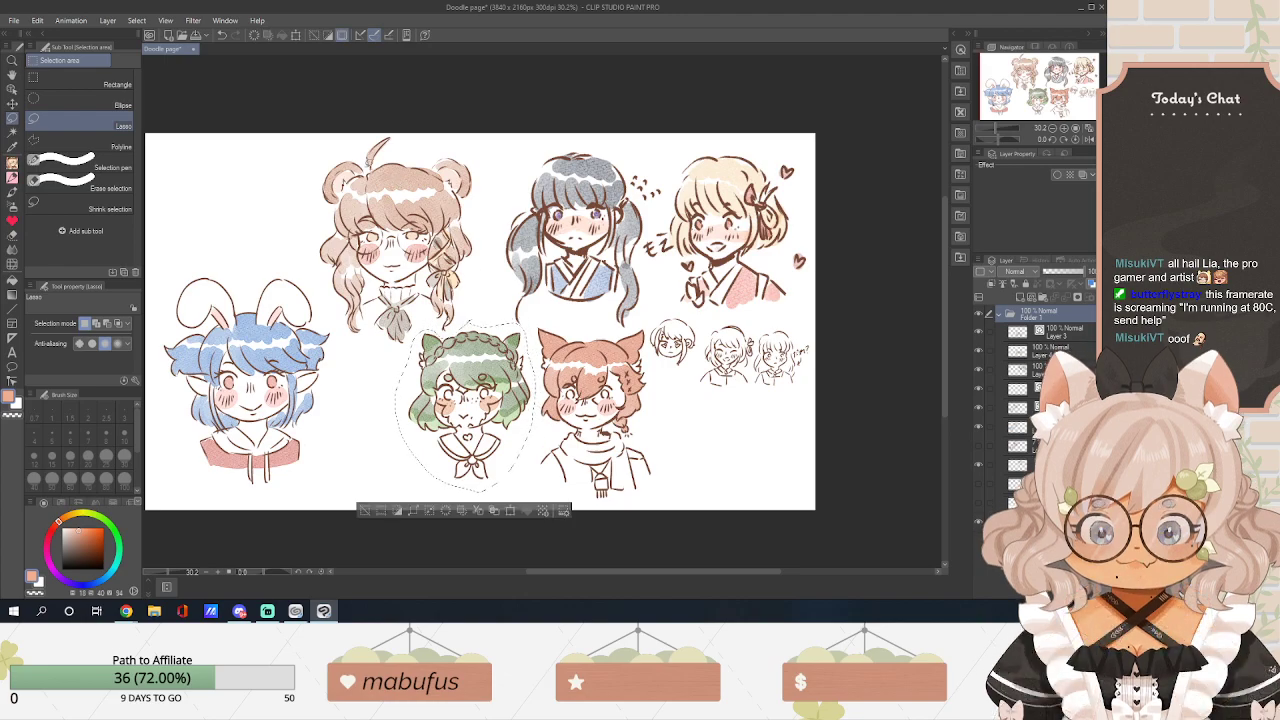
key(ctrl+t)
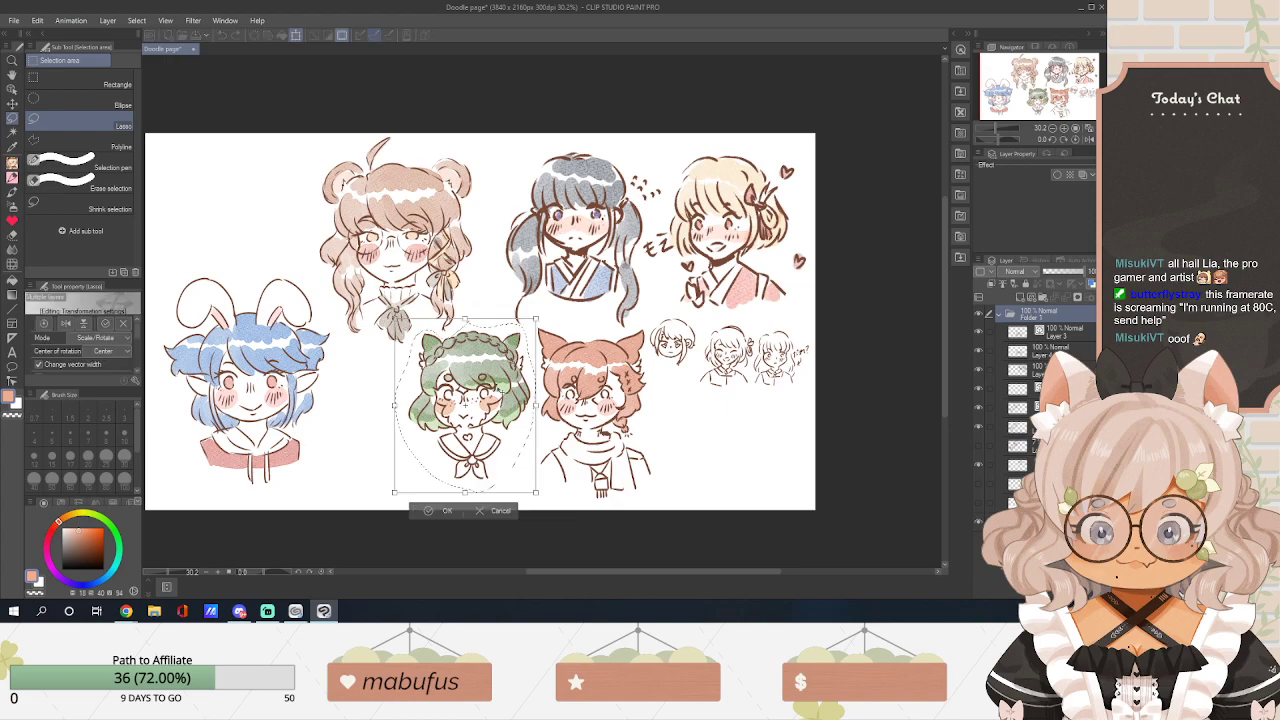
mouse_move(492, 398)
mouse_down()
mouse_move(472, 424)
mouse_move(462, 415)
mouse_up()
drag(507, 509, 514, 518)
drag(450, 420, 480, 408)
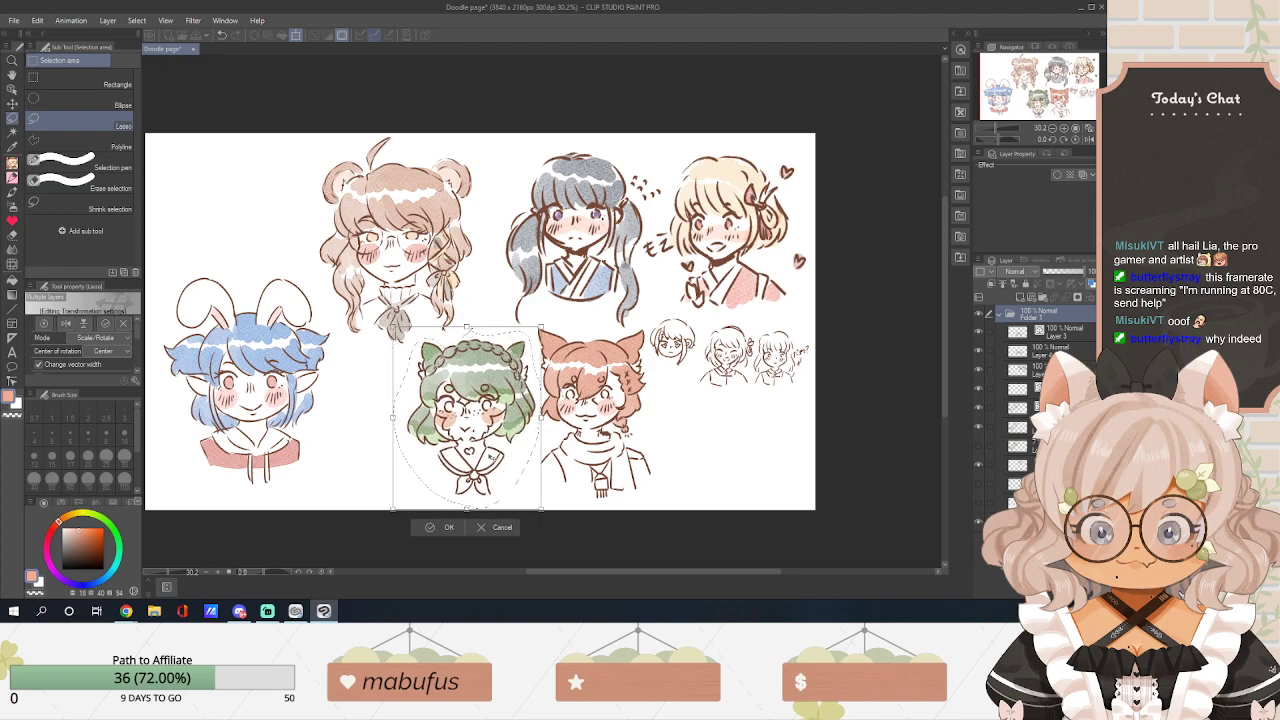
click(448, 529)
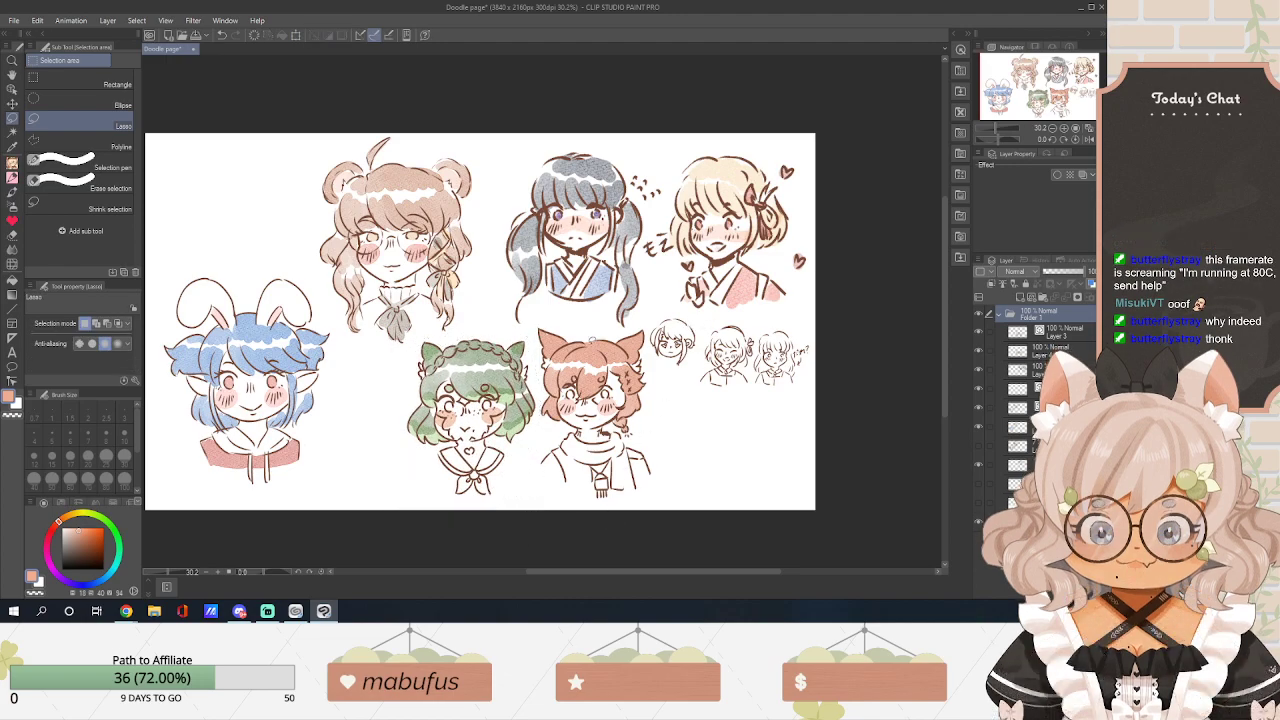
Lasso the single uncoloured head sketch, move it to the page's lower-right corner and enlarge it slightly.
mouse_move(651, 333)
mouse_down()
mouse_move(669, 371)
mouse_move(703, 359)
mouse_up()
mouse_move(693, 312)
mouse_down()
mouse_move(655, 335)
mouse_move(709, 406)
mouse_move(720, 463)
mouse_move(764, 408)
mouse_up()
click(714, 394)
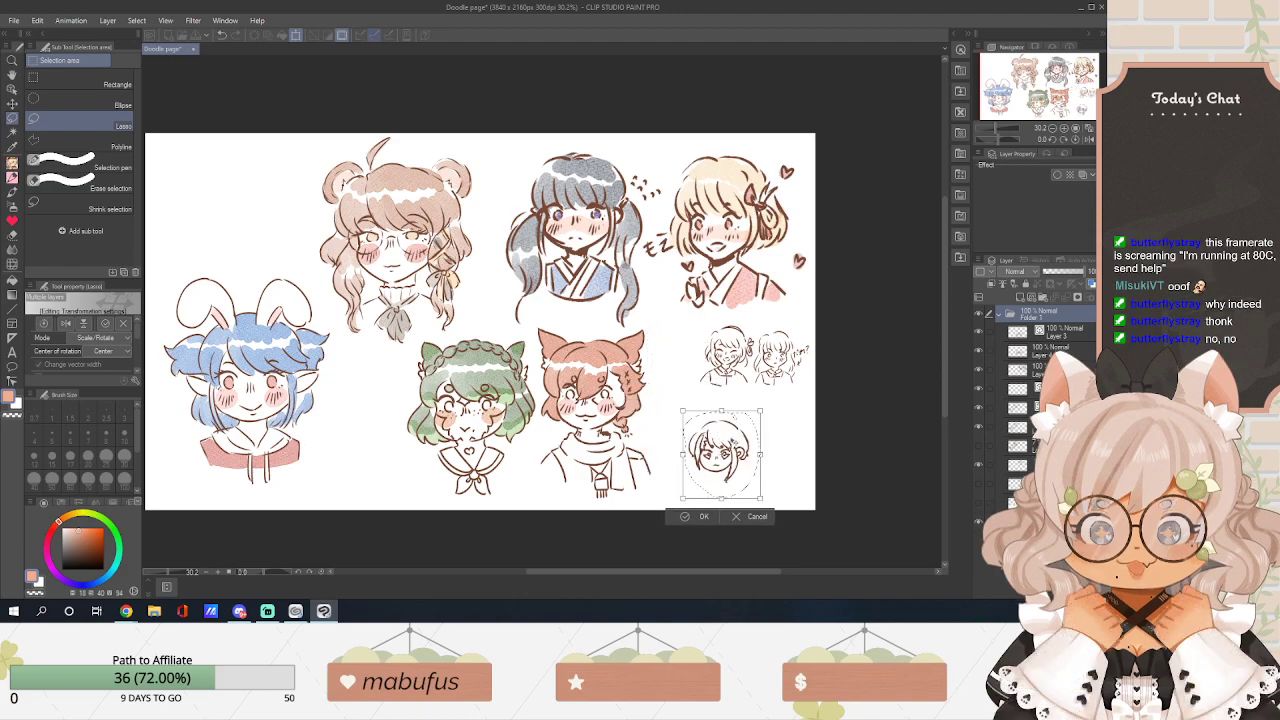
drag(722, 460, 763, 460)
drag(800, 410, 813, 397)
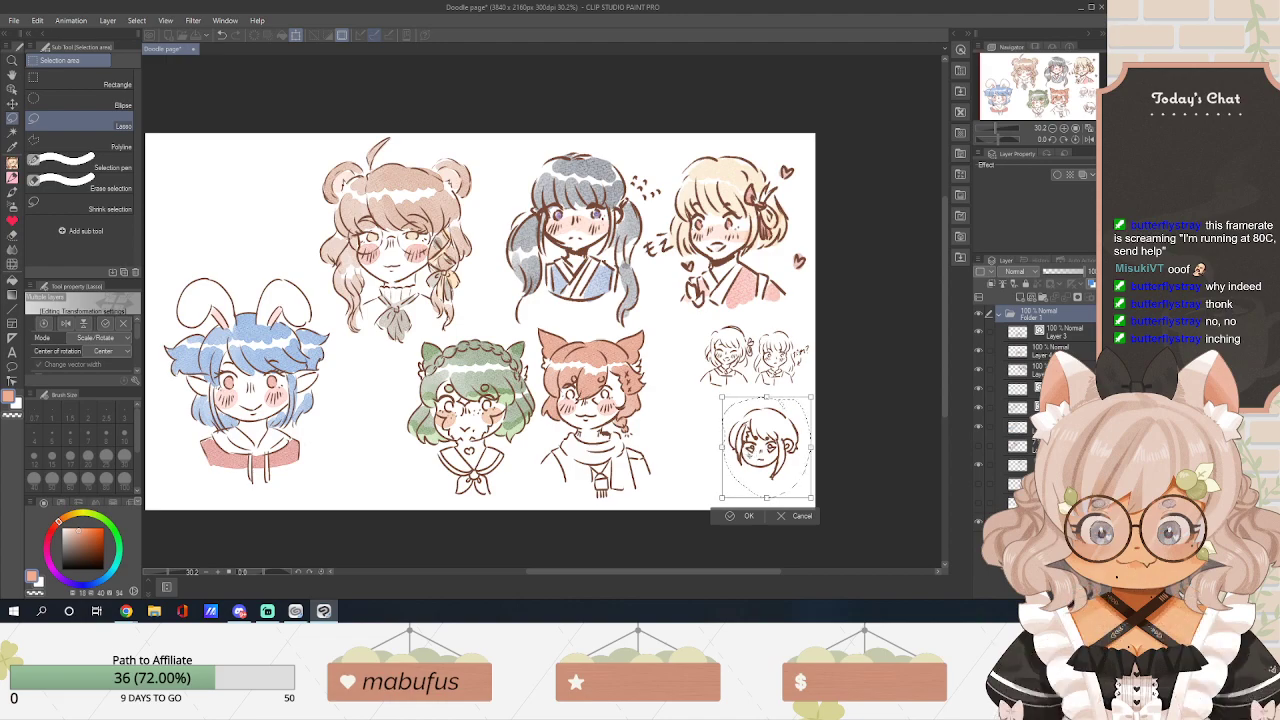
drag(764, 455, 757, 466)
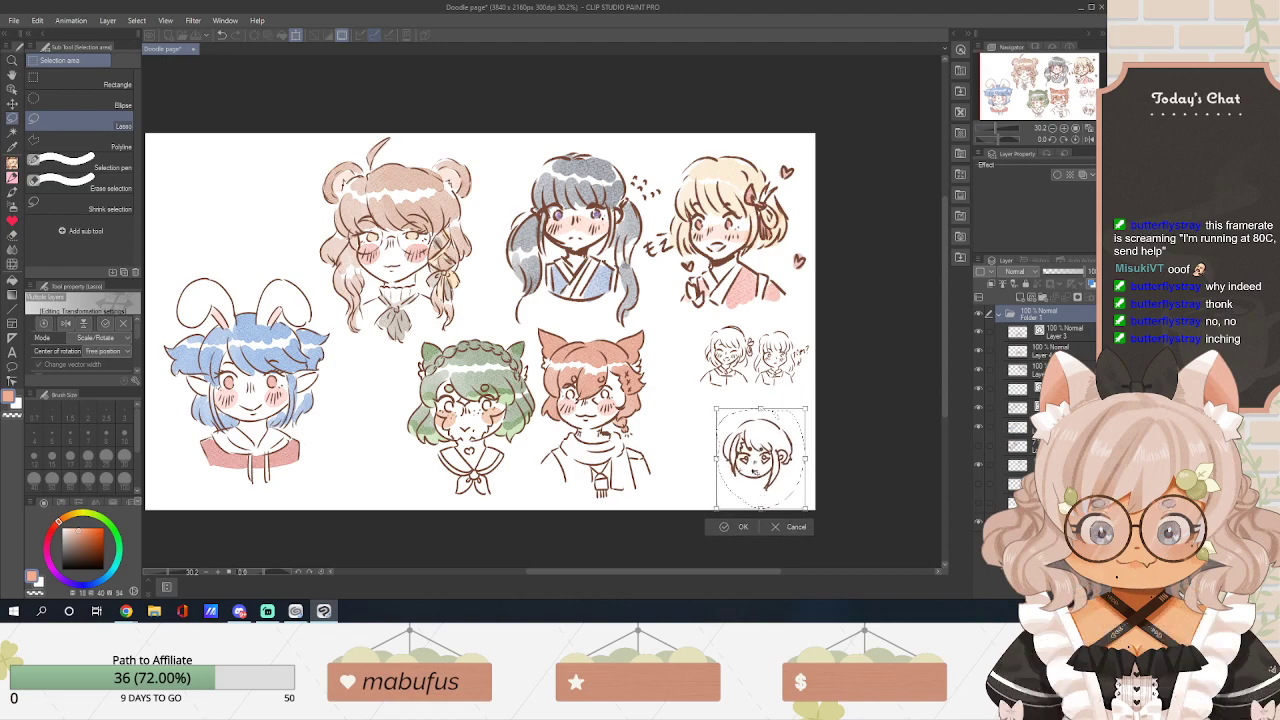
click(733, 527)
Lasso the two small uncoloured busts together, enlarge them slightly beside the red-haired bust, and clear the selection.
click(753, 323)
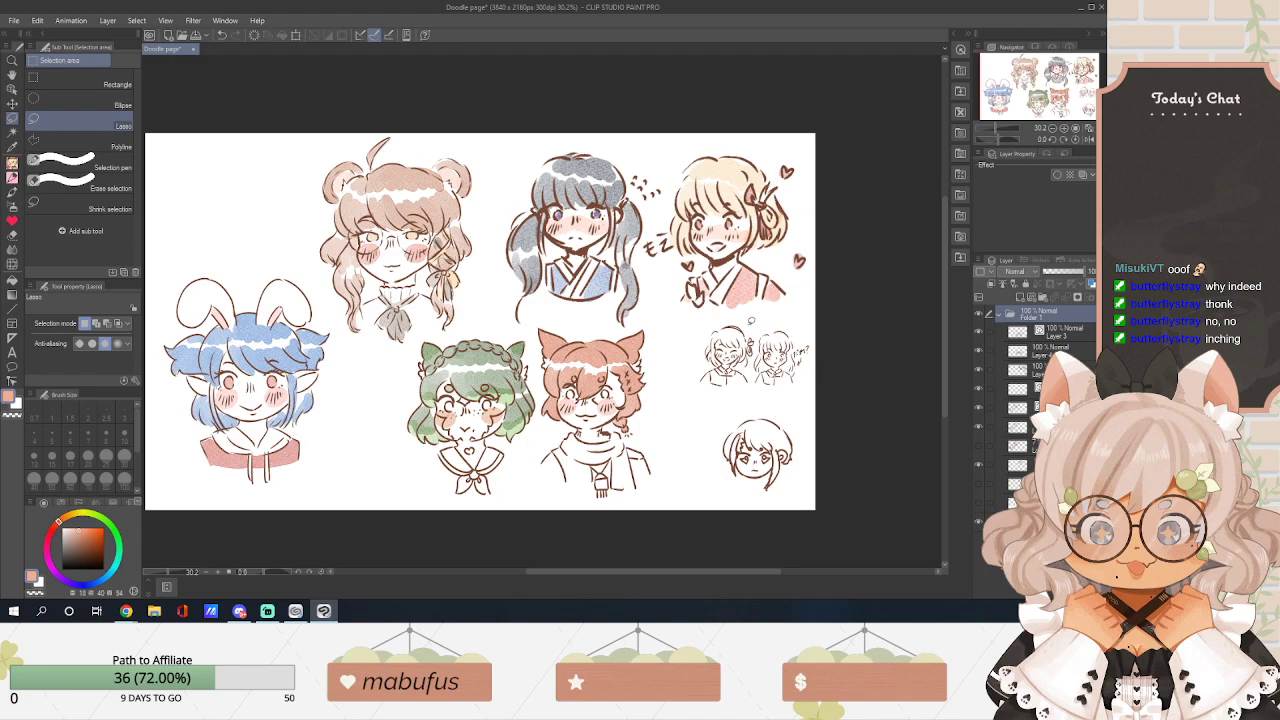
mouse_move(823, 349)
mouse_down()
mouse_move(760, 316)
mouse_move(679, 330)
mouse_up()
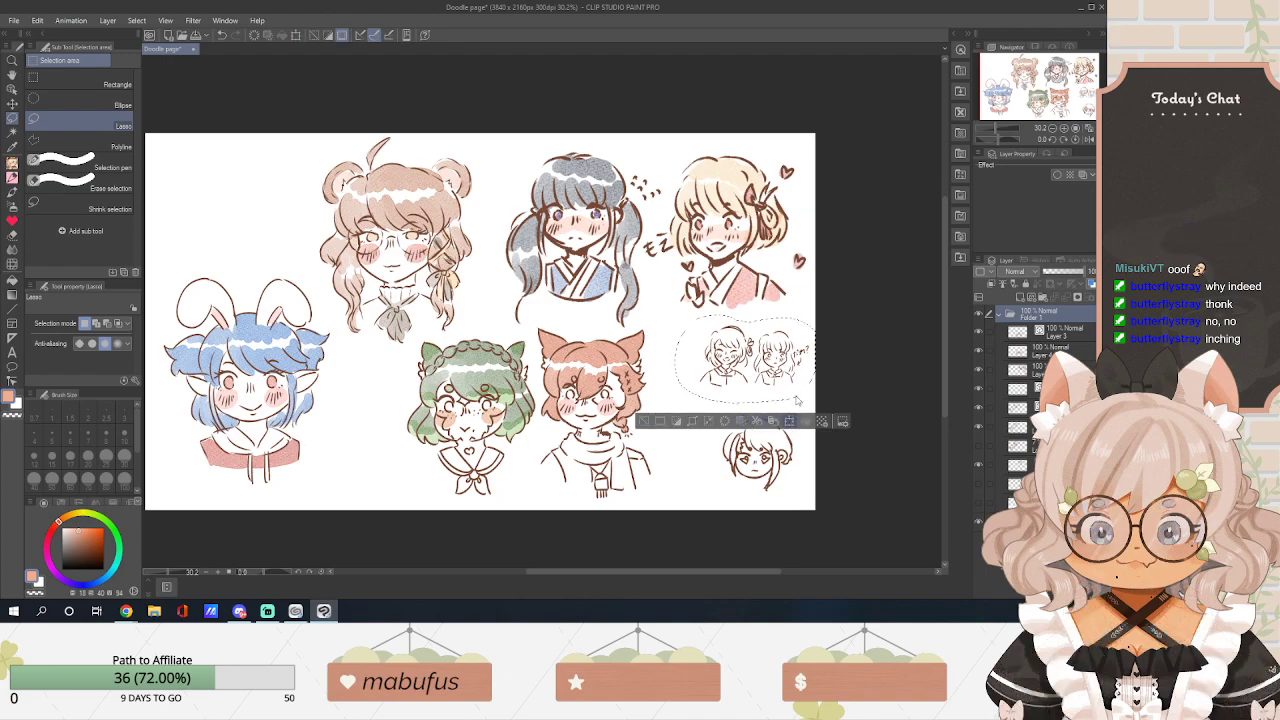
key(ctrl+t)
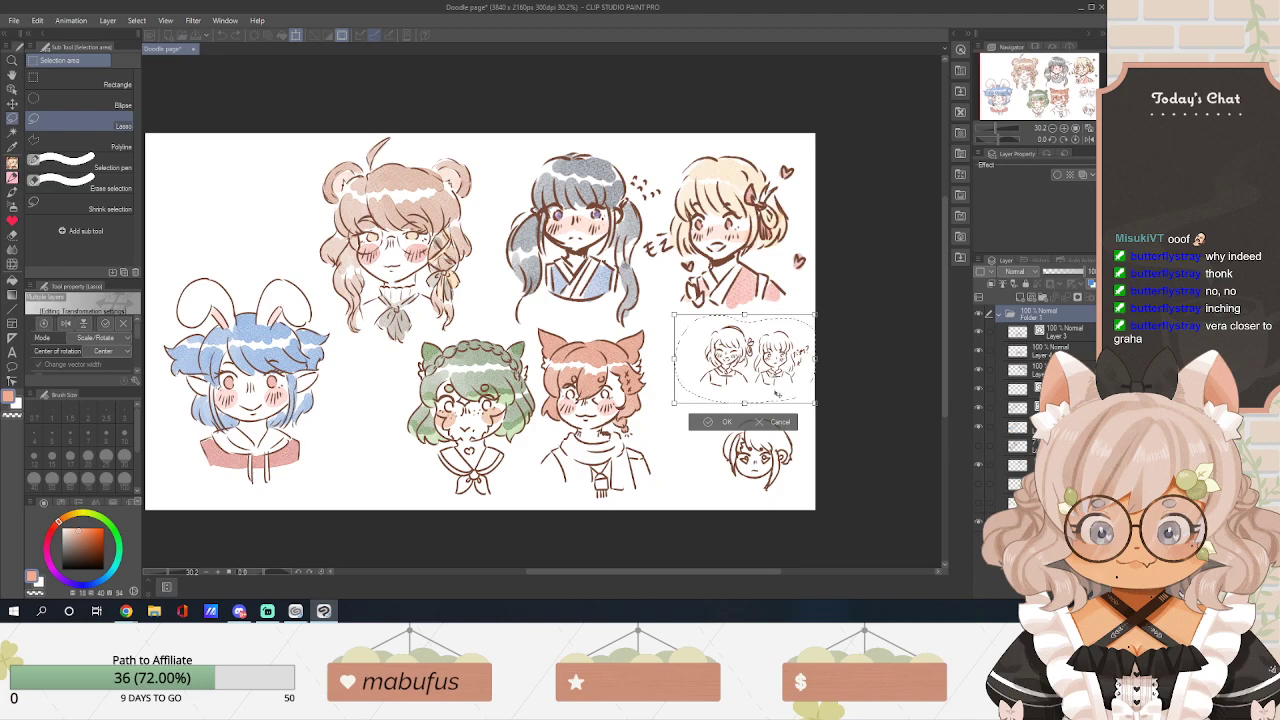
mouse_move(786, 392)
mouse_down()
mouse_move(768, 391)
mouse_move(823, 420)
mouse_move(768, 371)
mouse_up()
mouse_move(810, 418)
mouse_down()
mouse_move(820, 427)
mouse_move(797, 396)
mouse_up()
click(707, 445)
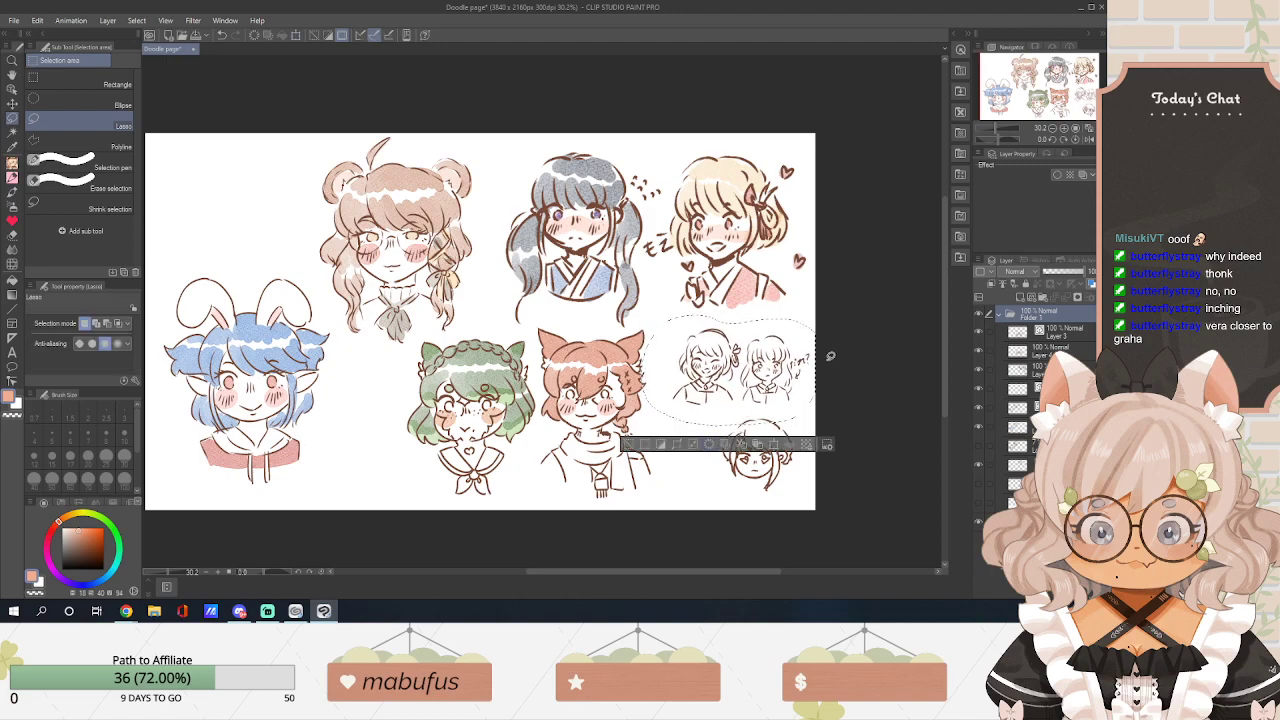
key(ctrl+d)
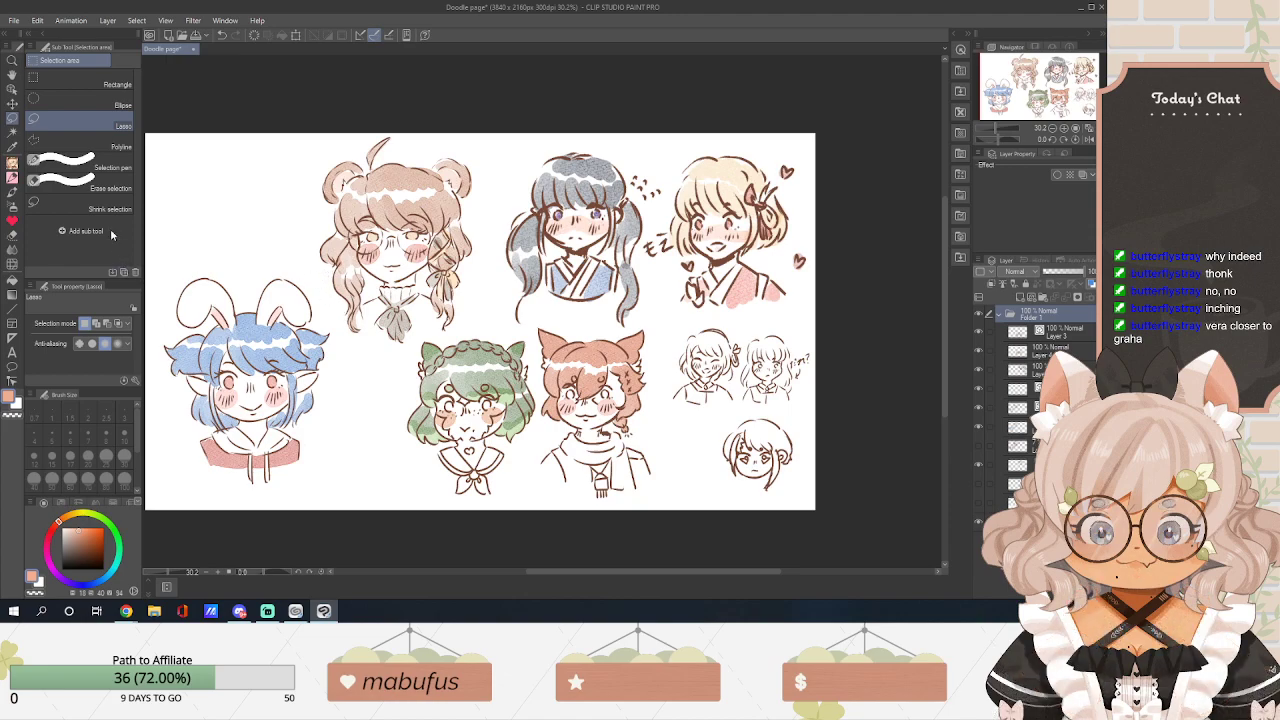
Lasso the round-eared bust and shift it slightly right, closer to the dark-haired pigtailed bust.
mouse_move(355, 136)
mouse_down()
mouse_move(305, 204)
mouse_move(336, 326)
mouse_move(380, 358)
mouse_move(411, 349)
mouse_move(446, 299)
mouse_move(487, 294)
mouse_move(501, 180)
mouse_move(405, 104)
mouse_move(350, 120)
mouse_up()
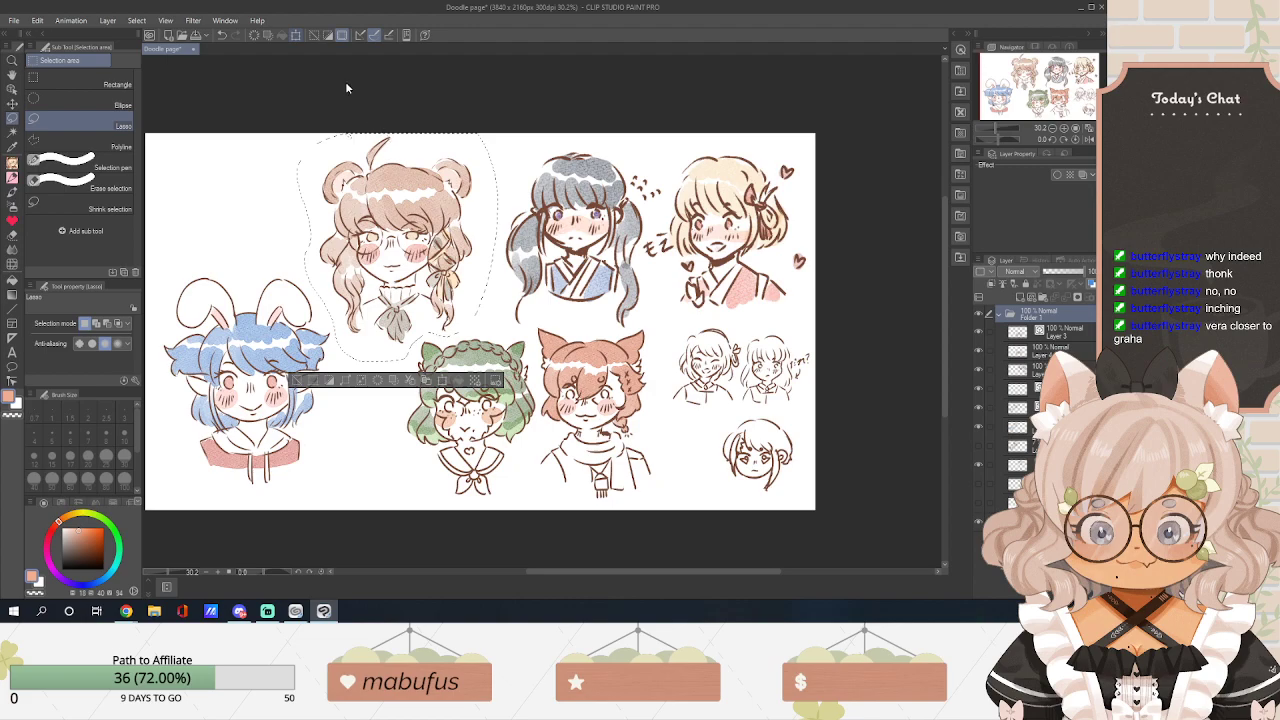
key(ctrl+t)
mouse_move(410, 200)
mouse_down()
mouse_move(422, 200)
mouse_move(410, 200)
mouse_up()
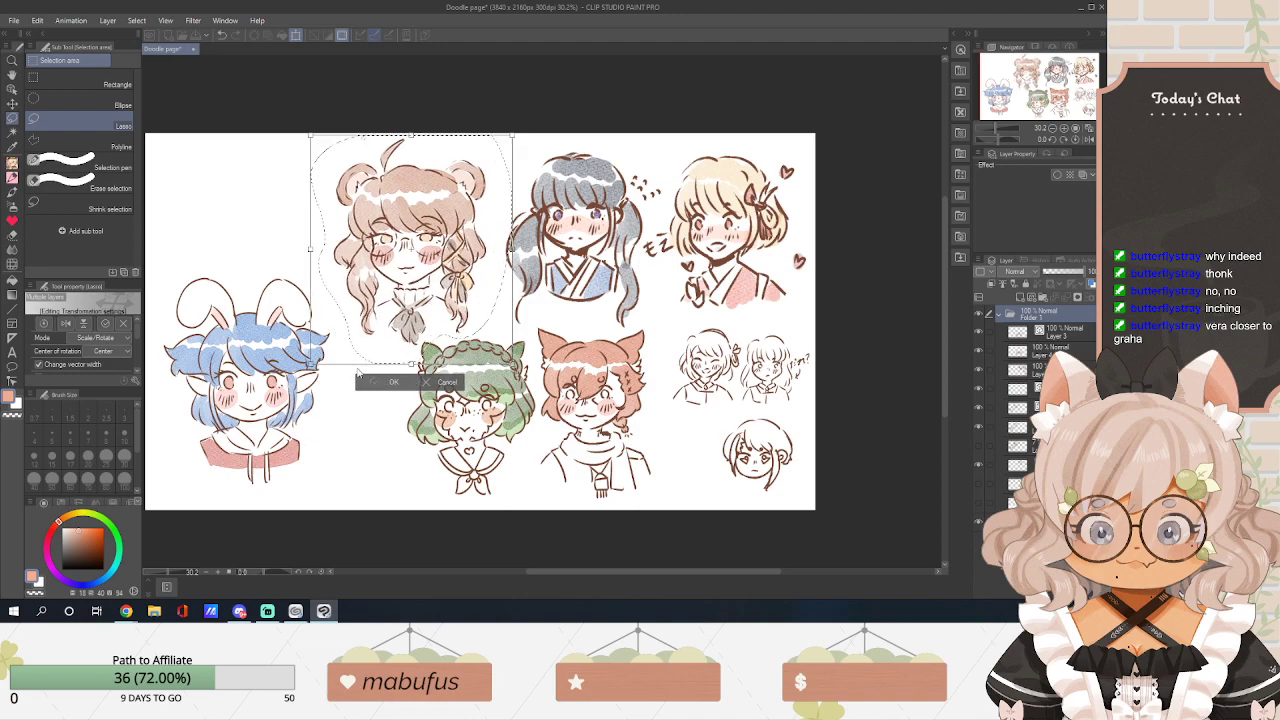
click(390, 383)
Lasso the rabbit-eared bust, shift it right towards the green-haired bust, and clear the selection.
mouse_move(250, 266)
mouse_down()
mouse_move(175, 266)
mouse_move(150, 416)
mouse_move(265, 512)
mouse_move(350, 420)
mouse_move(330, 282)
mouse_move(286, 278)
mouse_up()
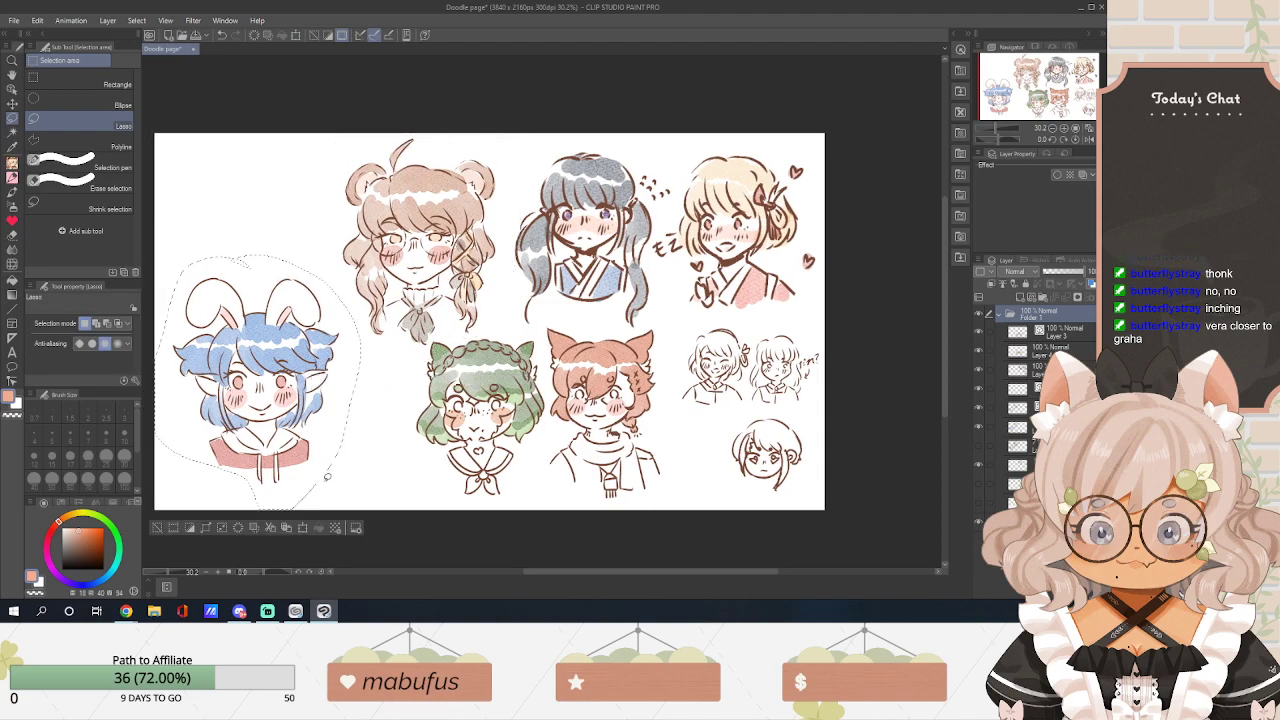
click(302, 527)
drag(287, 440, 326, 450)
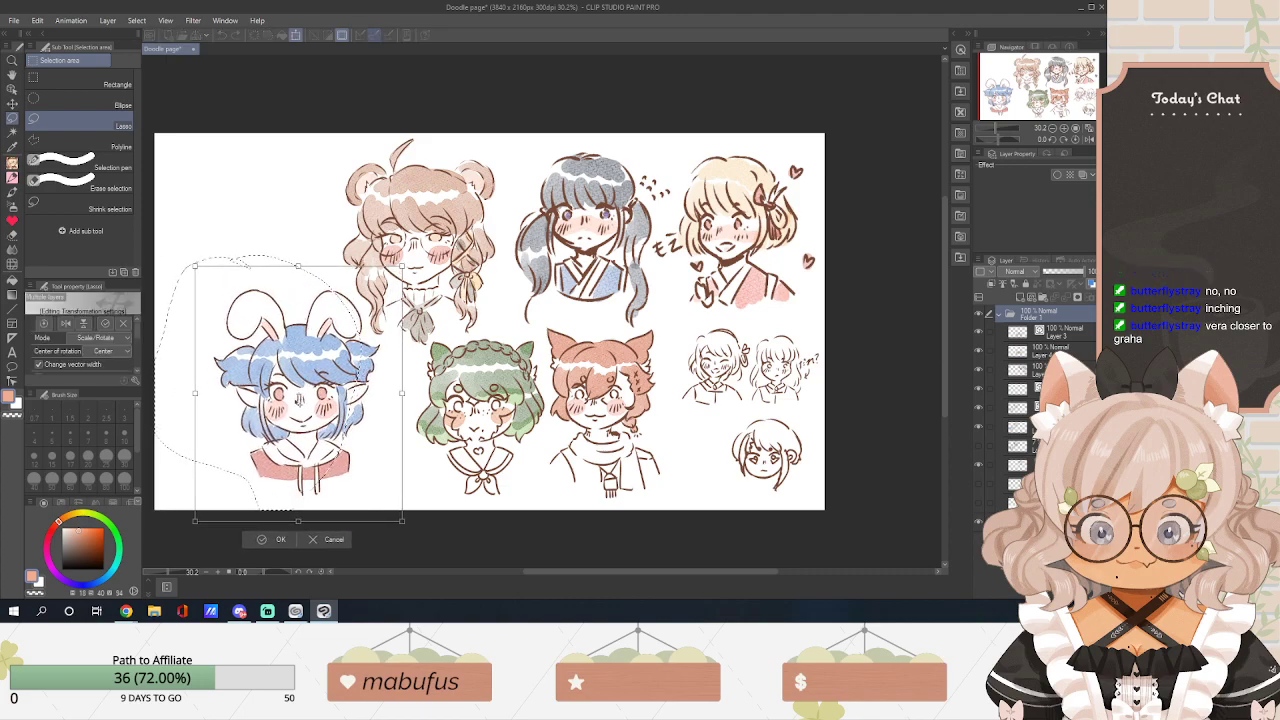
click(280, 539)
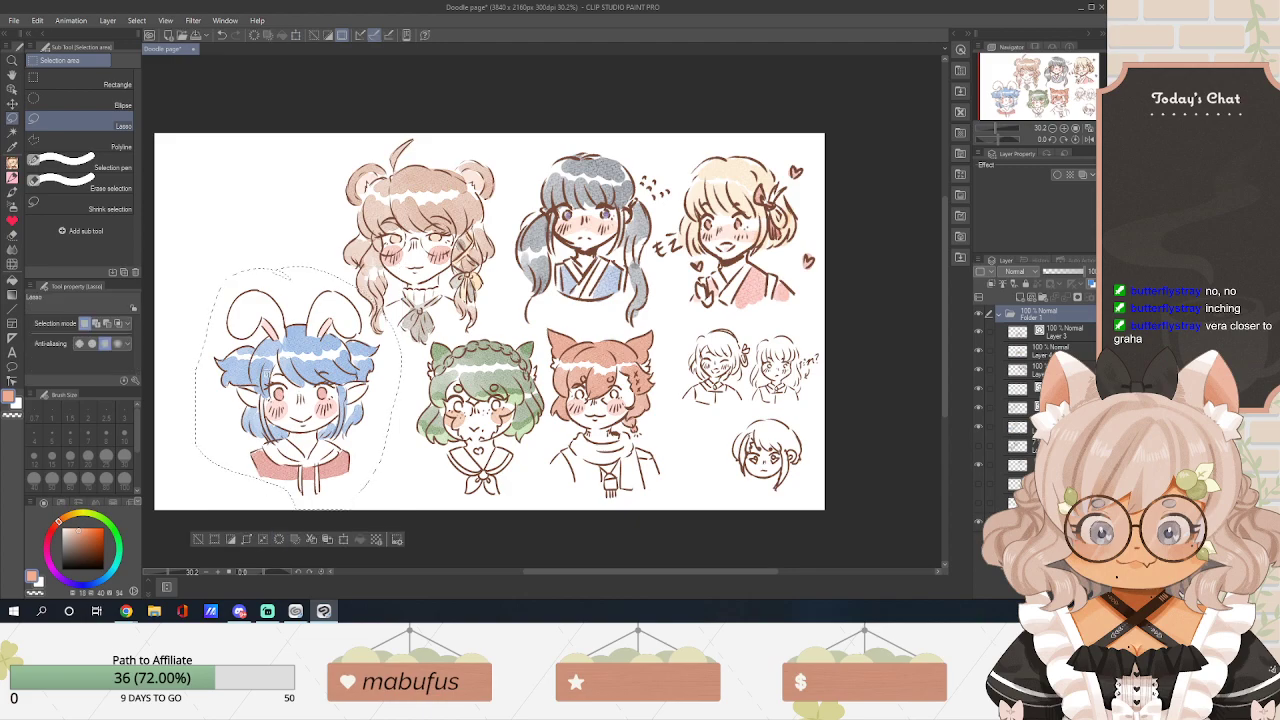
key(ctrl+d)
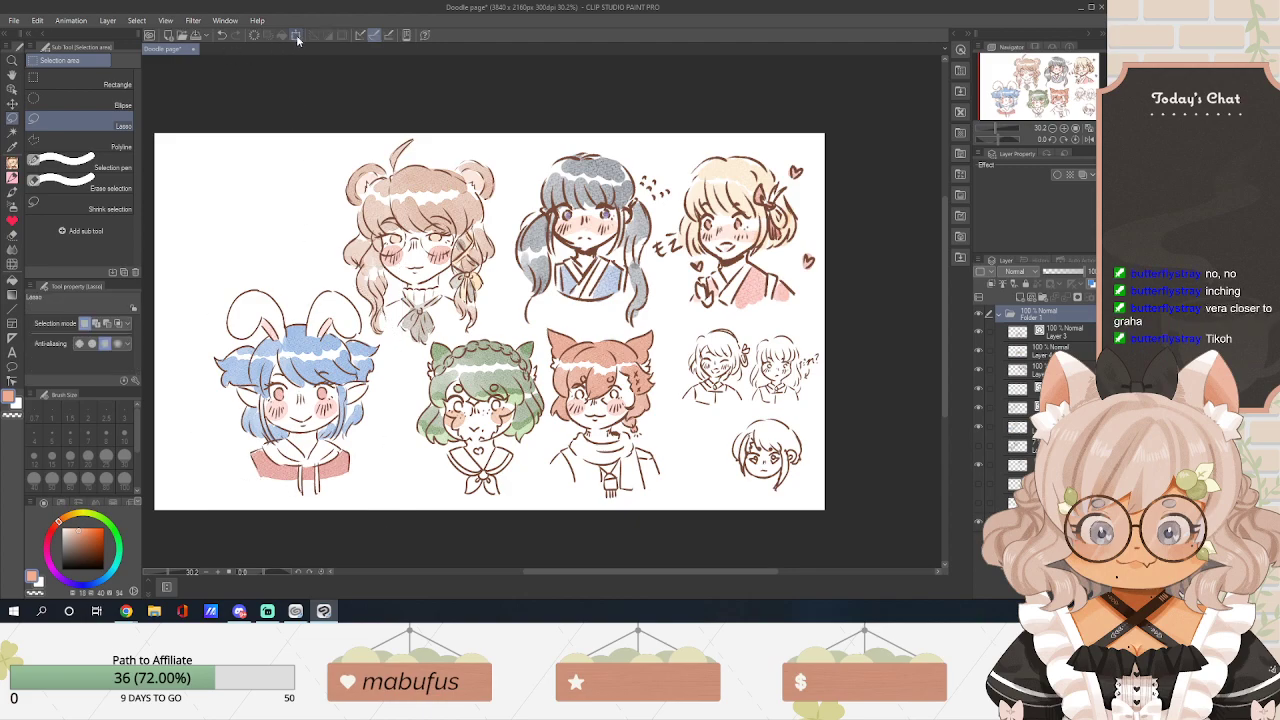
key(ctrl+t)
click(38, 21)
click(14, 20)
click(14, 20)
click(225, 80)
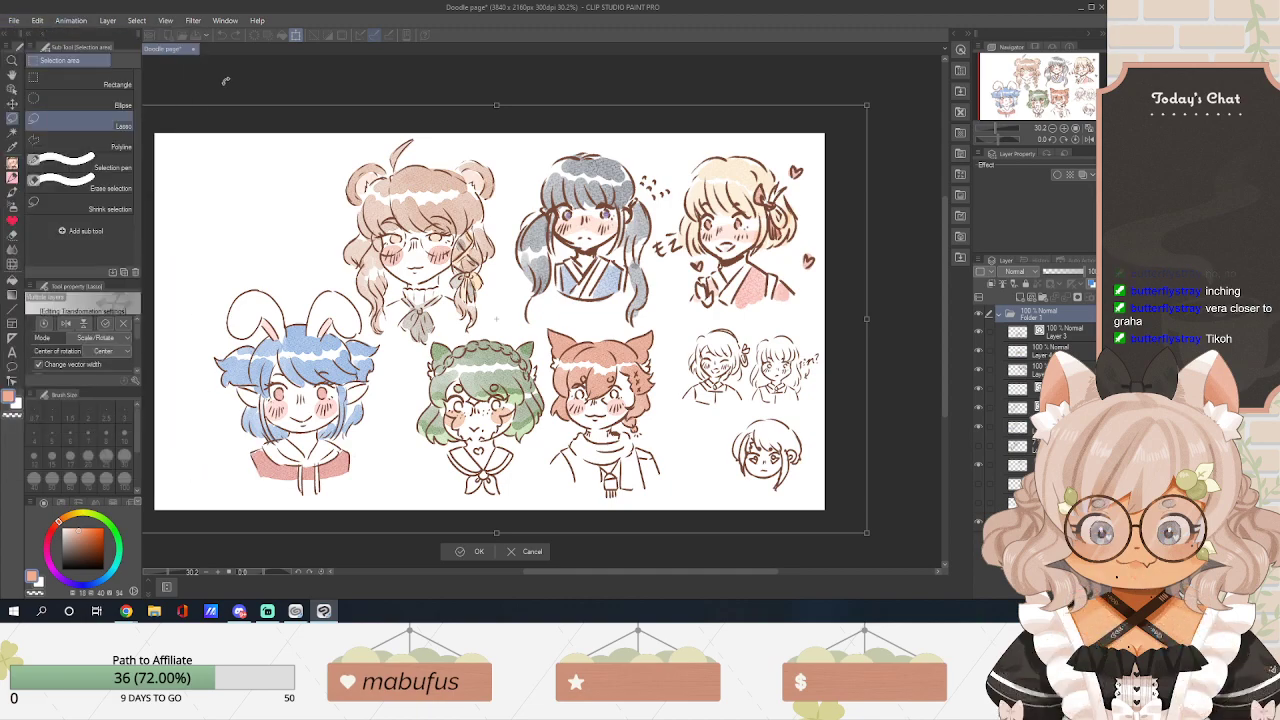
click(518, 548)
Change the canvas width to 3600 px, shifting the crop frame right to trim the empty margin on the page's left side.
click(14, 20)
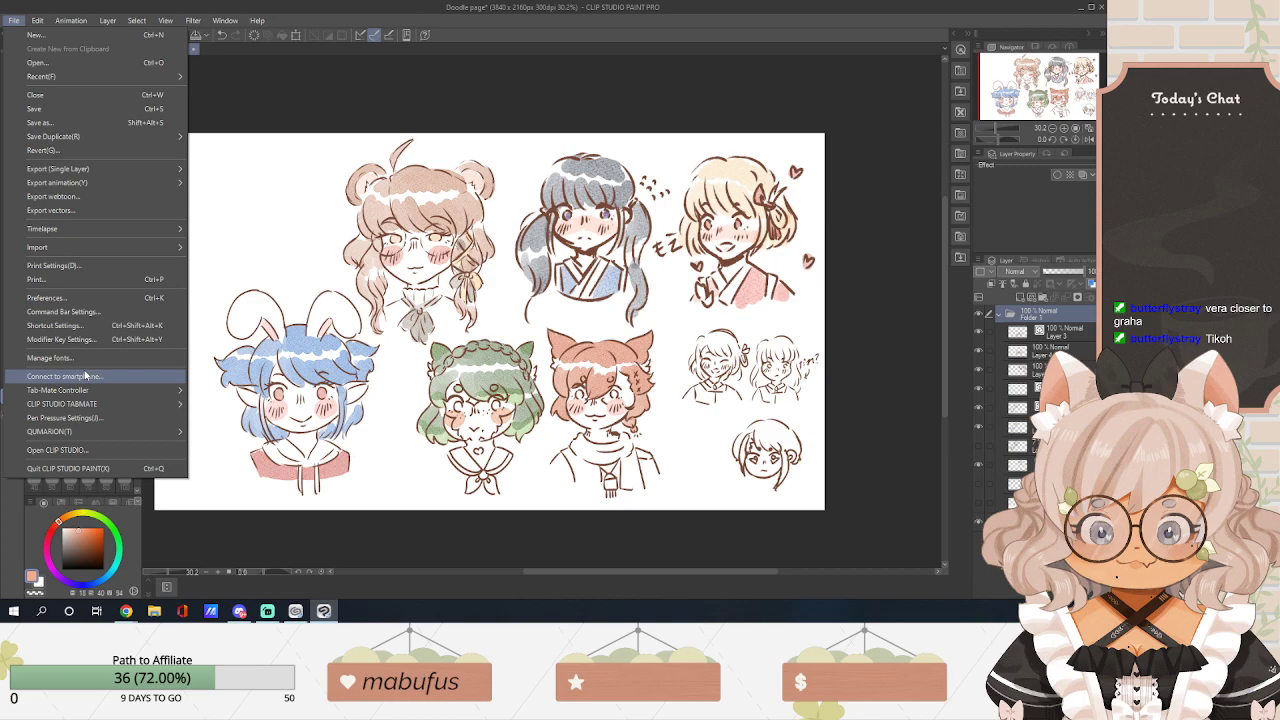
mouse_move(41, 26)
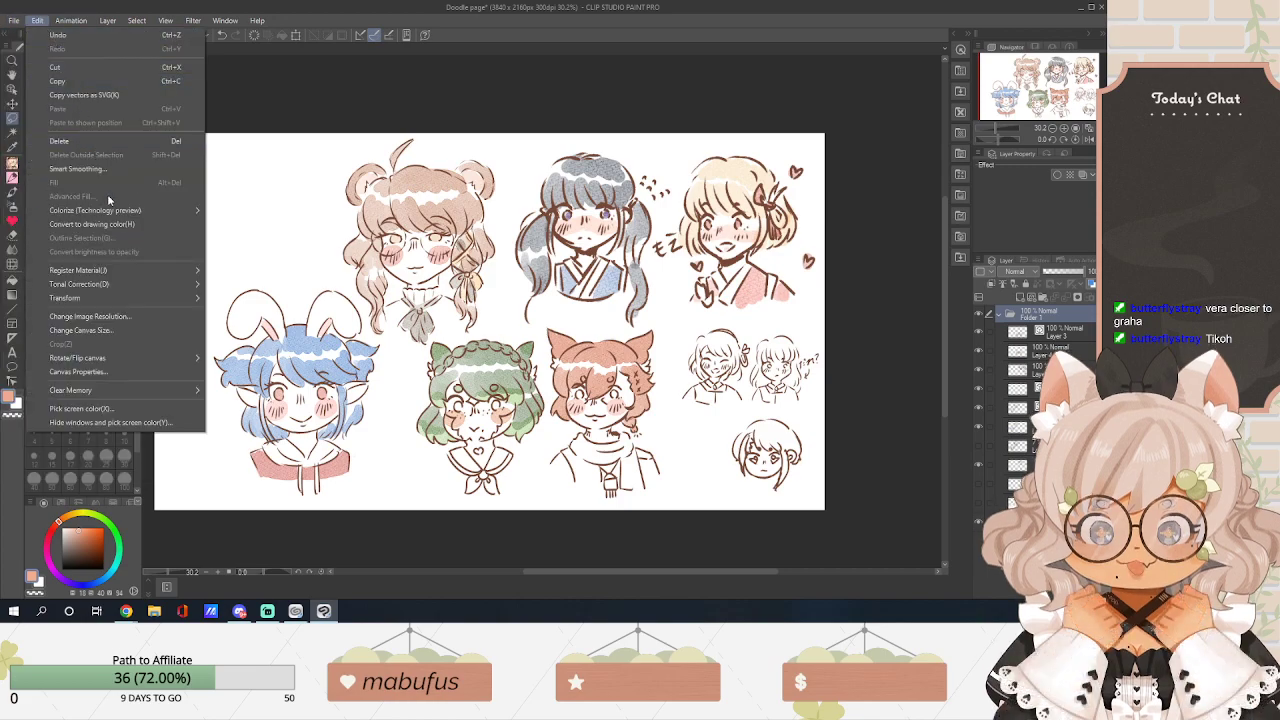
click(122, 330)
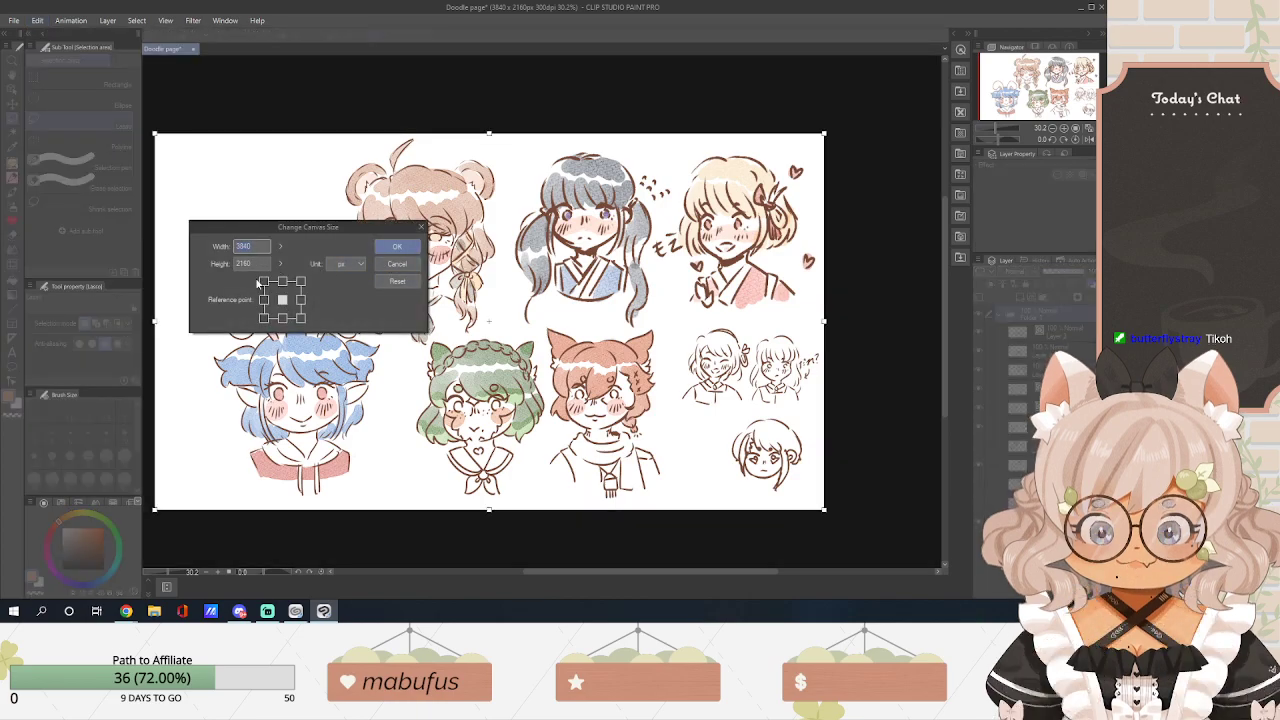
text(3600)
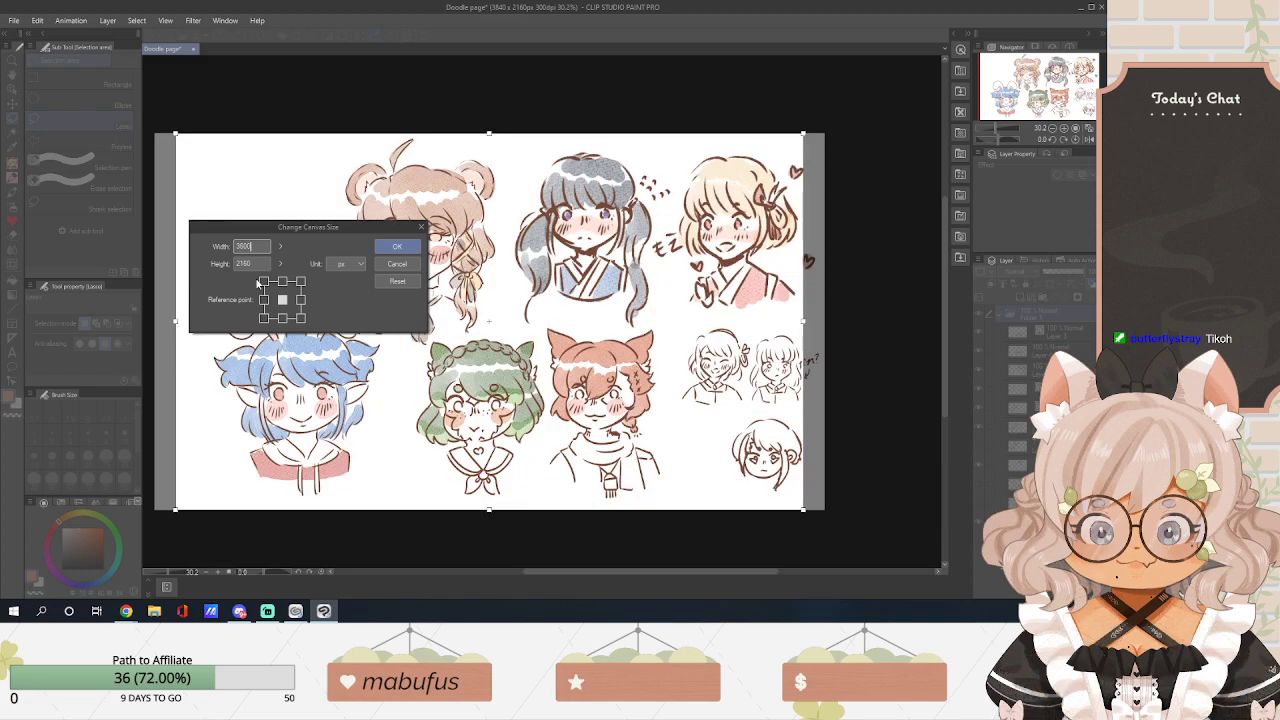
drag(599, 340, 628, 341)
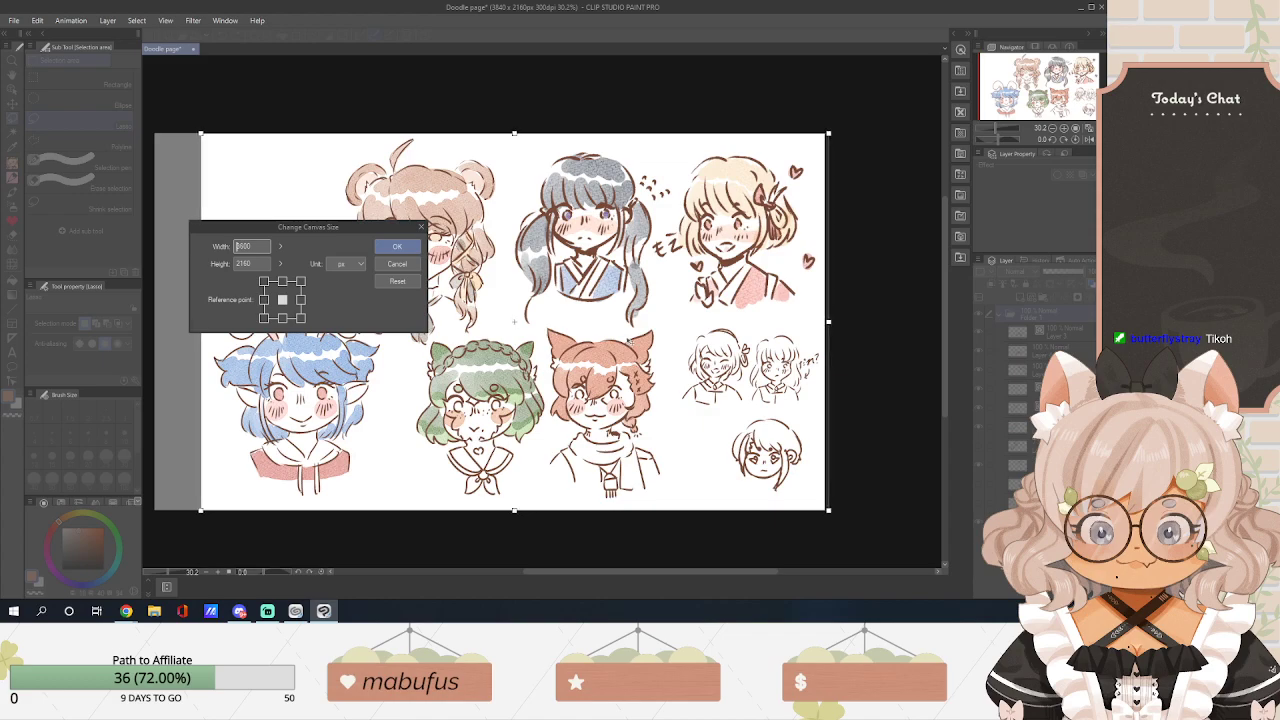
drag(513, 322, 518, 321)
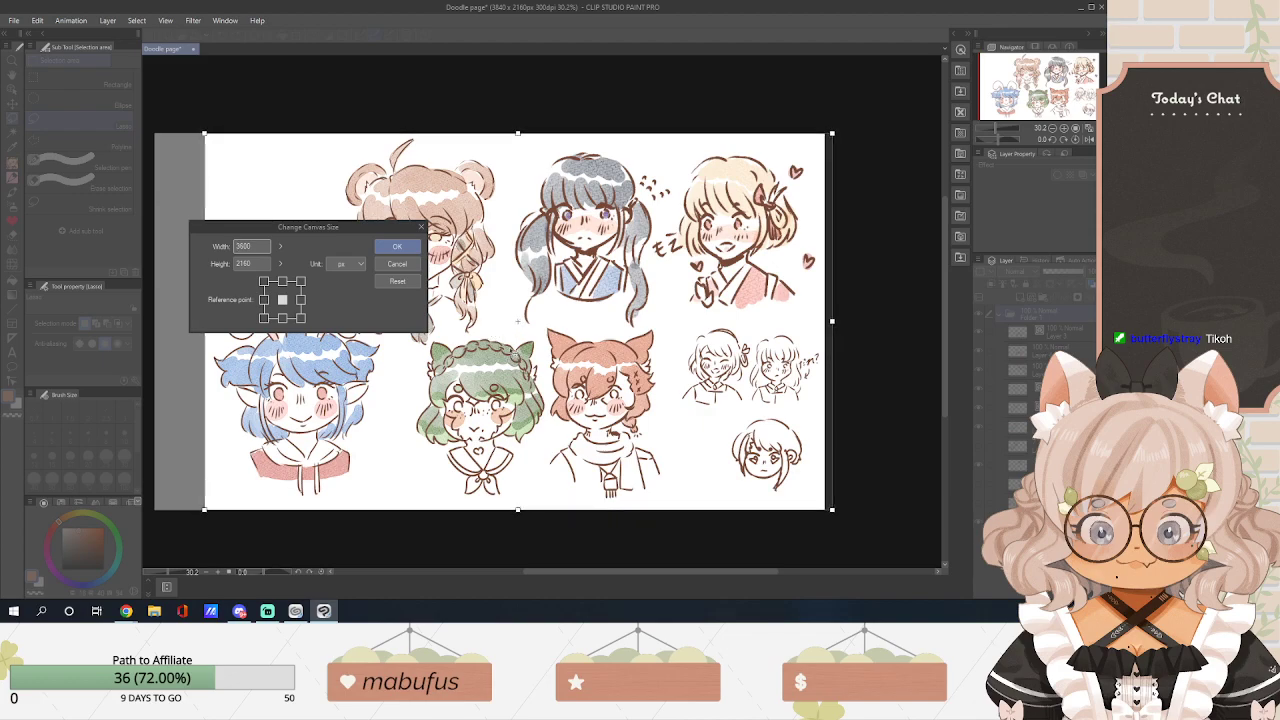
click(397, 247)
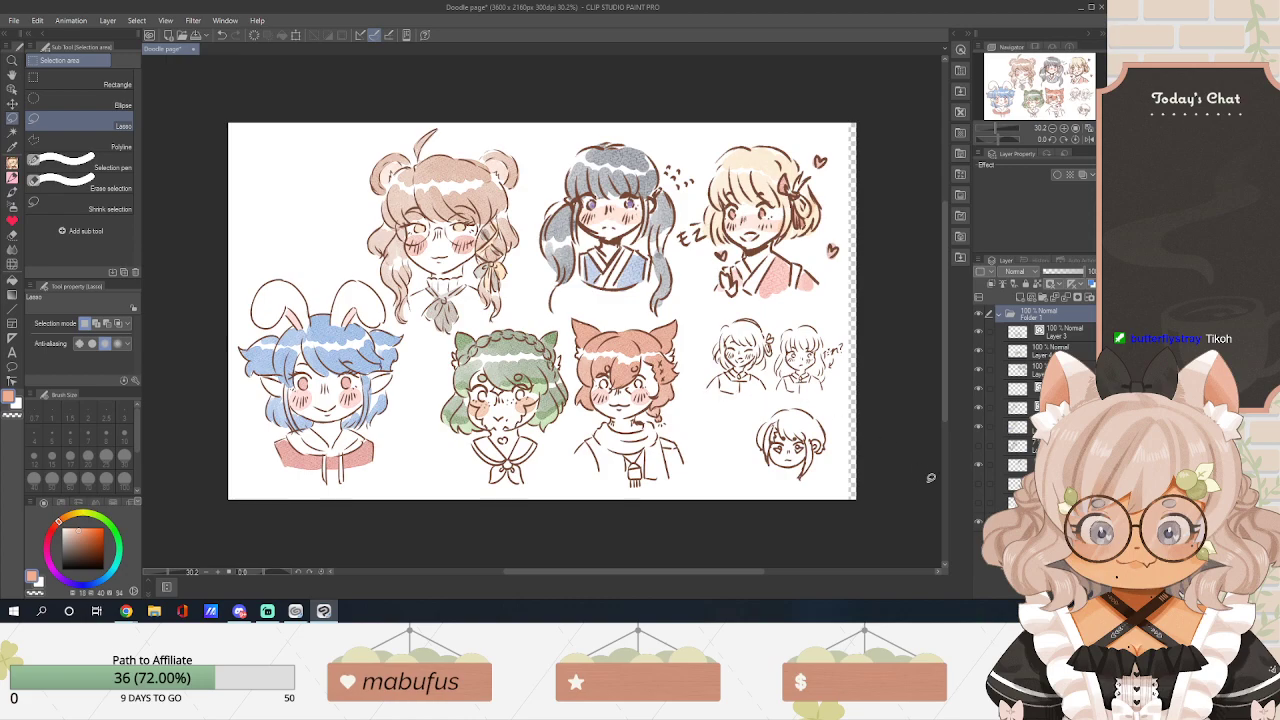
Fill the transparent strip along the canvas's right edge with white on the bottom layer, and save the file.
click(1045, 521)
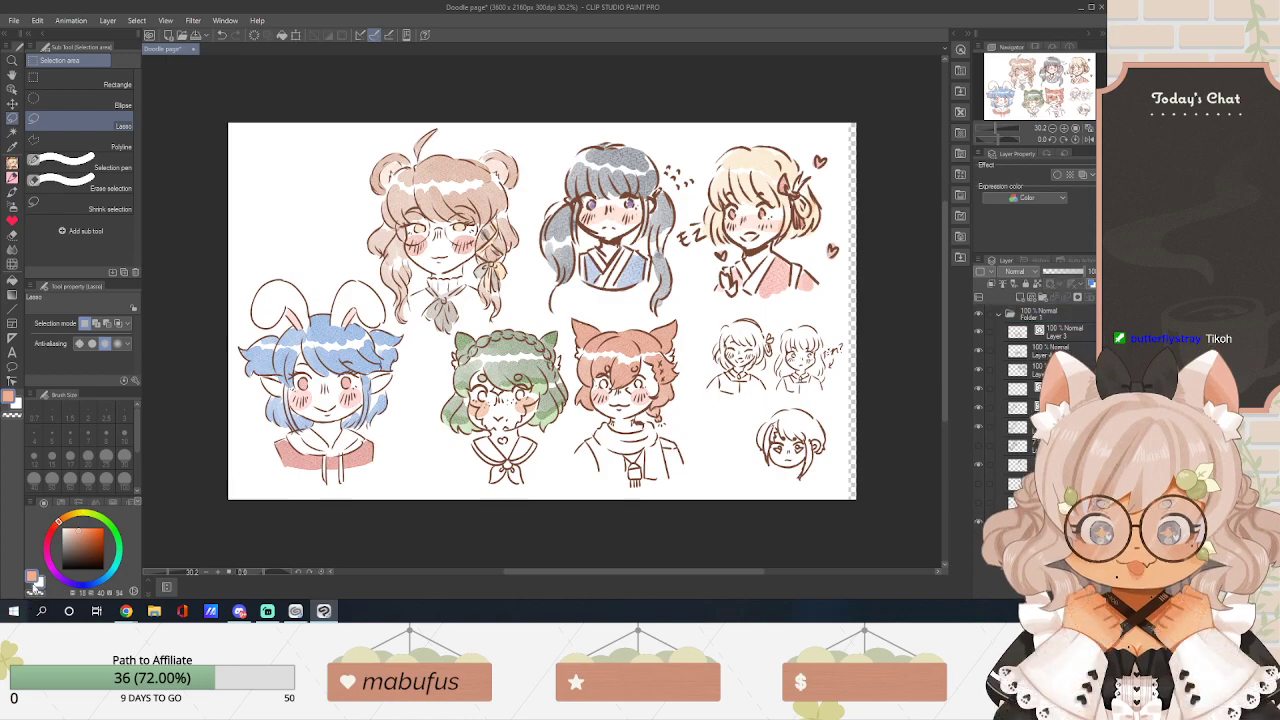
drag(76, 527, 48, 512)
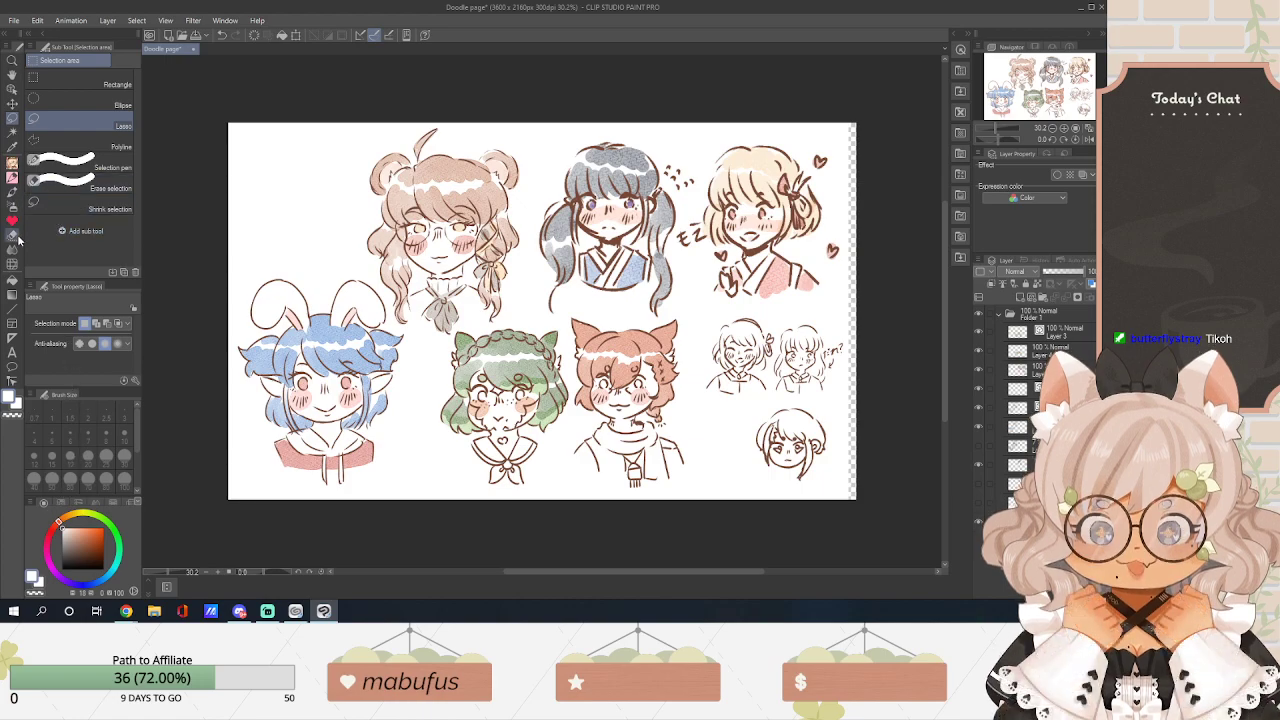
click(13, 280)
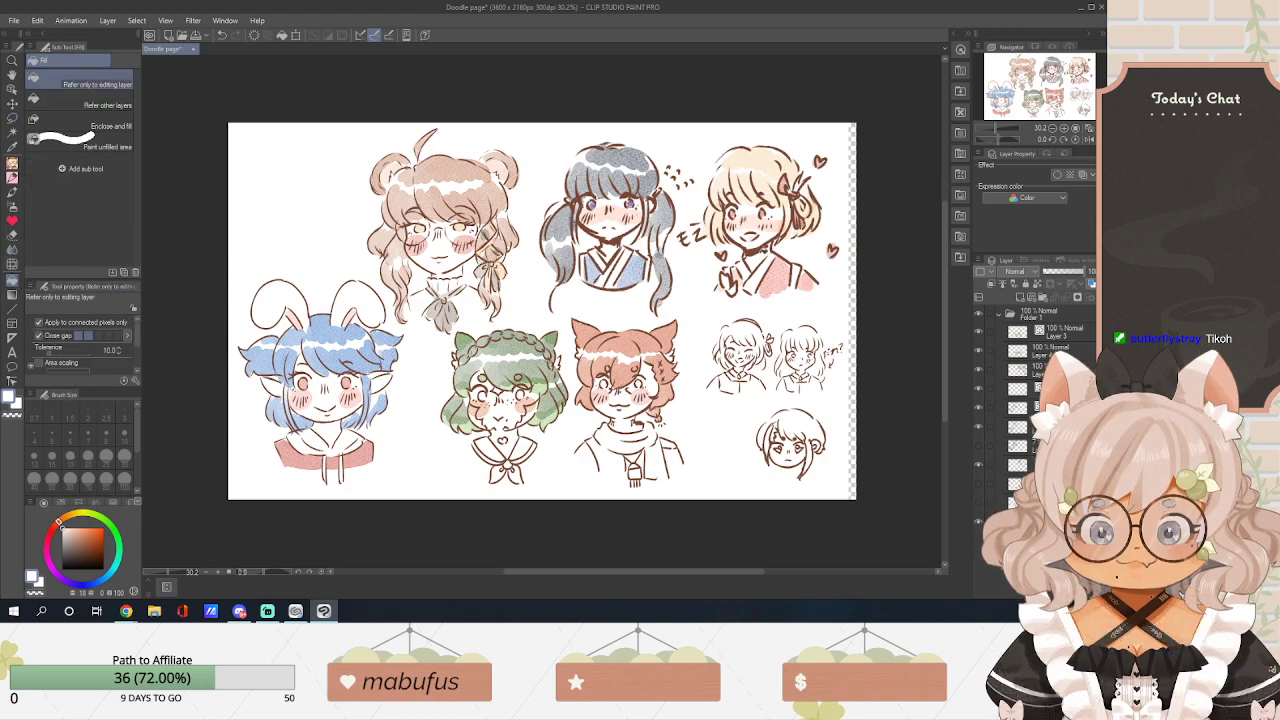
click(853, 255)
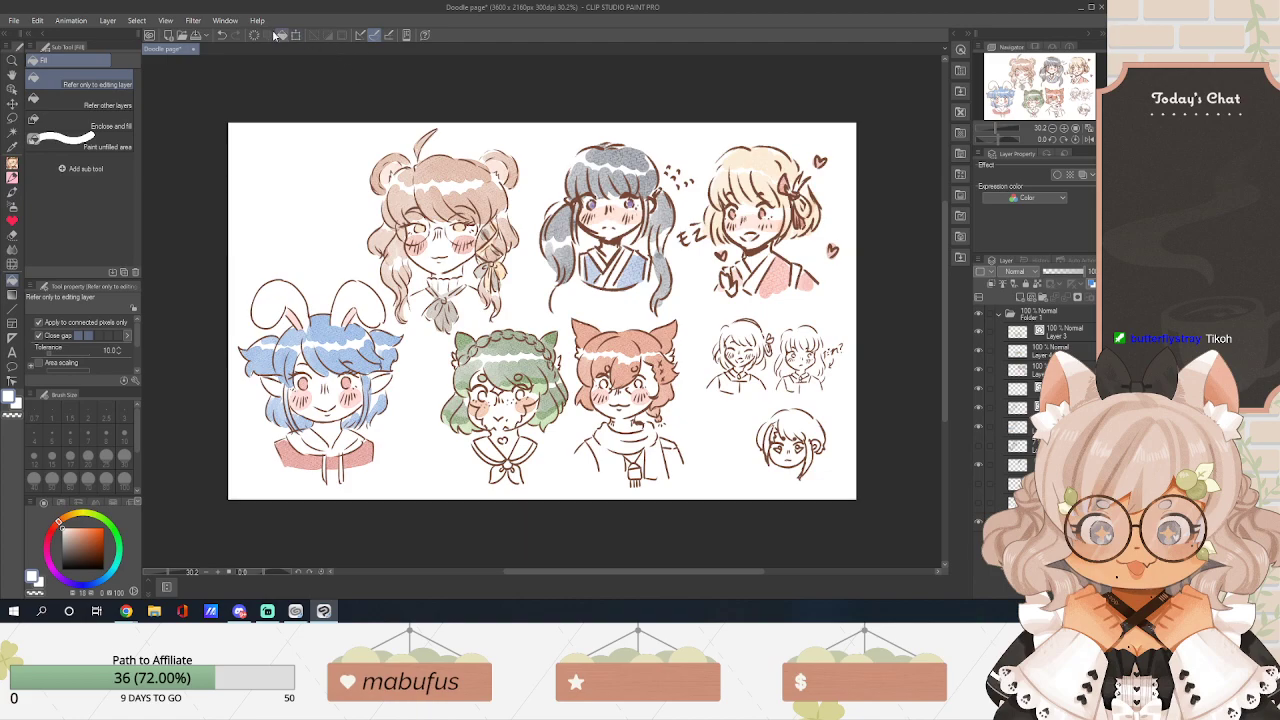
click(197, 36)
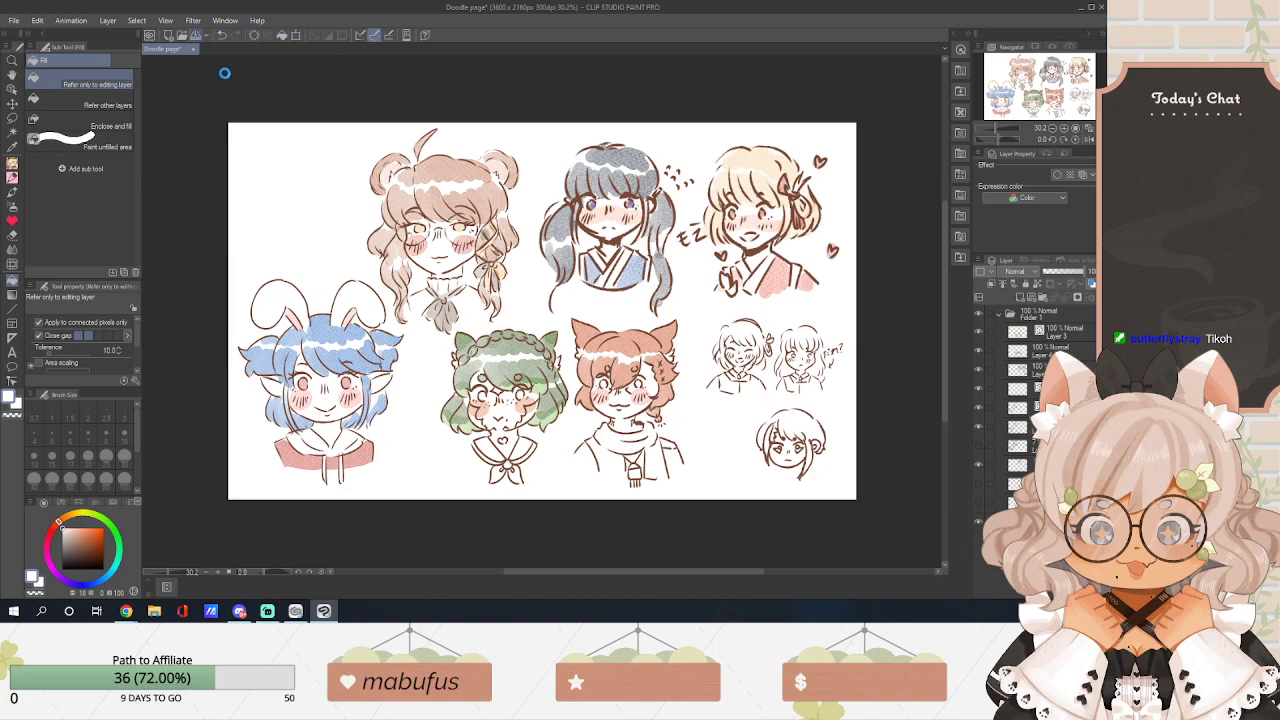